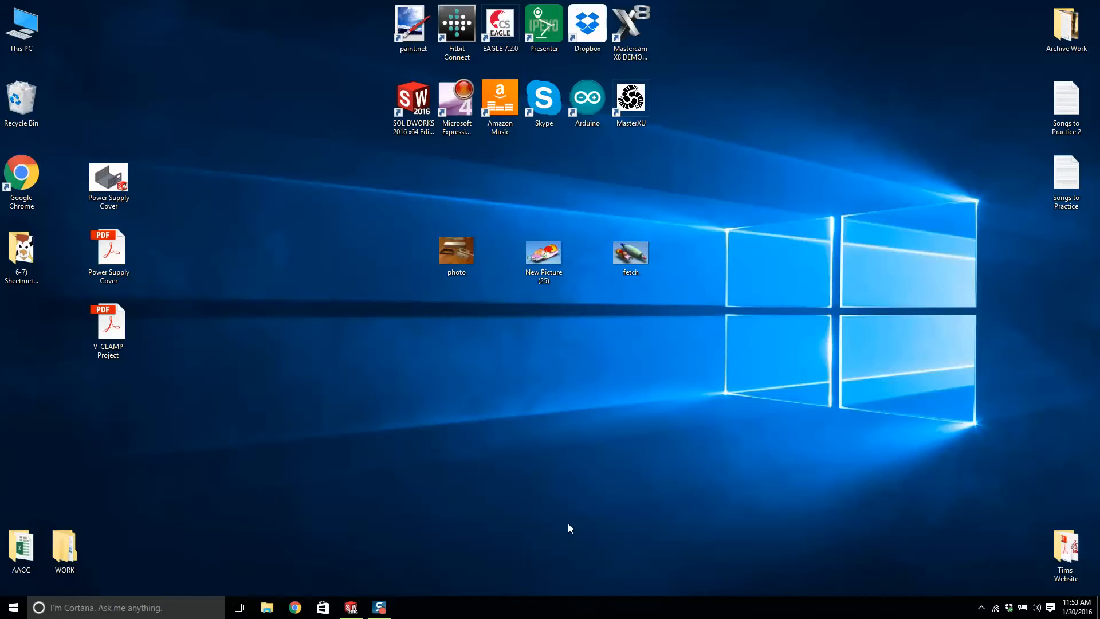
Step: Review both sheets of the Power Supply Cover drawing PDF, and view the V-CLAMP Project PDF drawing
click(113, 256)
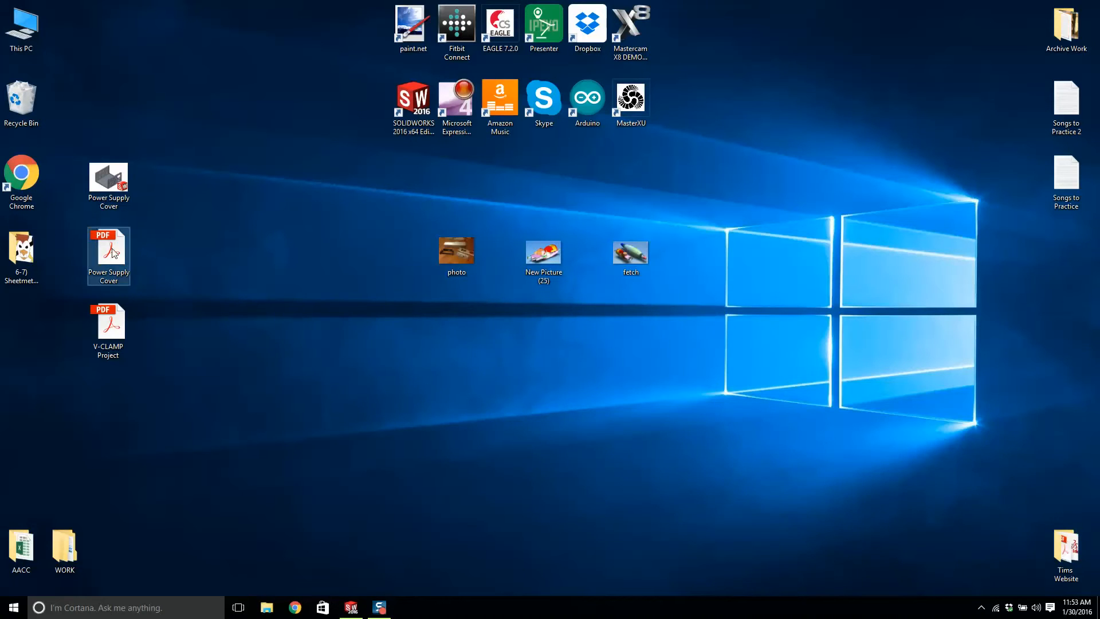
double_click(114, 254)
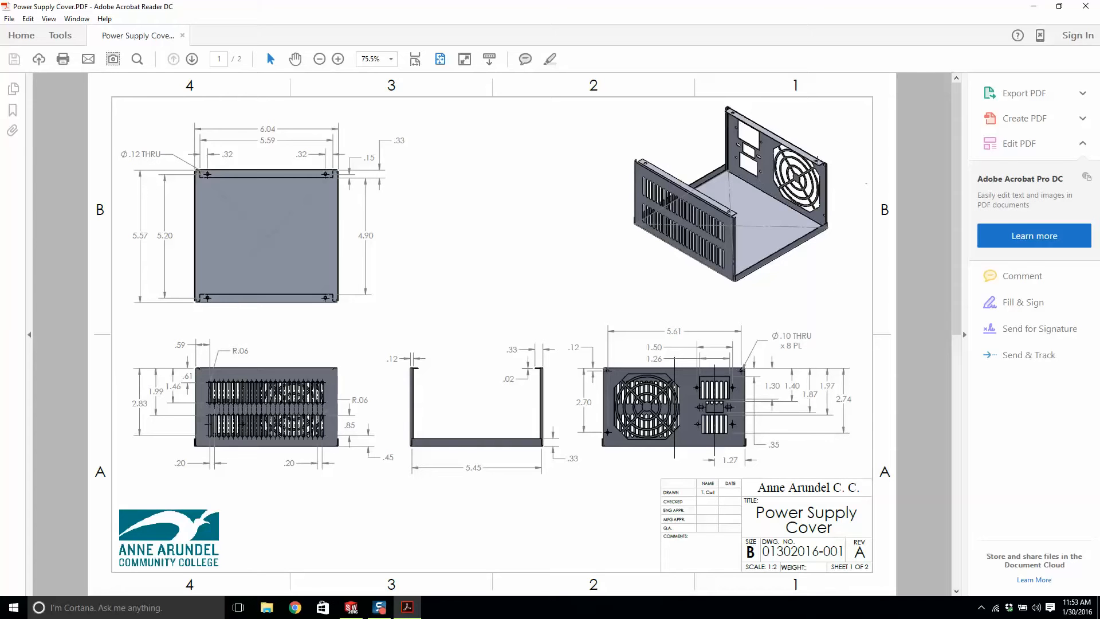
scroll(693, 331, down, 1)
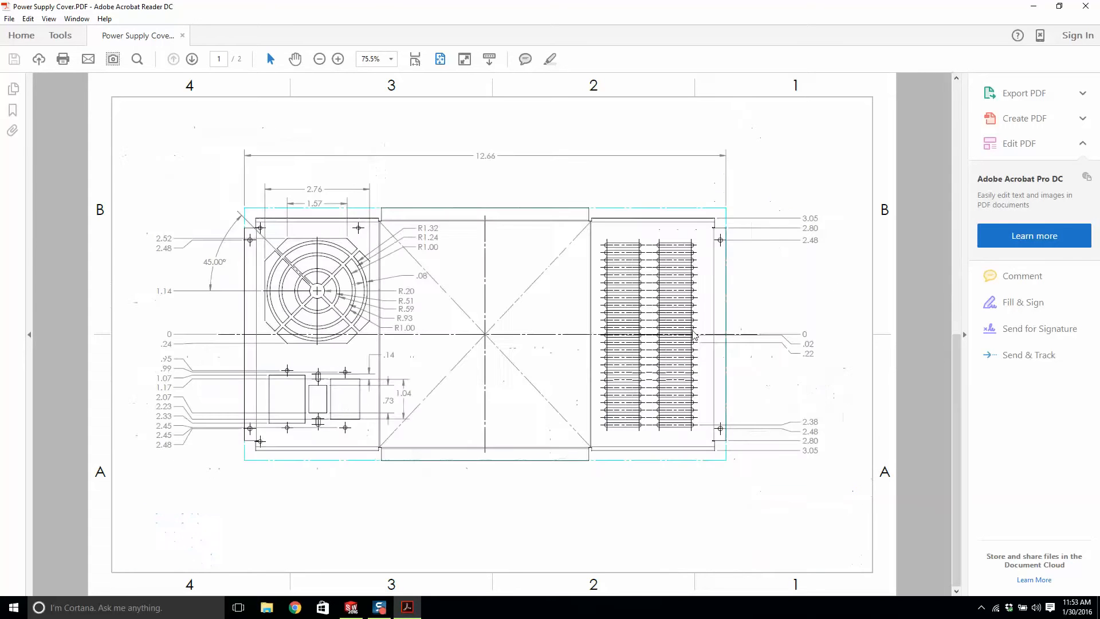
scroll(693, 332, up, 1)
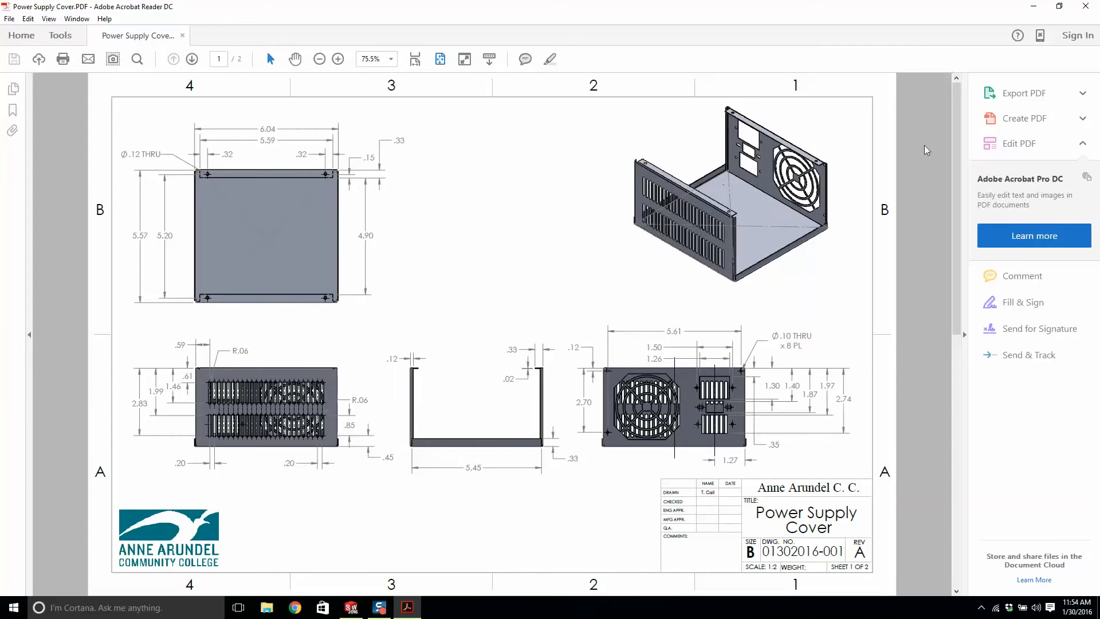
click(1086, 5)
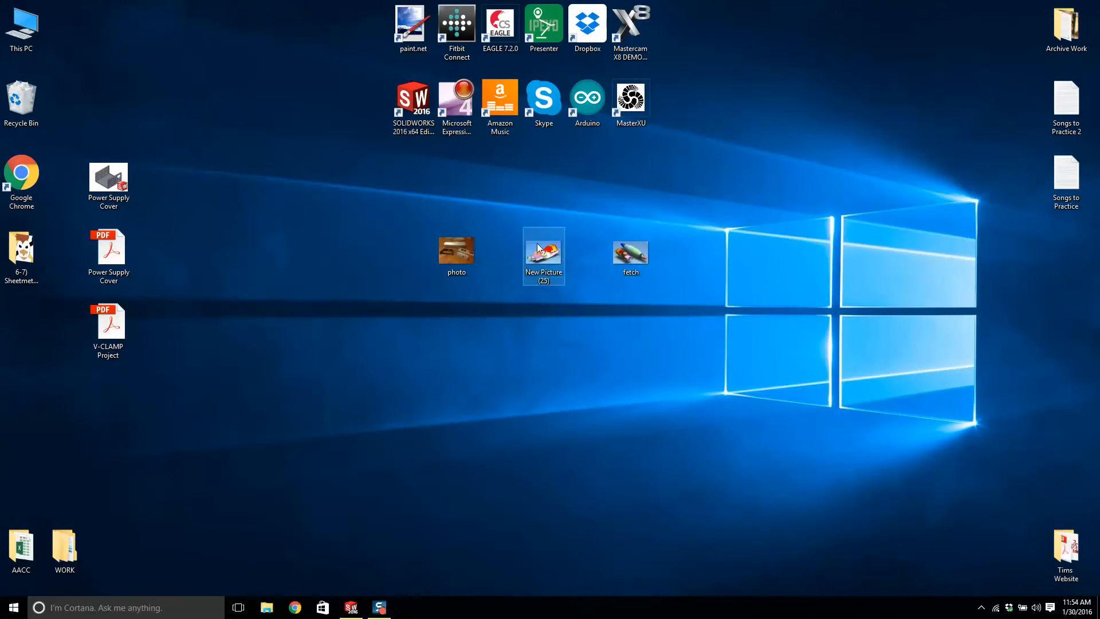
double_click(108, 322)
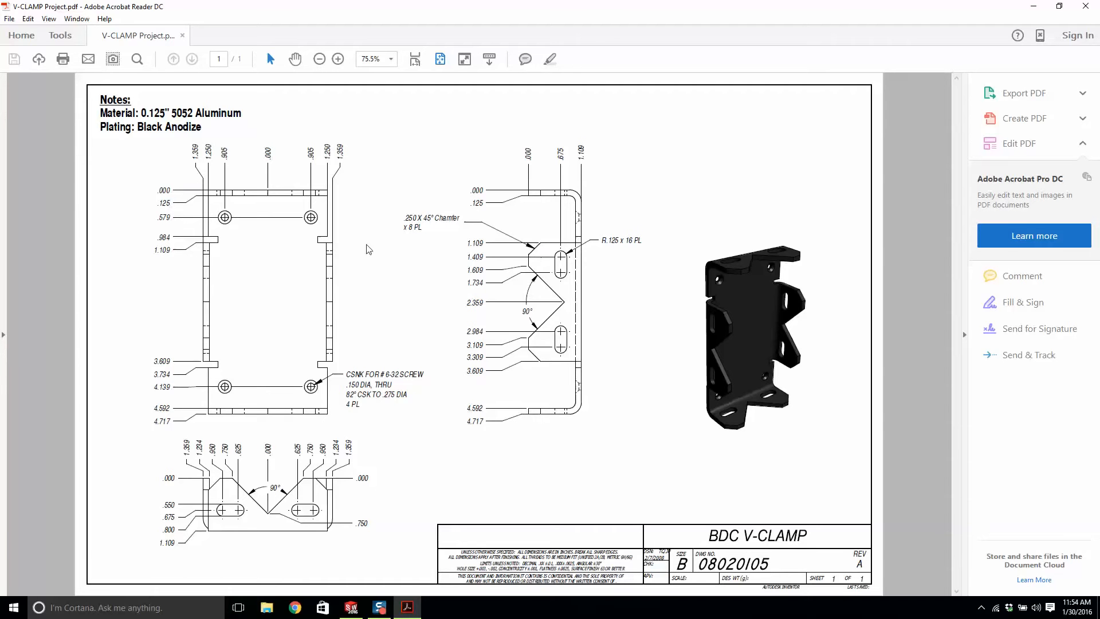
click(1085, 5)
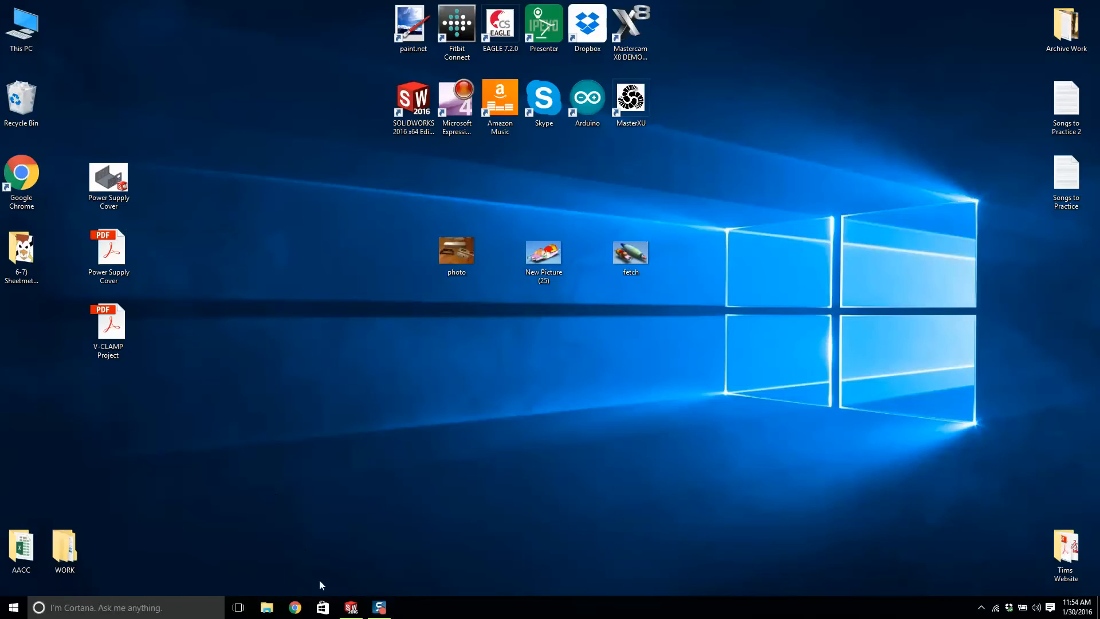
Step: Switch to SOLIDWORKS to inspect the Power Supply Cover part from another angle, and minimize it back to the desktop
click(353, 603)
middle_drag(740, 411, 768, 431)
middle_drag(790, 335, 813, 310)
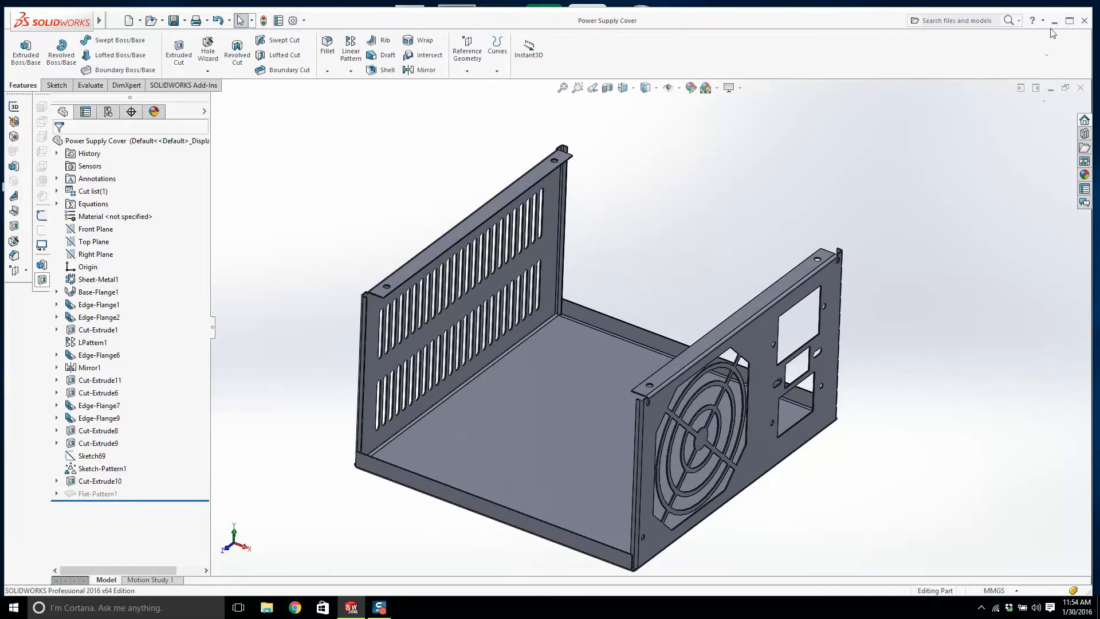
click(1055, 21)
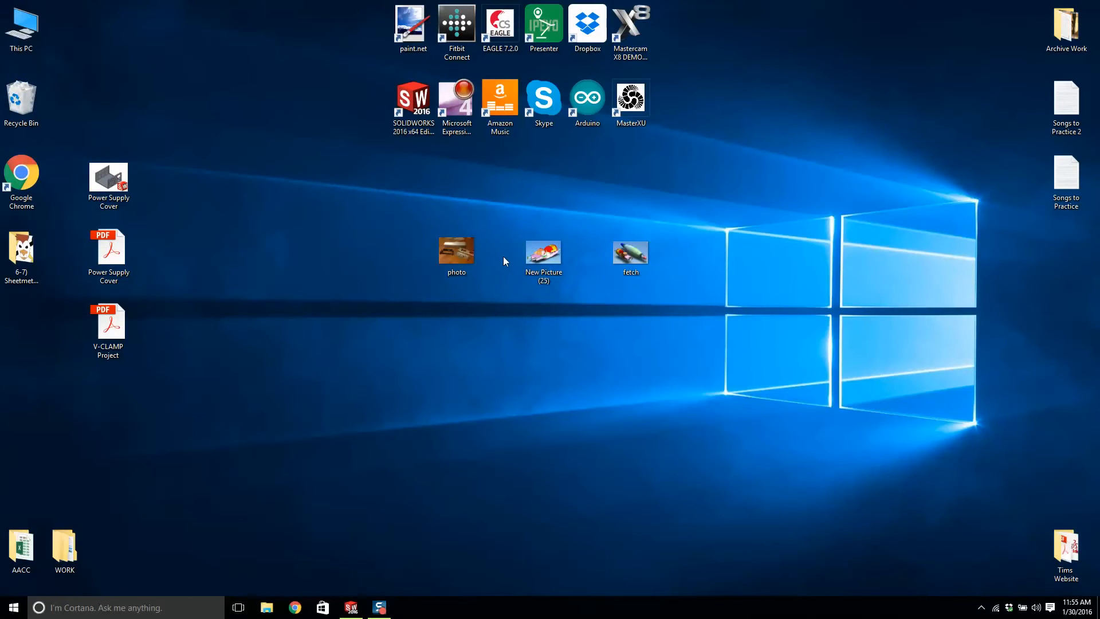
Step: View the fetch and New Picture (25) images of sheet metal assemblies from the desktop
double_click(632, 255)
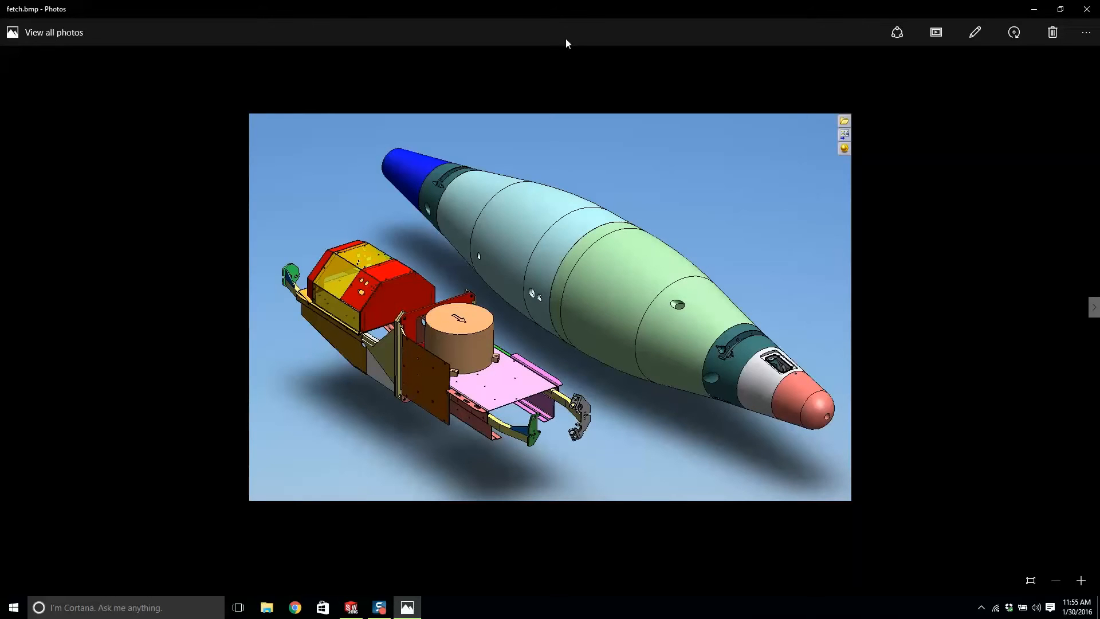
click(1086, 10)
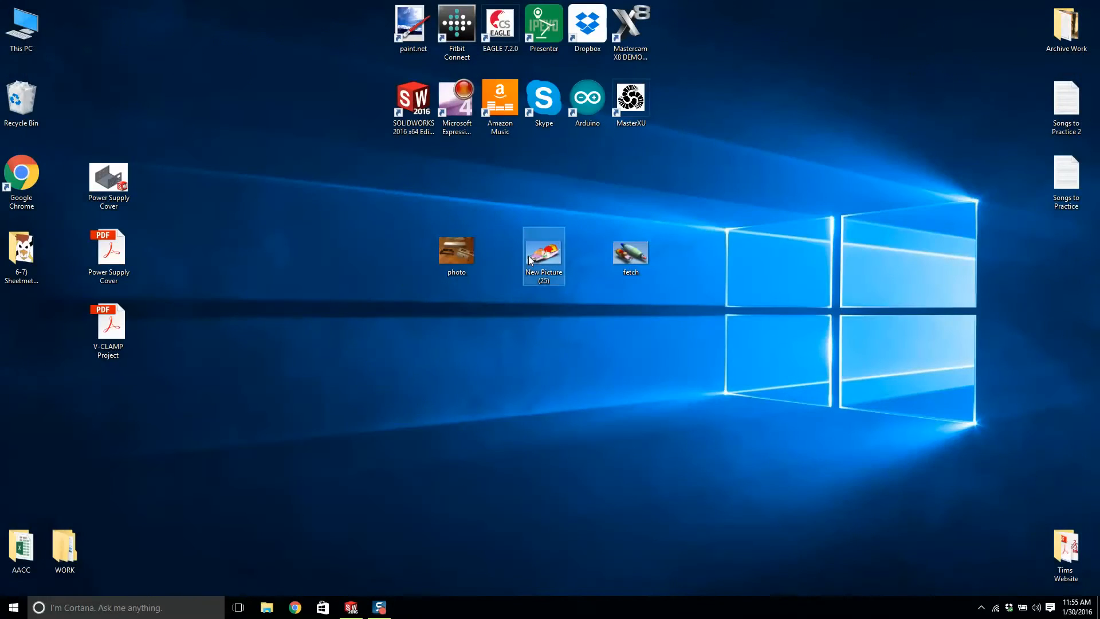
double_click(528, 255)
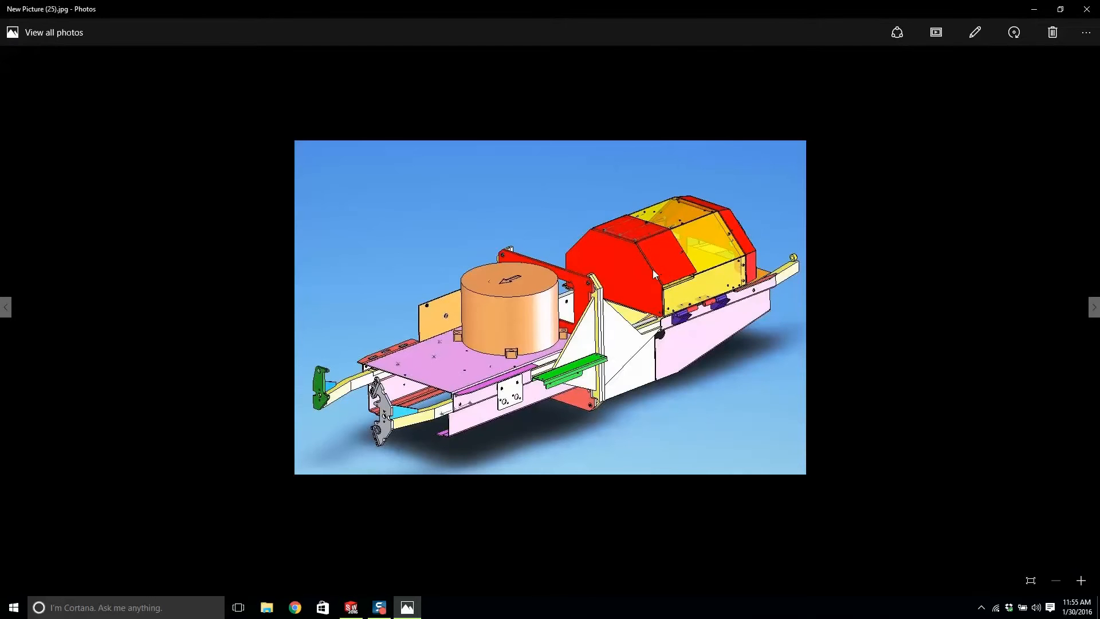
click(1085, 9)
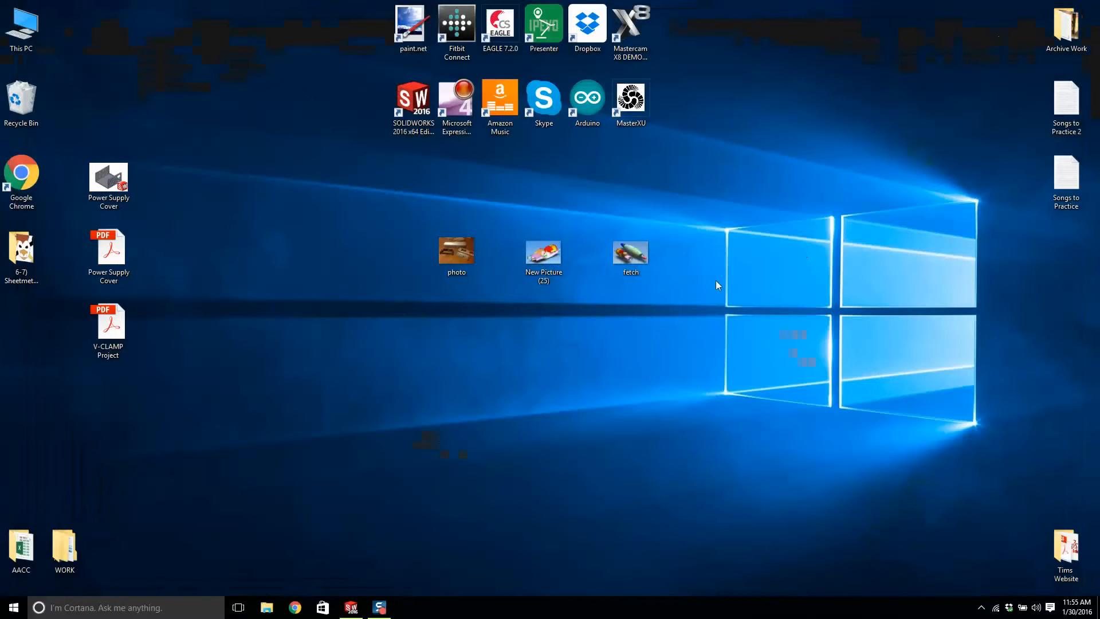
Step: Discard the fetch, New Picture (25) and photo images into the Recycle Bin, viewing photo before it is discarded
drag(646, 276, 22, 100)
double_click(455, 248)
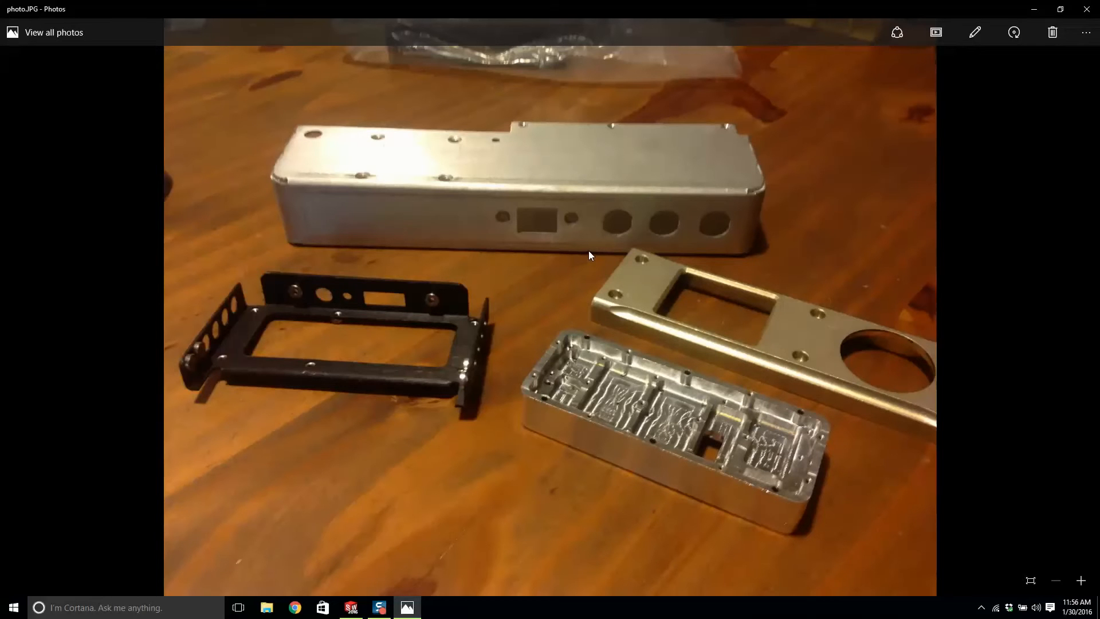
click(1087, 9)
drag(412, 218, 524, 298)
drag(448, 255, 21, 102)
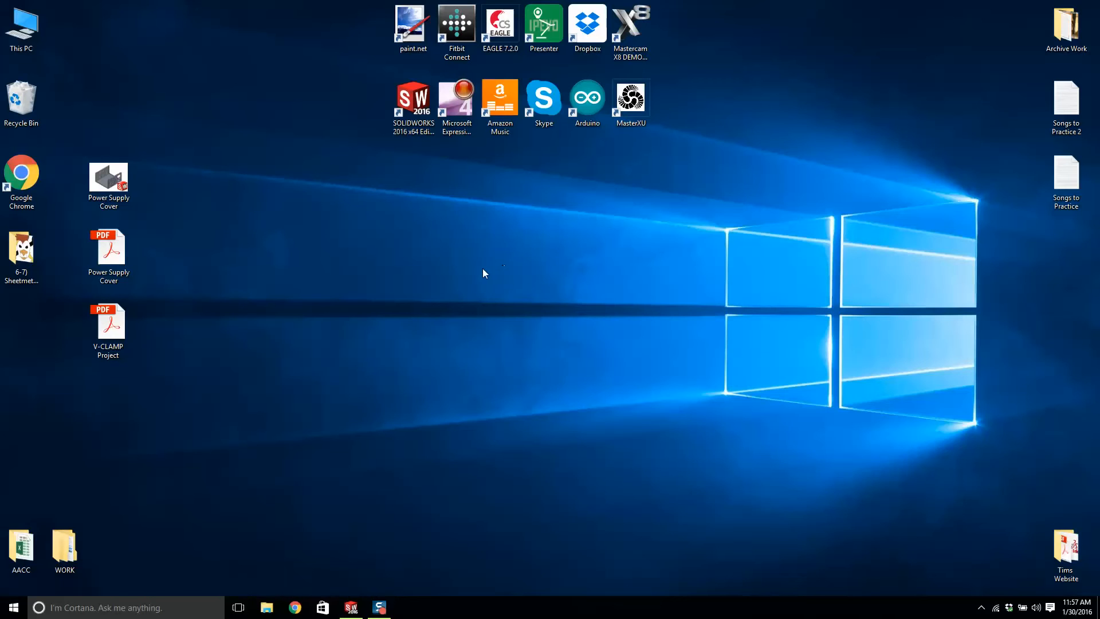
Step: Switch to SOLIDWORKS and inspect the folded Power Supply Cover part with its vented and fan-grille walls
click(351, 608)
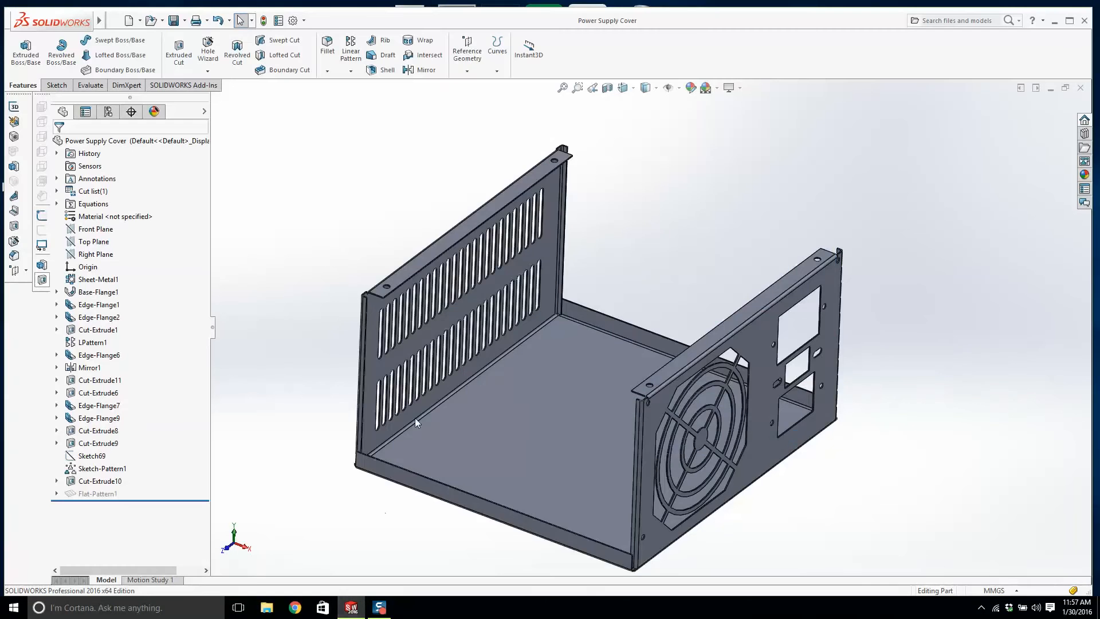
scroll(877, 402, down, 1)
middle_drag(758, 447, 757, 437)
scroll(537, 338, up, 1)
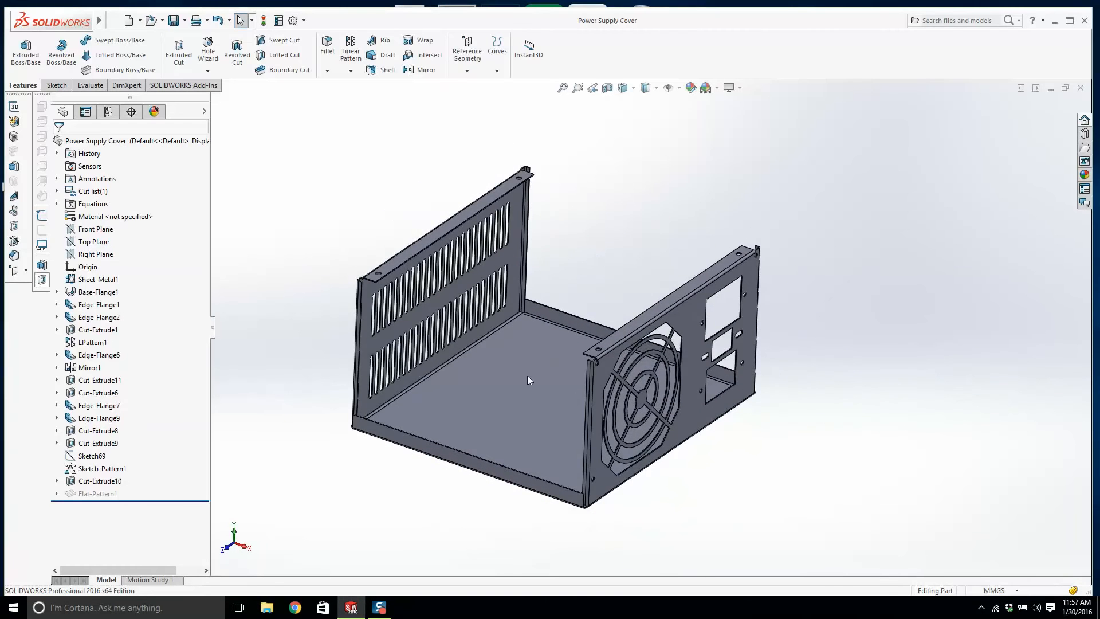
mouse_move(526, 376)
middle_down()
mouse_move(589, 321)
mouse_move(510, 321)
mouse_move(527, 370)
middle_up()
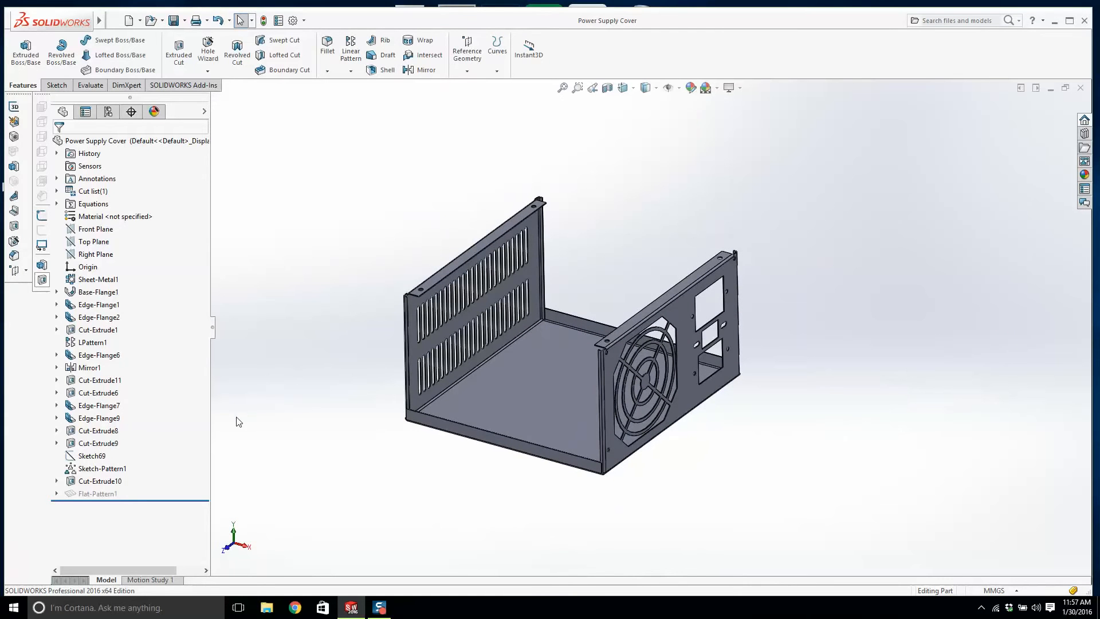
Step: Unsuppress the Flat-Pattern1 feature to unfold the power supply cover
click(56, 493)
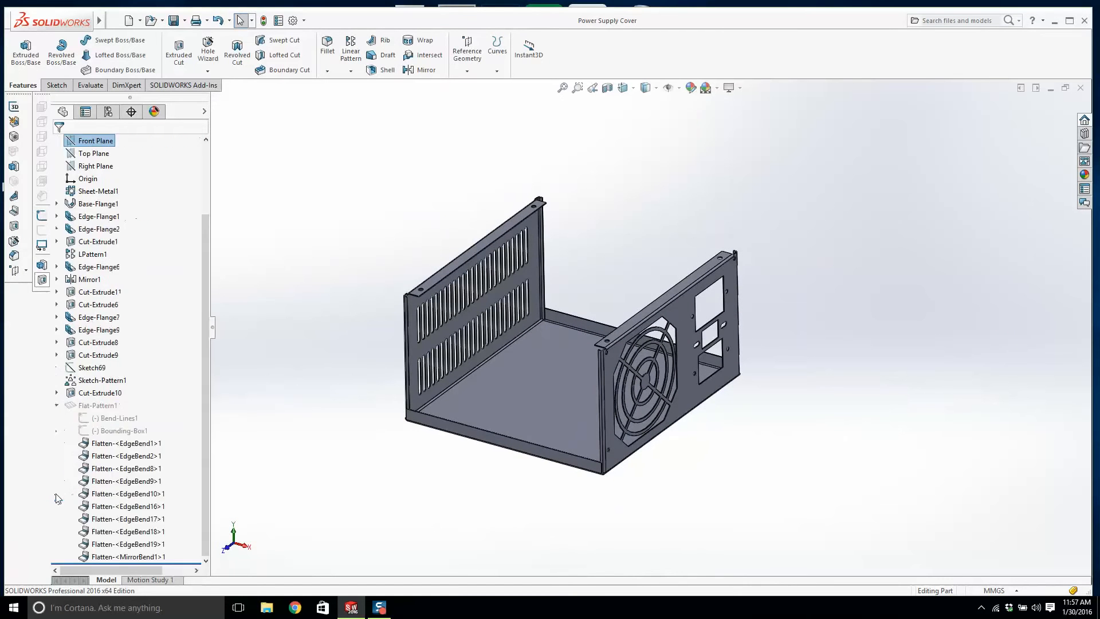
right_click(106, 405)
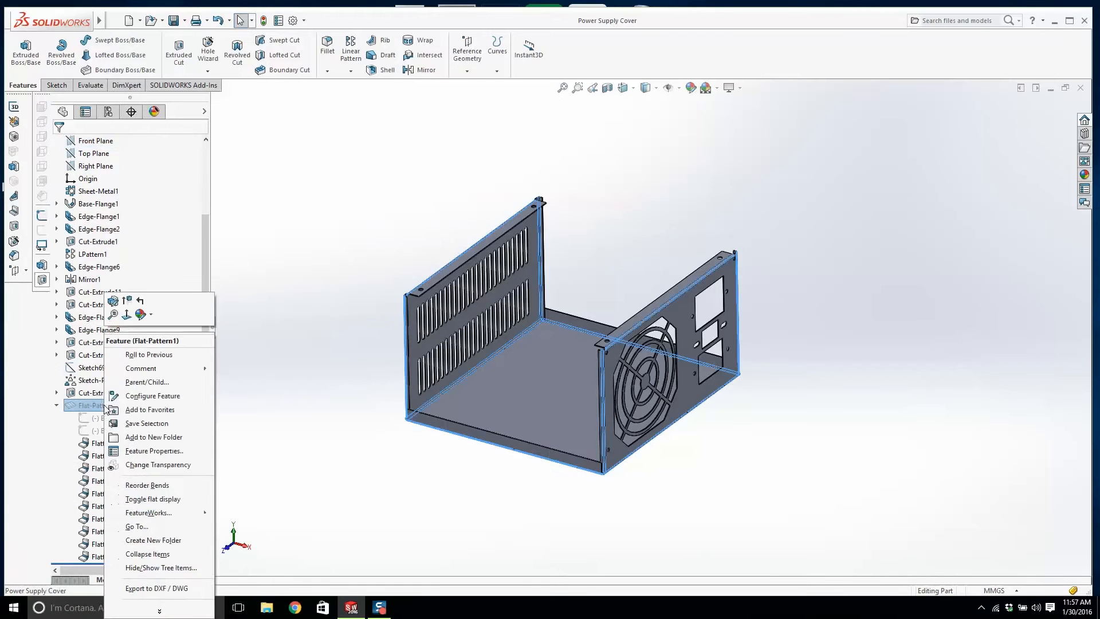
click(140, 301)
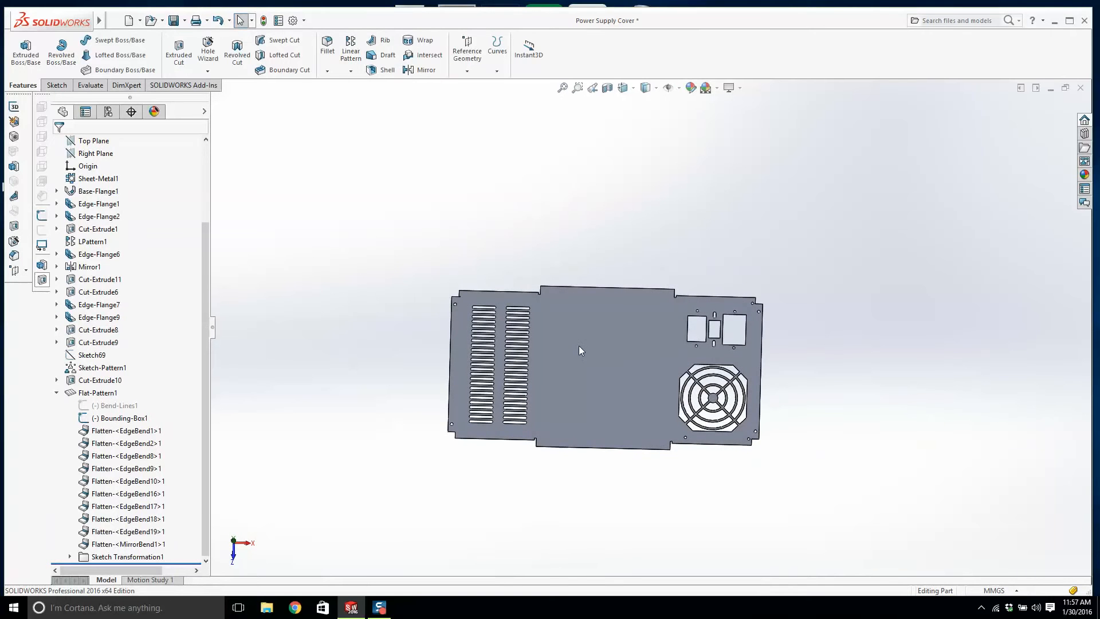
Step: Examine the flattened cover's outline, vent slots and fan cutout, viewing its main face squarely from the top
scroll(600, 349, down, 3)
scroll(617, 350, up, 2)
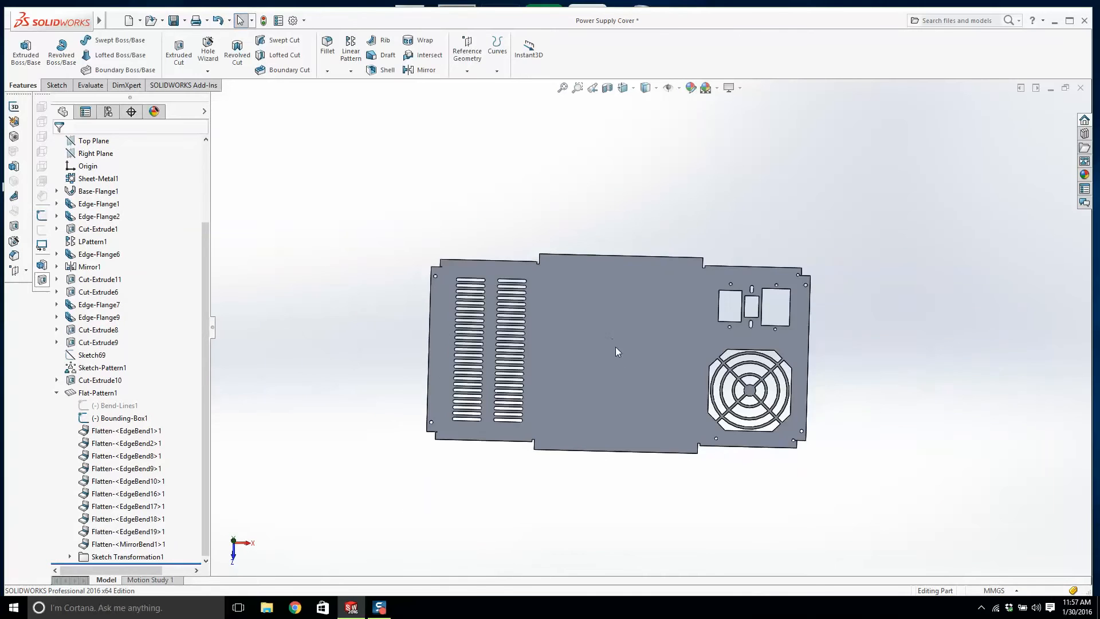
key(ctrl+5)
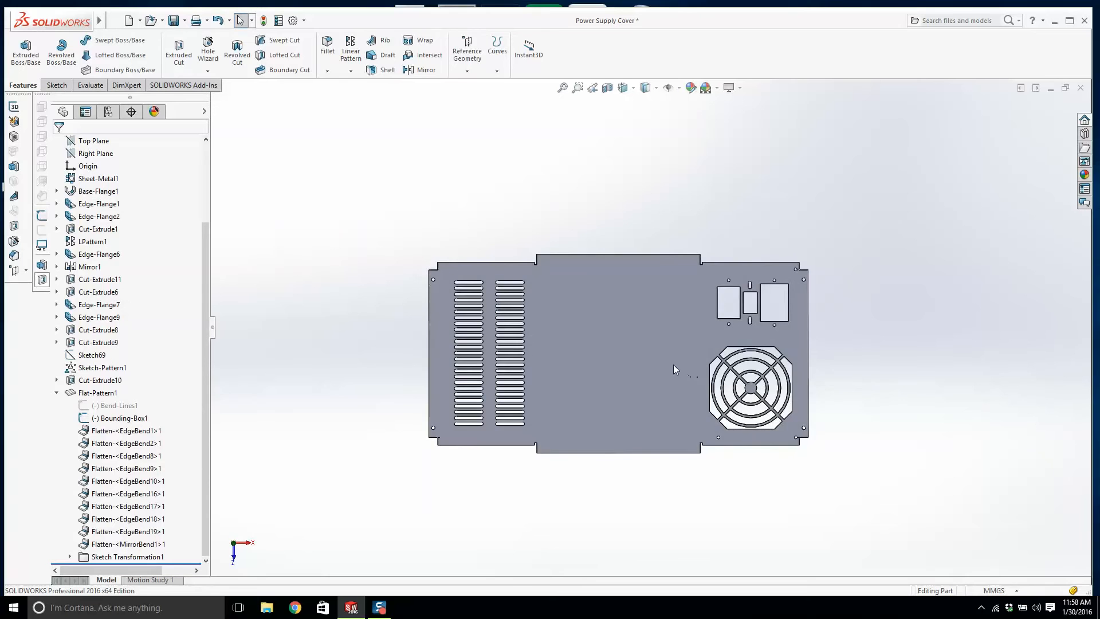
scroll(664, 362, down, 1)
click(636, 352)
key(space)
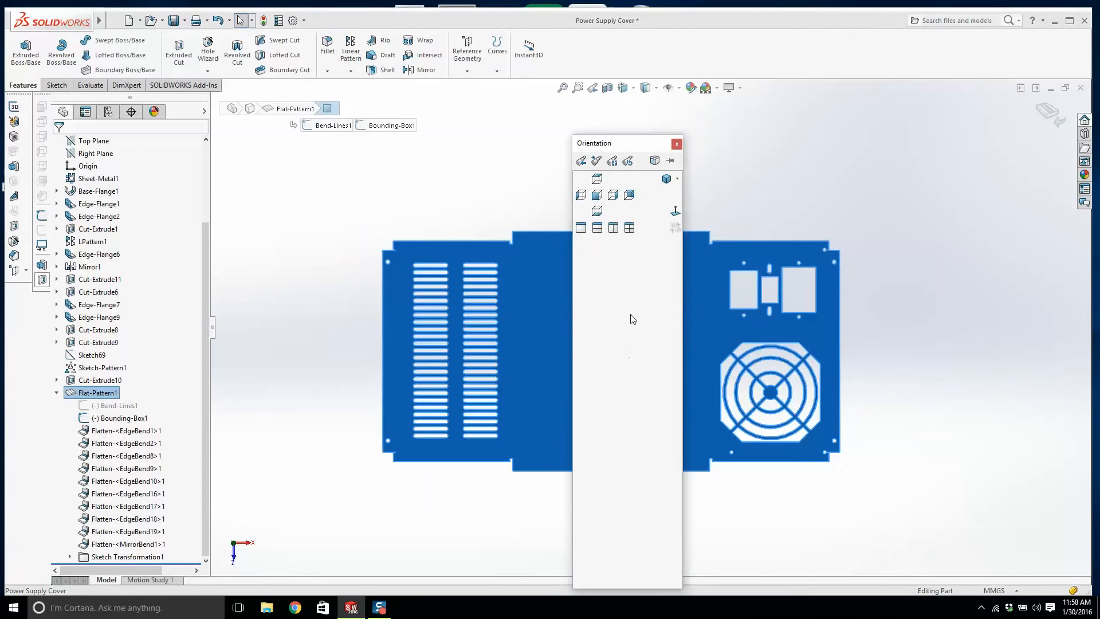
click(675, 211)
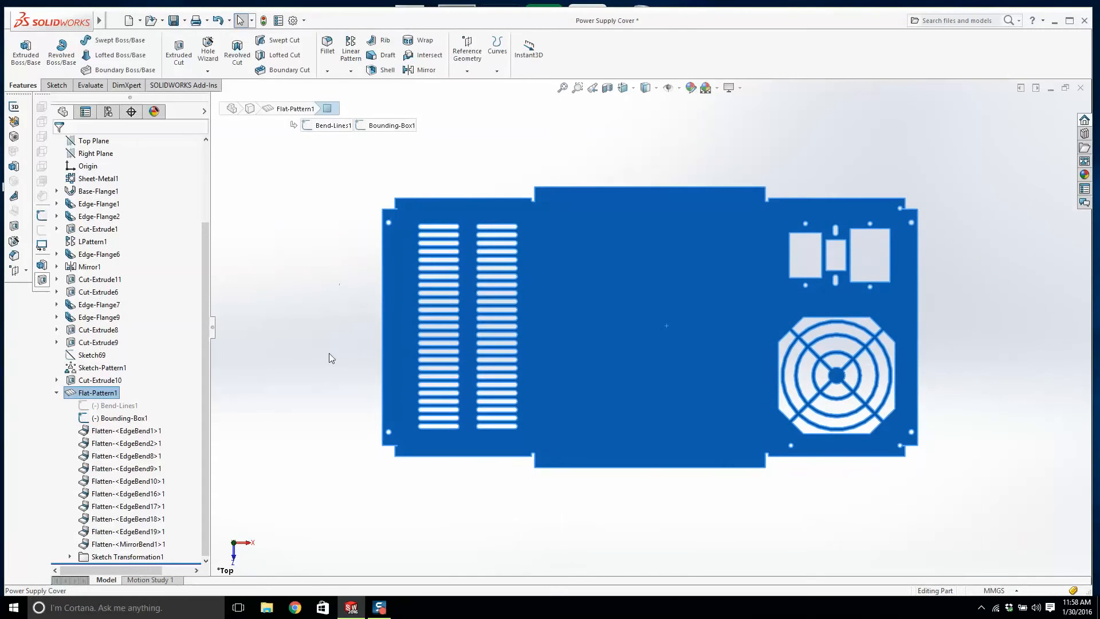
click(1025, 417)
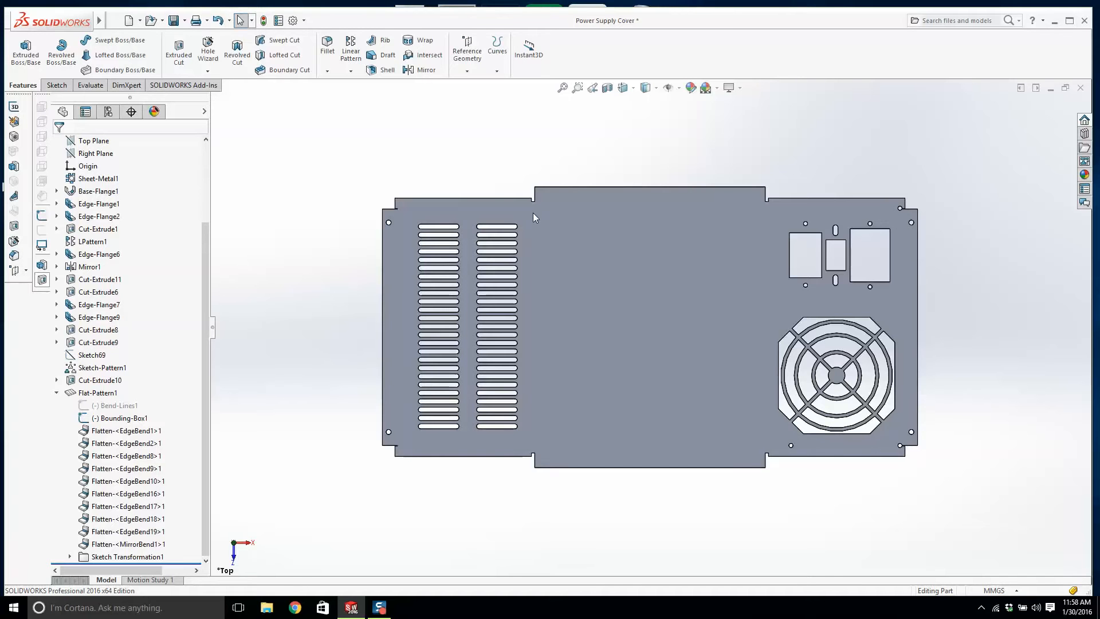
scroll(503, 247, down, 1)
scroll(503, 235, up, 1)
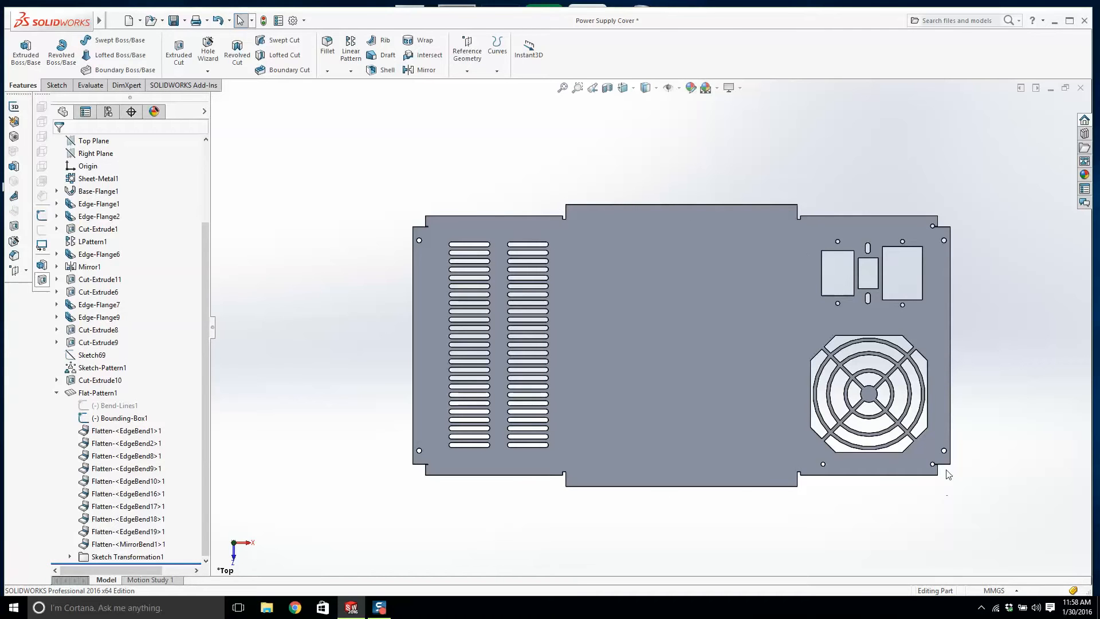
middle_drag(655, 236, 685, 233)
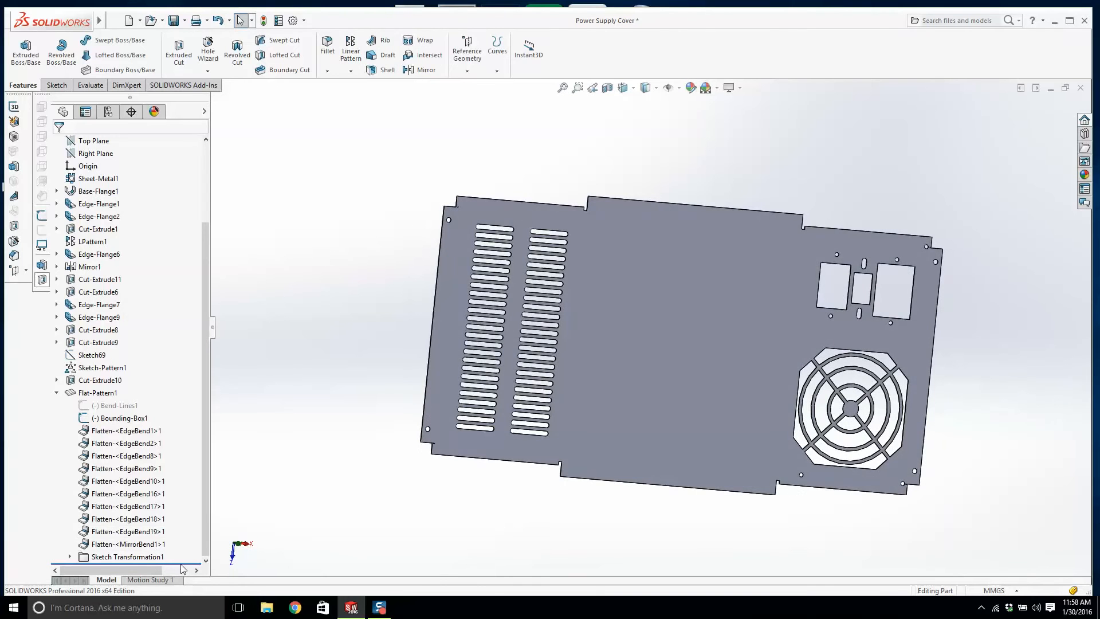
Step: Suppress the Flat-Pattern1 feature to return the cover to its folded shape
right_click(117, 405)
right_click(103, 394)
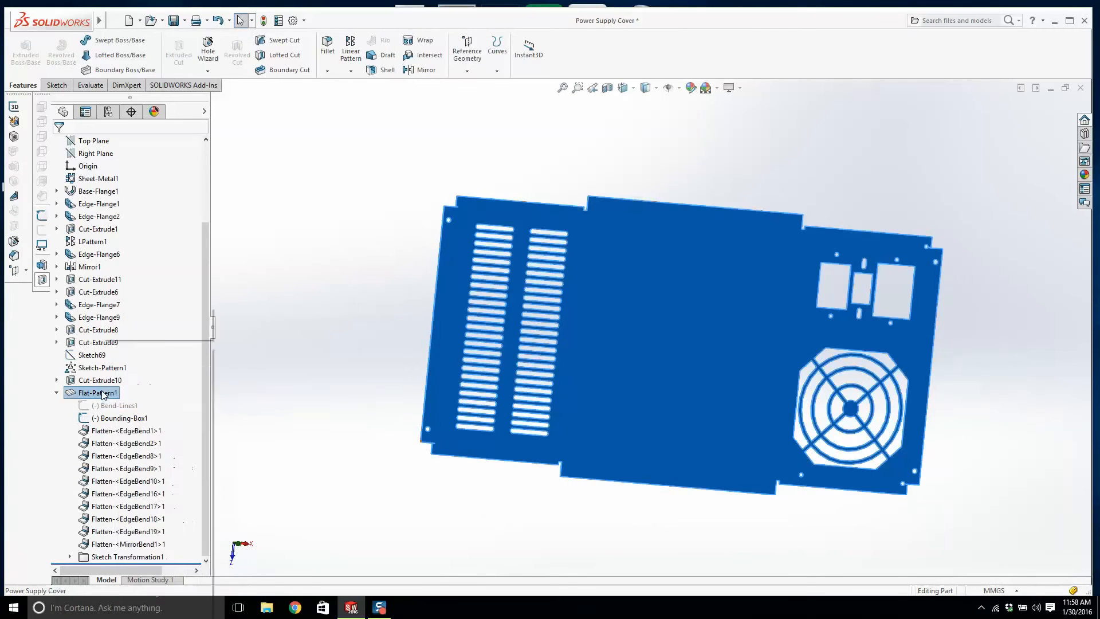
click(125, 314)
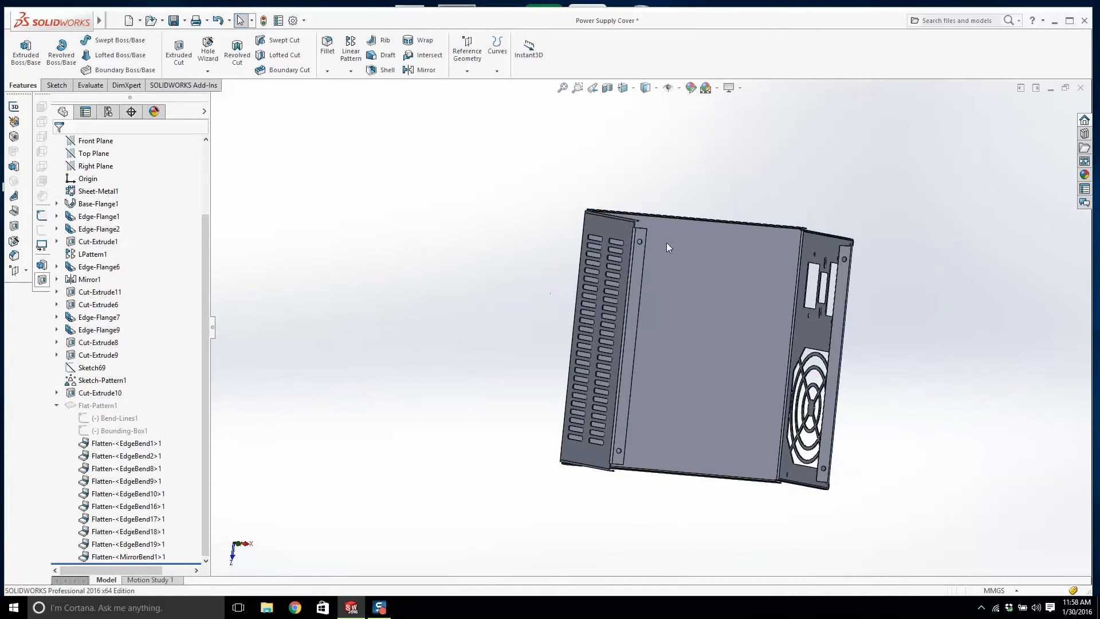
Step: Save the Power Supply Cover part and roll the feature history back to just after Base-Flange1
middle_drag(768, 252, 724, 198)
middle_drag(751, 351, 729, 353)
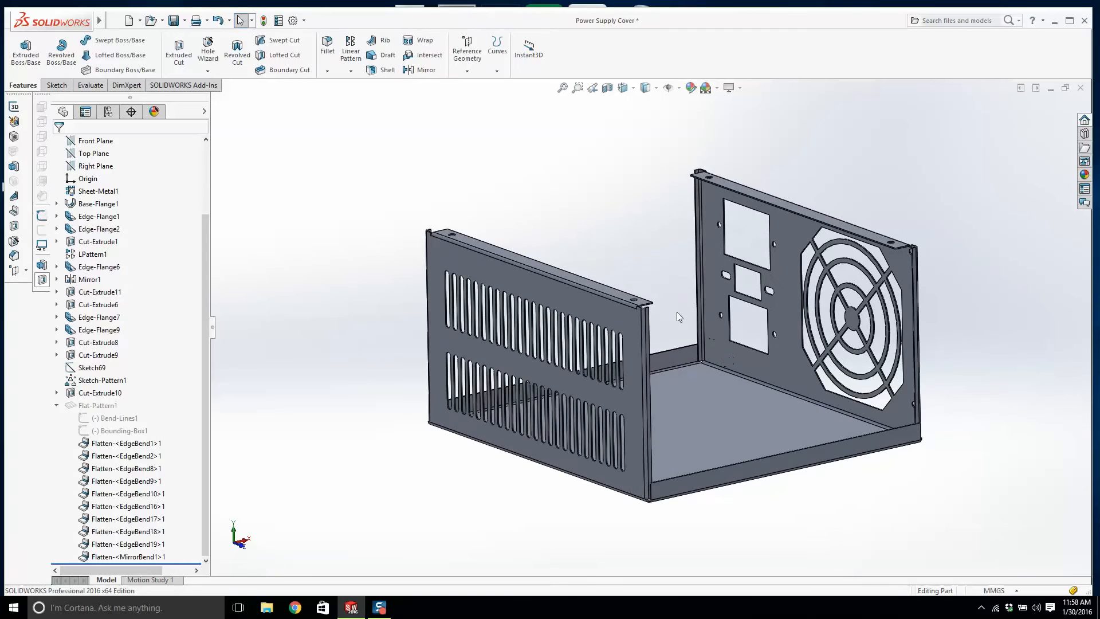
middle_drag(675, 312, 668, 324)
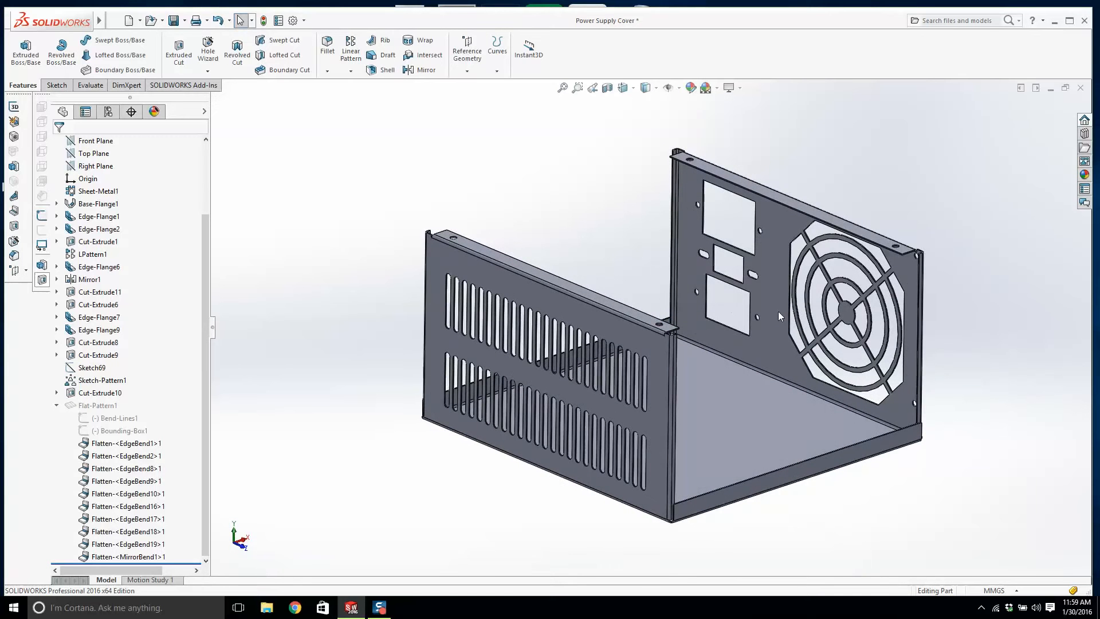
middle_drag(778, 311, 754, 341)
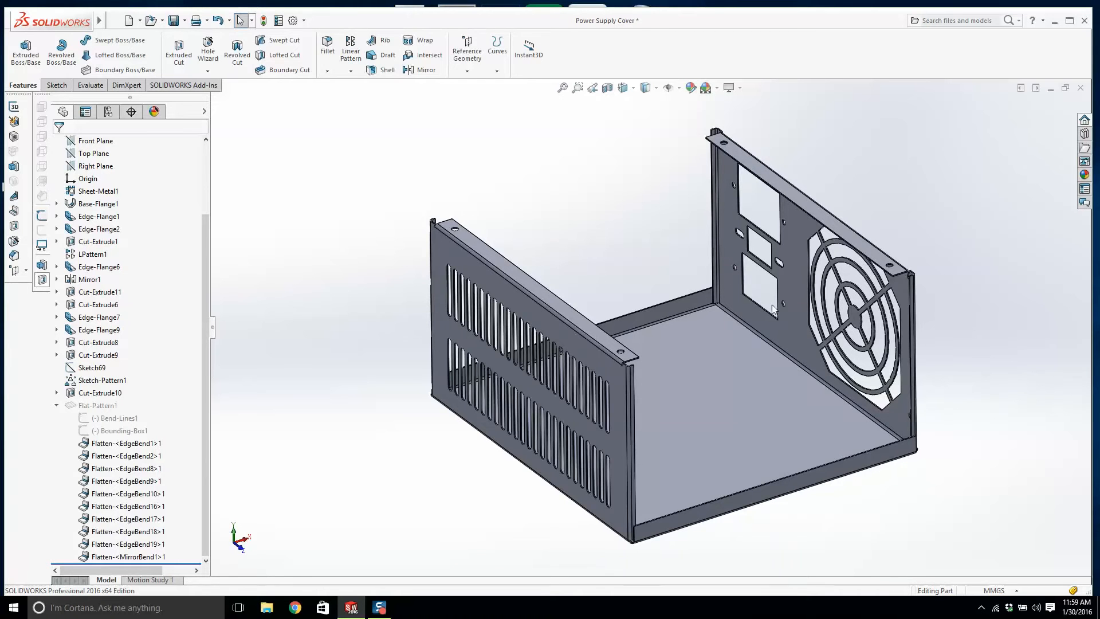
middle_drag(758, 318, 764, 296)
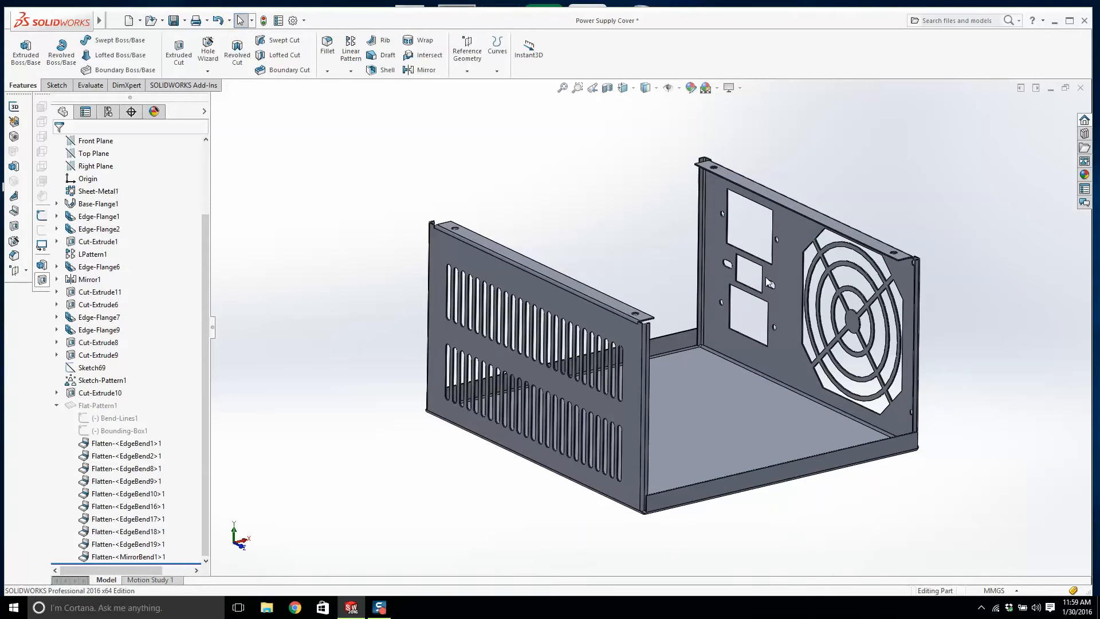
click(173, 21)
drag(167, 562, 163, 209)
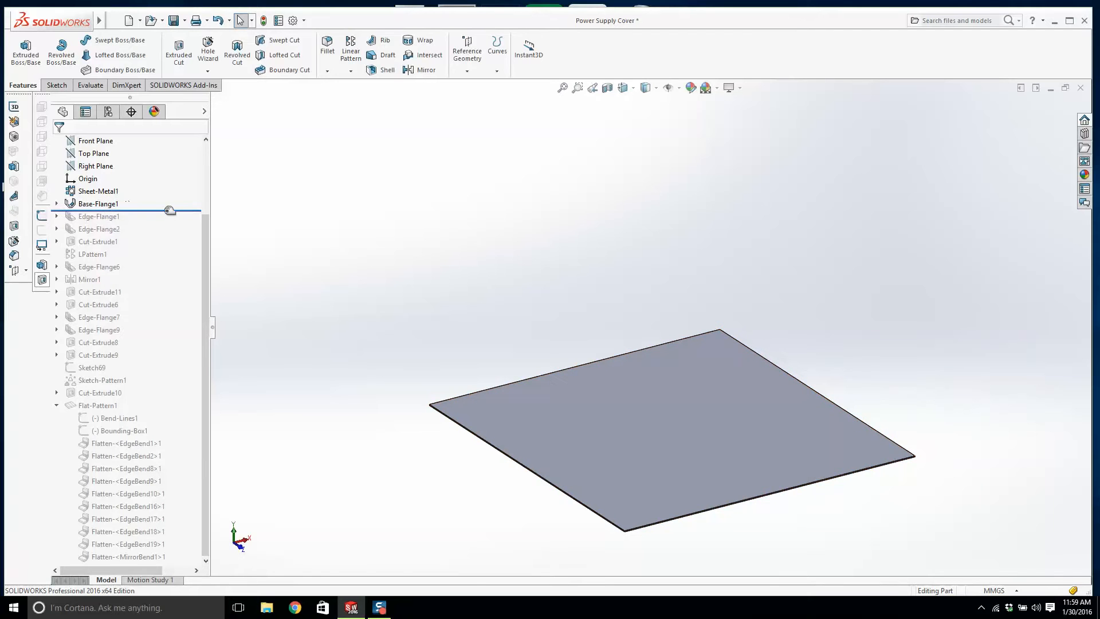
Step: Roll the feature history forward in stages to after LPattern1 and Mirror1, examining the vented side wall and the top flanges
drag(171, 211, 194, 255)
mouse_move(577, 344)
middle_down()
mouse_move(503, 323)
mouse_move(675, 310)
mouse_move(658, 326)
middle_up()
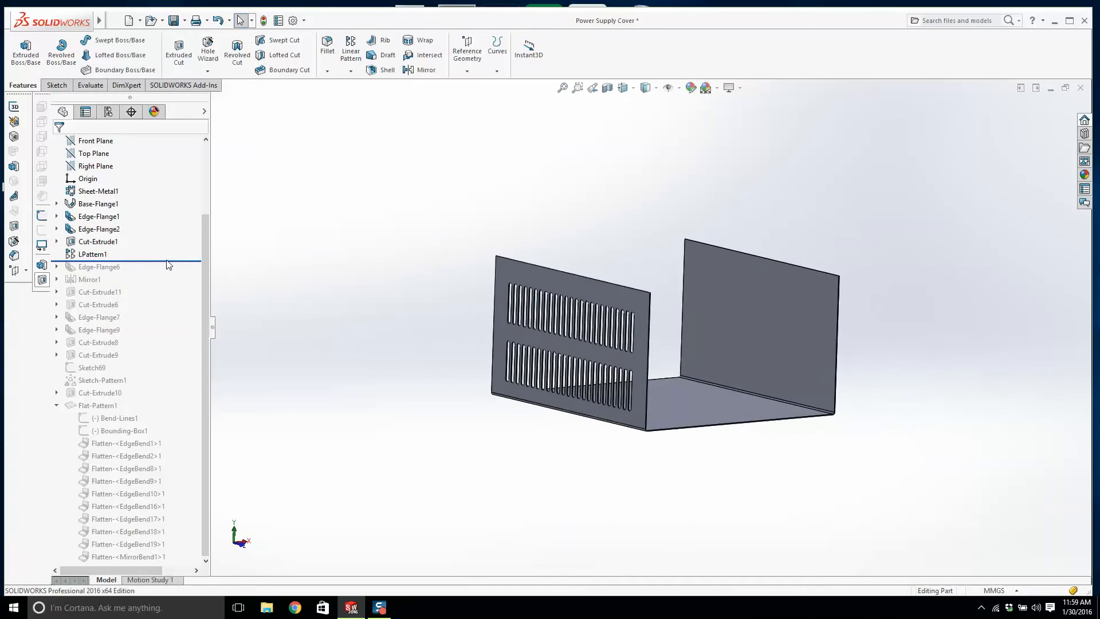
drag(168, 264, 170, 285)
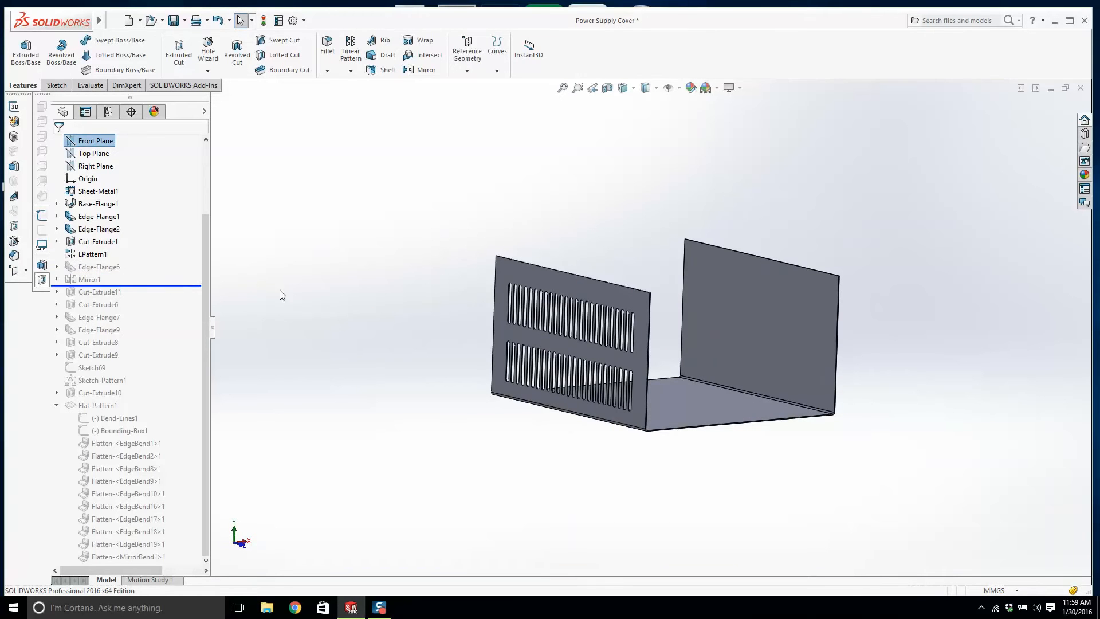
middle_drag(825, 305, 775, 328)
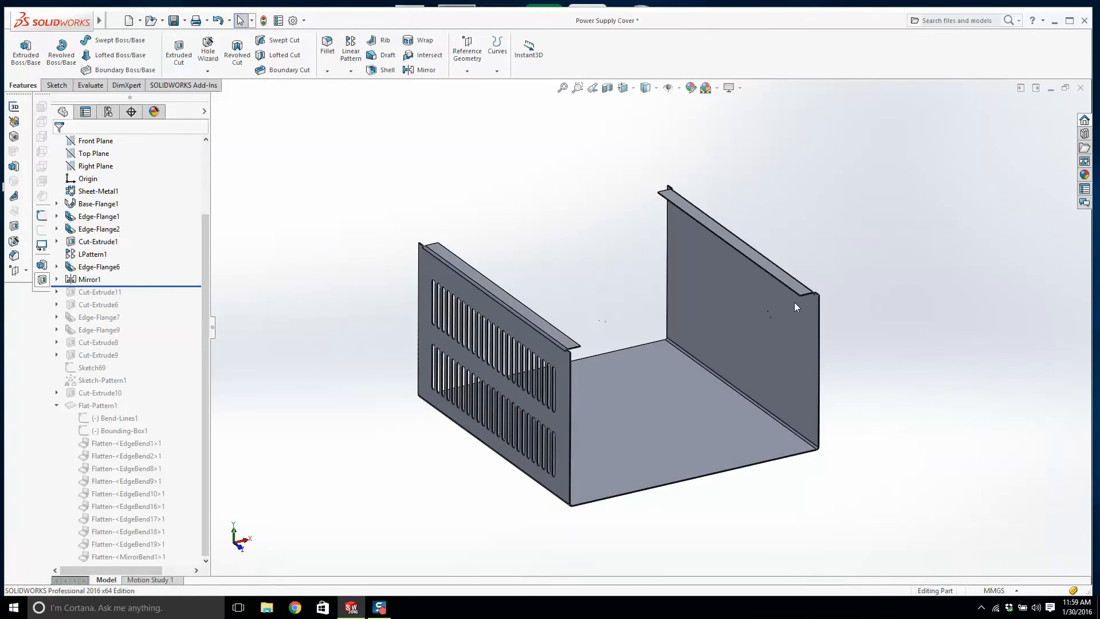
scroll(794, 302, down, 3)
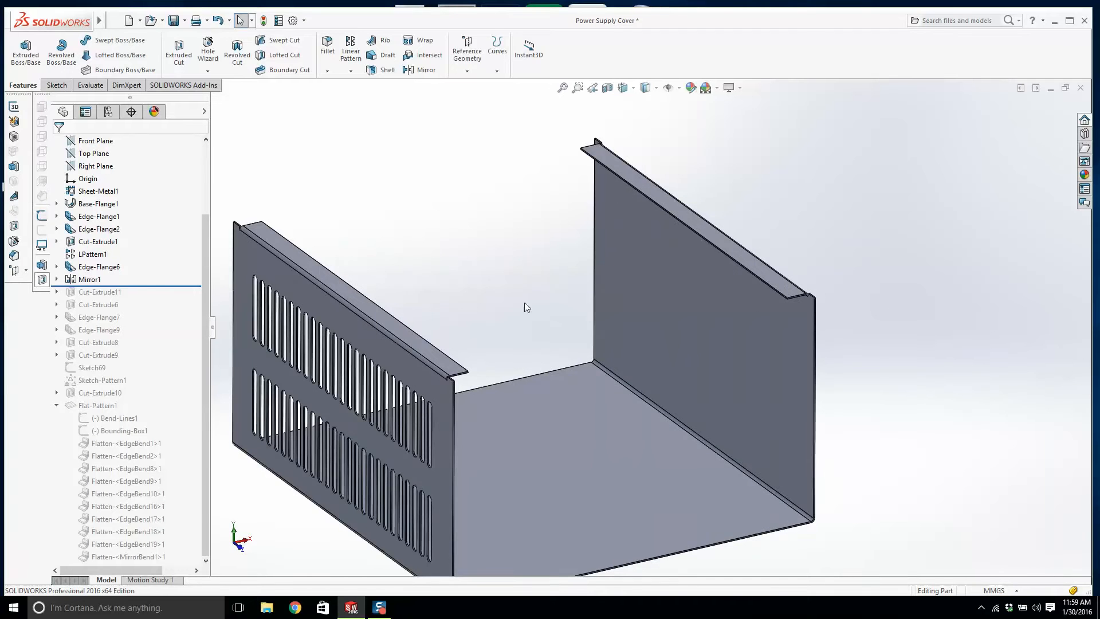
scroll(687, 326, up, 2)
Step: Roll the feature history forward to just after Cut-Extrude6 and examine the fan grille and rectangular port cutouts
drag(184, 286, 184, 311)
middle_drag(431, 311, 442, 401)
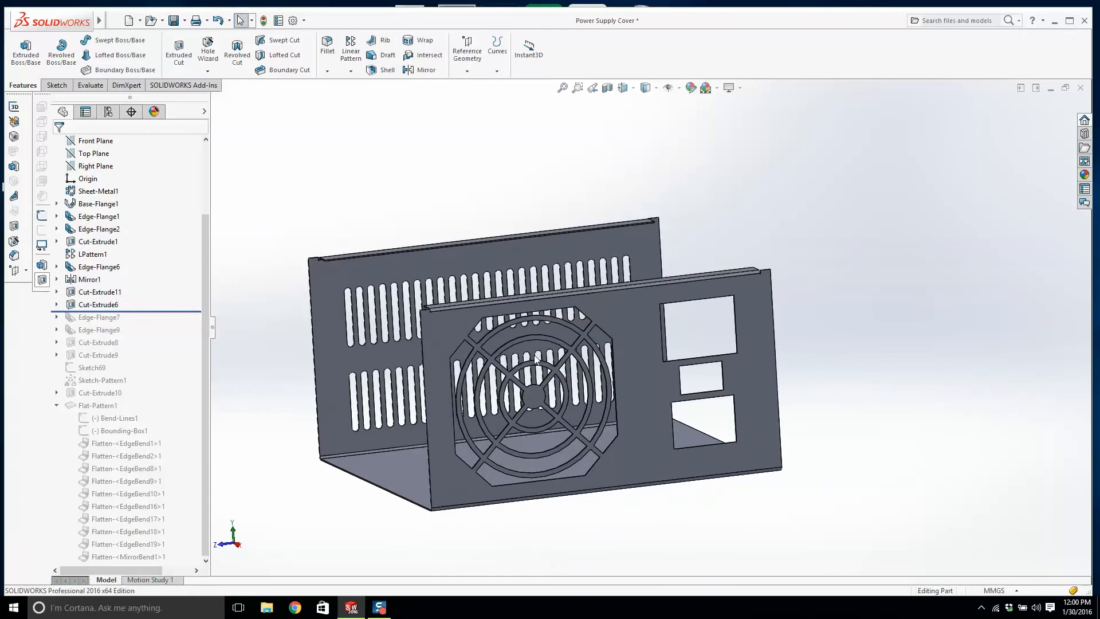
scroll(516, 345, down, 5)
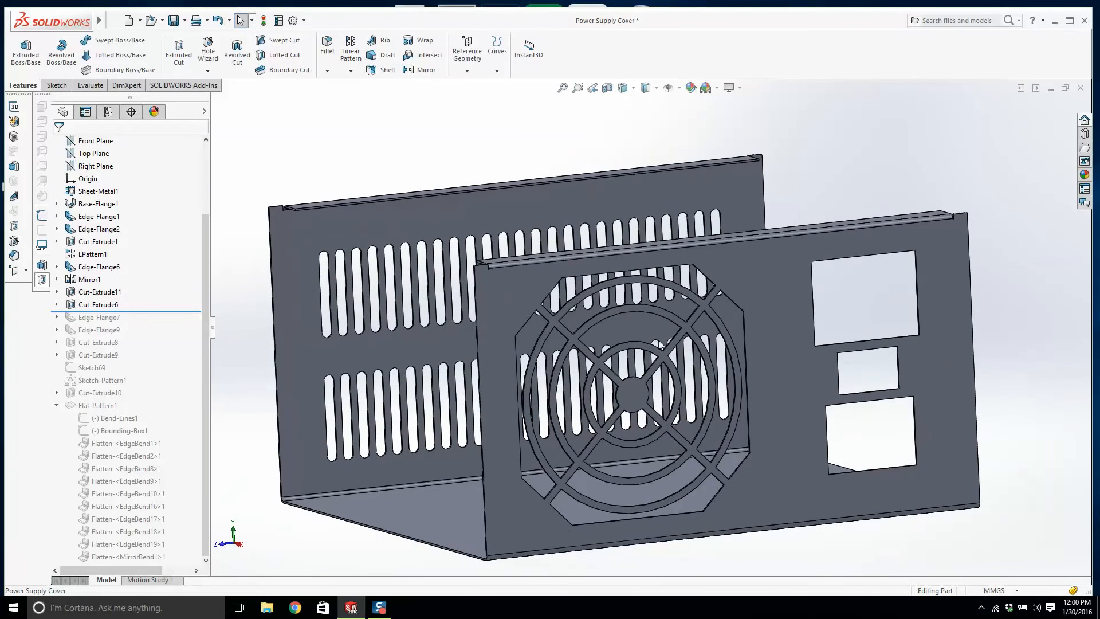
scroll(622, 360, up, 3)
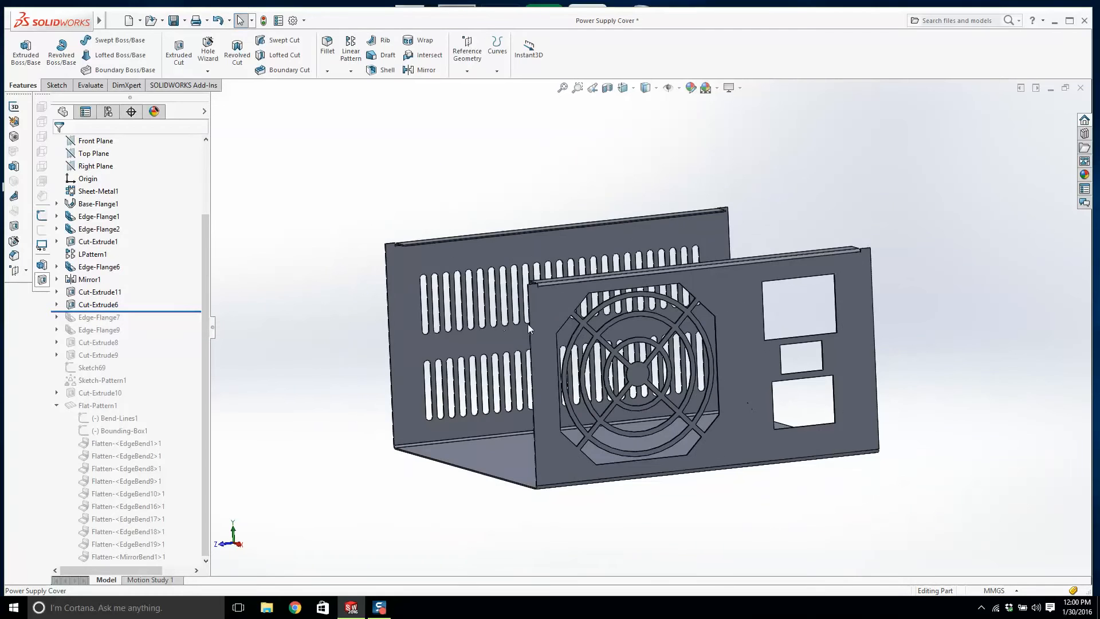
middle_drag(754, 343, 676, 335)
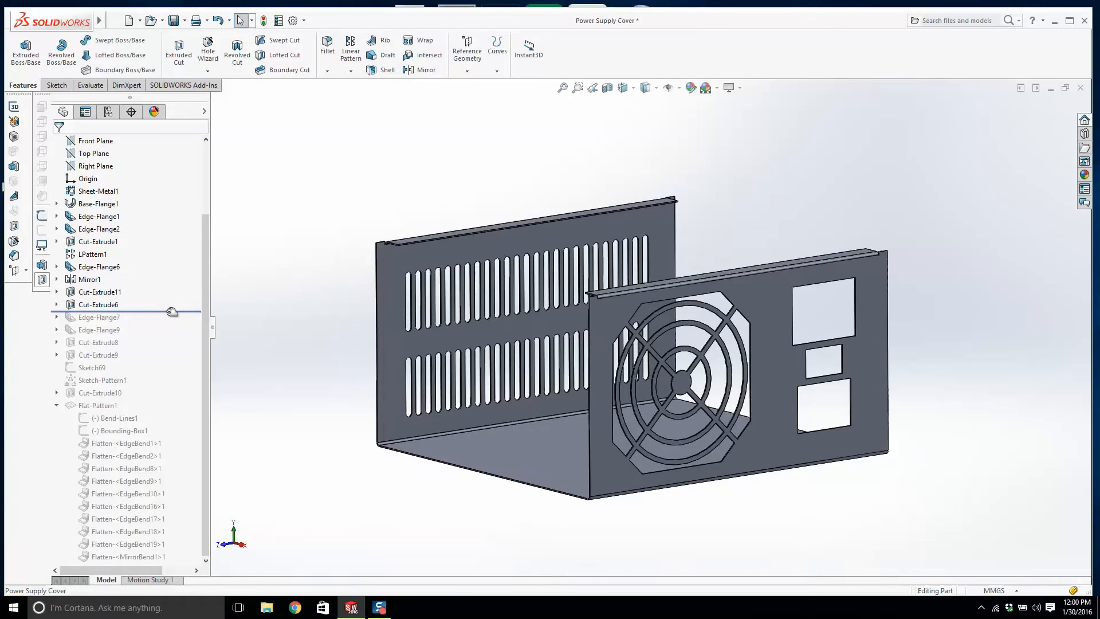
Step: Roll the feature history forward to just after Edge-Flange9 and examine the narrow flanges along the cover's open edges
drag(166, 311, 166, 336)
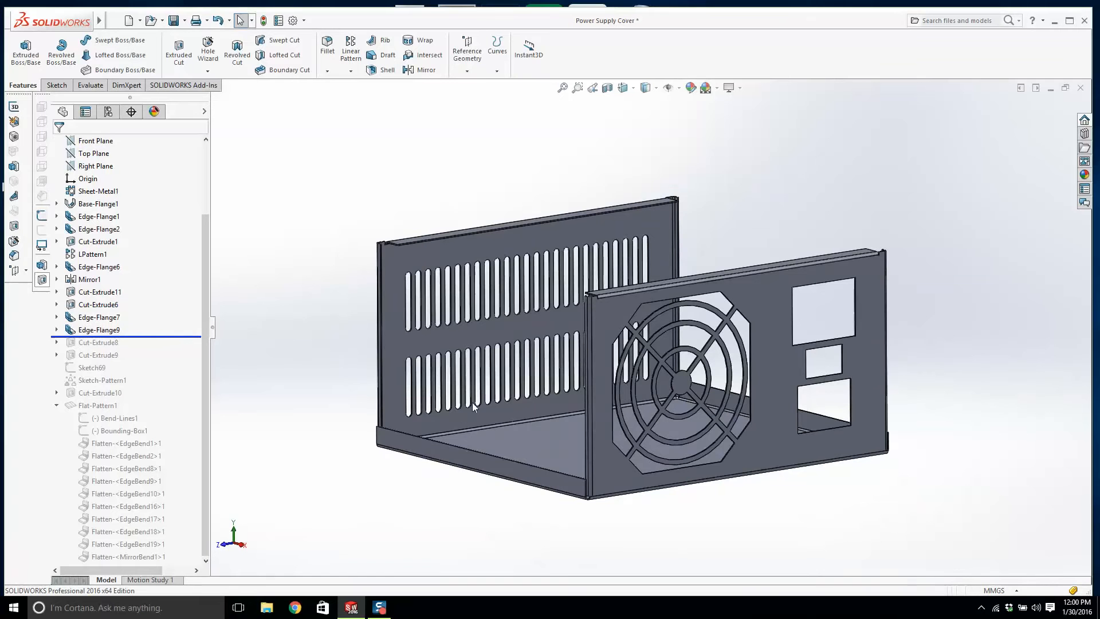
click(153, 336)
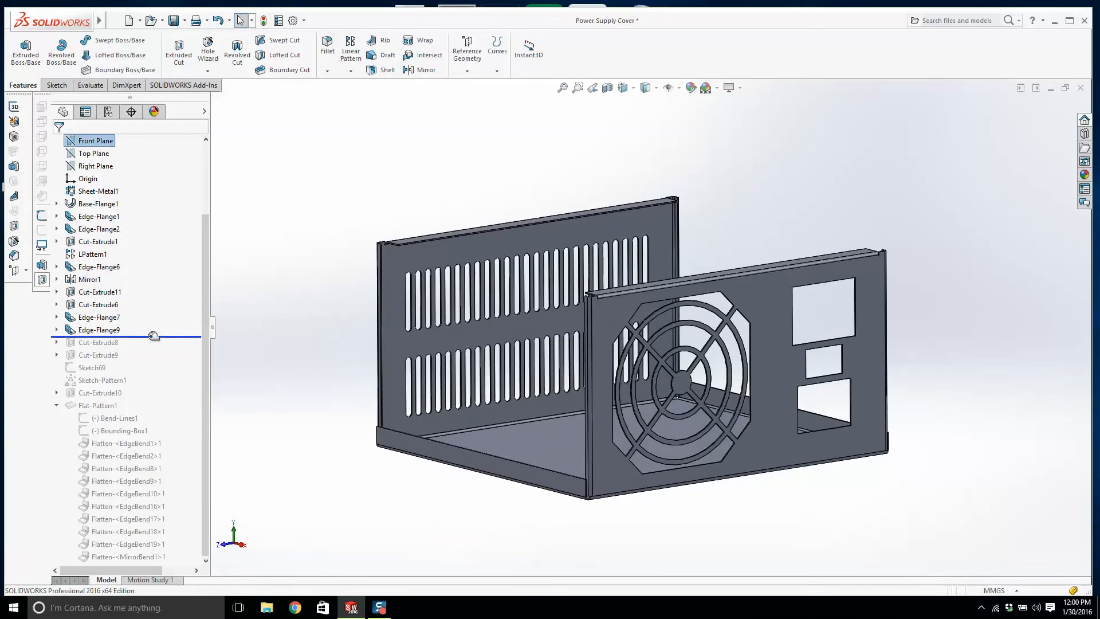
scroll(417, 284, down, 8)
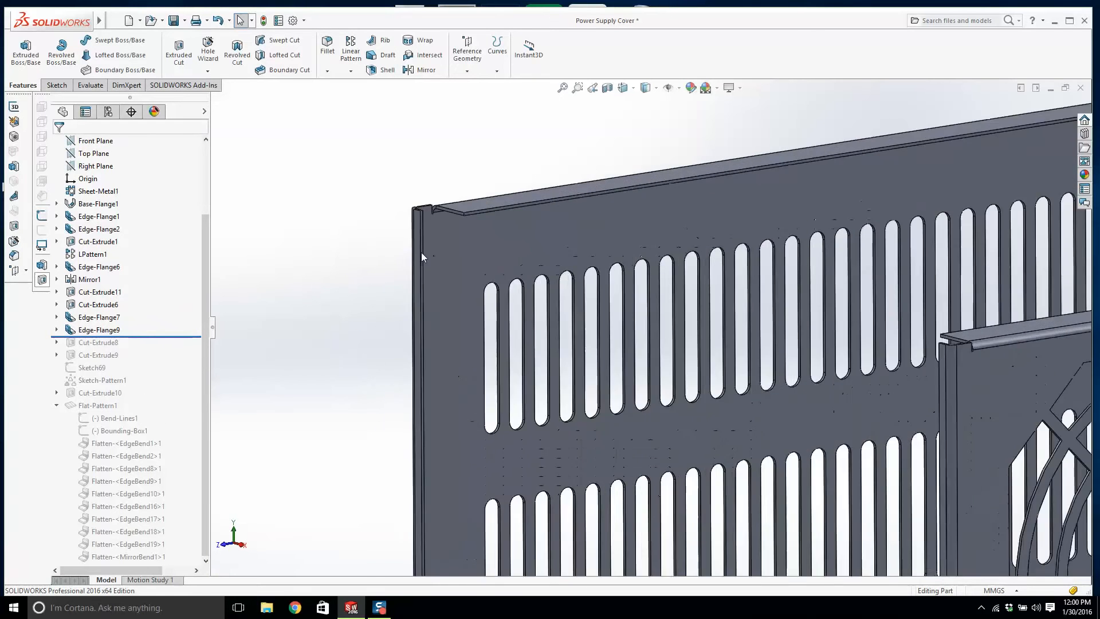
click(443, 253)
middle_drag(445, 258, 582, 299)
scroll(582, 299, up, 9)
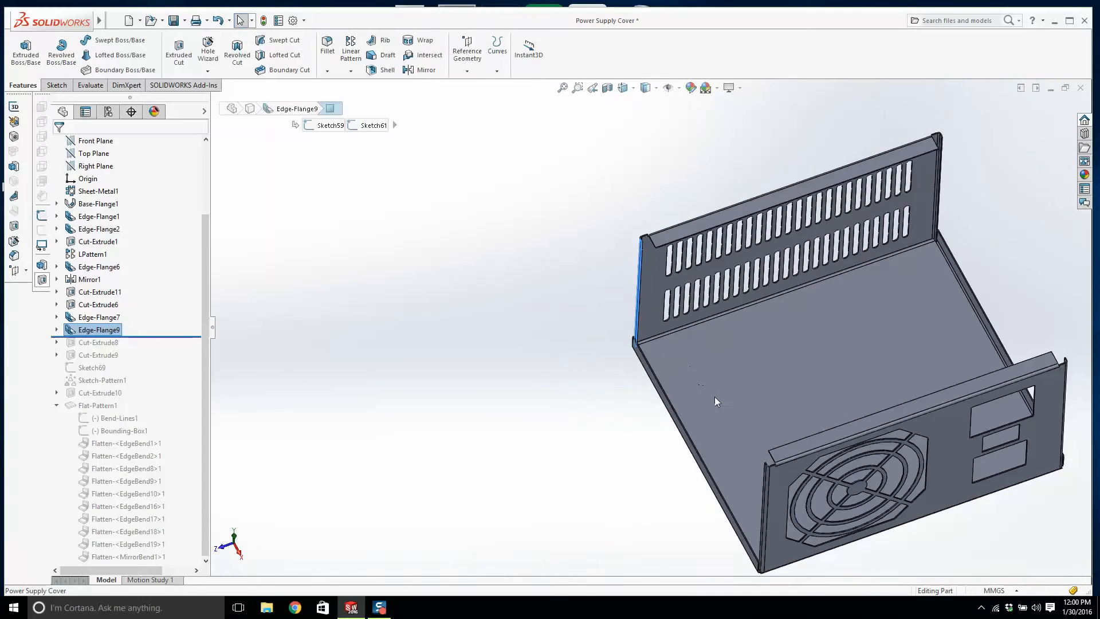
mouse_move(717, 403)
middle_down()
mouse_move(659, 389)
mouse_move(699, 404)
middle_up()
Step: Roll the feature history forward to just after Cut-Extrude9 and highlight the holes made by Cut-Extrude8 and Cut-Extrude9
drag(195, 336, 191, 356)
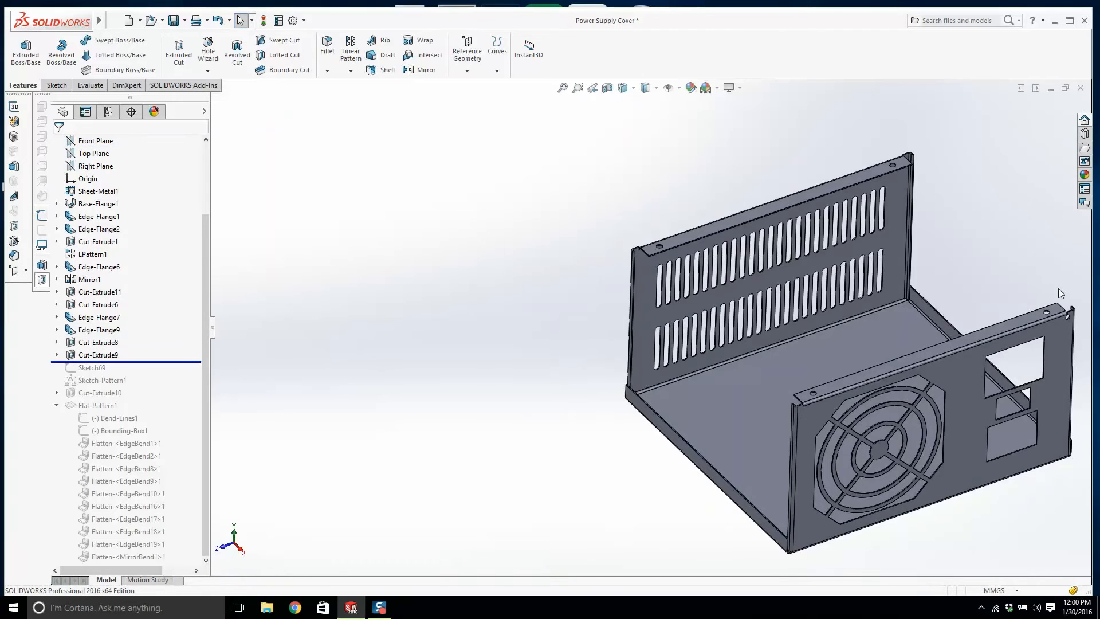
scroll(1057, 287, down, 2)
click(97, 342)
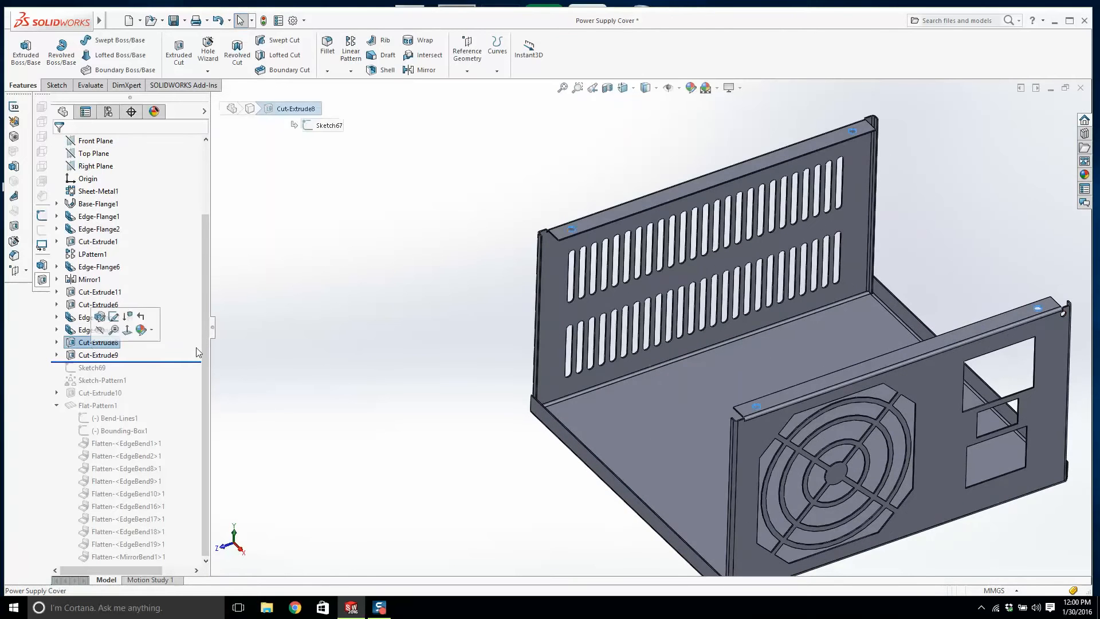
scroll(280, 350, up, 3)
click(97, 354)
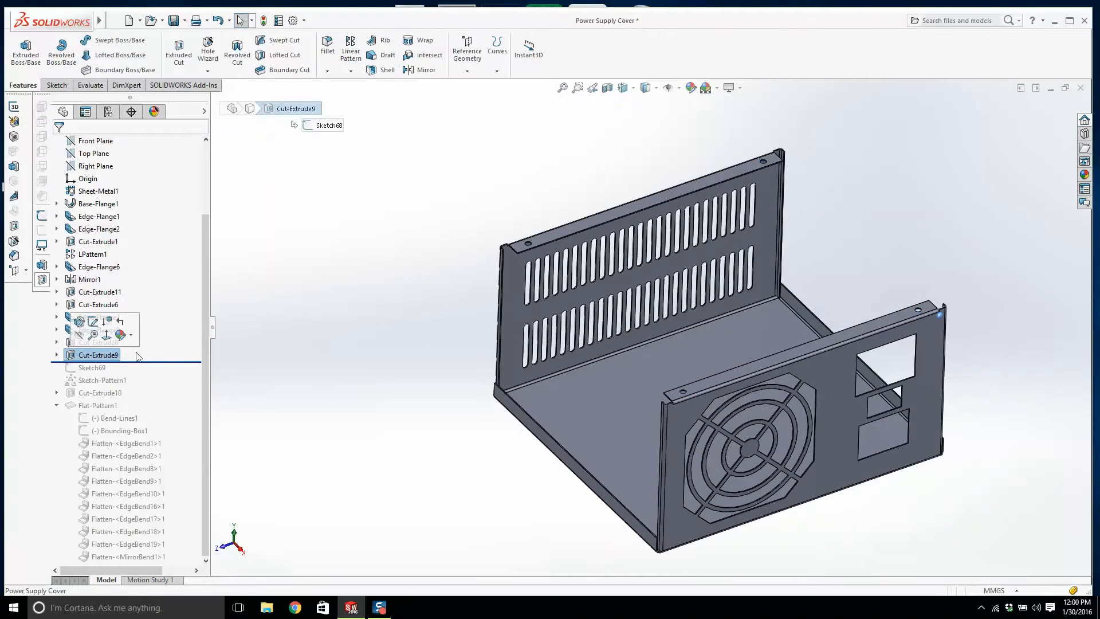
middle_drag(790, 377, 801, 361)
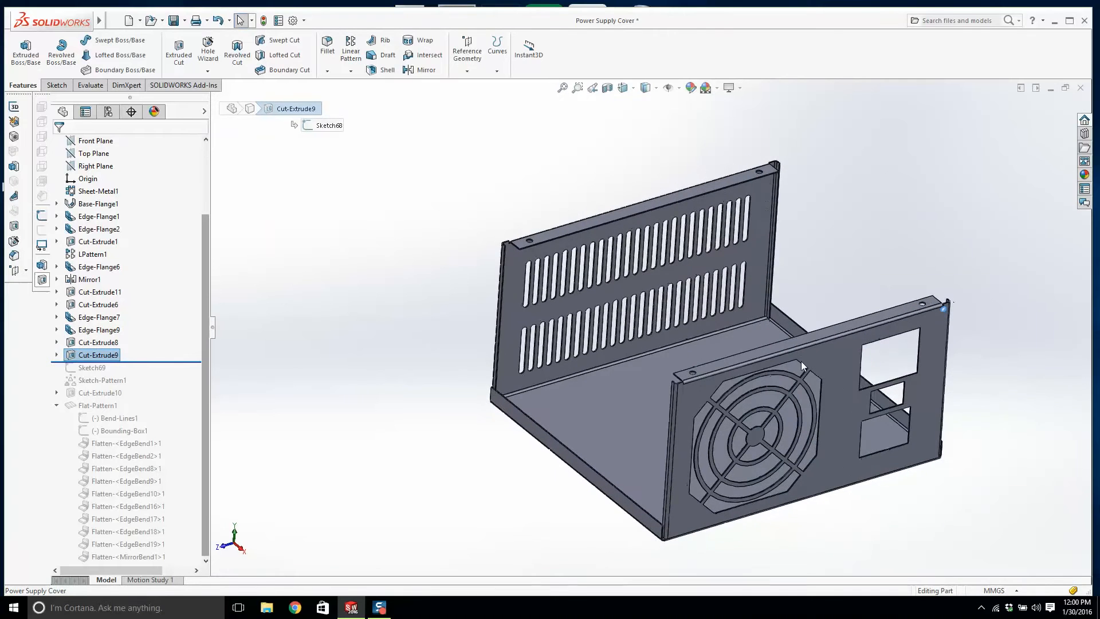
Step: Roll the feature history forward through Sketch-Pattern1 and Cut-Extrude10, examining the patterned holes and the slots beside the port cutouts
drag(183, 362, 173, 394)
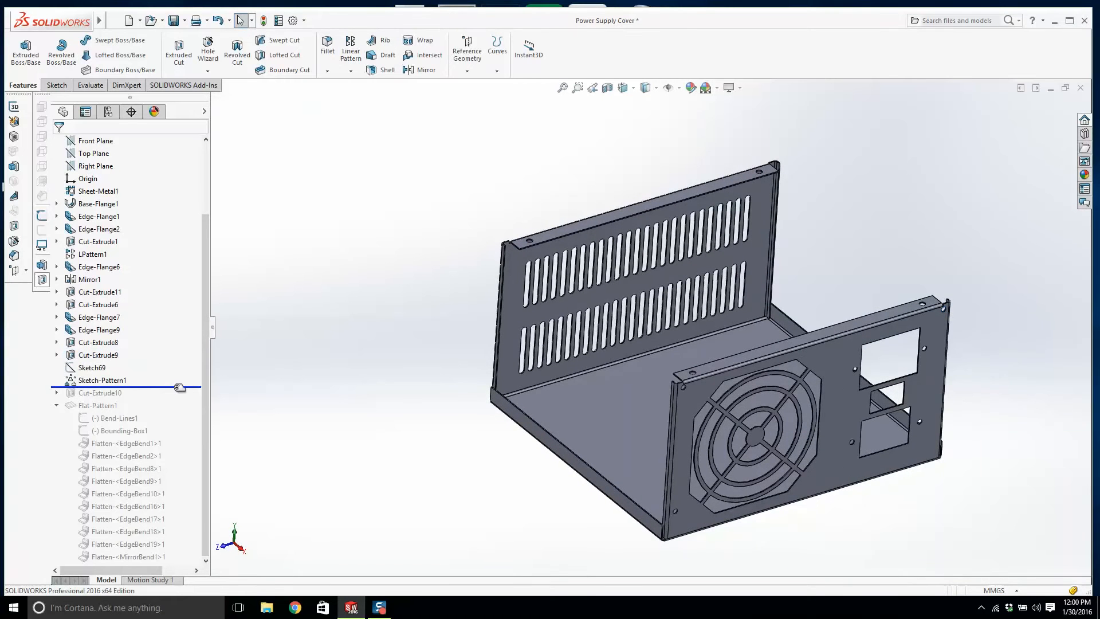
click(114, 380)
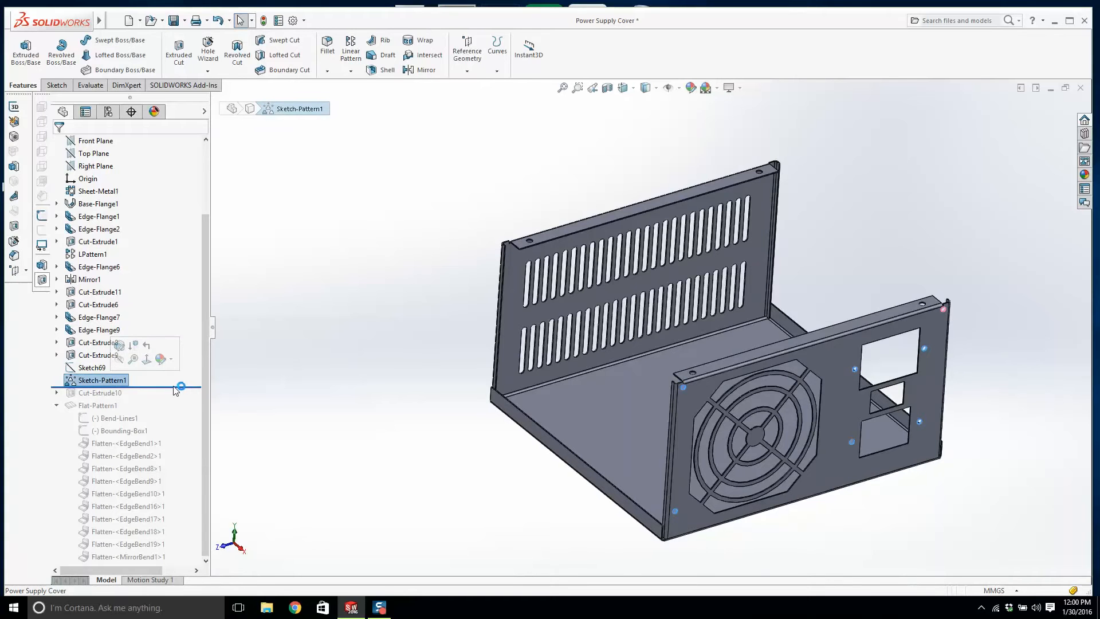
key(Escape)
drag(189, 389, 189, 401)
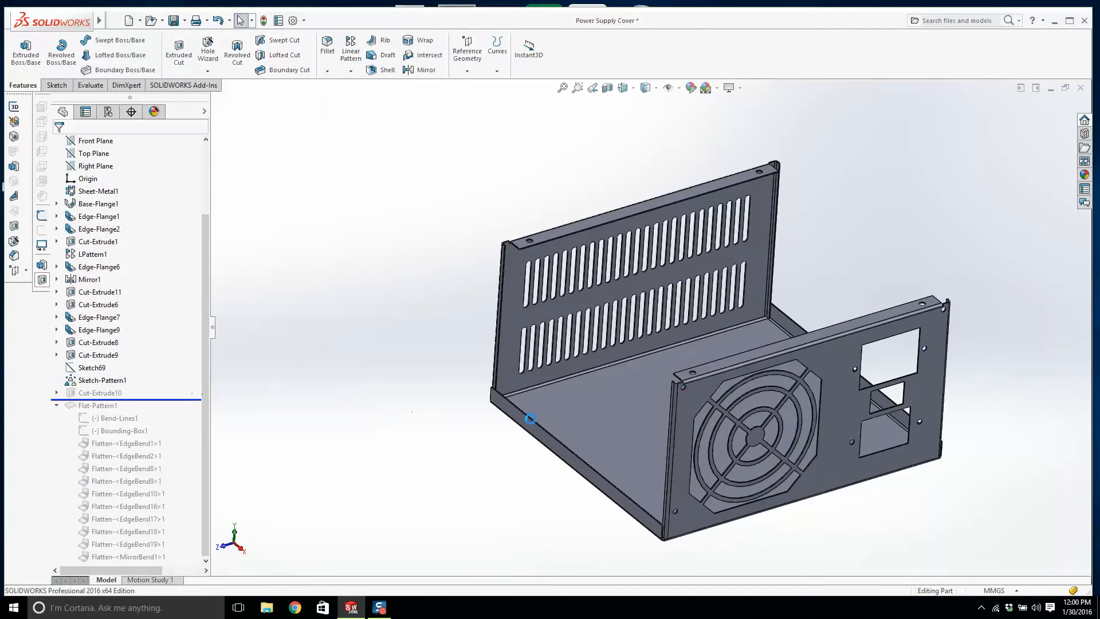
scroll(904, 401, down, 4)
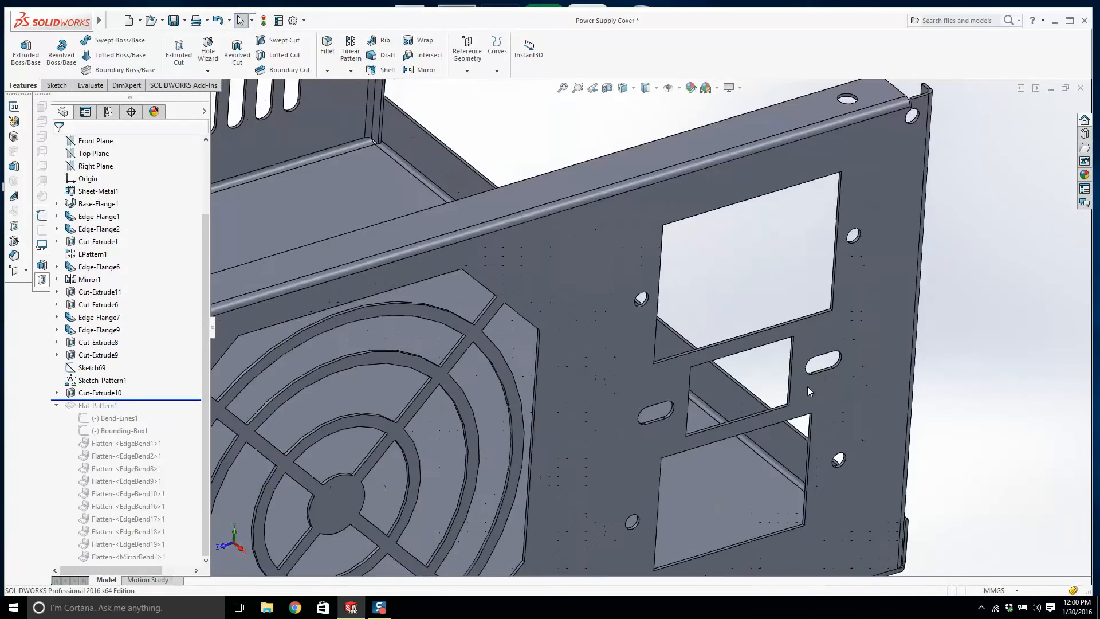
scroll(806, 386, up, 6)
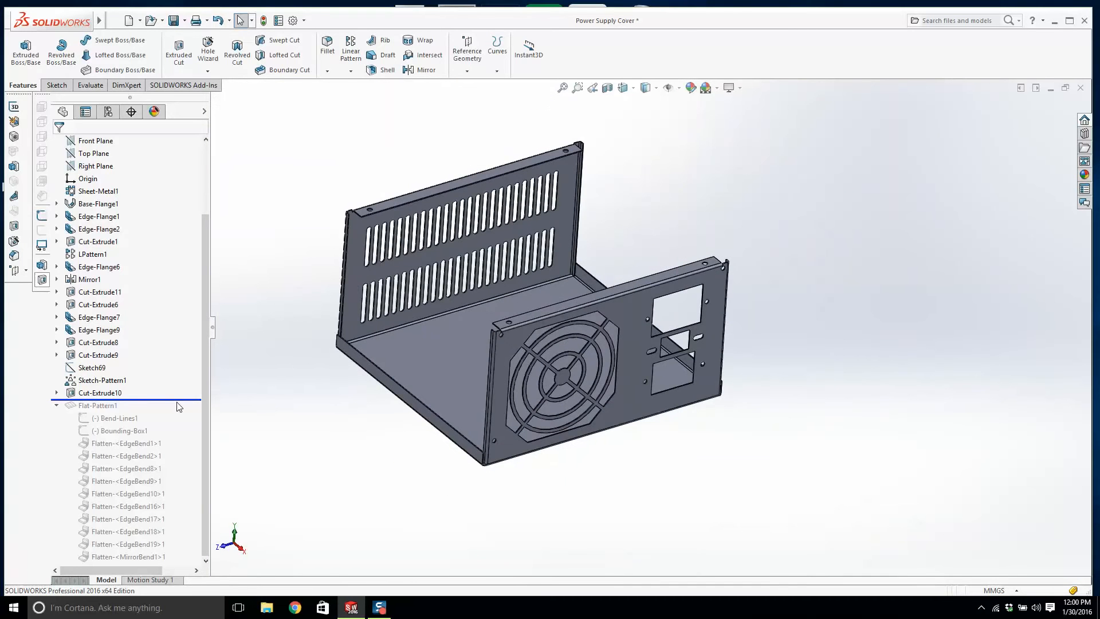
Step: Roll the feature history forward to the end, and save and close the Power Supply Cover part
drag(178, 401, 183, 564)
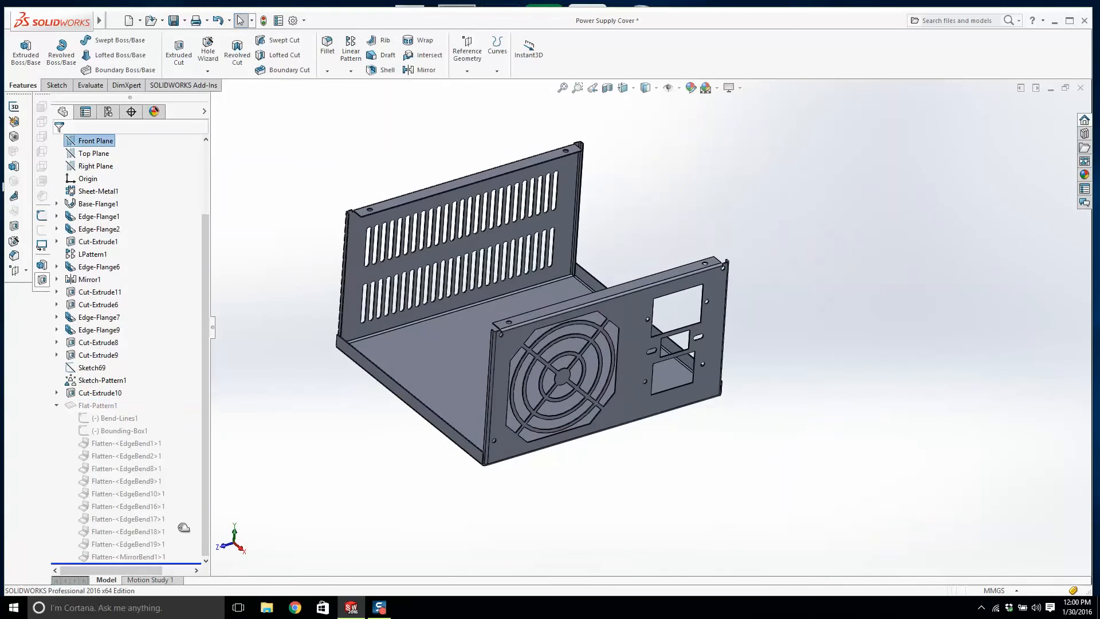
click(173, 21)
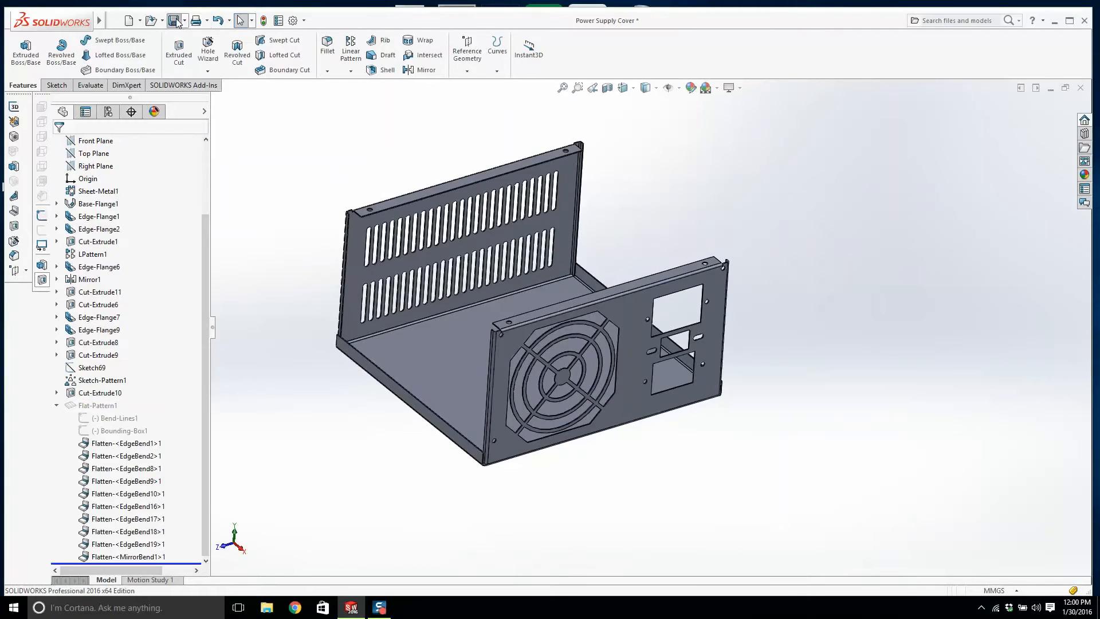
click(1080, 87)
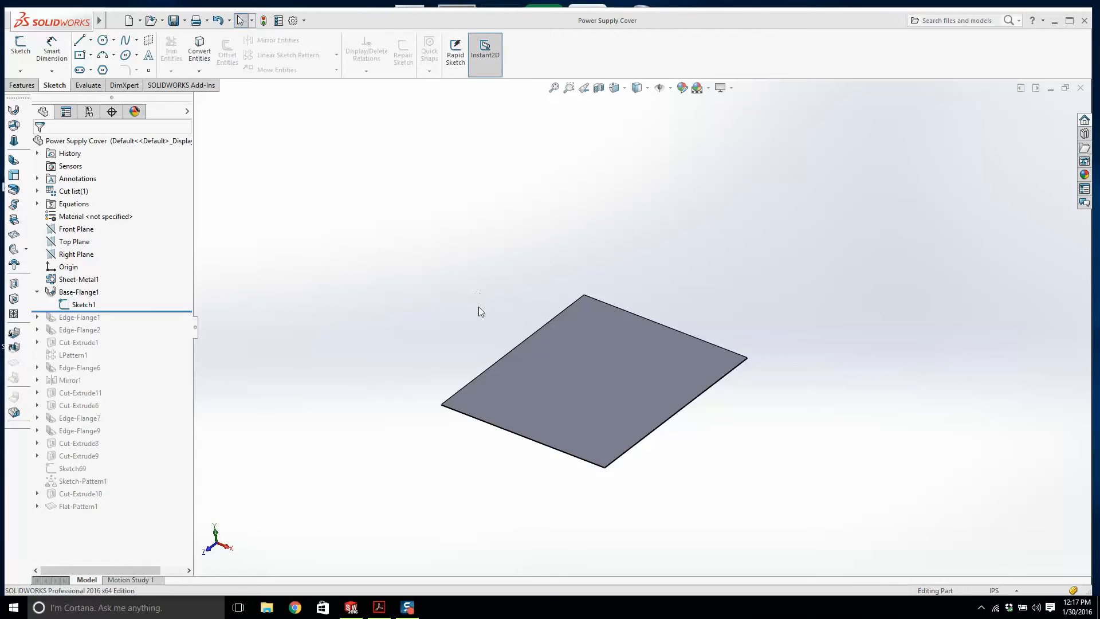
Step: Open Base-Flange1's Sketch1 for editing and move the 5.94 dimension closer to the rectangle
middle_drag(595, 353, 616, 333)
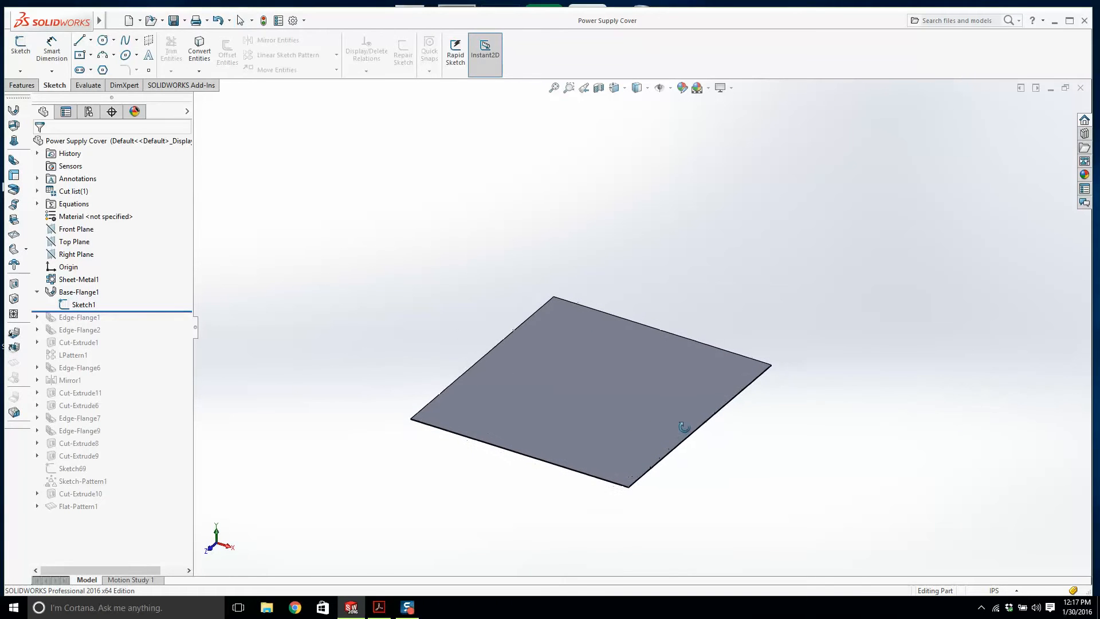
scroll(737, 390, down, 2)
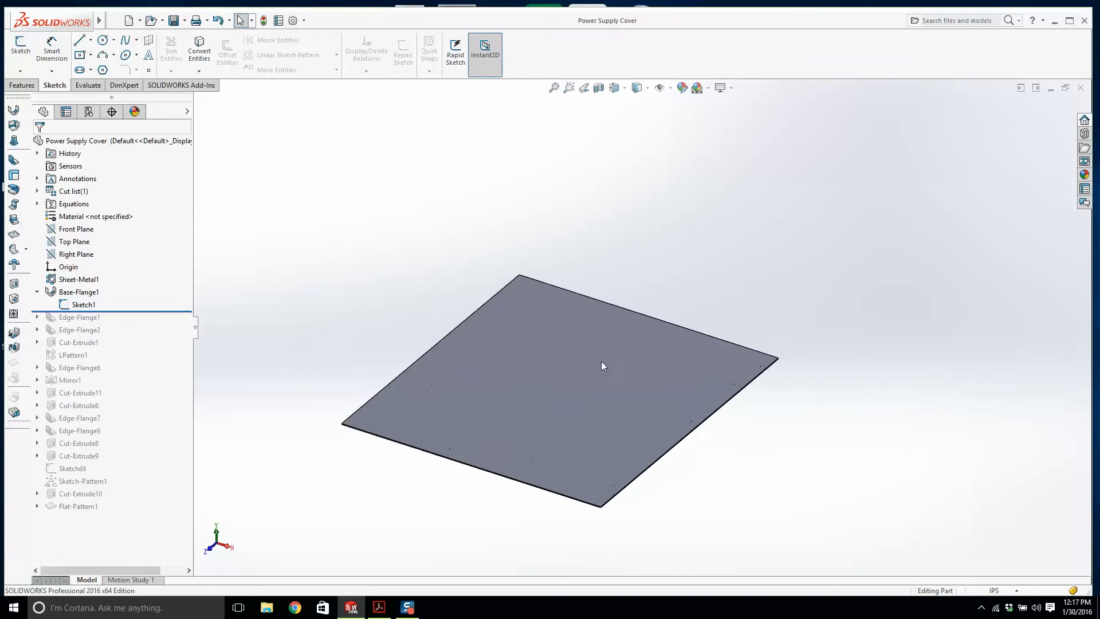
right_click(81, 304)
click(87, 290)
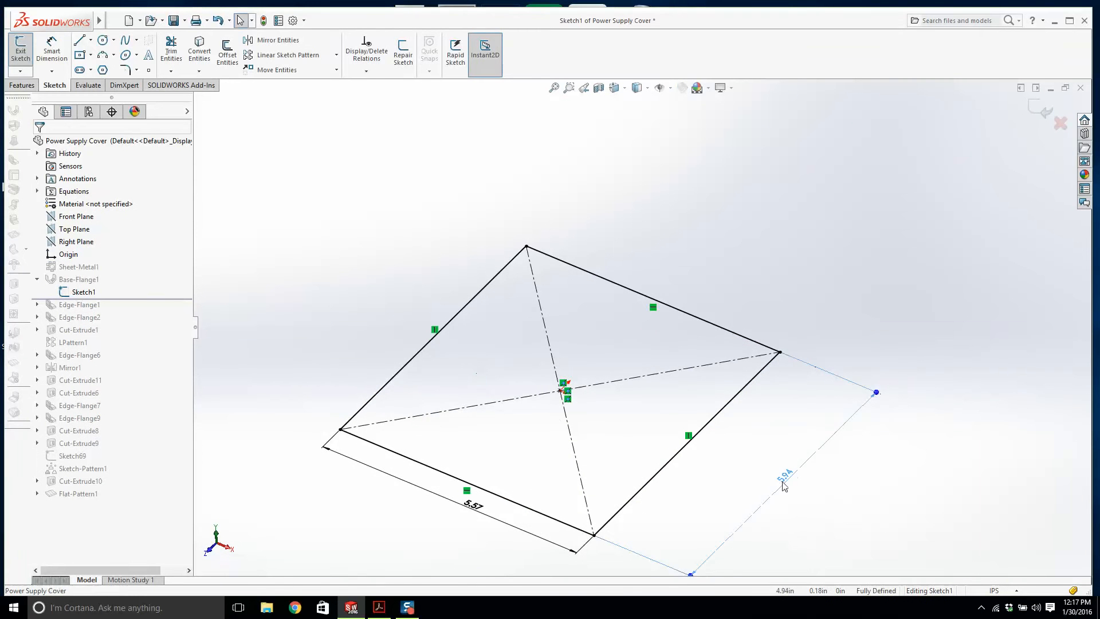
drag(788, 475, 726, 473)
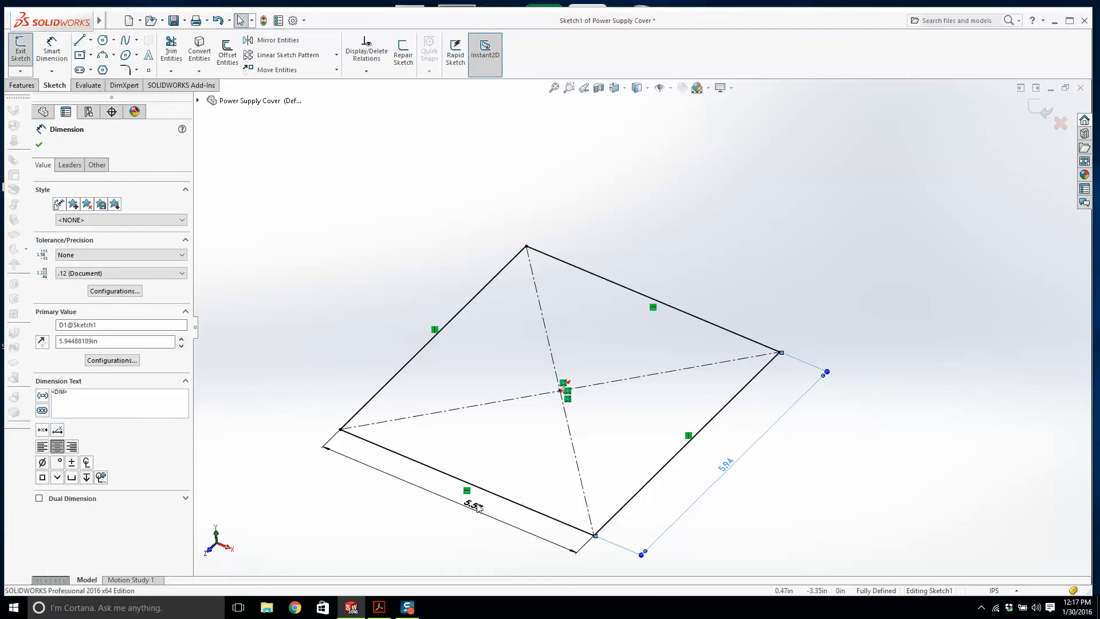
Step: View the base flange sketch squarely to check its rectangle and dimensions, and exit the sketch
key(space)
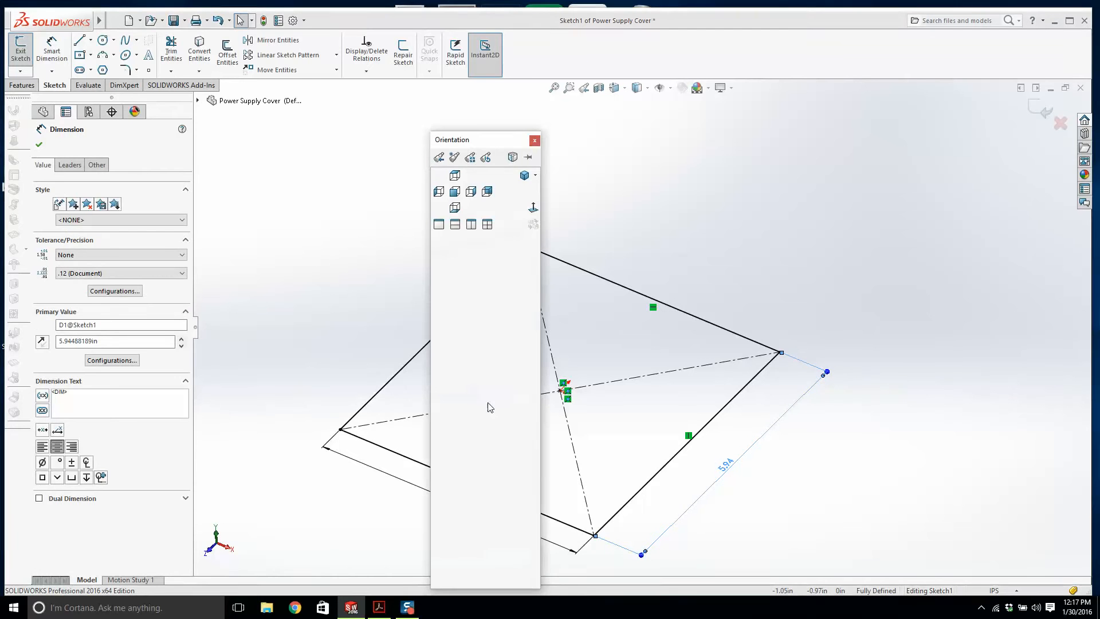
click(533, 209)
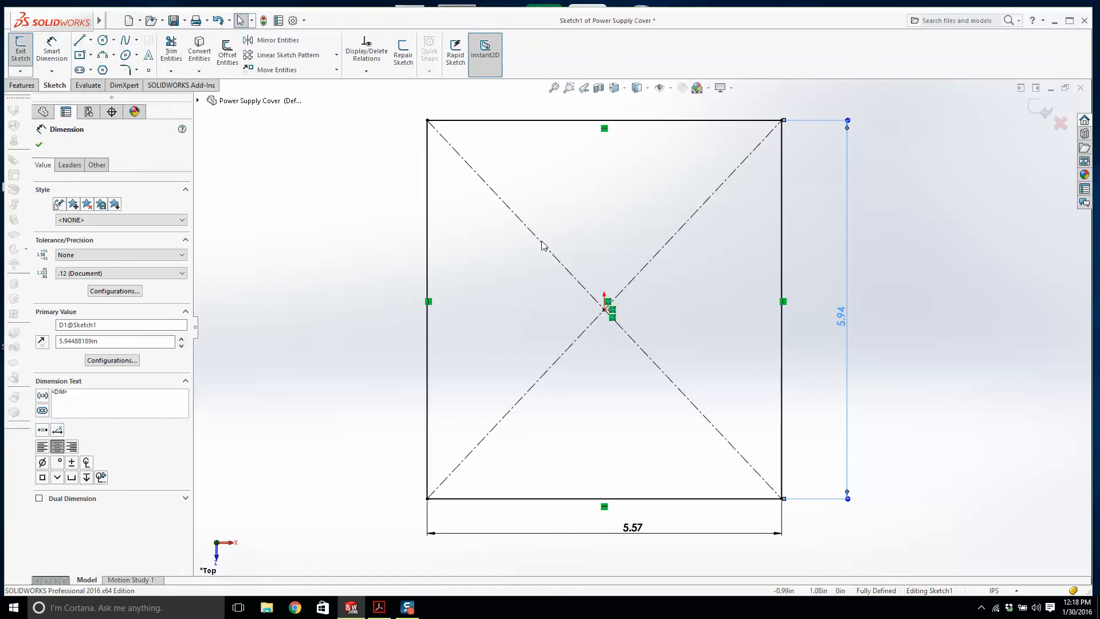
click(1038, 109)
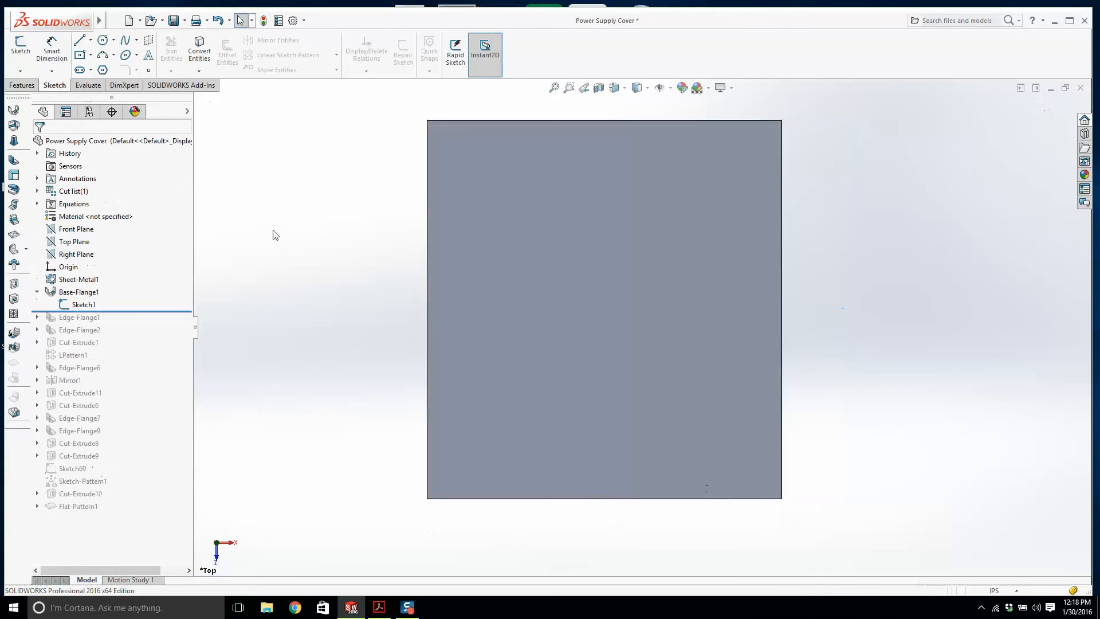
Step: Roll the feature history forward to just after Edge-Flange1 and examine the upright flange and its rounded bend
scroll(599, 283, up, 2)
drag(179, 311, 179, 323)
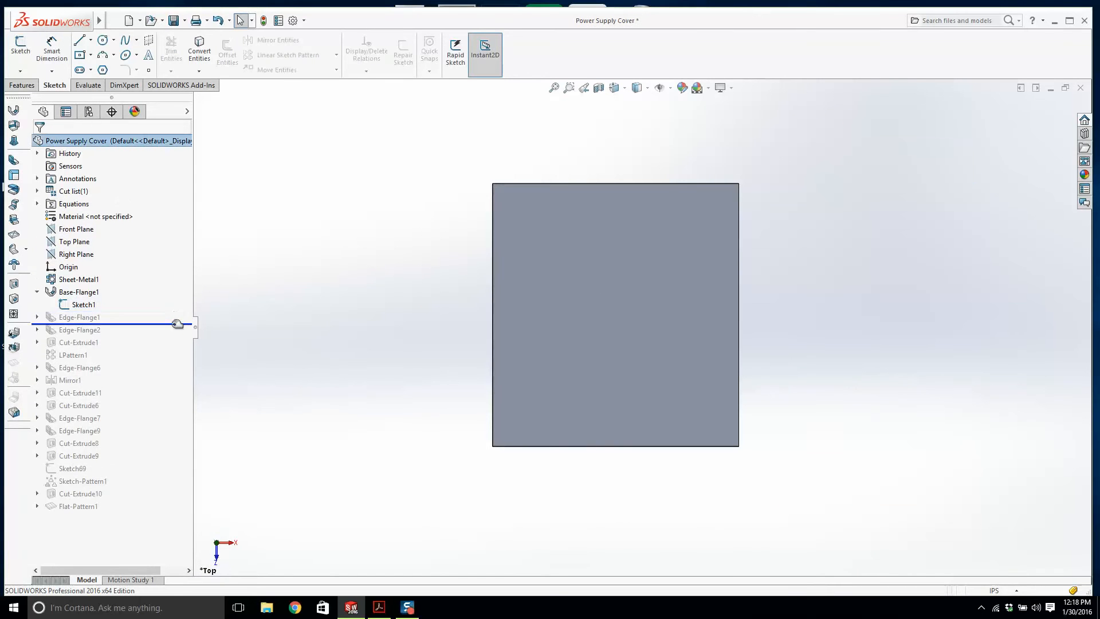
mouse_move(658, 386)
middle_down()
mouse_move(717, 322)
mouse_move(699, 449)
mouse_move(687, 390)
mouse_move(645, 375)
mouse_move(658, 376)
mouse_move(370, 375)
mouse_move(581, 353)
mouse_move(460, 369)
mouse_move(737, 370)
mouse_move(651, 376)
mouse_move(659, 383)
middle_up()
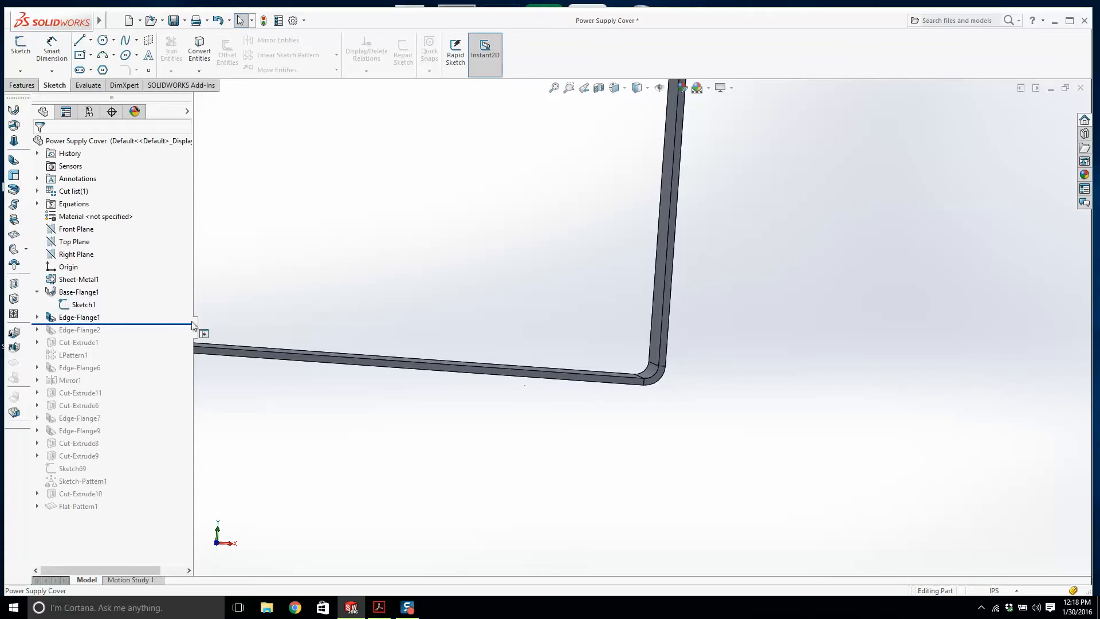
mouse_move(157, 322)
mouse_down()
mouse_move(174, 315)
mouse_move(174, 324)
mouse_up()
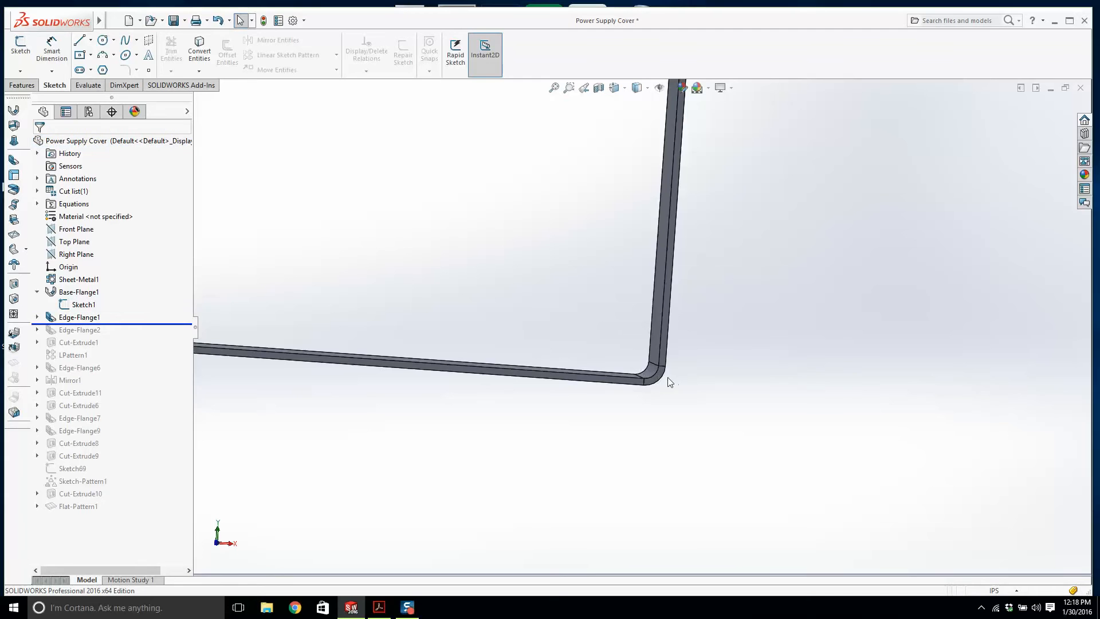
scroll(658, 358, up, 3)
middle_drag(560, 285, 548, 310)
scroll(548, 310, up, 5)
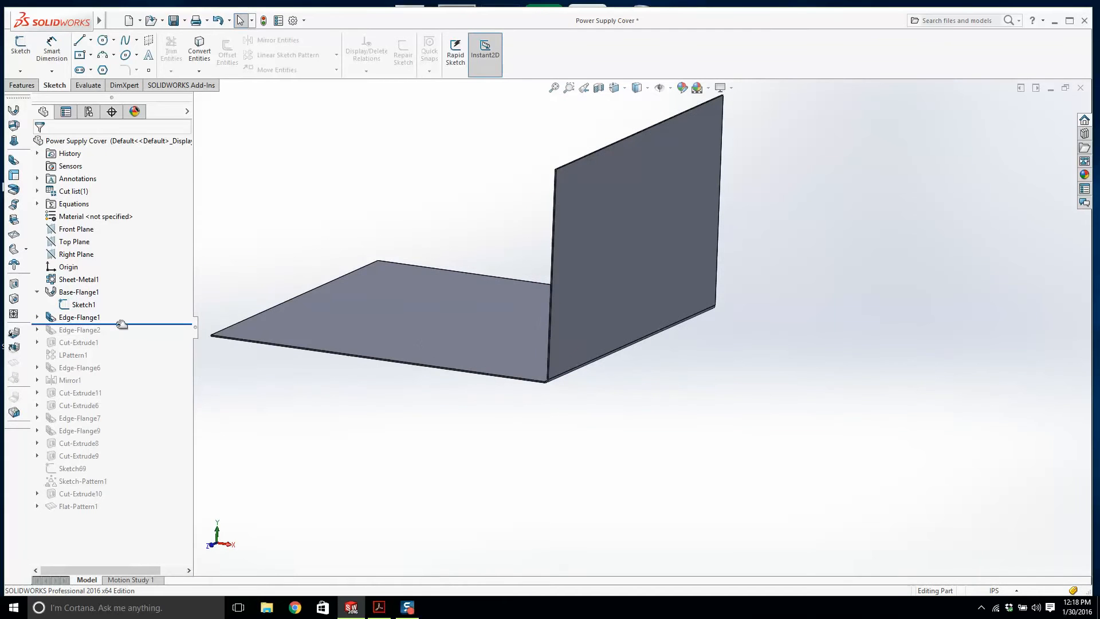
Step: Roll the feature history forward to just after Edge-Flange6, pausing after Edge-Flange2, and examine the upper lip's bend and corner
drag(122, 323, 118, 335)
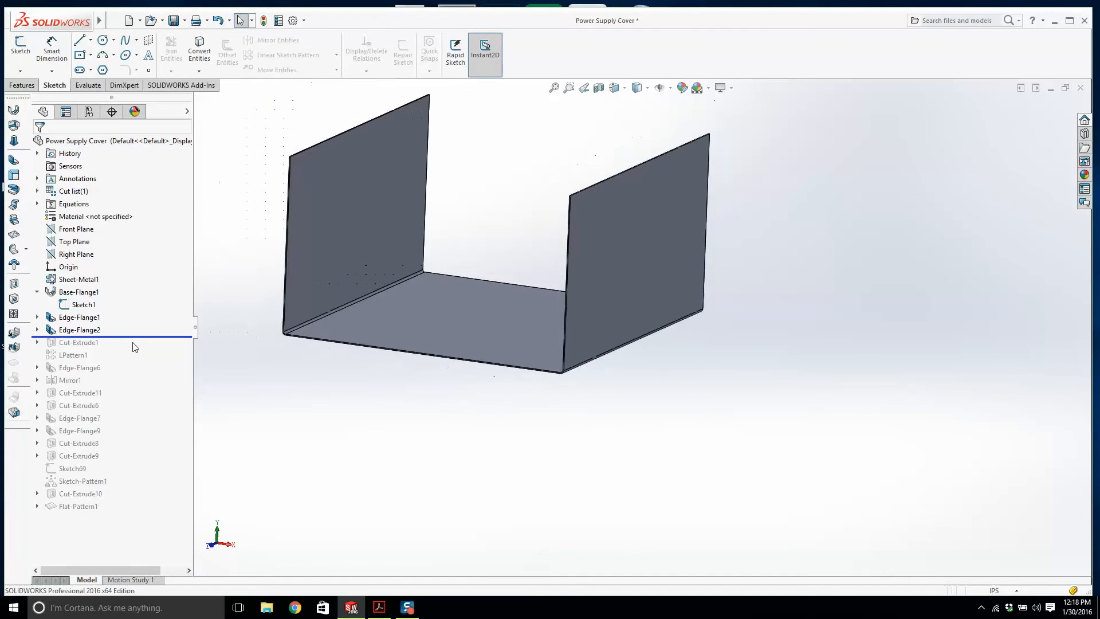
drag(150, 337, 162, 374)
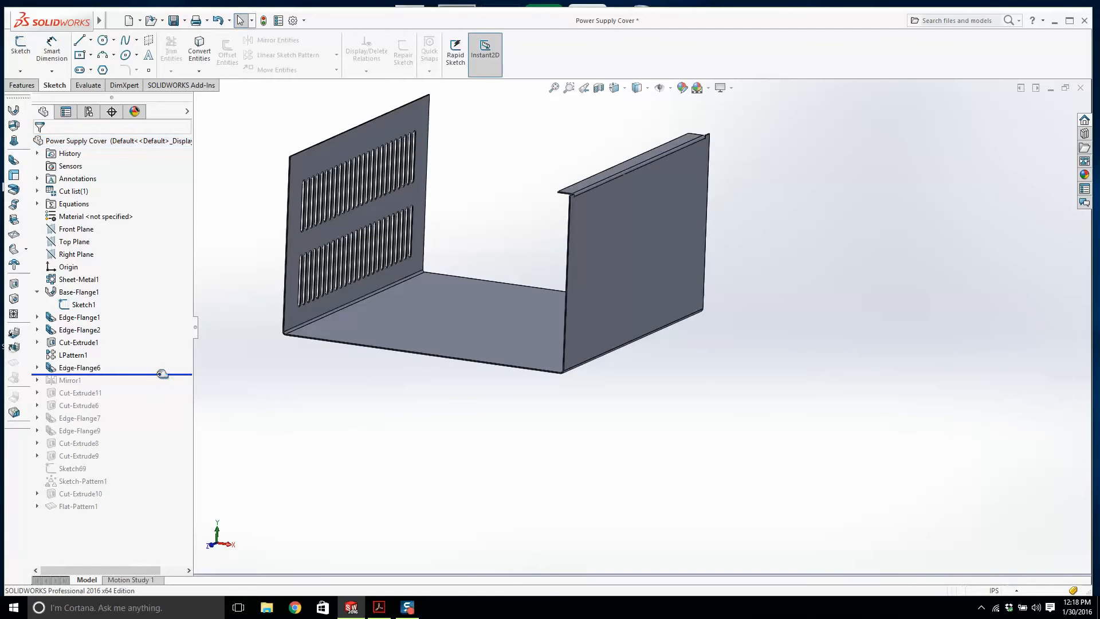
scroll(595, 196, down, 7)
middle_drag(513, 343, 400, 308)
scroll(372, 327, down, 6)
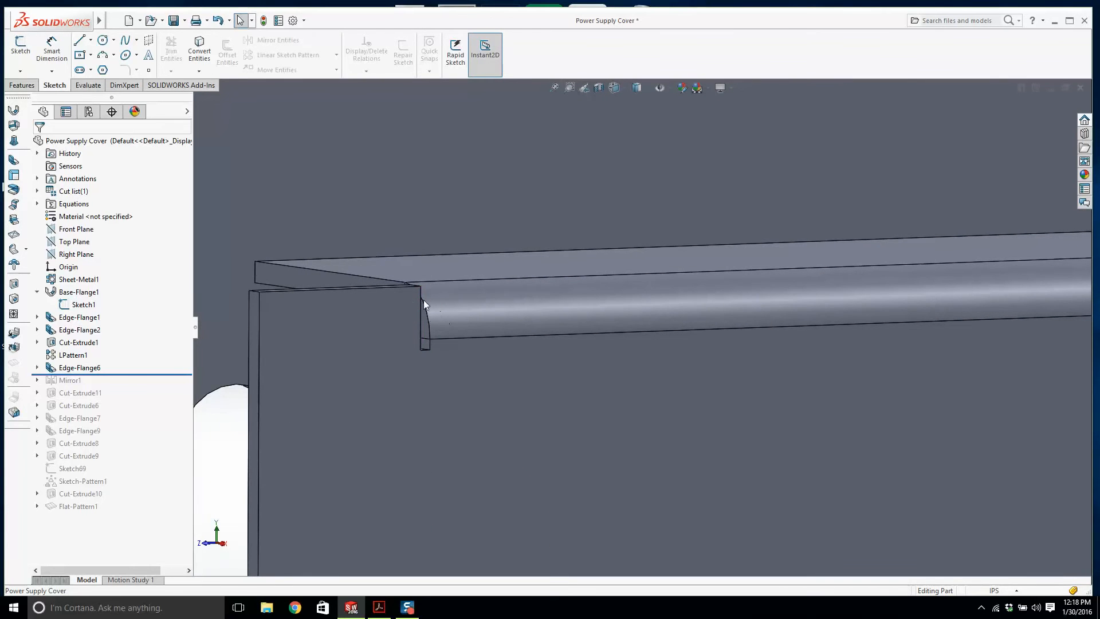
scroll(599, 349, up, 3)
middle_click(418, 344)
middle_drag(417, 344, 497, 347)
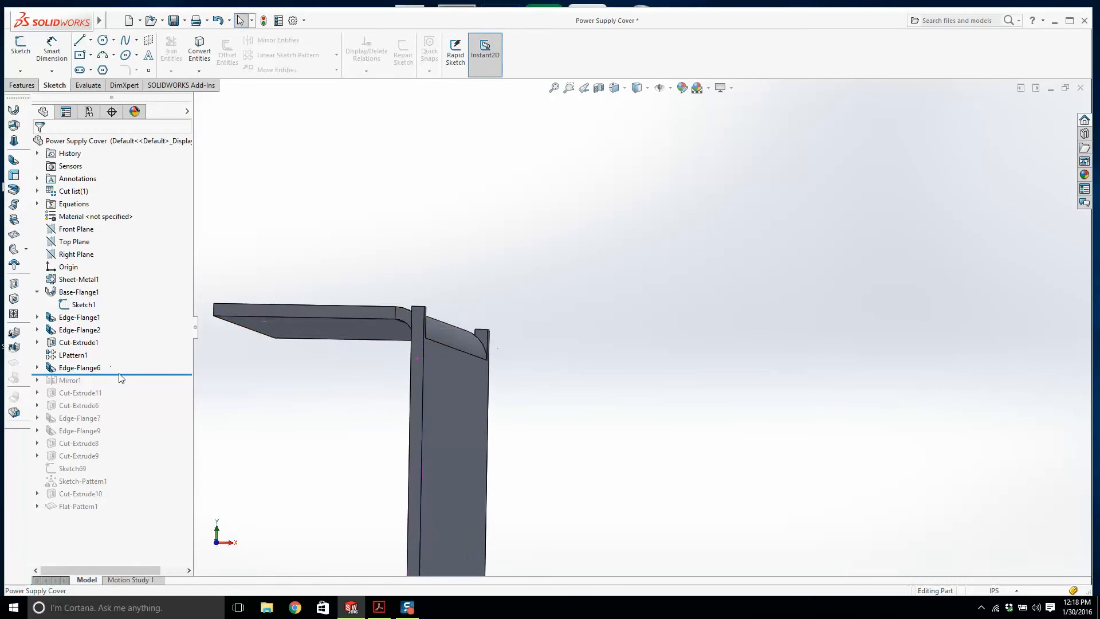
drag(122, 375, 163, 373)
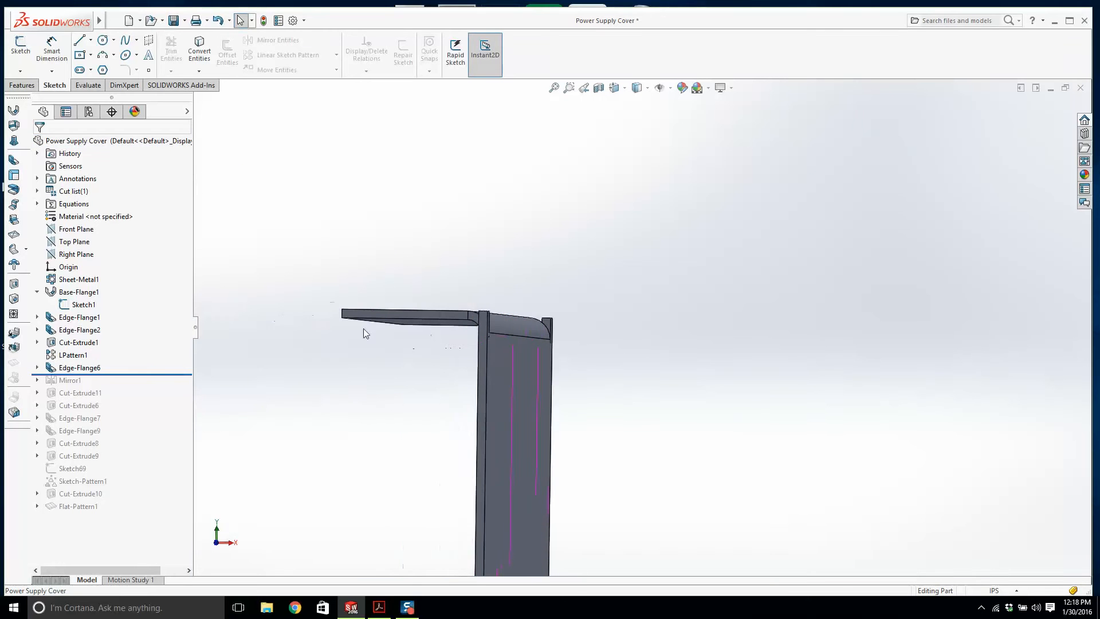
scroll(394, 342, up, 9)
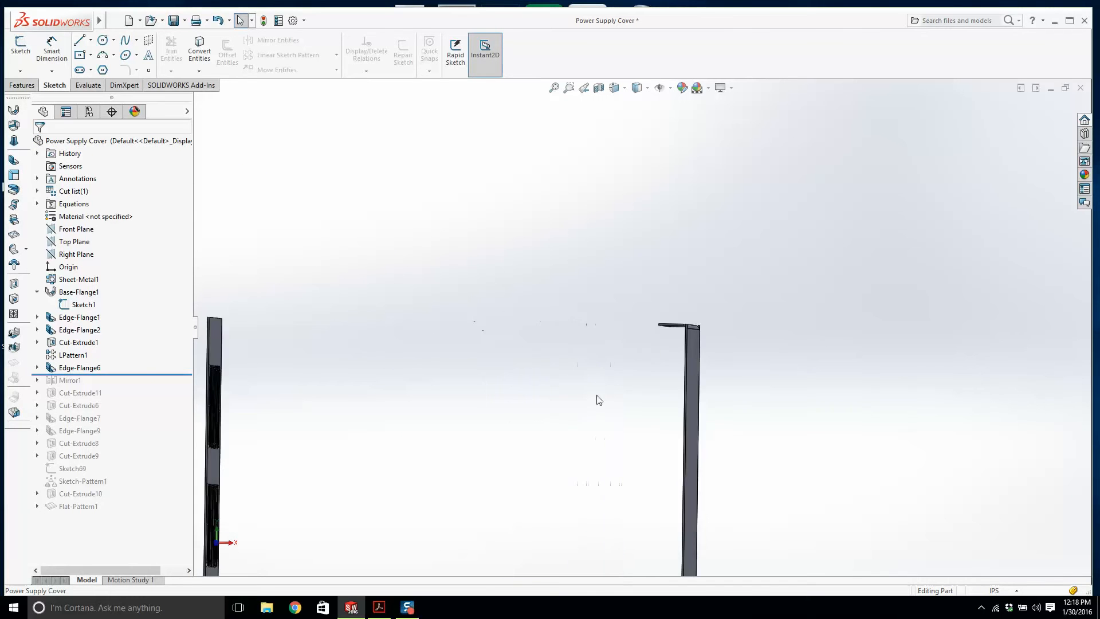
Step: Roll the feature history forward to just after Edge-Flange7, pausing after Cut-Extrude6, and examine the short flange's corner below the fan grille
drag(141, 381, 152, 414)
middle_drag(496, 412, 355, 461)
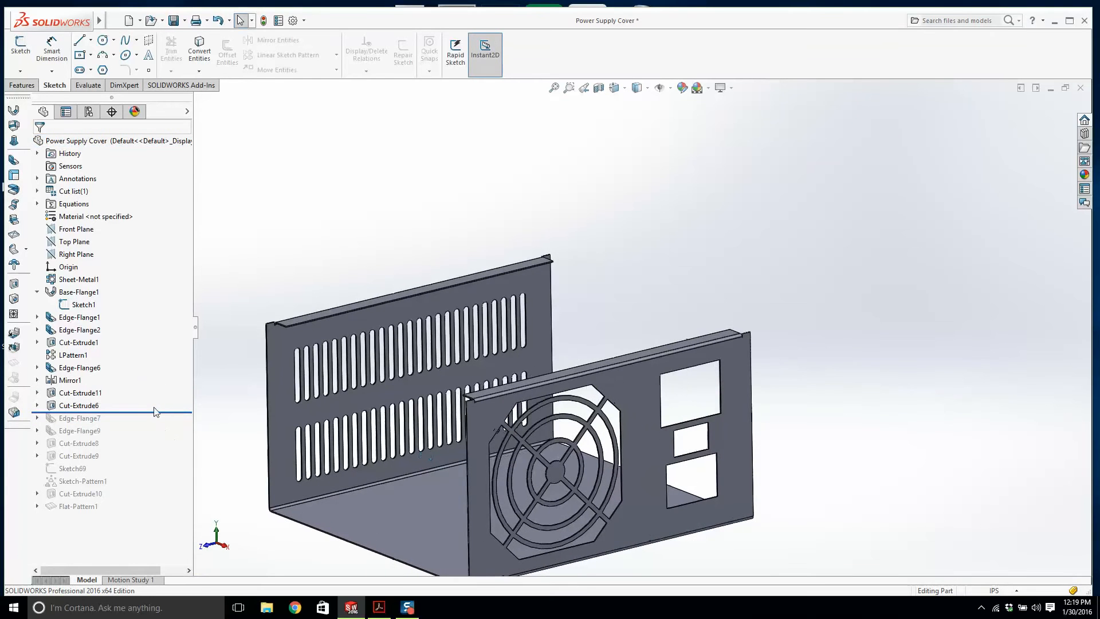
drag(158, 412, 158, 424)
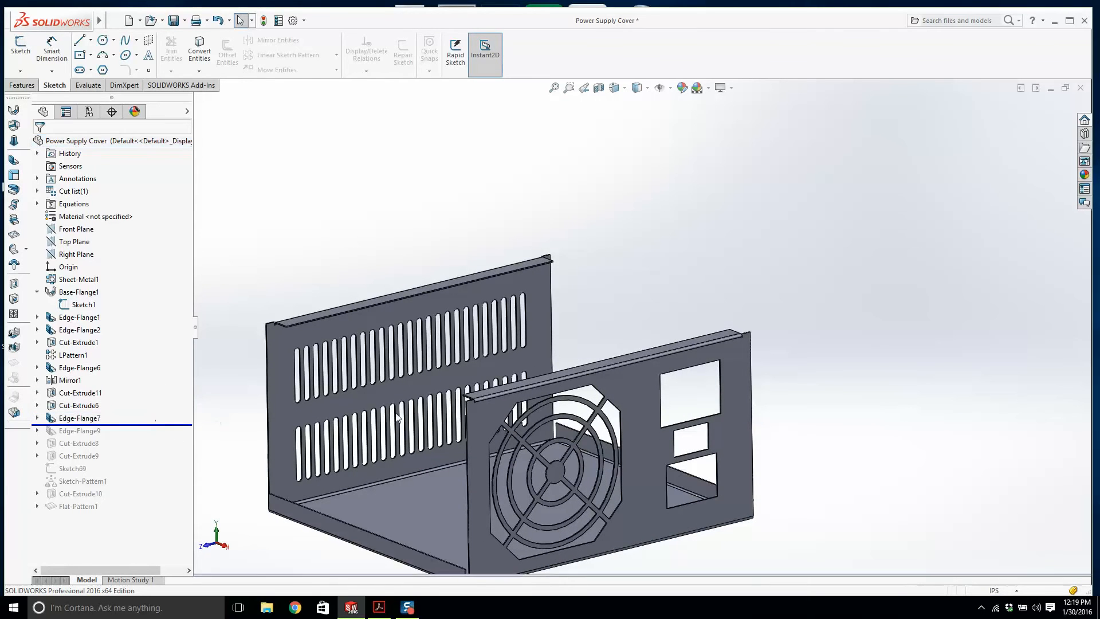
key(z)
scroll(566, 488, up, 6)
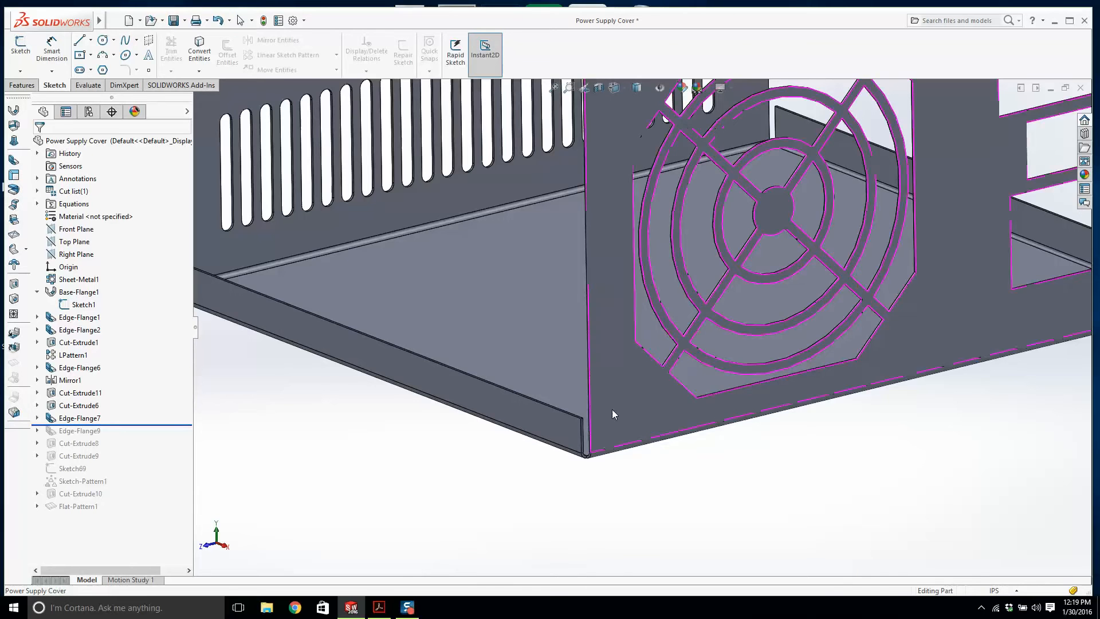
middle_drag(611, 409, 564, 370)
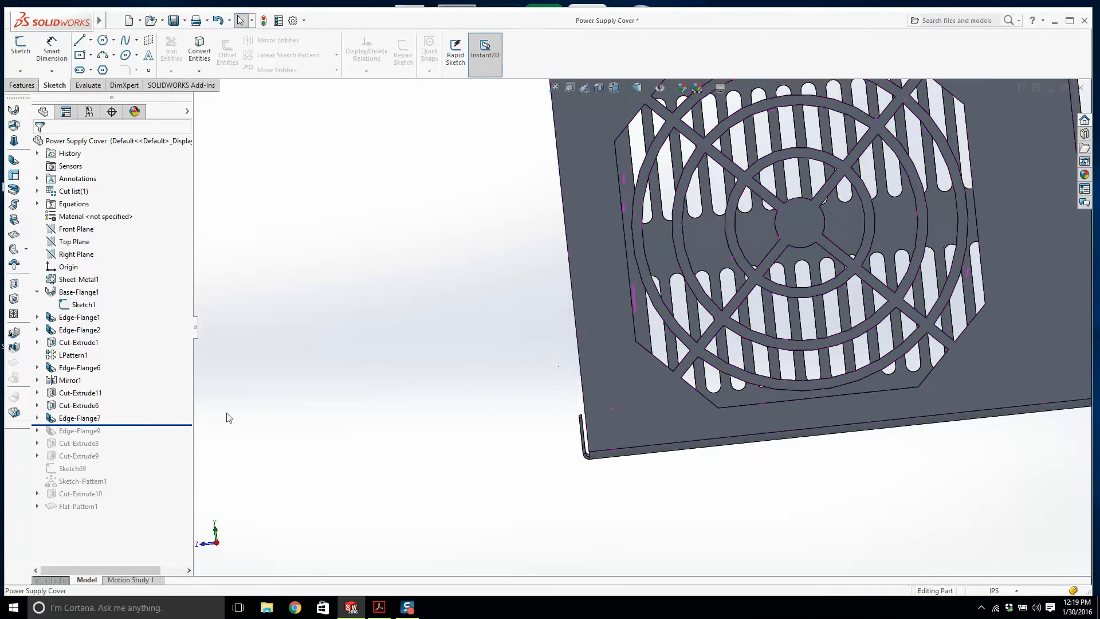
Step: Roll back to before Edge-Flange7 and forward again to compare the lower corner with and without the short flange
drag(186, 425, 189, 417)
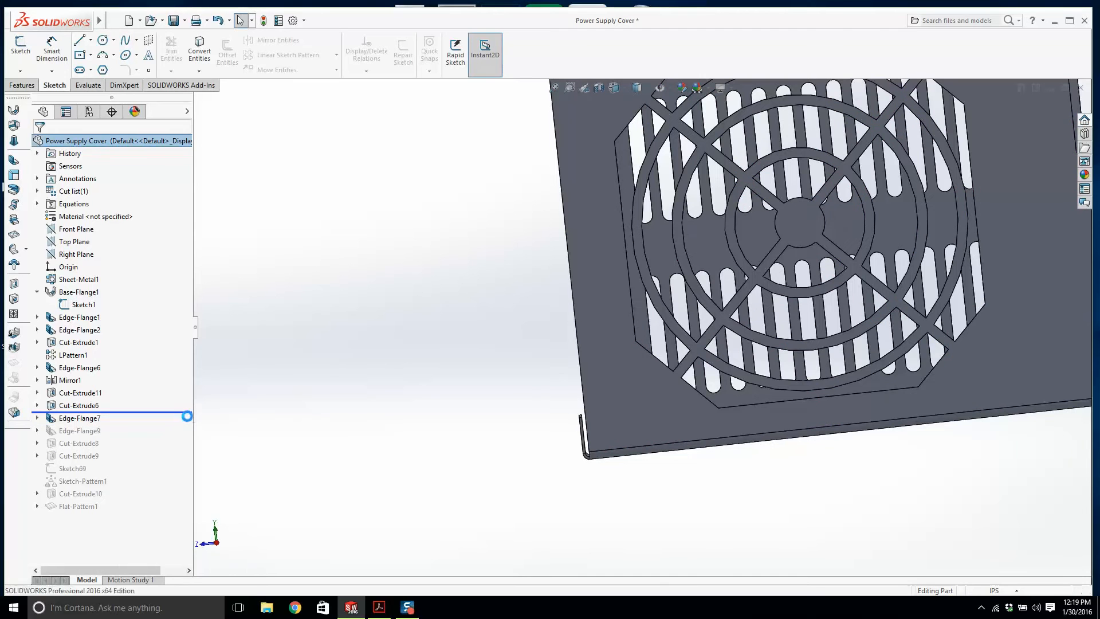
scroll(589, 450, down, 4)
middle_drag(585, 448, 584, 452)
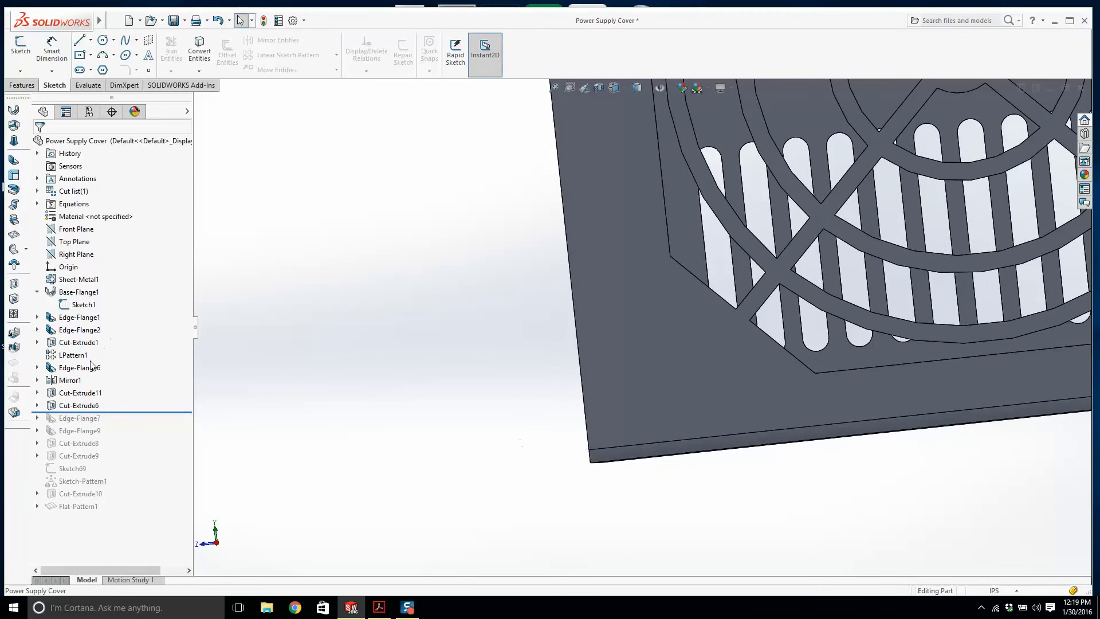
drag(124, 411, 116, 424)
scroll(559, 464, down, 2)
scroll(556, 459, down, 1)
middle_drag(662, 421, 616, 451)
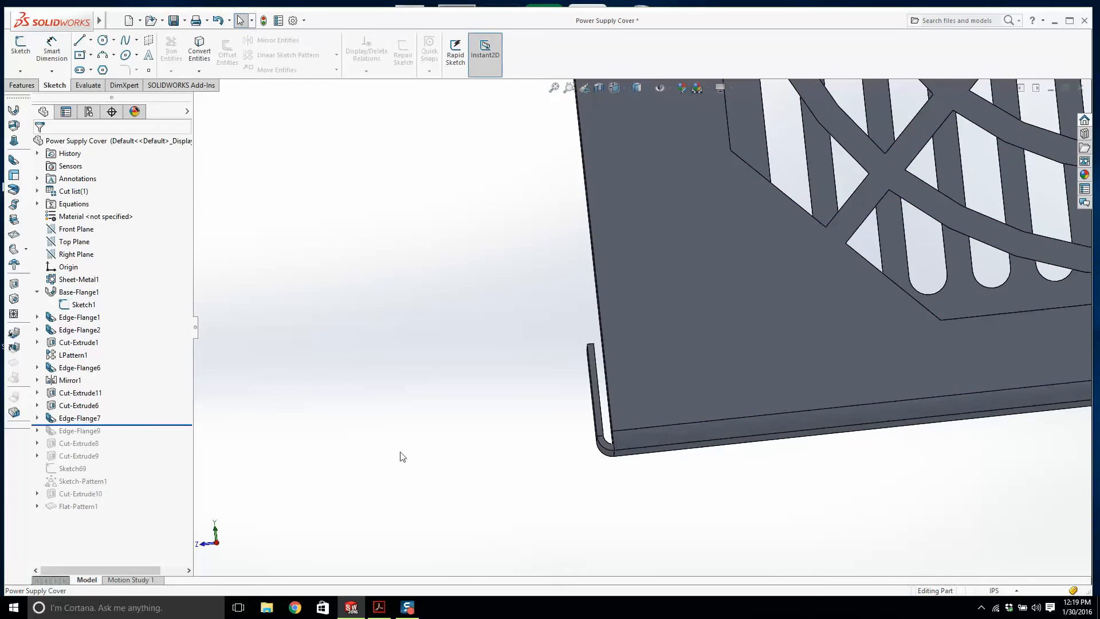
Step: Expand Edge-Flange7's contents, roll the history forward to just after Edge-Flange9, and examine the corner from inside the cover
click(36, 418)
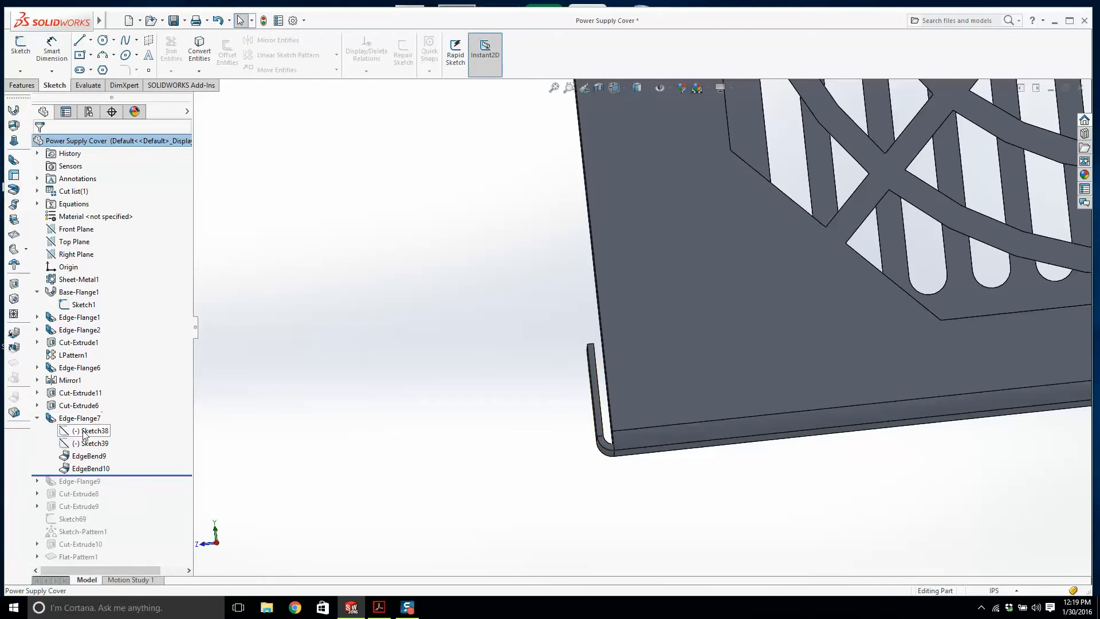
click(84, 434)
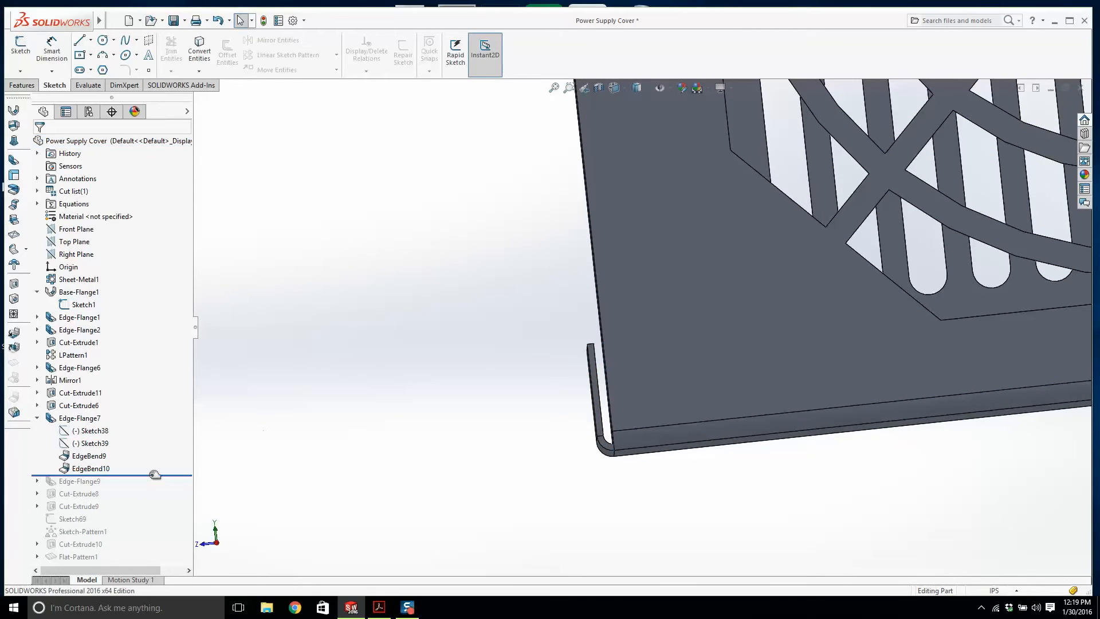
drag(151, 475, 151, 484)
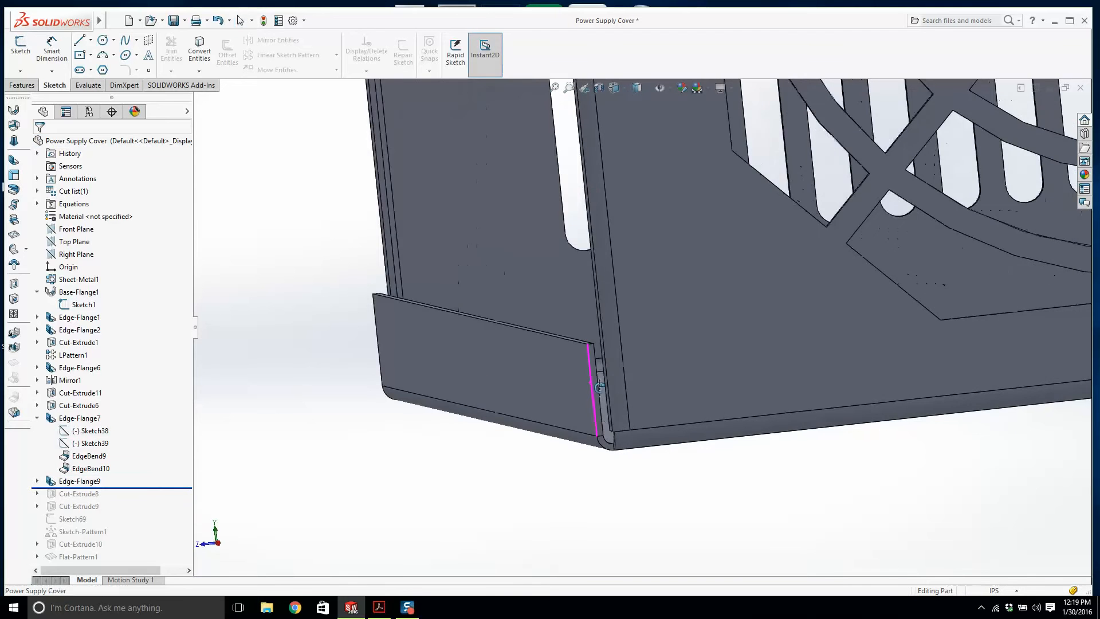
middle_drag(597, 393, 643, 331)
scroll(621, 297, down, 5)
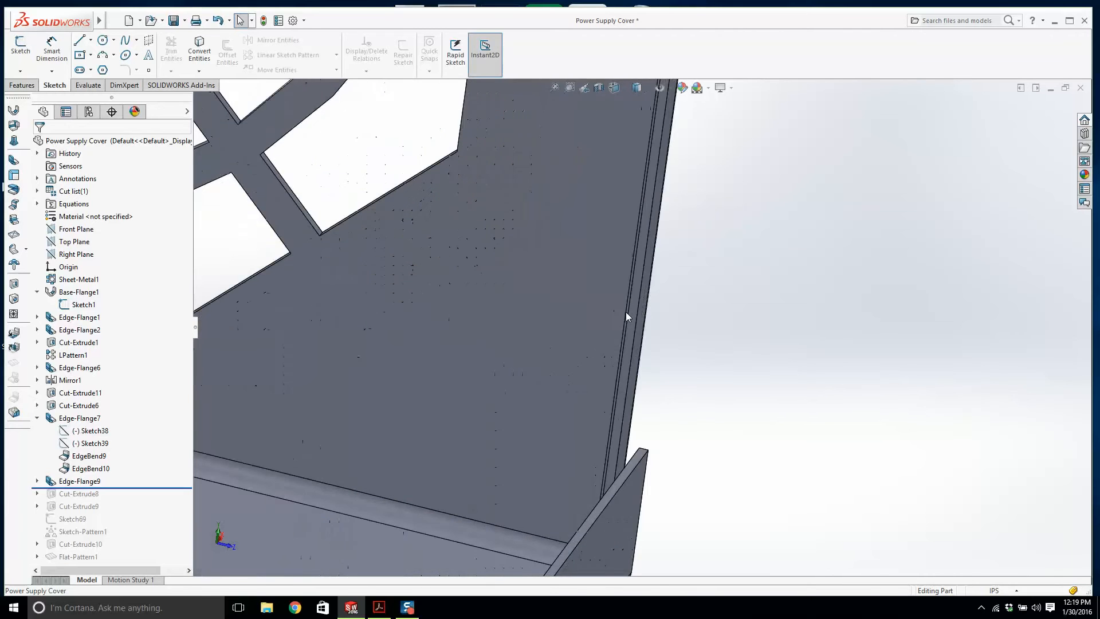
Step: Highlight Edge-Flange7 on the model and examine how its short flanges sit outside the side walls at both ends
click(640, 311)
click(636, 483)
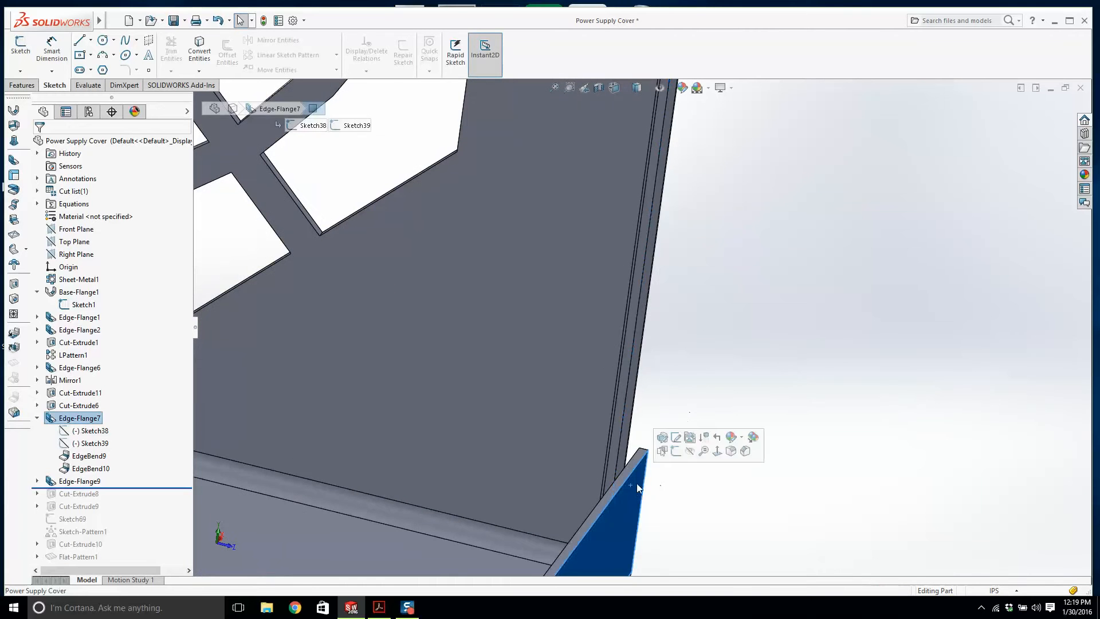
click(699, 318)
middle_drag(698, 319, 404, 389)
mouse_move(483, 377)
middle_down()
mouse_move(582, 351)
mouse_move(437, 373)
mouse_move(473, 380)
middle_up()
scroll(634, 388, up, 3)
scroll(824, 315, down, 2)
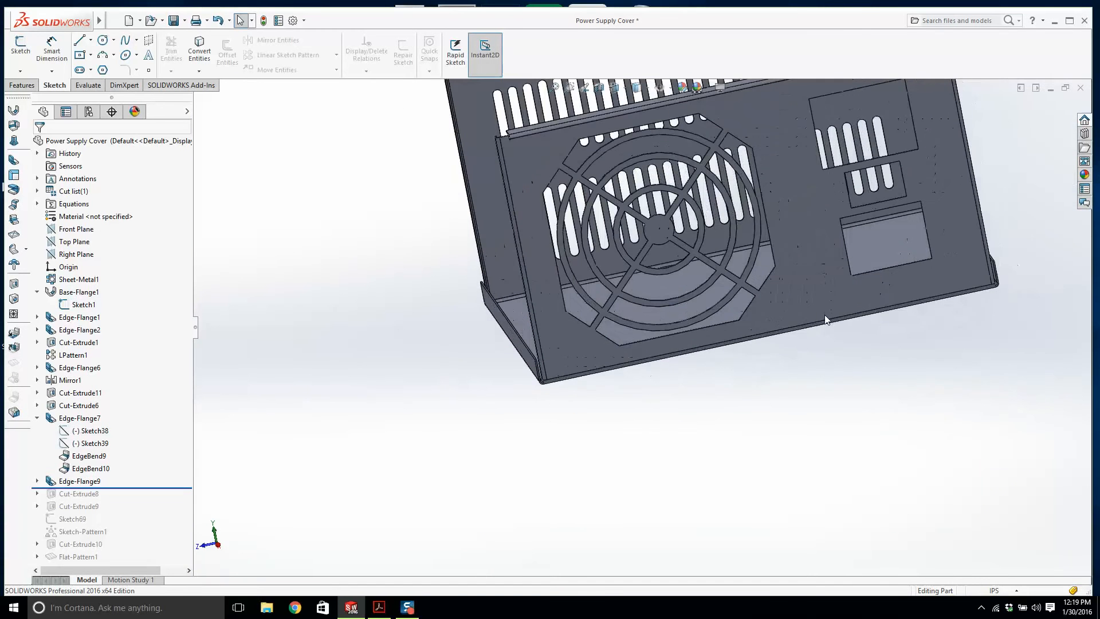
click(79, 417)
middle_drag(912, 273, 894, 265)
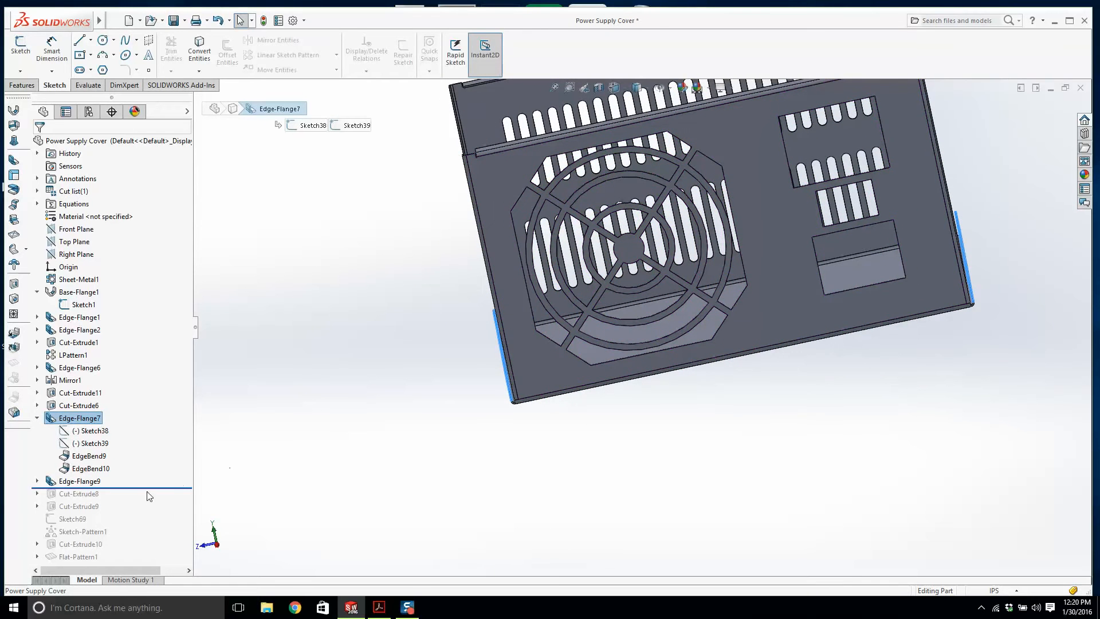
Step: Roll the feature history forward to just before Flat-Pattern1, and check the overall width in the Power Supply Cover PDF in Acrobat Reader
drag(155, 488, 153, 563)
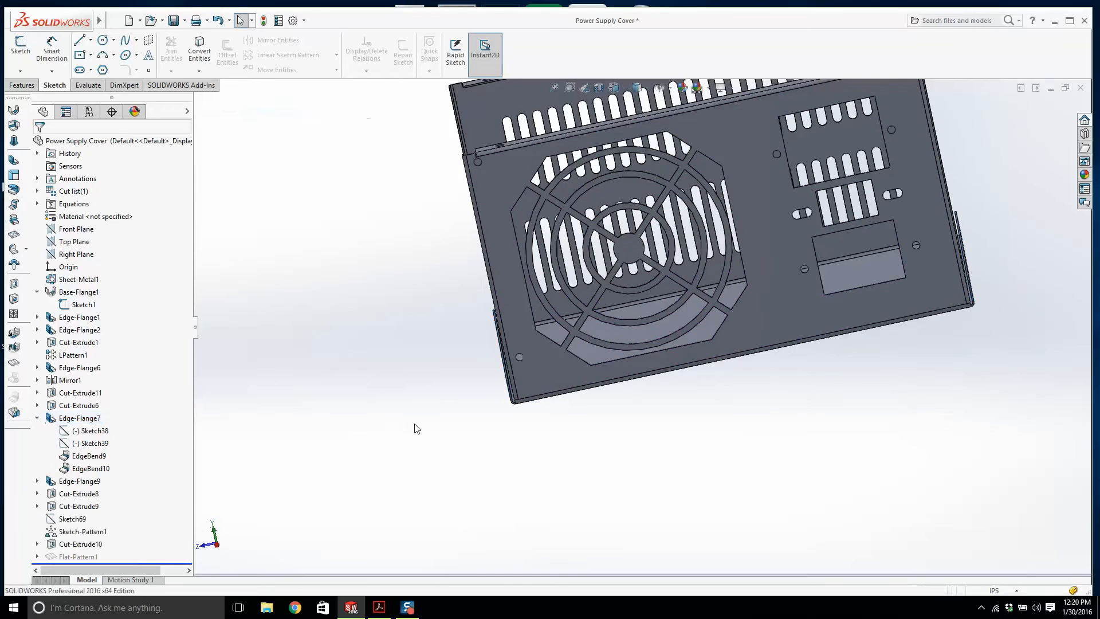
click(379, 606)
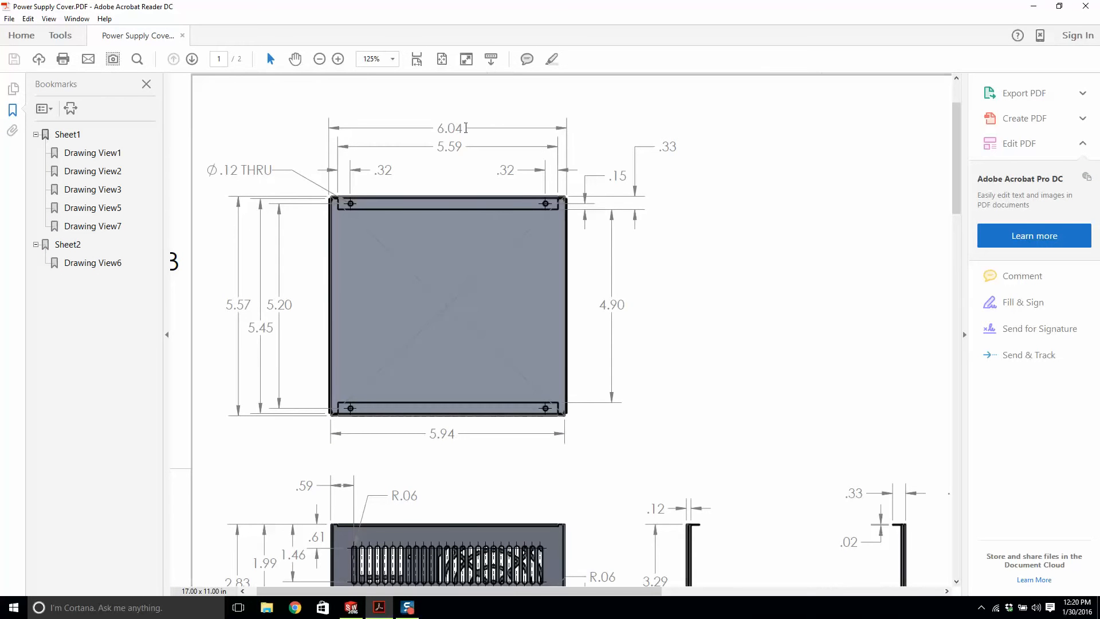
drag(437, 129, 464, 128)
click(484, 120)
Step: Switch back to SOLIDWORKS, view the whole cover from an angle, and save and close the Power Supply Cover part
click(351, 607)
scroll(518, 260, up, 2)
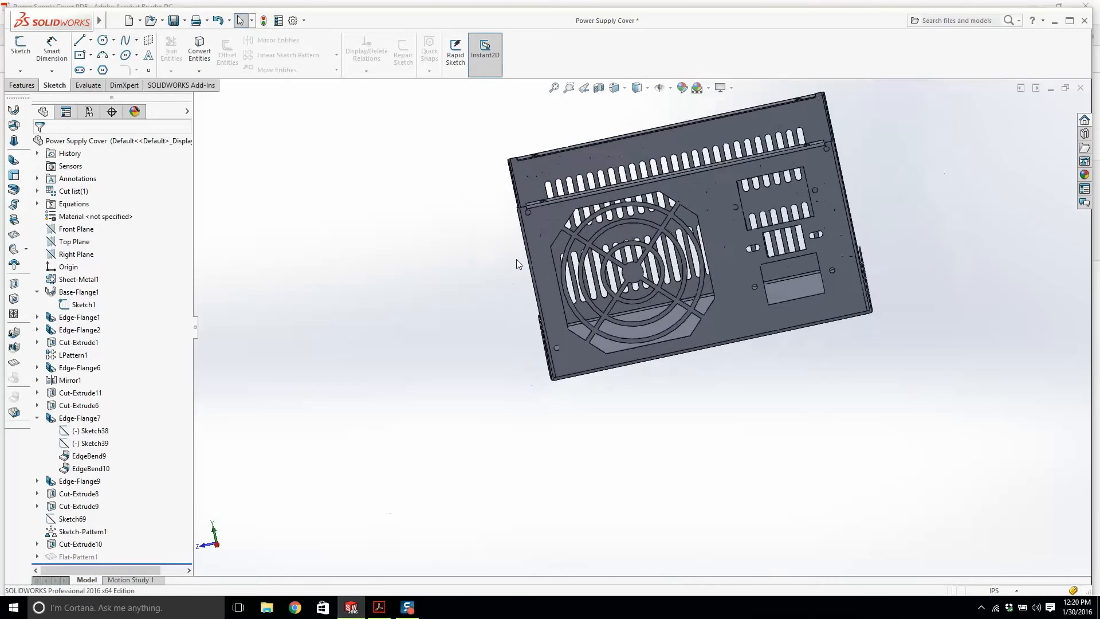
middle_drag(565, 235, 656, 229)
scroll(625, 199, up, 2)
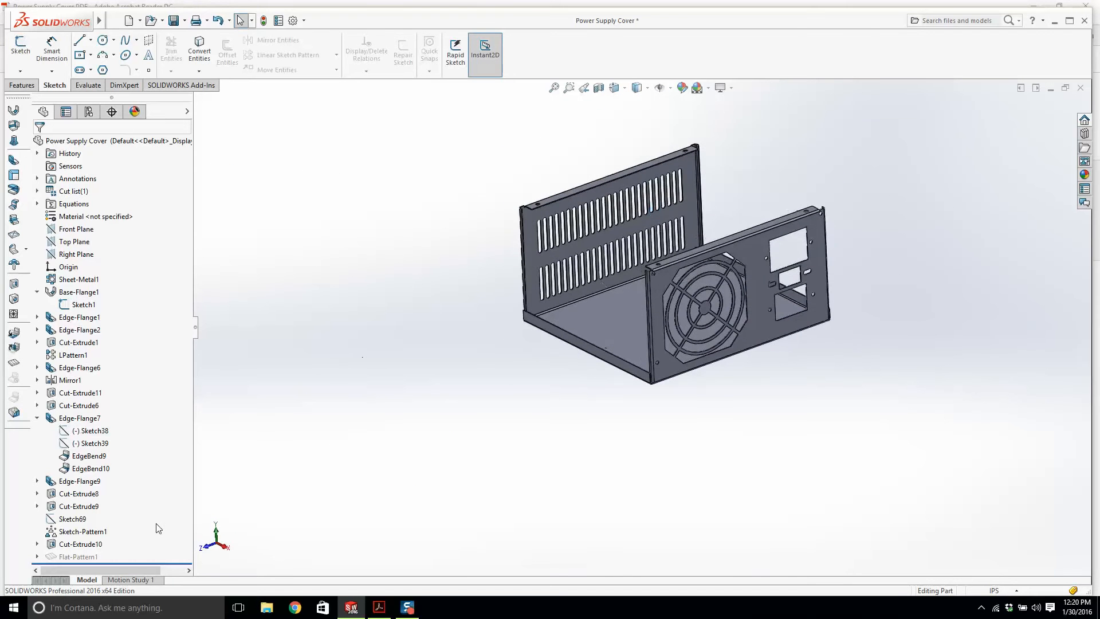
click(174, 21)
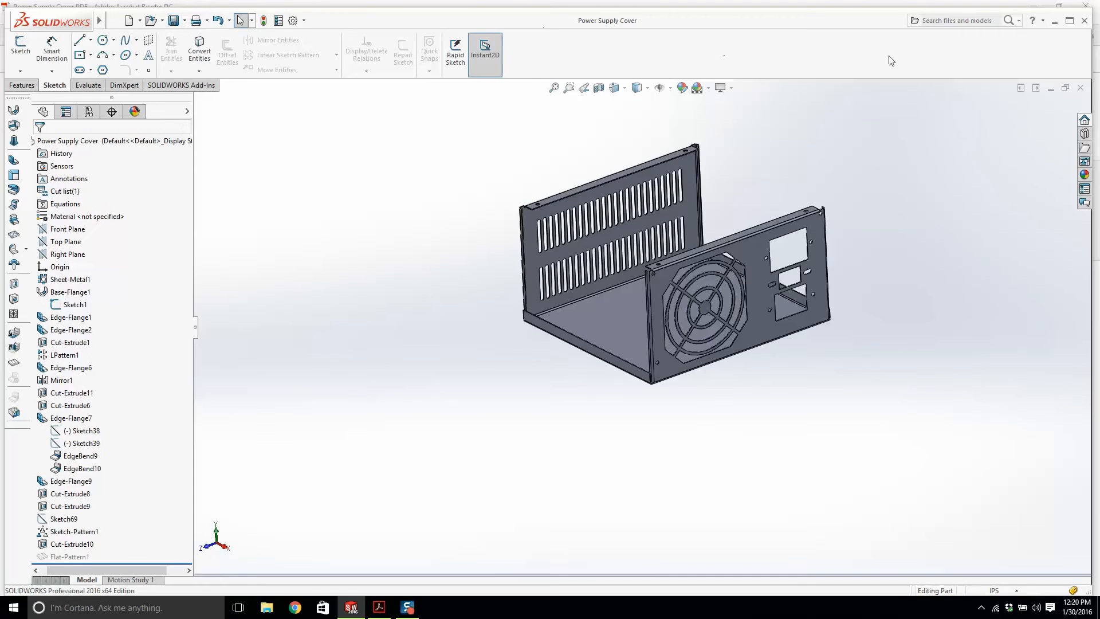
click(1080, 88)
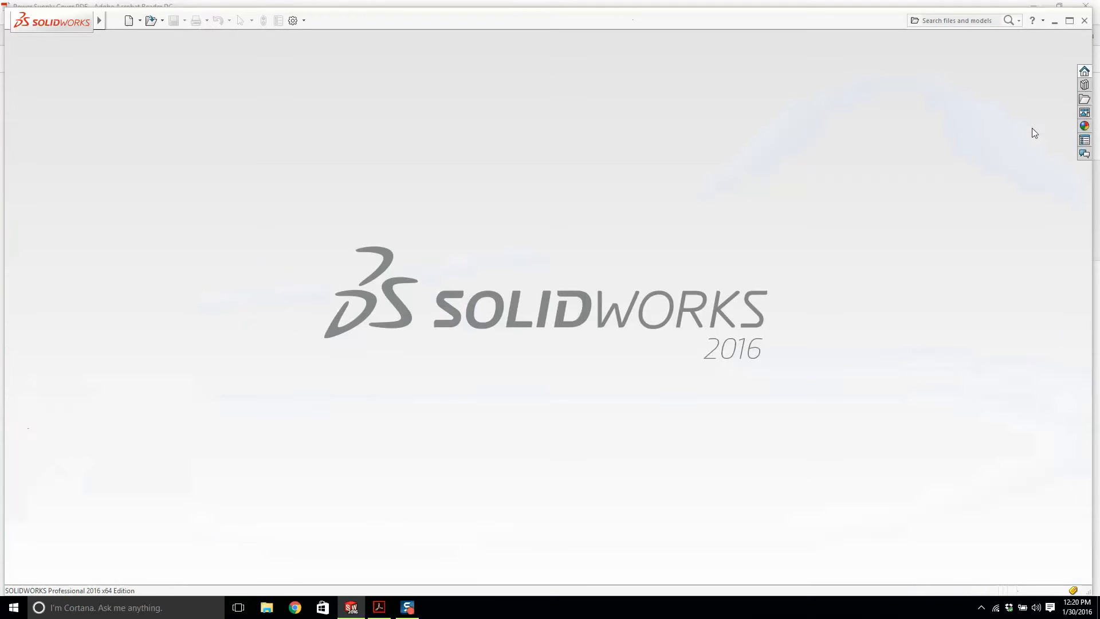
Step: Create a new part document and start a sketch on the Top Plane
click(128, 21)
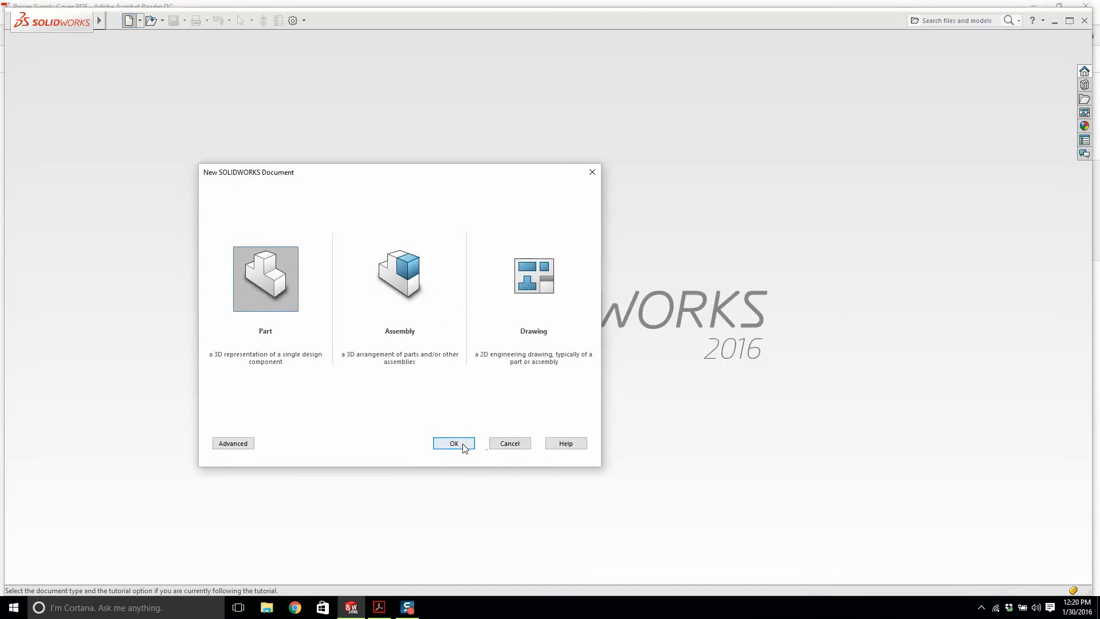
click(453, 442)
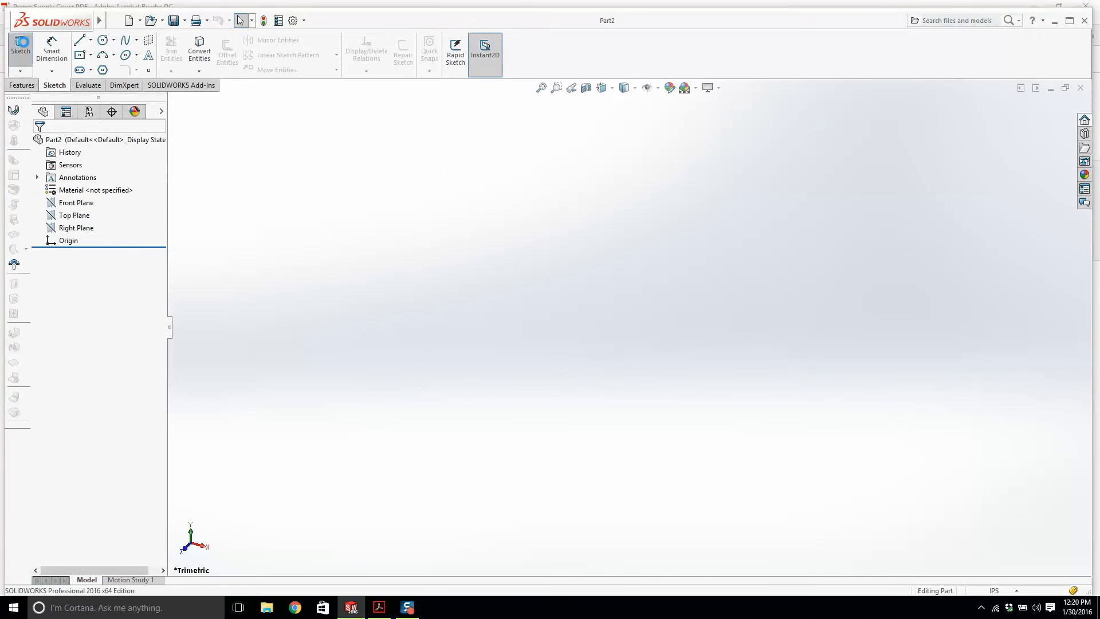
click(20, 46)
click(481, 314)
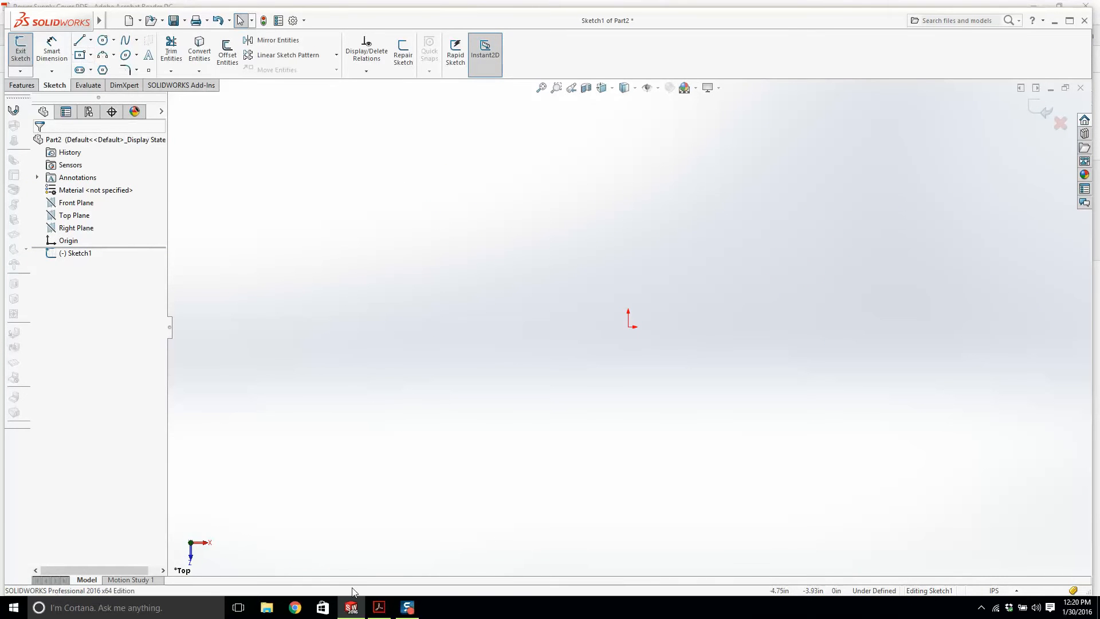
Step: Check the base dimensions in the top view of the Power Supply Cover PDF in Acrobat Reader, and return to the SOLIDWORKS sketch
click(389, 606)
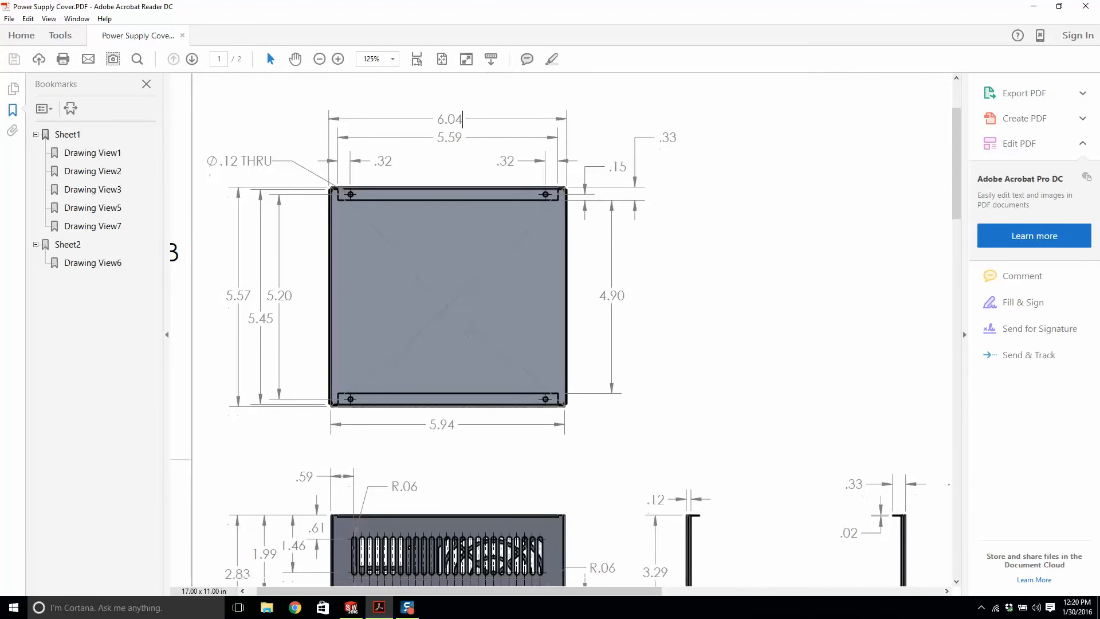
ctrl+scroll(504, 290, down, 1)
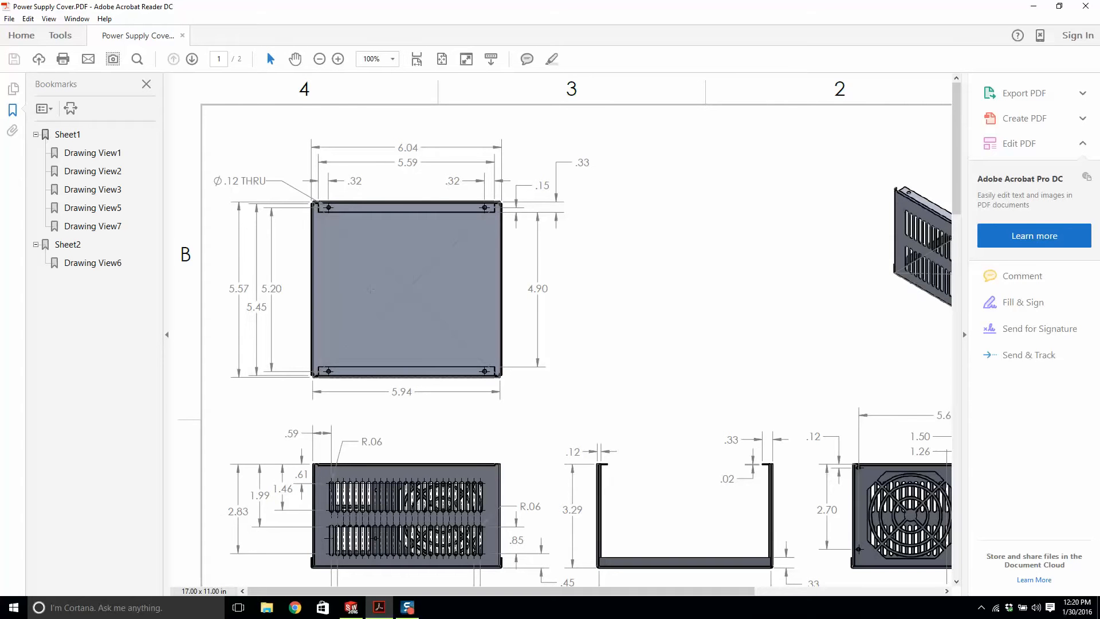
scroll(565, 330, down, 1)
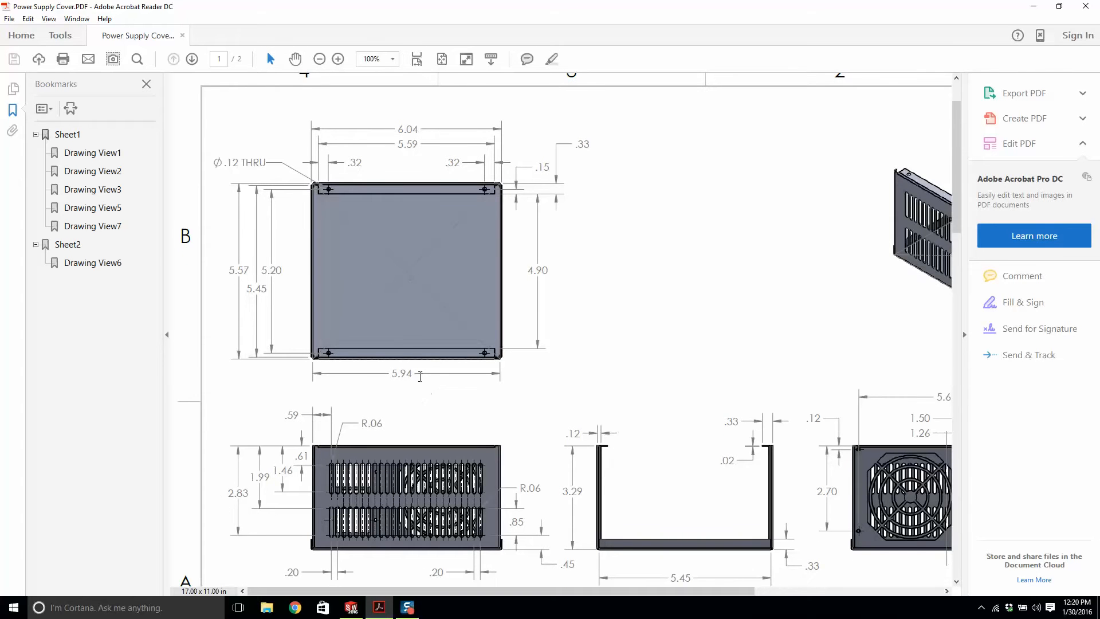
click(380, 606)
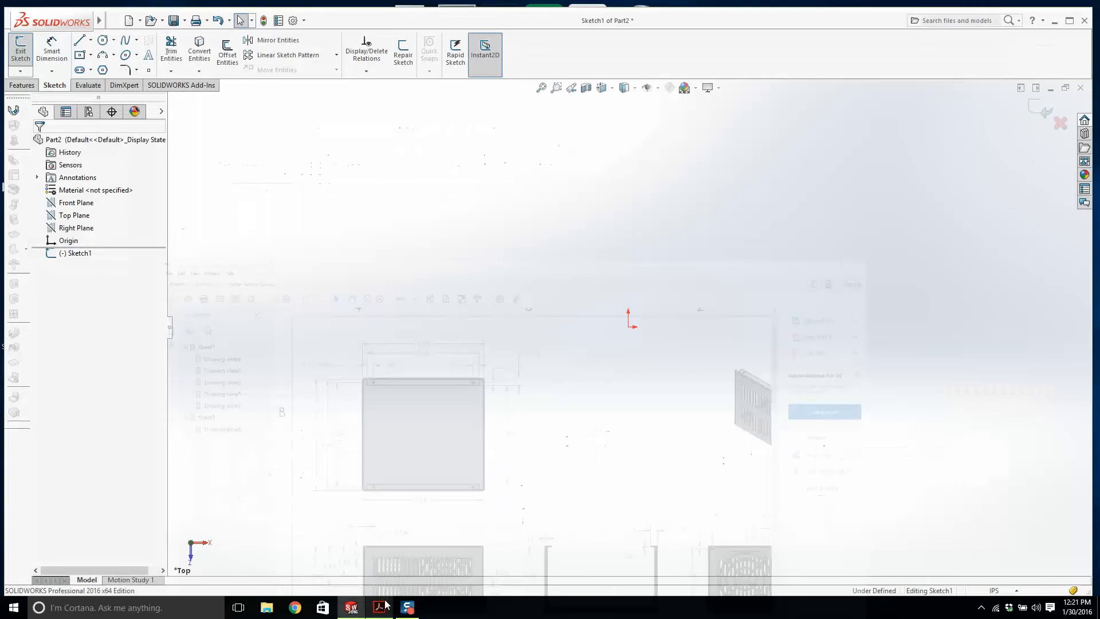
Step: Sketch a center rectangle centred on the origin, with construction lines from its corners
click(80, 55)
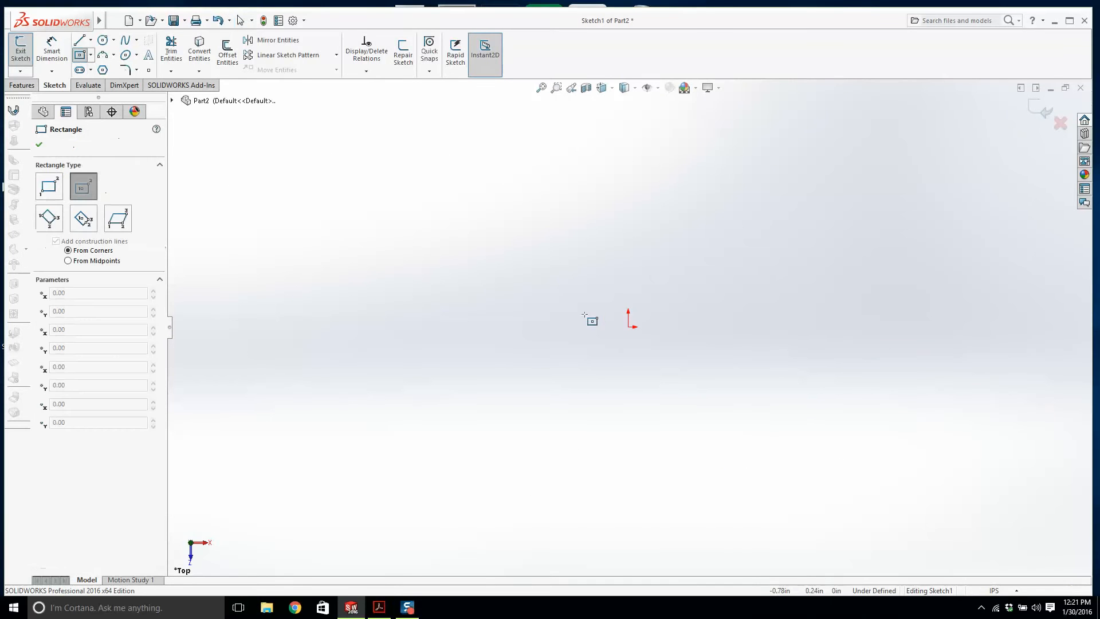
drag(628, 326, 476, 215)
key(Escape)
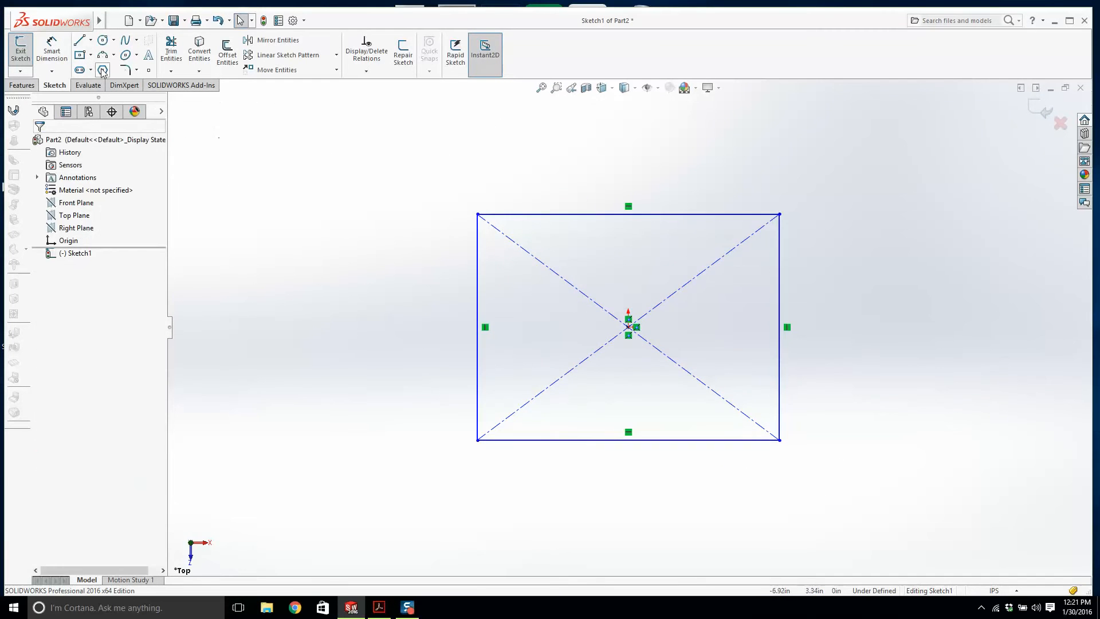
Step: Dimension the rectangle 5.57 in high and 5.94 in wide, and check the sizes against the PDF drawing in Acrobat Reader
click(65, 67)
click(478, 286)
click(427, 302)
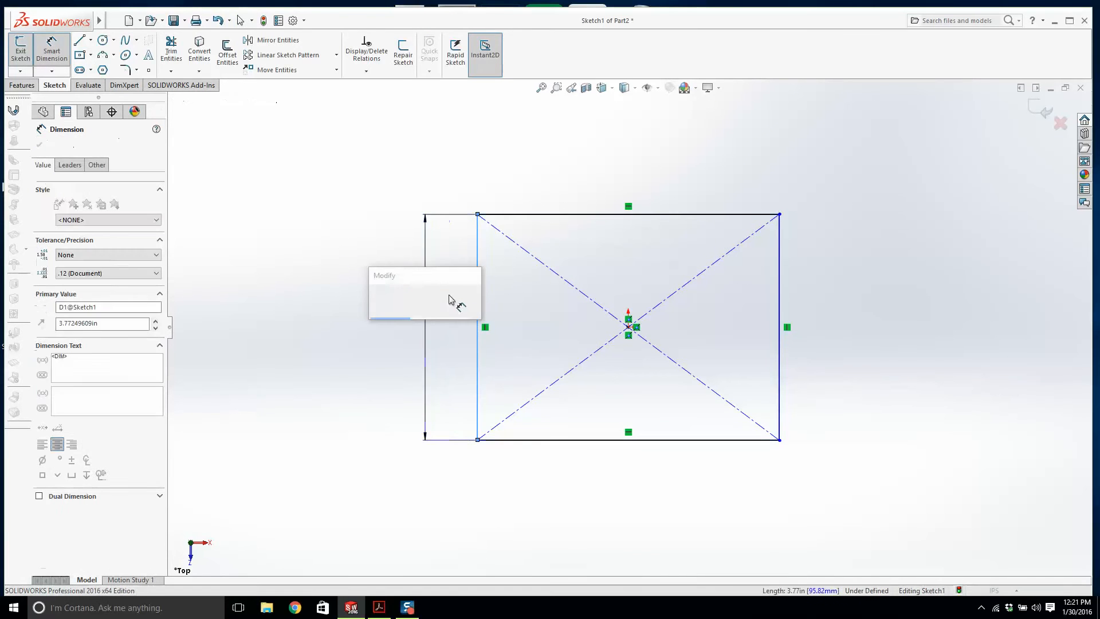
text(5.57)
key(Return)
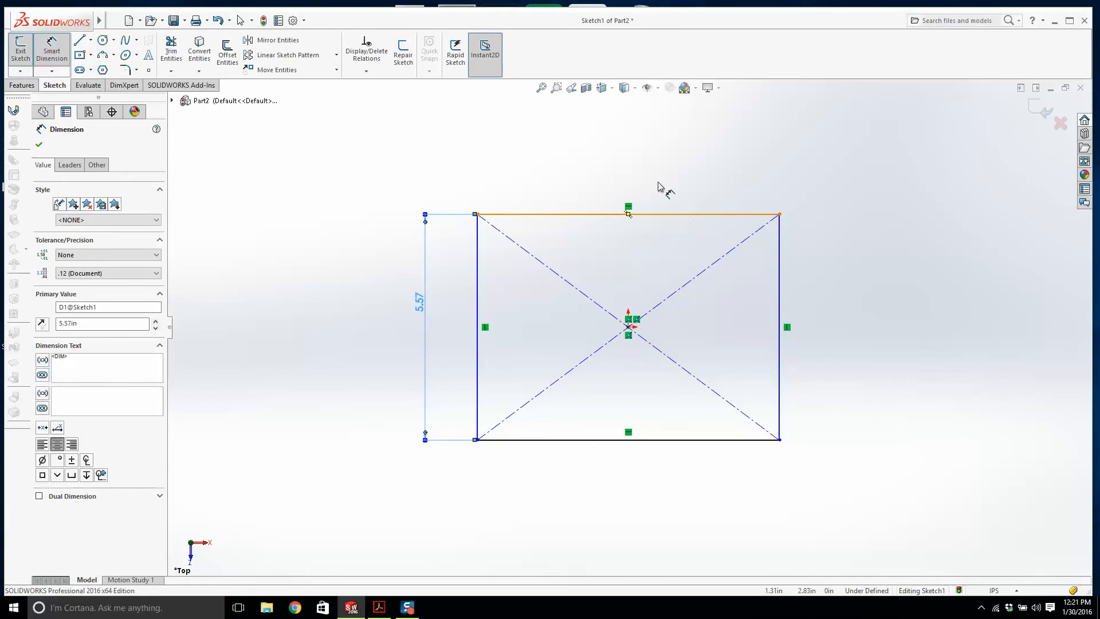
click(658, 214)
click(625, 154)
text(5.9)
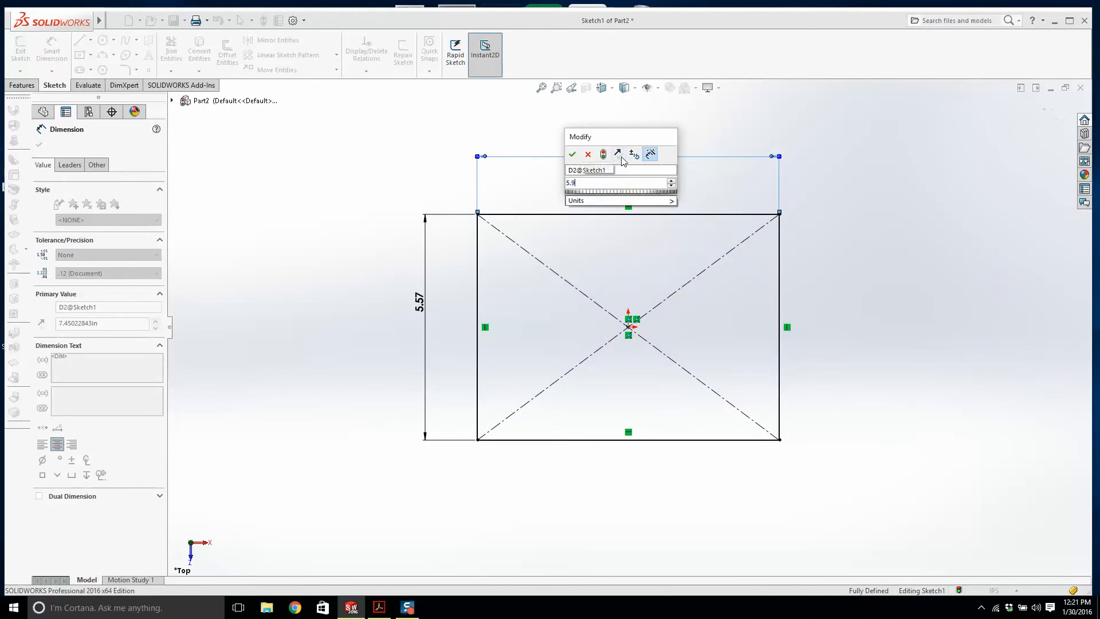
text(4)
key(Return)
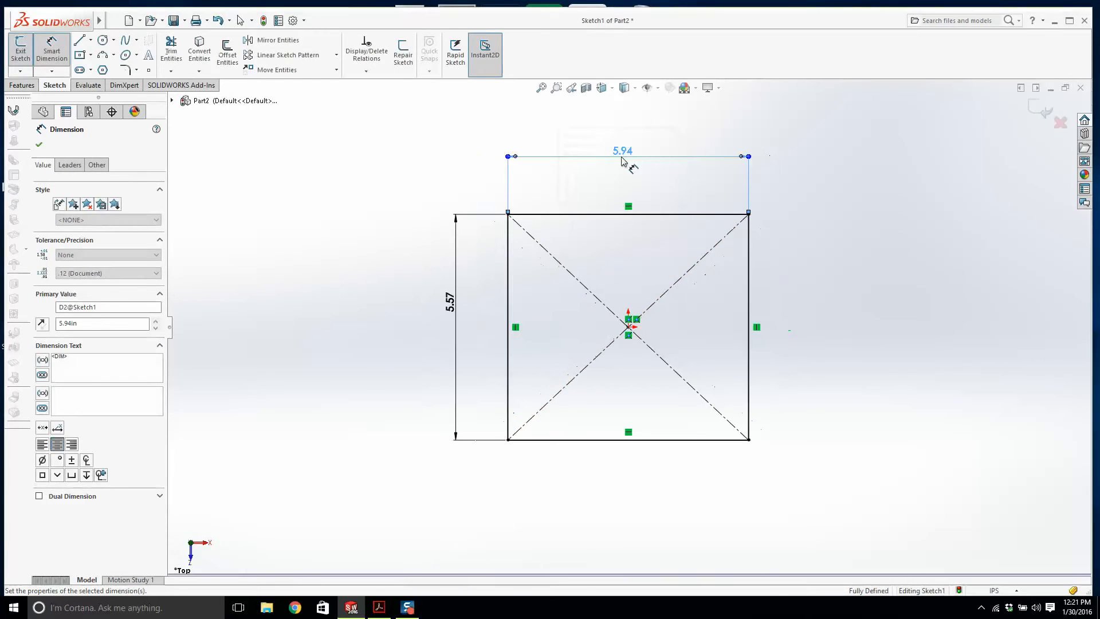
click(381, 611)
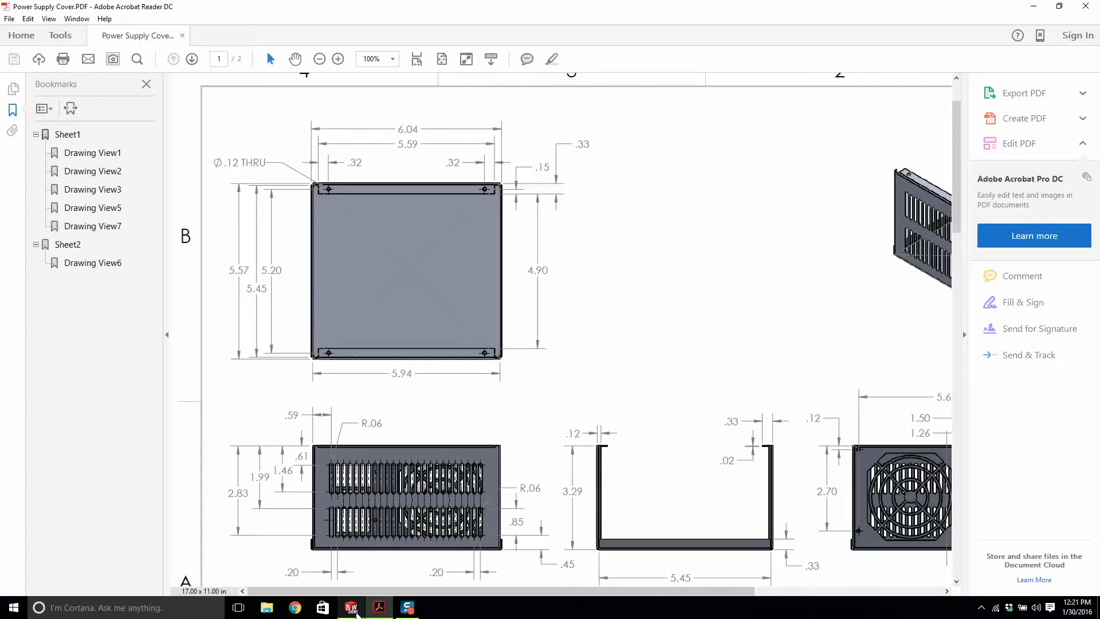
click(381, 603)
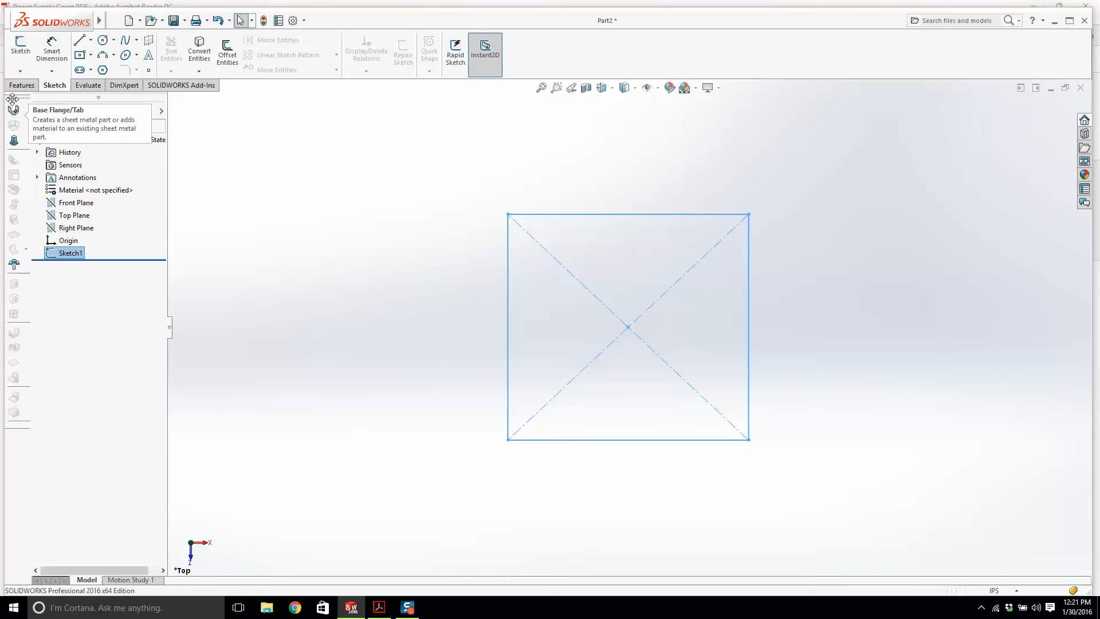
Step: Undock and close the Sheet Metal toolbar, show it again, and dock it back beside the feature tree
drag(17, 98, 283, 136)
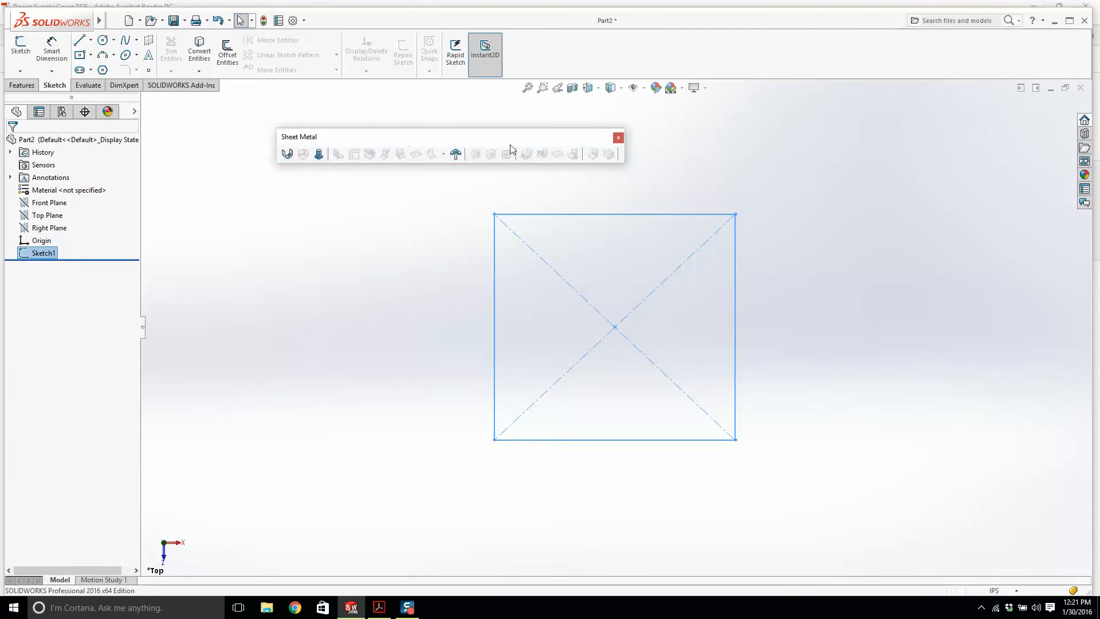
click(616, 139)
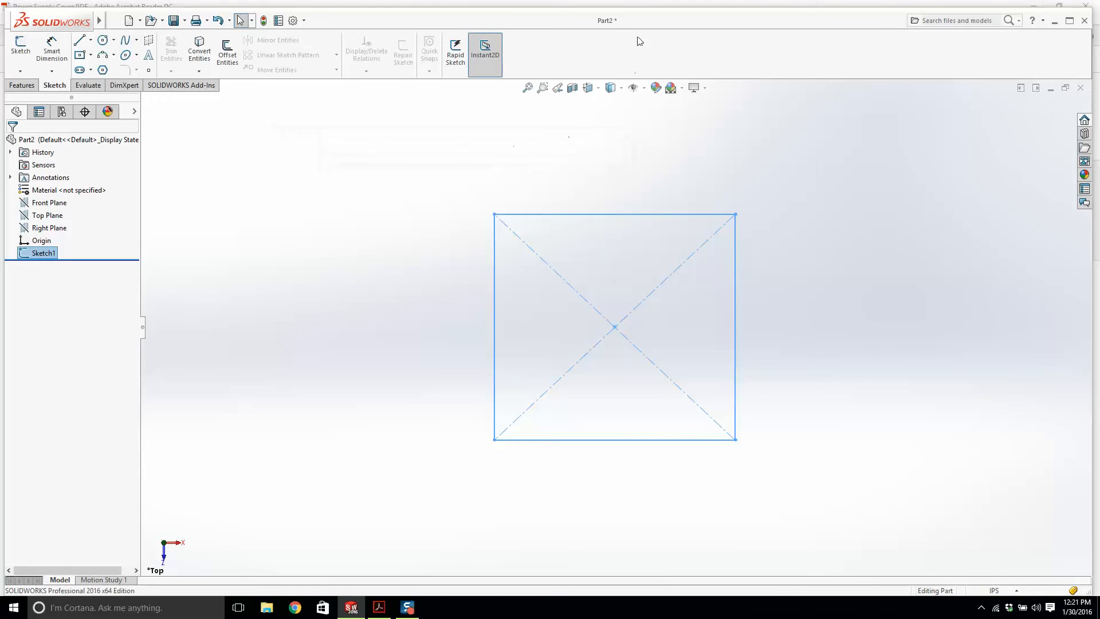
right_click(600, 48)
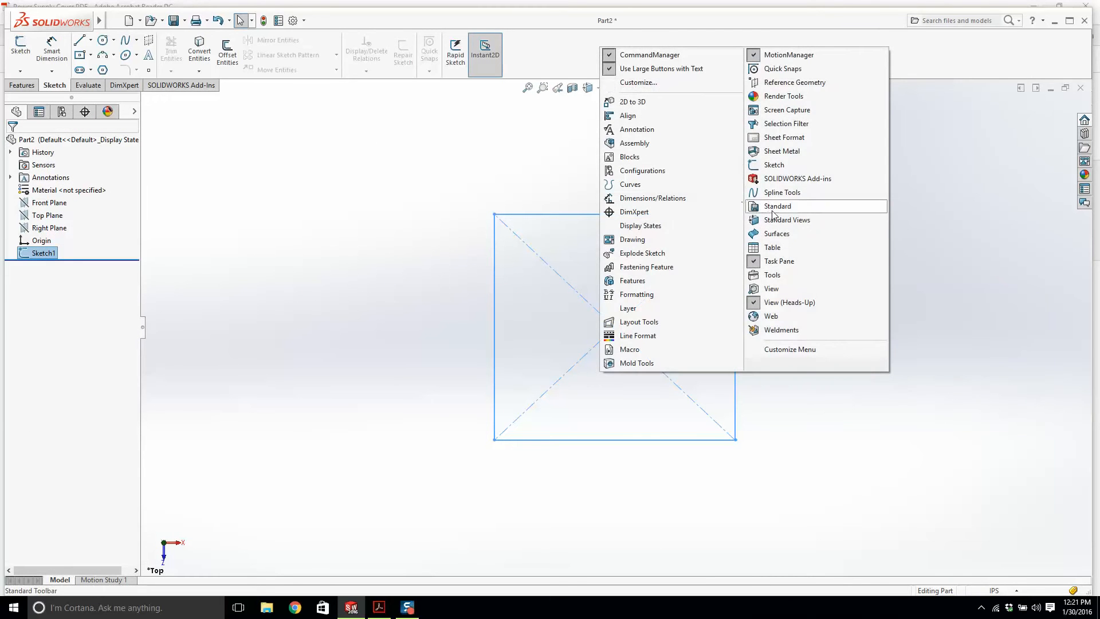
click(789, 153)
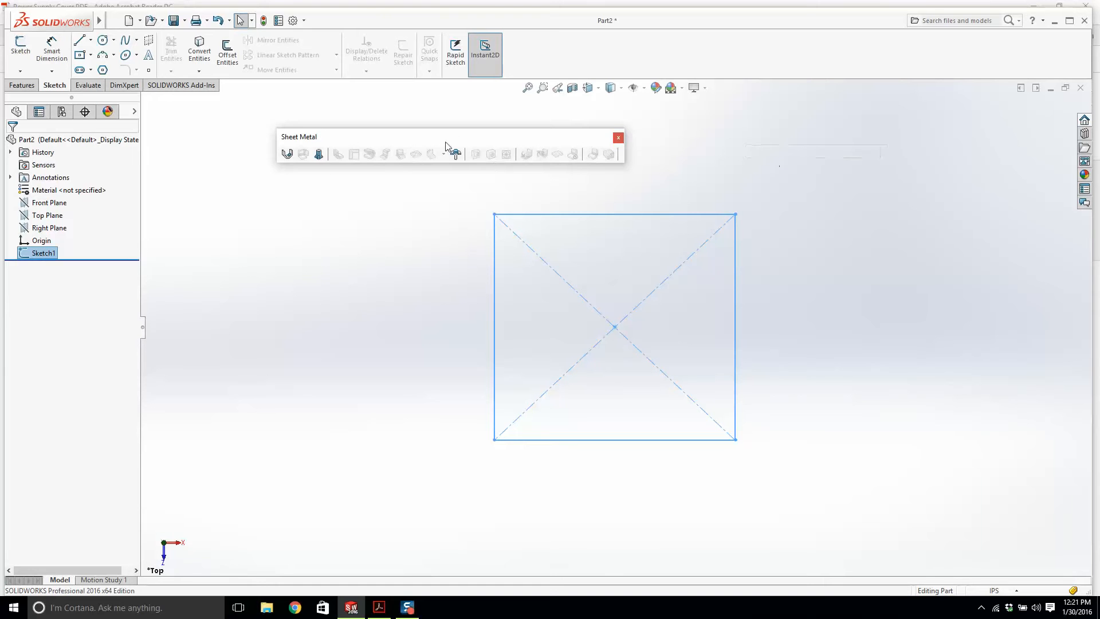
mouse_move(445, 142)
mouse_down()
mouse_move(89, 200)
mouse_move(1, 192)
mouse_move(27, 197)
mouse_move(11, 96)
mouse_up()
click(244, 177)
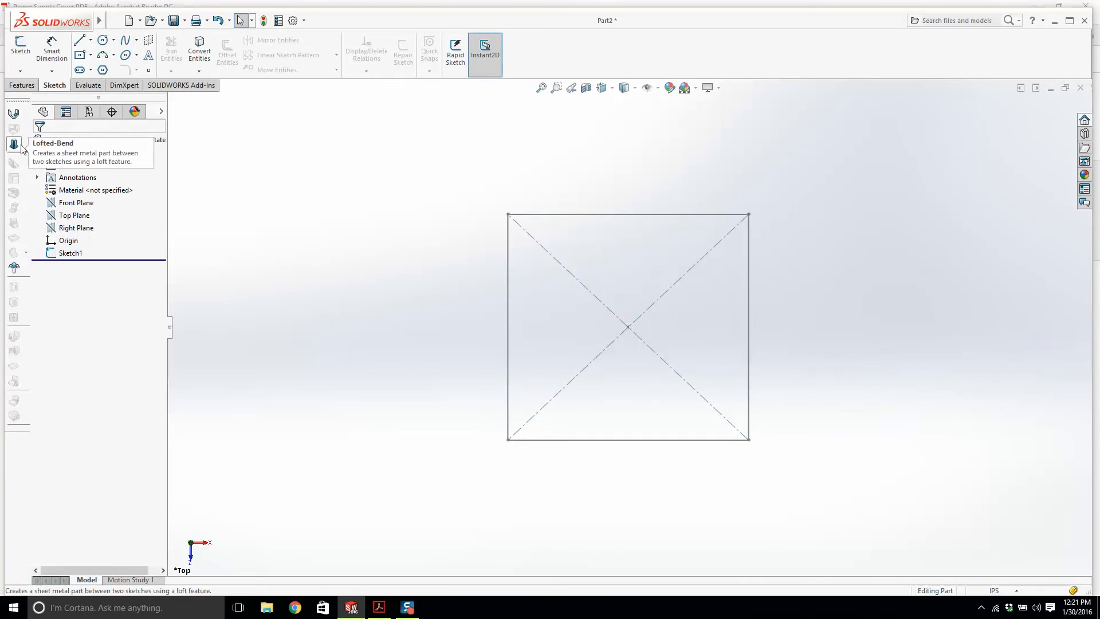
Step: Create a sheet metal base flange from the rectangle sketch with a thickness of 0.025 in
click(13, 114)
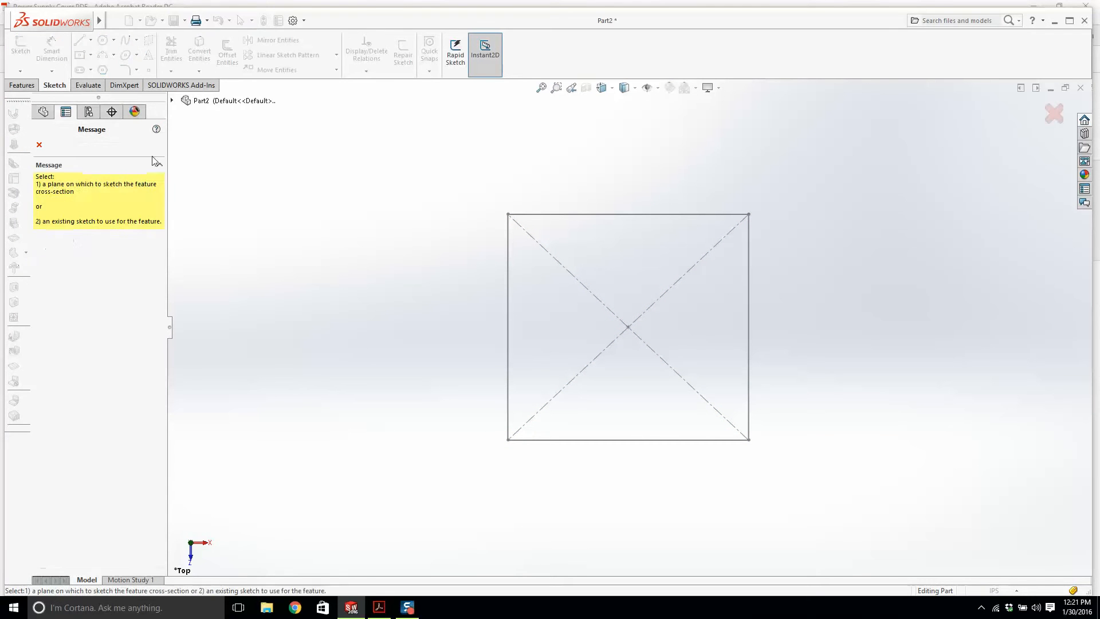
click(172, 101)
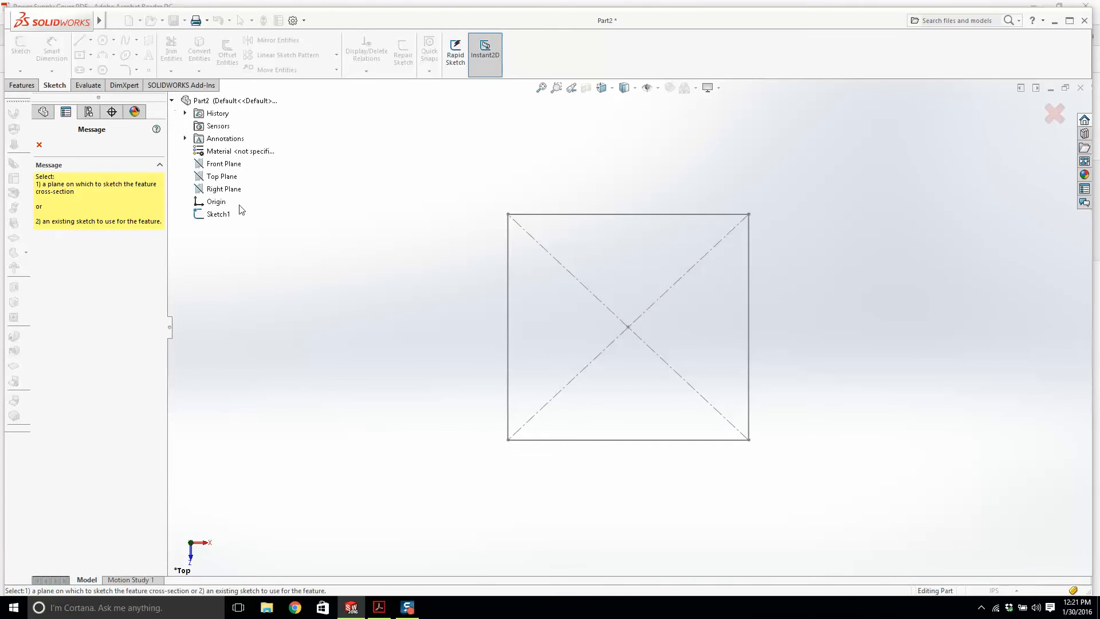
click(218, 213)
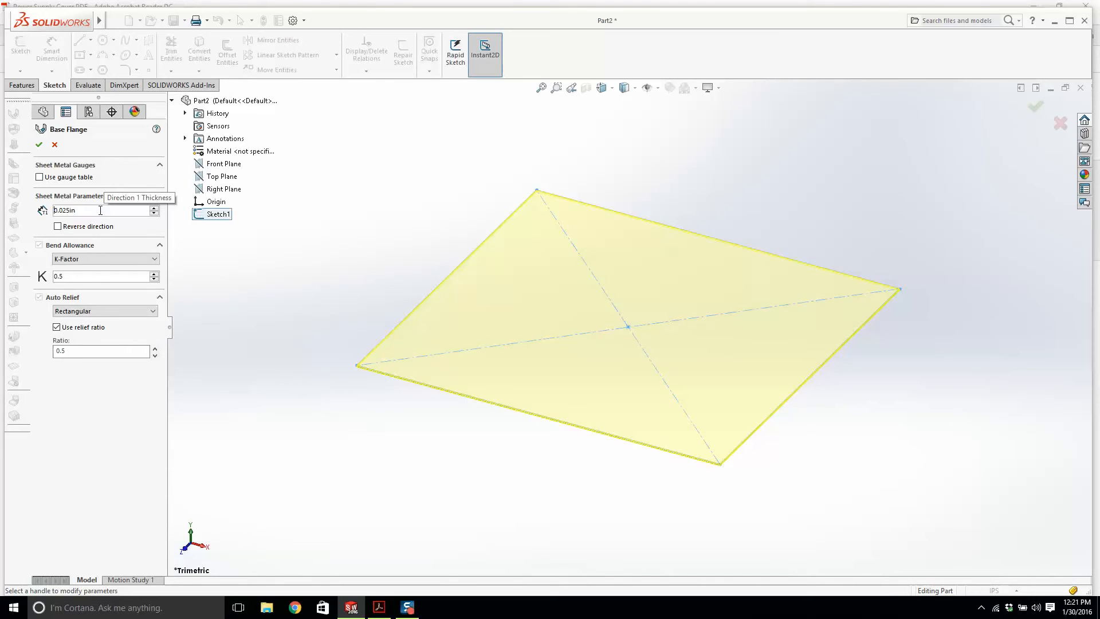
drag(102, 209, 3, 207)
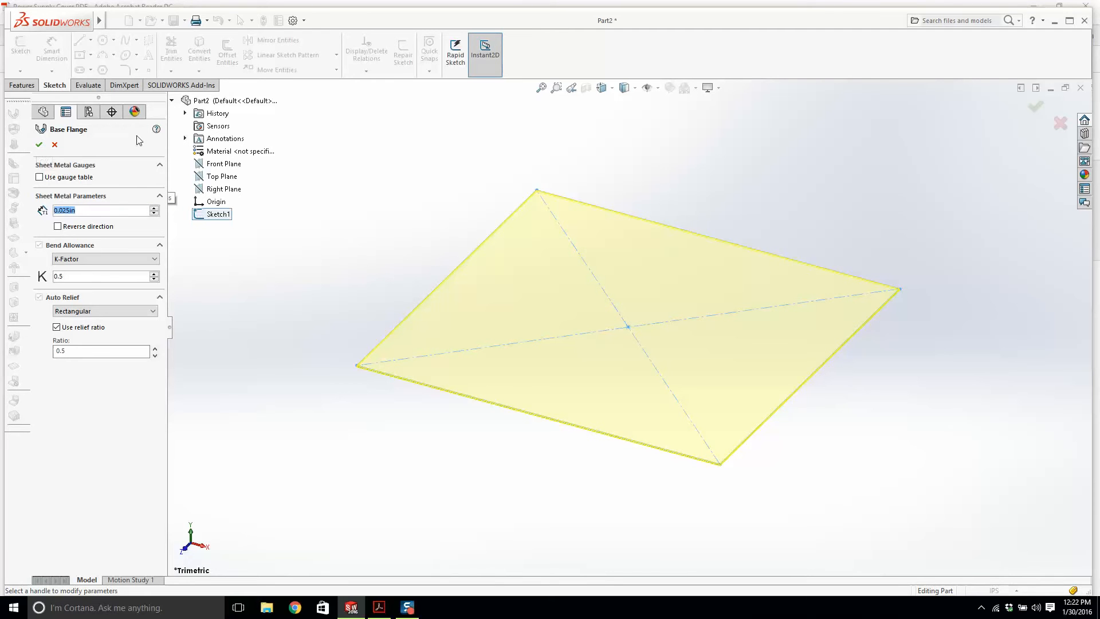
text(.)
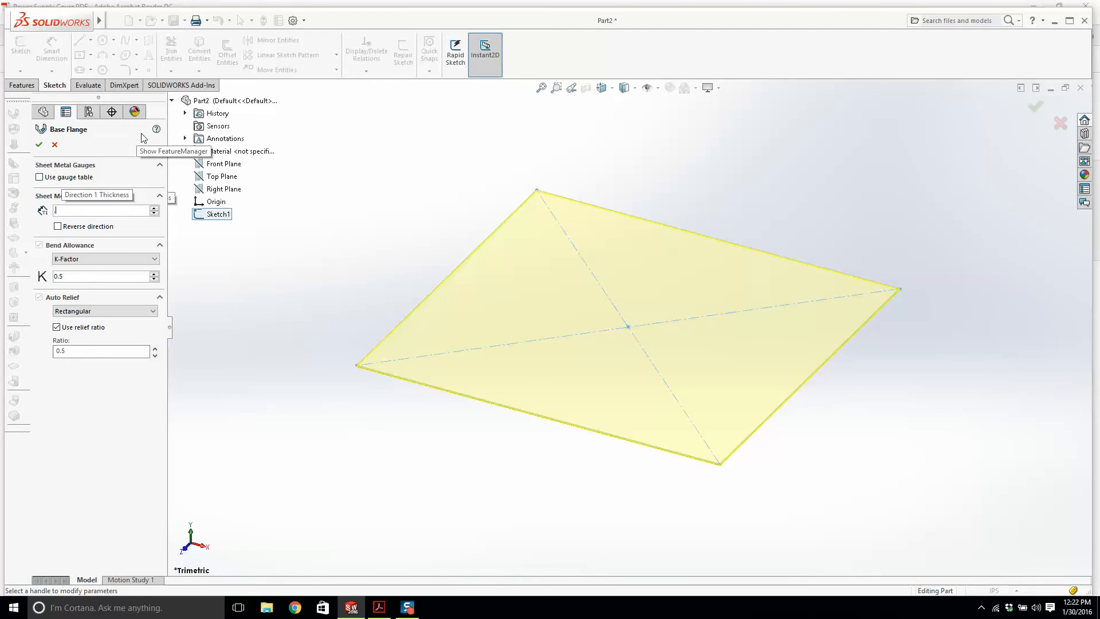
text(025)
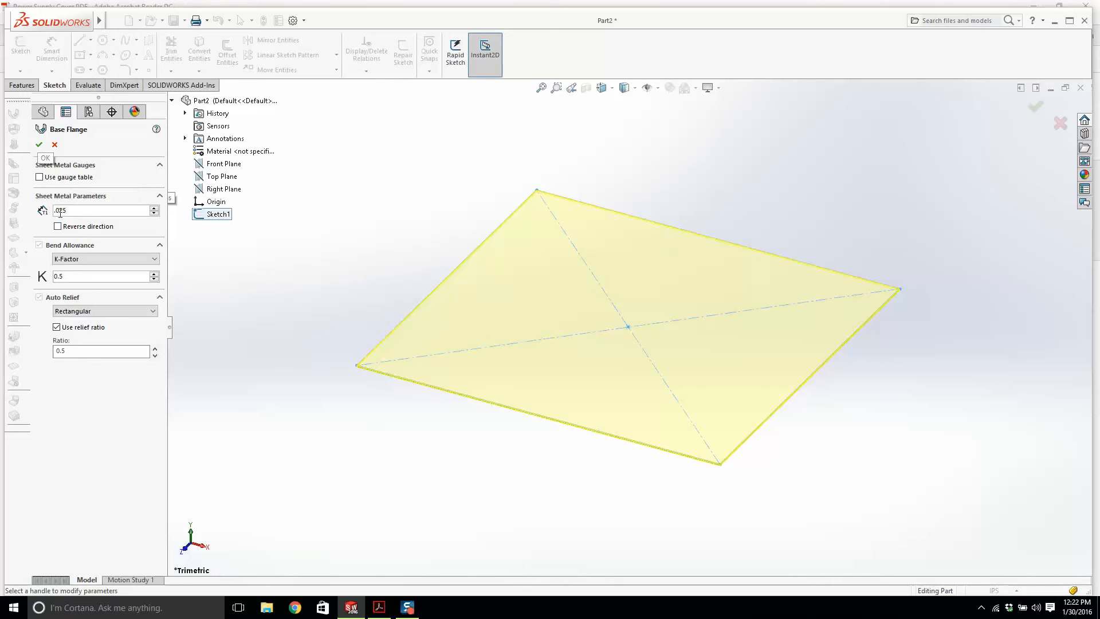
click(39, 146)
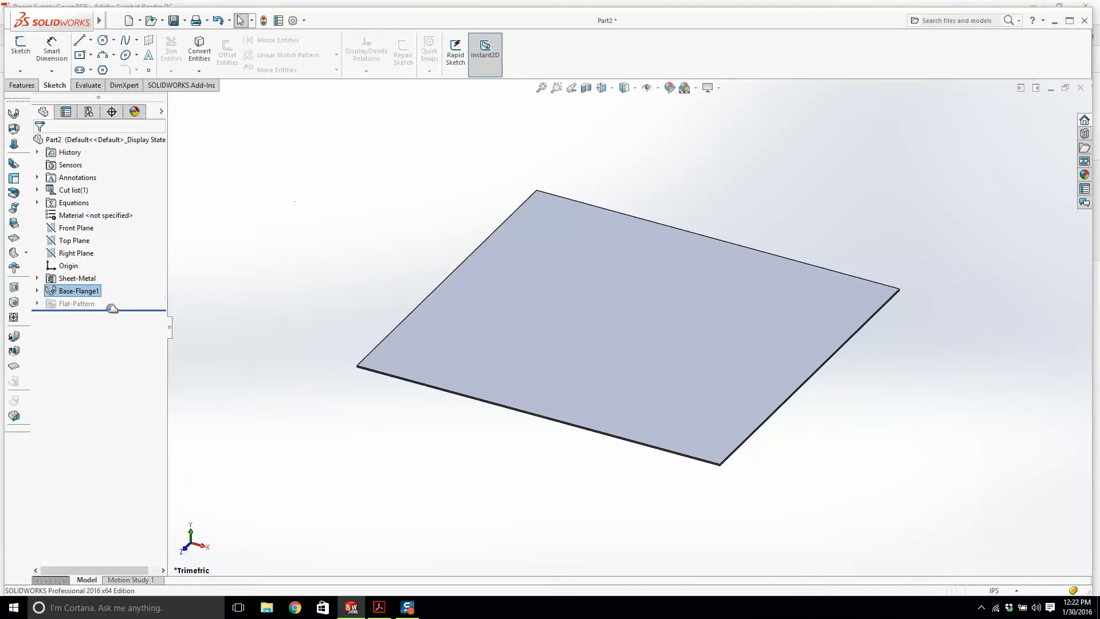
Step: Reopen the base flange's sketch to review its dimensions, and exit the sketch
click(37, 291)
click(77, 303)
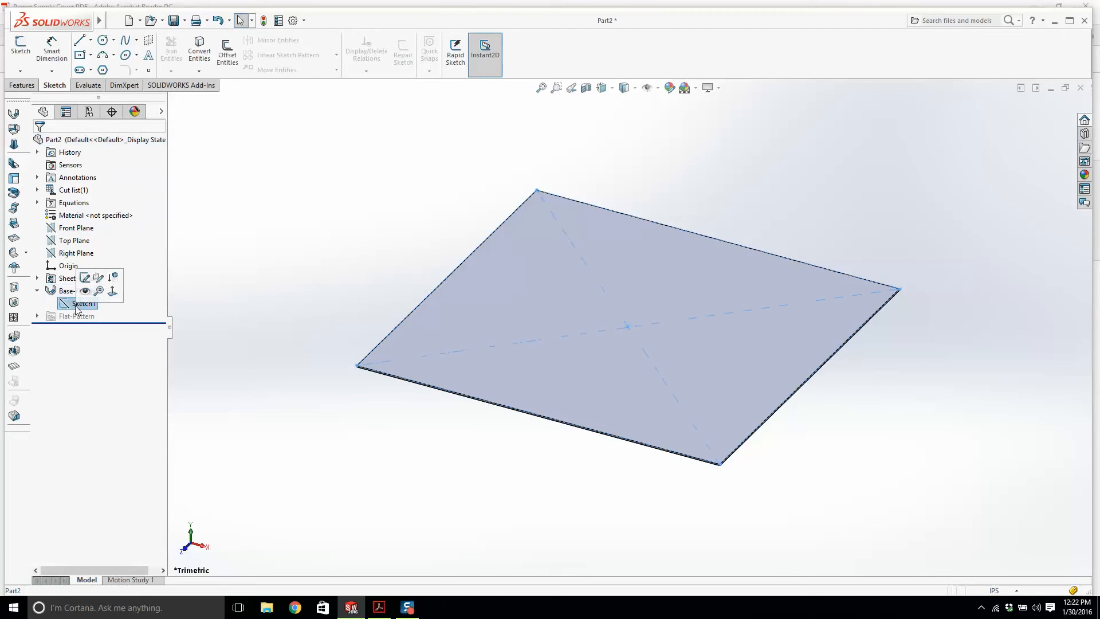
click(85, 278)
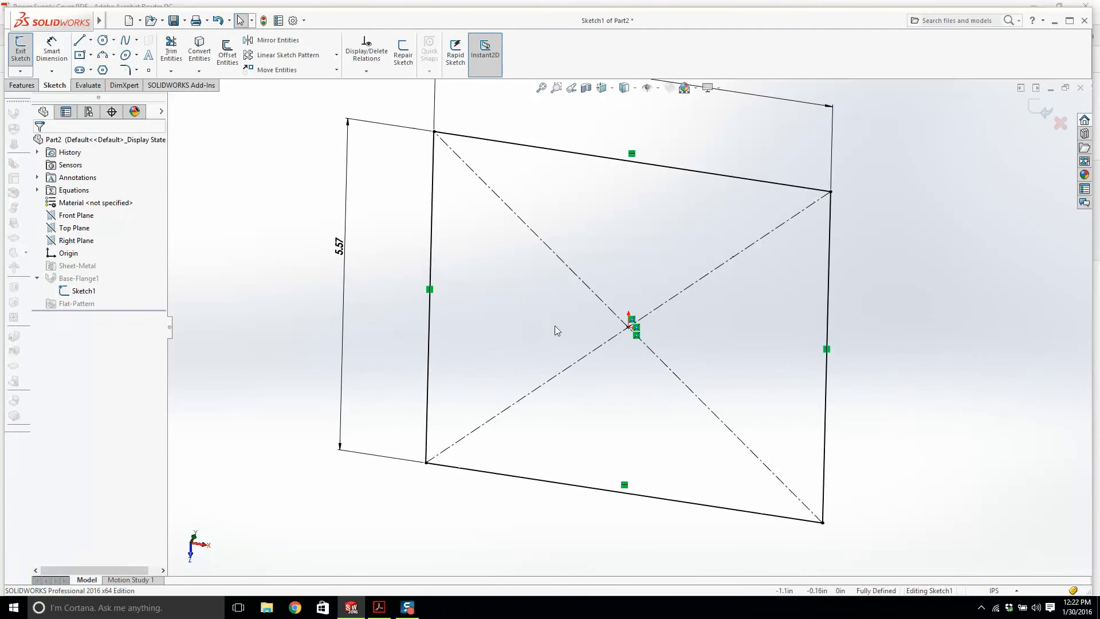
mouse_move(591, 286)
middle_down()
mouse_move(604, 250)
mouse_move(590, 296)
middle_up()
scroll(924, 177, up, 1)
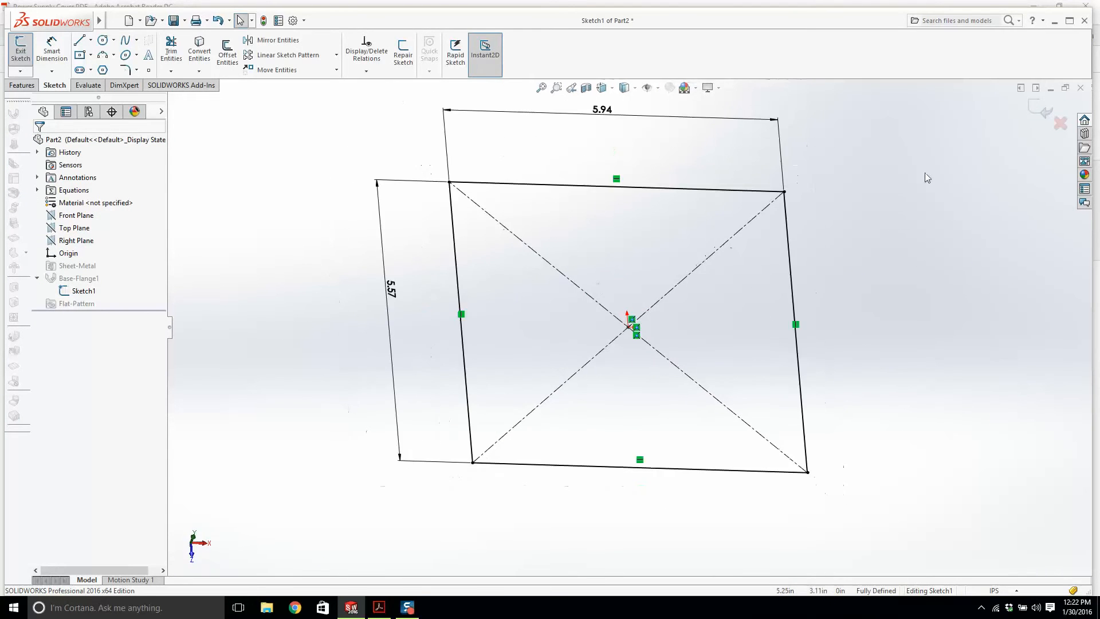
click(1038, 109)
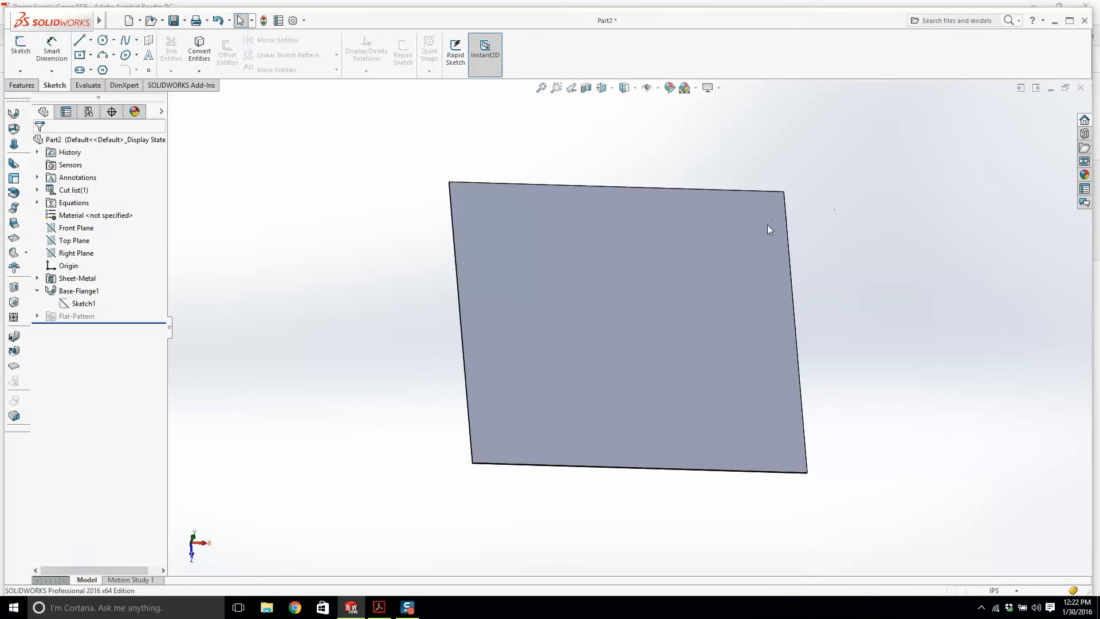
Step: View the plate from the top, compare it with the PDF drawing in Acrobat Reader, and return to SOLIDWORKS
key(space)
click(814, 207)
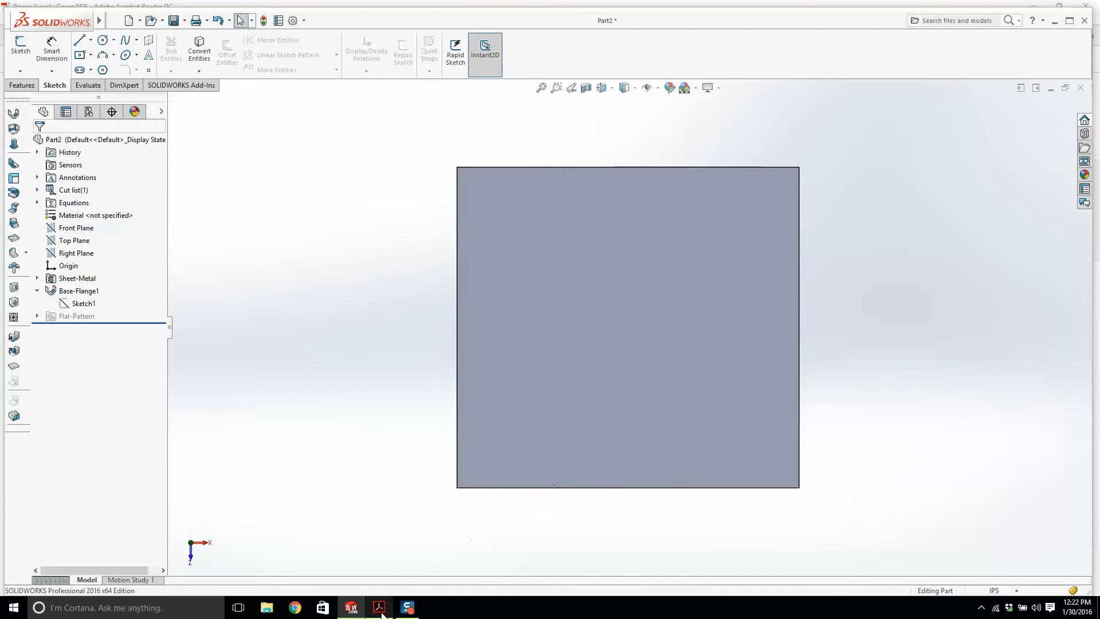
click(380, 609)
click(352, 607)
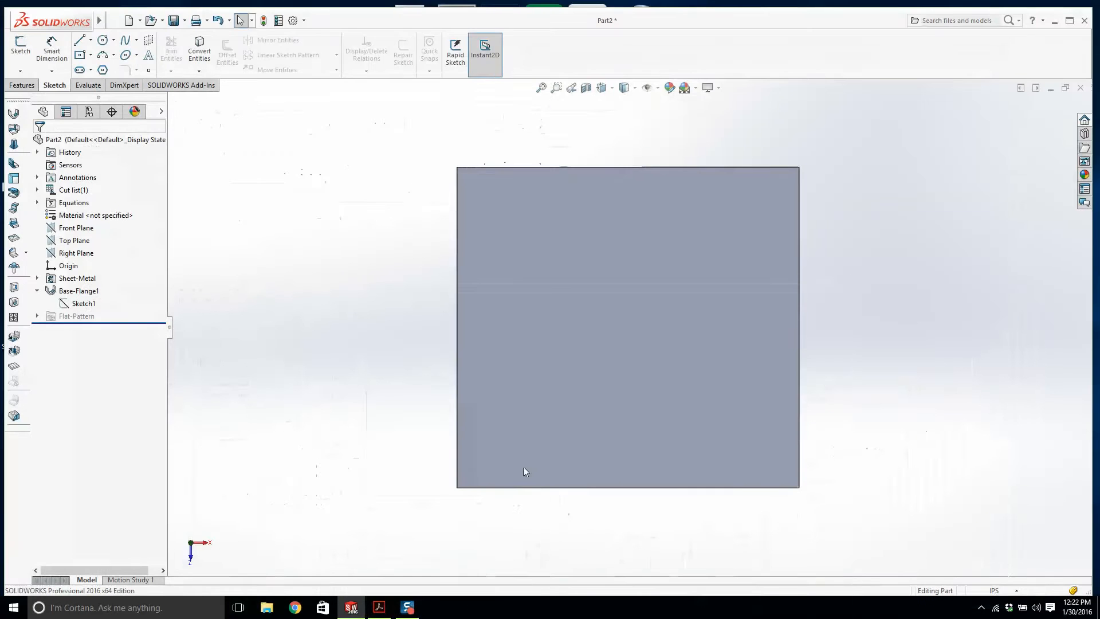
middle_drag(532, 425, 607, 288)
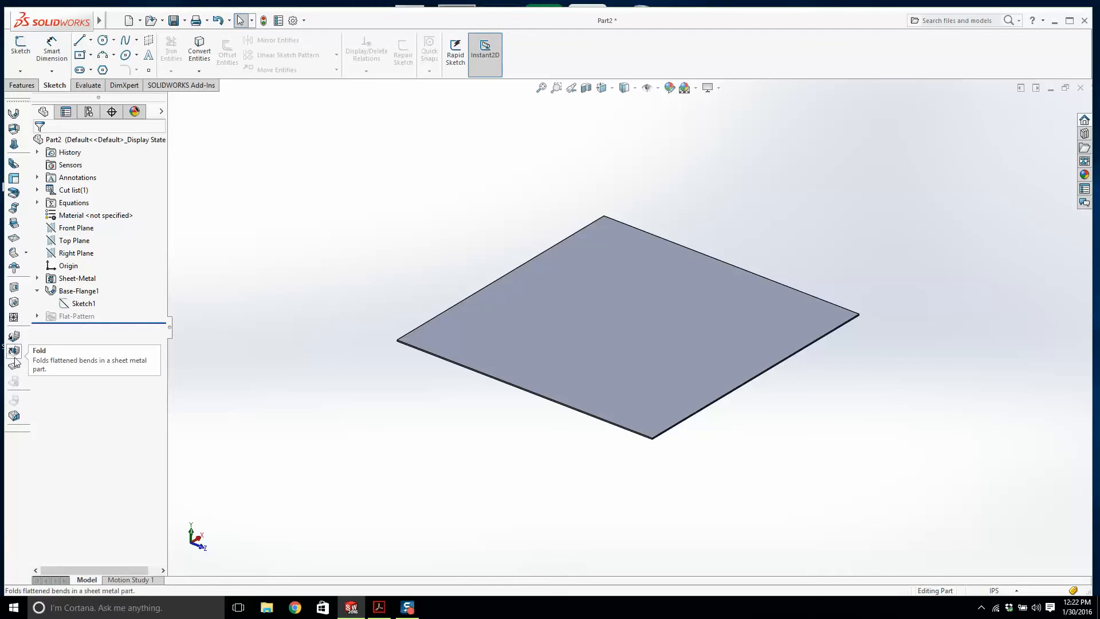
Step: Start an edge flange on a 5.94 in edge of the base plate, drawn upward about 2.35 in long
click(14, 165)
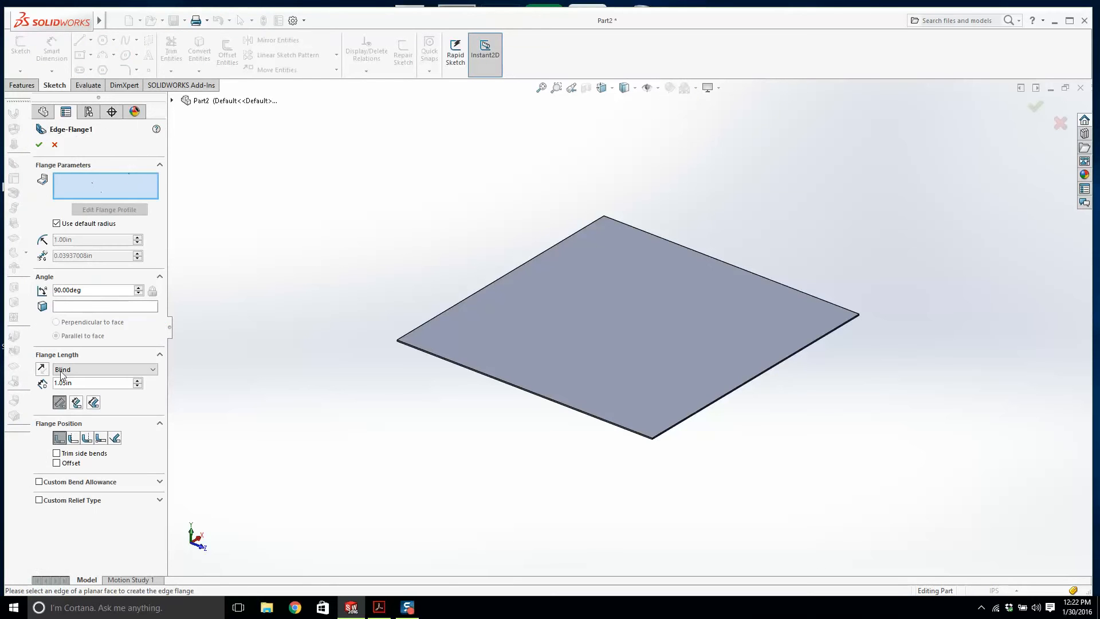
scroll(682, 407, down, 5)
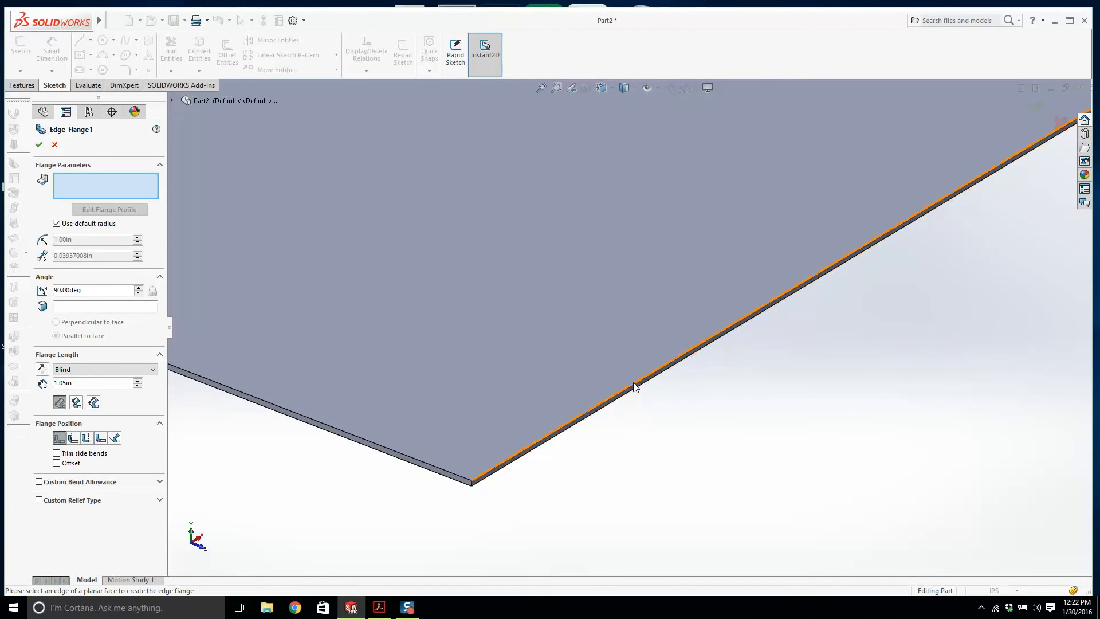
click(634, 387)
scroll(592, 424, up, 5)
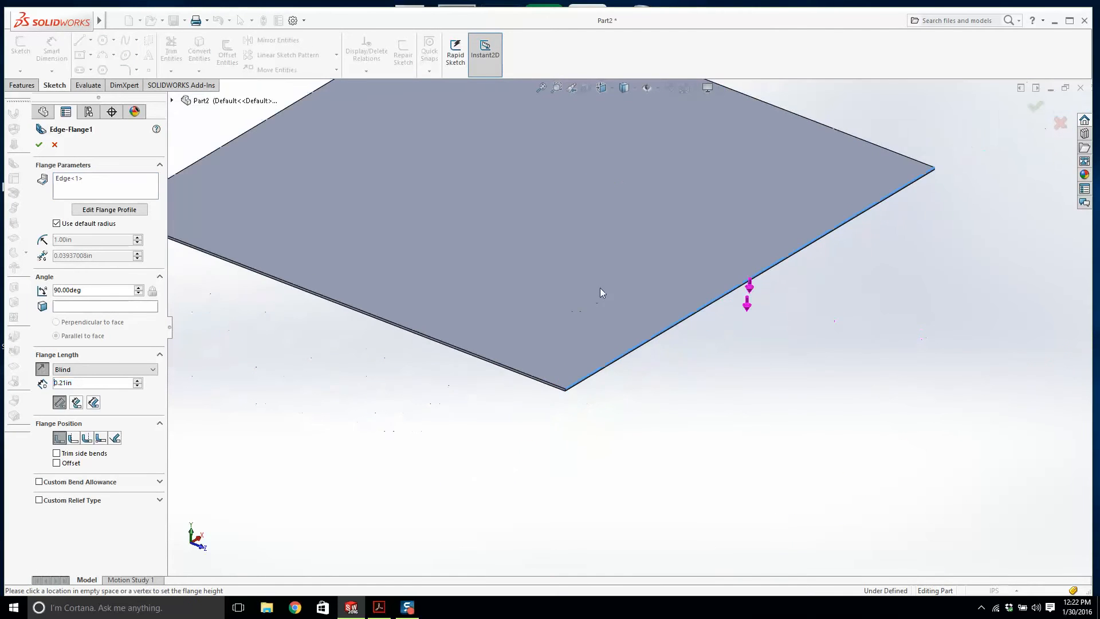
scroll(600, 292, up, 3)
middle_drag(805, 273, 765, 276)
scroll(792, 197, down, 1)
scroll(790, 197, up, 2)
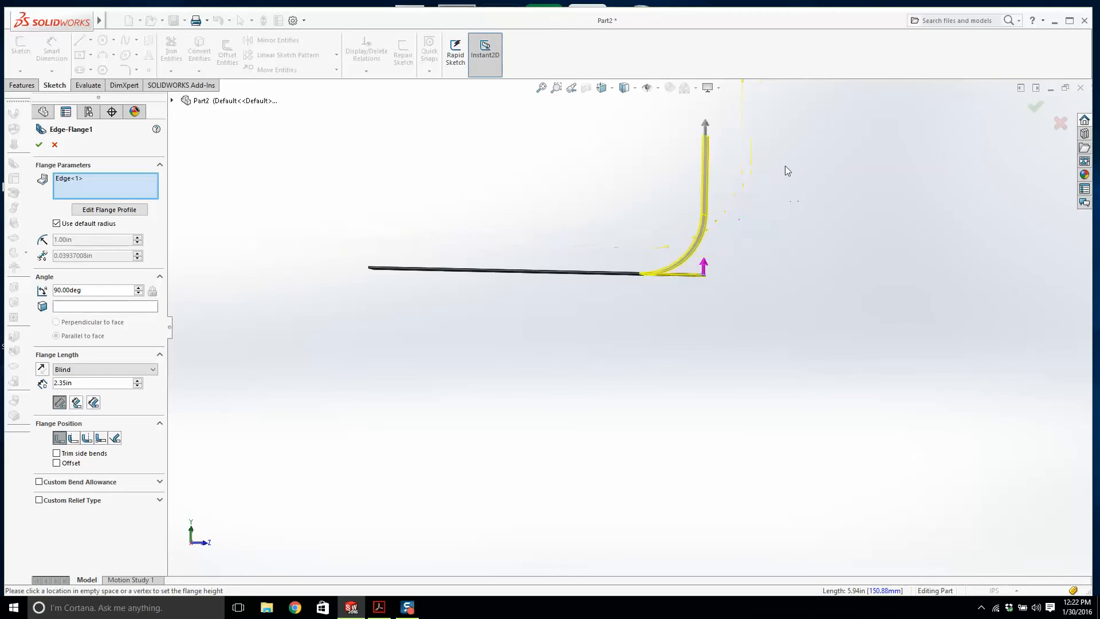
scroll(787, 170, down, 2)
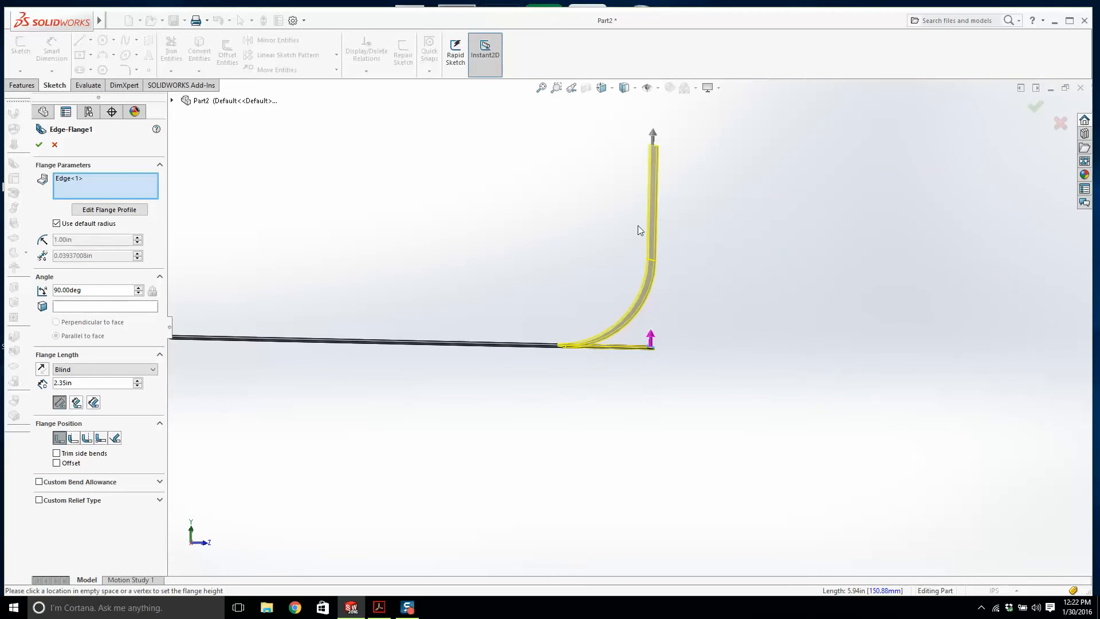
Step: Check the side flange height in the PDF drawing in Acrobat Reader, and return to the edge flange in SOLIDWORKS
click(378, 606)
scroll(458, 358, down, 2)
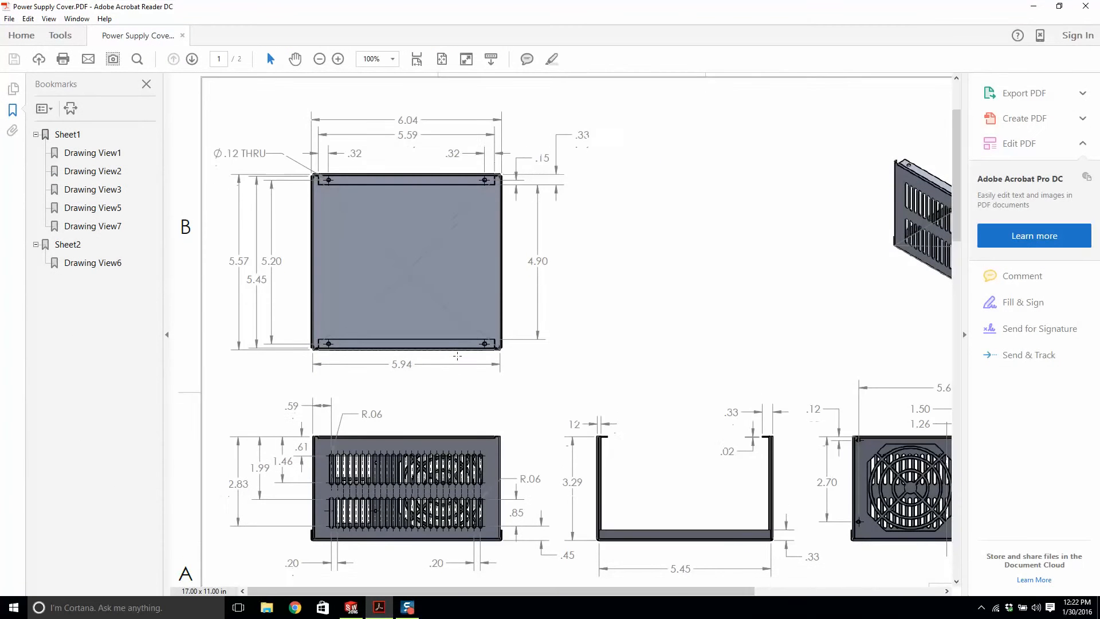
scroll(461, 357, down, 1)
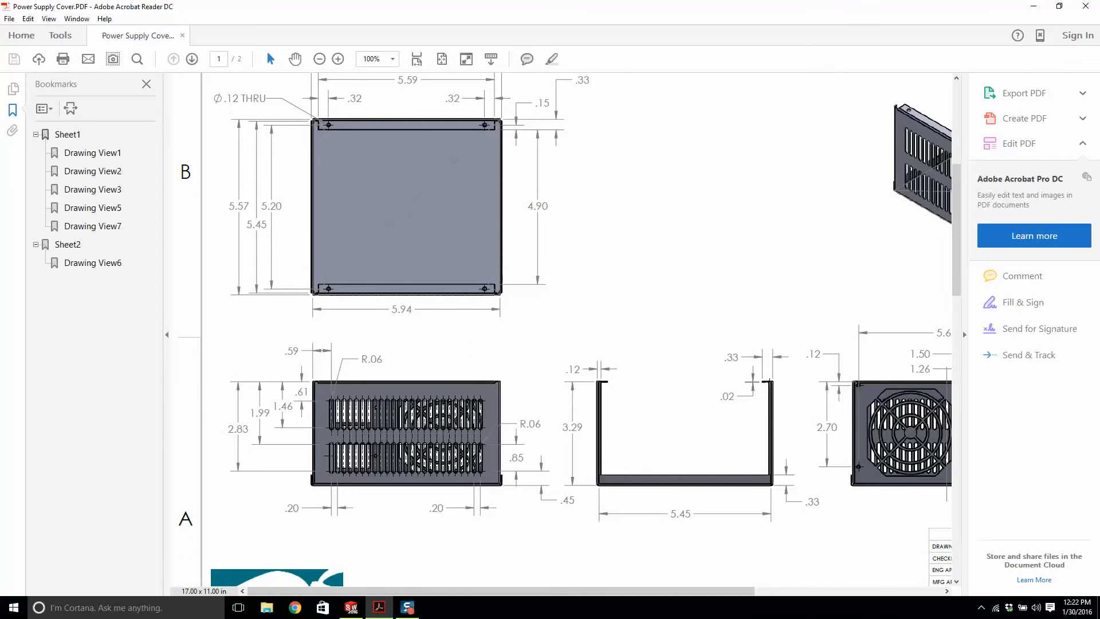
click(350, 608)
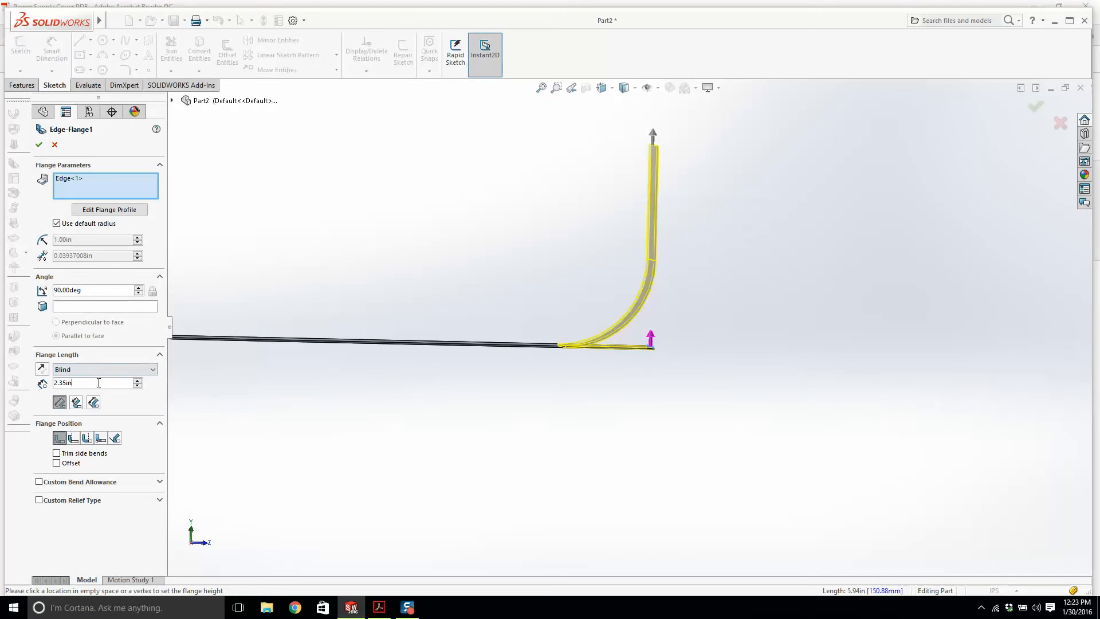
Step: Set the edge flange's length to 3.29 in
double_click(99, 382)
text(3.29)
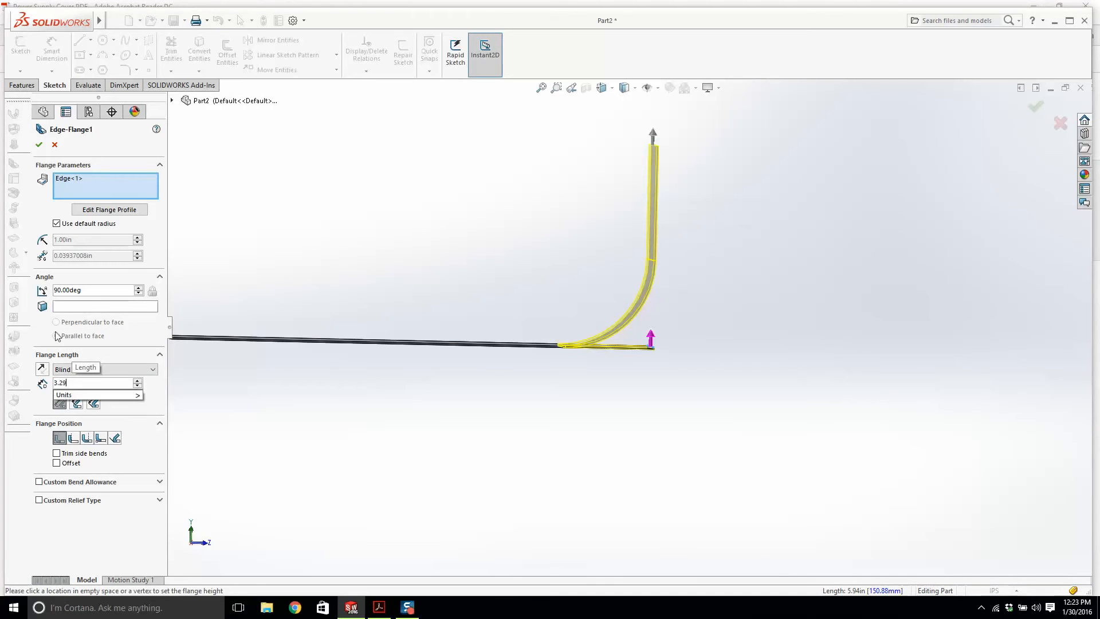
key(Return)
scroll(625, 321, up, 2)
scroll(643, 303, down, 2)
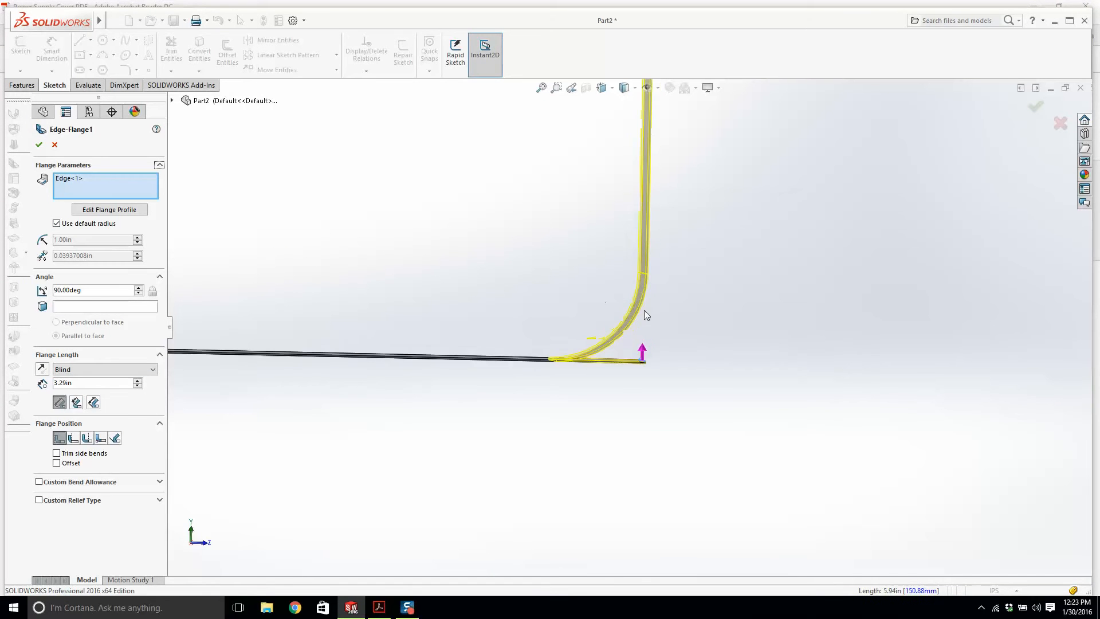
Step: Override the edge flange's default bend radius and set it to 0.03 in
middle_drag(644, 314, 568, 322)
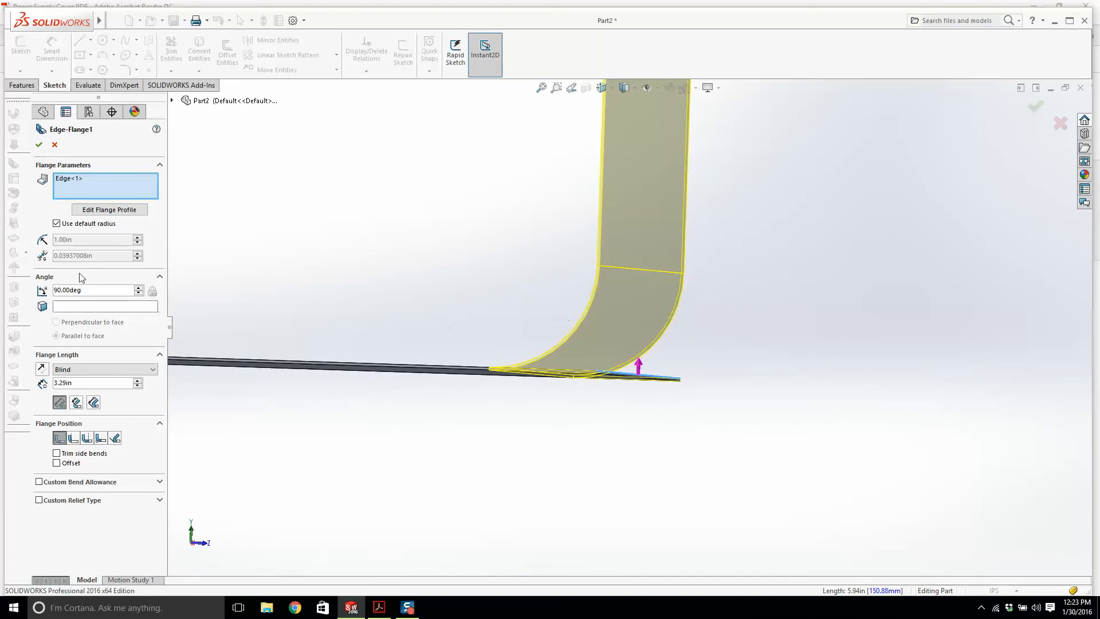
click(57, 224)
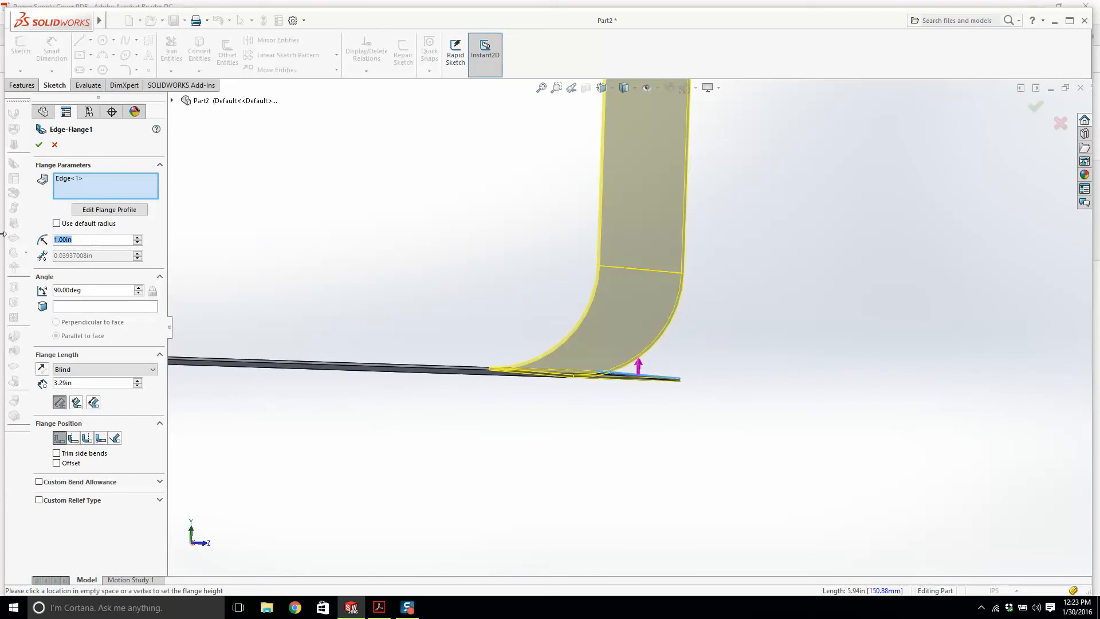
text(.03)
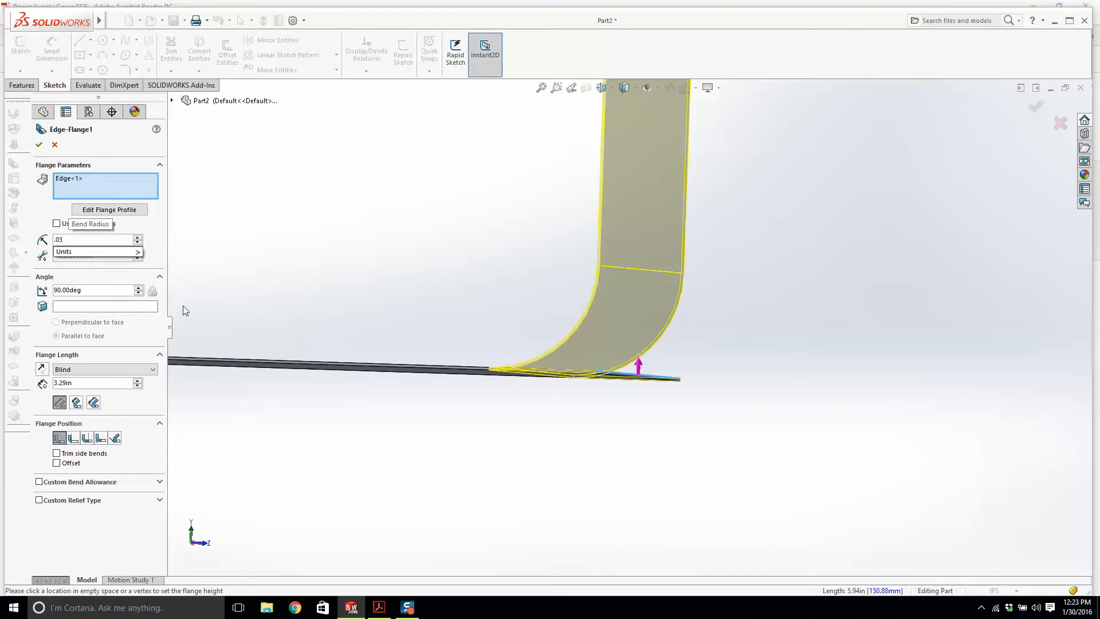
key(Return)
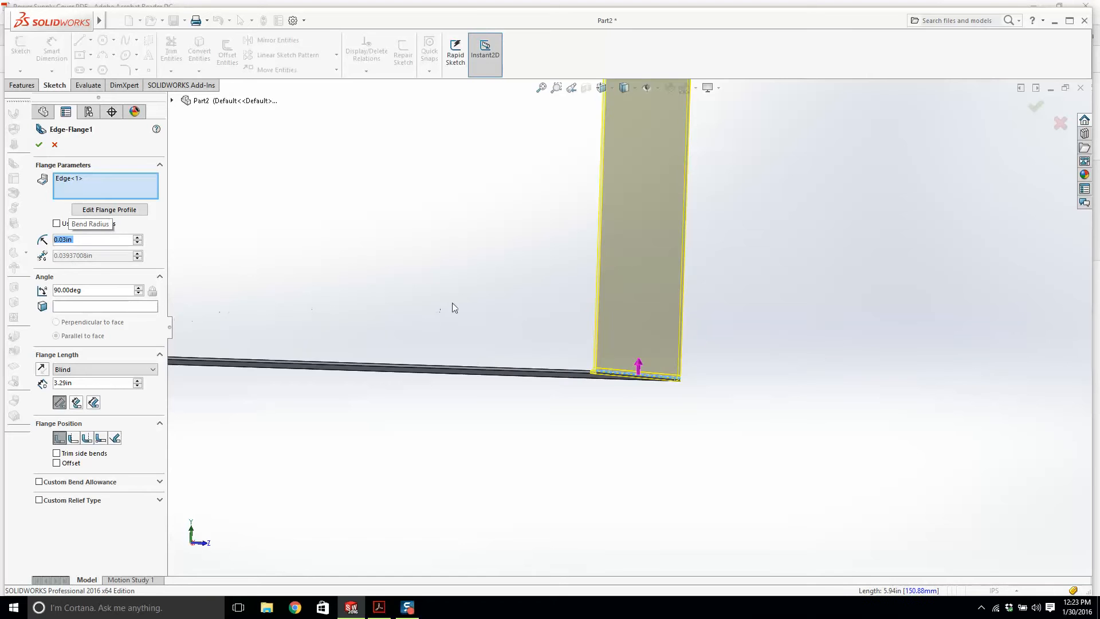
middle_drag(602, 352, 579, 348)
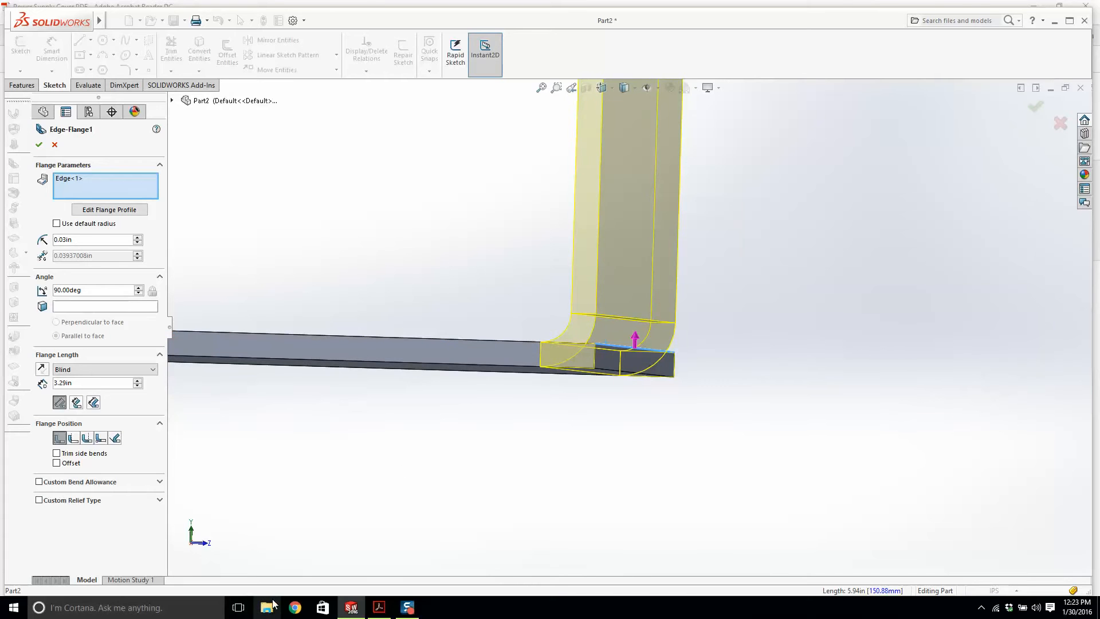
Step: Switch to Chrome and search Google for "sheet metal bend radius"
click(295, 607)
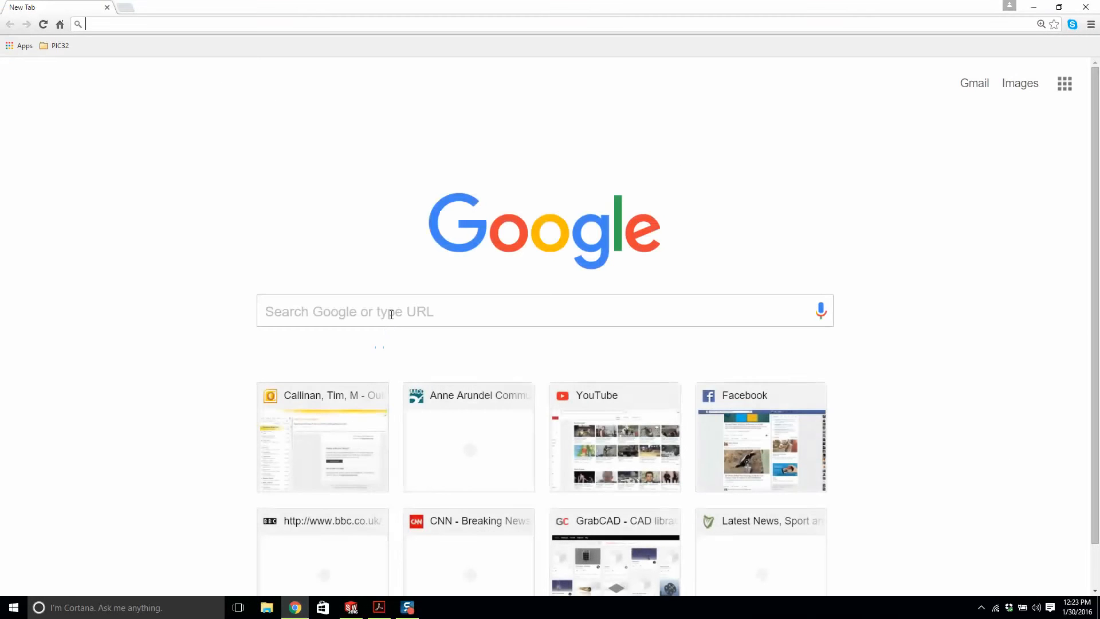
click(363, 309)
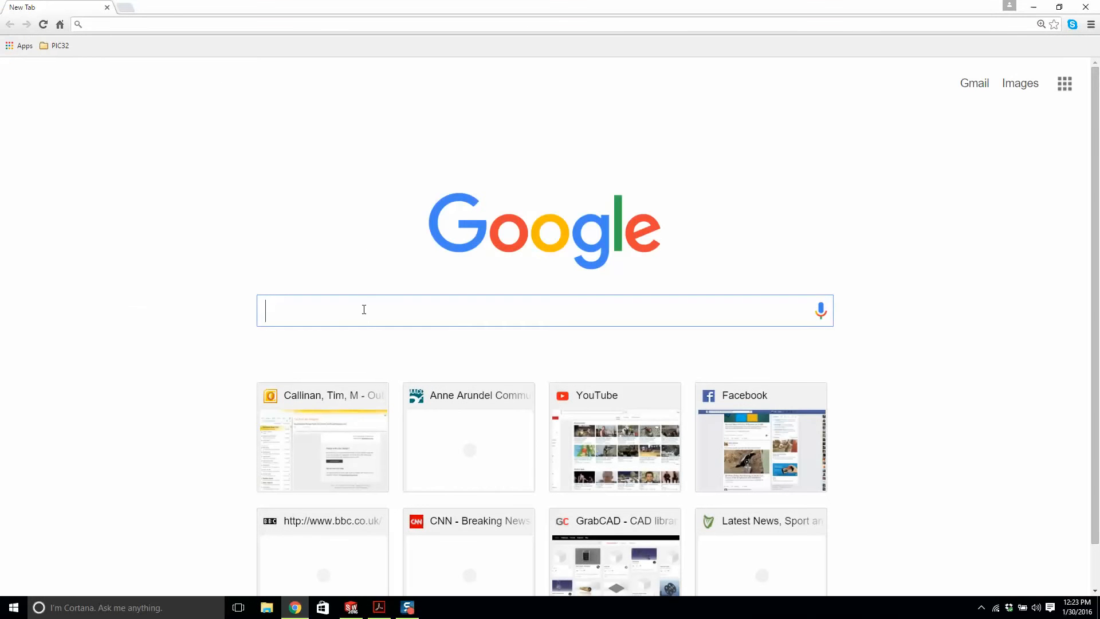
text(sheet emt)
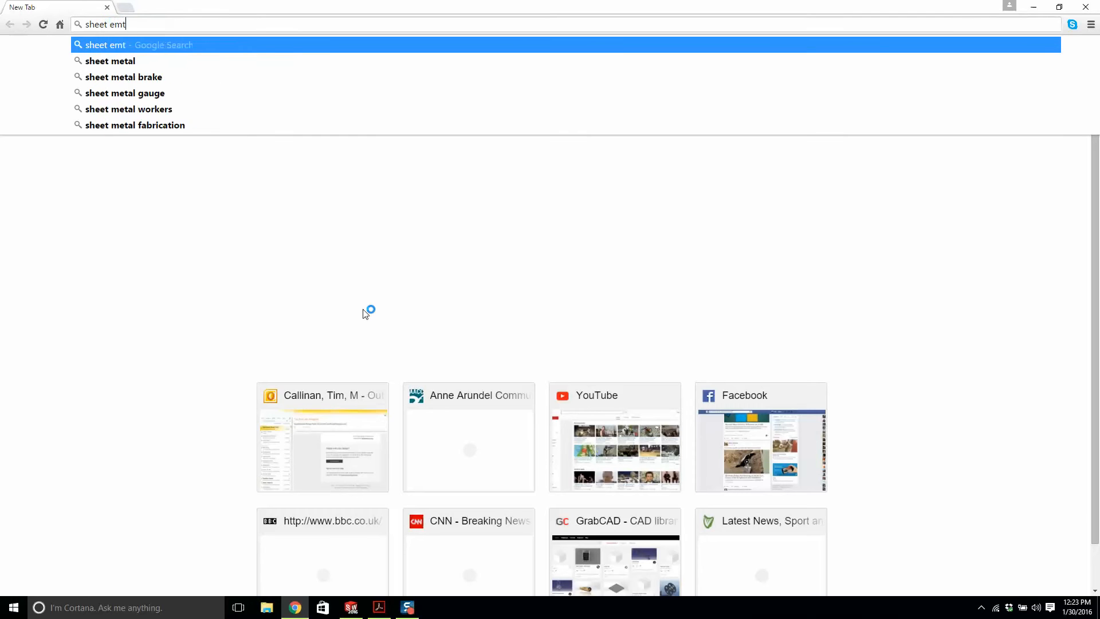
key(BackSpace)
key(BackSpace)
key(BackSpace)
text(metal ben)
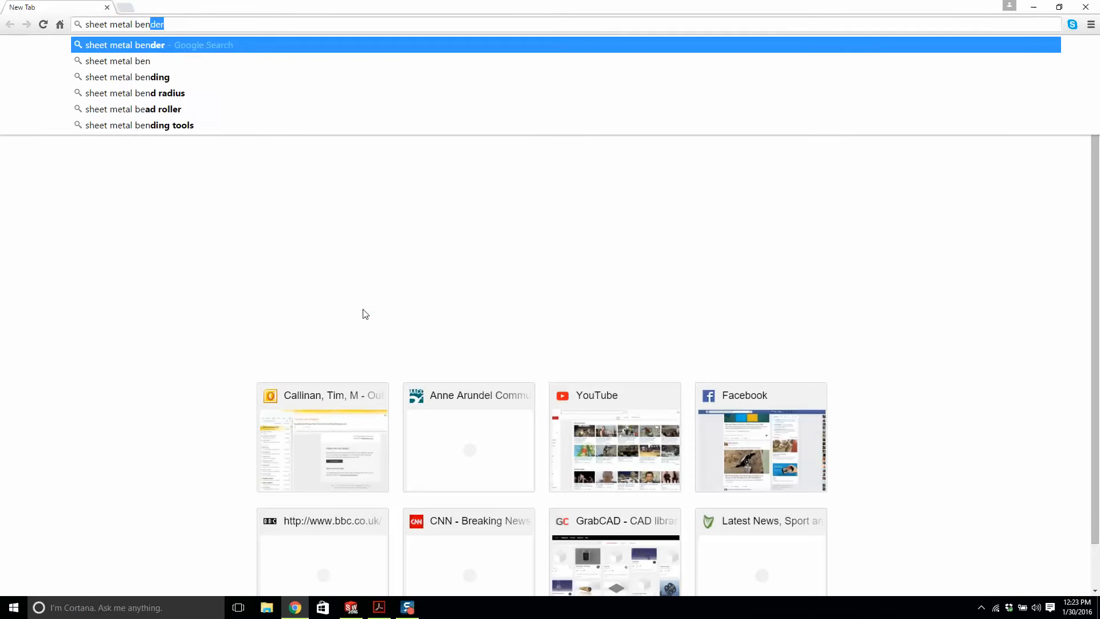
text(d)
key(Down)
key(Return)
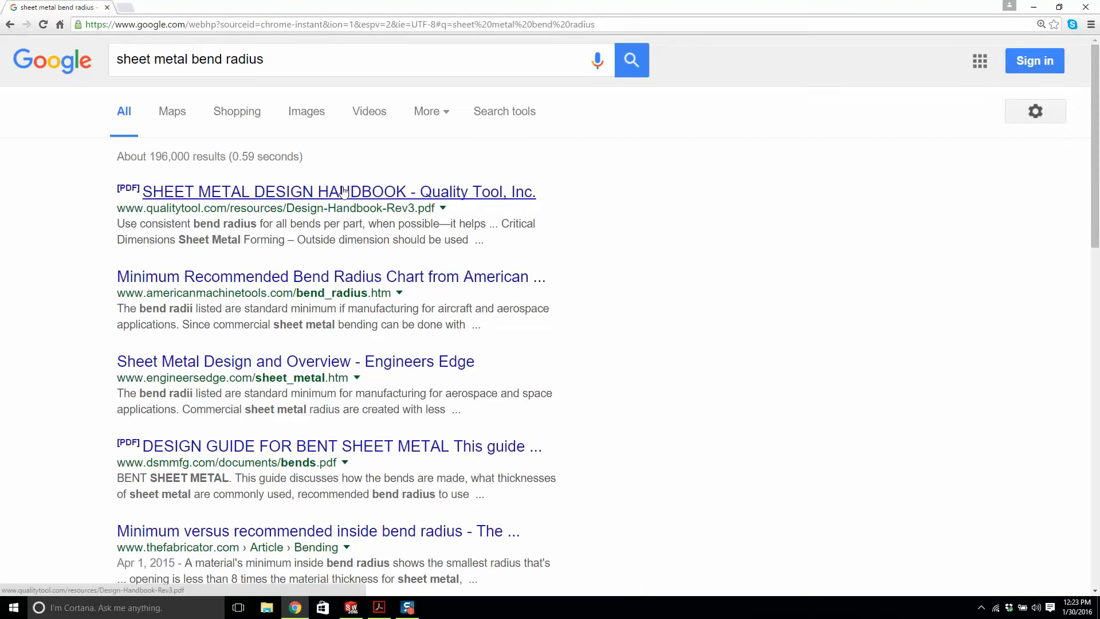
Step: Open Quality Tool's Sheet Metal Design Handbook PDF from the results and skim its first pages
click(345, 191)
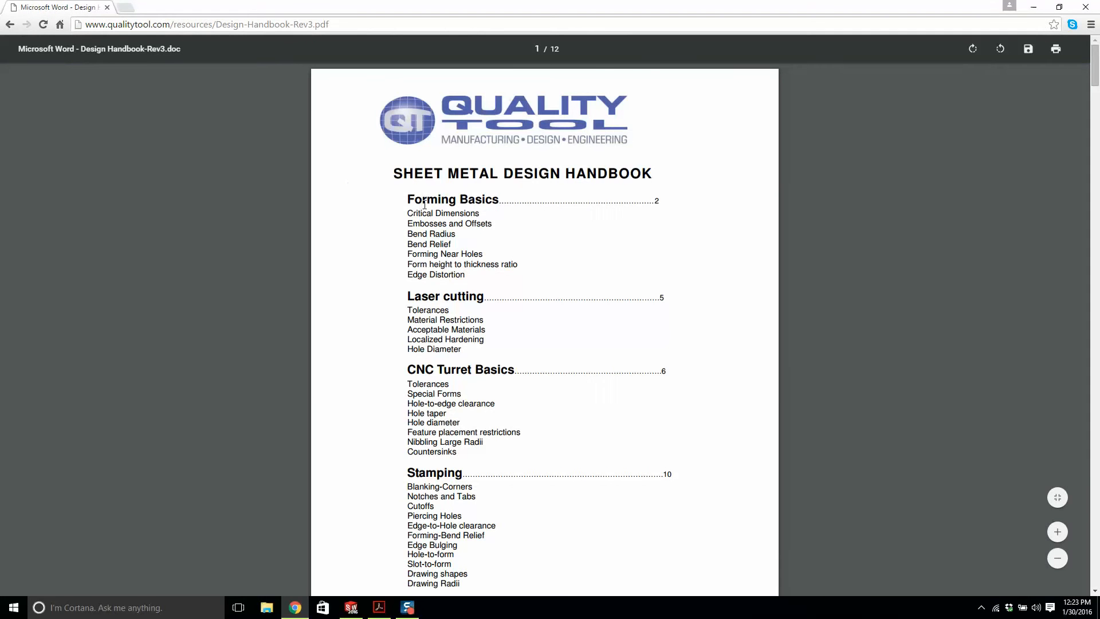
scroll(429, 206, down, 15)
scroll(441, 206, up, 8)
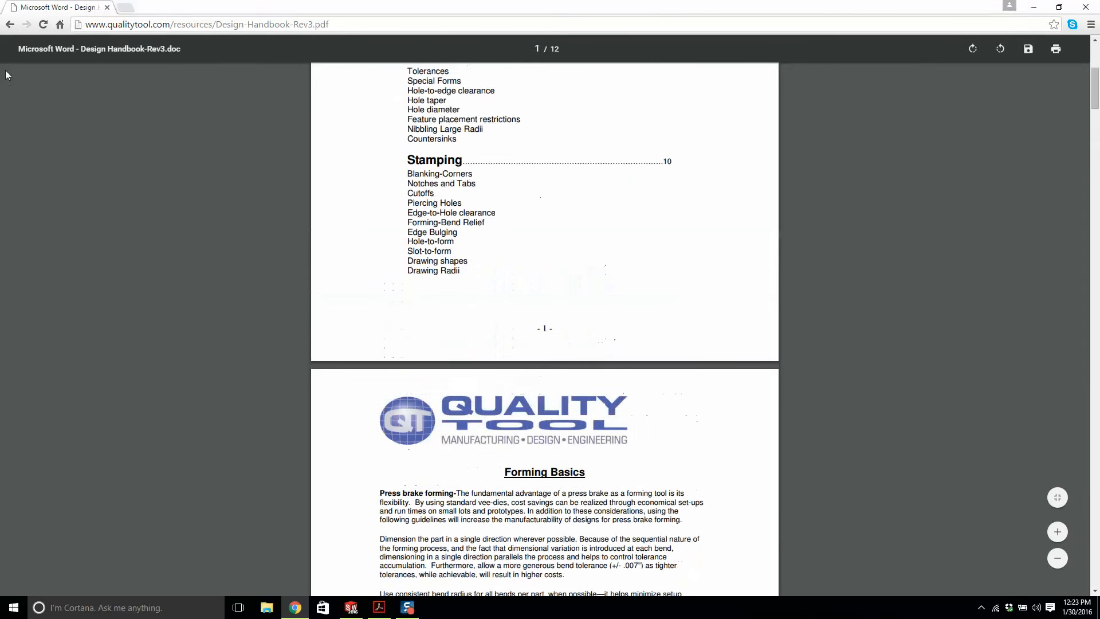
Step: Refine the search to "sheet metal bend radius 0.025", view the stainless steel gauge table image, and close the browser to return to SOLIDWORKS
click(10, 24)
click(312, 62)
text(0.025)
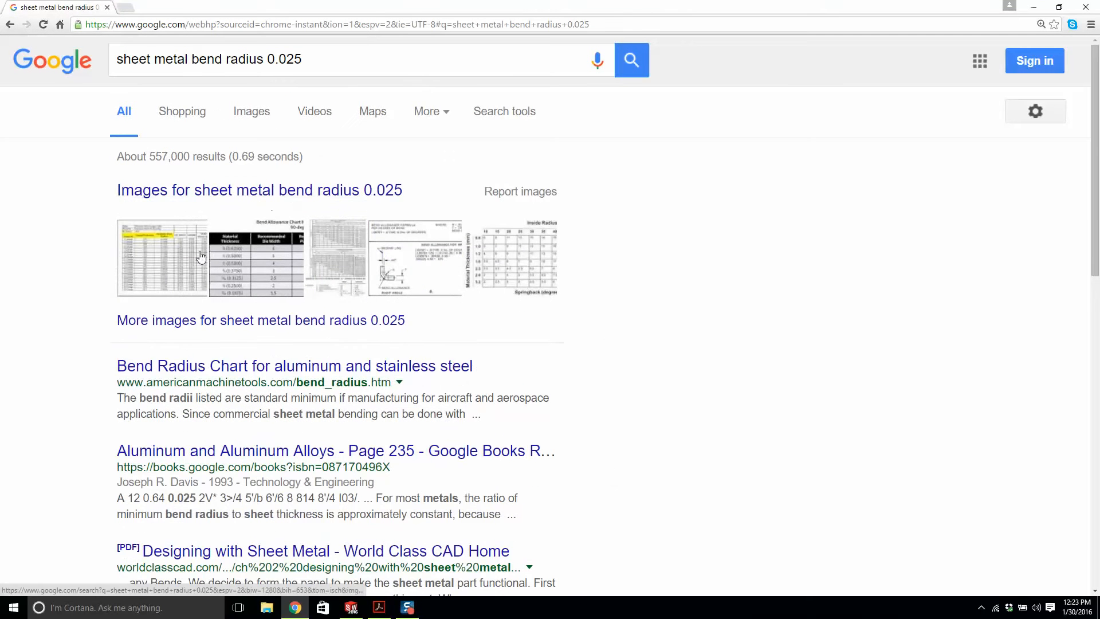
click(201, 257)
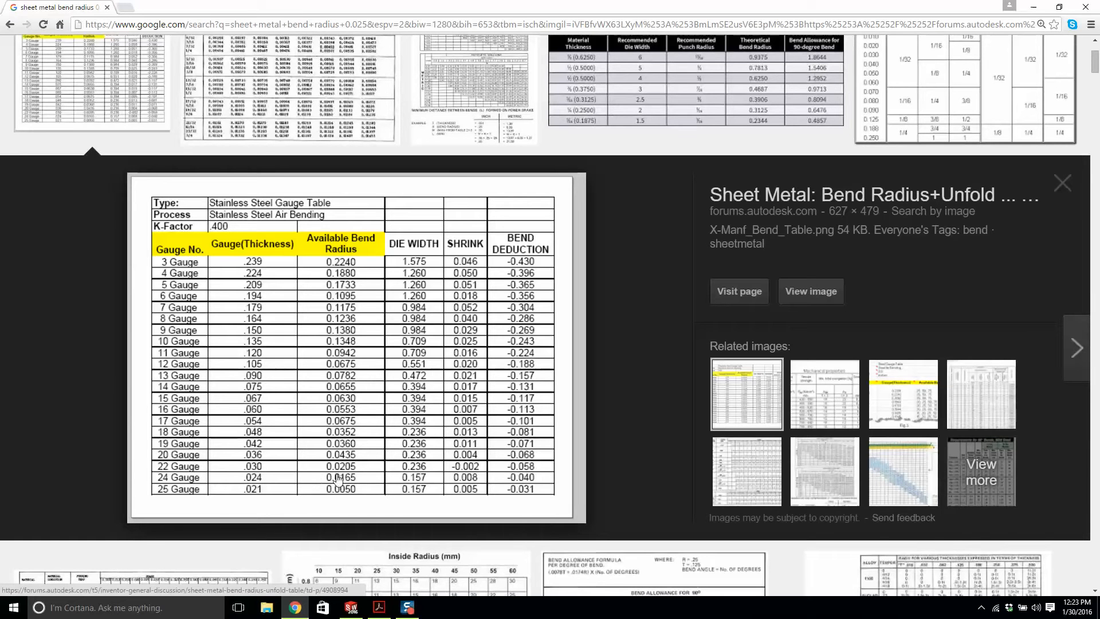
click(1085, 7)
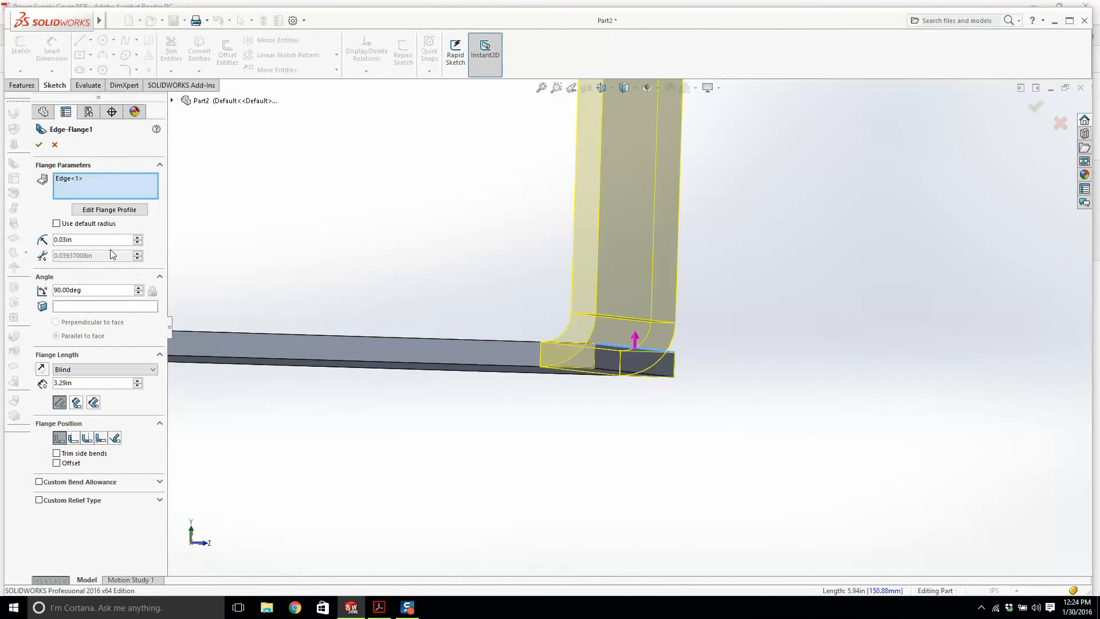
Step: Examine the edge flange preview's bend at the base plate's corner from several angles
middle_drag(469, 341, 471, 339)
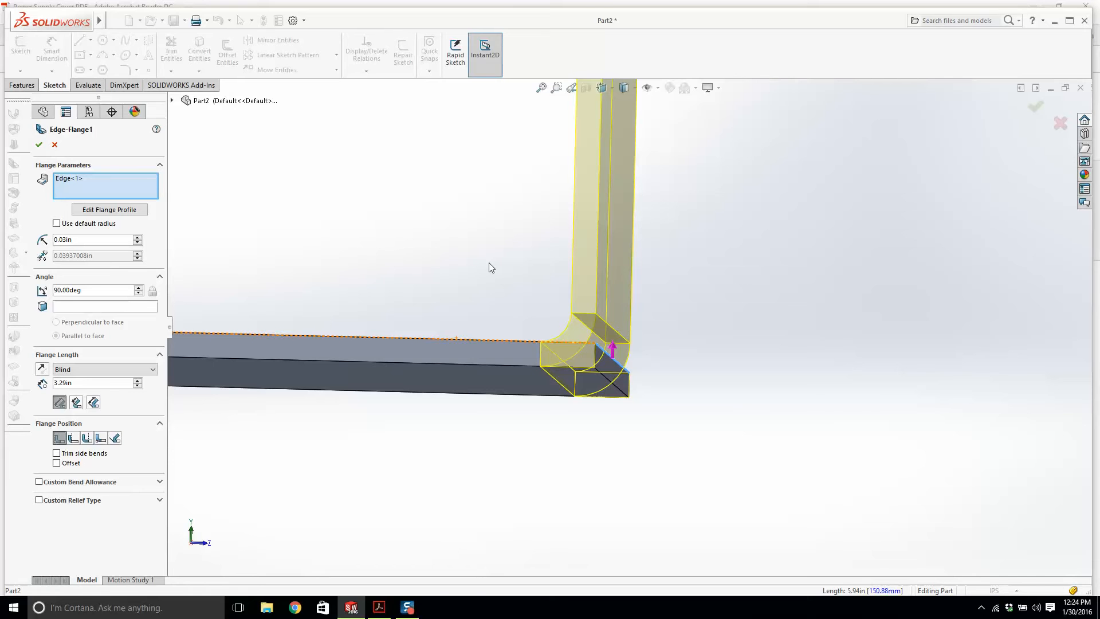
scroll(550, 350, down, 1)
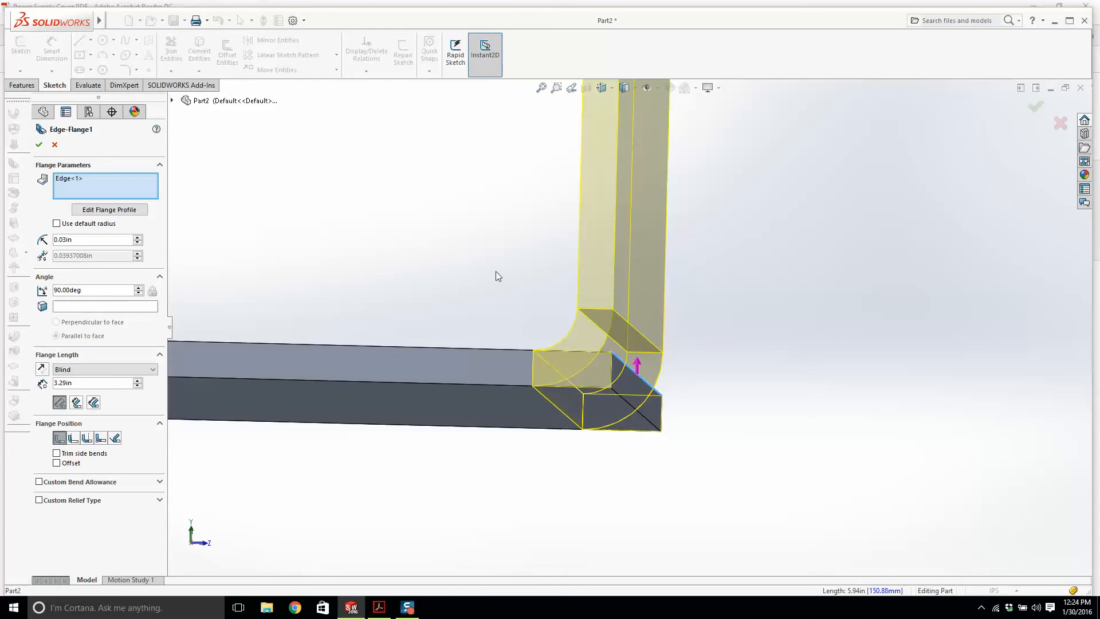
scroll(496, 275, up, 2)
middle_drag(355, 377, 486, 360)
scroll(592, 314, down, 3)
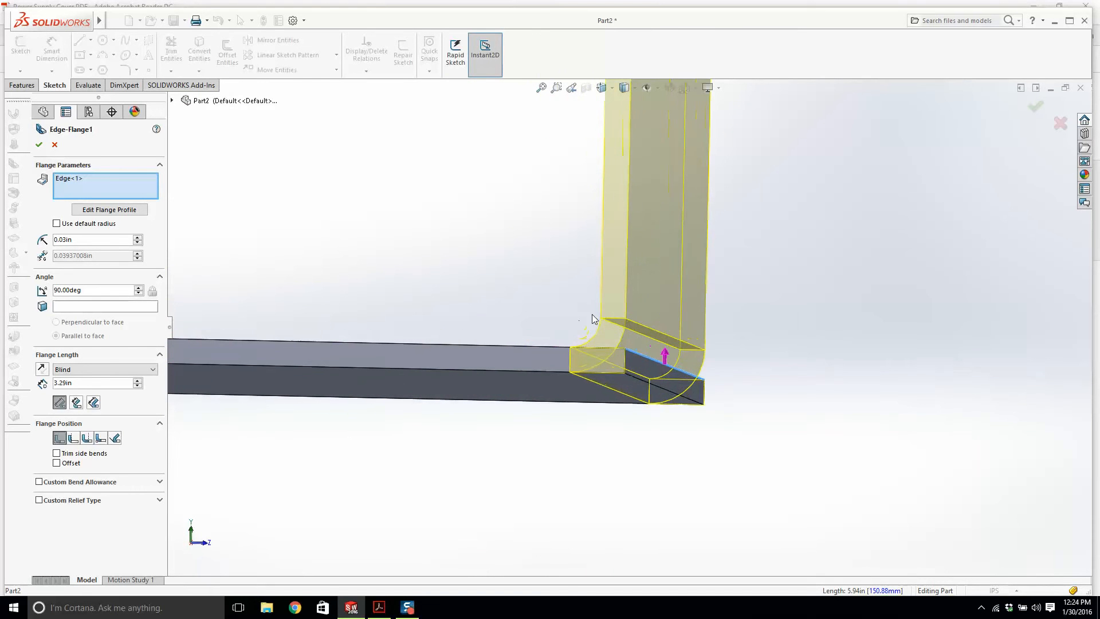
middle_drag(546, 303, 546, 304)
scroll(470, 300, up, 1)
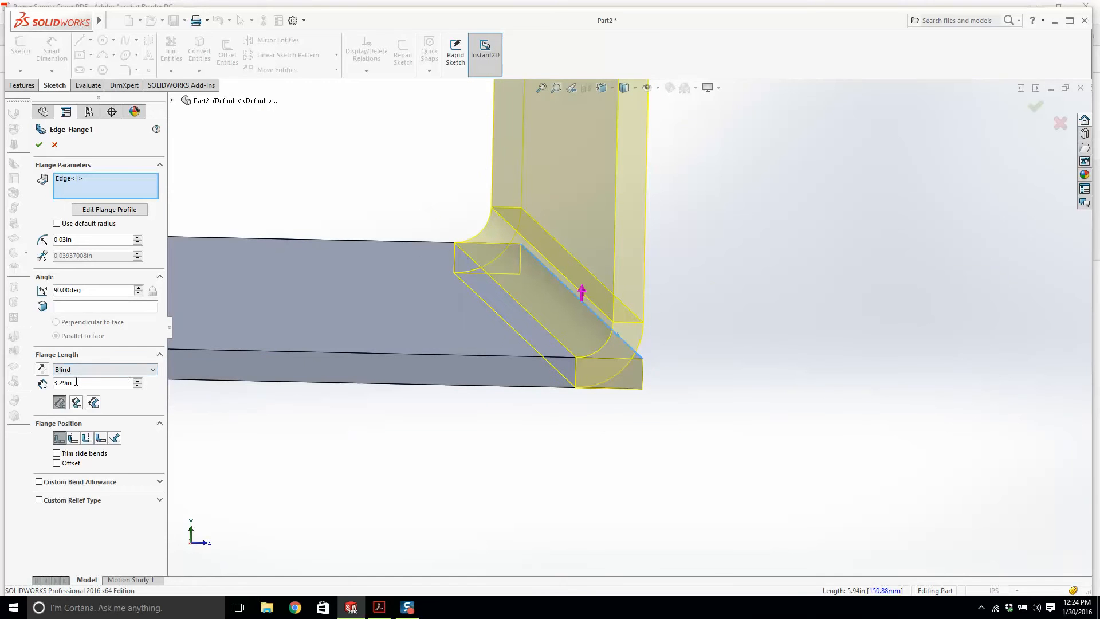
scroll(627, 166, up, 3)
middle_drag(623, 328, 617, 298)
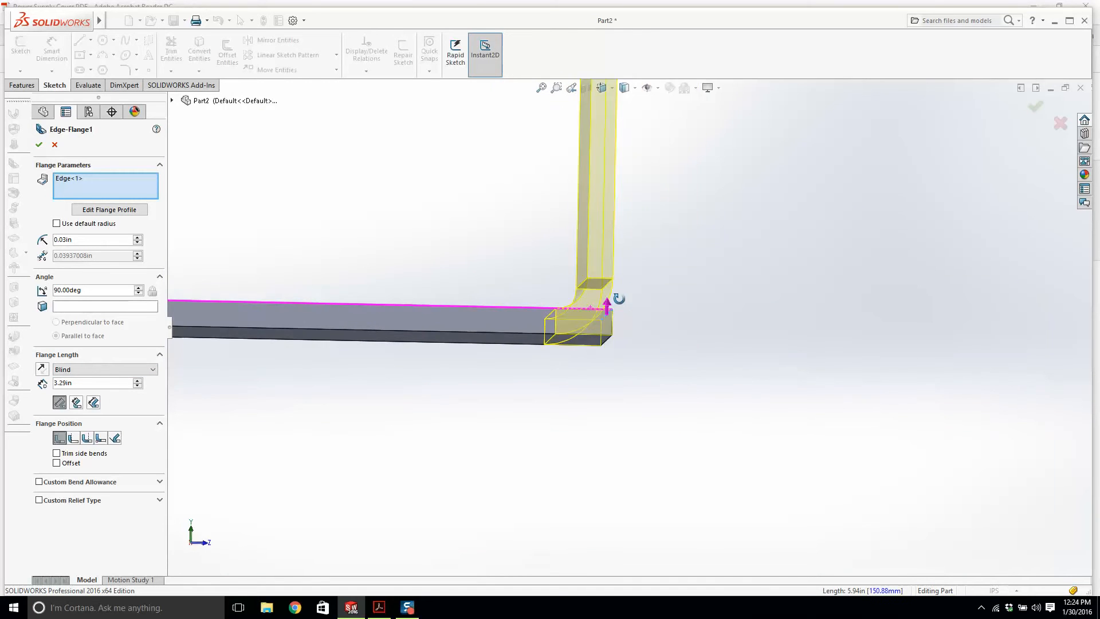
Step: Try the Material Outside flange position on the edge flange, and return it to Material Inside
click(75, 439)
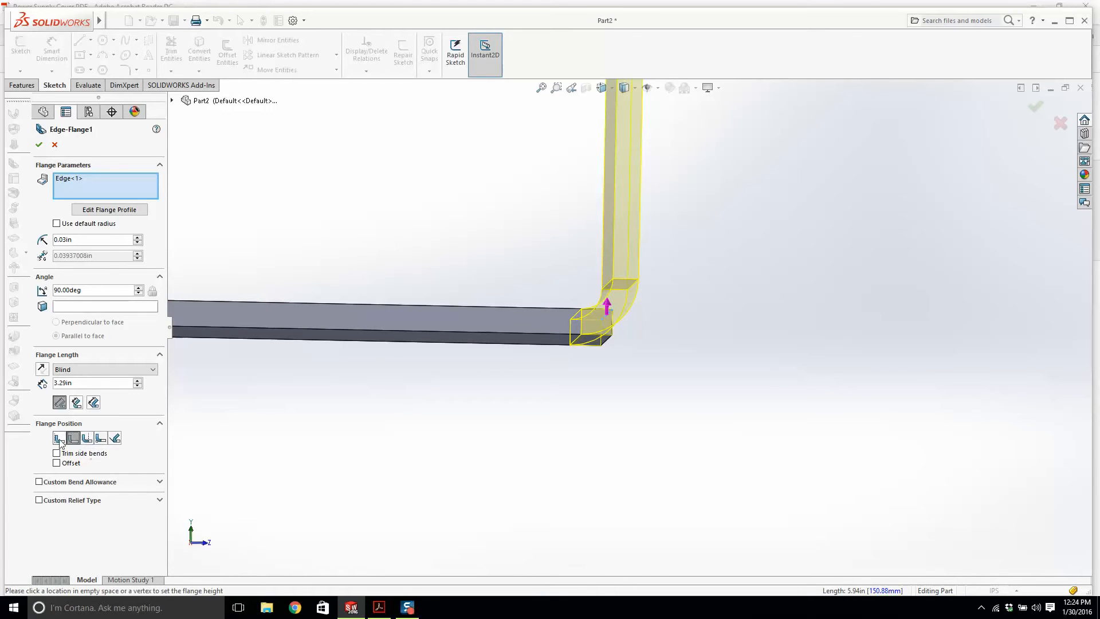
click(59, 439)
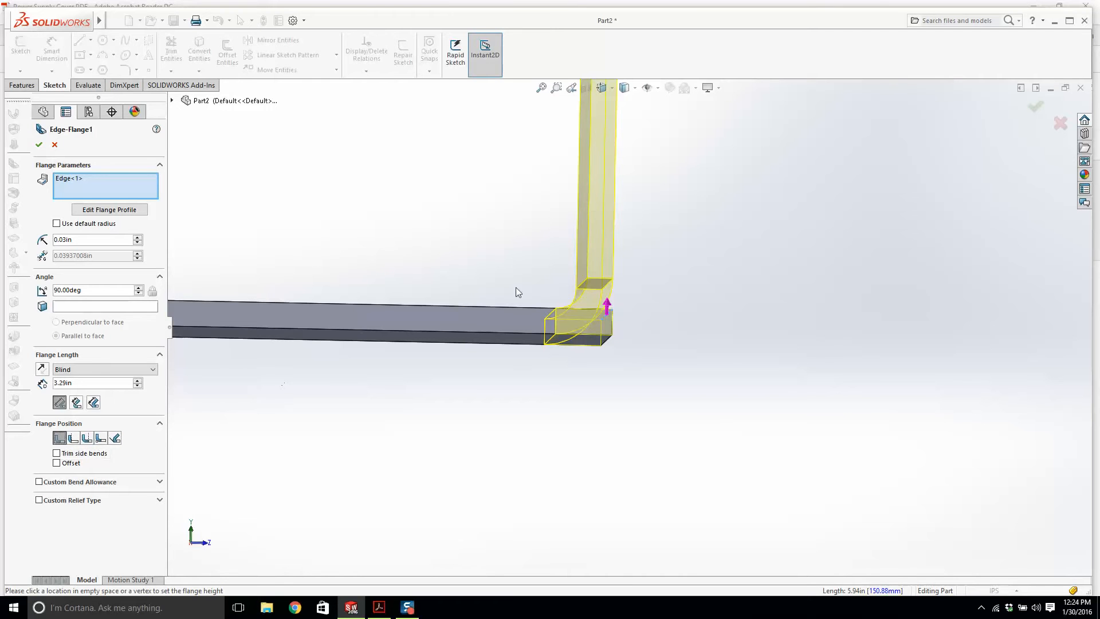
scroll(562, 322, down, 5)
scroll(560, 322, up, 10)
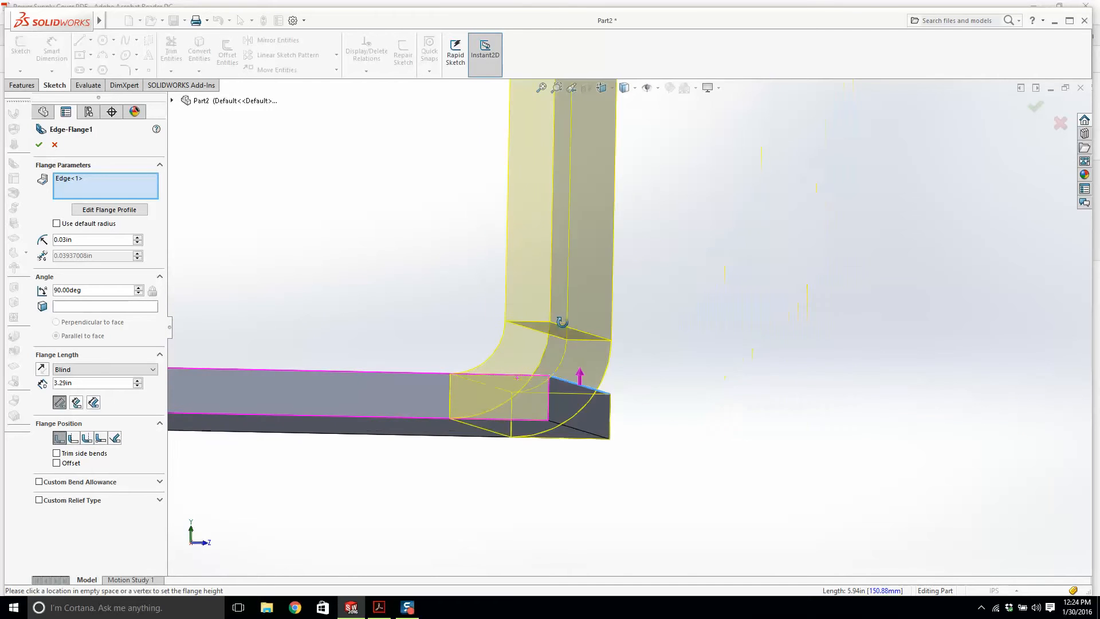
Step: Add the opposite edge of the base plate to the edge flange and complete the feature
middle_drag(439, 261, 380, 324)
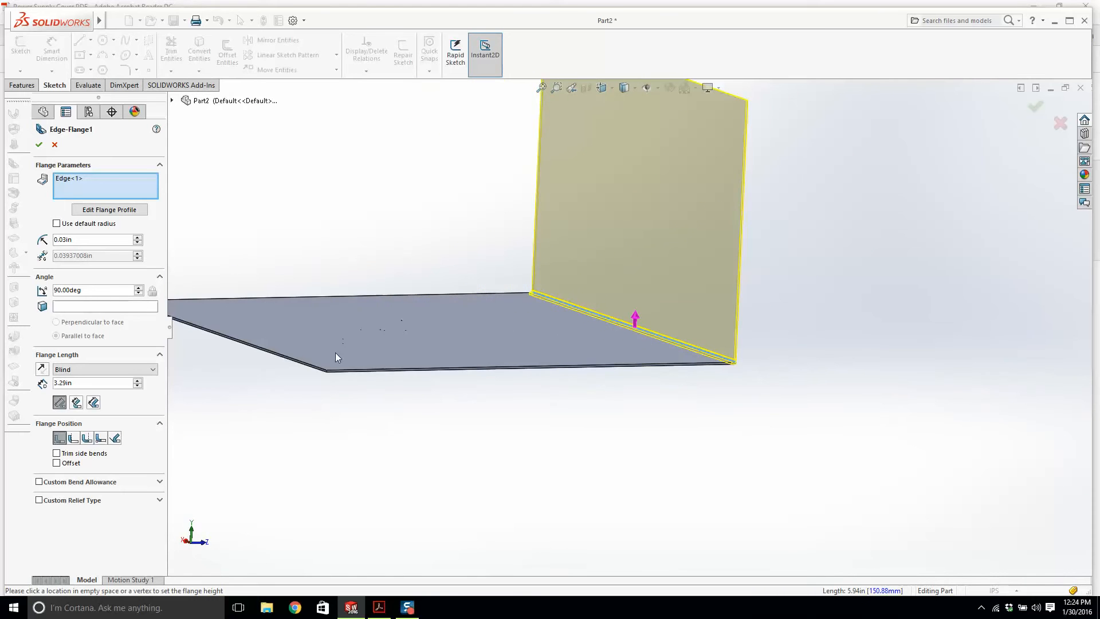
scroll(335, 356, down, 2)
click(370, 371)
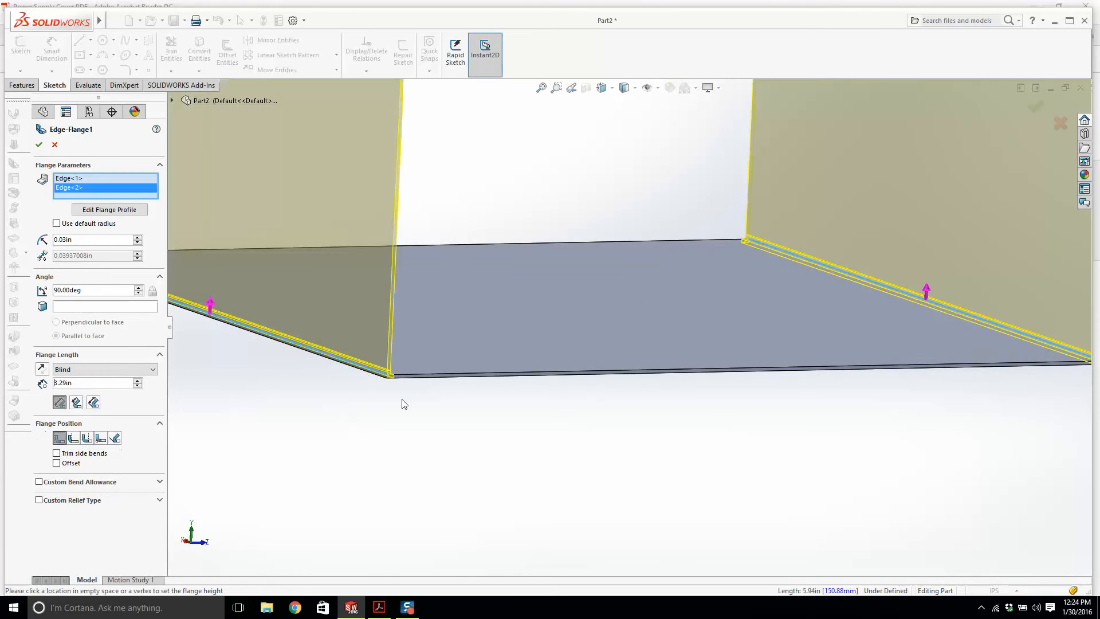
scroll(404, 338, up, 6)
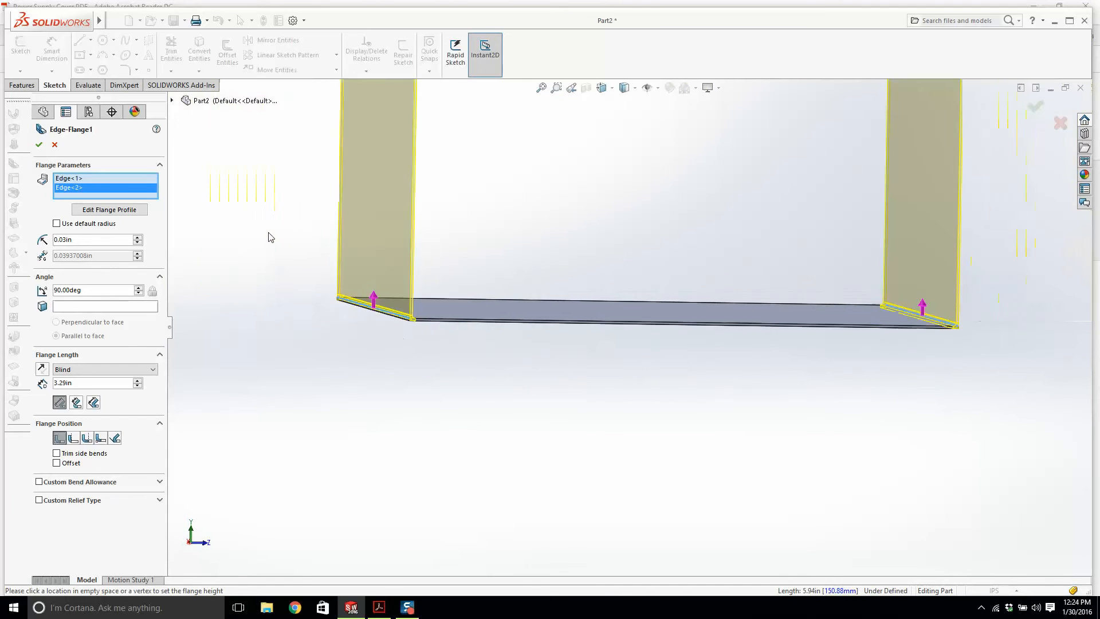
scroll(624, 252, up, 4)
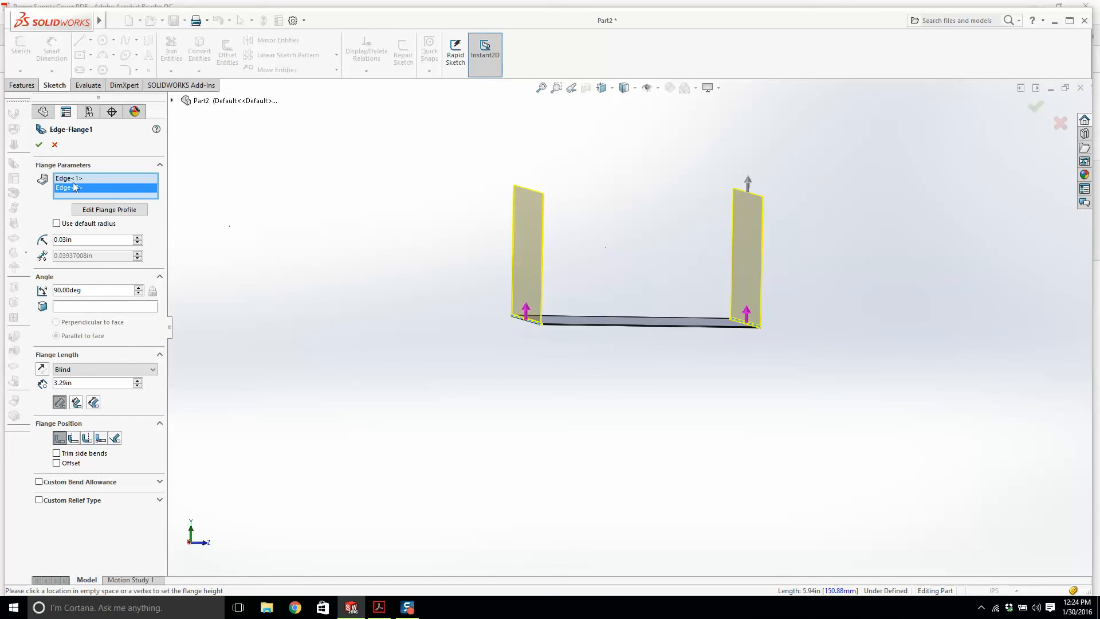
click(39, 144)
scroll(630, 207, up, 3)
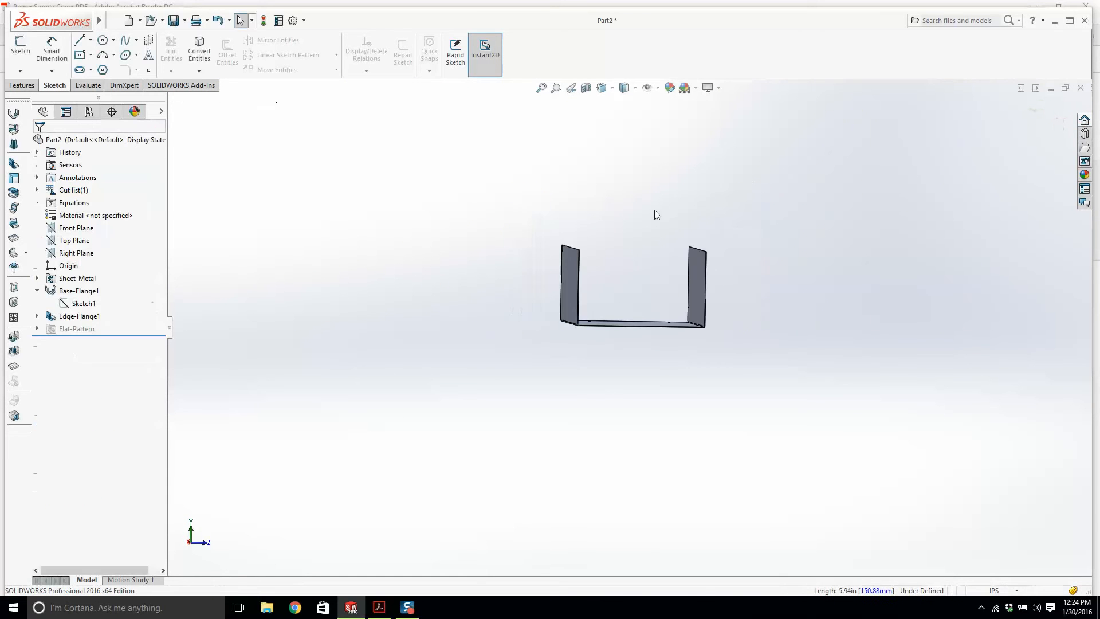
Step: Measure the distance between the facing inner faces of the two side flanges, and close the measurement
middle_drag(654, 210, 635, 291)
scroll(634, 291, down, 3)
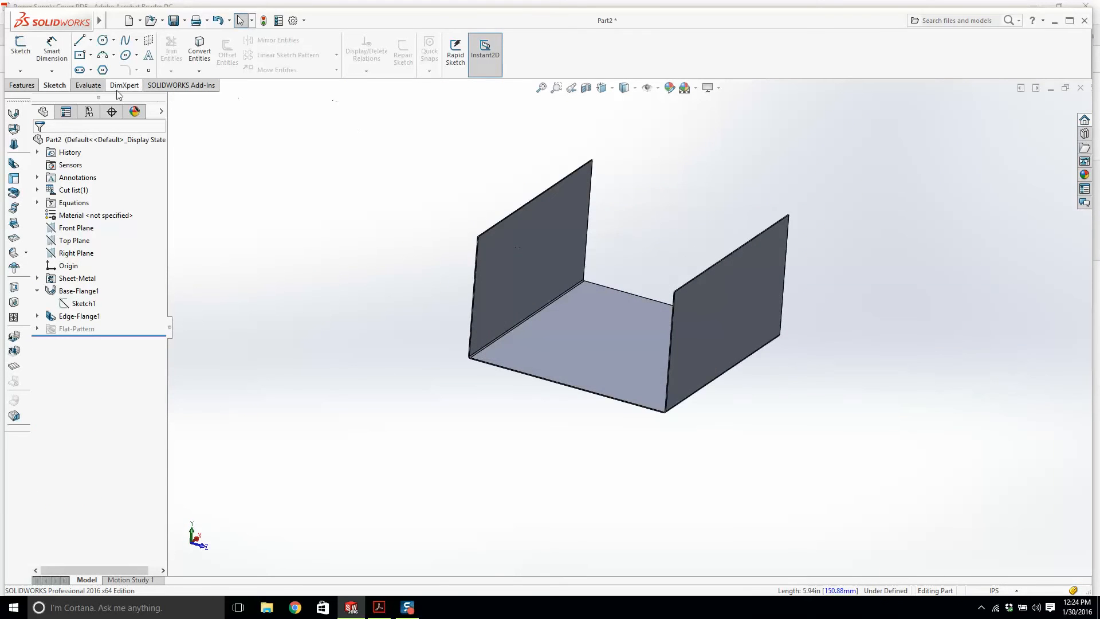
click(96, 86)
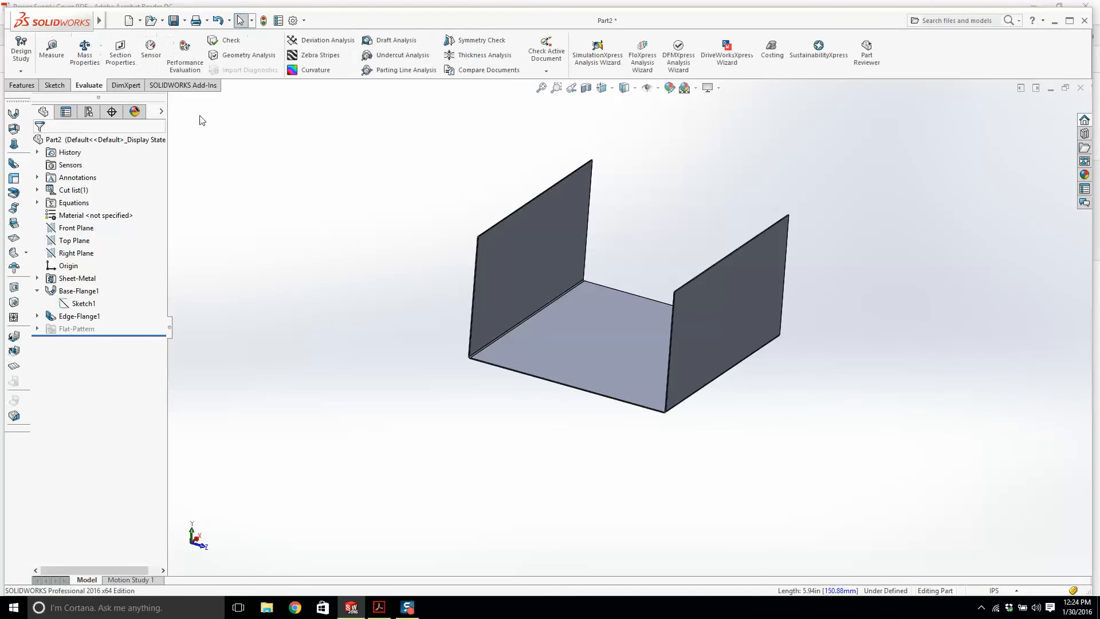
click(45, 53)
click(700, 332)
middle_drag(700, 332, 564, 292)
click(567, 257)
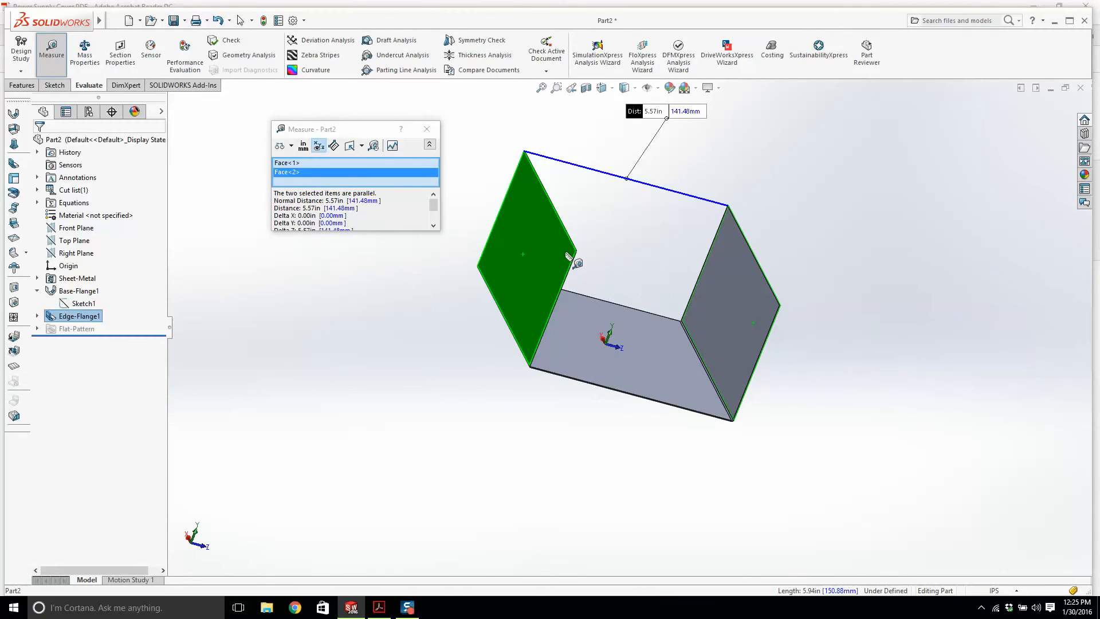
key(Escape)
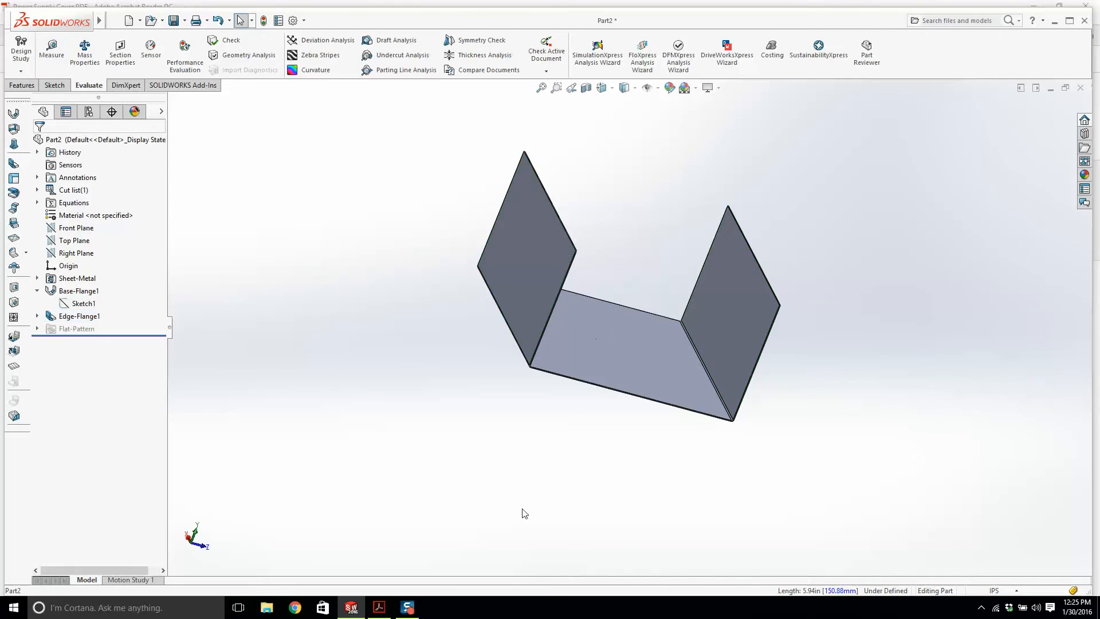
Step: Glance at the PDF drawing in Acrobat Reader, return to SOLIDWORKS, and view the part with its two side flanges
click(379, 608)
click(379, 608)
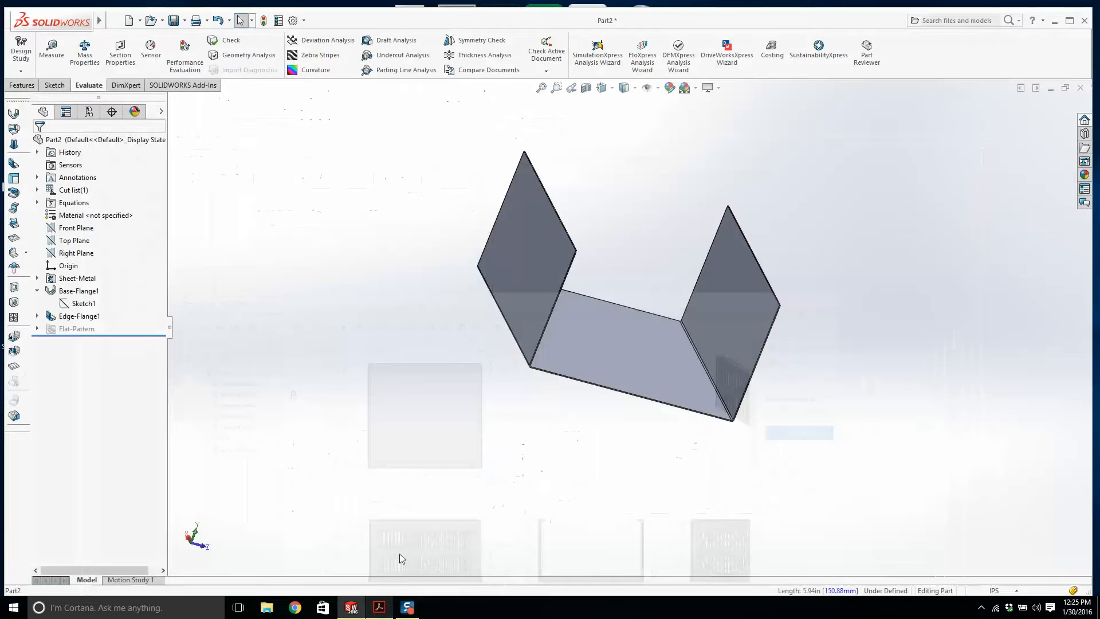
middle_drag(602, 295, 532, 288)
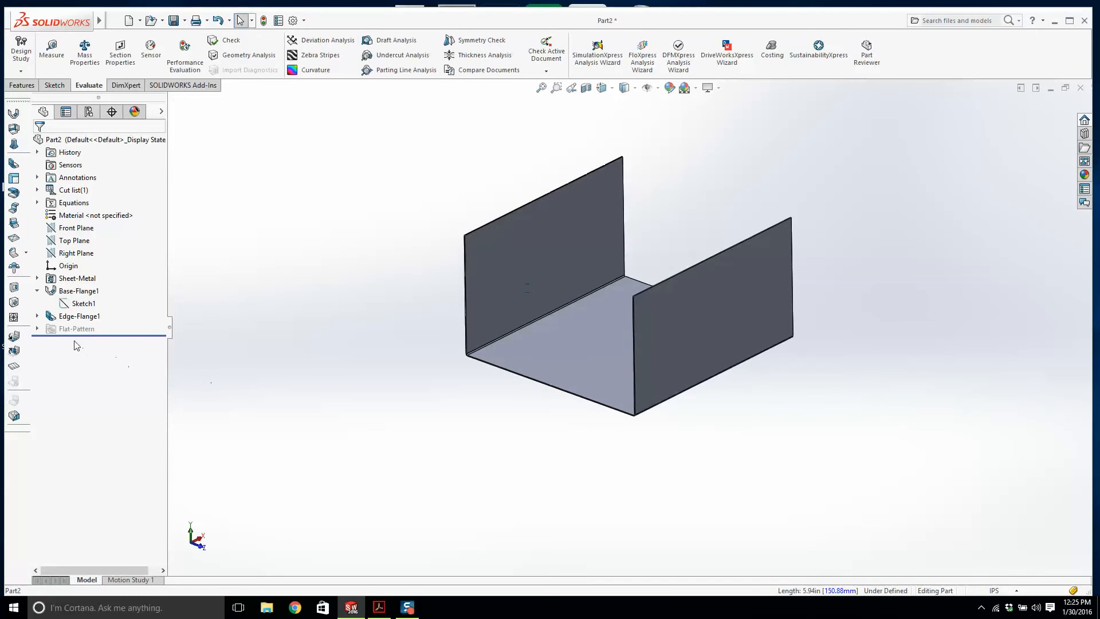
scroll(523, 326, up, 2)
scroll(691, 264, down, 2)
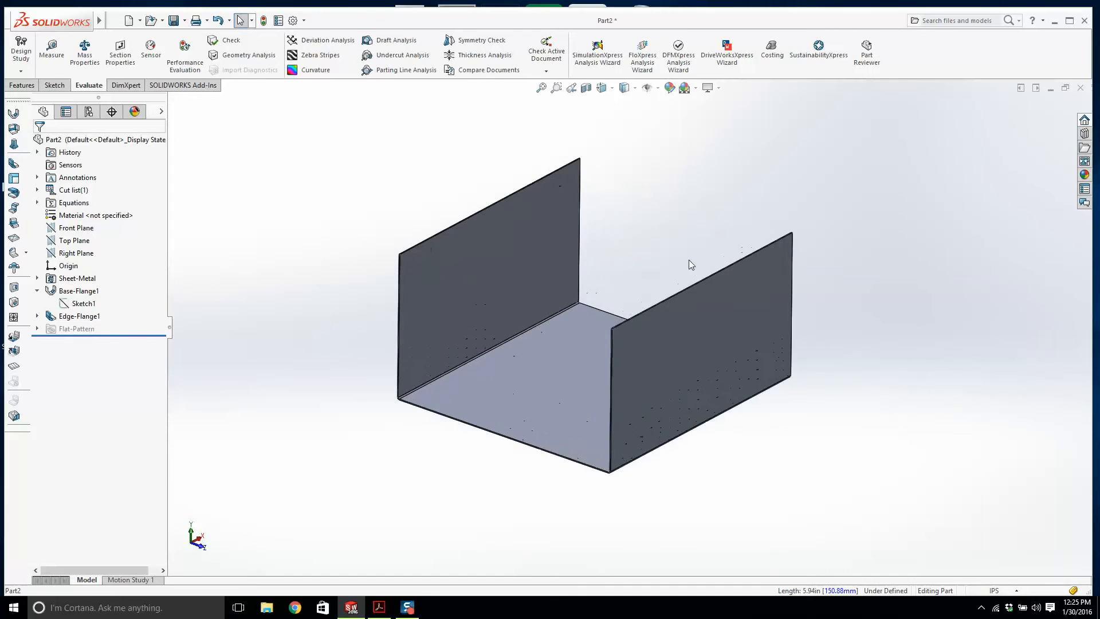
Step: Unsuppress the Flat-Pattern1 feature to flatten the part, and inspect its two bend lines
right_click(53, 330)
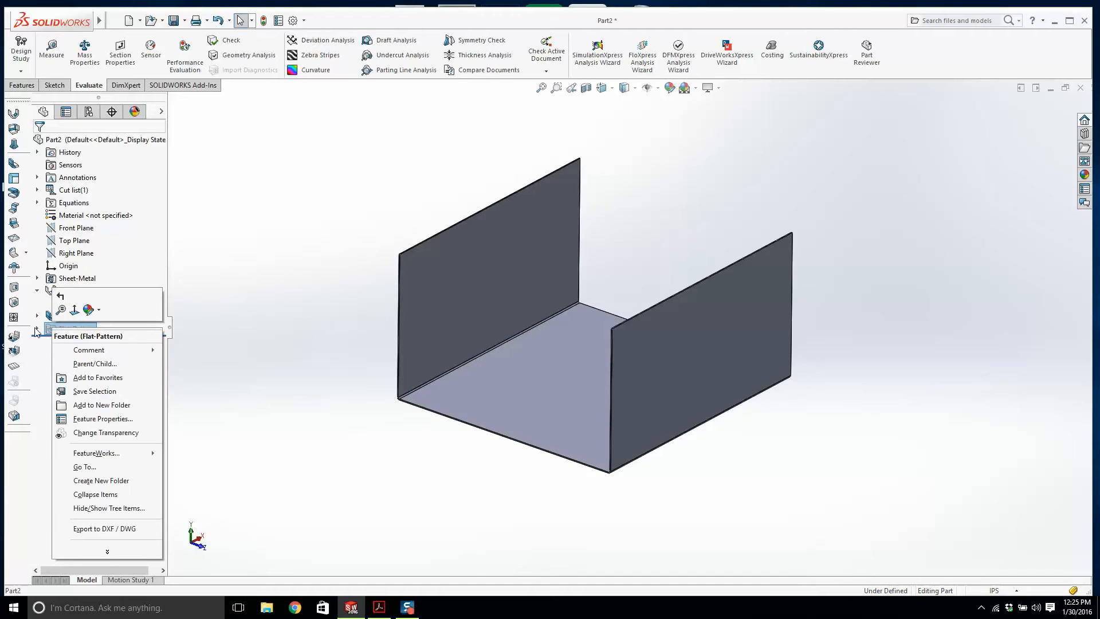
click(36, 330)
right_click(68, 341)
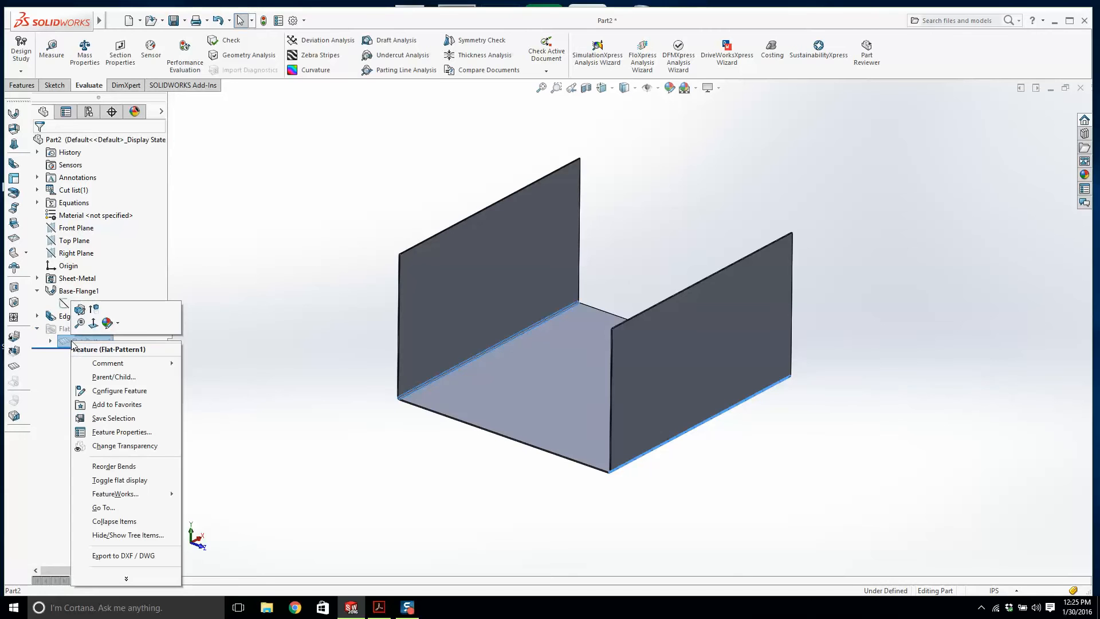
click(93, 309)
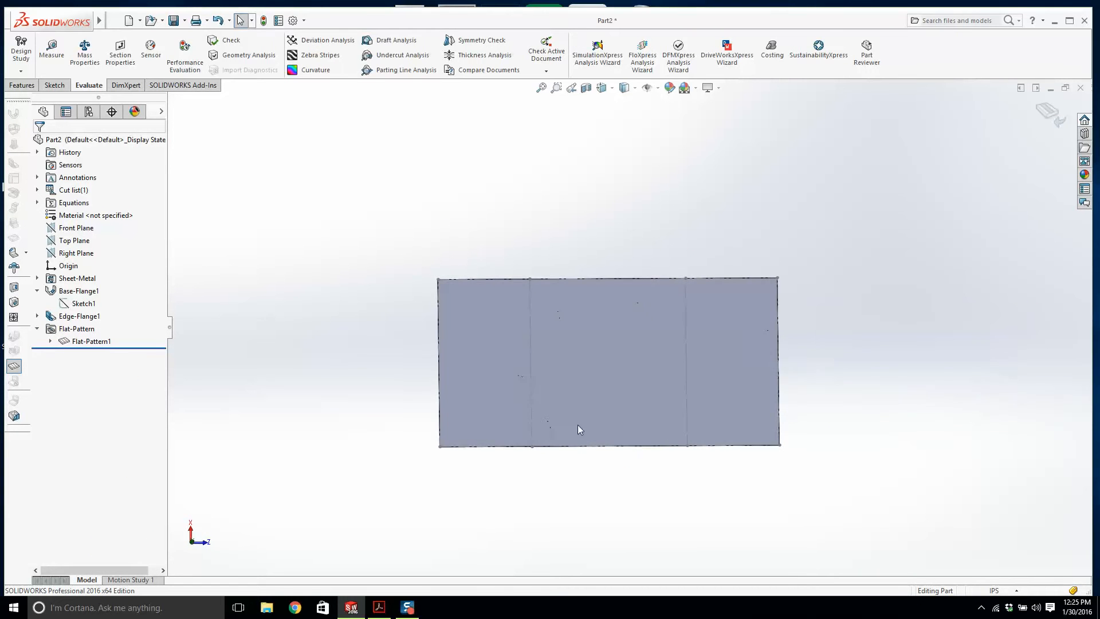
scroll(545, 362, down, 2)
click(538, 350)
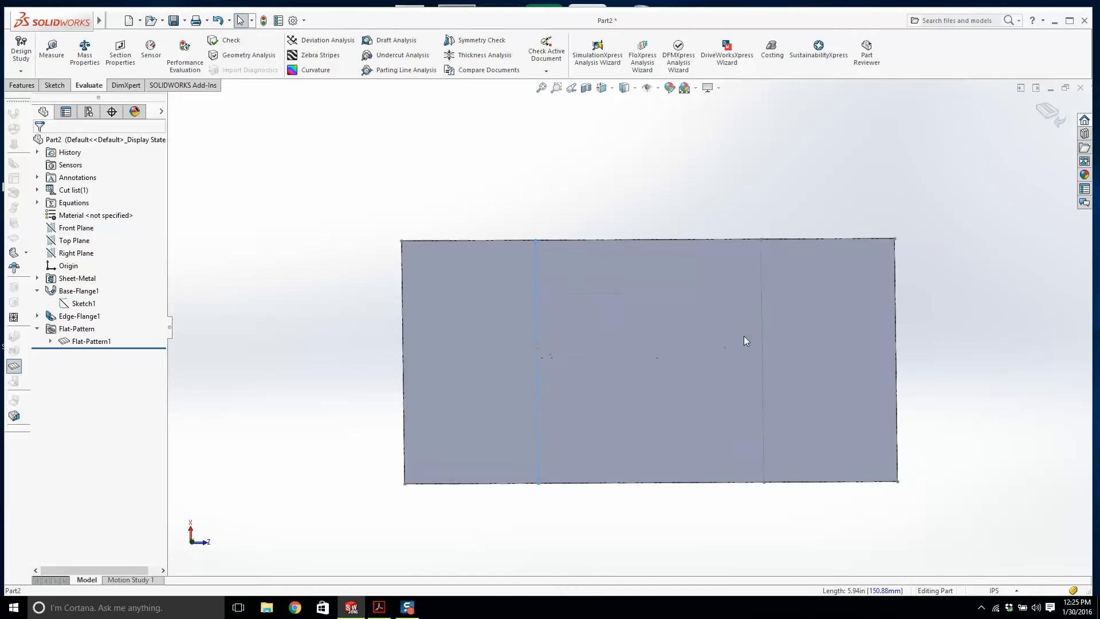
ctrl+click(763, 328)
click(584, 203)
middle_drag(643, 258, 618, 414)
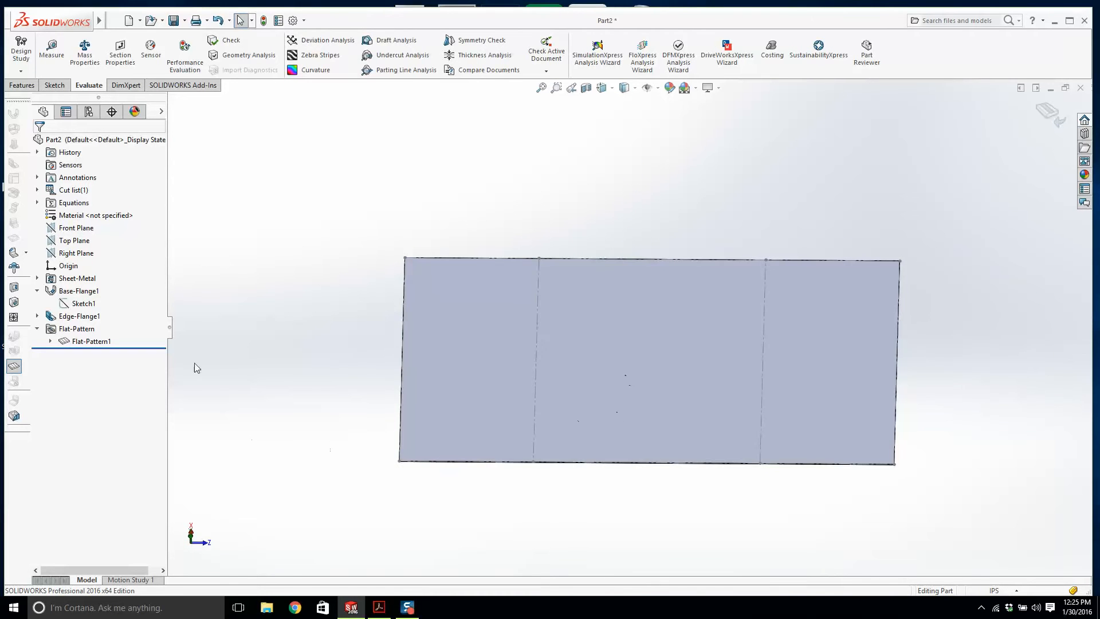
middle_drag(516, 356, 509, 441)
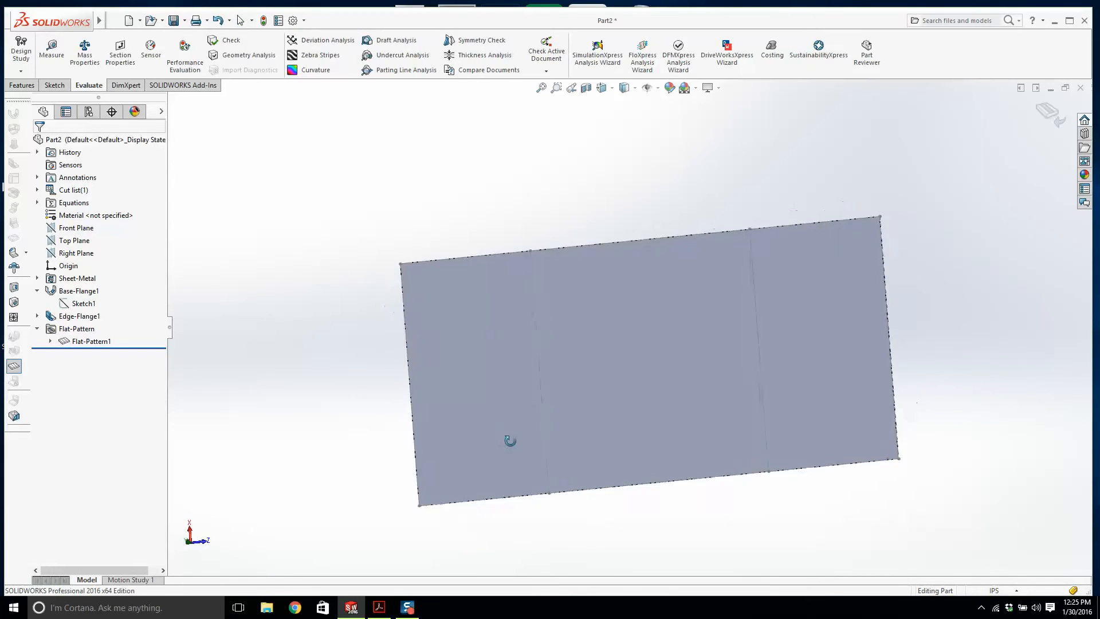
Step: Roll the model back to before the flat pattern to view the folded part, and roll it forward again
drag(153, 344, 151, 325)
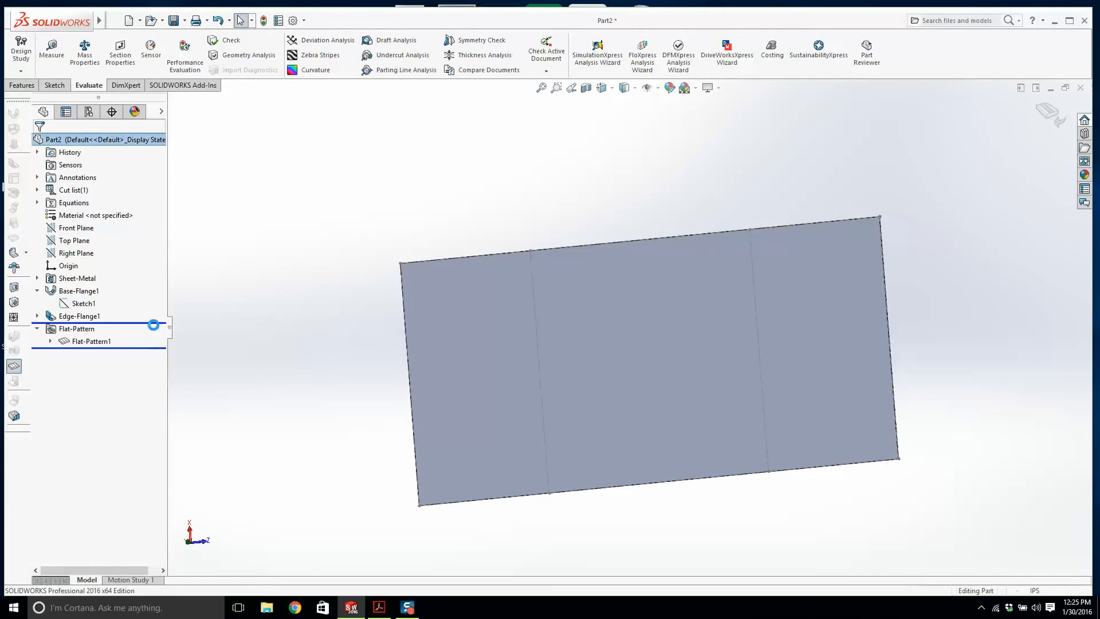
middle_drag(592, 312, 634, 276)
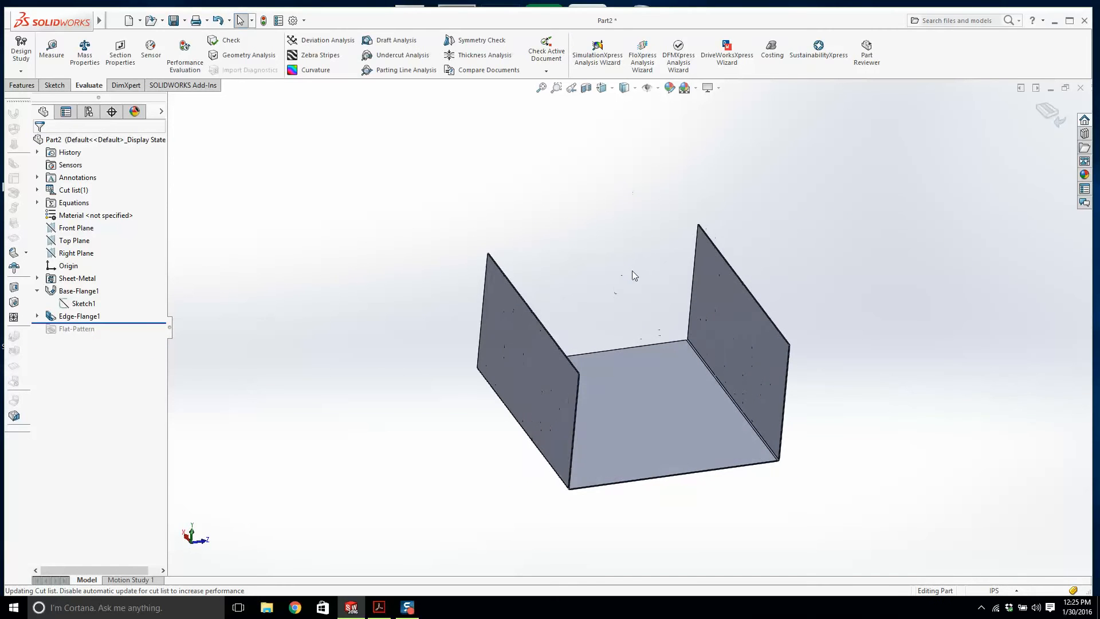
drag(115, 323, 111, 350)
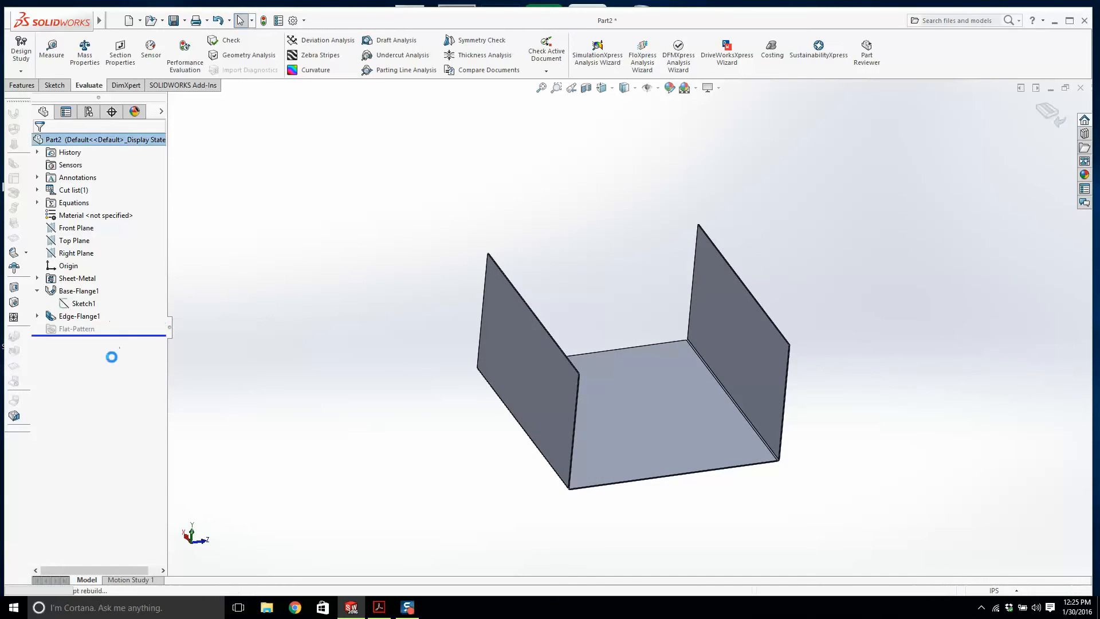
middle_drag(610, 365, 567, 509)
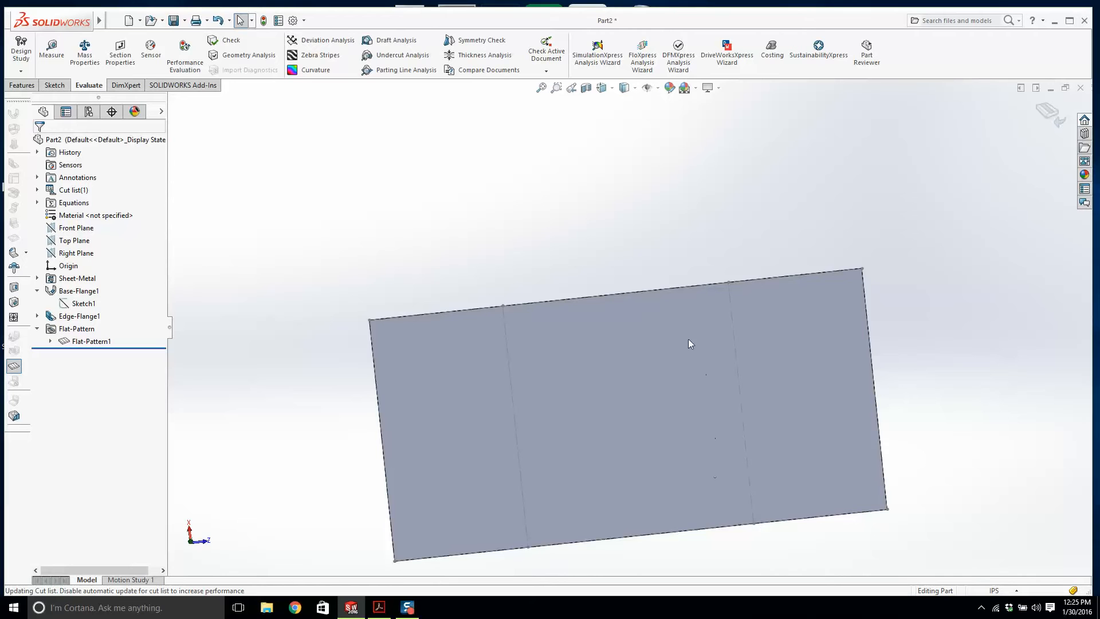
middle_drag(687, 339, 646, 353)
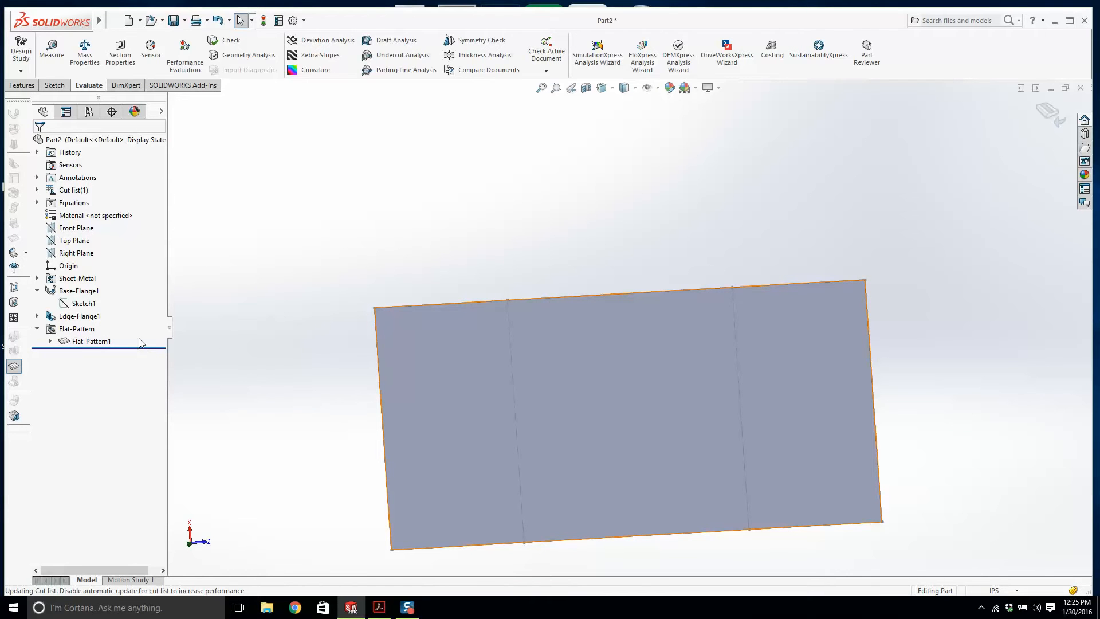
Step: Roll the model back to just after Edge-Flange1, ahead of the Flat-Pattern folder, so work continues on the folded part
drag(146, 346, 147, 325)
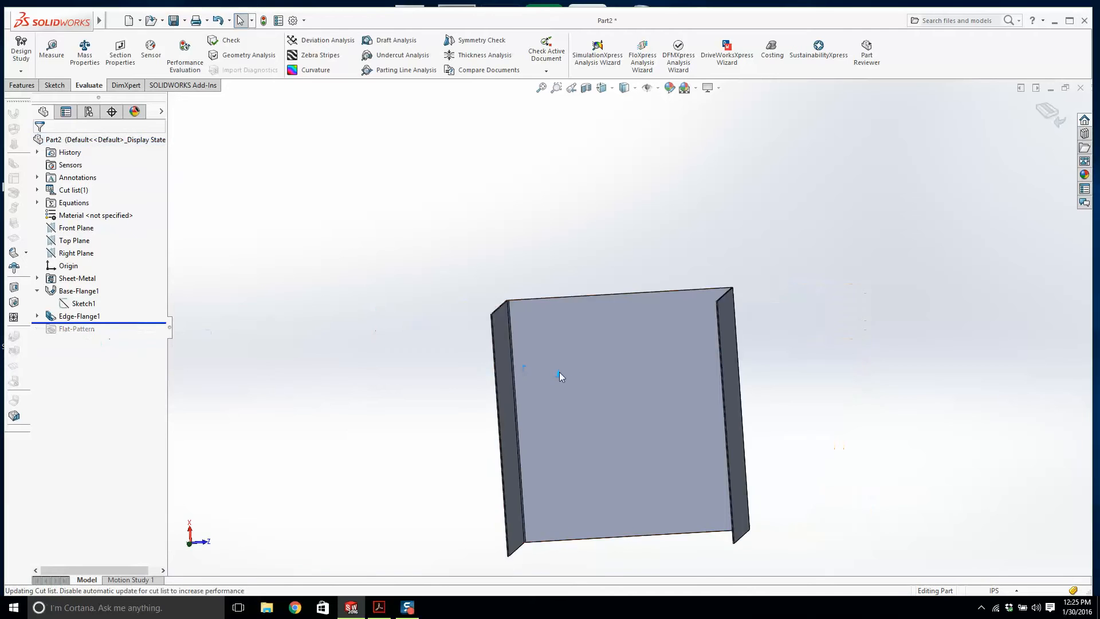
scroll(560, 376, up, 3)
middle_drag(599, 416, 578, 235)
key(Escape)
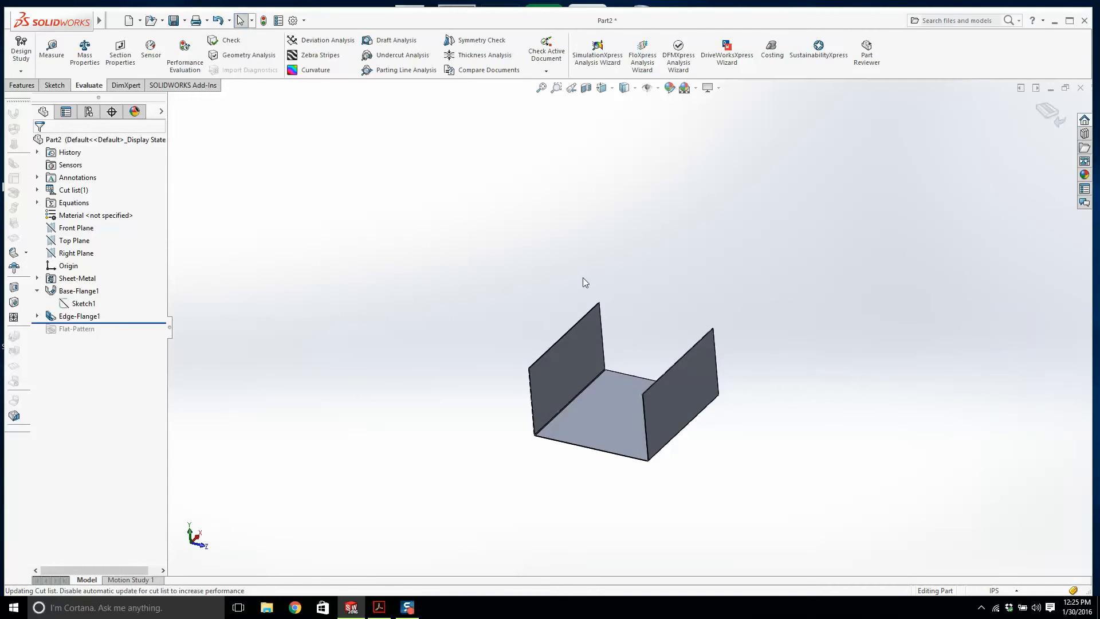
scroll(621, 373, down, 3)
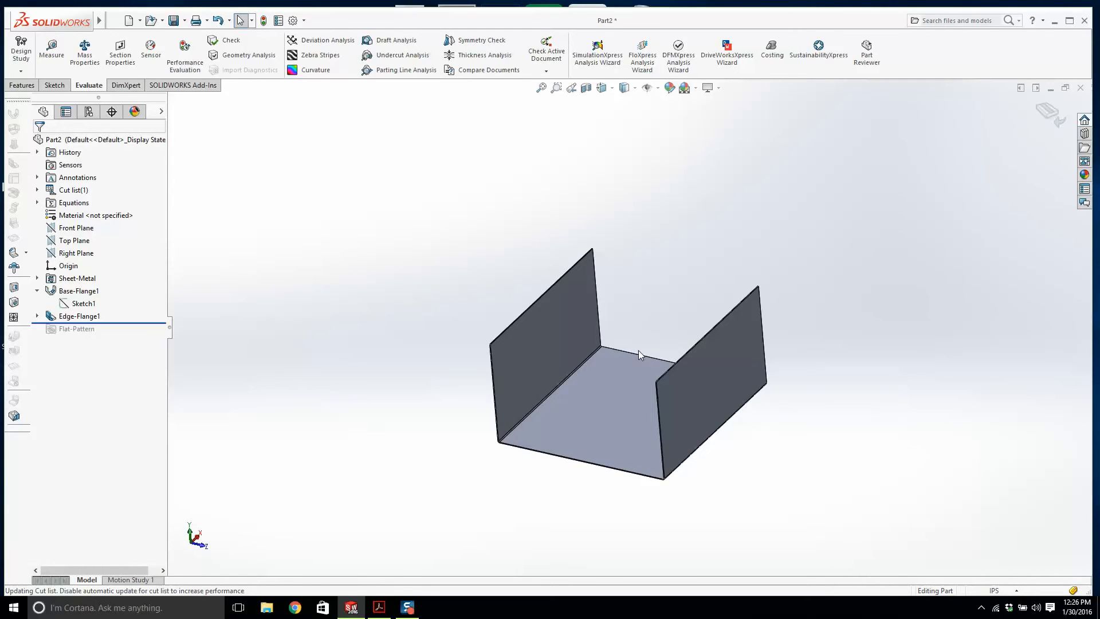
Step: Switch to the Power Supply Cover PDF in Acrobat Reader, highlight the 5.59 dimension above the top view, and return to SOLIDWORKS
click(378, 607)
scroll(404, 97, up, 1)
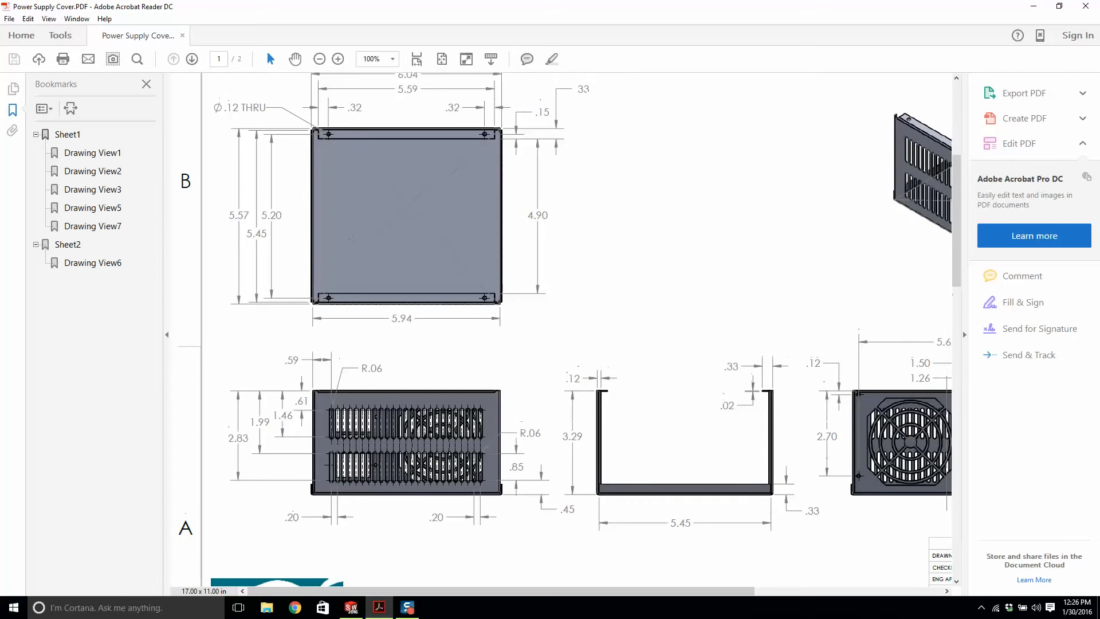
double_click(404, 97)
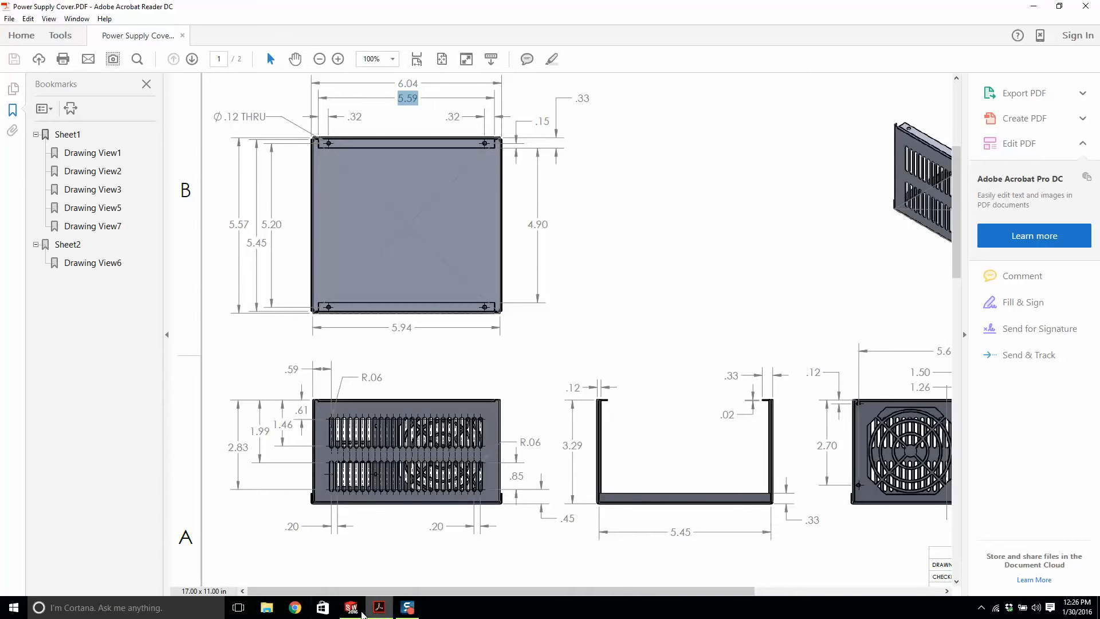
click(356, 615)
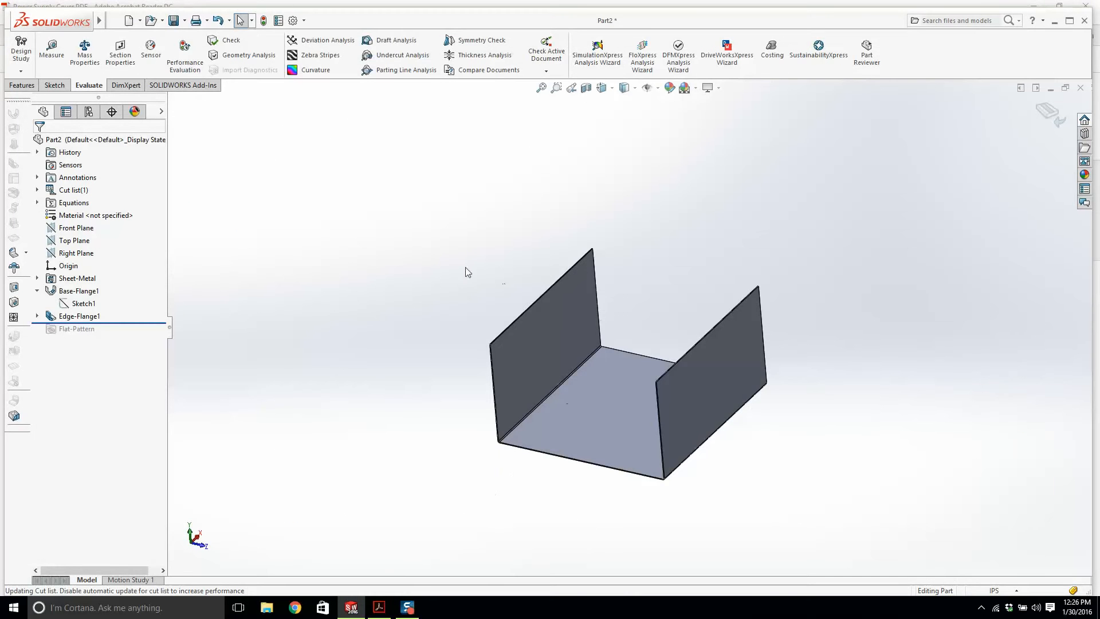
Step: Start a sketch on a side flange's narrow top face and draw a centerline about 5.57 in long between the two flanges' outer edge midpoints
scroll(687, 364, down, 5)
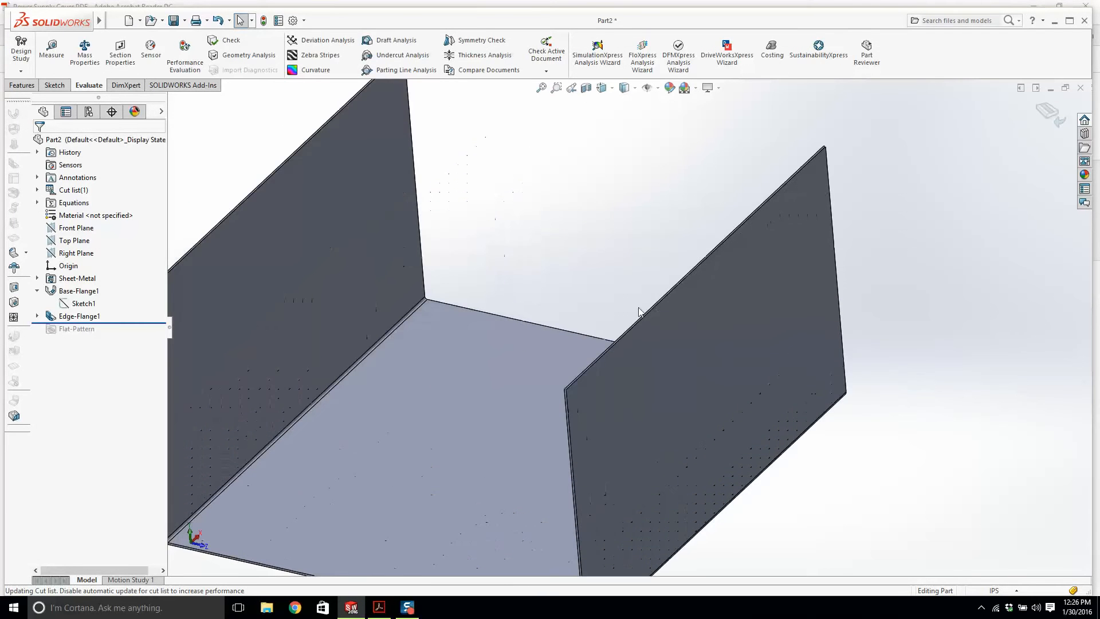
click(45, 86)
scroll(720, 263, down, 8)
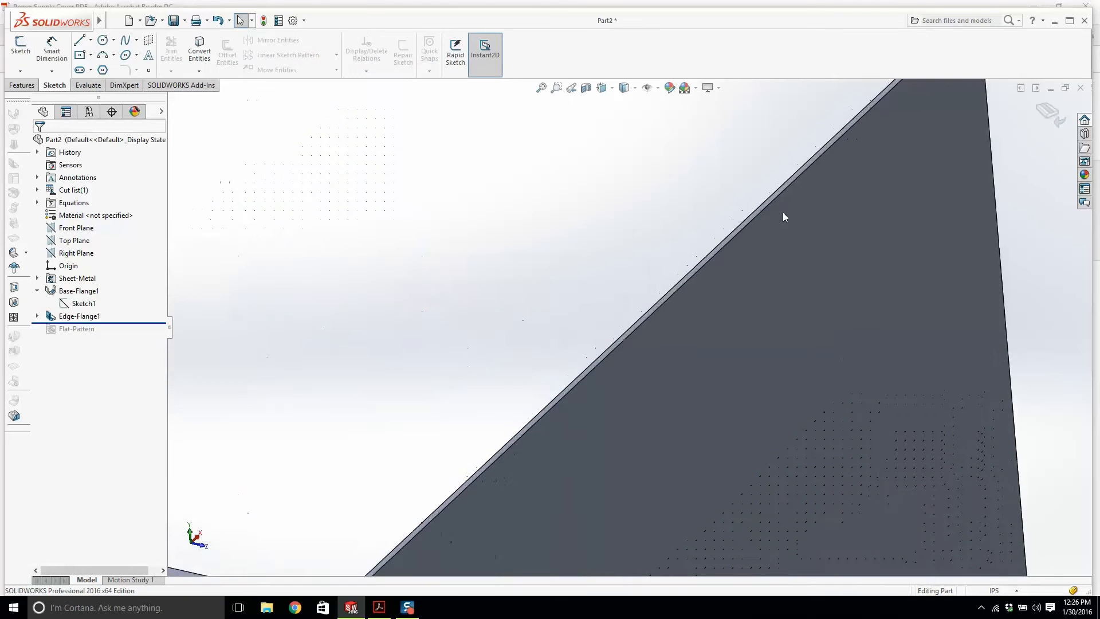
click(689, 187)
scroll(686, 192, up, 5)
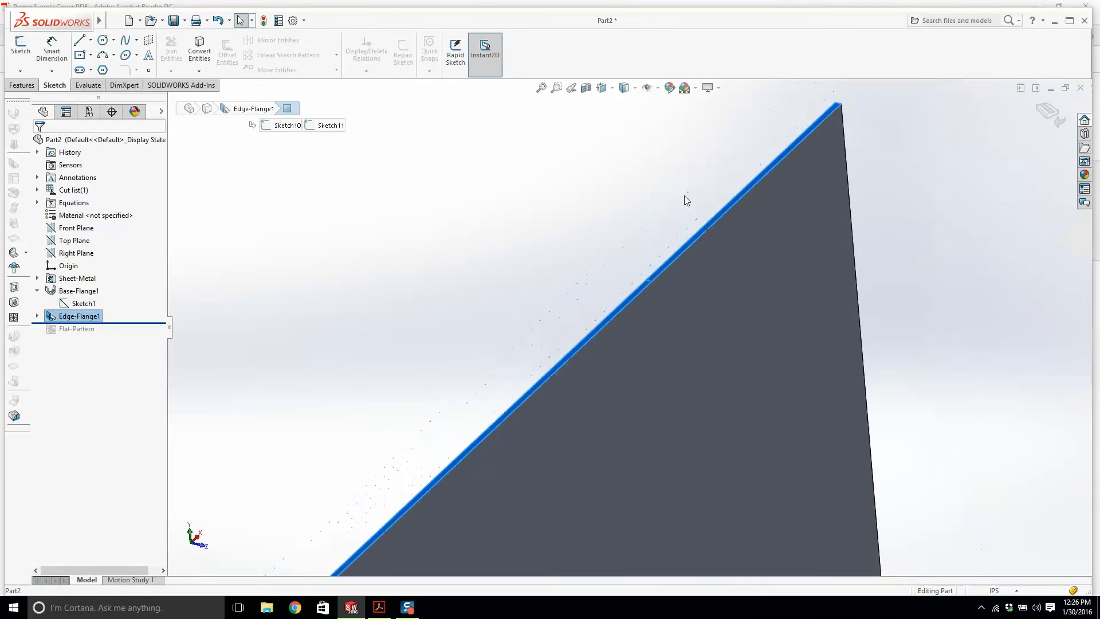
key(space)
click(742, 201)
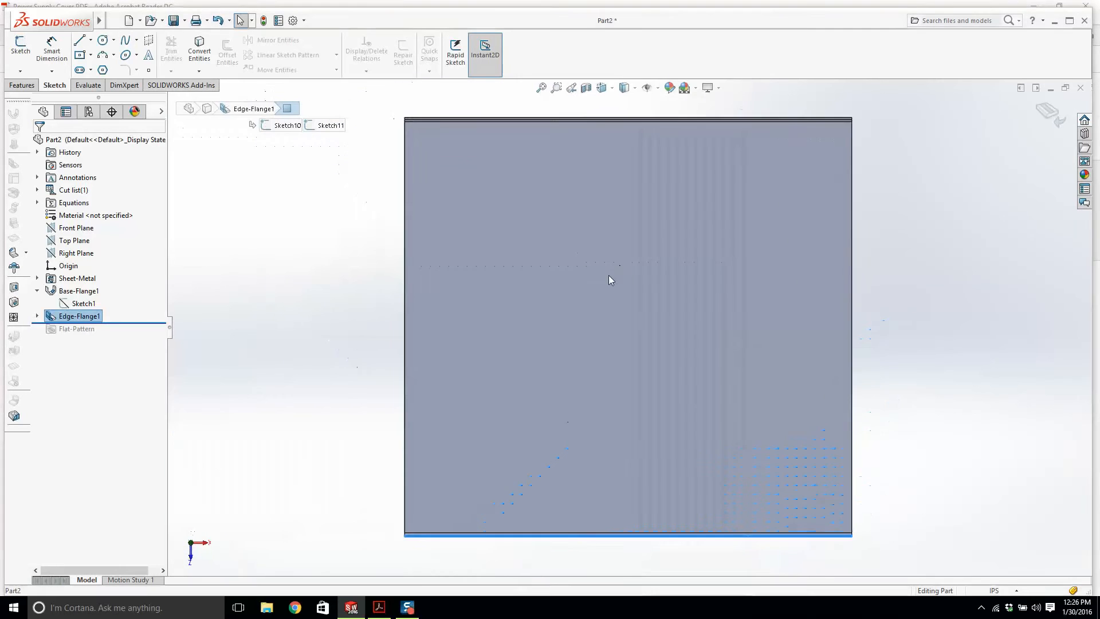
click(91, 40)
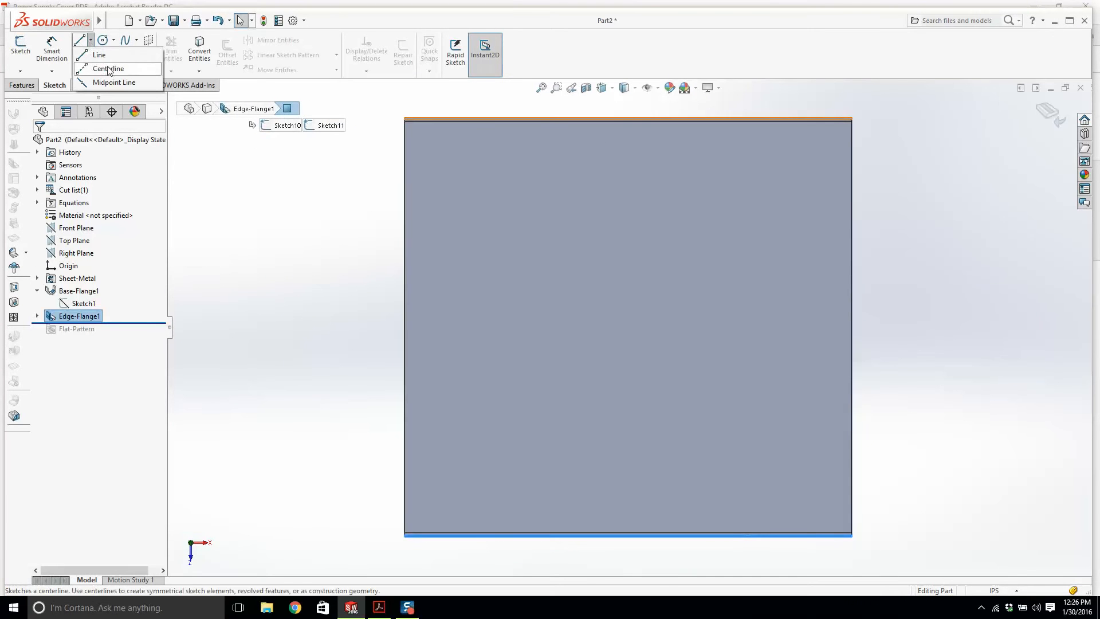
click(100, 69)
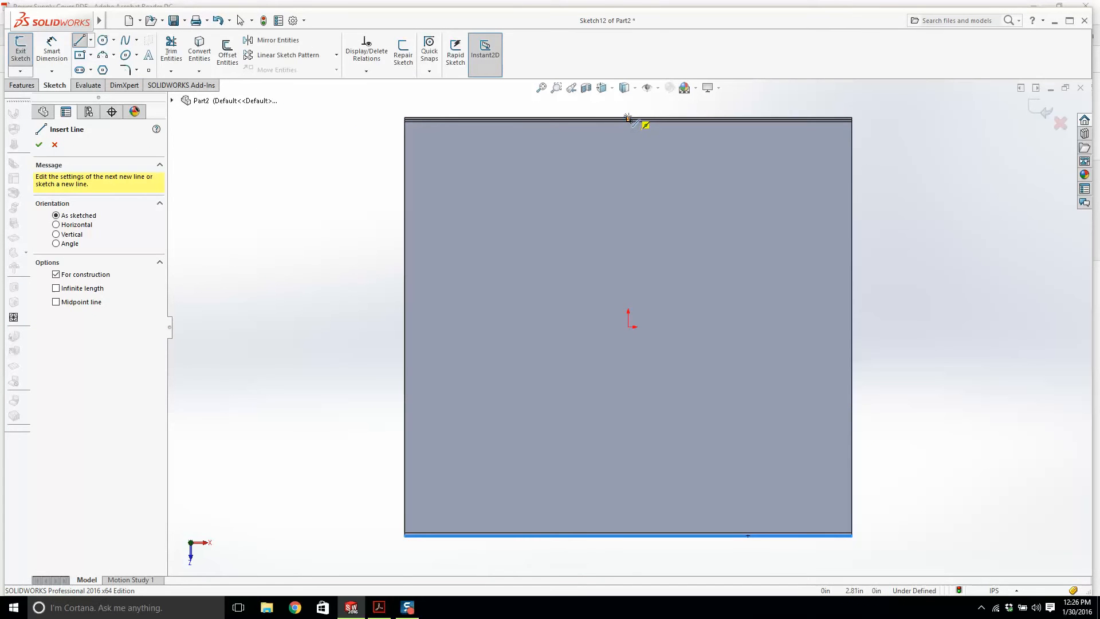
click(627, 118)
scroll(628, 327, up, 5)
scroll(628, 418, down, 4)
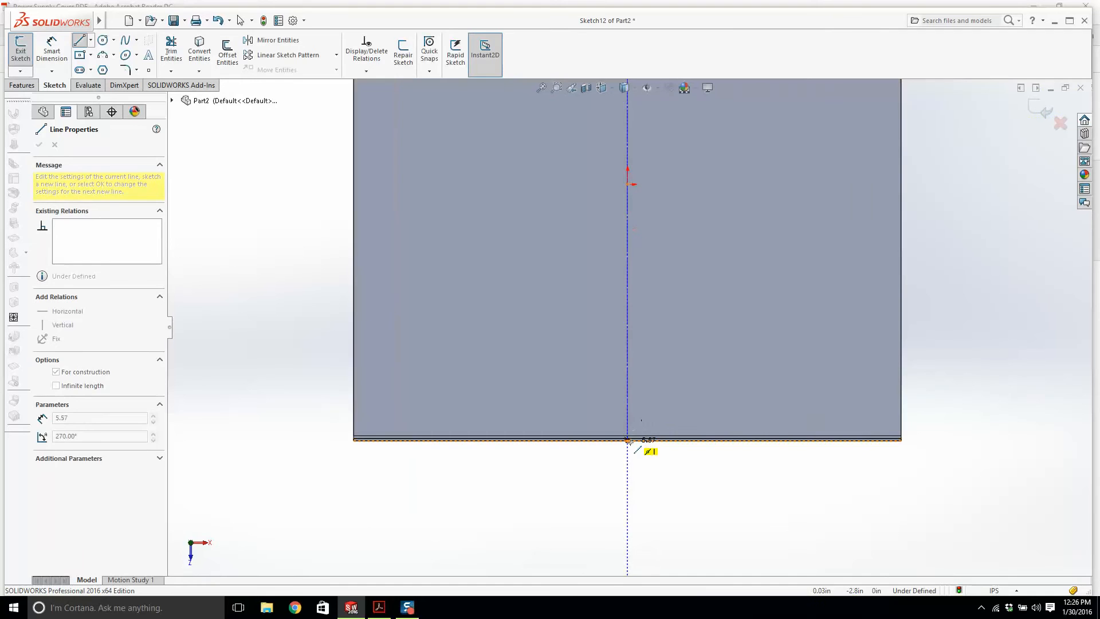
click(628, 439)
key(Escape)
Step: Sketch a long corner rectangle from the inner edge of the flange's top face inward, spanning across the centerline
scroll(430, 418, down, 4)
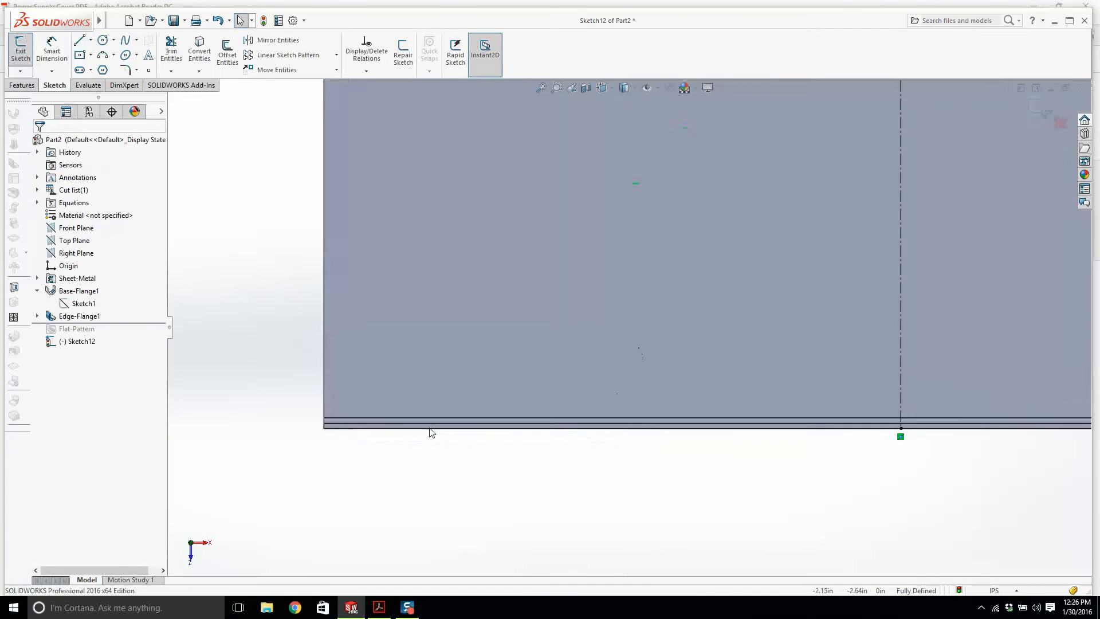
click(416, 395)
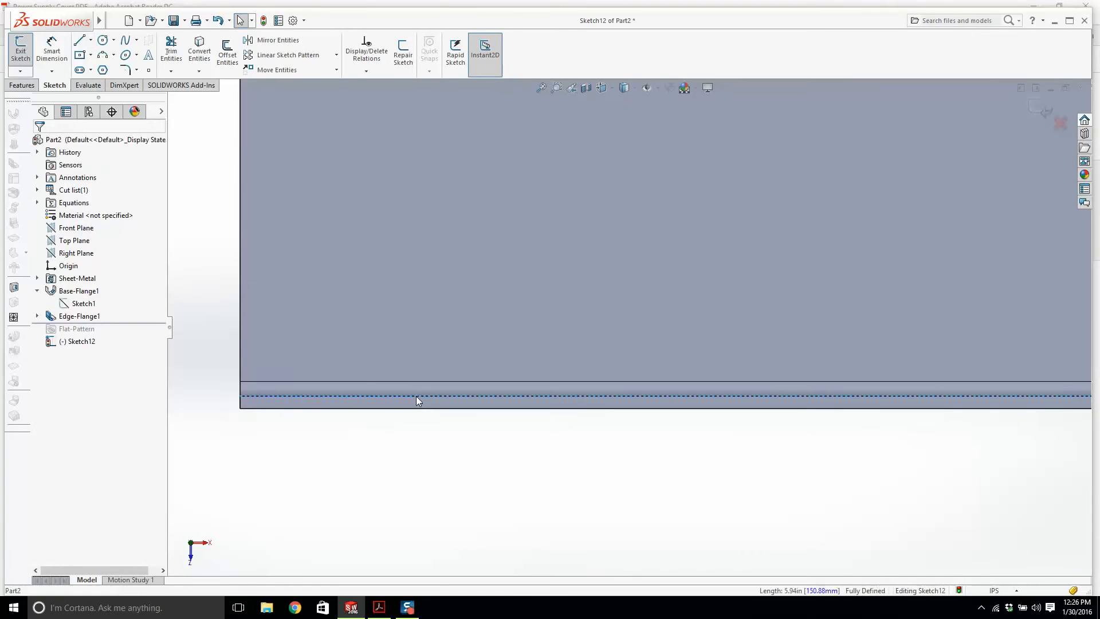
click(83, 55)
click(91, 55)
click(111, 69)
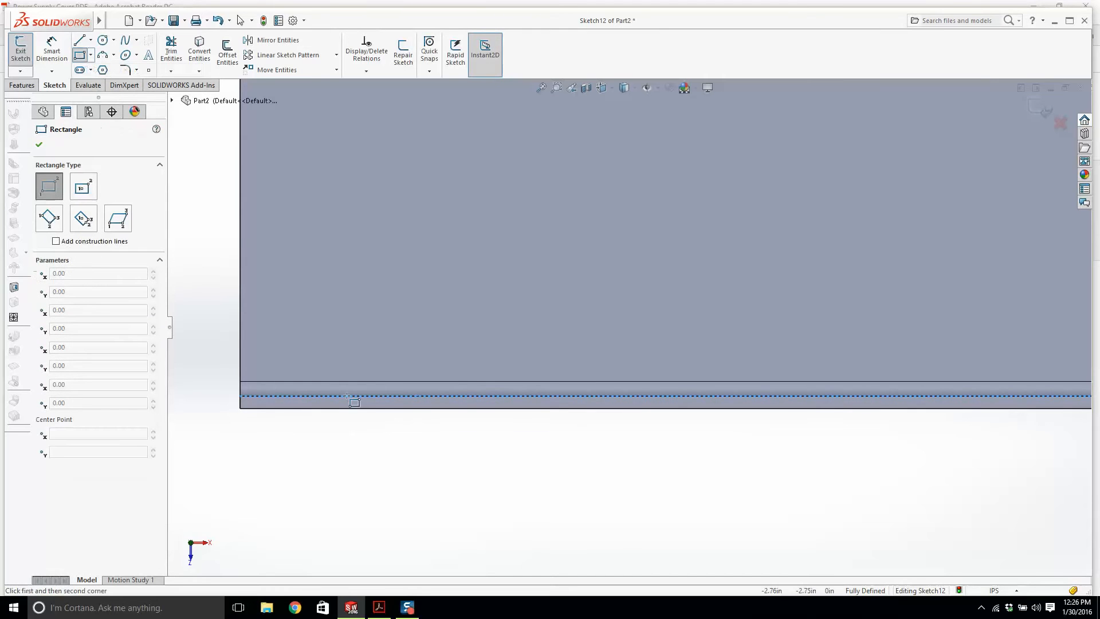
click(346, 395)
scroll(516, 360, up, 3)
scroll(419, 376, down, 3)
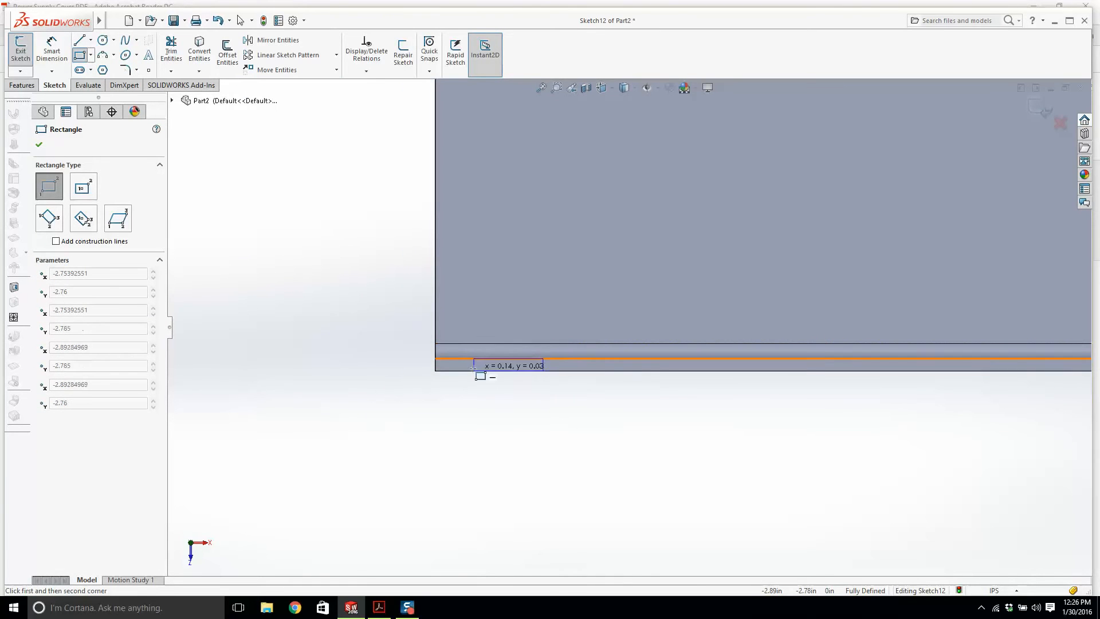
scroll(648, 329, up, 3)
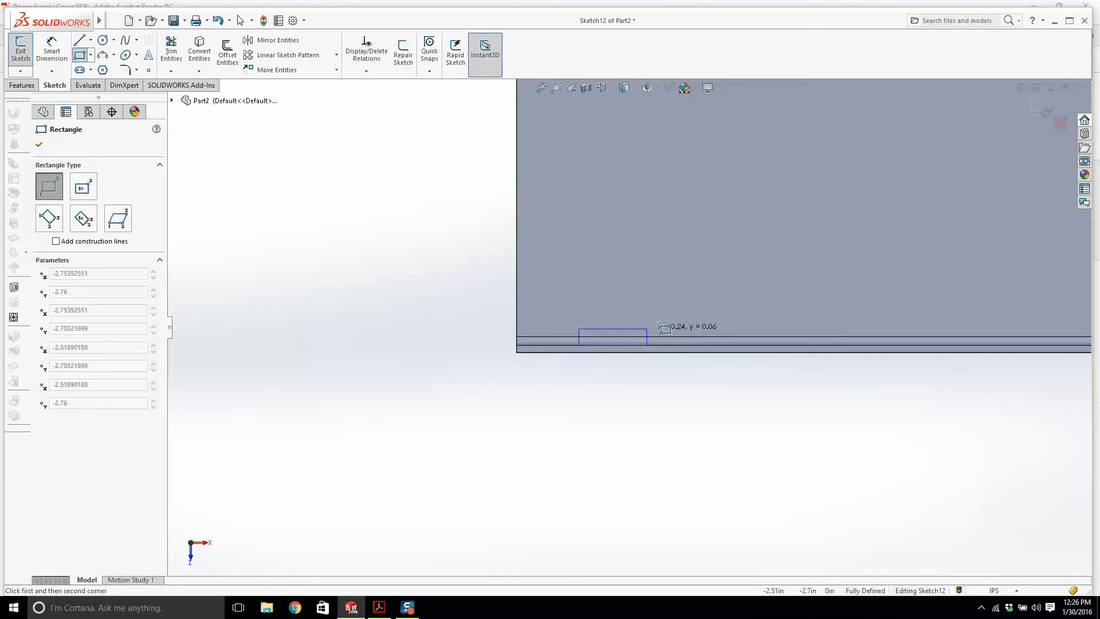
scroll(661, 312, up, 3)
scroll(785, 312, down, 4)
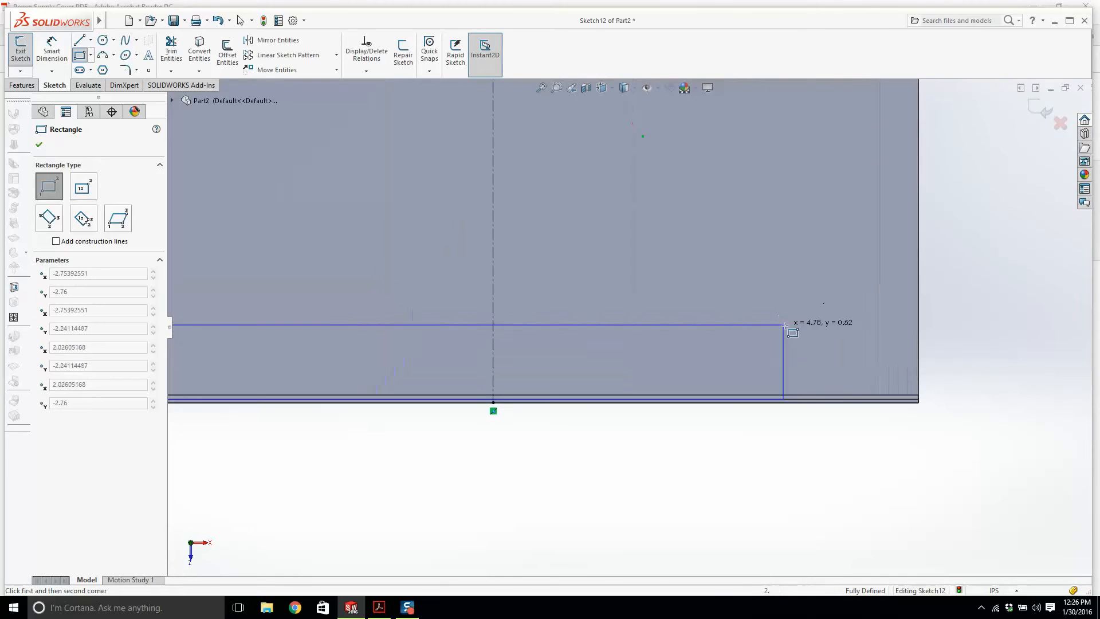
click(843, 340)
key(Escape)
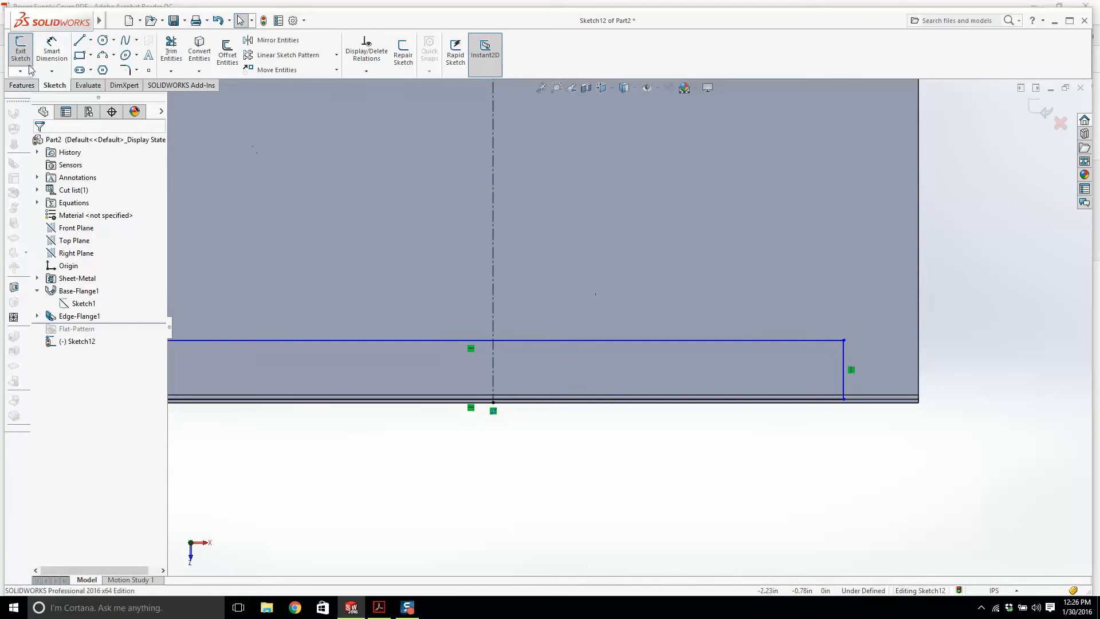
Step: Make the rectangle's two short sides symmetric about the centerline, and glance at the PDF drawing in Acrobat Reader
scroll(716, 341, up, 1)
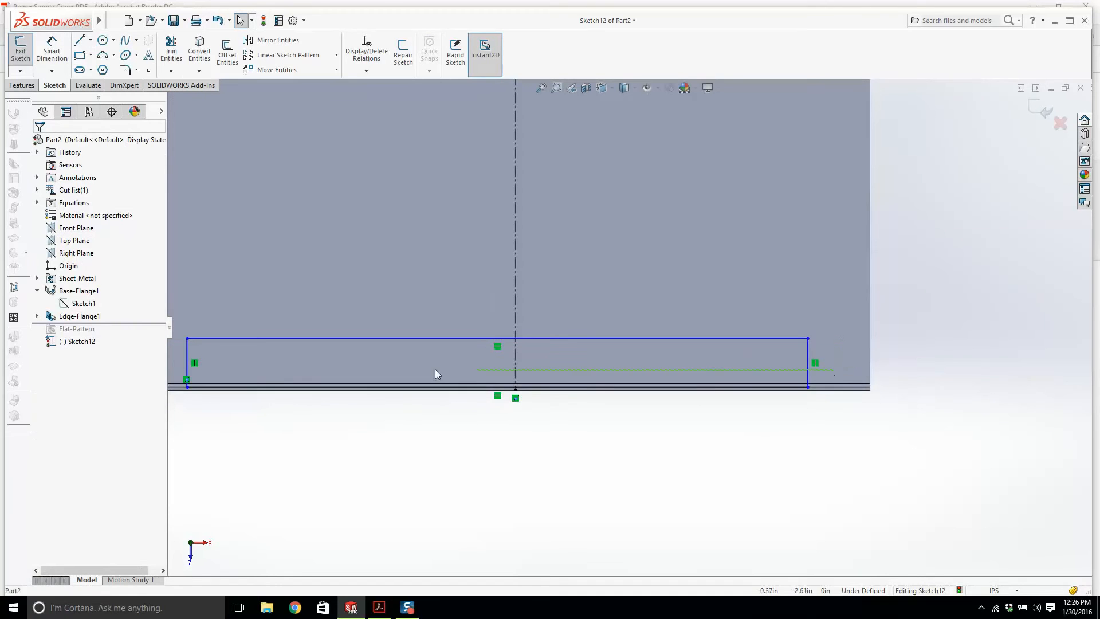
drag(435, 369, 177, 360)
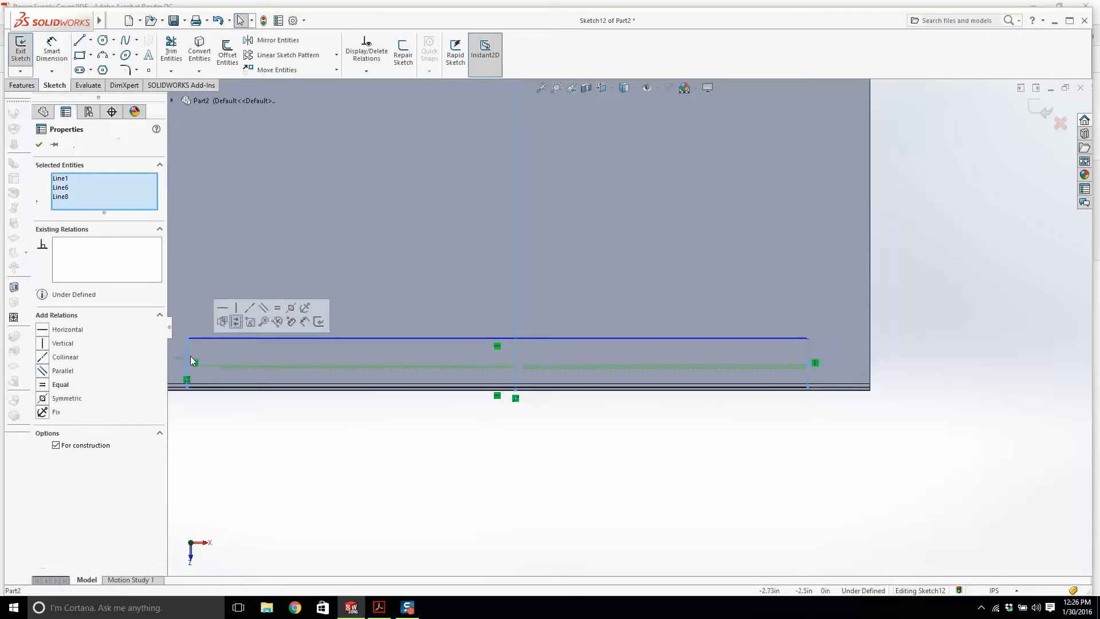
click(61, 399)
click(475, 469)
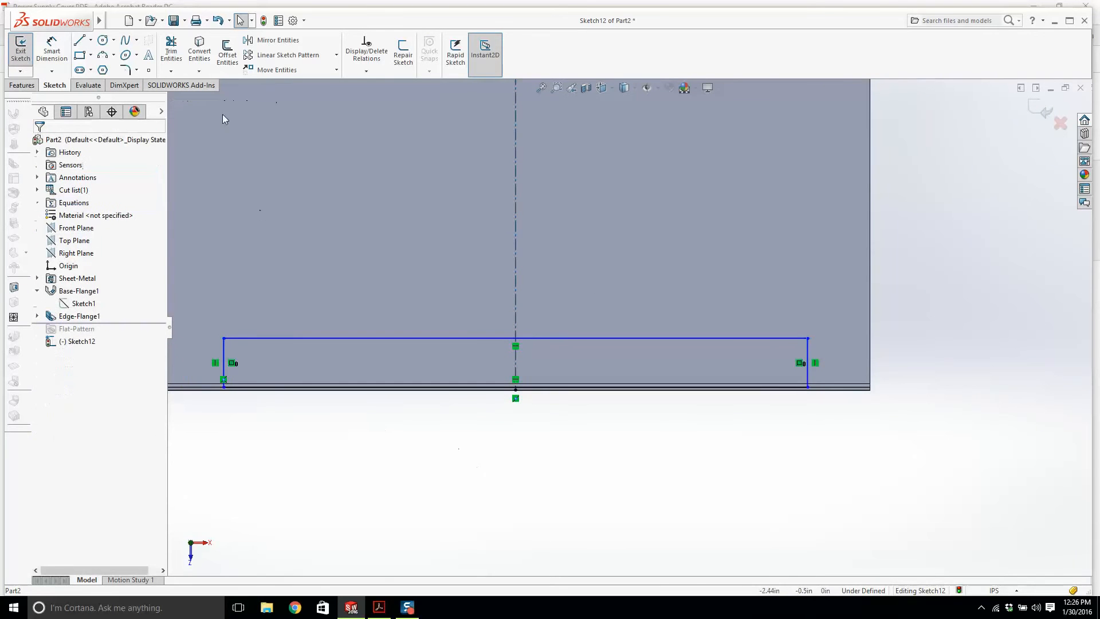
click(378, 606)
click(378, 606)
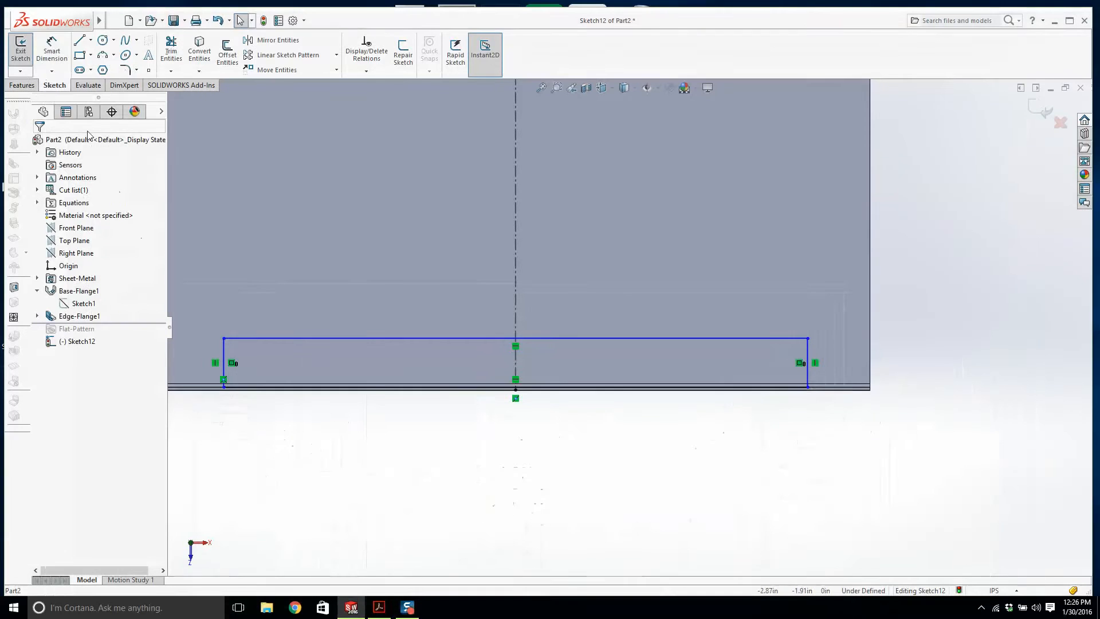
Step: Dimension the rectangle's long side along the flange edge to 5.59 in and close the sketch
click(434, 389)
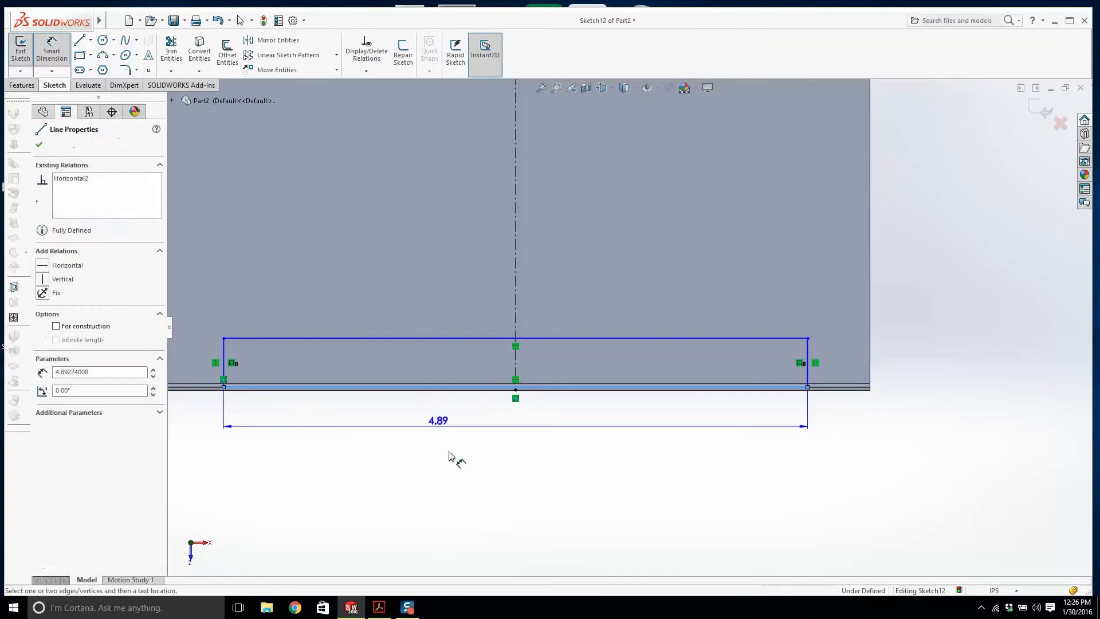
click(518, 455)
text(5.59)
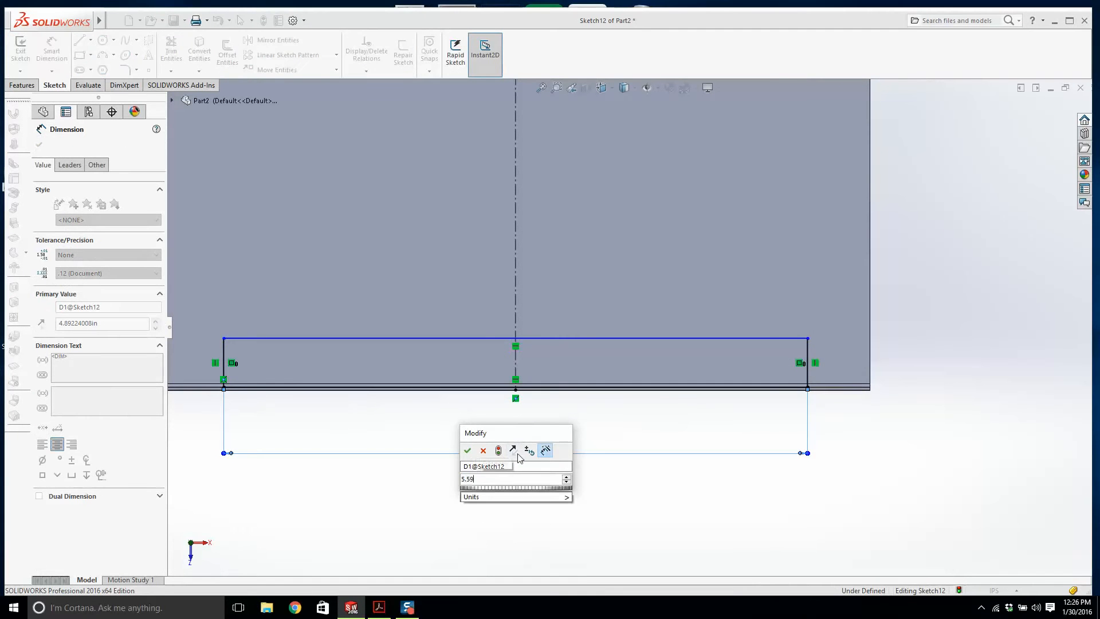
key(Return)
scroll(510, 409, up, 2)
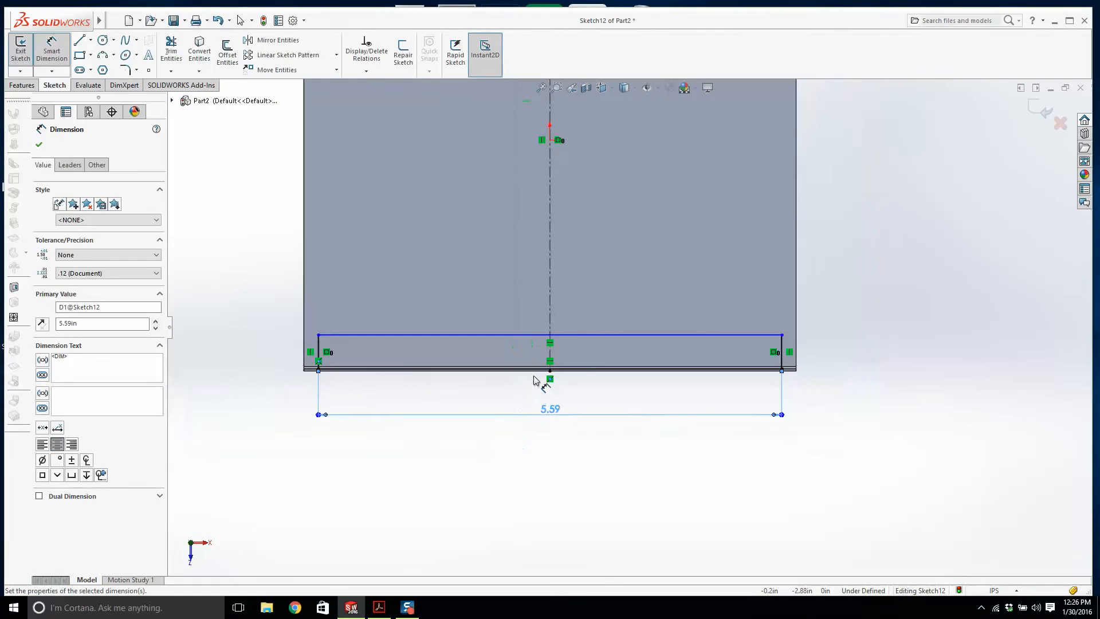
key(Escape)
click(1044, 113)
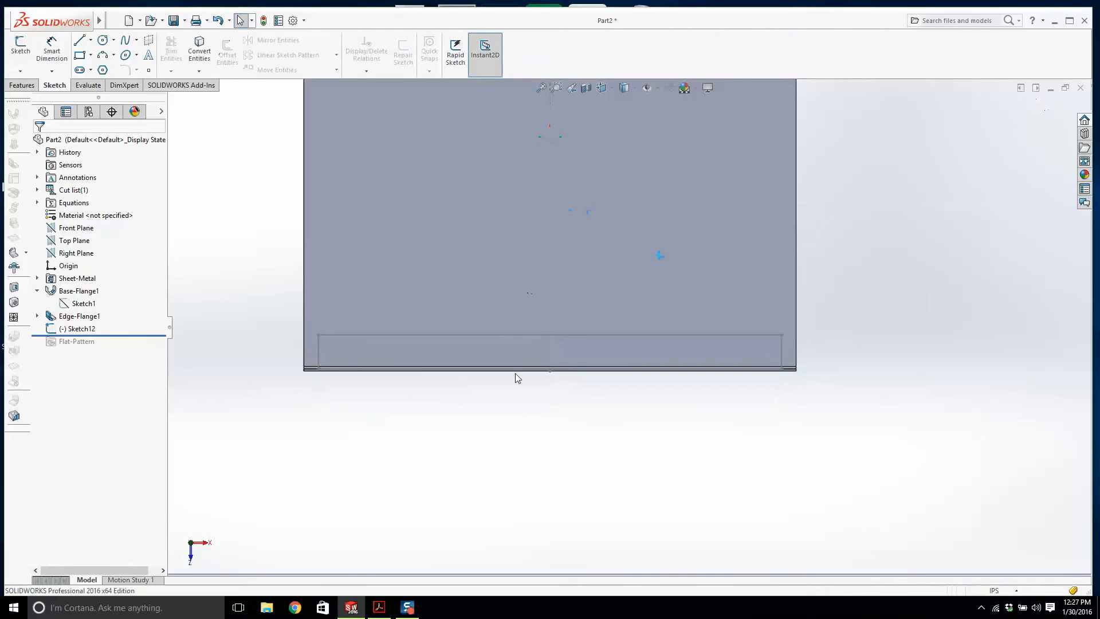
mouse_move(514, 373)
middle_down()
mouse_move(508, 238)
mouse_move(613, 139)
mouse_move(653, 255)
middle_up()
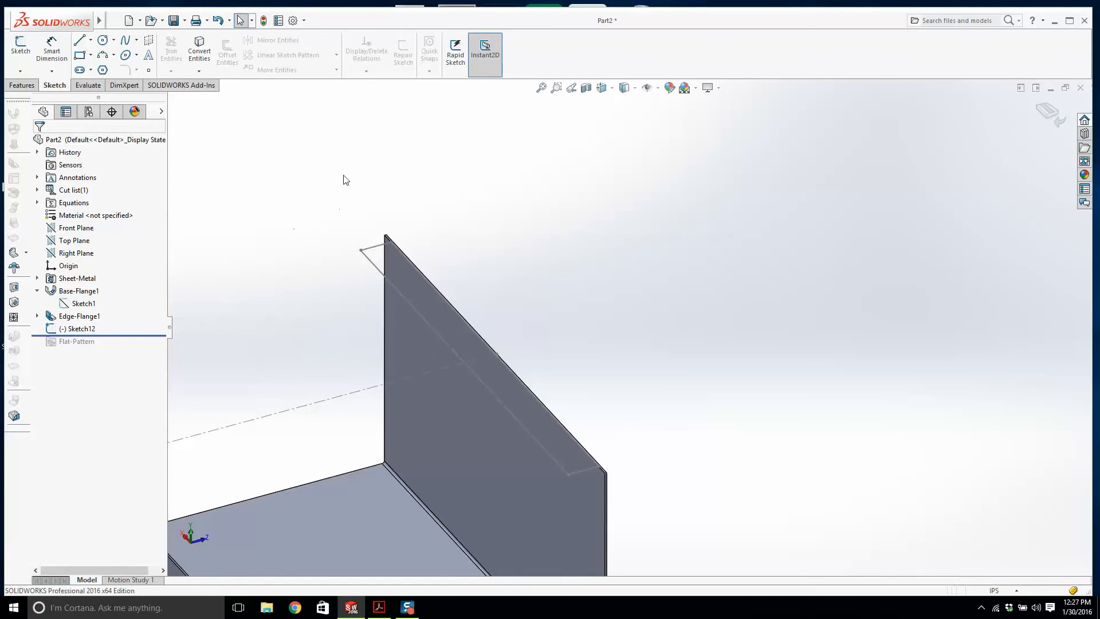
scroll(630, 327, up, 4)
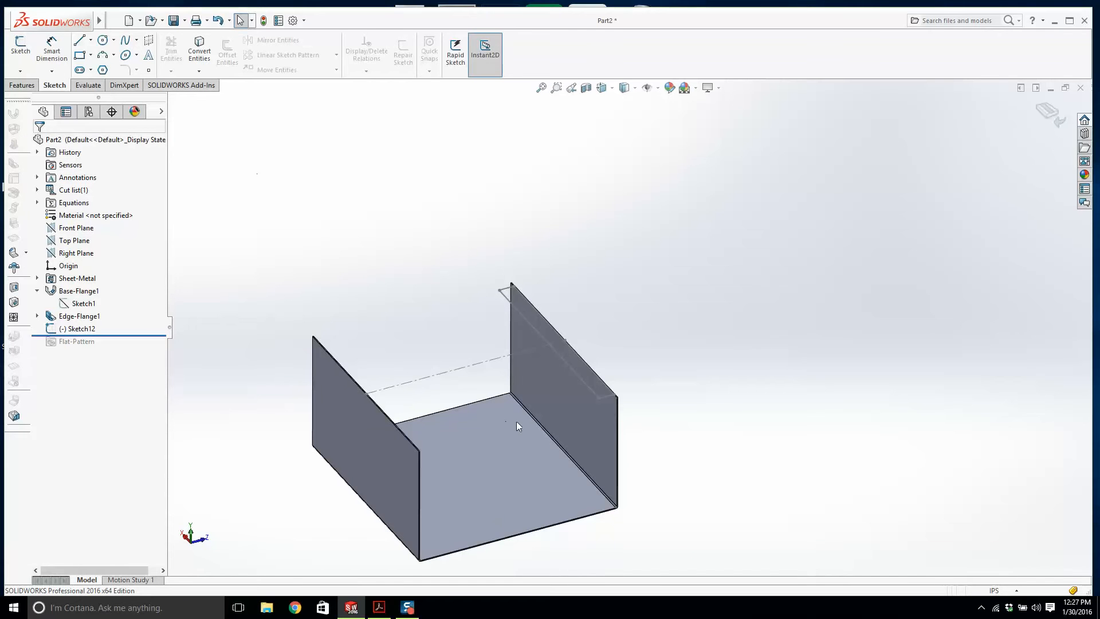
middle_drag(551, 411, 549, 382)
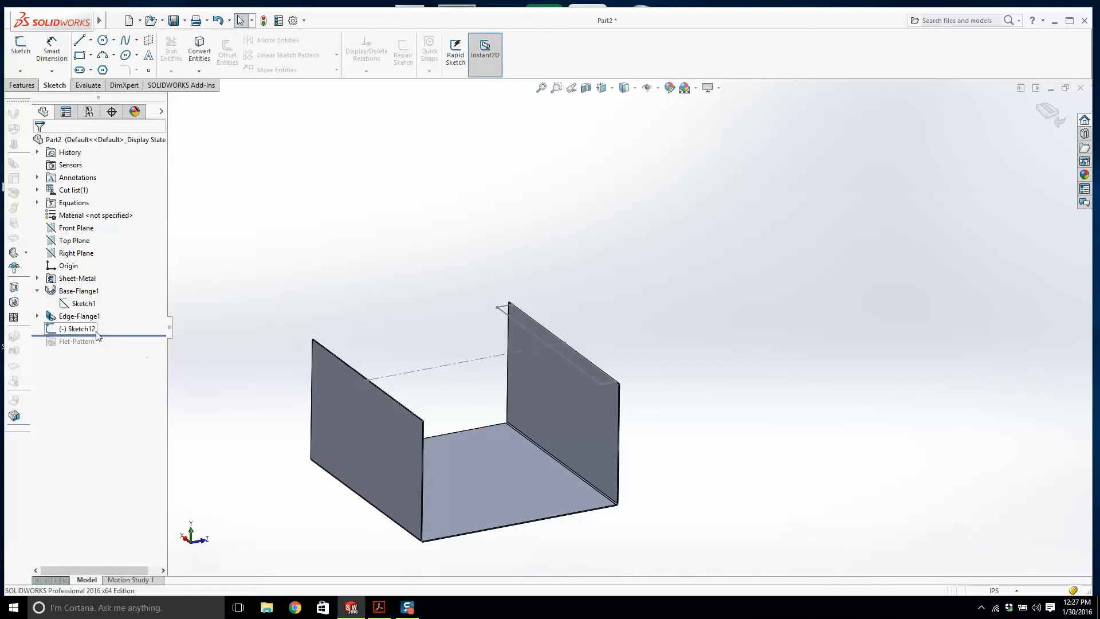
click(81, 329)
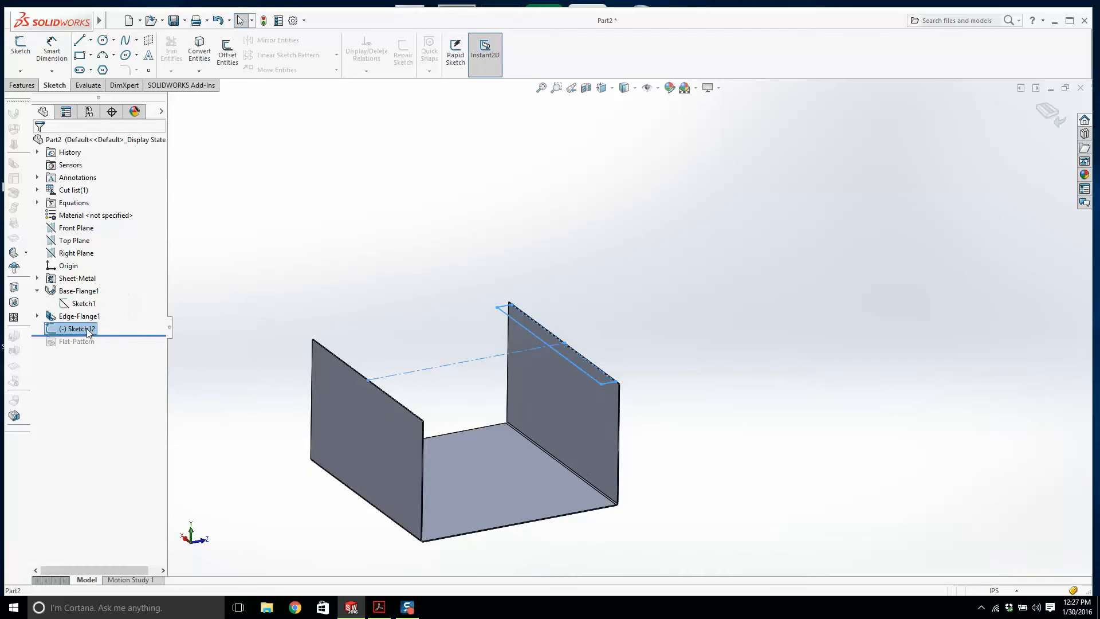
right_click(89, 333)
click(96, 298)
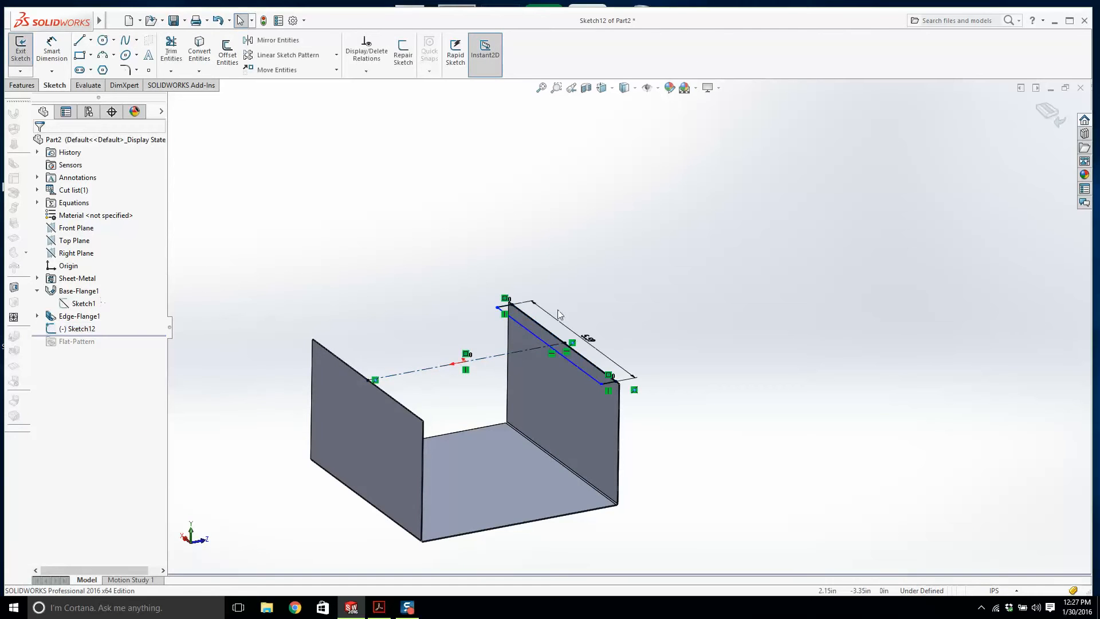
scroll(606, 340, down, 3)
key(space)
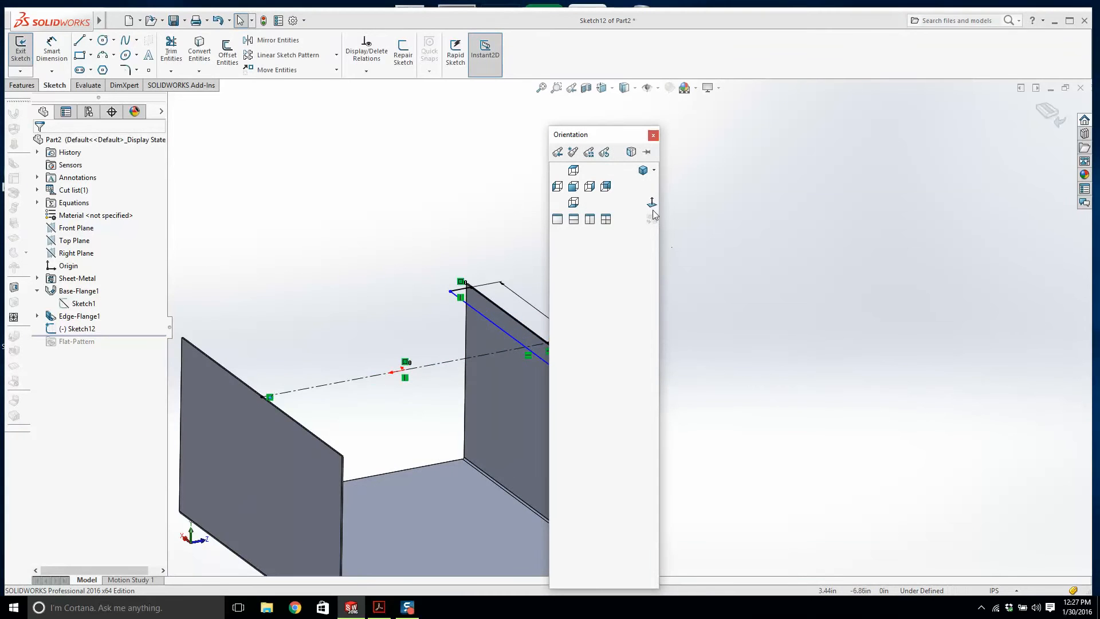
click(785, 164)
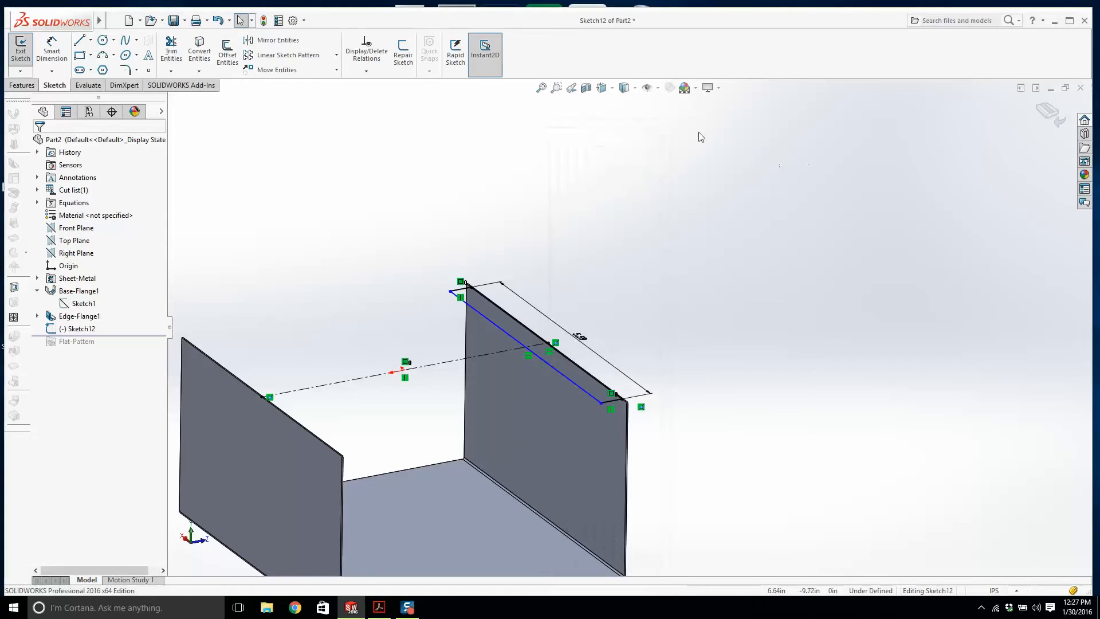
click(21, 58)
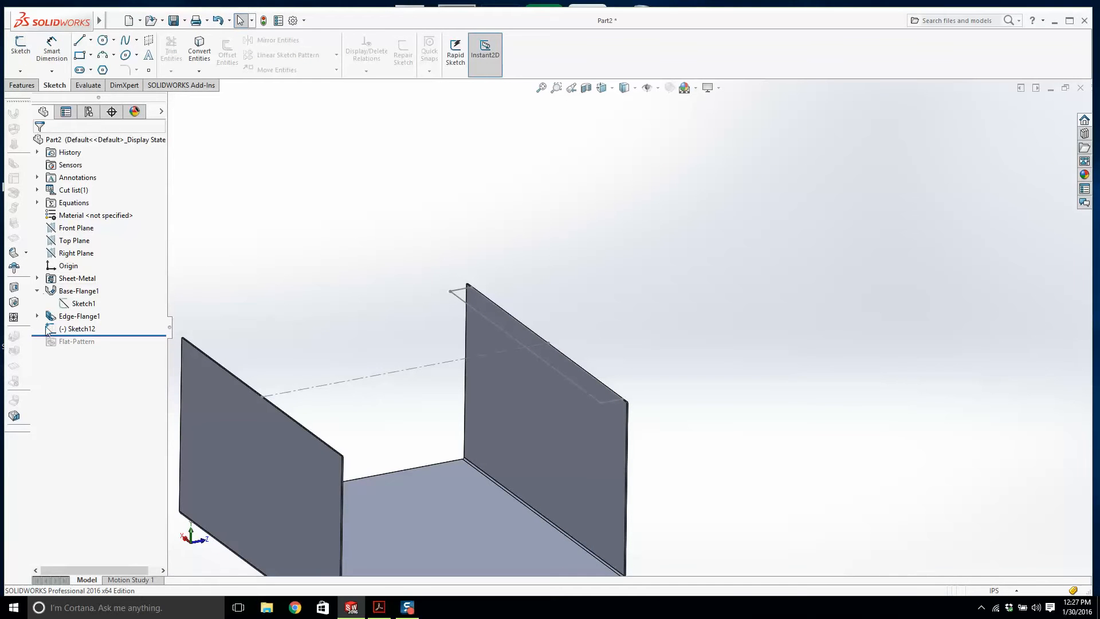
Step: Roll the model forward to the end of the feature tree, past the flat pattern, and return the part to its folded state
drag(103, 335, 103, 353)
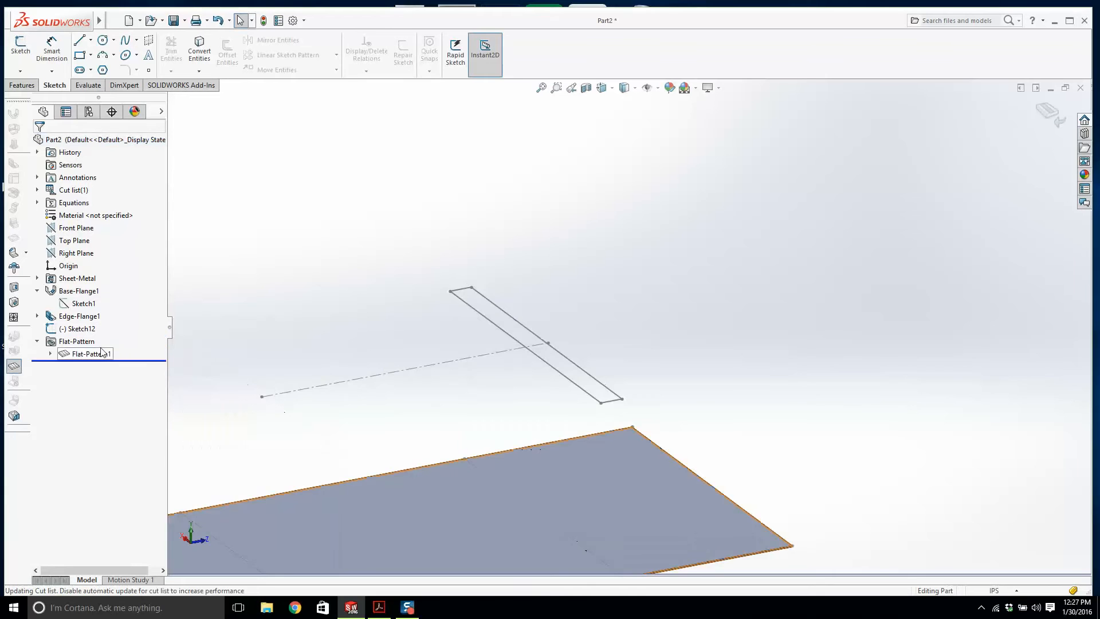
scroll(377, 318, up, 3)
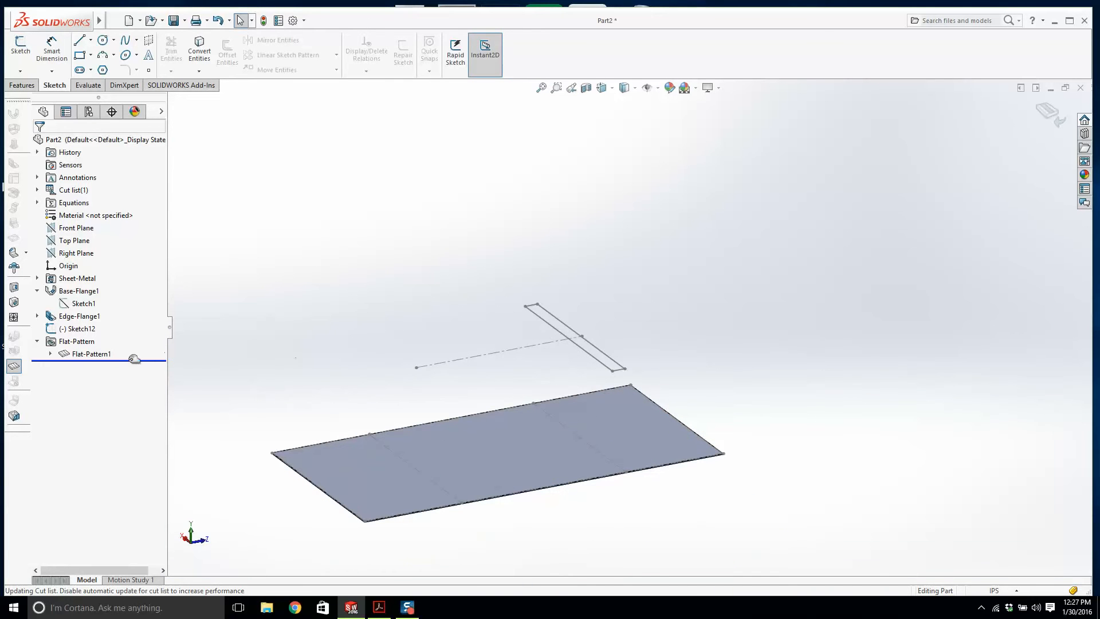
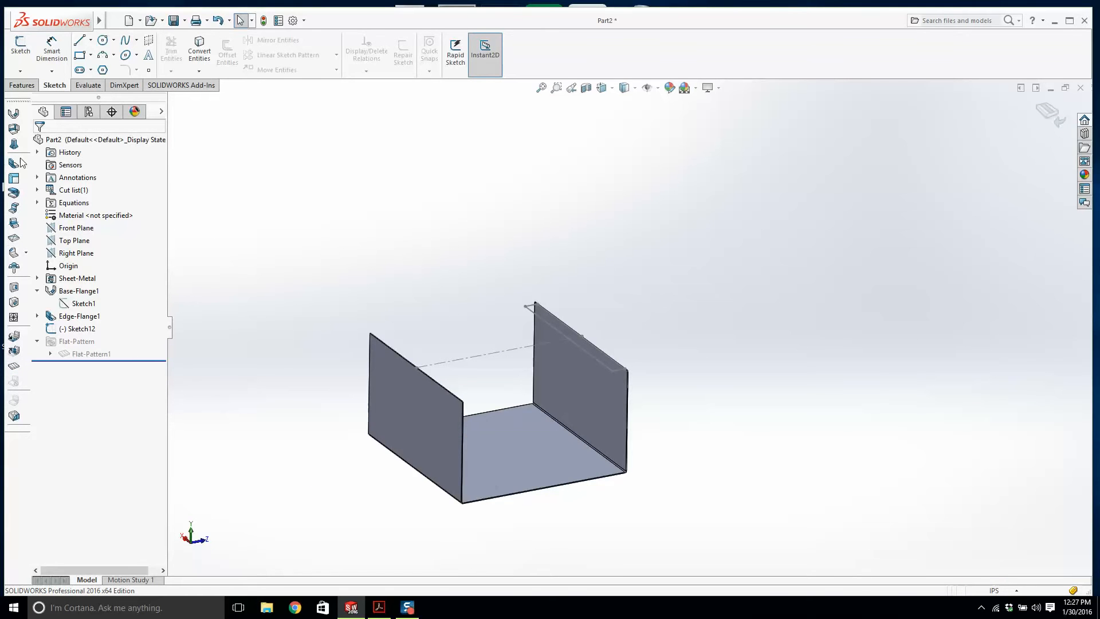
middle_drag(462, 273, 395, 337)
scroll(632, 402, down, 4)
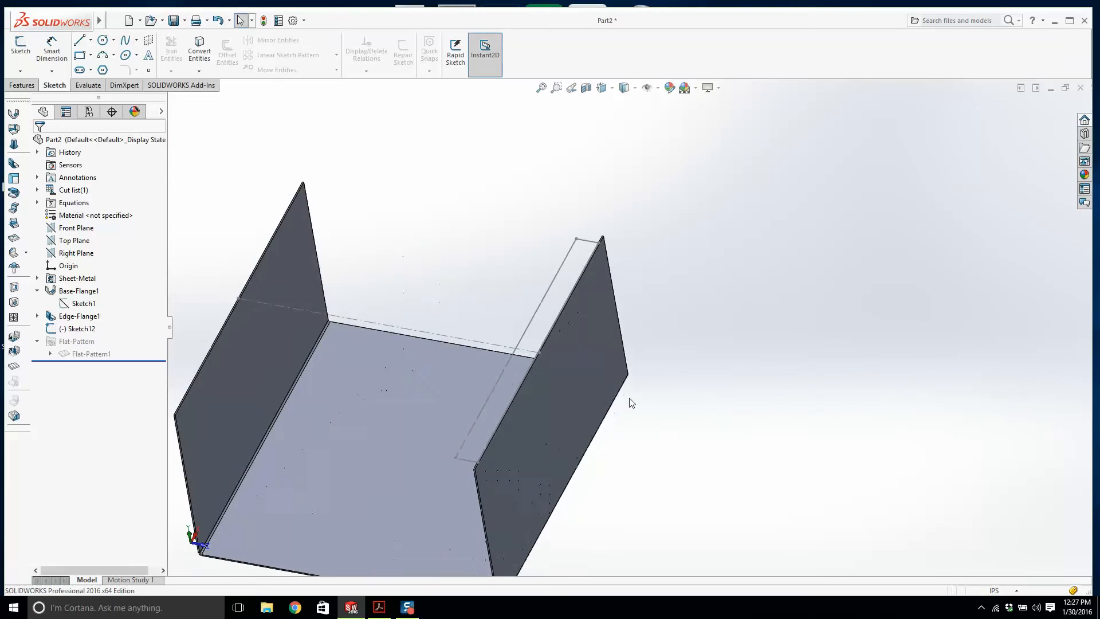
click(13, 164)
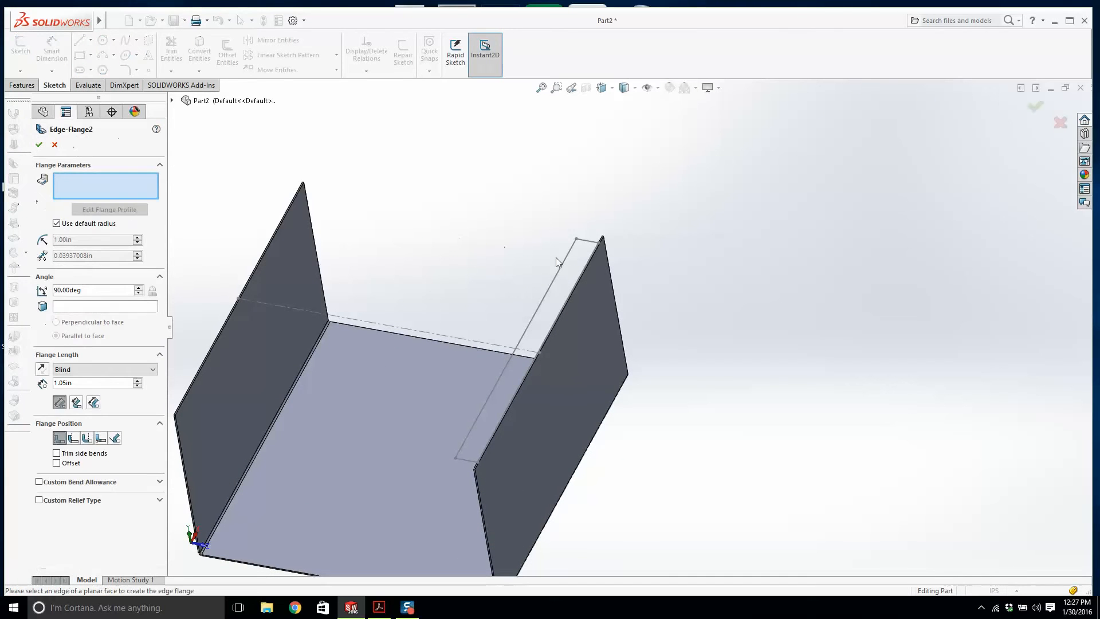
click(172, 102)
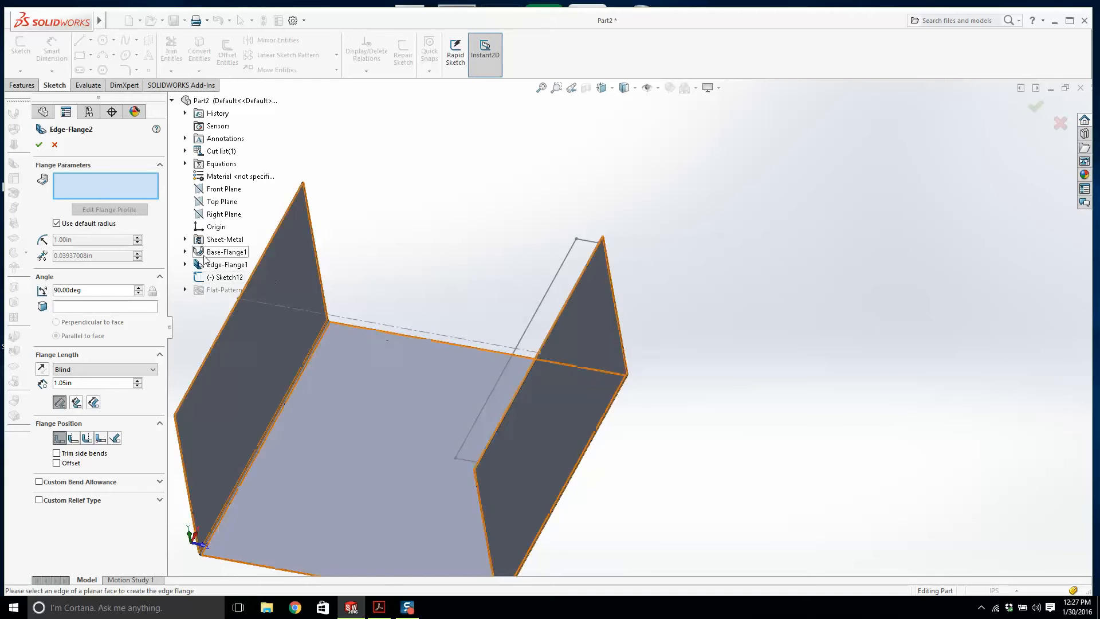
scroll(615, 286, down, 5)
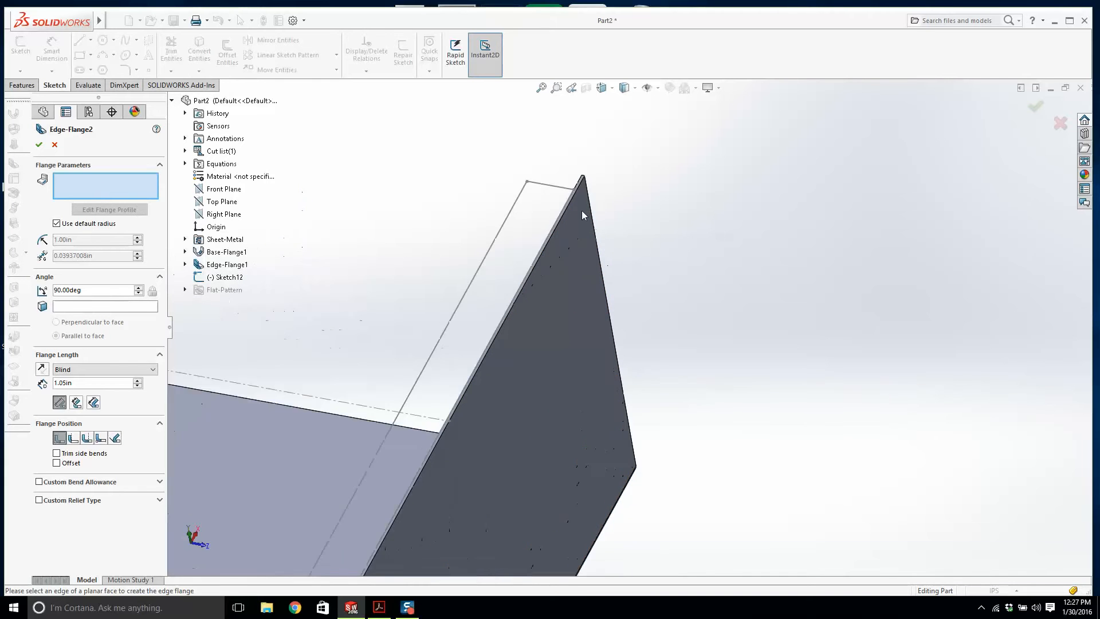
scroll(582, 211, down, 6)
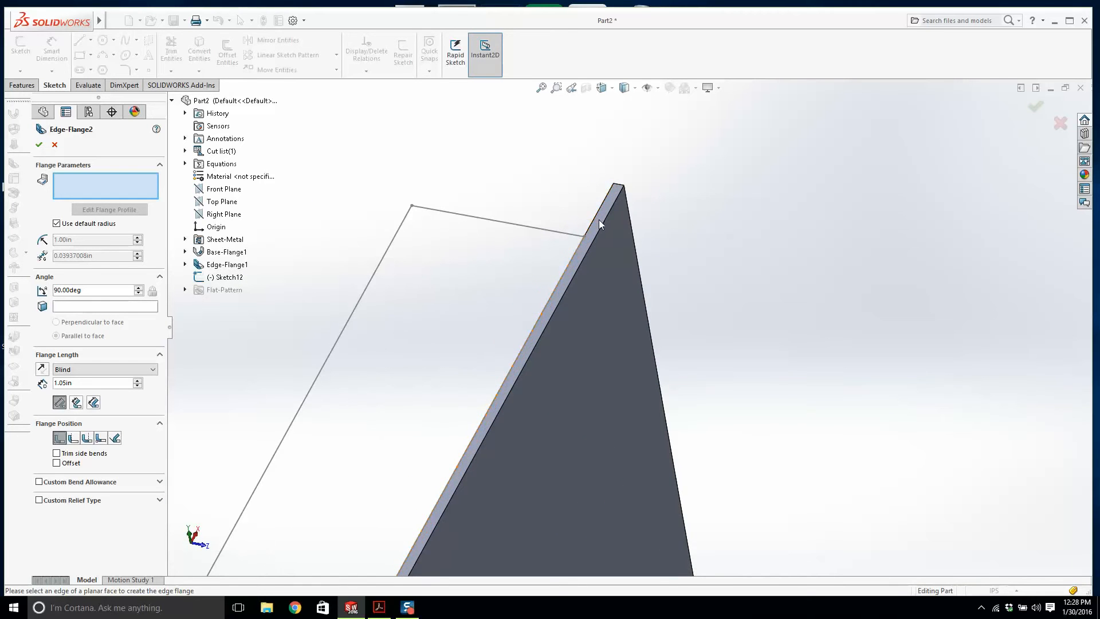
middle_drag(596, 228, 339, 293)
scroll(469, 260, up, 3)
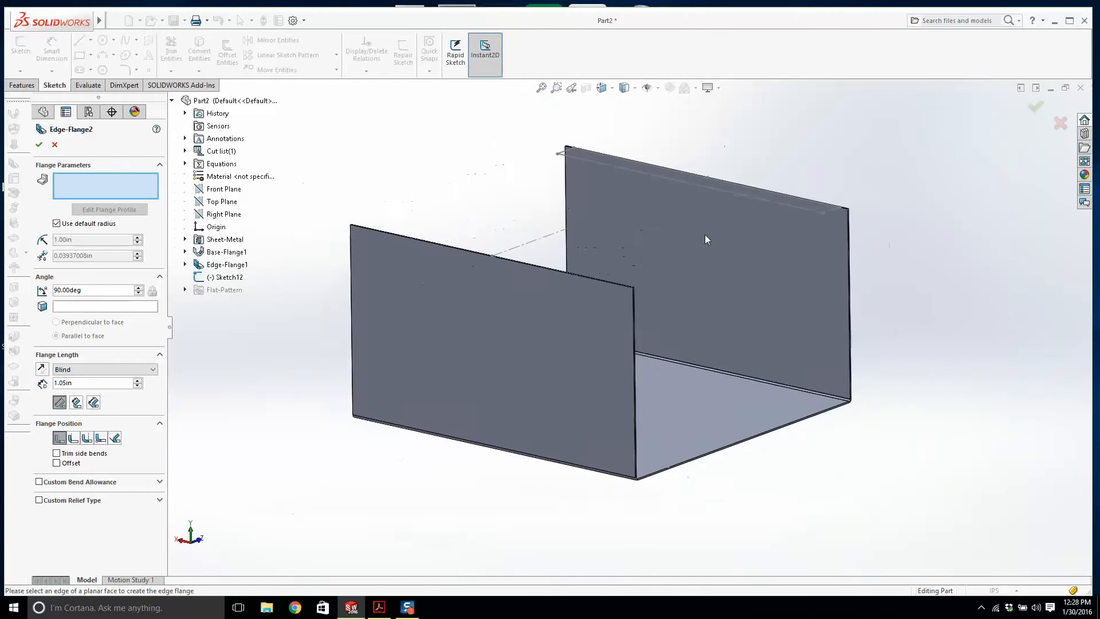
click(54, 145)
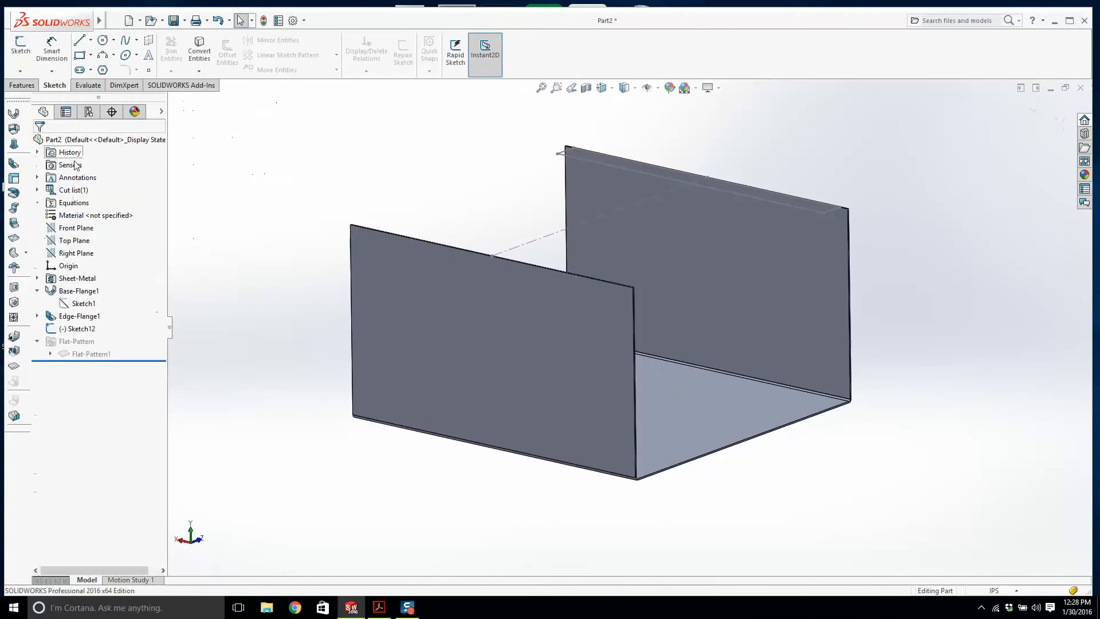
Step: Delete the rectangle sketch on the side flange's narrow top face
click(88, 329)
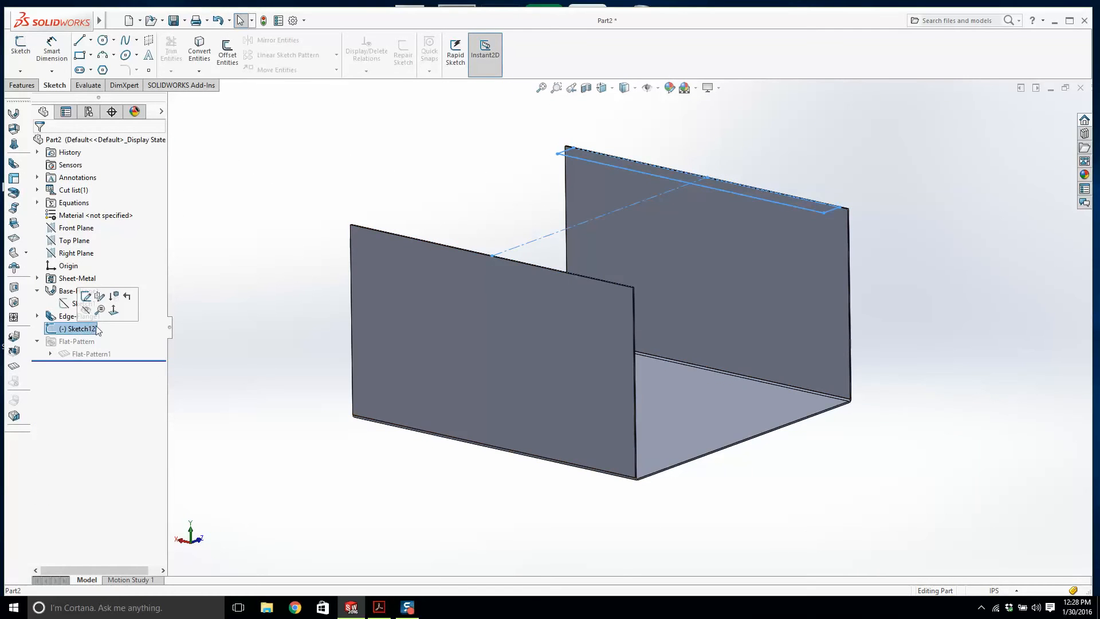
key(Delete)
click(630, 256)
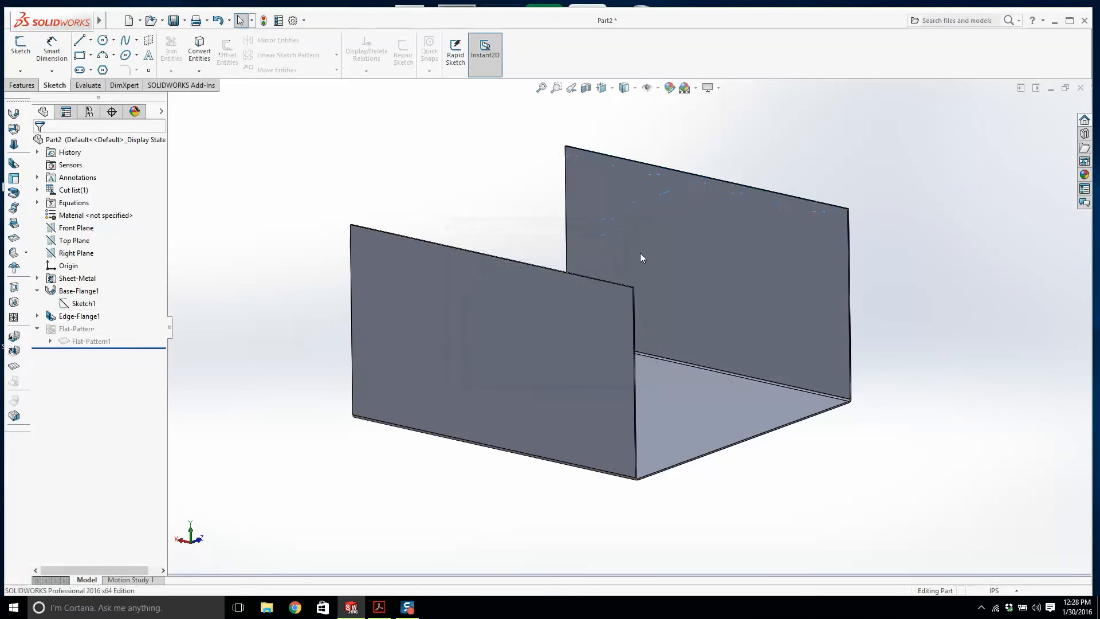
click(14, 164)
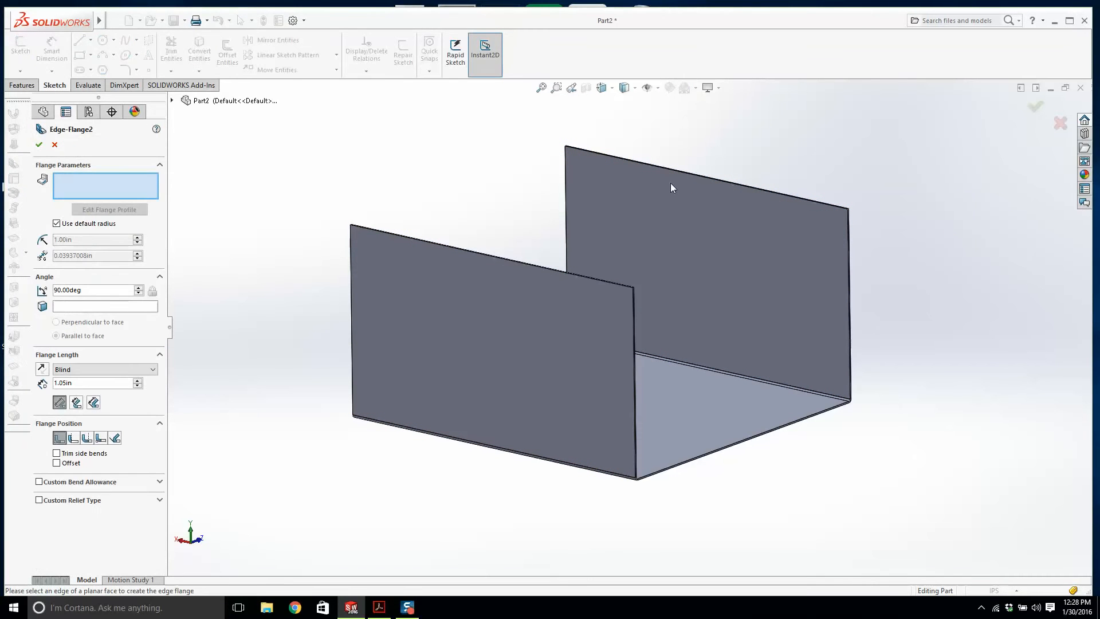
scroll(671, 187, down, 10)
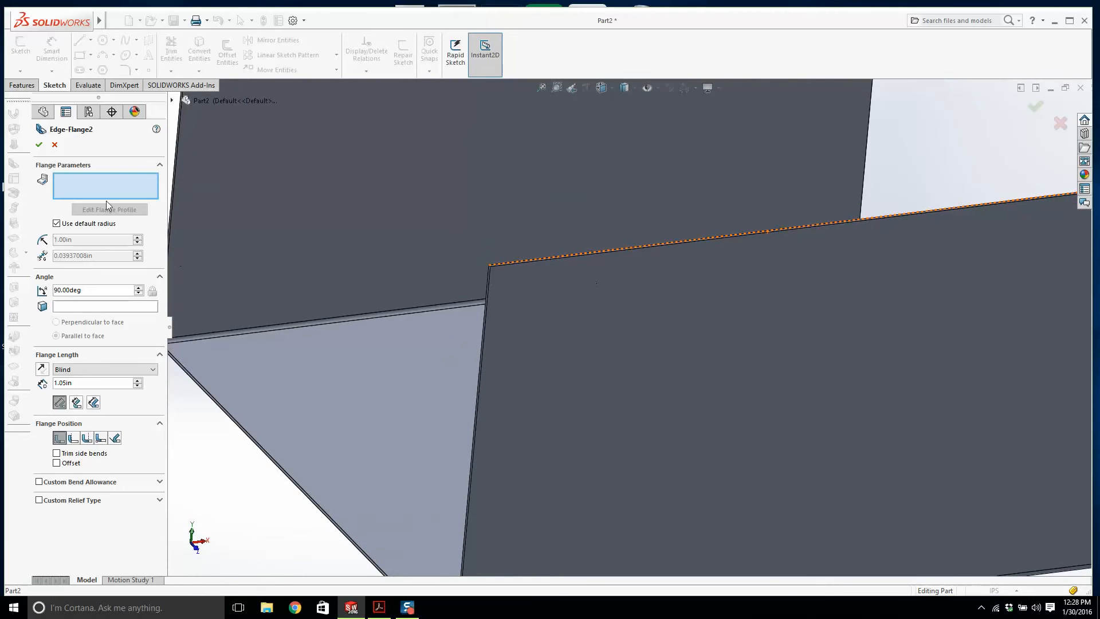
scroll(521, 286, down, 5)
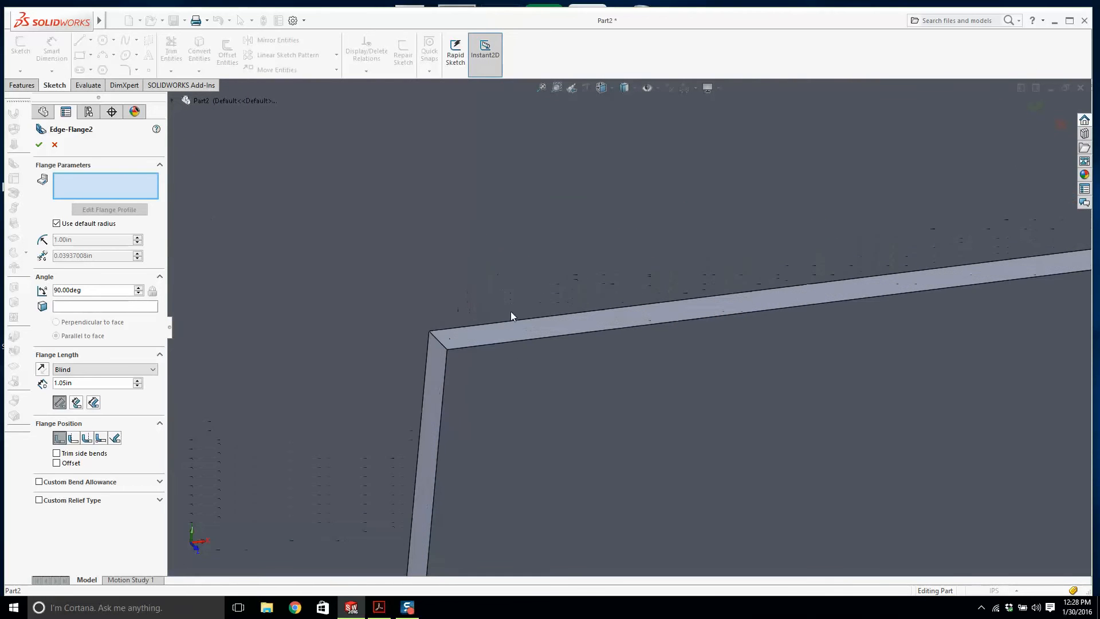
click(522, 344)
scroll(509, 286, up, 3)
scroll(509, 252, up, 5)
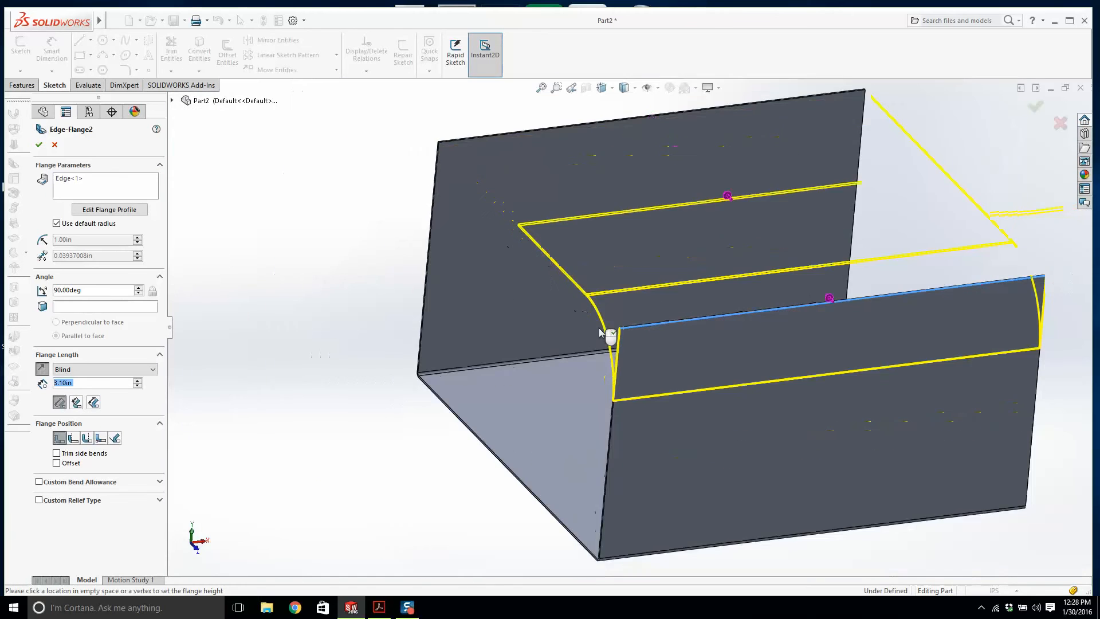
middle_drag(609, 339, 616, 342)
scroll(694, 349, down, 5)
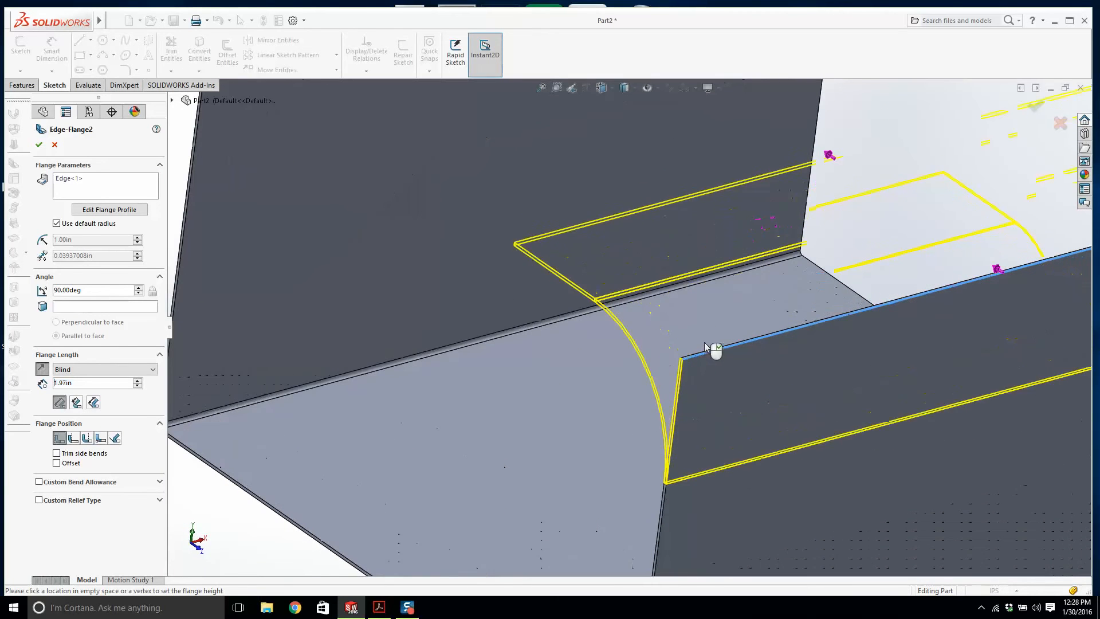
key(Escape)
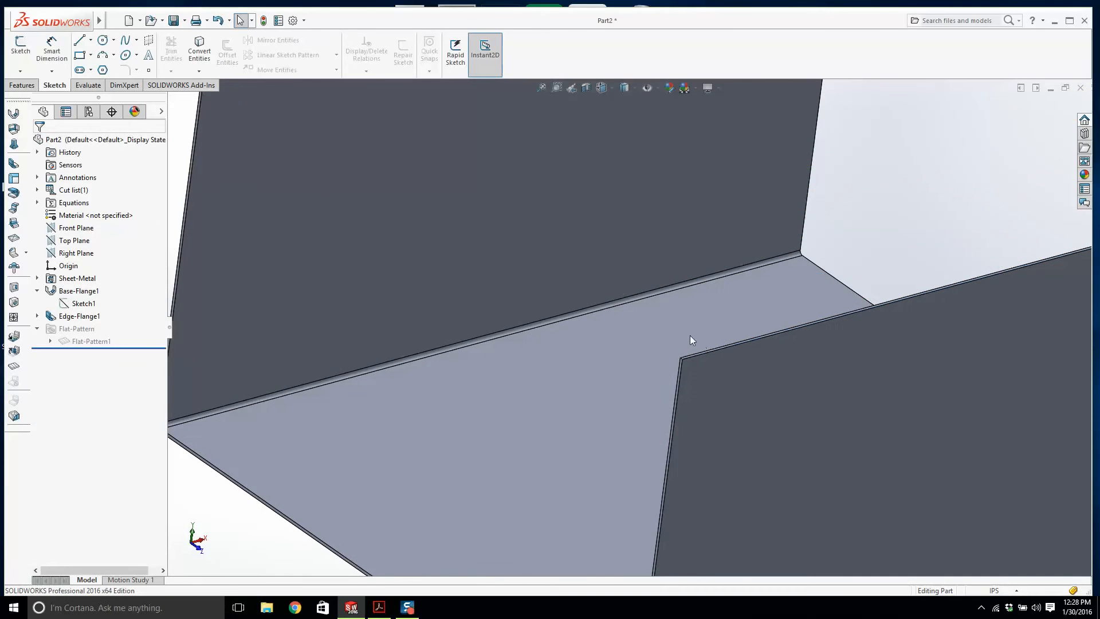
Step: Start an edge flange on the near side flange's upper long edge, directed inward and about 2.19 in long
click(16, 164)
scroll(833, 358, down, 3)
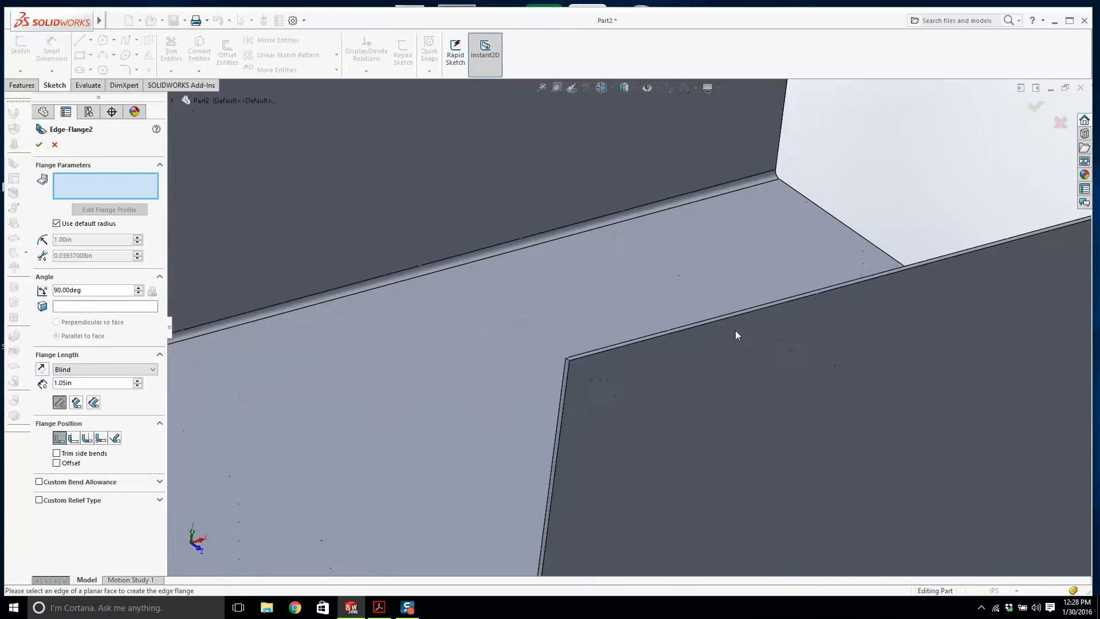
scroll(687, 324, down, 3)
click(633, 337)
scroll(602, 286, up, 2)
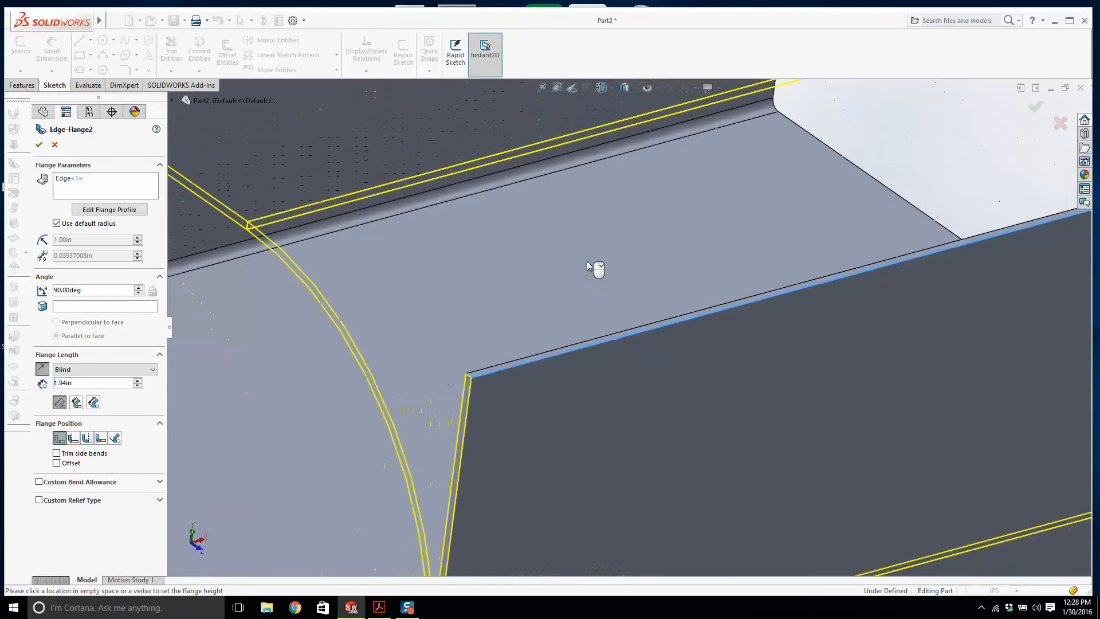
scroll(589, 266, up, 5)
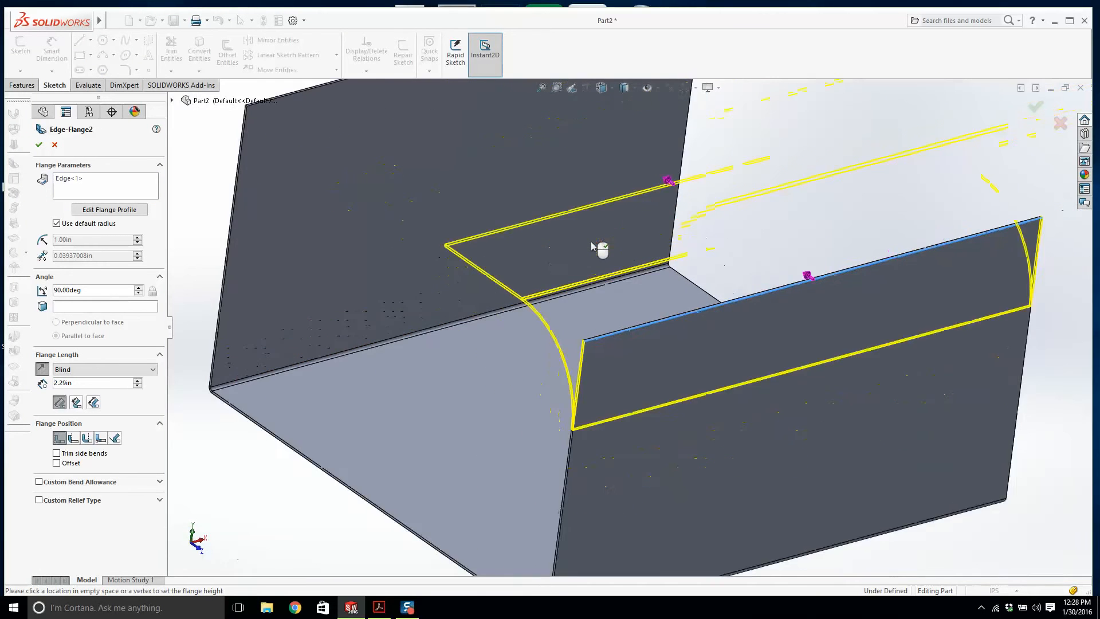
scroll(590, 241, up, 2)
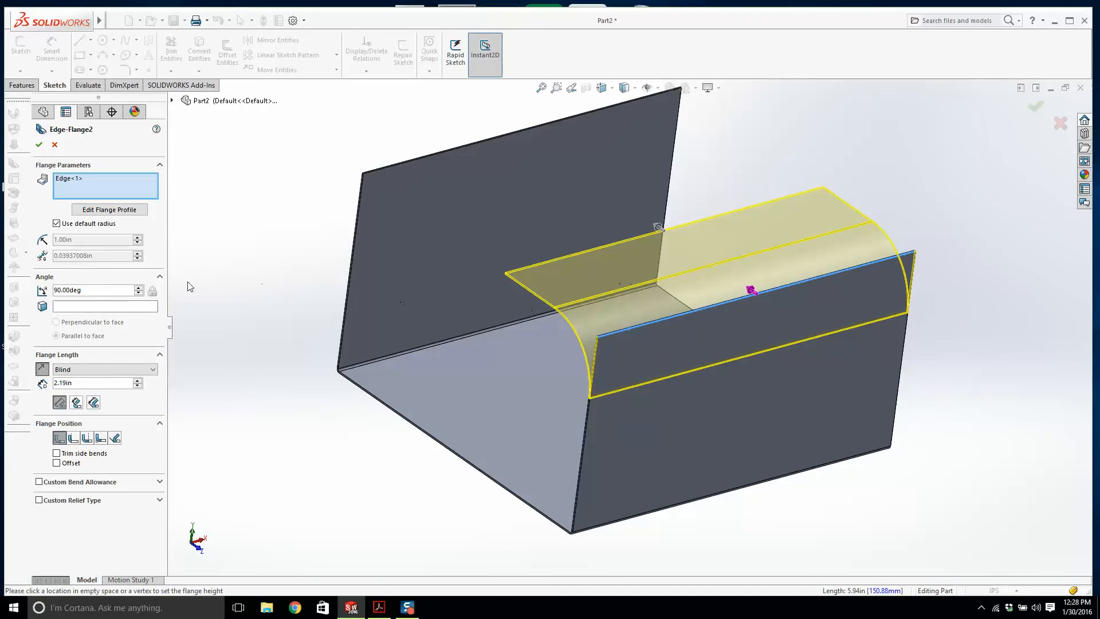
Step: Override the flange's default bend radius with 0.03 in, and check the tab's corner in the PDF drawing in Acrobat Reader
click(57, 223)
text(0.03)
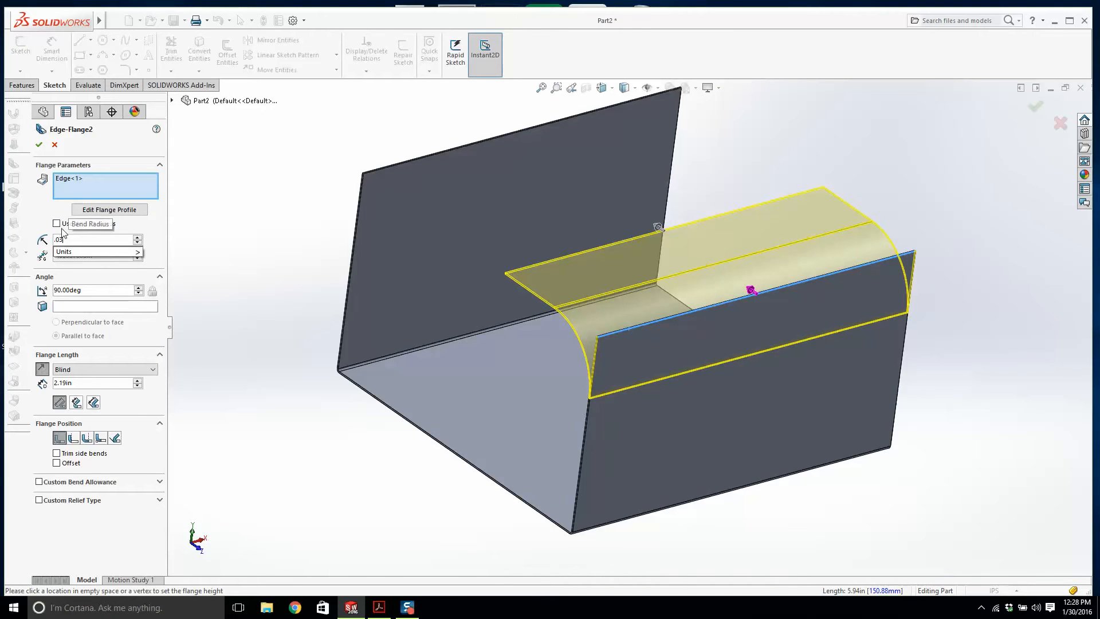
key(Return)
middle_drag(650, 261, 622, 345)
click(378, 607)
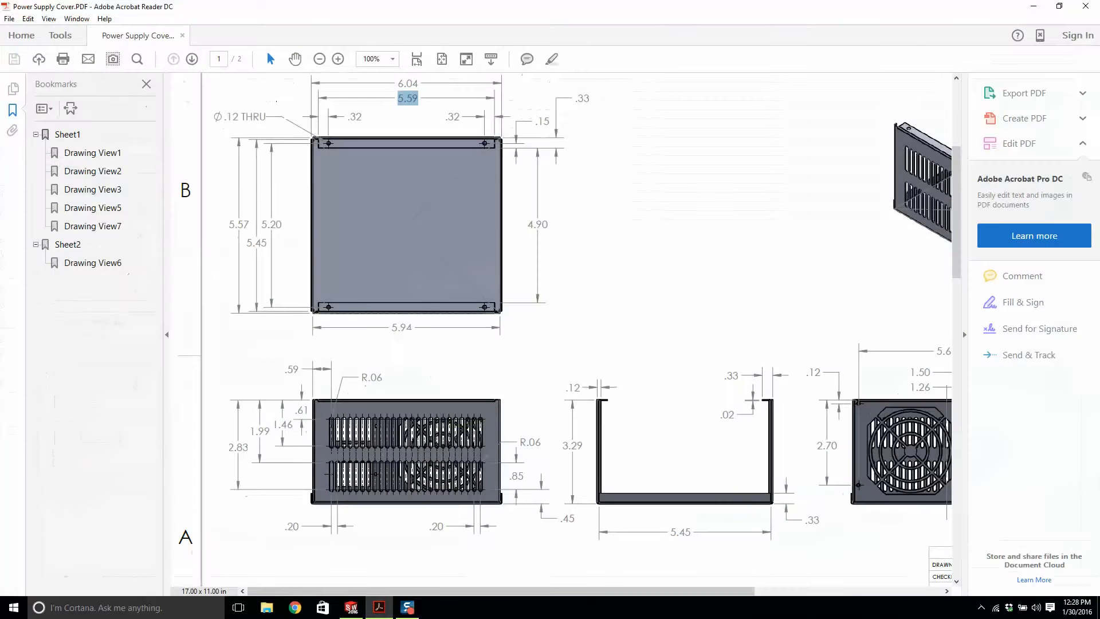
ctrl+scroll(306, 294, up, 5)
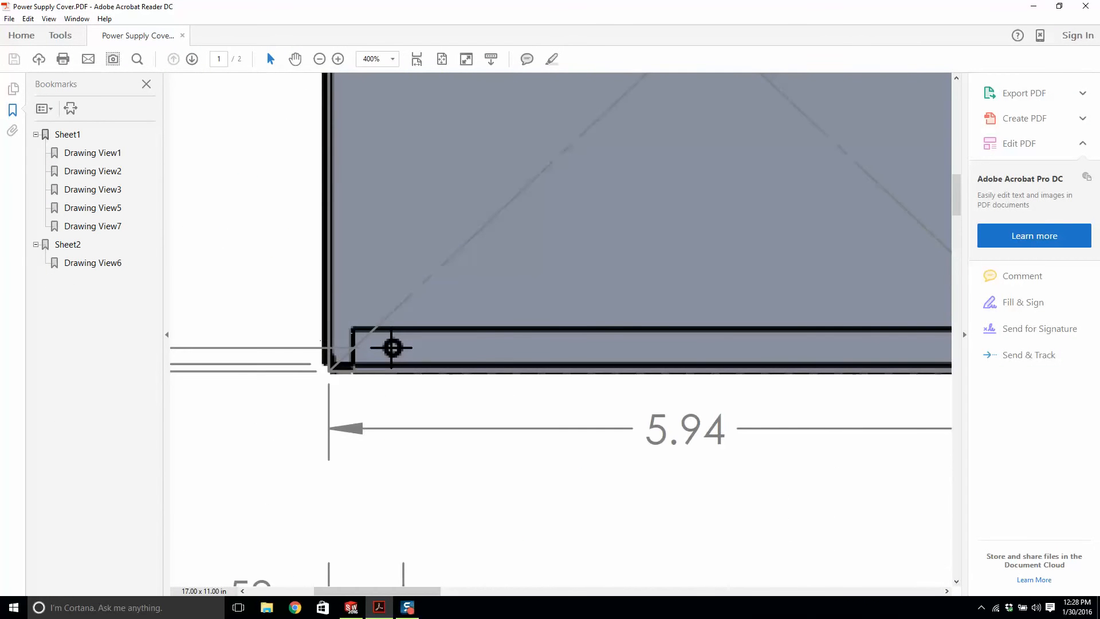
click(351, 606)
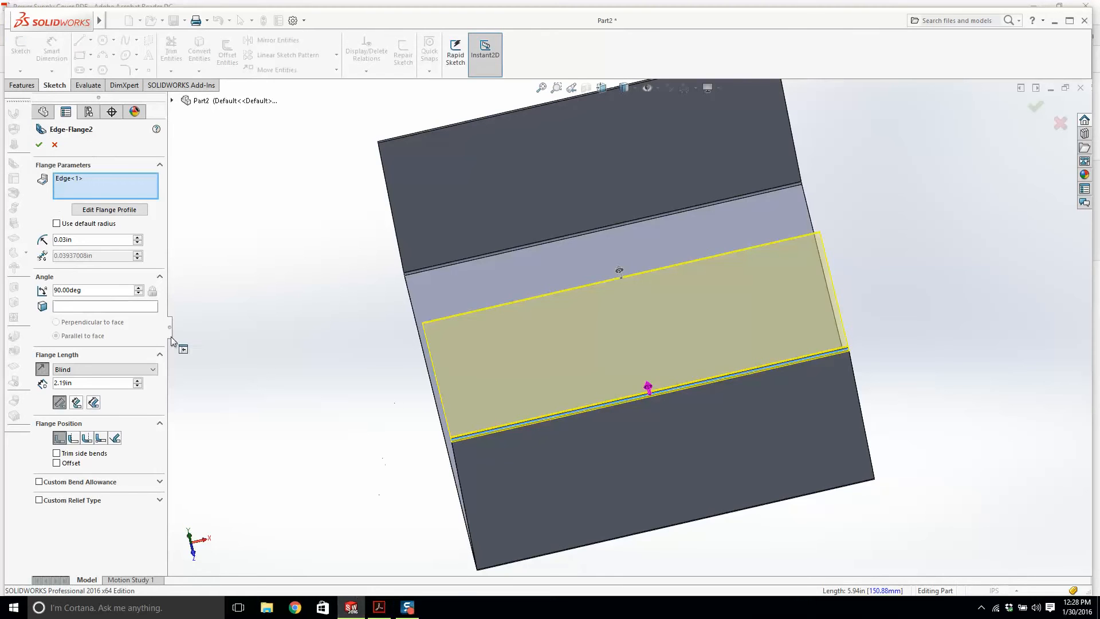
Step: Open the flange profile sketch and finish the edge flange with the profile as it is
click(102, 211)
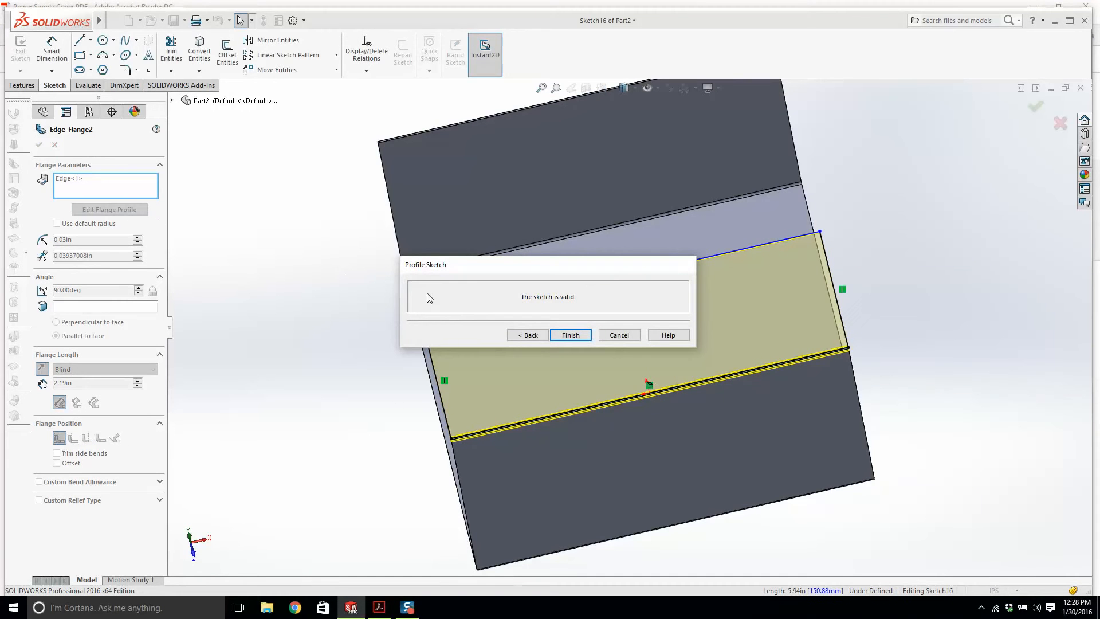
drag(543, 277, 264, 183)
key(Return)
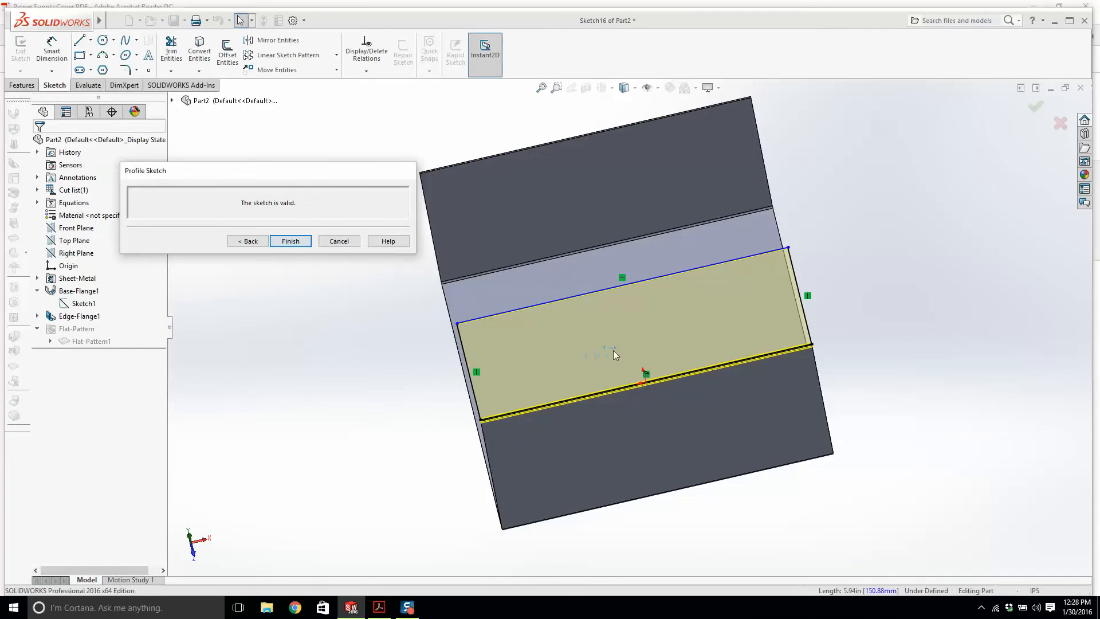
Step: Edit the new edge flange's profile sketch in a normal view and pull both short sides inward from the flange ends
key(space)
click(662, 199)
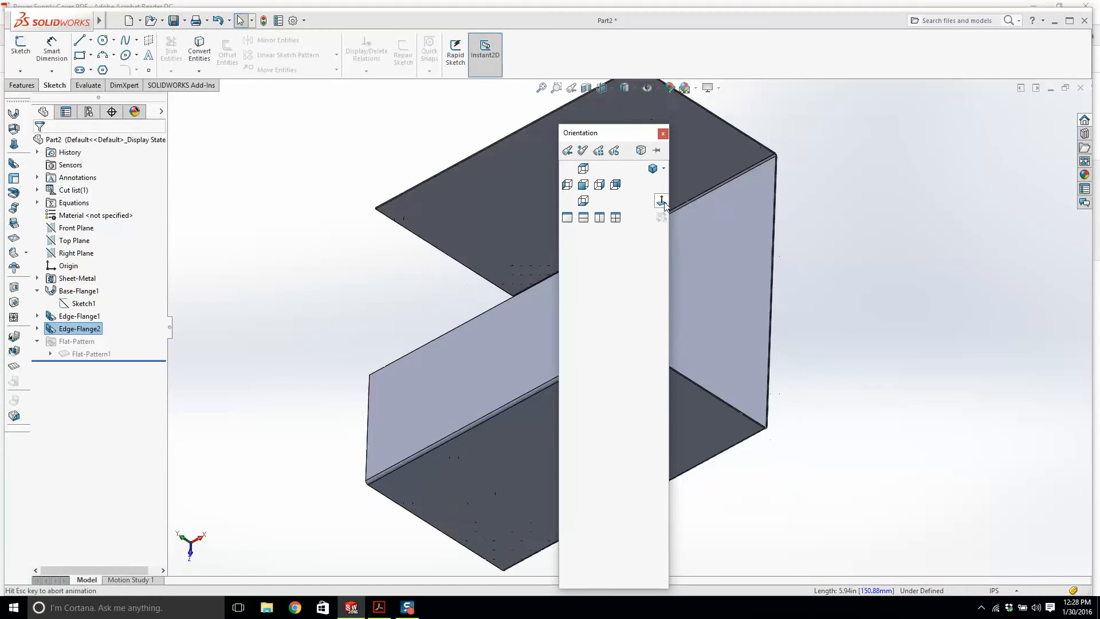
click(662, 199)
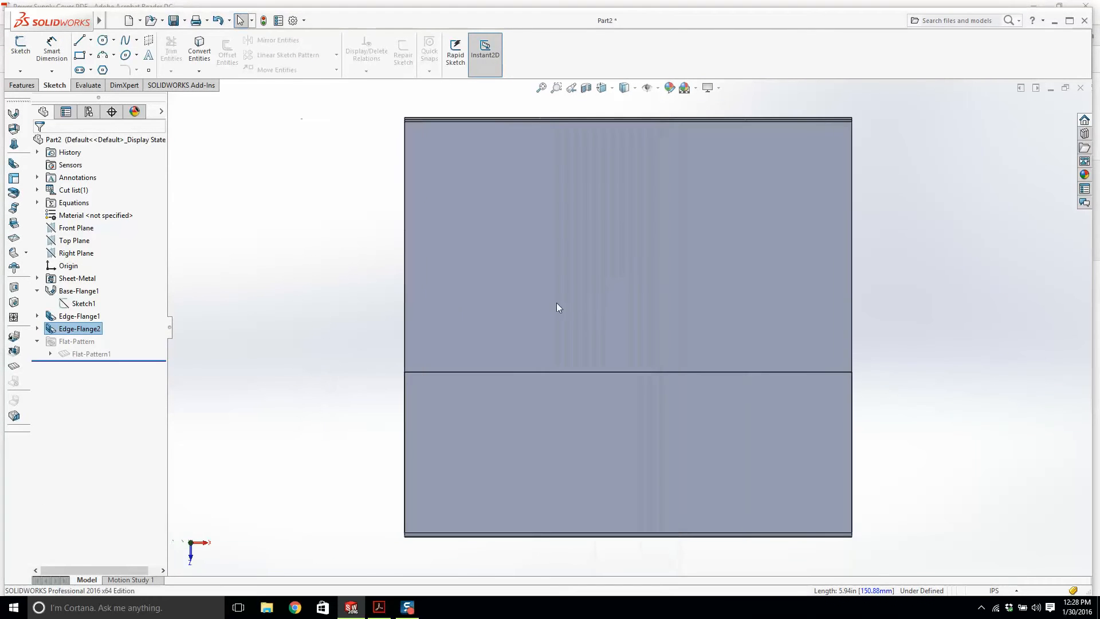
click(37, 328)
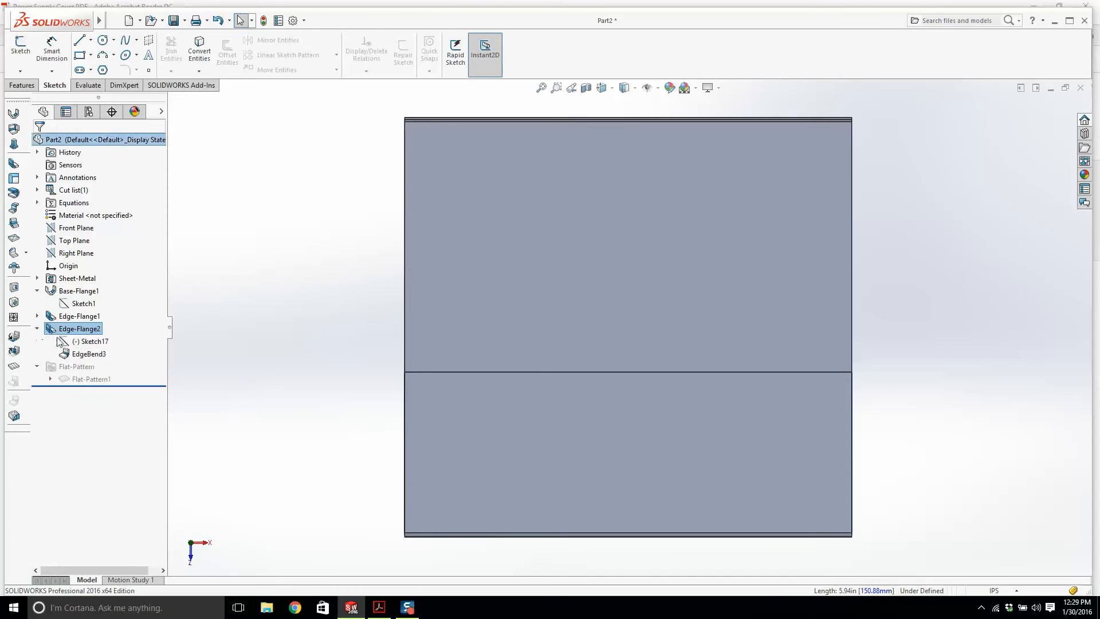
right_click(80, 342)
click(97, 310)
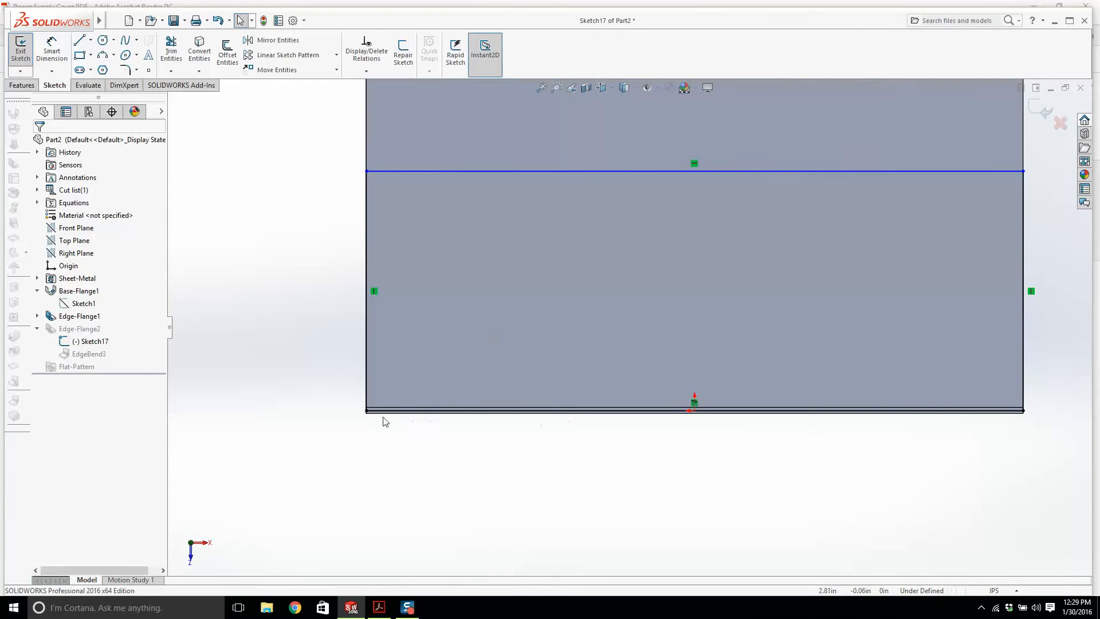
scroll(383, 404, down, 3)
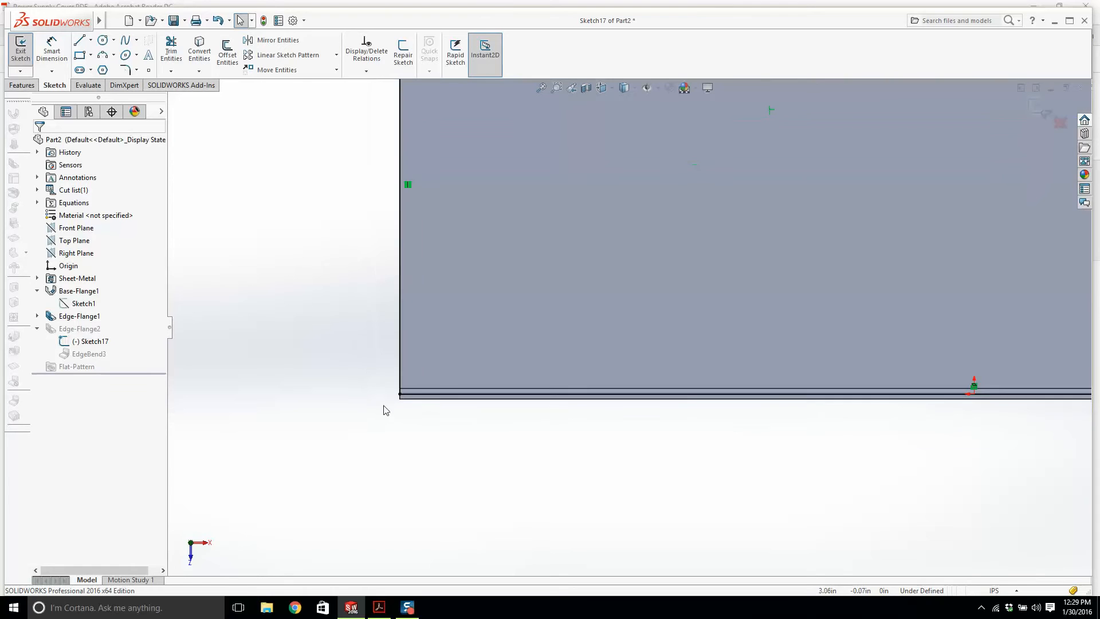
click(429, 313)
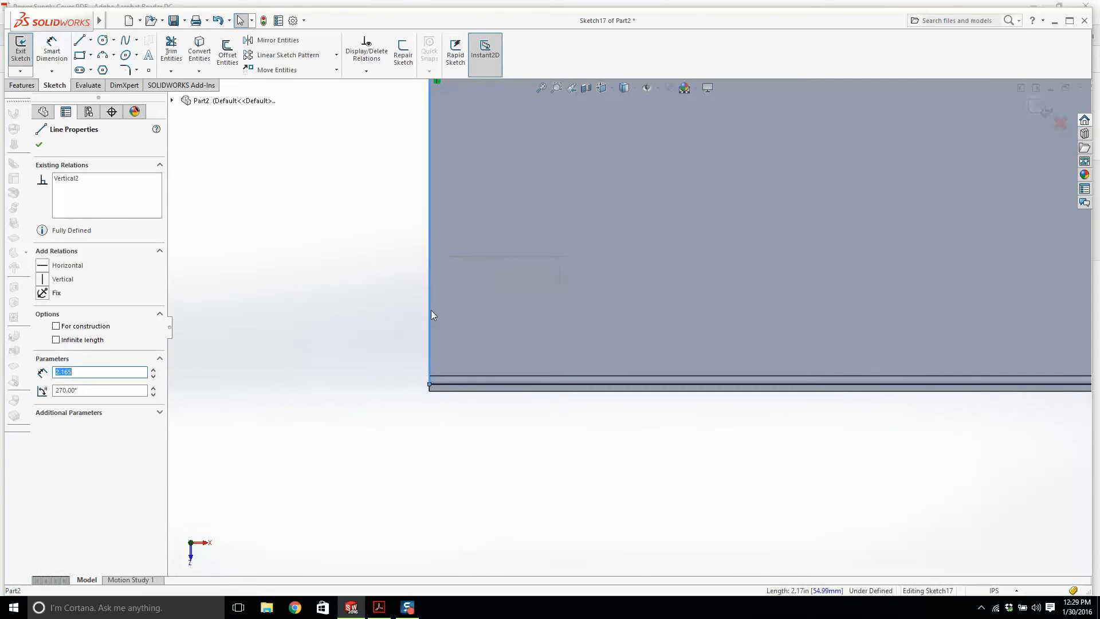
scroll(534, 309, up, 2)
scroll(628, 321, up, 2)
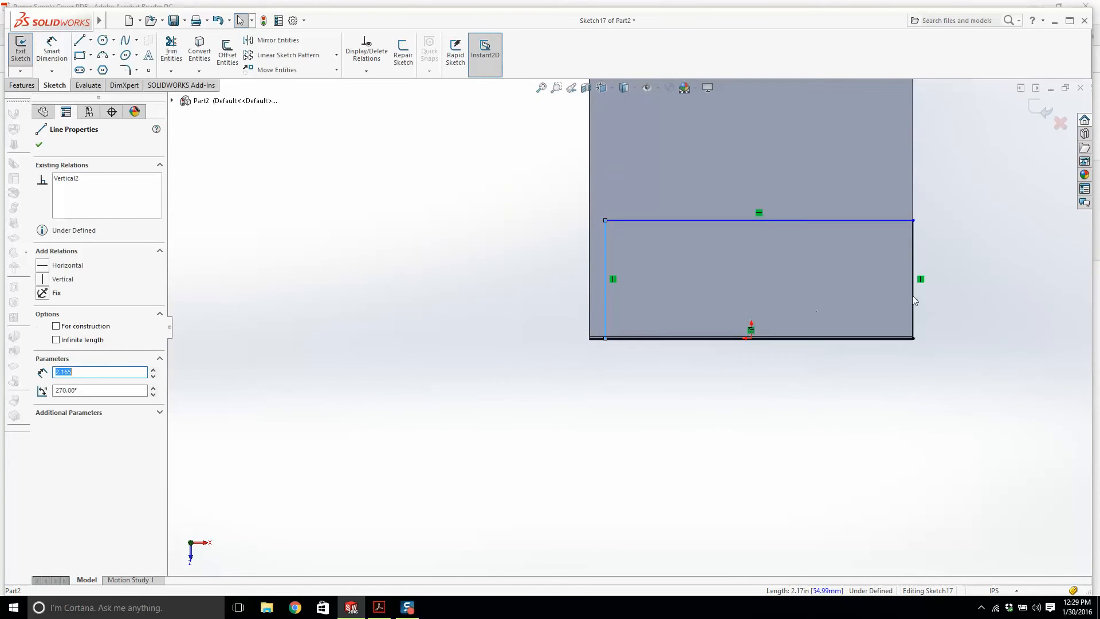
drag(912, 297, 874, 298)
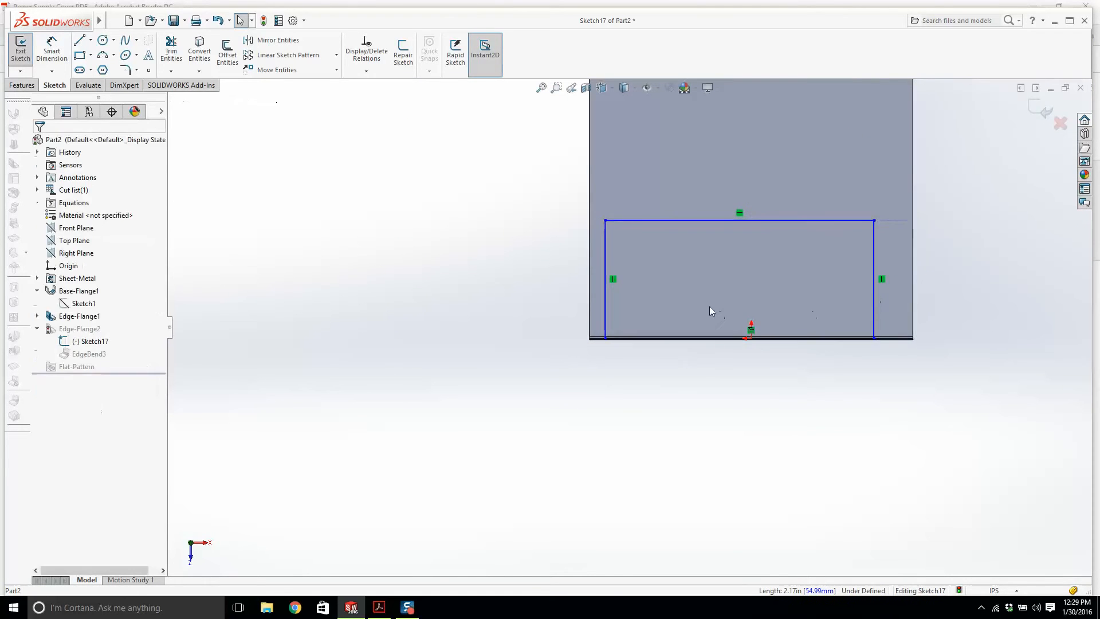
Step: Sketch a vertical centerline from the midpoint of the flange's bend edge up past the profile's far side
click(90, 40)
click(106, 68)
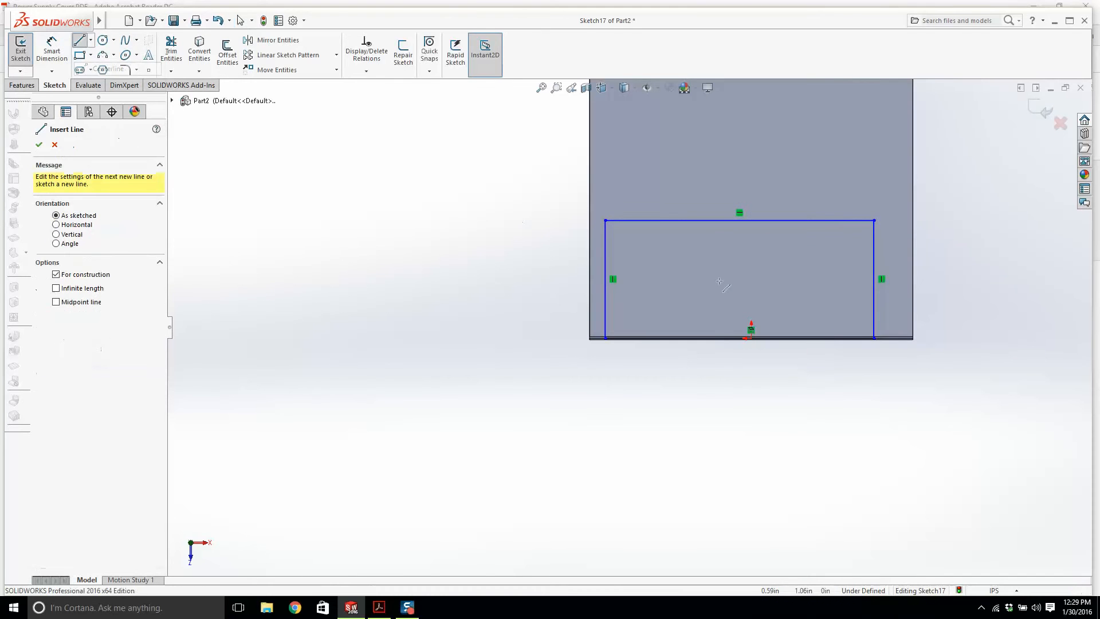
scroll(719, 281, down, 4)
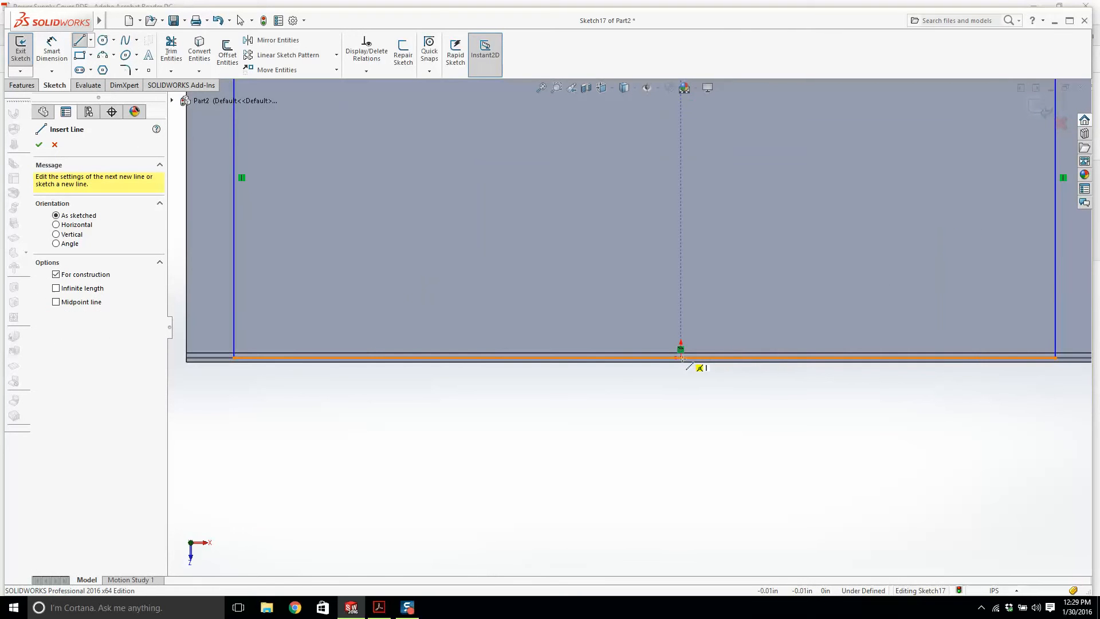
click(681, 358)
scroll(681, 358, up, 5)
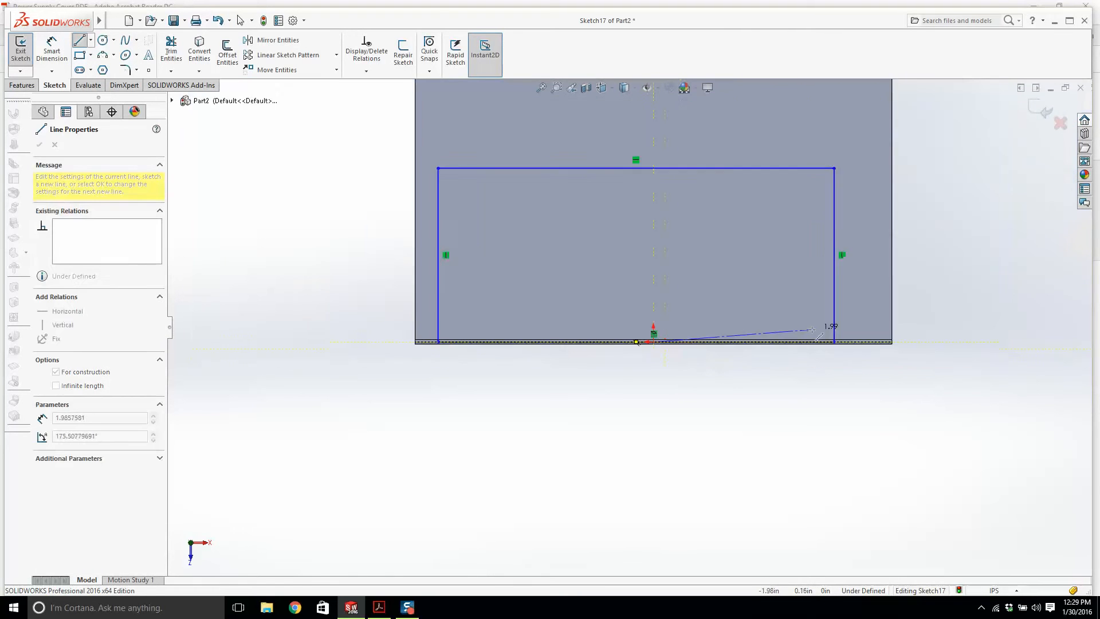
click(641, 122)
key(Escape)
Step: Make the flange profile's two short sides symmetric about the vertical centerline
scroll(735, 315, down, 3)
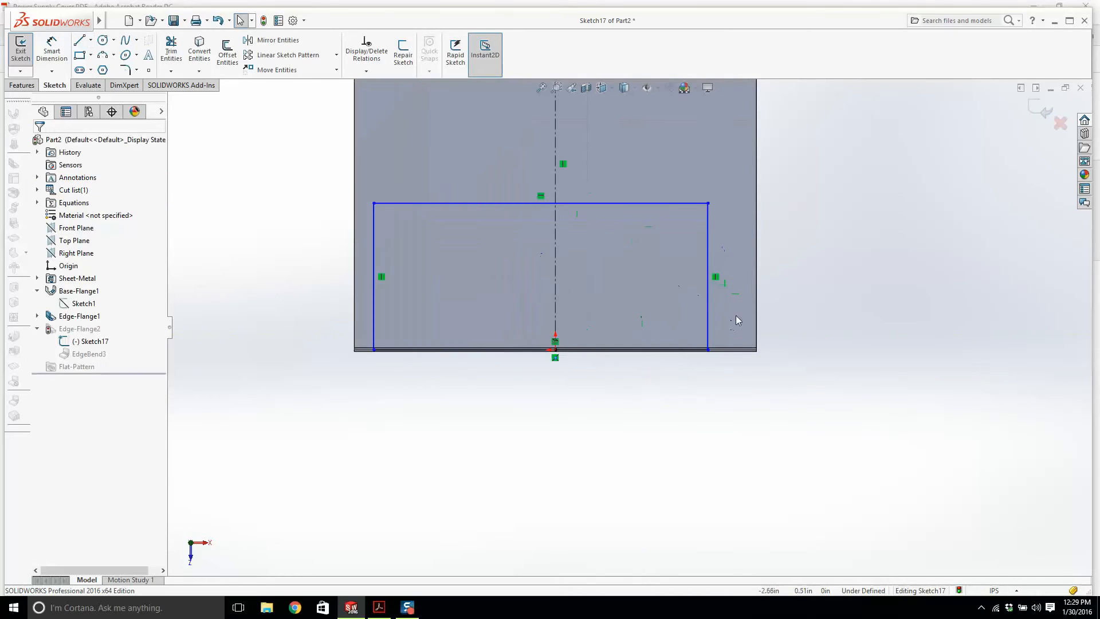
drag(377, 300, 363, 300)
click(60, 394)
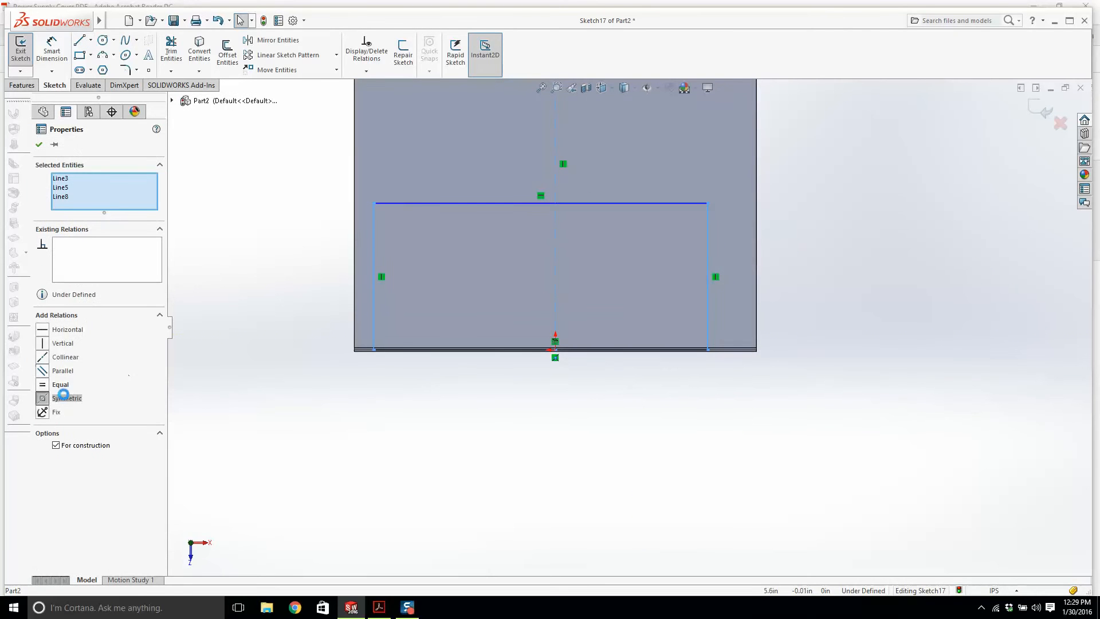
click(394, 488)
Step: Look up the tab width in the PDF drawing, dimension the distance between the profile's short sides to 5.59 in and exit the sketch
click(378, 607)
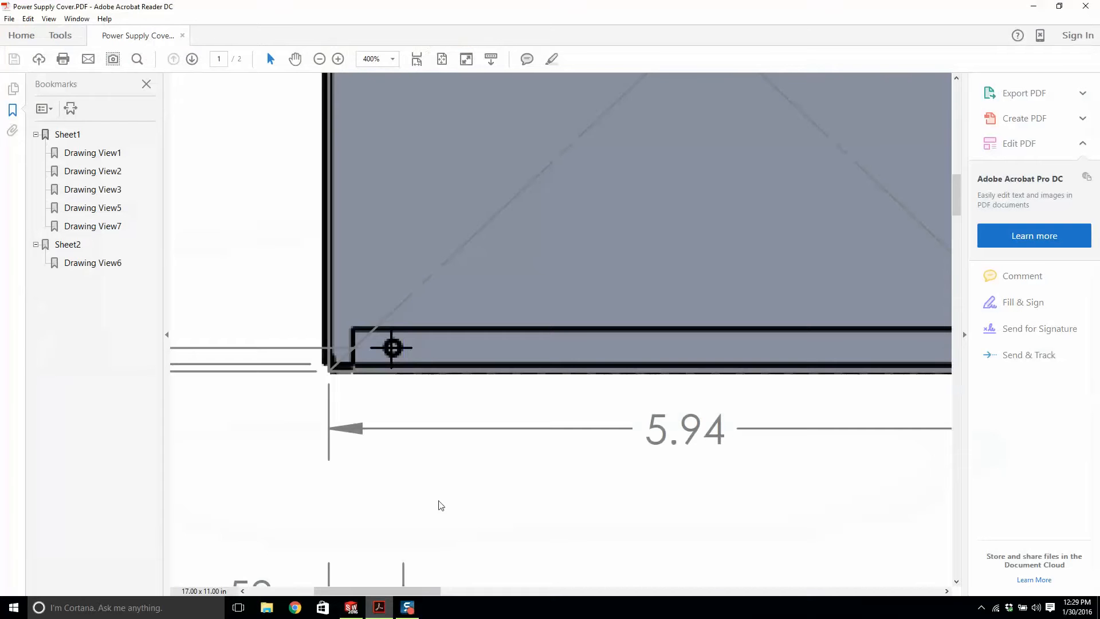
ctrl+scroll(466, 396, down, 4)
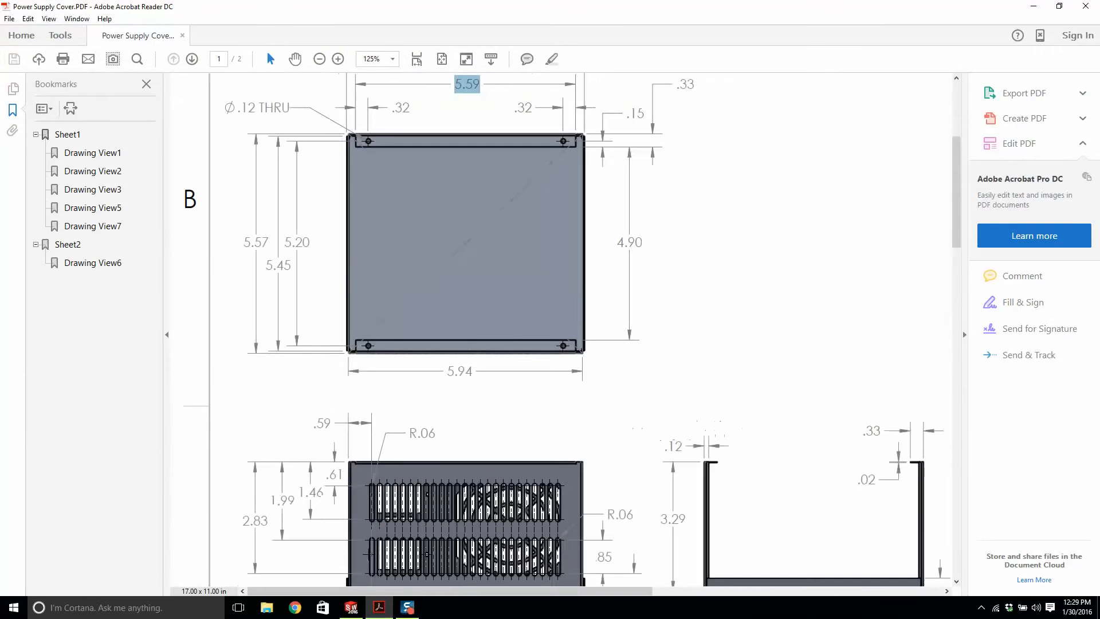
click(350, 607)
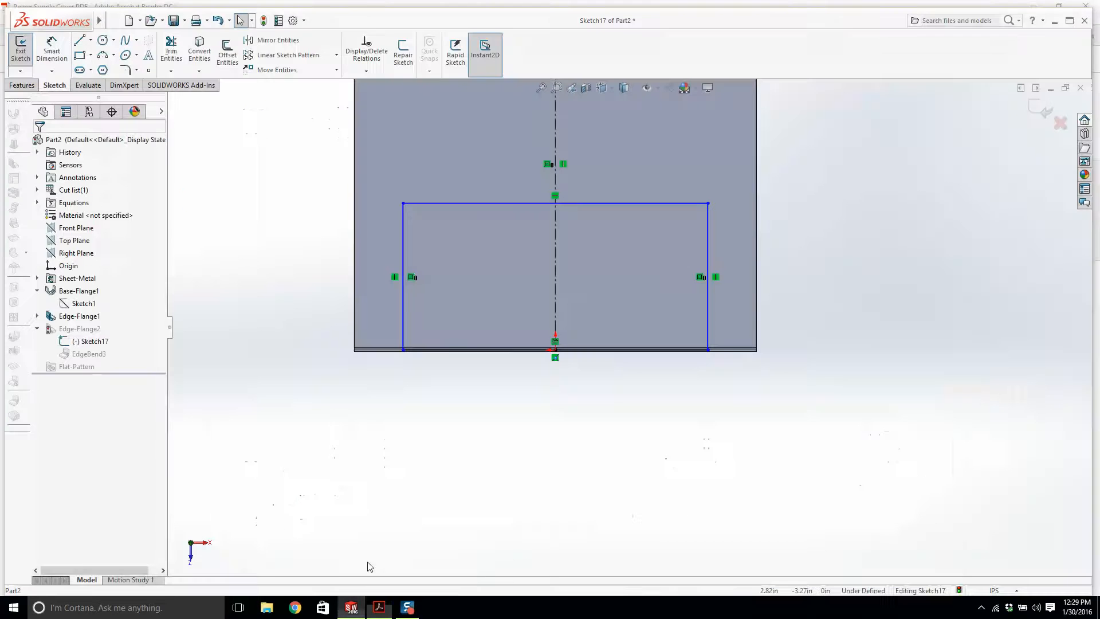
click(403, 252)
click(709, 261)
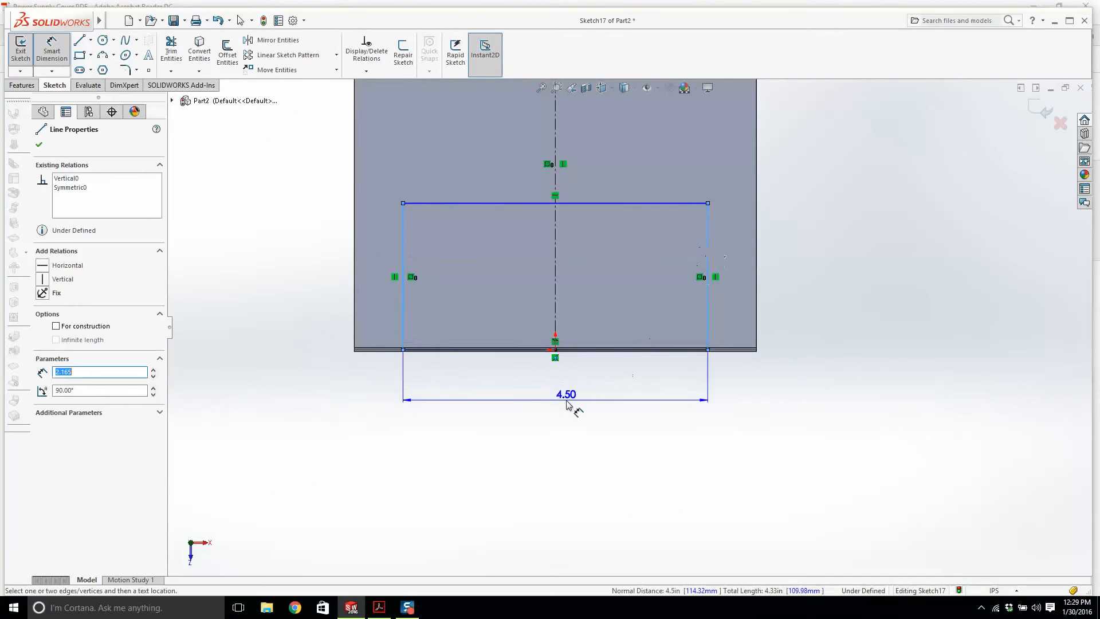
click(573, 404)
text(5.59)
key(Return)
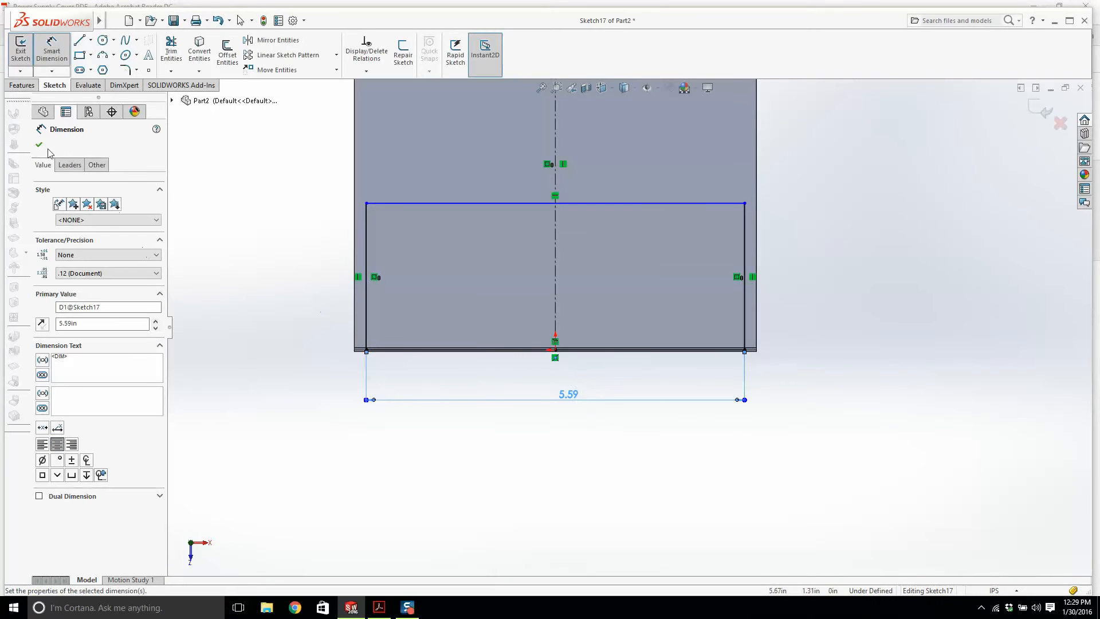
click(1032, 107)
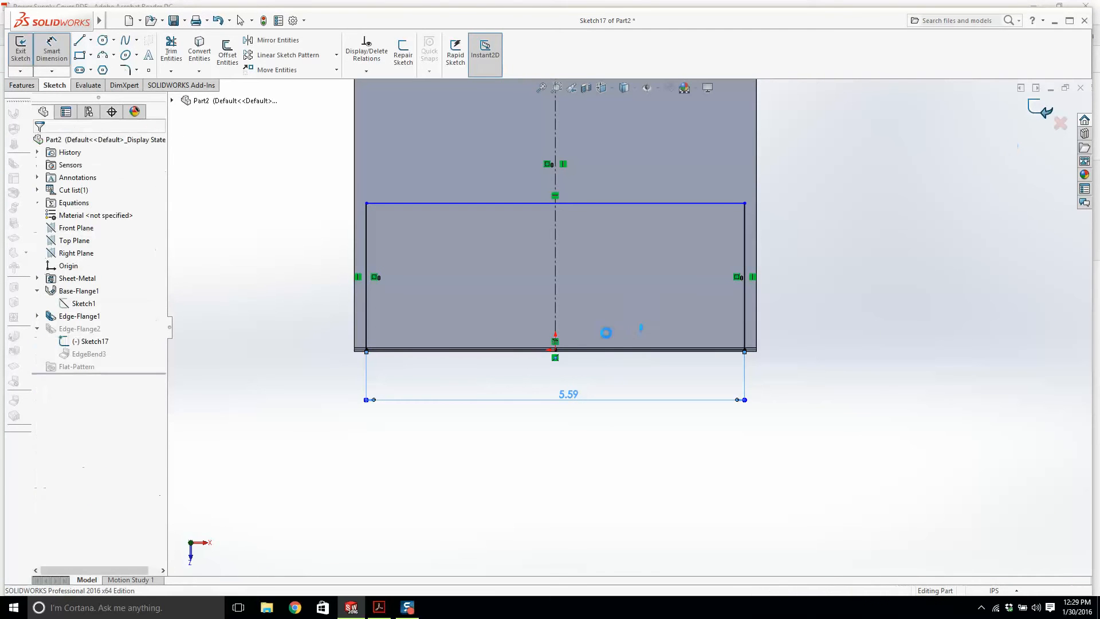
Step: Edit the new edge flange, look up the tab depth in the PDF drawing and set the flange length to 0.33 in
middle_drag(680, 240, 624, 332)
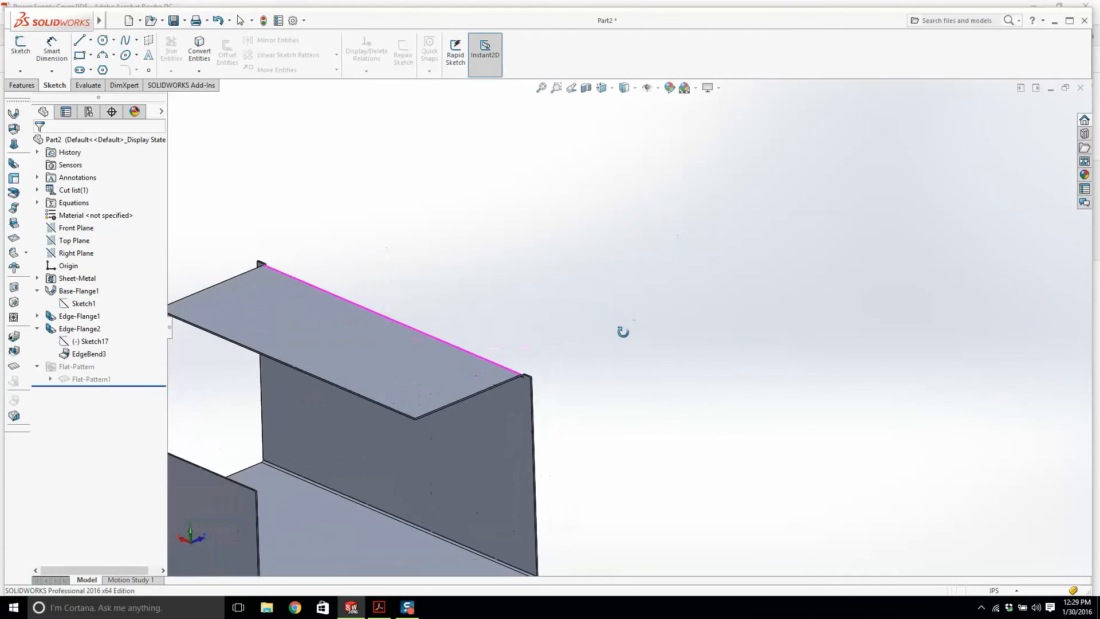
scroll(560, 365, down, 10)
scroll(688, 279, down, 2)
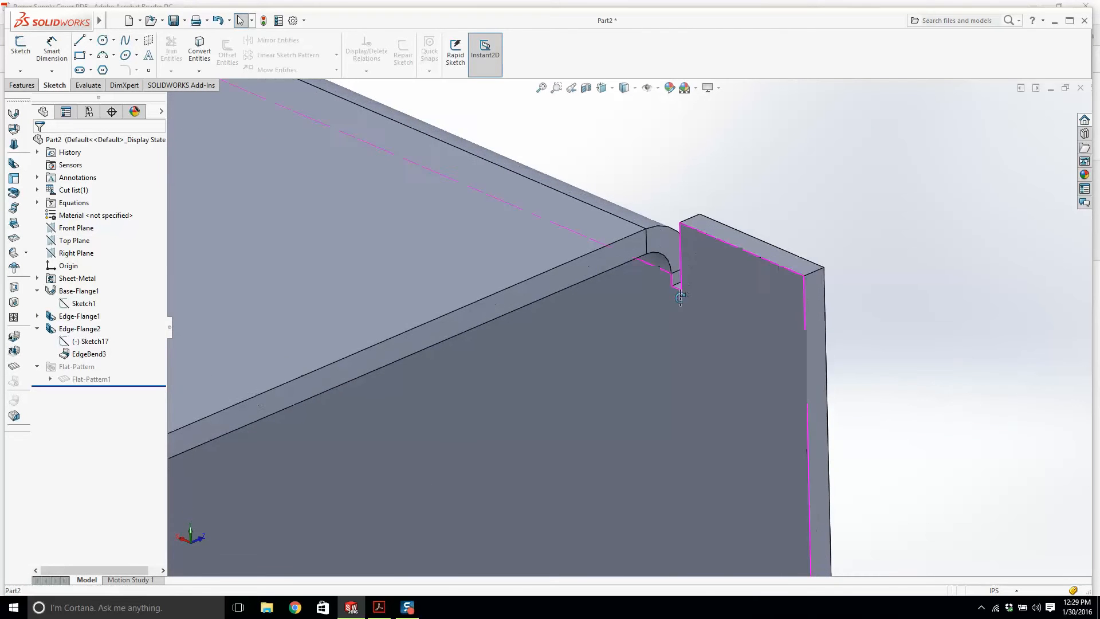
middle_drag(689, 278, 608, 329)
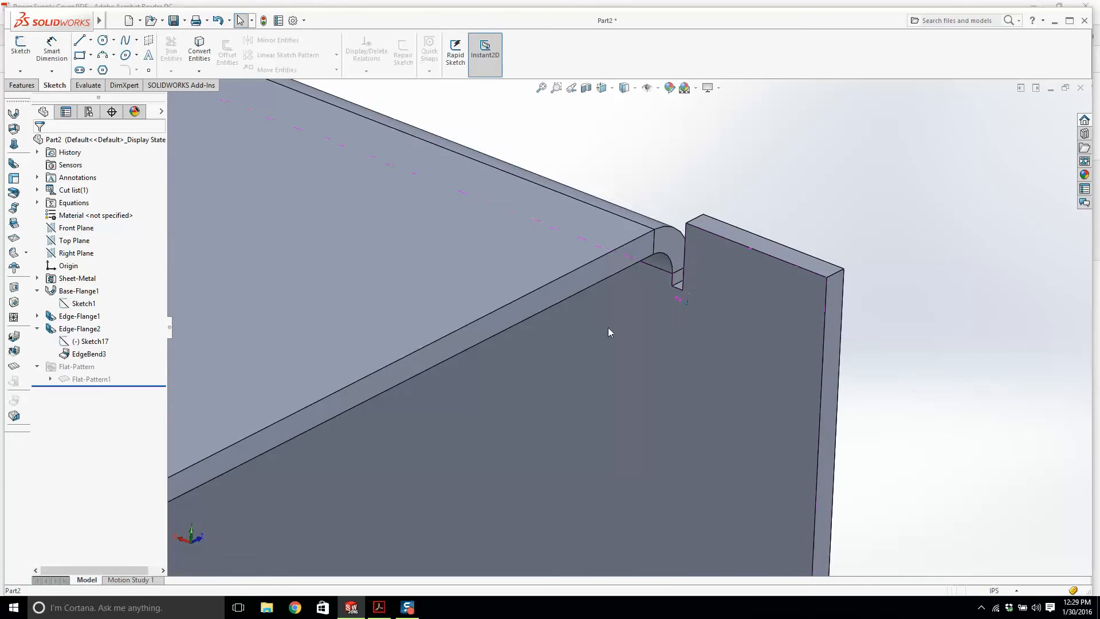
right_click(80, 329)
click(112, 291)
scroll(576, 300, up, 5)
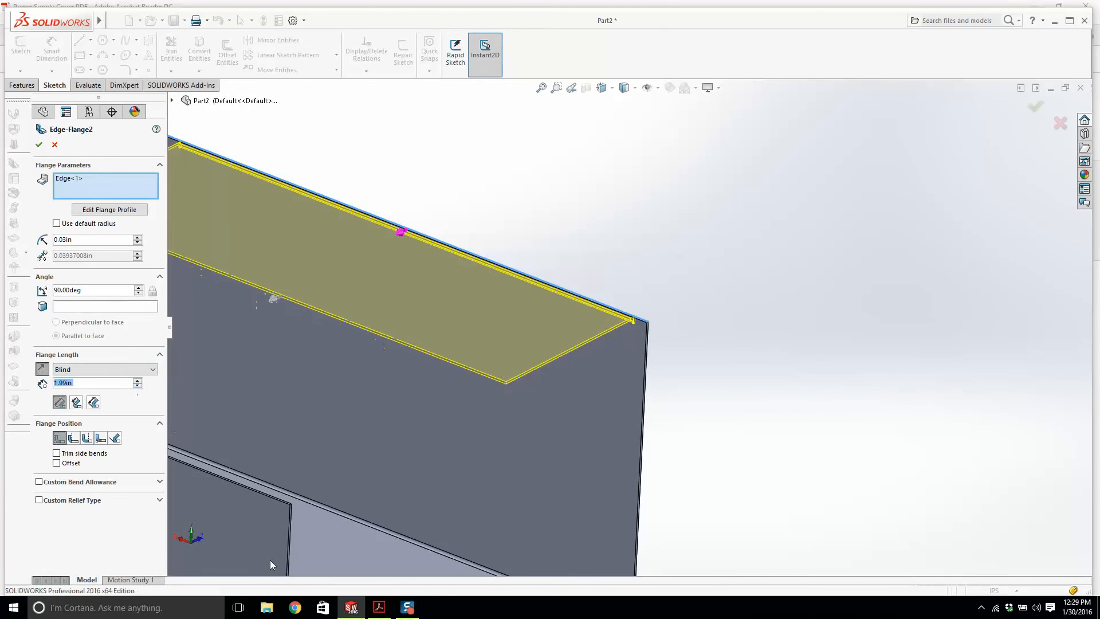
click(378, 607)
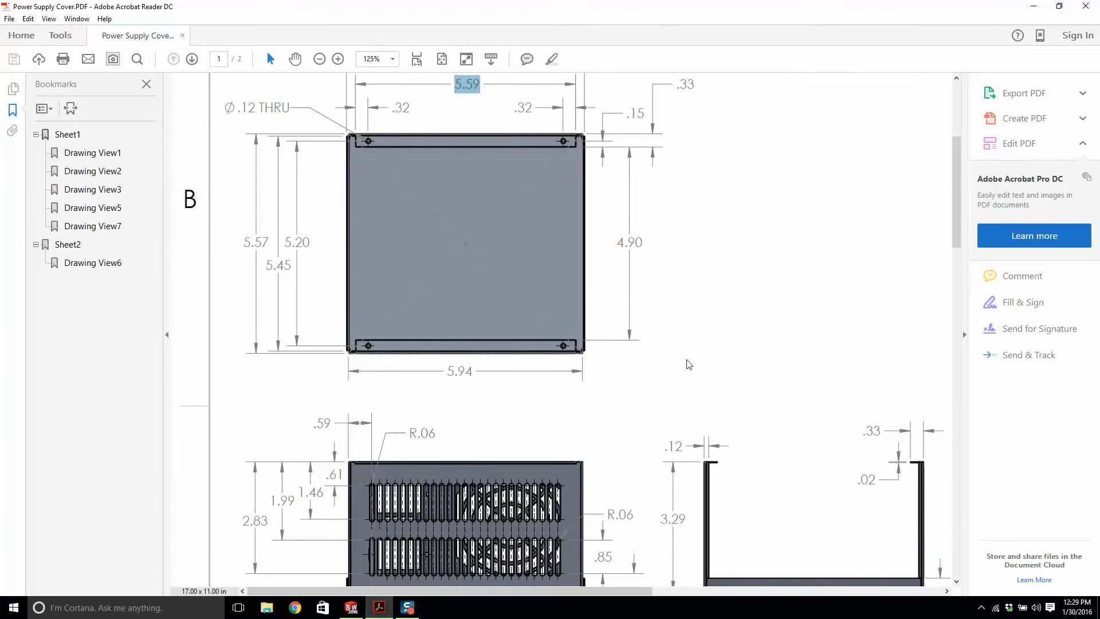
click(351, 607)
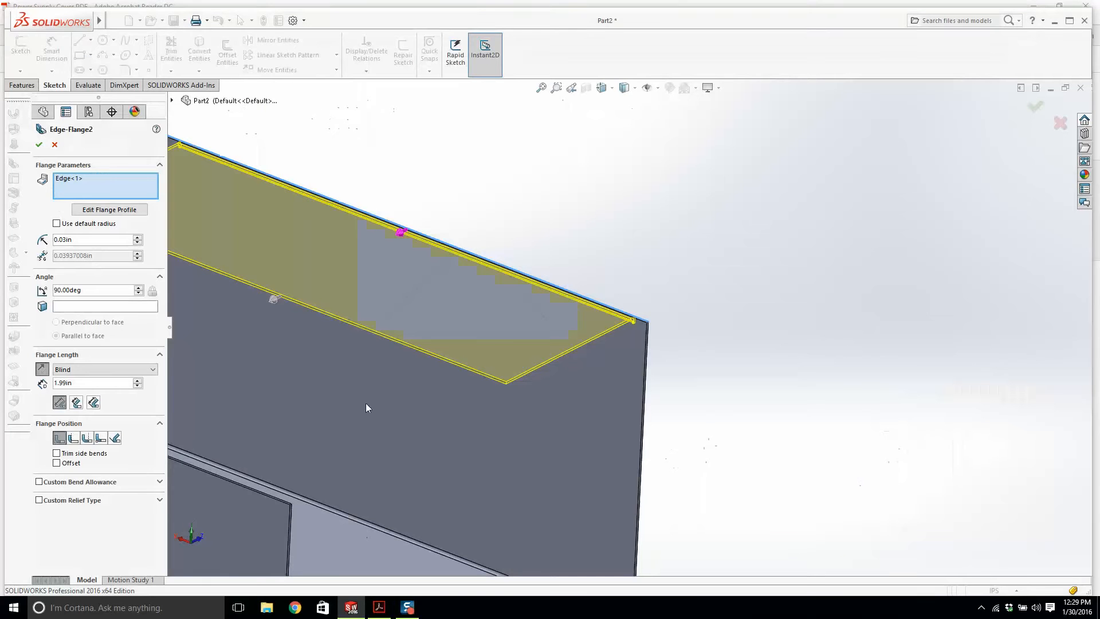
double_click(93, 382)
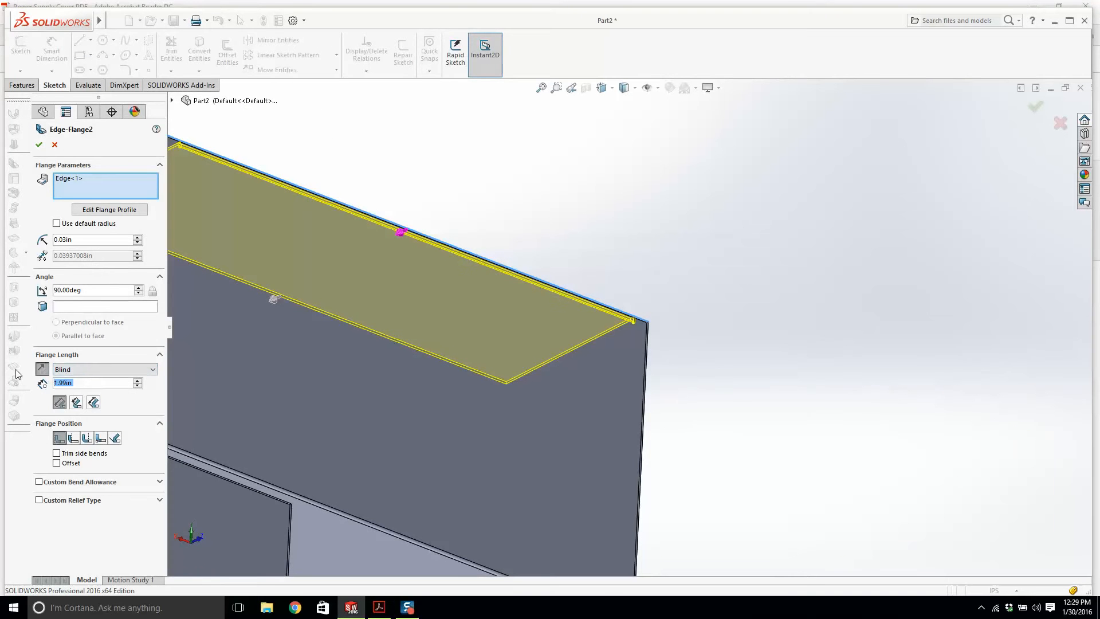
key(BackSpace)
text(0.33)
key(Return)
scroll(401, 172, up, 5)
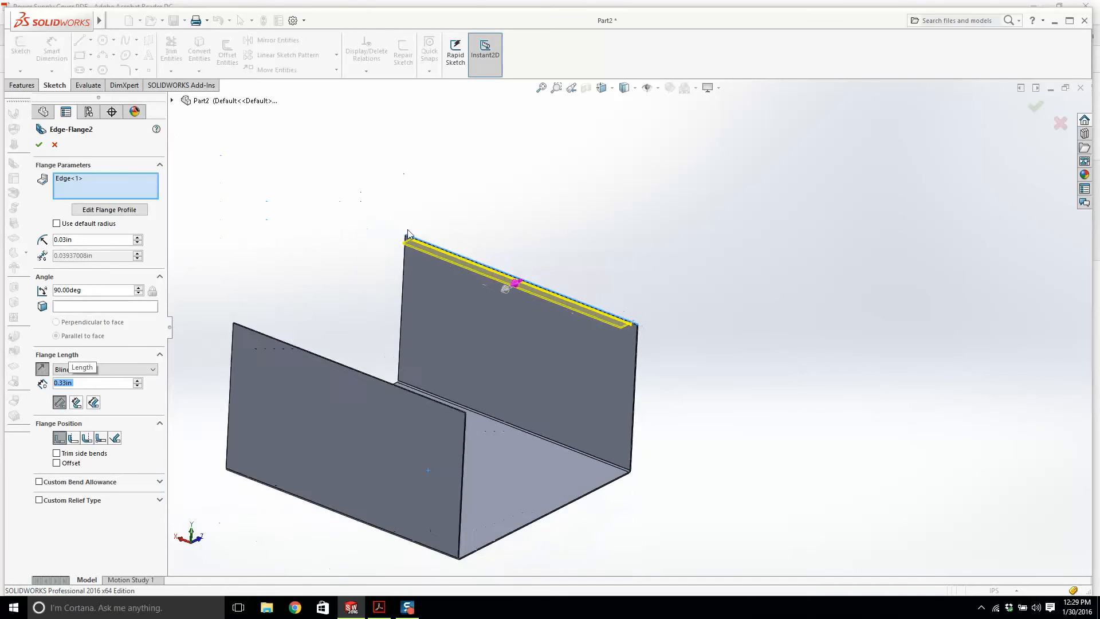
middle_drag(508, 370, 478, 383)
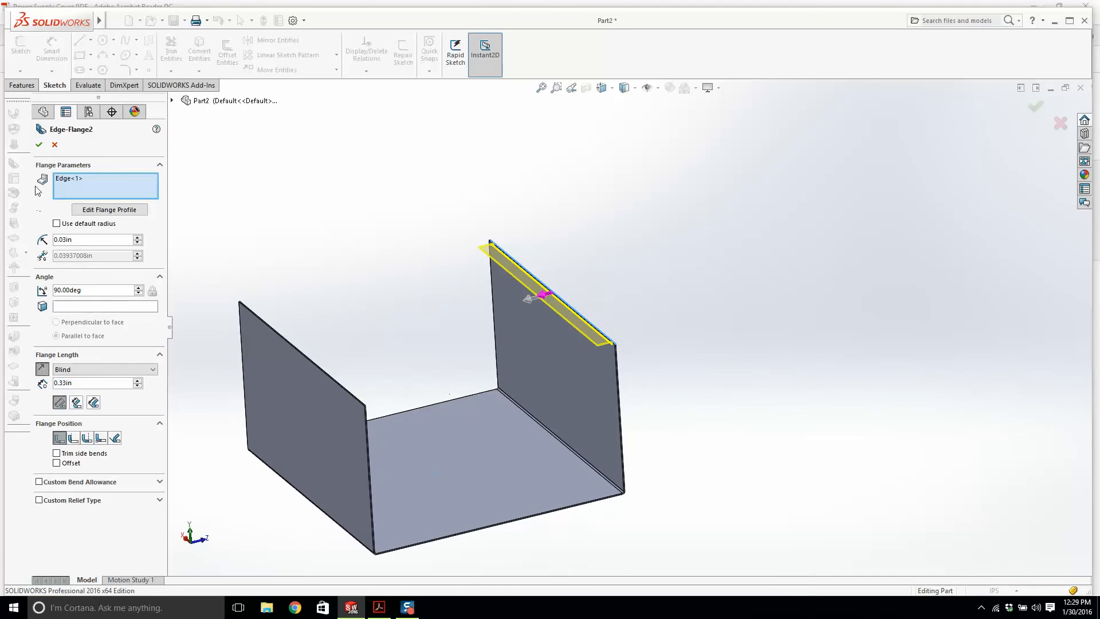
Step: Try adding the opposite side flange's upper outer edge to the same edge flange feature, and remove it from the selection
drag(77, 240, 28, 243)
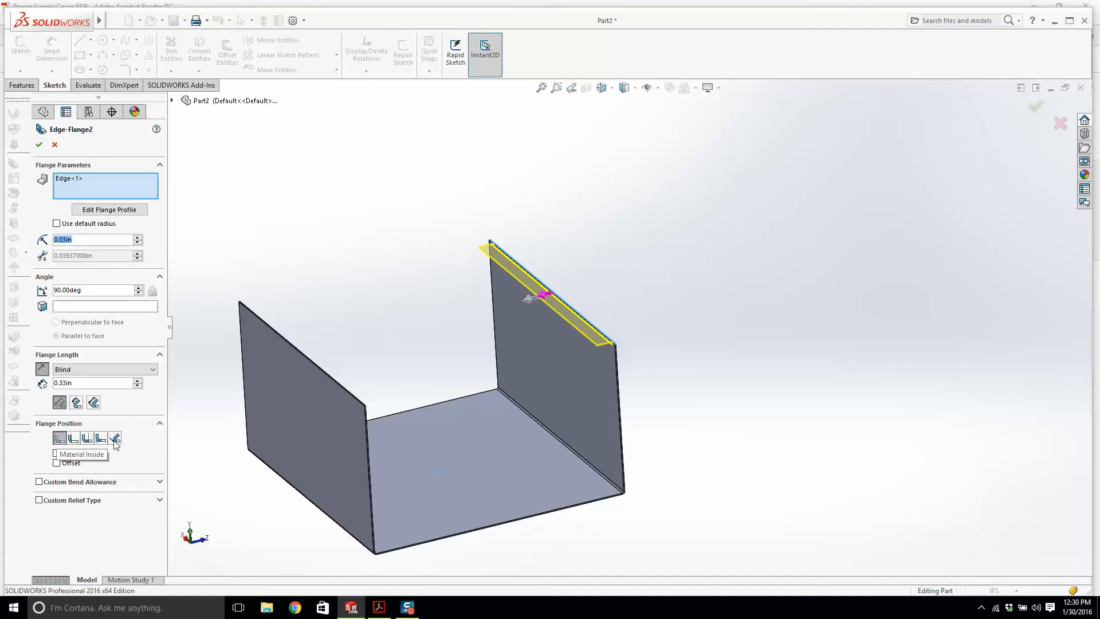
scroll(617, 345, down, 6)
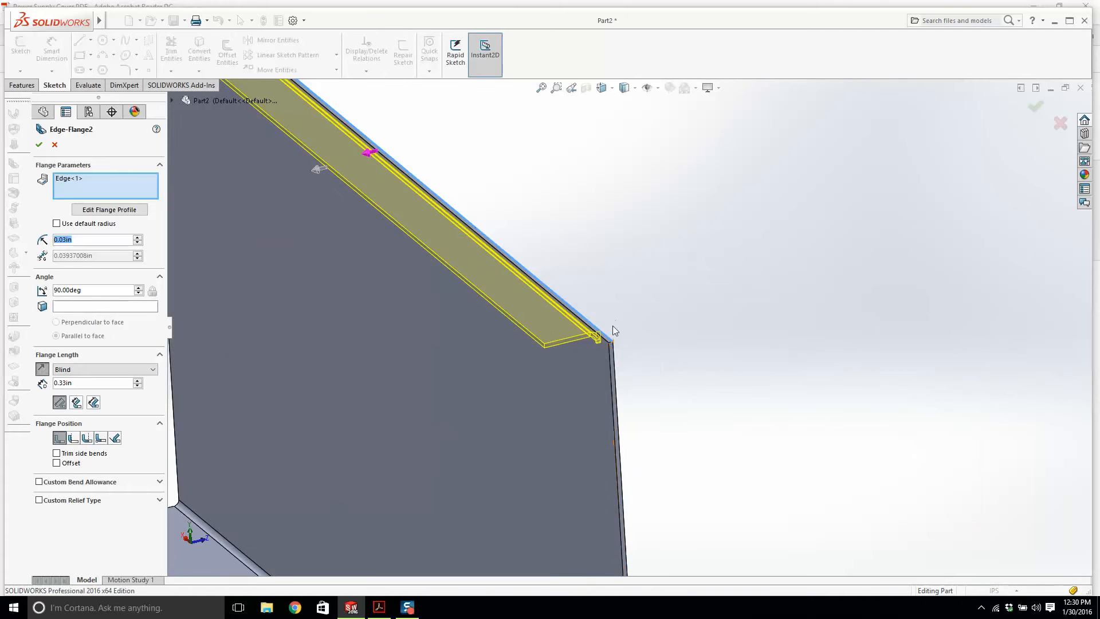
scroll(434, 217, up, 7)
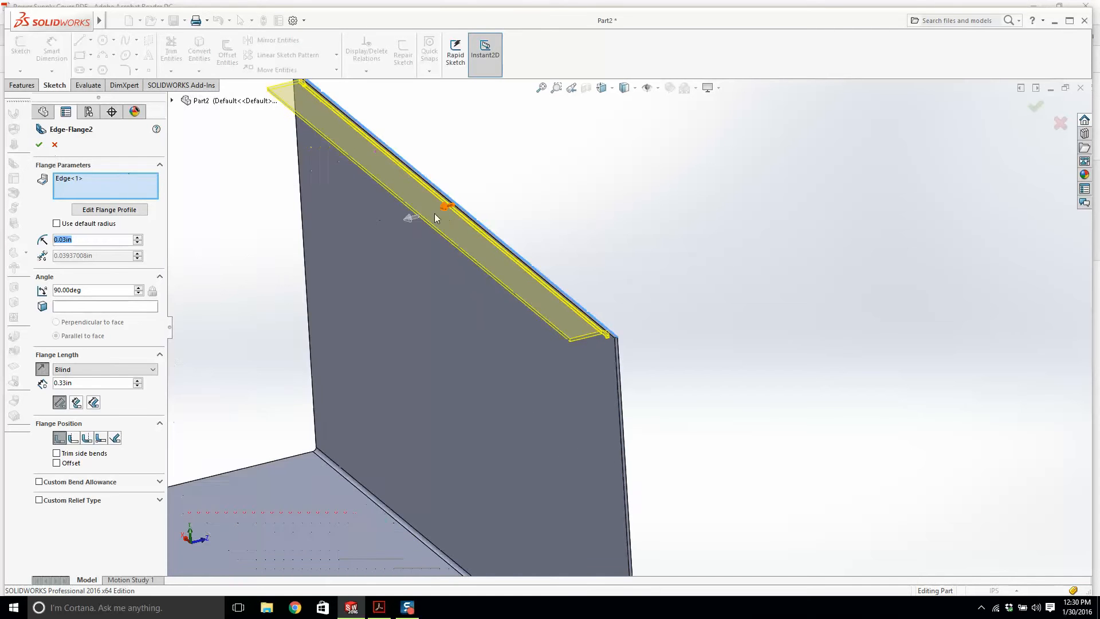
scroll(447, 420, down, 8)
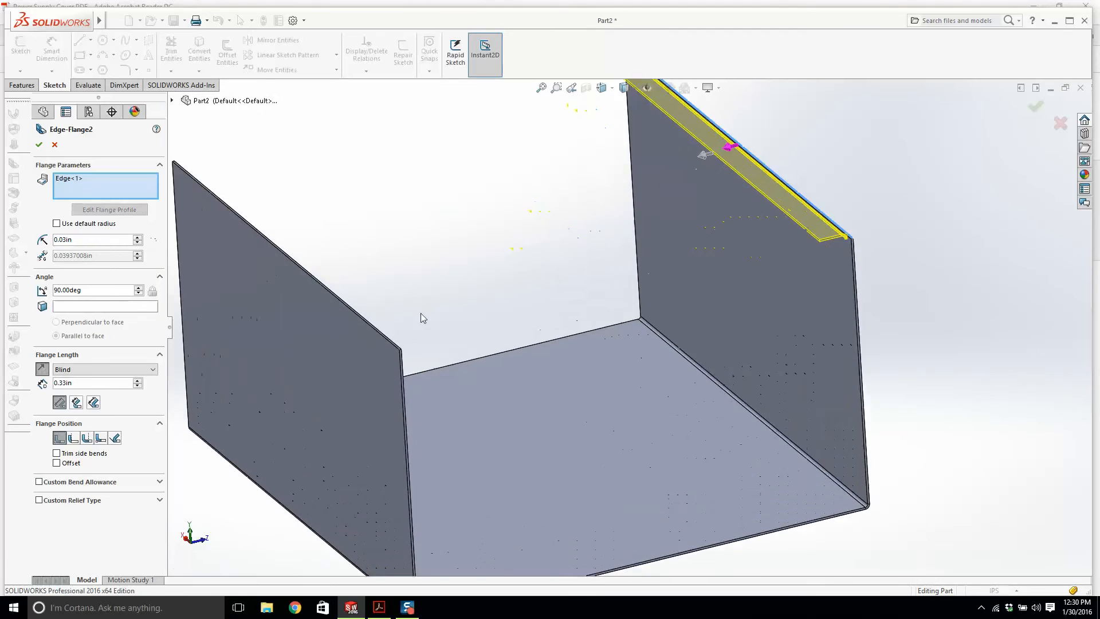
click(456, 352)
scroll(366, 326, up, 5)
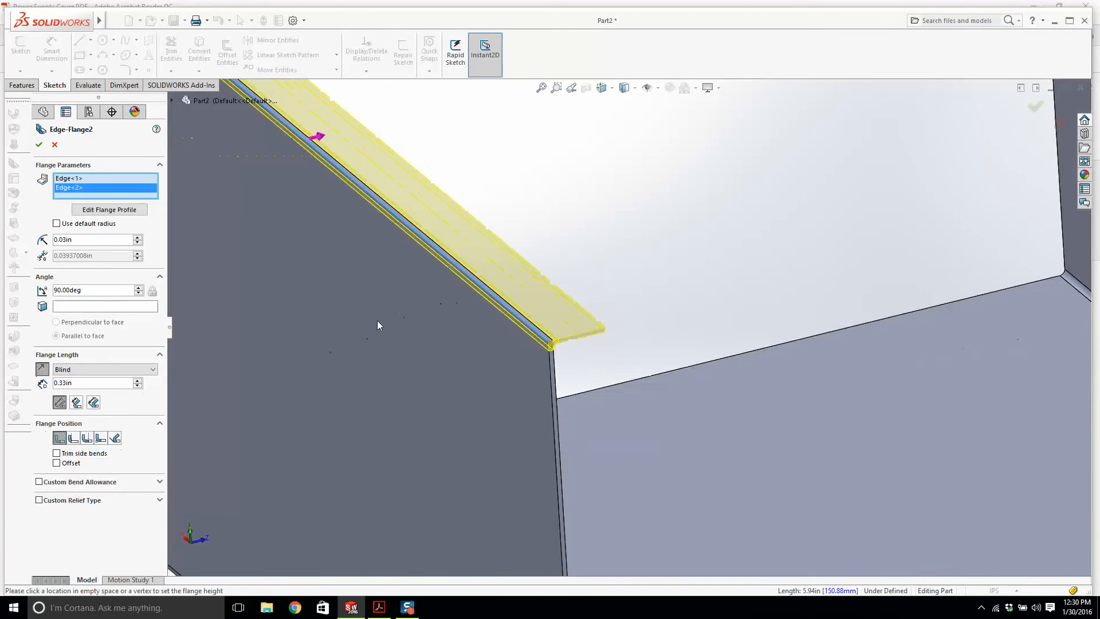
scroll(528, 338, up, 4)
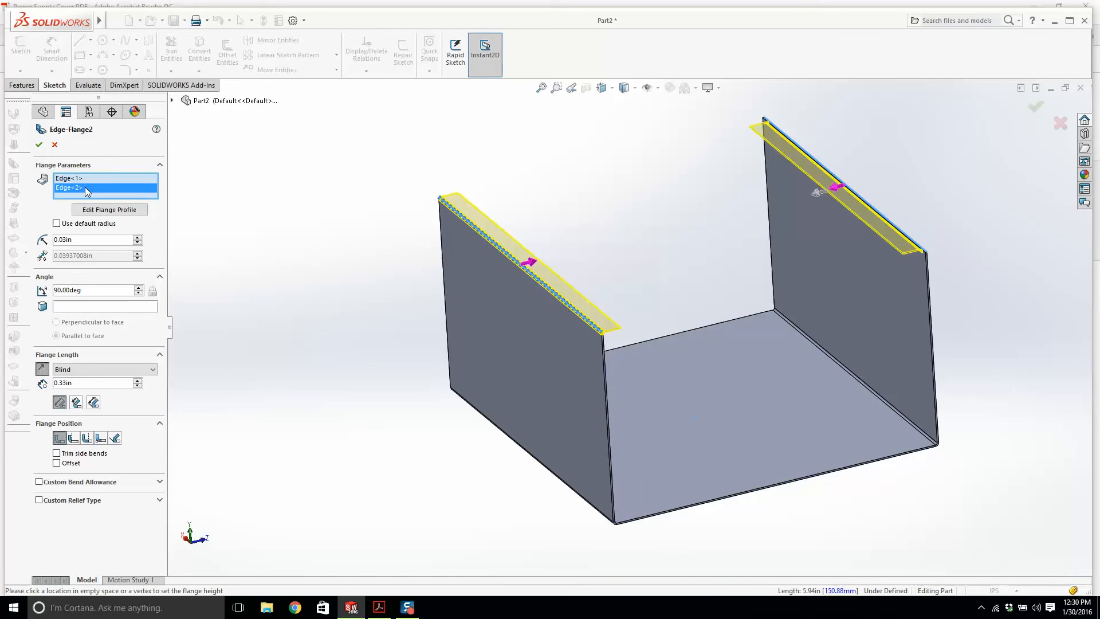
key(Delete)
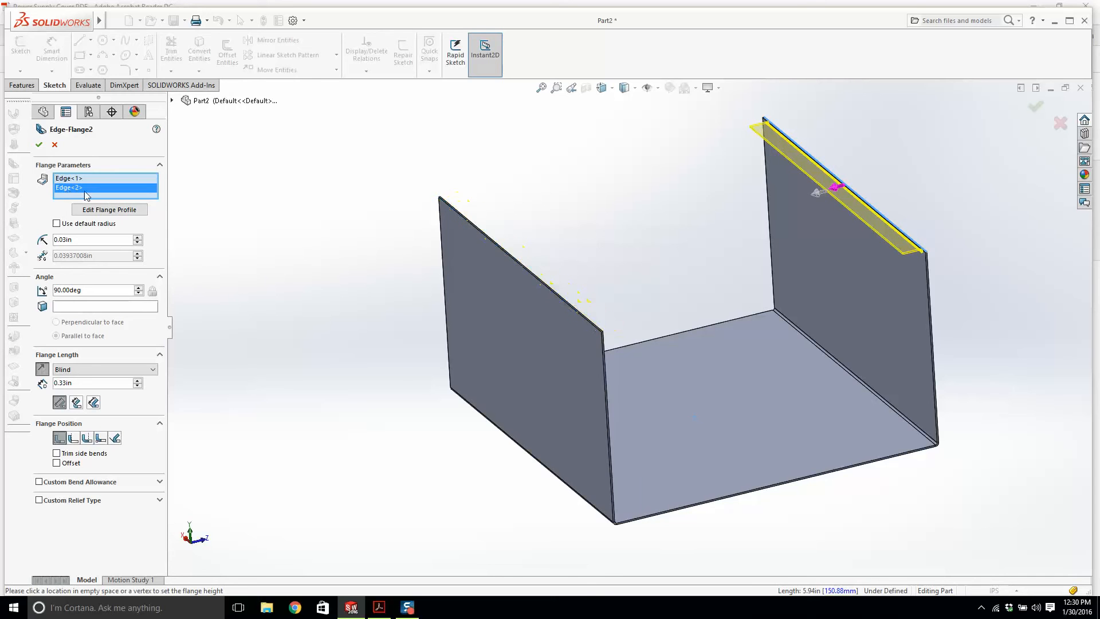
Step: Accept the edited edge flange and collapse its entry in the feature tree
click(39, 145)
scroll(879, 241, down, 3)
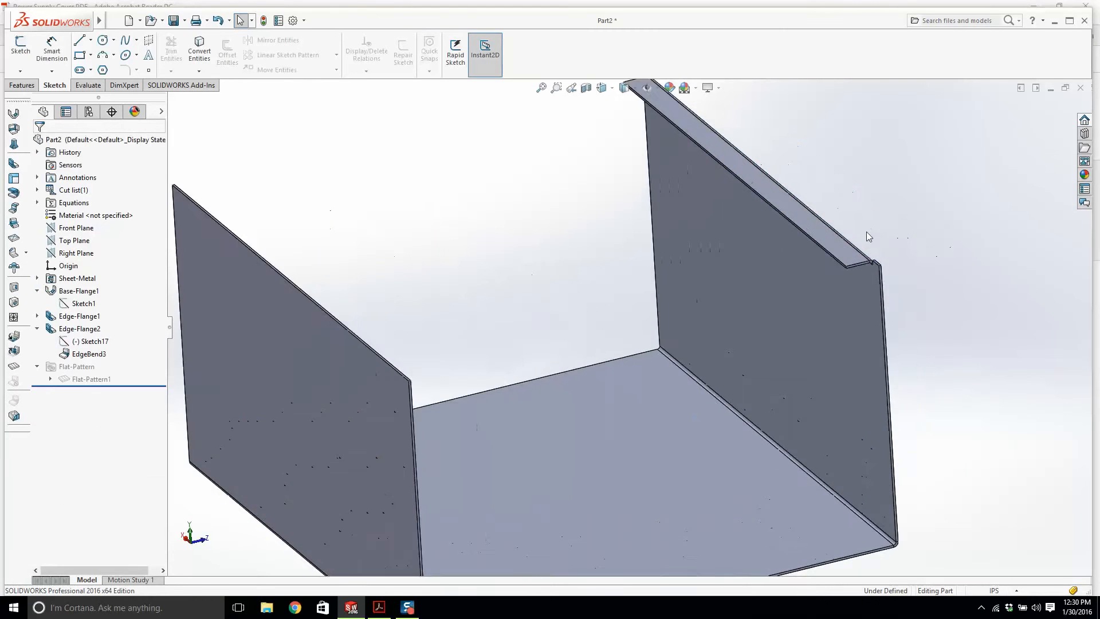
scroll(869, 230, up, 5)
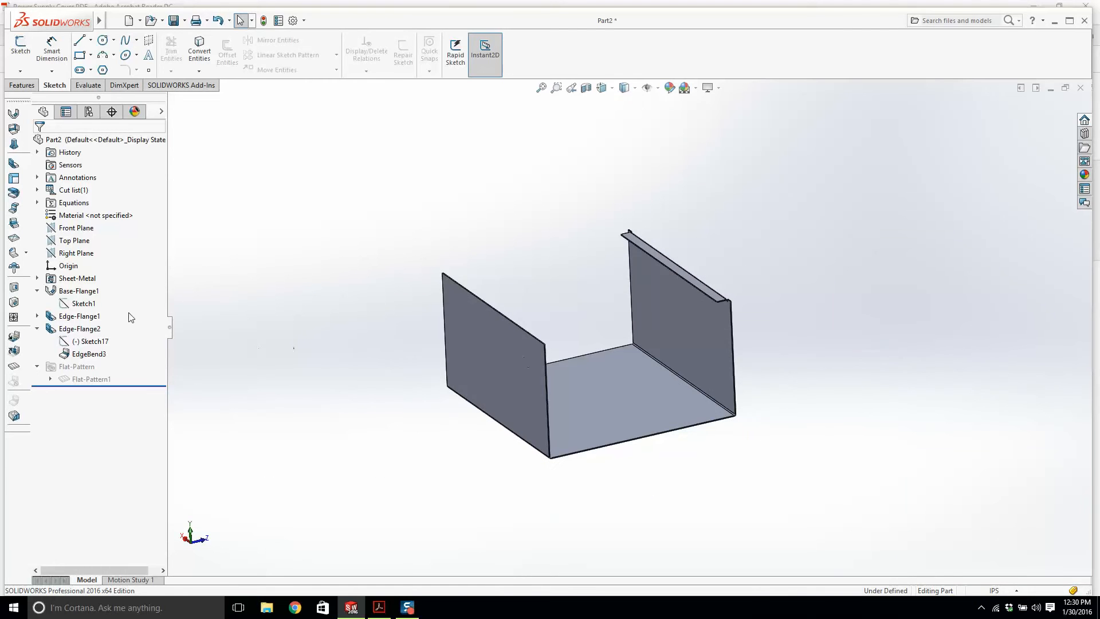
click(37, 328)
scroll(751, 334, down, 2)
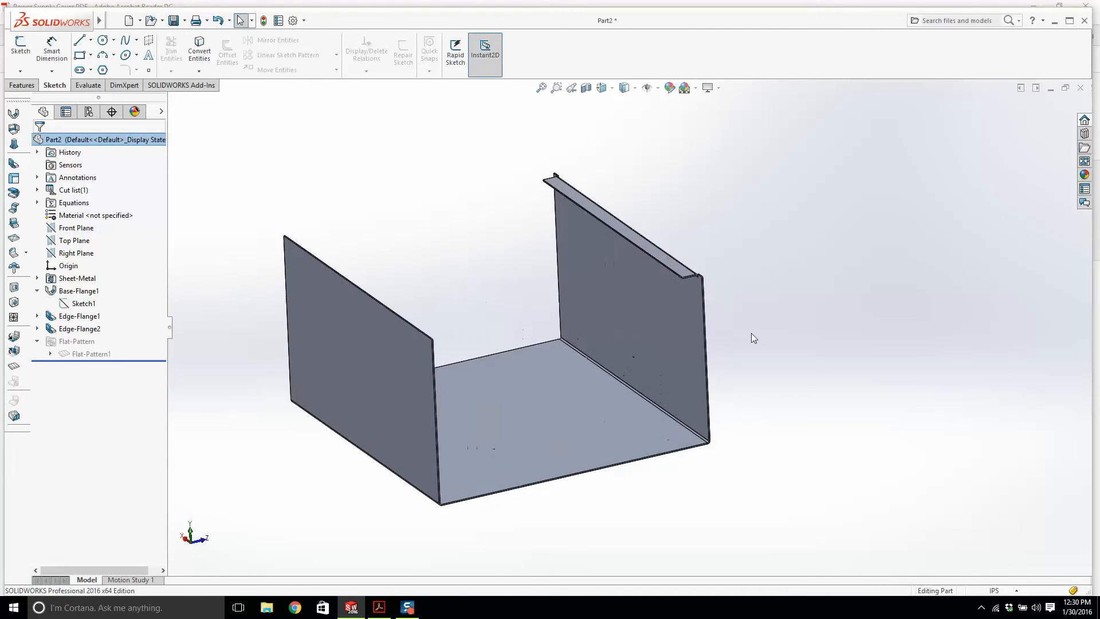
Step: Mirror Edge-Flange2 about the Front Plane onto the opposite side flange, using the full preview
click(74, 229)
mouse_move(478, 225)
middle_down()
mouse_move(431, 184)
mouse_move(478, 214)
middle_up()
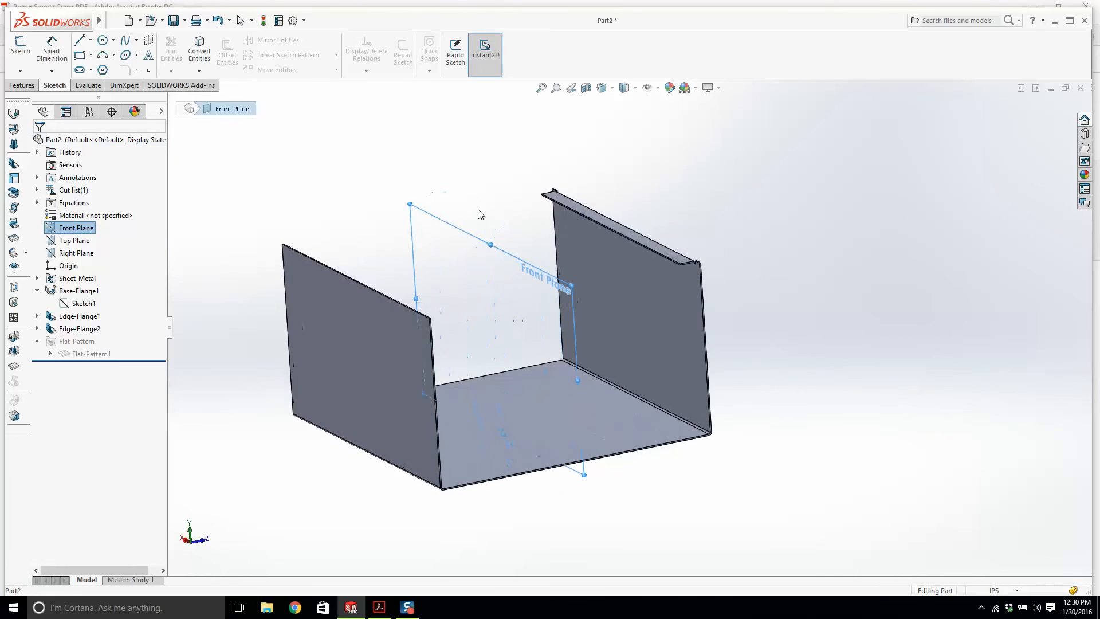
click(22, 85)
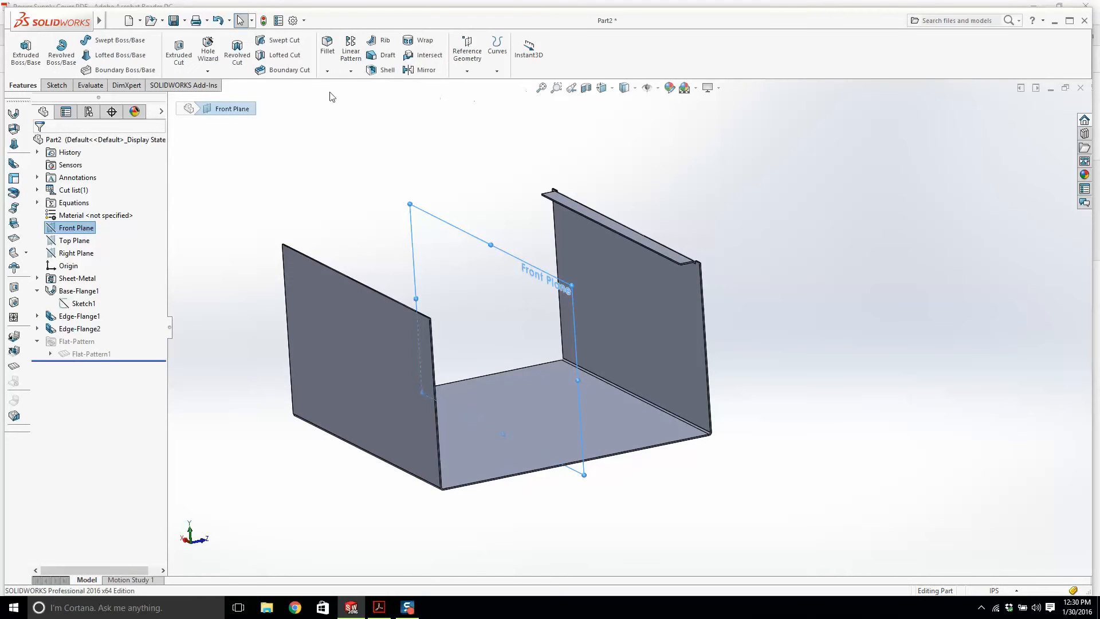
click(422, 69)
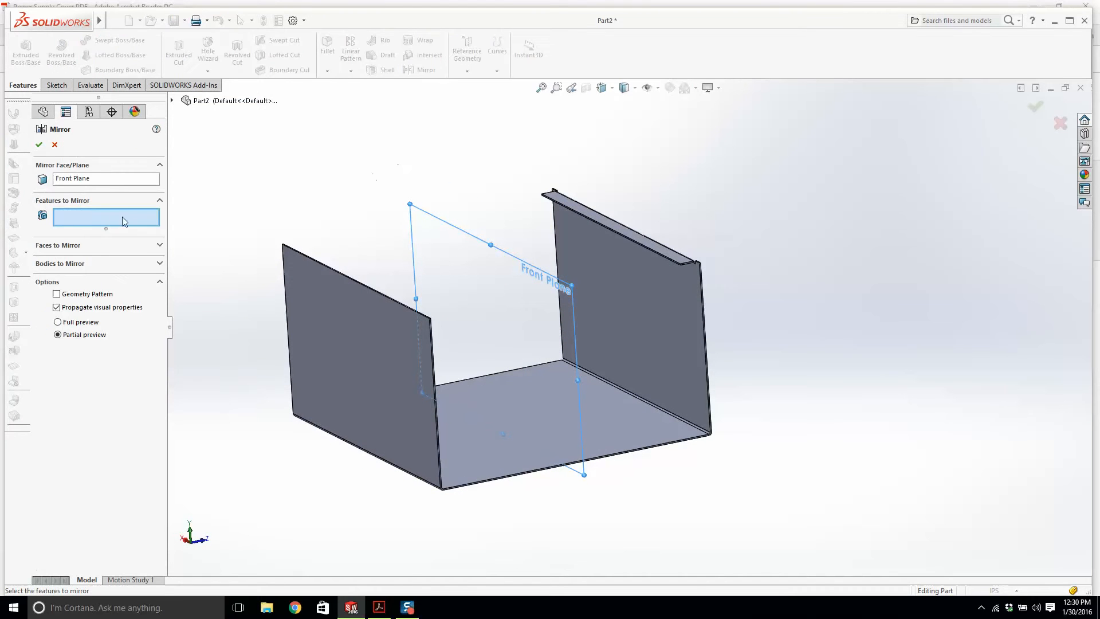
scroll(636, 226, down, 4)
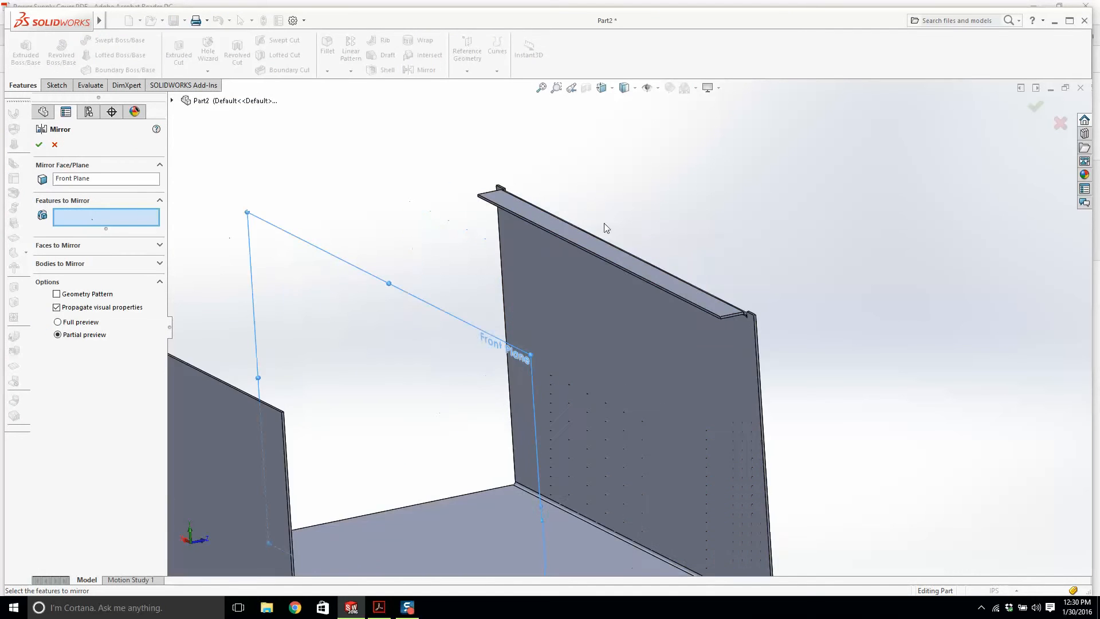
click(172, 101)
click(227, 277)
scroll(492, 200, up, 2)
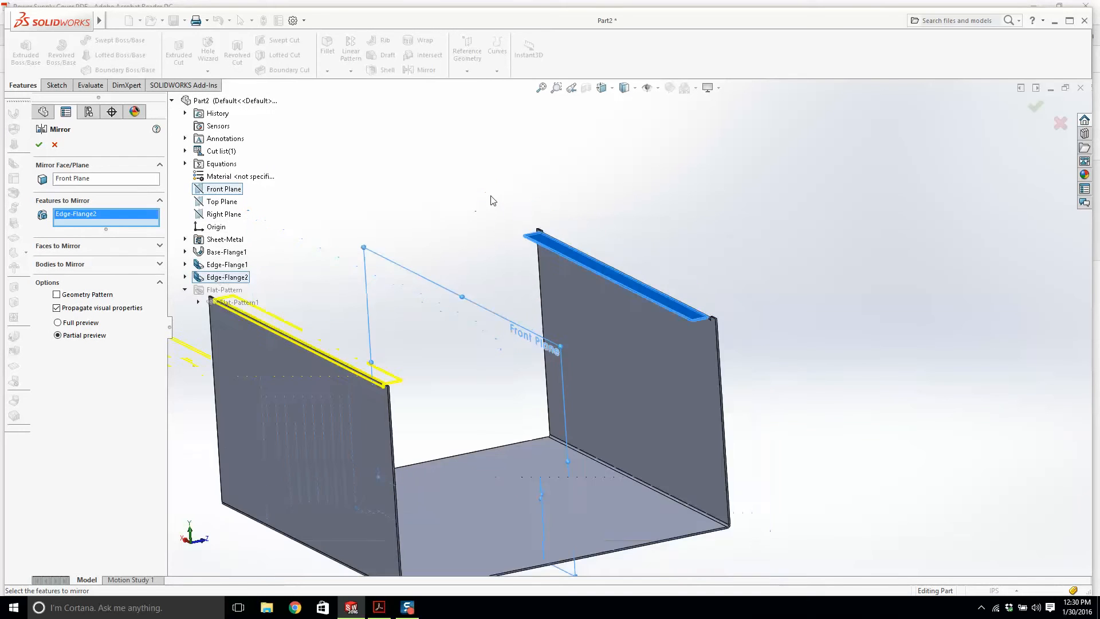
scroll(435, 275, down, 2)
click(58, 322)
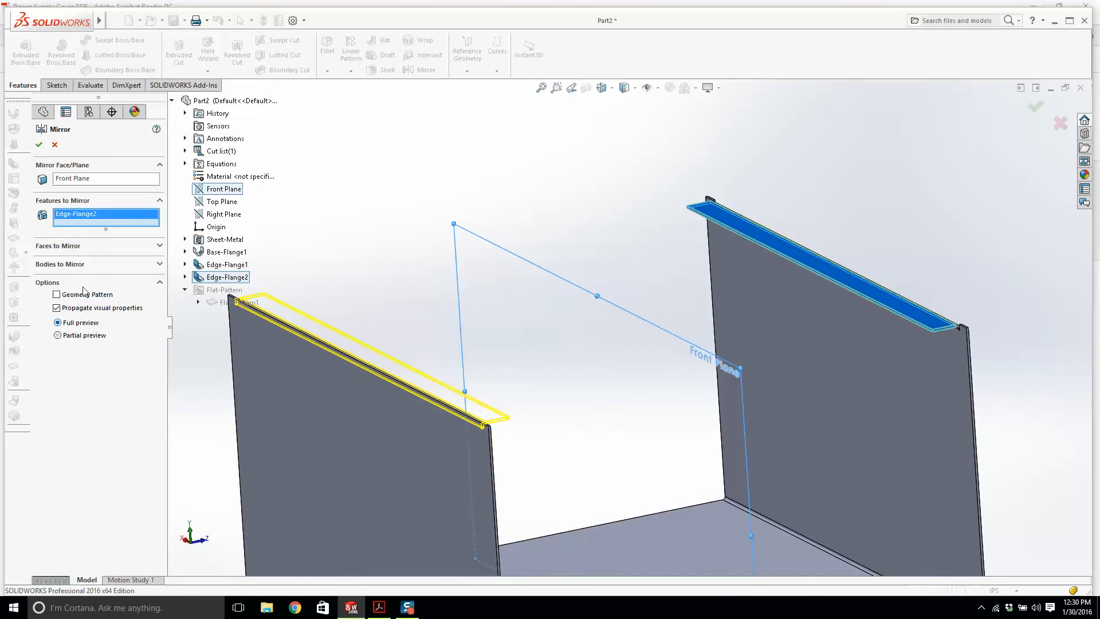
click(39, 144)
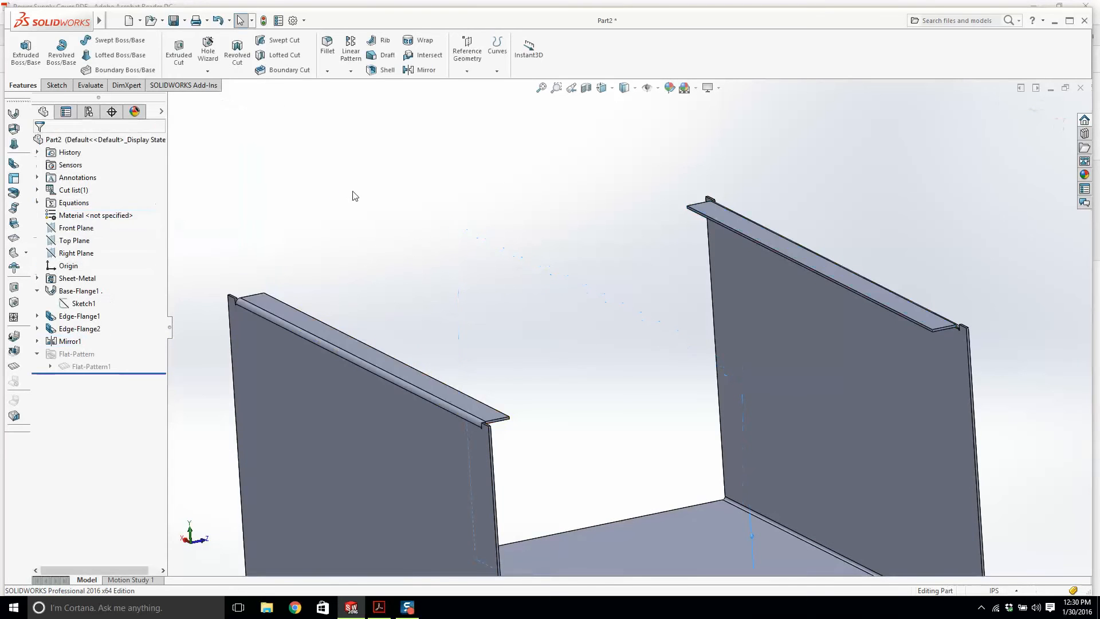
Step: Flatten the sheet metal part with Flat-Pattern1 and turn the flat pattern to a face-on view
scroll(509, 315, up, 3)
middle_drag(670, 373, 637, 415)
scroll(712, 448, down, 2)
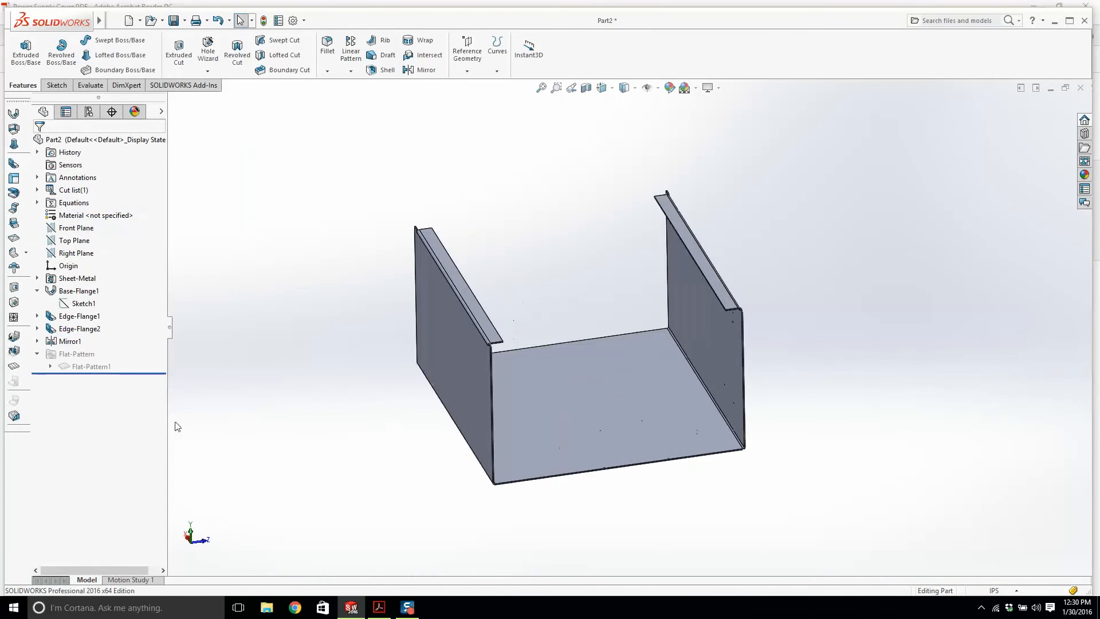
right_click(89, 361)
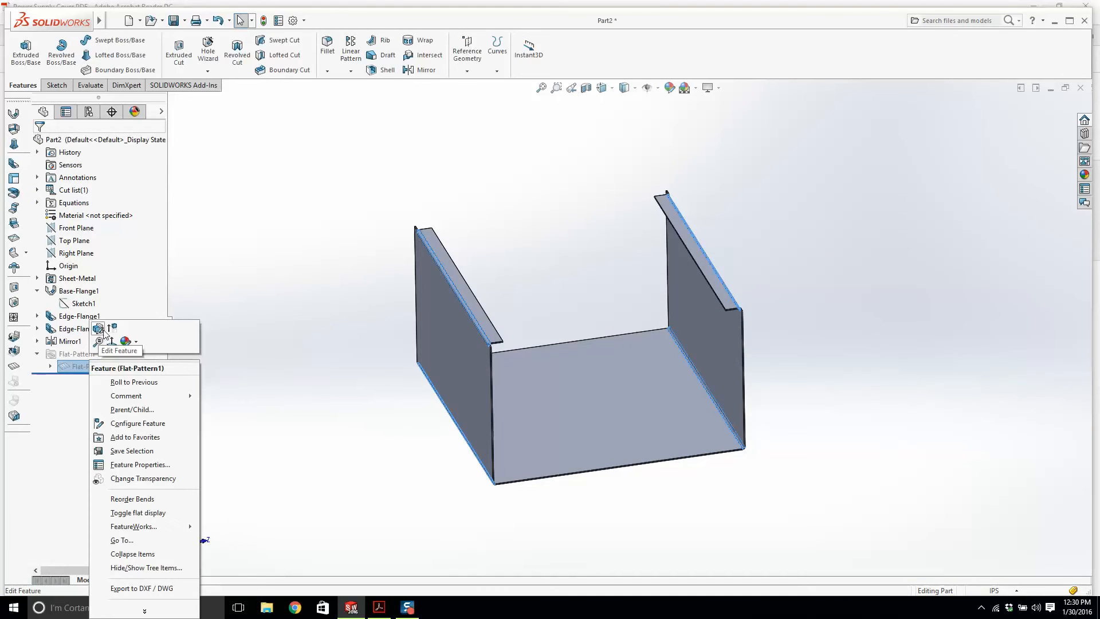
click(99, 329)
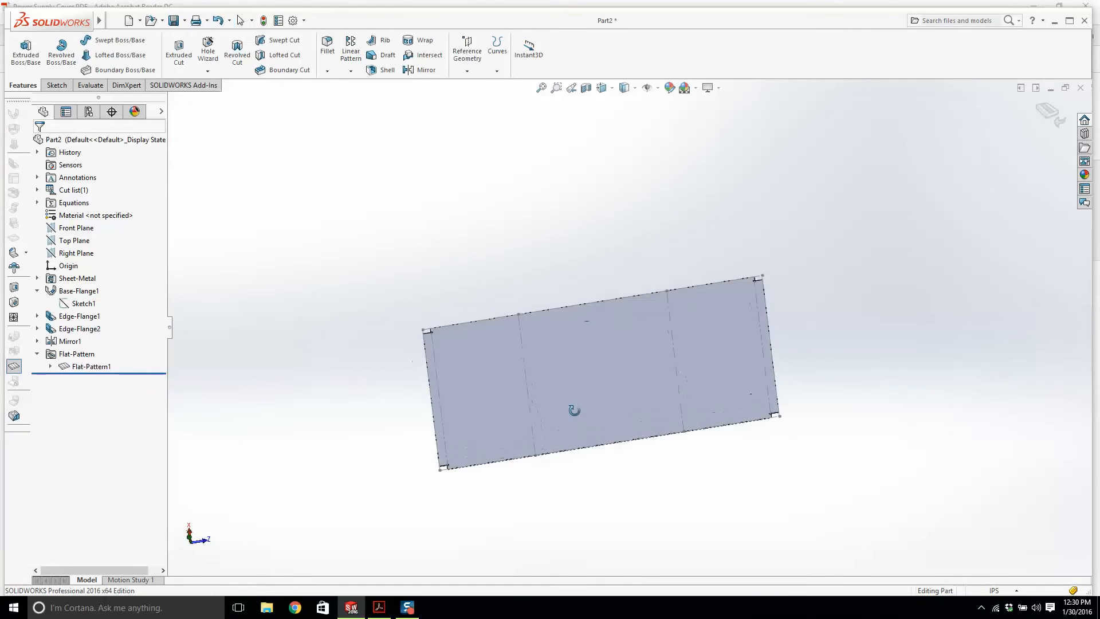
middle_drag(574, 410, 578, 495)
scroll(554, 428, down, 2)
middle_drag(558, 391, 529, 373)
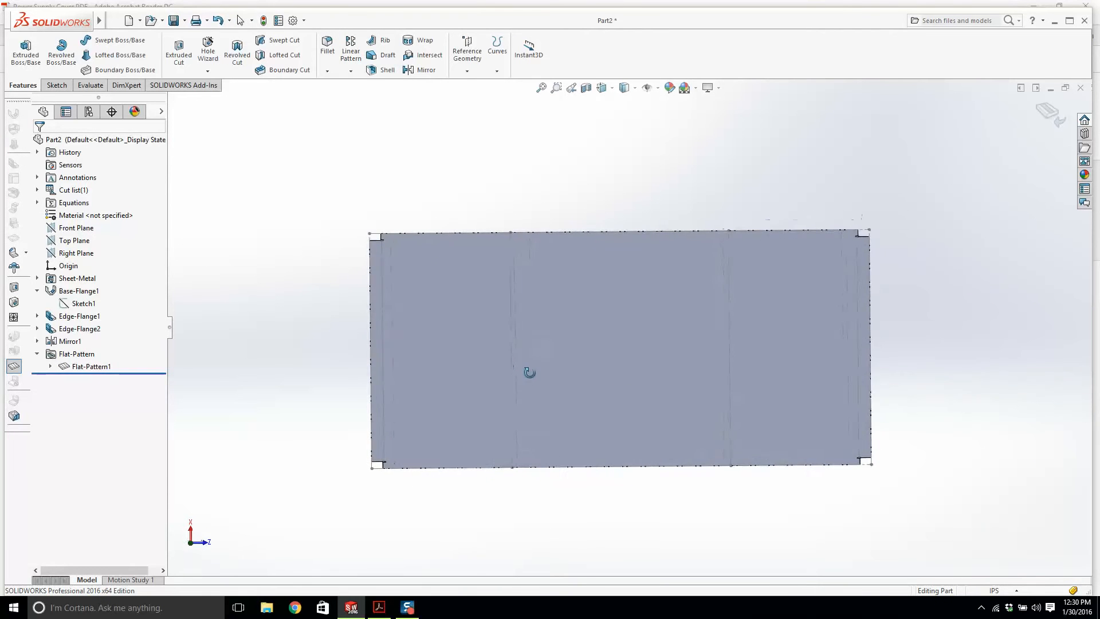
Step: Examine the corner notch beside the tab and the length of the flat pattern's long edge
scroll(383, 252, down, 5)
click(393, 221)
scroll(427, 236, up, 2)
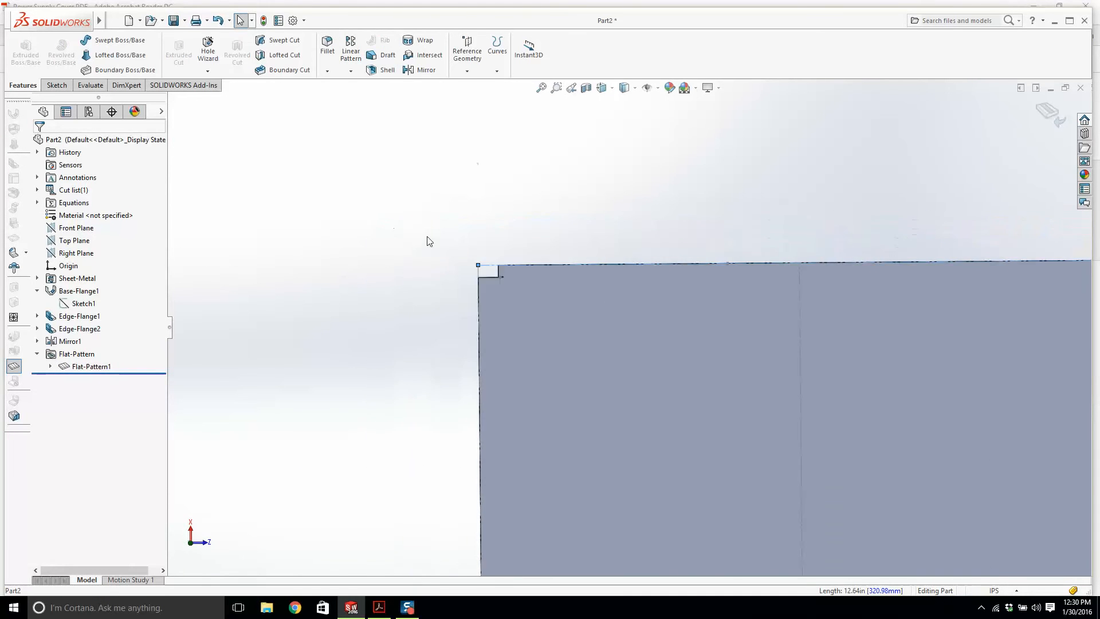
scroll(692, 266, up, 3)
scroll(707, 346, down, 2)
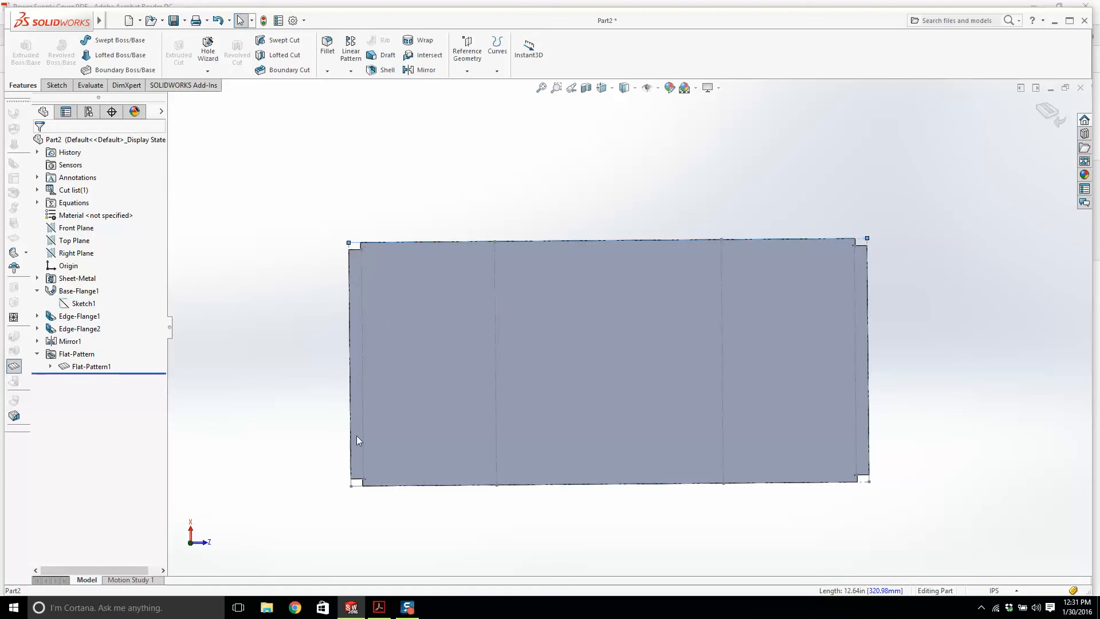
Step: Exit the flat pattern and look over the folded cover with tabs on both side flanges
click(1054, 119)
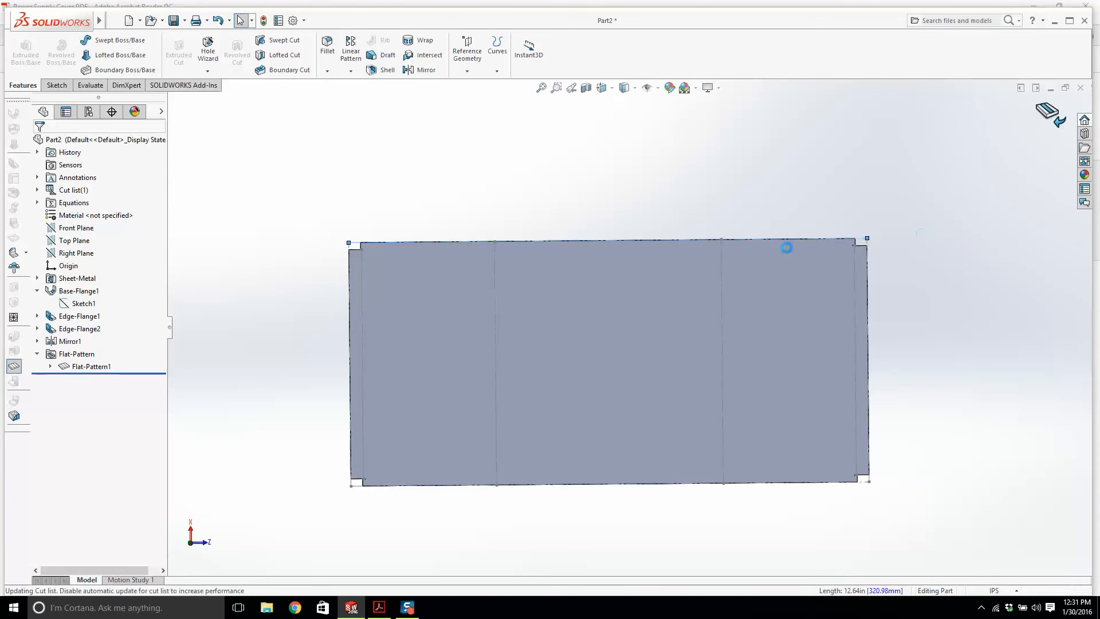
middle_drag(585, 379, 547, 363)
scroll(603, 449, down, 3)
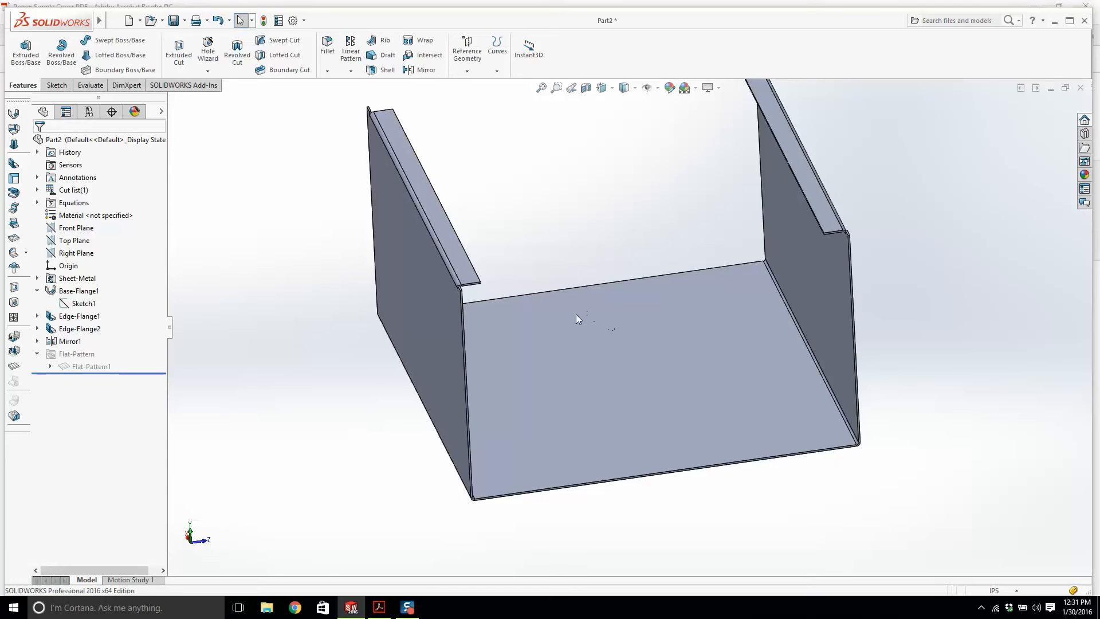
mouse_move(892, 281)
middle_down()
mouse_move(832, 250)
mouse_move(877, 281)
middle_up()
middle_drag(823, 311, 664, 433)
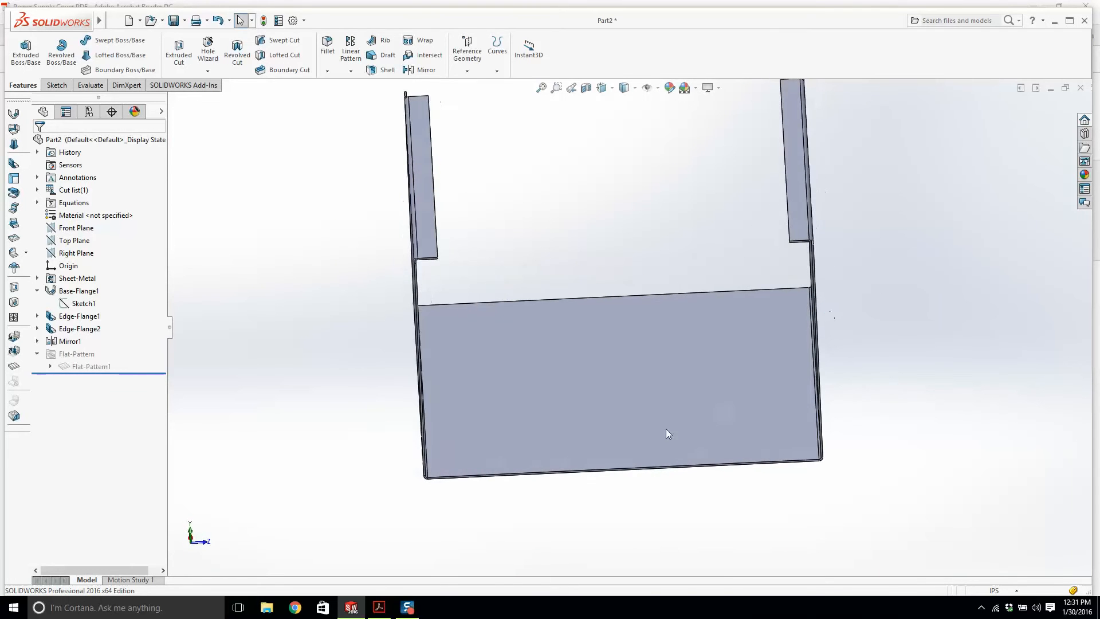
Step: Switch to the PDF drawing to examine the isometric view's vertical corner edge, and compare it with the same corner of the SOLIDWORKS model
click(378, 607)
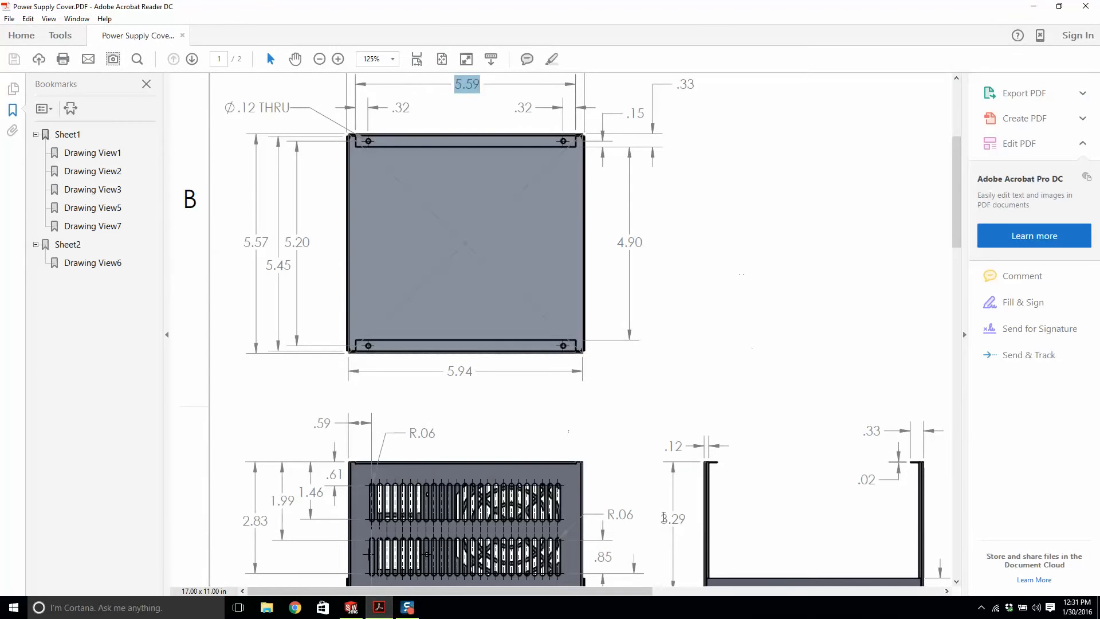
drag(565, 590, 813, 591)
ctrl+scroll(873, 185, up, 4)
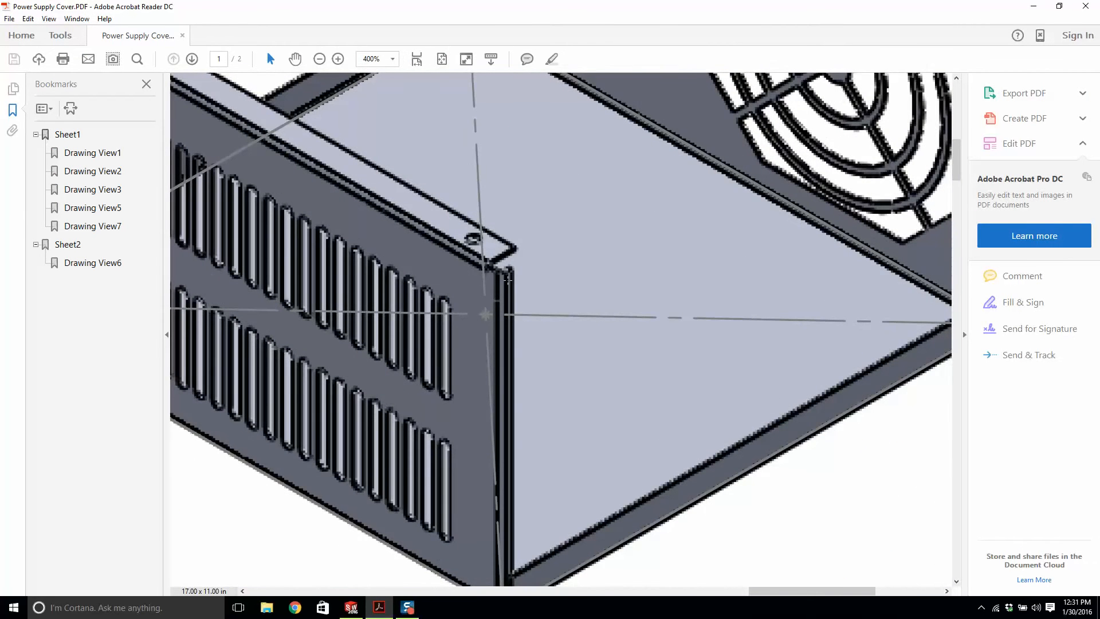
ctrl+scroll(507, 284, down, 2)
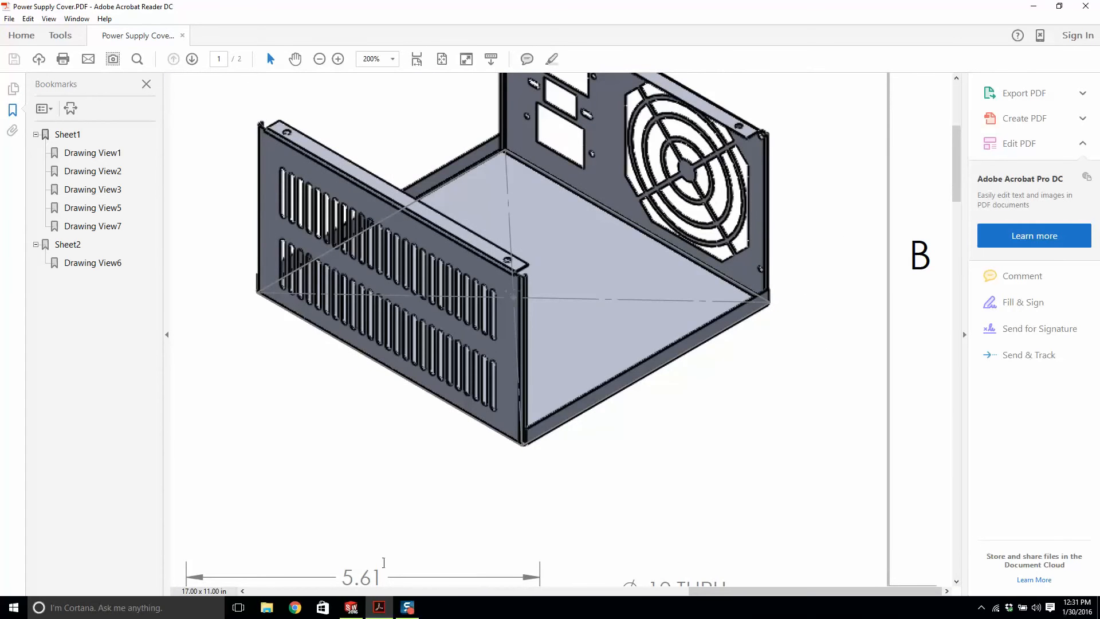
click(351, 607)
middle_drag(491, 291, 460, 261)
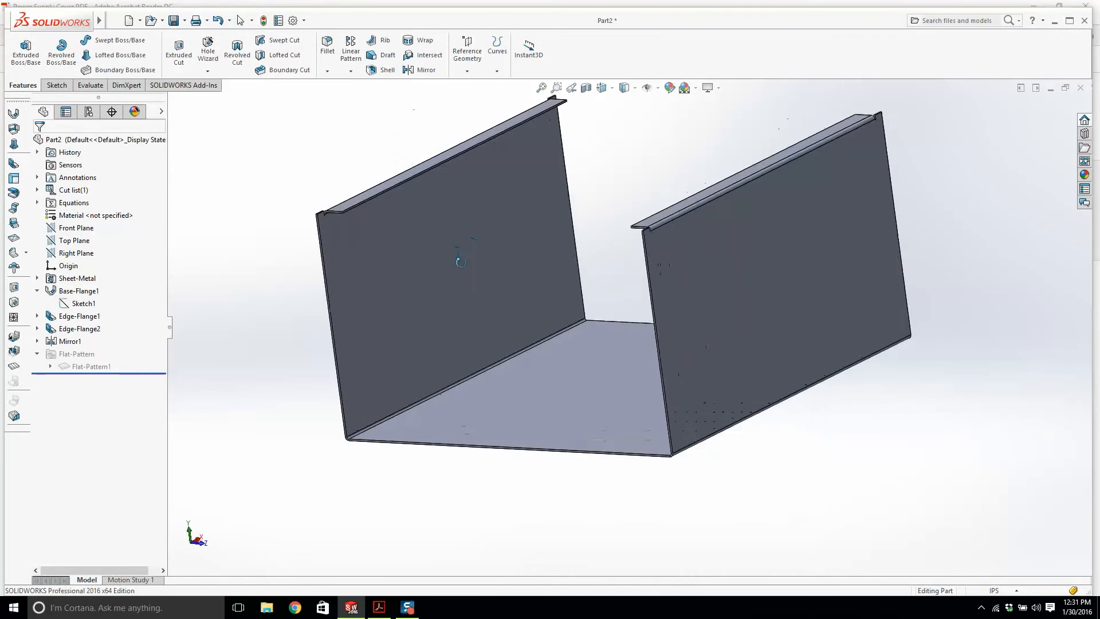
scroll(352, 270, down, 5)
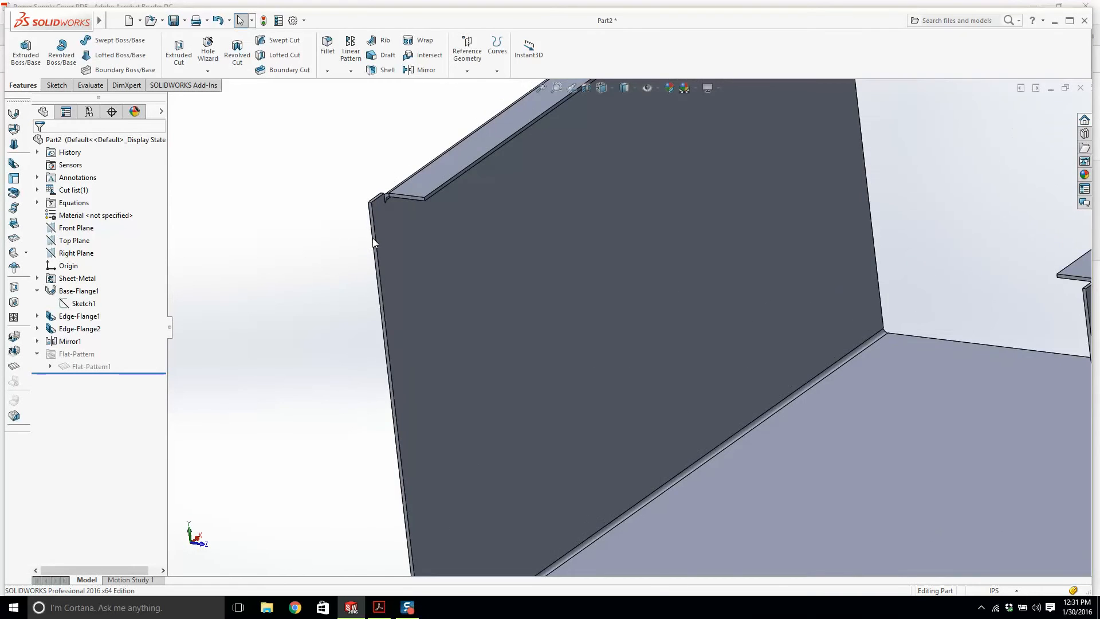
scroll(668, 363, up, 5)
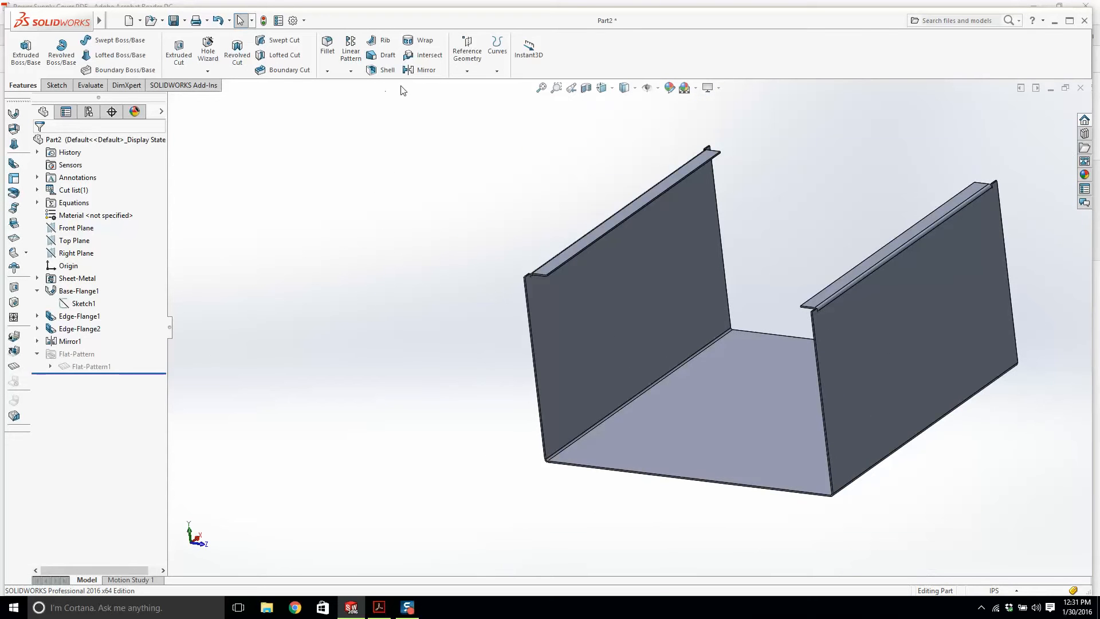
Step: Start an edge flange on the outer vertical end edge of one side flange, directed inward and about 1.05 in long
click(13, 166)
scroll(635, 361, down, 8)
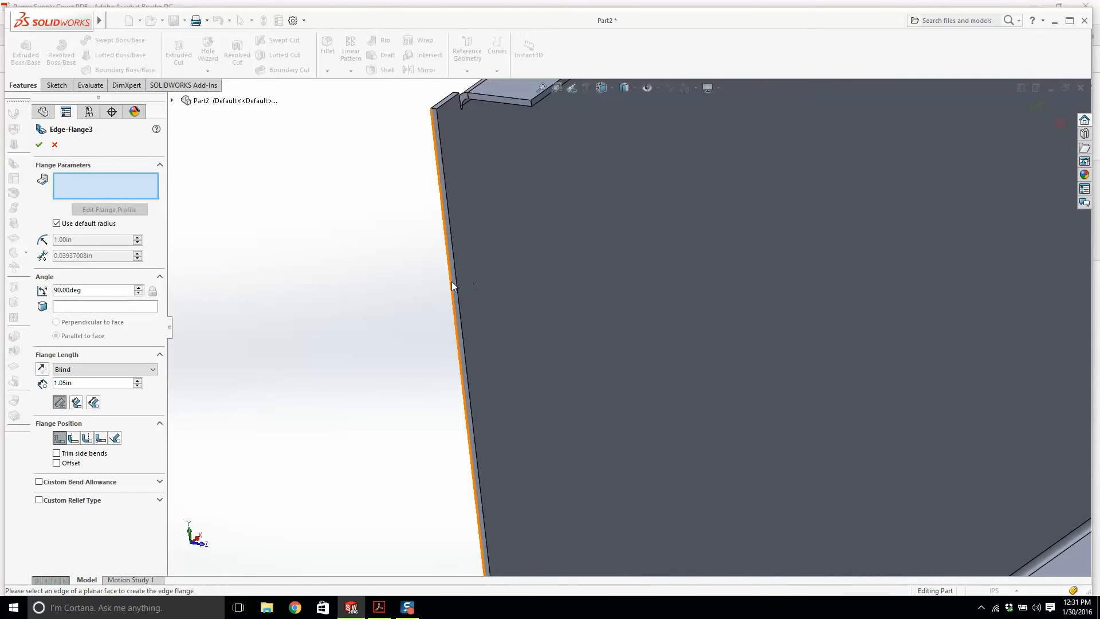
click(453, 284)
scroll(501, 286, up, 4)
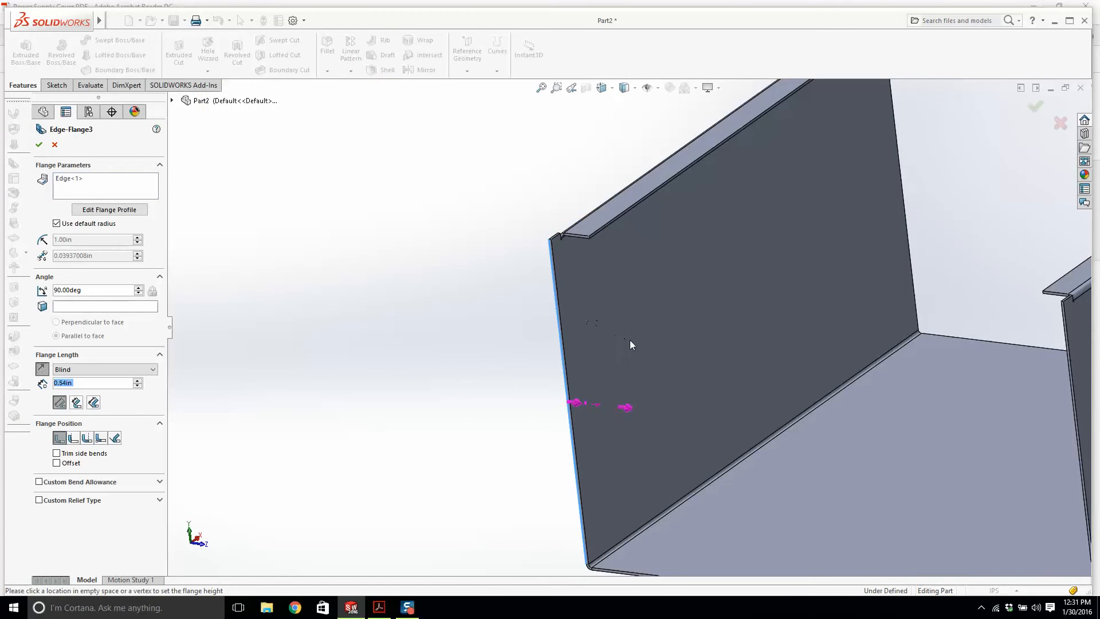
click(673, 342)
middle_drag(696, 349, 424, 301)
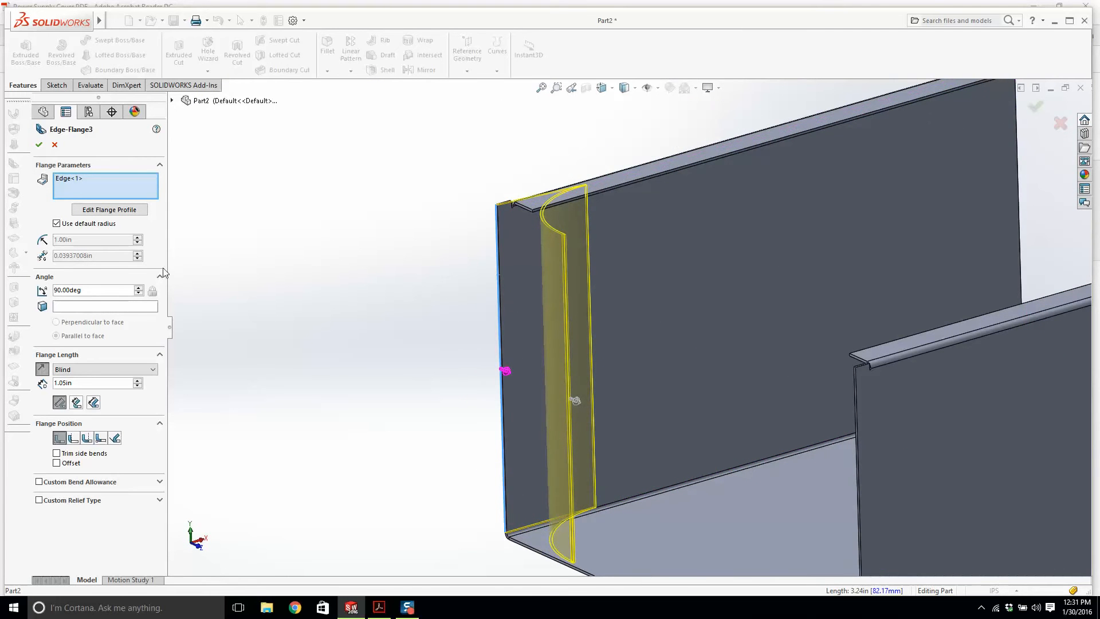
Step: Override the default bend radius of the new edge flange with 0.03 in and check its lower corner
click(56, 223)
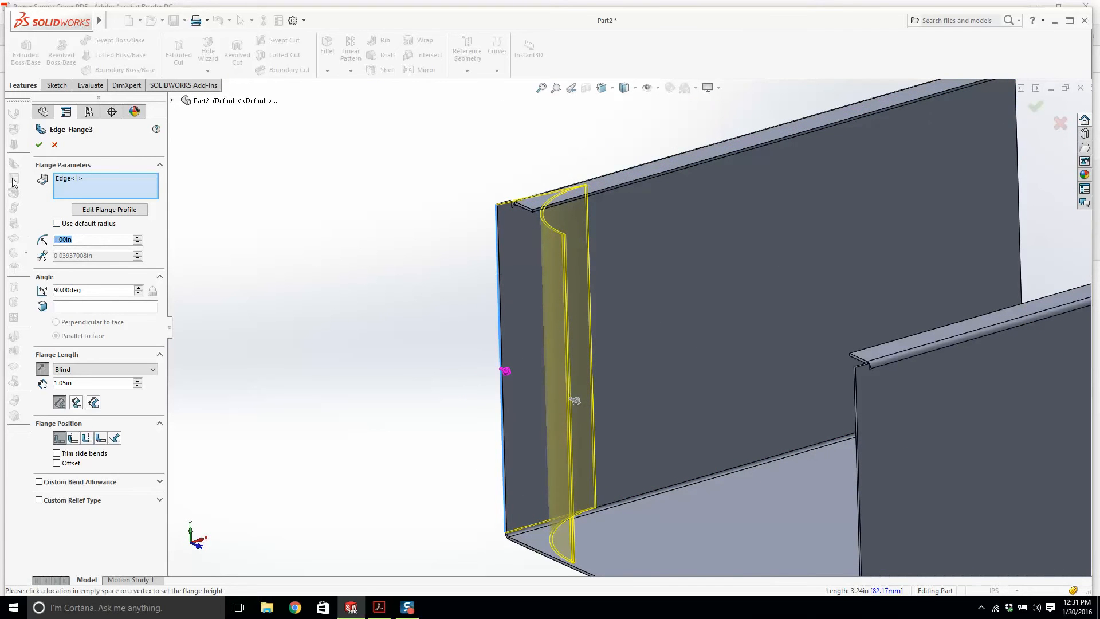
text(0.03)
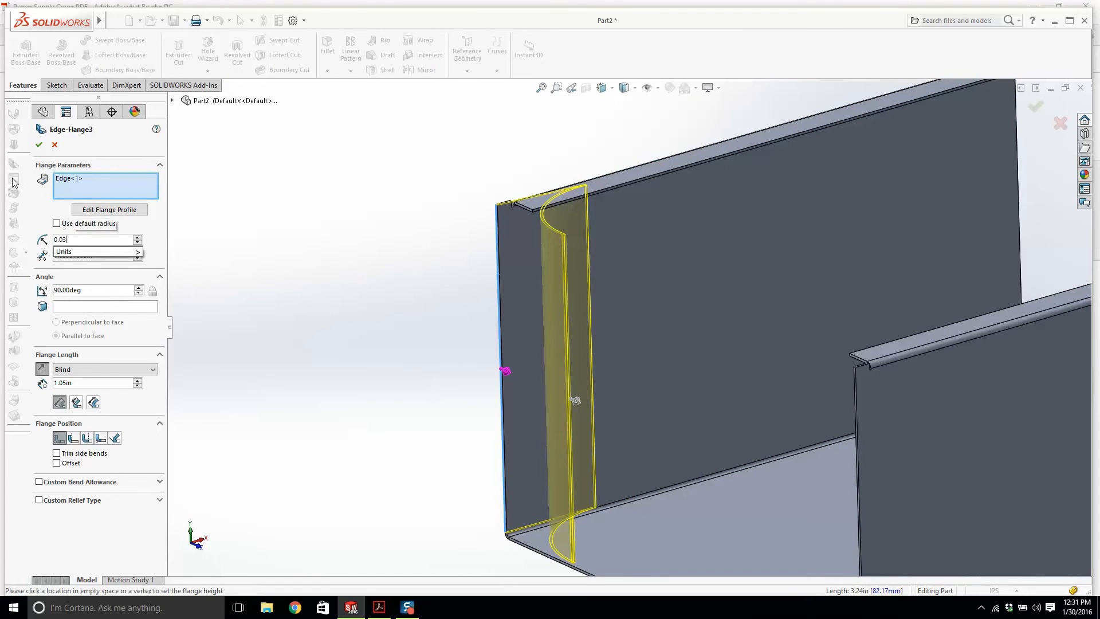
key(Return)
scroll(619, 408, up, 5)
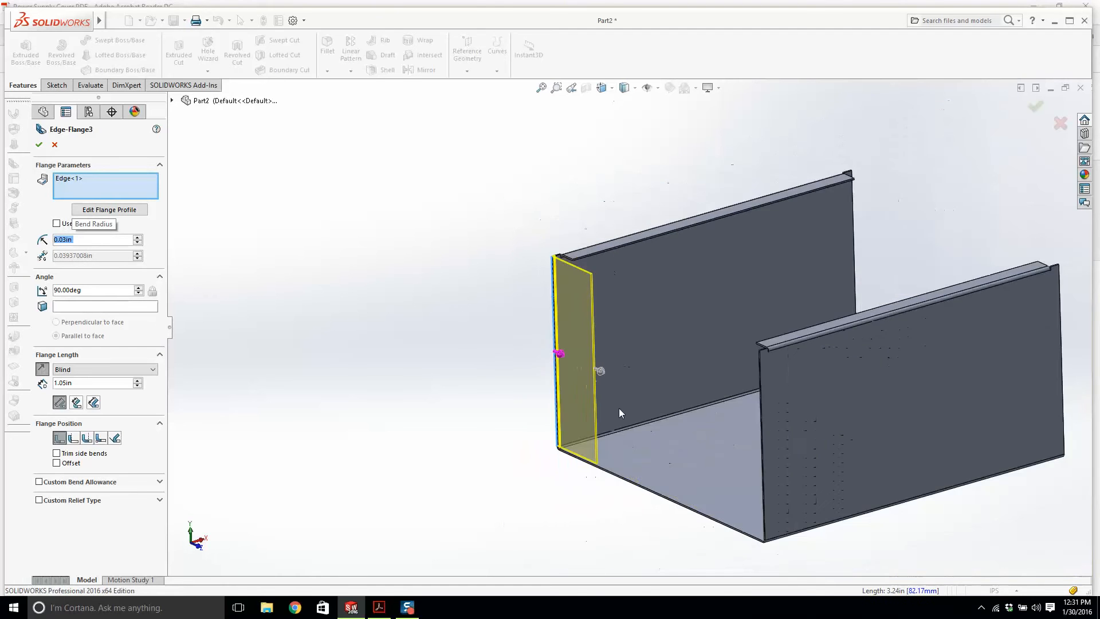
scroll(560, 445, down, 10)
middle_drag(531, 386, 475, 414)
scroll(489, 372, up, 5)
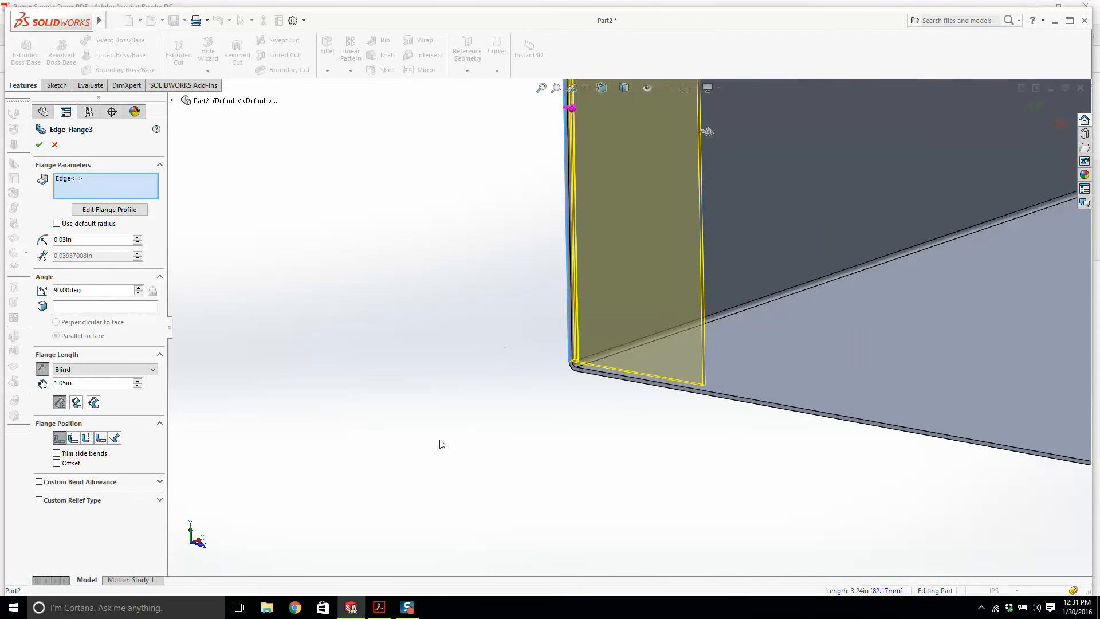
Step: Search the PDF drawing's front and top views for the depth of the vertical corner flanges, and return to the SOLIDWORKS model
click(379, 606)
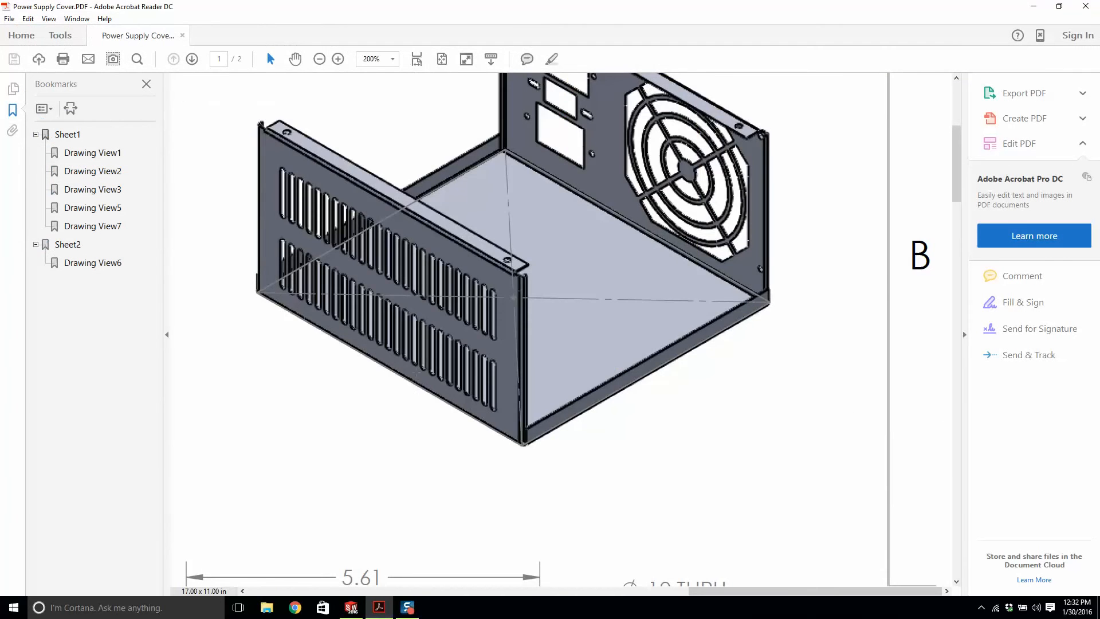
ctrl+scroll(416, 371, down, 3)
ctrl+scroll(441, 343, down, 4)
ctrl+scroll(442, 344, up, 2)
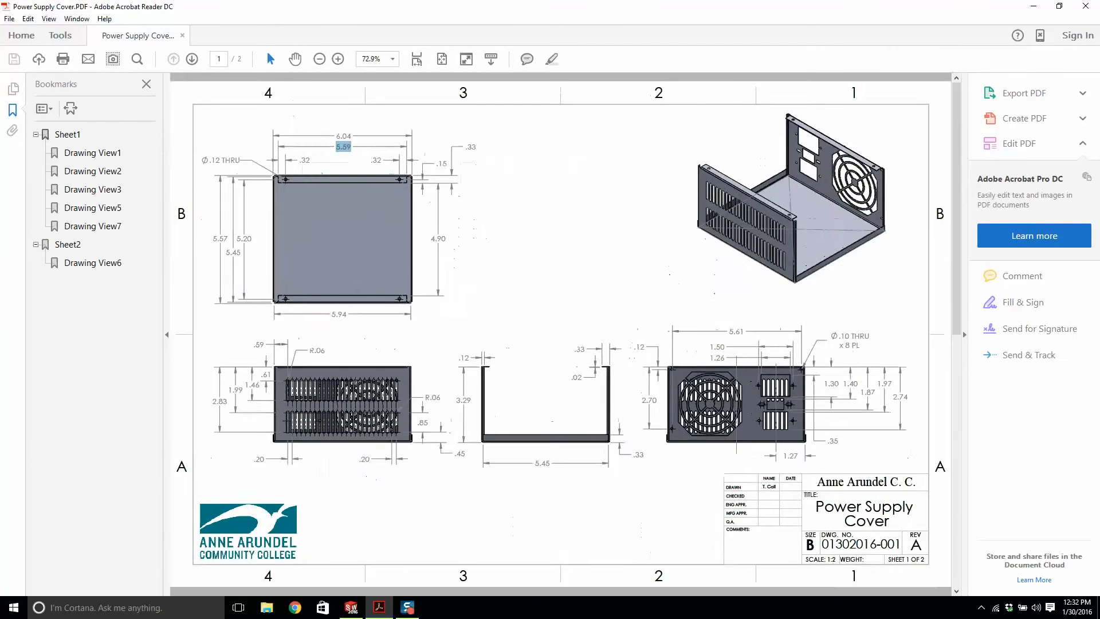
ctrl+scroll(510, 407, up, 2)
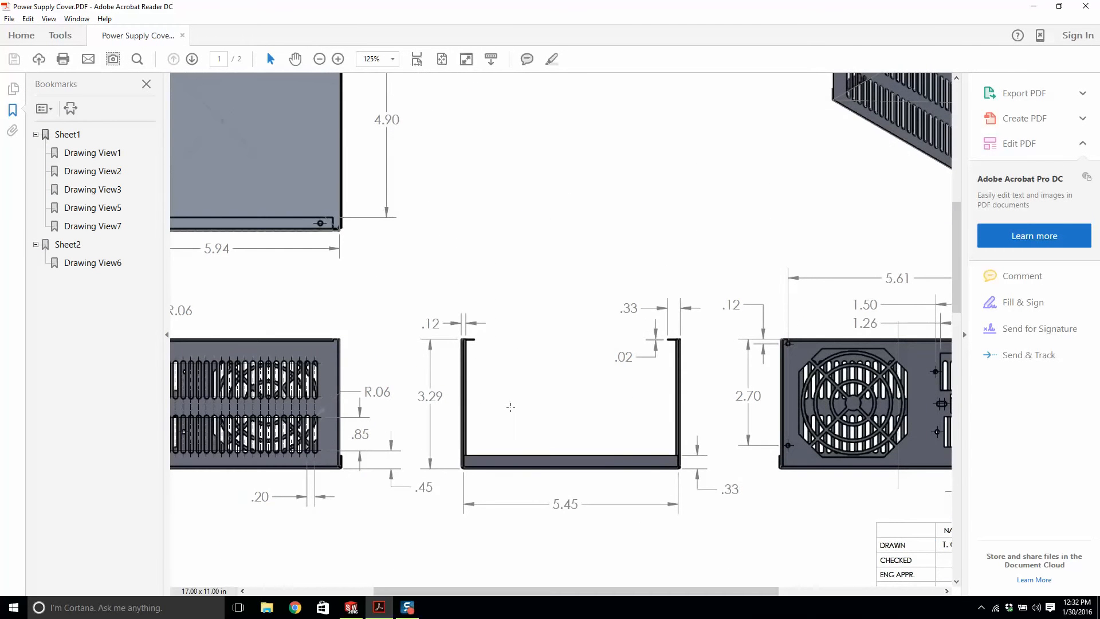
ctrl+scroll(511, 406, down, 2)
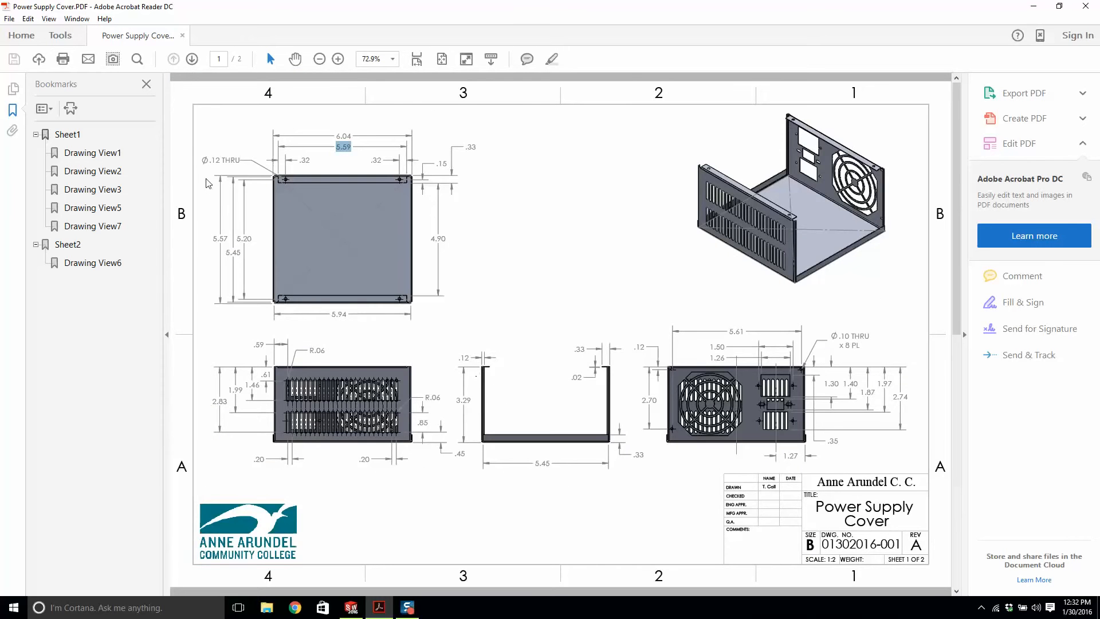
ctrl+scroll(246, 189, up, 2)
ctrl+scroll(246, 189, up, 5)
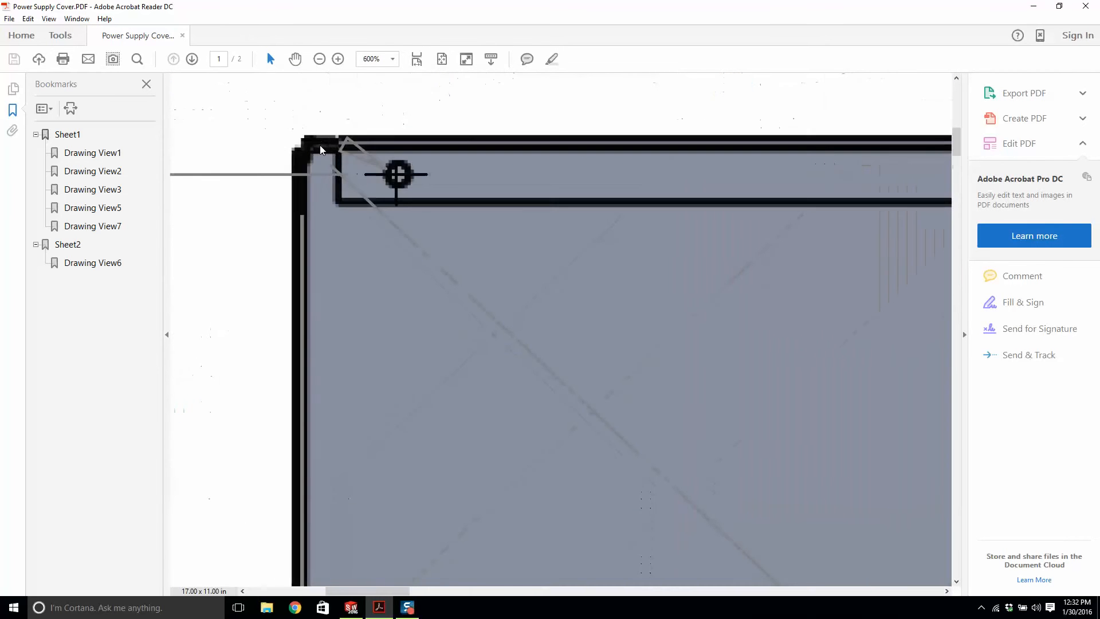
ctrl+scroll(269, 160, down, 5)
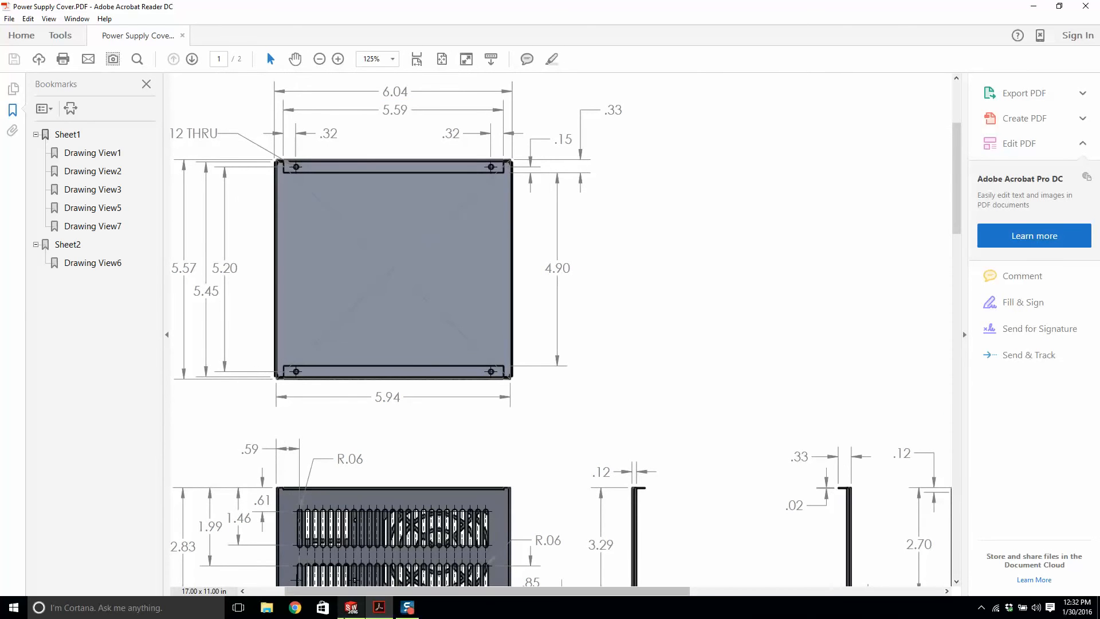
key(alt+Tab)
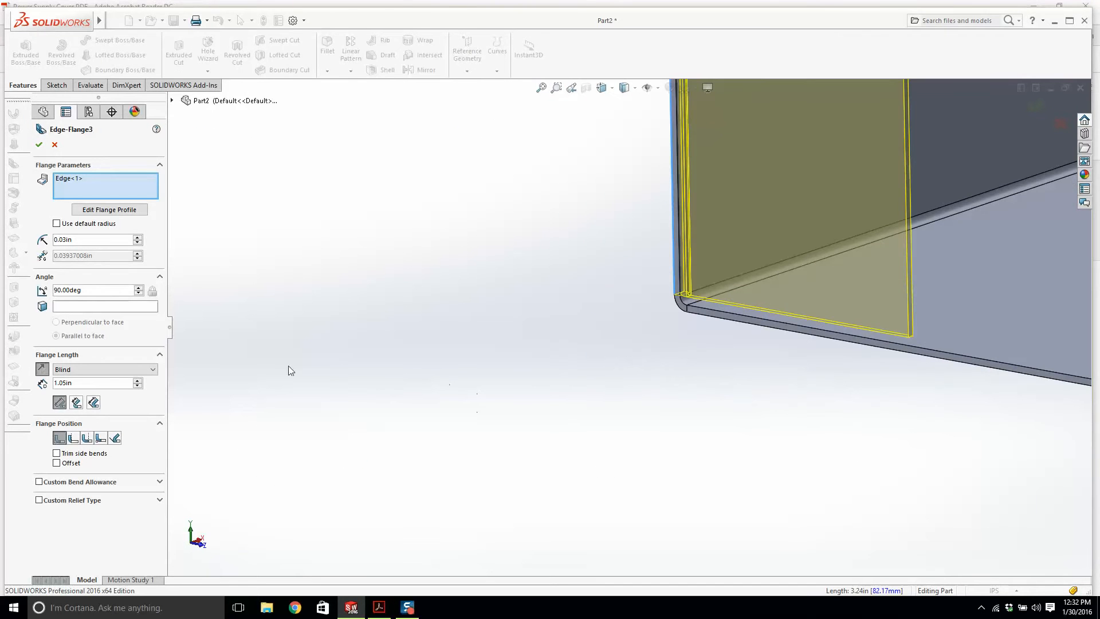
Step: Try edge flange lengths of 0.02, 0.73 and 0.1 in, reversing the direction so the flange points inward
text(0.02)
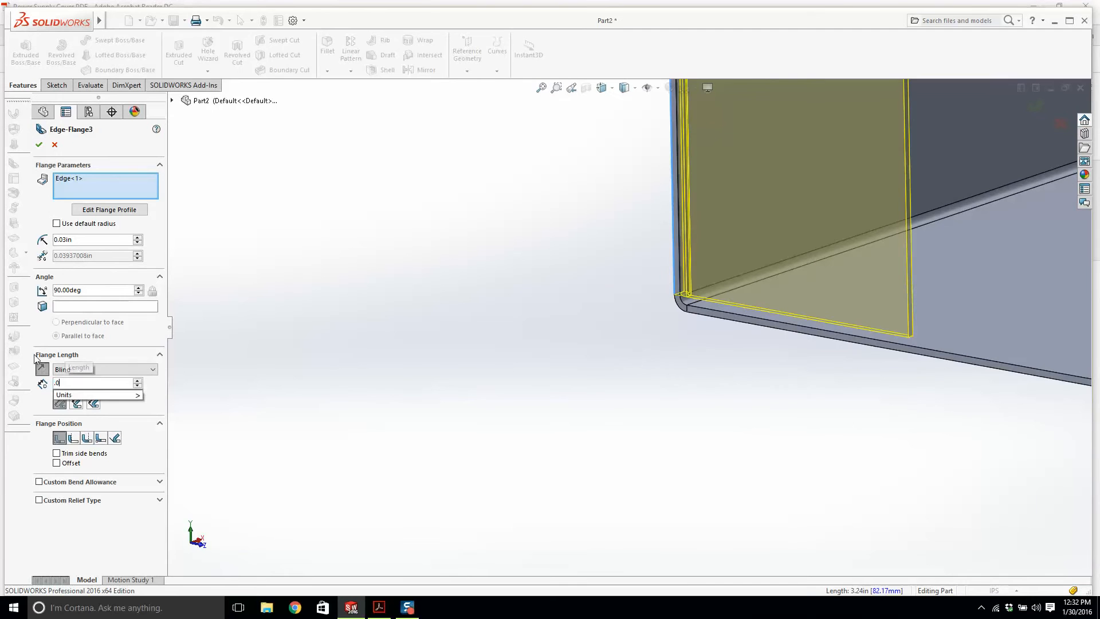
key(Return)
text(0.73)
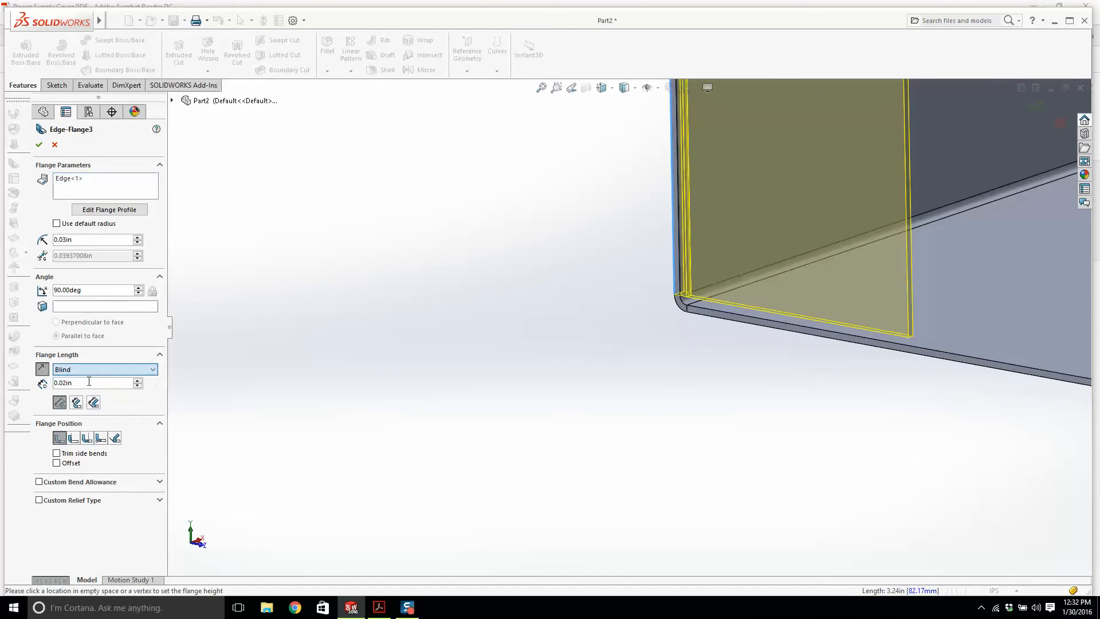
key(Return)
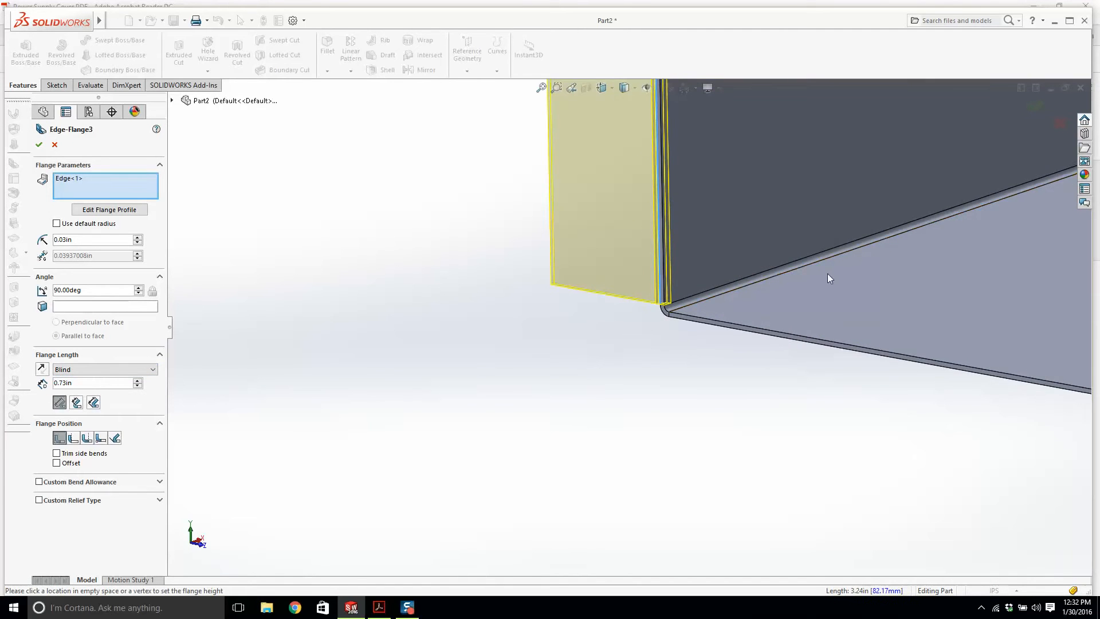
scroll(693, 201, up, 5)
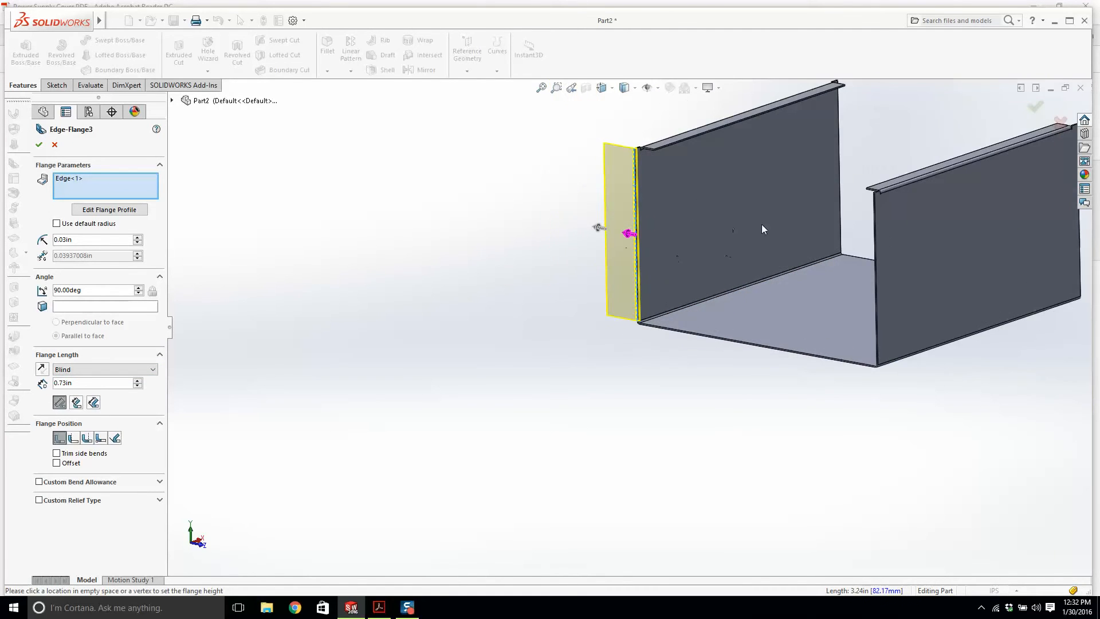
click(41, 369)
scroll(720, 219, down, 3)
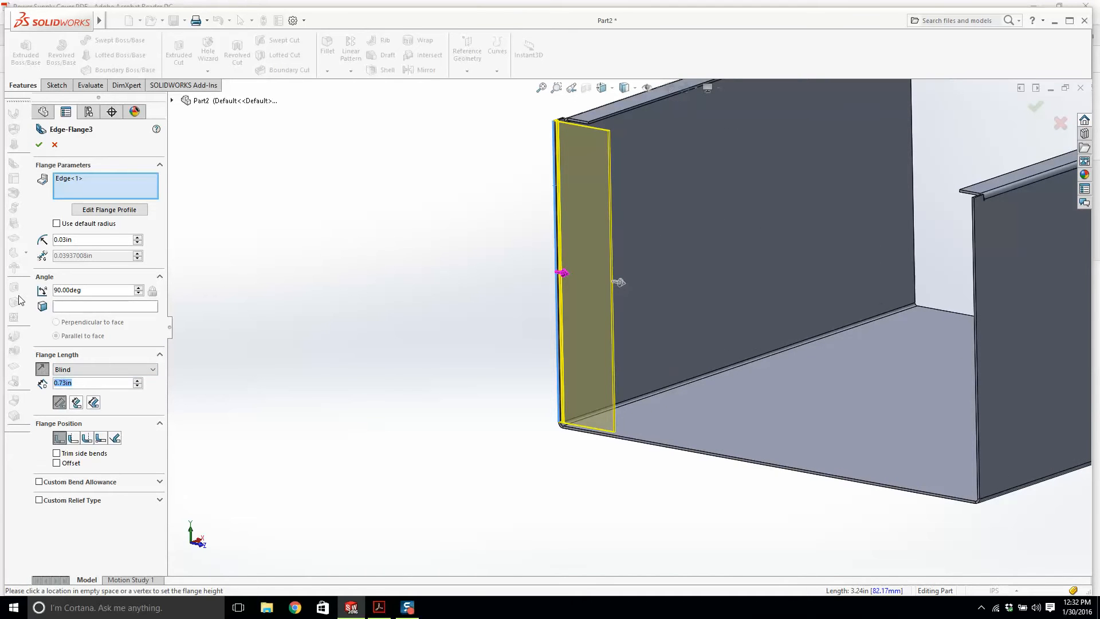
text(0.1)
key(Return)
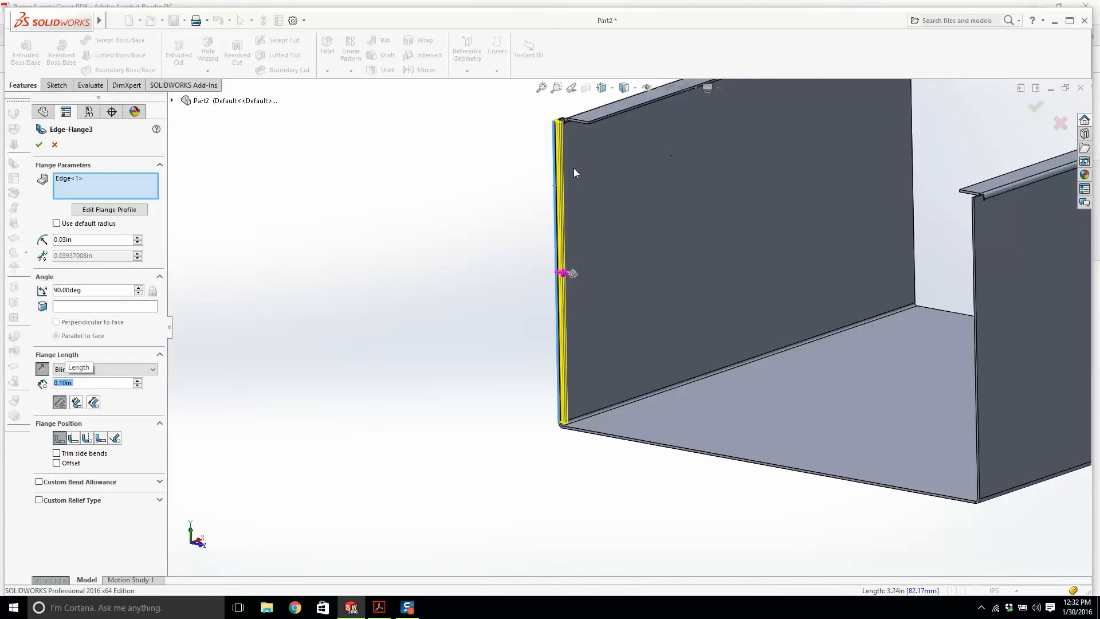
Step: Set the length of the vertical edge flange to 0.125 in
scroll(578, 172, down, 3)
middle_drag(622, 242, 618, 285)
scroll(618, 285, up, 3)
scroll(617, 284, up, 1)
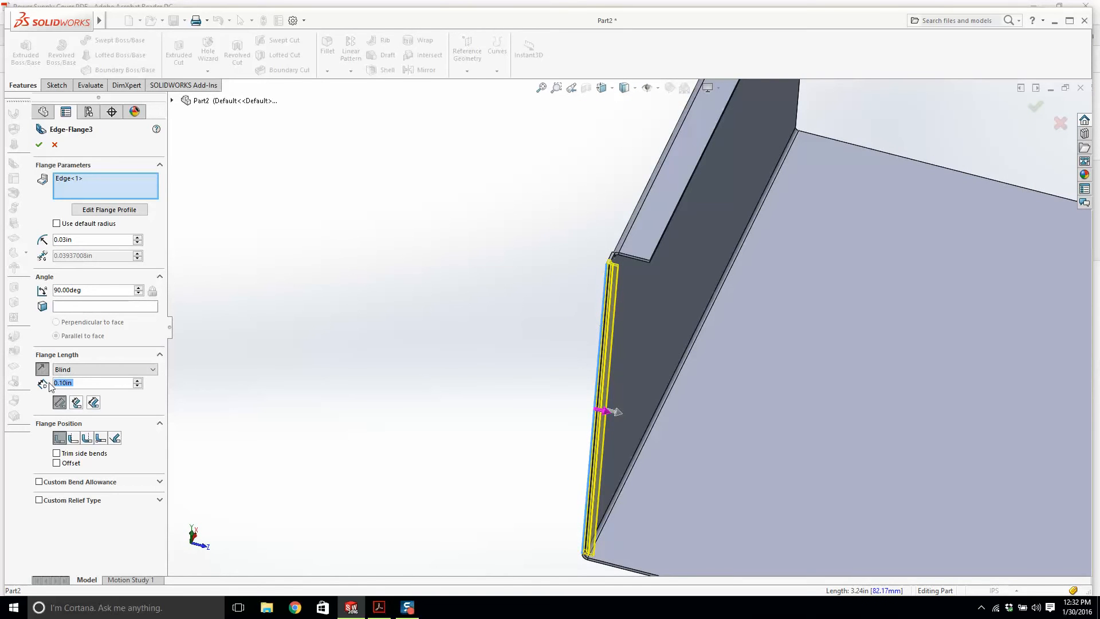
text(0.125)
key(Return)
Step: Add the matching outer vertical edge of the opposite side flange, at the same end of the cover, to the edge flange
scroll(467, 336, up, 3)
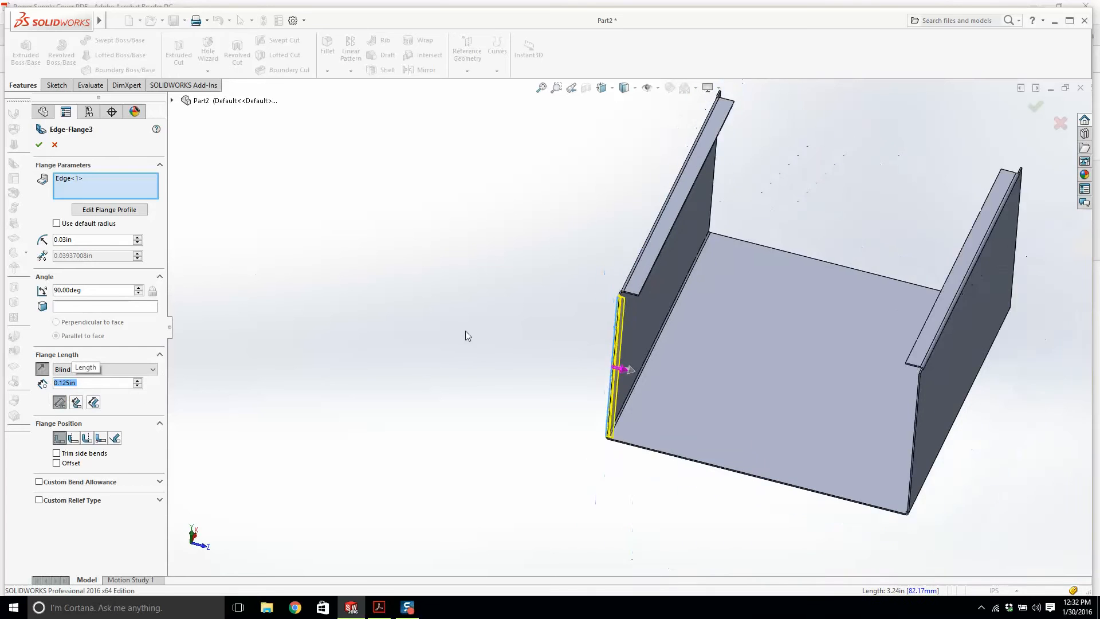
scroll(465, 336, up, 2)
scroll(943, 444, down, 3)
click(79, 195)
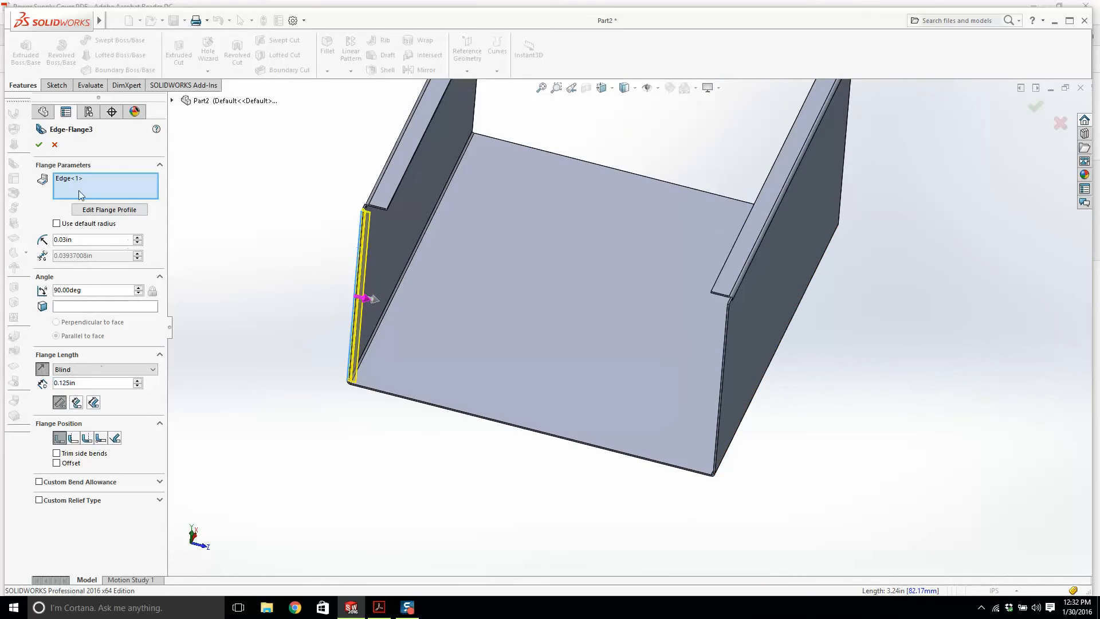
scroll(696, 333, down, 6)
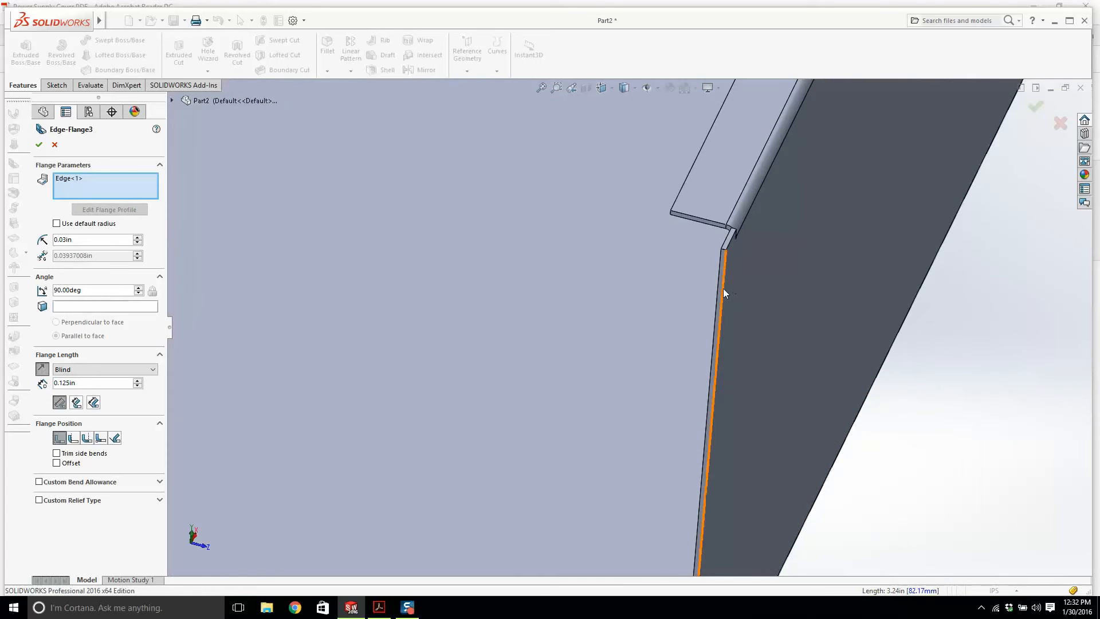
click(722, 293)
Step: Add the outer vertical edges of both side flanges at the other end of the cover to the edge flange
scroll(665, 329, up, 5)
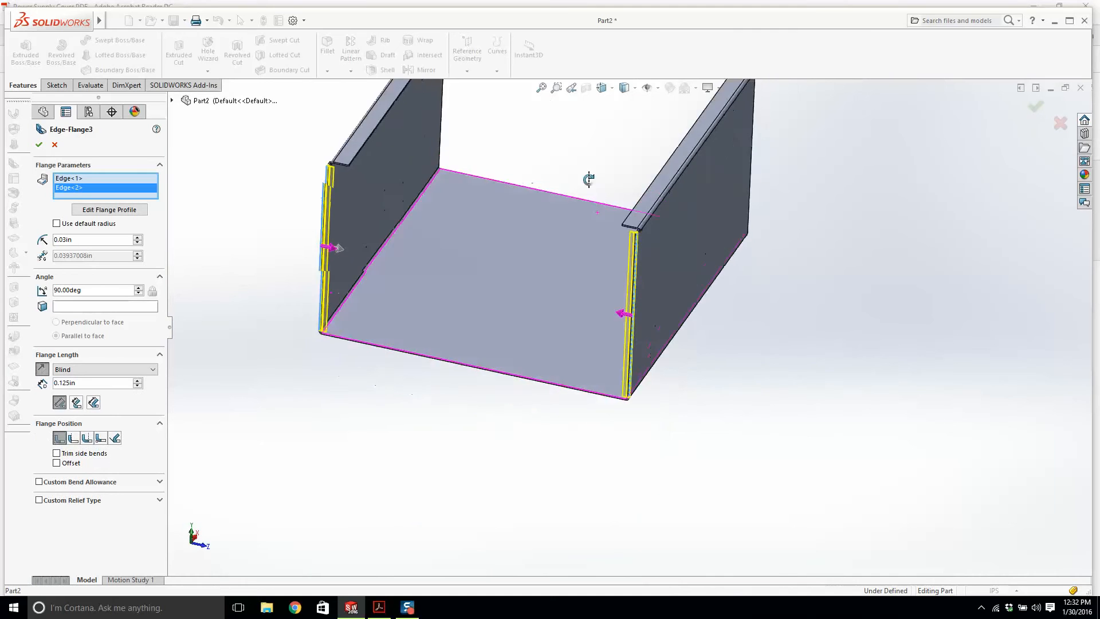
middle_drag(588, 179, 512, 169)
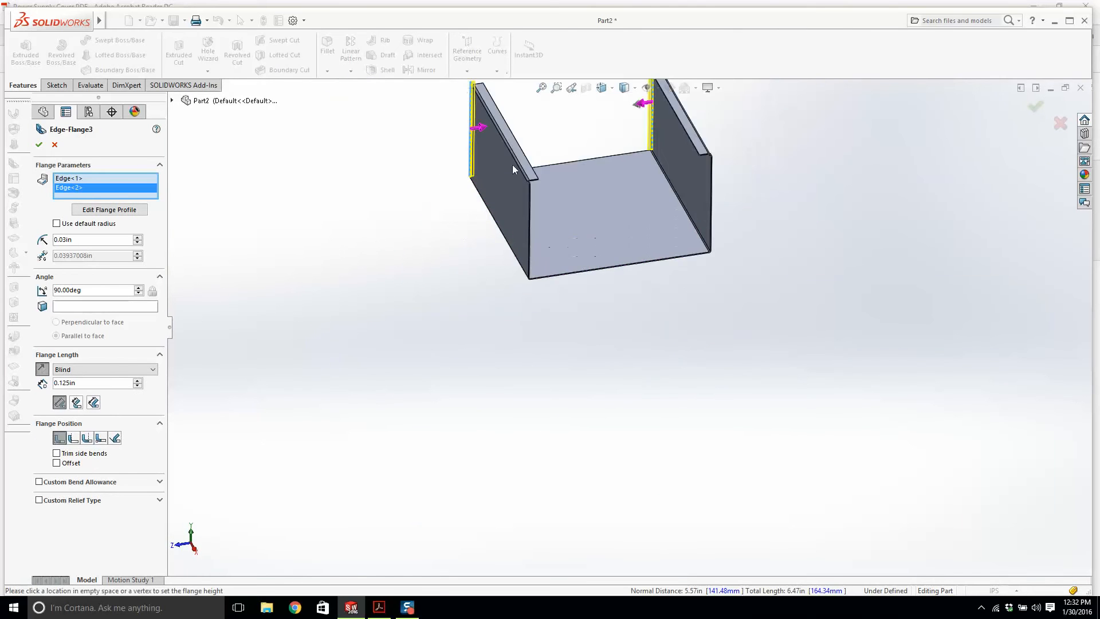
scroll(607, 277, down, 6)
click(544, 237)
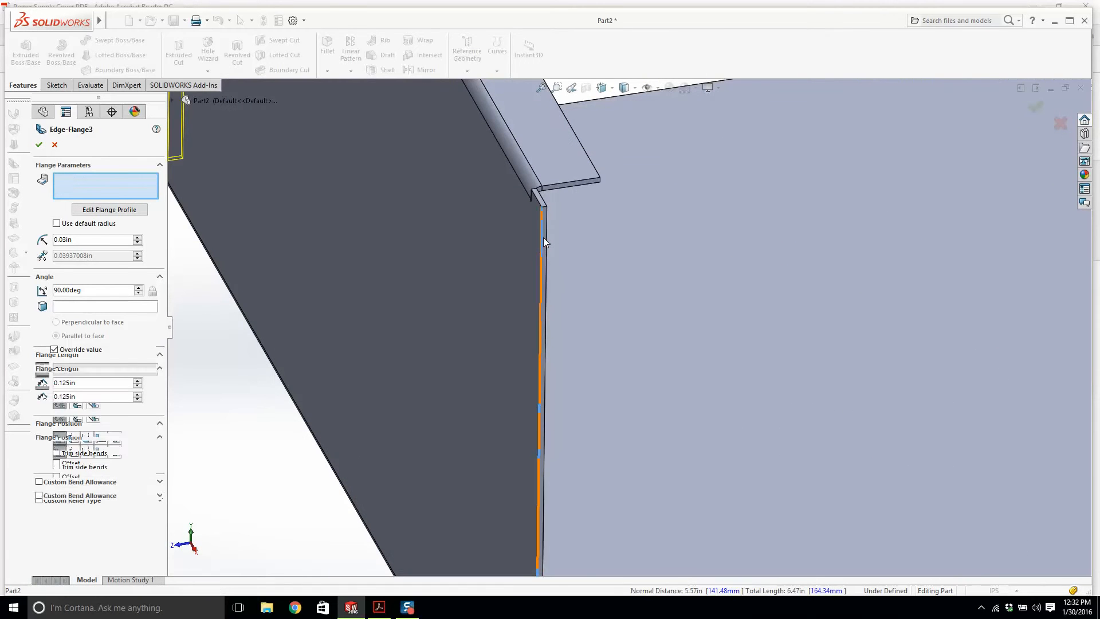
scroll(614, 225, up, 6)
scroll(790, 280, down, 3)
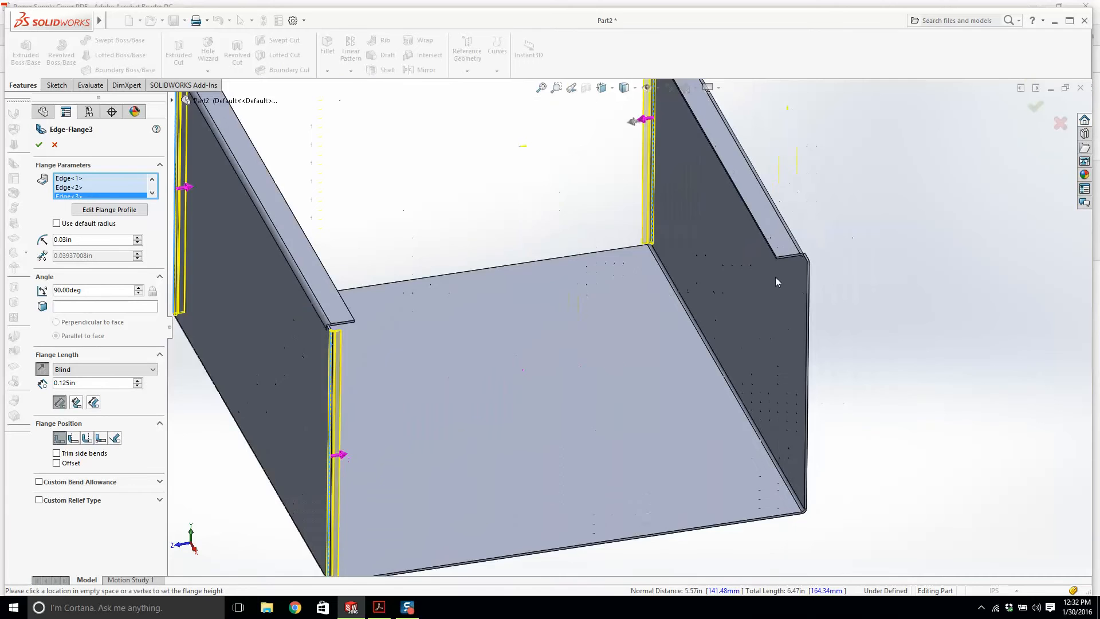
scroll(776, 281, down, 3)
click(782, 263)
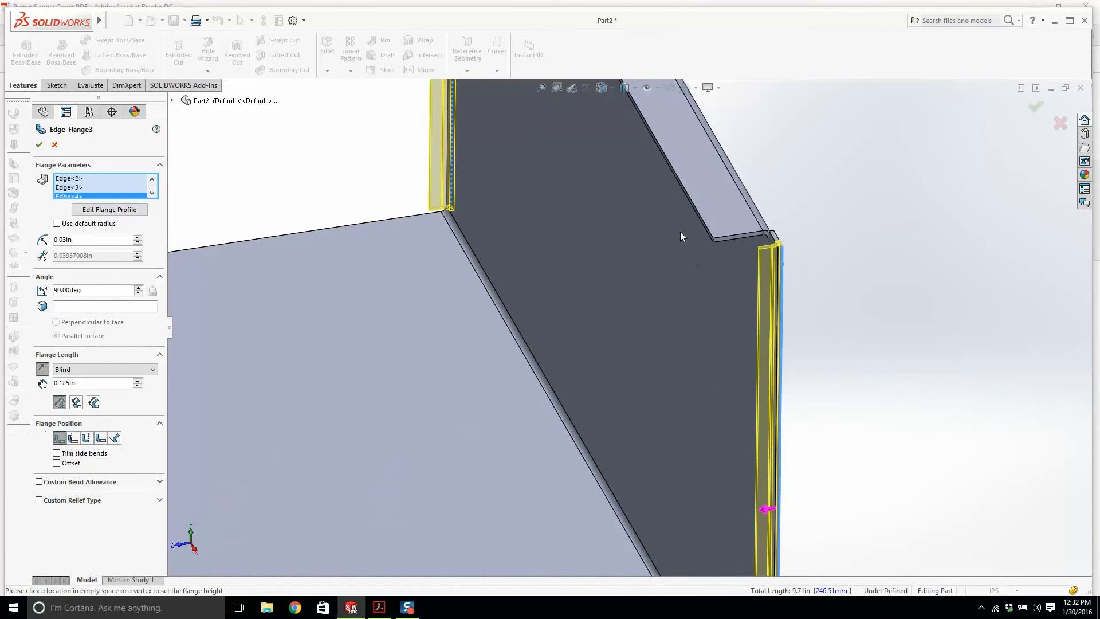
Step: Check the narrow side flange width in the PDF drawing's end view and accept the vertical edge flanges
scroll(681, 236, up, 5)
middle_drag(685, 266, 851, 256)
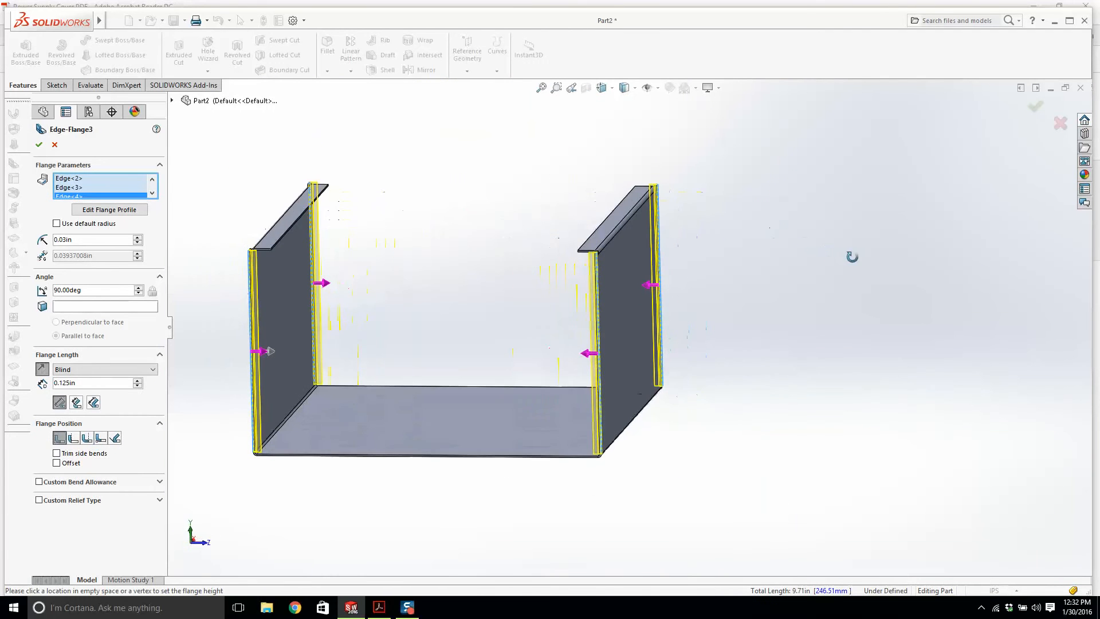
click(379, 608)
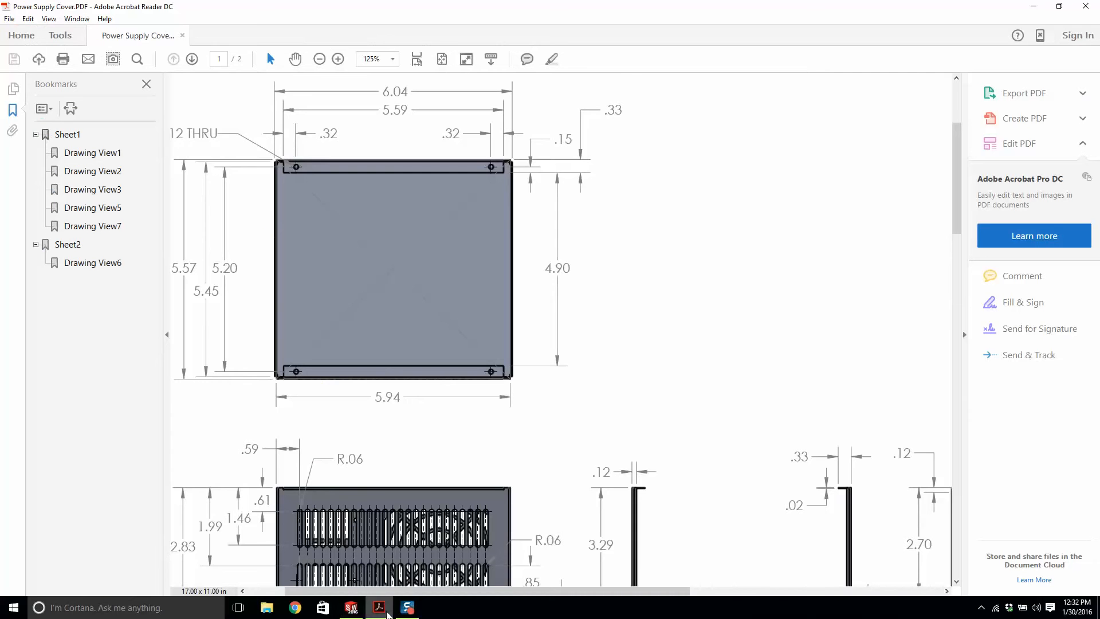
scroll(560, 456, down, 1)
ctrl+scroll(633, 487, up, 6)
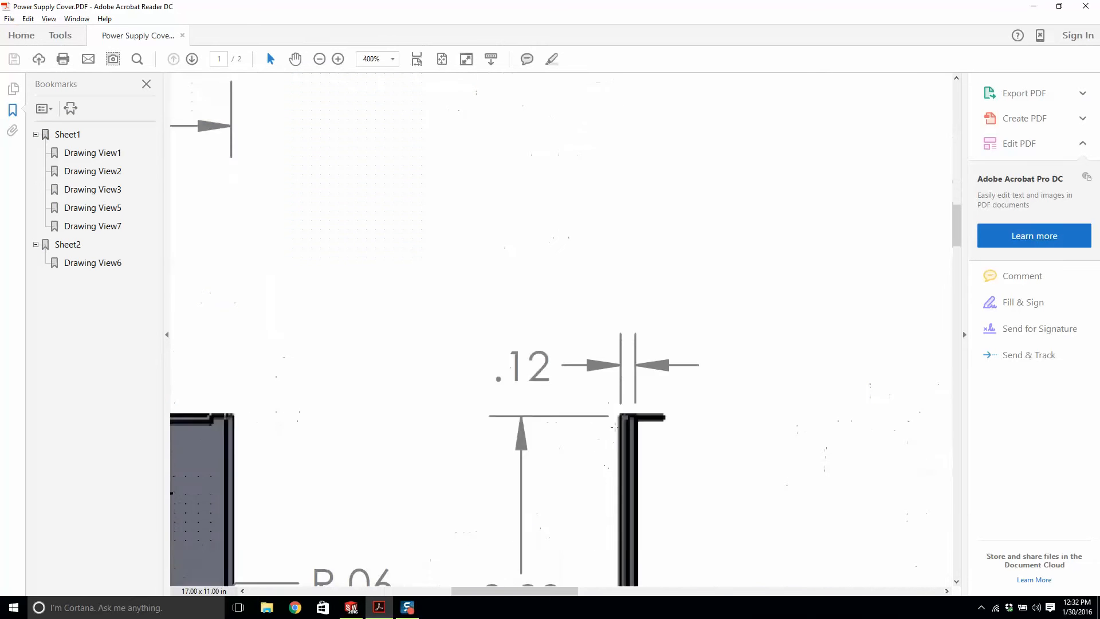
ctrl+scroll(643, 398, down, 6)
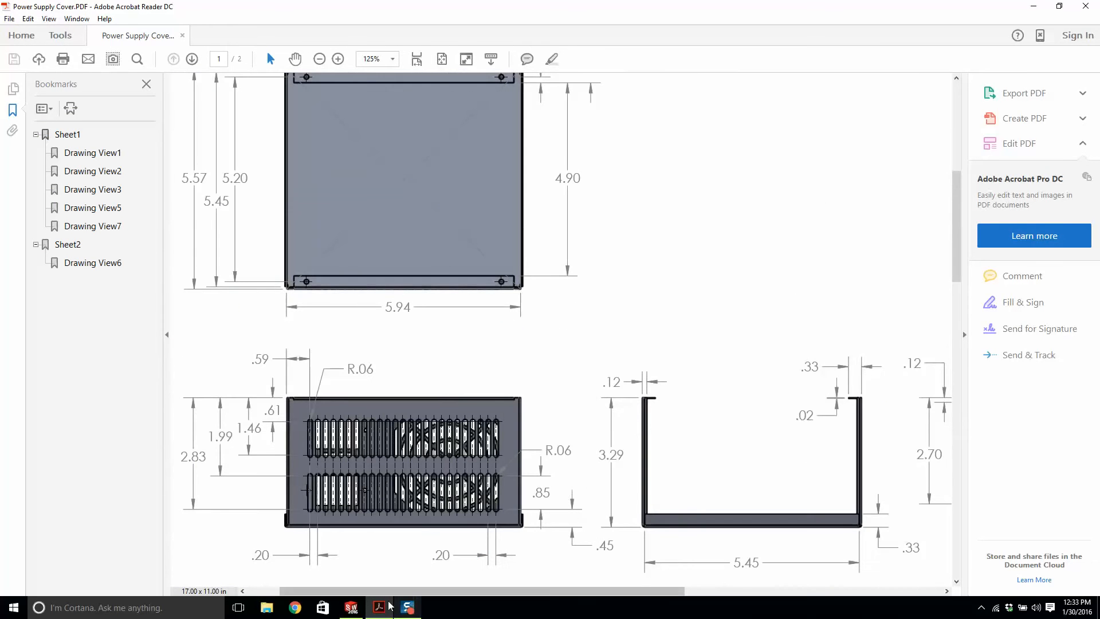
click(359, 607)
click(39, 144)
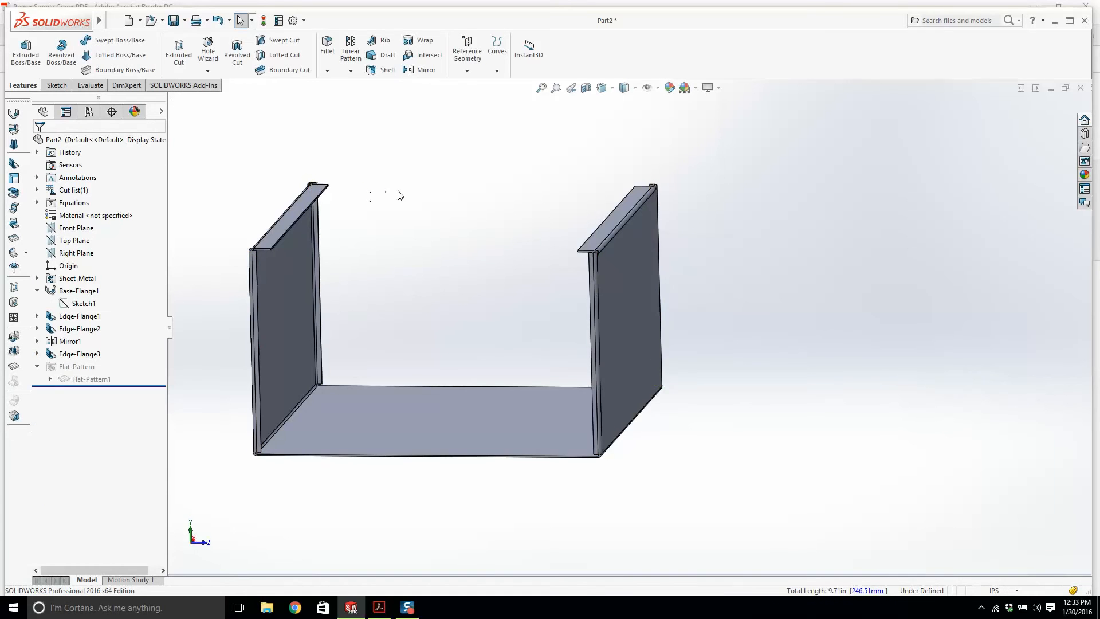
Step: Open the finished Power Supply Cover part and examine the upper corner where its top and vertical flanges meet
scroll(309, 285, down, 3)
scroll(430, 250, down, 4)
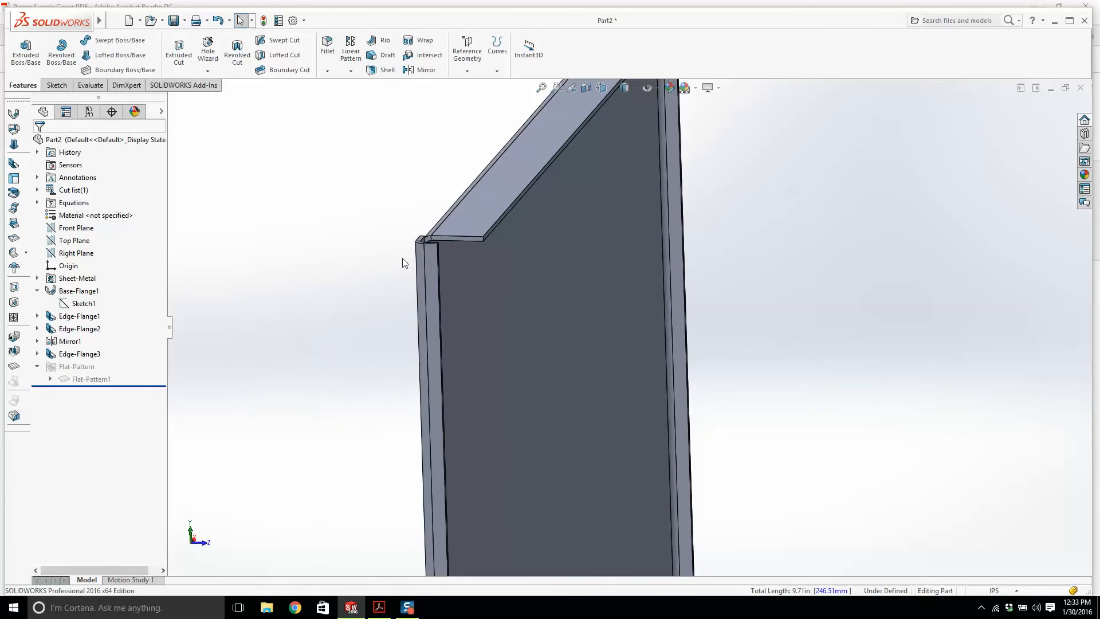
click(113, 20)
click(123, 46)
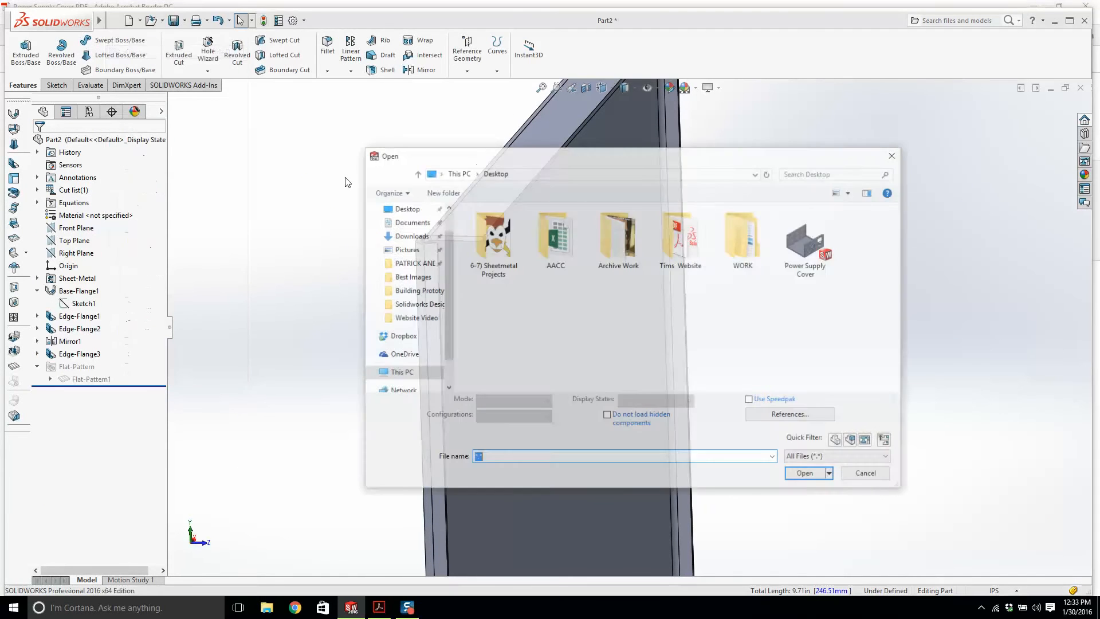
double_click(737, 314)
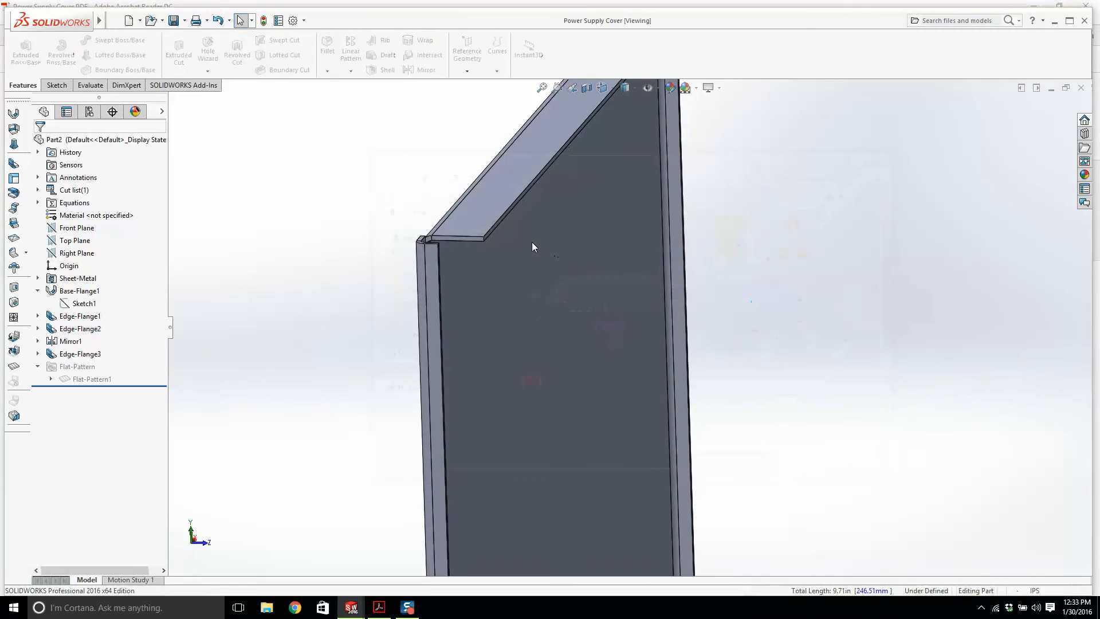
scroll(592, 248, down, 5)
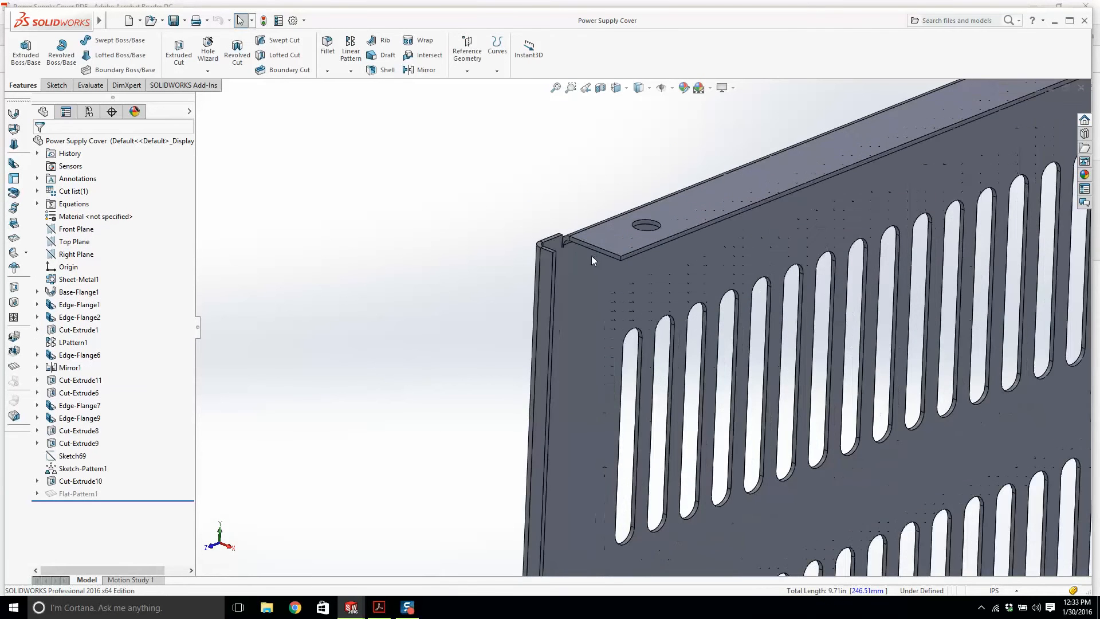
scroll(596, 250, up, 5)
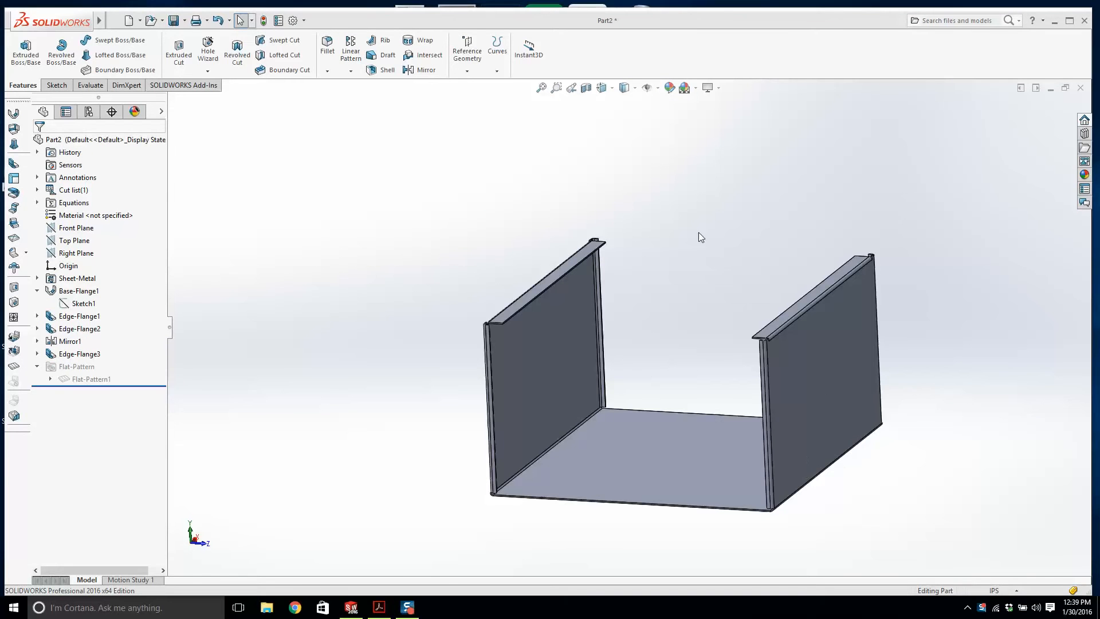
Step: Examine the base's open end edge on the new part and compare it with the views in the PDF drawing
mouse_move(699, 232)
middle_down()
mouse_move(678, 256)
mouse_move(704, 233)
mouse_move(693, 256)
middle_up()
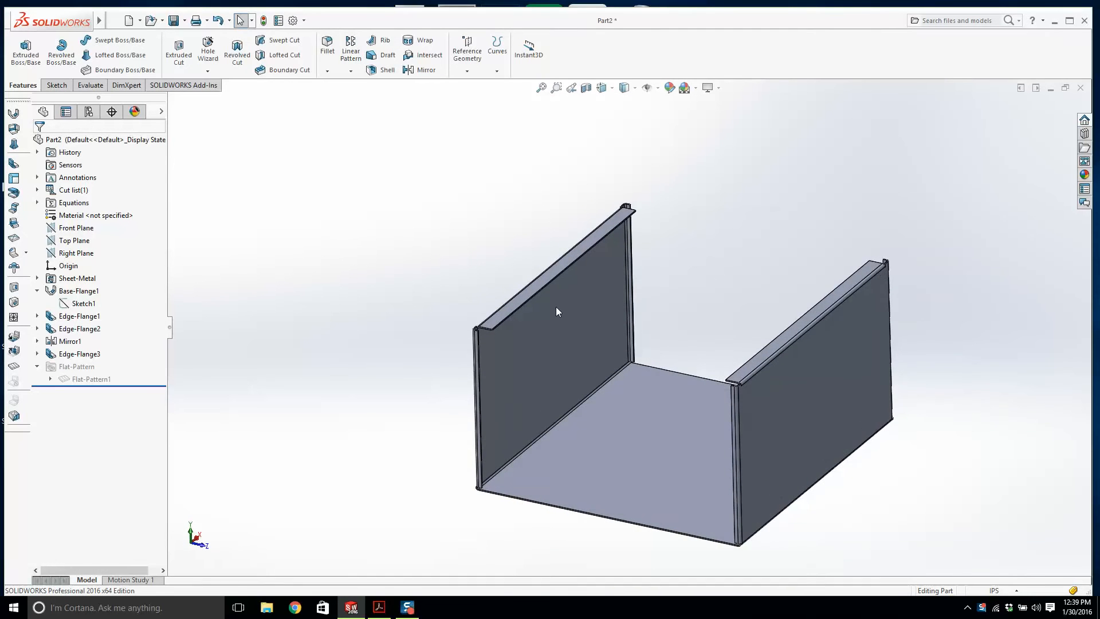
scroll(664, 391, up, 3)
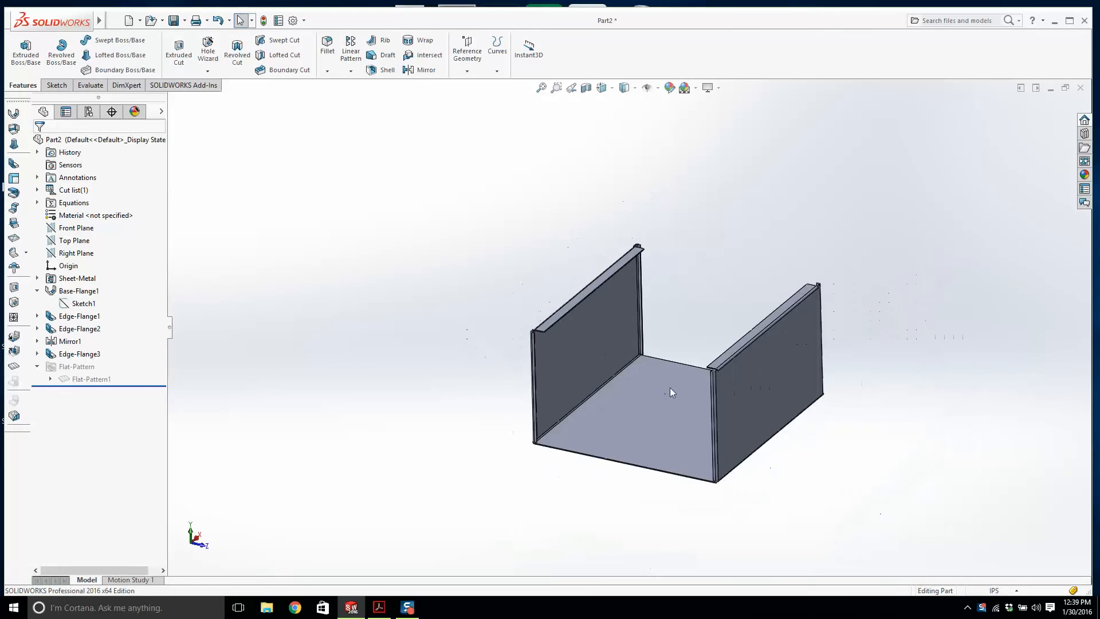
middle_drag(671, 392, 300, 426)
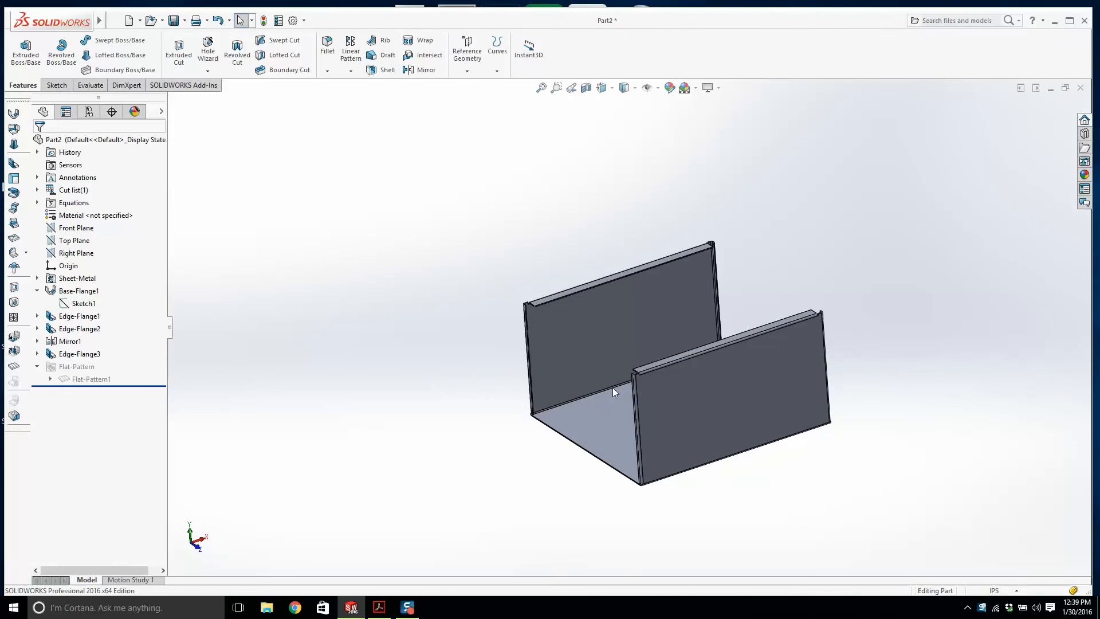
scroll(613, 387, down, 3)
scroll(591, 448, up, 3)
scroll(658, 421, down, 3)
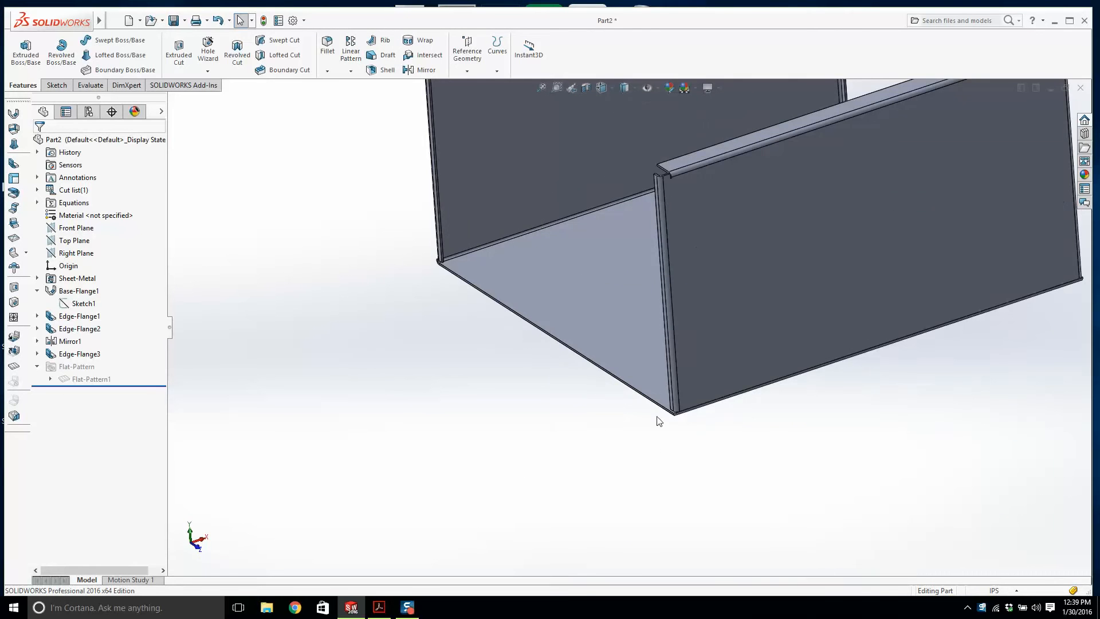
click(382, 609)
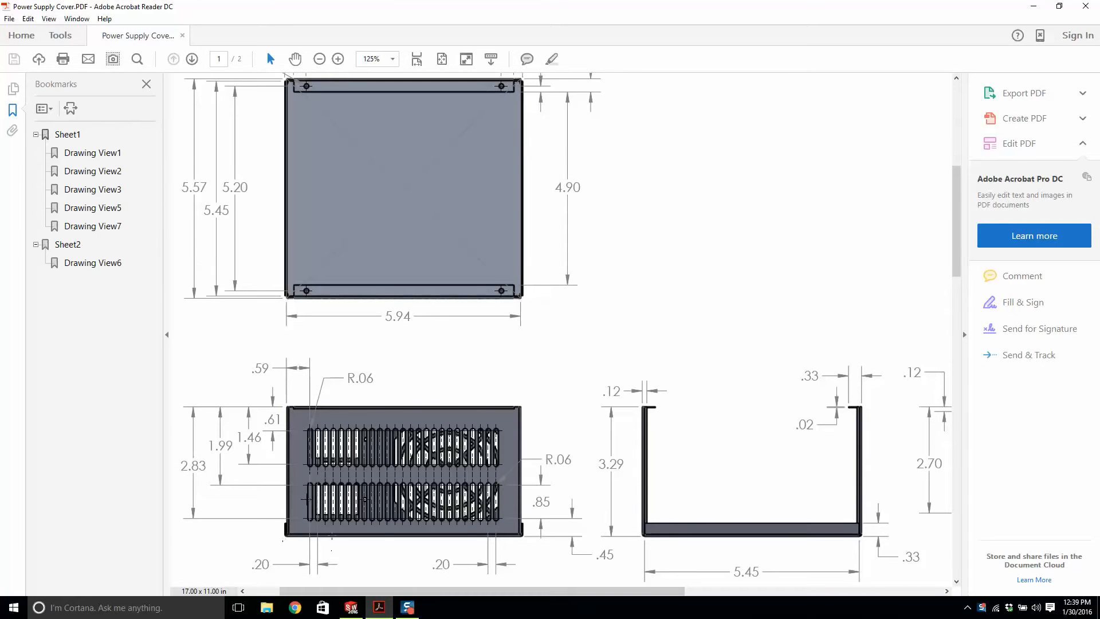
click(351, 607)
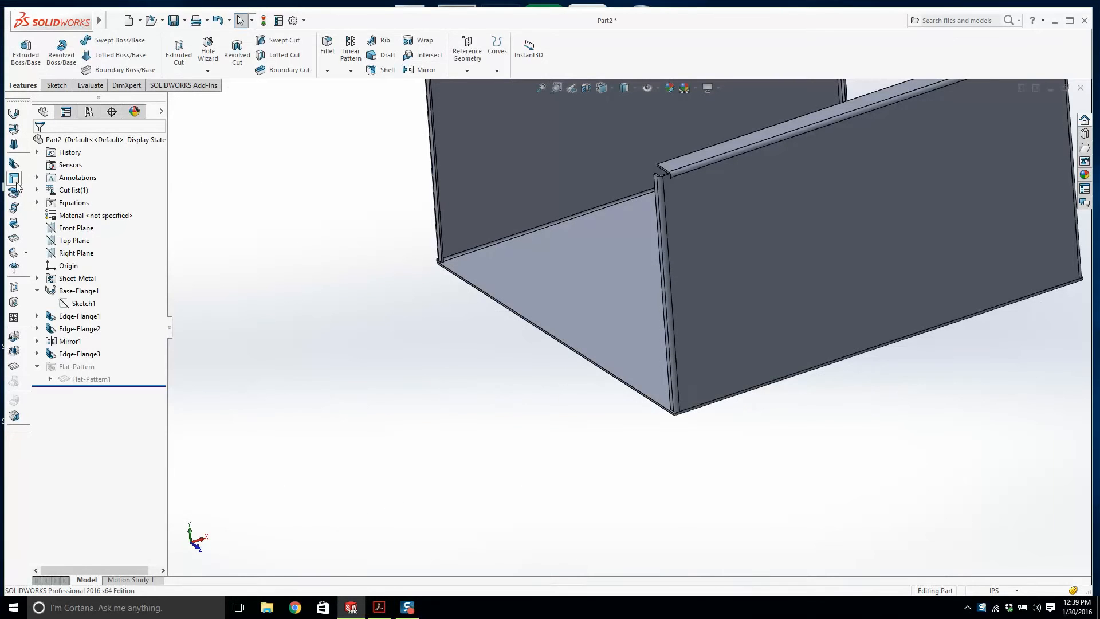
click(14, 165)
scroll(630, 382, down, 5)
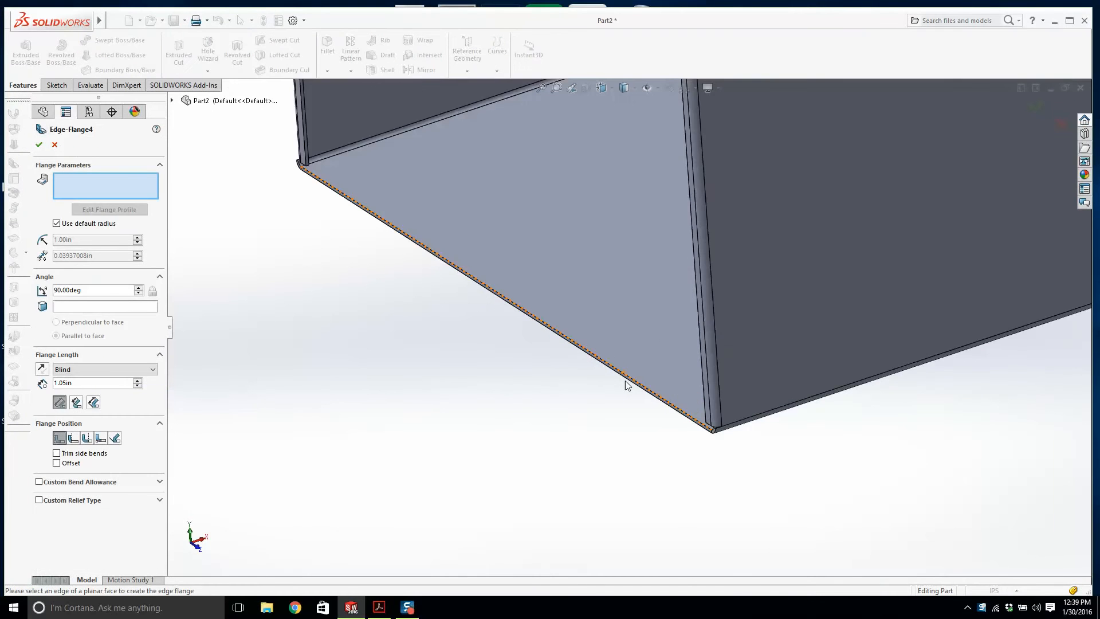
scroll(696, 429, down, 2)
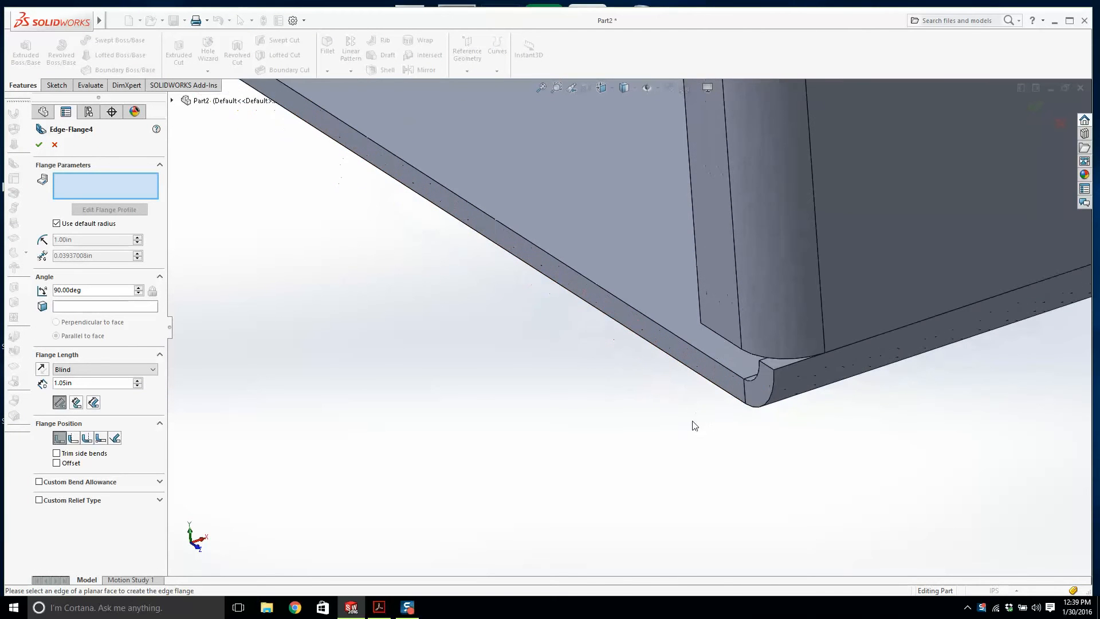
click(690, 375)
scroll(603, 346, up, 5)
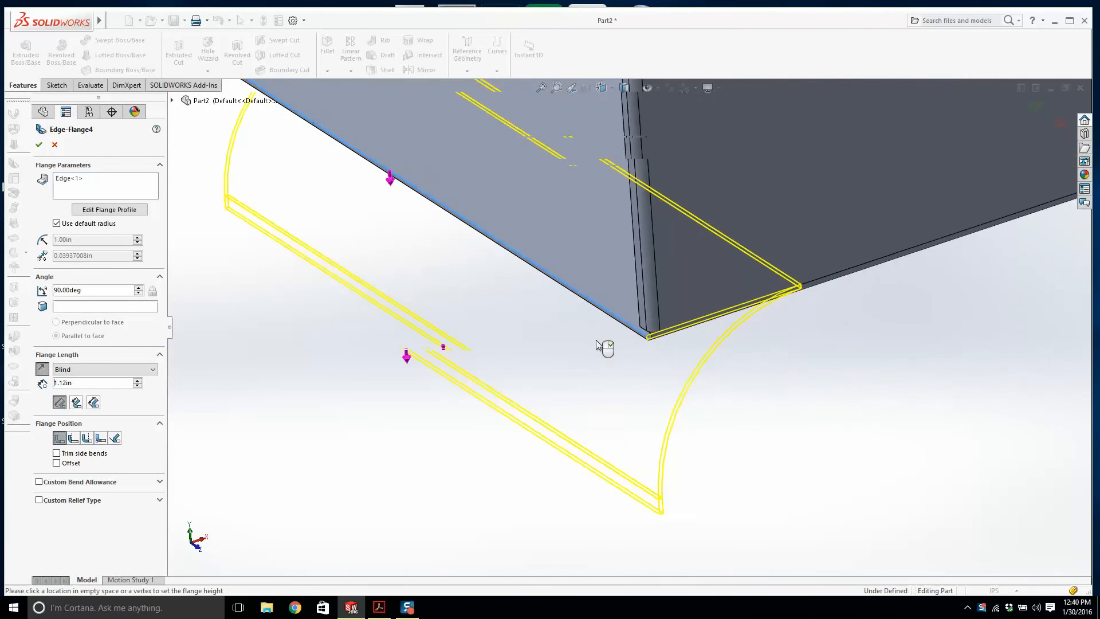
click(508, 95)
scroll(646, 280, down, 3)
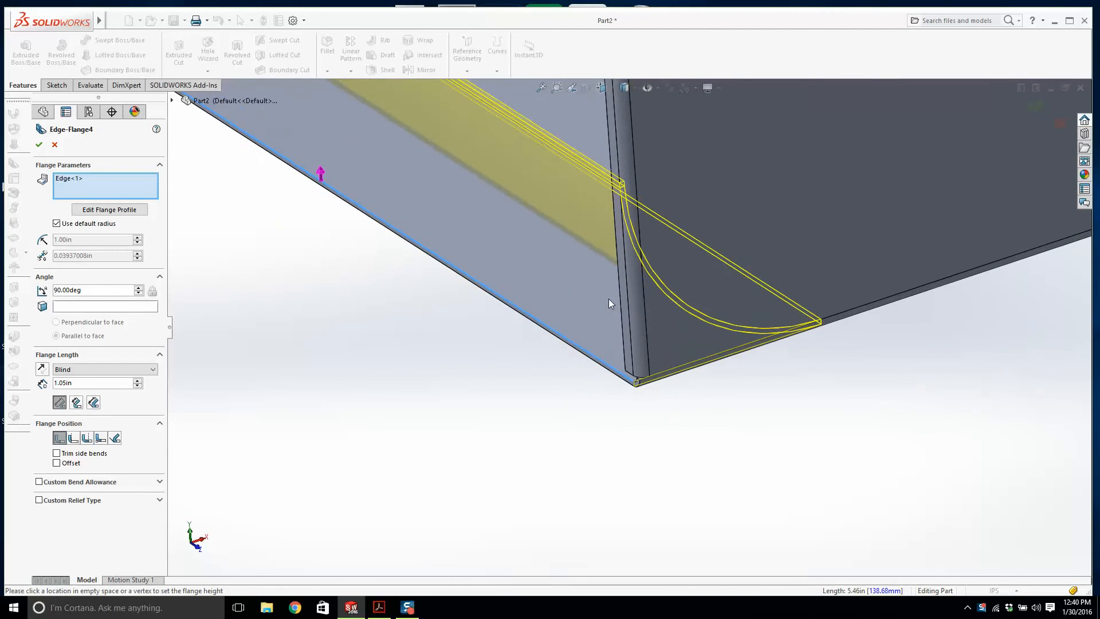
key(Escape)
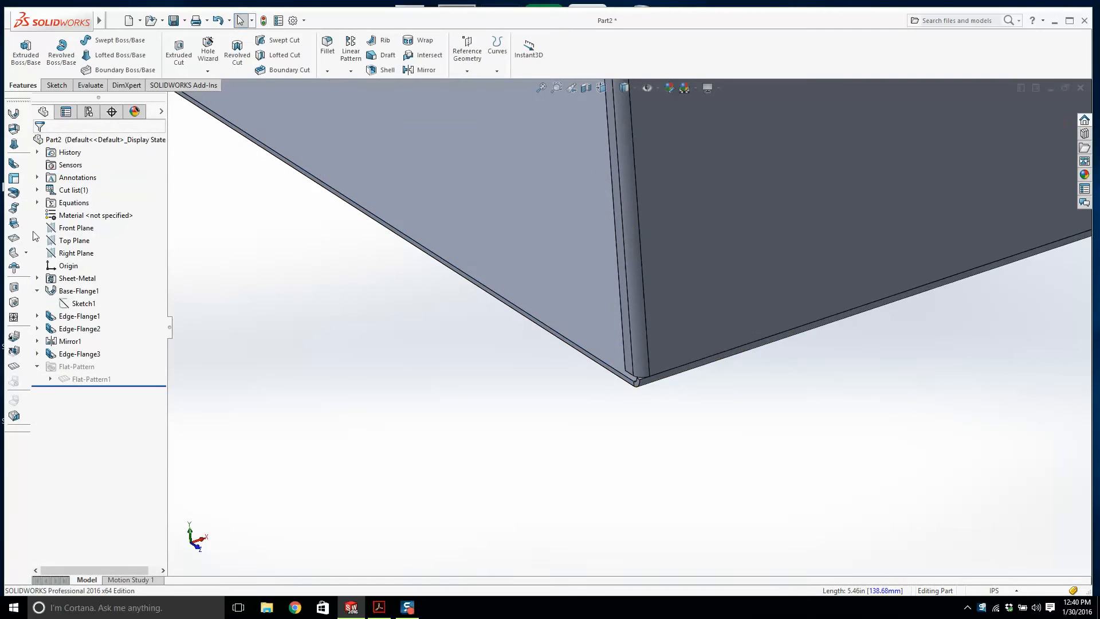
Step: Start an upward edge flange on the lower edge at one open end of the base, with a custom bend radius of 0.03 in
click(14, 164)
middle_drag(660, 400, 572, 309)
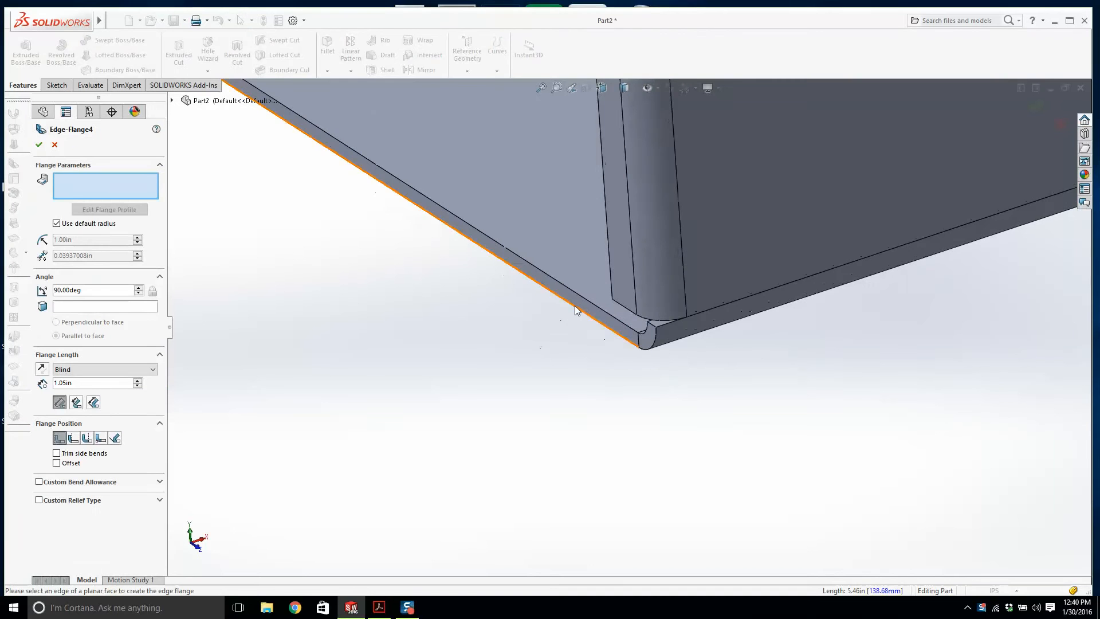
click(577, 309)
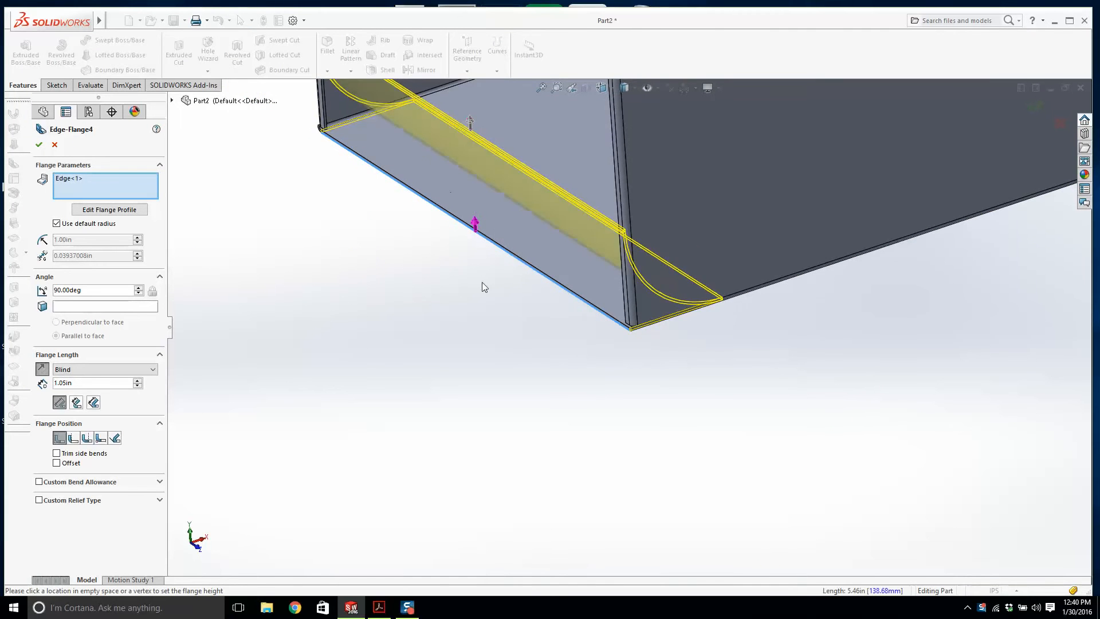
middle_drag(481, 284, 454, 233)
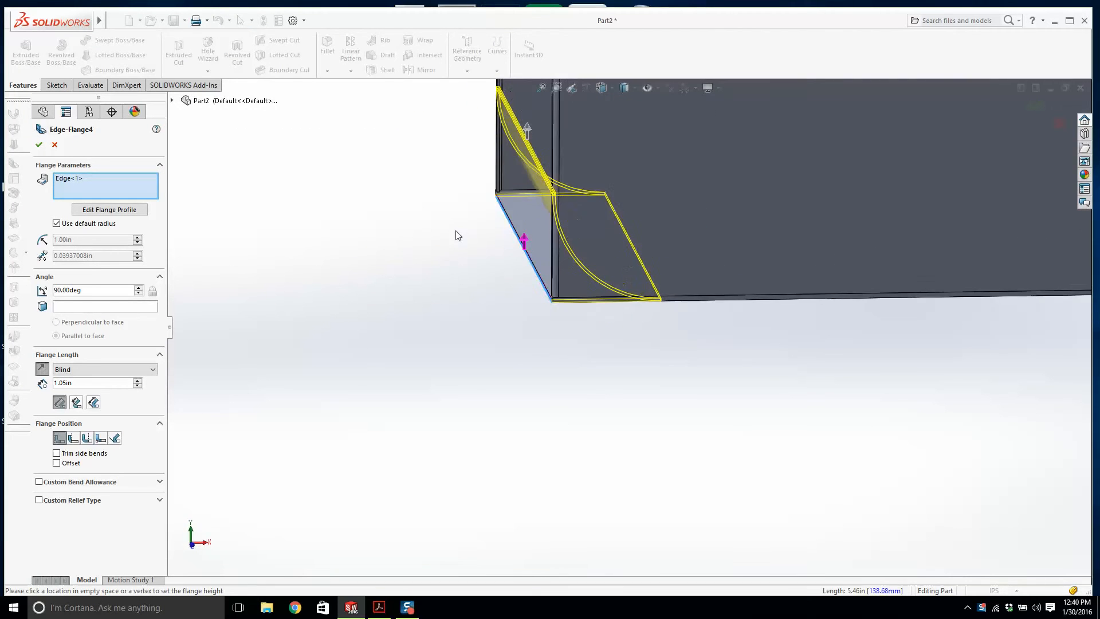
click(57, 223)
text(.03)
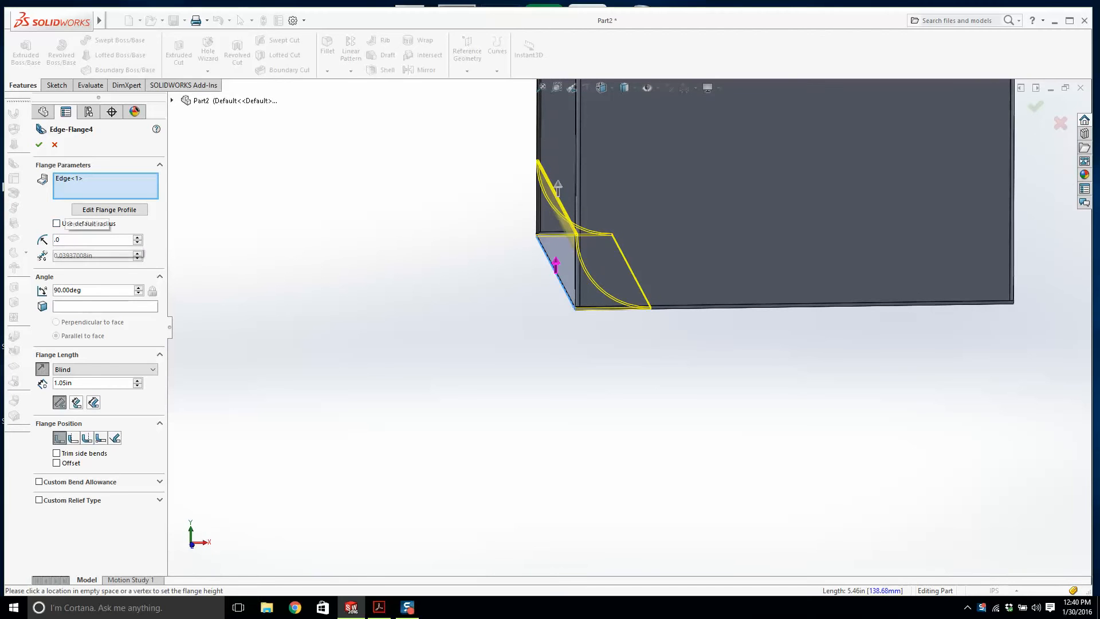
key(Return)
Step: Add the lower edge at the opposite open end of the base to the edge flange, also pointing upward
scroll(697, 259, down, 3)
scroll(585, 217, down, 1)
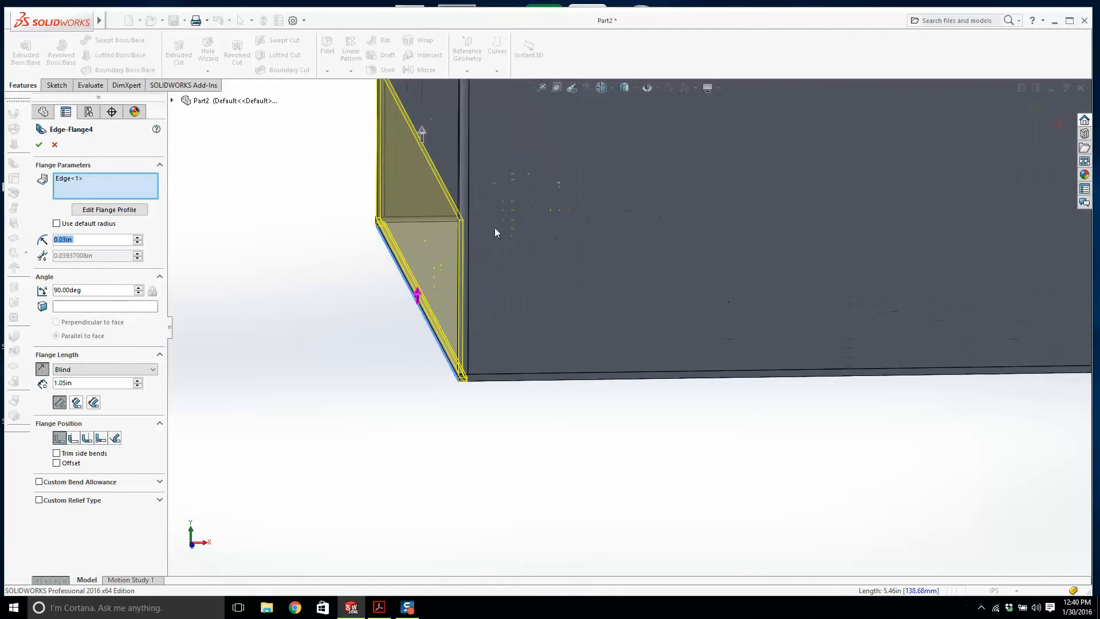
scroll(473, 230, down, 3)
mouse_move(494, 228)
middle_down()
mouse_move(474, 230)
mouse_move(493, 248)
mouse_move(507, 240)
middle_up()
scroll(507, 244, up, 8)
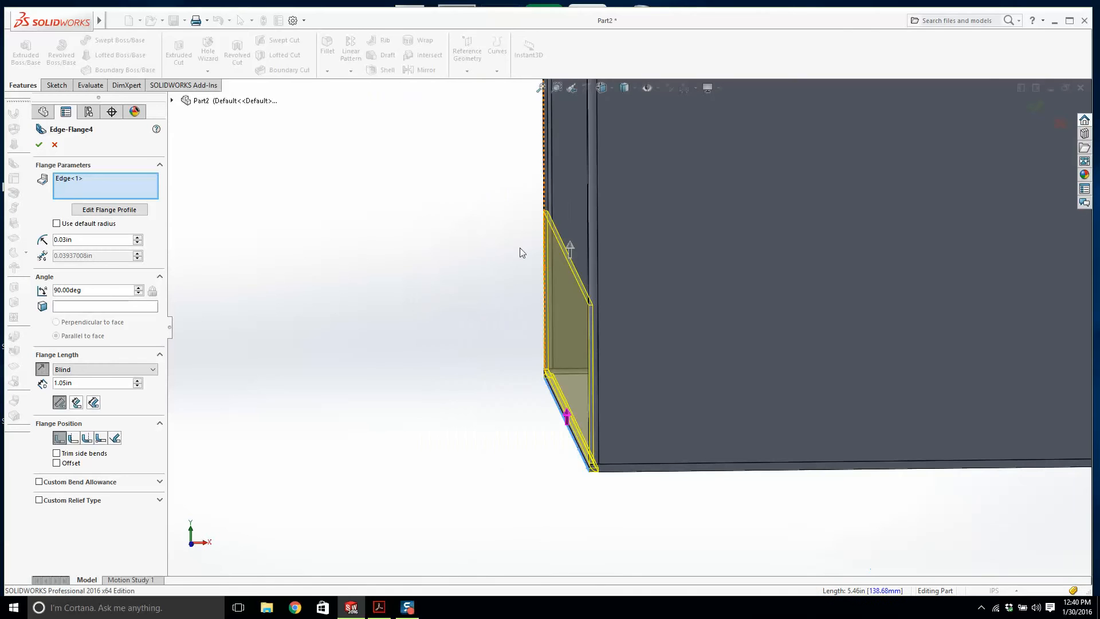
middle_drag(661, 318, 761, 344)
scroll(752, 350, down, 6)
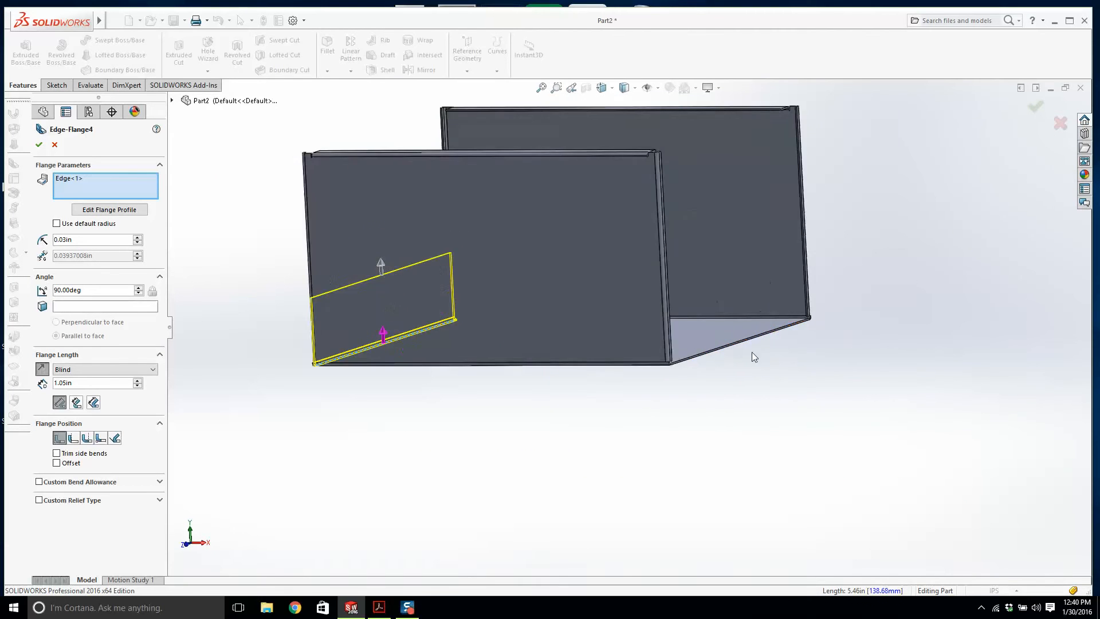
click(683, 342)
scroll(564, 327, up, 8)
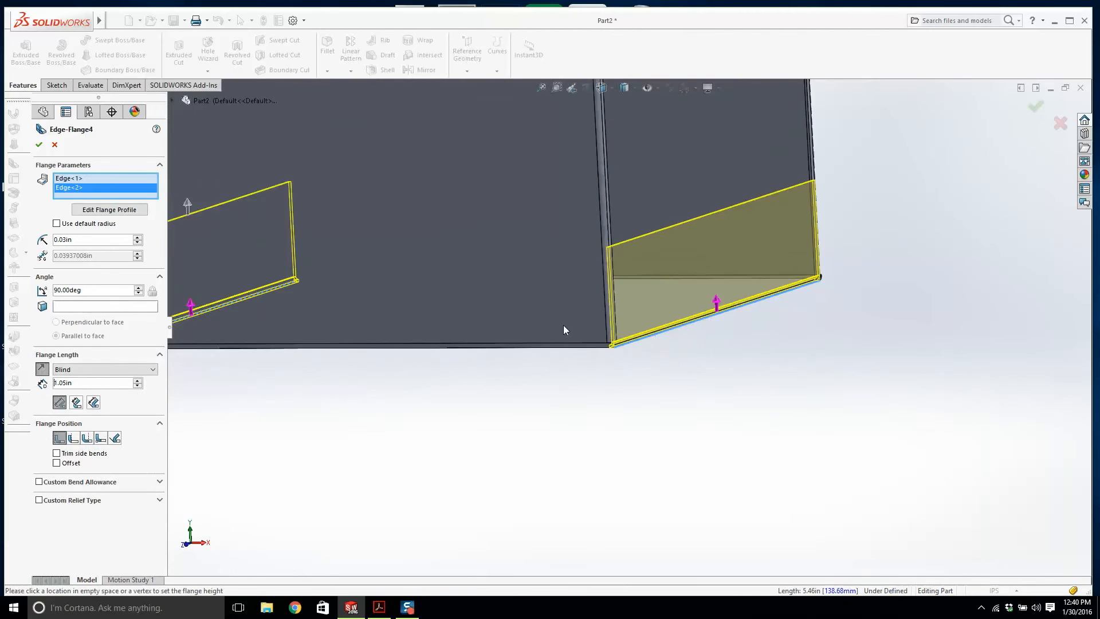
middle_drag(480, 322, 526, 300)
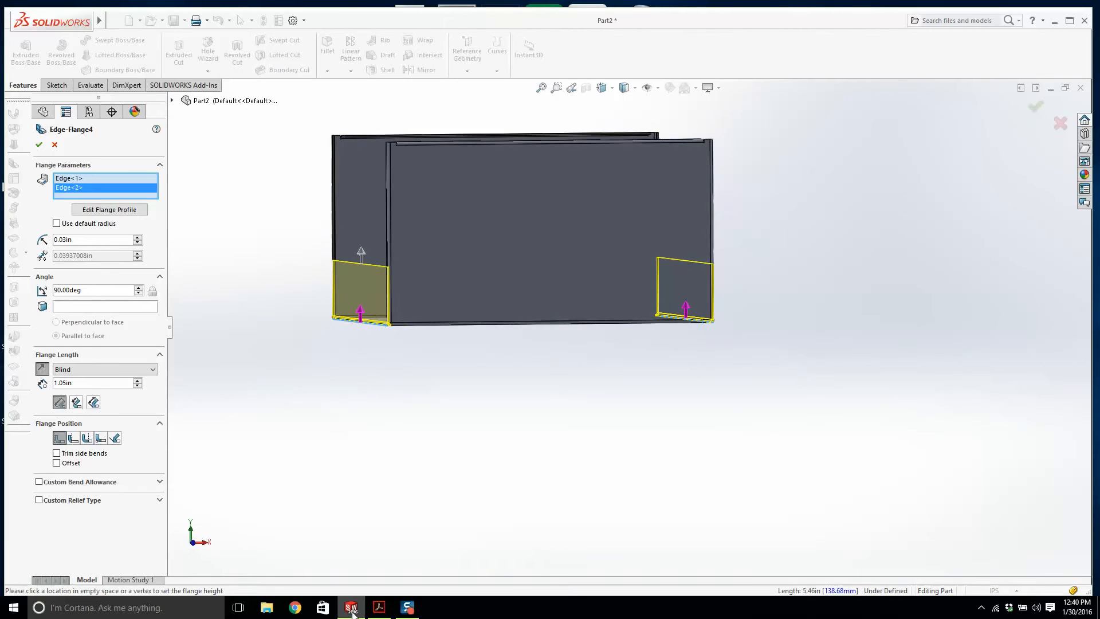
Step: Look up the base flange height in the PDF drawing and set the edge flange length to 0.33 in
click(378, 608)
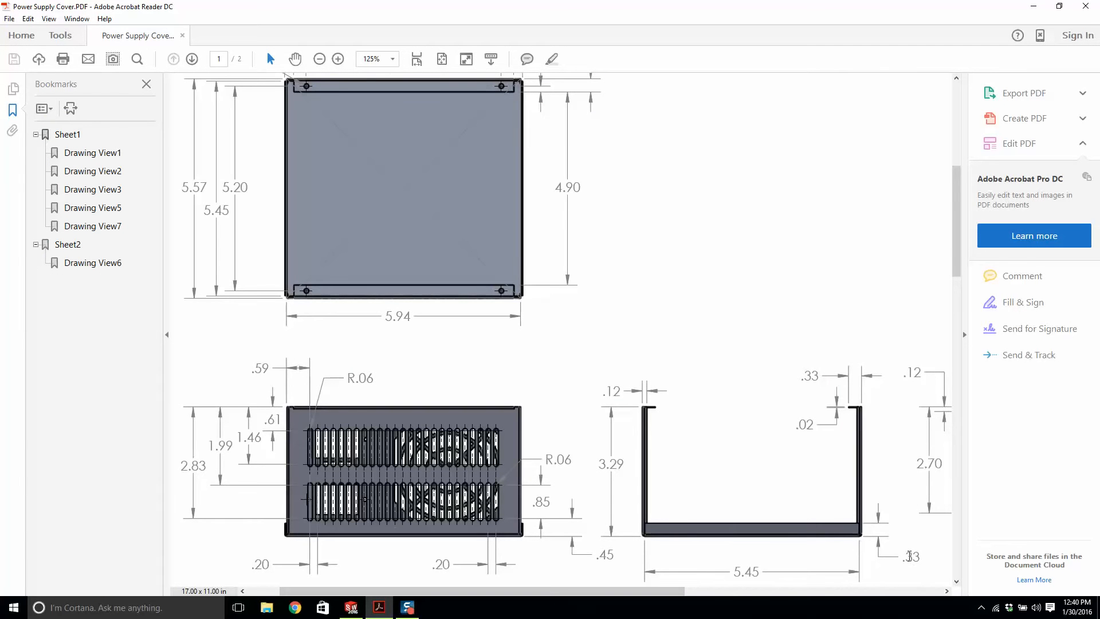
ctrl+scroll(912, 558, down, 1)
scroll(655, 479, down, 1)
click(375, 607)
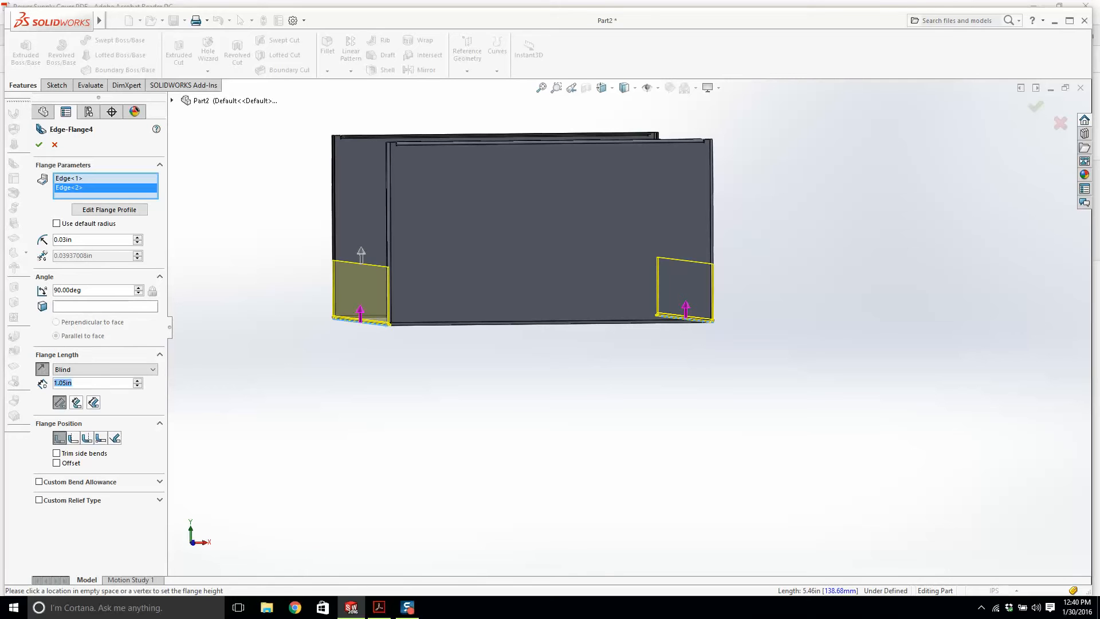
text(0.33)
key(Return)
Step: Change the flange position of the two base end flanges to Material Outside
scroll(370, 326, down, 3)
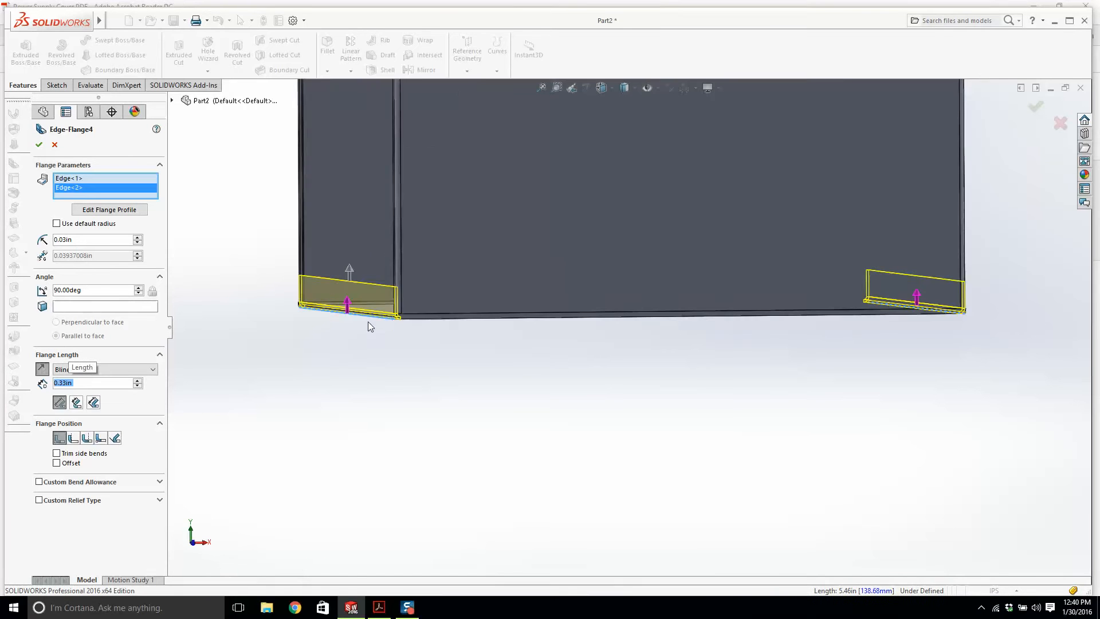
middle_drag(369, 327, 466, 299)
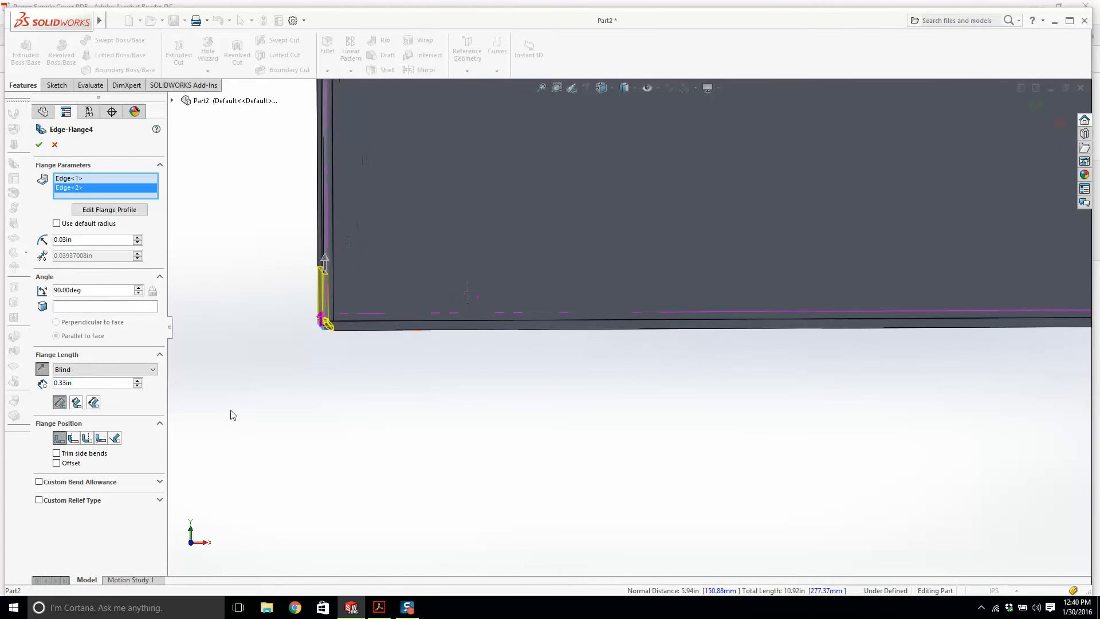
click(75, 438)
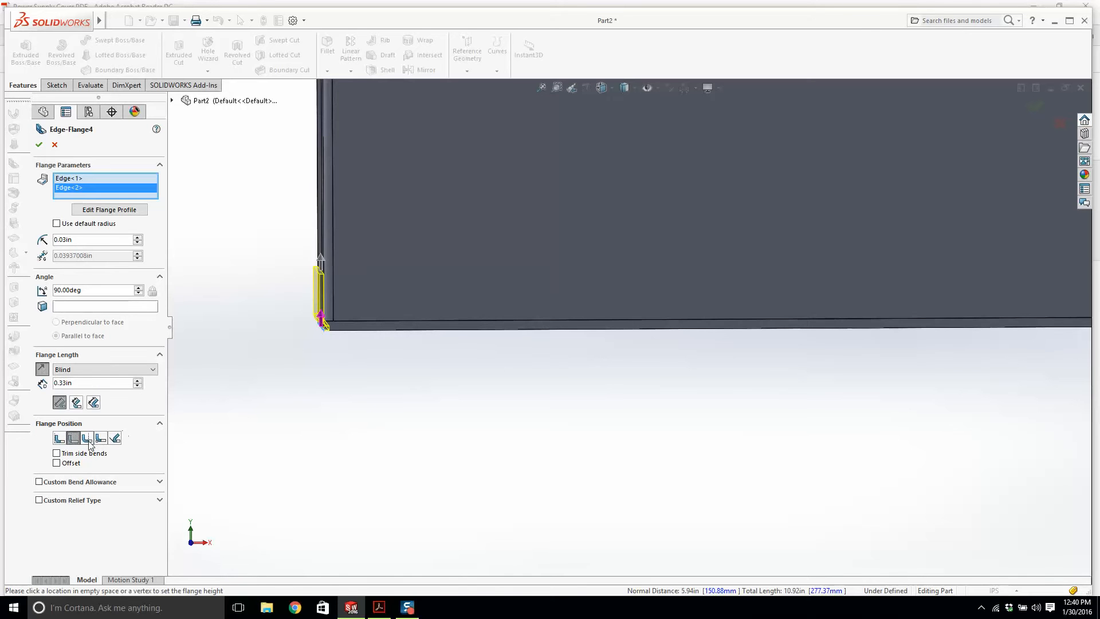
Step: Set the flange position of the two base end flanges to Bend Outside and inspect the preview at the base corner
click(87, 439)
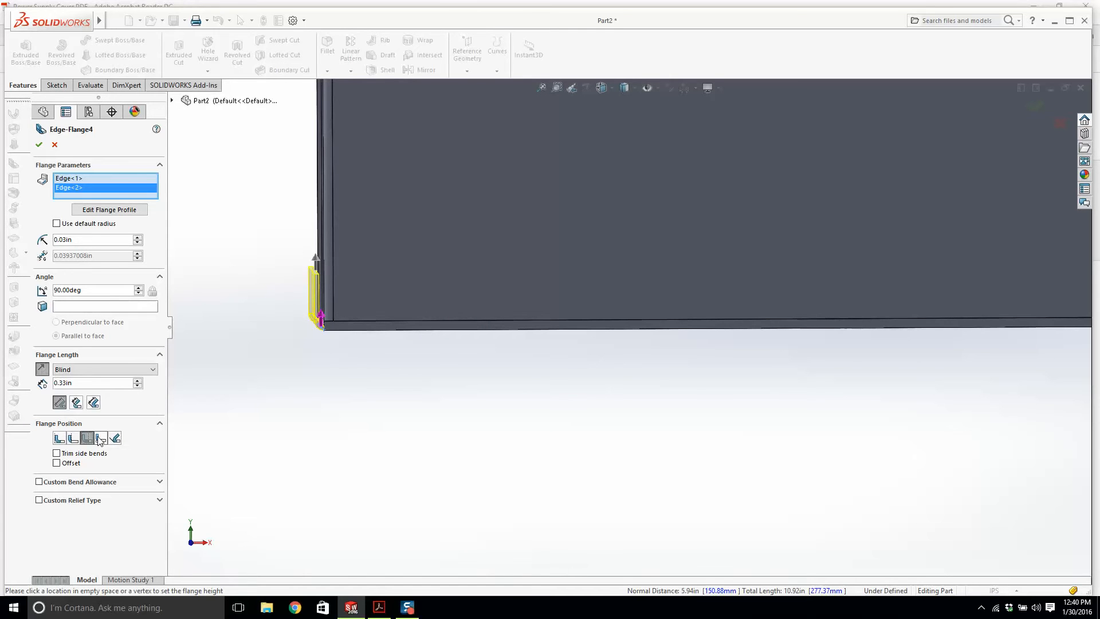
scroll(344, 292, down, 2)
scroll(343, 289, down, 3)
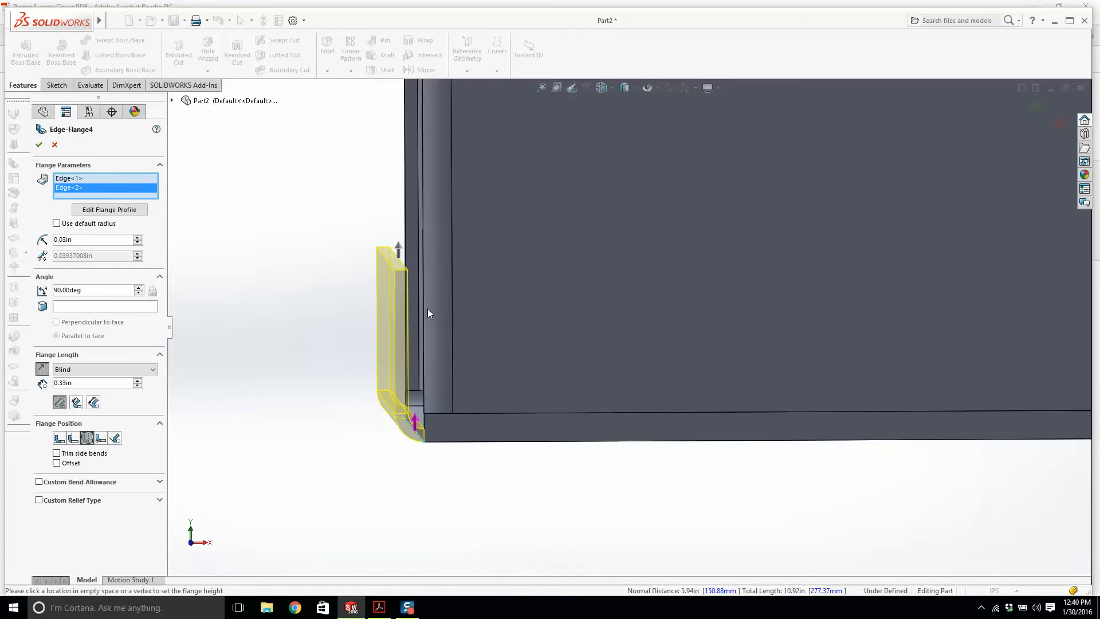
middle_drag(428, 309, 428, 298)
scroll(428, 298, up, 4)
scroll(564, 390, down, 5)
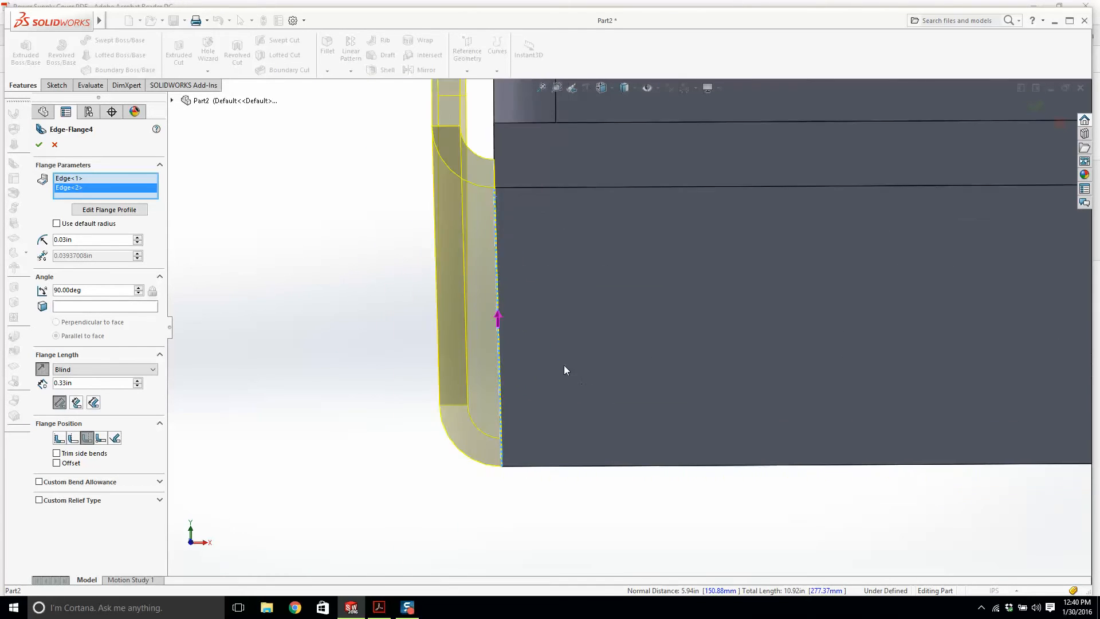
middle_drag(538, 362, 538, 341)
scroll(539, 270, up, 5)
middle_drag(541, 269, 645, 414)
scroll(615, 403, down, 7)
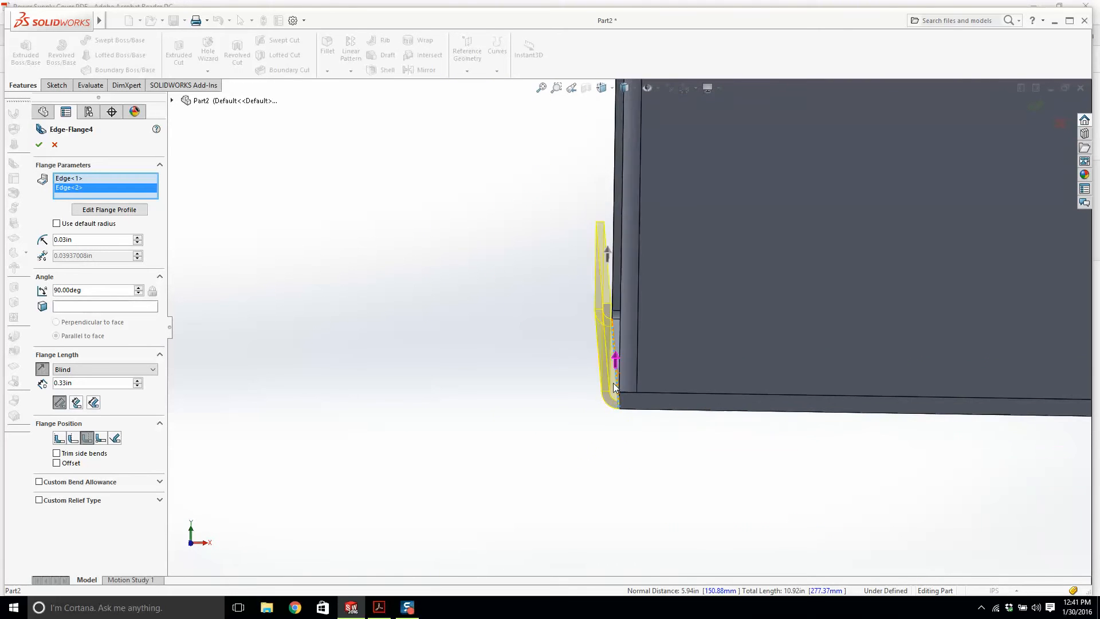
Step: Compare the Material Inside and Material Outside positions, restore Bend Outside, and finish the edge flange on both base ends
click(59, 438)
click(73, 438)
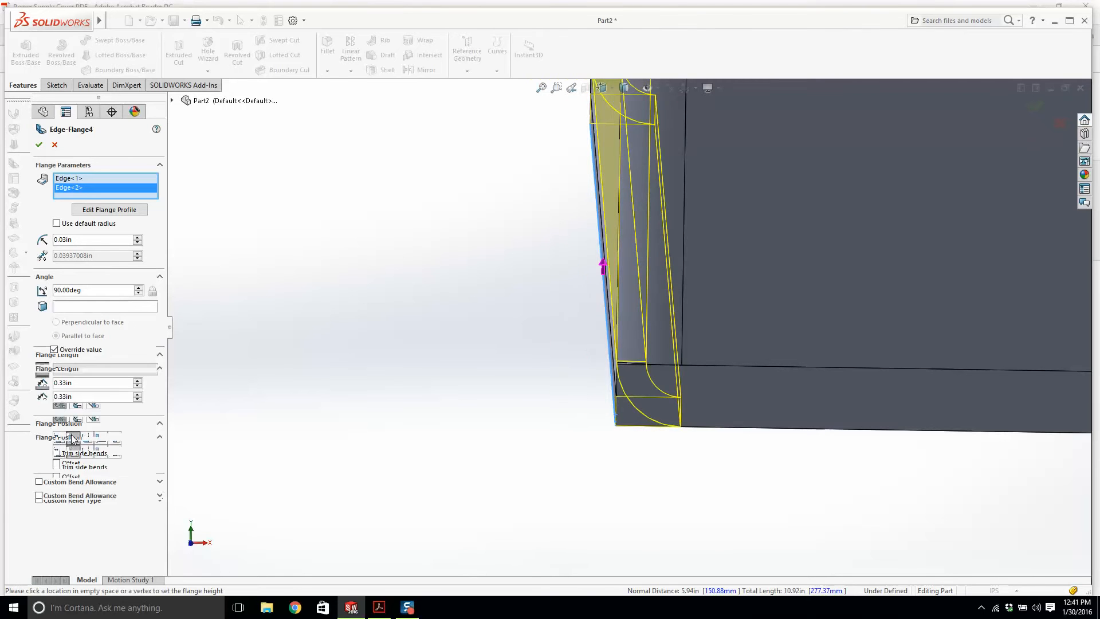
click(85, 438)
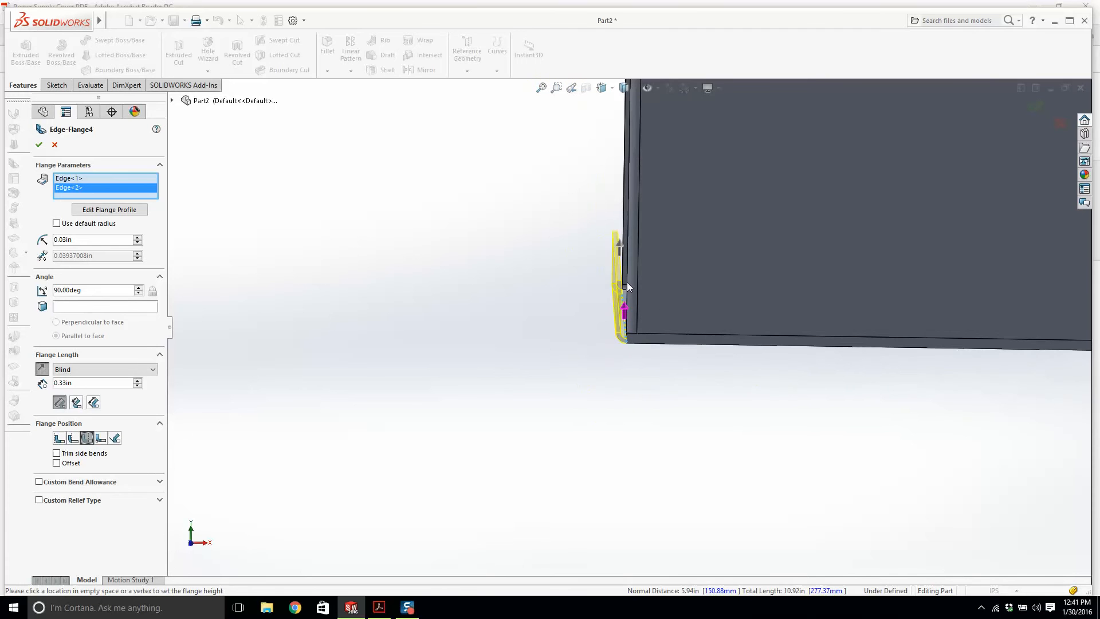
scroll(630, 326, up, 5)
scroll(633, 323, down, 5)
middle_drag(638, 324, 281, 202)
click(39, 144)
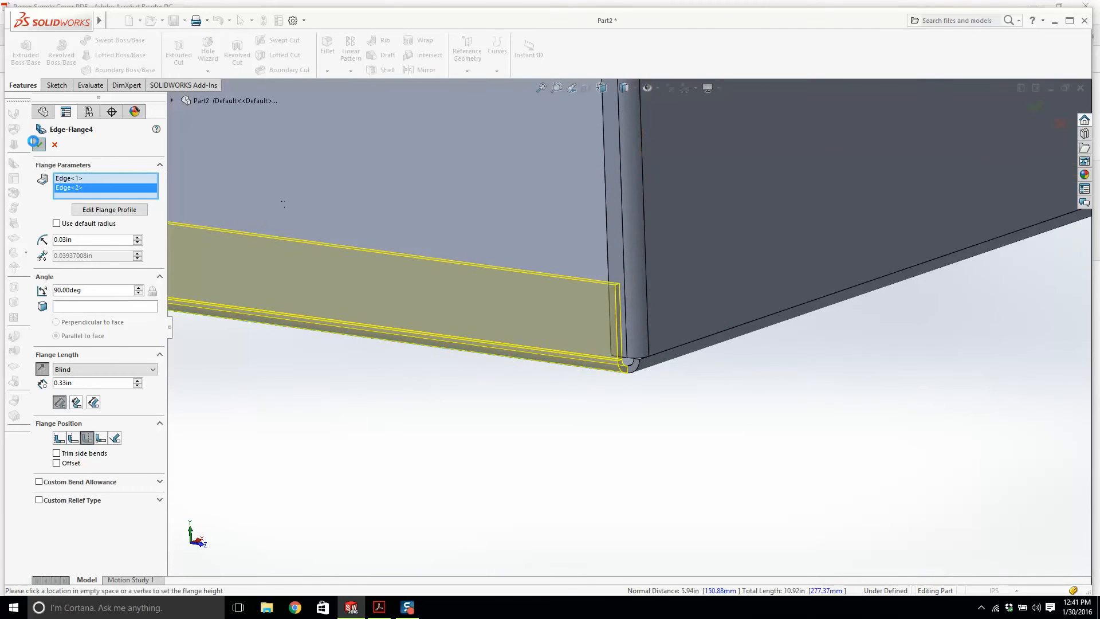
scroll(607, 332, up, 6)
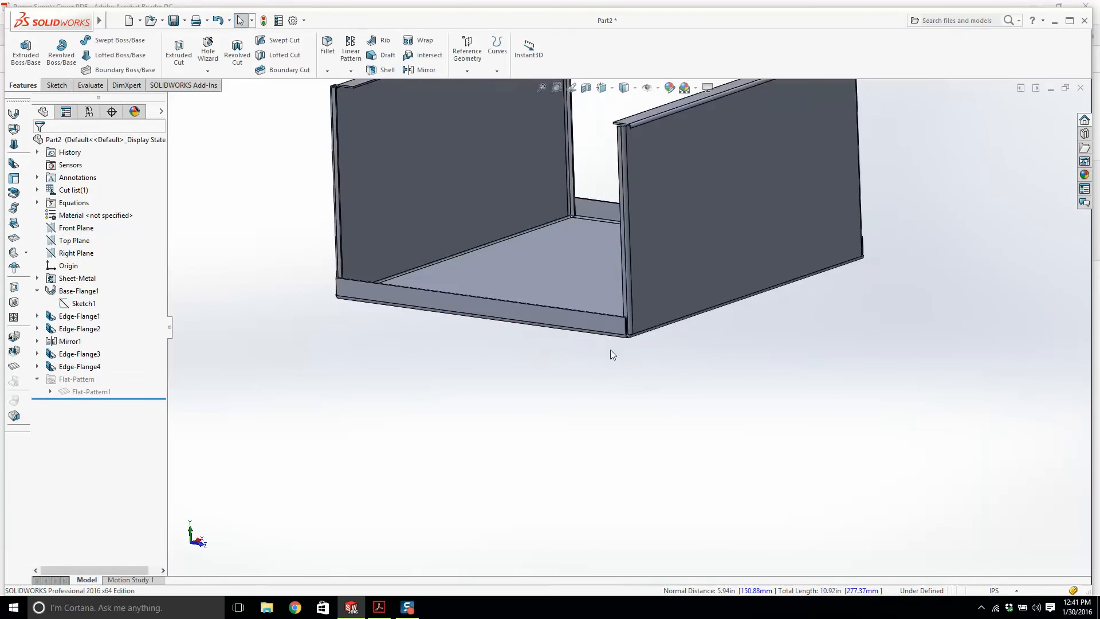
scroll(620, 195, down, 2)
scroll(615, 216, up, 1)
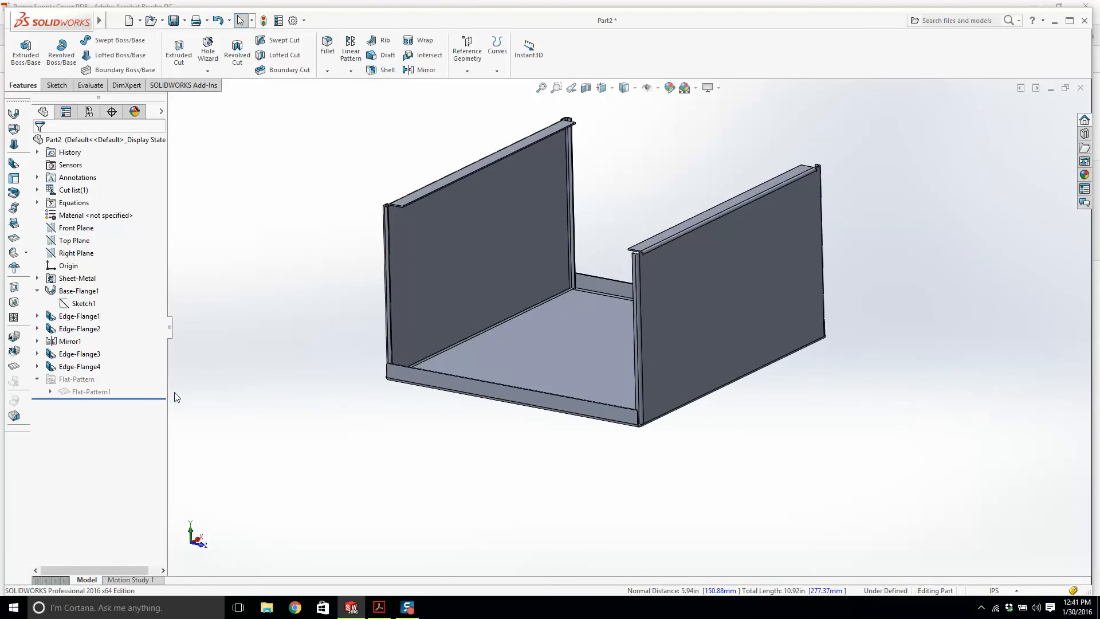
Step: Roll the model back to inspect the top flange on the first side wall, and roll forward to include all edge flanges
mouse_move(155, 399)
mouse_down()
mouse_move(153, 315)
mouse_move(121, 307)
mouse_move(129, 335)
mouse_up()
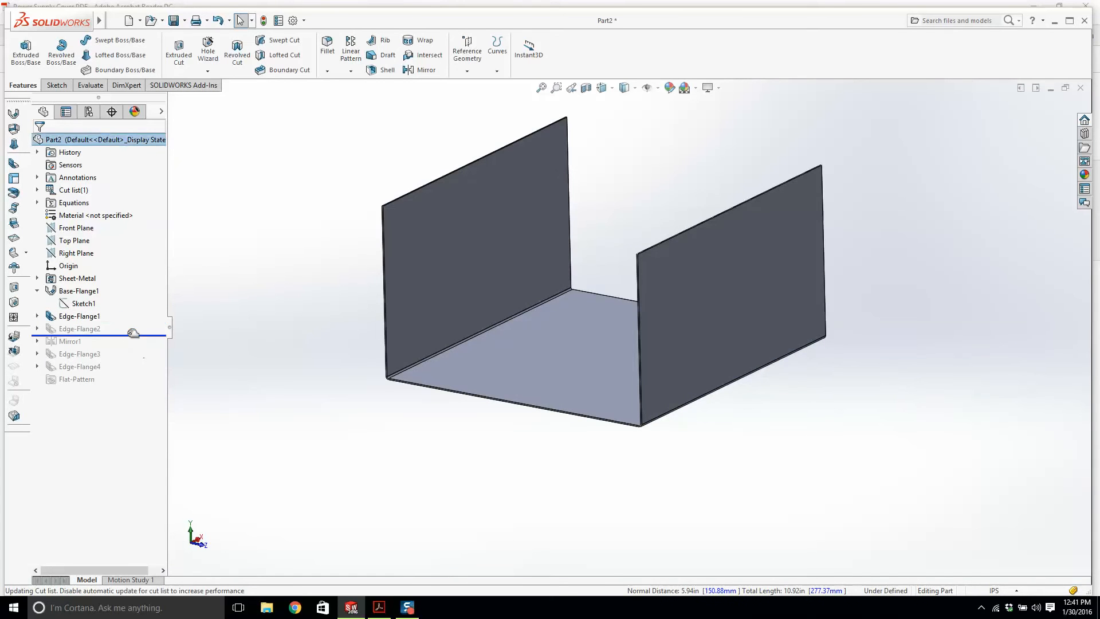
click(37, 328)
scroll(604, 183, down, 3)
scroll(642, 285, down, 3)
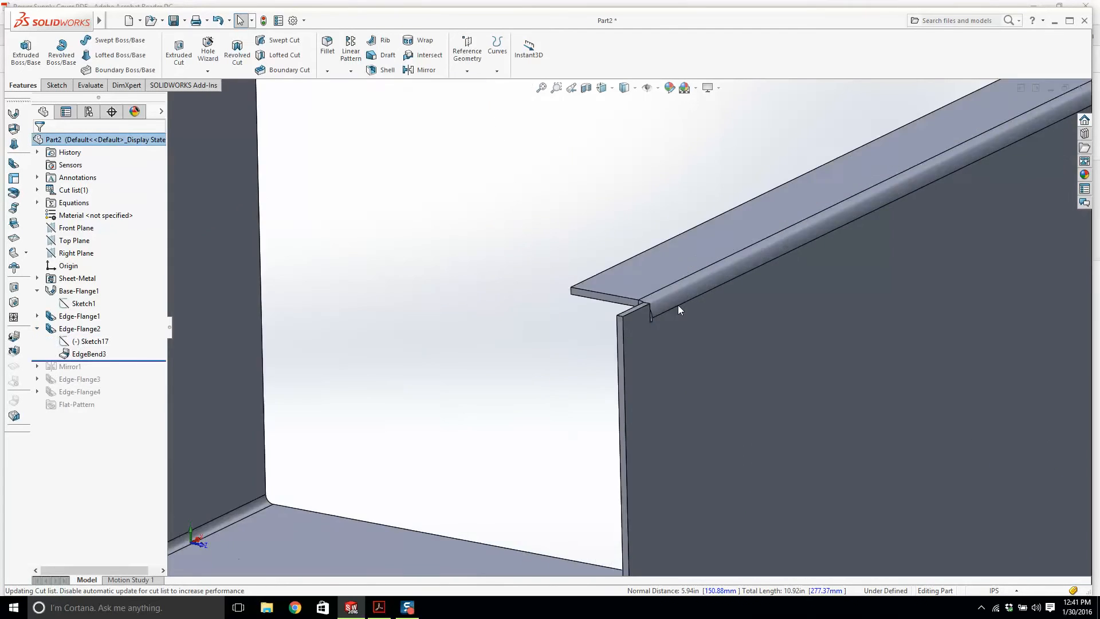
scroll(647, 309, up, 6)
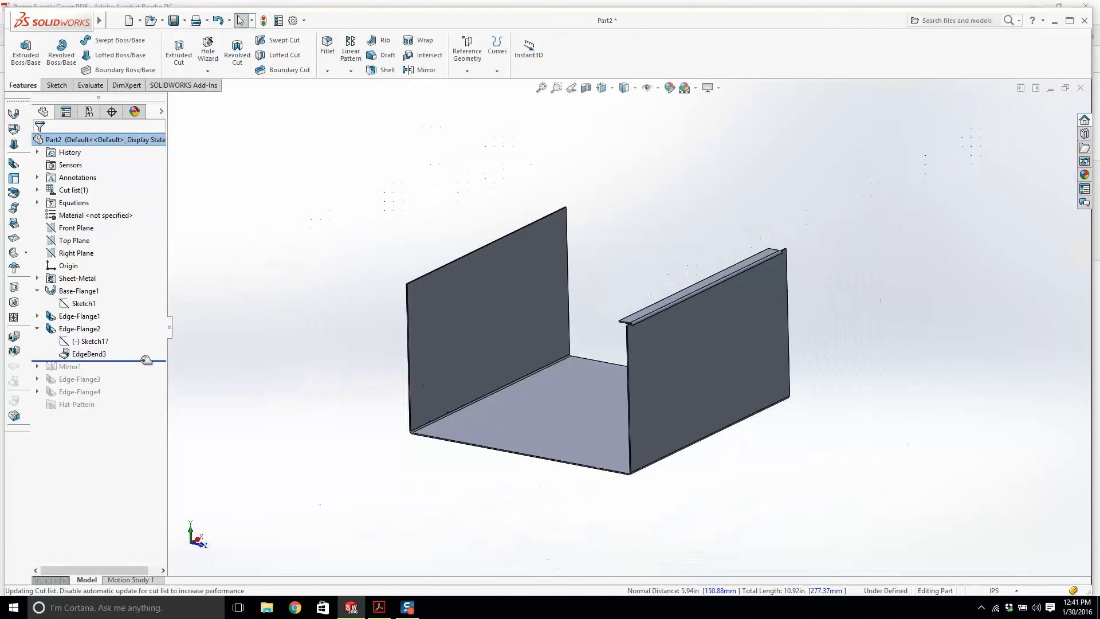
drag(146, 359, 140, 397)
scroll(498, 387, down, 3)
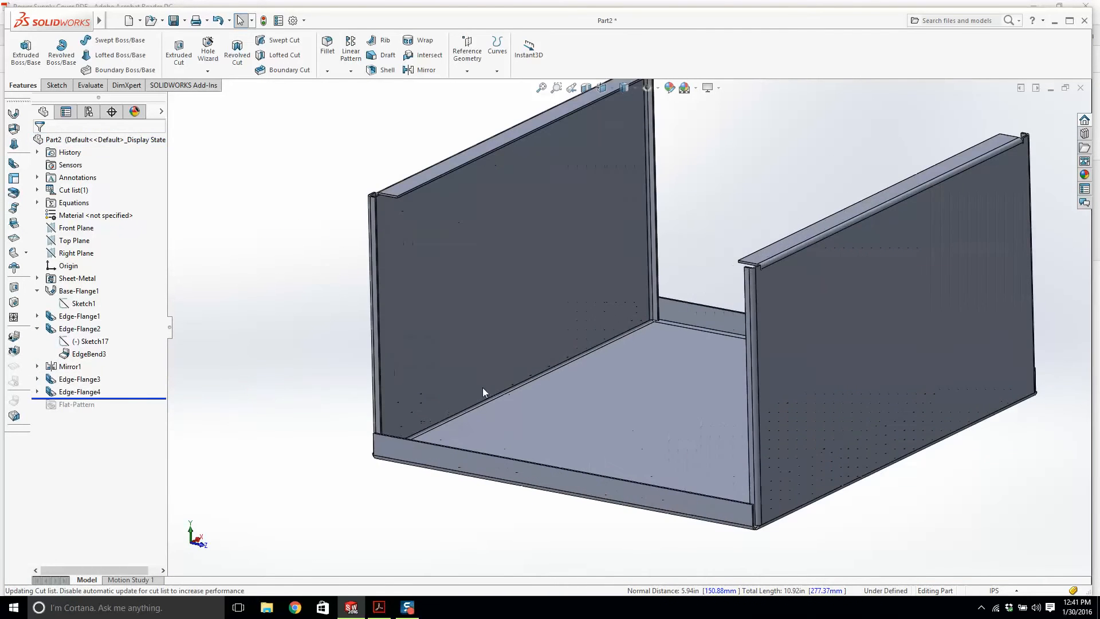
Step: Examine the flange corners of the part and look up the top view in the Power Supply Cover PDF drawing
scroll(369, 211, down, 5)
middle_drag(452, 225, 468, 257)
scroll(469, 257, up, 3)
scroll(469, 257, up, 6)
middle_drag(675, 355, 680, 328)
click(378, 607)
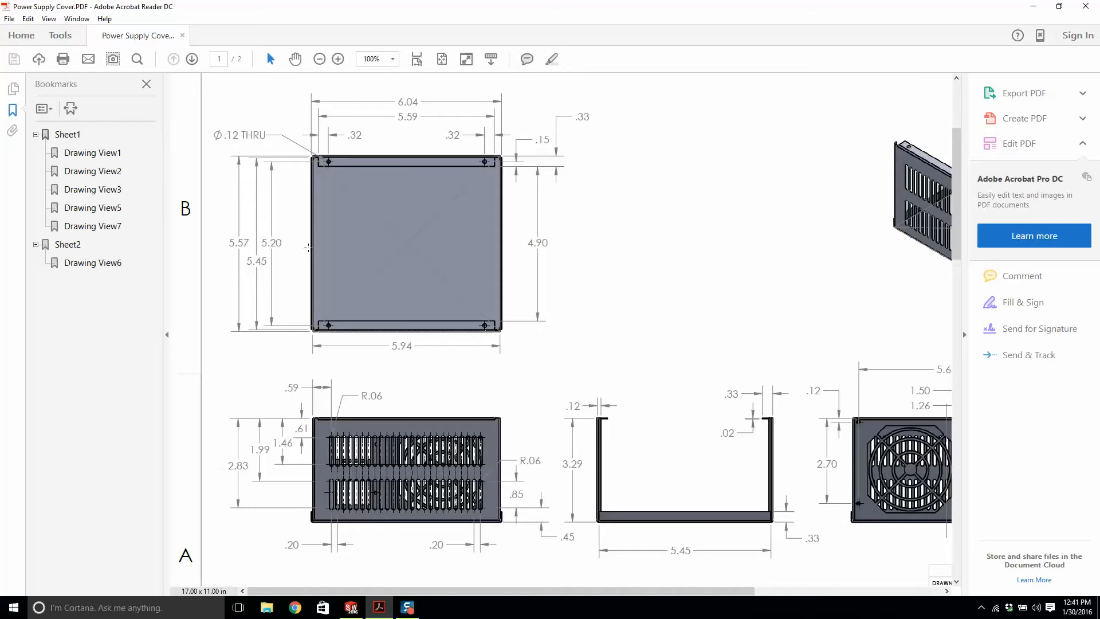
click(352, 606)
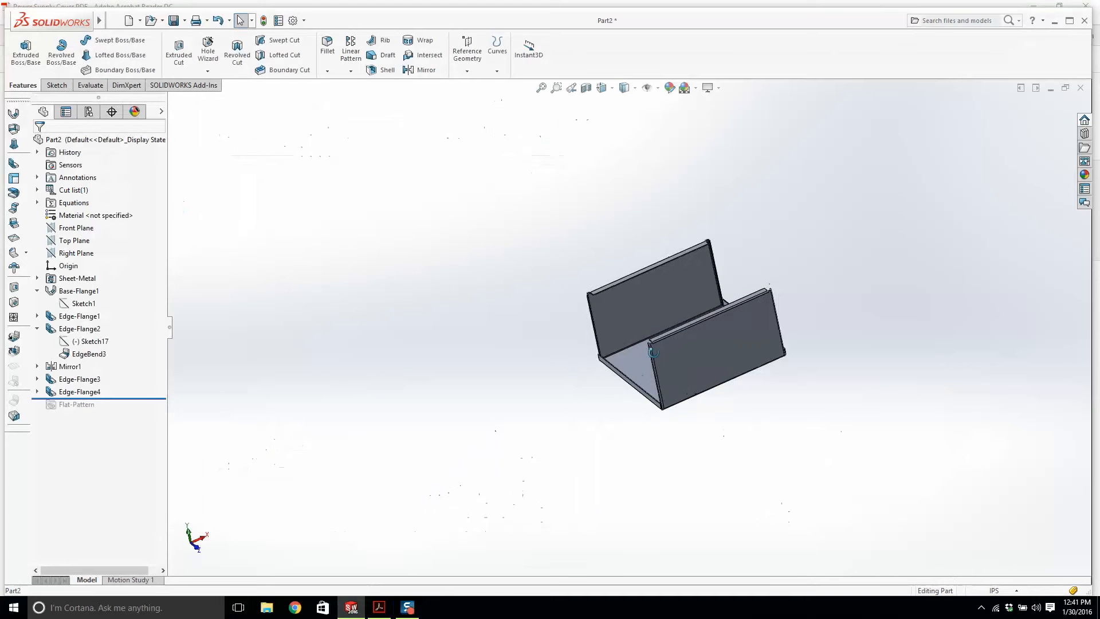
Step: Start a new sketch on the upper face of one side wall's top flange and view it normal to the face
click(55, 84)
click(21, 46)
scroll(589, 265, down, 6)
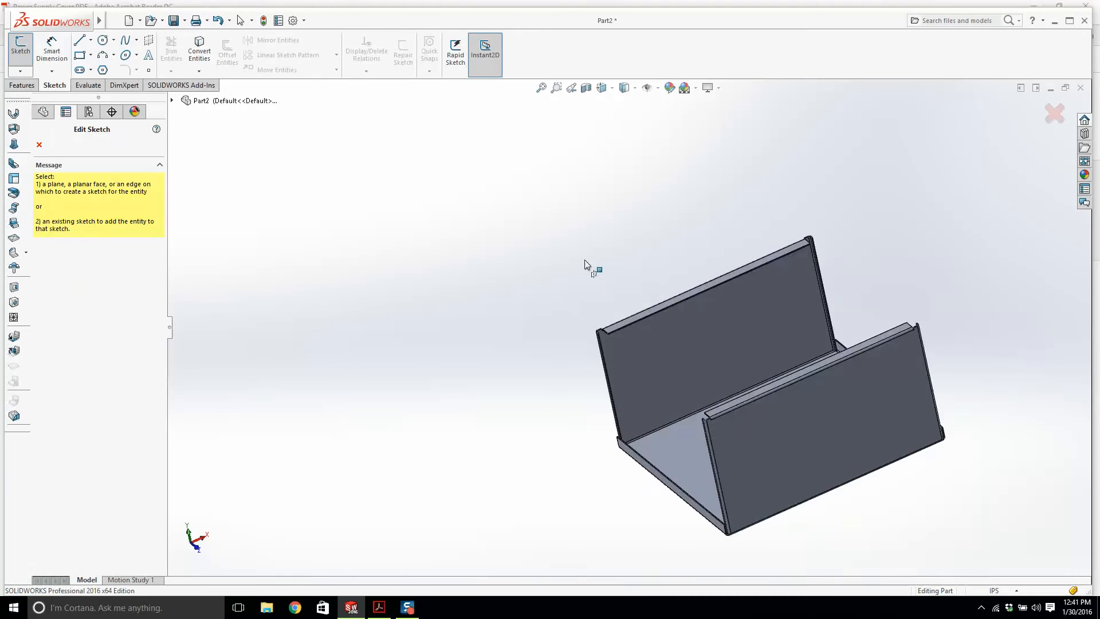
click(647, 320)
key(space)
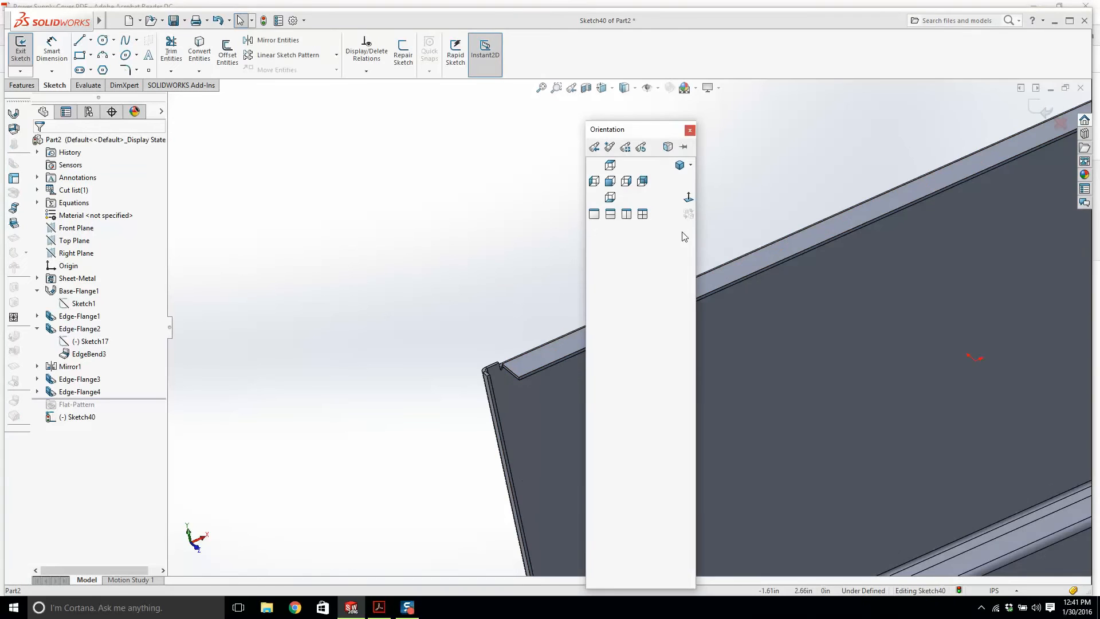
click(692, 198)
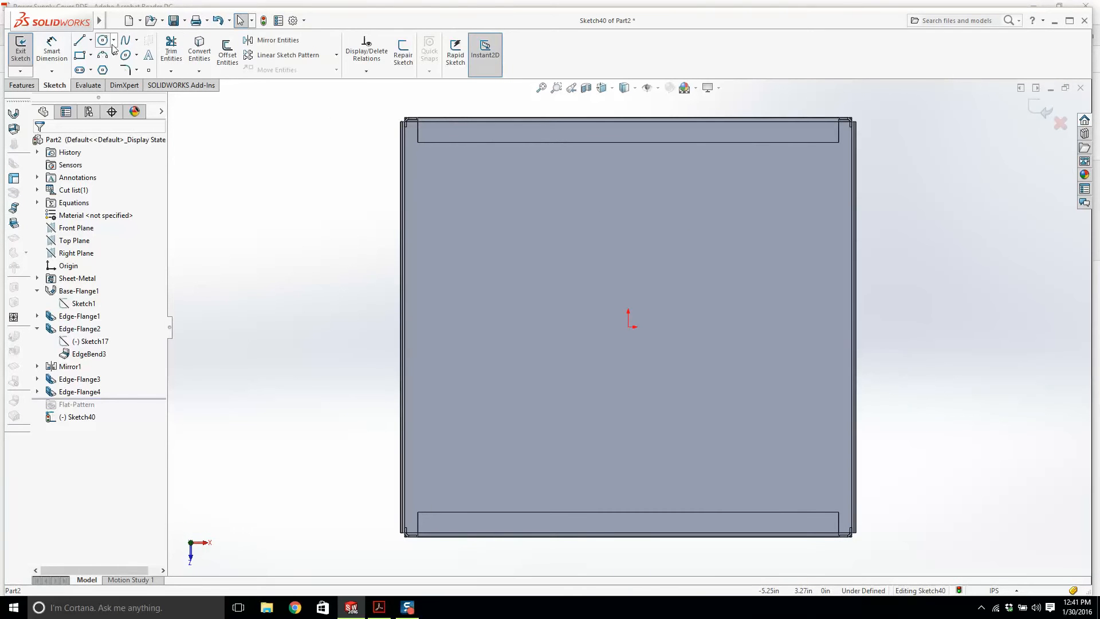
Step: Start a center rectangle in the new sketch on the top flange face
click(91, 55)
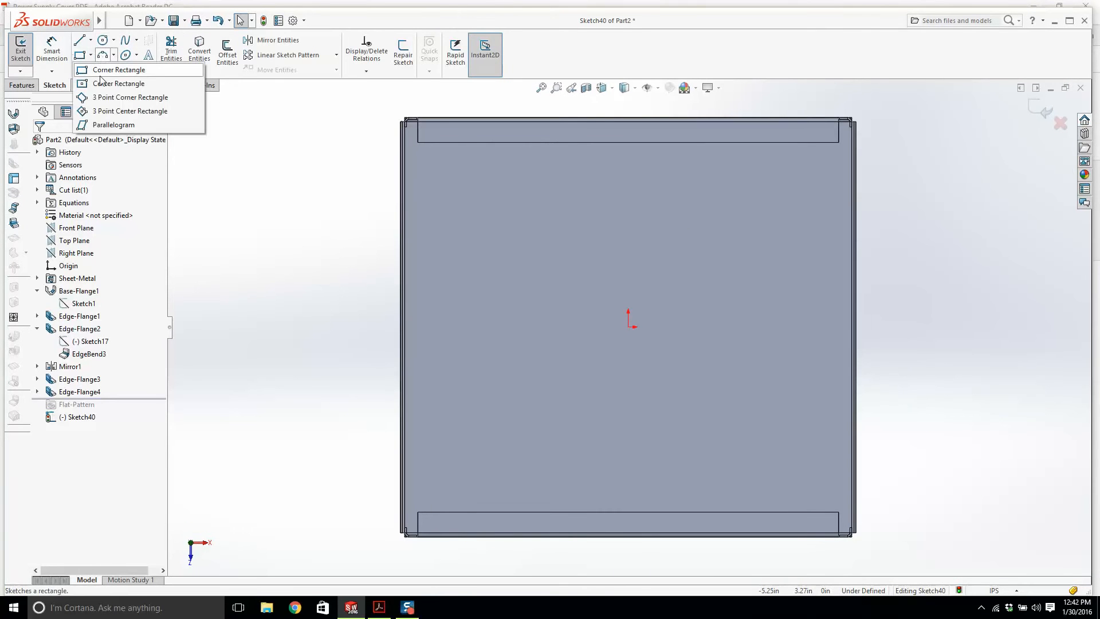
click(100, 83)
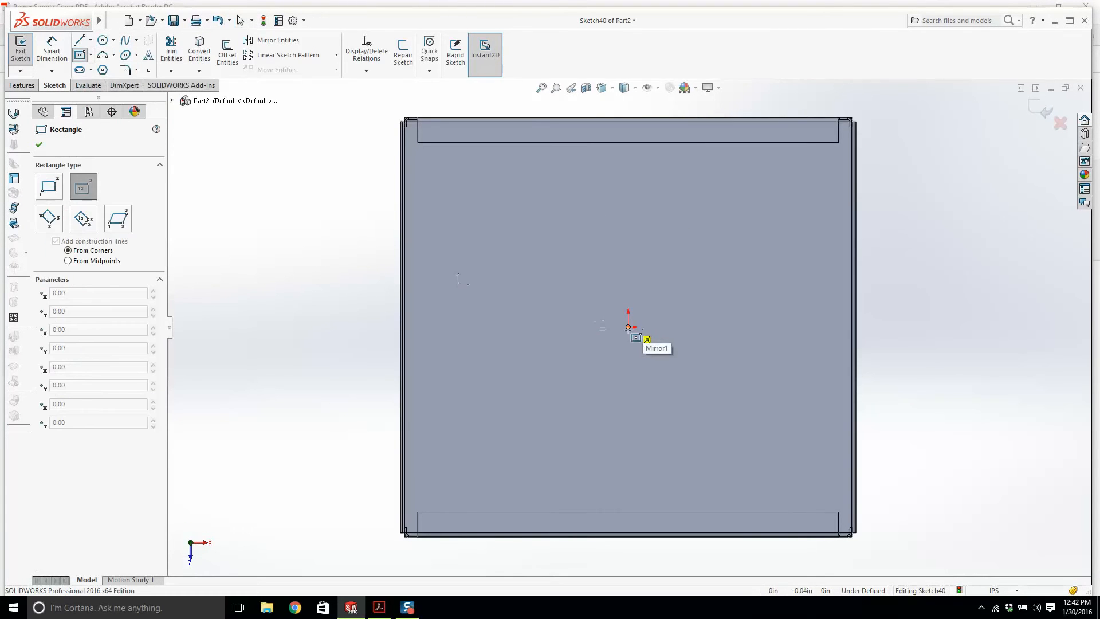
Step: Sketch a center rectangle from the origin on the large flat face, about 5.12 in wide and 5.13 in high
click(628, 327)
click(436, 134)
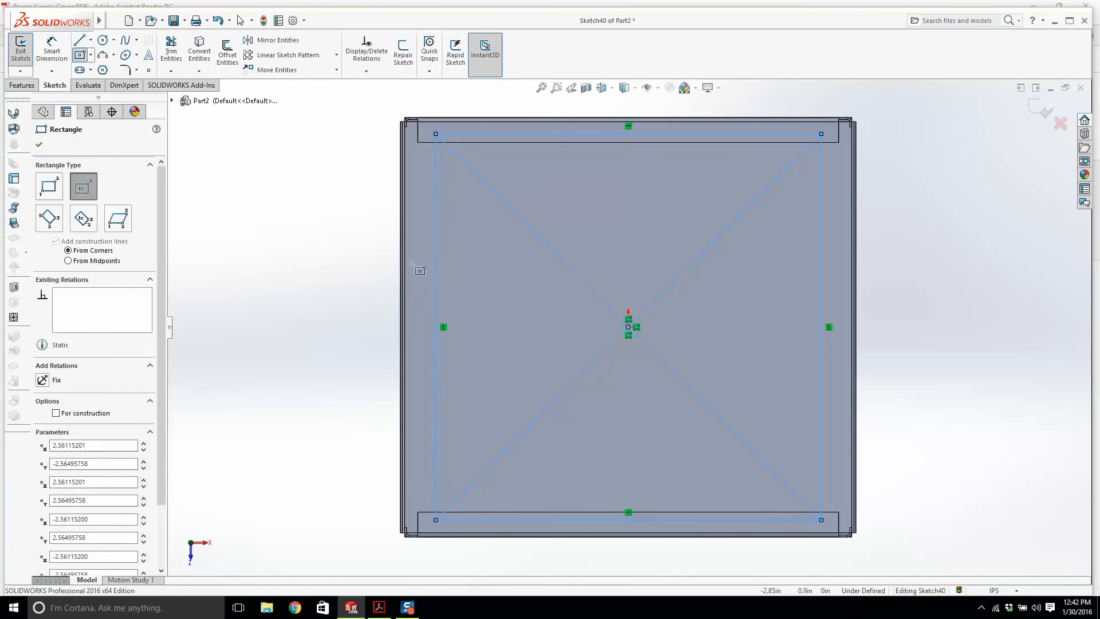
key(Escape)
Step: Convert all lines of the center rectangle to construction geometry
click(471, 135)
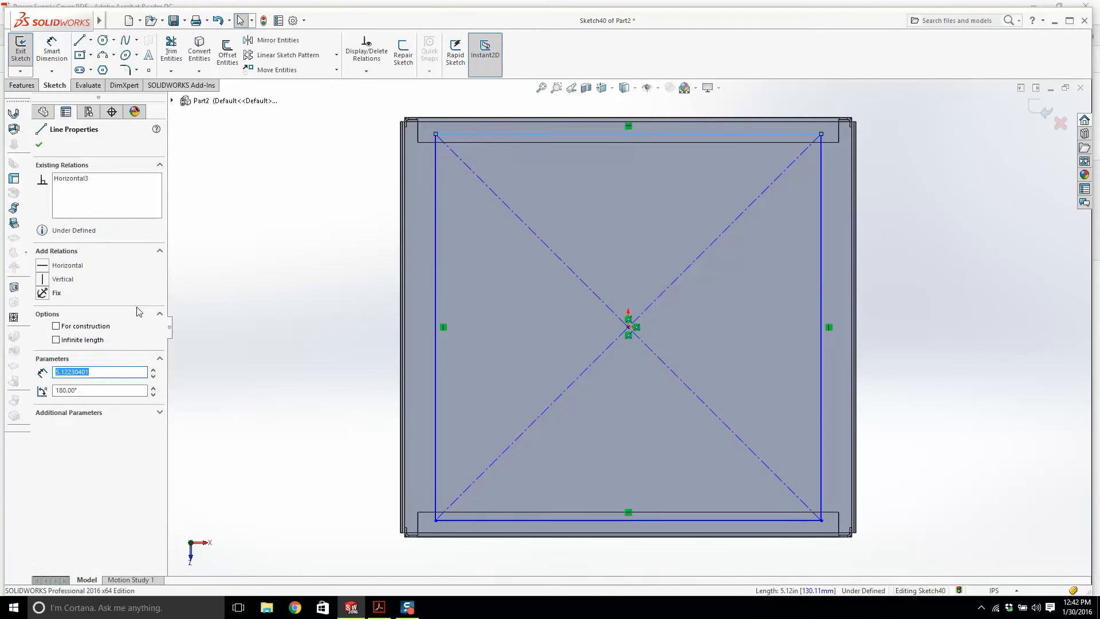
click(70, 325)
click(332, 258)
scroll(358, 145, up, 2)
mouse_move(424, 148)
mouse_down()
mouse_move(562, 293)
mouse_move(869, 488)
mouse_up()
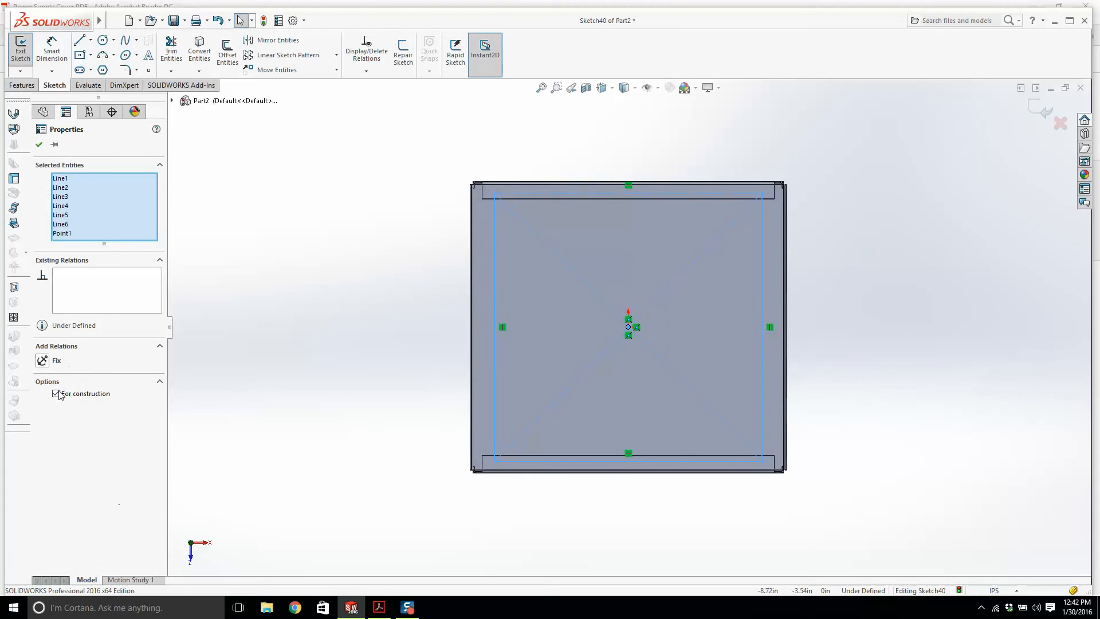
click(56, 393)
click(351, 304)
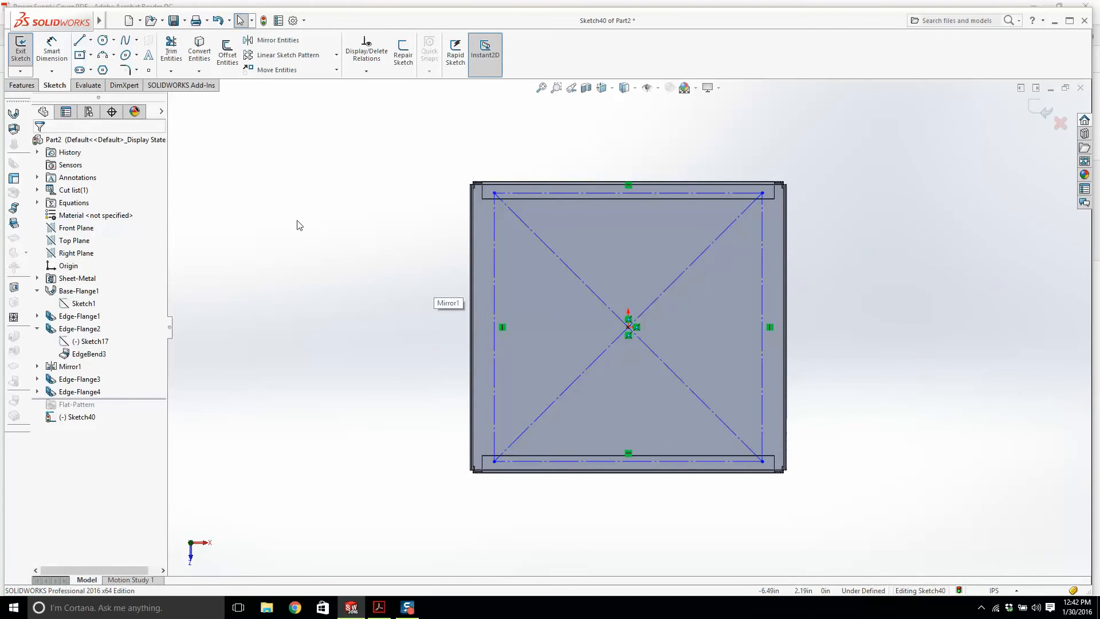
Step: Switch to the Power Supply Cover PDF in Acrobat Reader, check the hole positions in the top view, and return to the SOLIDWORKS sketch
click(380, 607)
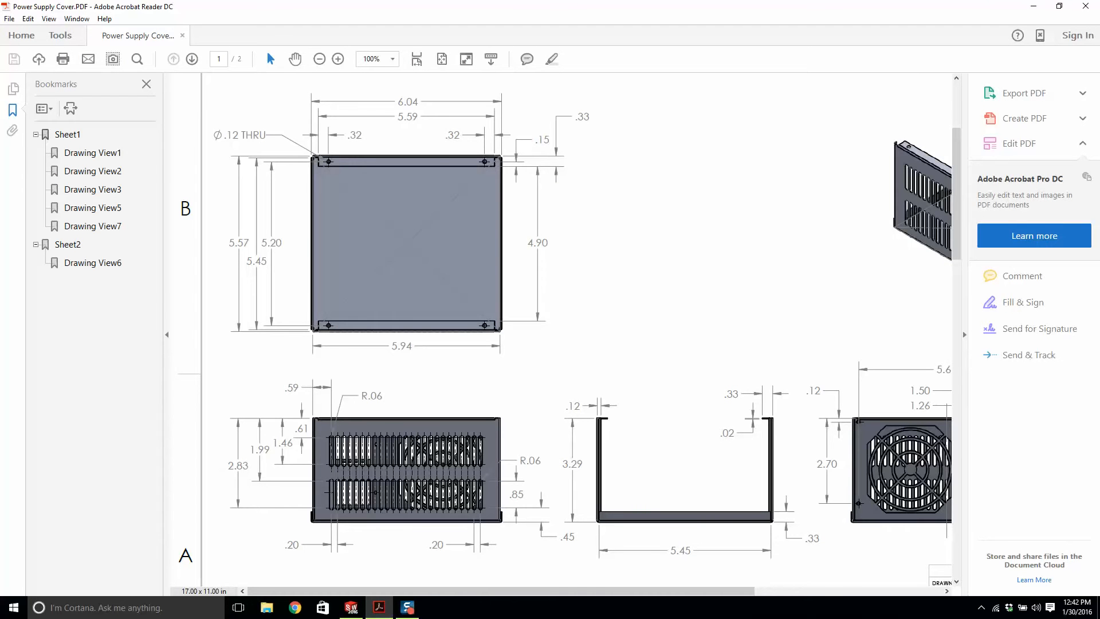
mouse_move(357, 613)
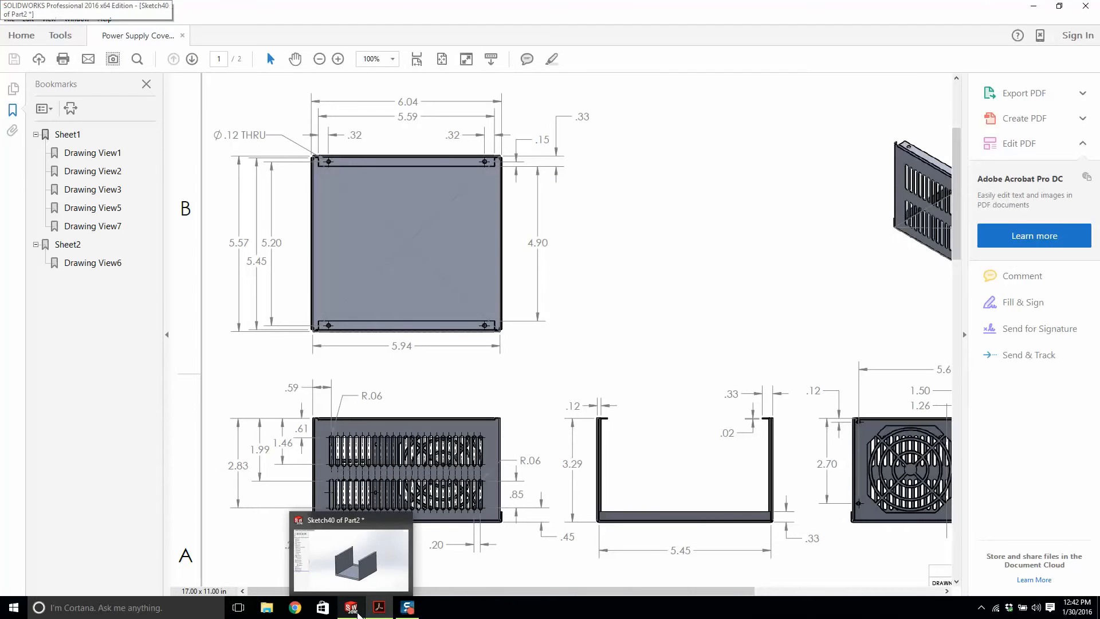
click(351, 607)
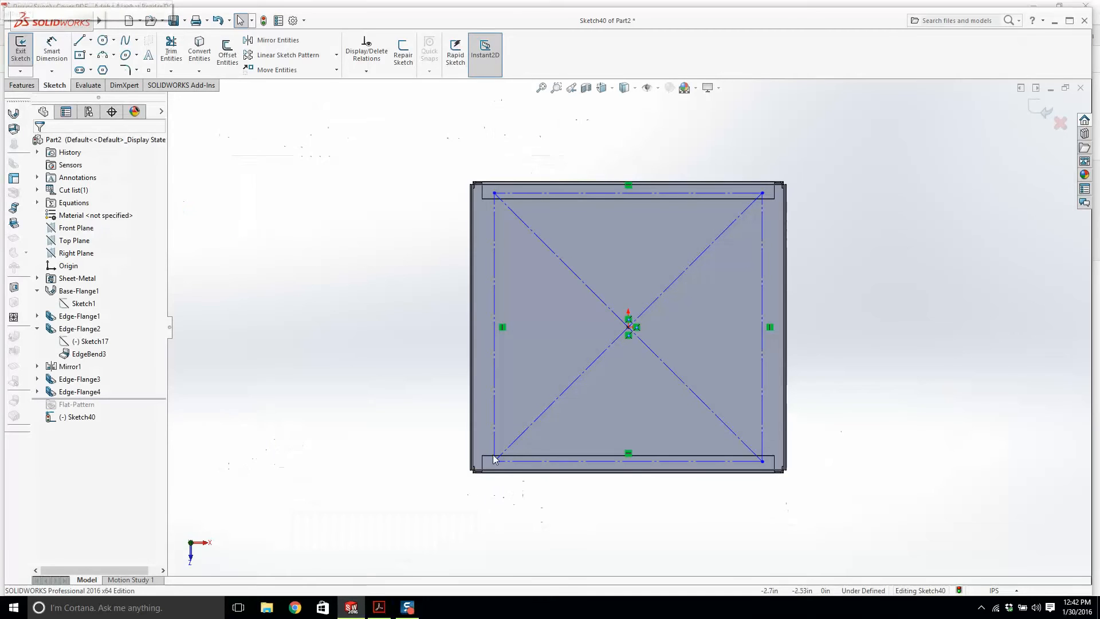
scroll(761, 192, down, 6)
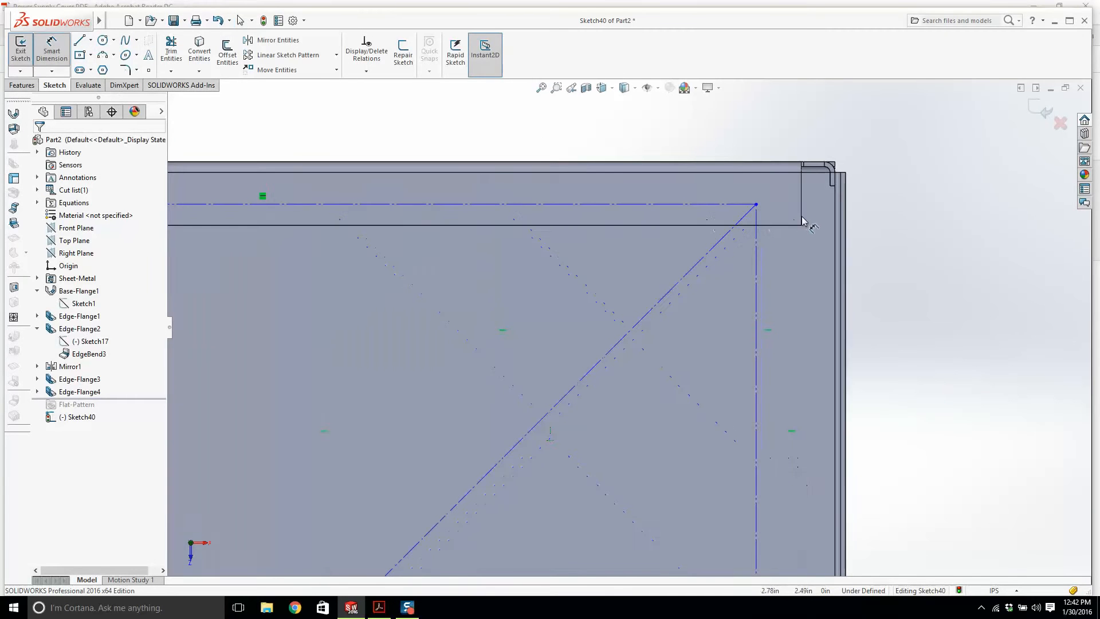
click(757, 262)
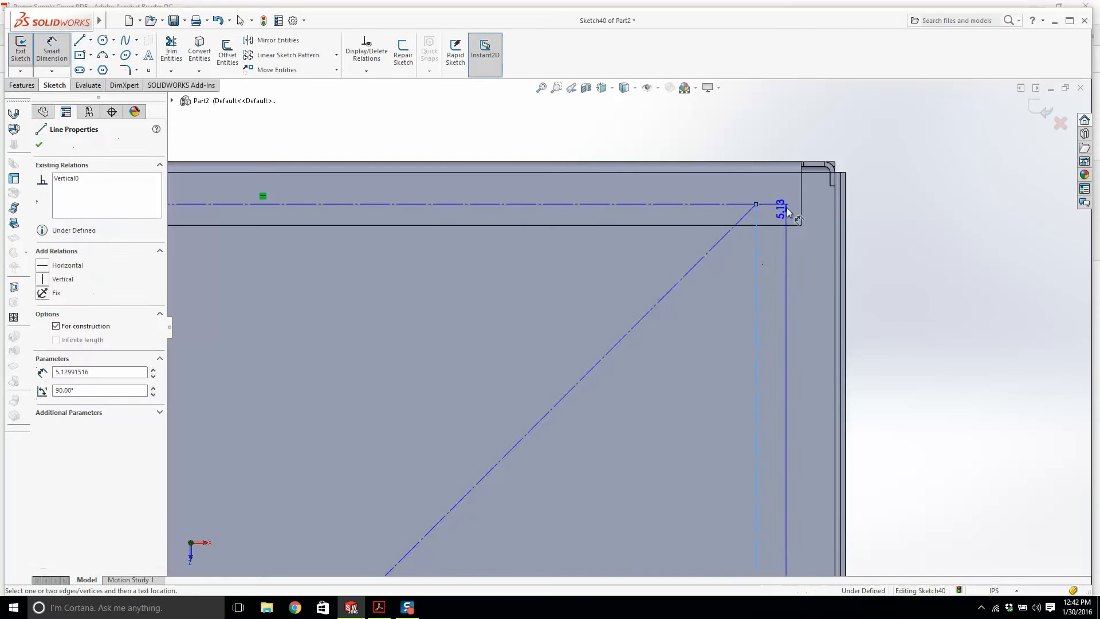
click(799, 192)
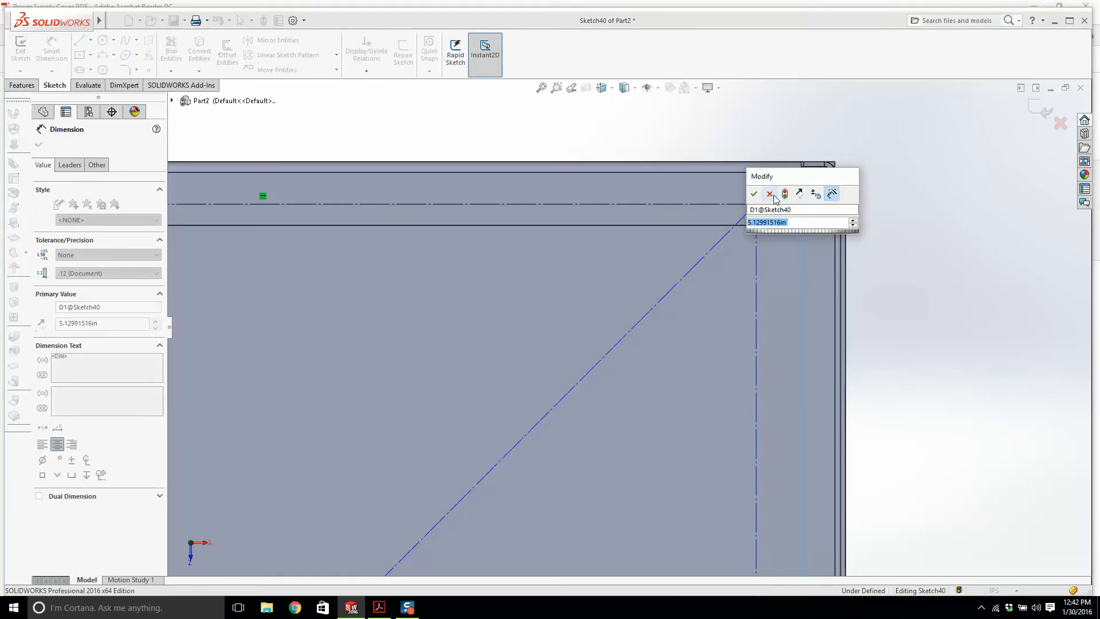
click(770, 194)
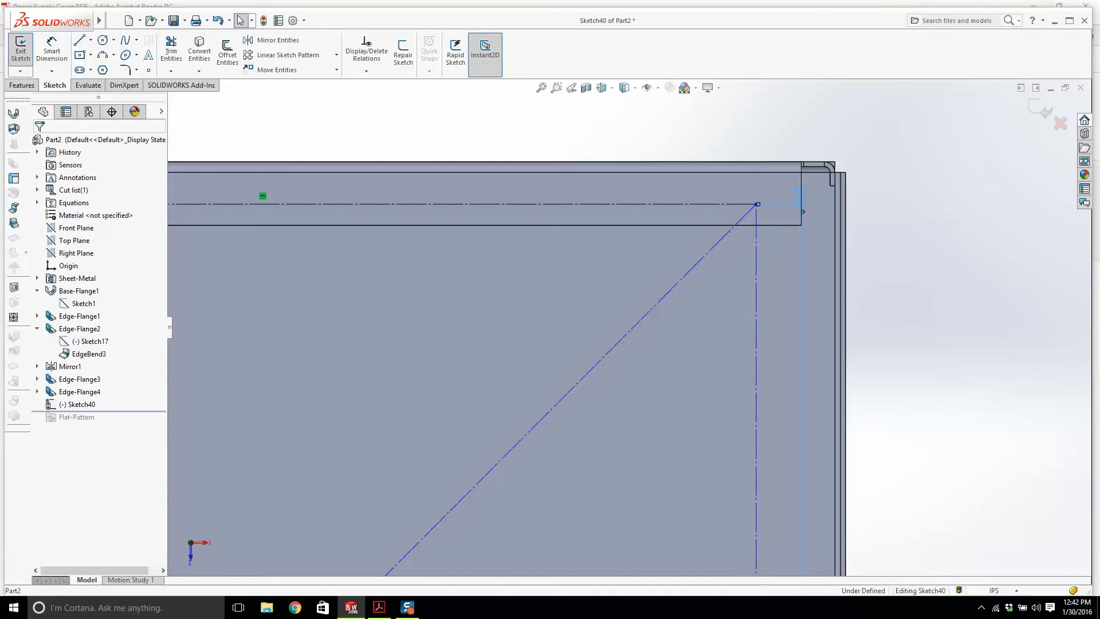
Step: Dimension the rectangle's right side 0.32 in from the end edge of the upper flange
click(52, 50)
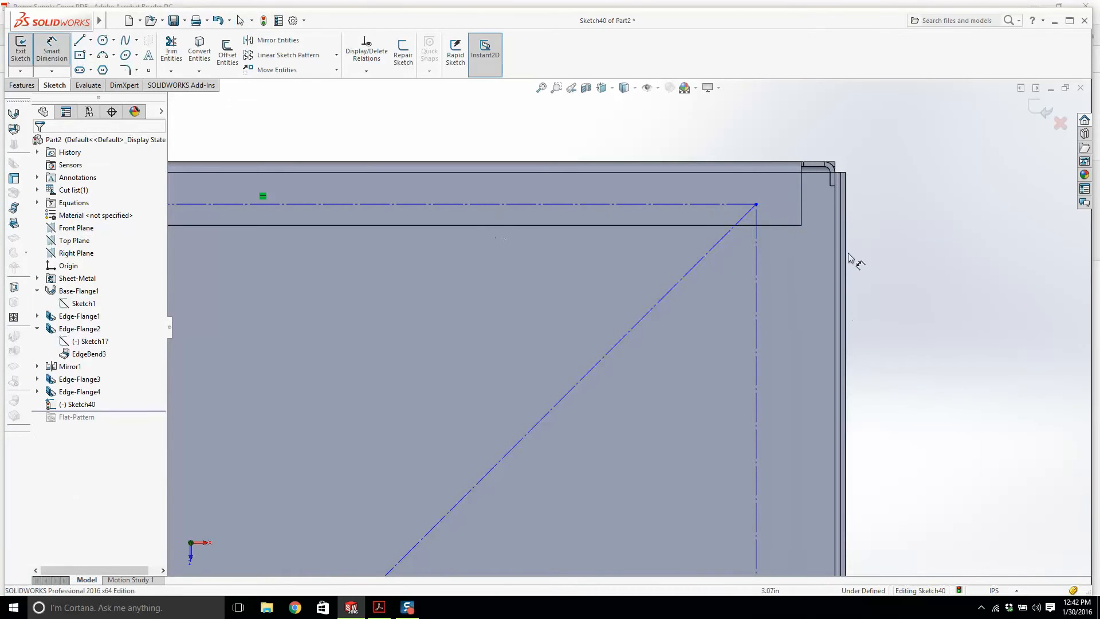
click(754, 252)
scroll(766, 193, down, 3)
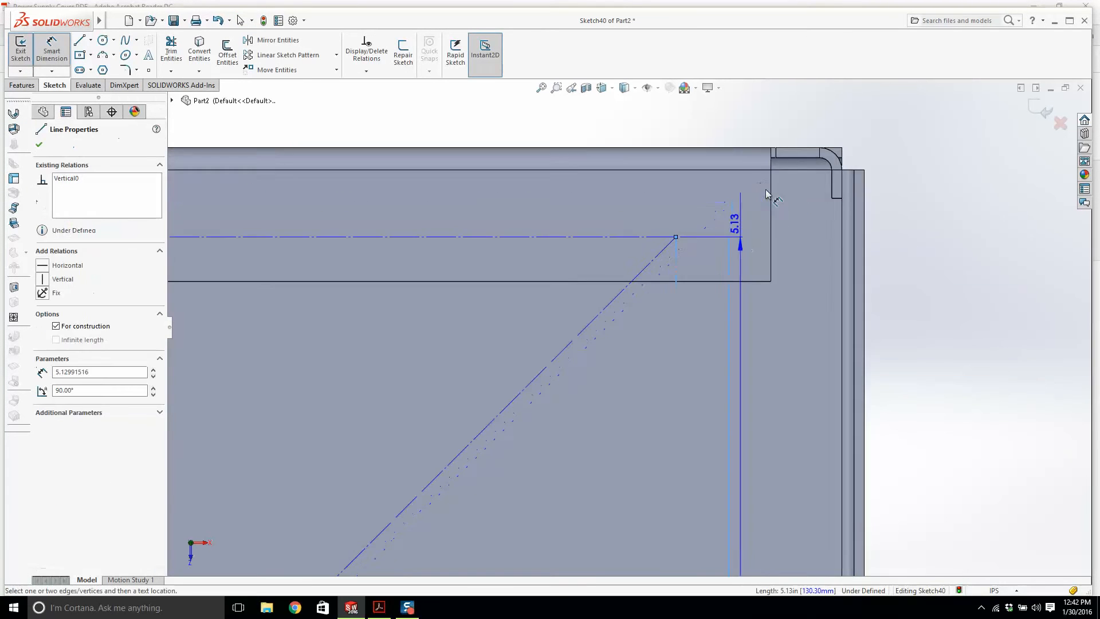
click(771, 198)
scroll(774, 198, up, 2)
click(813, 146)
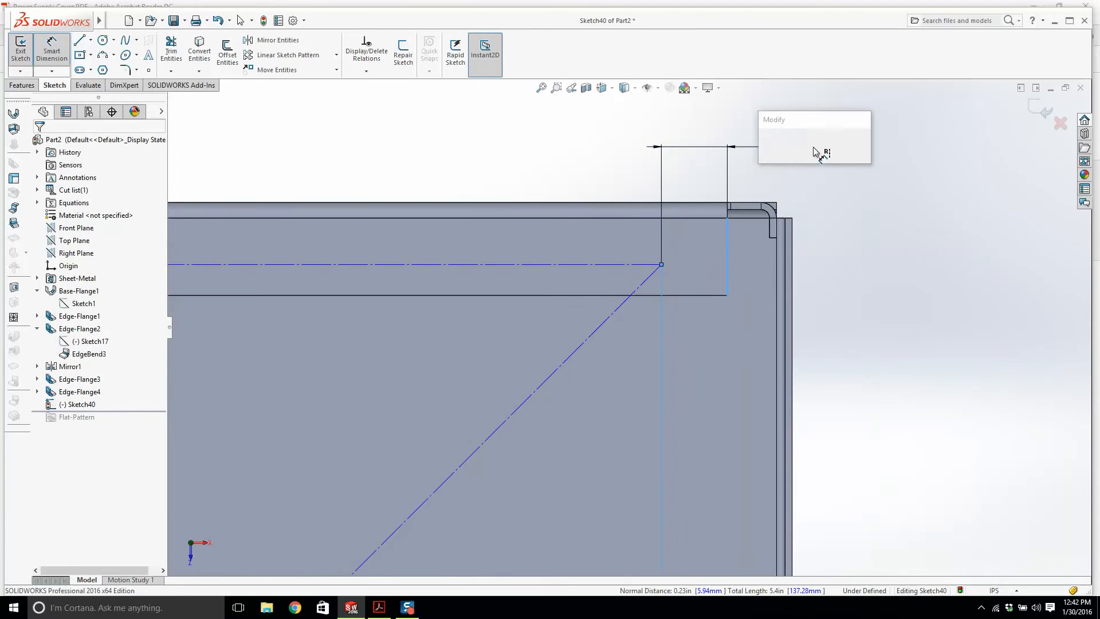
text(.32)
key(Return)
Step: Check the vertical hole spacing in the PDF drawing and dimension the construction rectangle's left side to 5.2 in
scroll(775, 216, up, 6)
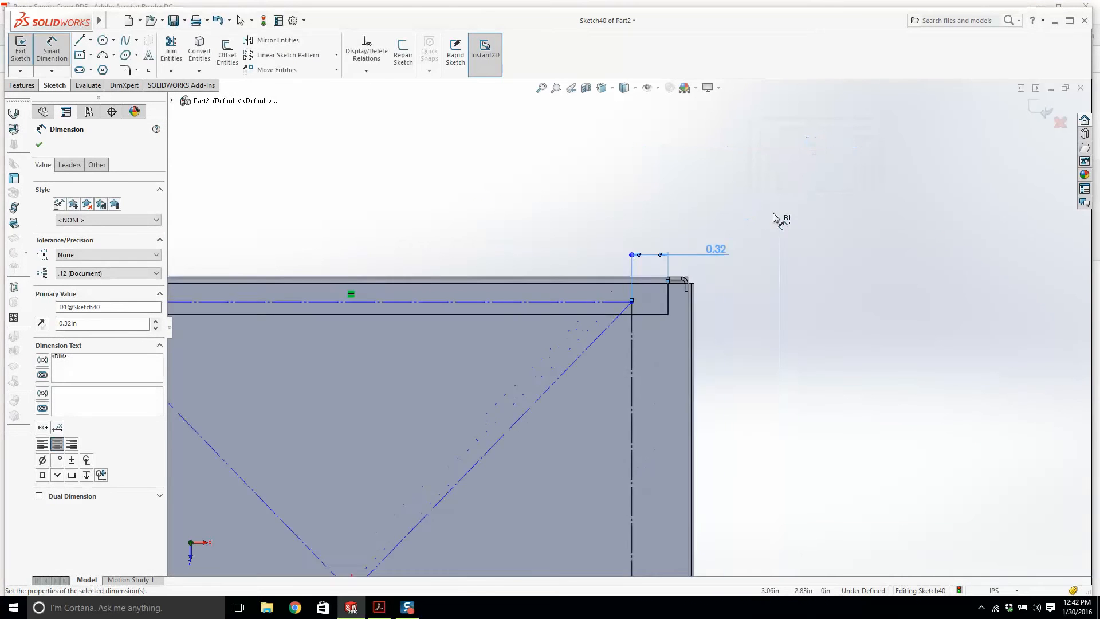
scroll(547, 296, down, 4)
scroll(523, 361, up, 5)
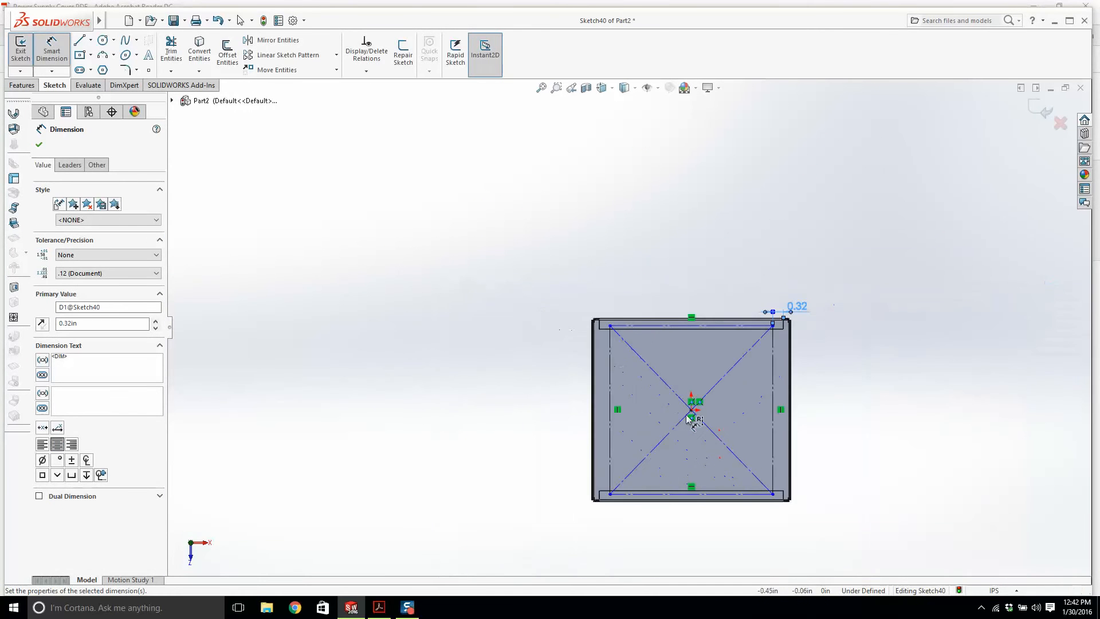
scroll(693, 409, down, 2)
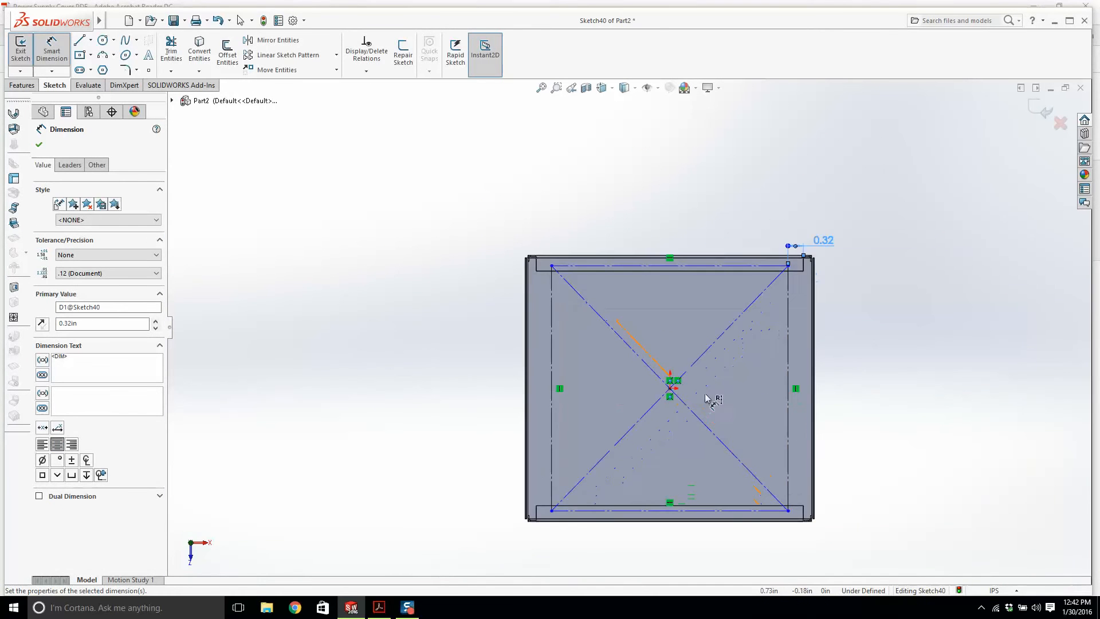
click(377, 608)
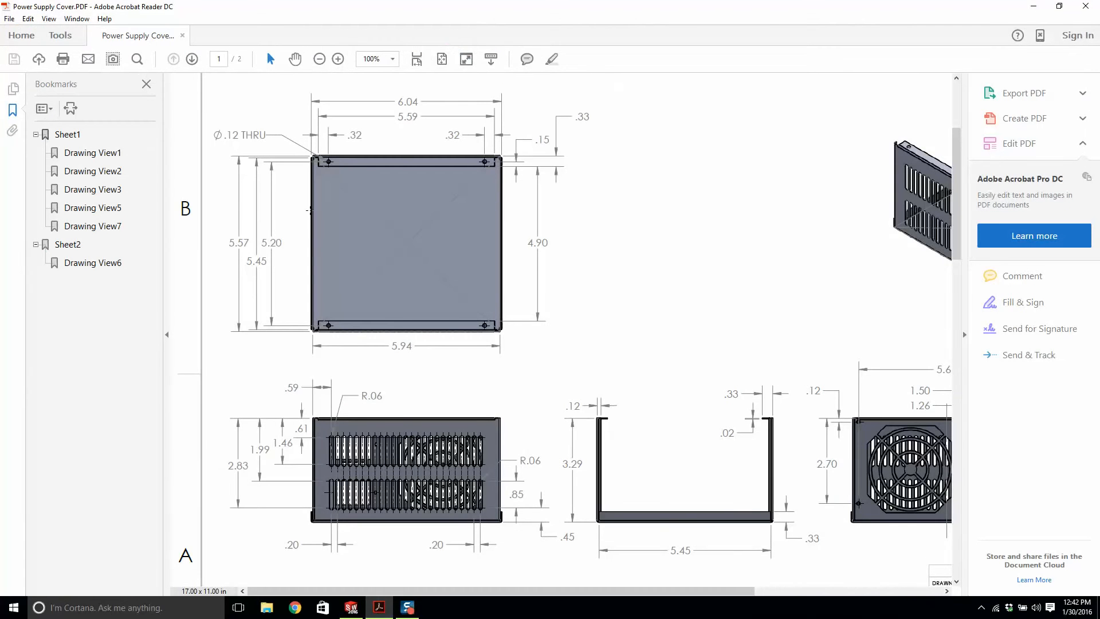
ctrl+scroll(307, 171, up, 2)
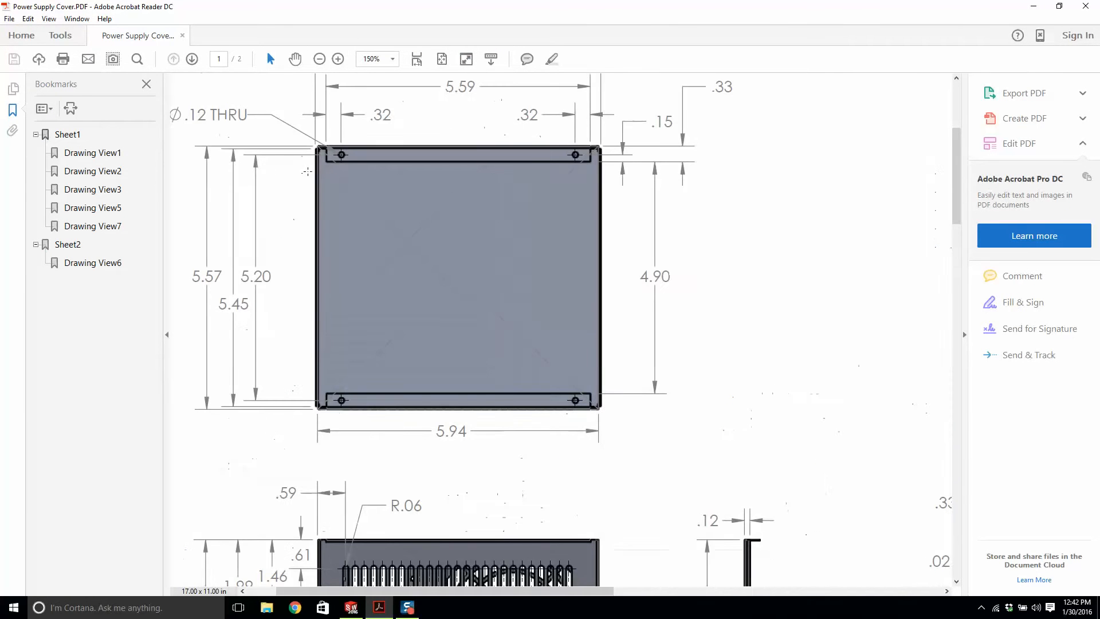
click(350, 607)
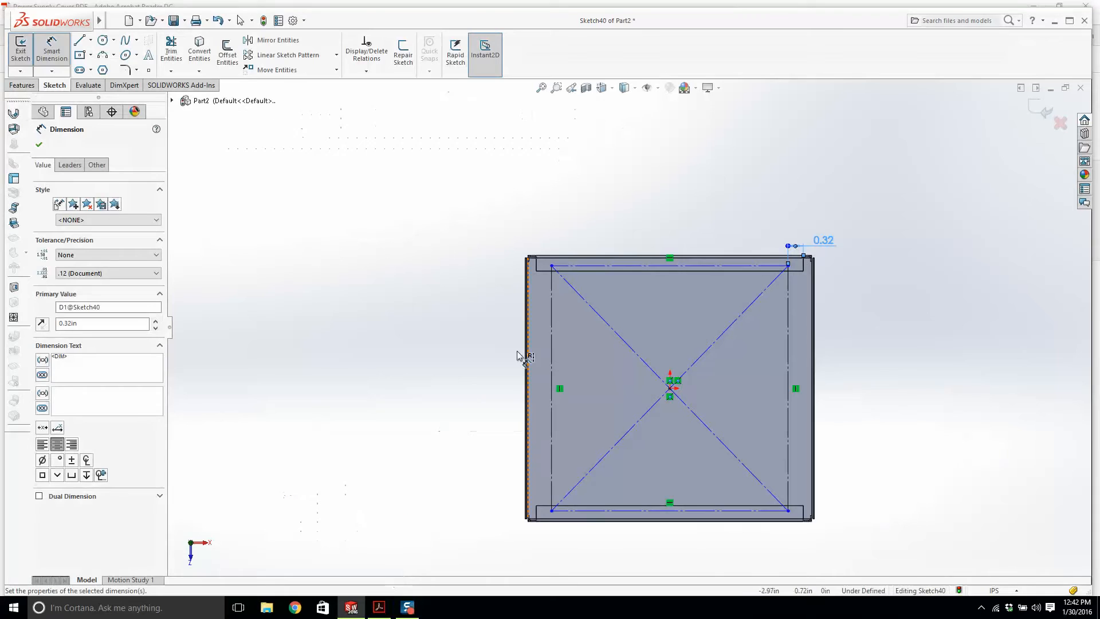
click(550, 335)
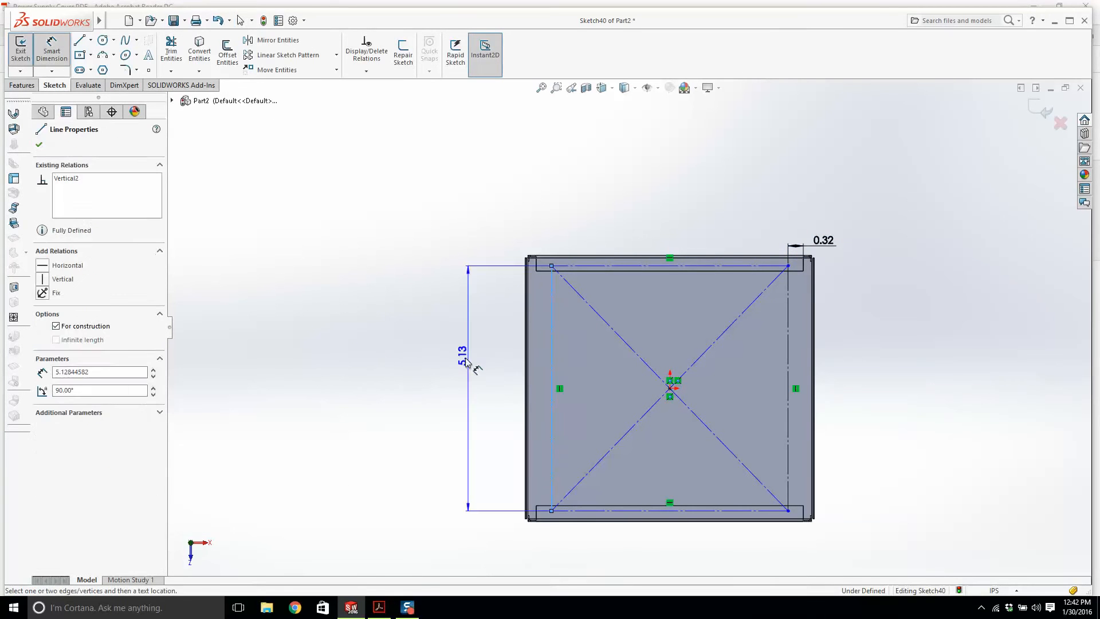
click(433, 371)
text(5.2)
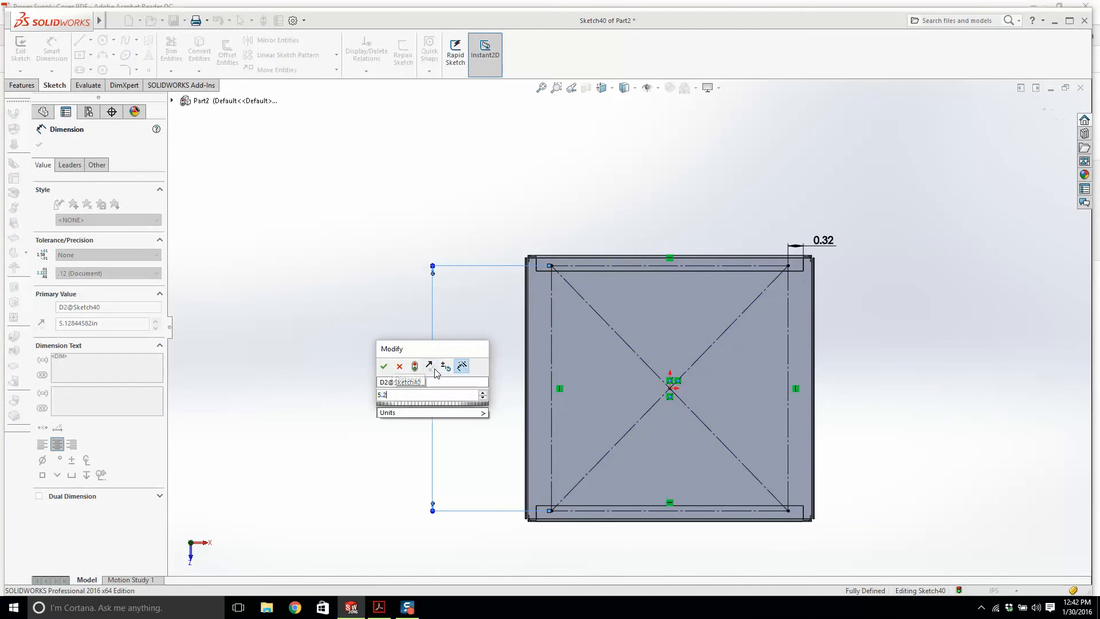
key(Return)
key(Escape)
Step: Sketch circles with radii of about 0.11 in centered on the two upper corners of the construction rectangle
click(103, 40)
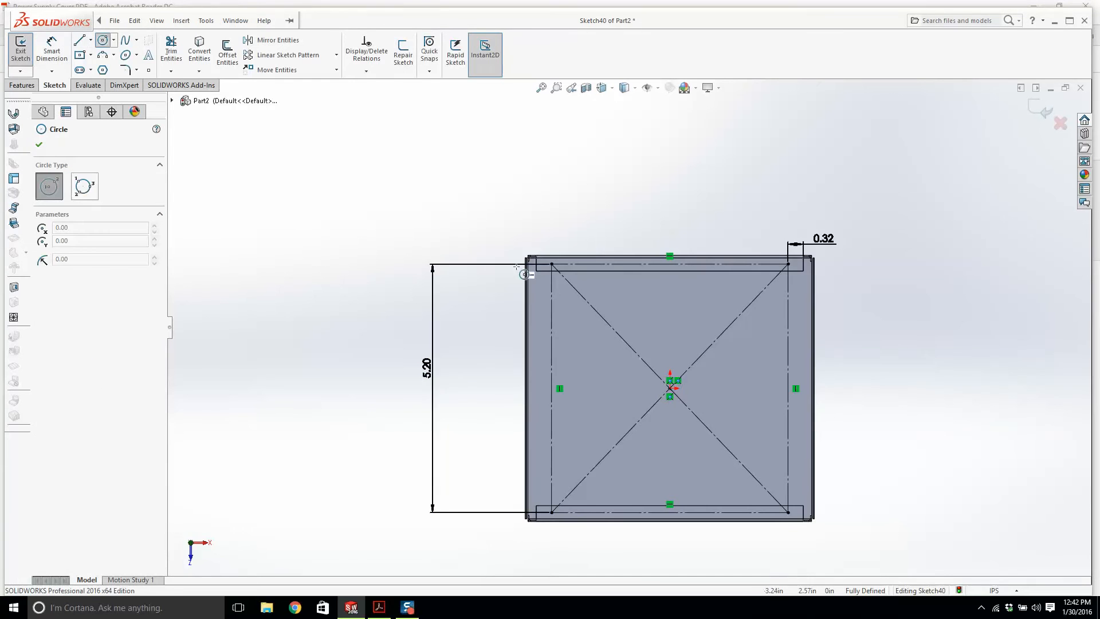
scroll(538, 265, down, 5)
click(576, 266)
click(581, 283)
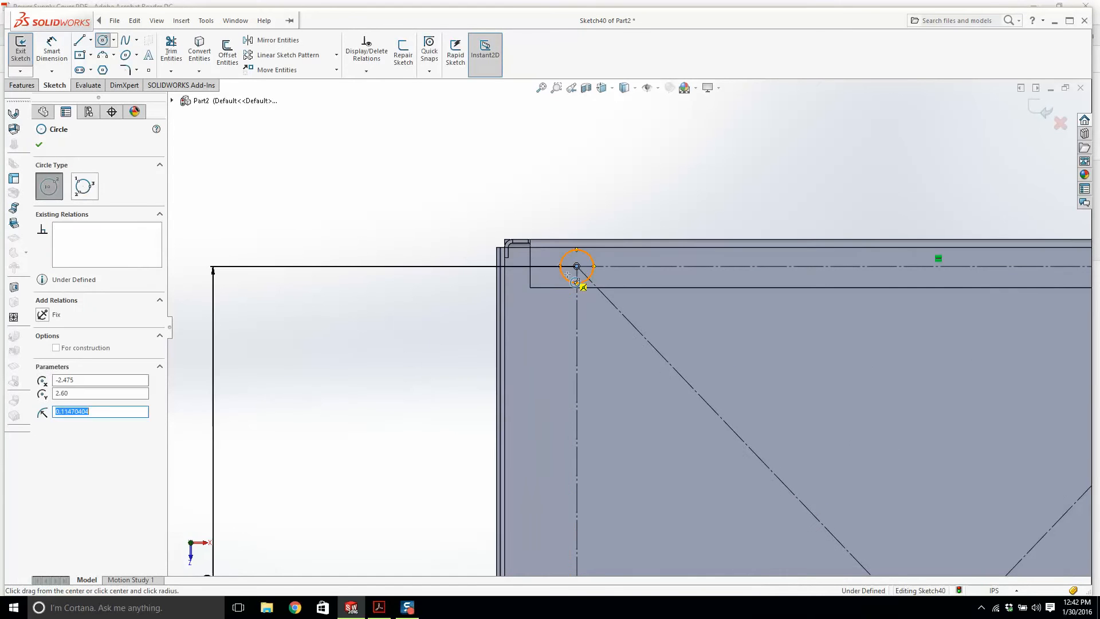
scroll(628, 326, up, 4)
scroll(1054, 344, down, 4)
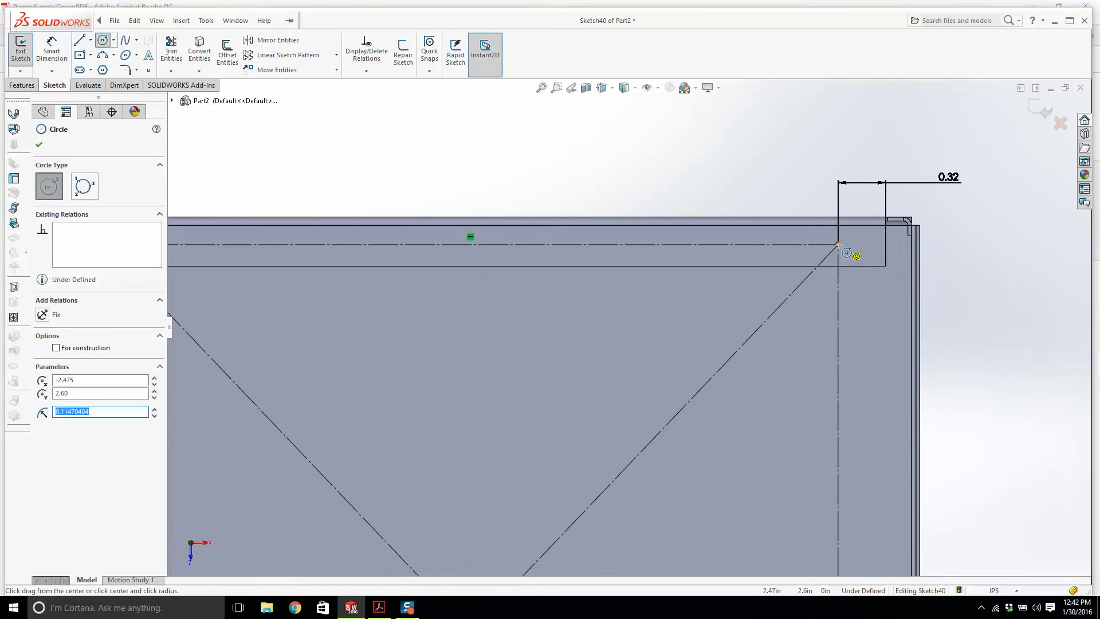
click(838, 244)
click(847, 255)
Step: Sketch small circles centered on the two lower corners of the construction rectangle
scroll(842, 252, up, 5)
scroll(516, 484, down, 1)
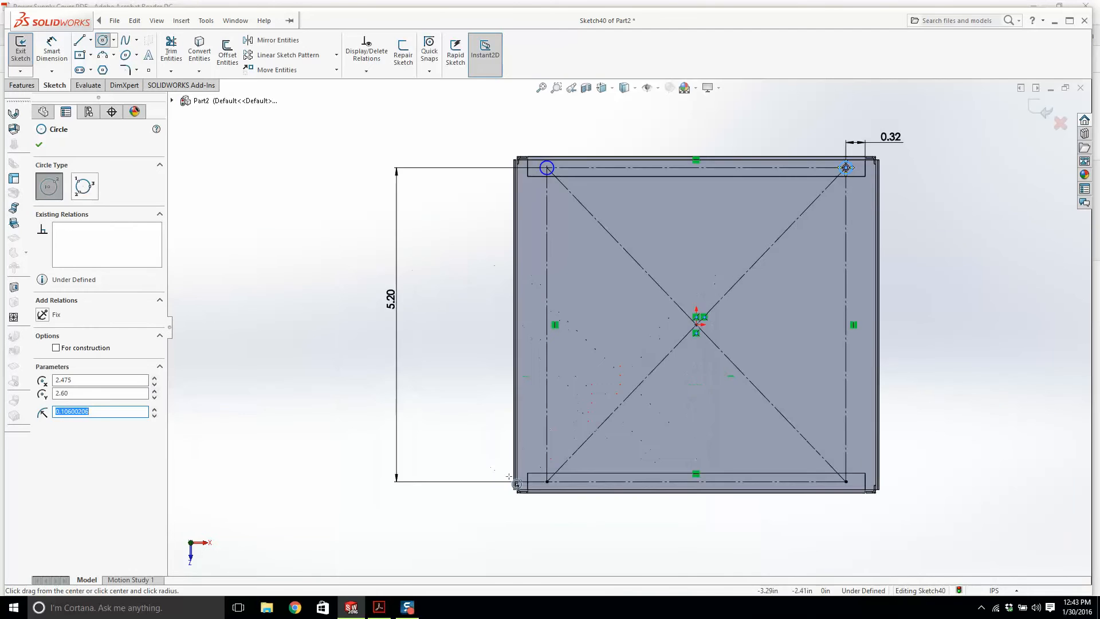
scroll(516, 484, down, 2)
click(547, 481)
click(552, 481)
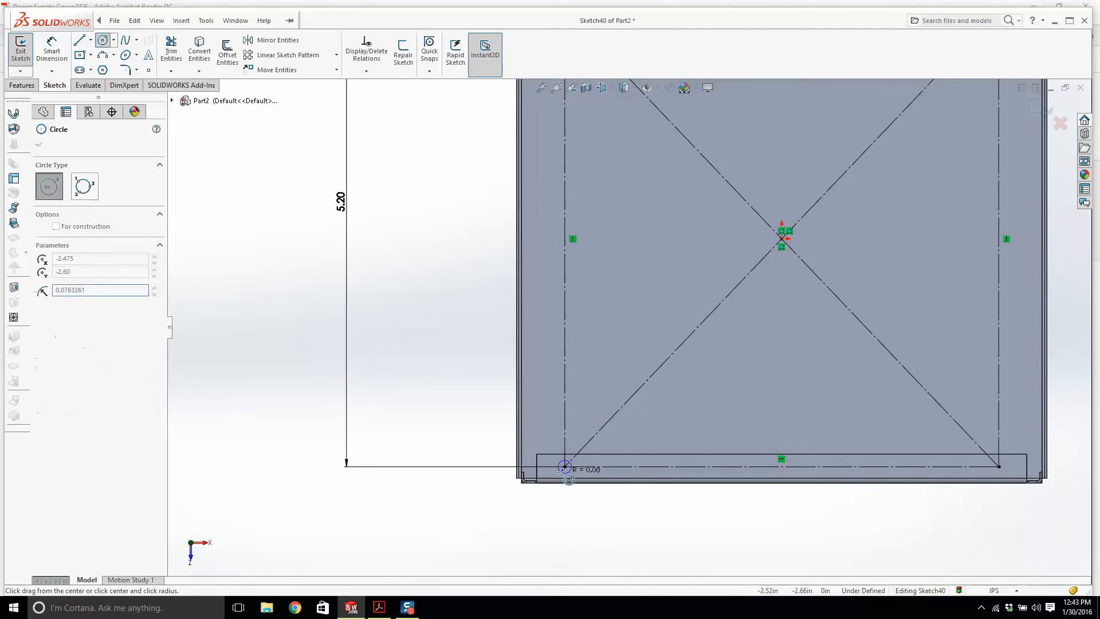
click(998, 466)
click(1006, 466)
key(Escape)
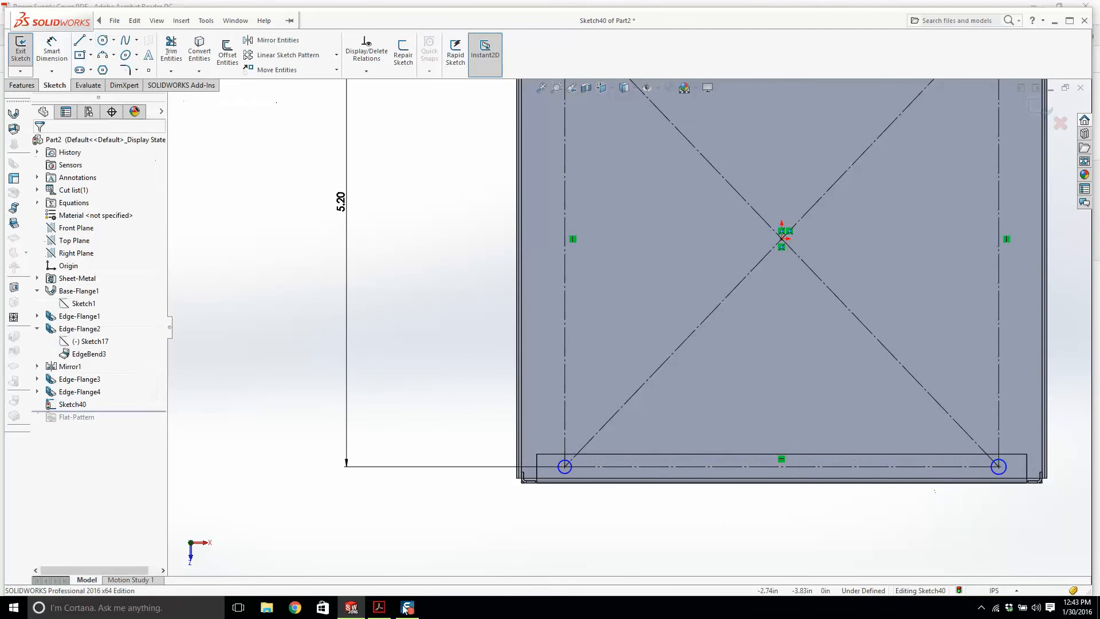
Step: Check the hole diameter in the PDF drawing and dimension the upper-left circle to 0.12 in diameter
click(379, 608)
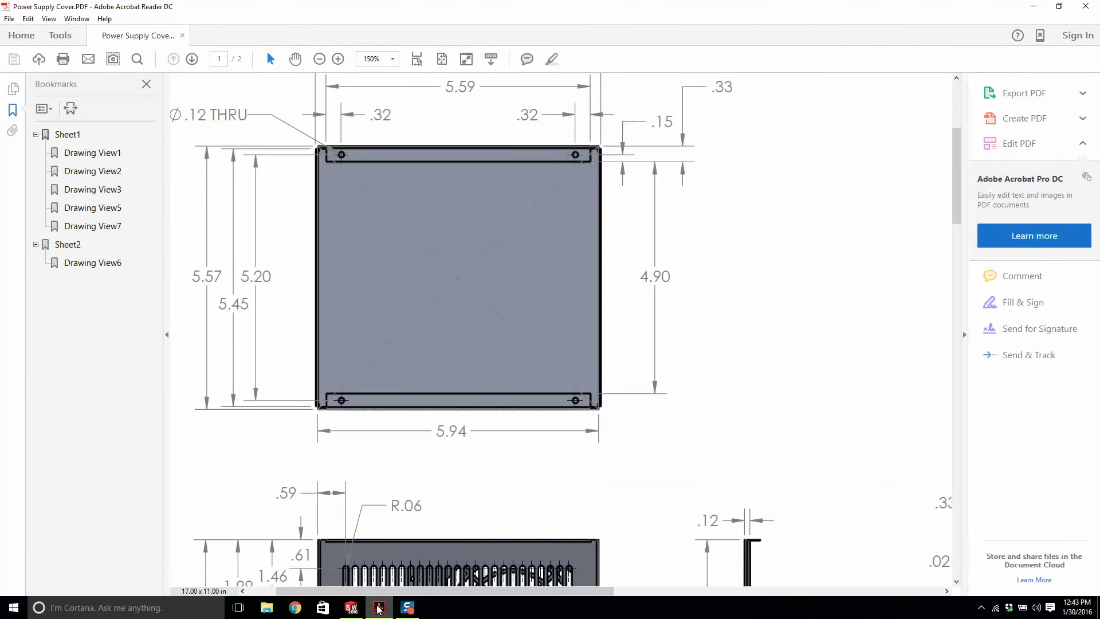
click(379, 608)
click(52, 50)
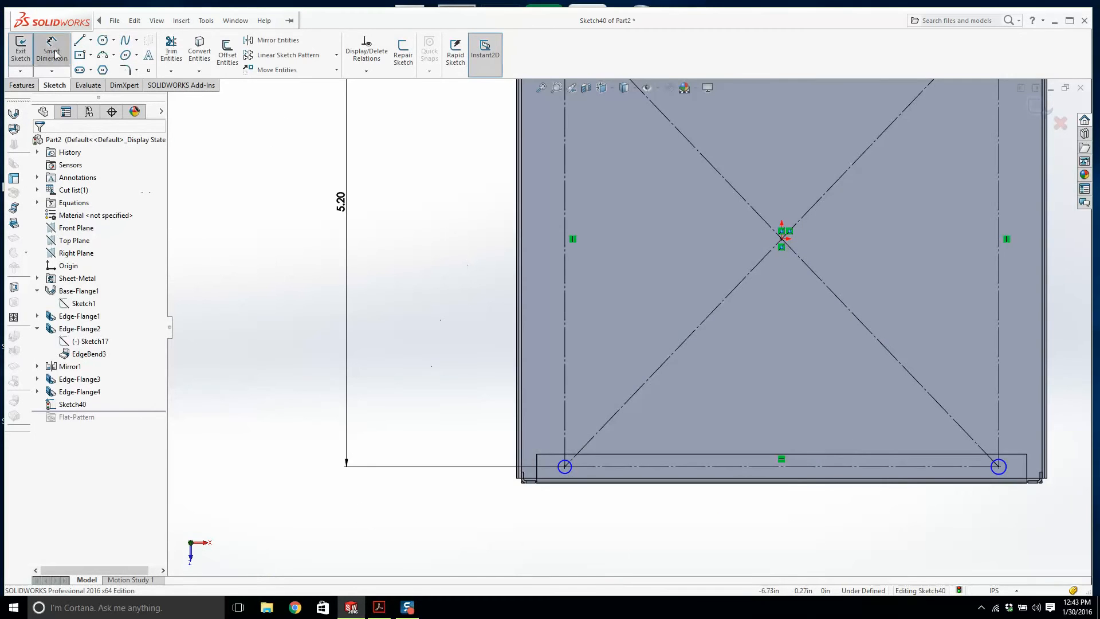
scroll(512, 228, down, 2)
scroll(549, 225, up, 3)
scroll(666, 213, down, 3)
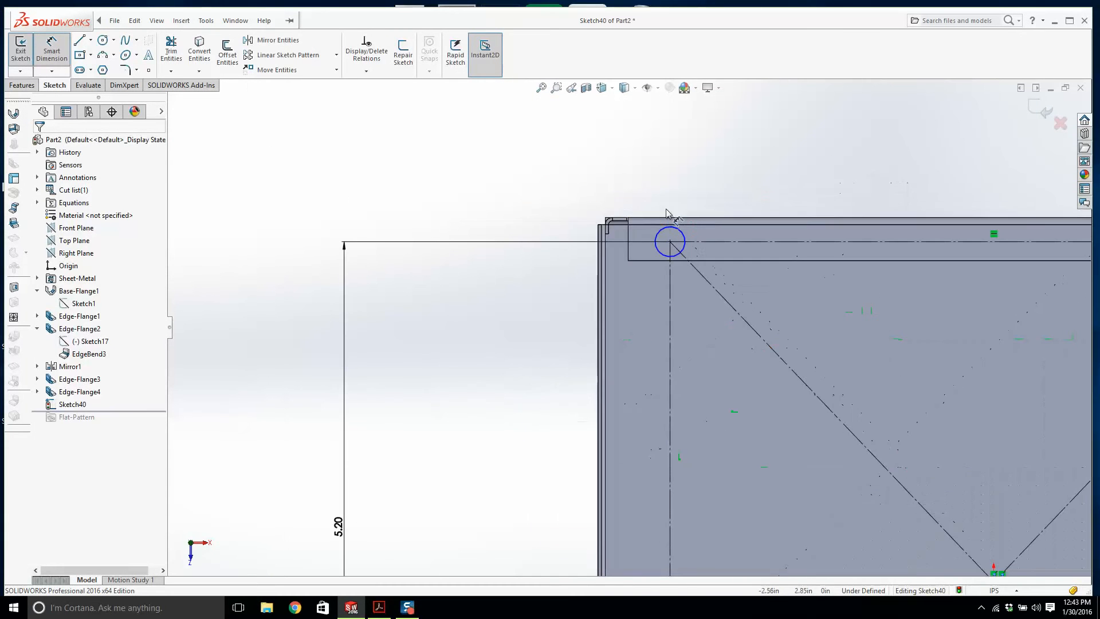
click(686, 231)
click(519, 163)
text(.12)
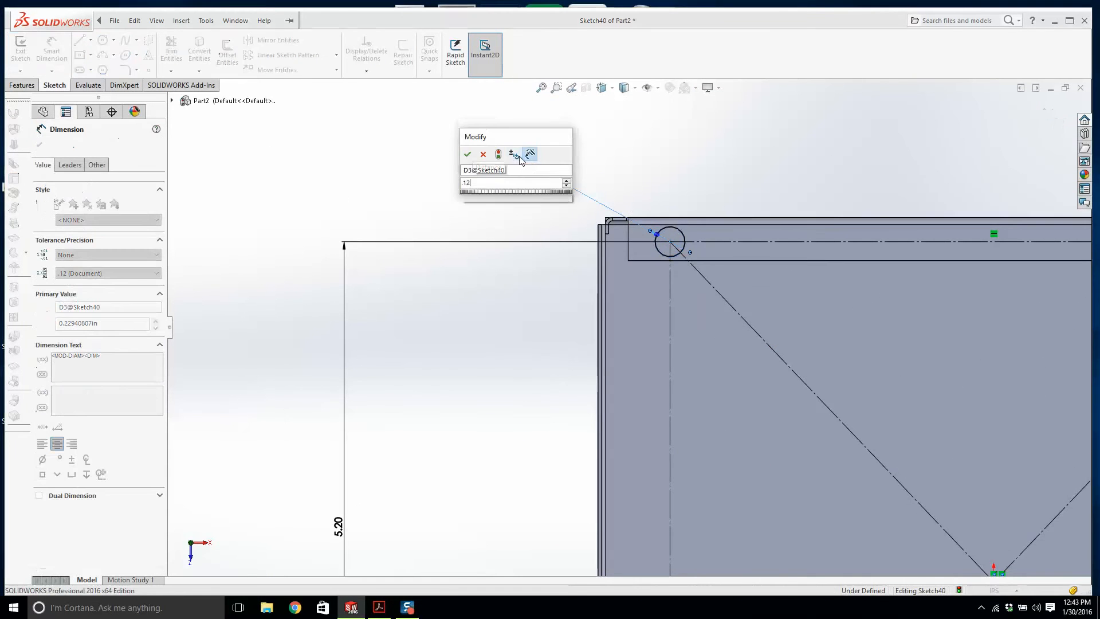
key(Return)
key(Escape)
Step: Make the three undimensioned corner circles equal in size to the 0.12 in diameter circle with an Equal relation
scroll(627, 327, up, 3)
drag(636, 245, 1044, 265)
key(Escape)
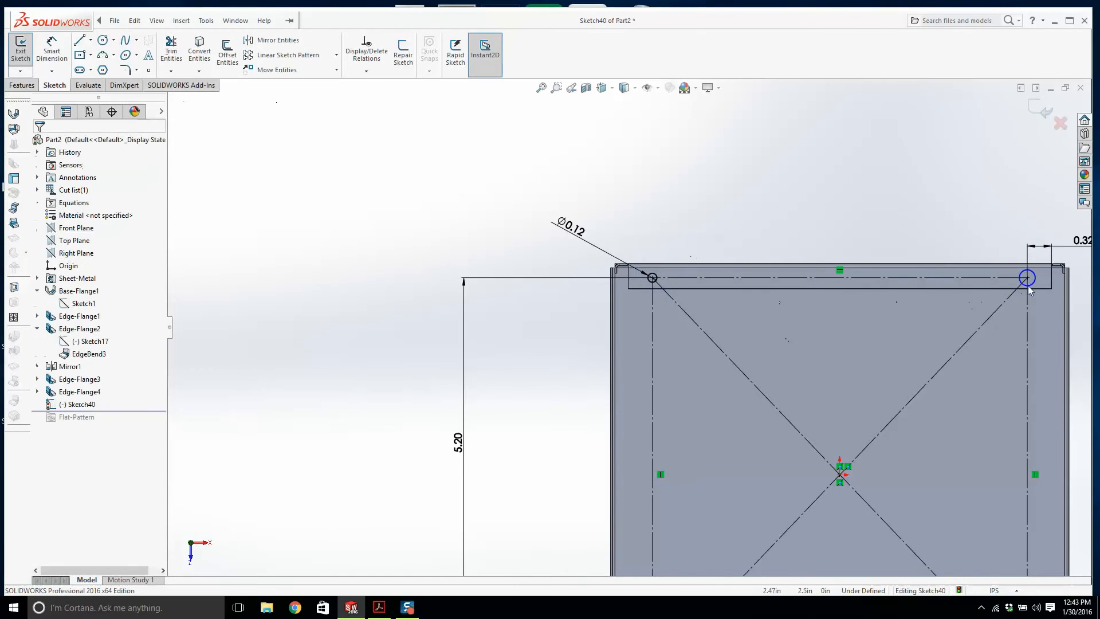
click(1033, 276)
key(Escape)
scroll(988, 277, down, 3)
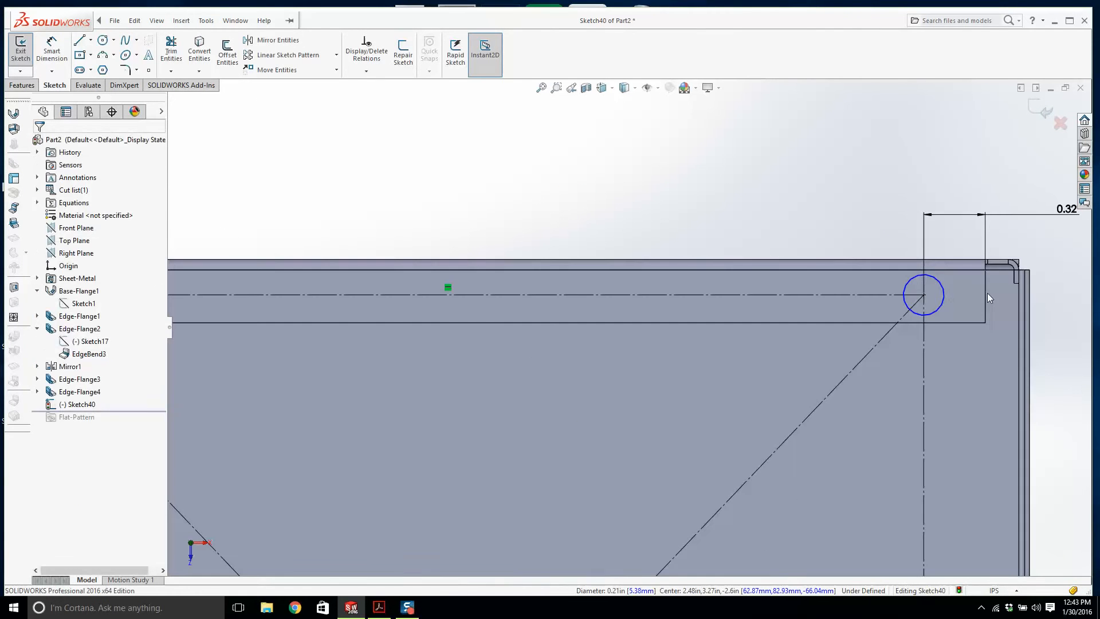
click(939, 280)
scroll(766, 449, up, 5)
scroll(652, 431, down, 5)
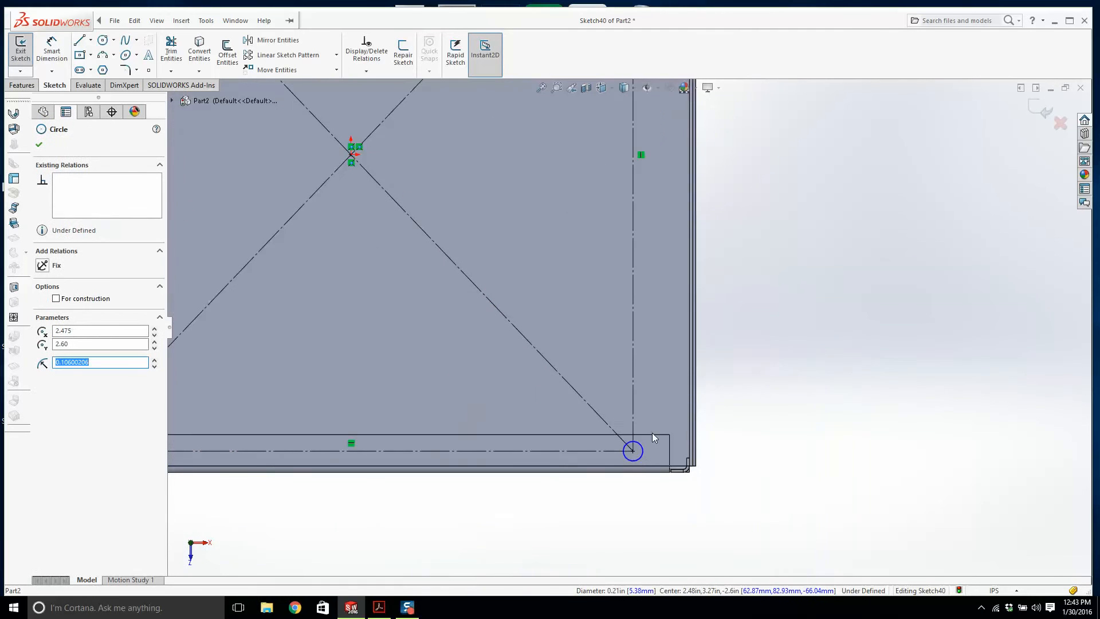
ctrl+click(636, 444)
scroll(625, 406, up, 6)
scroll(436, 382, down, 7)
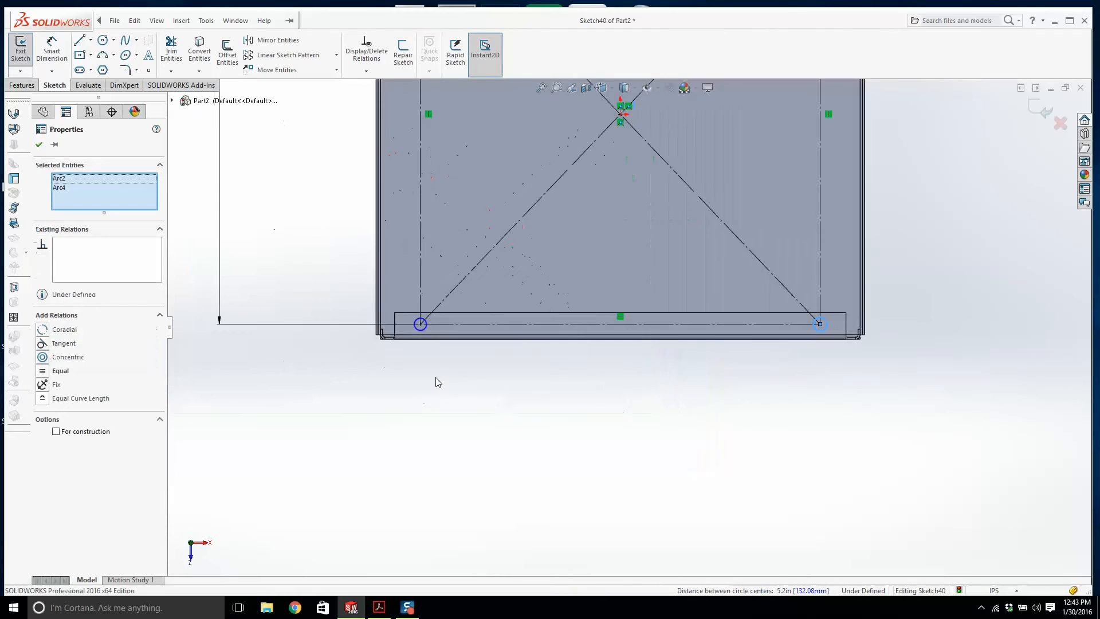
ctrl+click(450, 286)
scroll(585, 294, up, 6)
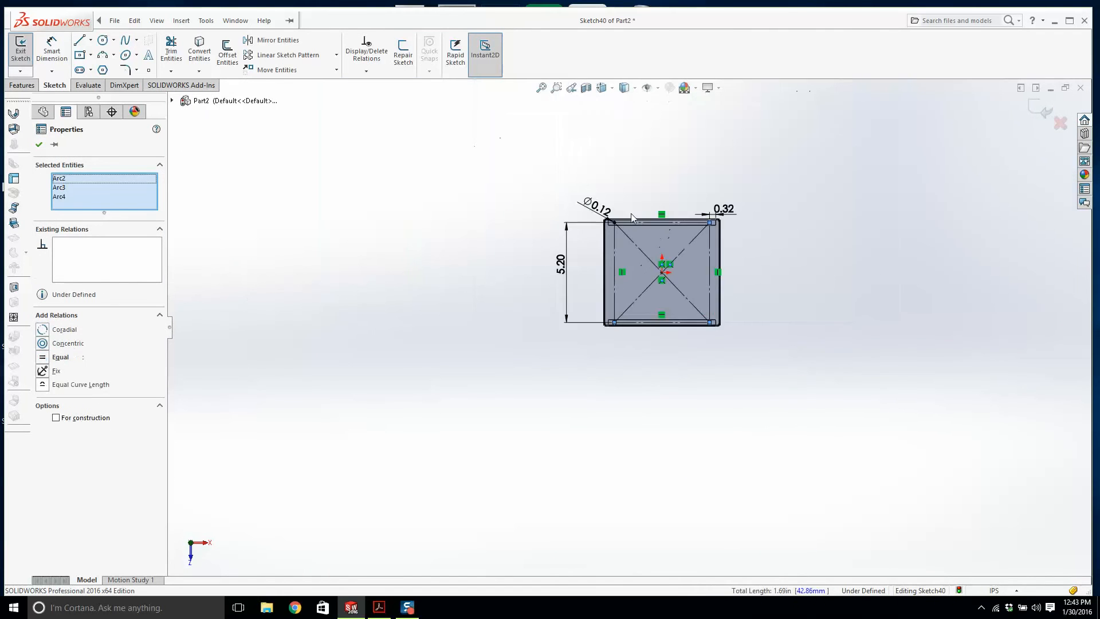
scroll(597, 293, down, 7)
scroll(567, 225, down, 2)
ctrl+click(562, 232)
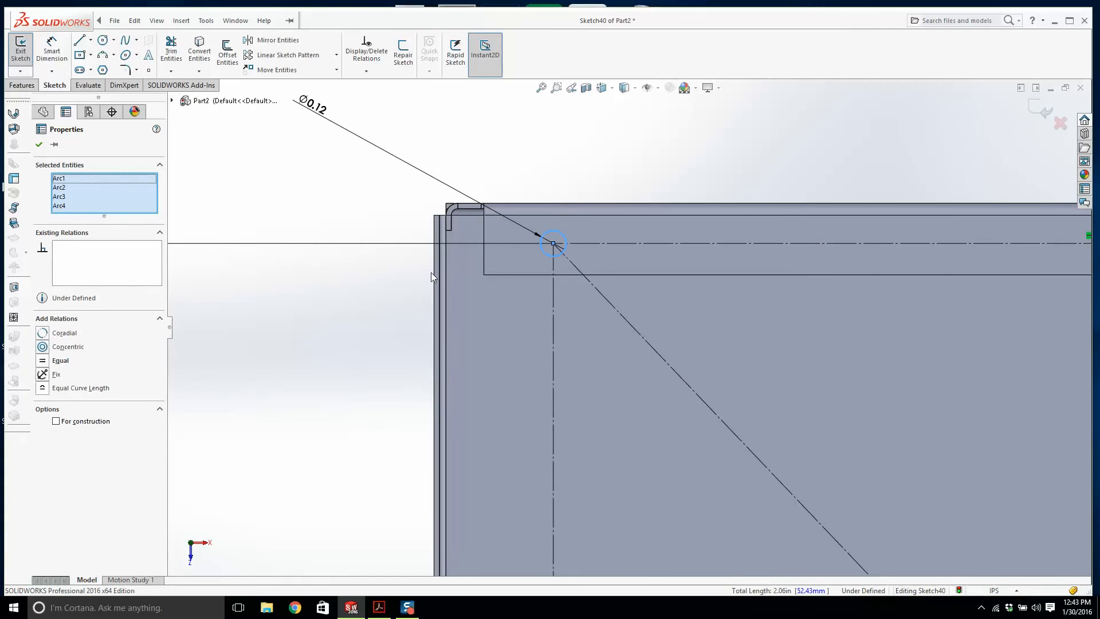
click(43, 360)
click(325, 325)
scroll(627, 325, up, 3)
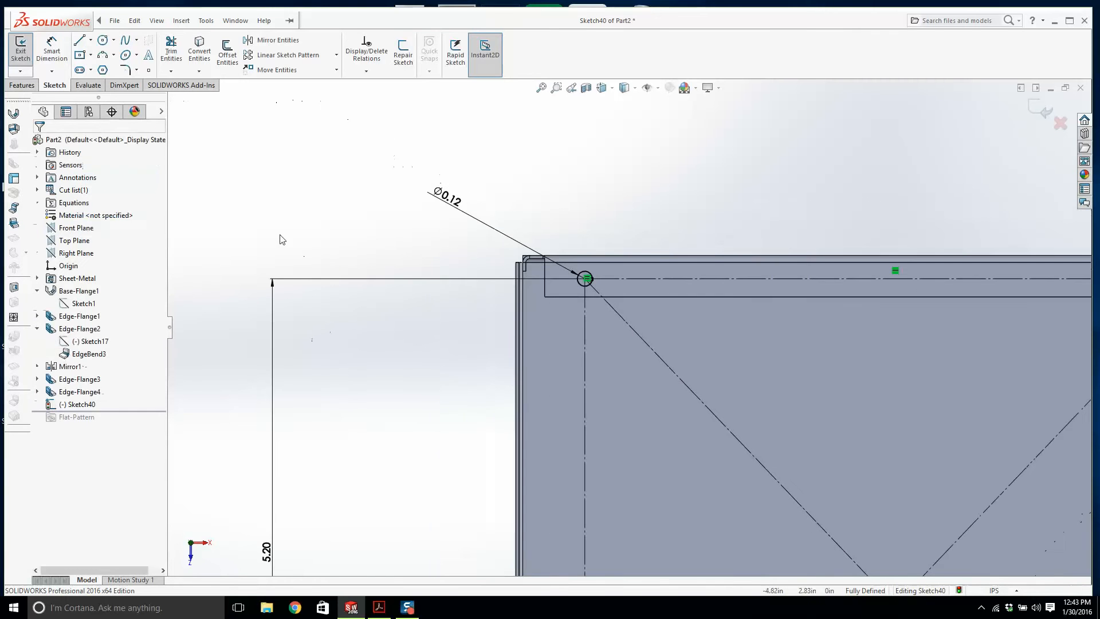
Step: Close the hole sketch and cut-extrude the four circles through the flanges with the Up To Next end condition
click(21, 50)
click(23, 85)
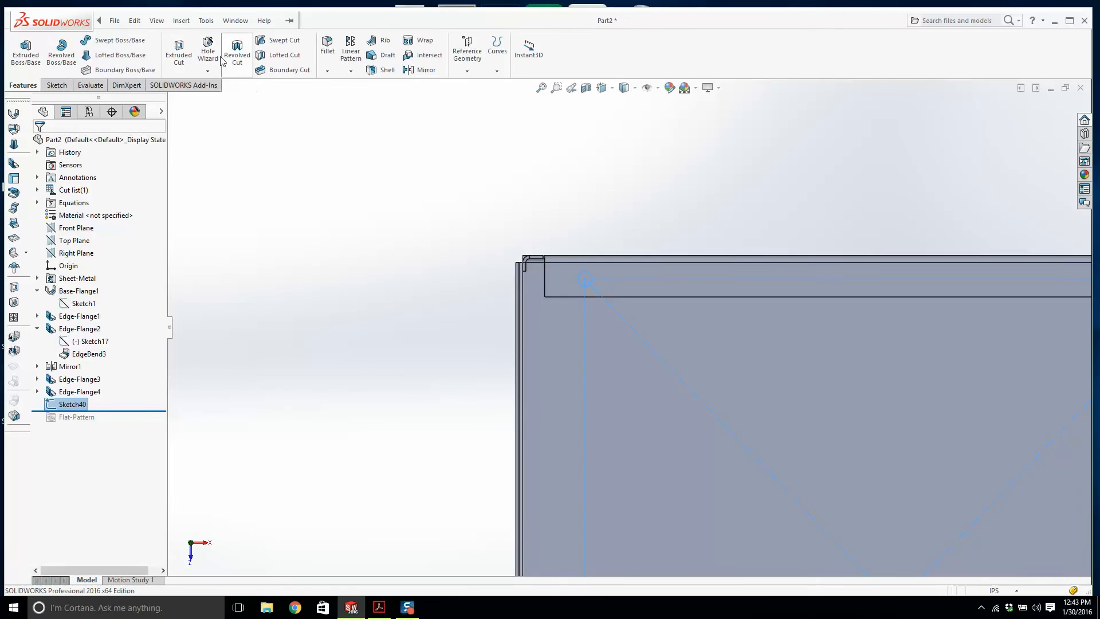
click(178, 55)
click(90, 218)
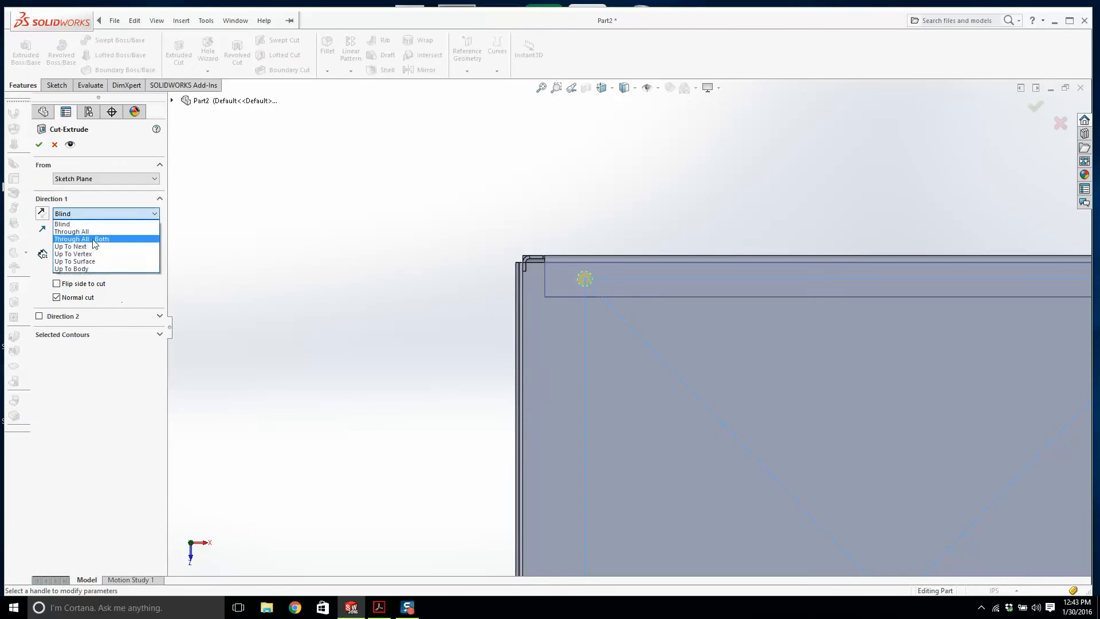
click(90, 243)
click(38, 144)
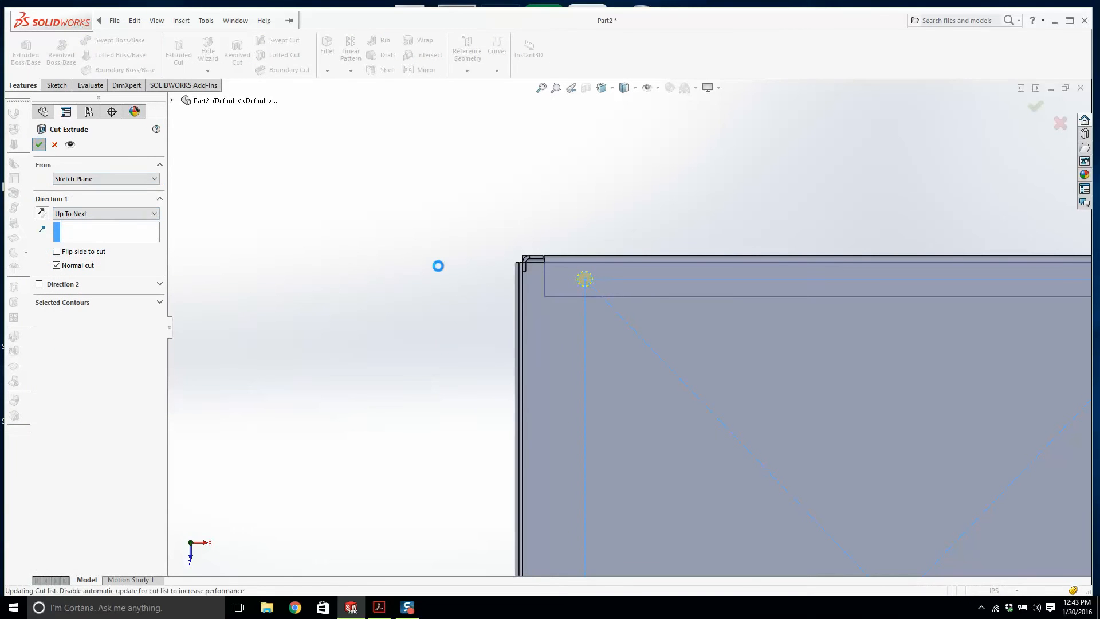
scroll(642, 315, up, 2)
scroll(643, 322, up, 3)
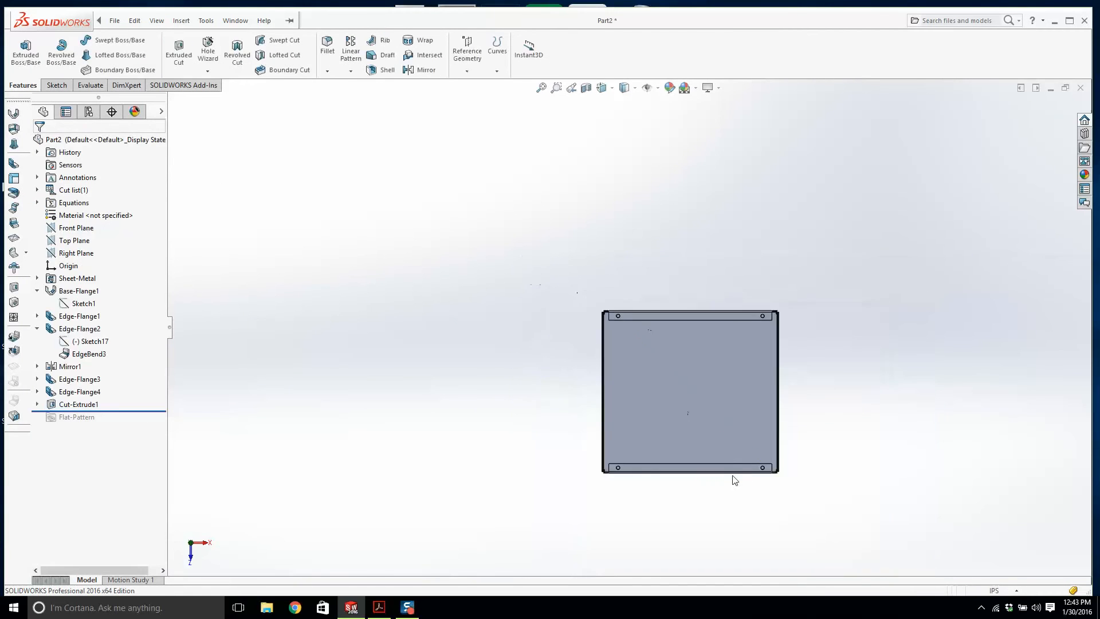
scroll(731, 479, down, 2)
Step: Switch to the PDF drawing and examine the dimensions of the vent slots in the front view
click(384, 603)
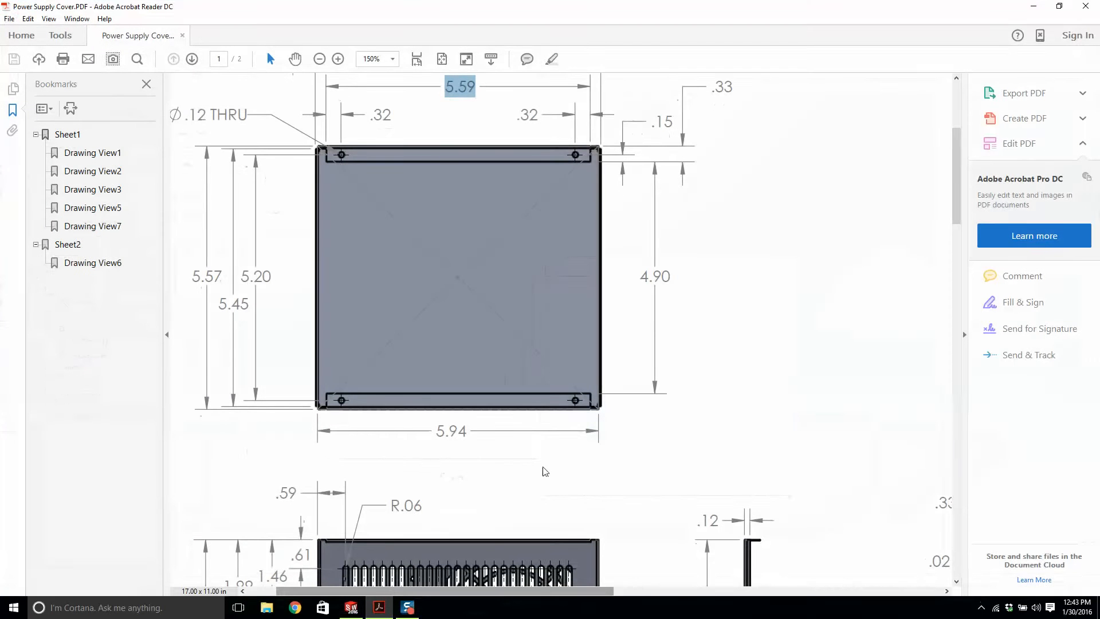
scroll(542, 467, down, 4)
scroll(546, 297, down, 2)
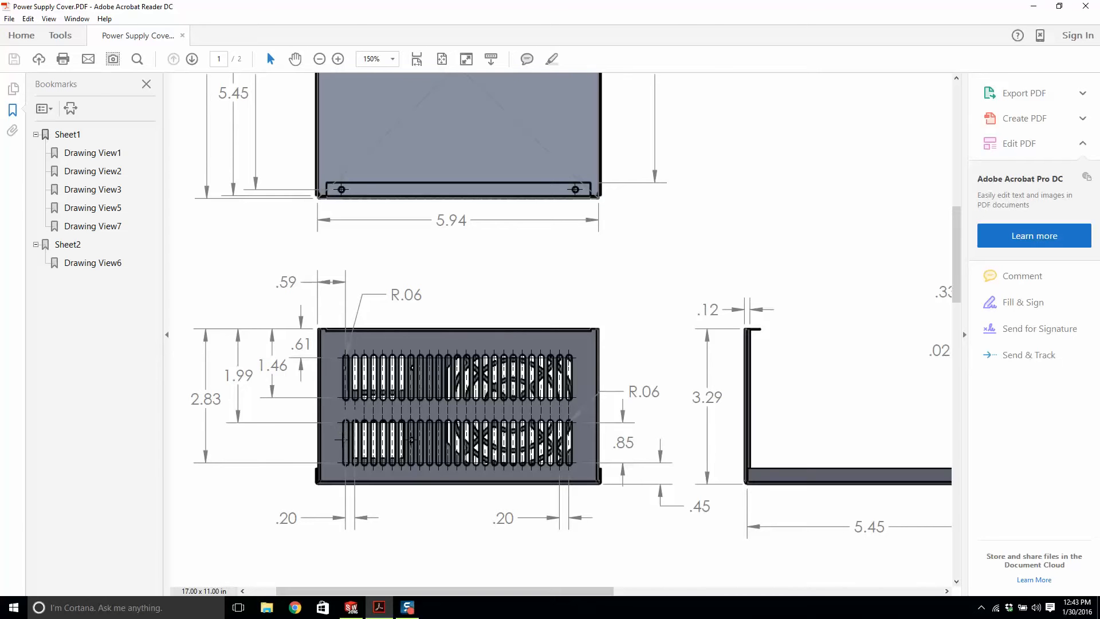
click(351, 606)
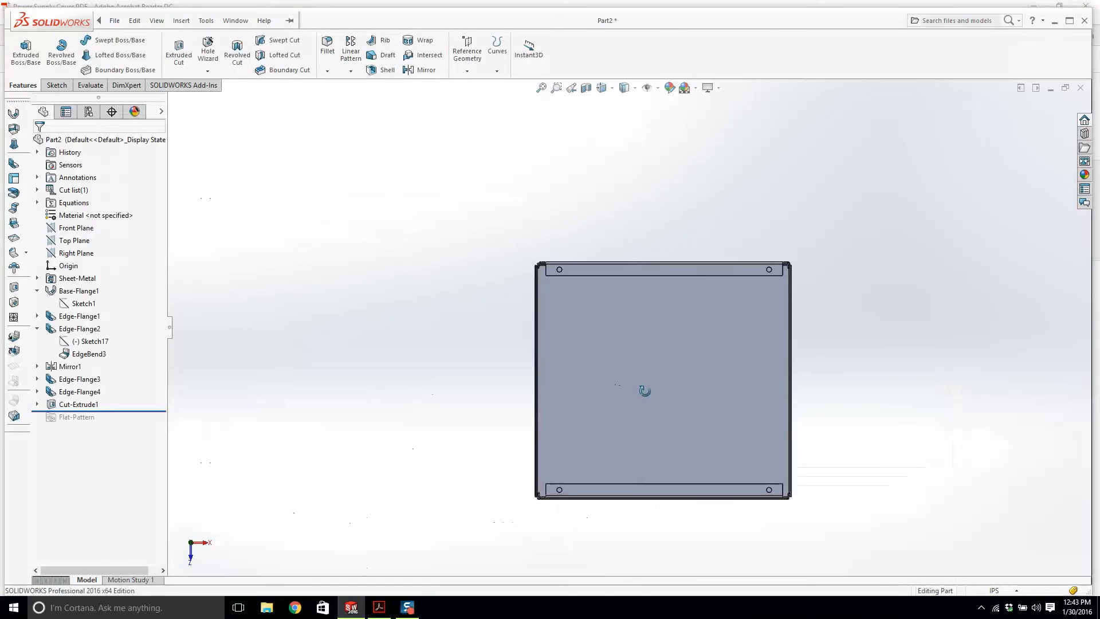
Step: Start a new sketch on the outer face of the front wall and view it face-on
middle_drag(644, 388, 779, 485)
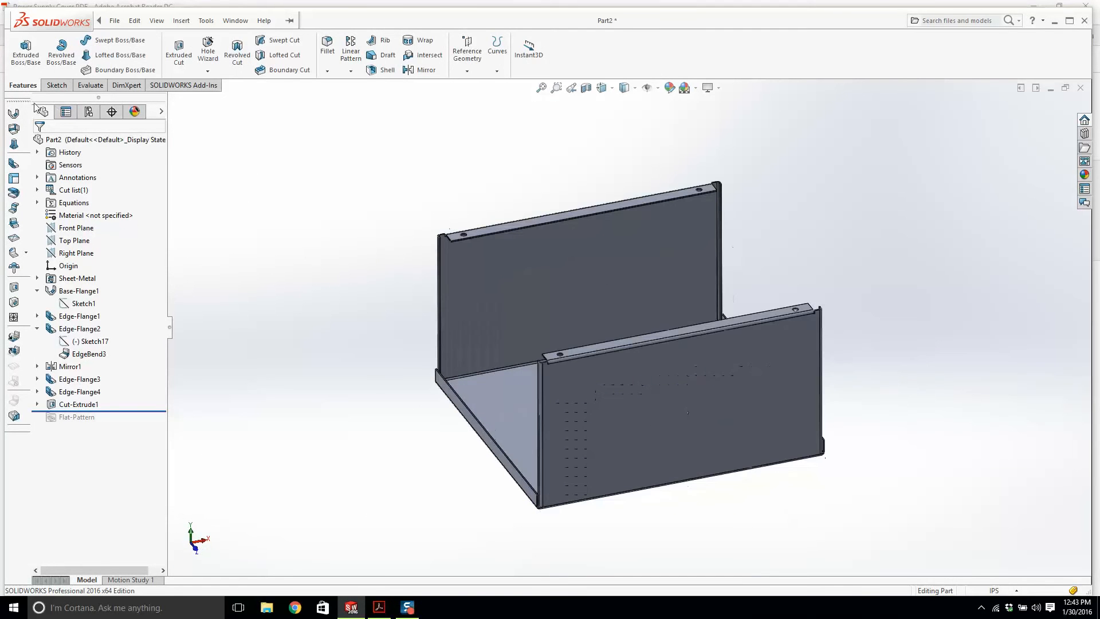
click(57, 85)
click(21, 48)
click(597, 426)
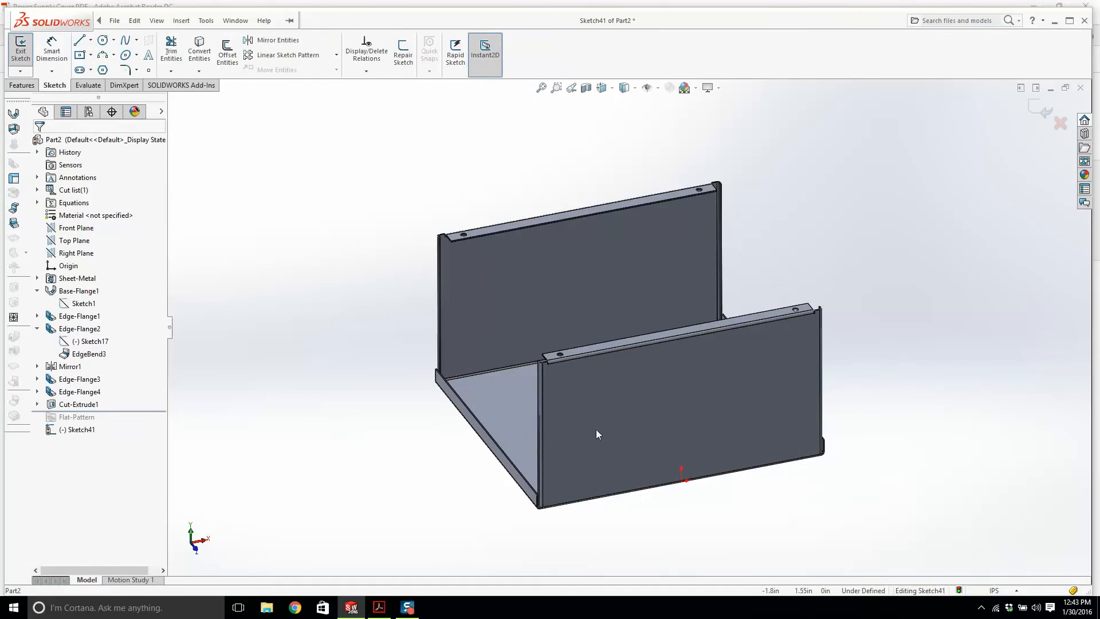
key(space)
click(648, 207)
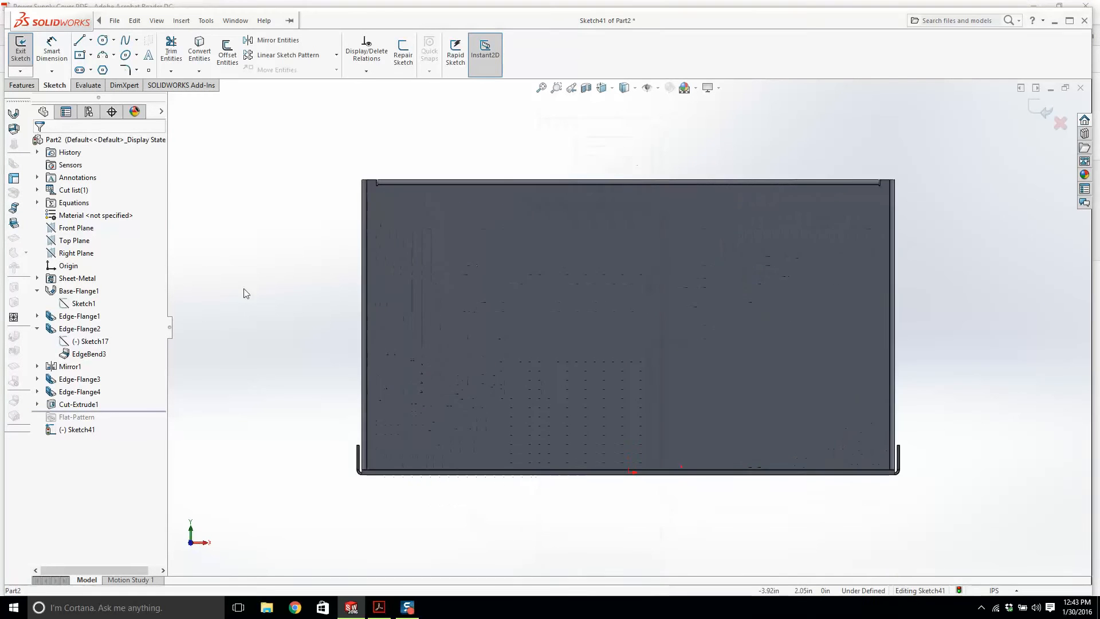
Step: Sketch a vertical straight slot about 0.96 in between centers and 0.2 in wide near the wall's lower-left corner
click(91, 69)
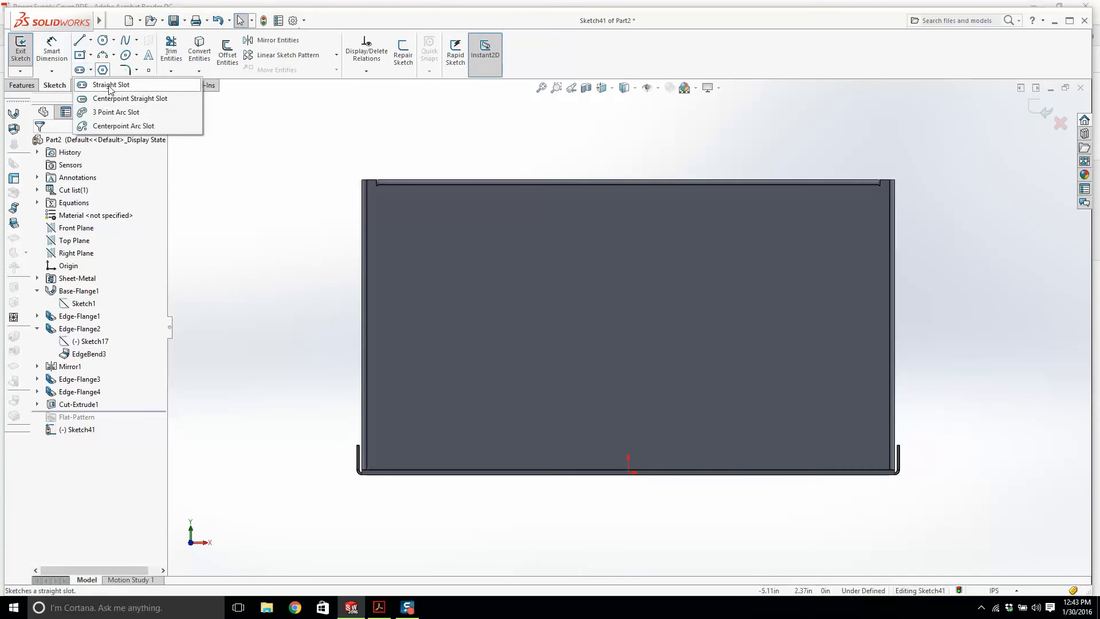
click(109, 85)
click(429, 342)
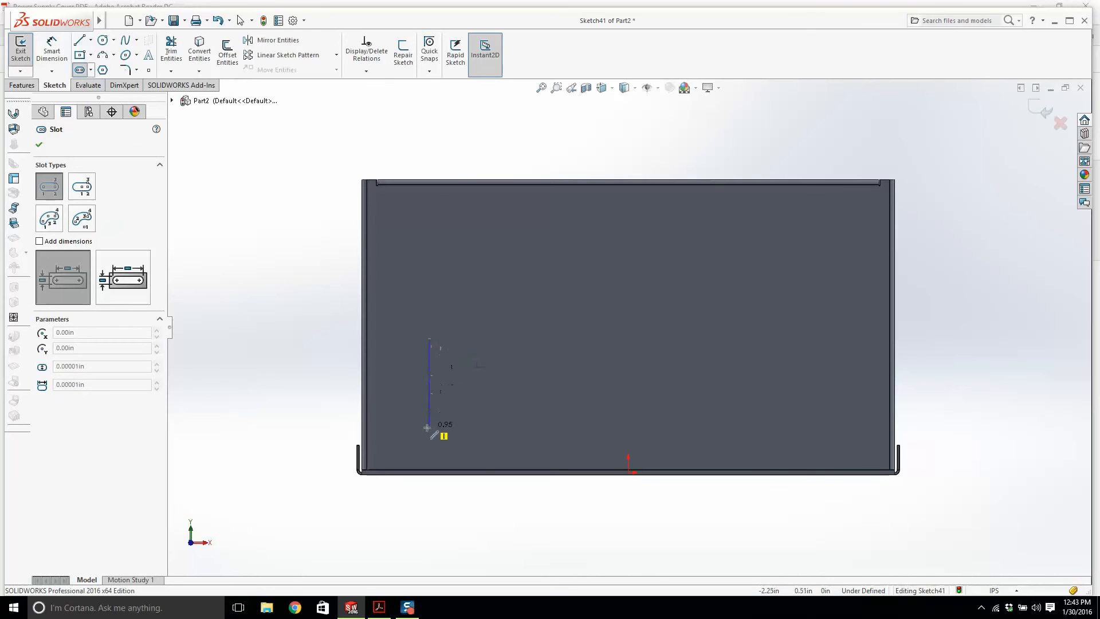
click(428, 427)
click(439, 432)
key(Escape)
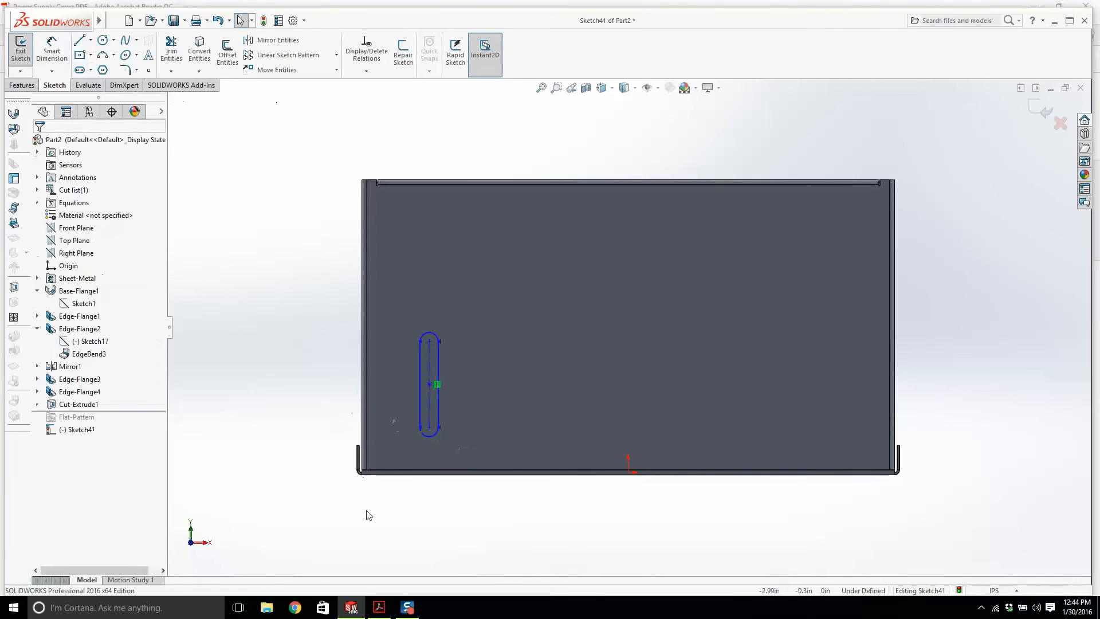
Step: Check the slot offset in the PDF drawing and dimension the slot's centerline 0.59 in from the wall's left edge
click(378, 608)
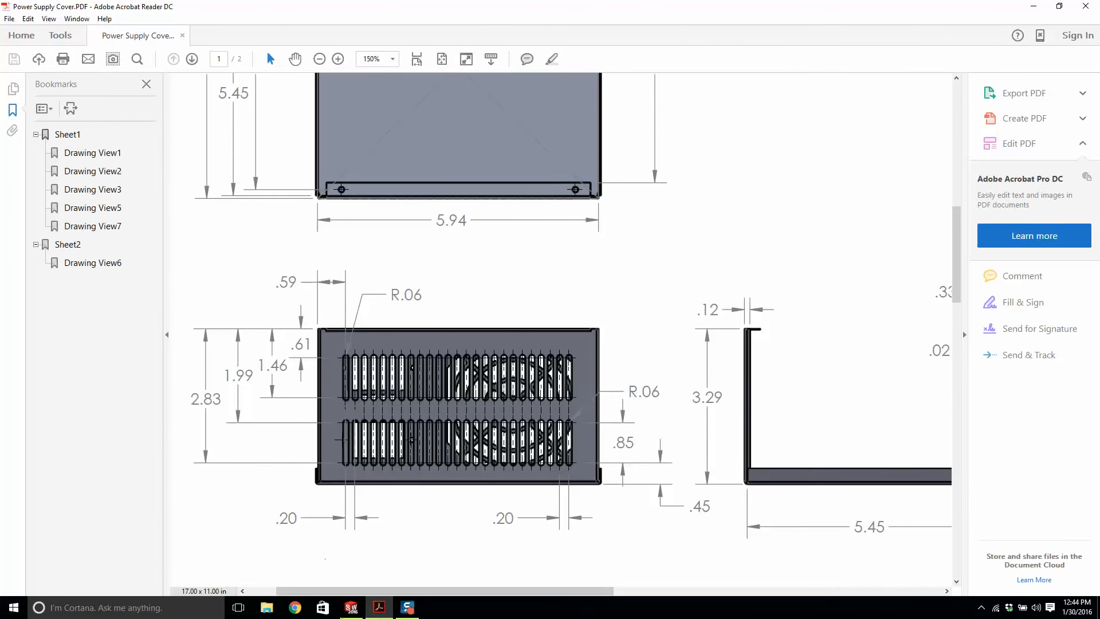
click(379, 611)
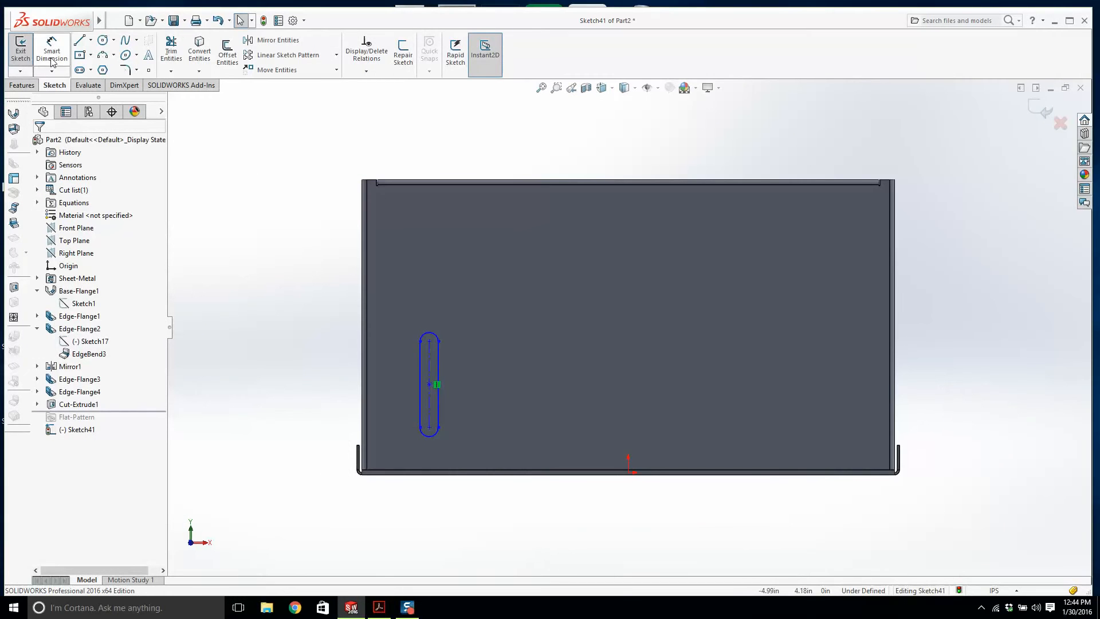
click(362, 325)
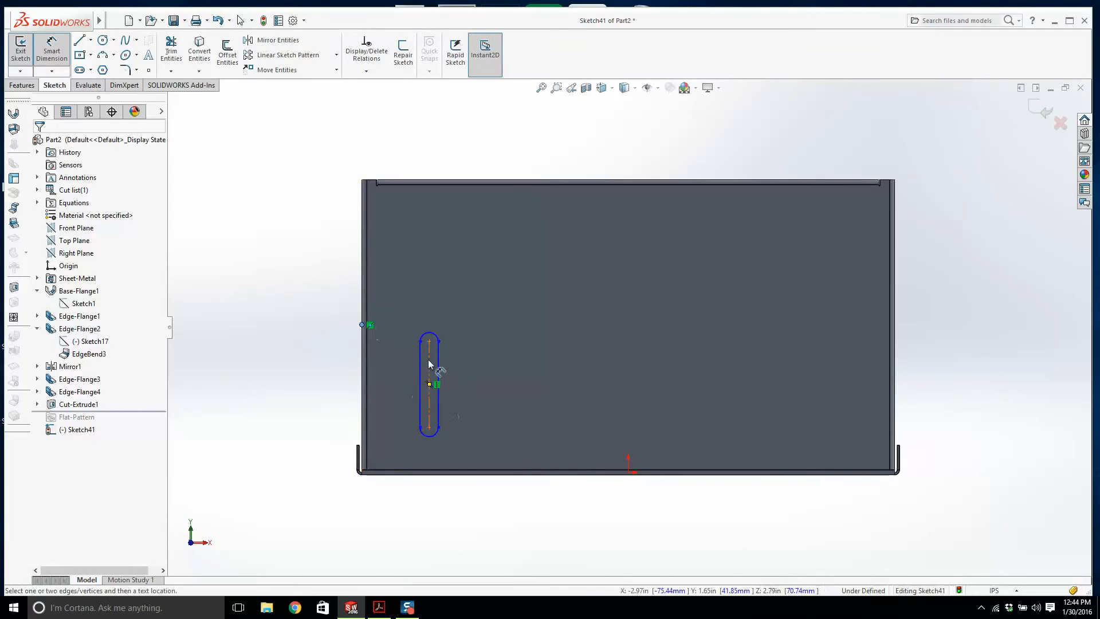
click(429, 375)
click(394, 135)
text(0.59)
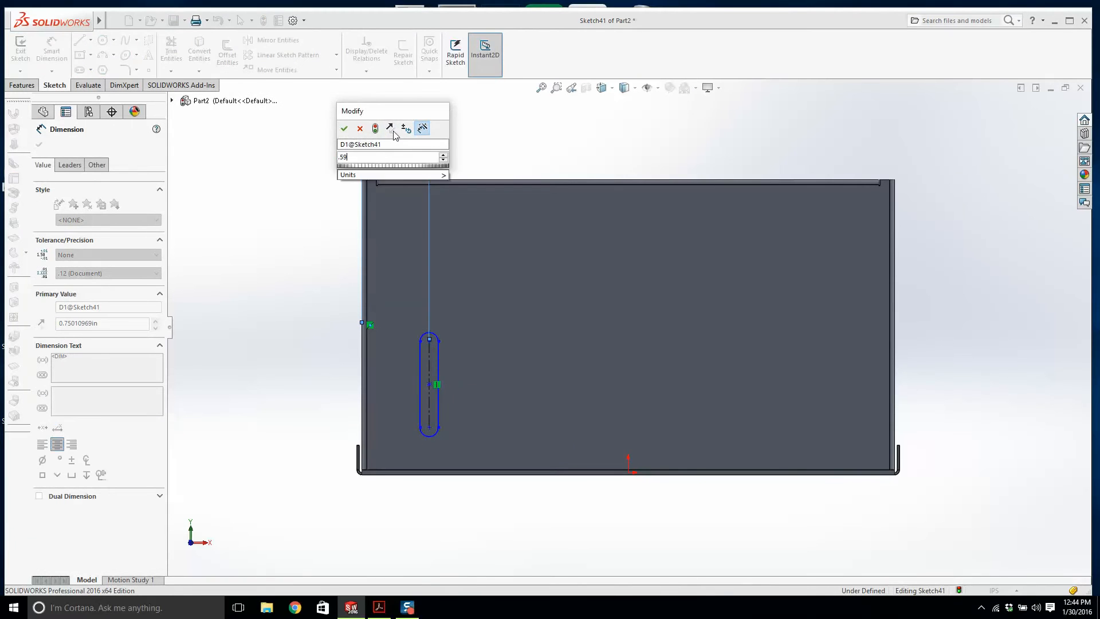
key(Return)
Step: Check the slot's radius and vertical position in the PDF drawing
click(379, 607)
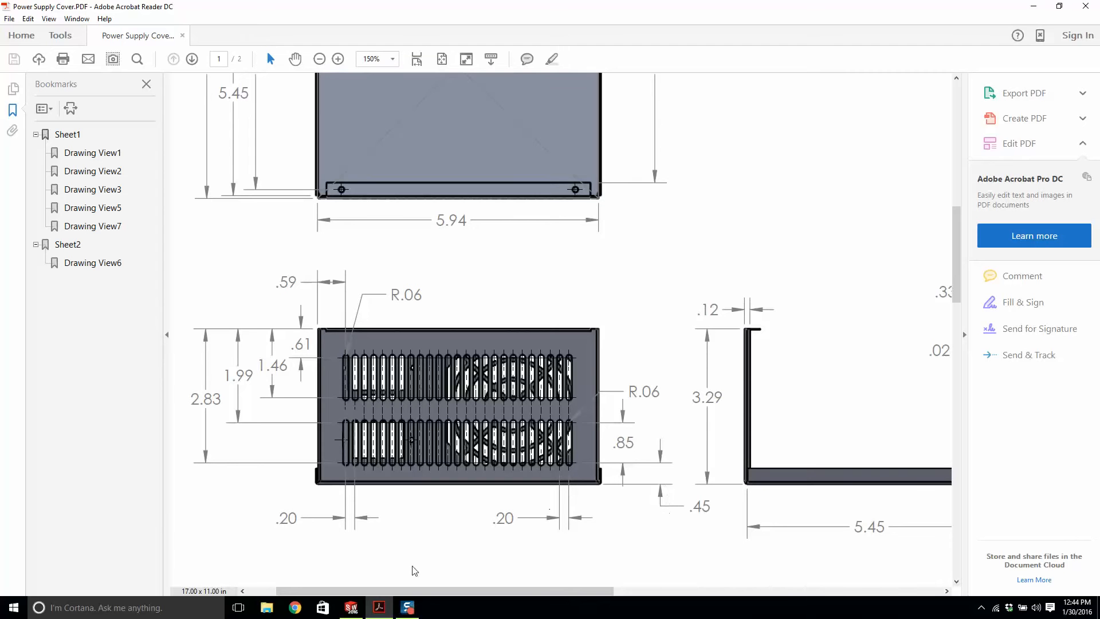
click(351, 607)
right_drag(277, 378, 271, 287)
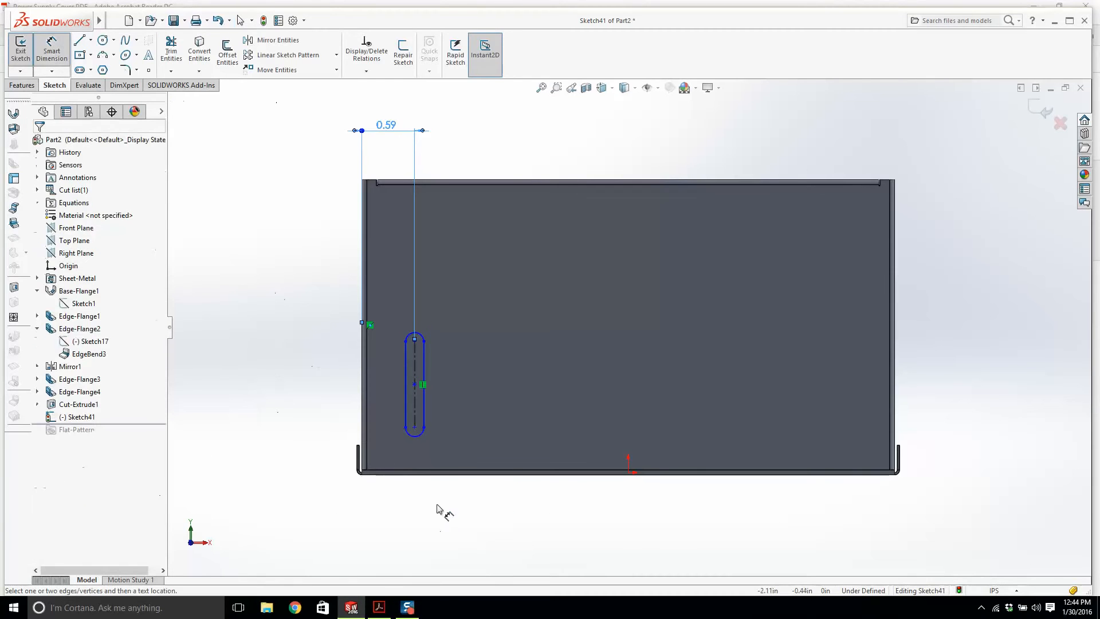
Step: Try to dimension the radius of the slot's lower arc, and delete that dimension
click(421, 435)
scroll(366, 514, down, 5)
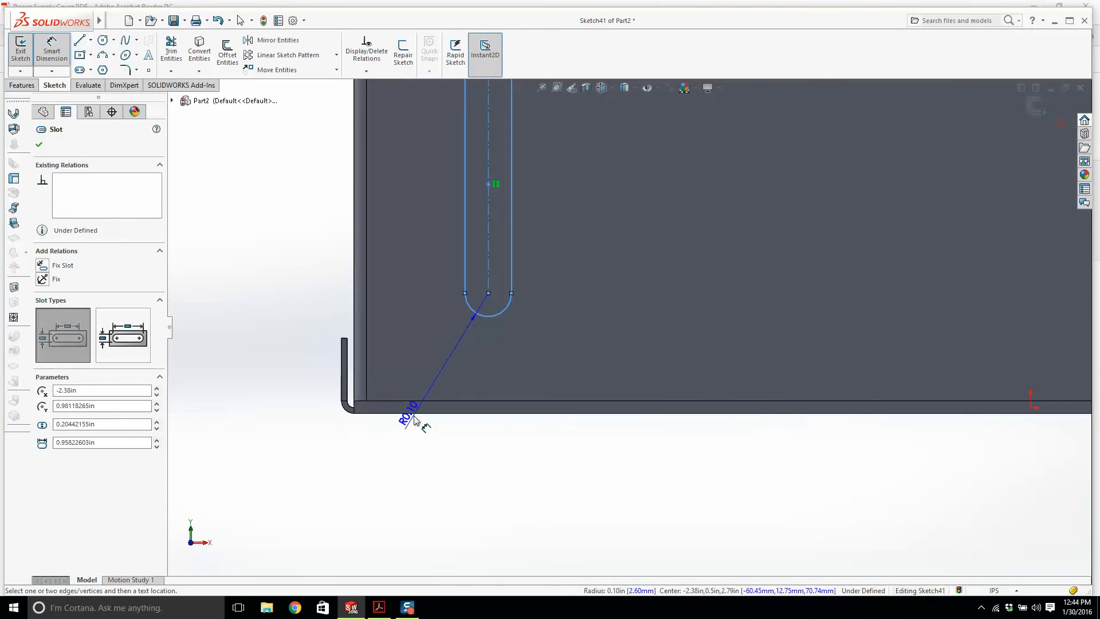
click(415, 417)
key(Return)
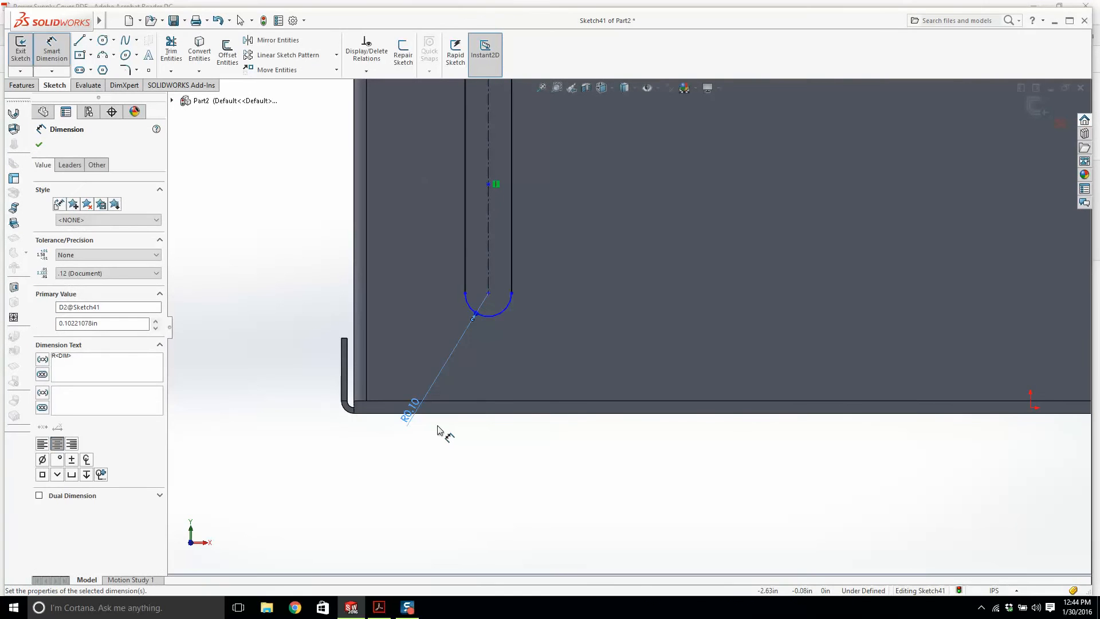
double_click(423, 404)
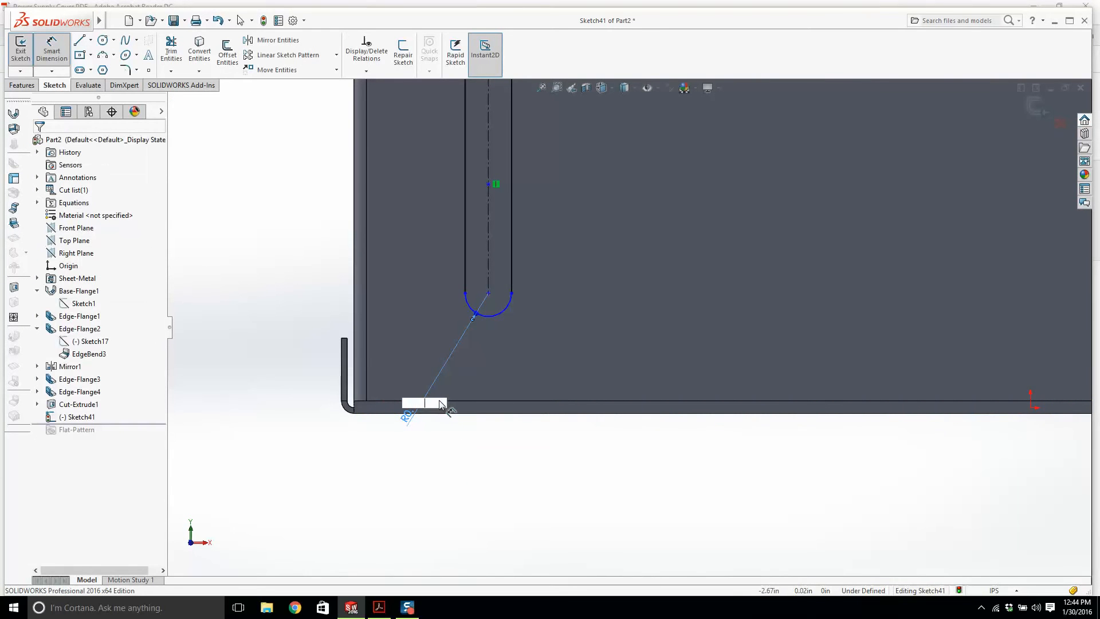
key(Escape)
right_click(408, 414)
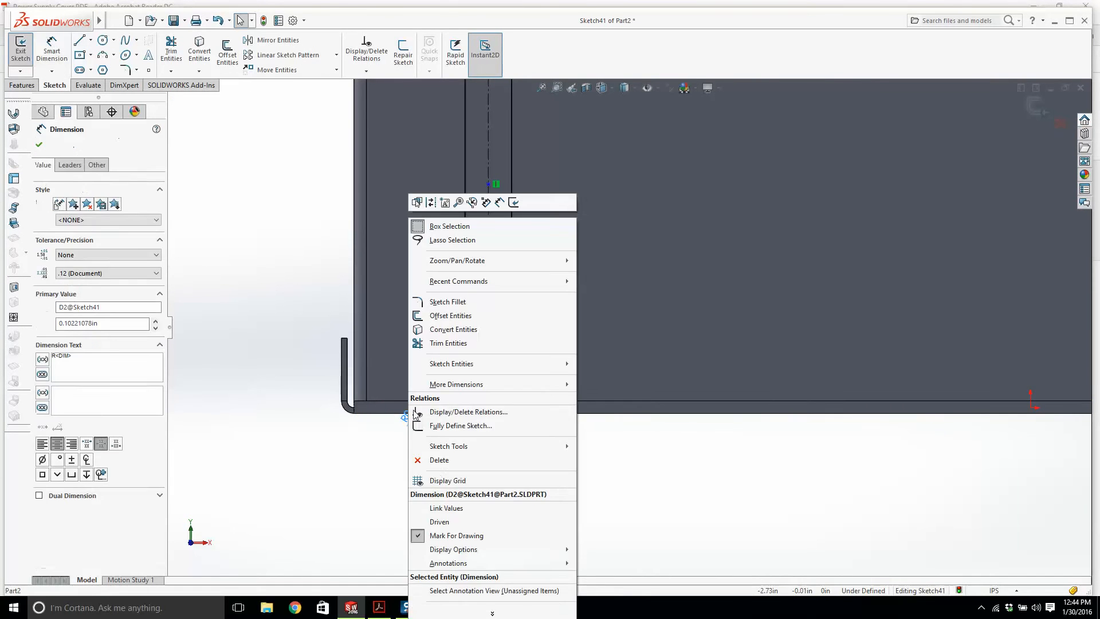
click(436, 459)
Step: Dimension the center of the slot's lower arc 0.45 in above the wall's bottom edge
click(52, 51)
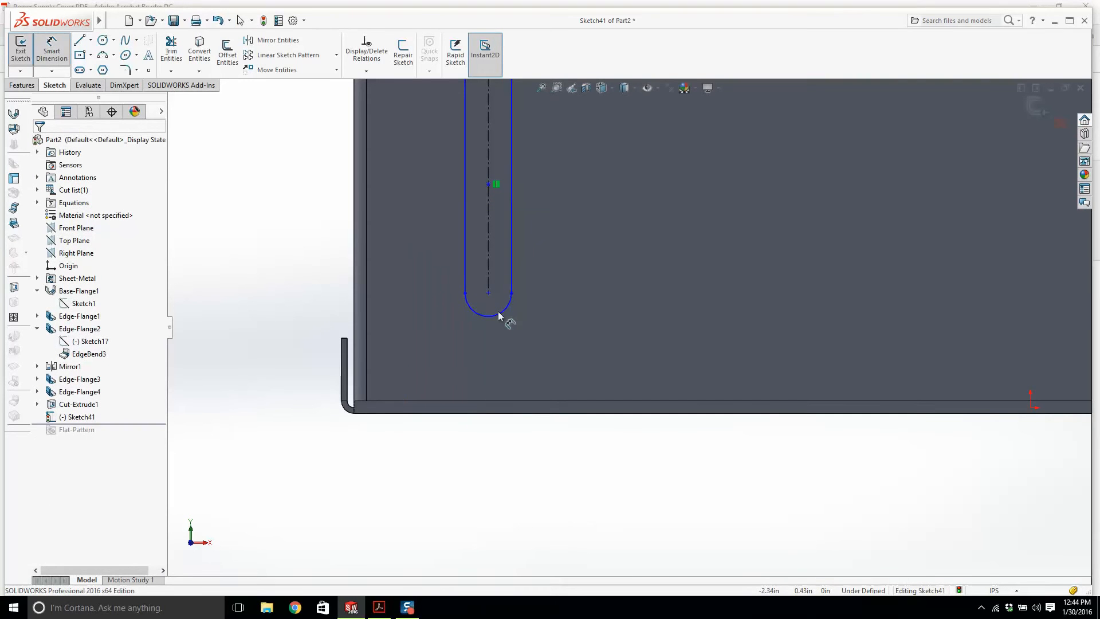
click(465, 416)
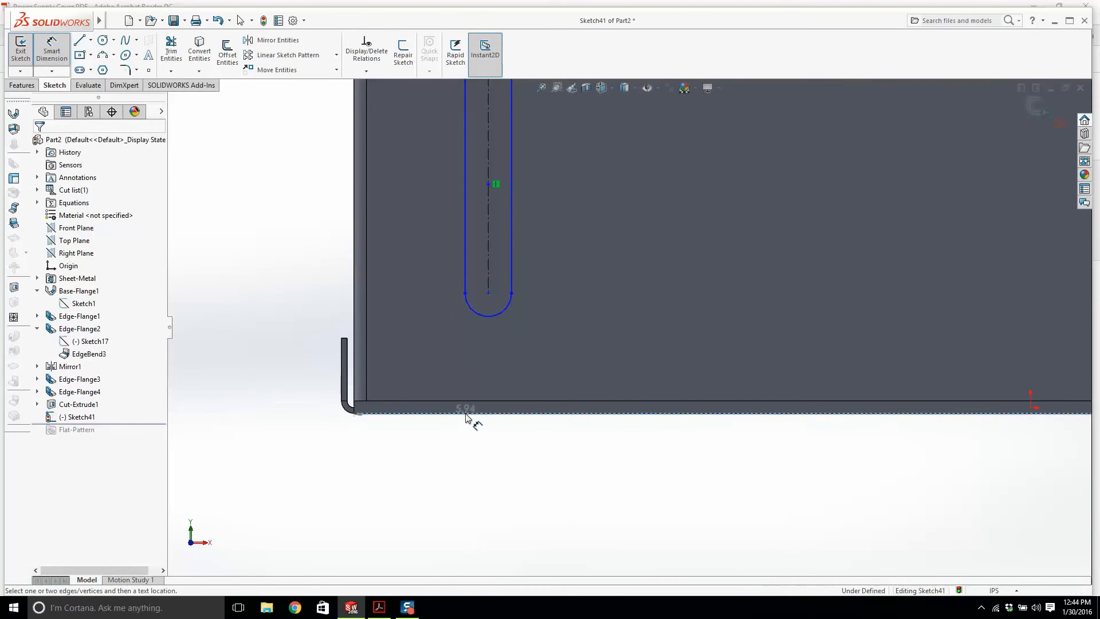
click(495, 313)
click(280, 349)
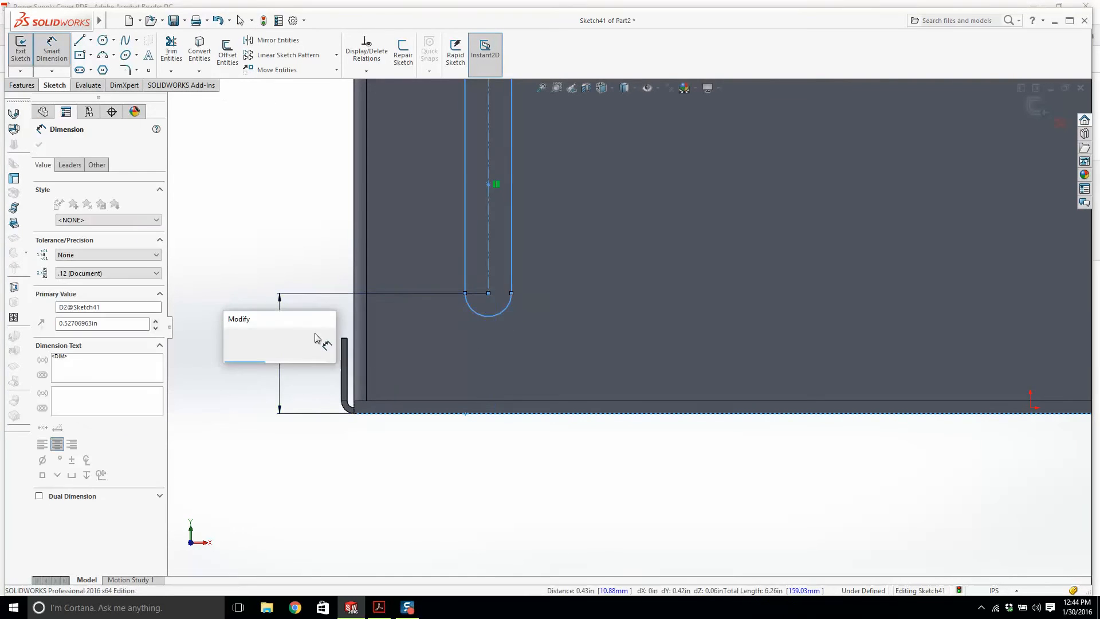
text(0.45)
key(Return)
key(Escape)
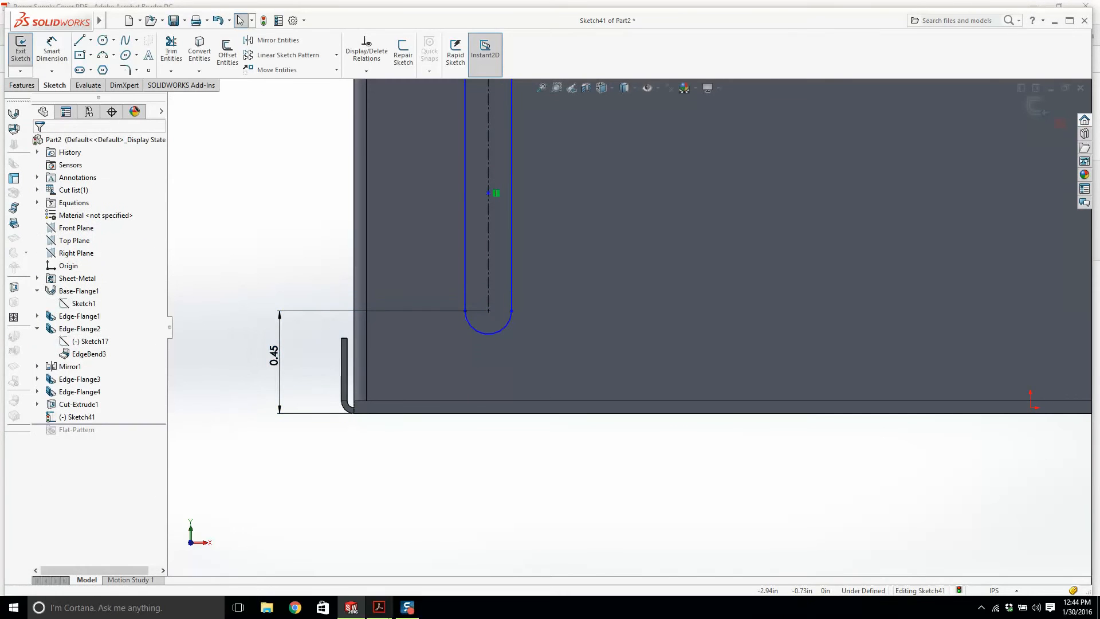
Step: Check the slot radius in the PDF drawing and dimension the slot's lower arc with a 0.06 in radius
click(379, 606)
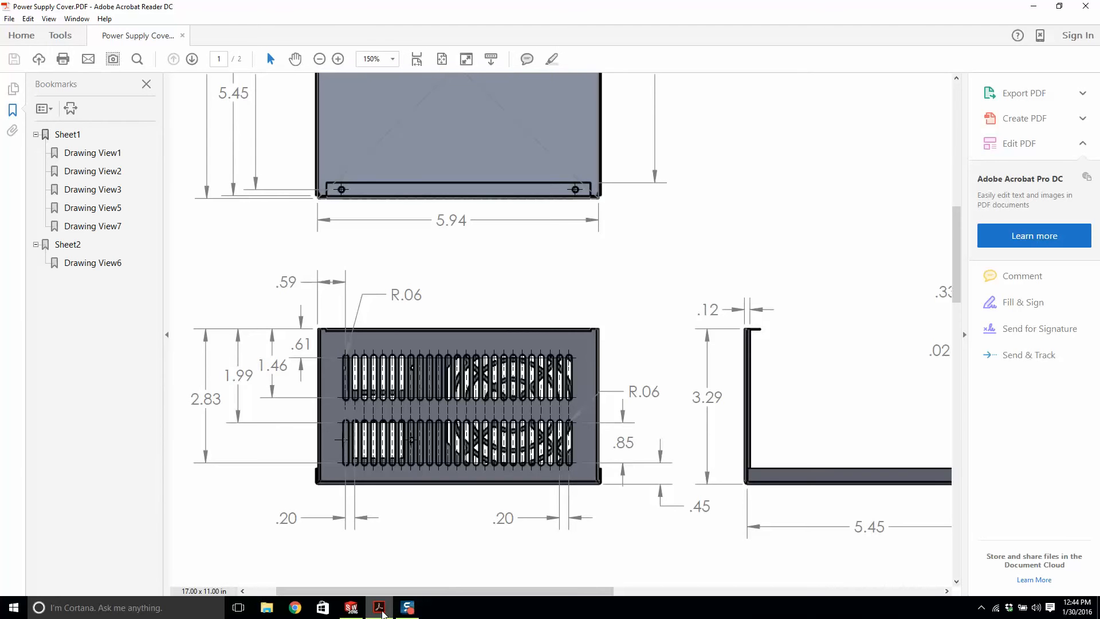
click(379, 607)
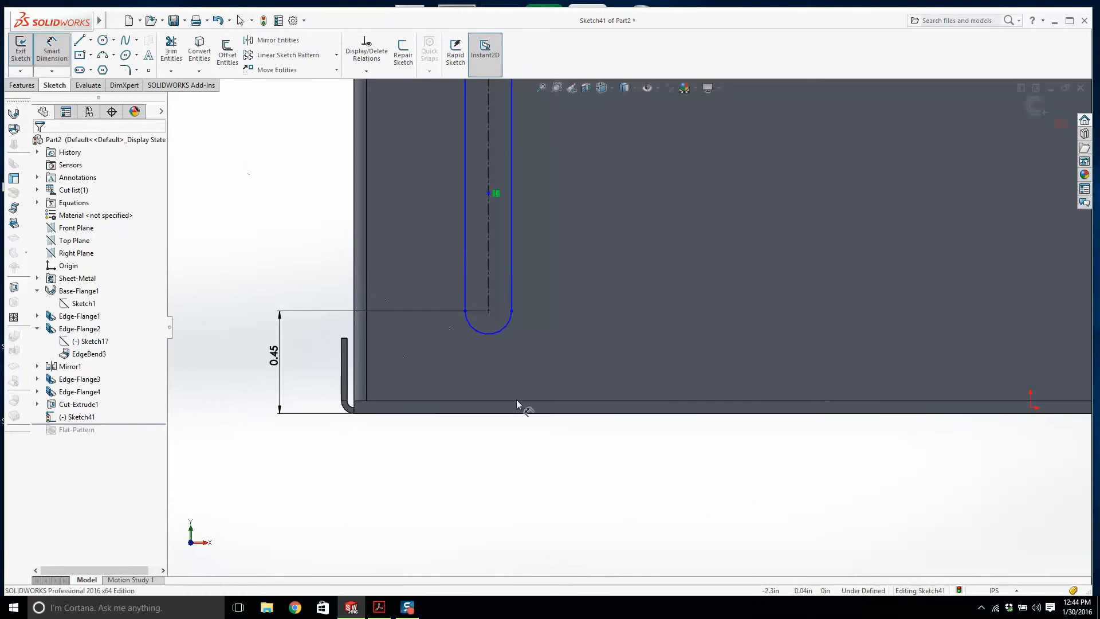
click(498, 336)
click(355, 489)
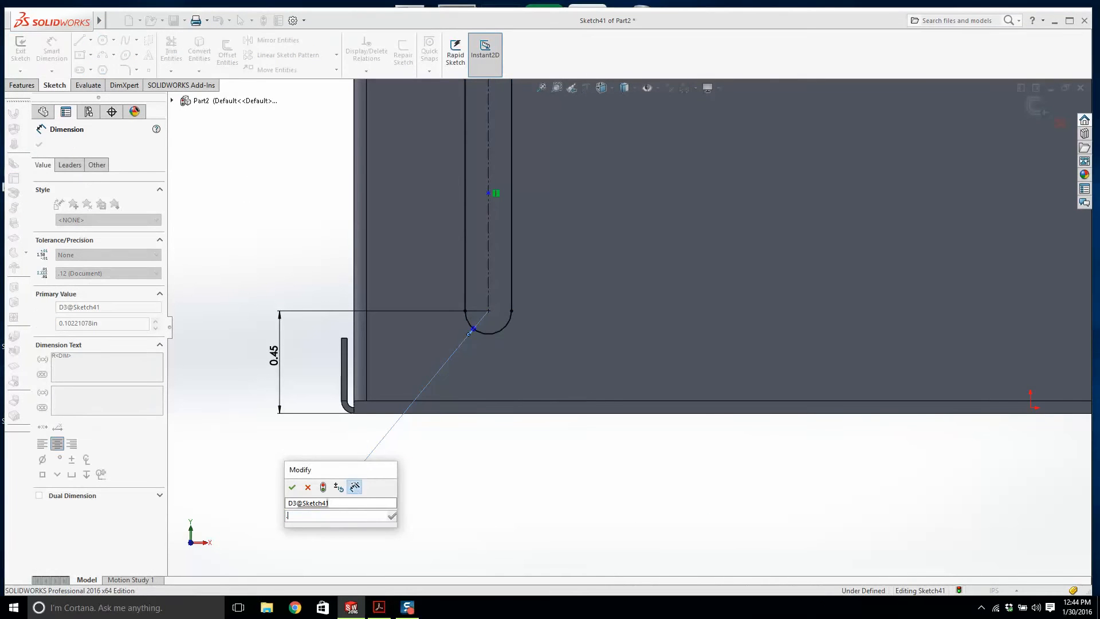
key(Return)
scroll(447, 441, up, 4)
key(Escape)
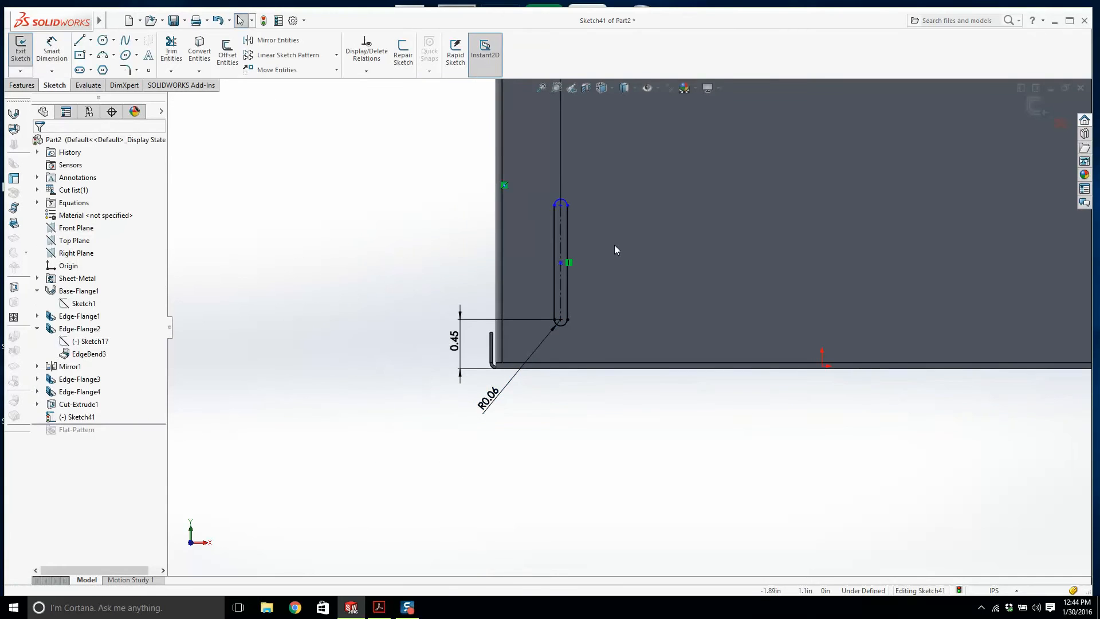
Step: Check the slot length in the PDF drawing and dimension the slot's centerline 0.85 in long
click(379, 607)
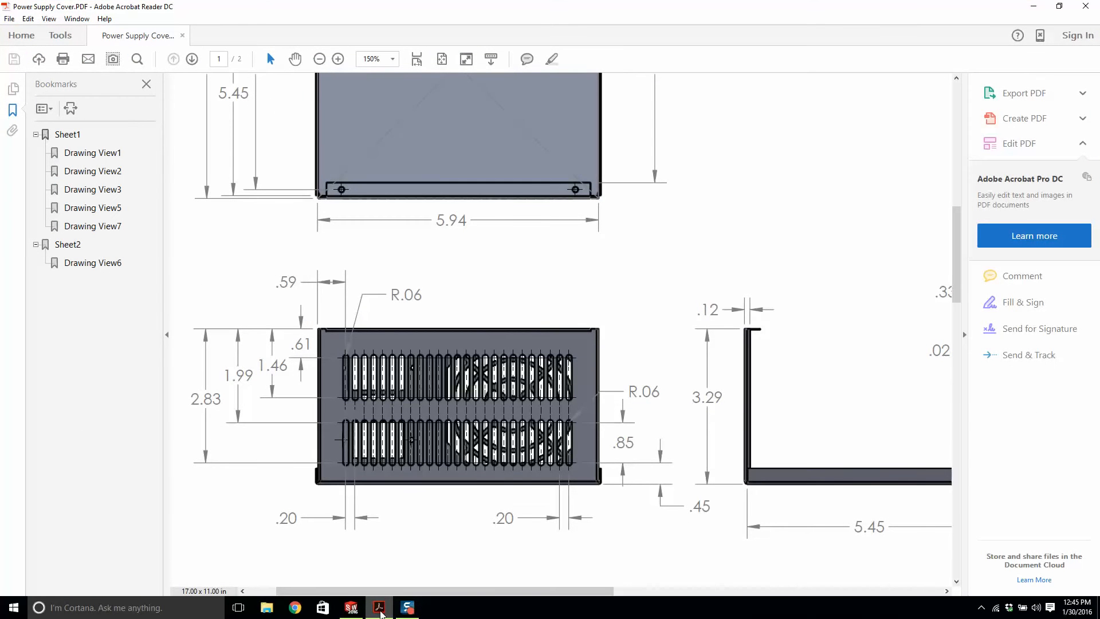
click(380, 609)
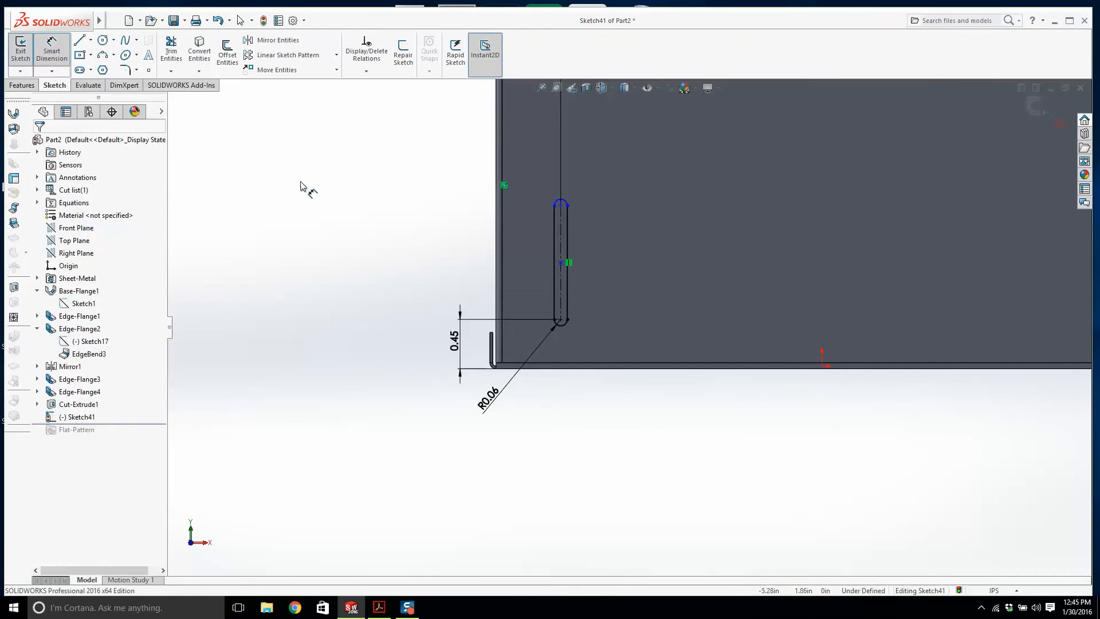
click(560, 248)
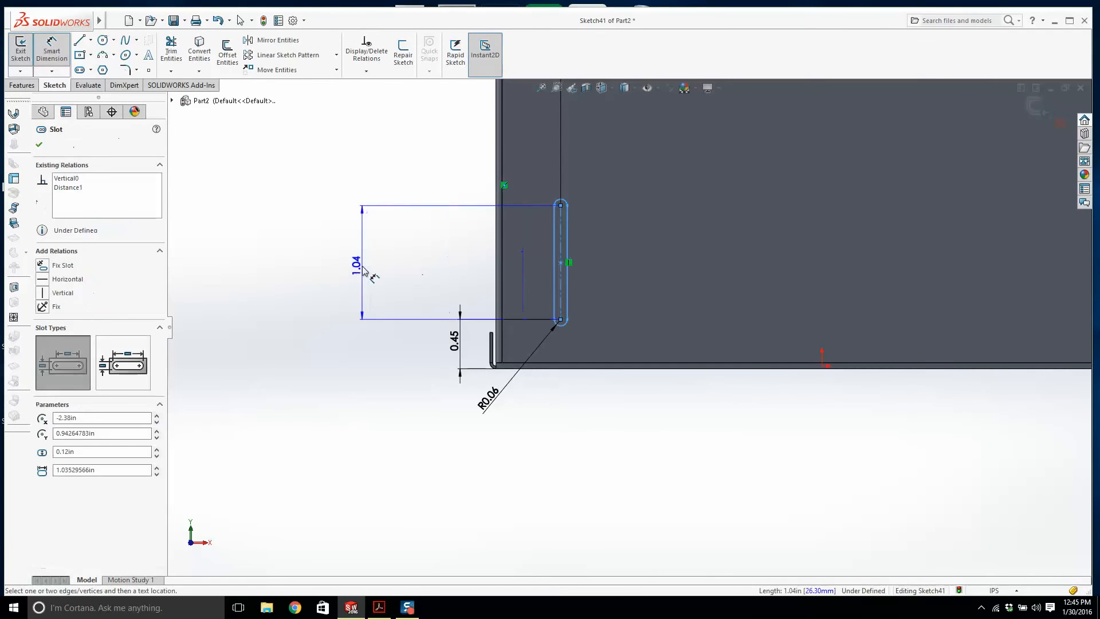
click(362, 266)
key(Return)
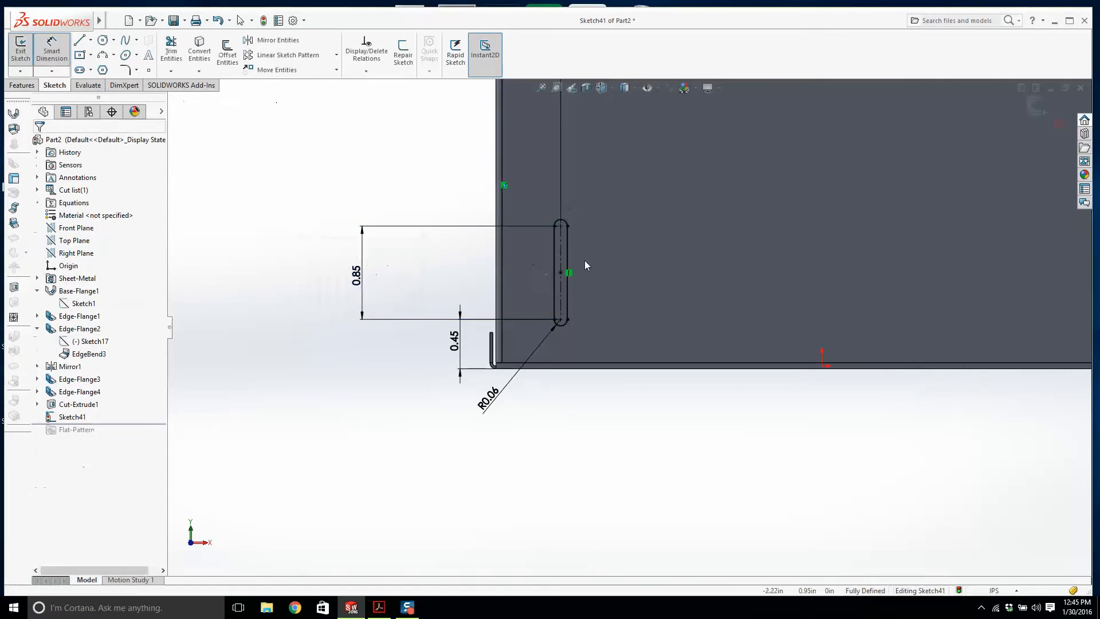
key(Escape)
scroll(632, 326, up, 5)
scroll(756, 321, down, 2)
Step: Examine the vent slot rows close up in the PDF drawing to count the slots per row
click(379, 606)
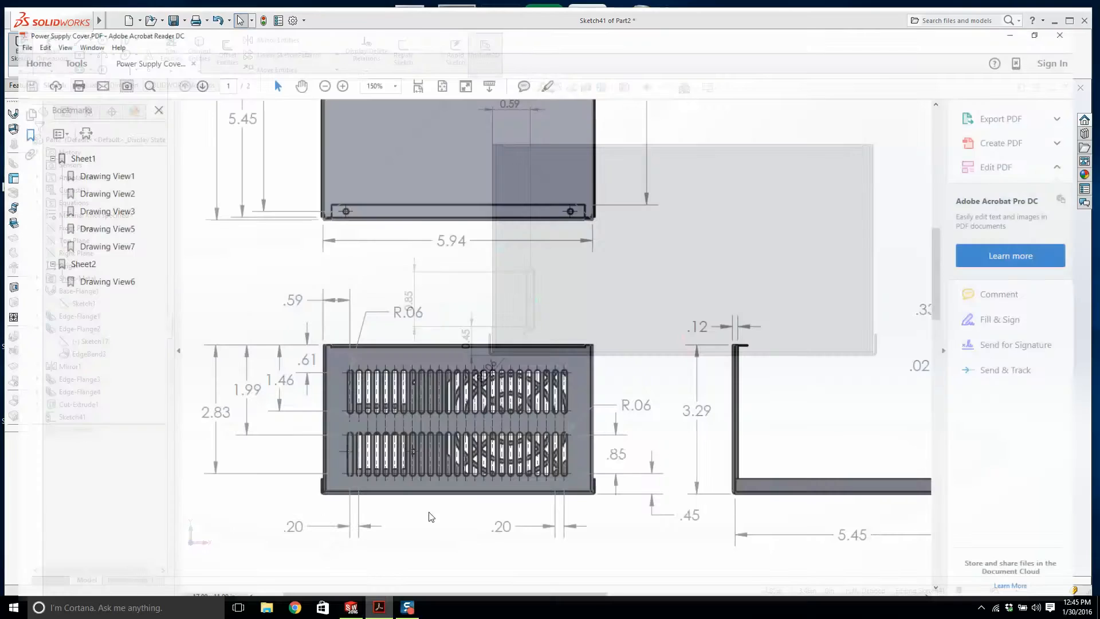
ctrl+scroll(383, 428, up, 2)
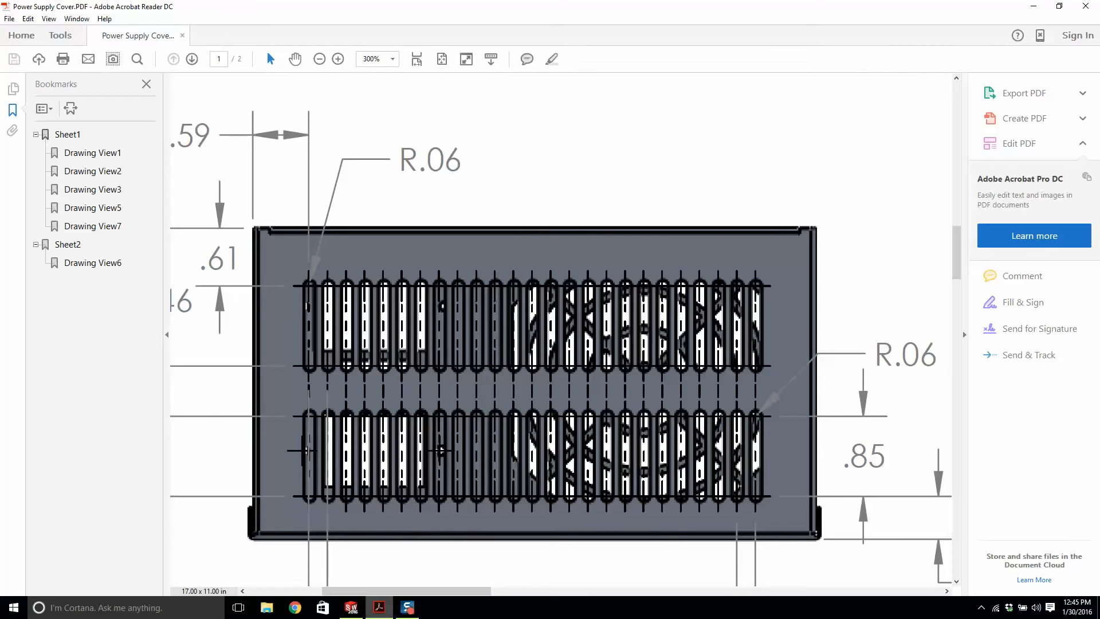
click(377, 608)
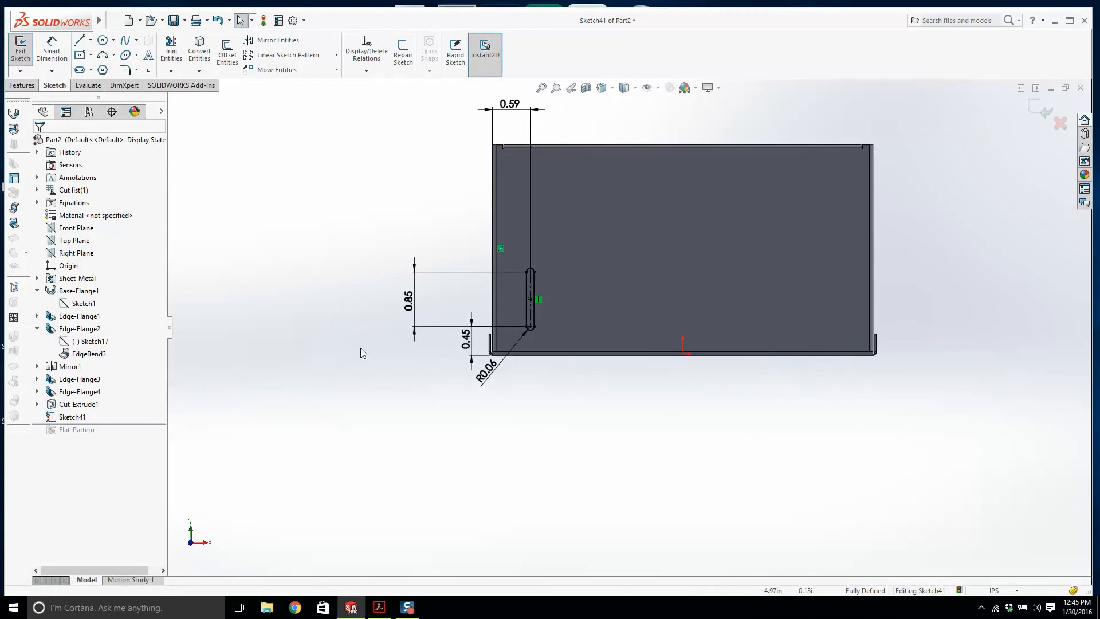
Step: Exit the slot sketch and cut it through the front wall with an Extruded Cut set to Up To Next
click(22, 52)
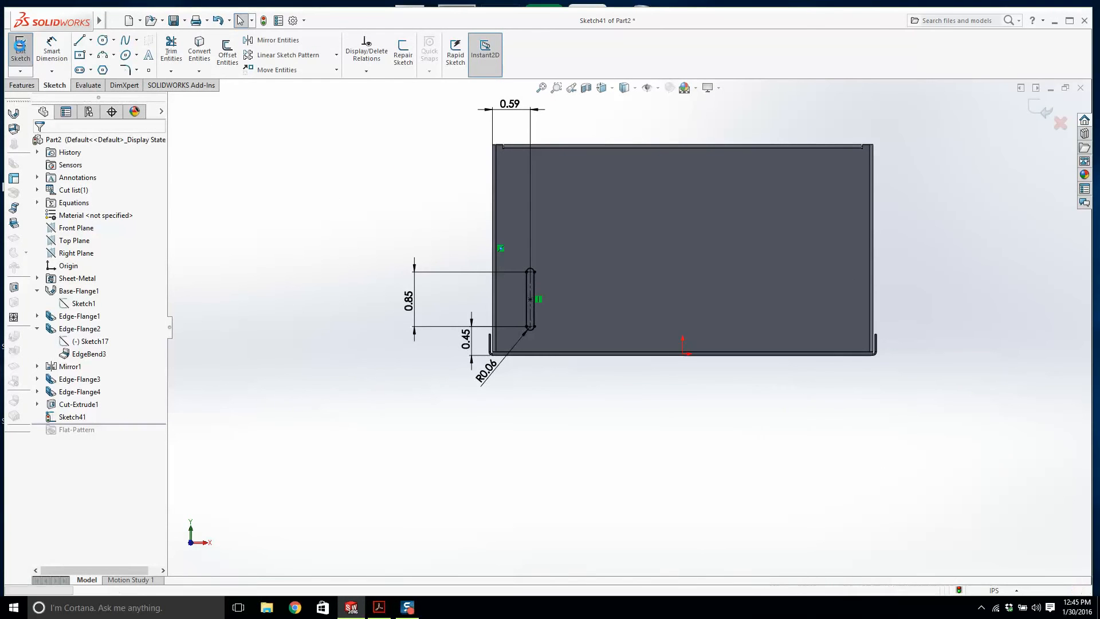
click(22, 85)
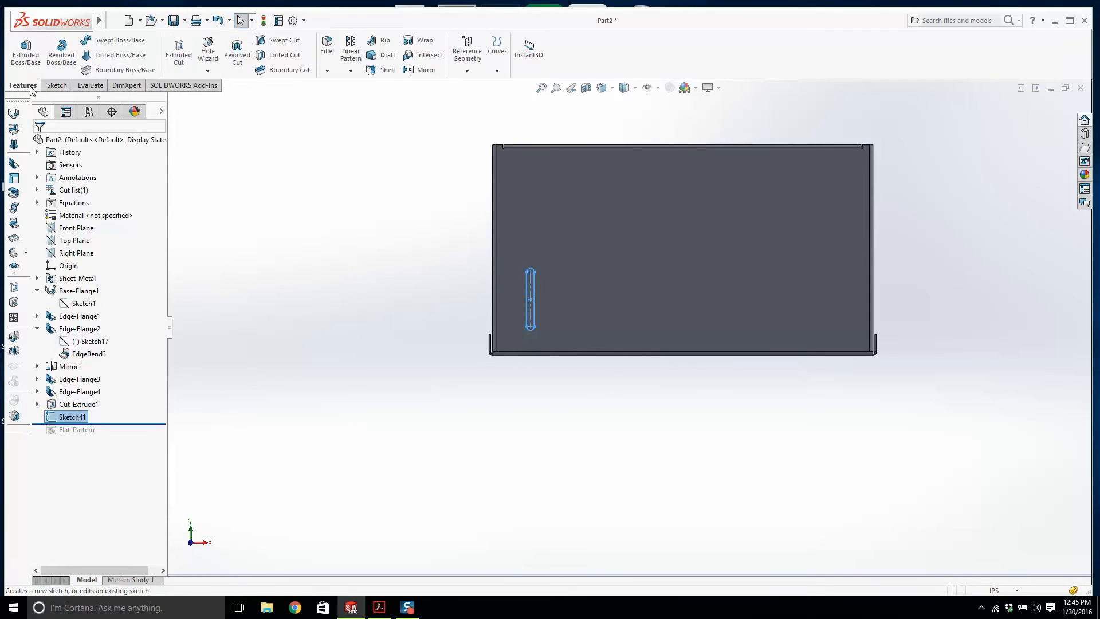
click(179, 52)
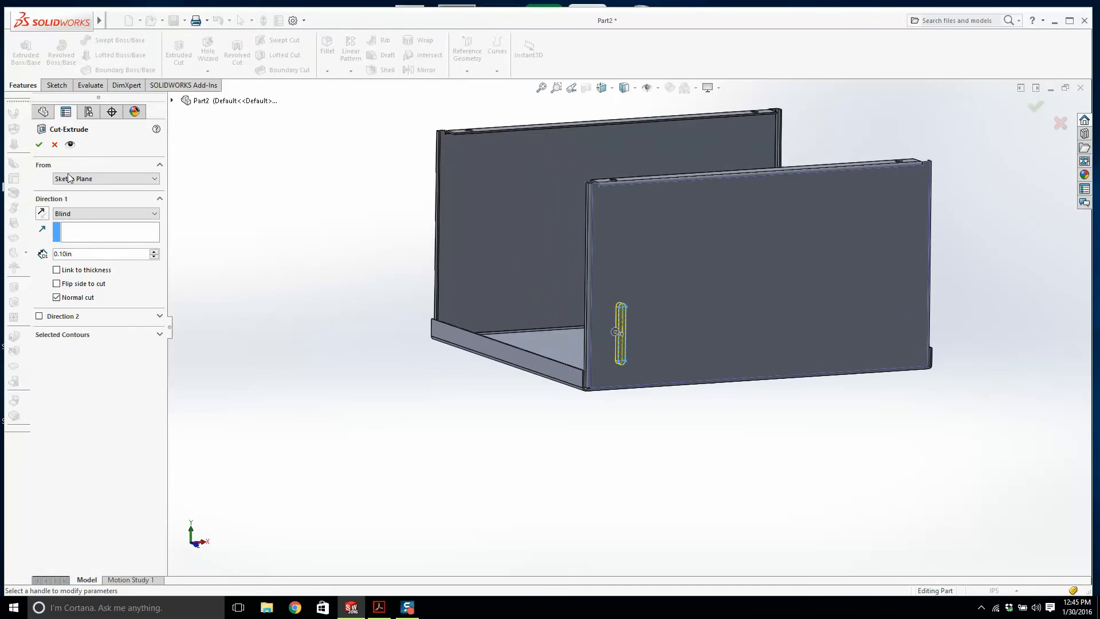
click(106, 213)
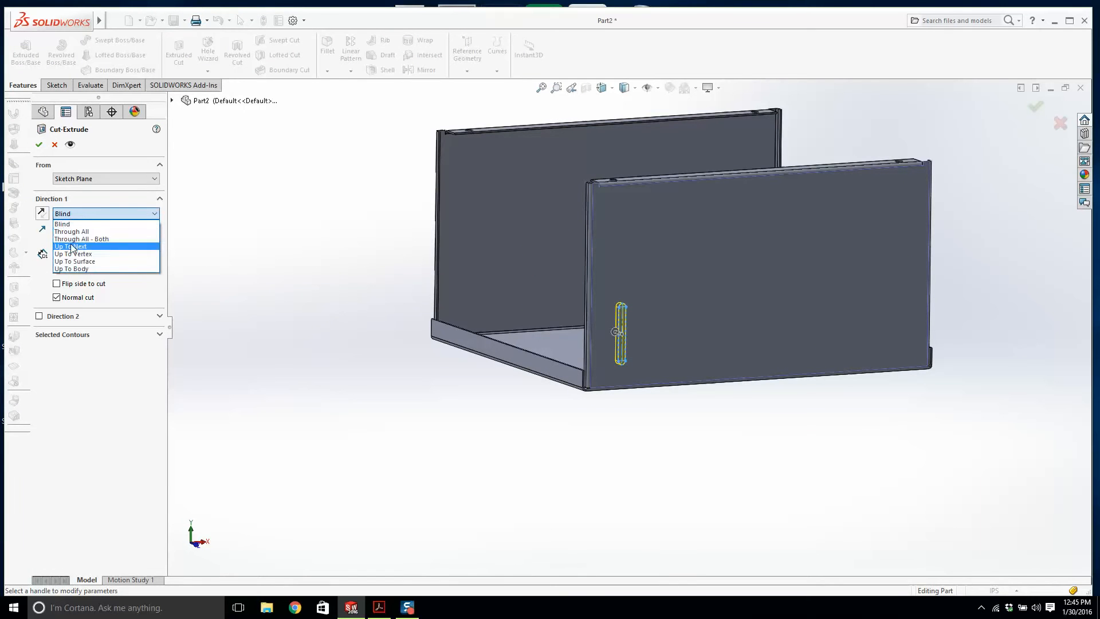
click(74, 241)
click(39, 144)
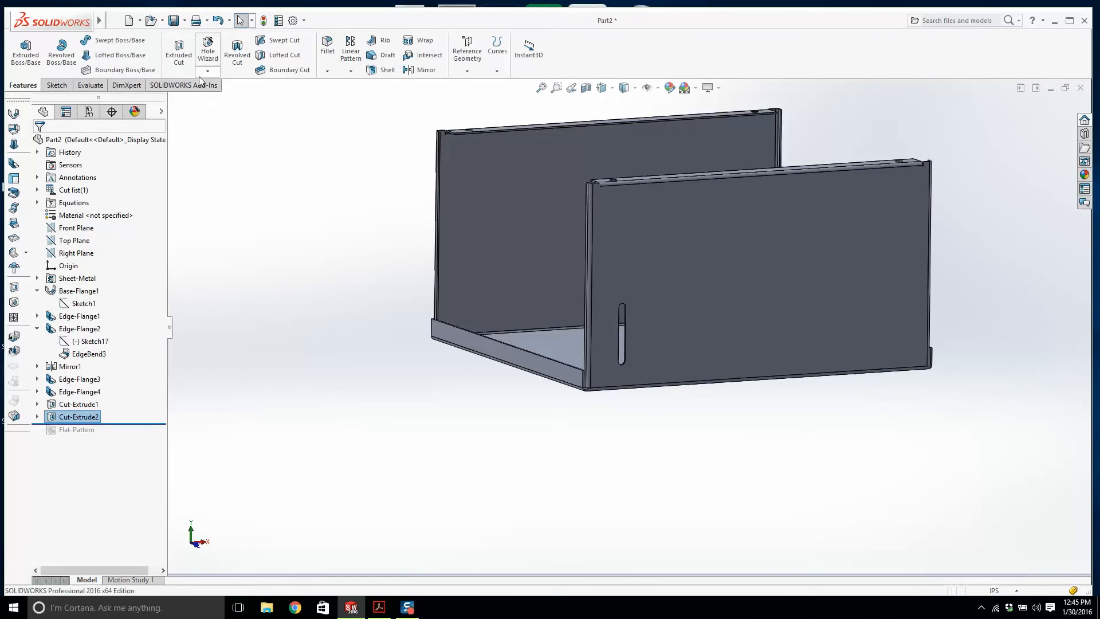
Step: Start a linear pattern of the slot cut along the front wall's upper edge with 25 instances at 0.50 in spacing
click(351, 71)
click(351, 53)
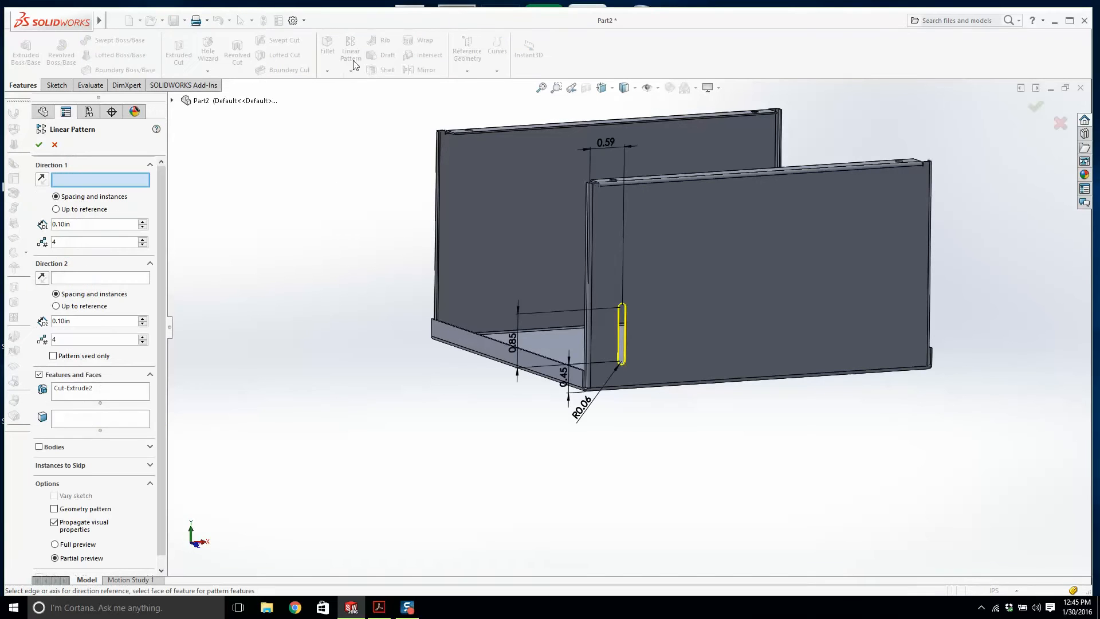
middle_drag(365, 284, 173, 298)
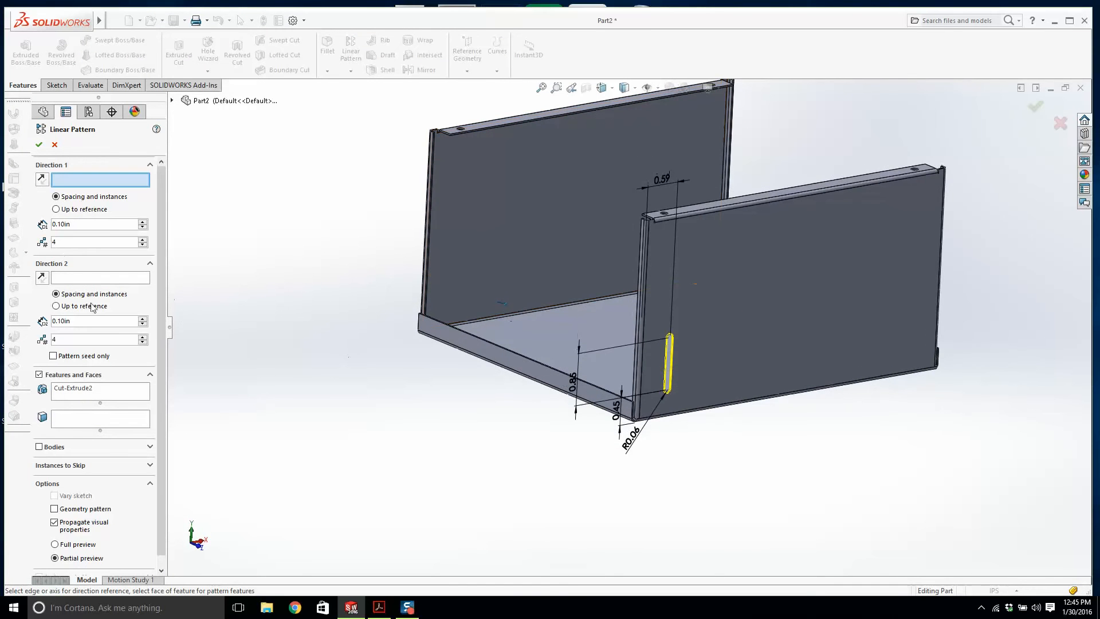
text(25)
click(142, 222)
click(142, 221)
click(142, 222)
click(142, 222)
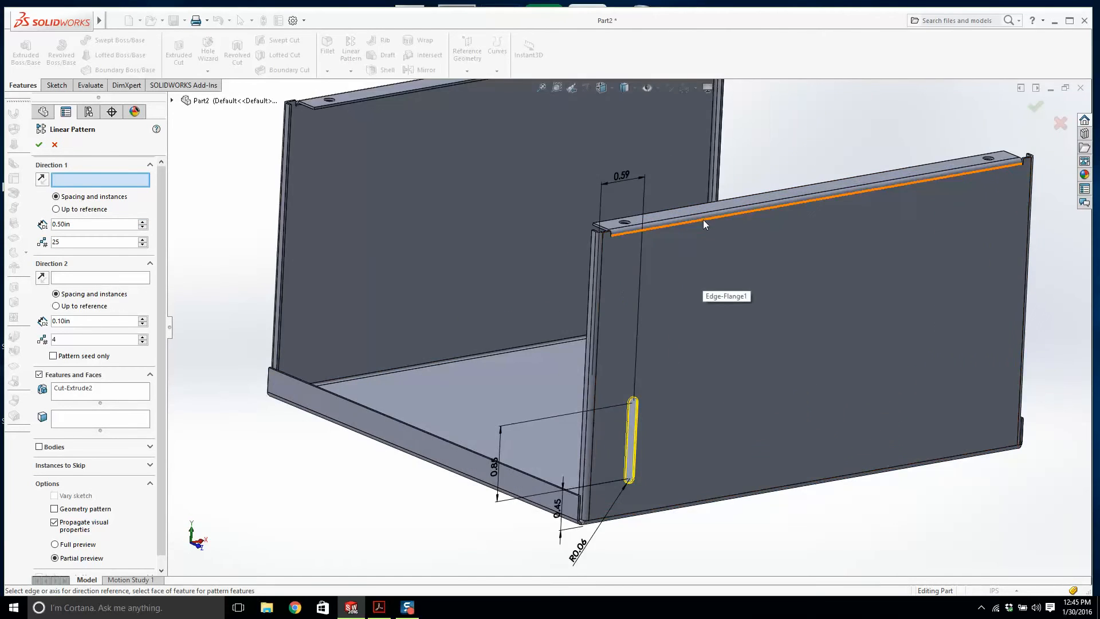
click(703, 218)
scroll(668, 370, up, 3)
scroll(738, 374, down, 2)
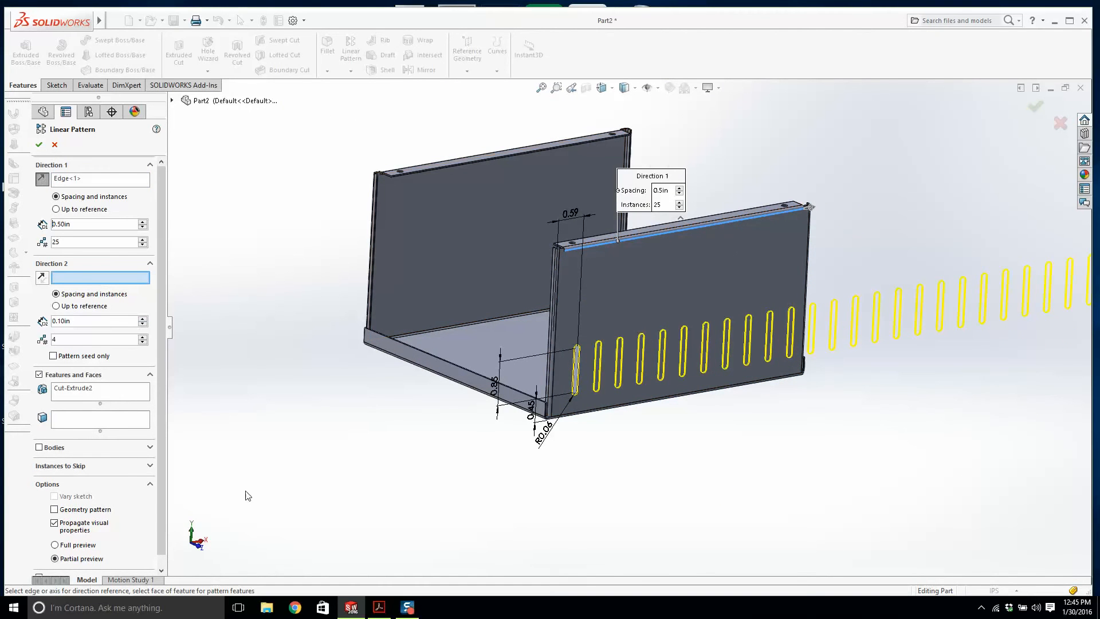
Step: Check the slot spacing in the PDF drawing and set the pattern's first-direction spacing to 0.2 in
click(378, 606)
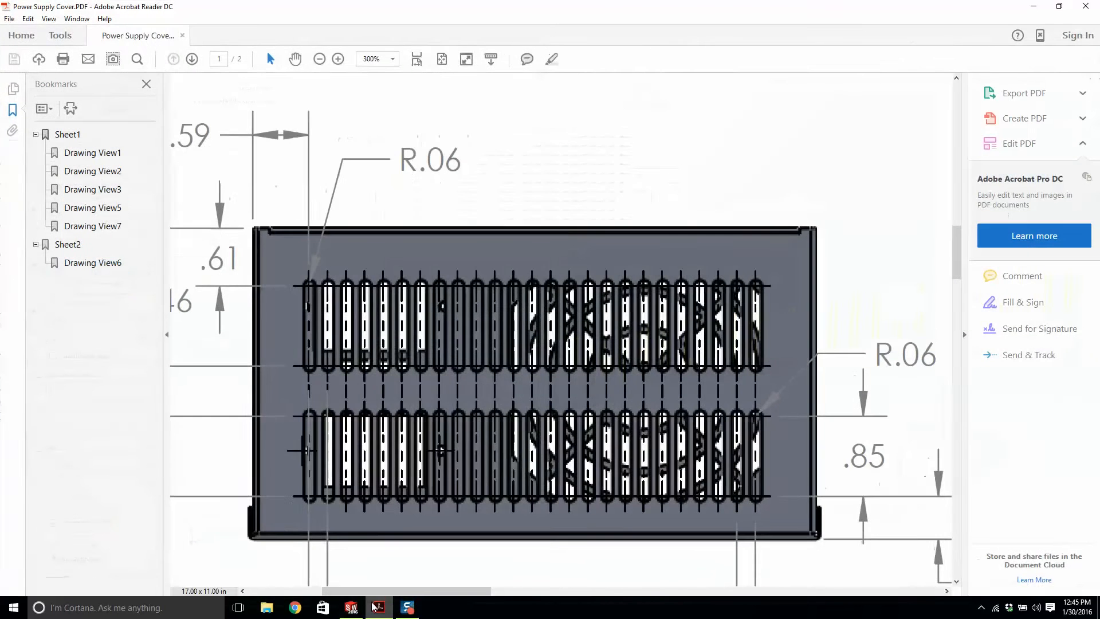
ctrl+scroll(437, 337, down, 2)
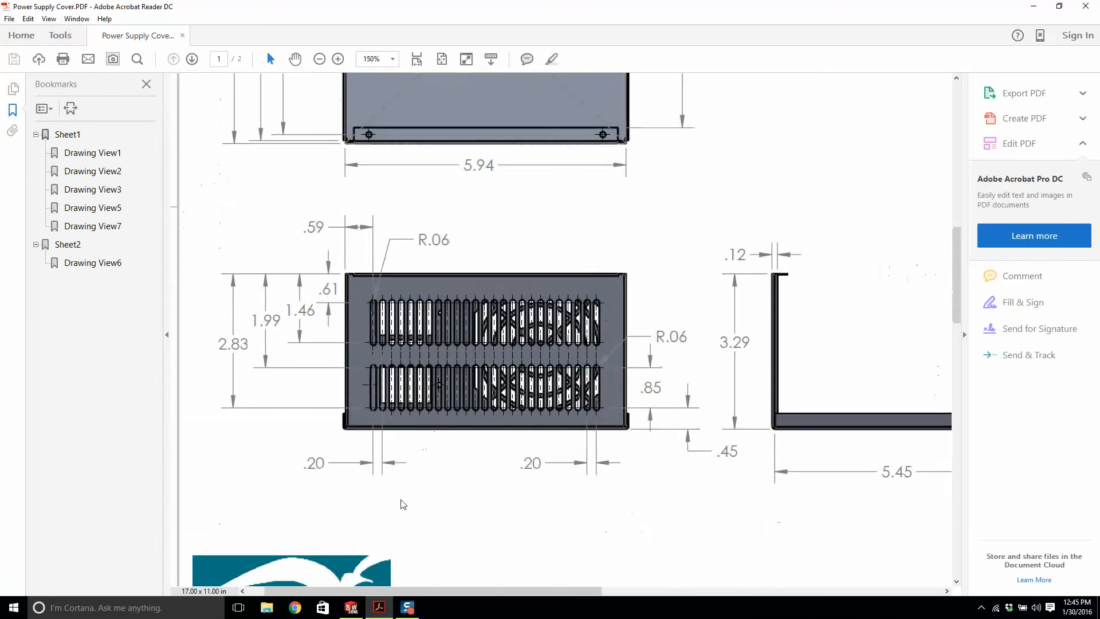
click(350, 606)
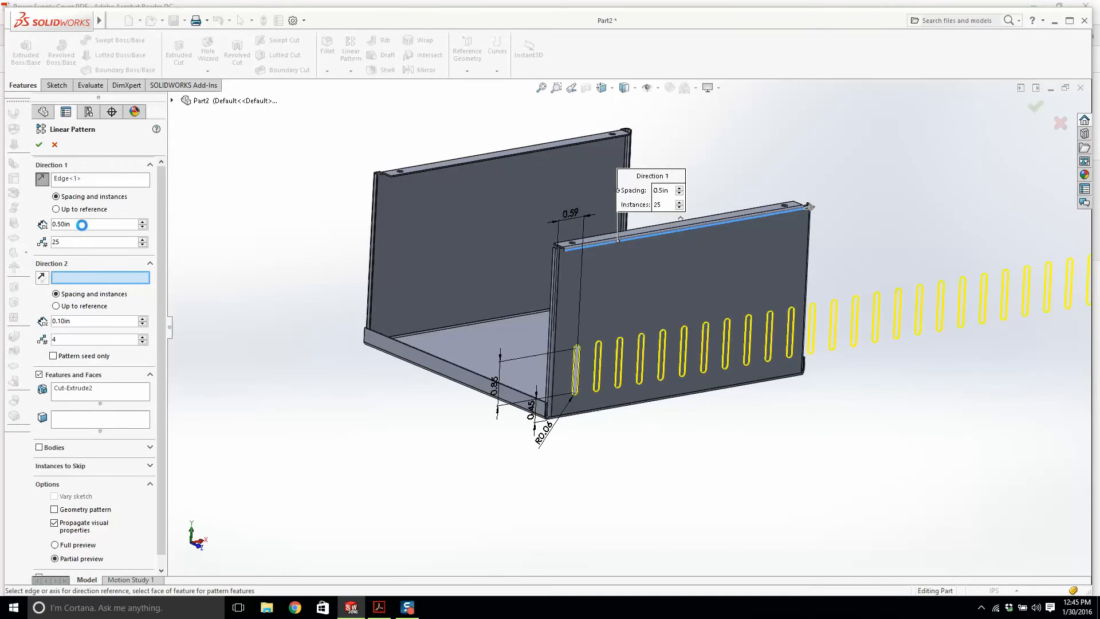
double_click(82, 225)
text(0.2)
key(Return)
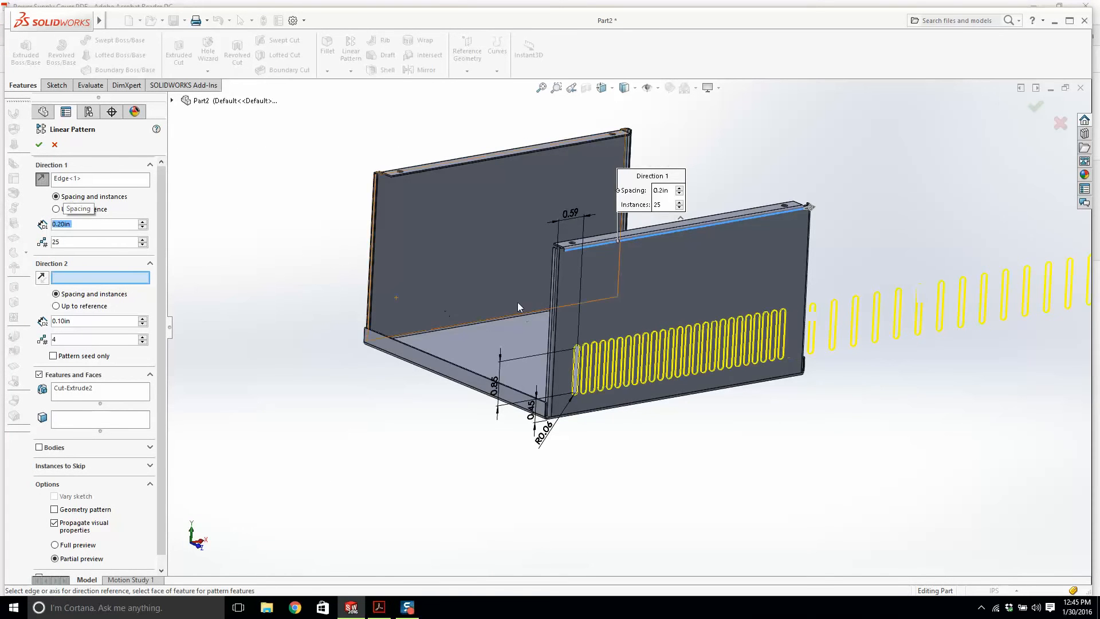
key(ctrl+1)
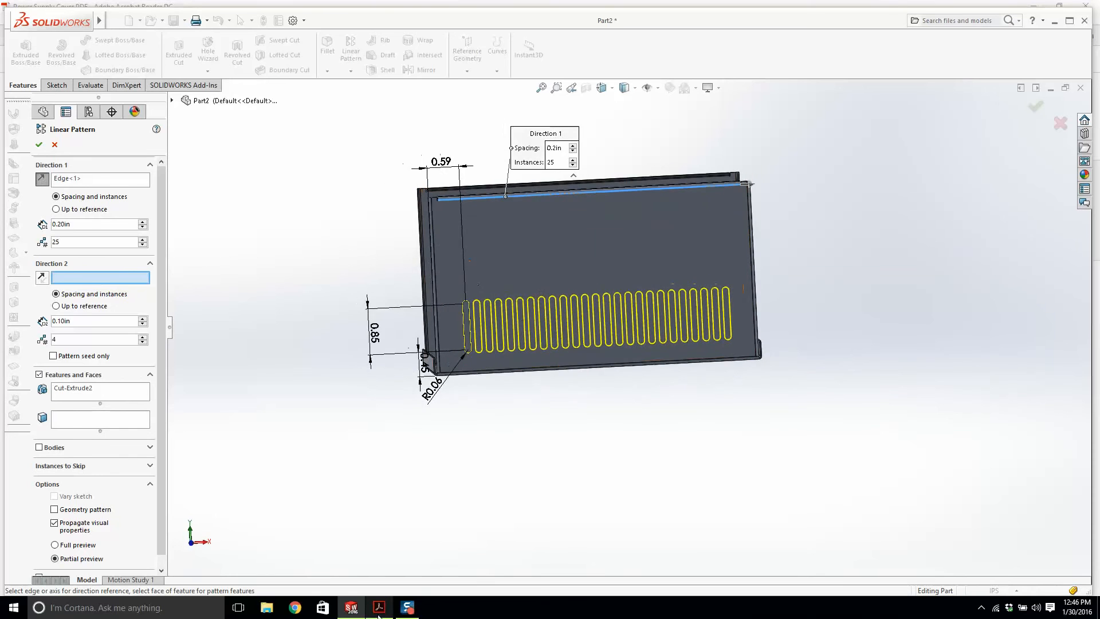
Step: Add a second pattern direction along the front wall's left vertical edge, reversed to run upward, with 2 instances at 1.40 in spacing
click(377, 609)
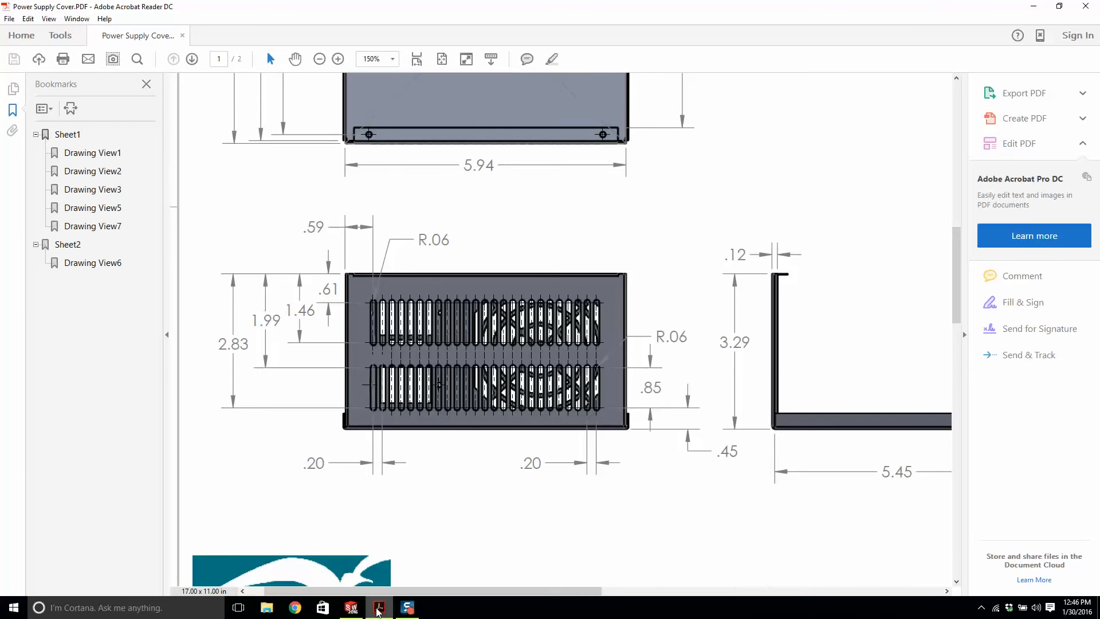
click(376, 608)
middle_drag(350, 329, 375, 347)
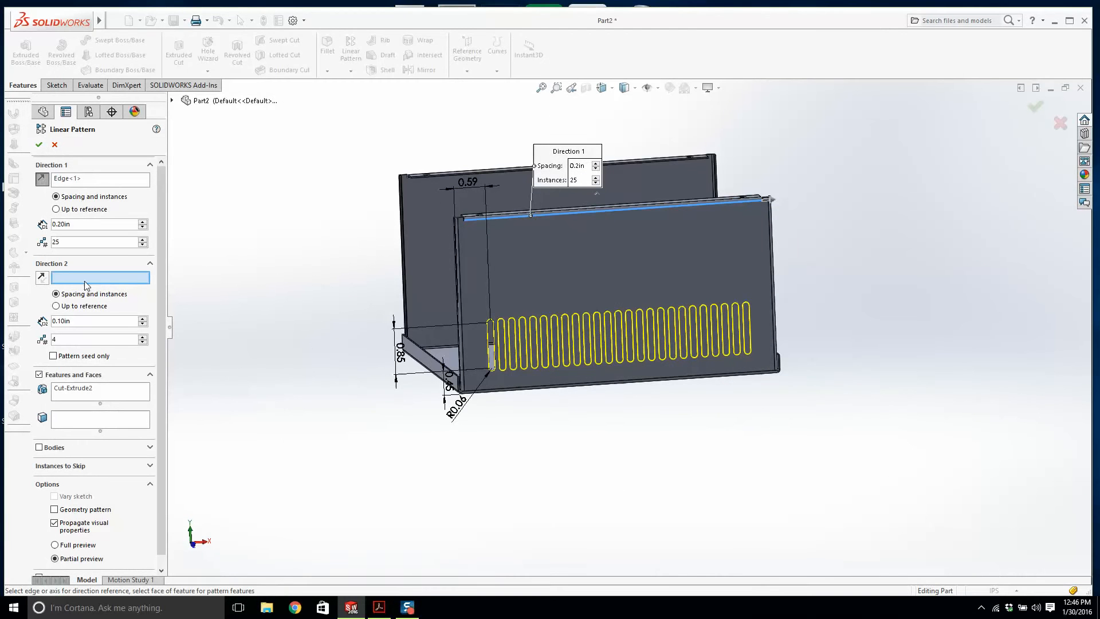
click(459, 259)
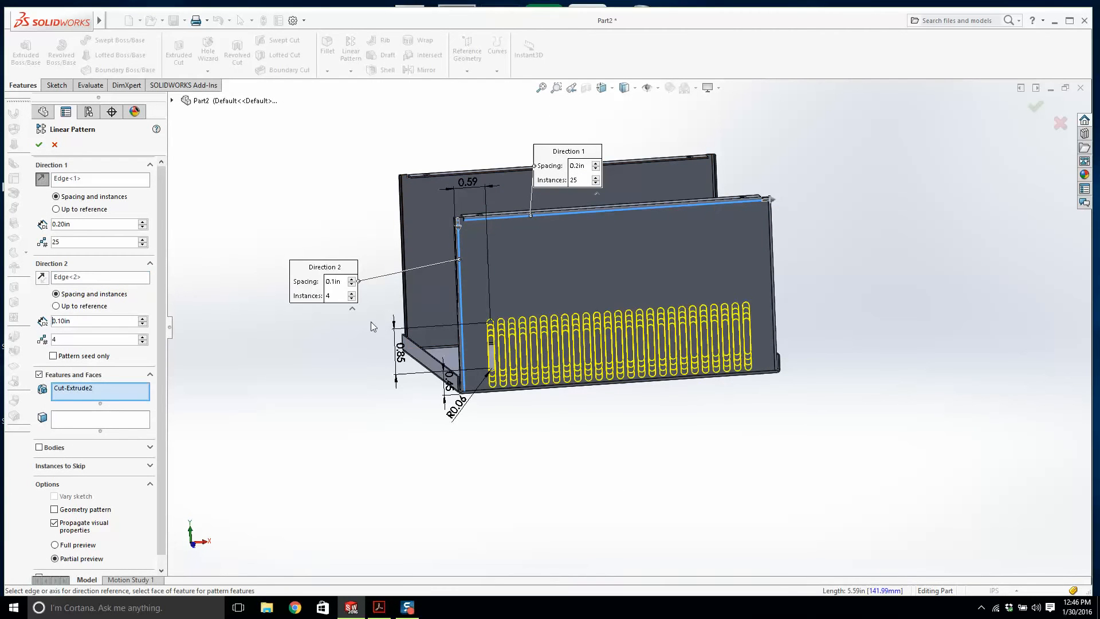
click(42, 279)
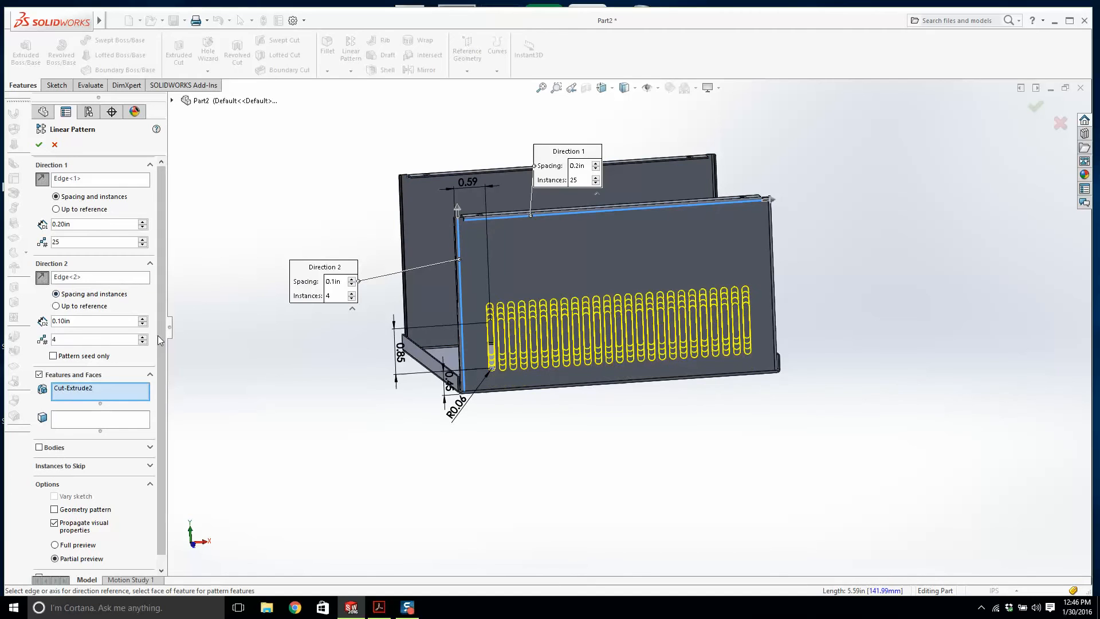
click(143, 343)
click(143, 342)
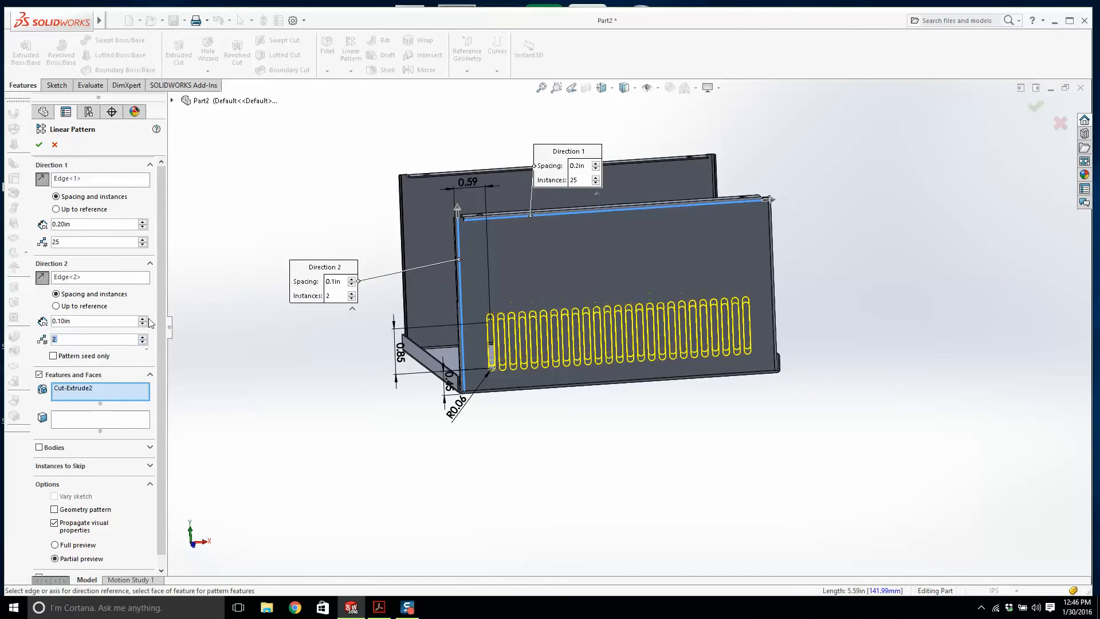
drag(143, 319, 143, 318)
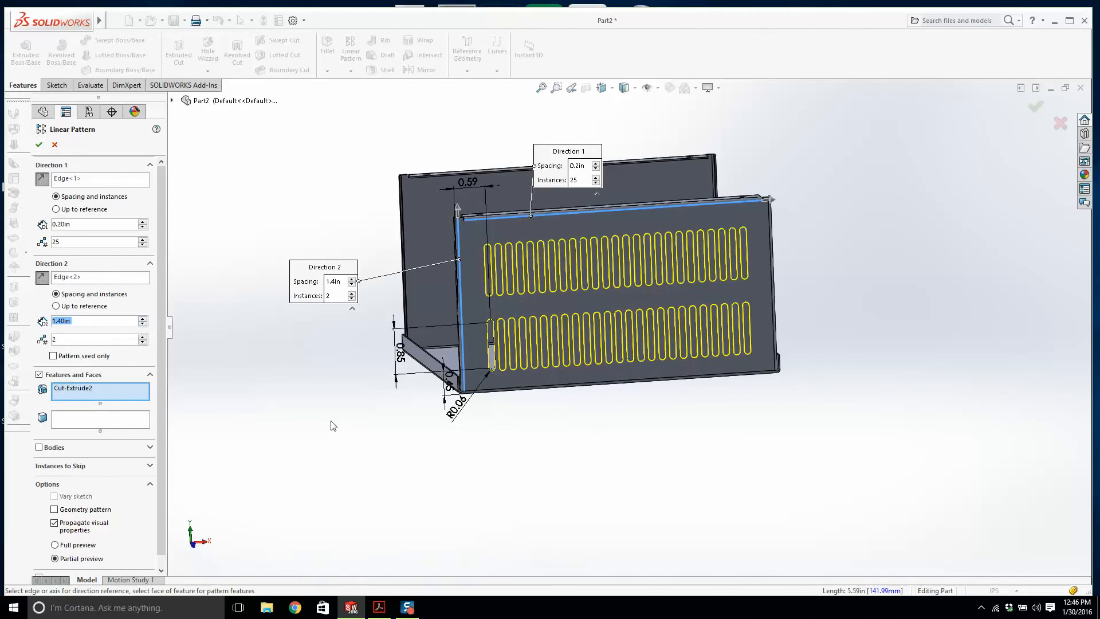
Step: Check the row positions in the PDF drawing, set the second-direction spacing to 1.99-.61 in, and accept the linear pattern
click(379, 608)
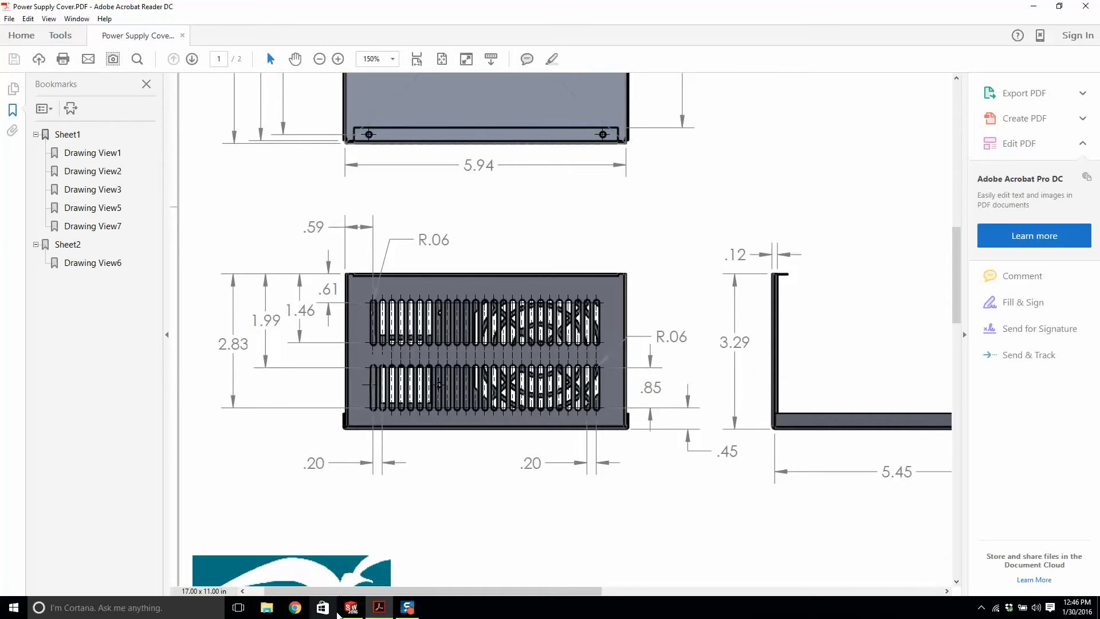
click(351, 606)
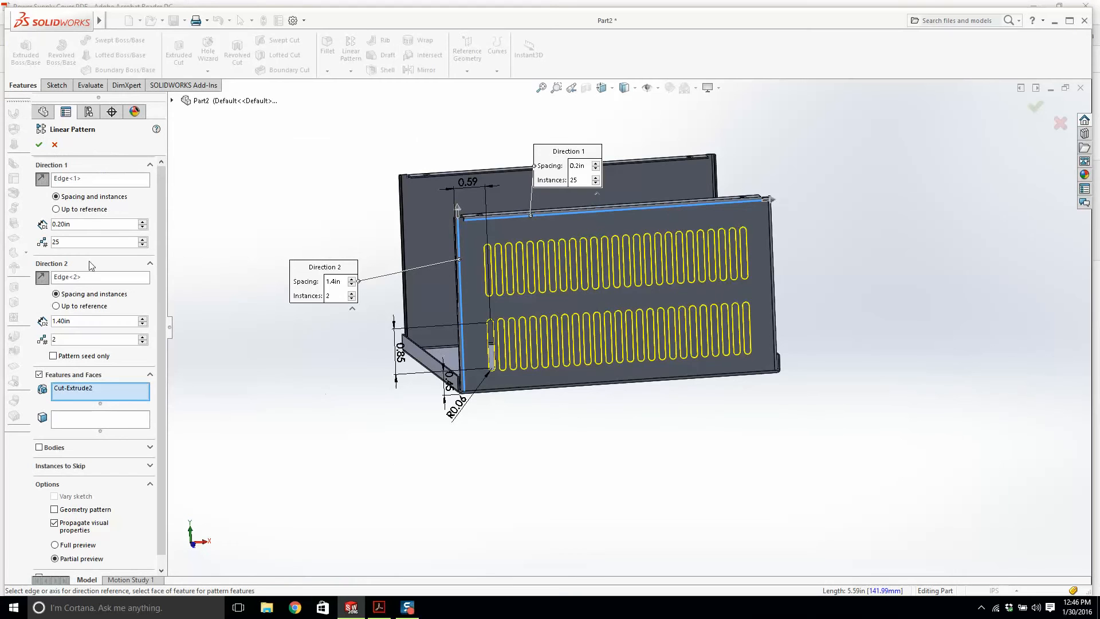
drag(105, 321, 45, 313)
text(1.99-.61)
key(Return)
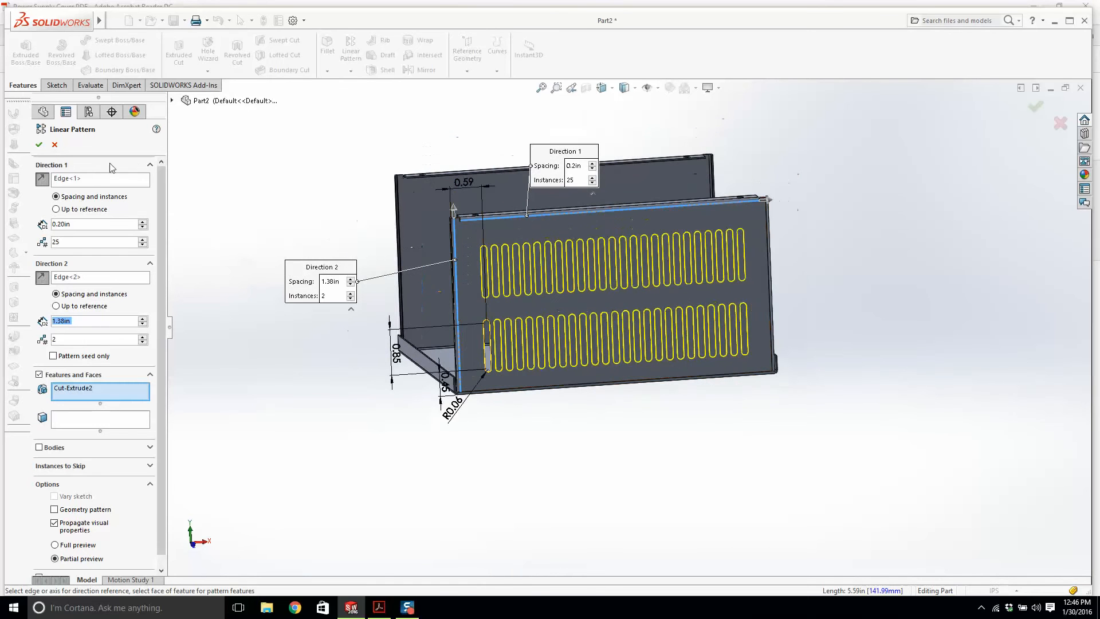
click(39, 145)
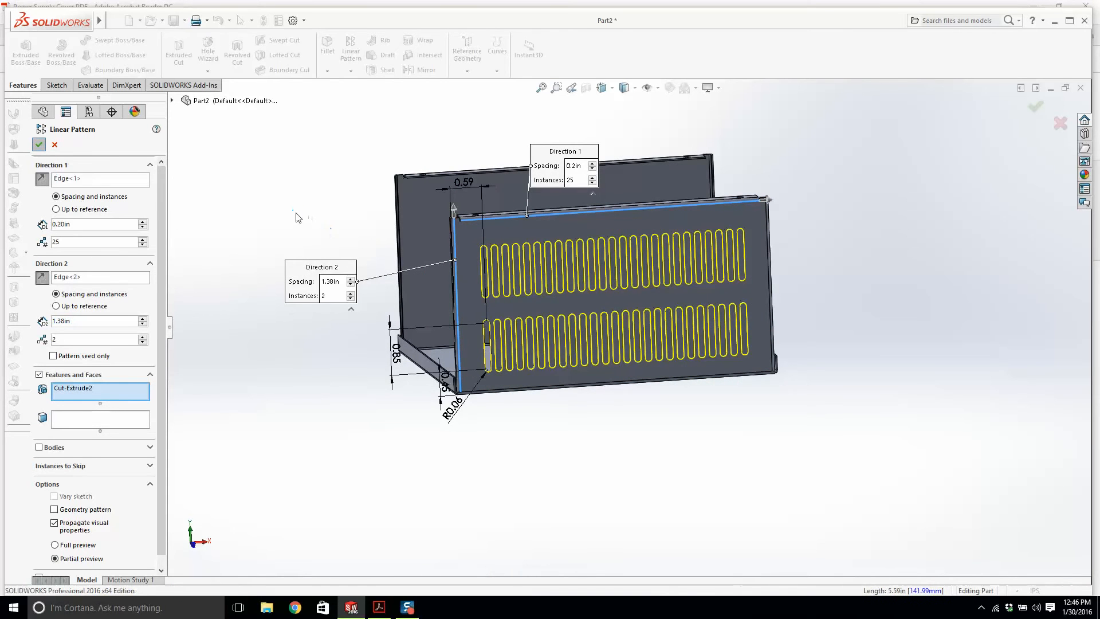
Step: Examine the PDF drawing's fan wall view on sheet 1 and the fan grille and cutout dimensions in the flat pattern on sheet 2
click(295, 217)
middle_drag(653, 318, 498, 352)
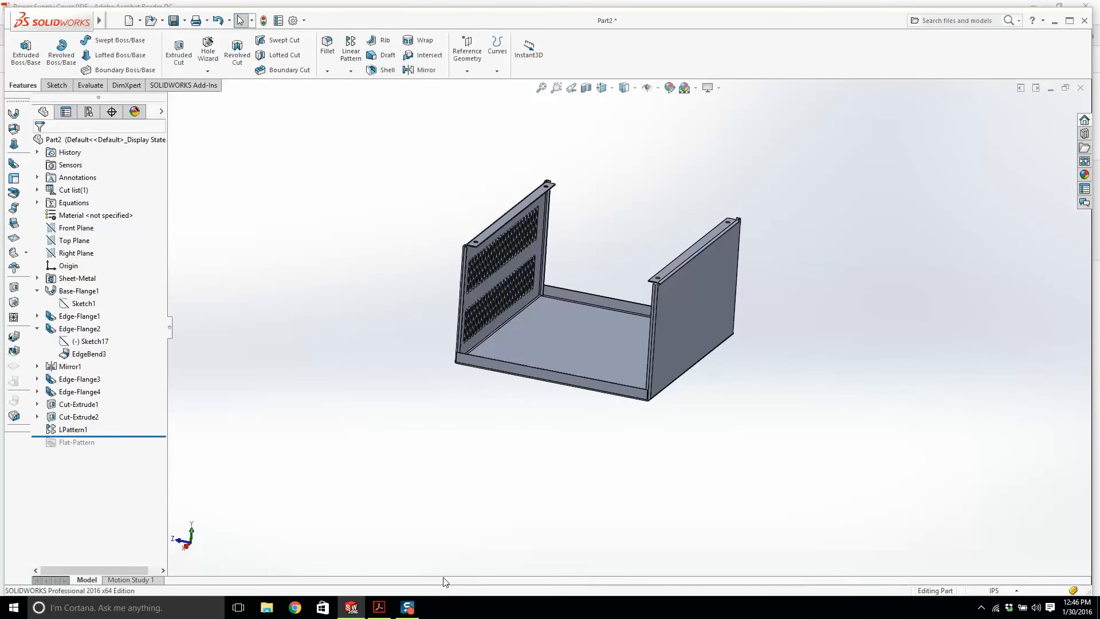
click(379, 607)
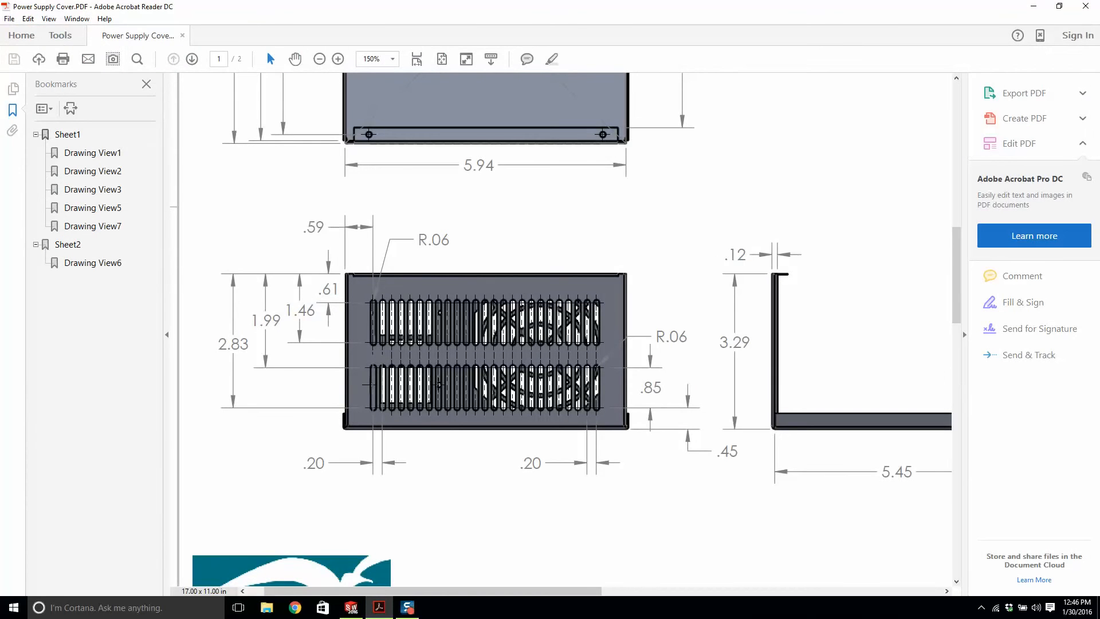
key(ctrl+0)
ctrl+scroll(814, 451, up, 4)
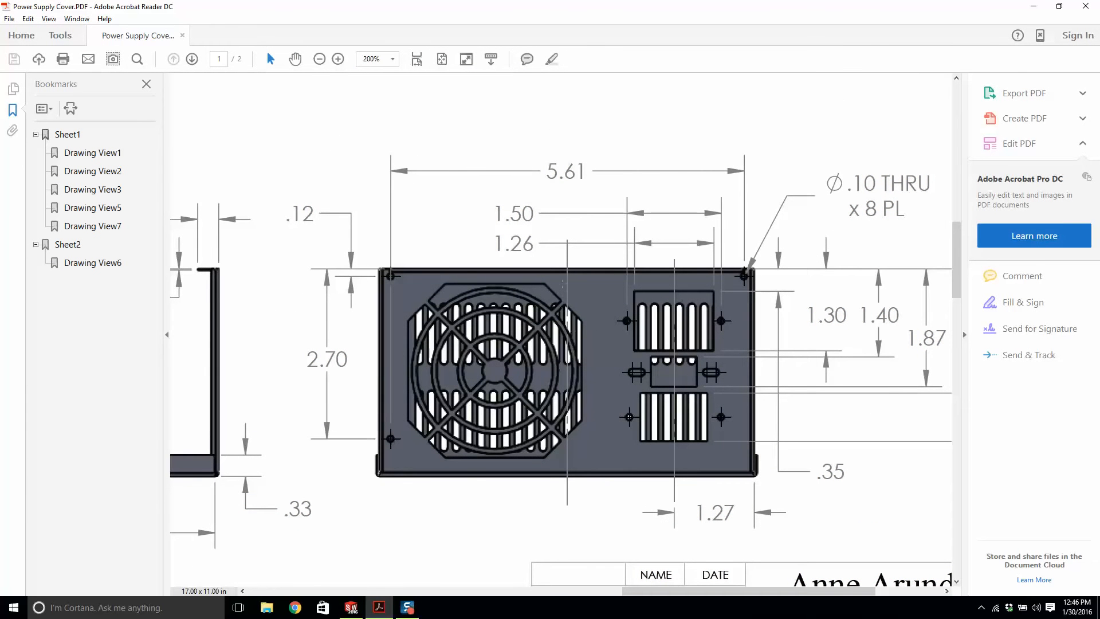
ctrl+scroll(563, 283, down, 2)
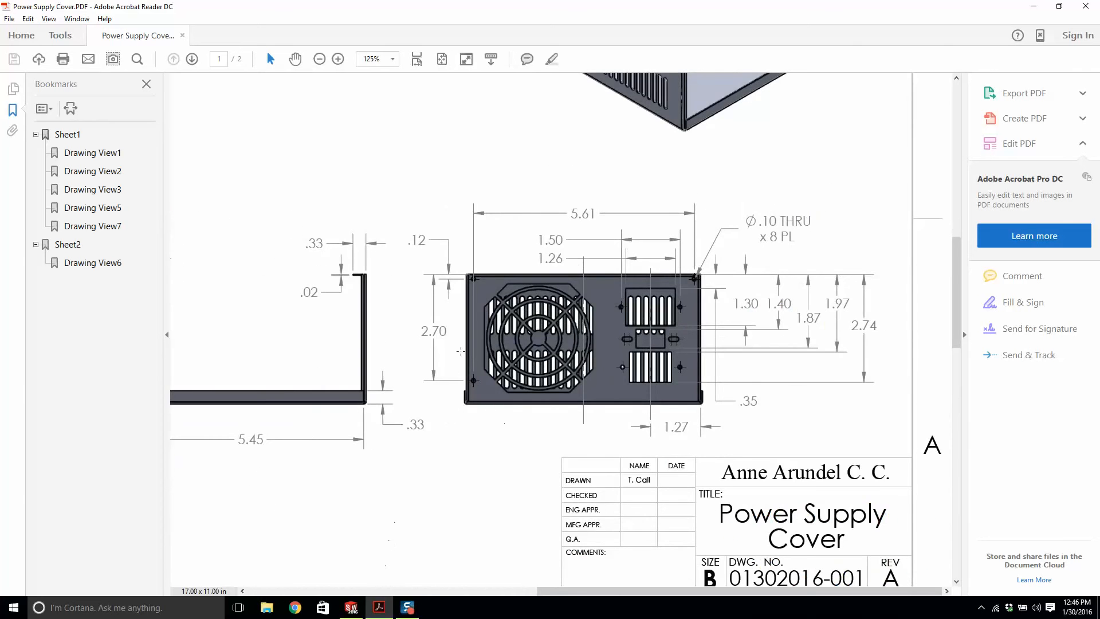
ctrl+scroll(461, 351, down, 2)
scroll(510, 346, down, 3)
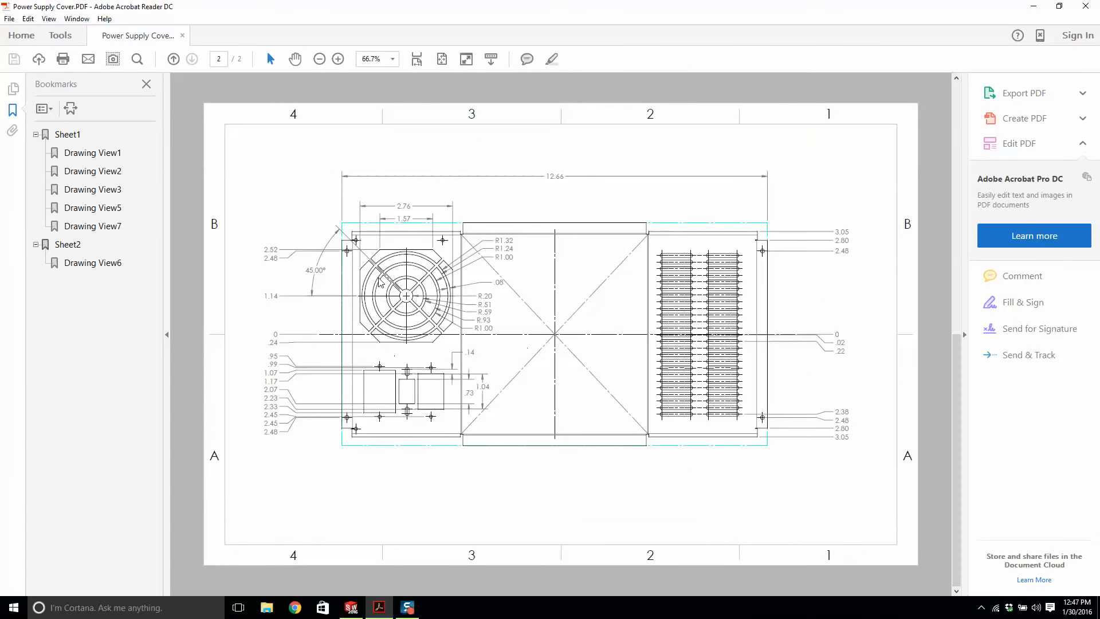
ctrl+scroll(362, 245, up, 2)
ctrl+scroll(362, 245, up, 1)
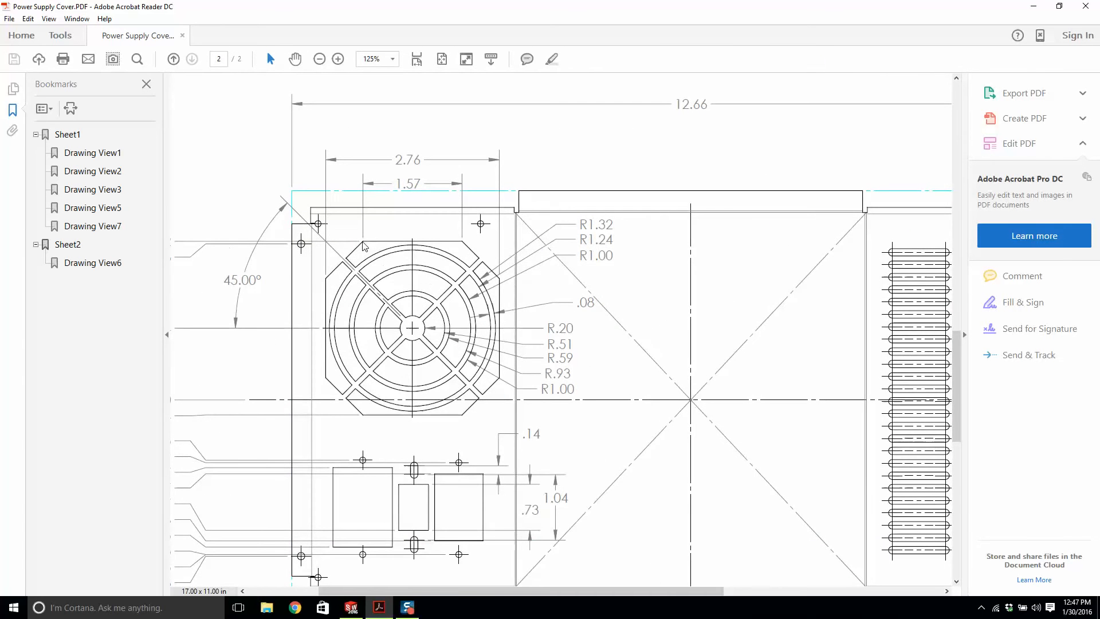
ctrl+scroll(378, 257, down, 1)
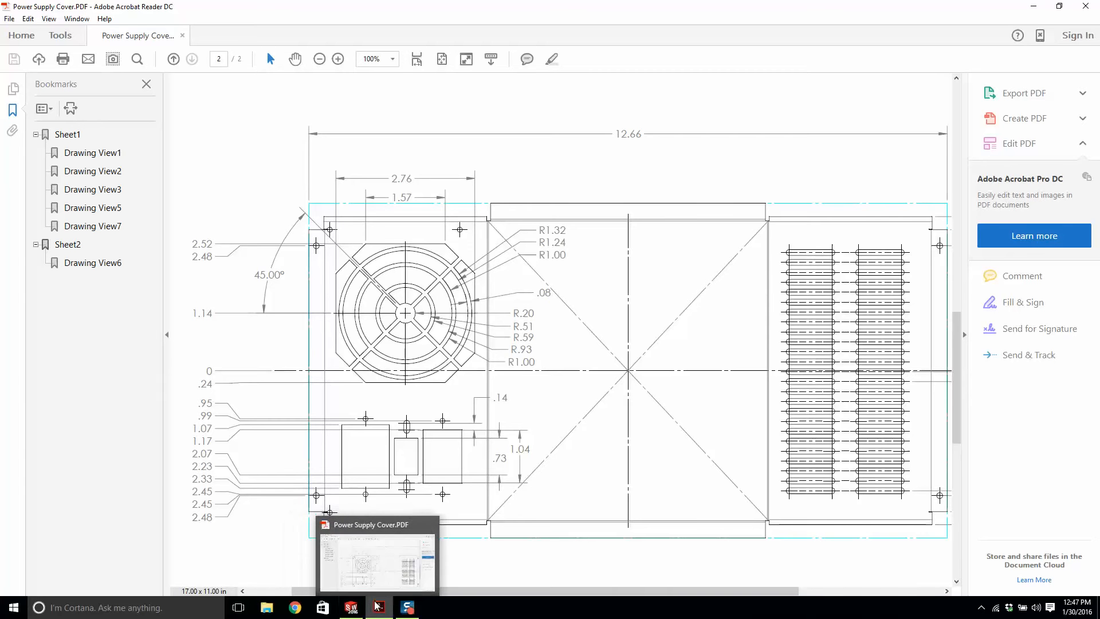
Step: Examine the connector cutouts, slots and hole positions of the fan wall view on sheet 1 of the PDF drawing
scroll(476, 338, up, 10)
ctrl+scroll(475, 338, down, 1)
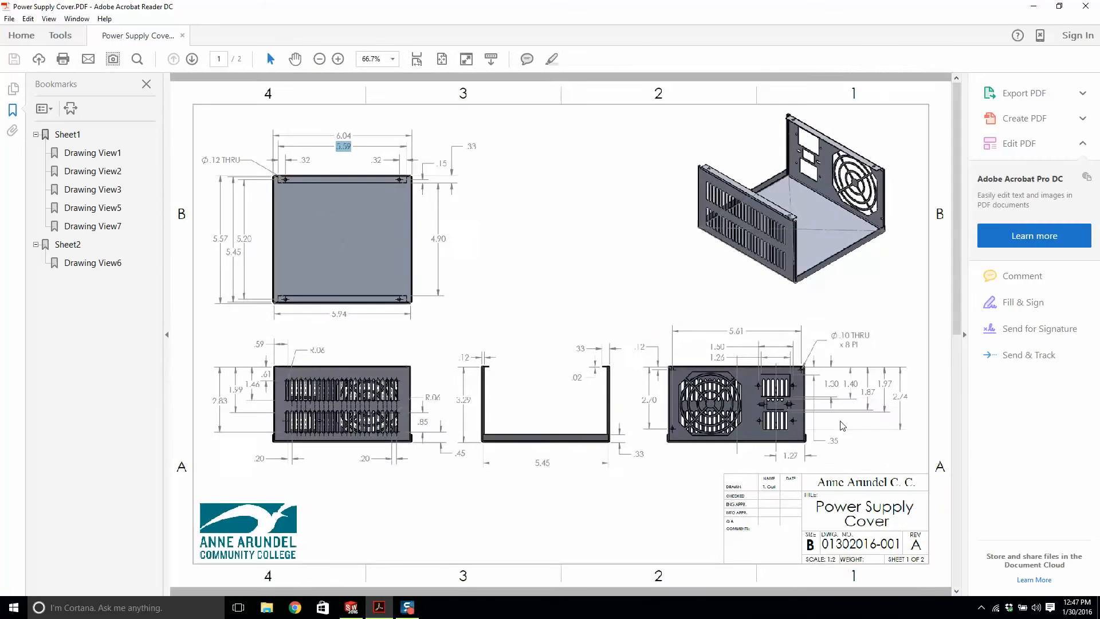
ctrl+scroll(793, 410, up, 4)
ctrl+scroll(609, 398, up, 1)
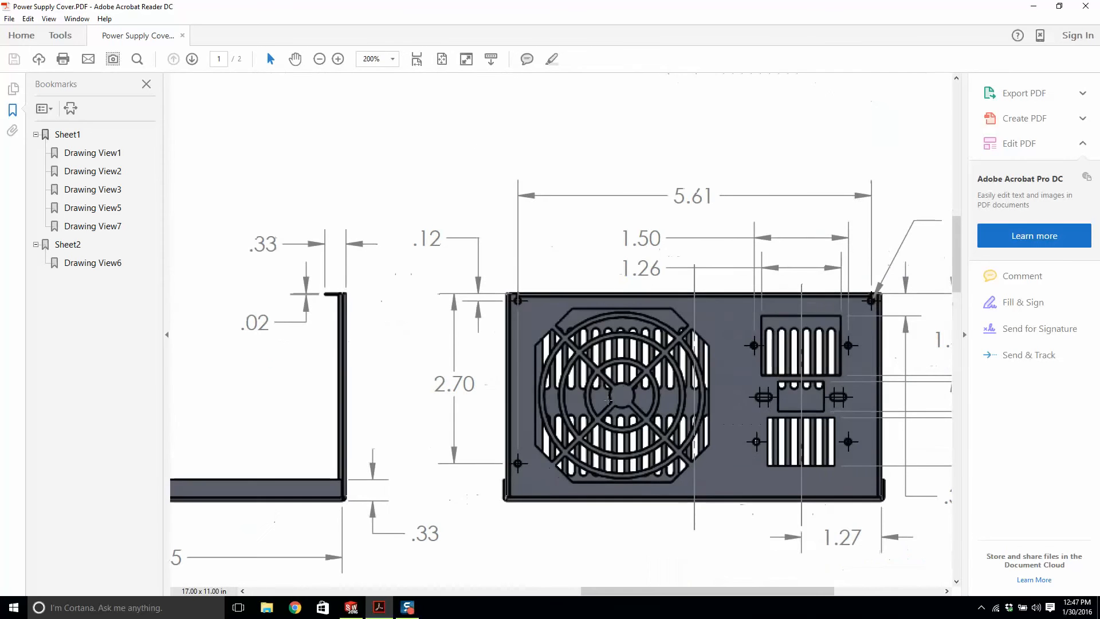
ctrl+scroll(738, 393, down, 2)
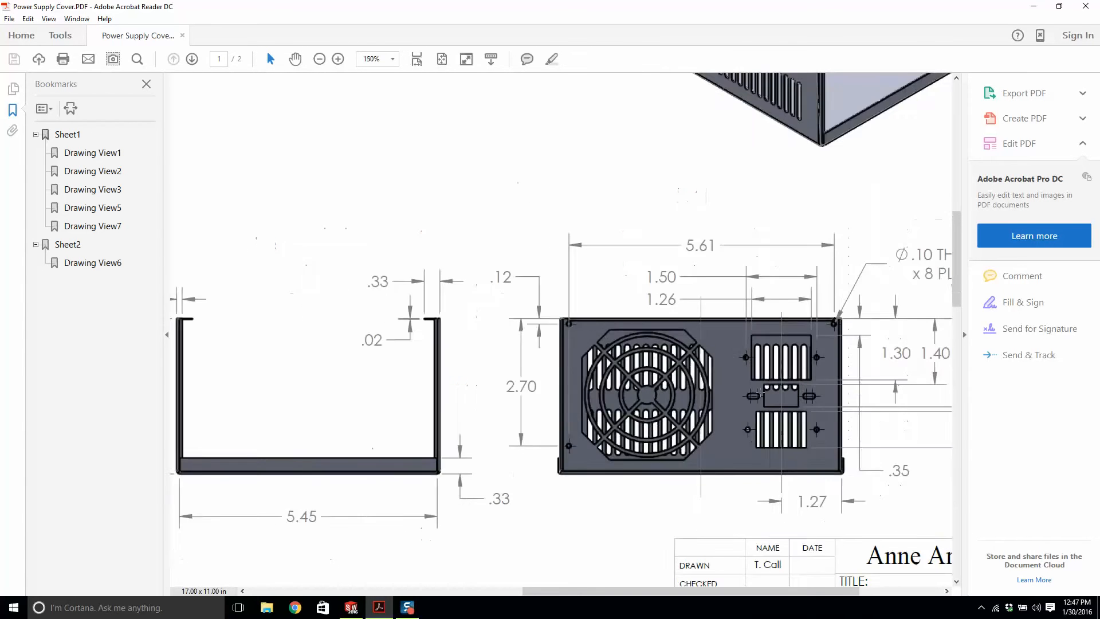
ctrl+scroll(867, 395, up, 1)
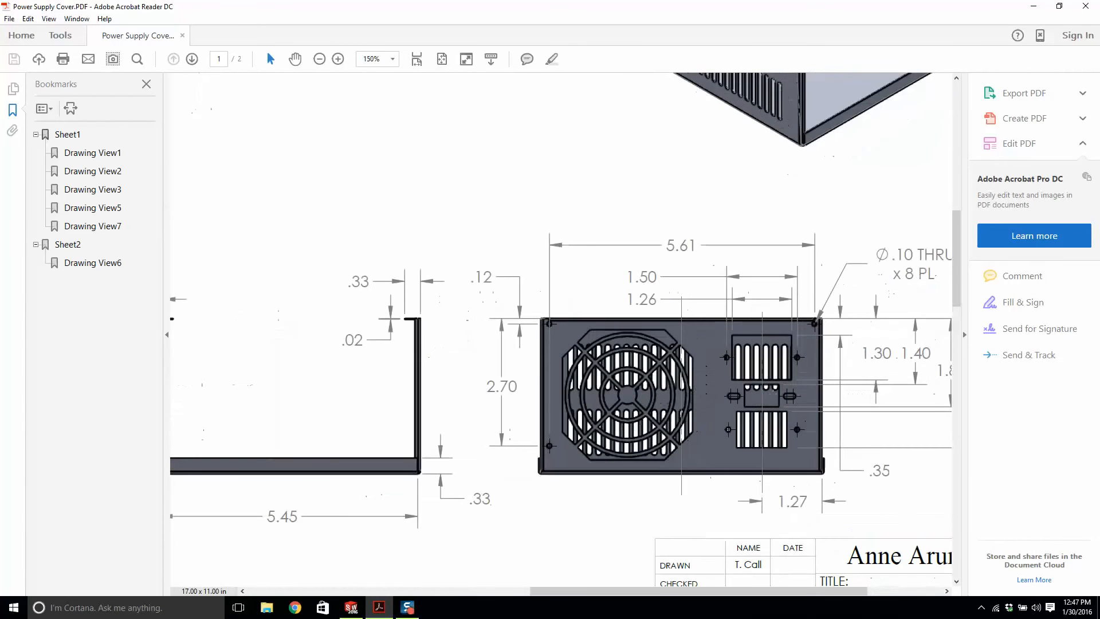
mouse_move(355, 610)
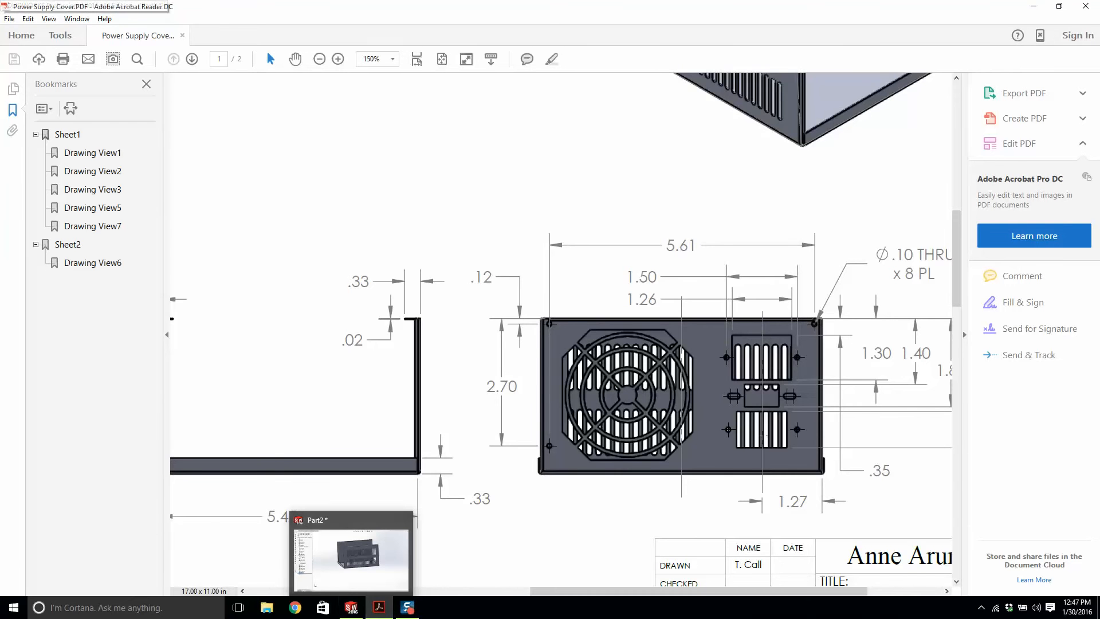
ctrl+scroll(610, 304, up, 2)
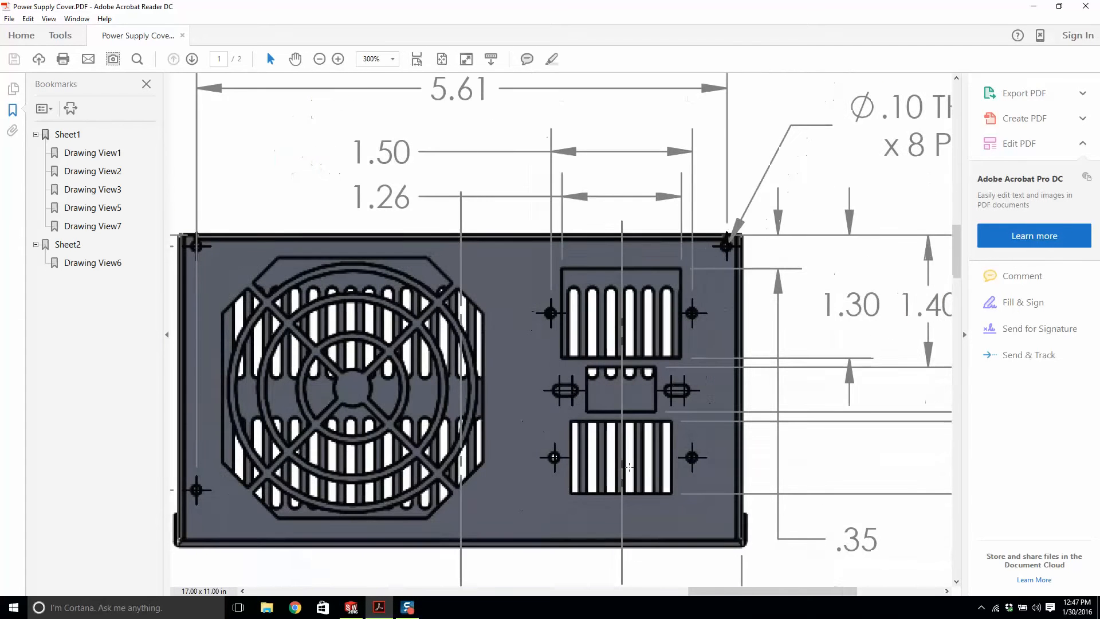
Step: In SOLIDWORKS, start a sketch on the outer face of the solid wall opposite the vents, viewed normal to the sketch plane
click(350, 610)
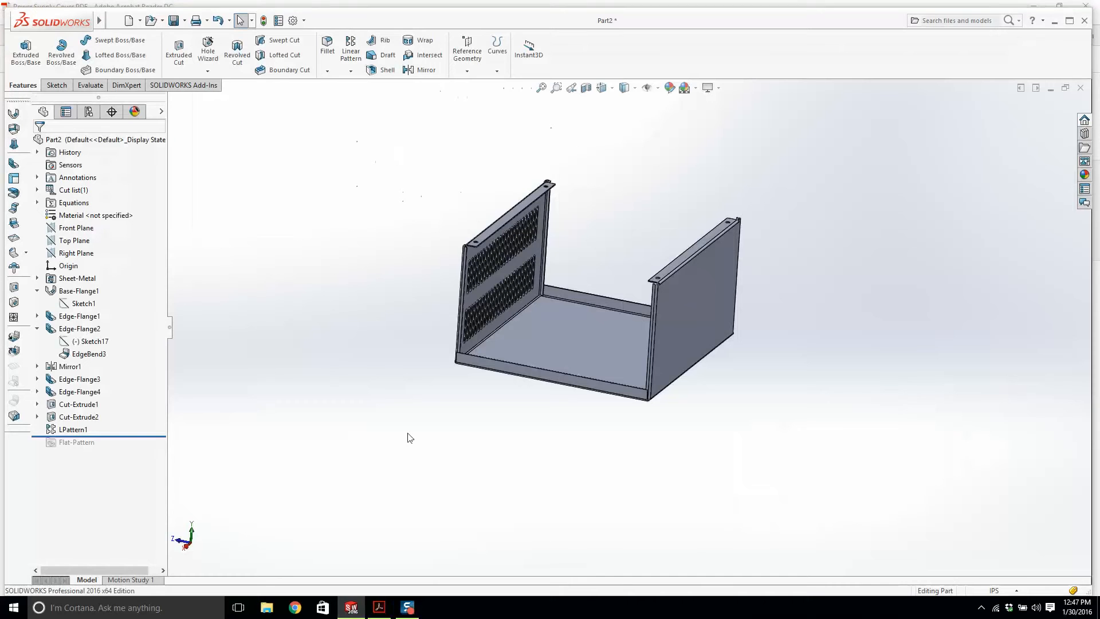
mouse_move(745, 338)
middle_down()
mouse_move(646, 297)
mouse_move(598, 308)
middle_up()
click(56, 85)
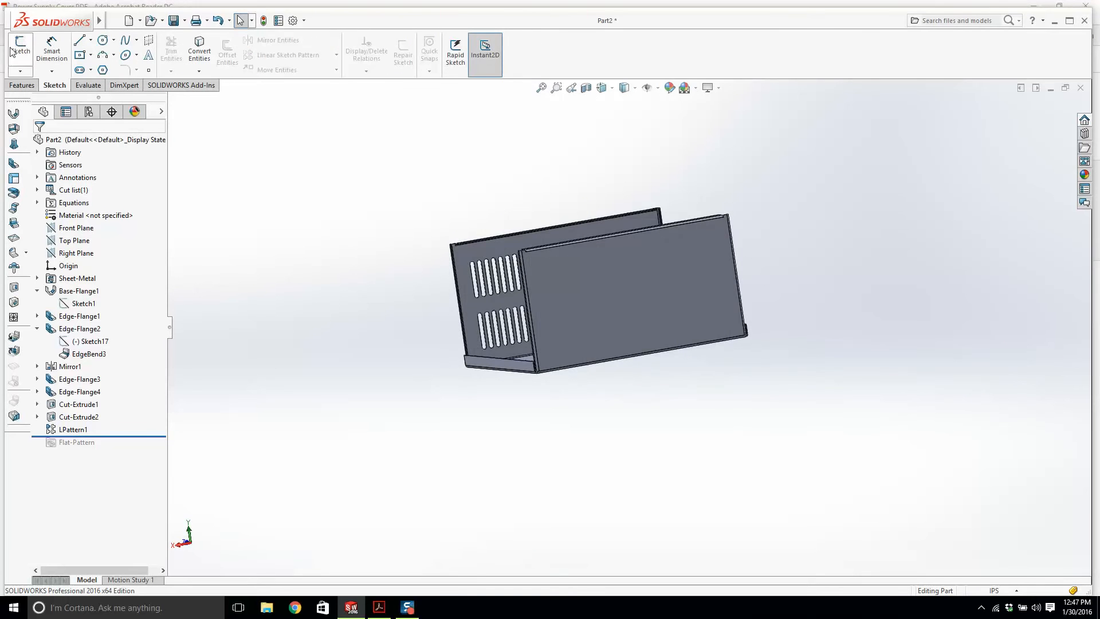
click(21, 50)
click(649, 286)
key(space)
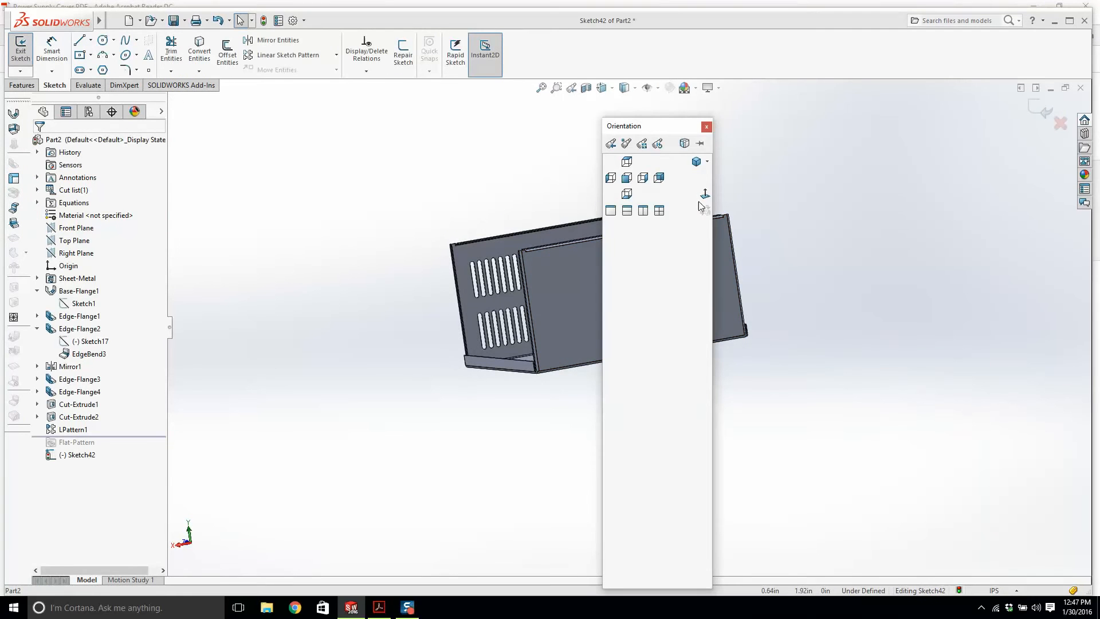
click(702, 197)
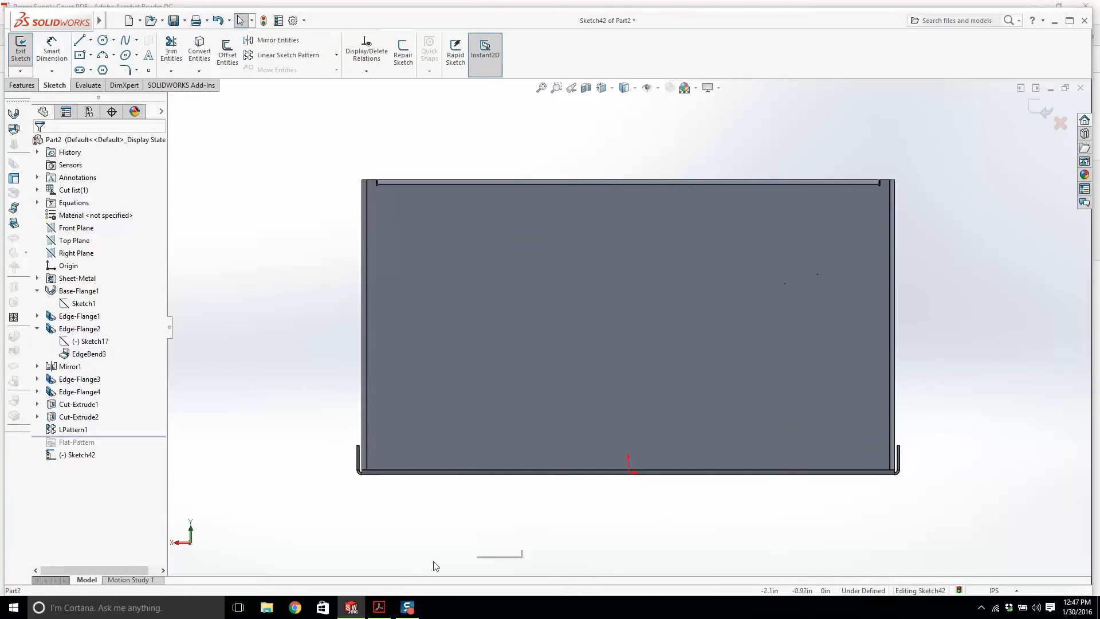
Step: Sketch three vertically aligned center rectangles near the wall's right side: about 1.15 x 0.95 in, 0.55 x 0.33 in below it, and a larger lowest one
click(379, 607)
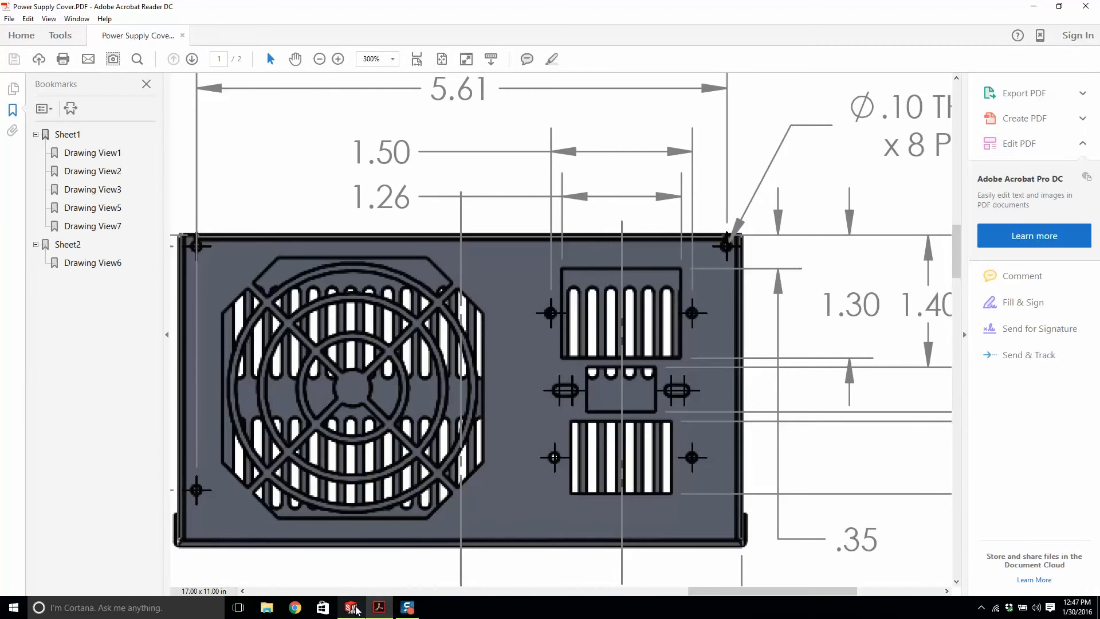
click(351, 607)
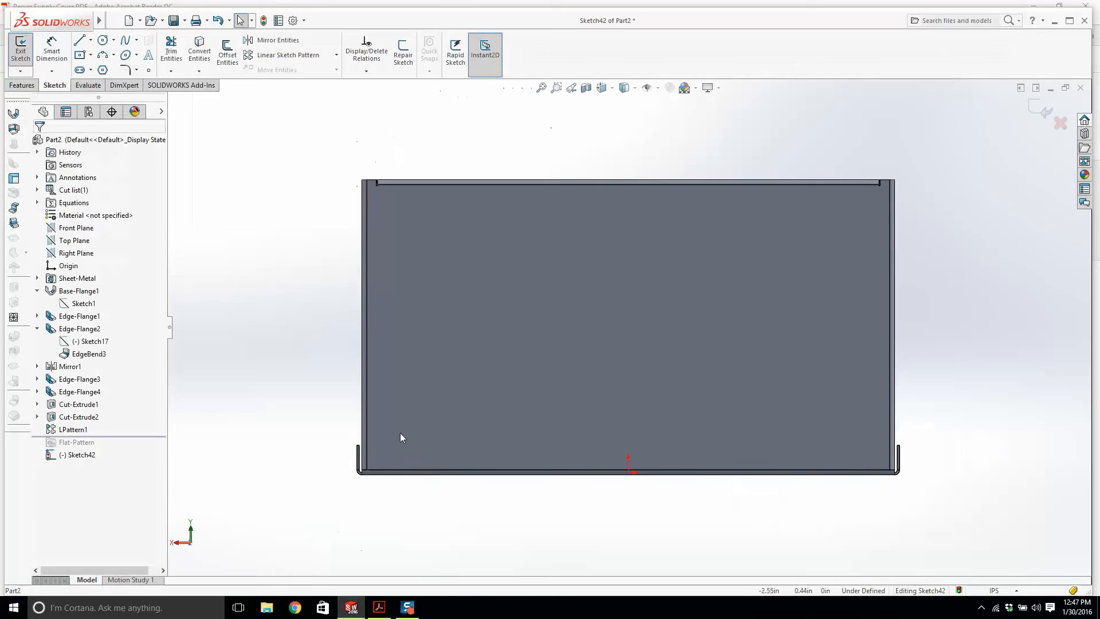
click(79, 55)
click(820, 300)
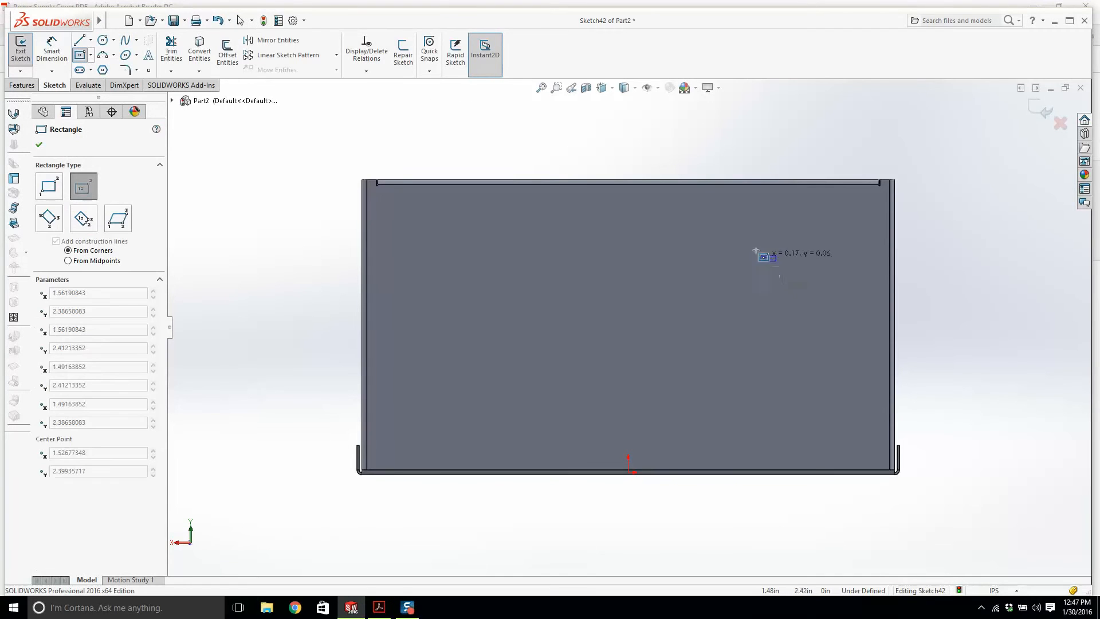
click(716, 217)
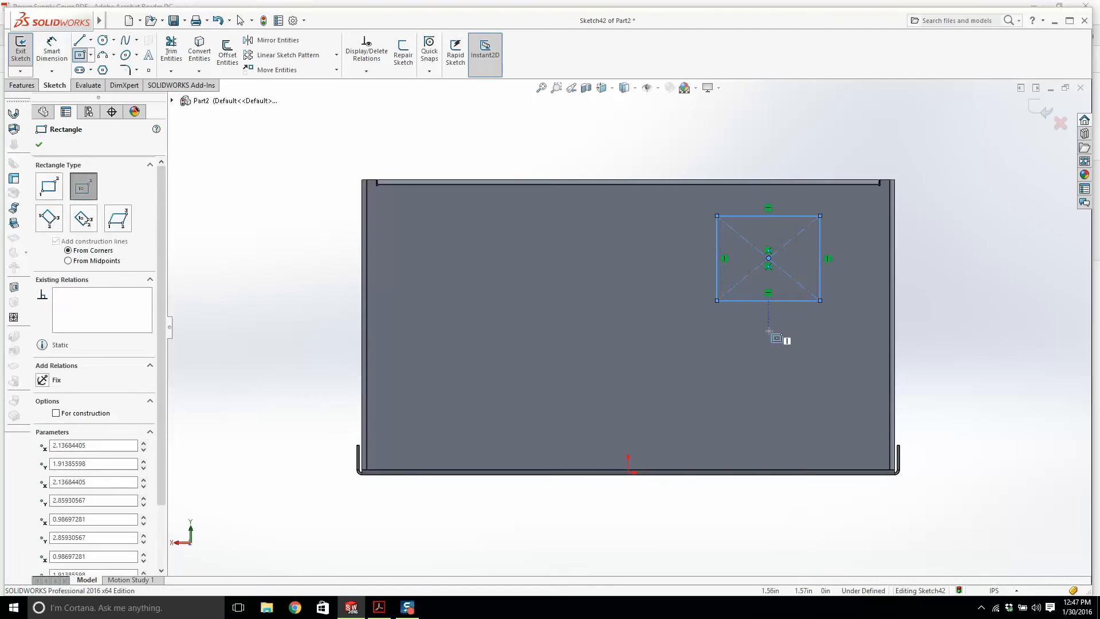
click(743, 343)
click(793, 314)
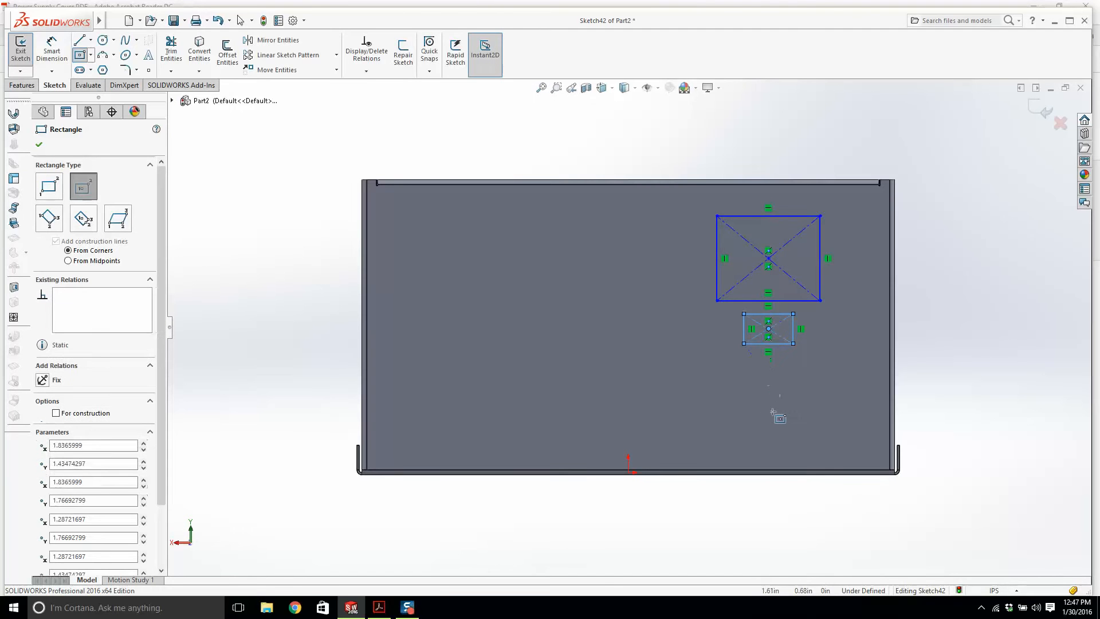
click(825, 447)
click(712, 366)
key(Escape)
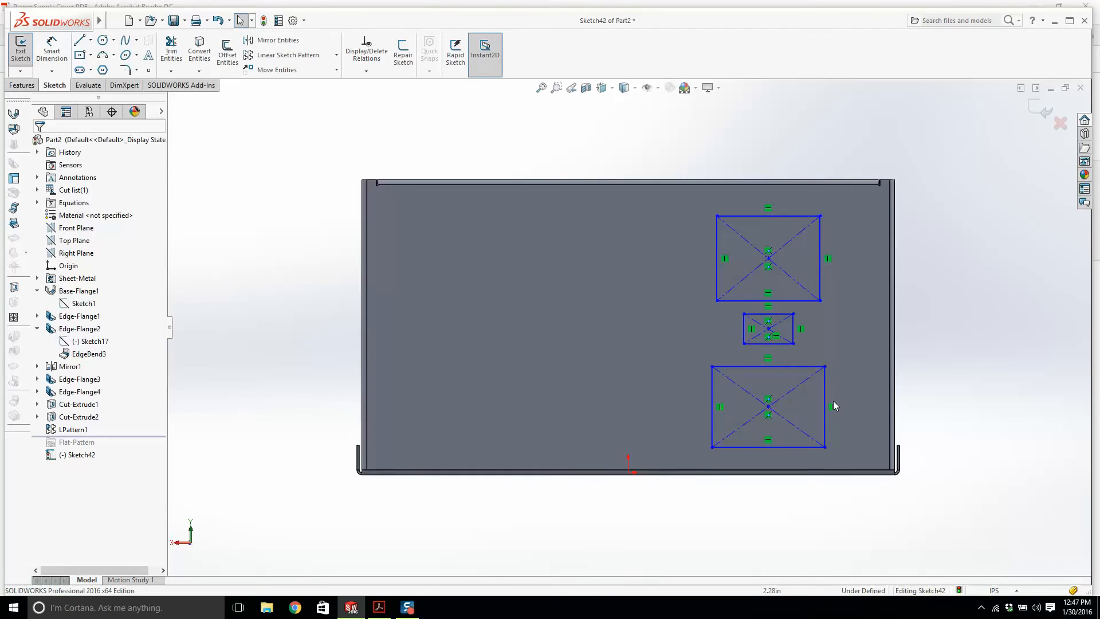
Step: Sketch one circle on each side of the upper and lower rectangles, level with their centers, with radii of about 0.07 to 0.1 in
click(102, 40)
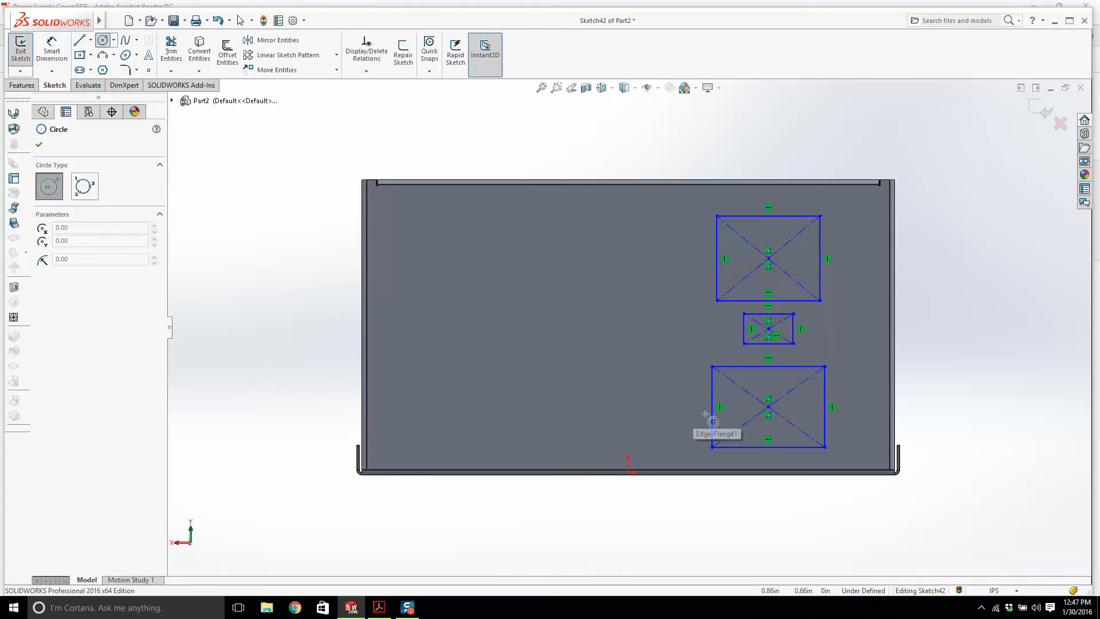
click(688, 407)
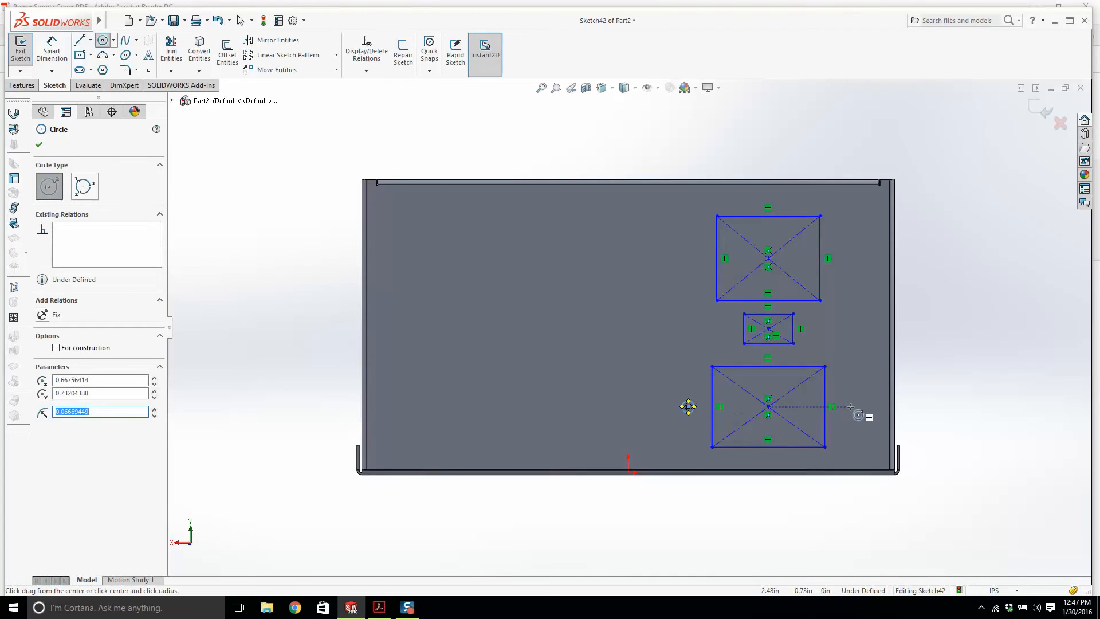
click(849, 406)
click(856, 414)
click(840, 258)
click(847, 259)
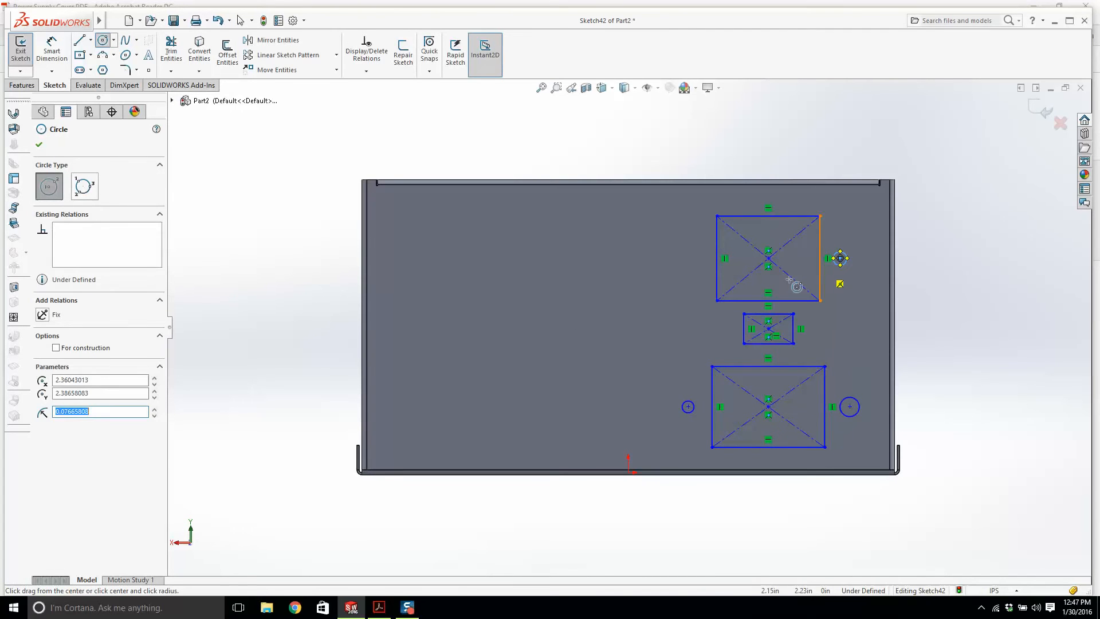
click(688, 259)
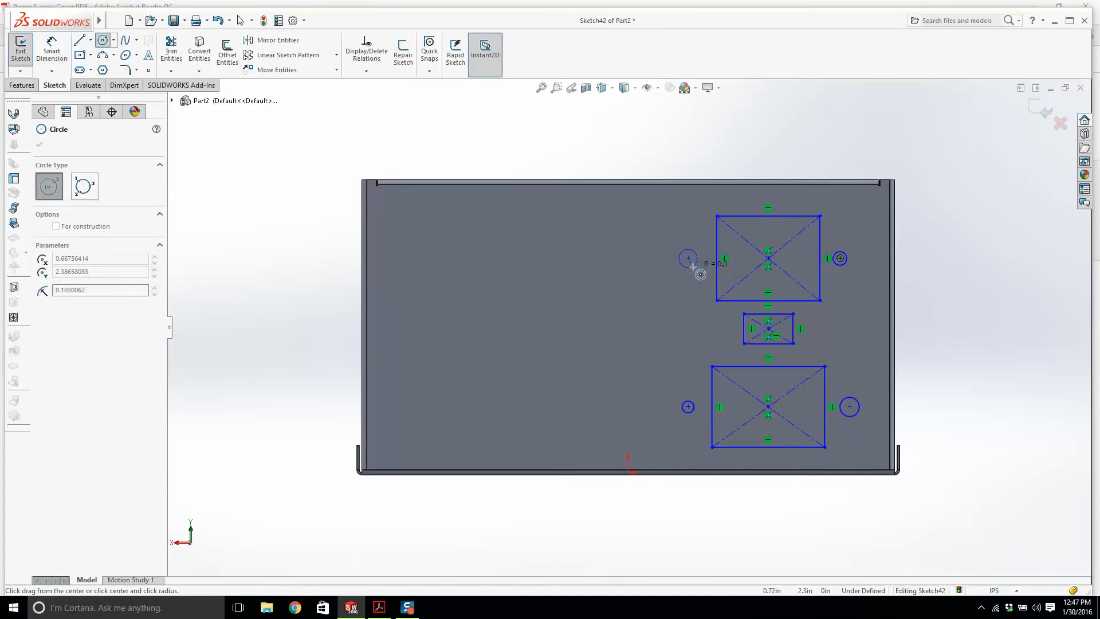
click(694, 265)
key(Escape)
Step: Sketch a horizontal straight slot to the left of the middle rectangle, level with its center, about 0.24 in between centers and 0.10 in wide
scroll(844, 319, down, 1)
click(80, 69)
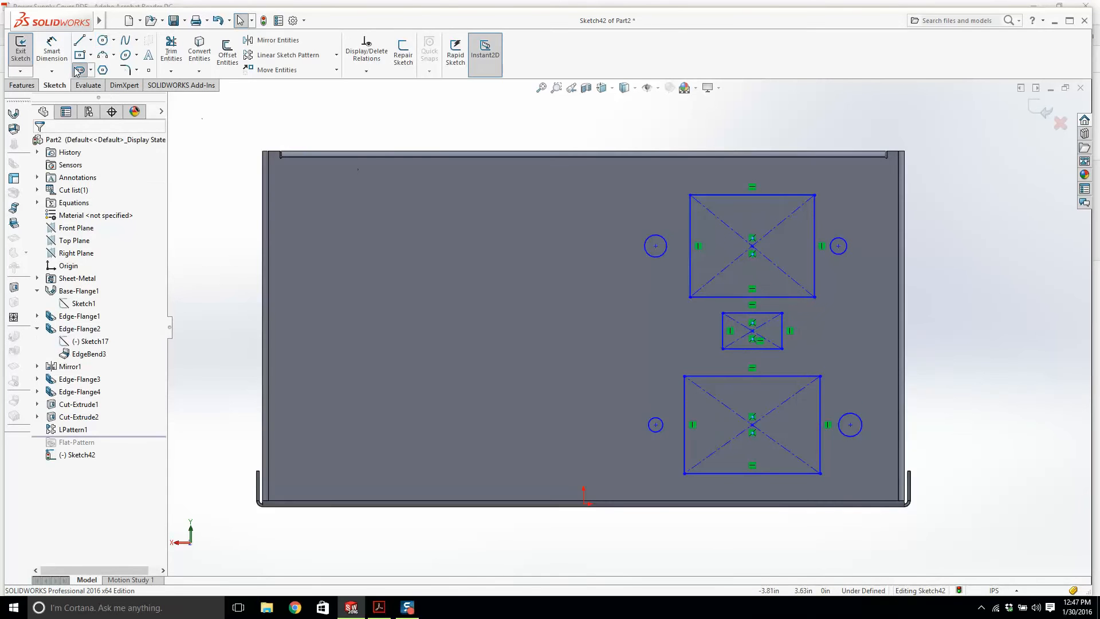
scroll(670, 341, down, 1)
click(711, 325)
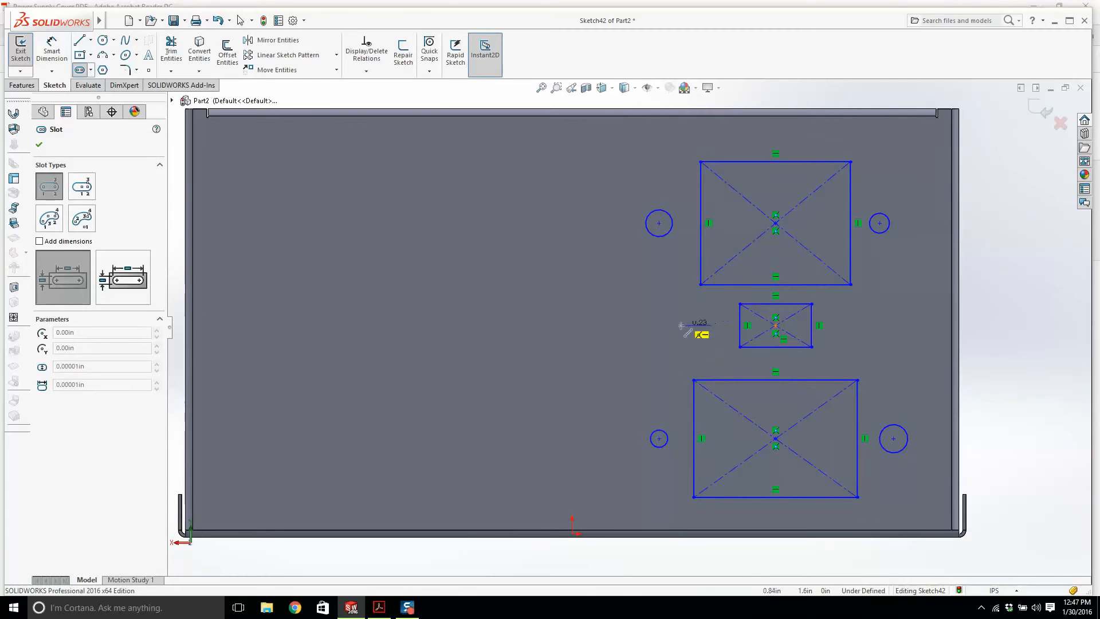
click(680, 325)
click(681, 331)
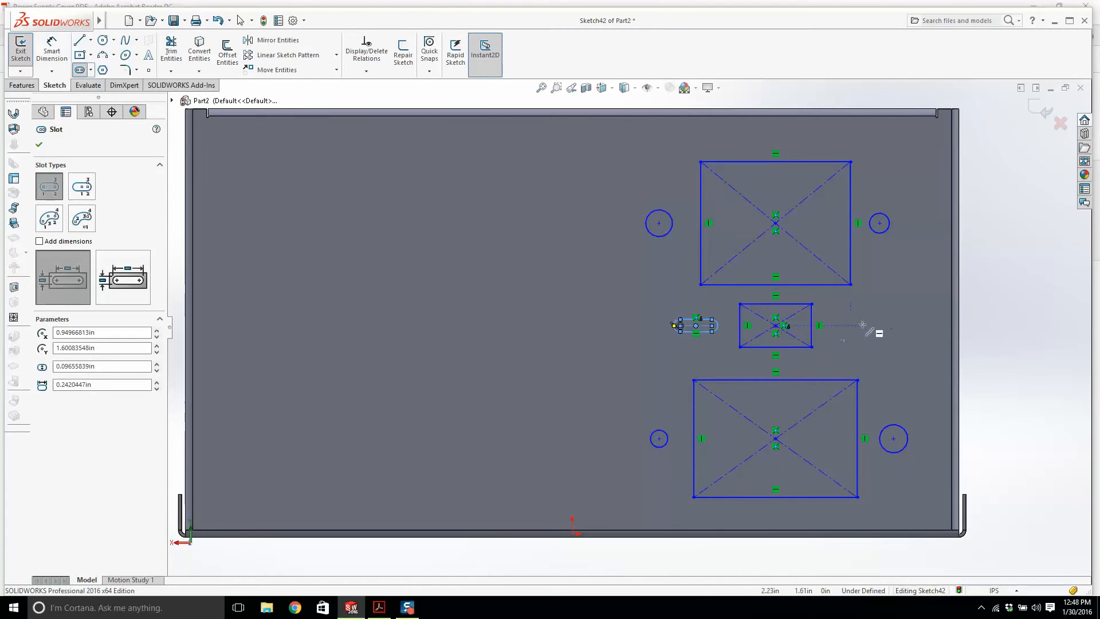
key(Escape)
Step: Sketch a second horizontal straight slot to the right of the middle rectangle, level with the rectangle's center
scroll(858, 331, down, 2)
click(82, 70)
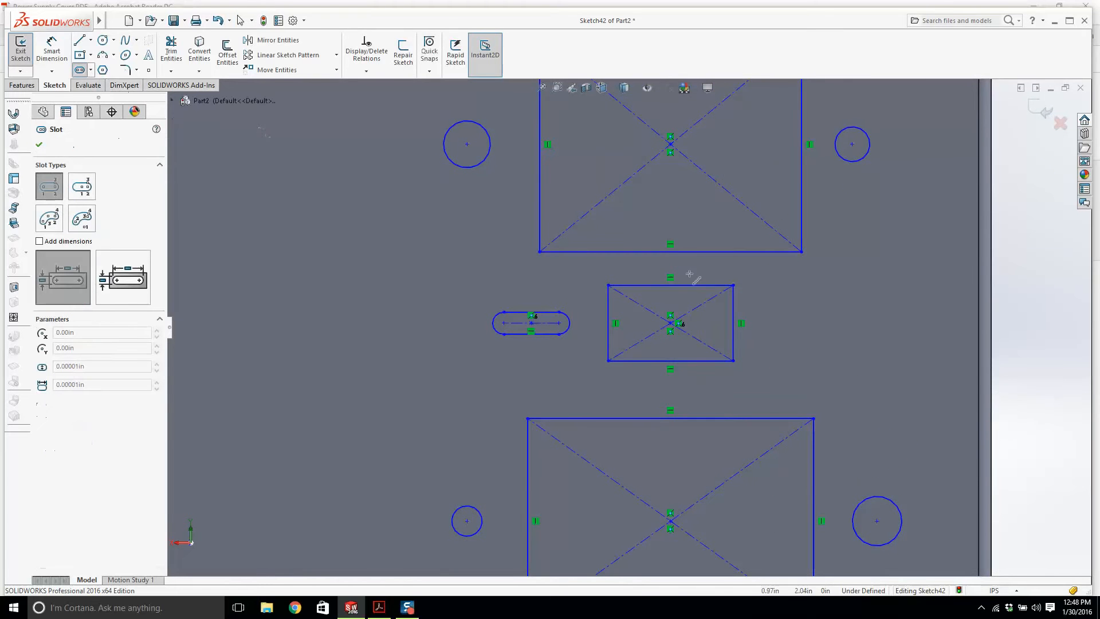
click(831, 323)
click(781, 323)
click(781, 337)
key(Escape)
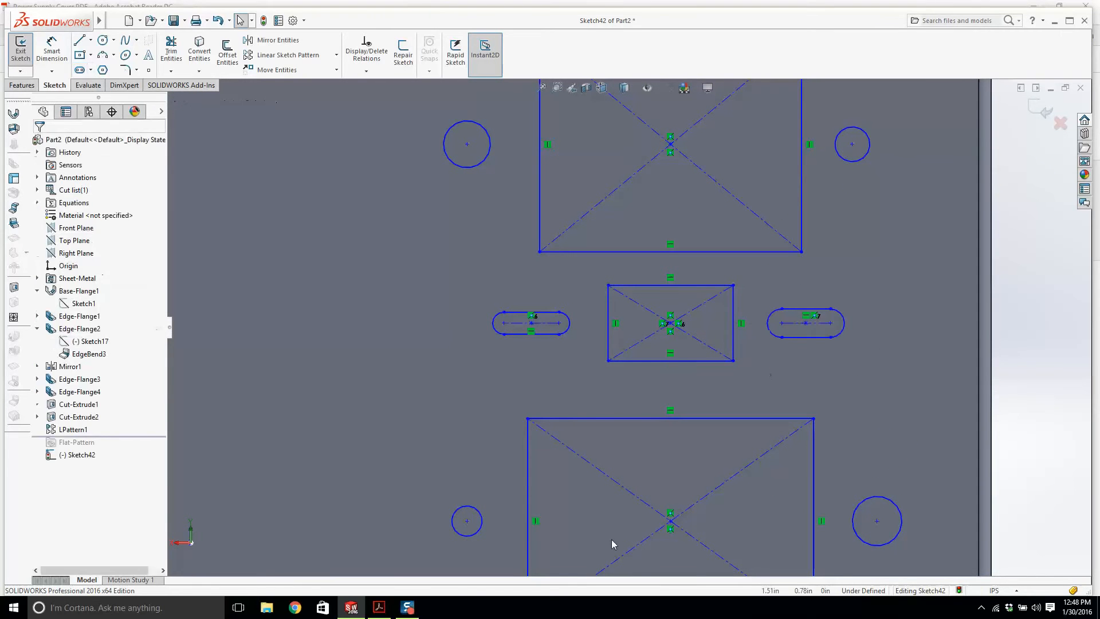
Step: Switch to the PDF drawing in Acrobat Reader and examine the connector cutout, hole and slot dimensions in the sheet 1 wall view
click(379, 606)
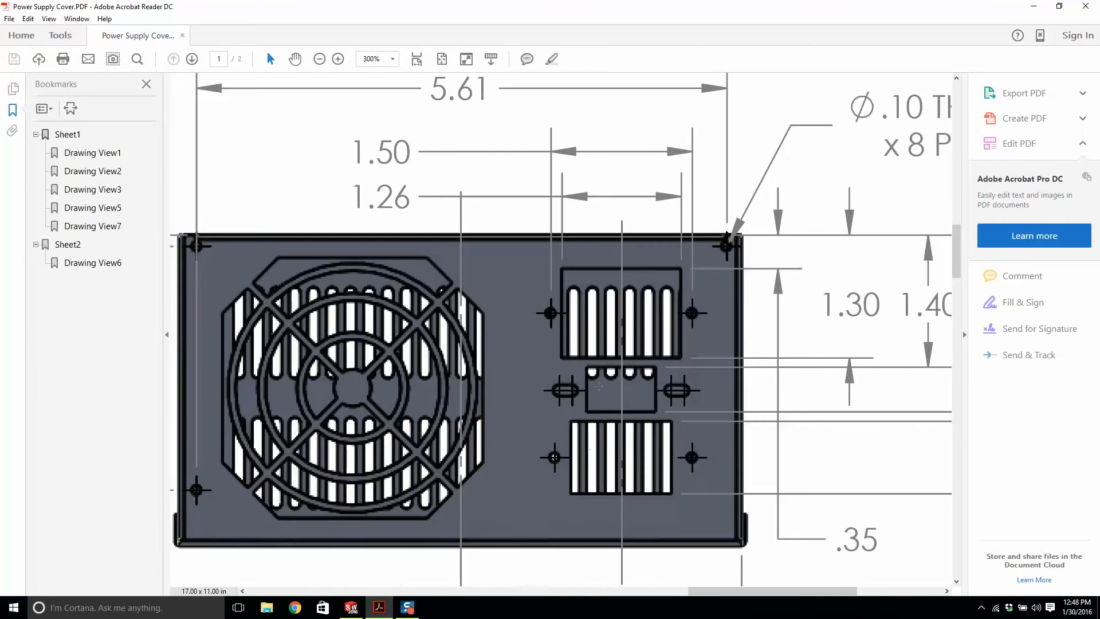
ctrl+scroll(597, 386, down, 2)
ctrl+scroll(598, 387, up, 3)
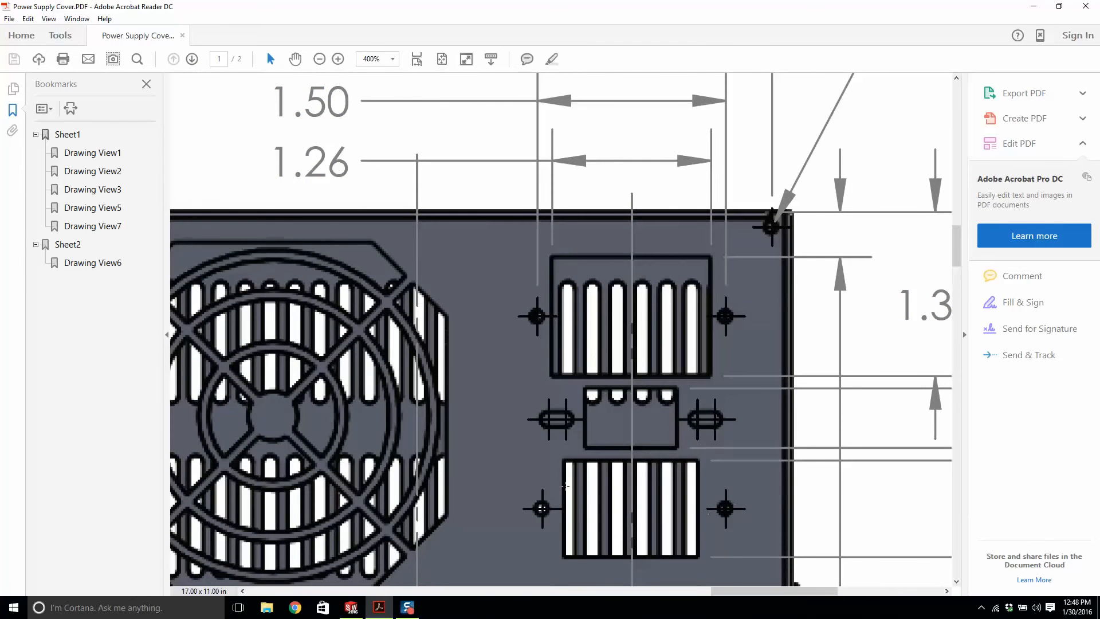
ctrl+scroll(683, 312, down, 2)
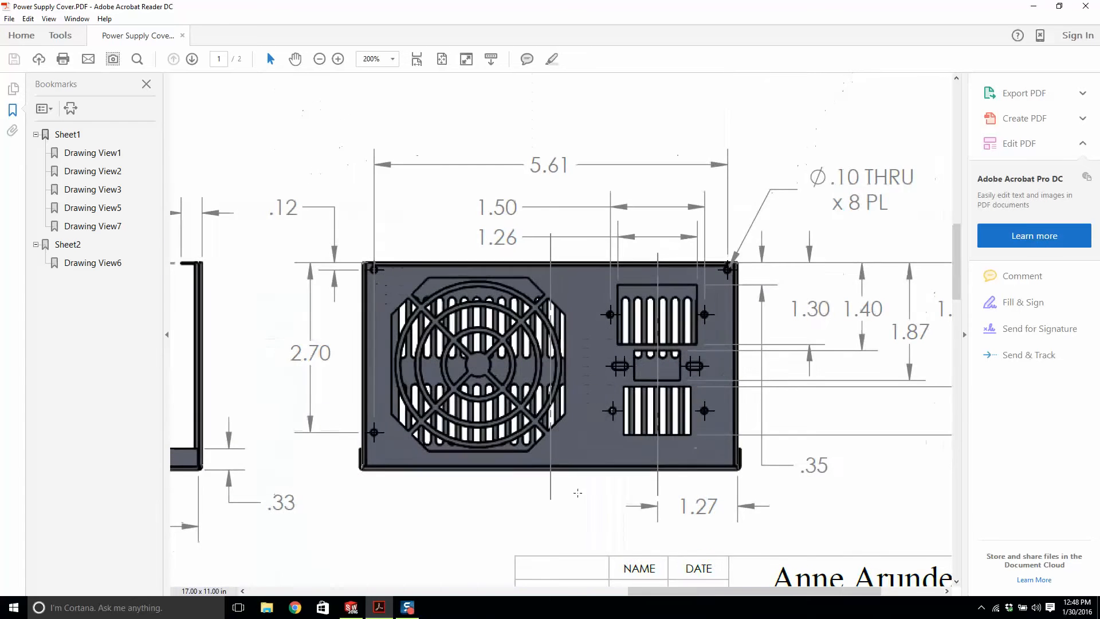
scroll(489, 338, down, 5)
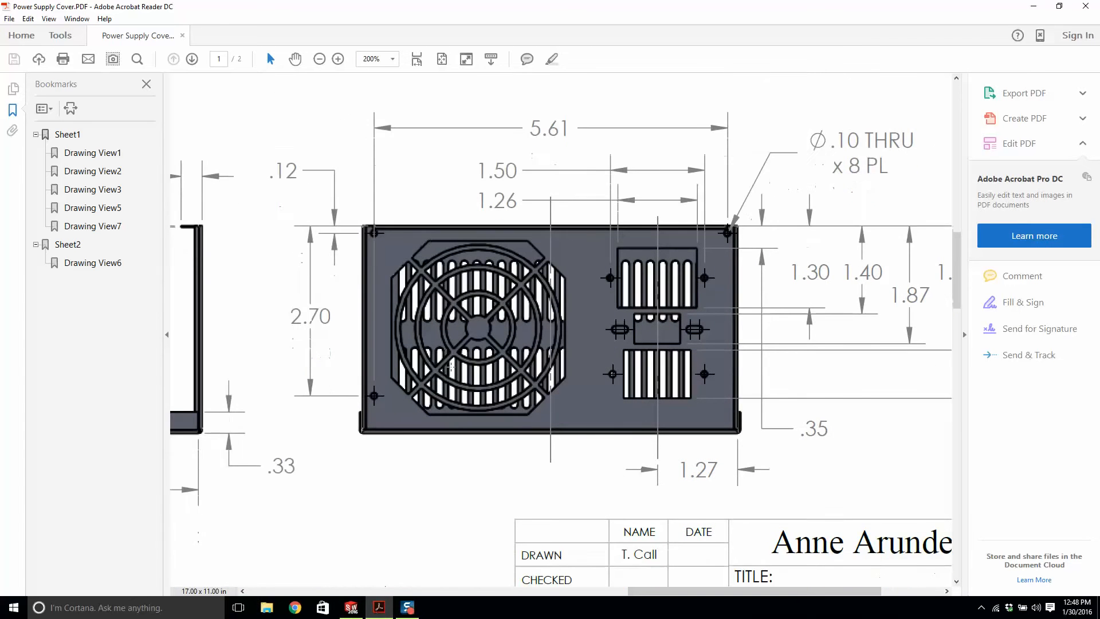
Step: Examine the flat pattern on sheet 2 for the dimensions of the fan grille, connector cutouts, slots and screw holes
scroll(490, 338, down, 5)
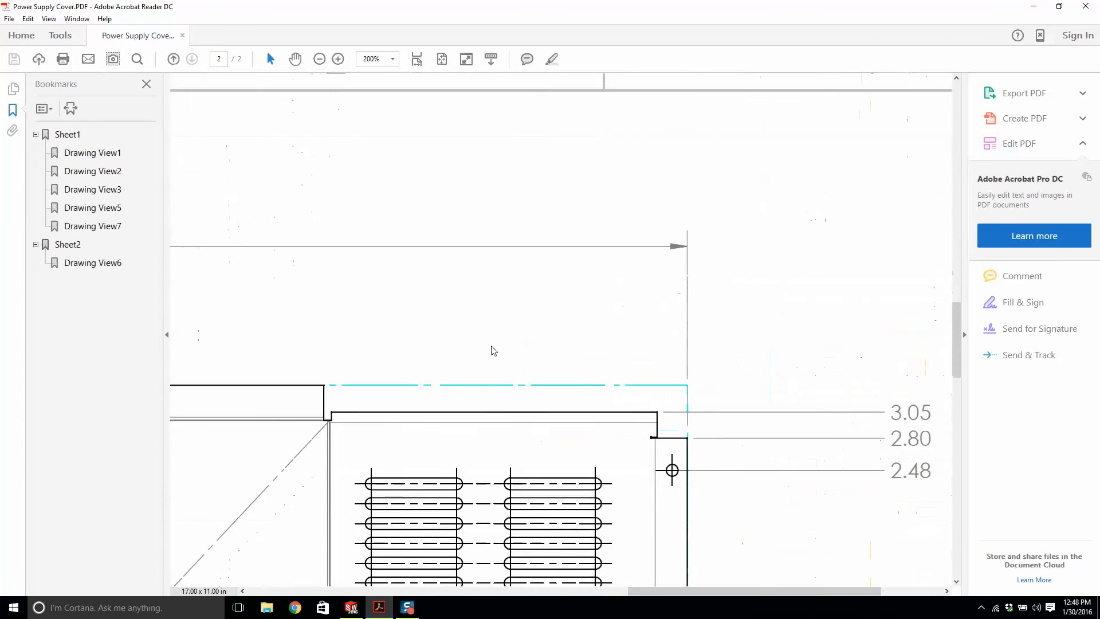
ctrl+scroll(605, 509, down, 2)
scroll(624, 579, left, 5)
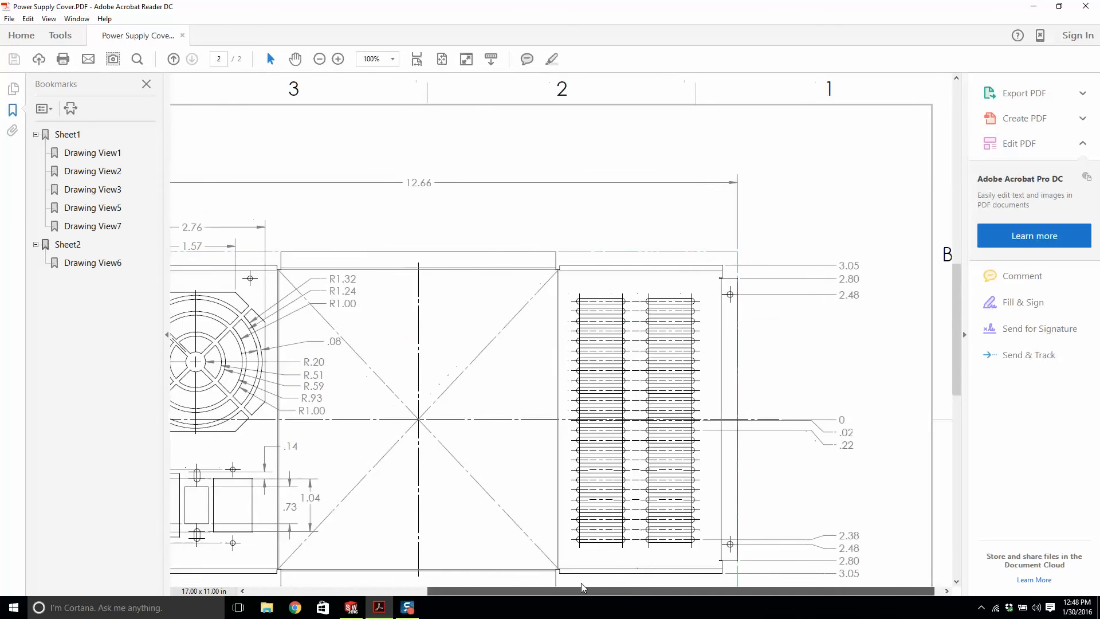
ctrl+scroll(364, 515, up, 2)
scroll(449, 500, down, 1)
scroll(477, 486, down, 1)
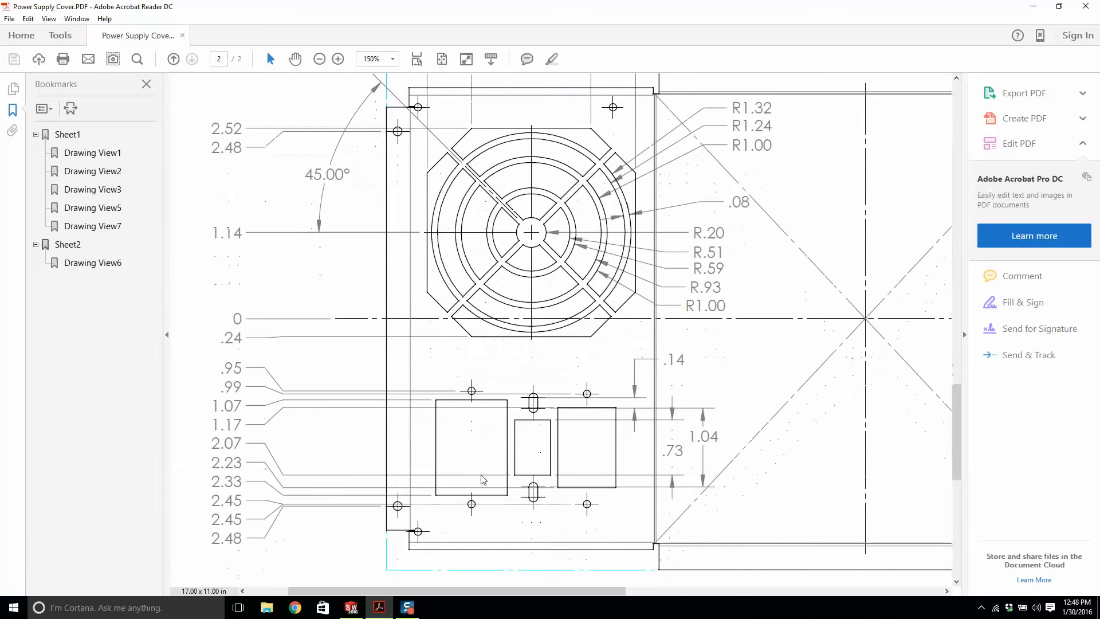
ctrl+scroll(487, 480, up, 1)
ctrl+scroll(493, 481, down, 1)
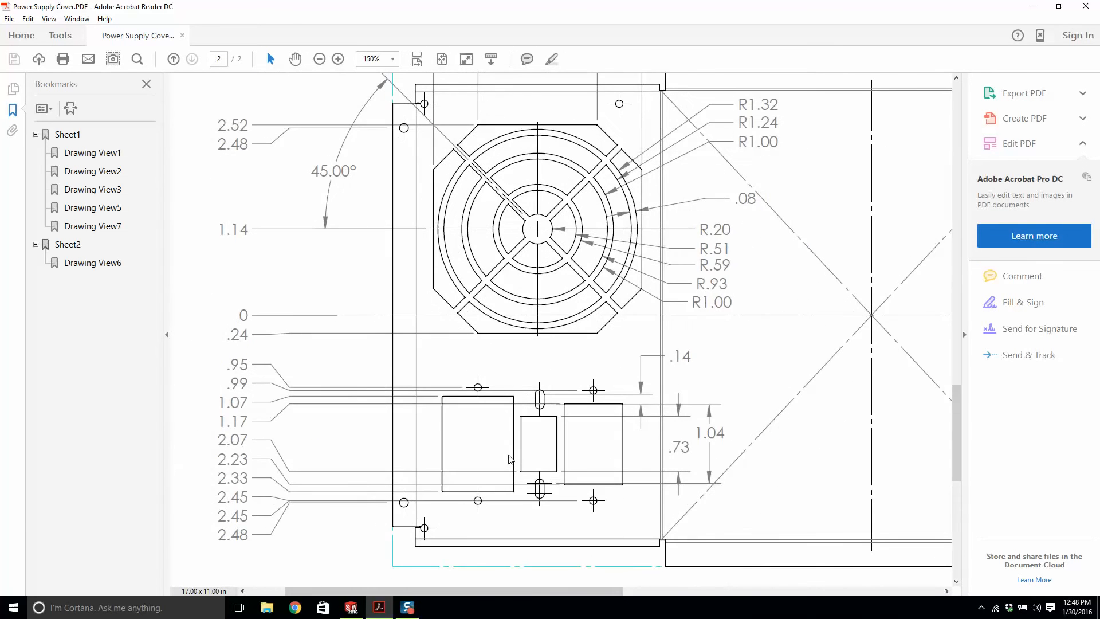
ctrl+scroll(514, 452, down, 1)
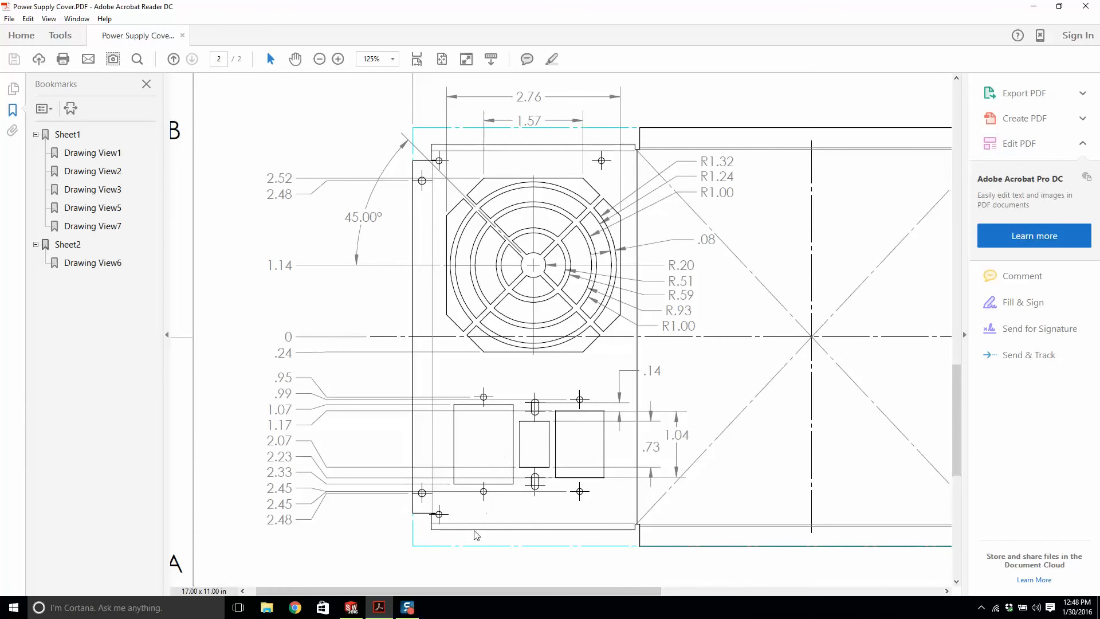
Step: Examine the sheet 1 wall view again for the vertical alignment, spacing and hole dimensions of the connector cutouts
mouse_move(410, 612)
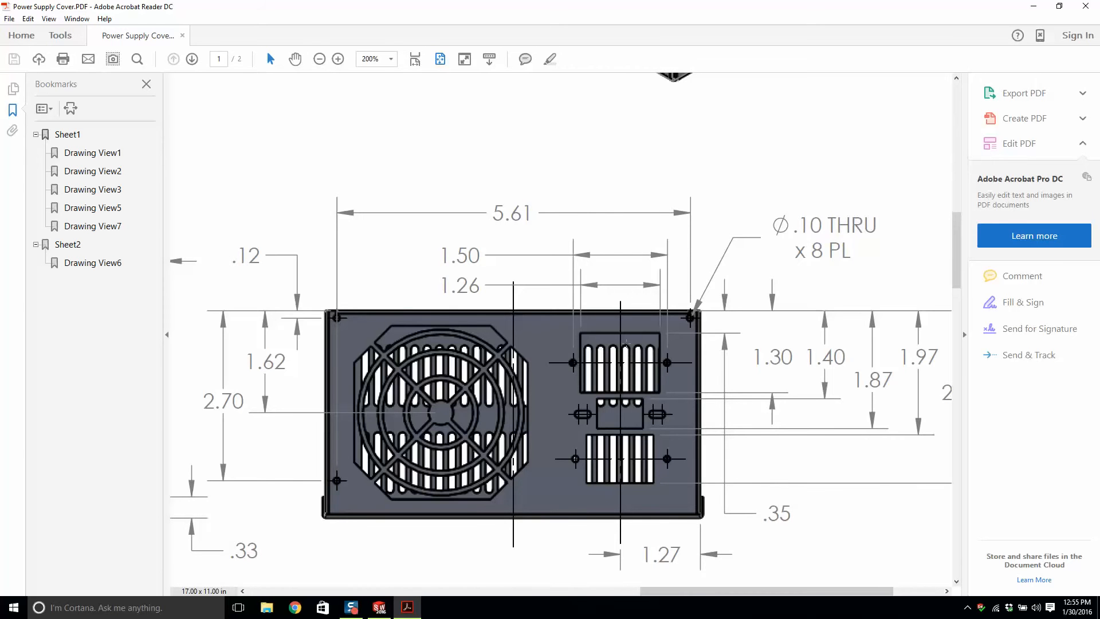
ctrl+scroll(620, 350, down, 3)
ctrl+scroll(814, 405, up, 2)
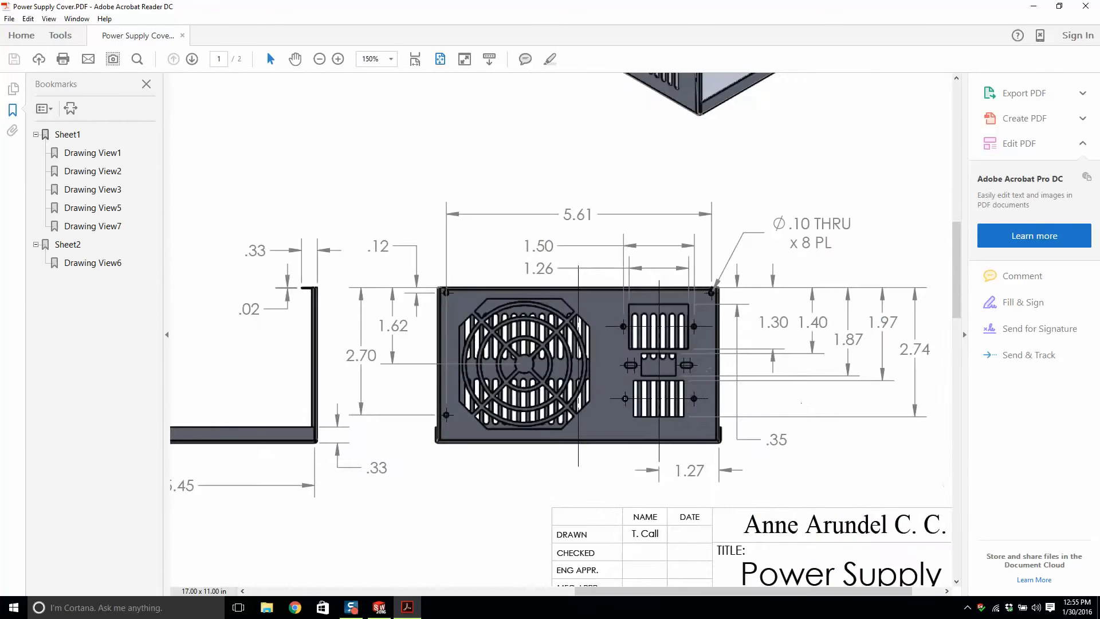
ctrl+scroll(663, 327, up, 2)
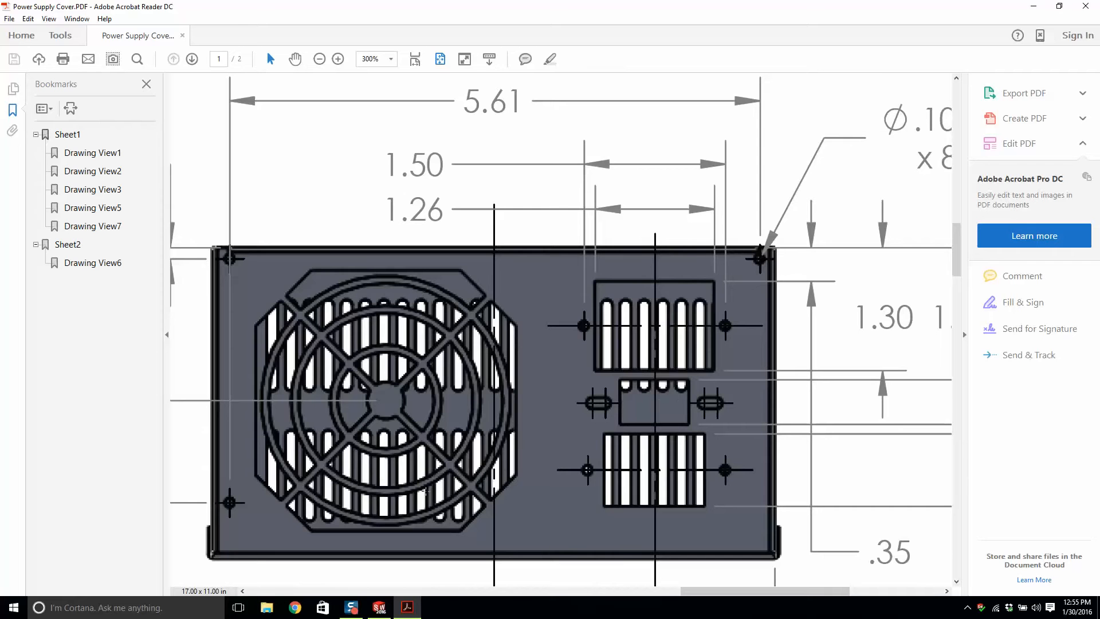
Step: Switch to SOLIDWORKS and reopen the connector cutout sketch, Sketch42, for editing
click(378, 607)
scroll(916, 436, down, 4)
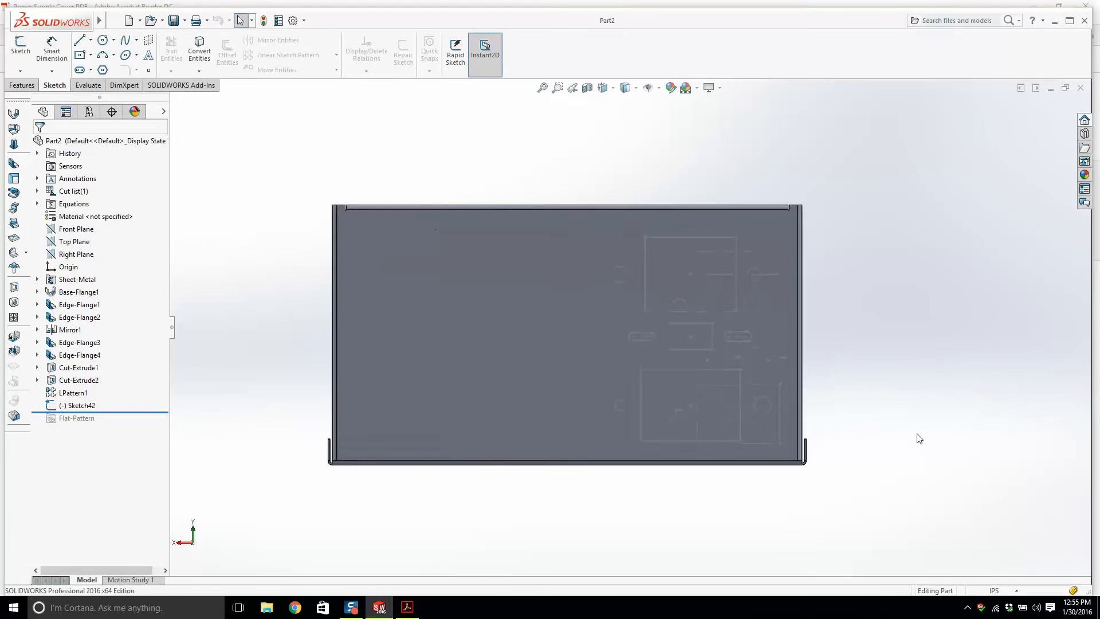
right_click(80, 405)
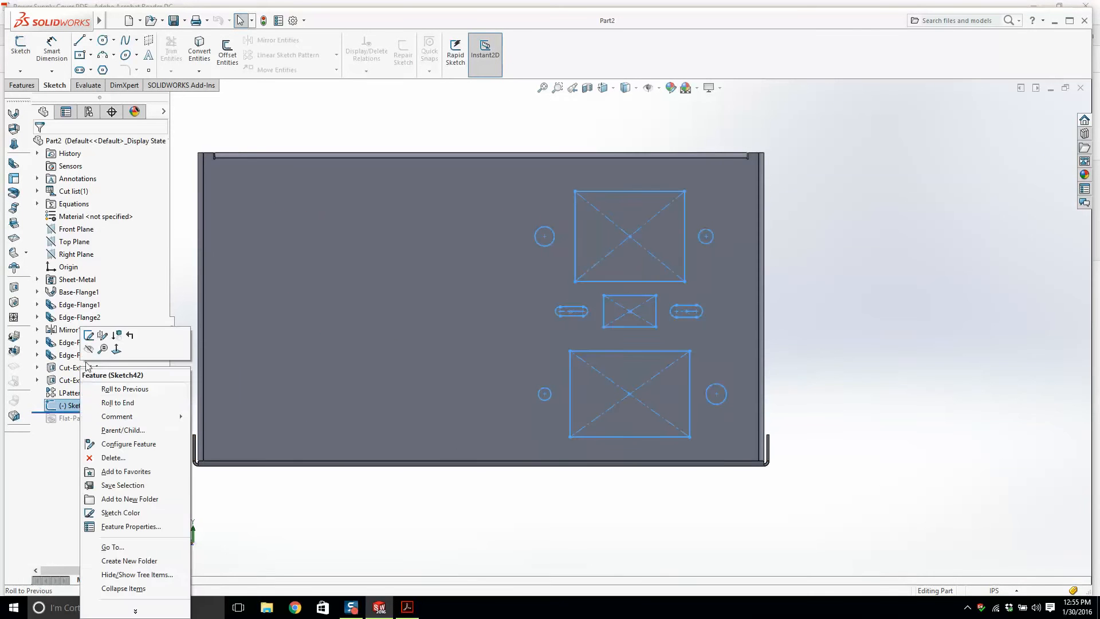
click(91, 332)
scroll(733, 247, down, 3)
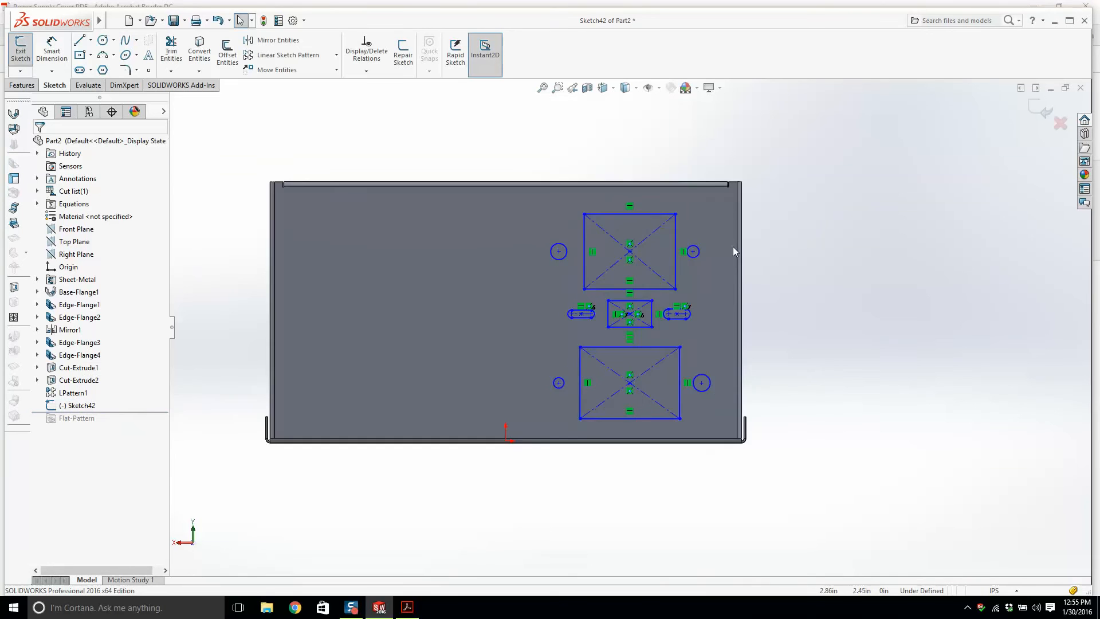
Step: Try a horizontal centerline from the upper rectangle's center through the circle on its right
click(91, 40)
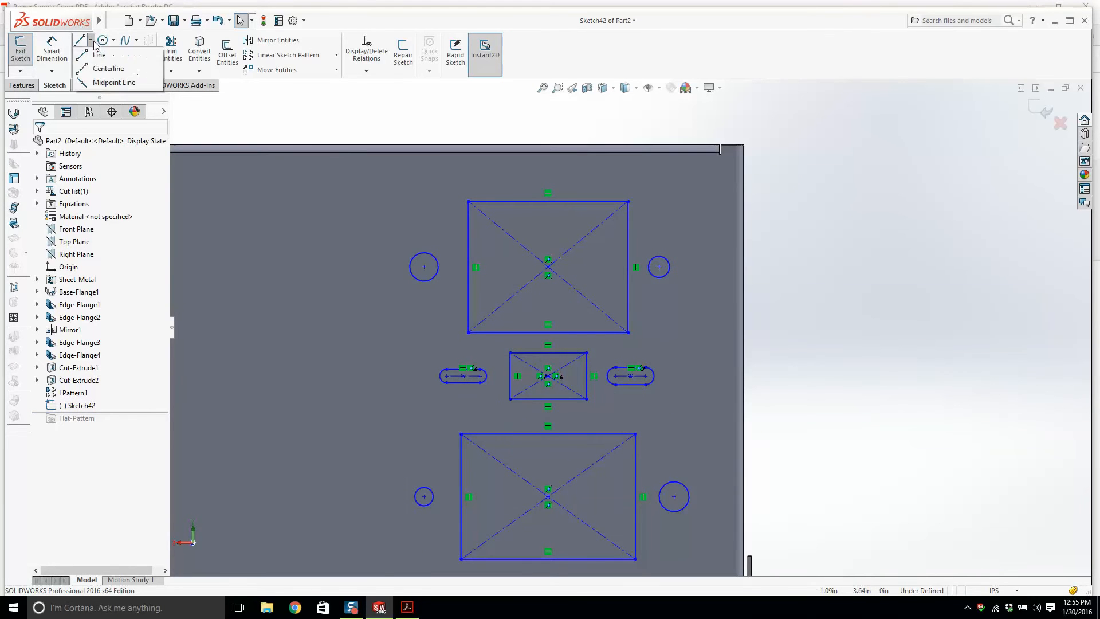
click(106, 69)
click(548, 266)
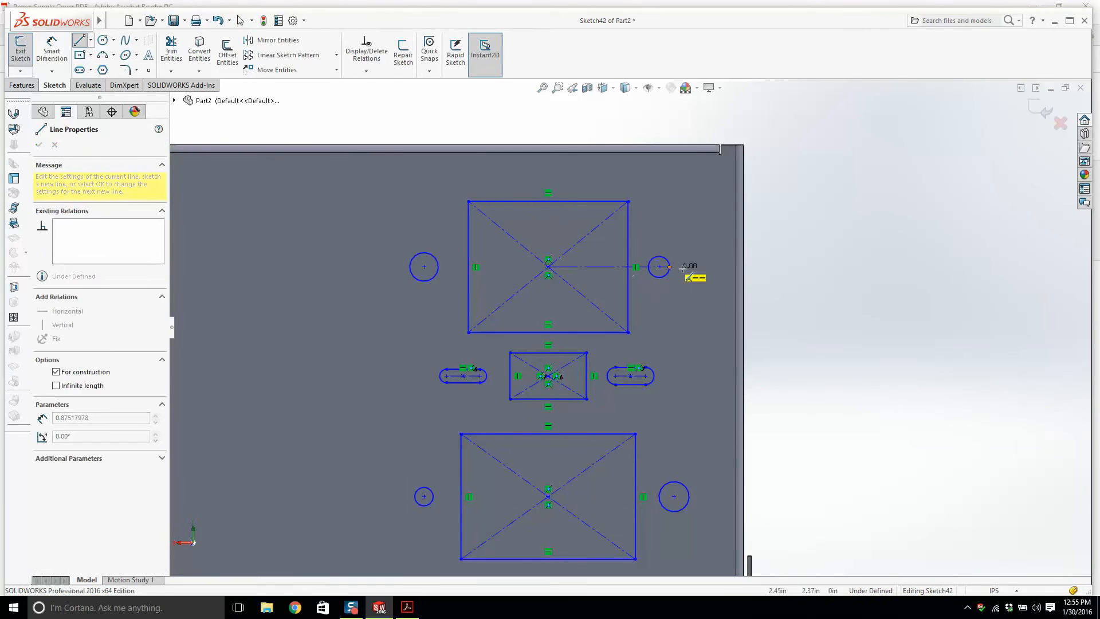
click(717, 266)
key(Escape)
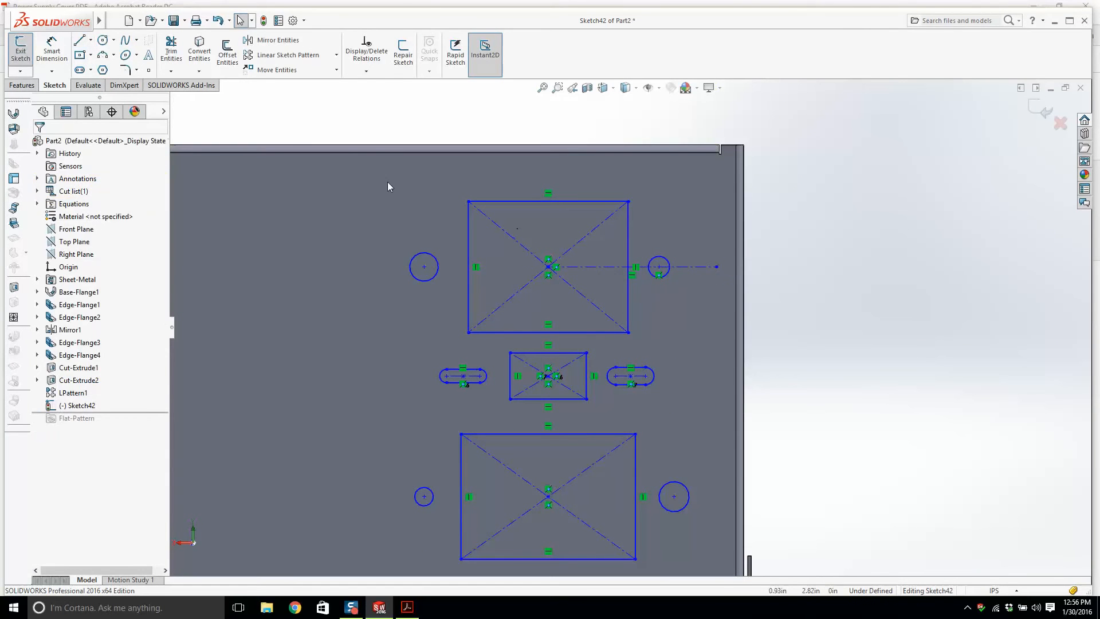
Step: Try a matching horizontal centerline from the lower rectangle's center through its right circle, and undo both centerlines
click(83, 42)
click(549, 496)
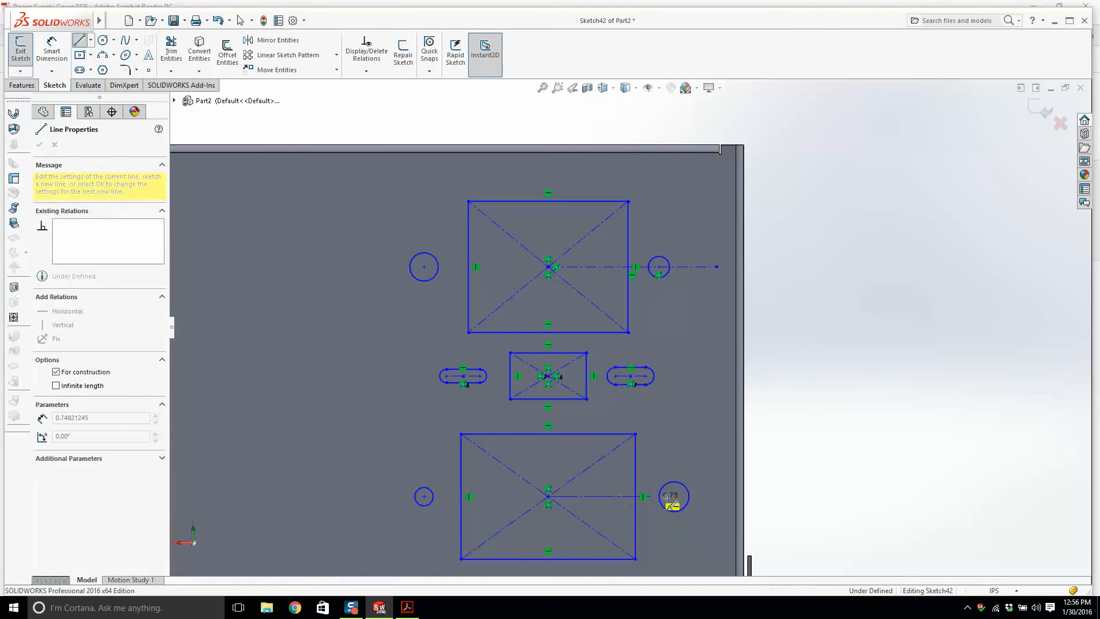
click(703, 496)
key(Escape)
scroll(590, 389, up, 2)
scroll(585, 387, down, 3)
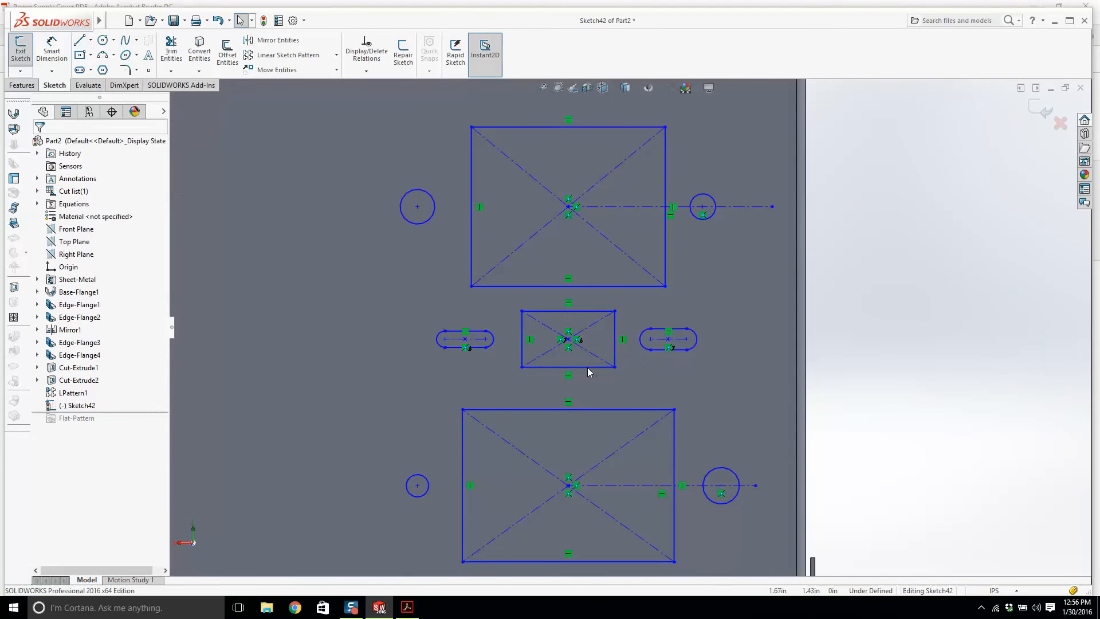
key(ctrl+z)
key(ctrl+z)
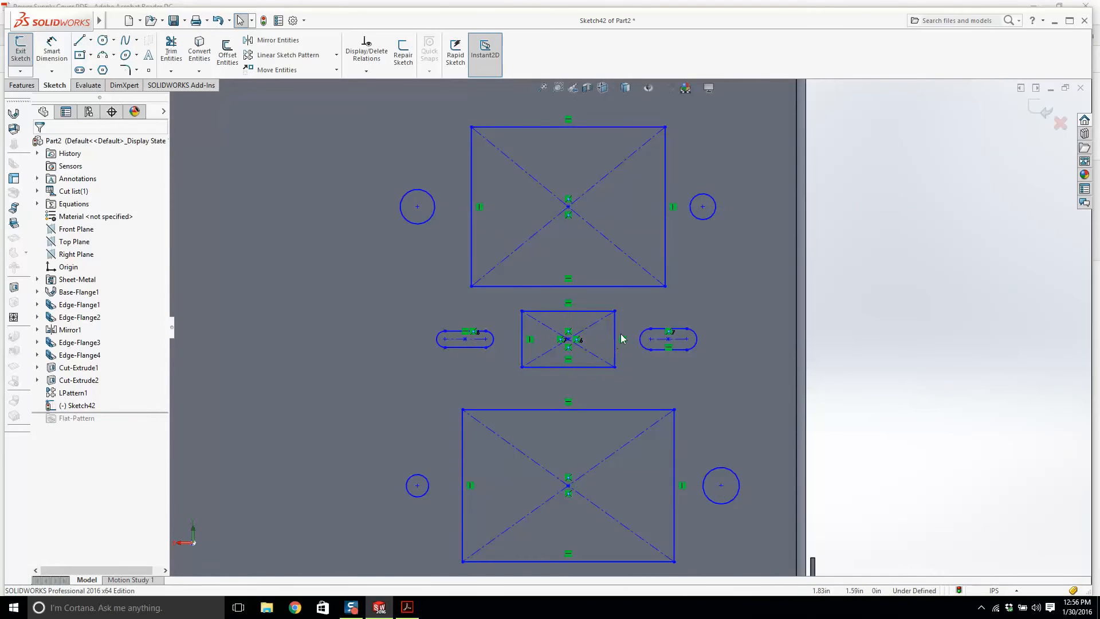
Step: Add a horizontal relation between the upper rectangle's center and the centers of the circles on both sides of it
click(702, 207)
ctrl+click(568, 206)
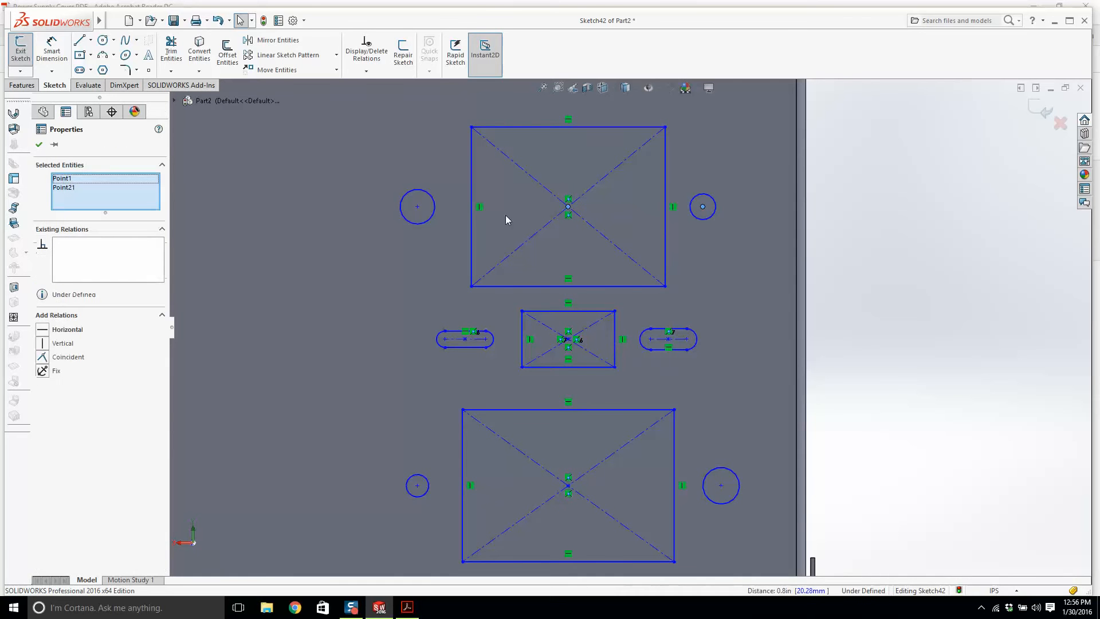
ctrl+click(417, 206)
click(42, 329)
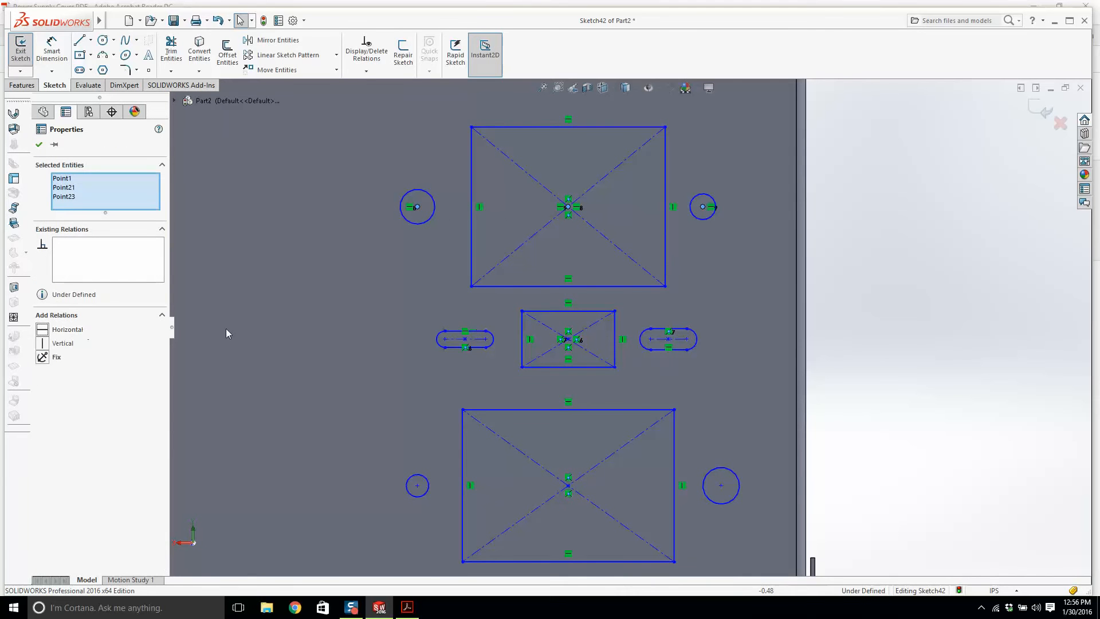
key(Escape)
Step: Add a horizontal relation between the middle rectangle's center and the center points of the two slots
click(668, 349)
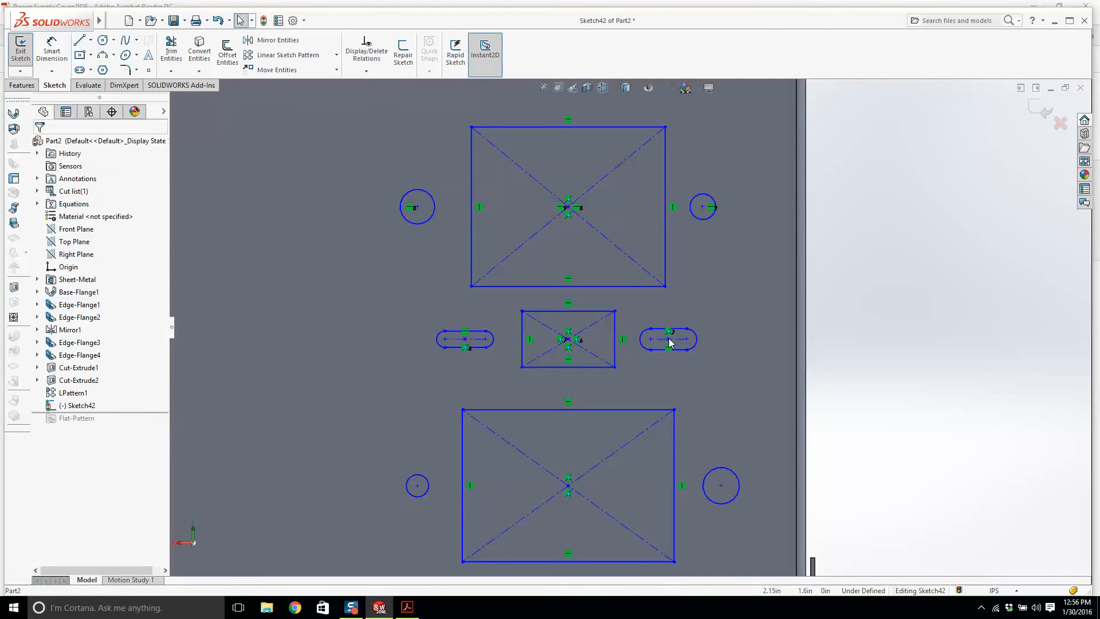
ctrl+click(568, 339)
ctrl+click(465, 340)
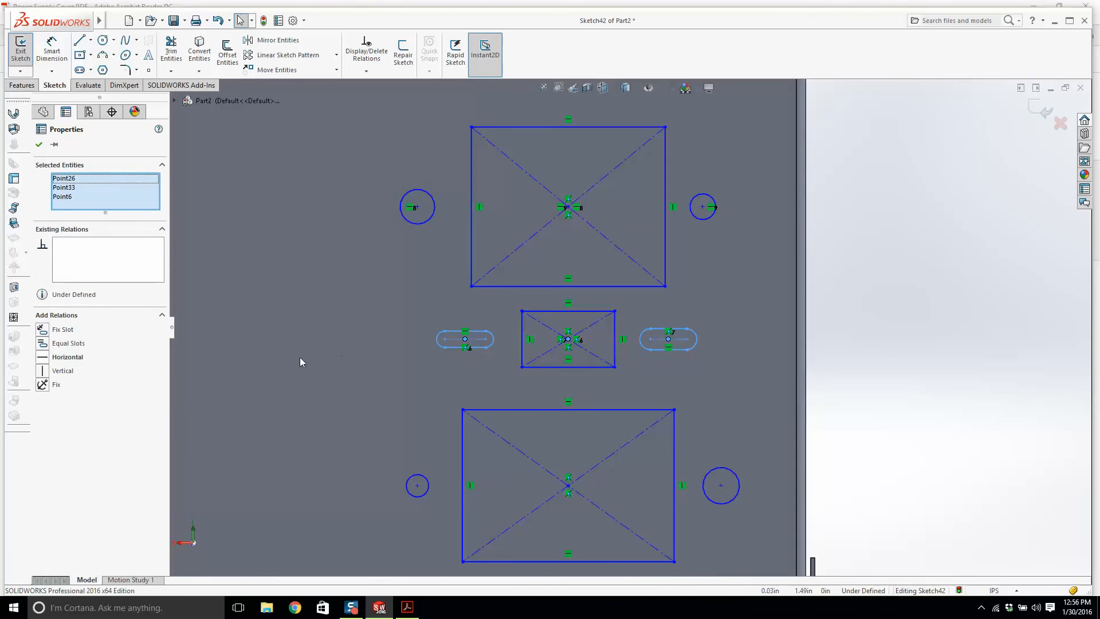
key(Escape)
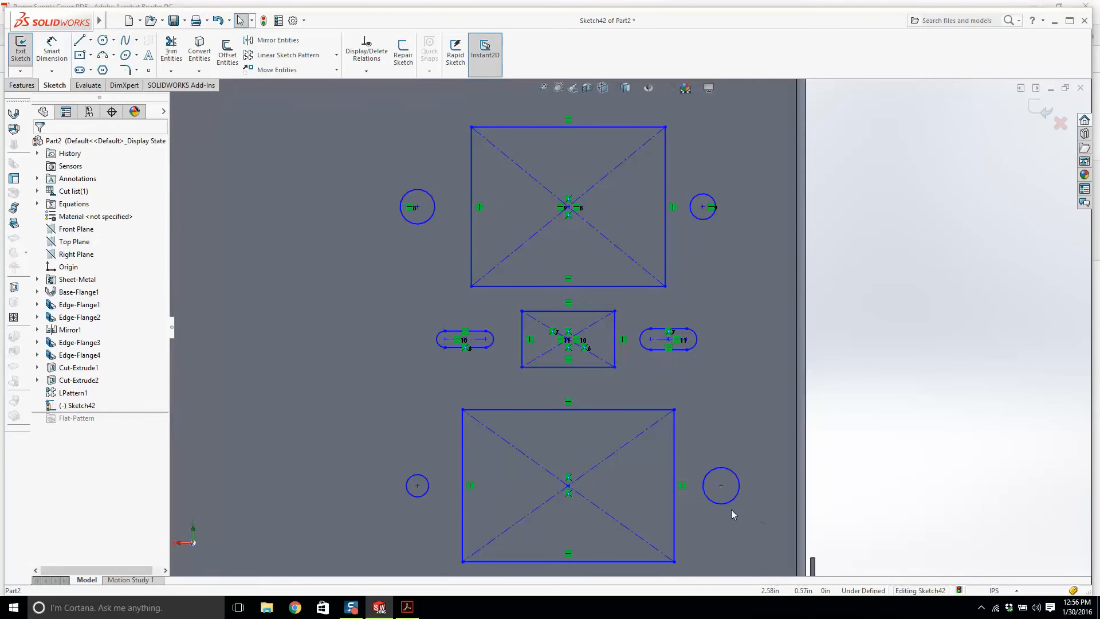
Step: Add a horizontal relation between the lower rectangle's center and the centers of the circles on both sides of it
click(721, 485)
ctrl+click(568, 485)
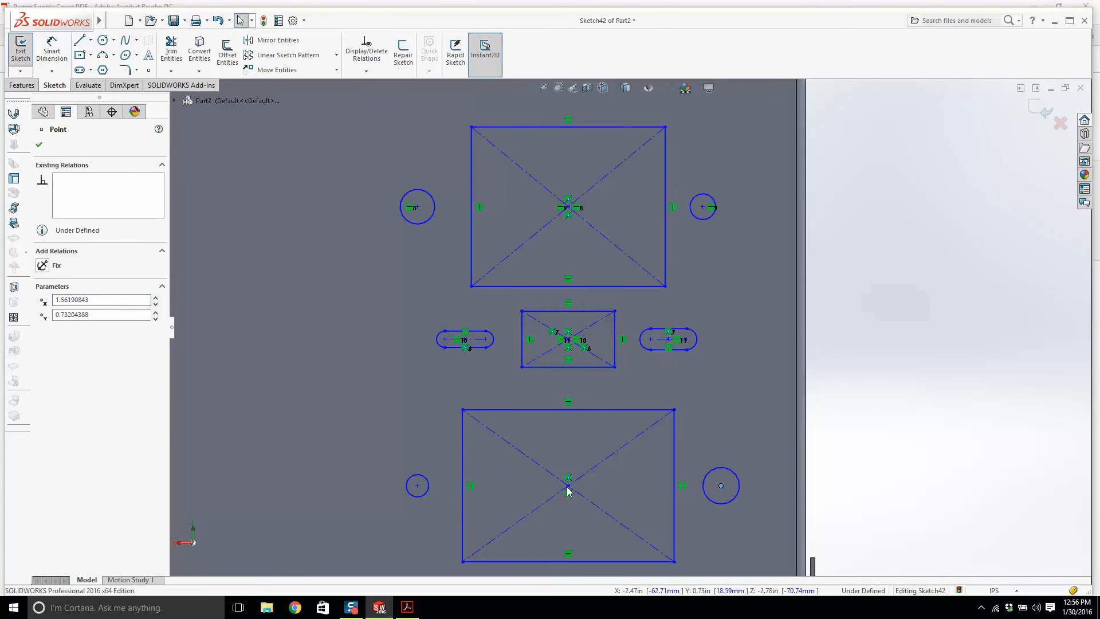
ctrl+click(417, 486)
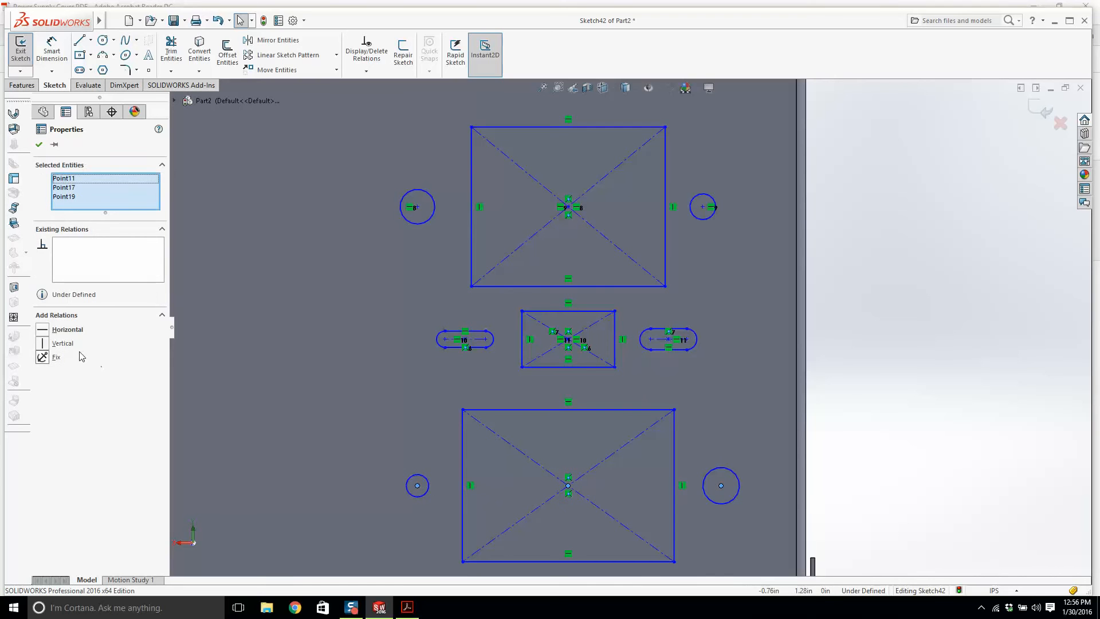
click(57, 330)
scroll(526, 306, up, 2)
scroll(630, 328, up, 2)
key(Escape)
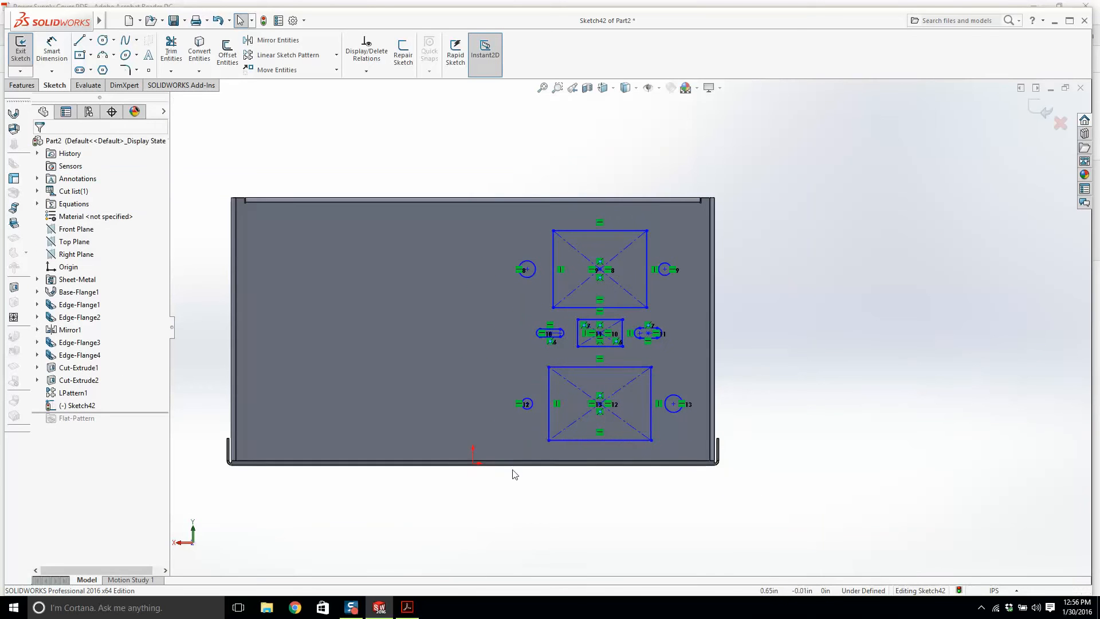
Step: Add a vertical relation between the center points of the upper, middle and lower rectangles
scroll(601, 408, down, 1)
click(599, 404)
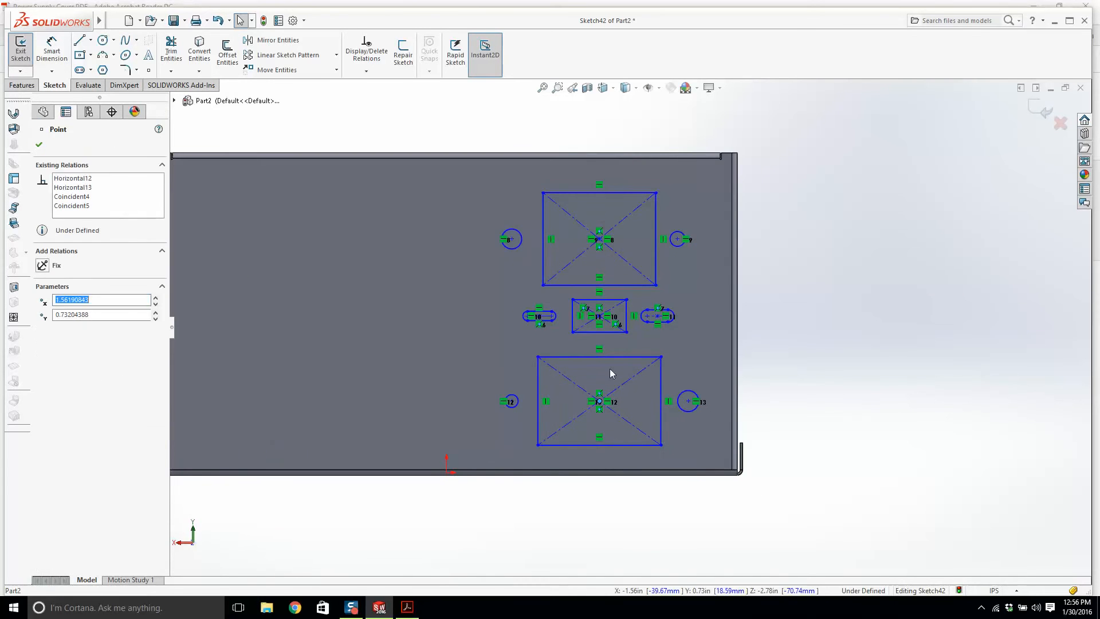
ctrl+click(599, 317)
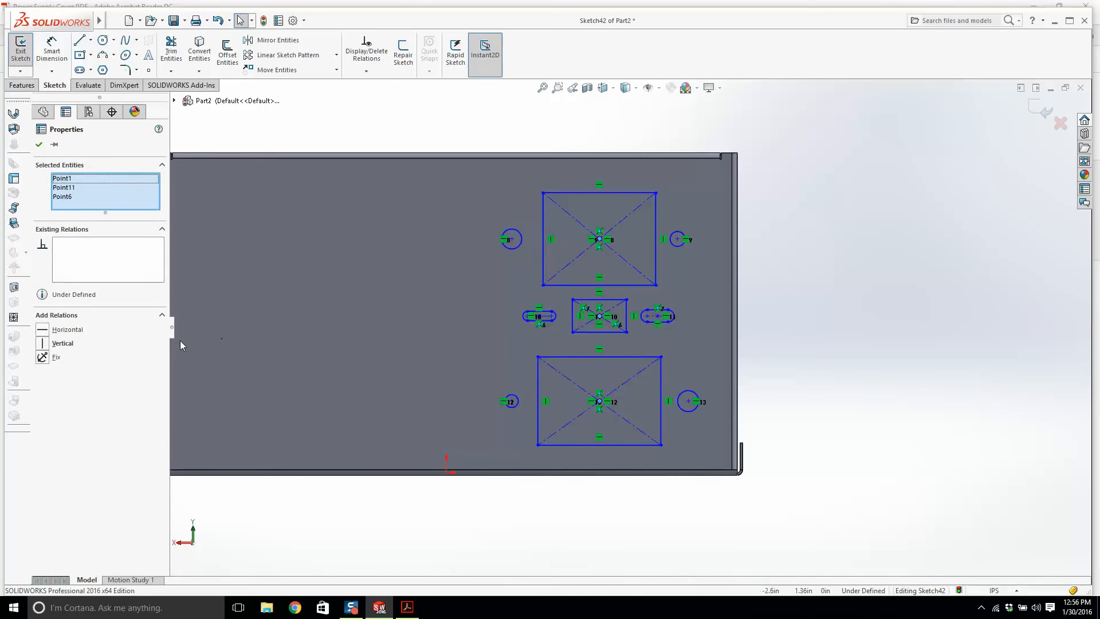
click(62, 343)
click(289, 338)
click(768, 361)
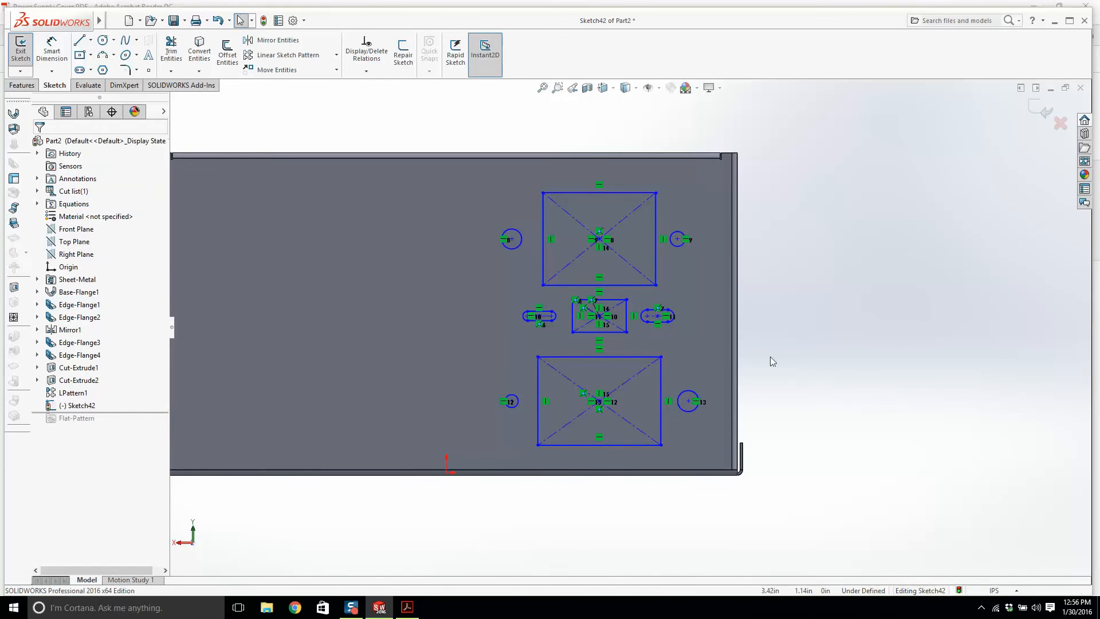
Step: Check the hole size in the PDF drawing and dimension the circle between the upper rectangle and the nearby plate edge to 0.10 in diameter
click(408, 607)
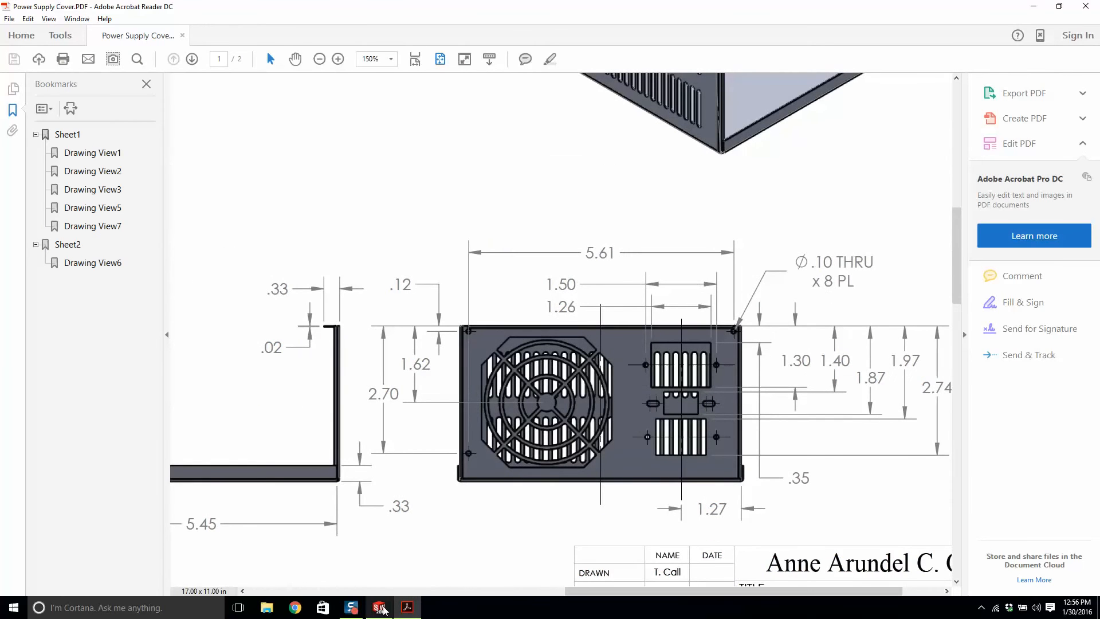
click(380, 606)
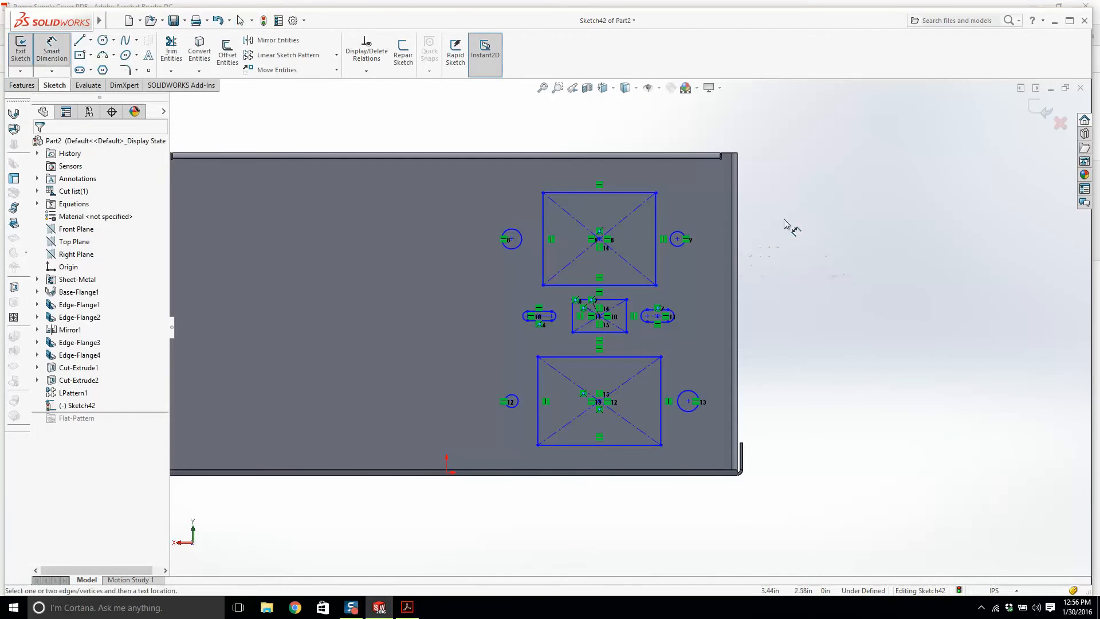
click(680, 231)
click(786, 202)
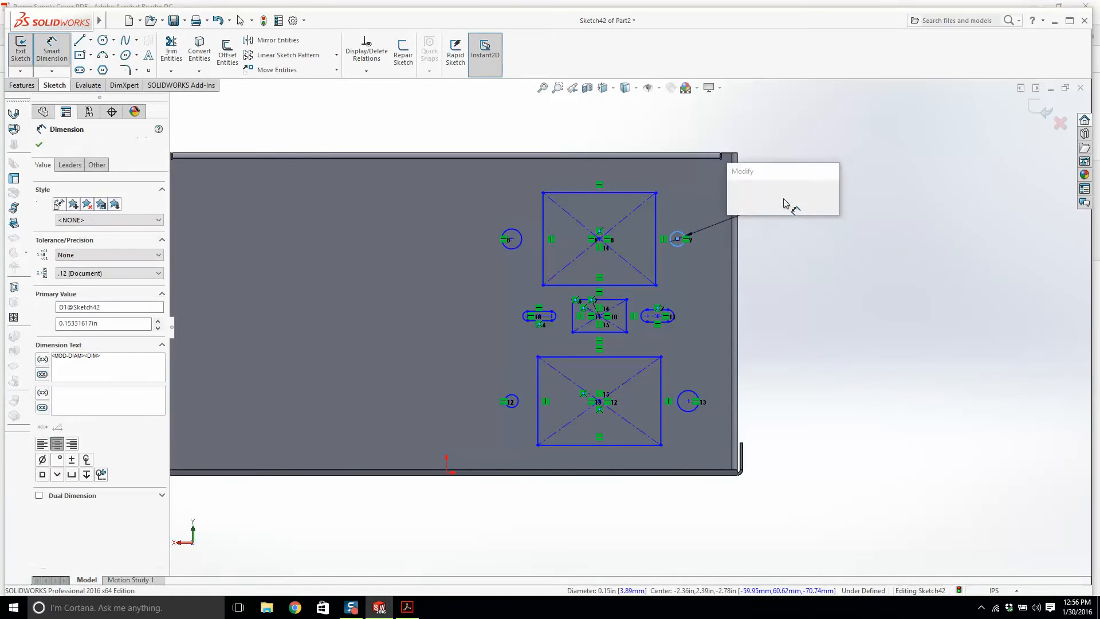
key(Return)
key(Escape)
Step: Add an equal relation between all four circles beside the upper and lower rectangles
scroll(695, 209, down, 4)
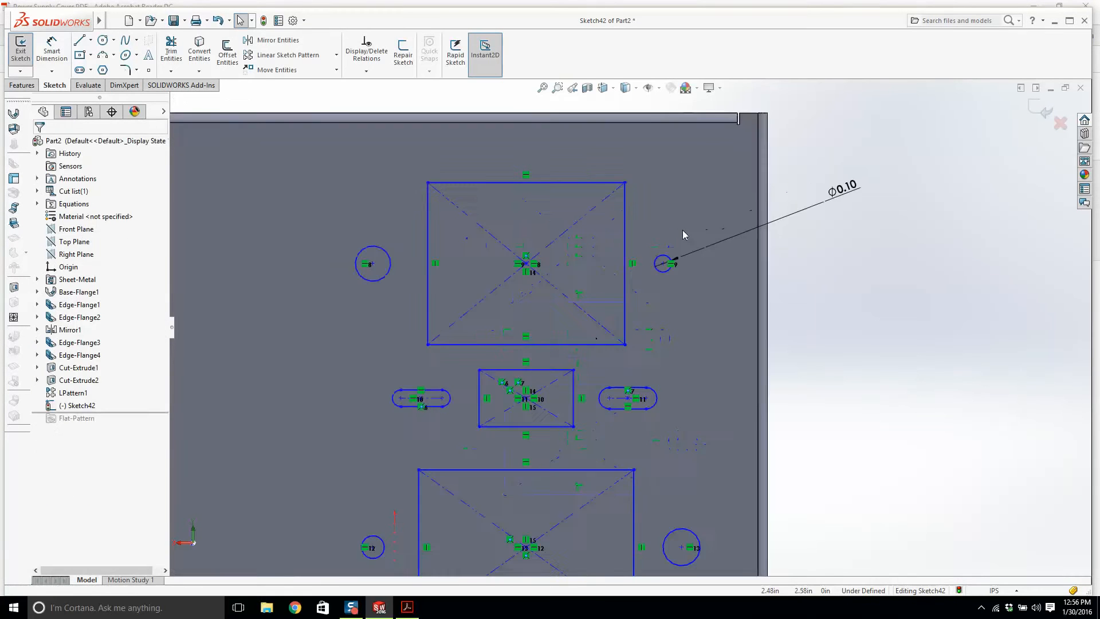
click(658, 266)
ctrl+click(321, 257)
scroll(427, 221, up, 4)
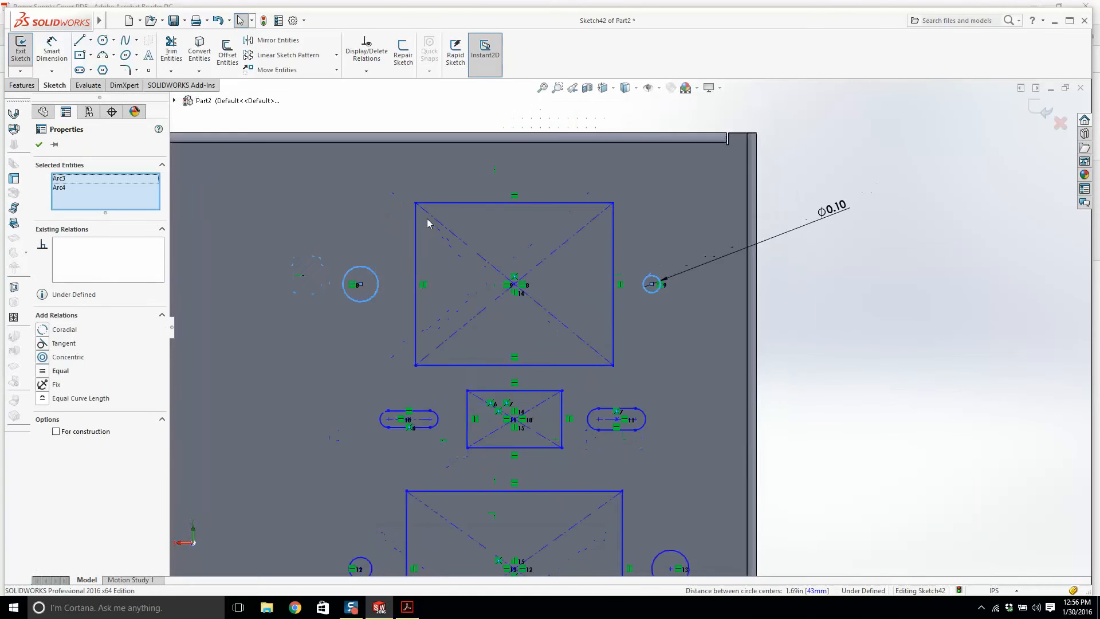
scroll(525, 423, down, 3)
ctrl+click(440, 494)
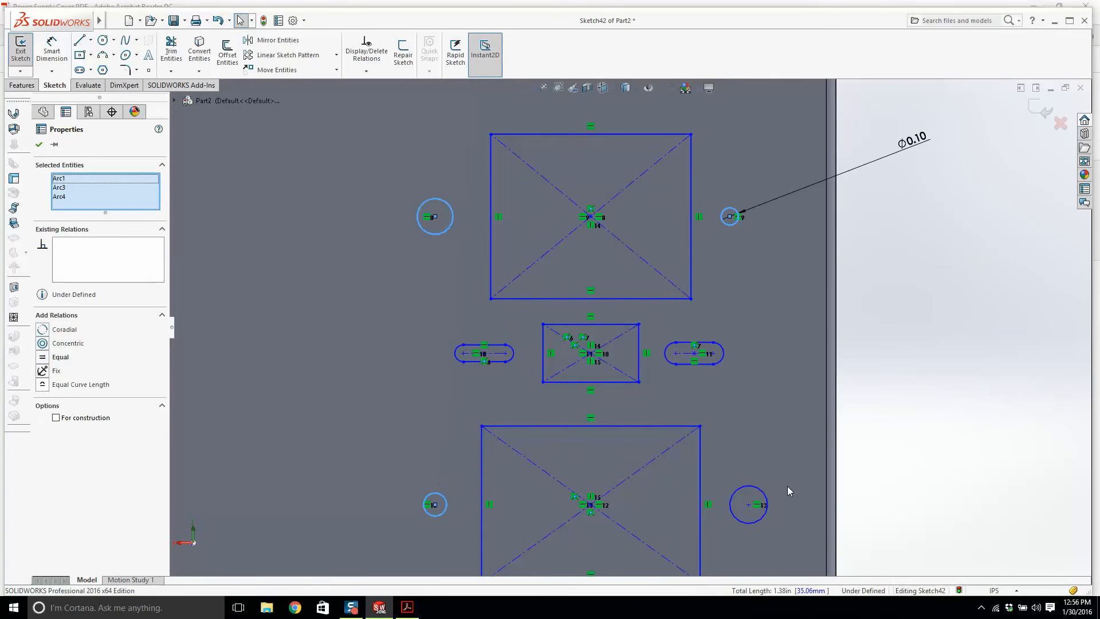
ctrl+click(761, 491)
click(48, 364)
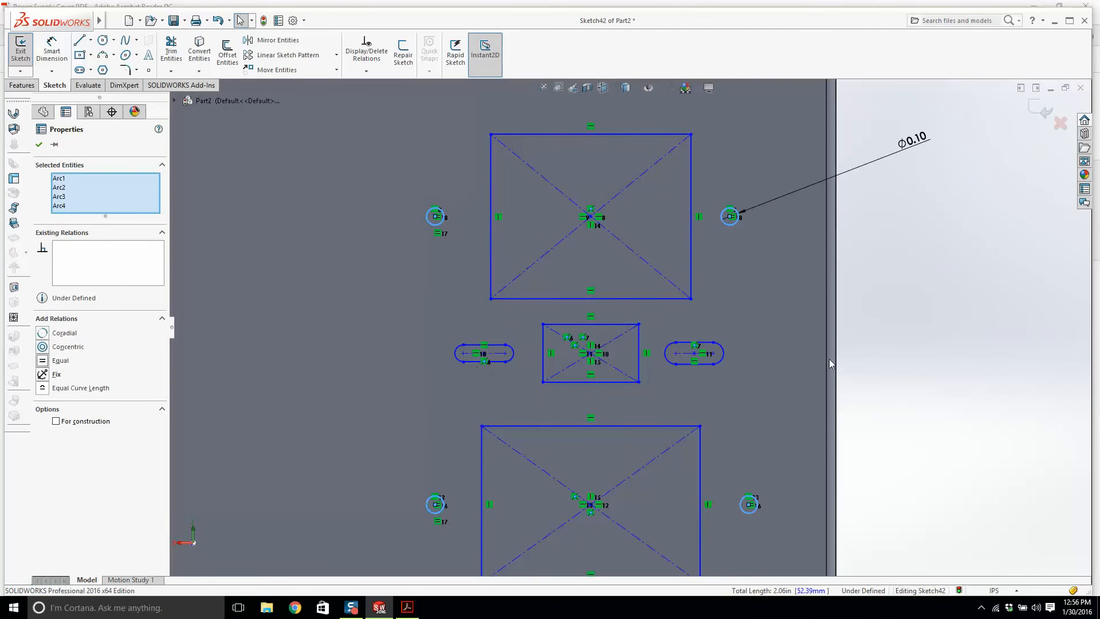
click(746, 476)
Step: Draw a vertical centerline from the upper rectangle's center to the lower rectangle's center
click(407, 612)
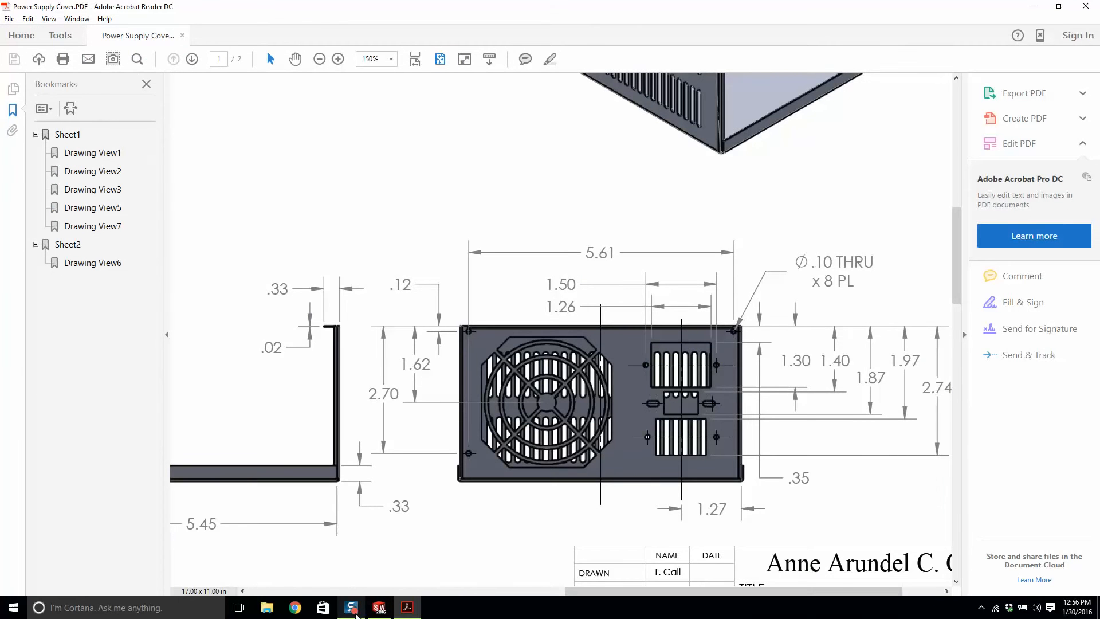
click(380, 607)
click(91, 41)
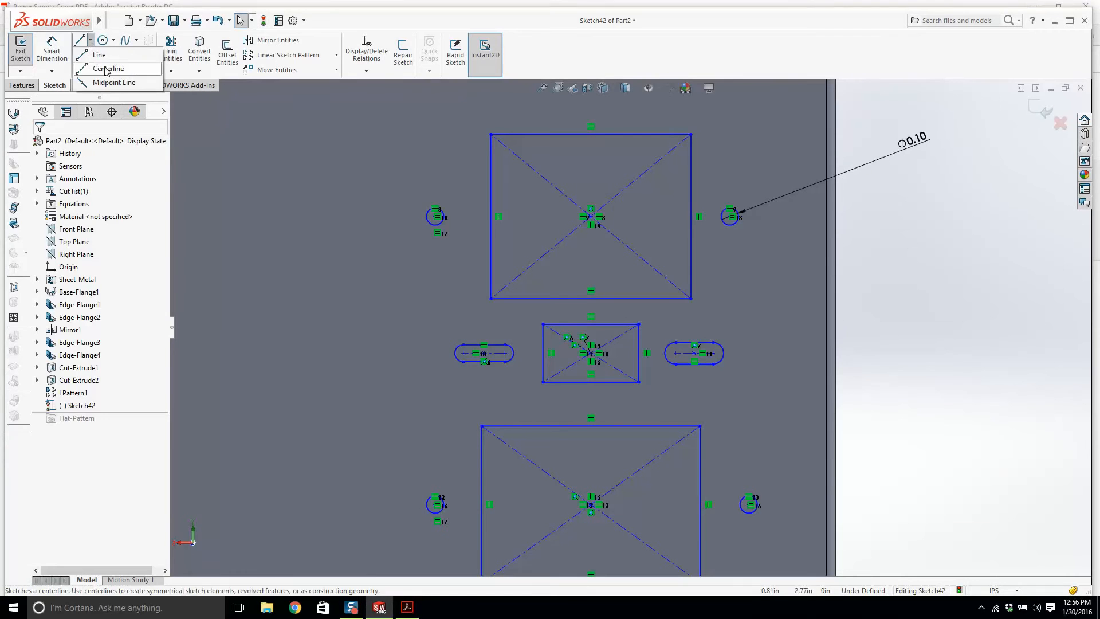
click(106, 72)
click(589, 216)
scroll(631, 329, up, 2)
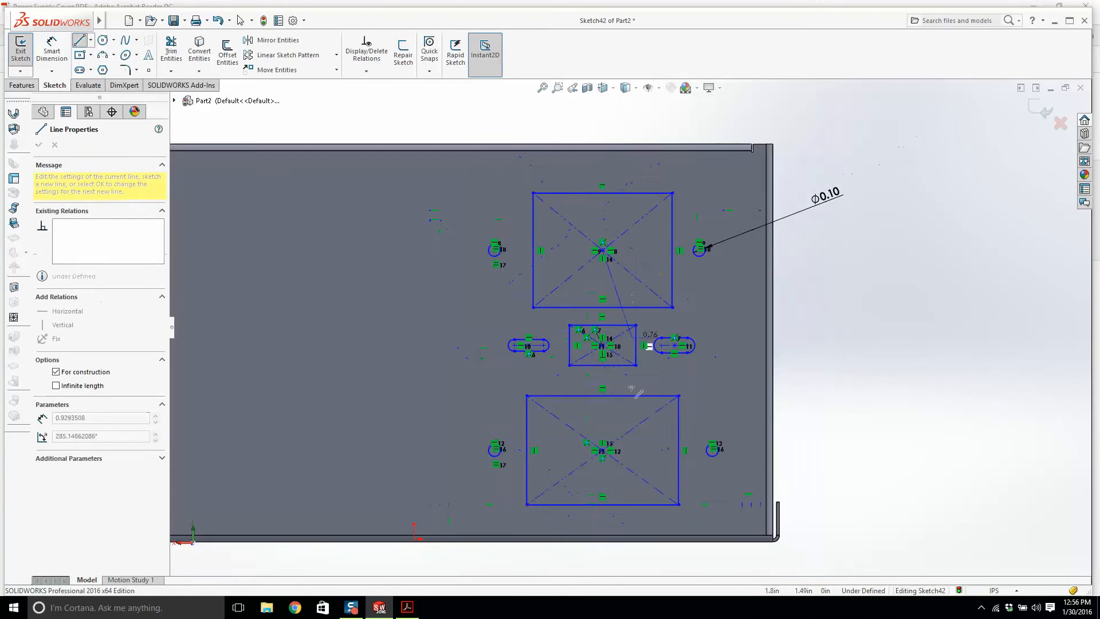
click(603, 451)
key(Escape)
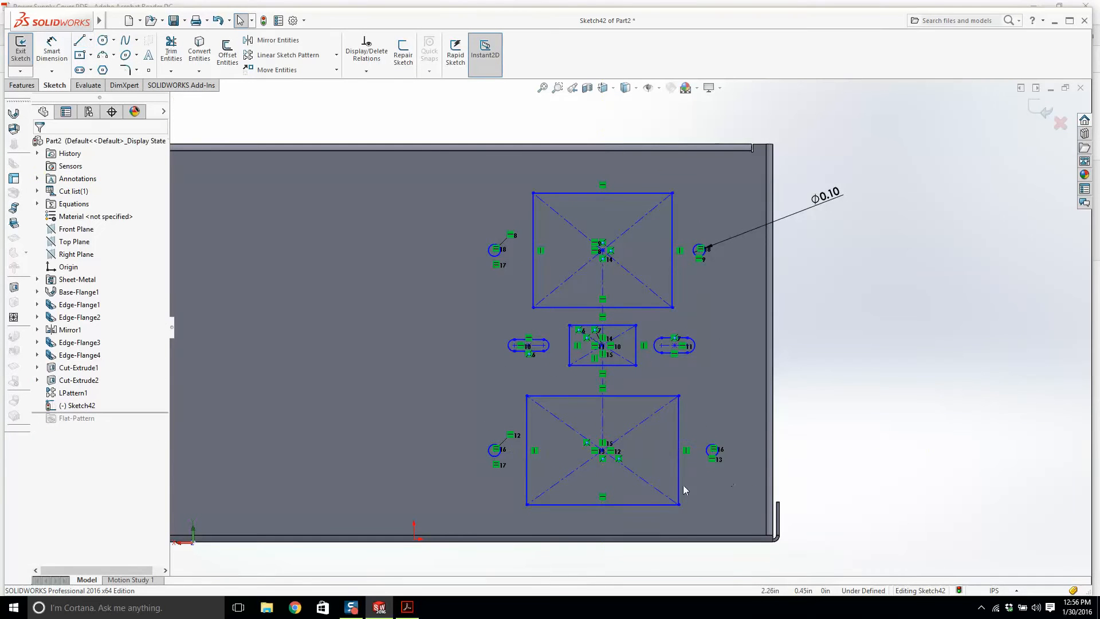
scroll(687, 476, down, 3)
click(714, 435)
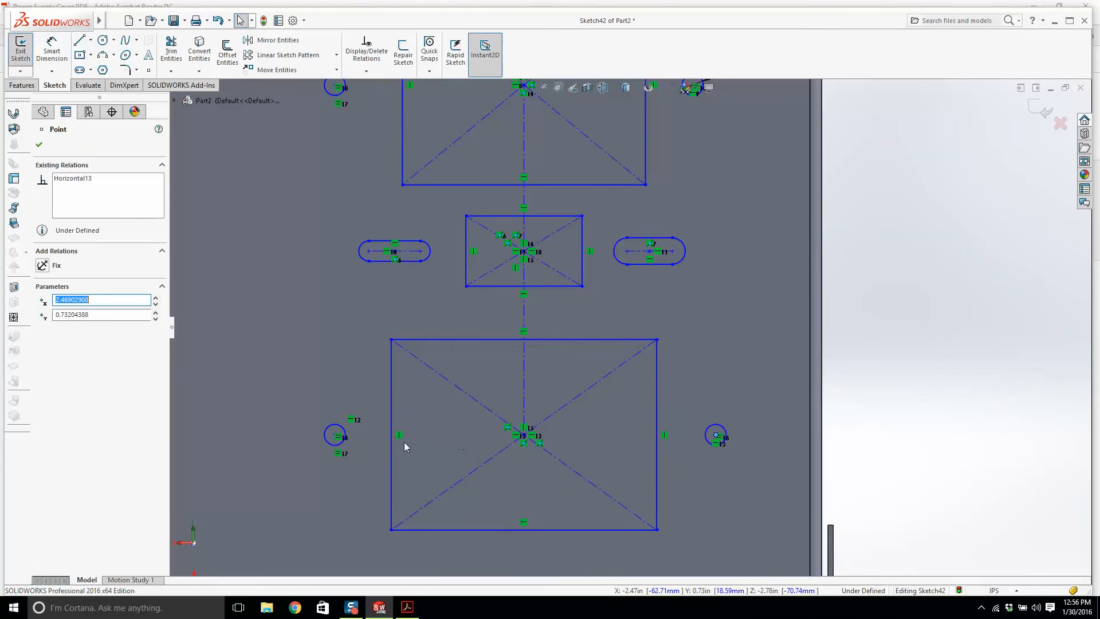
ctrl+click(335, 436)
ctrl+click(522, 377)
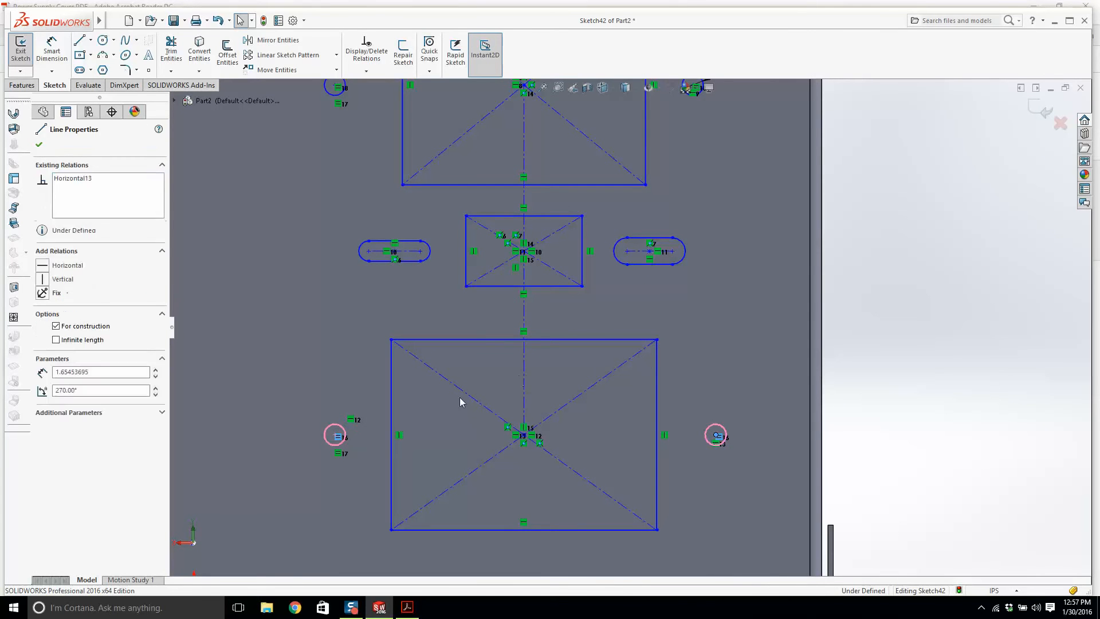
key(Escape)
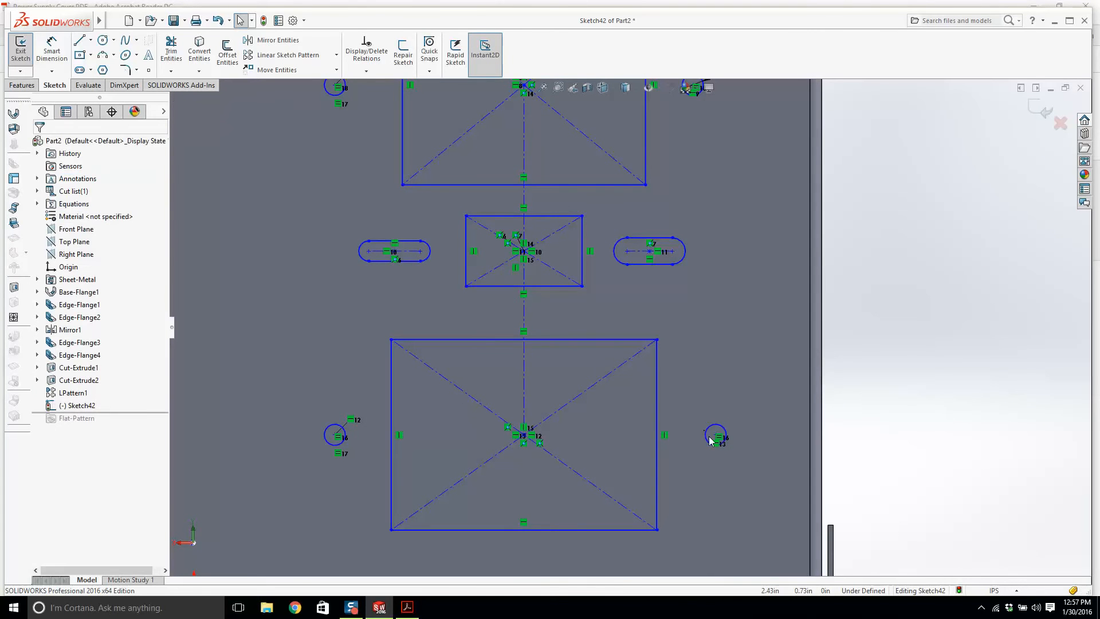
Step: Make the center points of the two circles beside the lower rectangle symmetric about the vertical centerline
scroll(709, 435, down, 2)
click(705, 428)
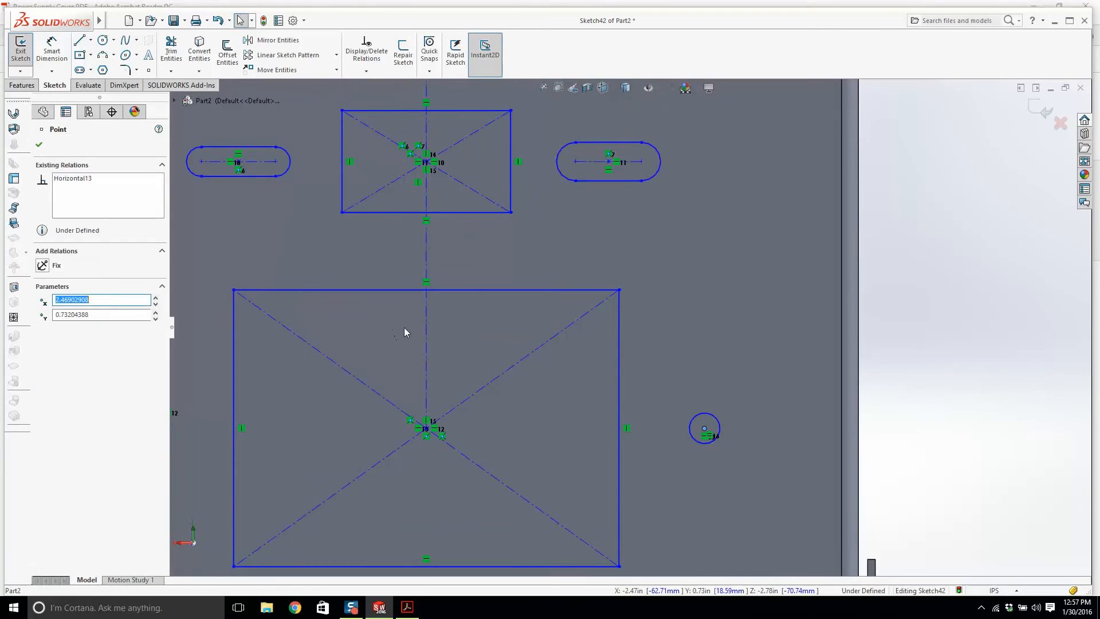
ctrl+click(425, 335)
scroll(425, 334, up, 2)
scroll(401, 367, down, 5)
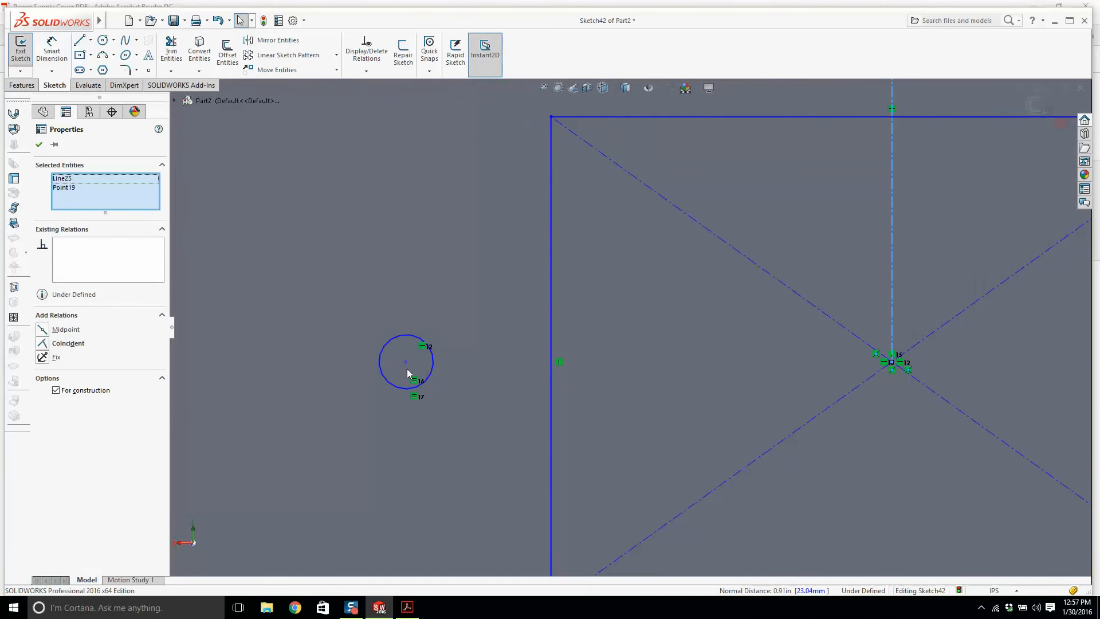
ctrl+click(405, 363)
click(67, 330)
scroll(561, 327, up, 4)
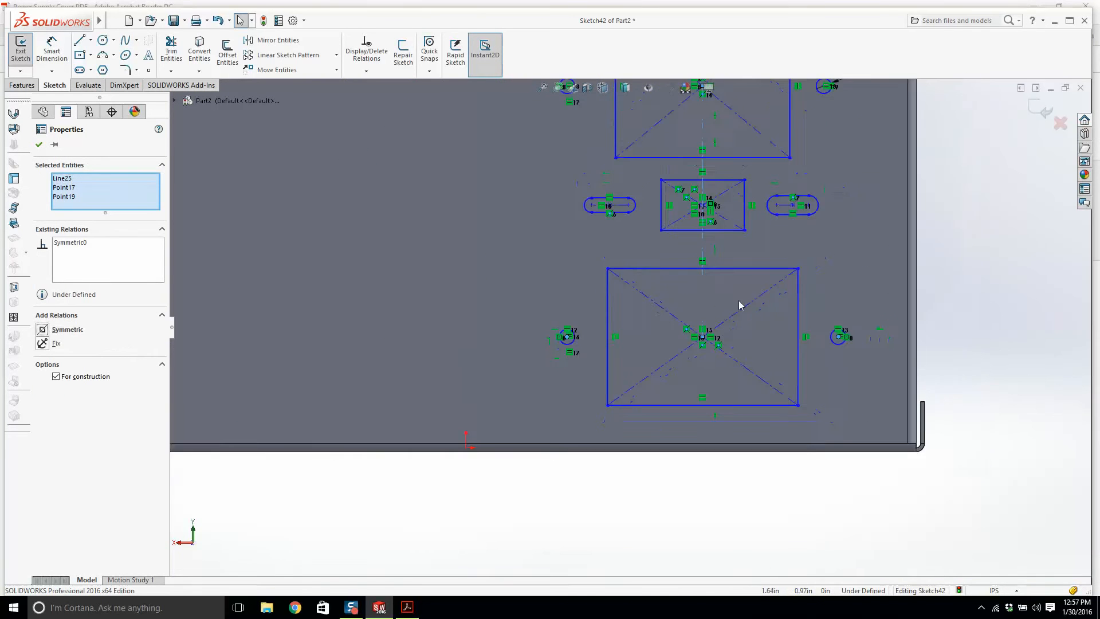
key(Escape)
Step: Make the center points of the two circles beside the upper rectangle symmetric about the vertical centerline
scroll(768, 298, down, 5)
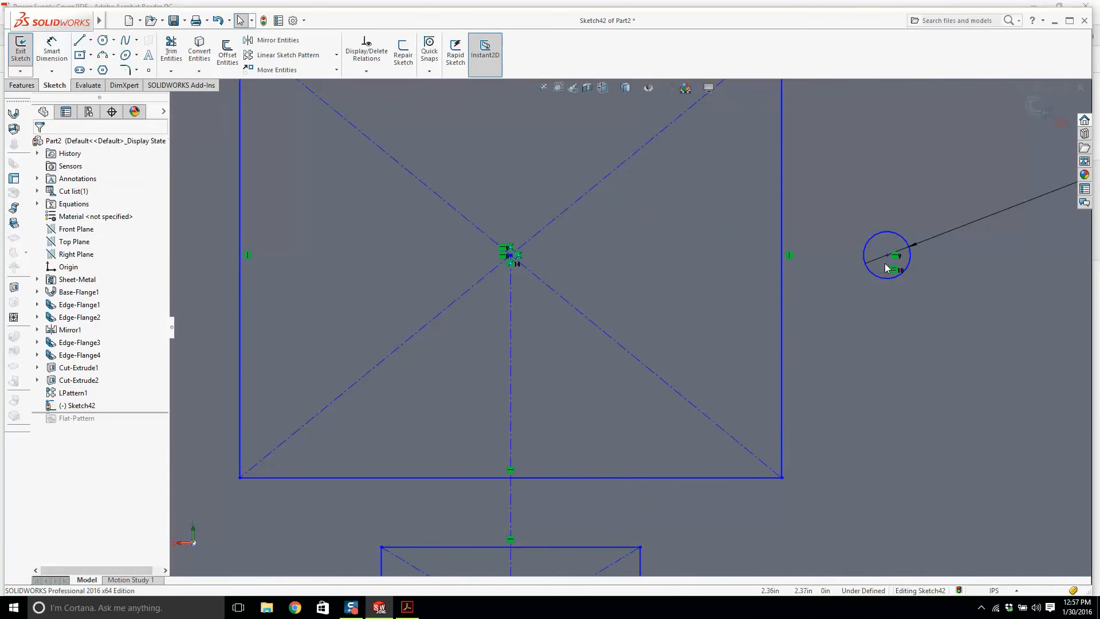
click(887, 255)
ctrl+click(510, 314)
scroll(627, 307, up, 3)
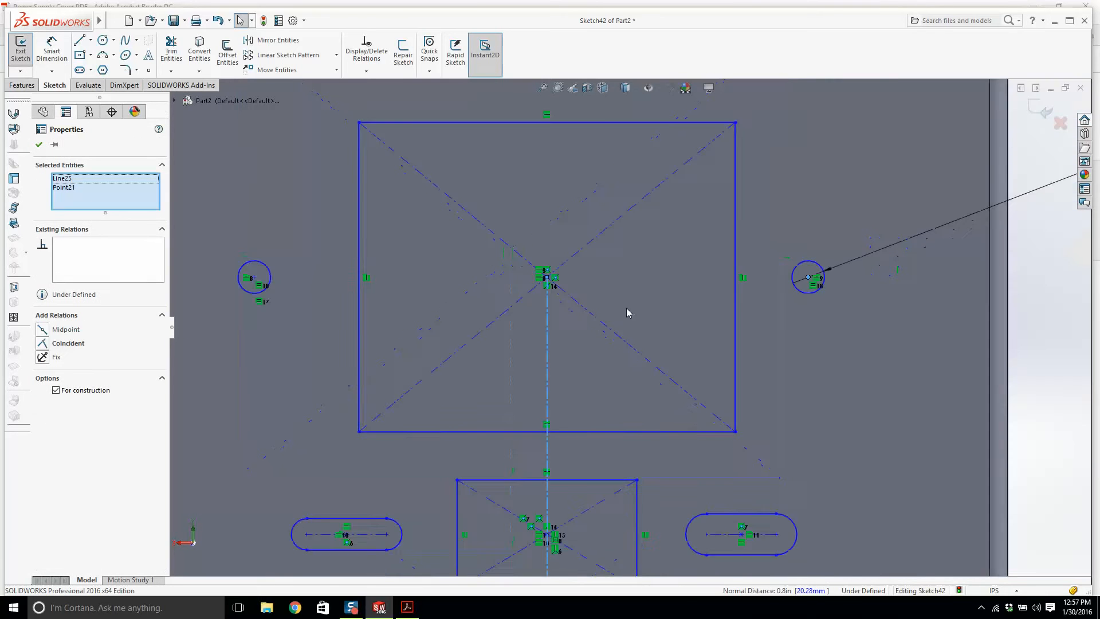
scroll(341, 298, down, 4)
ctrl+click(319, 280)
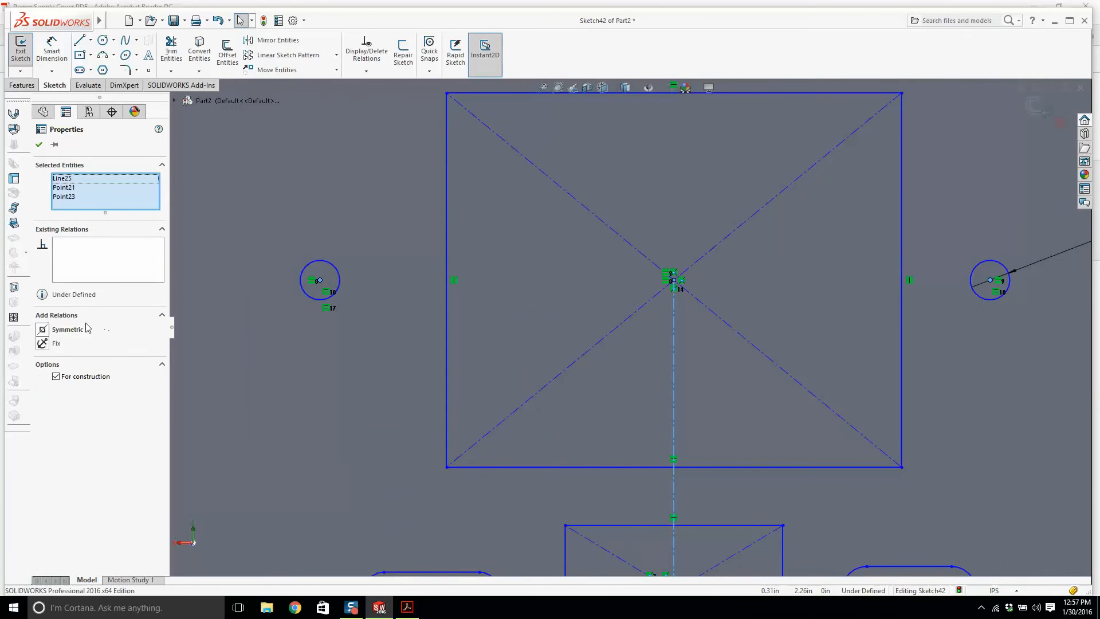
click(67, 329)
key(Escape)
scroll(603, 295, up, 5)
scroll(688, 389, down, 3)
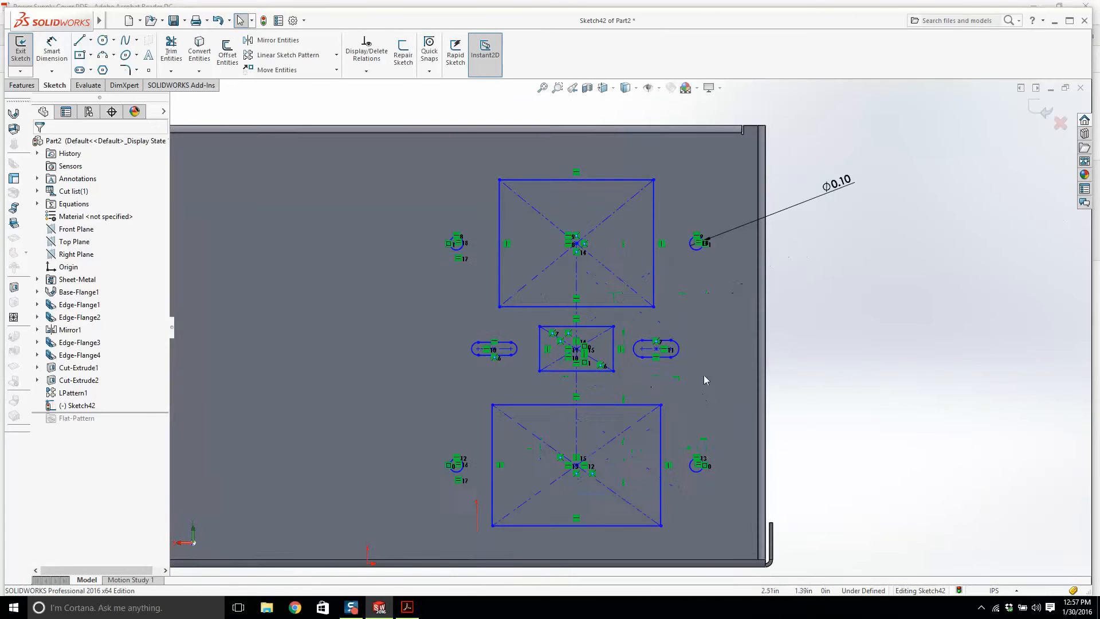
Step: Examine the width and hole spacing dimensions of the upper connector cutout in the PDF drawing in Adobe Acrobat Reader
click(407, 606)
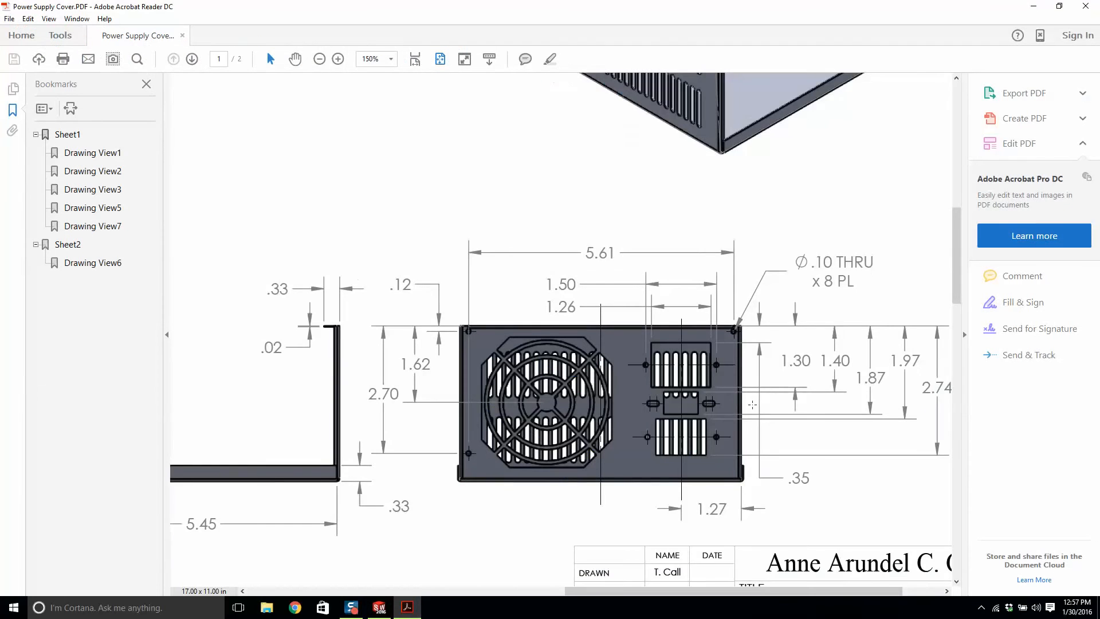
scroll(739, 380, up, 1)
ctrl+scroll(738, 380, up, 1)
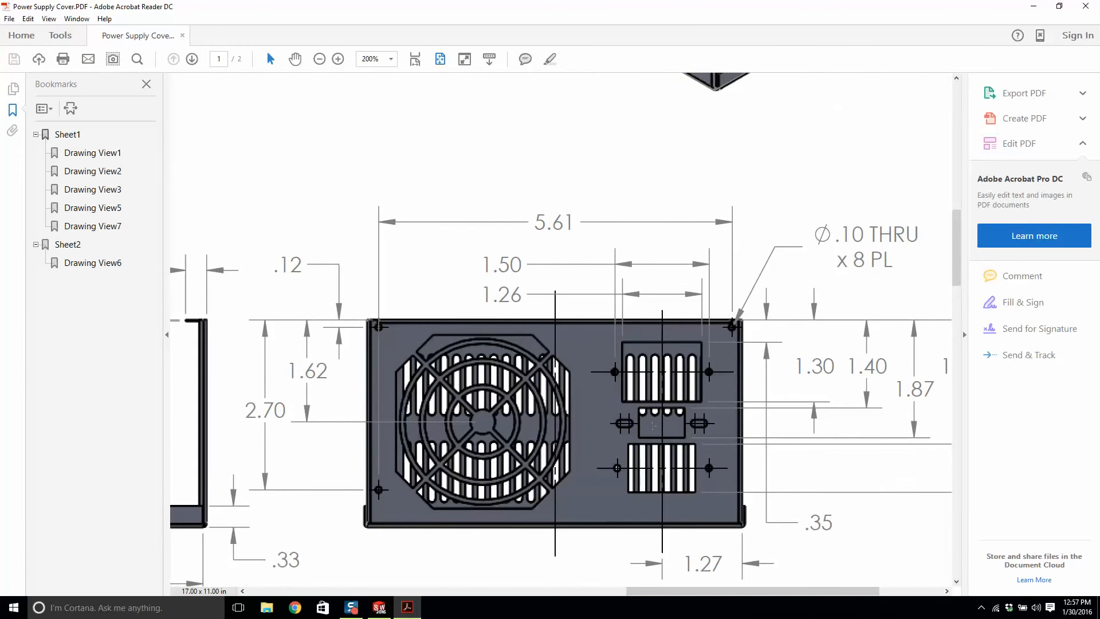
ctrl+scroll(655, 435, up, 2)
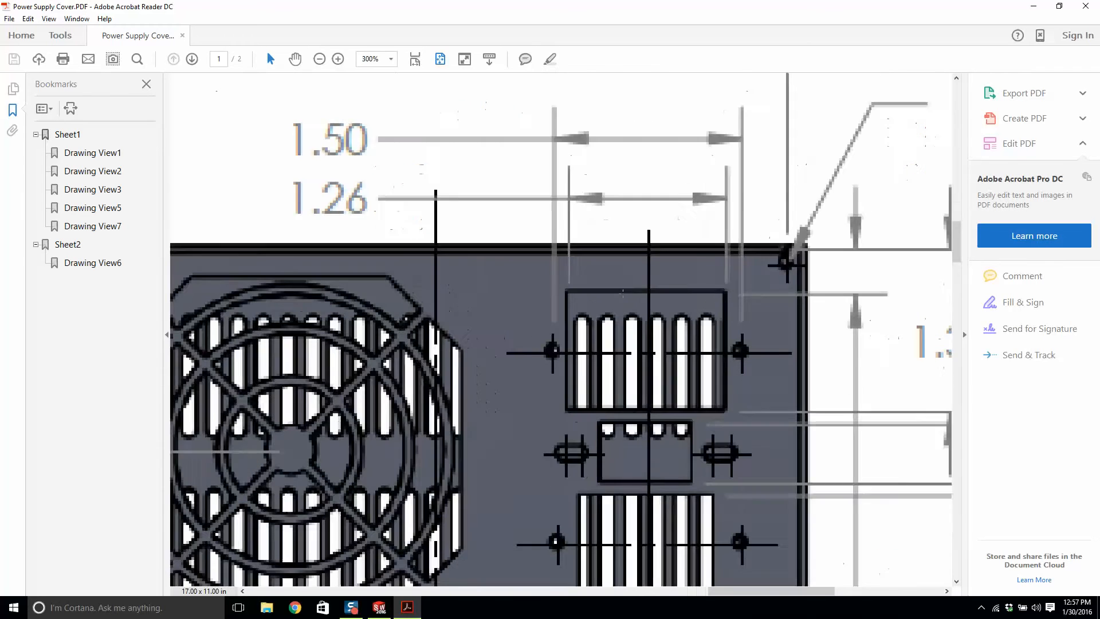
scroll(617, 298, up, 1)
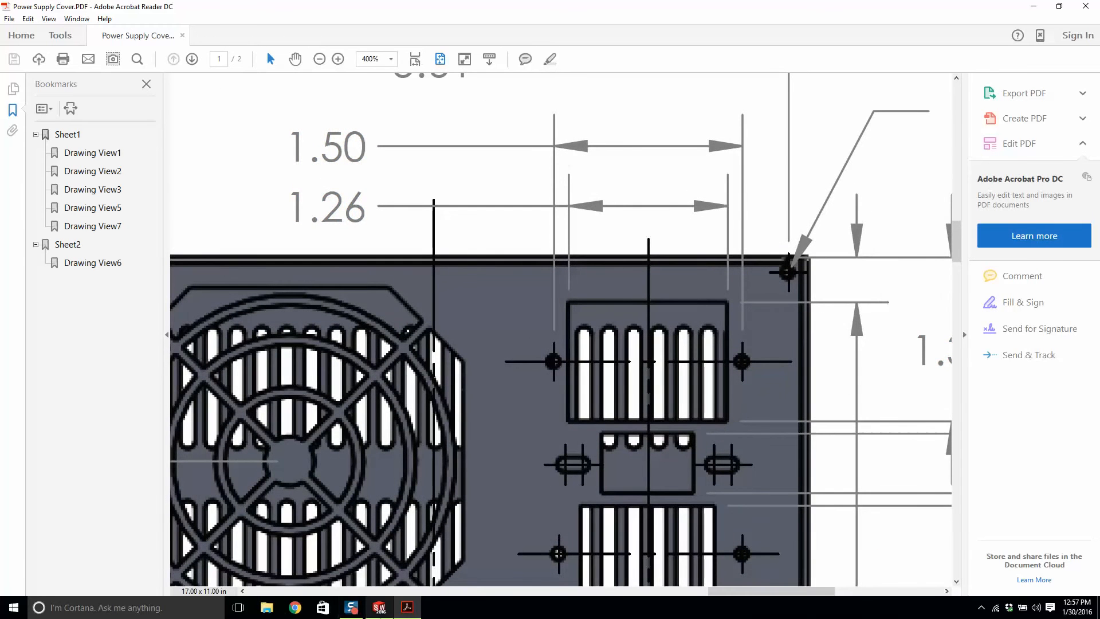
click(379, 607)
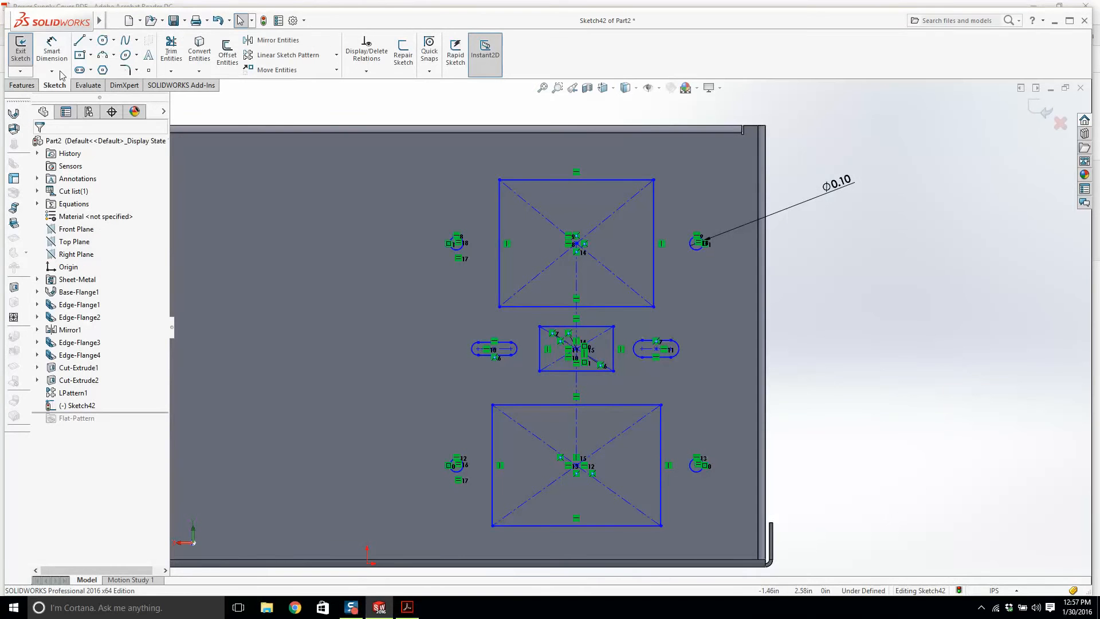
Step: Dimension the upper rectangle's width at 1.5 in and undo that value
click(52, 53)
click(499, 212)
click(653, 229)
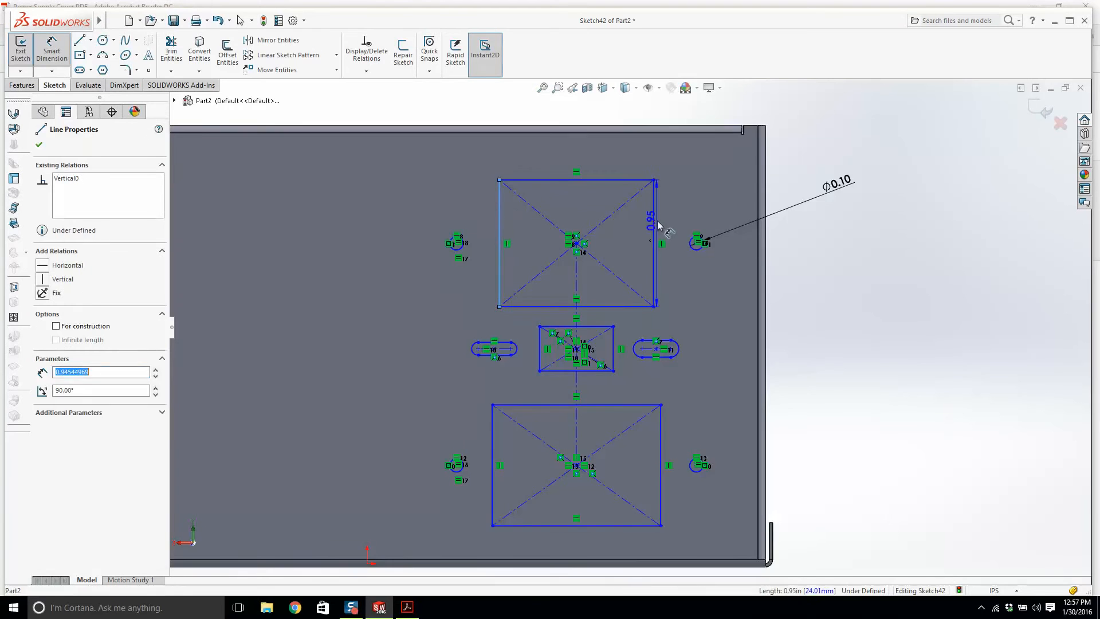
scroll(630, 321, up, 3)
click(621, 170)
text(1.5)
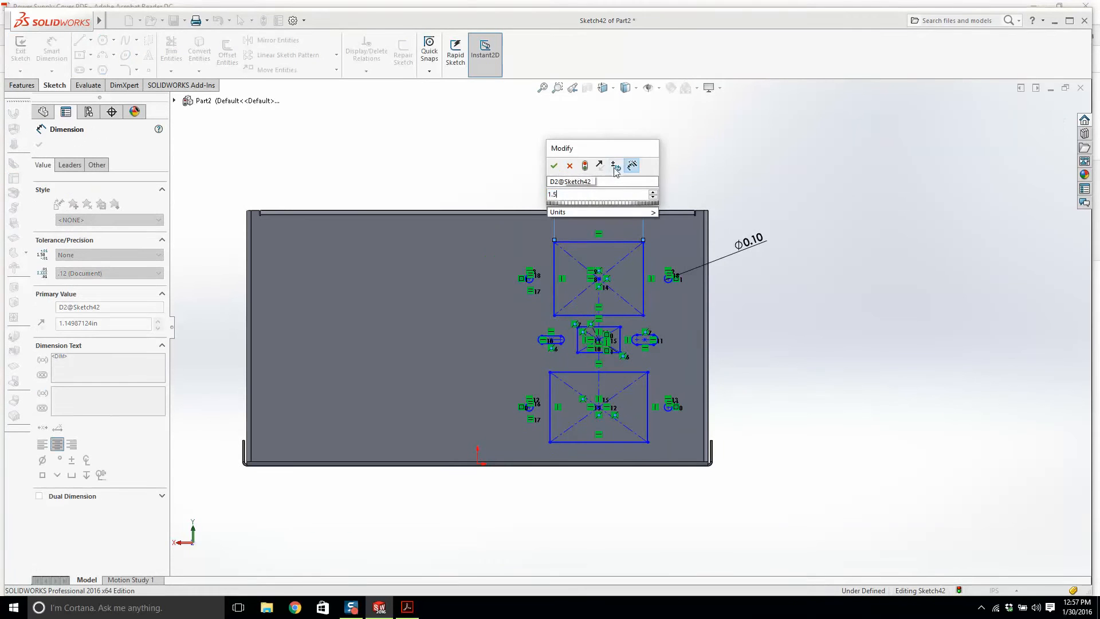
key(Return)
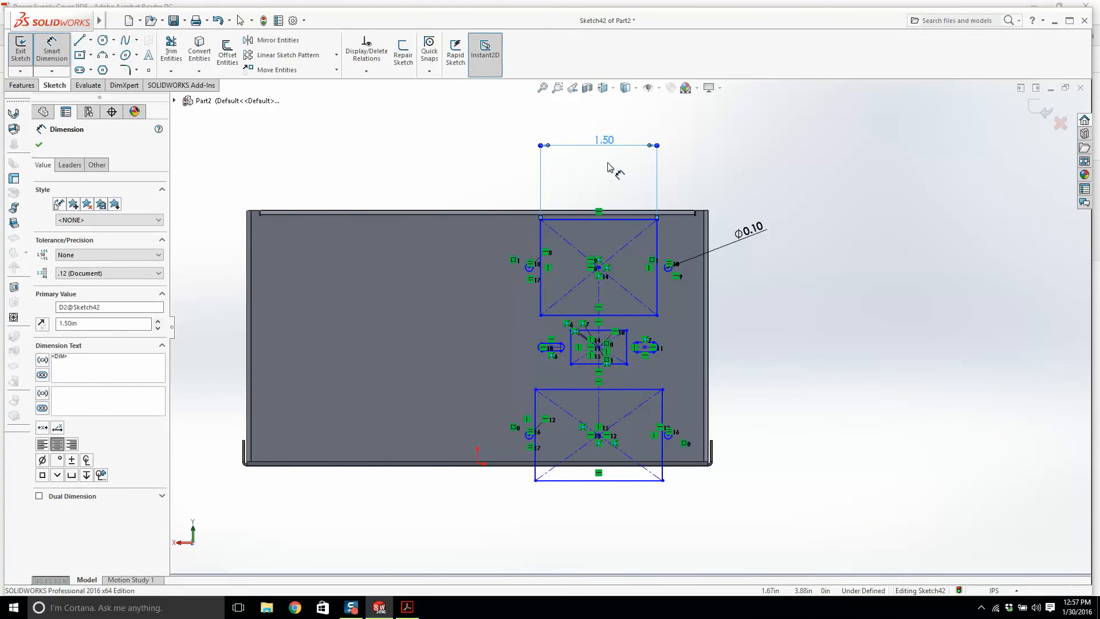
key(ctrl+z)
Step: Set the upper rectangle's width dimension to 1.26 in
double_click(607, 166)
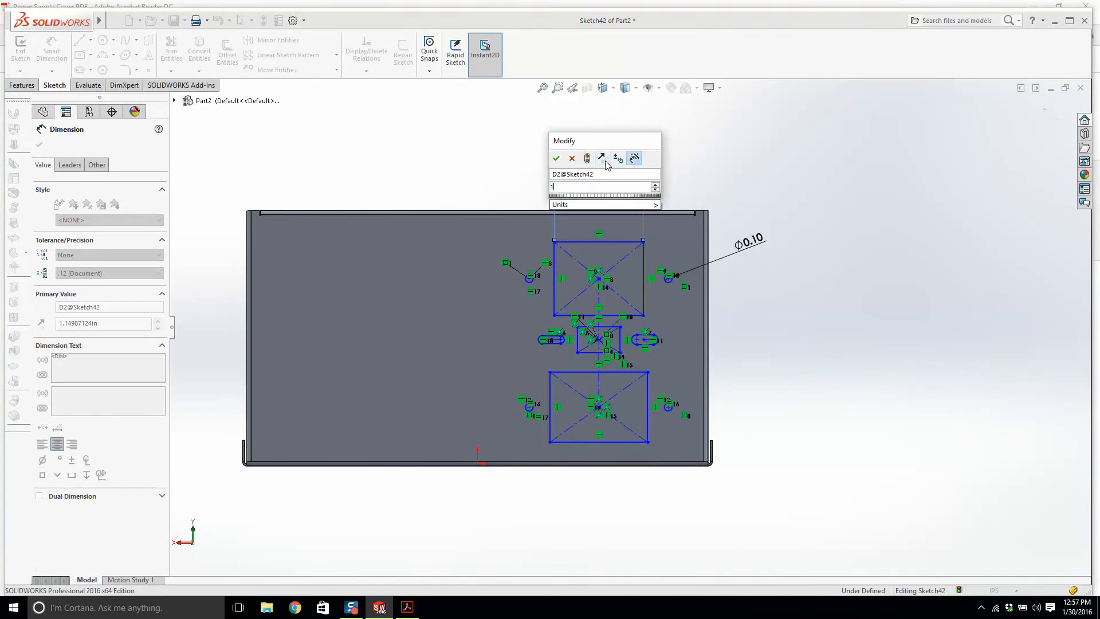
text(1.26)
key(Return)
Step: Dimension the horizontal distance between the two circles beside the upper rectangle to 1.50 in
scroll(570, 242, down, 5)
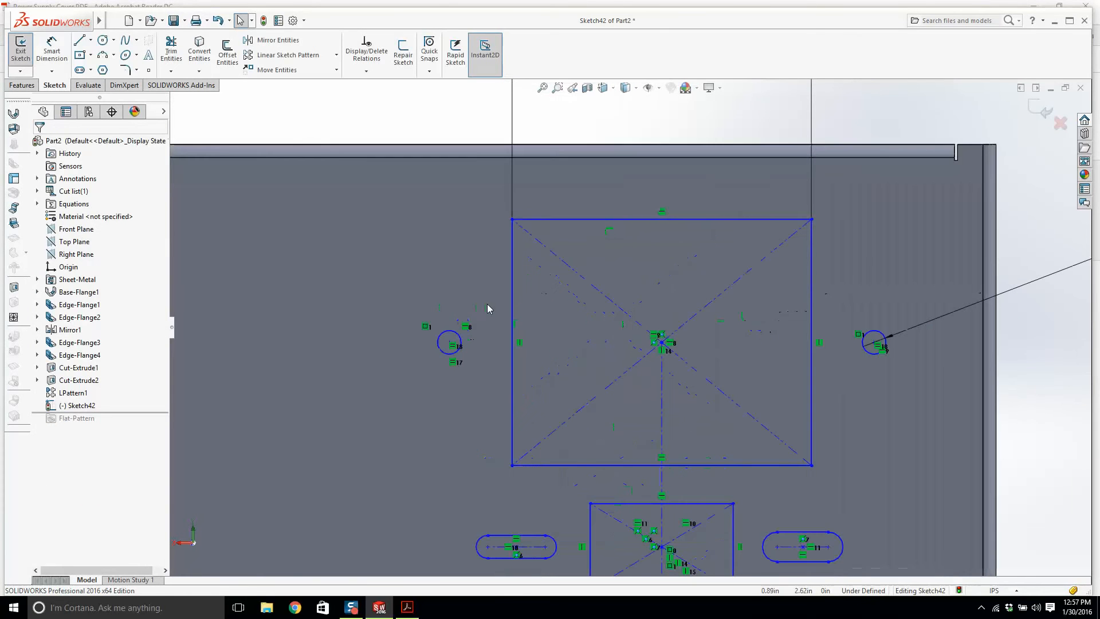
click(51, 51)
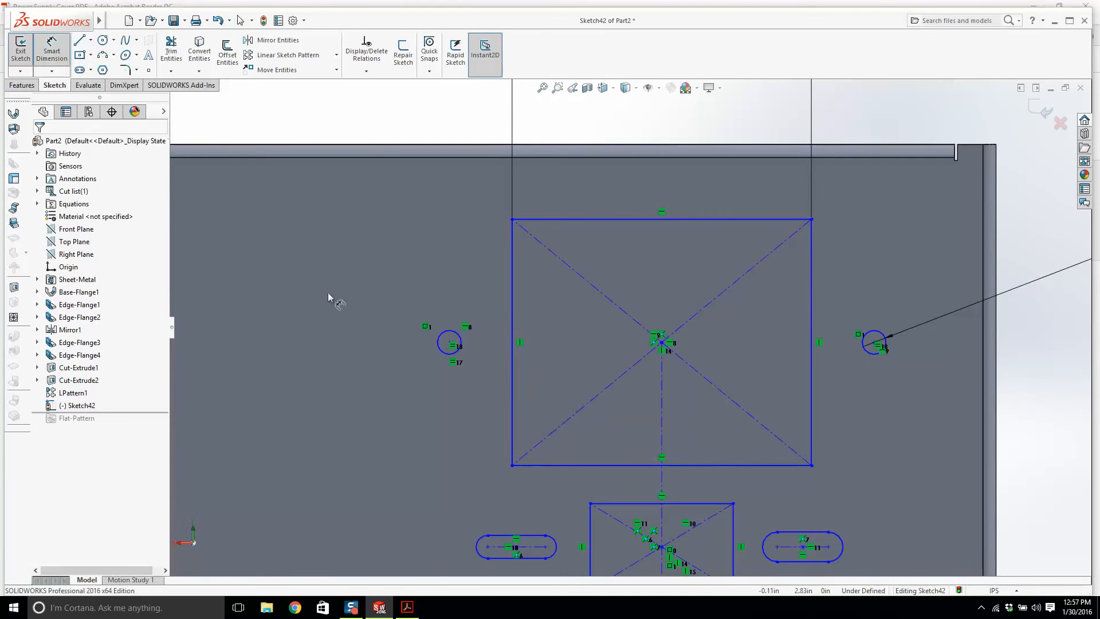
click(459, 336)
click(878, 339)
scroll(809, 319, up, 5)
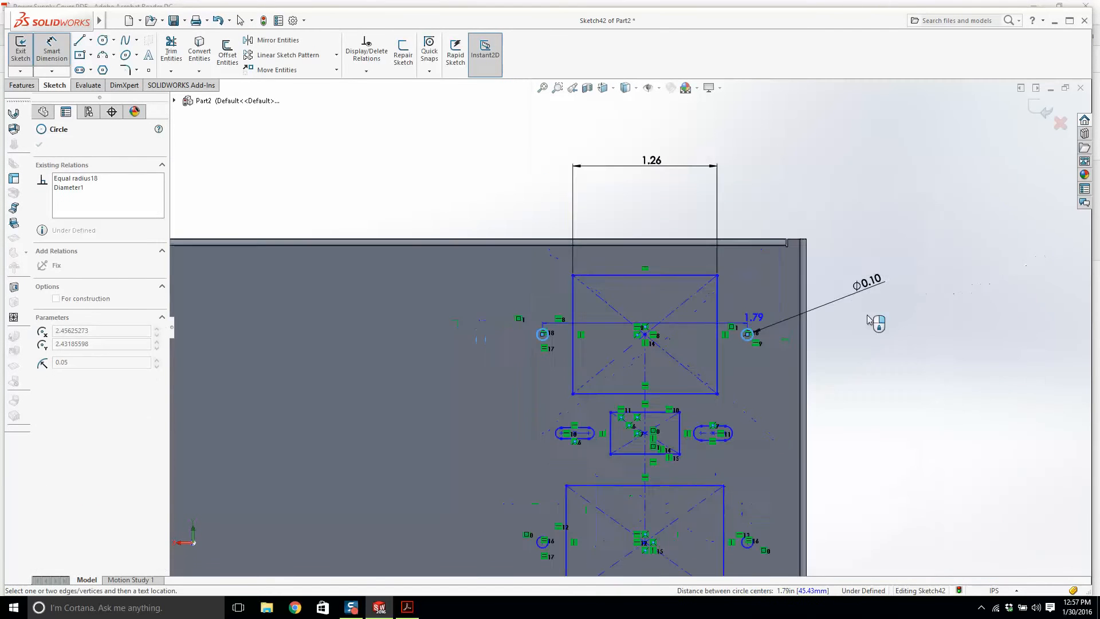
click(652, 193)
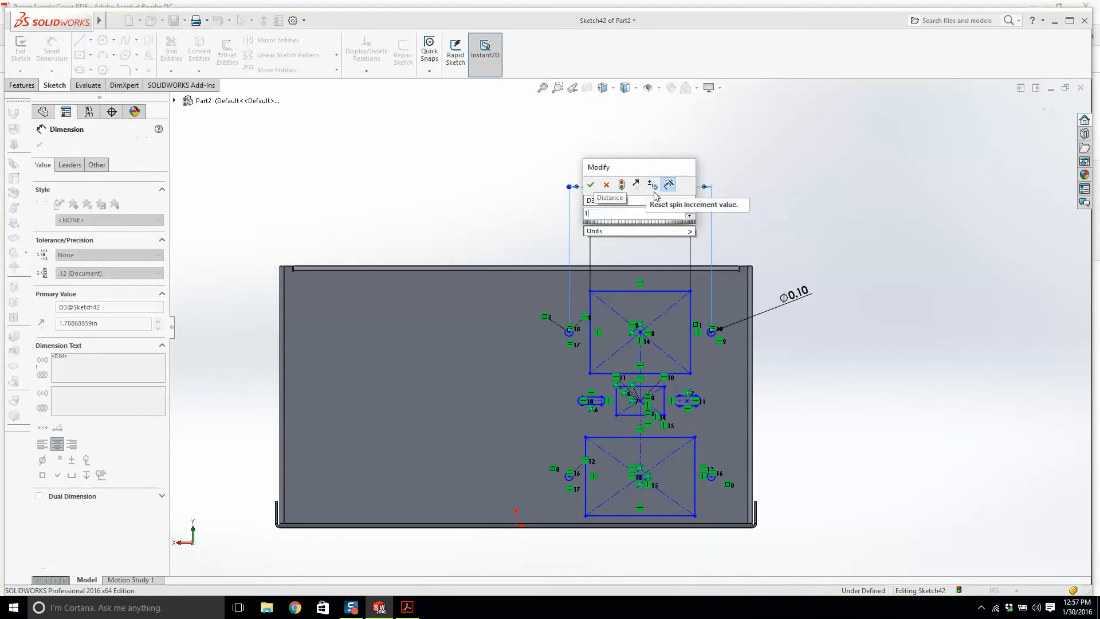
key(Return)
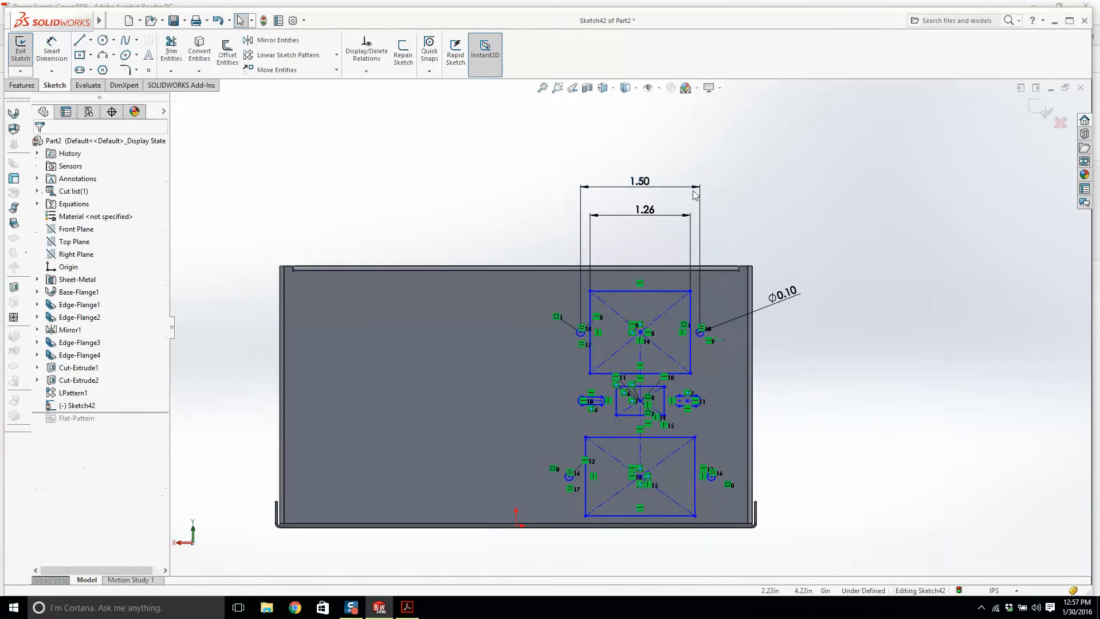
Step: Switch to the PDF drawing in Adobe Acrobat Reader and examine the cutout dimensions in the fan panel view on sheet 1
scroll(779, 328, up, 3)
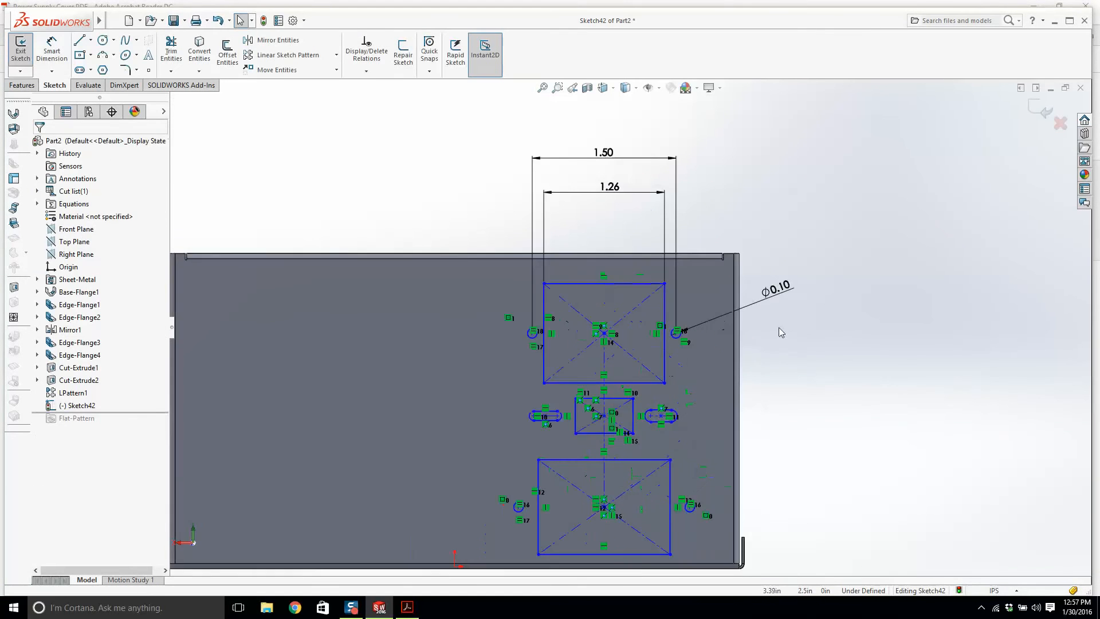
scroll(623, 344, down, 3)
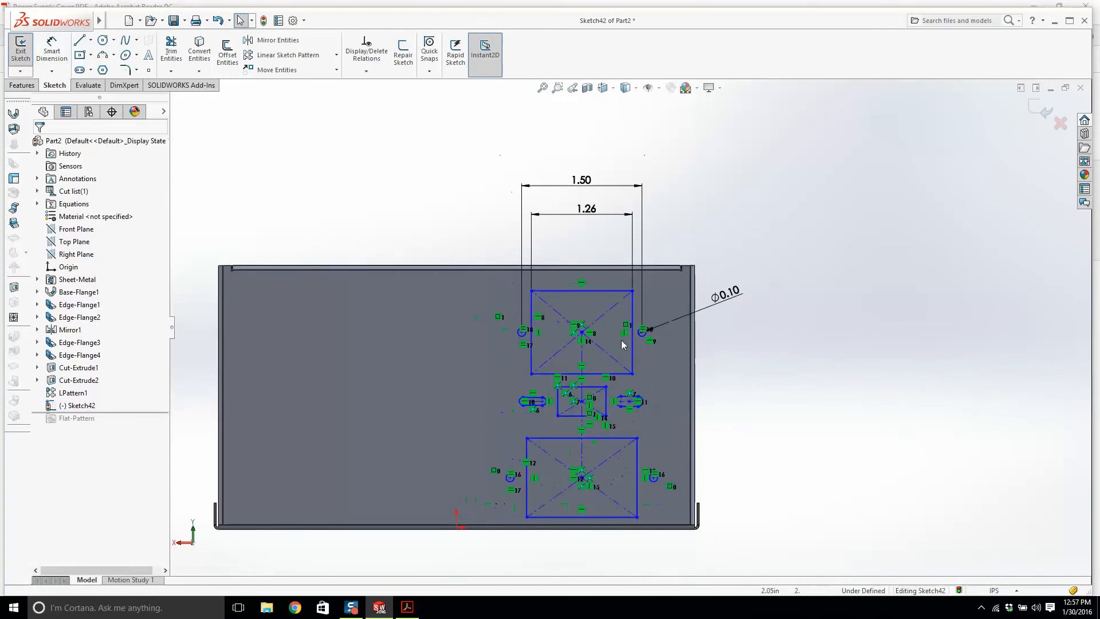
click(407, 606)
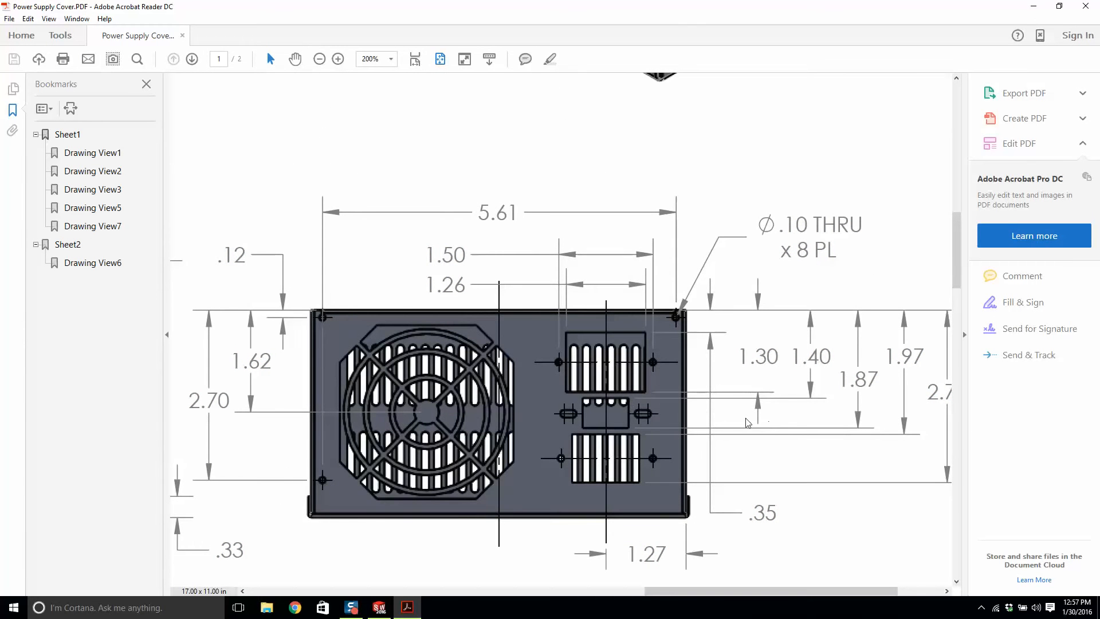
scroll(491, 499, down, 1)
ctrl+scroll(544, 429, down, 2)
scroll(630, 366, down, 3)
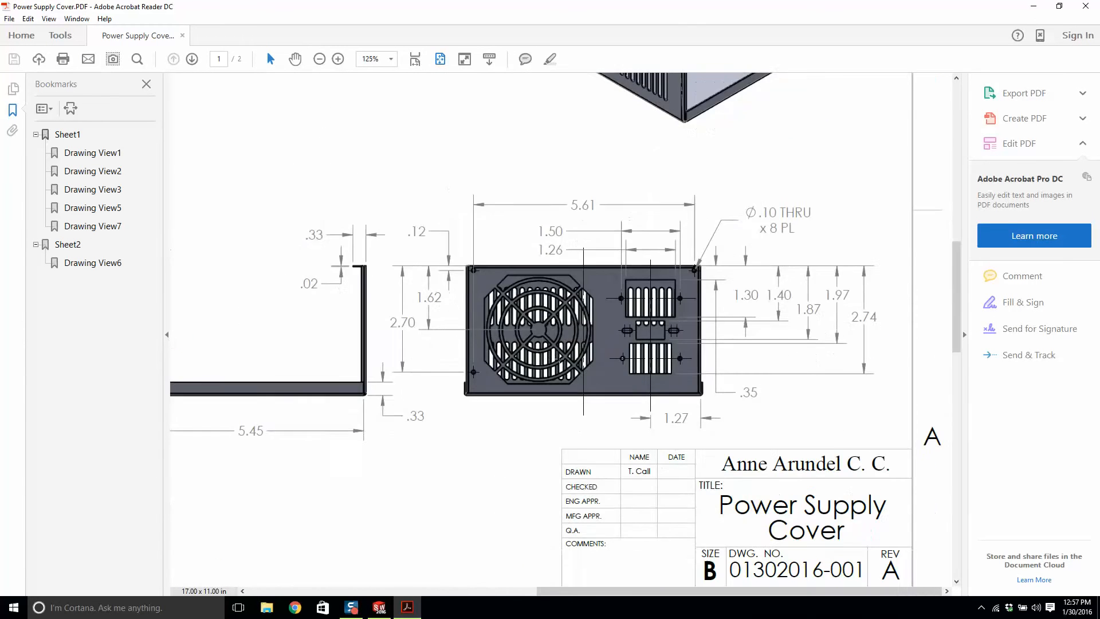
ctrl+scroll(674, 310, up, 2)
ctrl+scroll(674, 310, up, 2)
ctrl+scroll(673, 310, down, 2)
scroll(625, 342, down, 2)
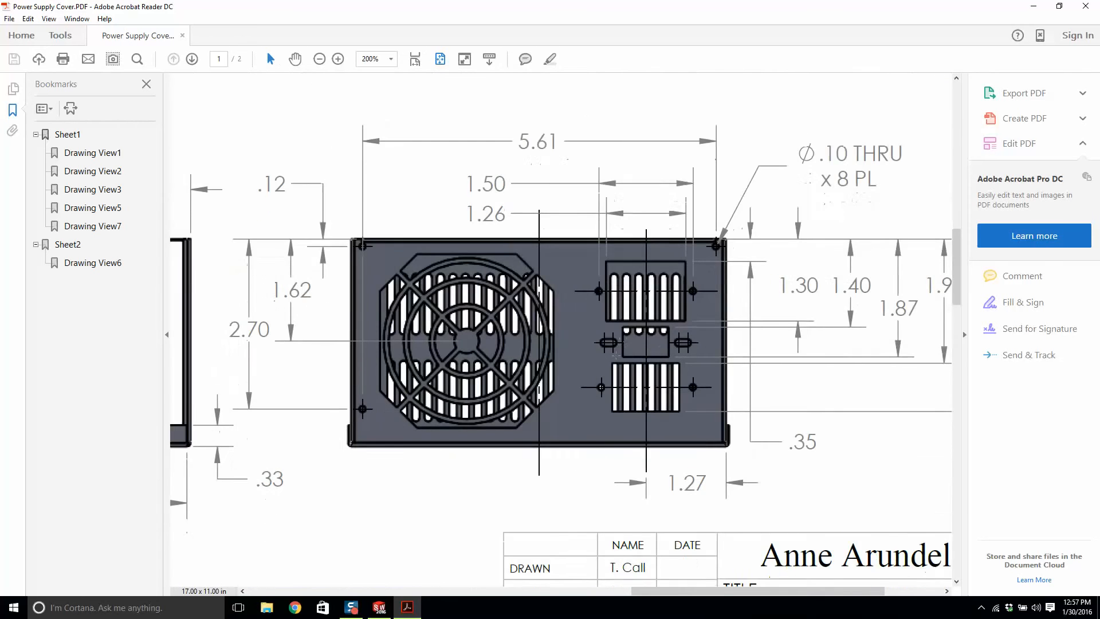
scroll(625, 341, down, 3)
ctrl+scroll(471, 334, down, 2)
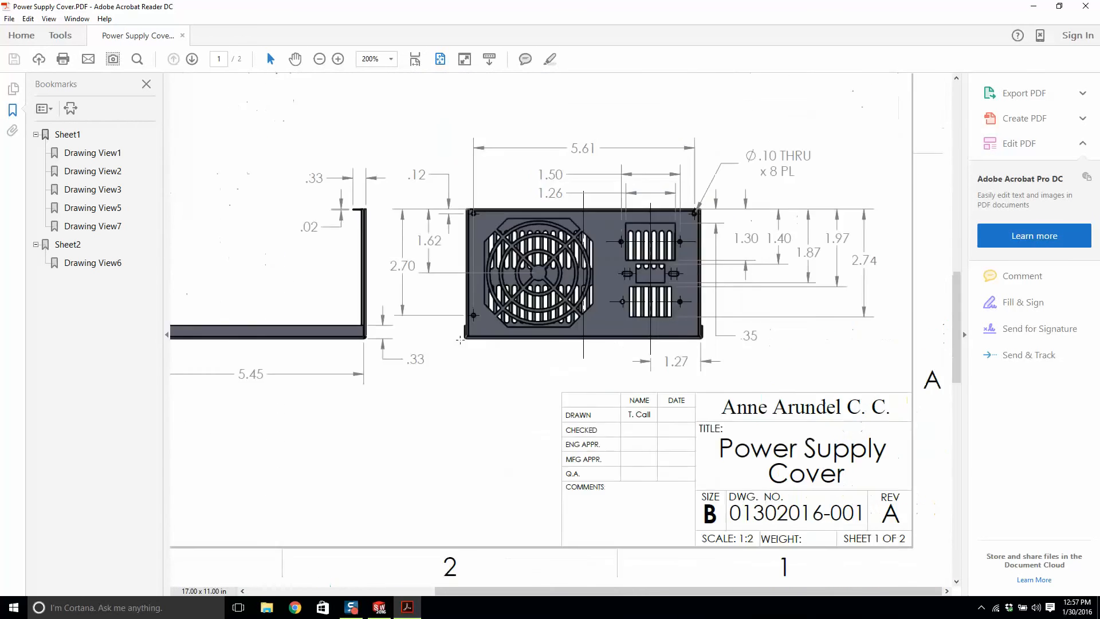
Step: Examine the size dimensions of the three connector cutouts in the flat pattern view on sheet 2 of the PDF drawing
scroll(460, 324, down, 7)
ctrl+scroll(398, 378, down, 1)
ctrl+scroll(398, 388, up, 1)
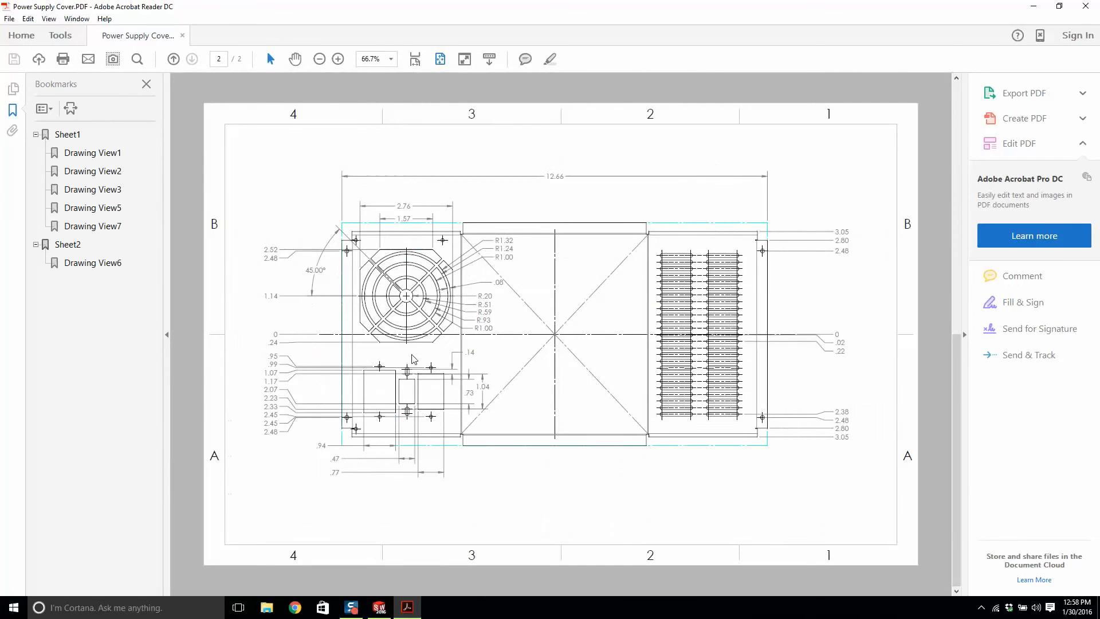
ctrl+scroll(256, 461, up, 1)
ctrl+scroll(261, 452, up, 1)
ctrl+scroll(458, 401, down, 2)
ctrl+scroll(602, 322, up, 1)
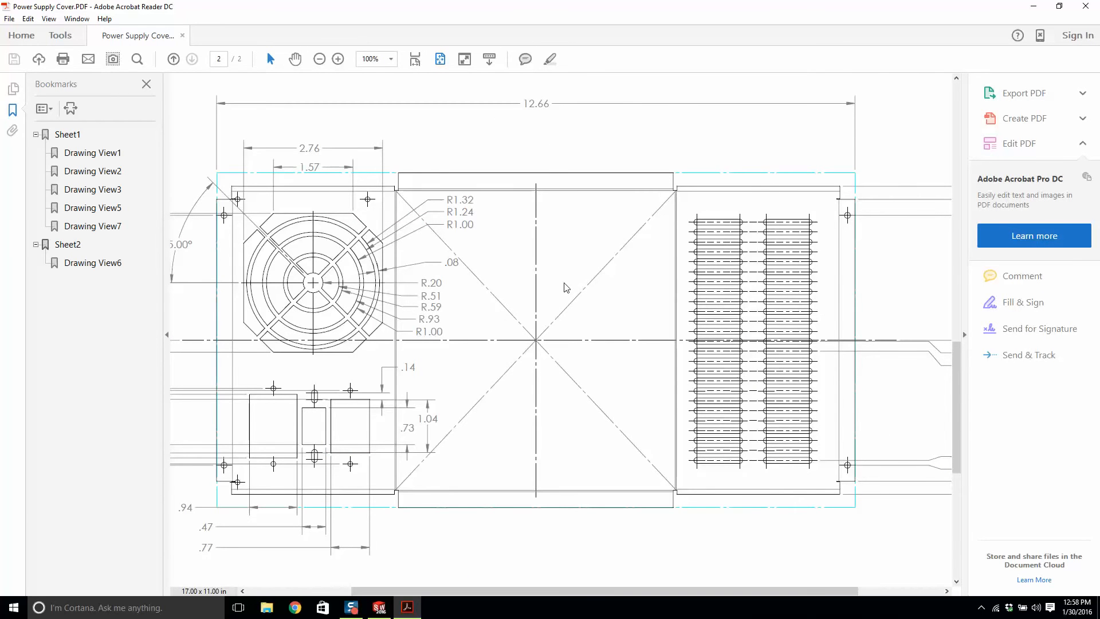
ctrl+scroll(565, 286, down, 1)
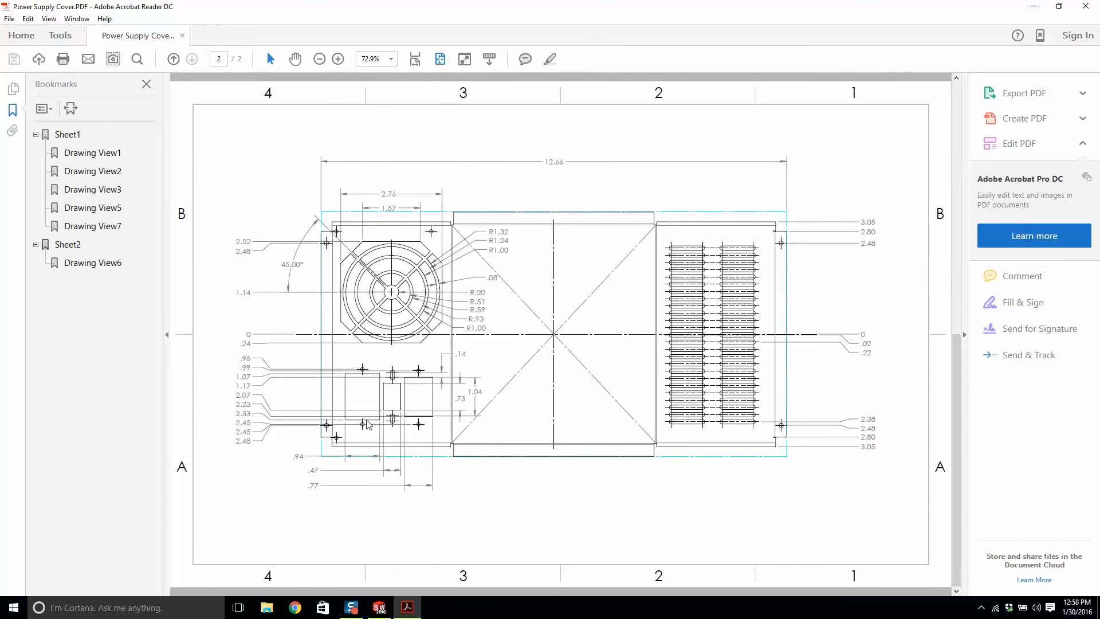
ctrl+scroll(367, 424, up, 3)
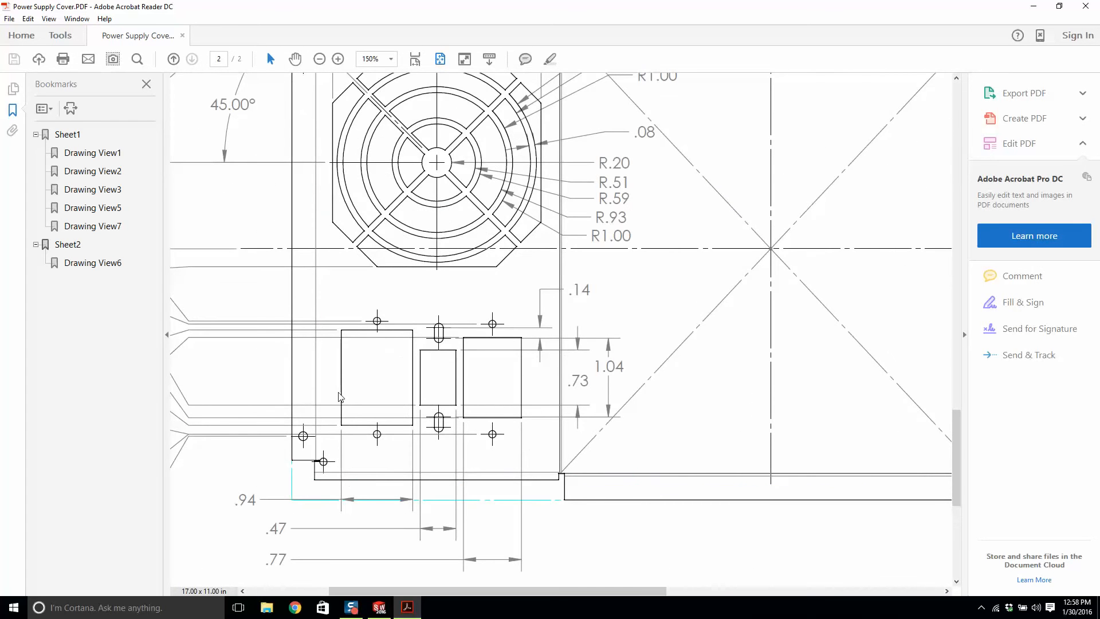
ctrl+scroll(383, 374, down, 1)
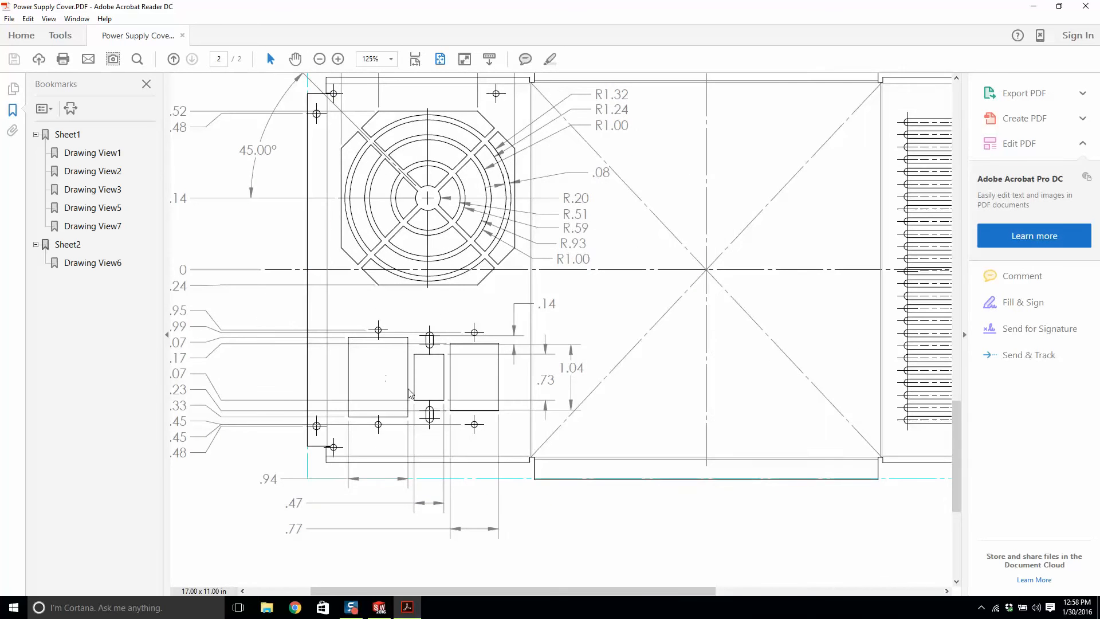
ctrl+scroll(445, 401, up, 1)
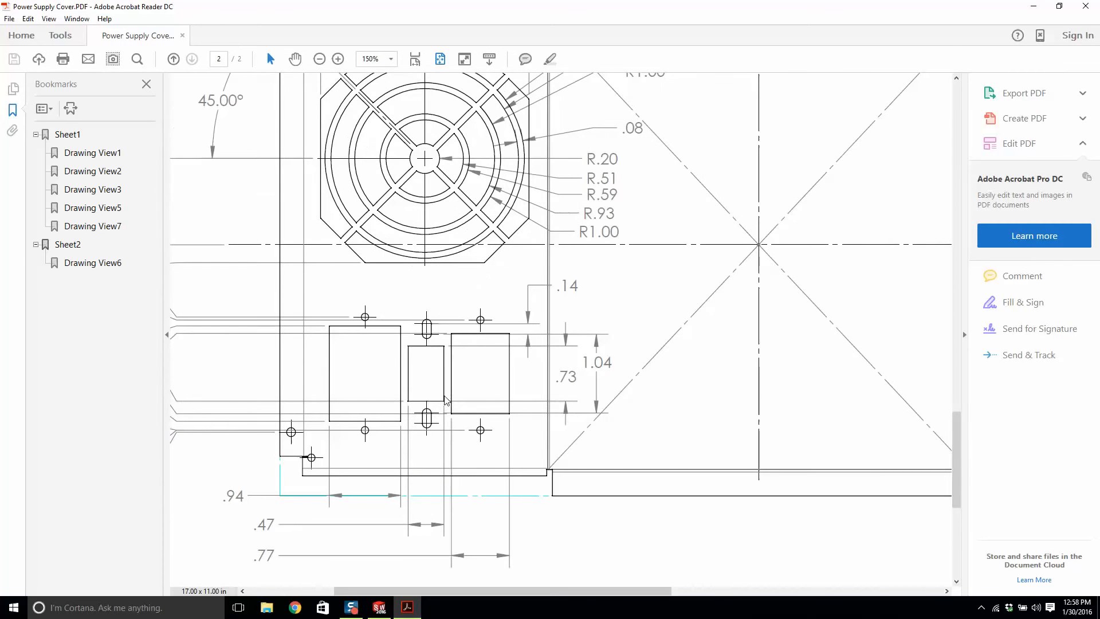
ctrl+scroll(446, 389, down, 1)
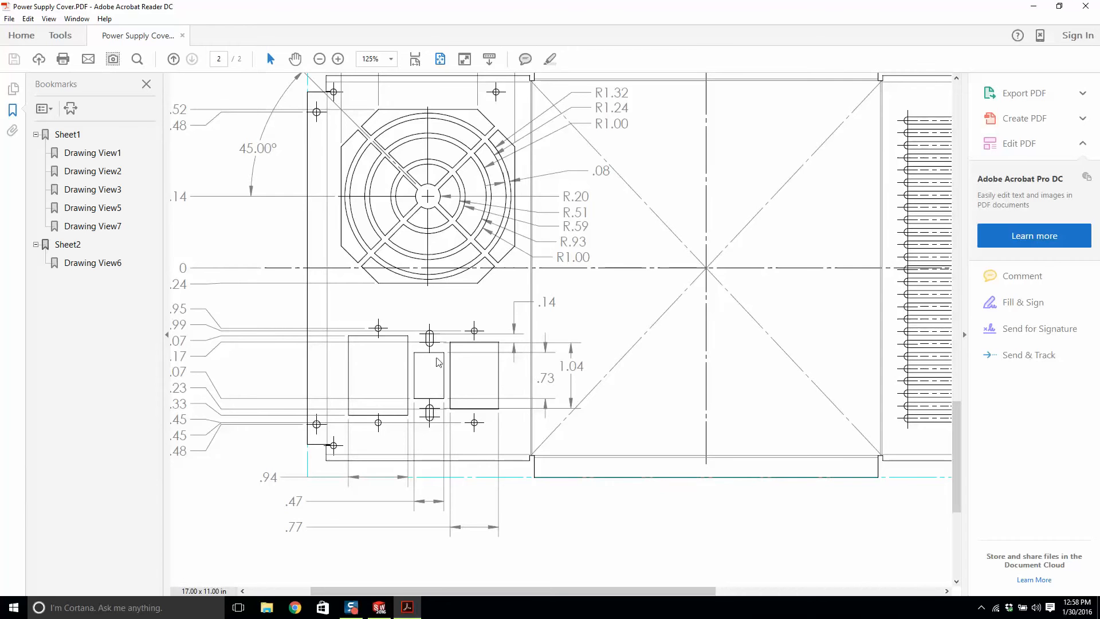
Step: Switch back to SOLIDWORKS and dimension the middle rectangle's width to 0.73 in
click(379, 606)
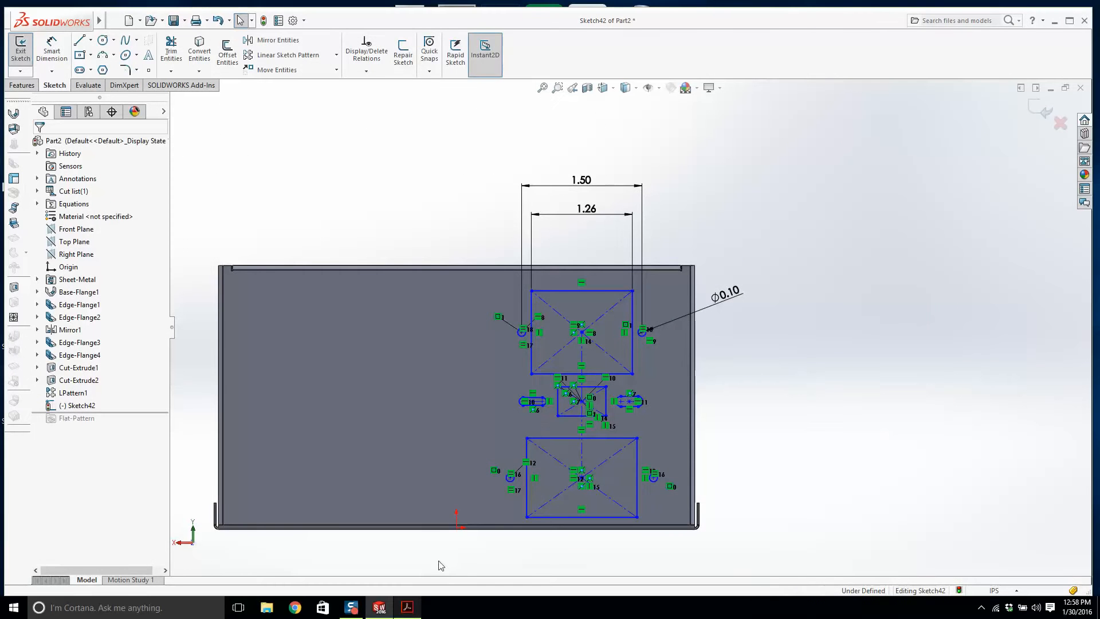
right_drag(766, 397, 765, 361)
scroll(547, 418, down, 5)
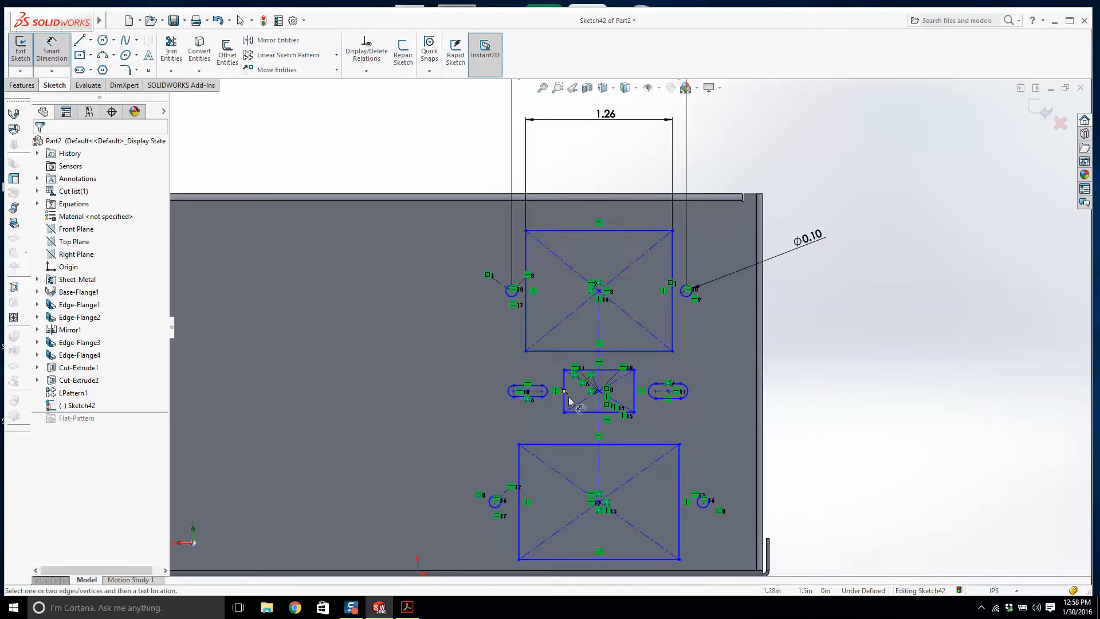
click(572, 371)
click(694, 365)
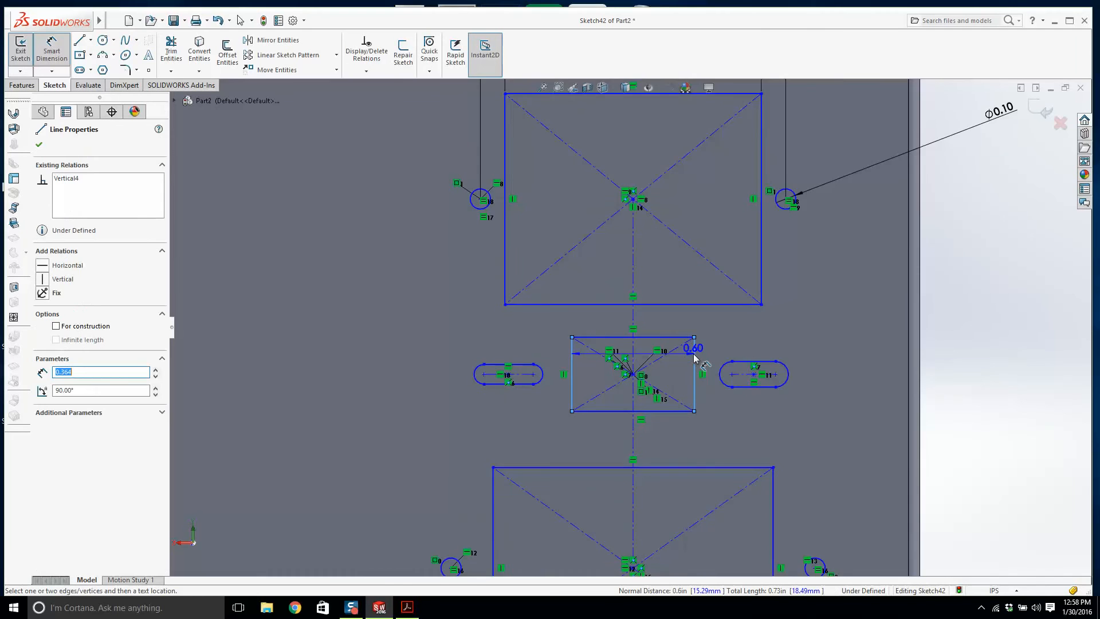
scroll(659, 327, up, 3)
scroll(676, 279, up, 2)
click(633, 183)
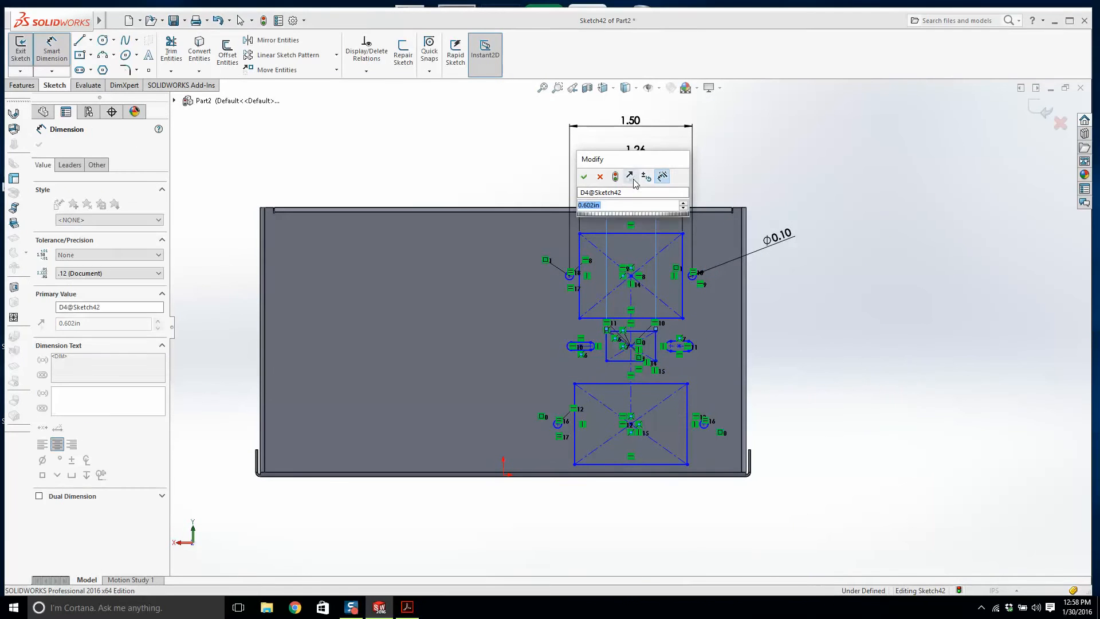
text(.73)
key(Return)
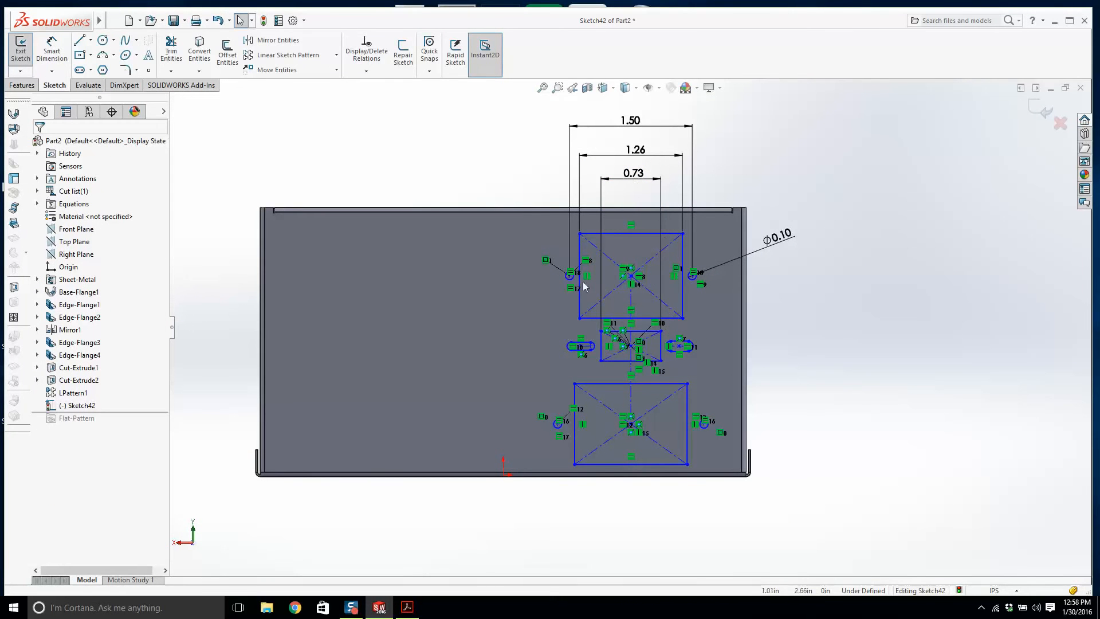
Step: Return to the PDF drawing in Acrobat Reader and compare the cutouts' dimensions in the sheet 1 panel view and the sheet 2 flat pattern
click(407, 607)
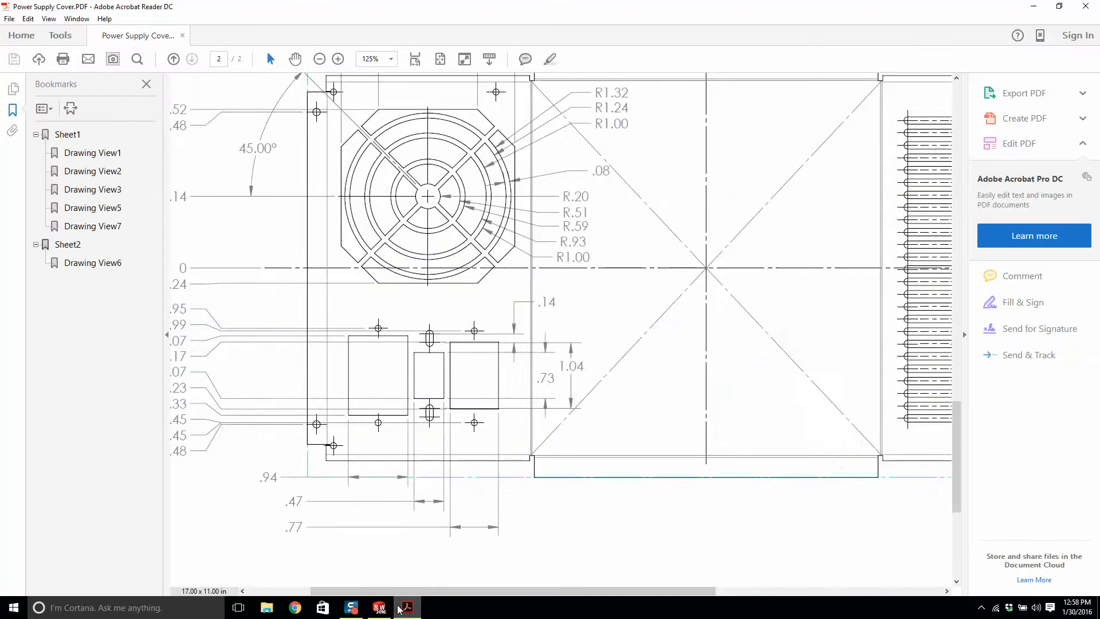
ctrl+scroll(433, 443, down, 1)
scroll(522, 351, up, 10)
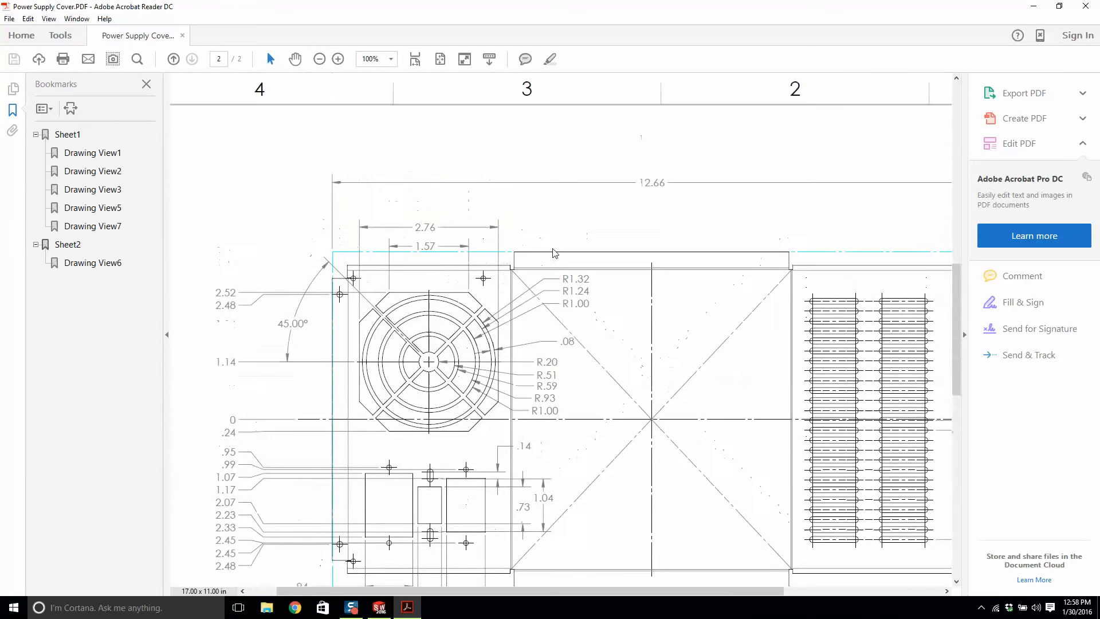
drag(580, 591, 739, 590)
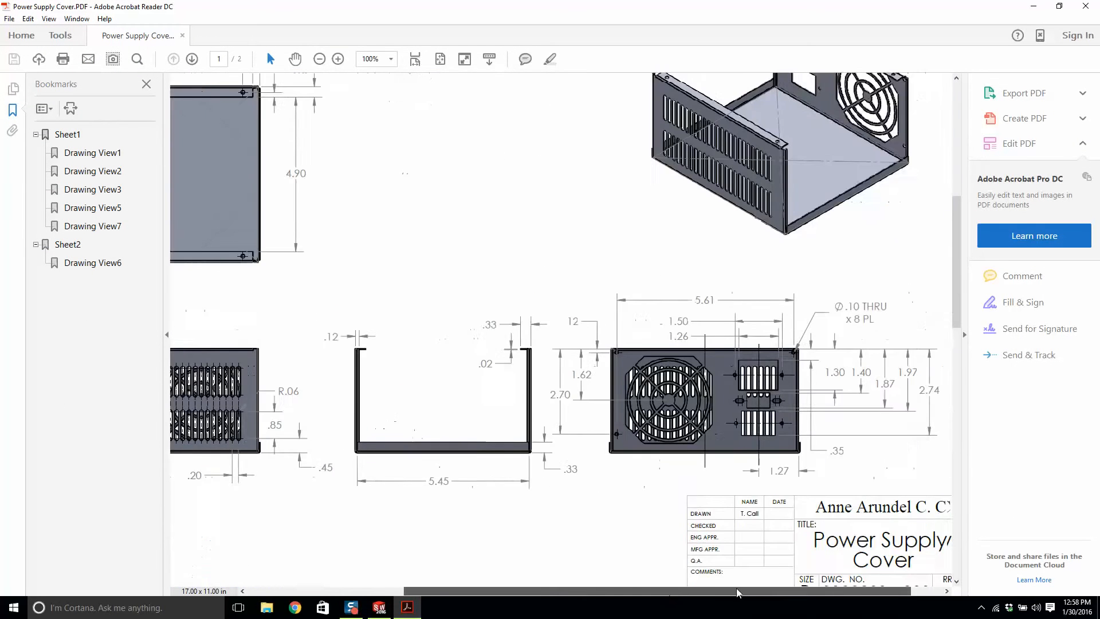
ctrl+scroll(731, 391, up, 4)
ctrl+scroll(810, 390, down, 1)
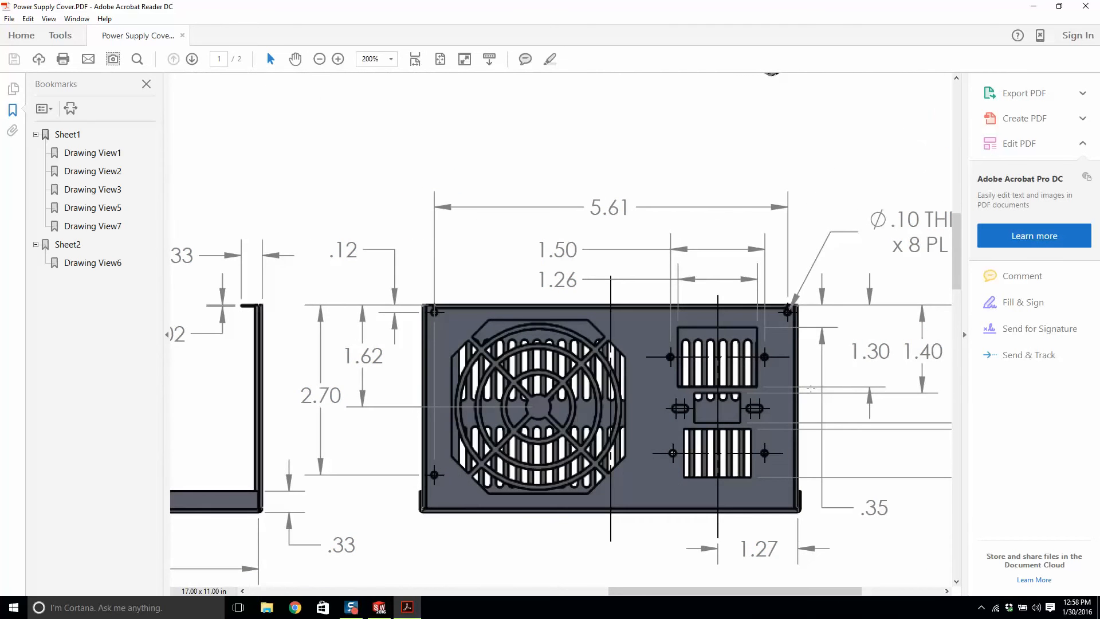
ctrl+scroll(825, 383, down, 1)
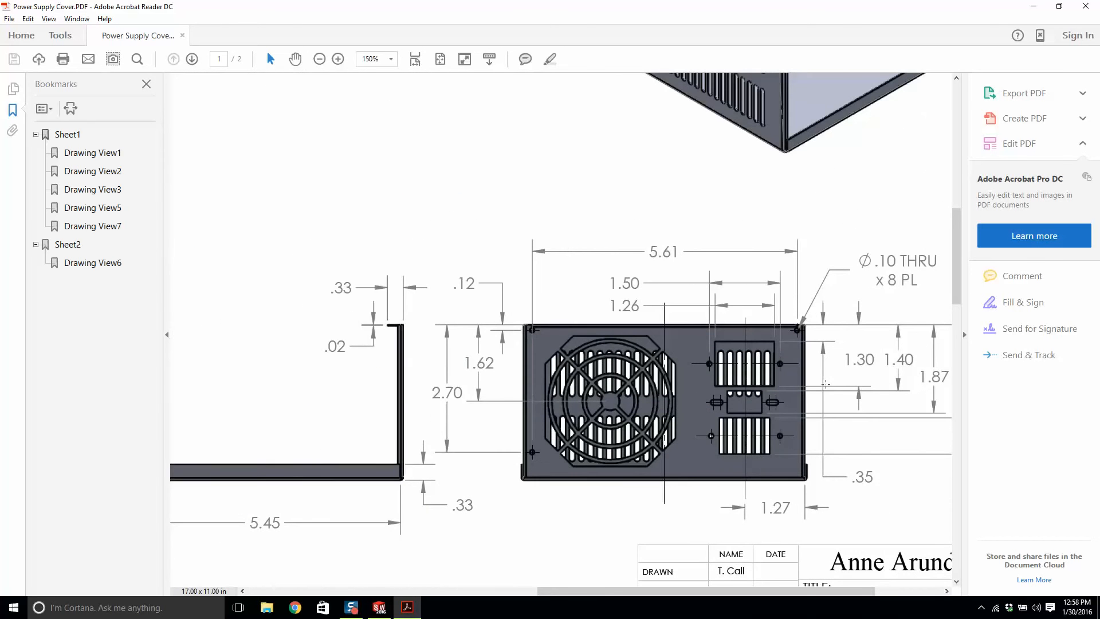
drag(942, 480, 942, 495)
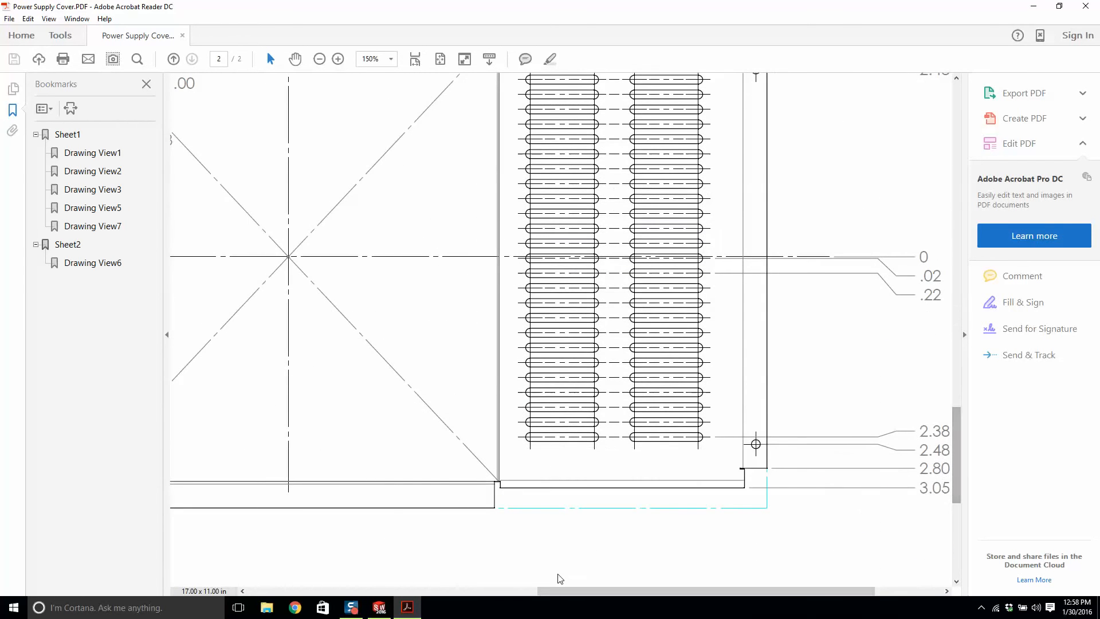
drag(561, 592, 342, 591)
ctrl+scroll(388, 525, down, 2)
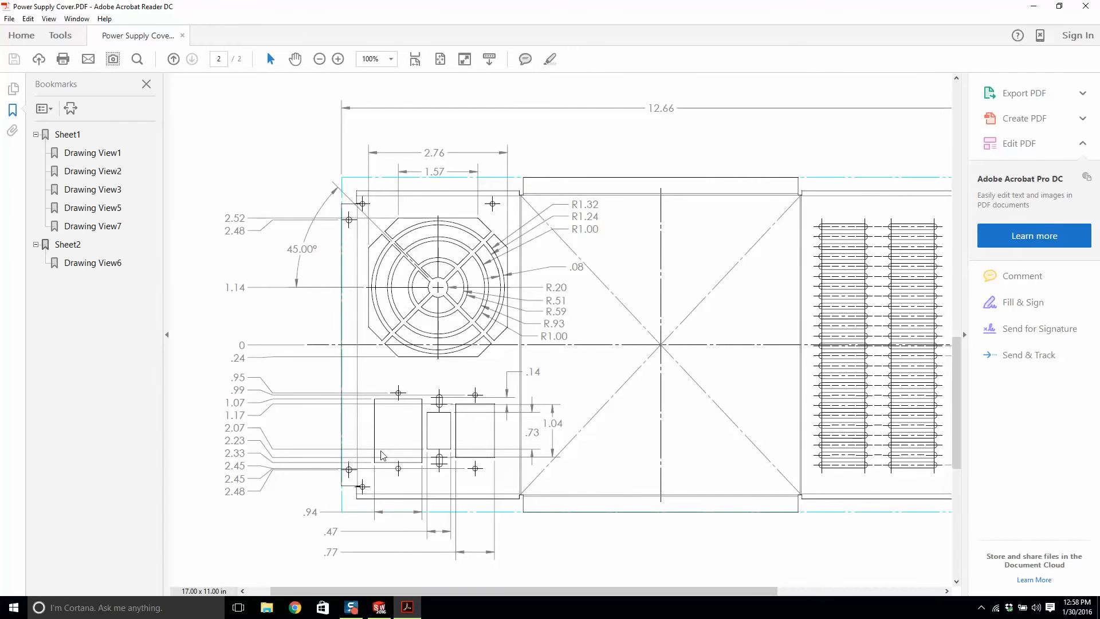
key(ctrl+0)
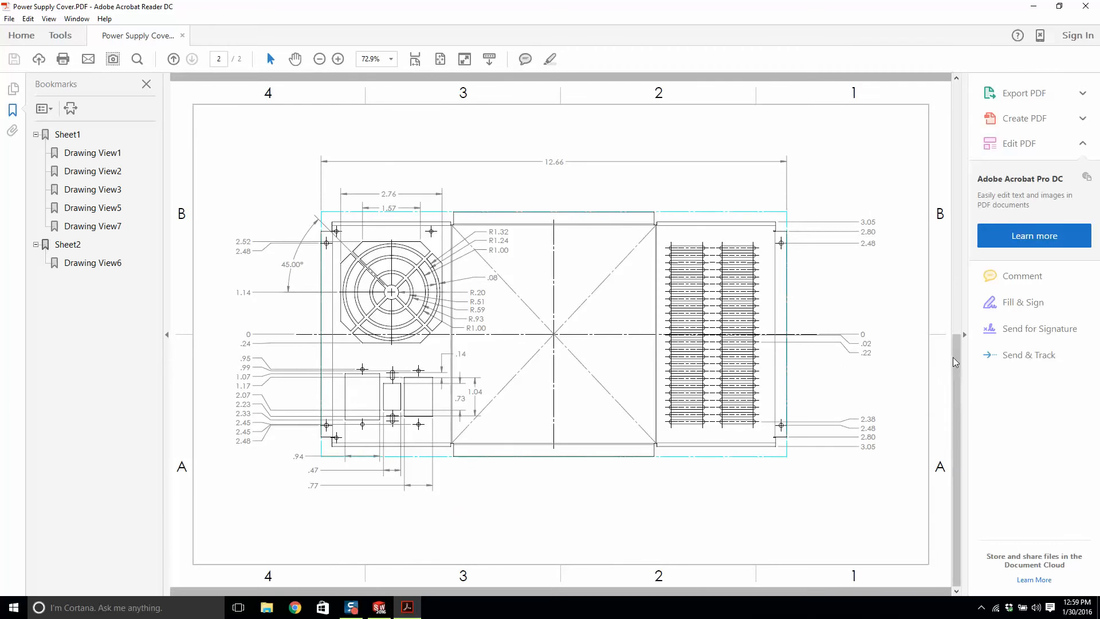
drag(954, 357, 869, 311)
scroll(871, 316, up, 1)
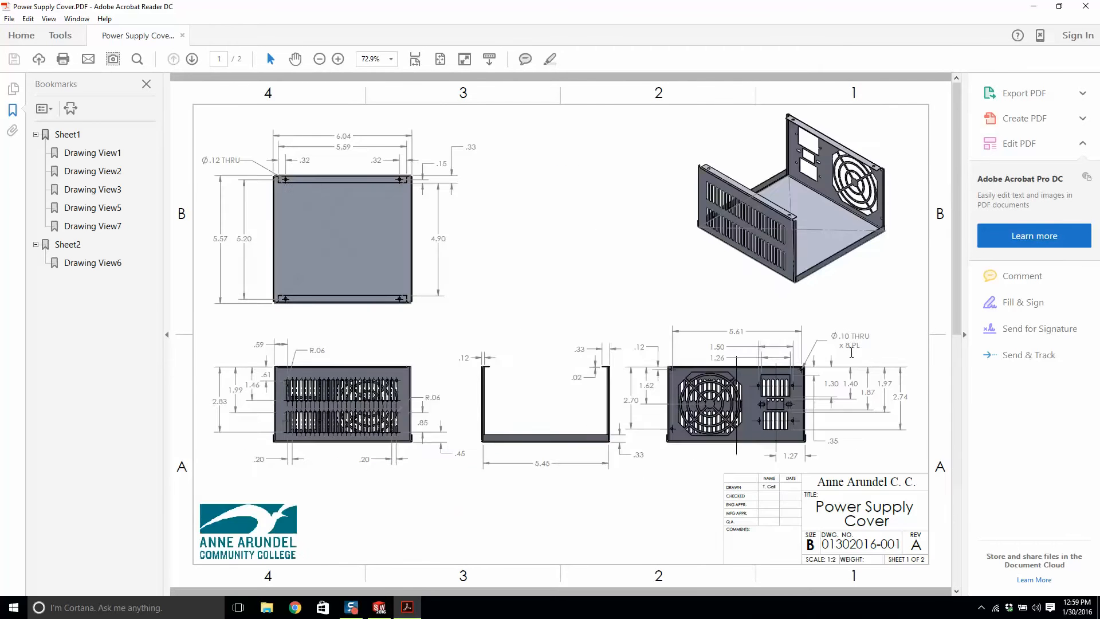
ctrl+scroll(862, 400, up, 3)
ctrl+scroll(833, 422, down, 1)
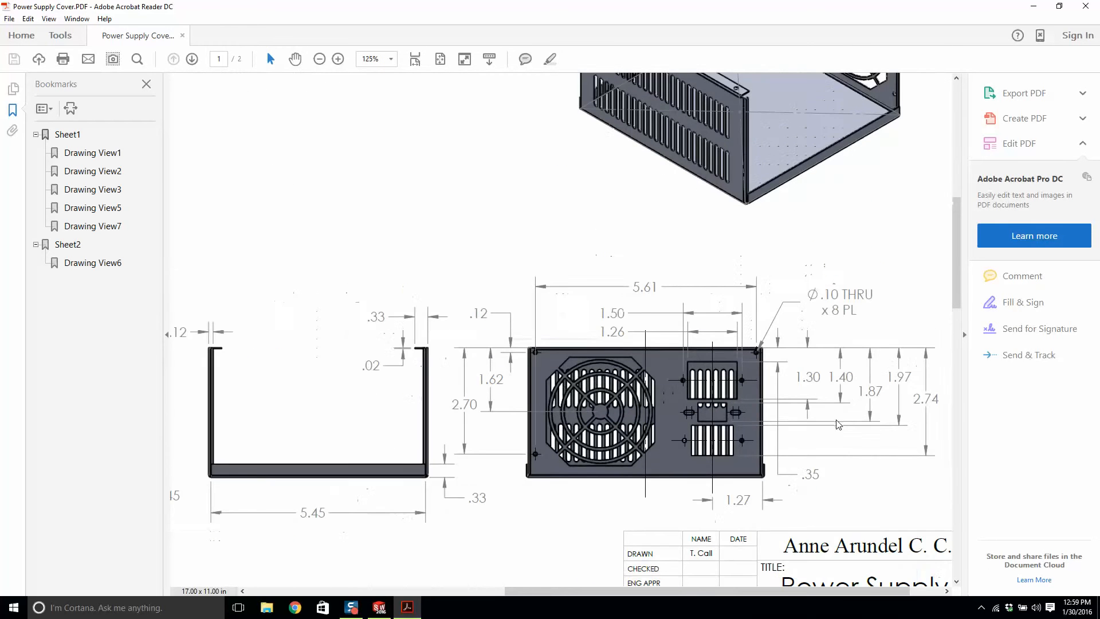
ctrl+scroll(931, 407, up, 1)
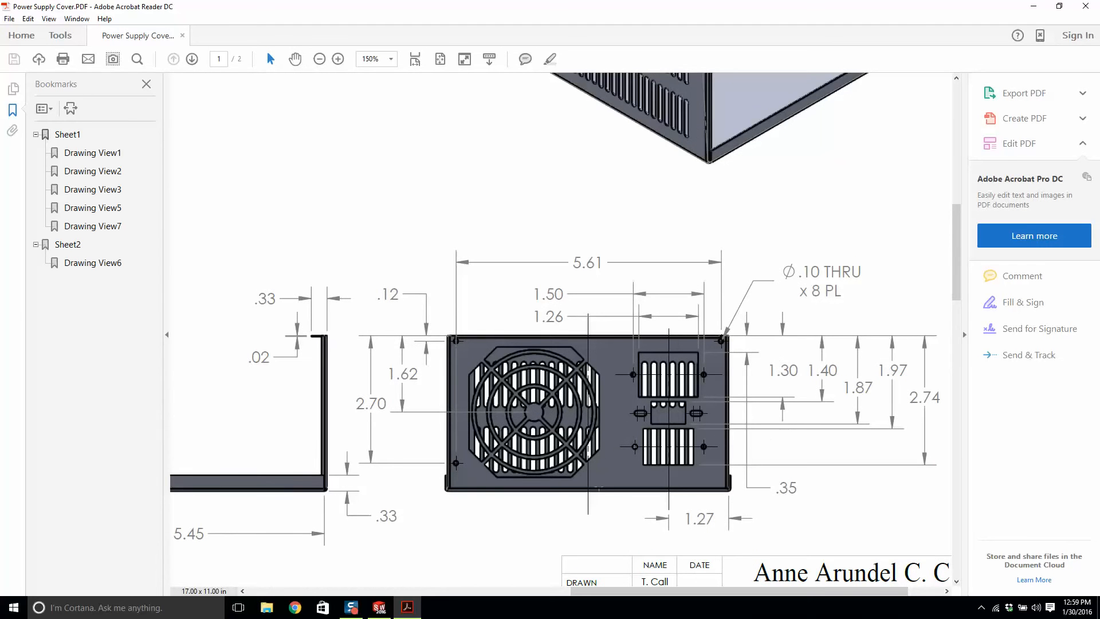
Step: Back in SOLIDWORKS, dimension the upper rectangle's top edge 0.35 in from the panel's top edge, and recheck the PDF drawing
click(379, 607)
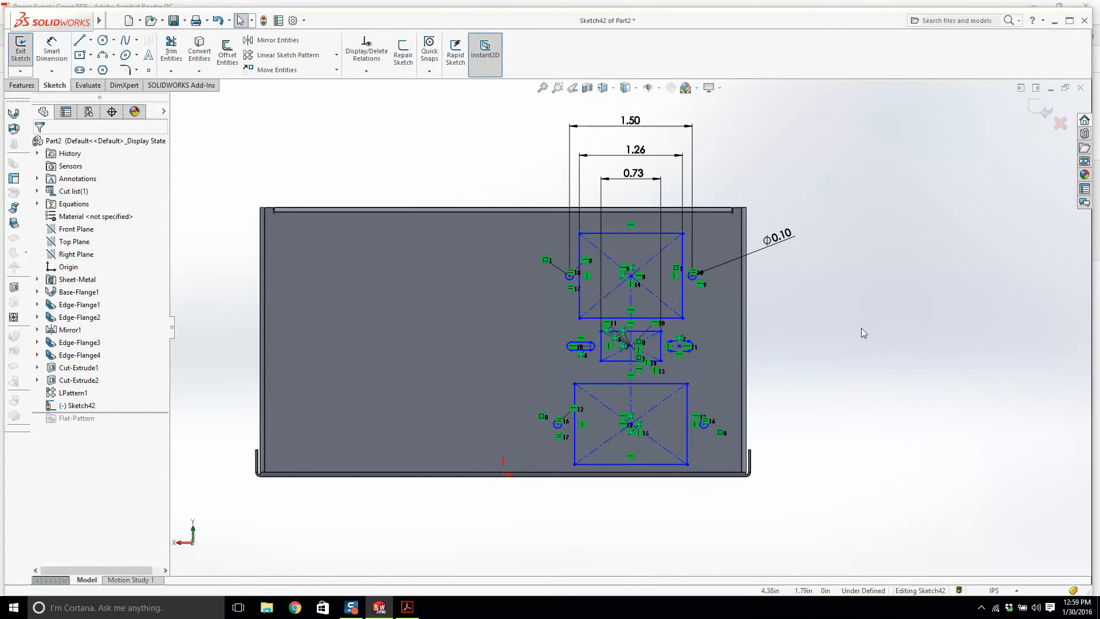
right_drag(862, 281, 841, 243)
click(675, 233)
scroll(675, 229, down, 2)
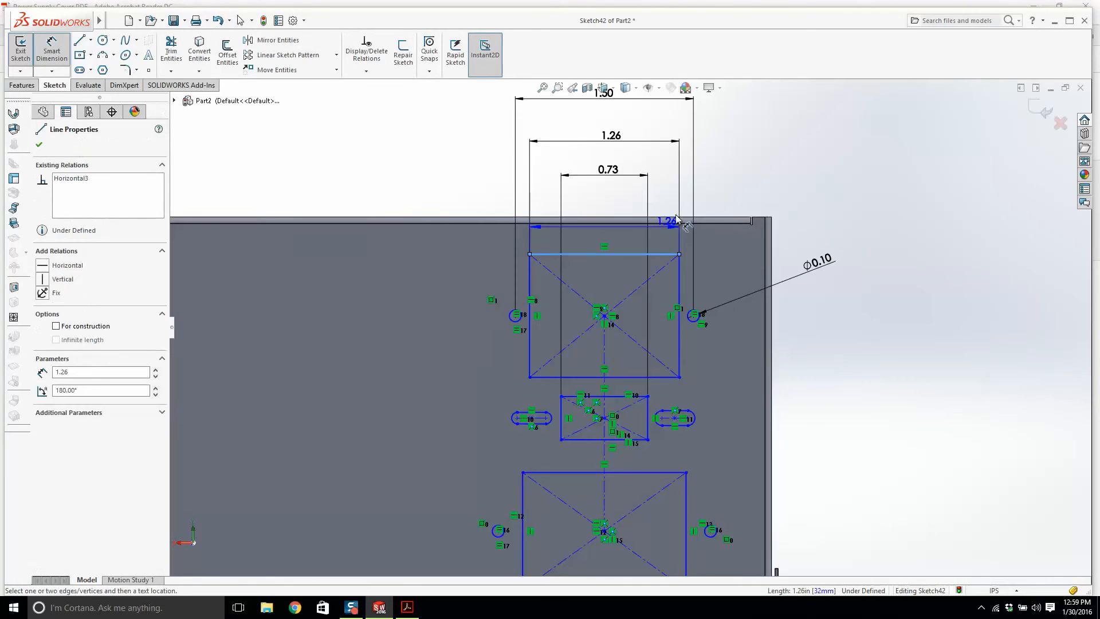
click(676, 216)
click(893, 173)
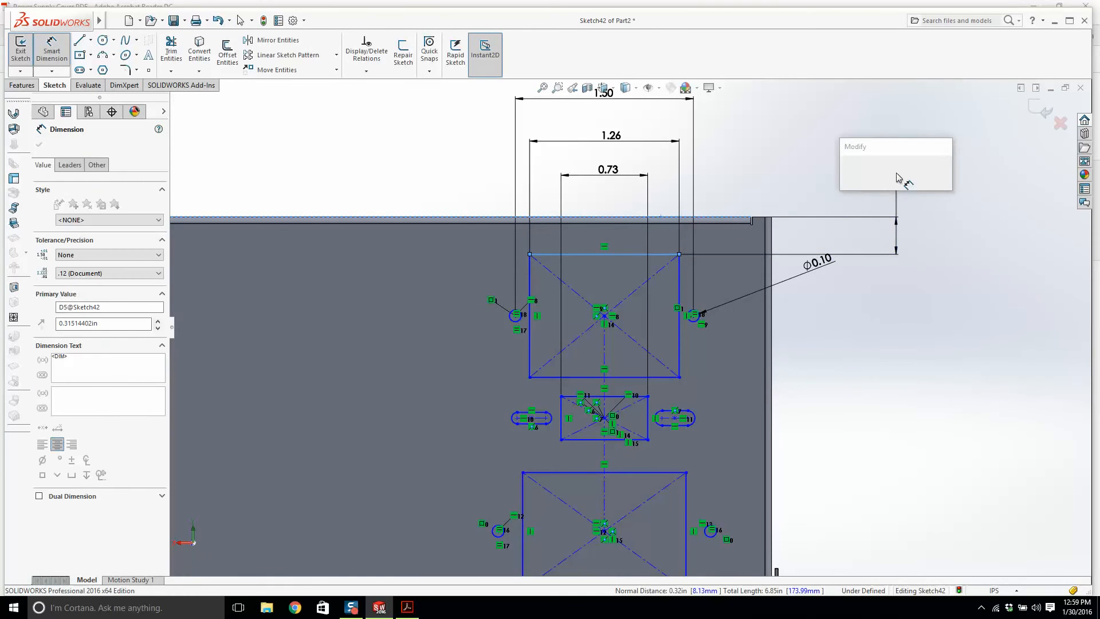
key(Return)
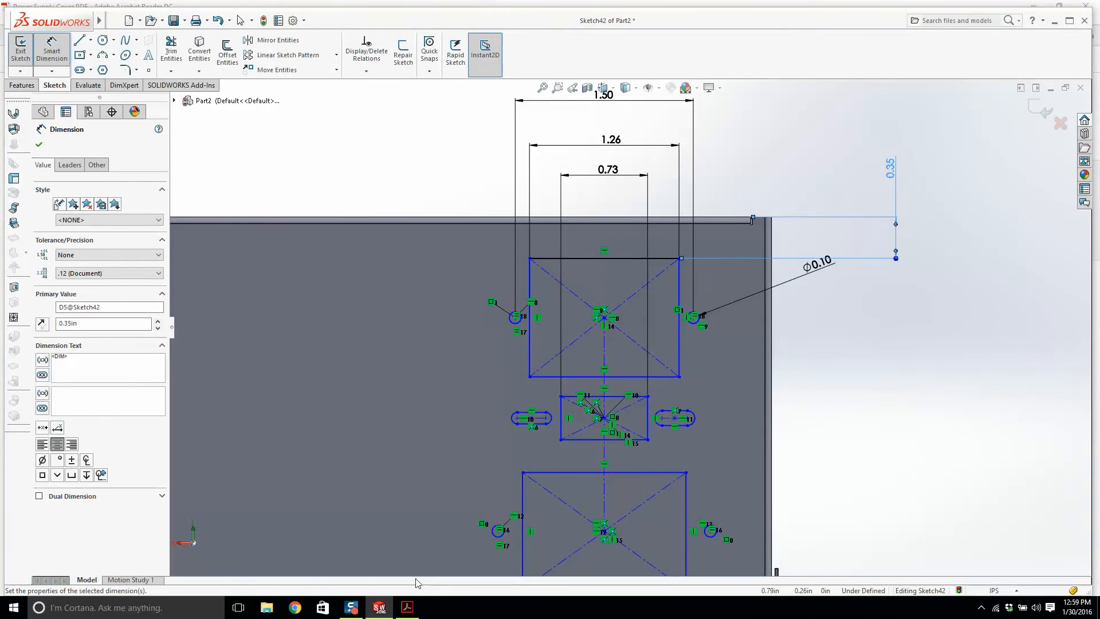
click(407, 608)
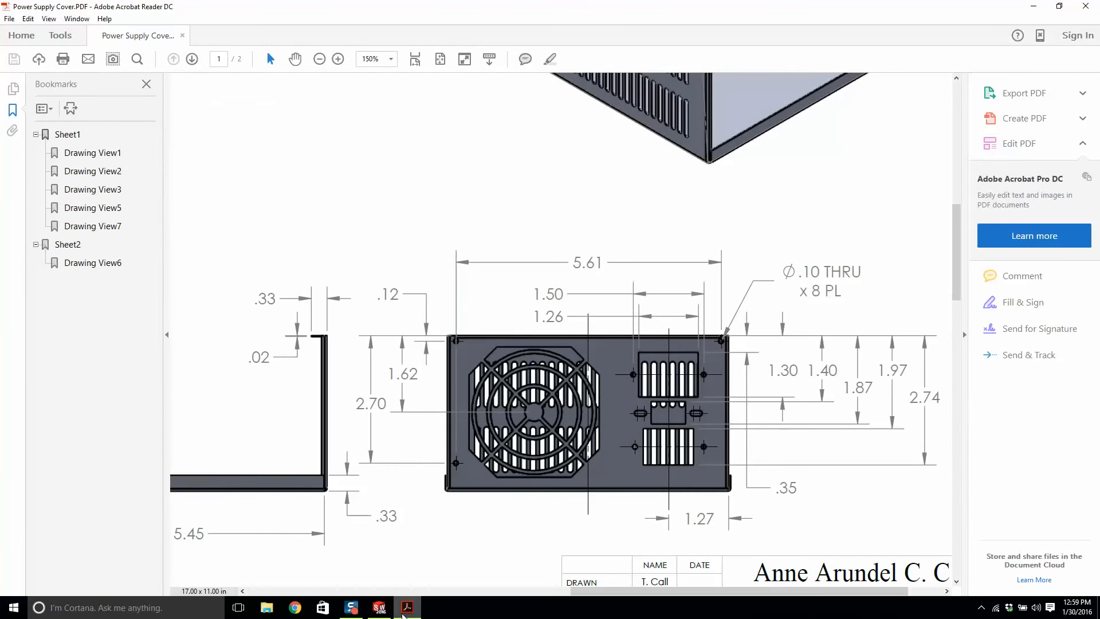
click(406, 609)
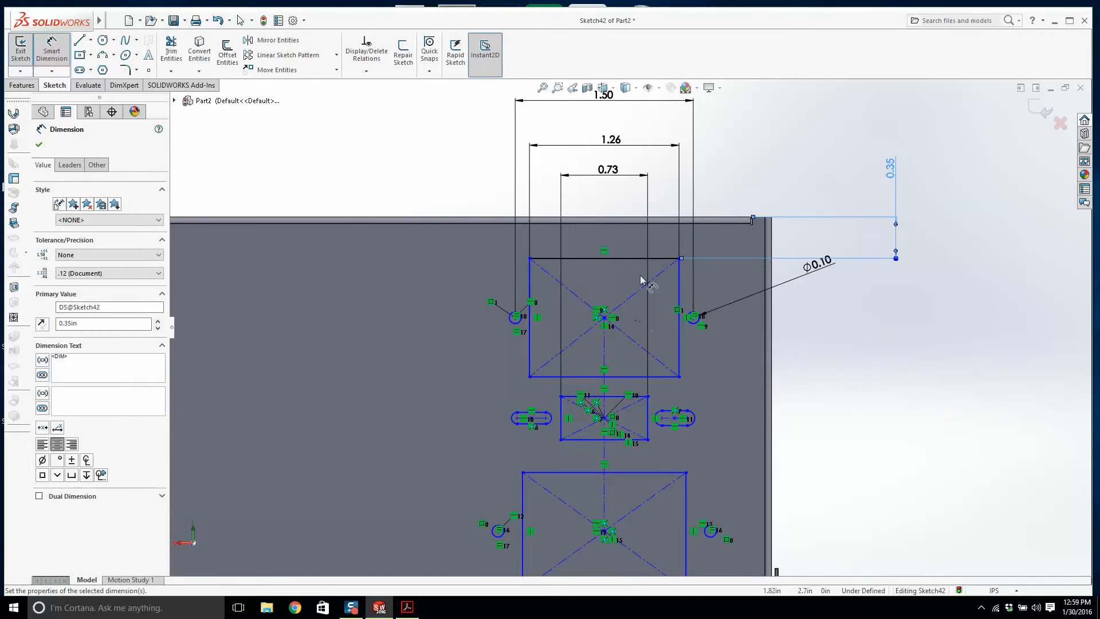
Step: Dimension the upper rectangle's bottom edge 1.3 in from the panel's top edge
click(709, 218)
click(659, 376)
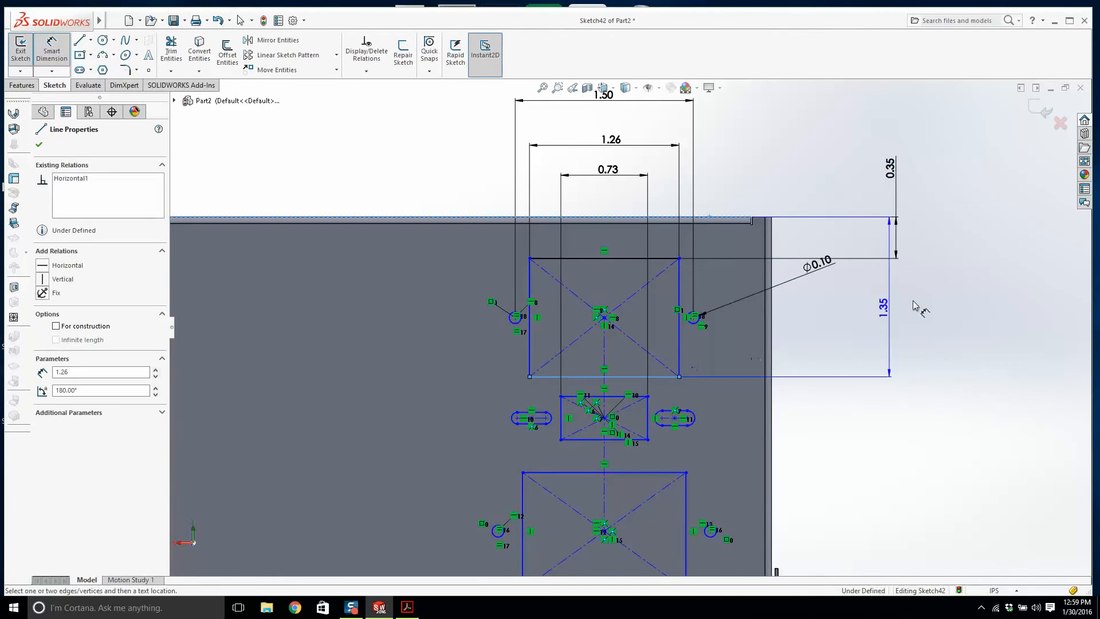
click(919, 298)
text(1.3)
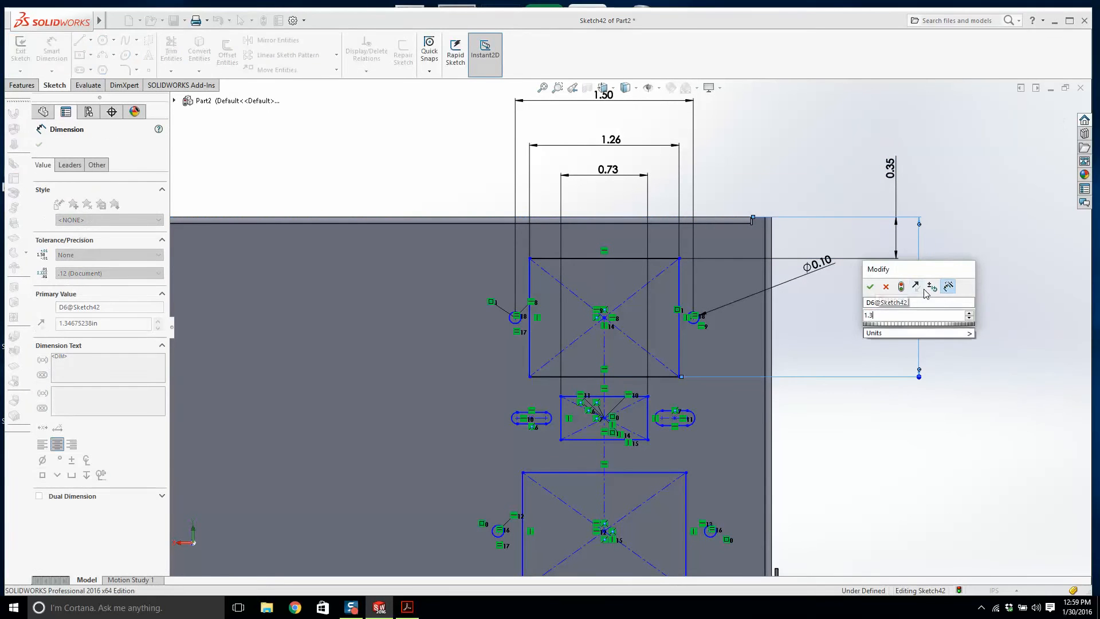
key(Return)
key(f)
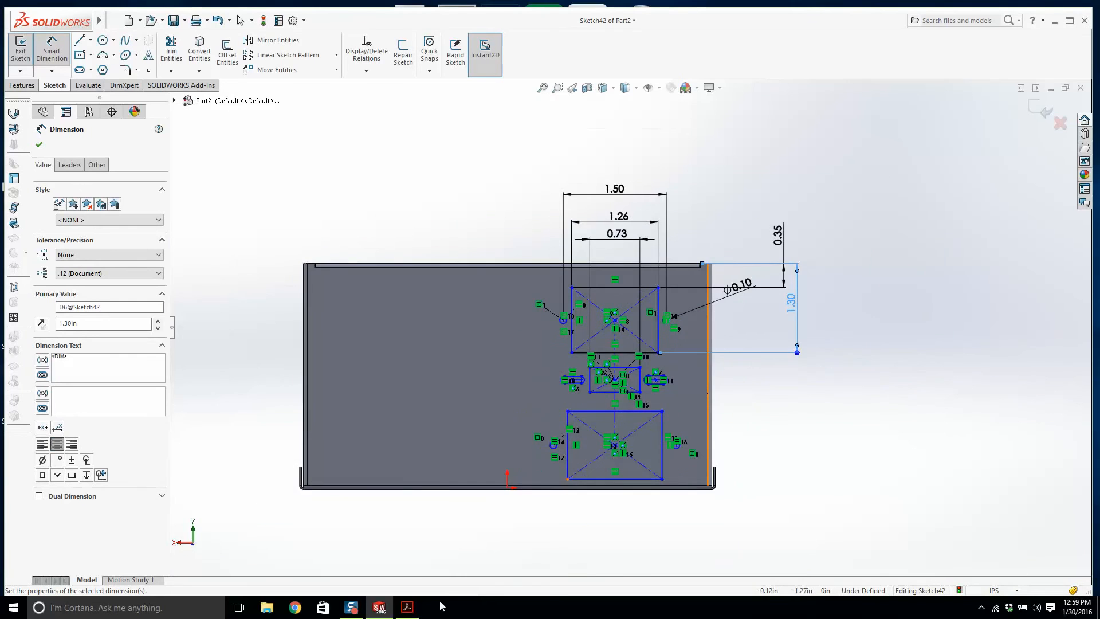
Step: Check the PDF drawing in Acrobat Reader, and in SOLIDWORKS dimension the middle rectangle's top edge 1.40 in from the panel's top edge
click(407, 607)
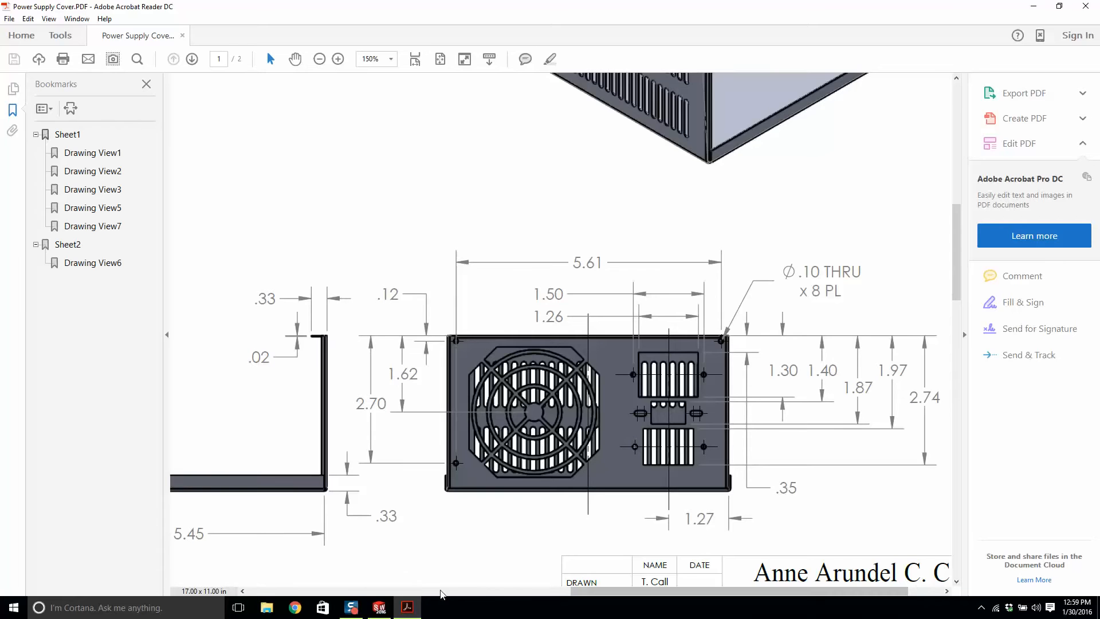
click(380, 607)
click(626, 372)
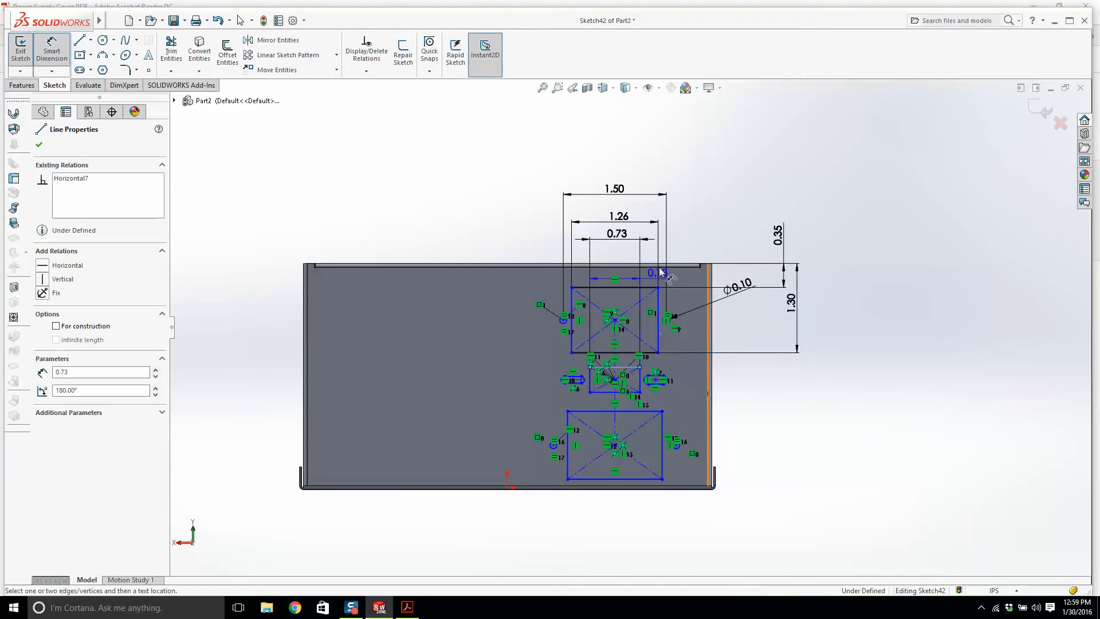
scroll(664, 240, down, 2)
click(601, 271)
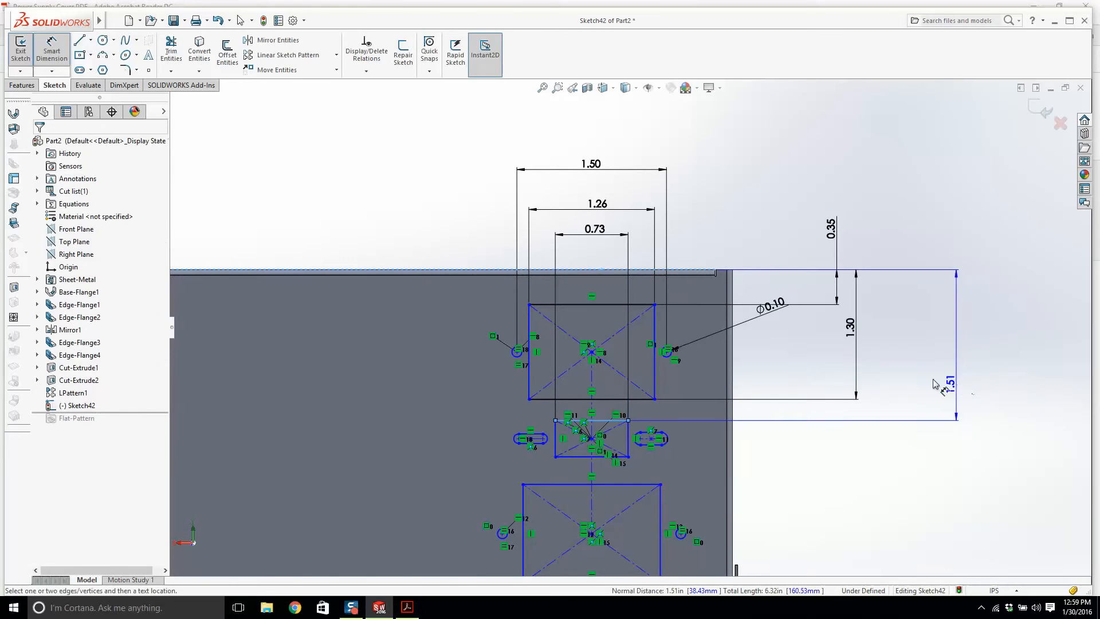
click(882, 358)
text(1.40)
key(Return)
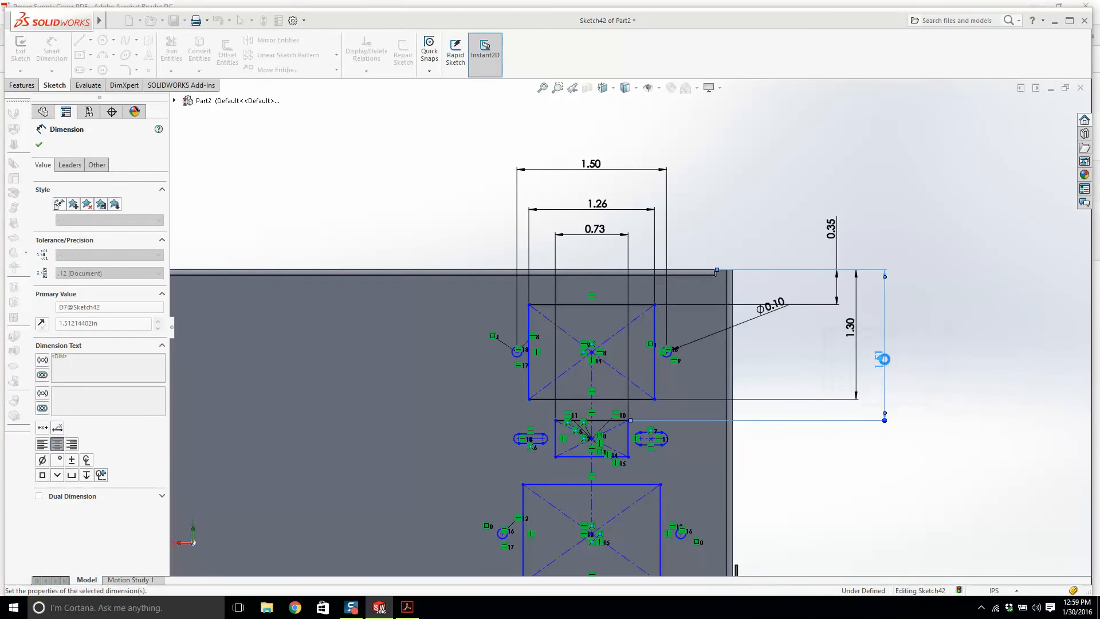
Step: Recheck the PDF drawing, and back in SOLIDWORKS dimension the middle rectangle's bottom edge 1.87 in from the panel's top edge
click(412, 613)
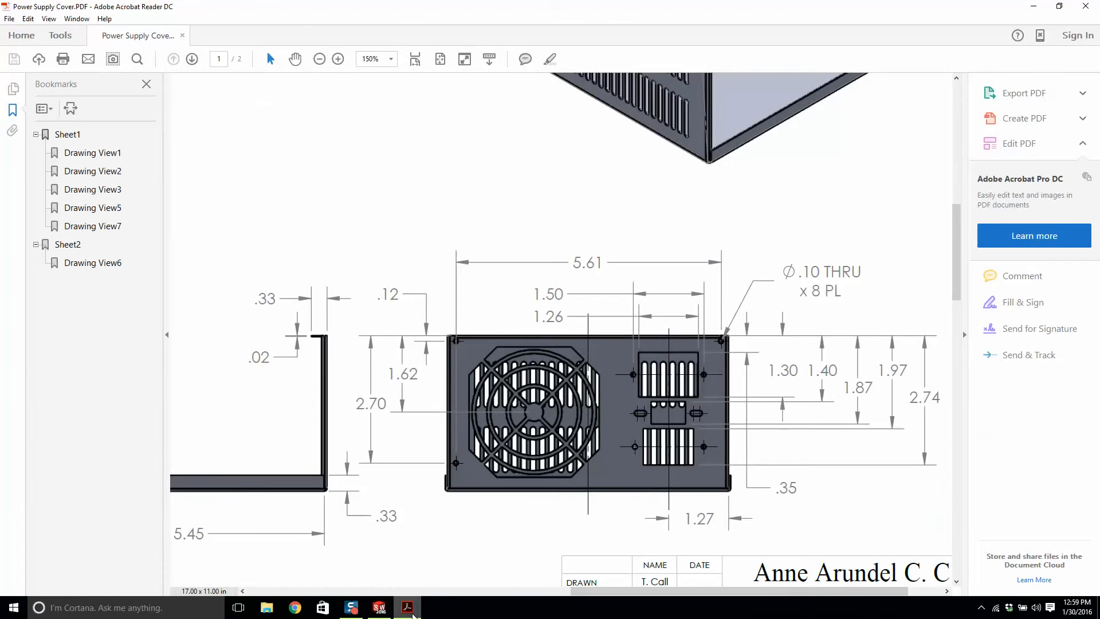
click(408, 608)
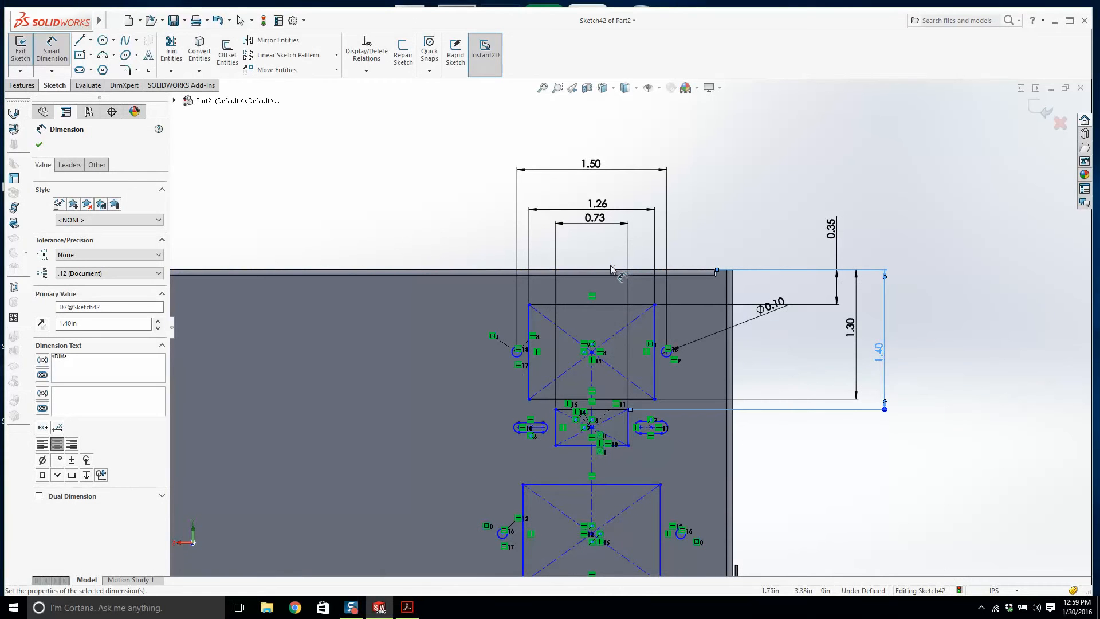
click(610, 270)
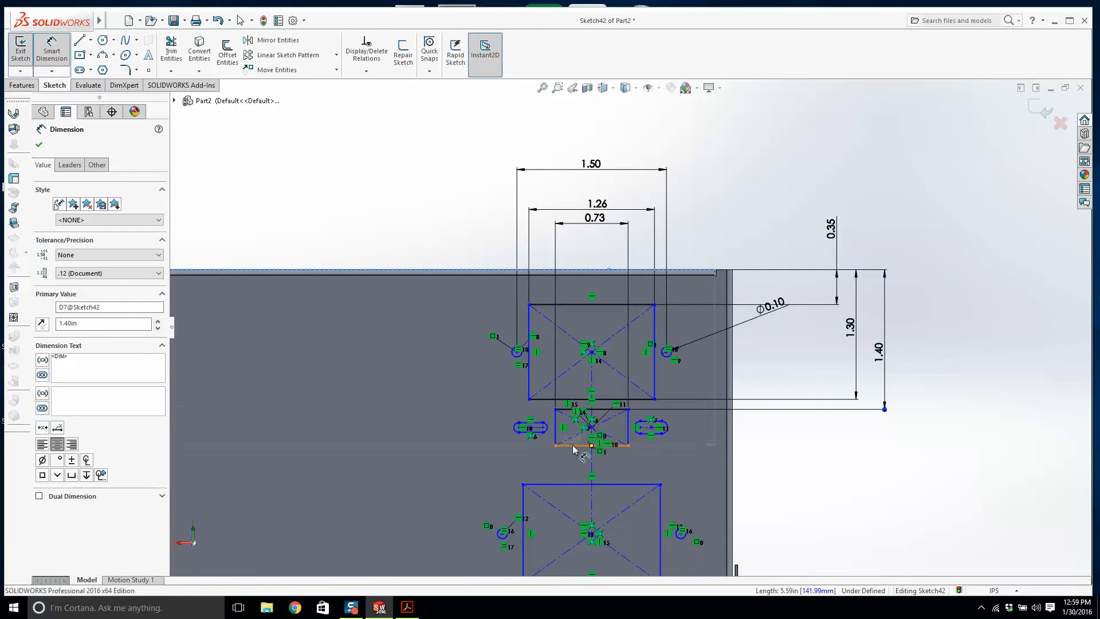
click(573, 445)
click(917, 338)
text(1.87)
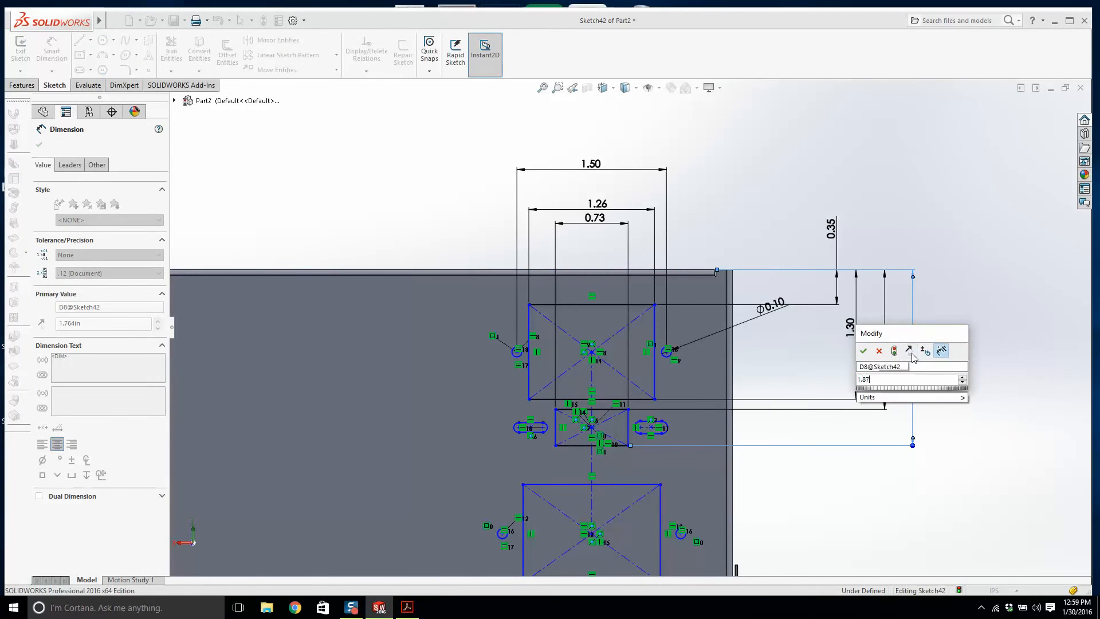
key(Return)
key(f)
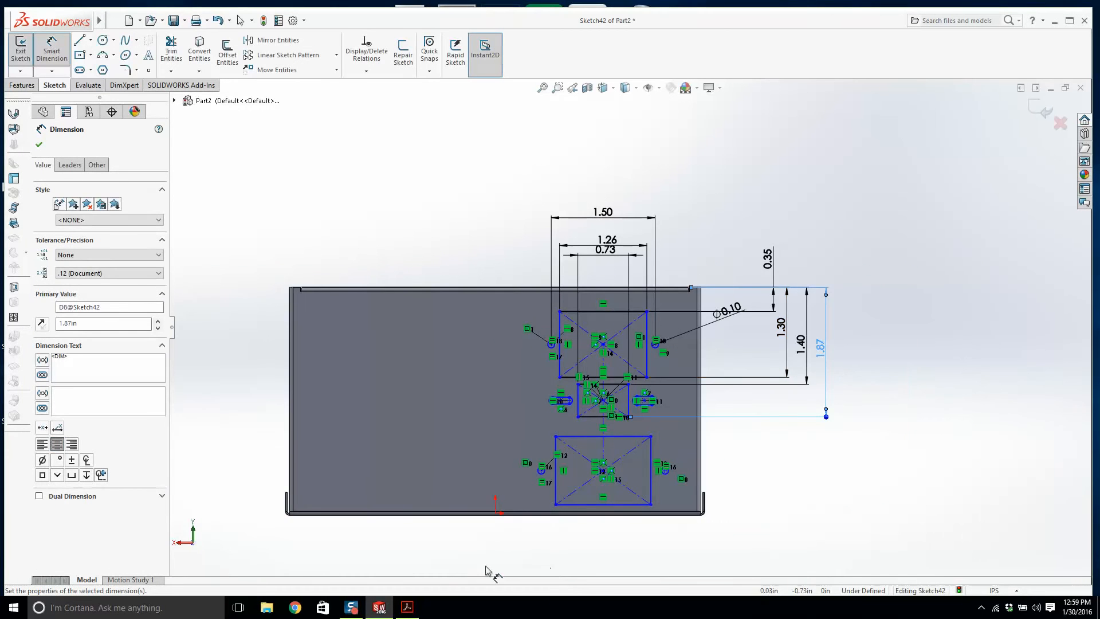
Step: Consult the PDF drawing, and in SOLIDWORKS dimension the lower rectangle's top edge 1.97 in from the panel's top edge
click(407, 607)
click(417, 611)
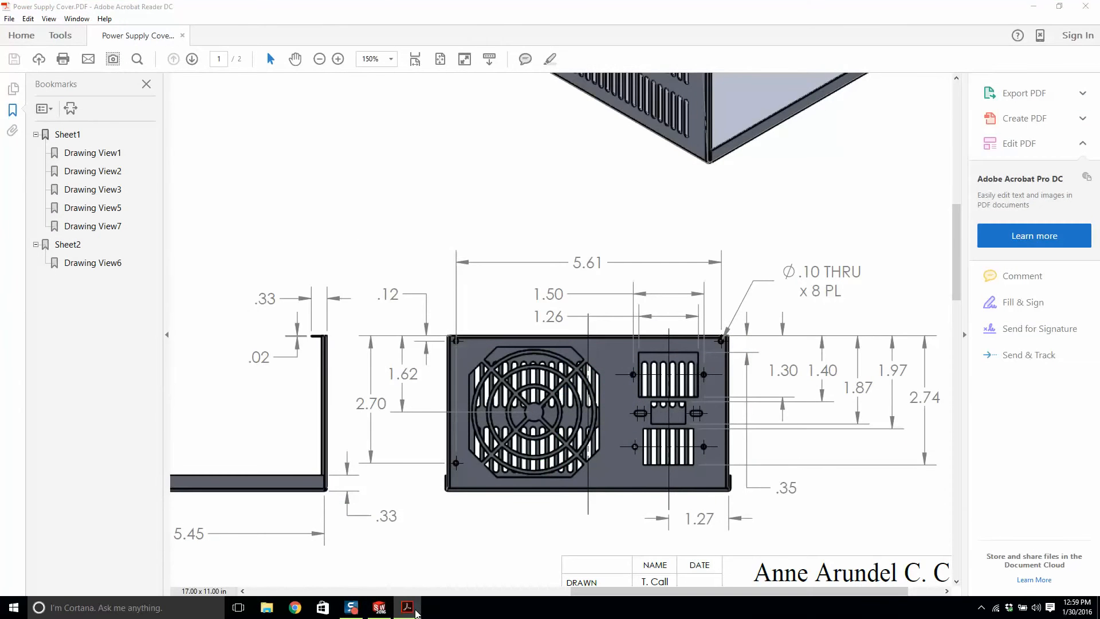
click(622, 291)
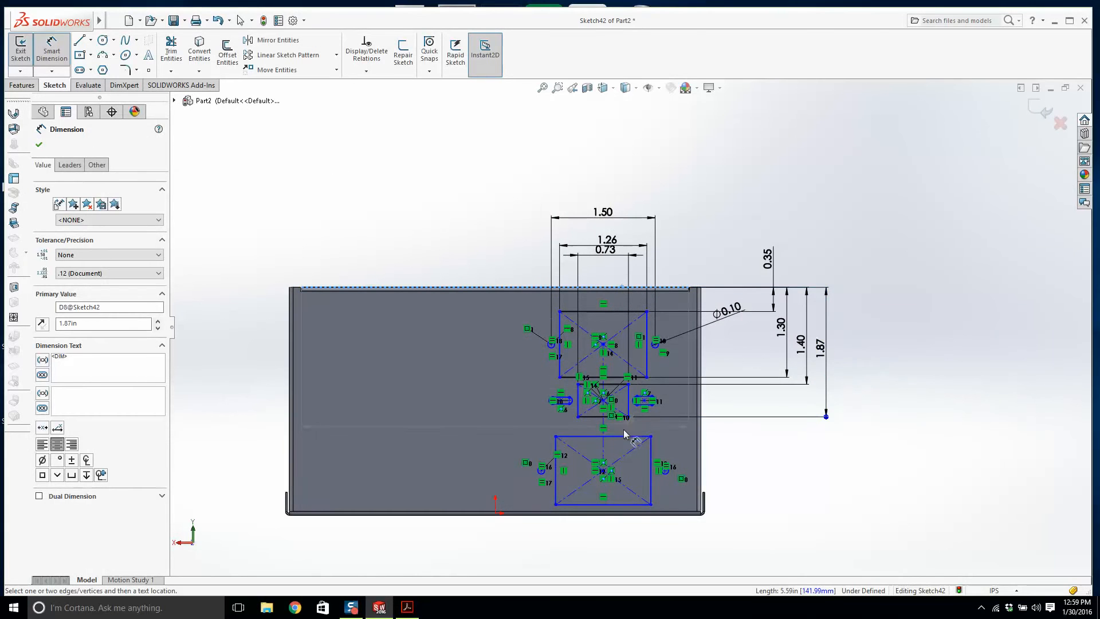
click(622, 437)
click(846, 369)
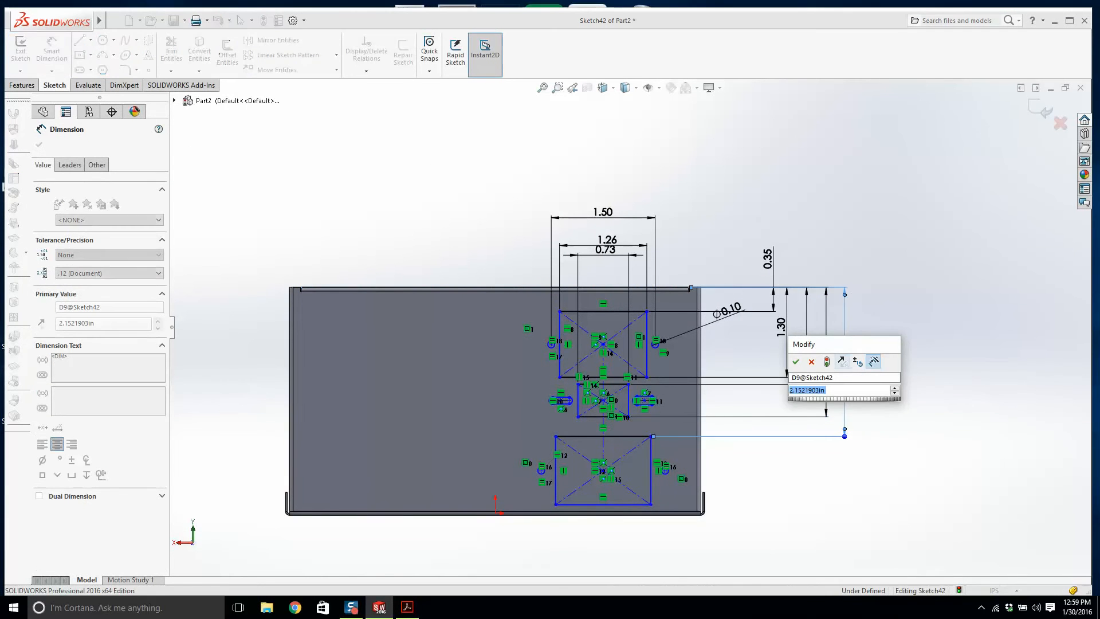
text(1.97)
key(Return)
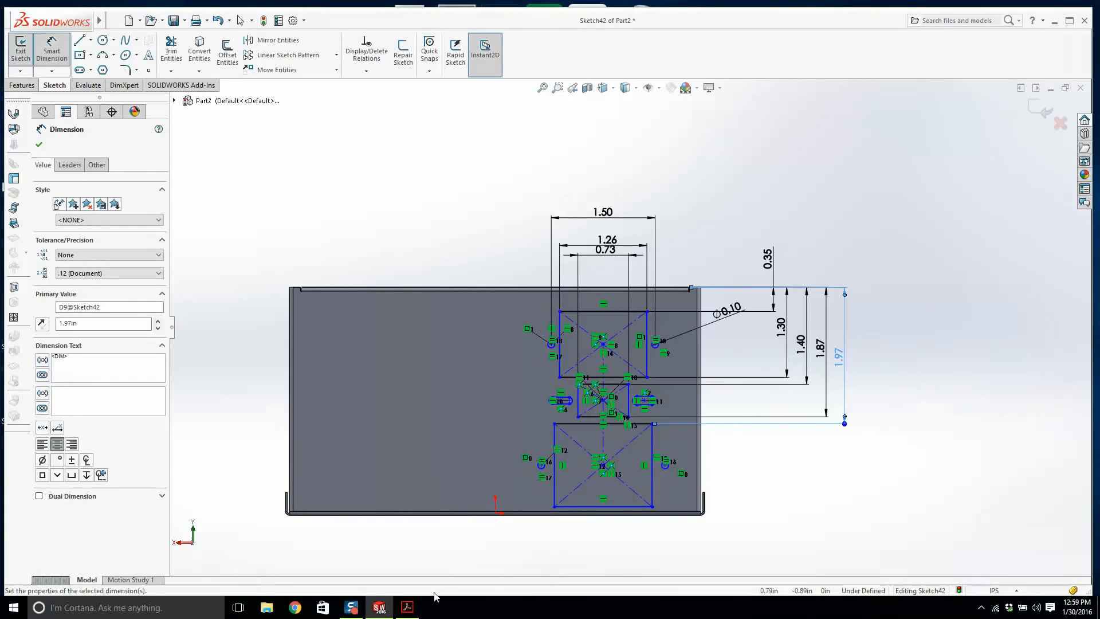
Step: Consult the PDF drawing, and in SOLIDWORKS dimension the lower rectangle's bottom edge 2.74 in from the panel's top edge
click(407, 608)
click(407, 608)
click(586, 286)
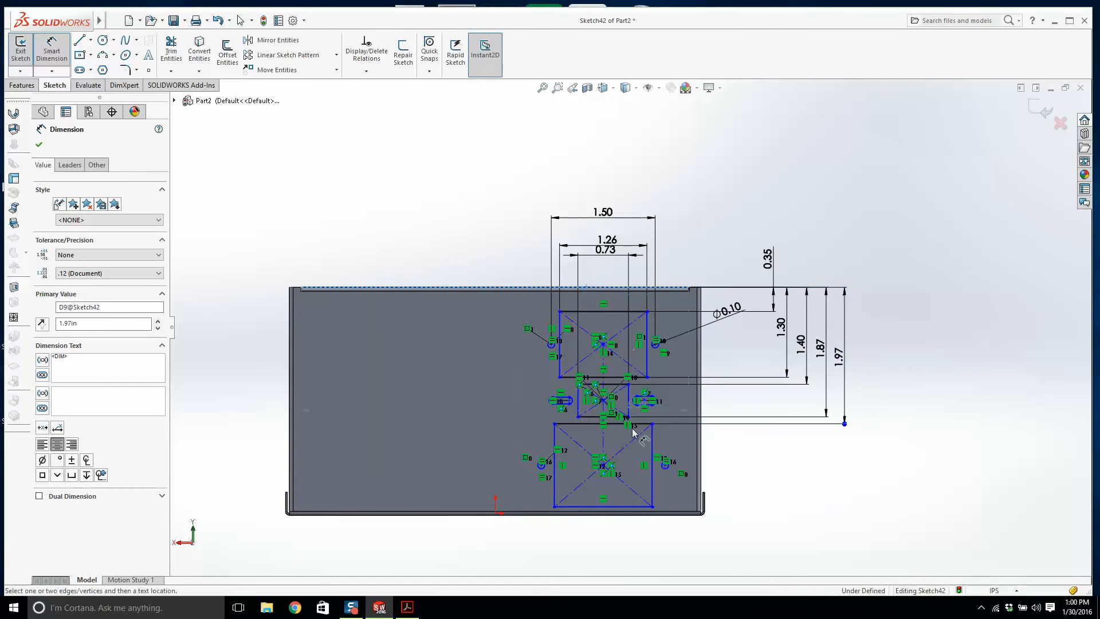
click(609, 506)
click(863, 399)
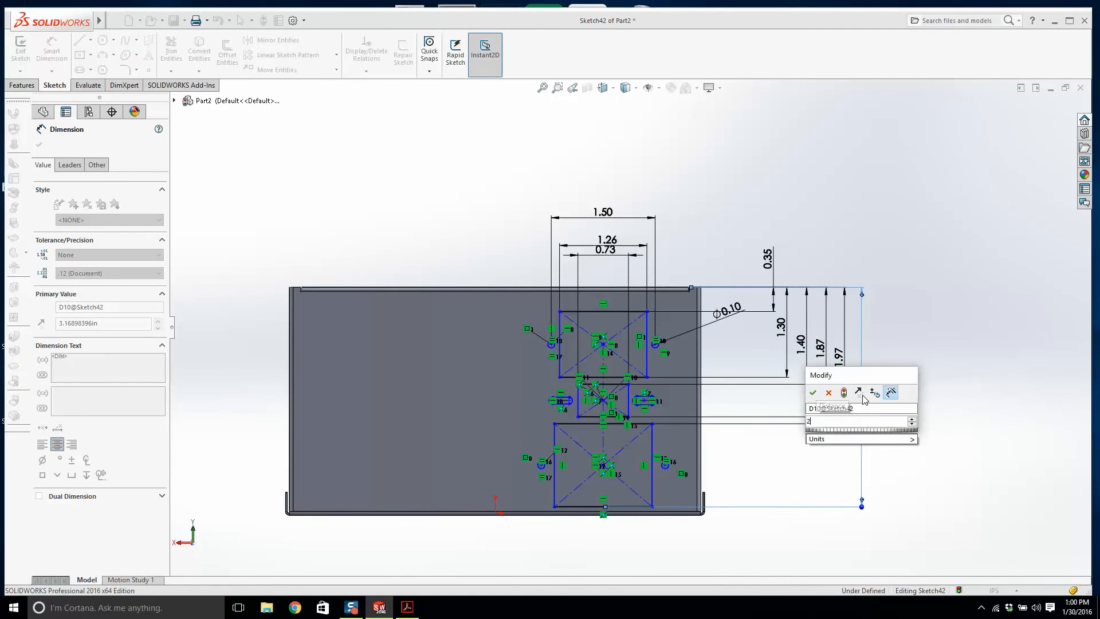
text(2.74)
key(Return)
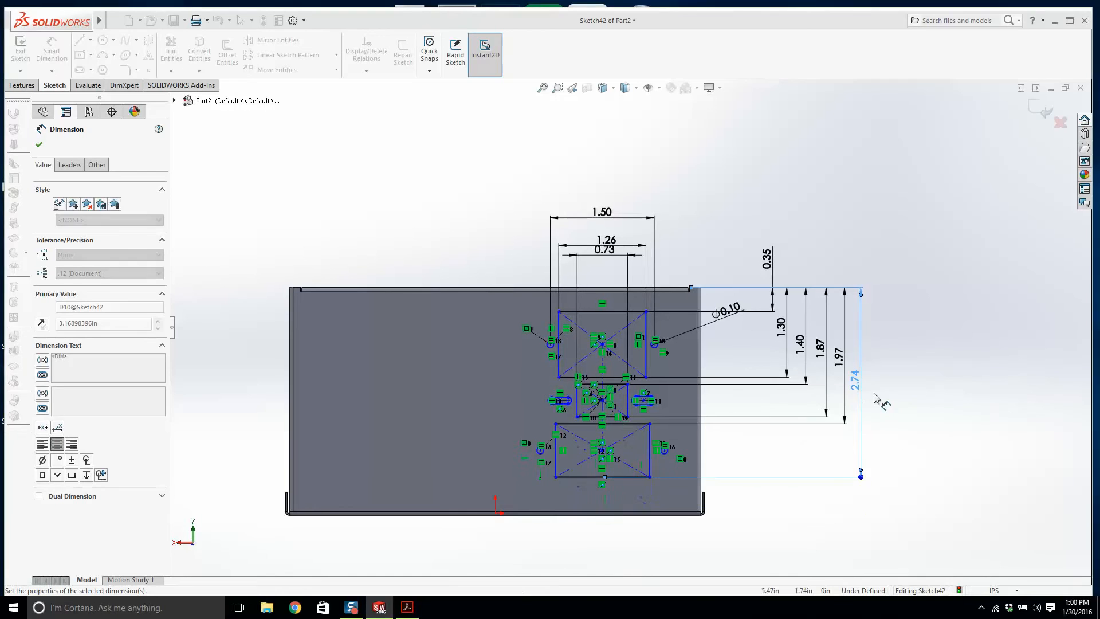
Step: Recheck the PDF drawing, and in SOLIDWORKS space out the sketch's dimensions and move the hole diameter label closer to its hole
click(418, 611)
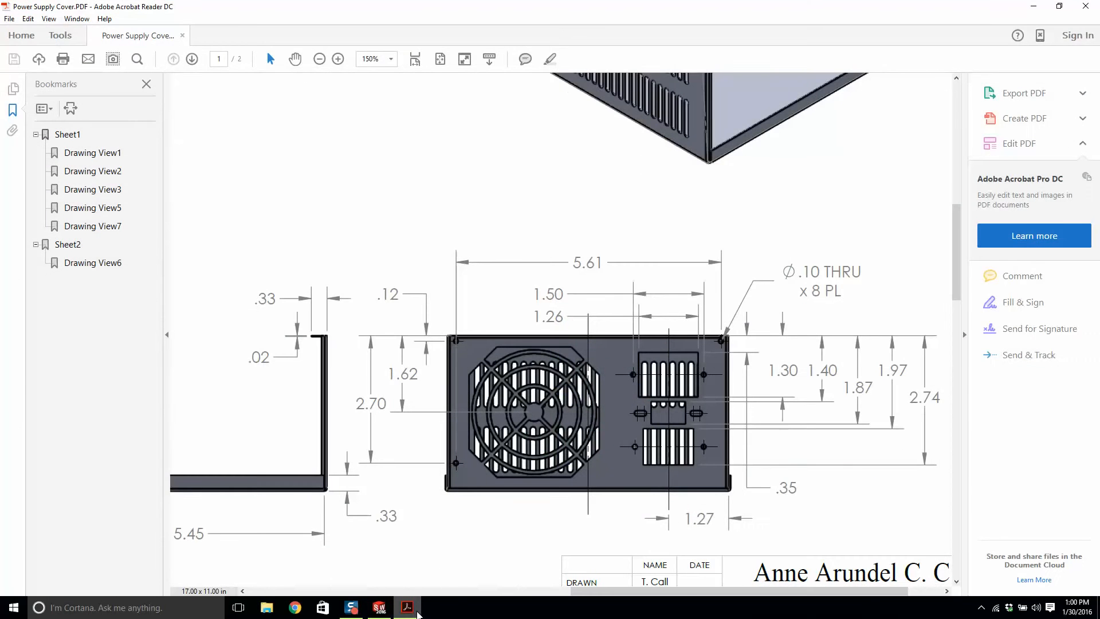
click(418, 611)
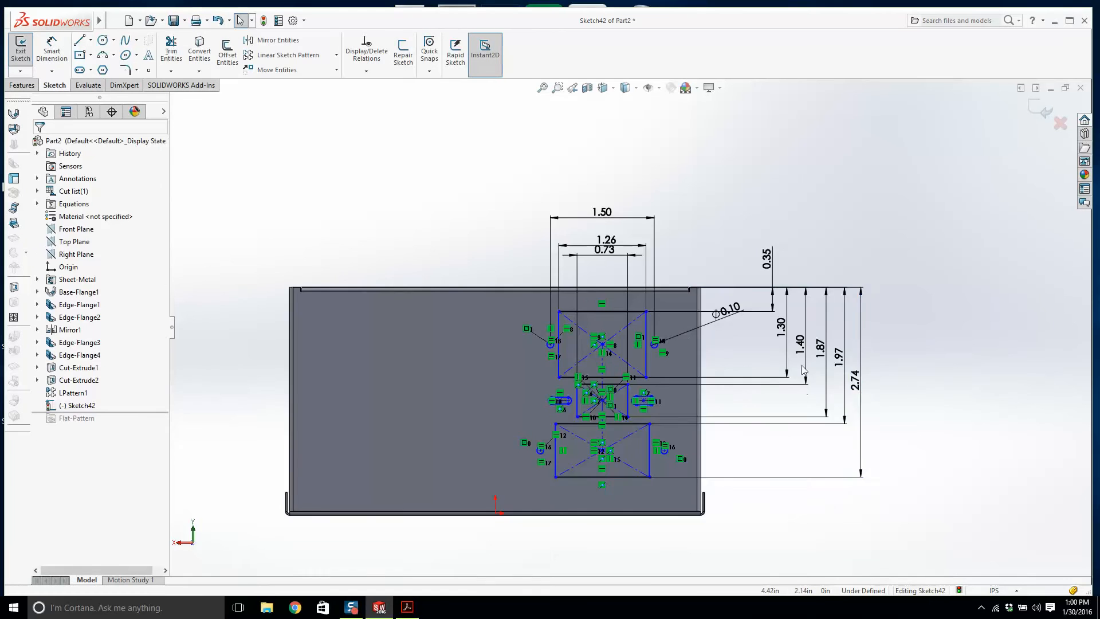
scroll(842, 372, down, 2)
click(837, 346)
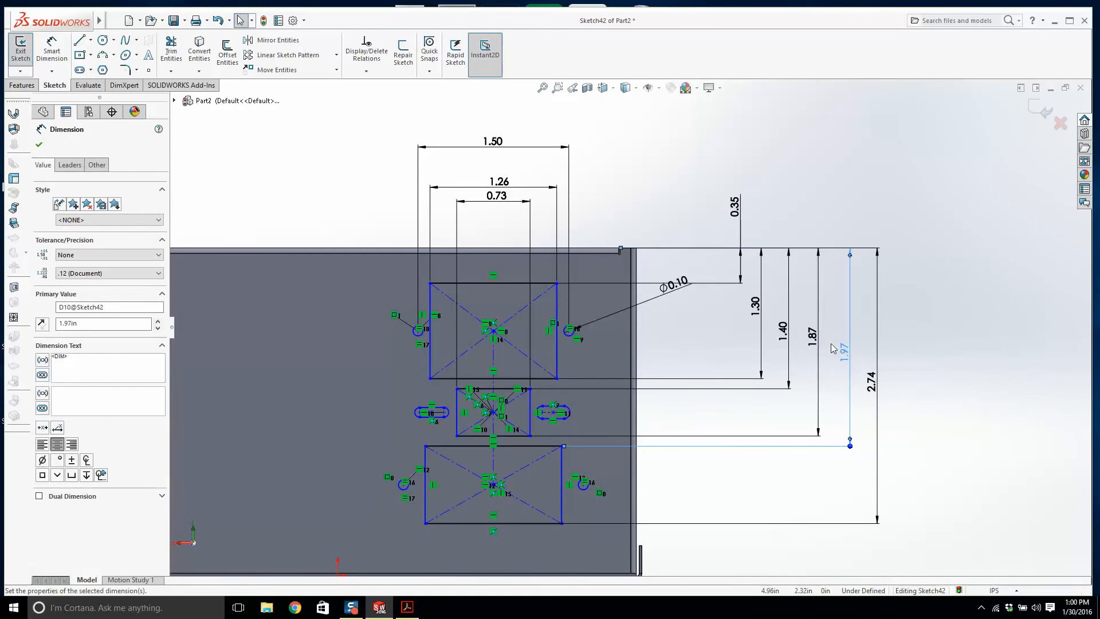
drag(681, 286, 604, 308)
mouse_move(500, 189)
mouse_down()
mouse_move(499, 170)
mouse_move(498, 186)
mouse_up()
key(Escape)
scroll(528, 260, up, 3)
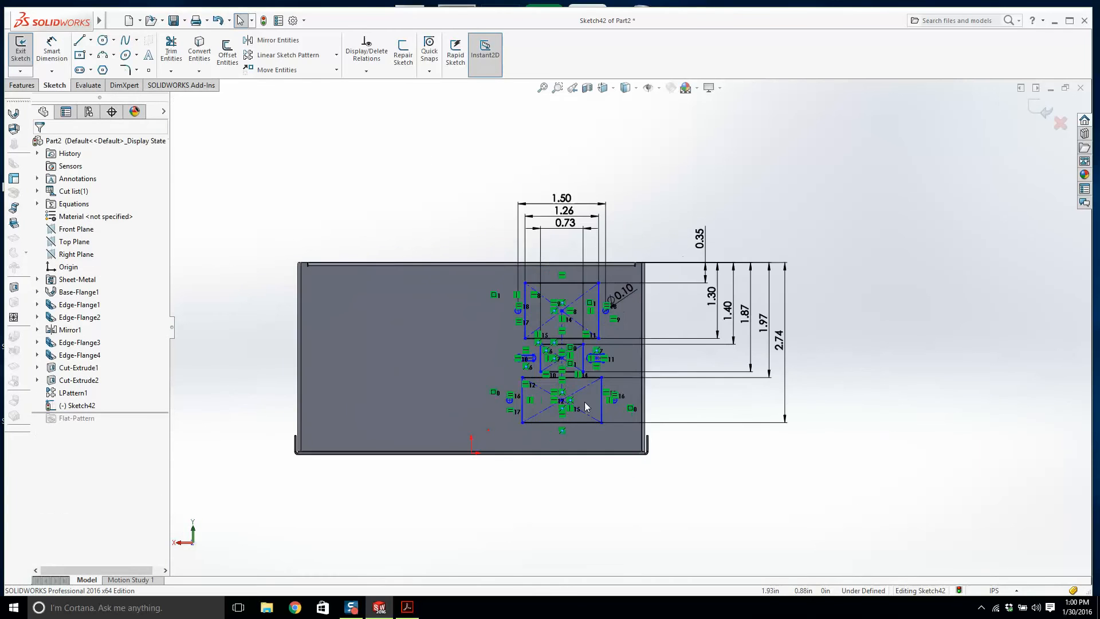
Step: Check the PDF drawing, and in SOLIDWORKS try to dimension the cutouts' vertical centerline from the panel's right edge
scroll(584, 405, down, 1)
click(407, 607)
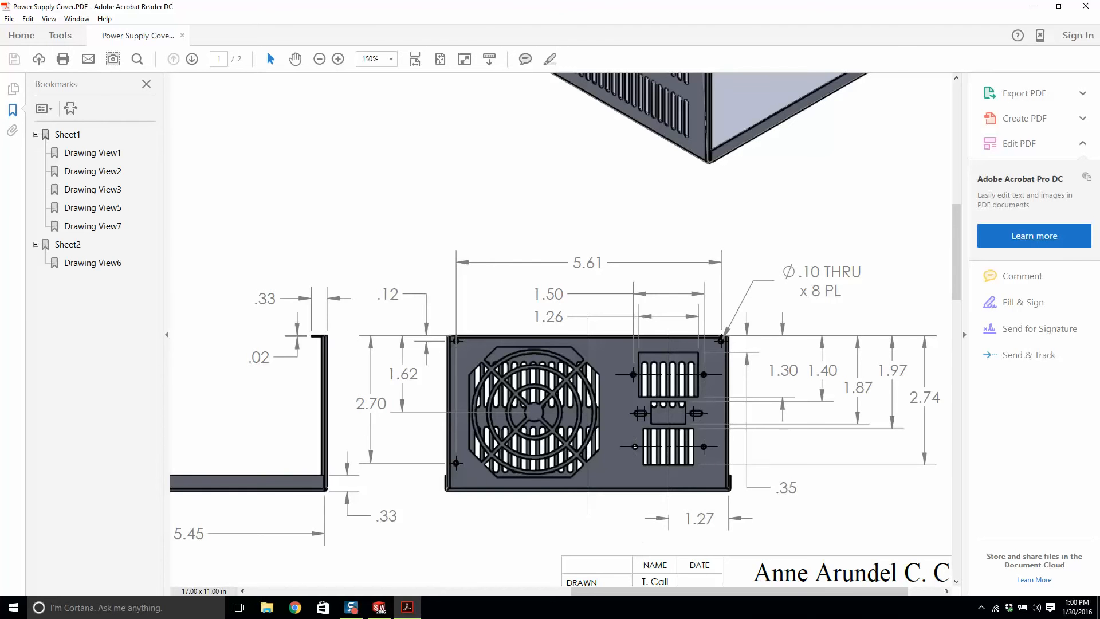
click(413, 607)
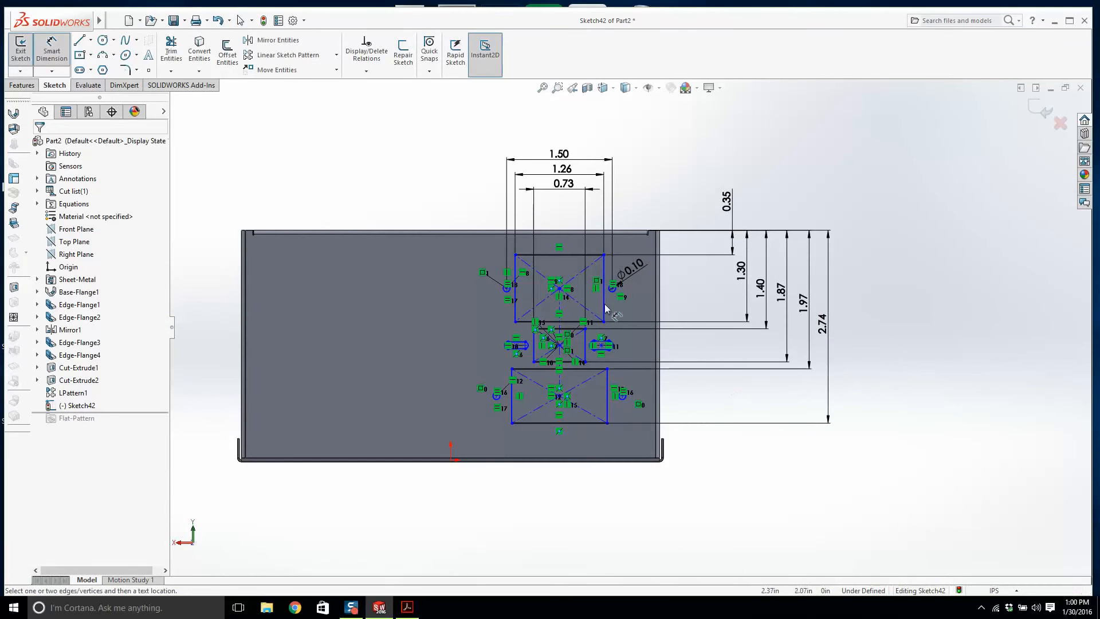
click(560, 309)
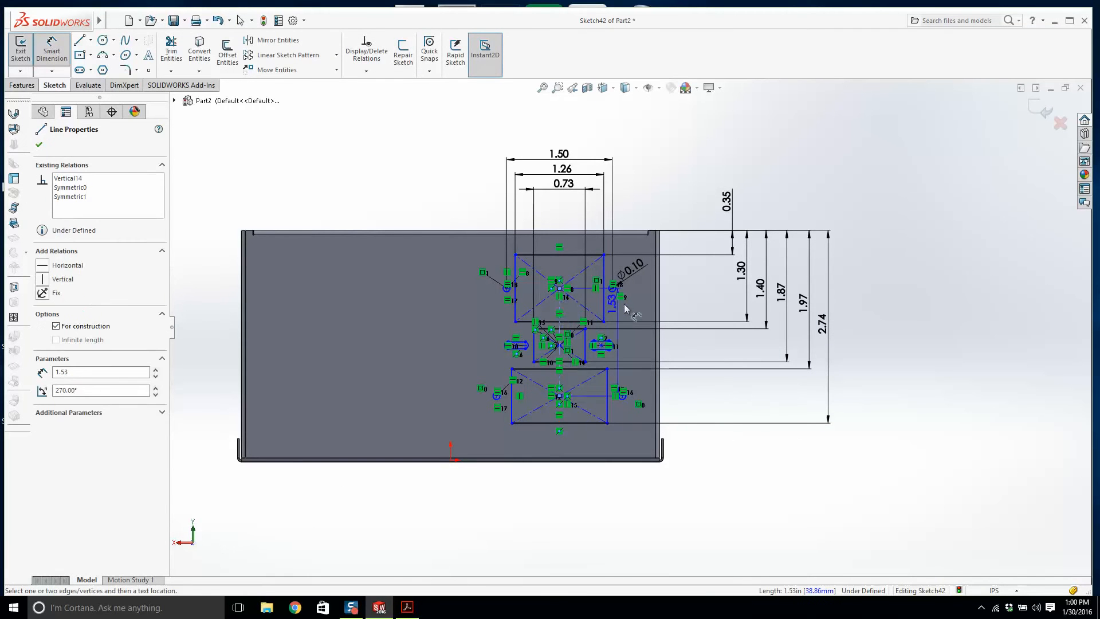
scroll(657, 299, down, 2)
click(666, 294)
click(597, 528)
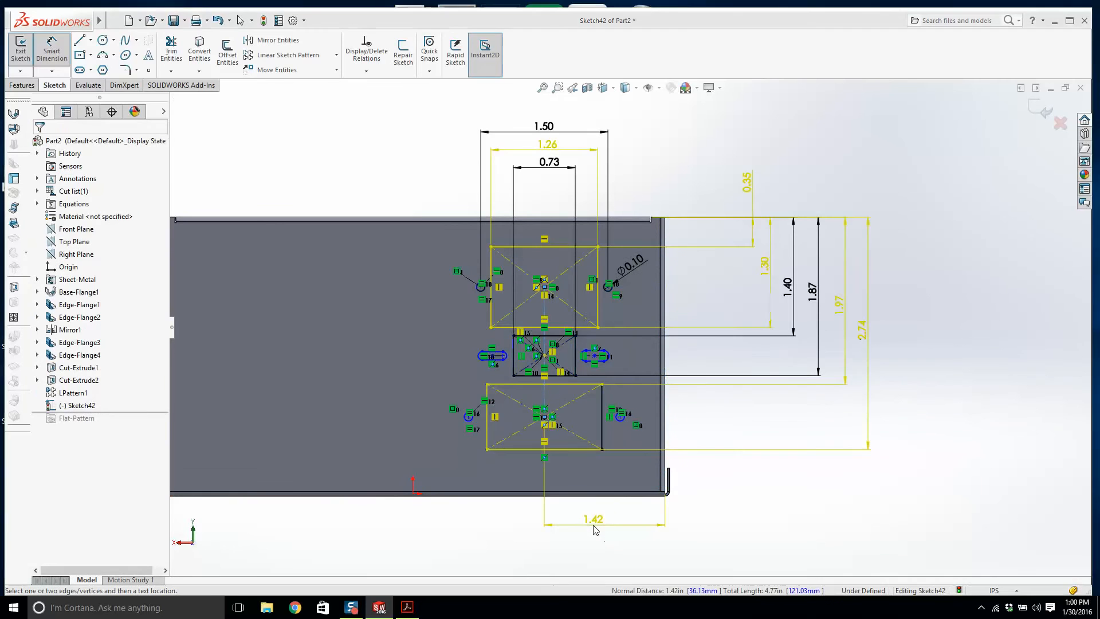
key(Return)
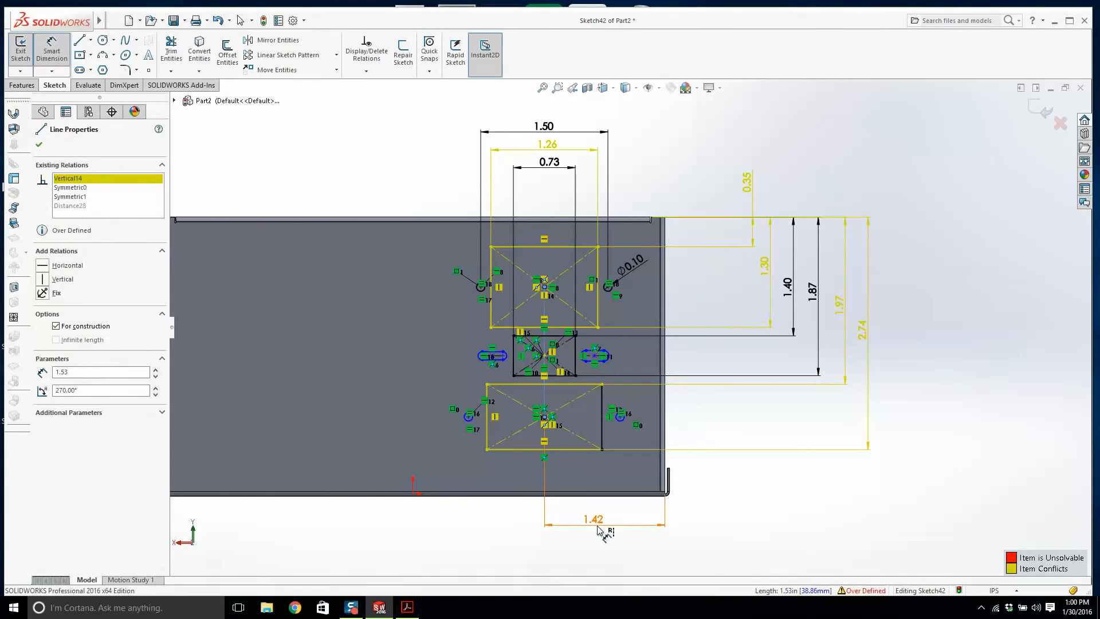
Step: Try to edit the centerline's distance from the panel's right edge, and delete that dimension
key(Escape)
double_click(595, 518)
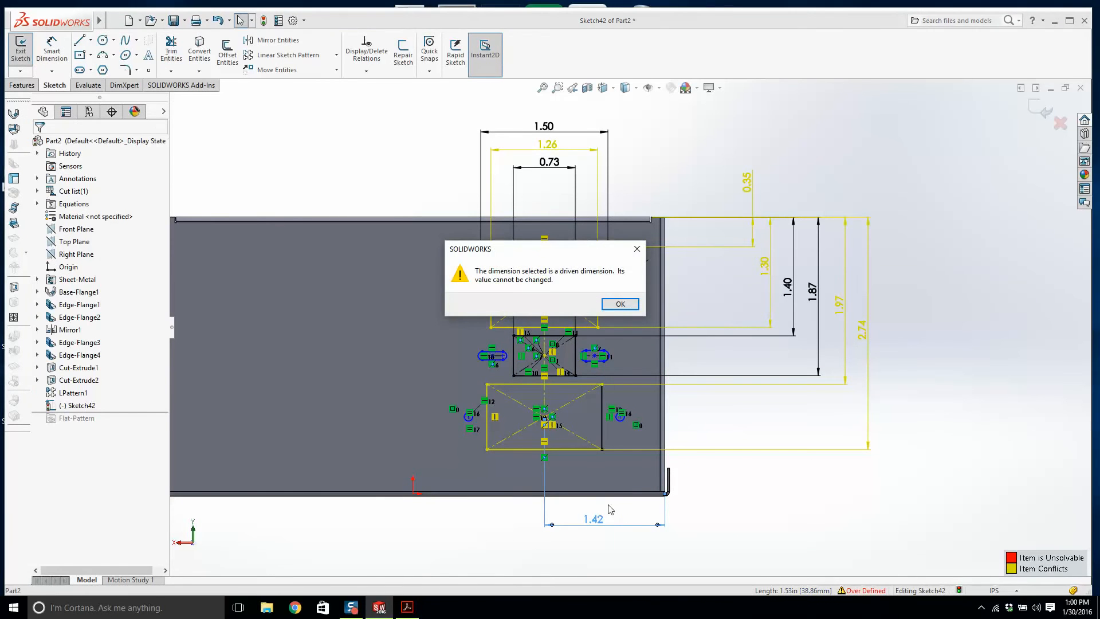
key(Return)
click(652, 514)
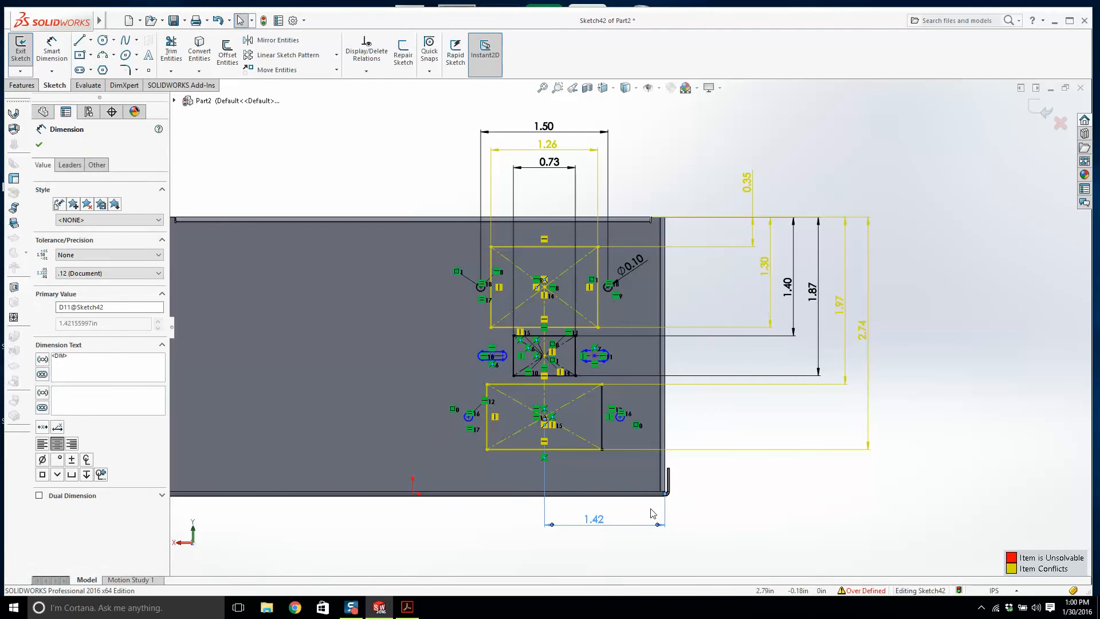
key(Delete)
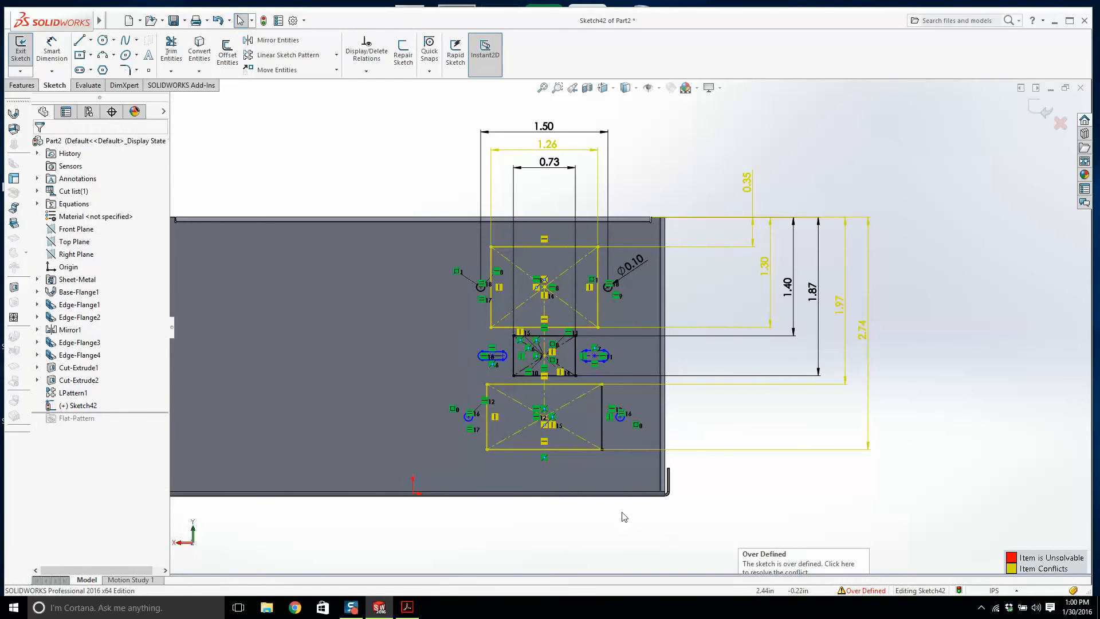
key(ctrl+z)
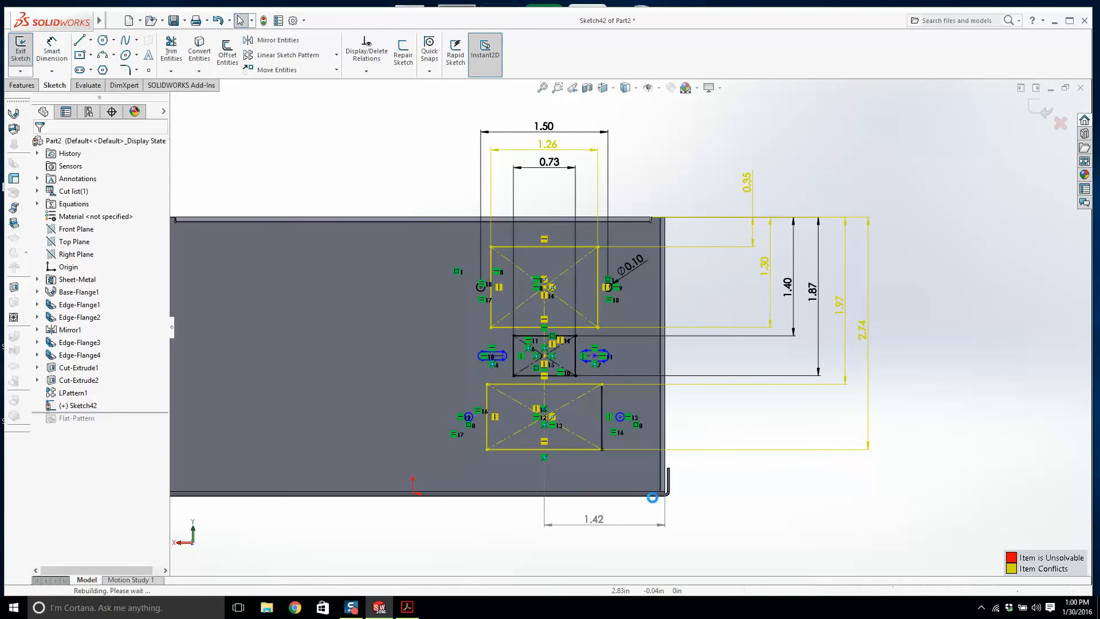
key(Delete)
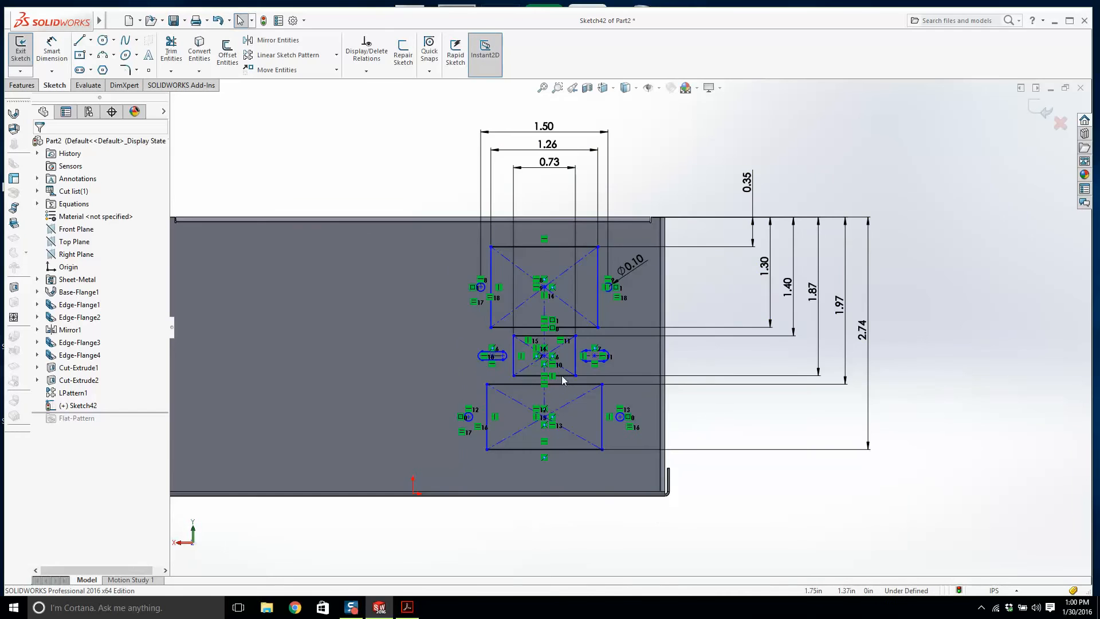
Step: Dimension the cutouts' vertical centerline 1.27 in from the panel's right edge, placing the dimension below the panel
scroll(562, 380, down, 3)
drag(545, 360, 574, 359)
click(491, 435)
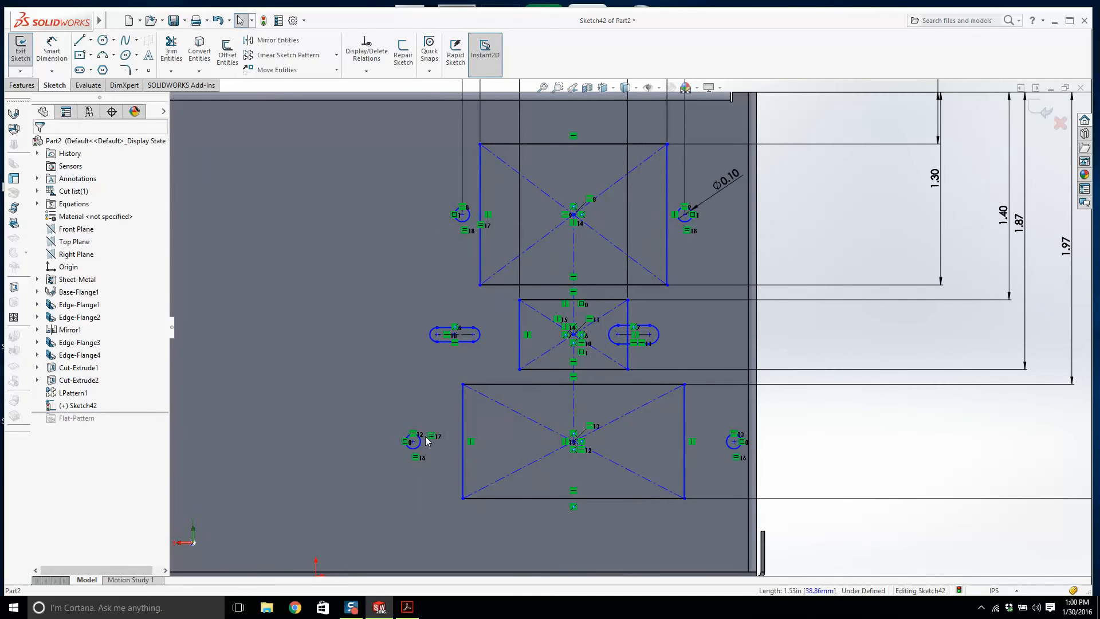
scroll(203, 185, up, 1)
click(51, 50)
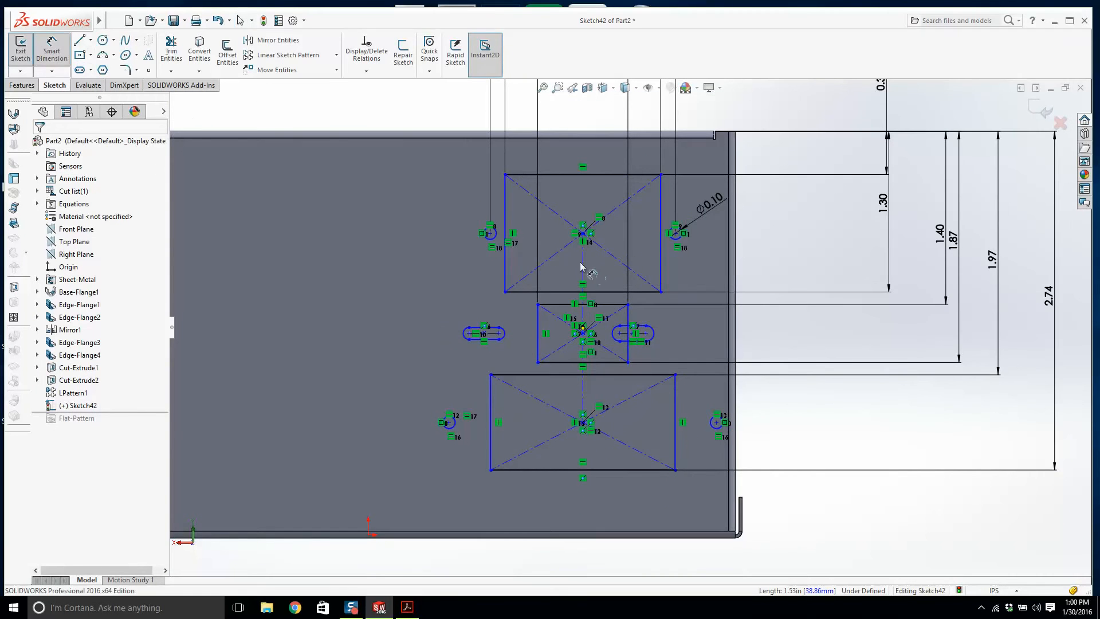
click(726, 265)
scroll(733, 261, down, 2)
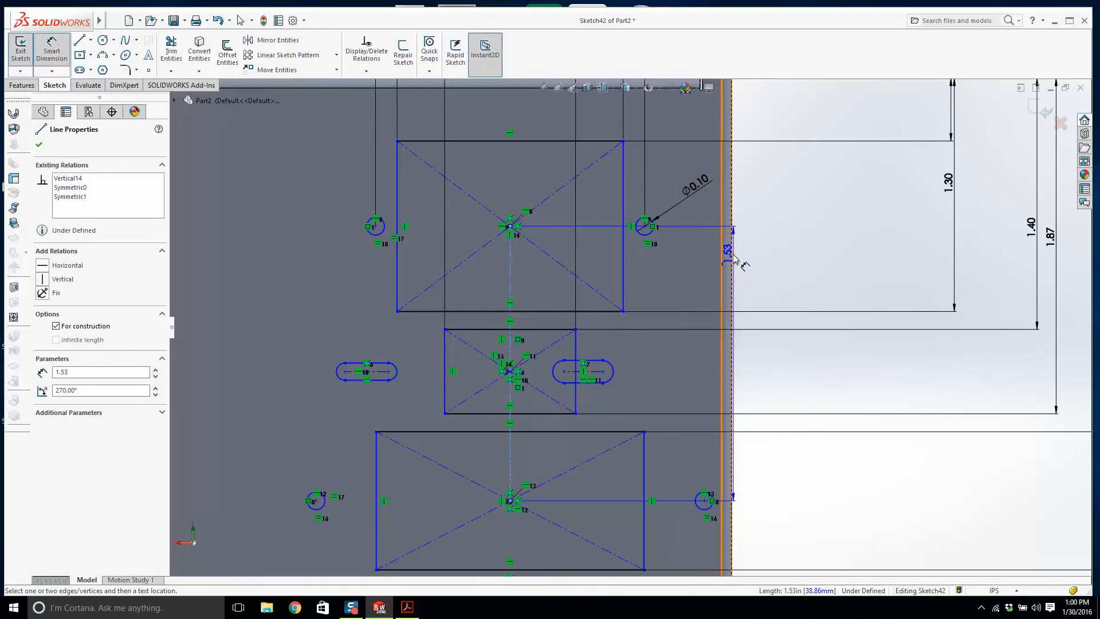
scroll(694, 290, up, 4)
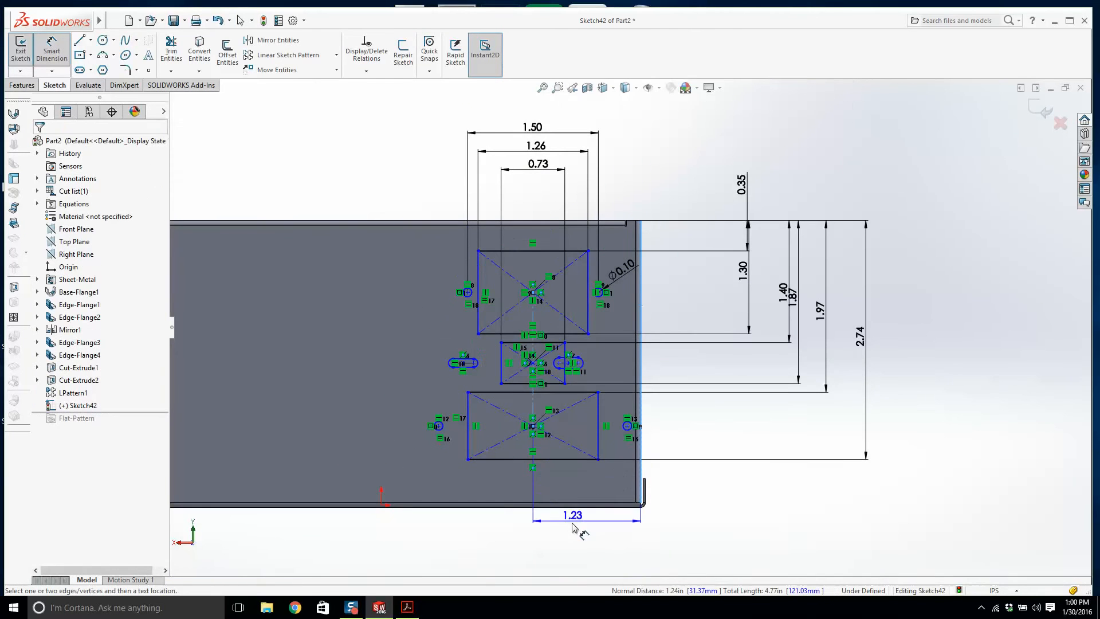
click(577, 528)
text(1.27)
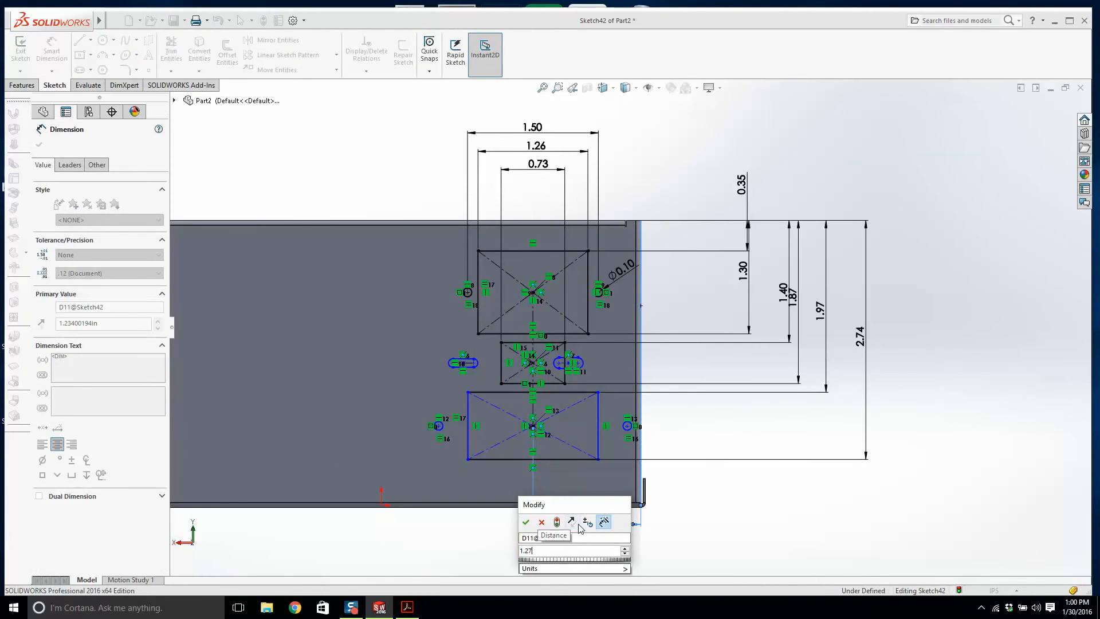
key(Return)
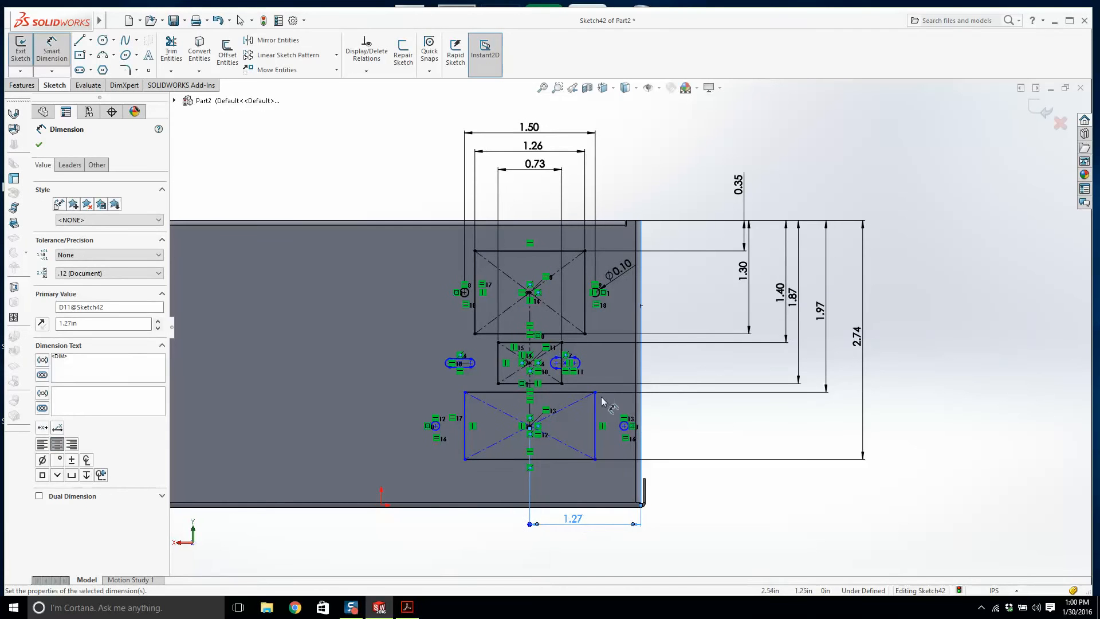
key(Escape)
Step: Move the right slot outward clear of the middle rectangle, and place the centerline's 1.27 in dimension farther below the panel
scroll(567, 401, down, 3)
scroll(563, 340, down, 3)
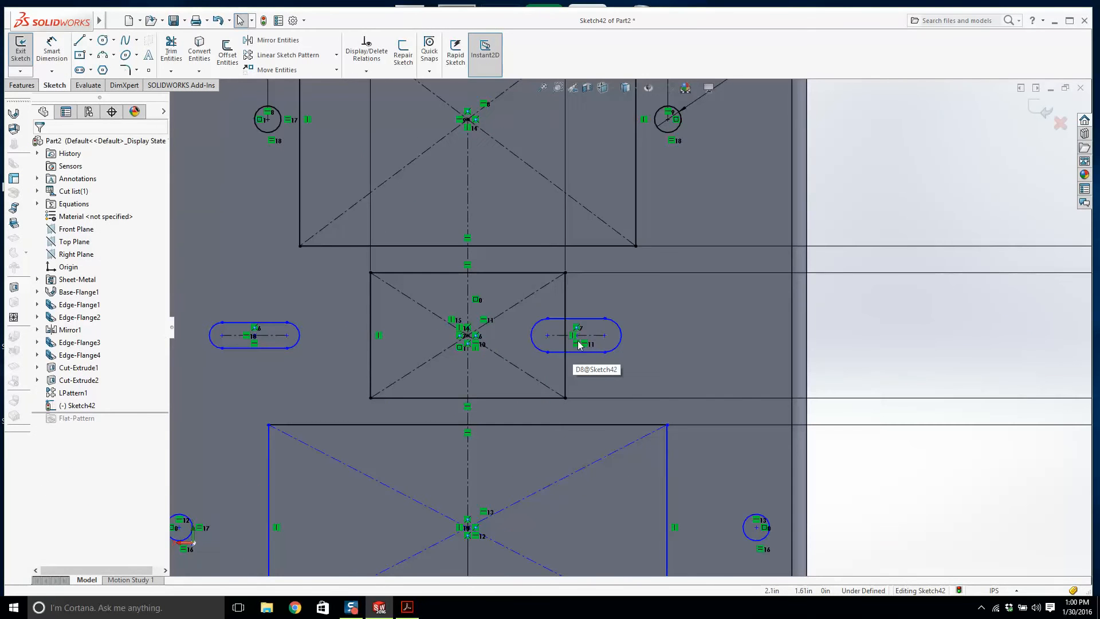
scroll(582, 339, down, 3)
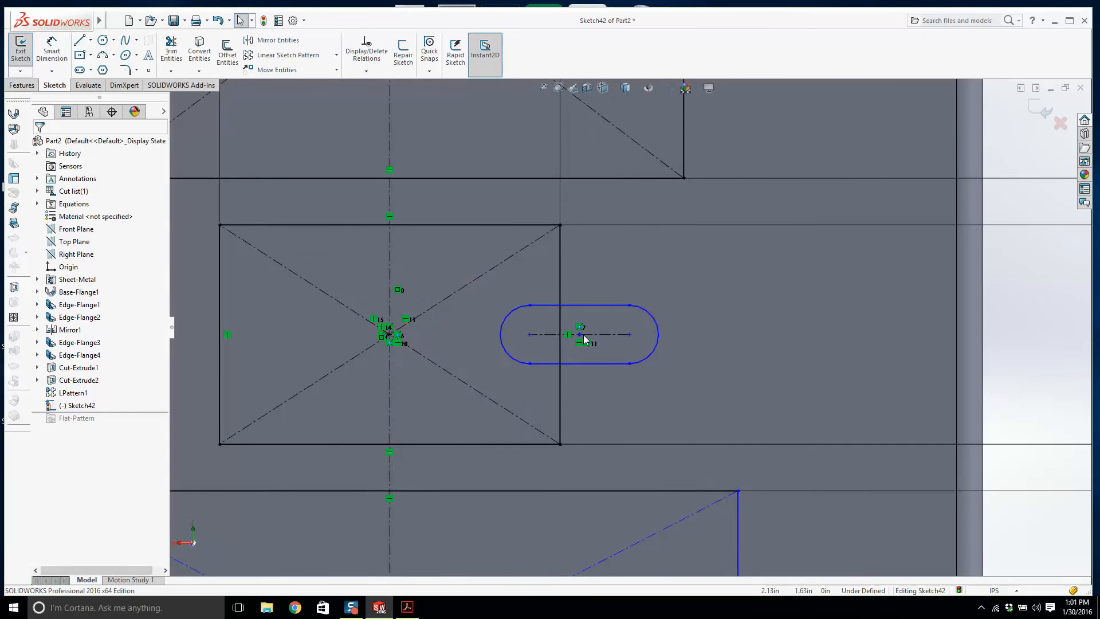
drag(593, 337, 668, 344)
scroll(660, 343, up, 2)
scroll(659, 343, up, 3)
scroll(659, 355, down, 2)
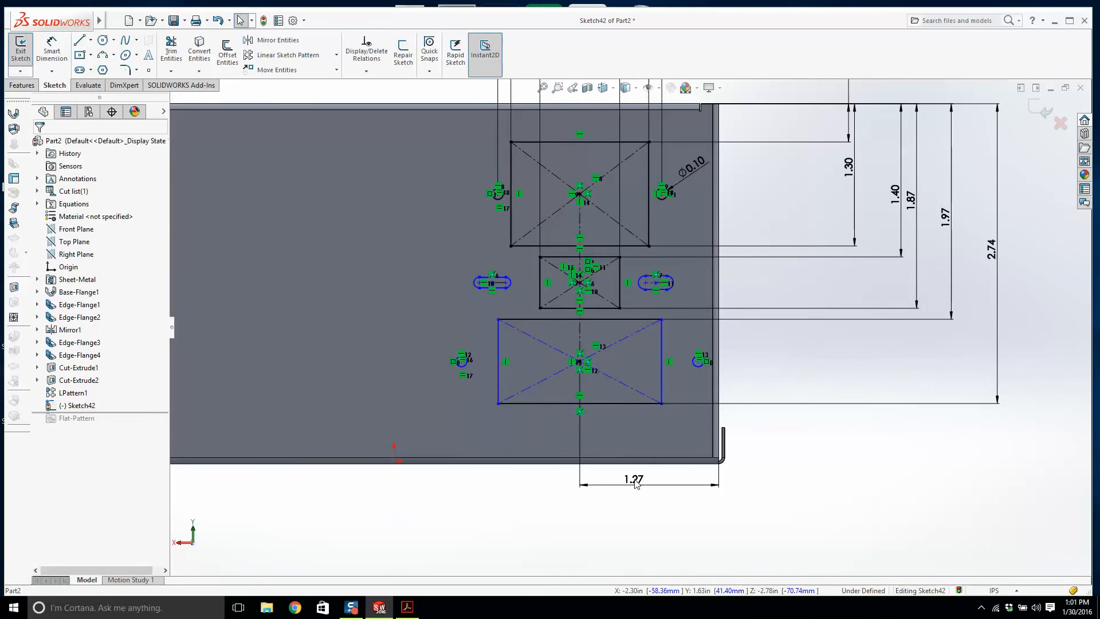
scroll(636, 405, up, 1)
drag(636, 393, 647, 469)
click(687, 496)
Step: Switch to the PDF drawing and examine the flat pattern on its second sheet for the horizontal positions of the connector cutouts
click(406, 606)
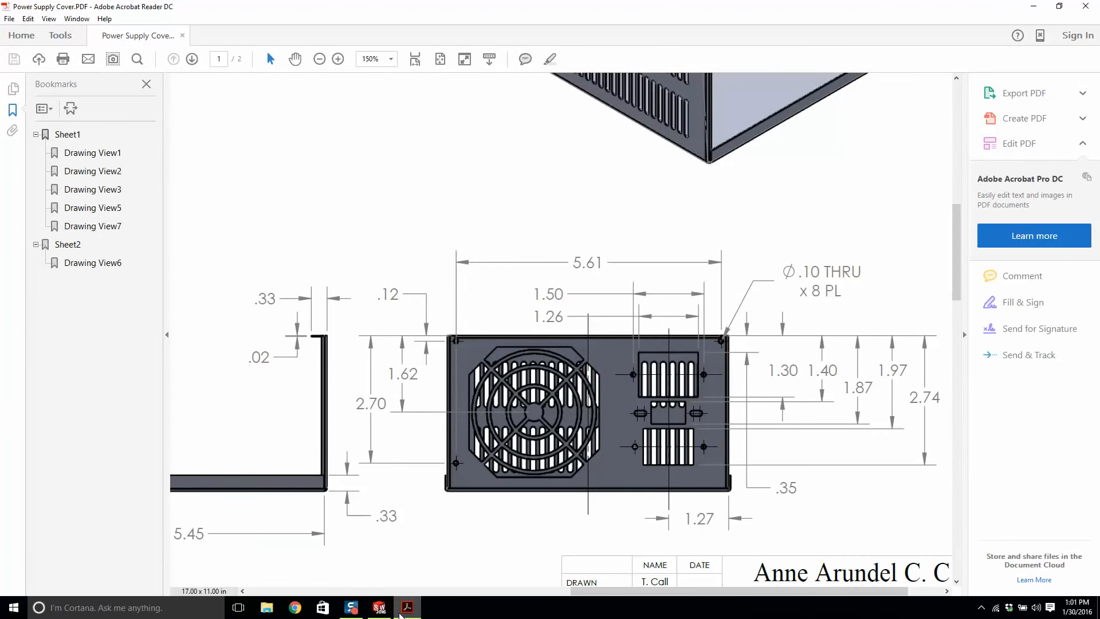
ctrl+scroll(679, 291, down, 4)
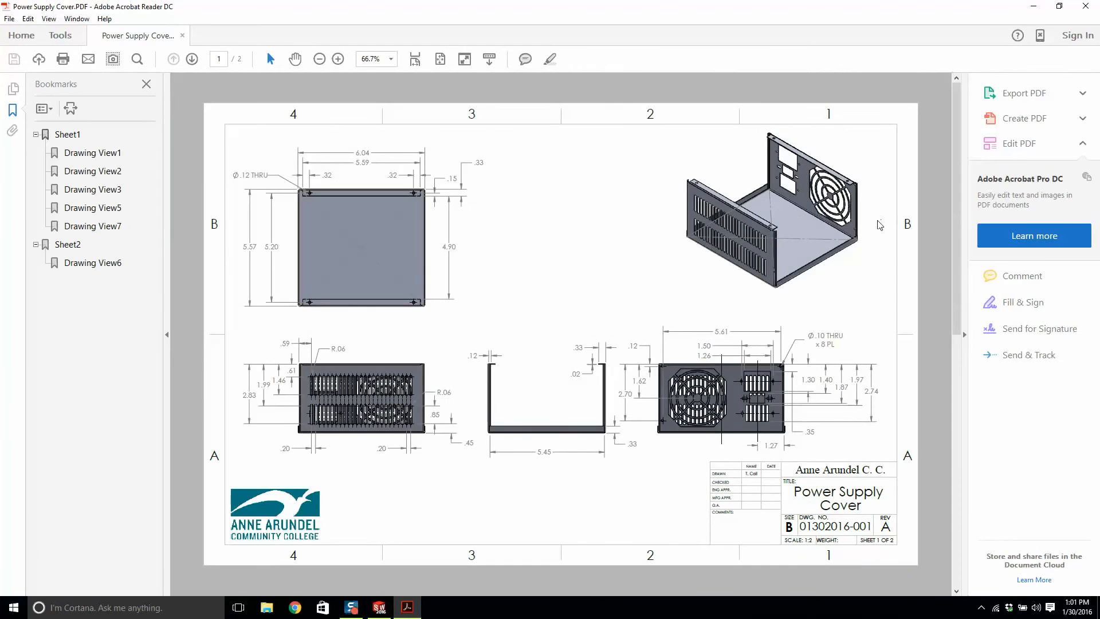
scroll(861, 218, down, 1)
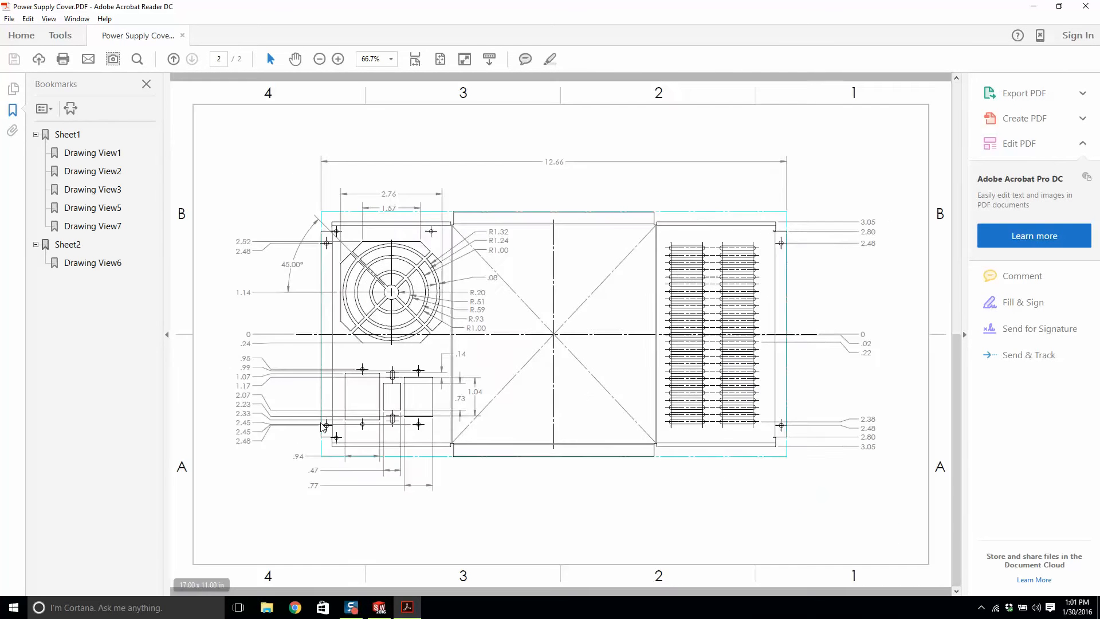
ctrl+scroll(359, 406, up, 4)
ctrl+scroll(246, 396, down, 1)
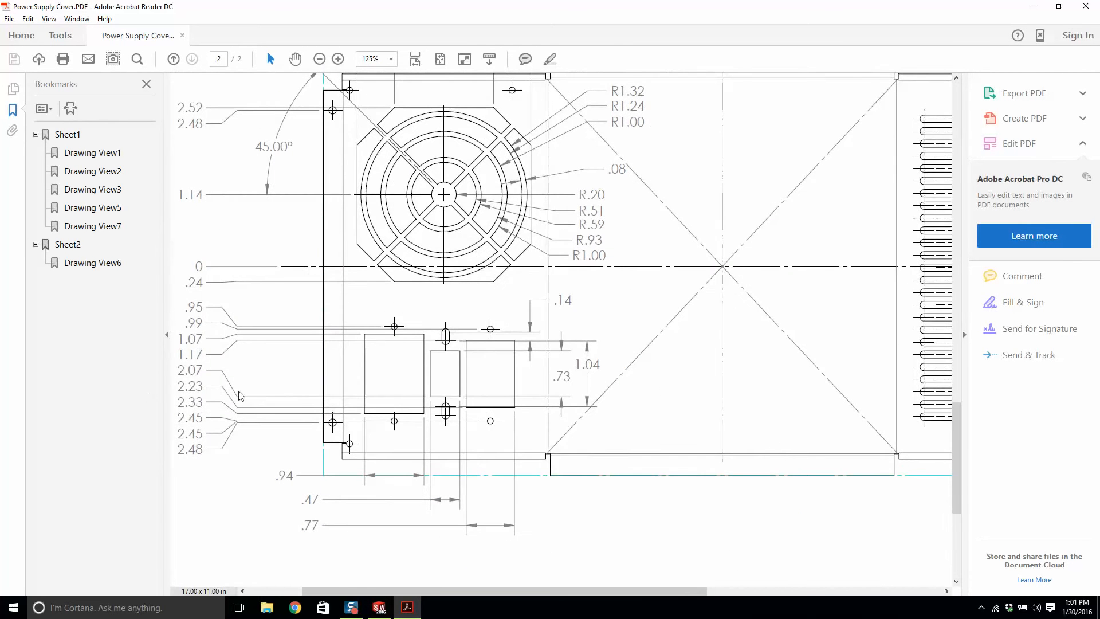
ctrl+scroll(241, 396, down, 1)
ctrl+scroll(257, 395, up, 4)
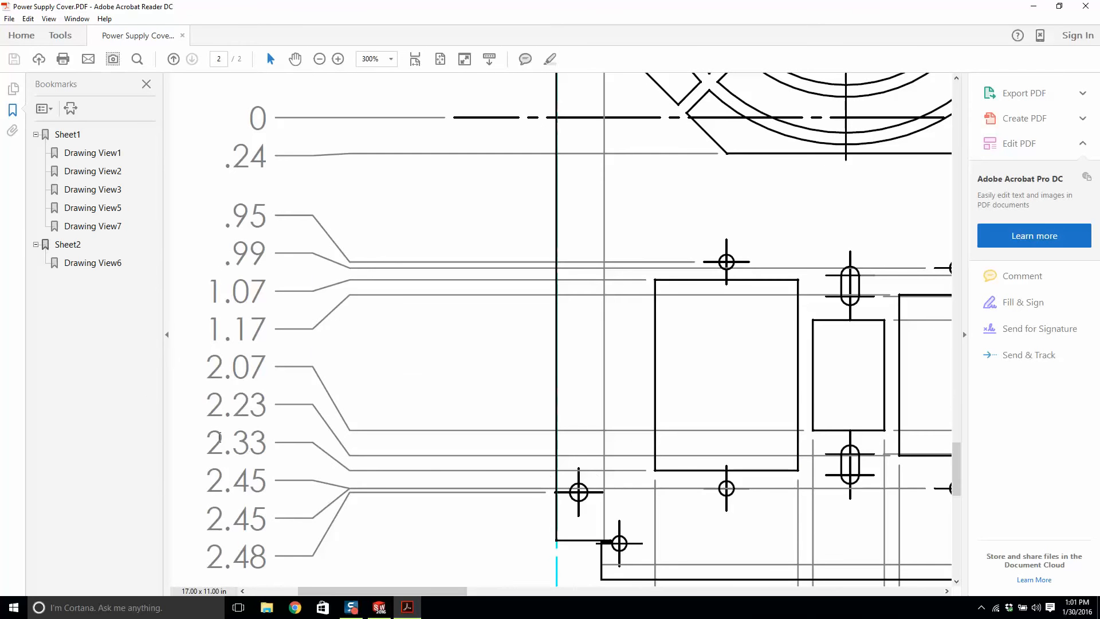
drag(220, 437, 268, 437)
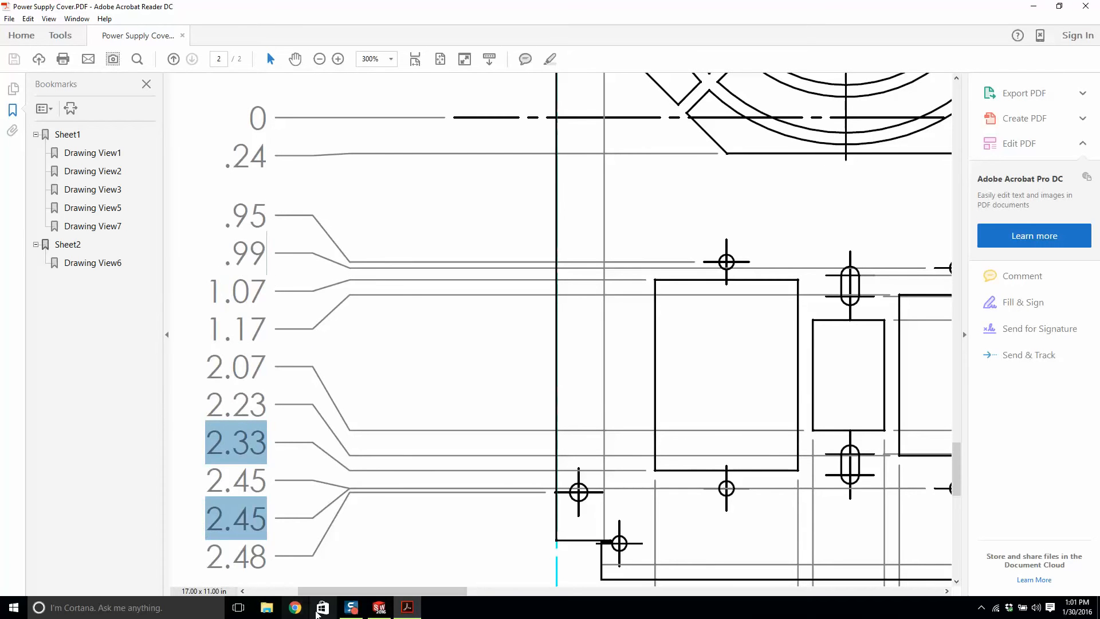
Step: Return to SOLIDWORKS and dimension the lower rectangle's width as 2.33-1.07 in
click(379, 607)
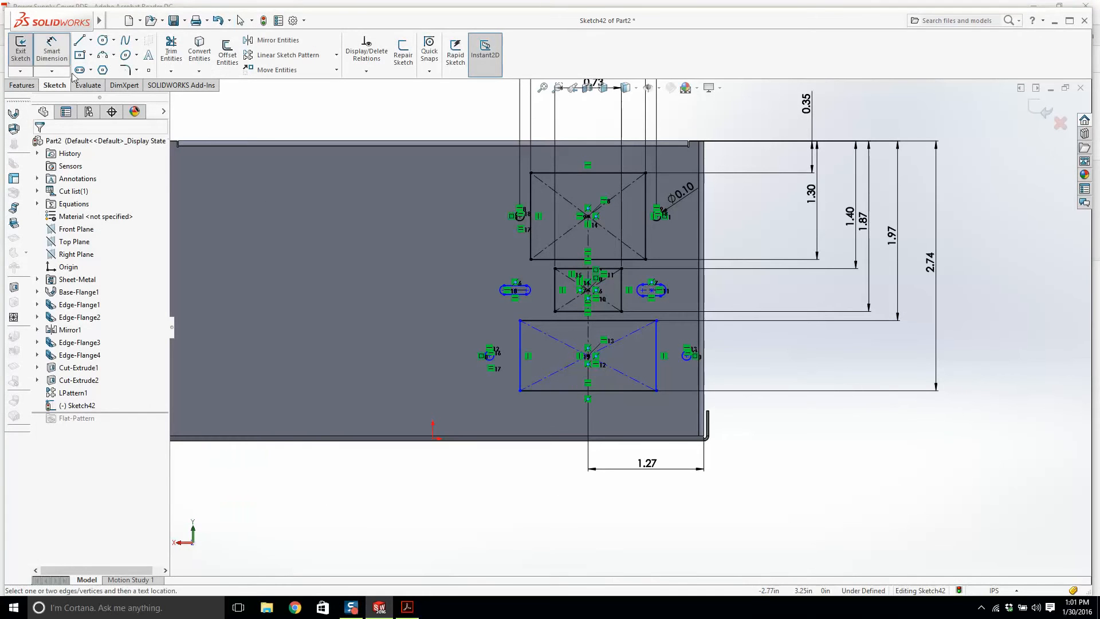
click(51, 49)
click(520, 344)
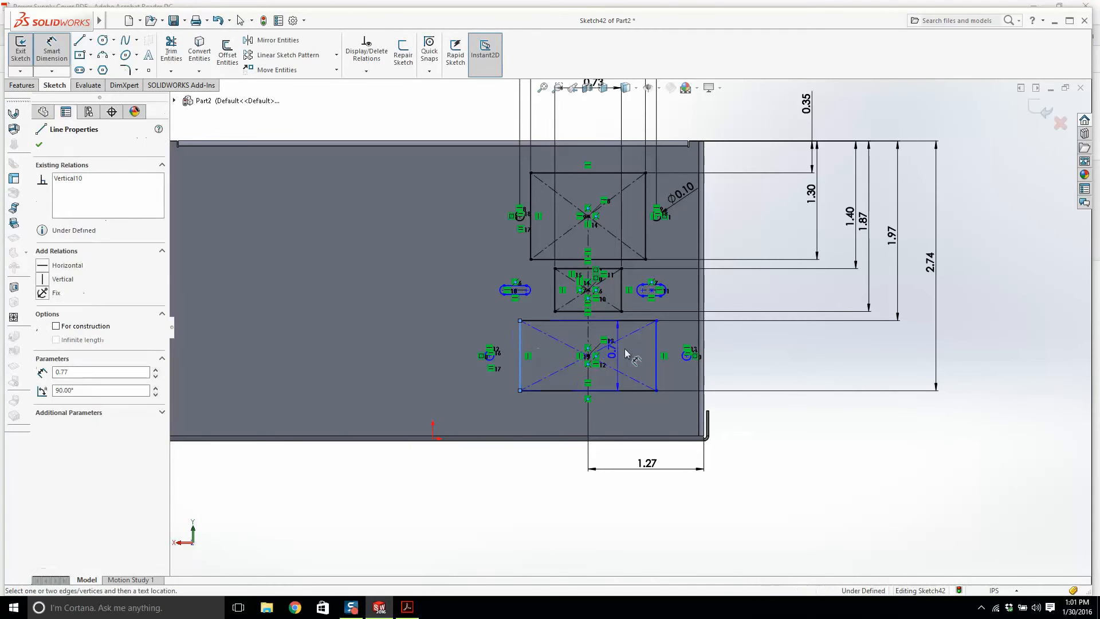
click(656, 350)
click(602, 520)
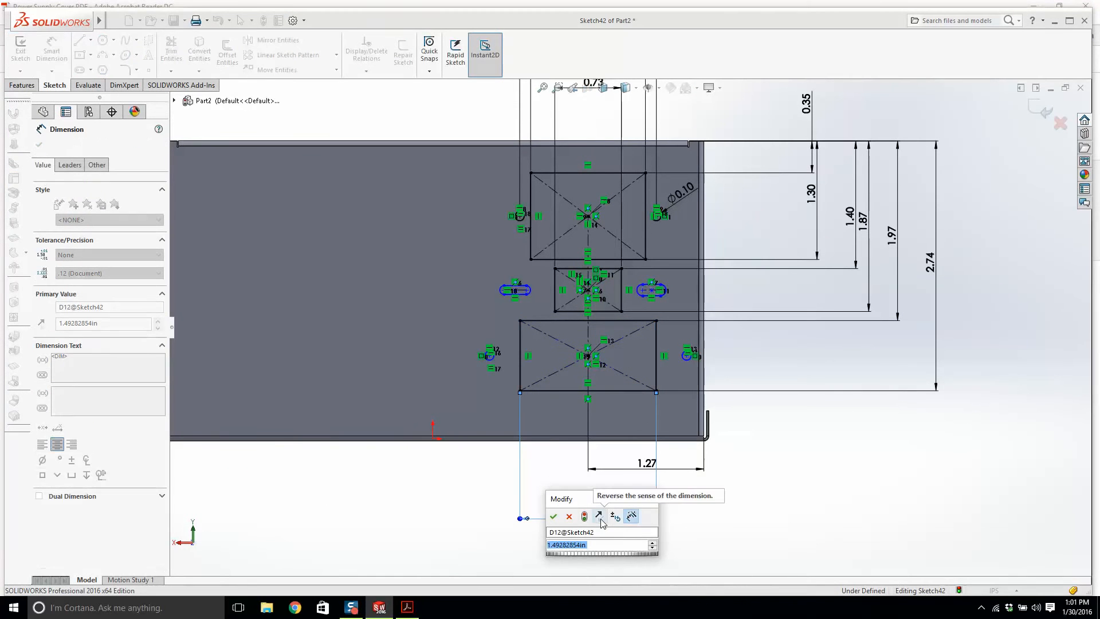
text(2.33-)
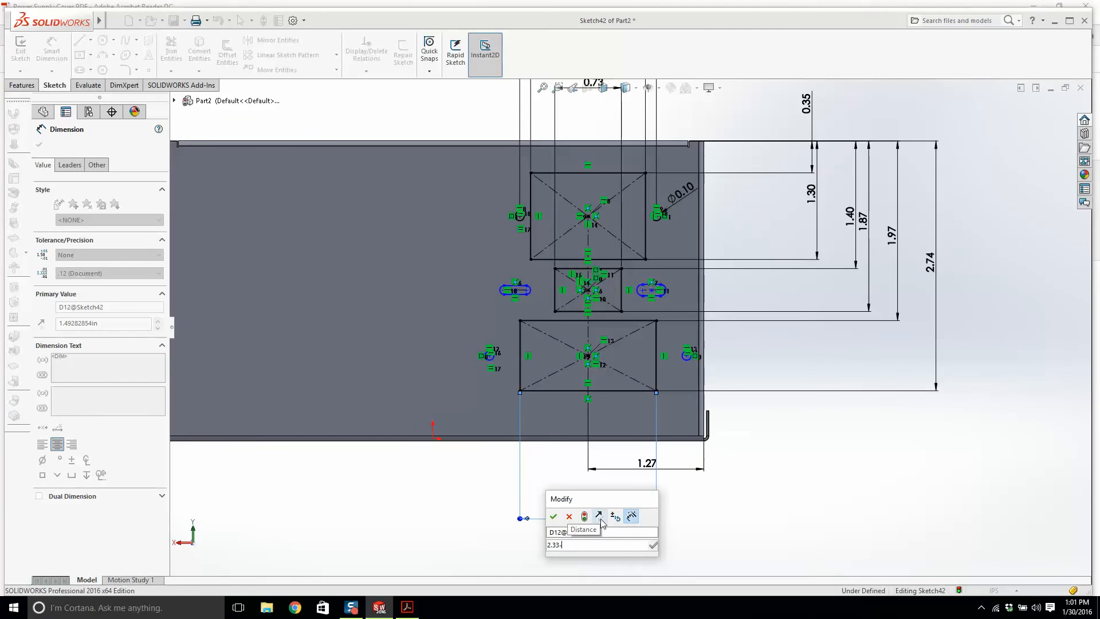
text(1.07)
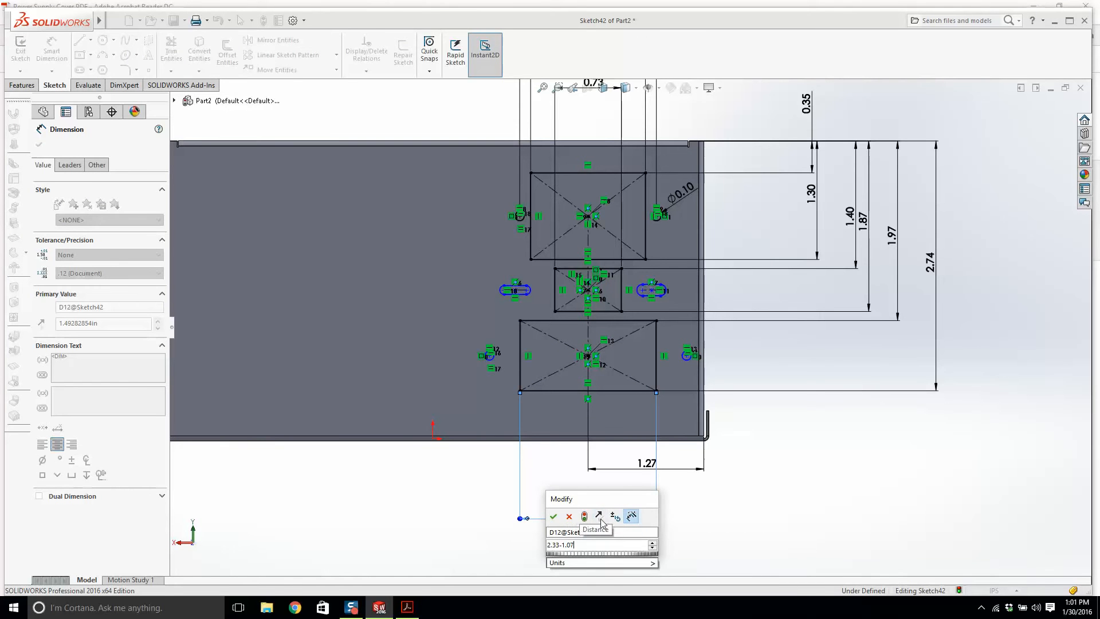
key(Return)
key(Escape)
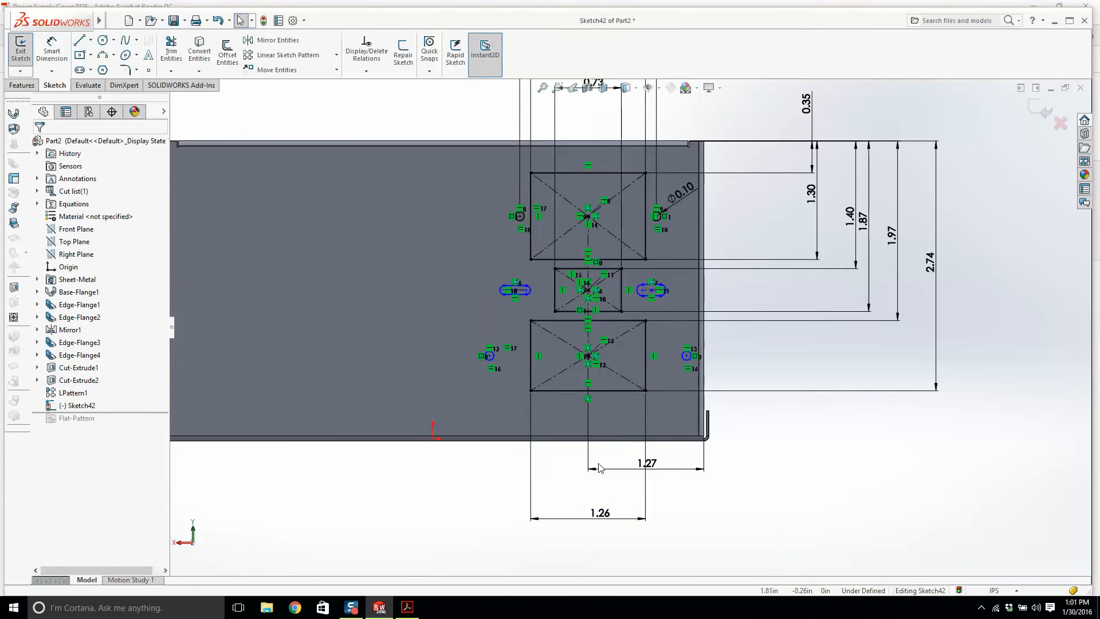
Step: Delete the lower rectangle's width dimension
key(f)
scroll(618, 183, up, 1)
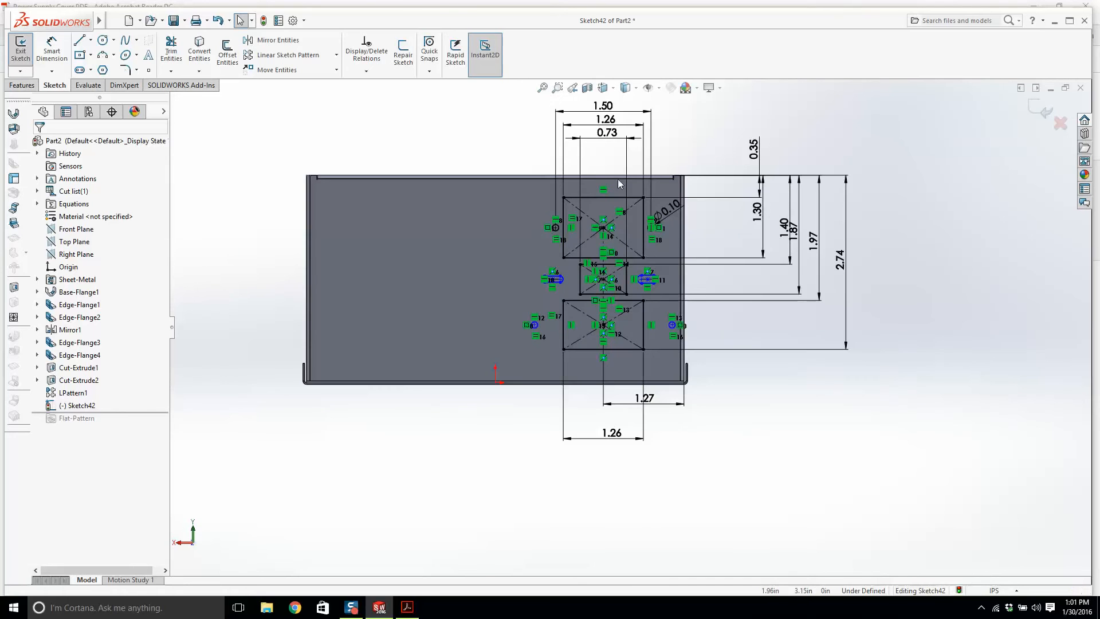
click(612, 441)
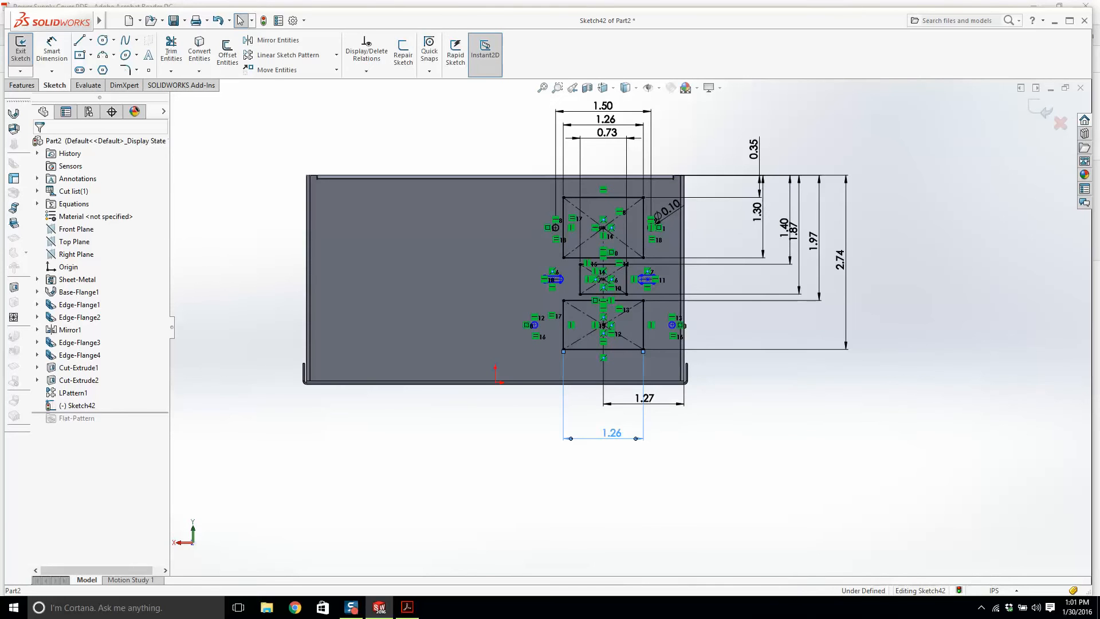
key(Delete)
Step: Add an Equal relation between the lower rectangle's top edge and the upper rectangle's bottom edge
scroll(560, 314, down, 2)
click(551, 297)
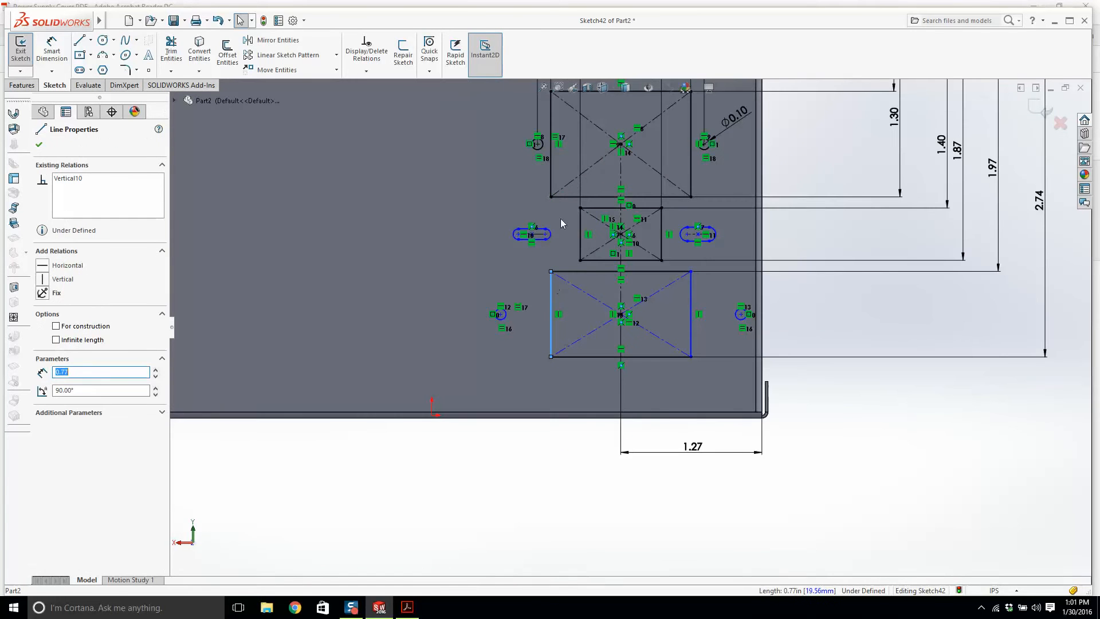
click(592, 279)
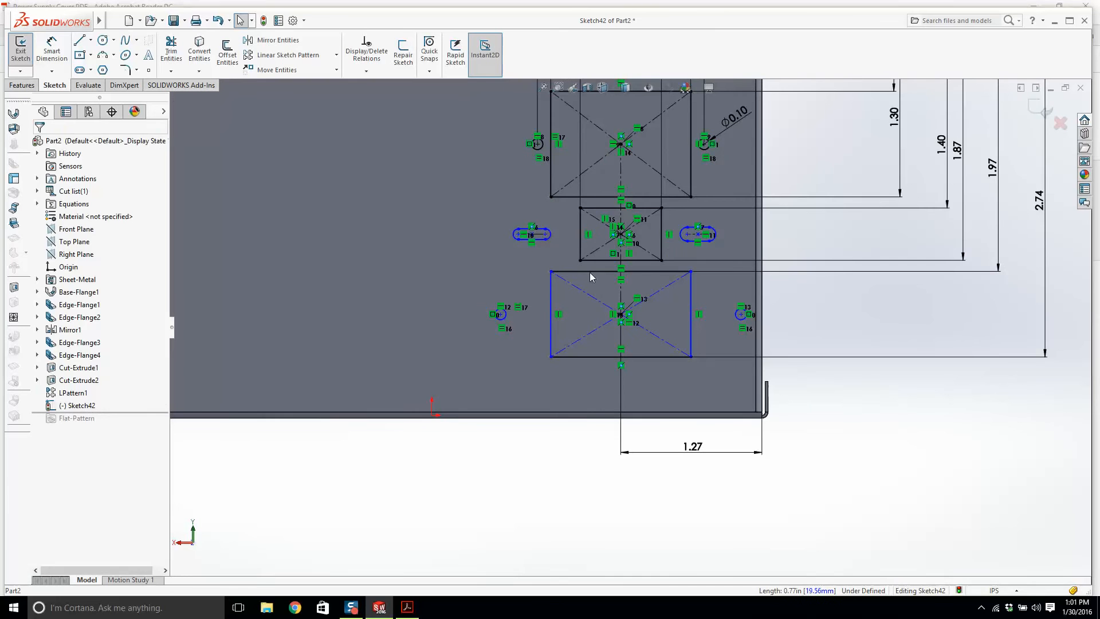
click(589, 272)
ctrl+click(591, 197)
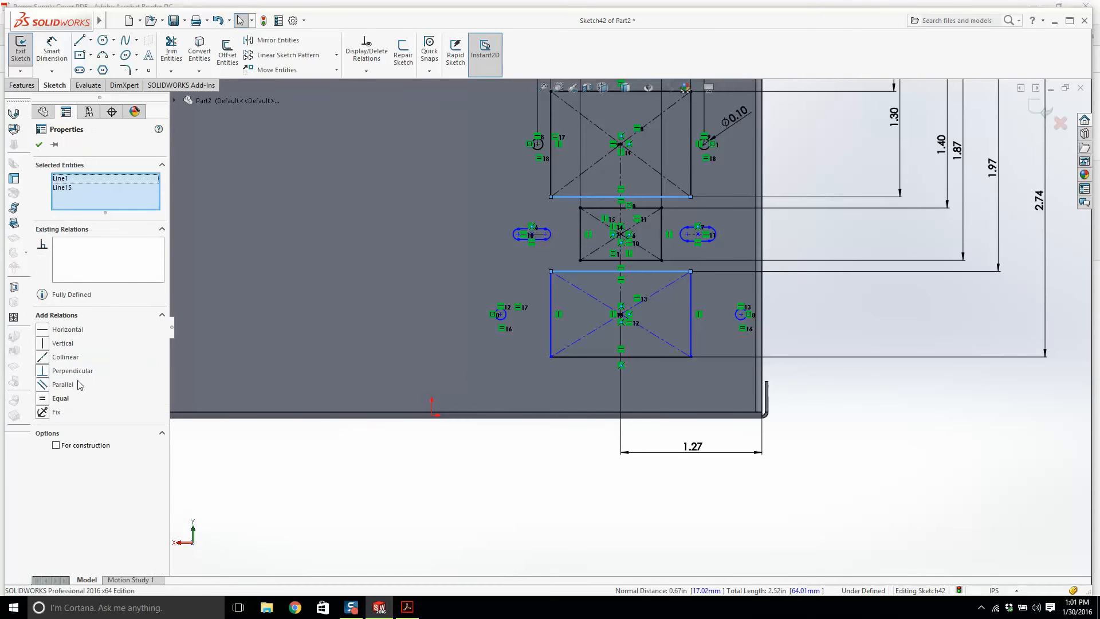
click(60, 398)
key(Escape)
scroll(660, 239, up, 3)
scroll(665, 236, down, 1)
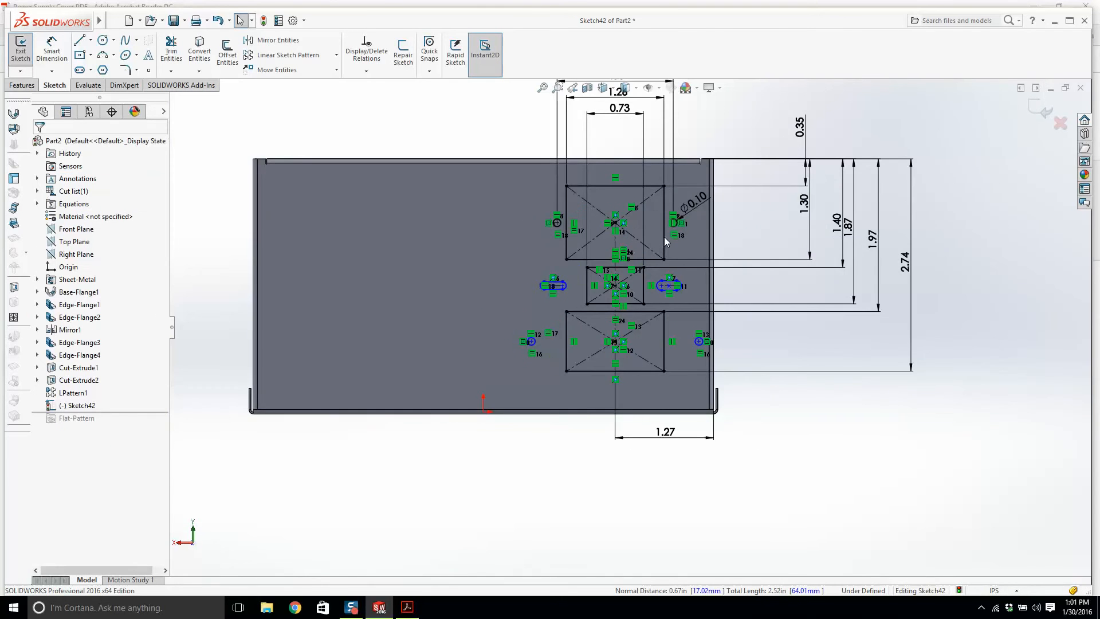
Step: Move the lower pair of holes inward, closer to the lower rectangle, to about 1.81 in apart
scroll(664, 236, down, 2)
scroll(686, 363, down, 1)
click(694, 369)
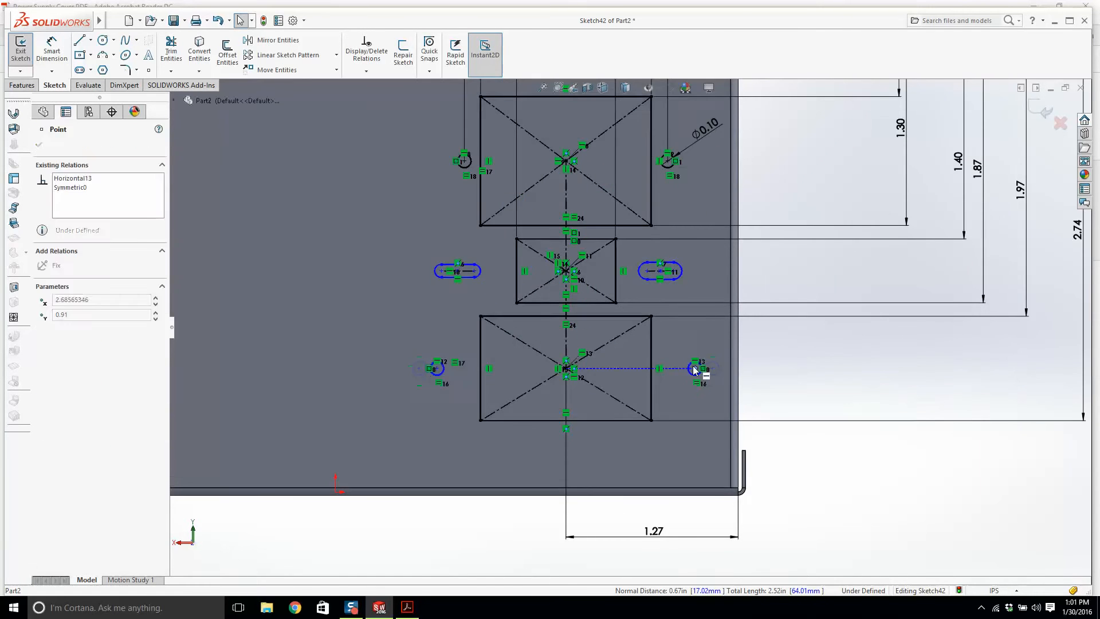
key(Escape)
Step: Look up the hole positions in the PDF drawing and dimension the lower hole pair's spacing in SOLIDWORKS as 2.45-.95 in
click(407, 607)
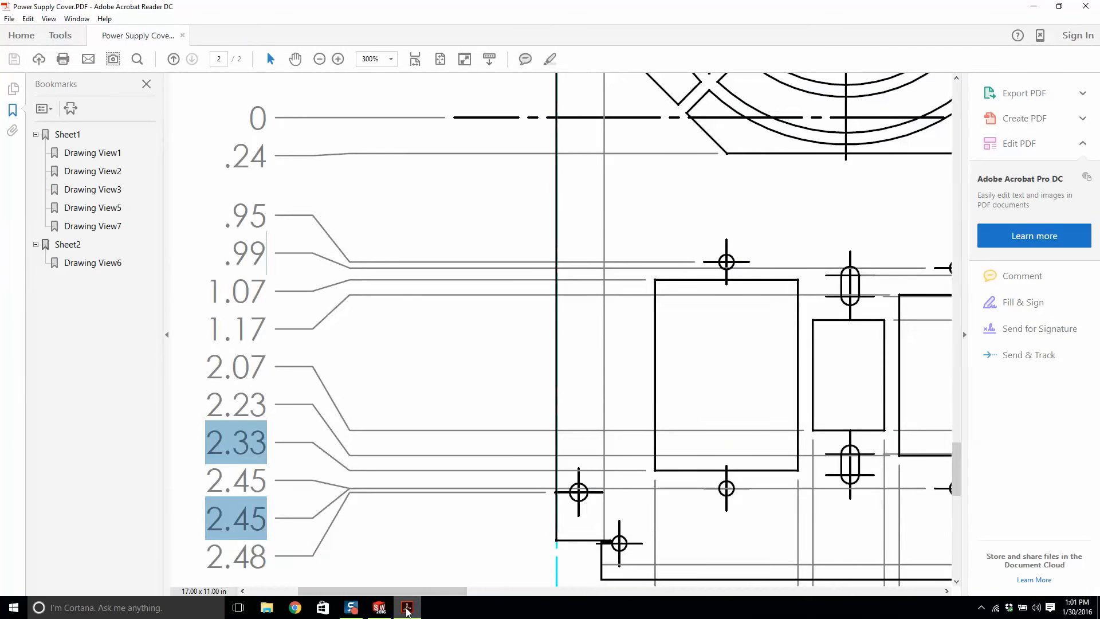
ctrl+scroll(494, 484, down, 1)
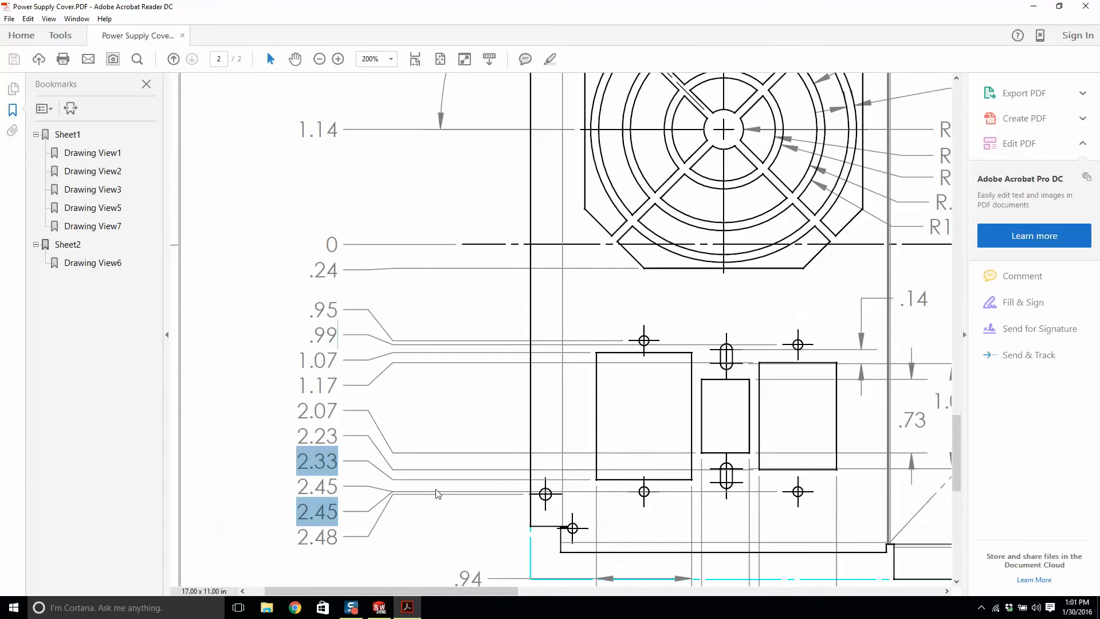
click(405, 532)
double_click(331, 484)
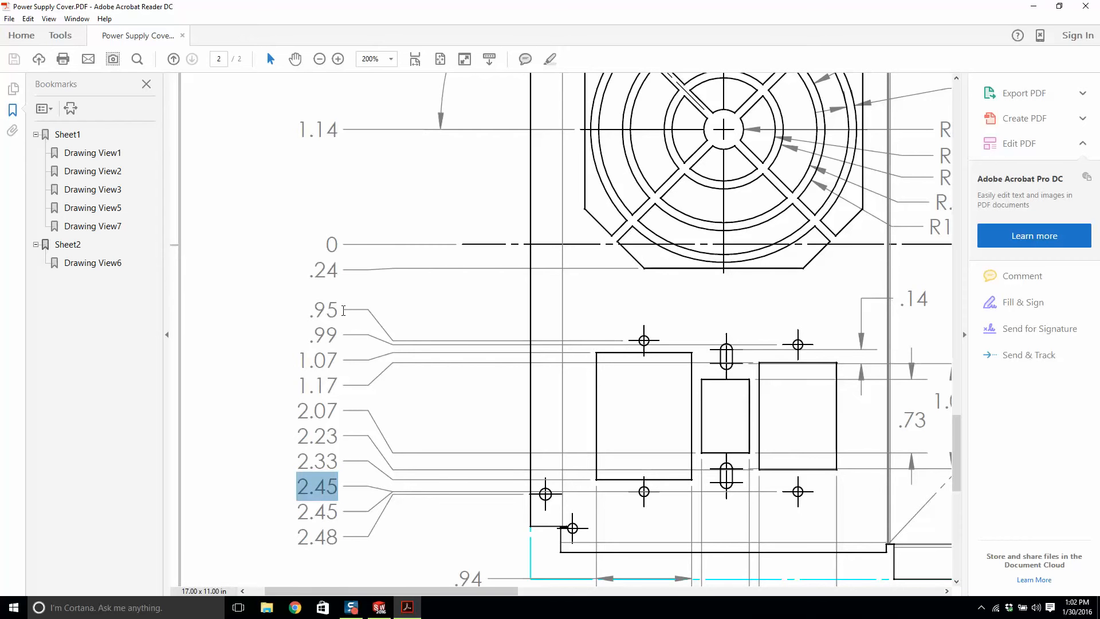
click(379, 606)
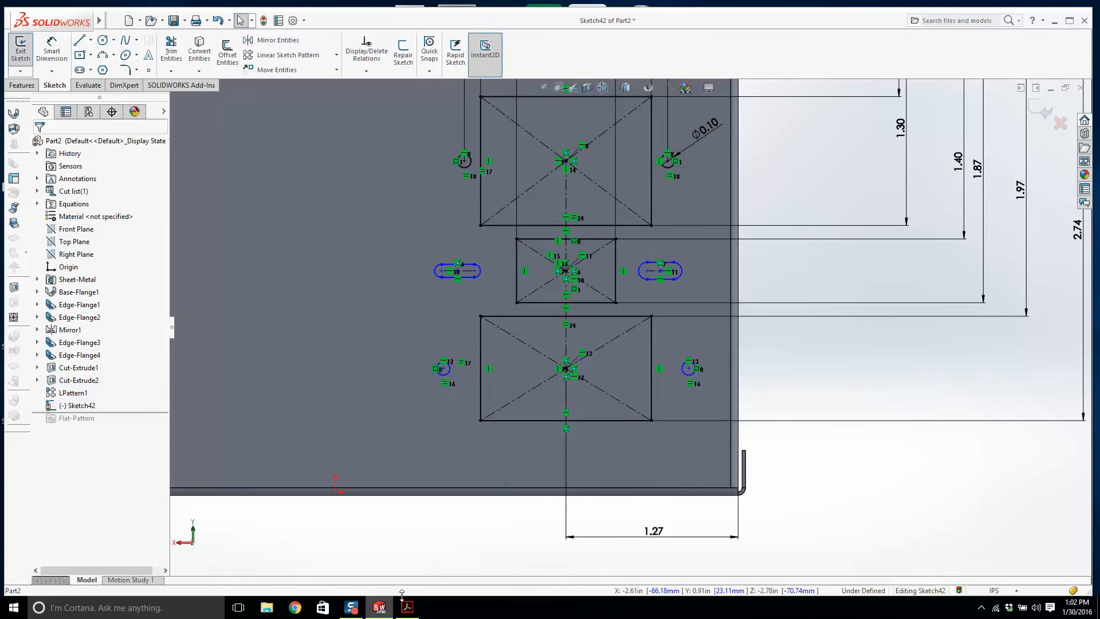
click(51, 50)
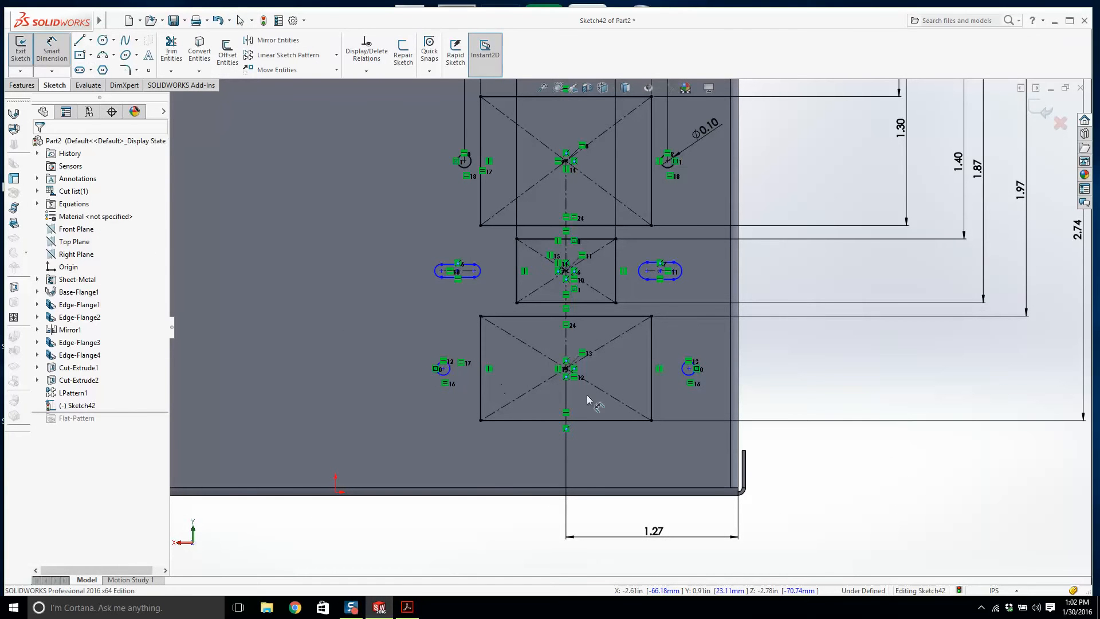
scroll(641, 407, down, 3)
click(715, 346)
click(300, 344)
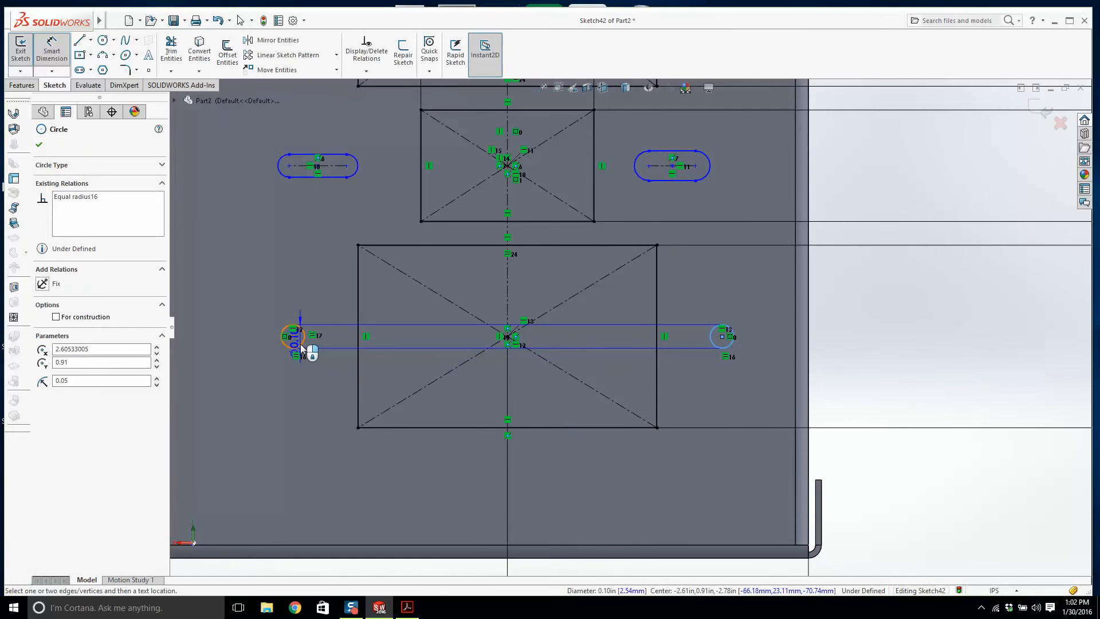
scroll(576, 522, up, 4)
click(576, 521)
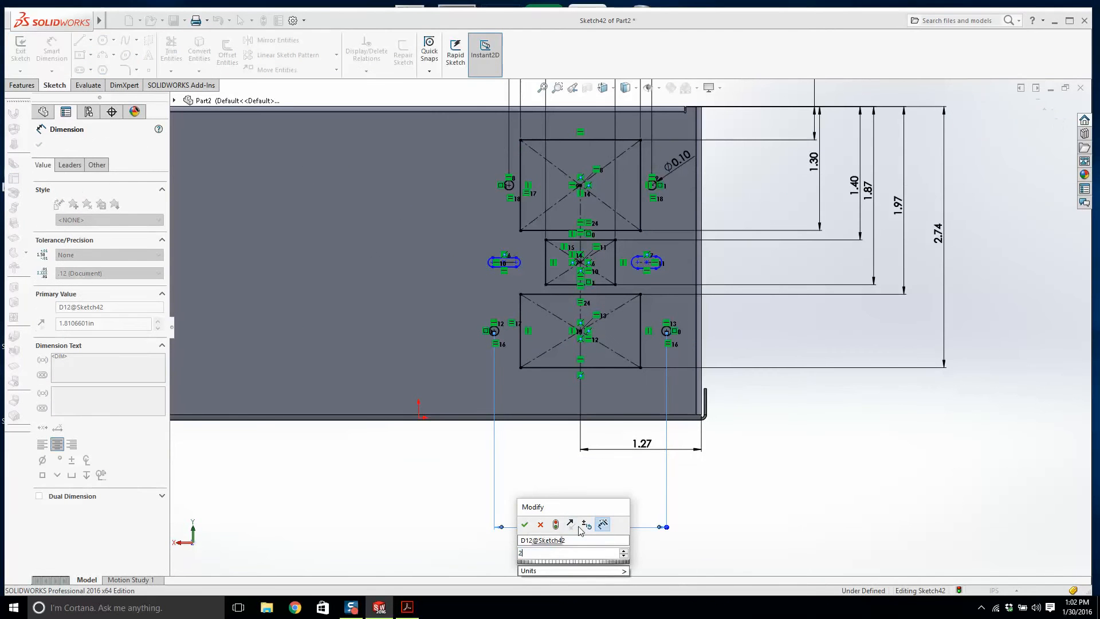
text(2.45-.0)
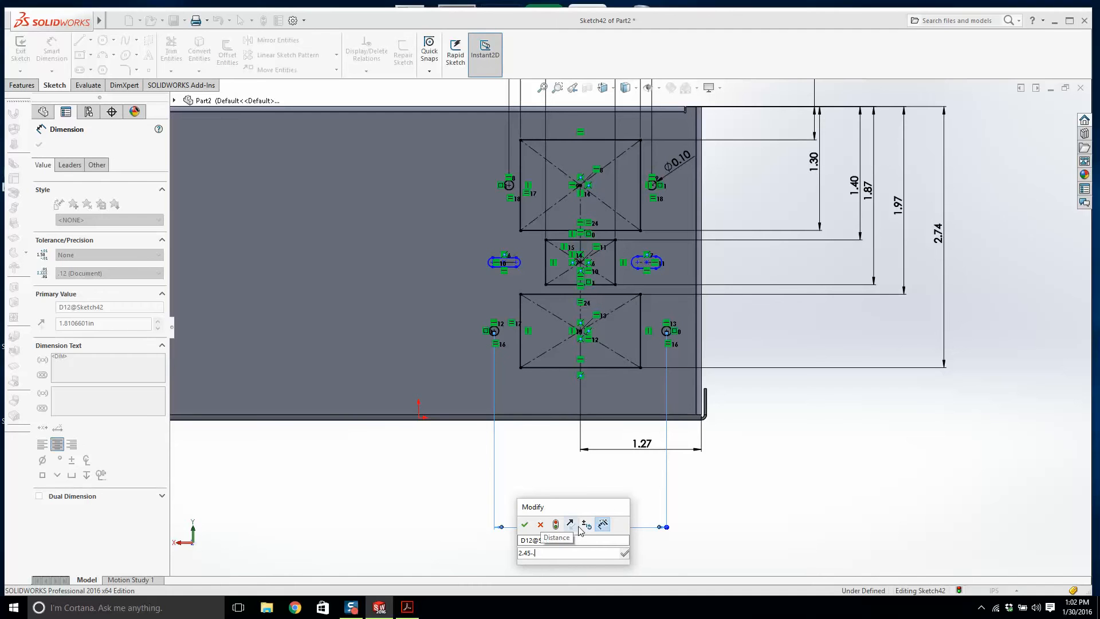
text(.95)
key(Return)
key(Escape)
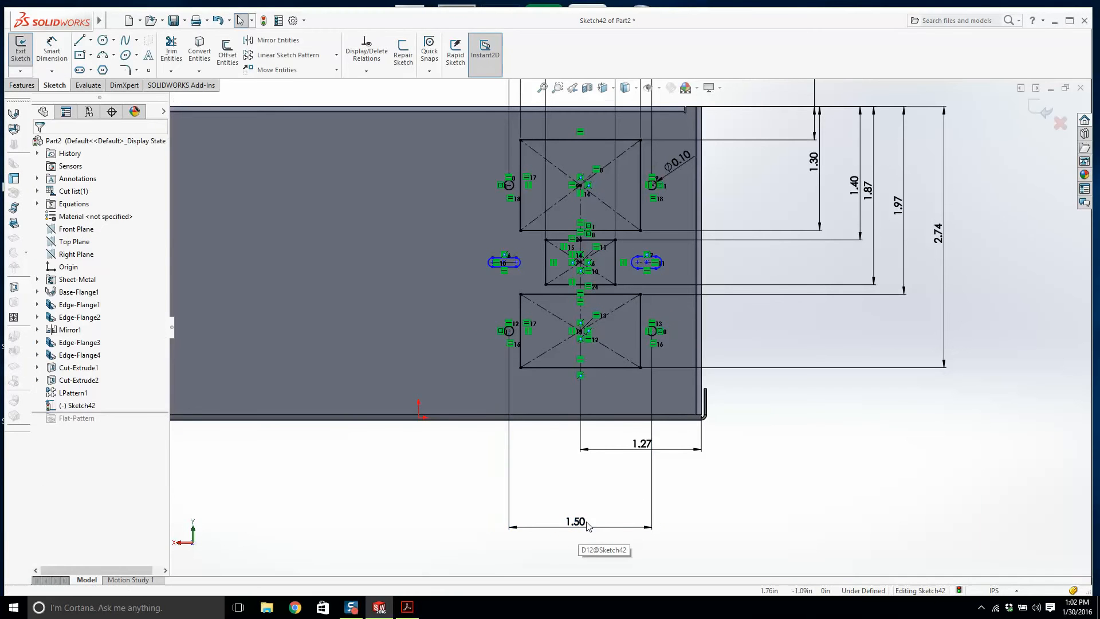
Step: Reposition the 1.27 dimension and the lower hole spacing dimension closer to the part's bottom edge
drag(642, 449, 640, 459)
drag(575, 521, 552, 441)
click(665, 456)
Step: Consult the PDF drawing's slot dimensions and set the left slot's straight length in the SOLIDWORKS sketch to 0.14 in
scroll(633, 331, up, 3)
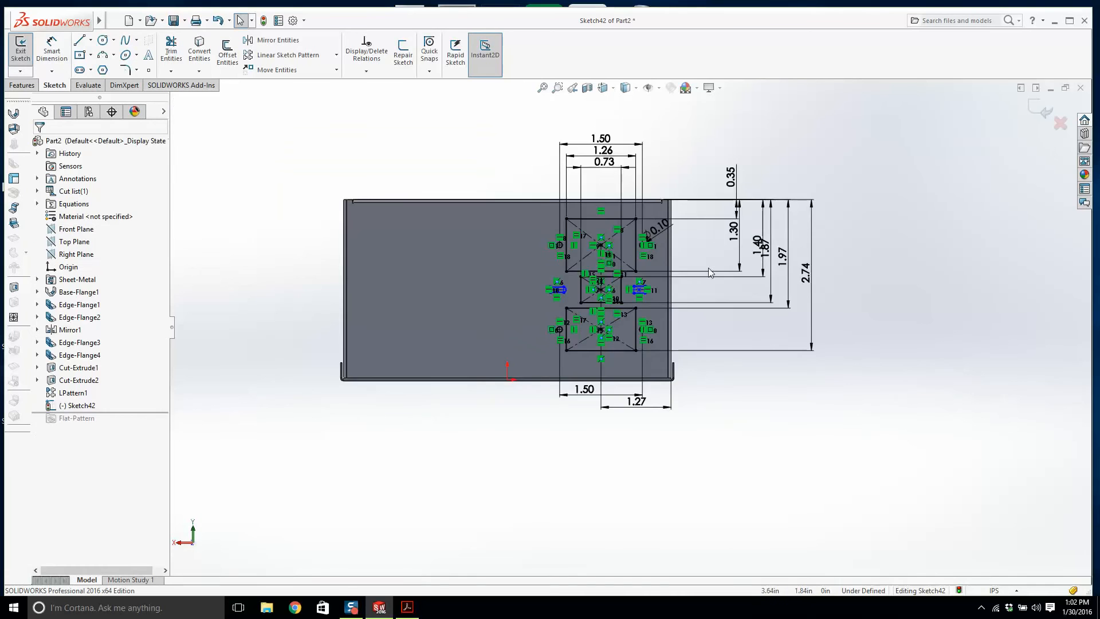
scroll(710, 265, down, 3)
scroll(628, 302, up, 3)
scroll(598, 329, down, 3)
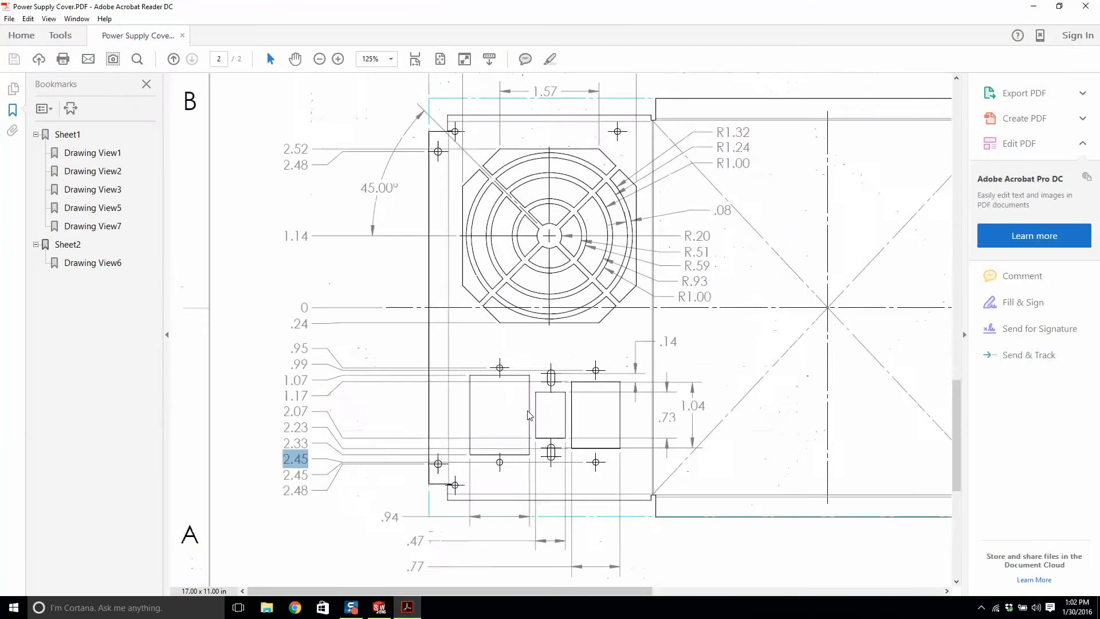
ctrl+scroll(580, 412, up, 2)
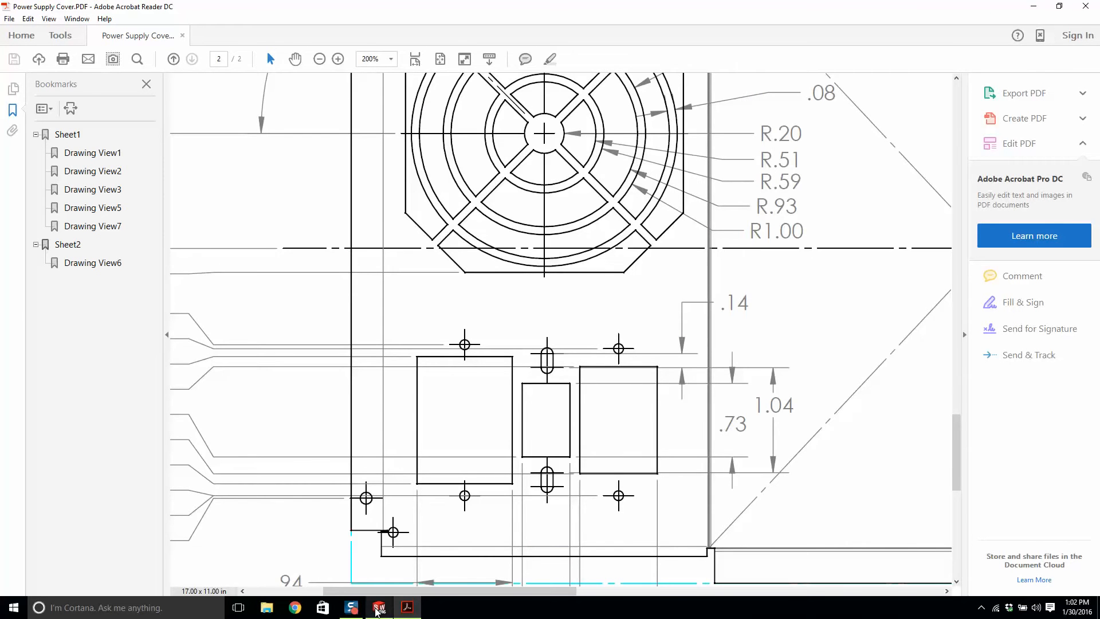
click(378, 608)
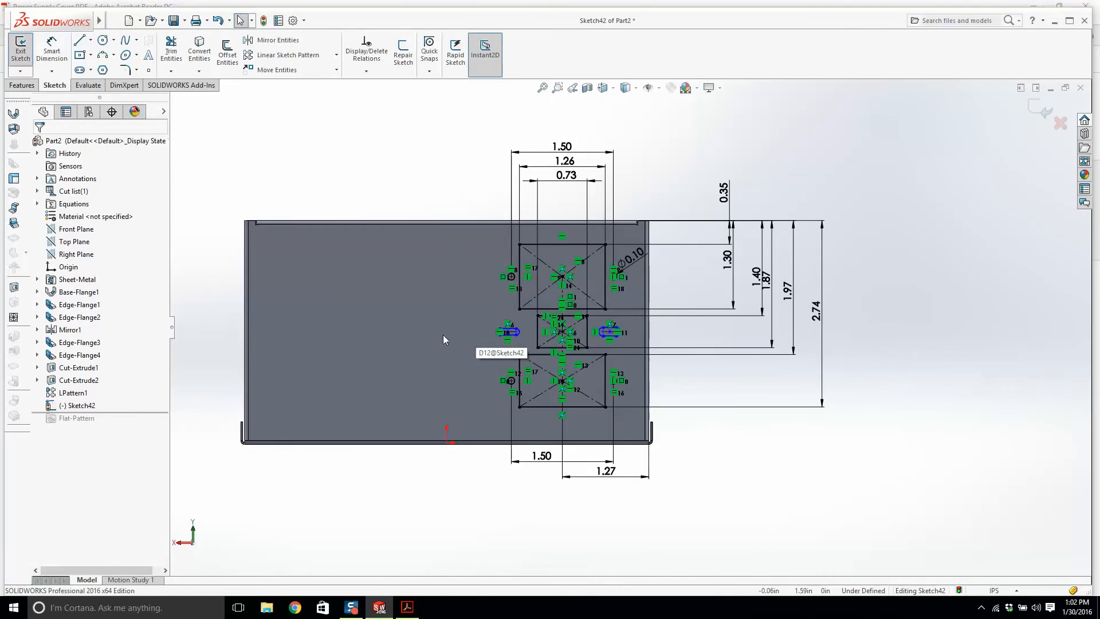
scroll(509, 330, down, 3)
click(52, 49)
scroll(471, 320, down, 6)
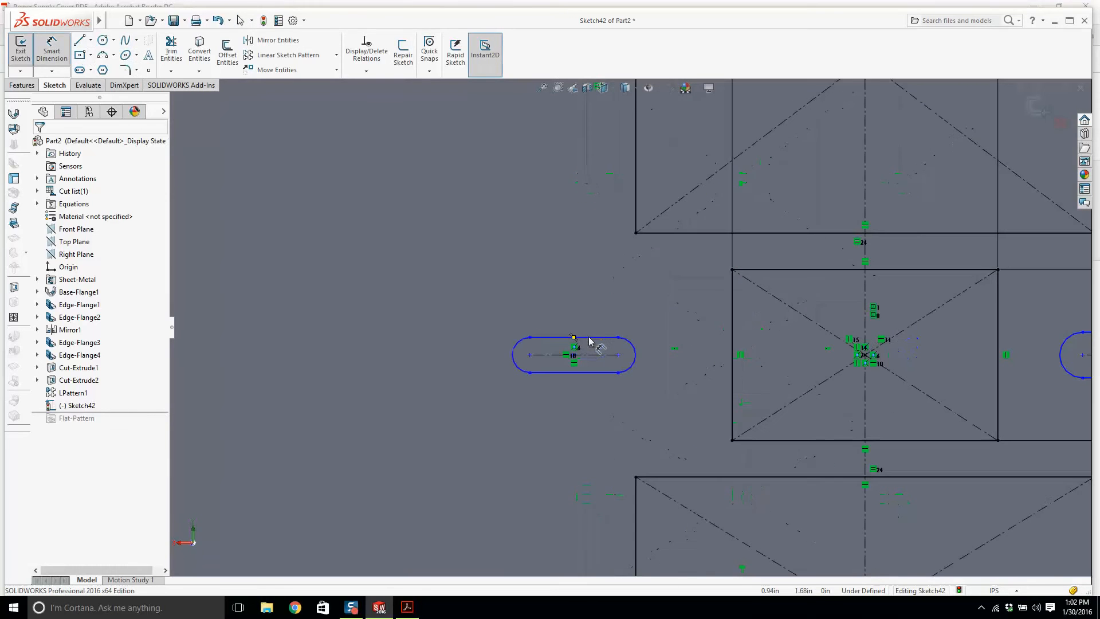
click(589, 339)
click(569, 273)
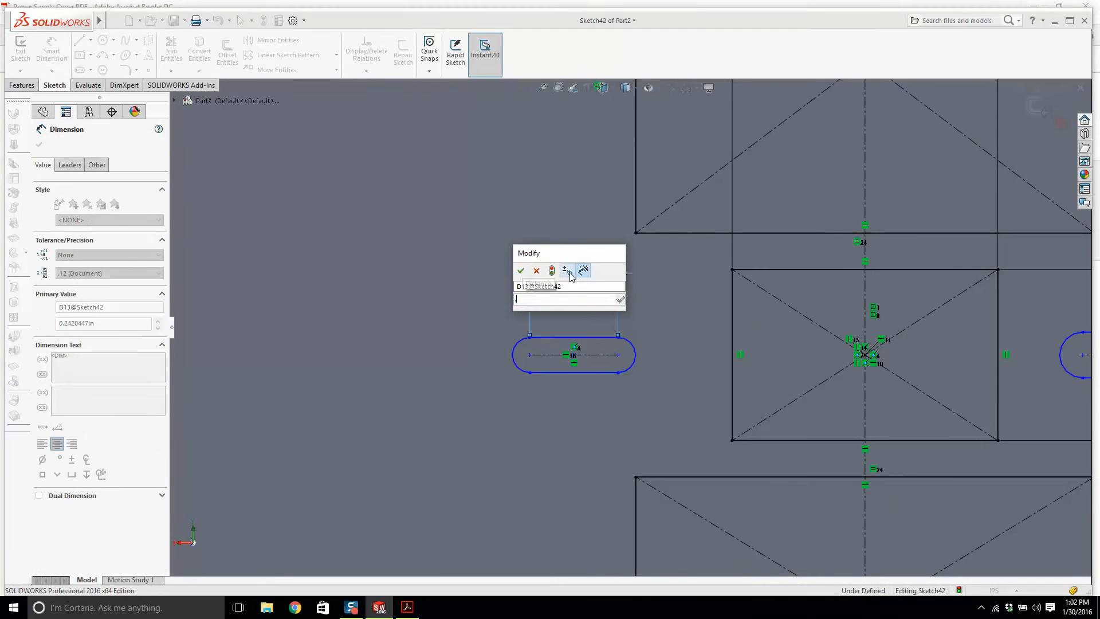
key(Return)
key(Escape)
scroll(527, 282, up, 3)
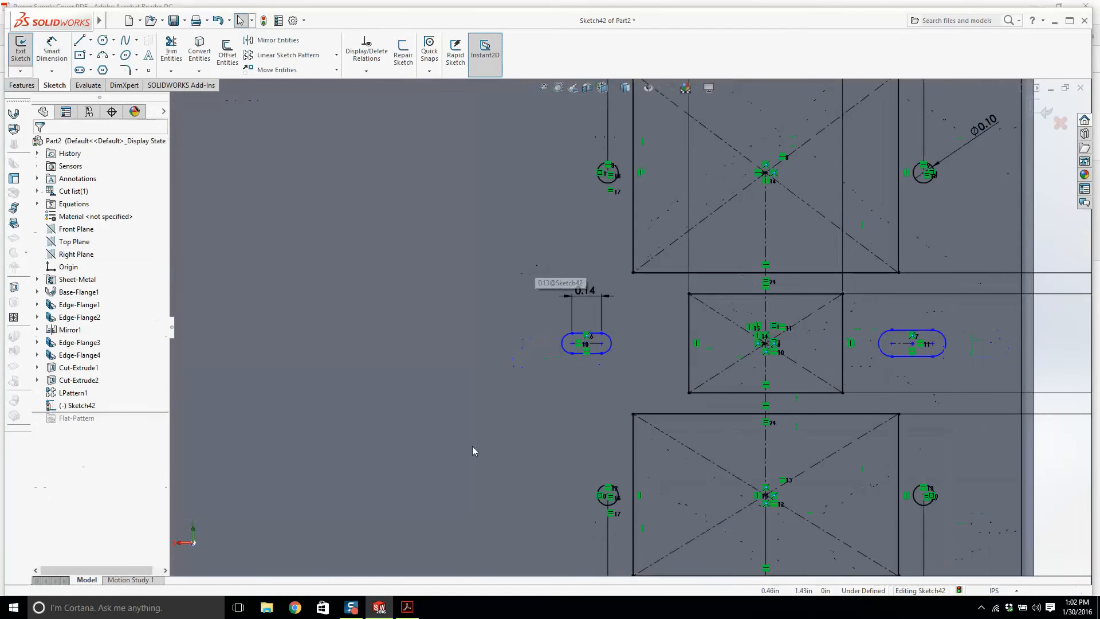
Step: Review the slots in the PDF drawing and dimension the left slot's end radius in SOLIDWORKS as 0.05 in
click(406, 607)
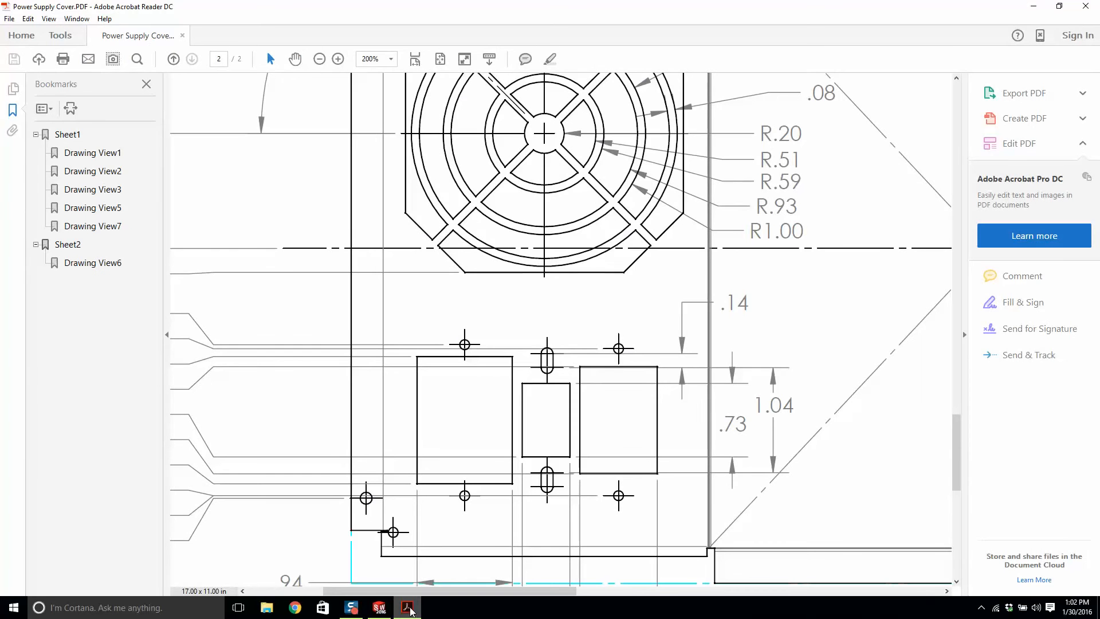
ctrl+scroll(480, 471, down, 1)
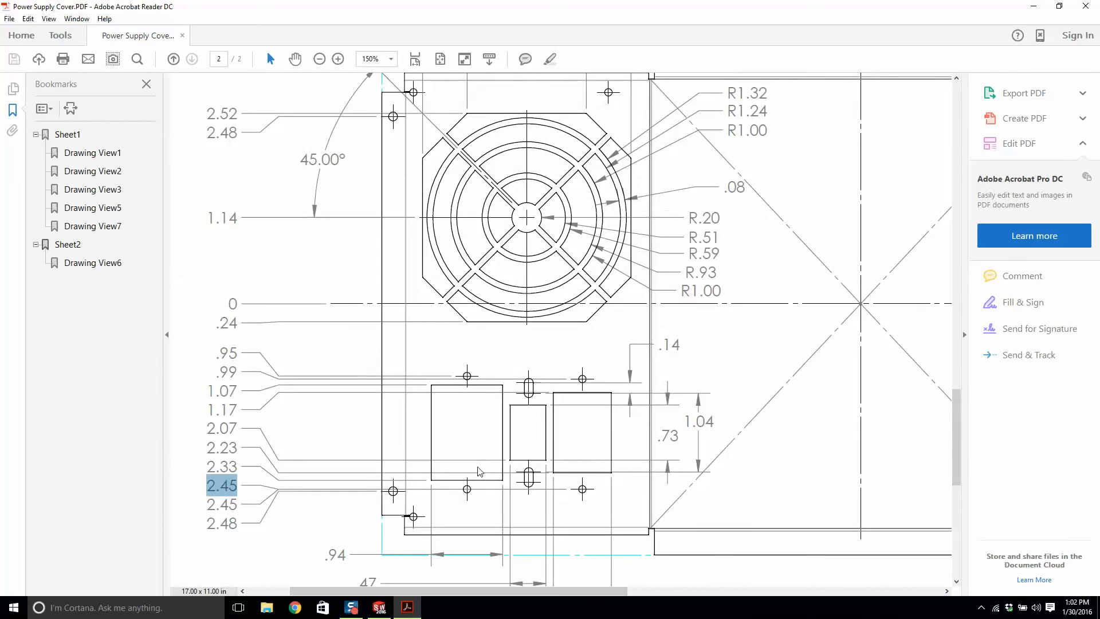
ctrl+scroll(494, 428, down, 1)
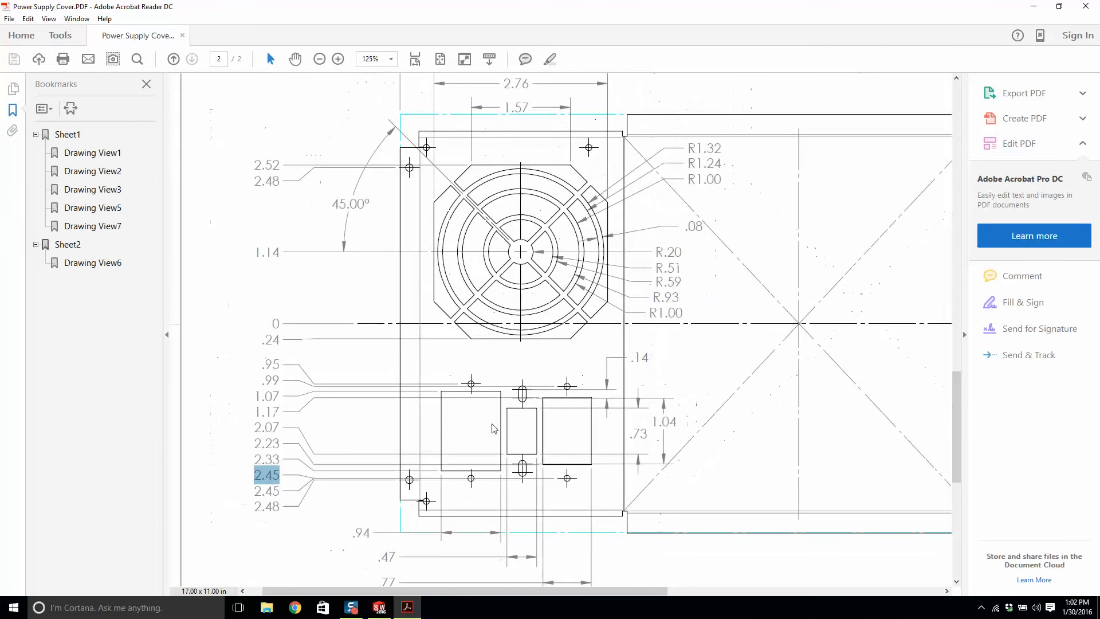
ctrl+scroll(517, 474, up, 2)
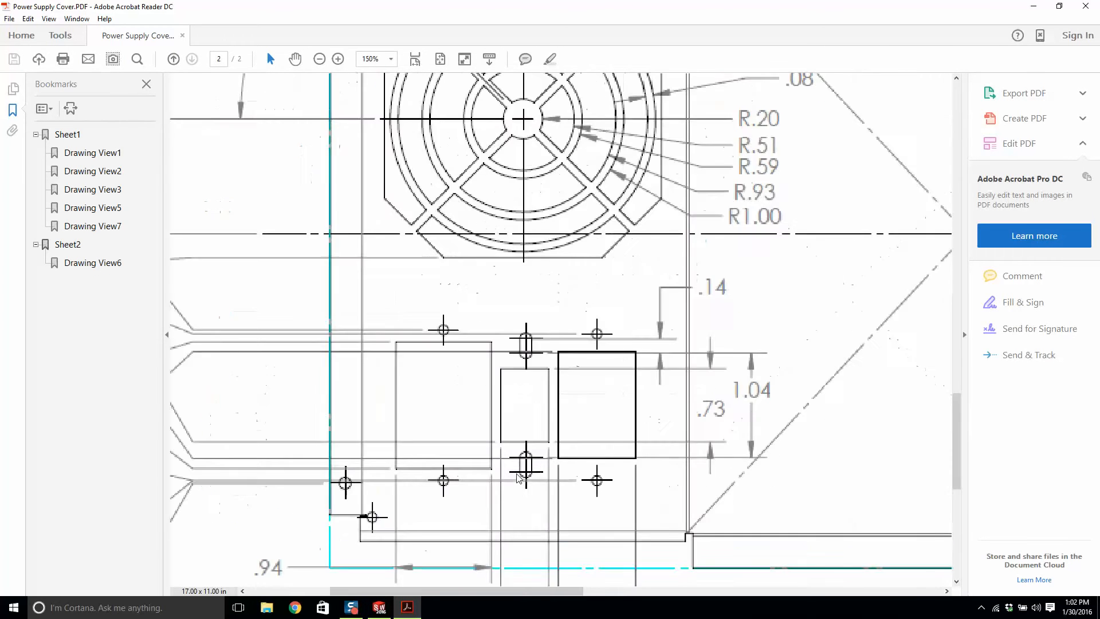
click(379, 606)
right_drag(507, 363, 469, 299)
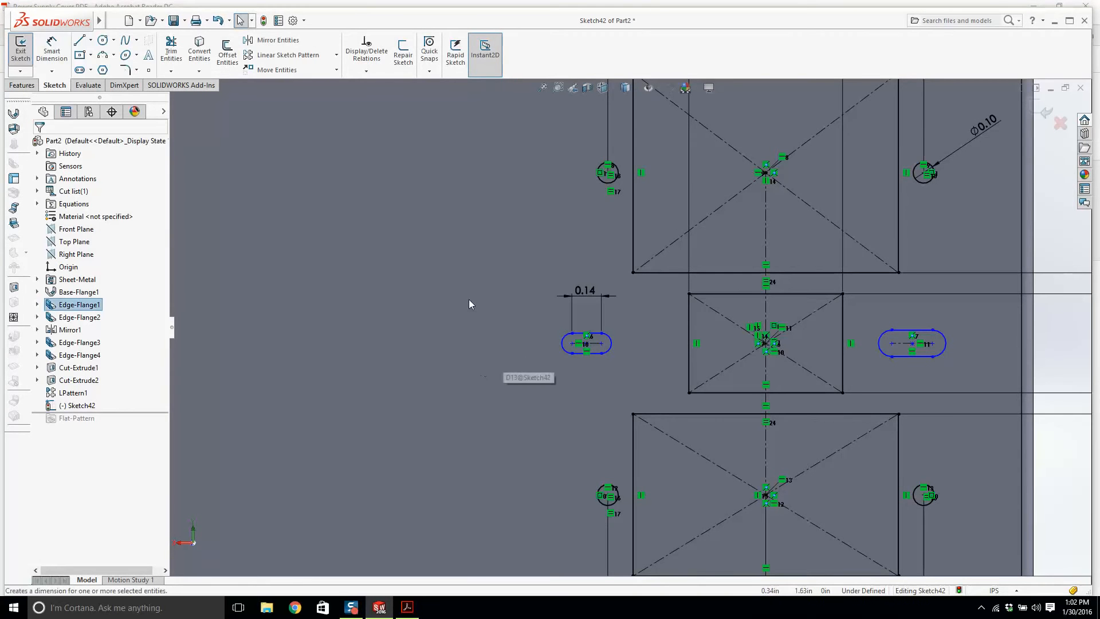
click(565, 343)
click(499, 302)
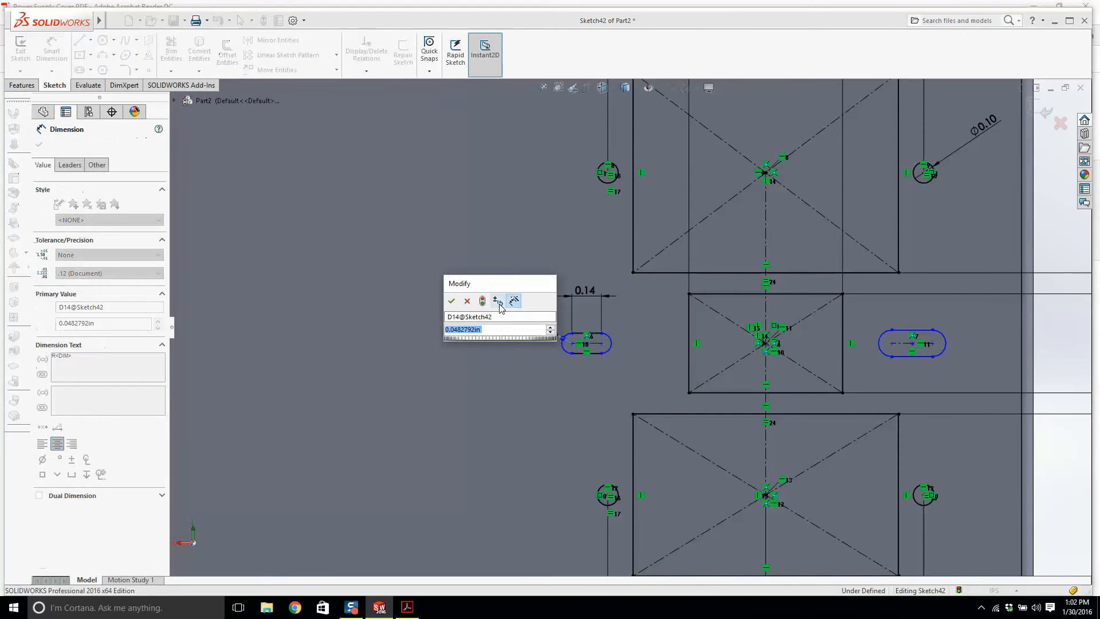
text(0.05)
key(Return)
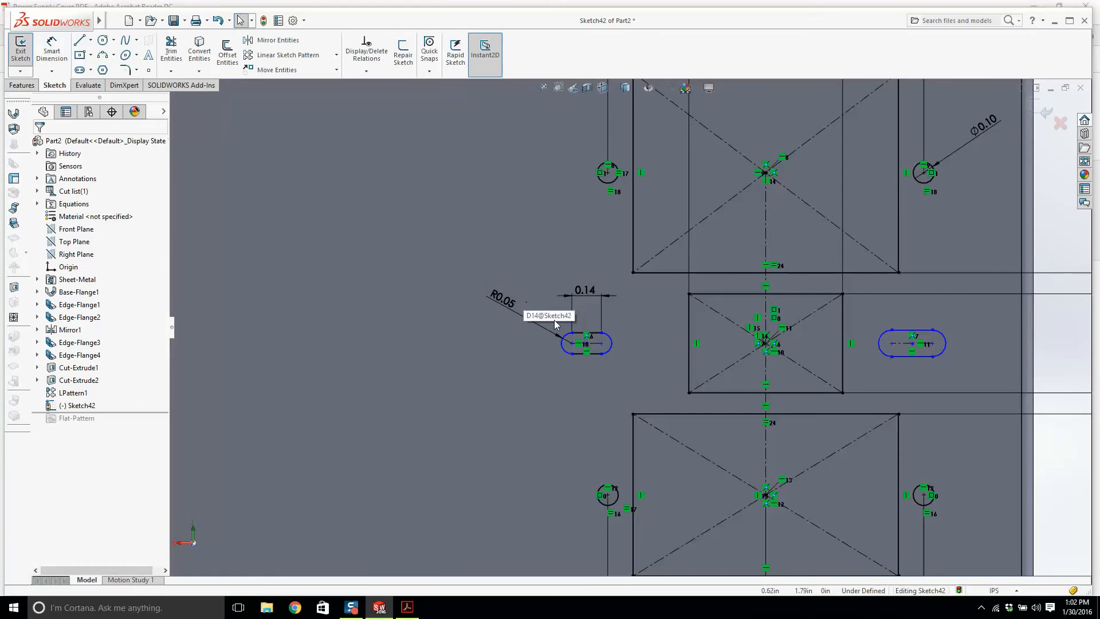
Step: Look up the slot spacing in the PDF drawing and dimension the distance between the slots' inner arc centers in SOLIDWORKS as 1.04 in
scroll(596, 327, up, 2)
click(407, 606)
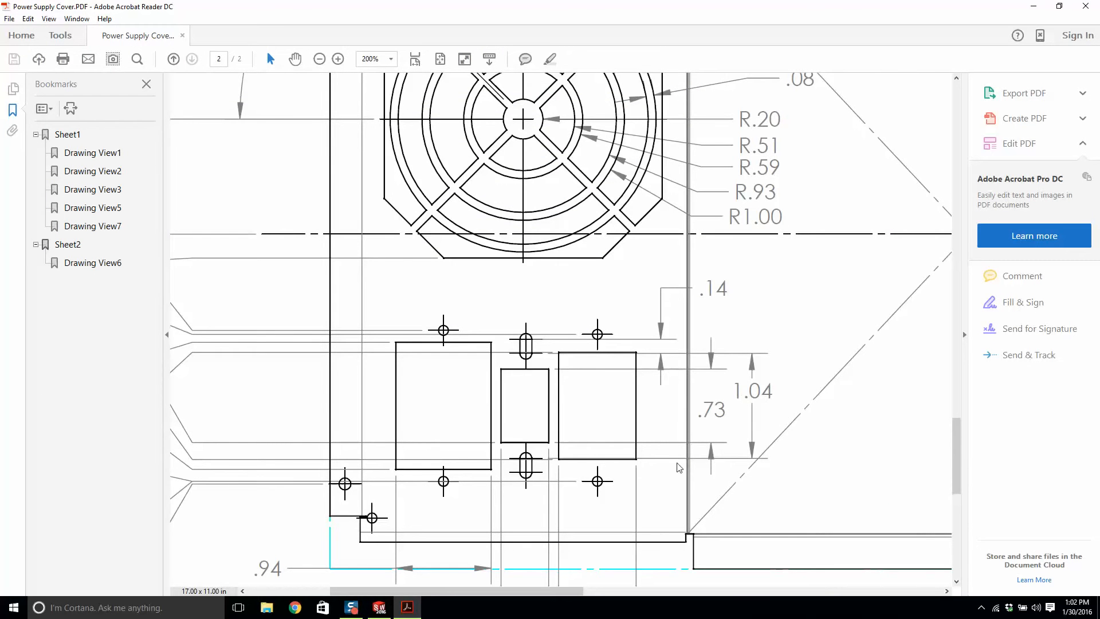
double_click(727, 395)
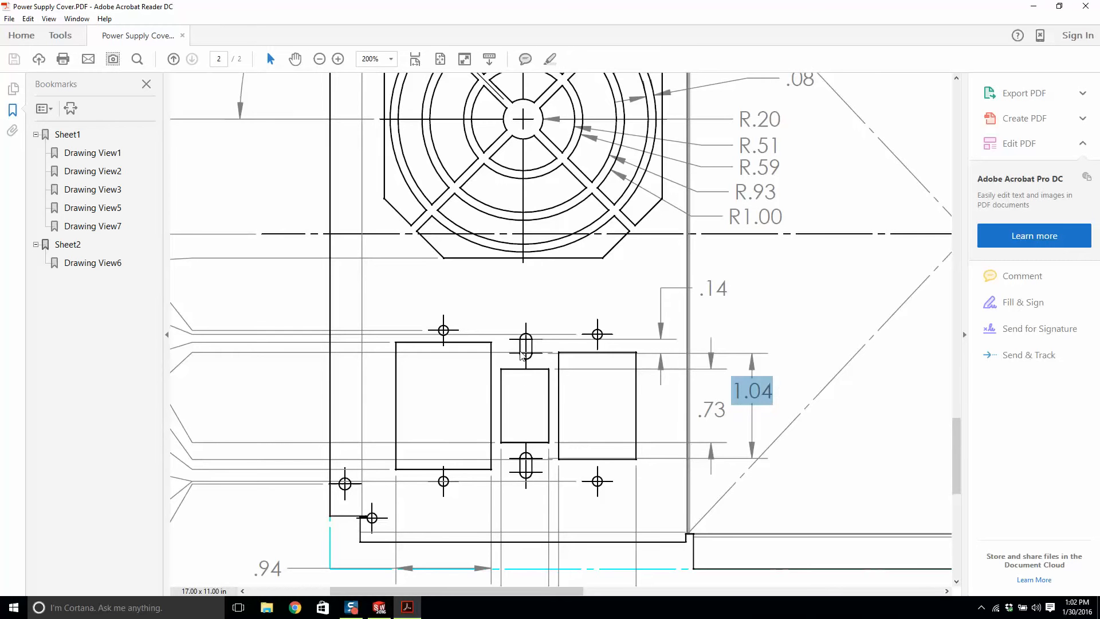
click(379, 606)
right_drag(903, 425, 910, 378)
scroll(627, 338, down, 5)
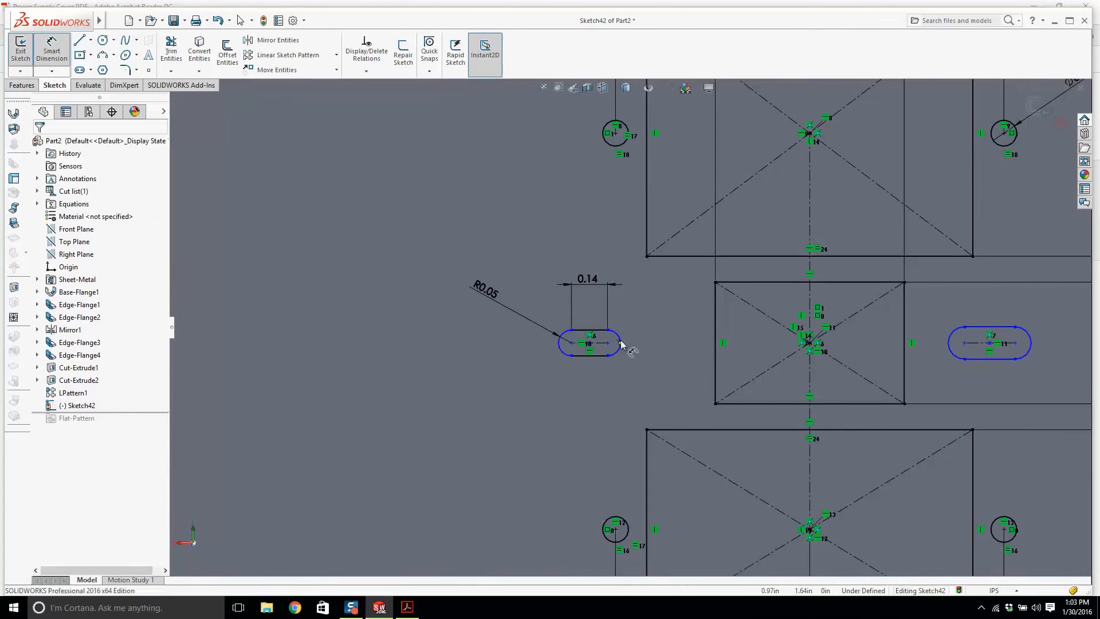
click(620, 344)
click(953, 332)
scroll(953, 333, up, 2)
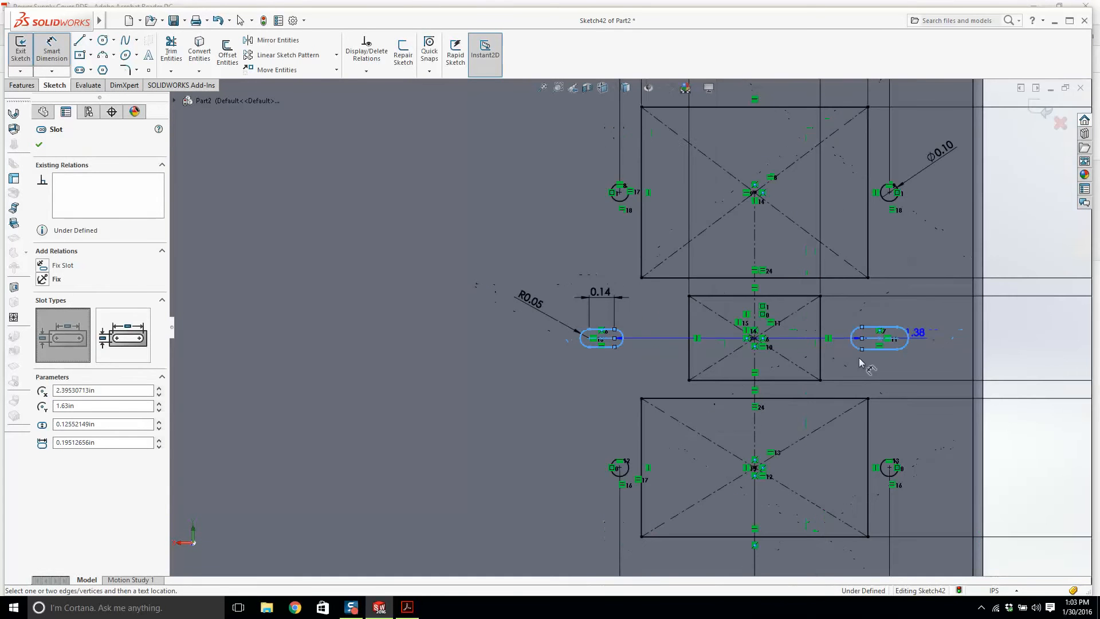
click(777, 418)
text(1.04)
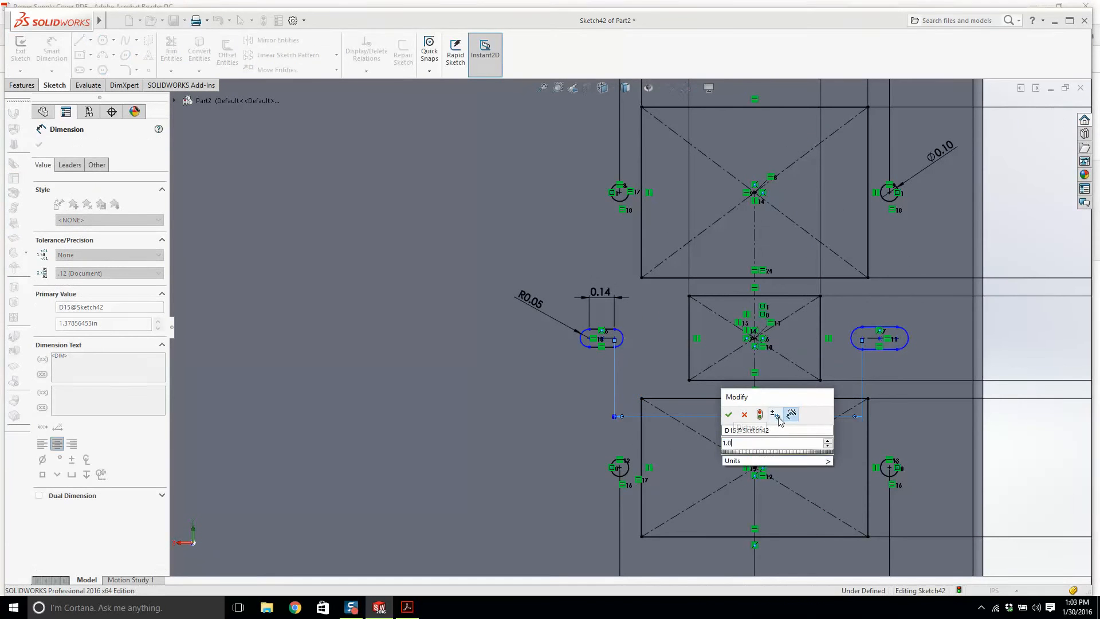
key(Return)
key(Escape)
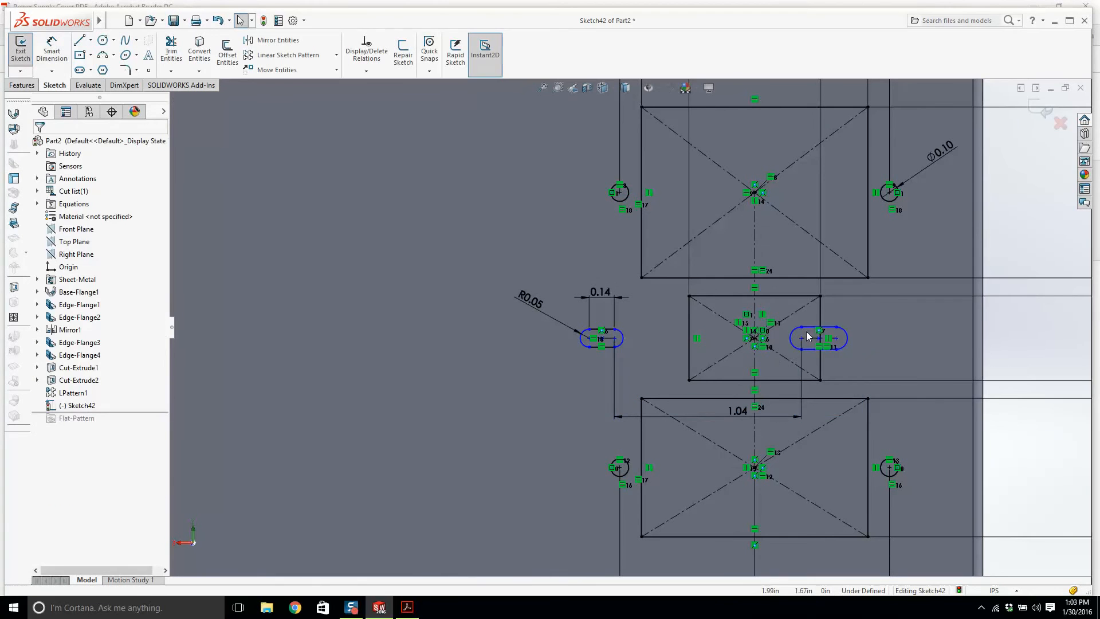
Step: Add a Symmetric relation between the two slots about the vertical construction centerline
click(818, 337)
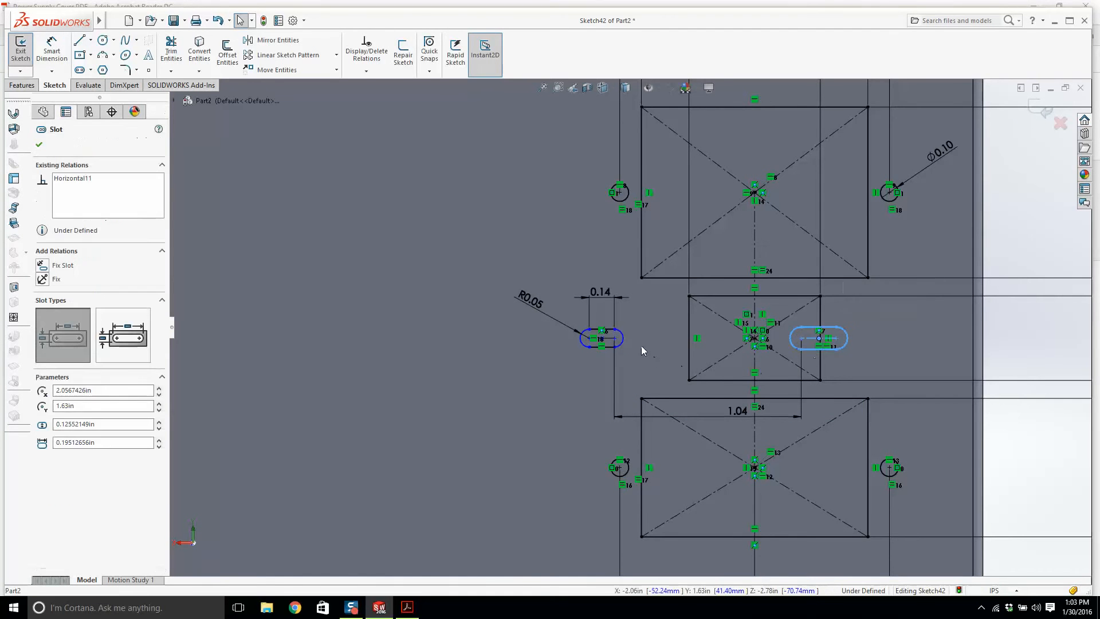
ctrl+click(600, 338)
ctrl+click(754, 438)
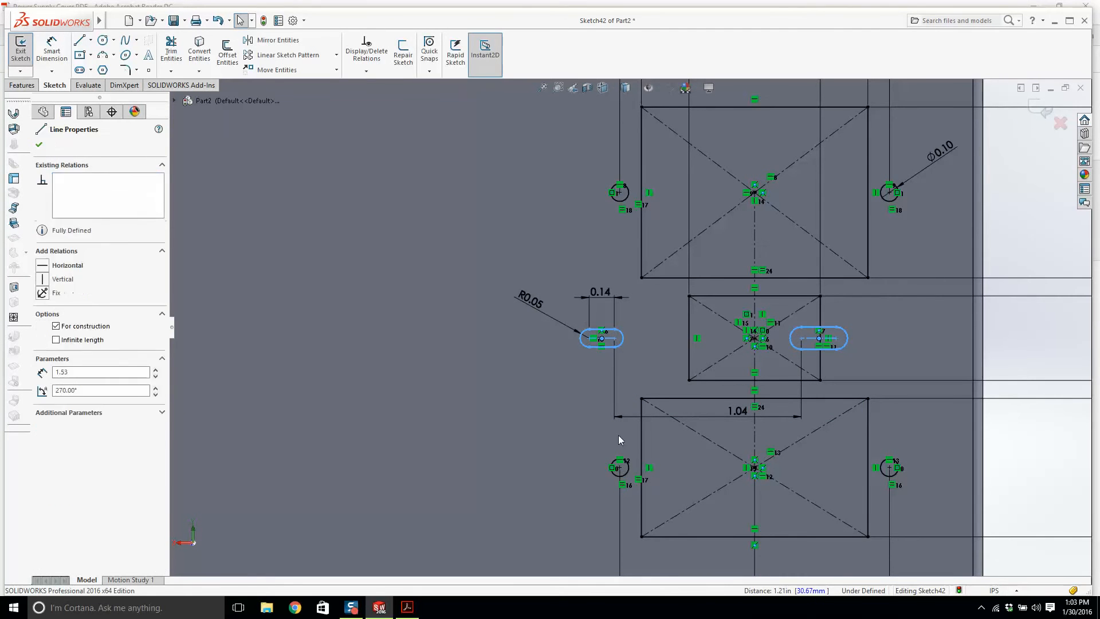
click(67, 330)
key(Escape)
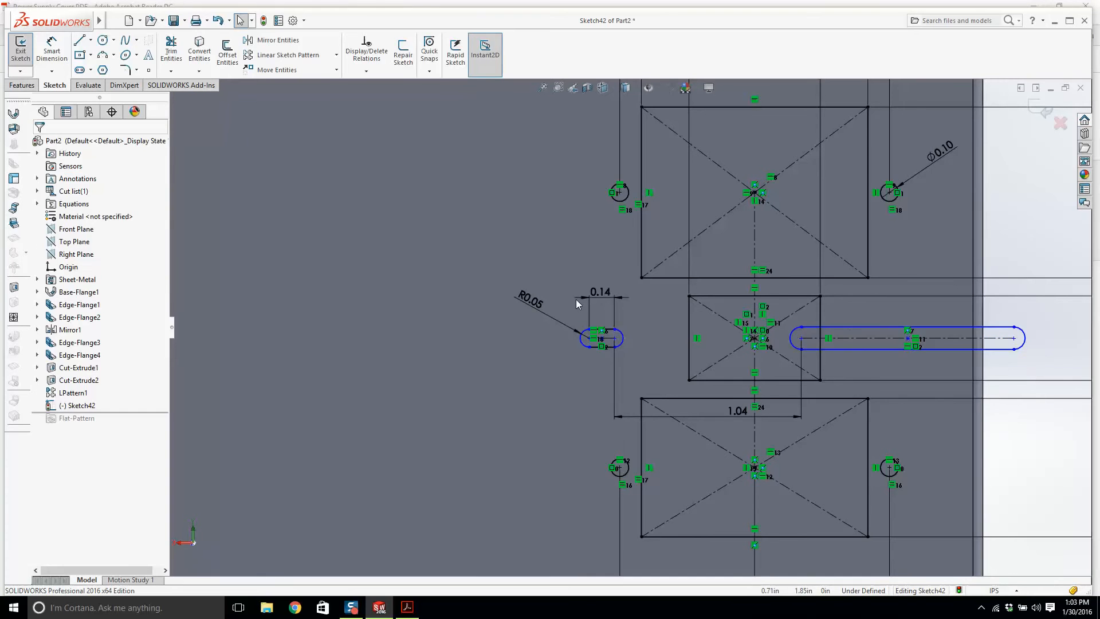
Step: Pull the right slot clear of the middle rectangle and make it match the left slot with an Equal Slots relation
mouse_move(803, 341)
mouse_down()
mouse_move(853, 339)
mouse_move(842, 348)
mouse_move(807, 331)
mouse_up()
scroll(825, 346, up, 1)
scroll(842, 349, down, 2)
scroll(539, 335, down, 2)
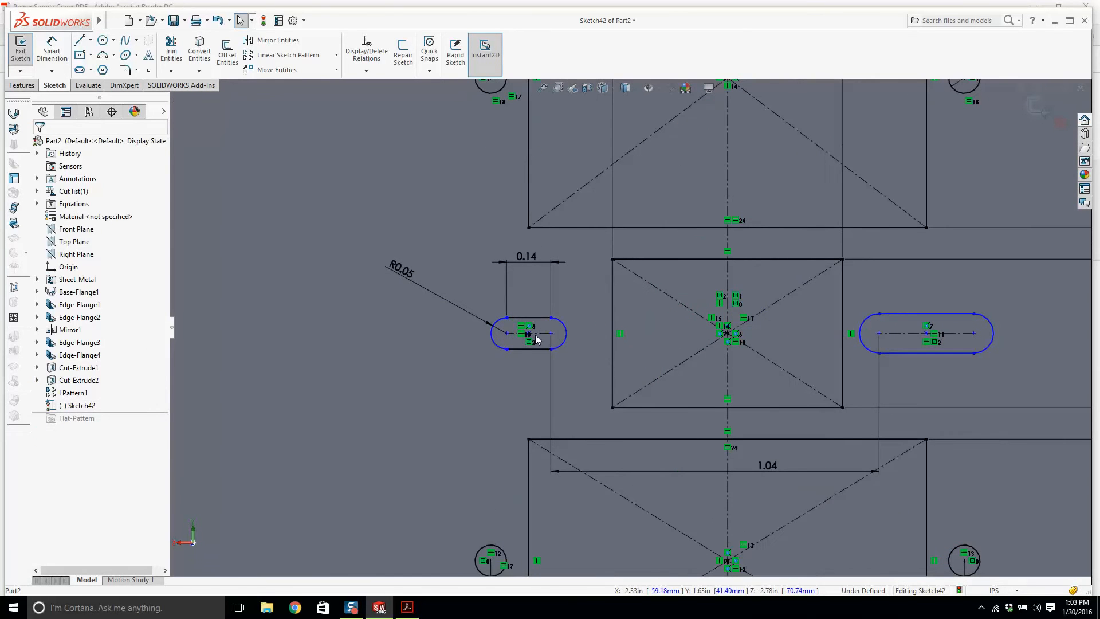
click(536, 335)
ctrl+click(902, 334)
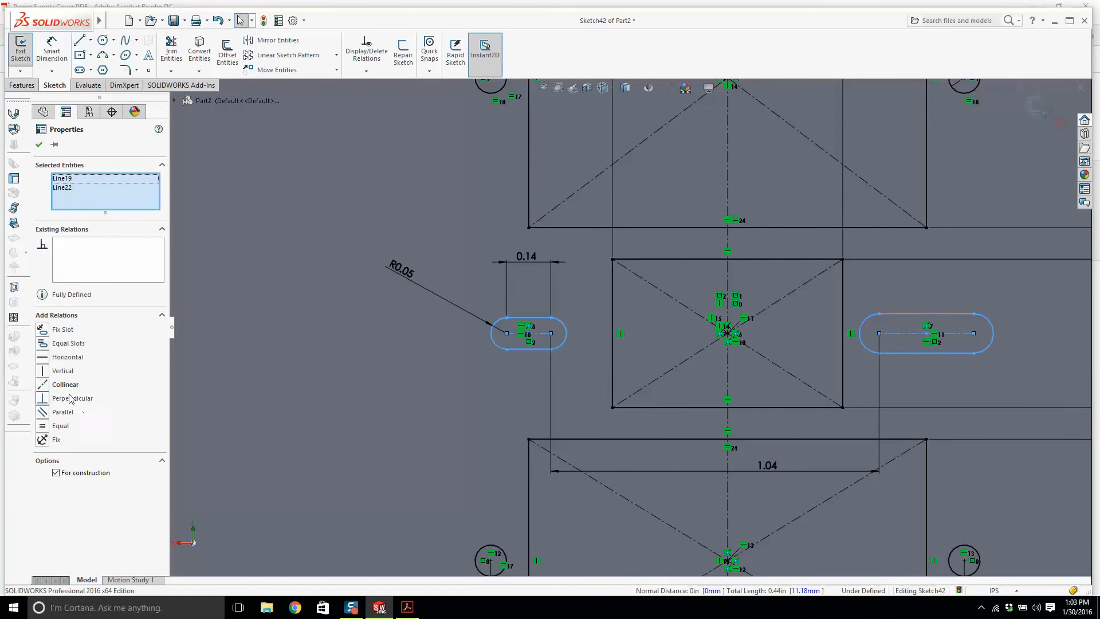
click(65, 343)
click(653, 309)
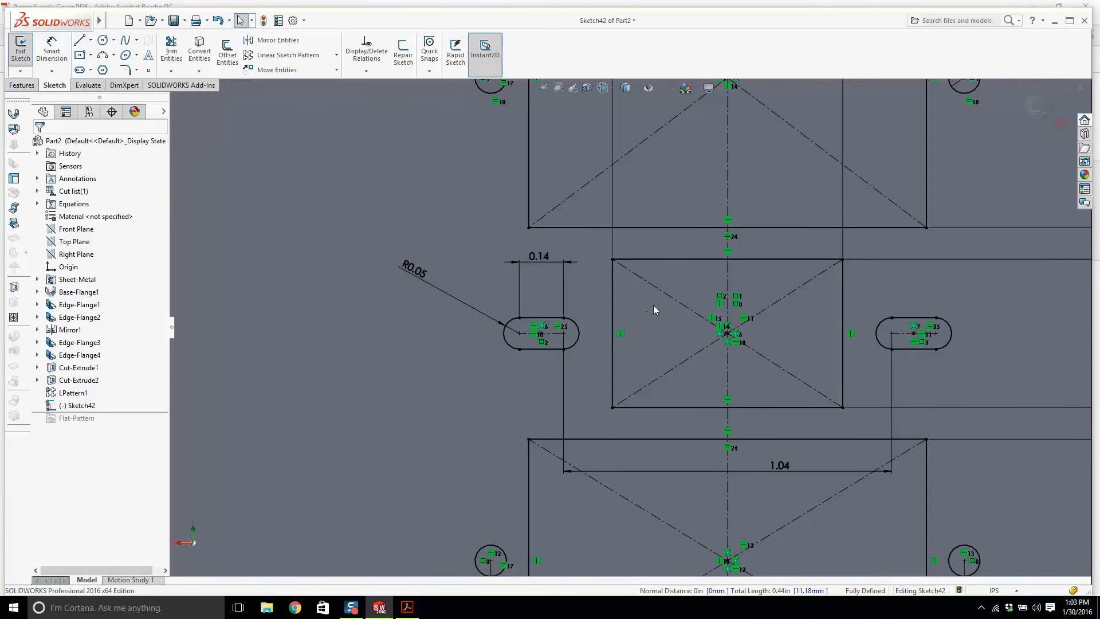
Step: Reposition the 1.04, 1.40 and 0.35 dimensions in the connector cutout sketch so they are spaced clearly around the geometry
scroll(676, 294, up, 6)
scroll(703, 367, down, 2)
scroll(699, 344, up, 2)
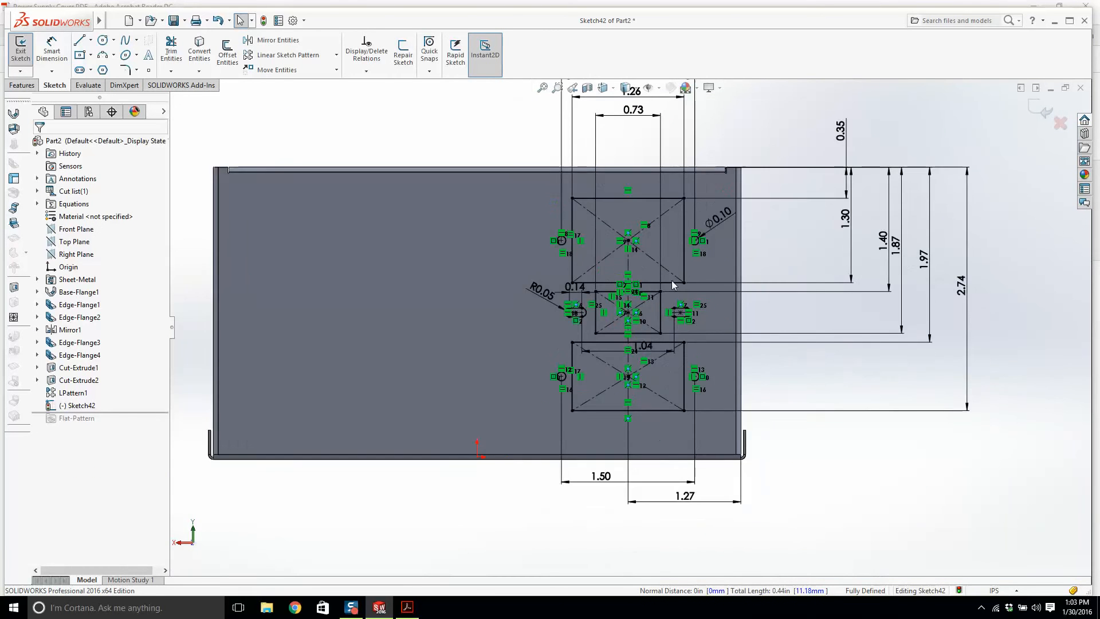
scroll(673, 285, down, 1)
drag(640, 363, 614, 128)
click(777, 224)
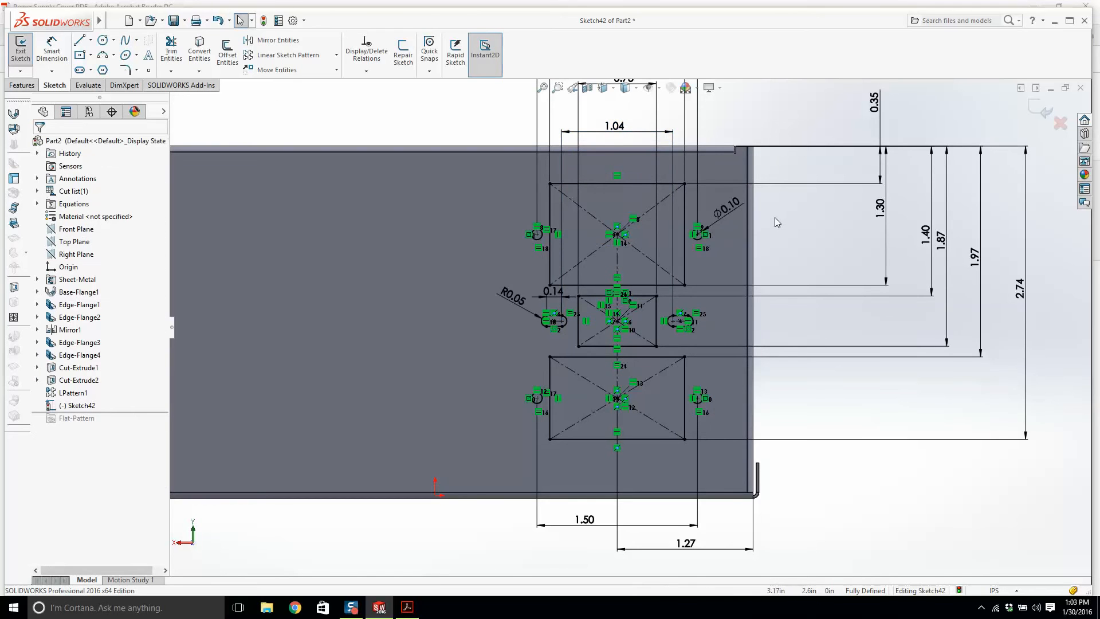
scroll(772, 213, up, 5)
scroll(631, 392, down, 4)
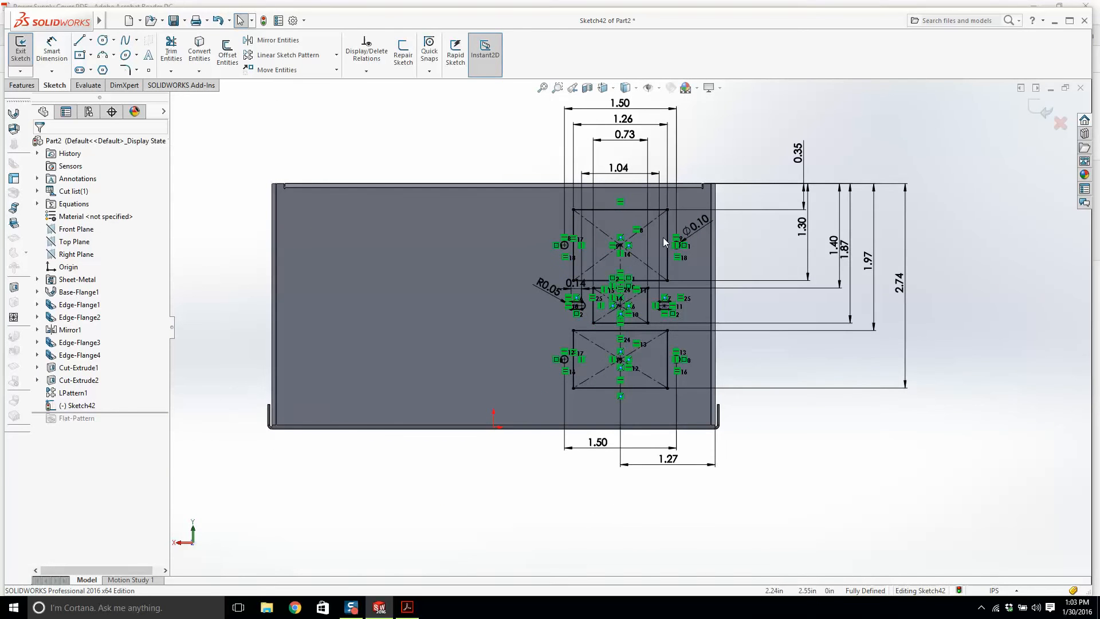
scroll(844, 261, down, 1)
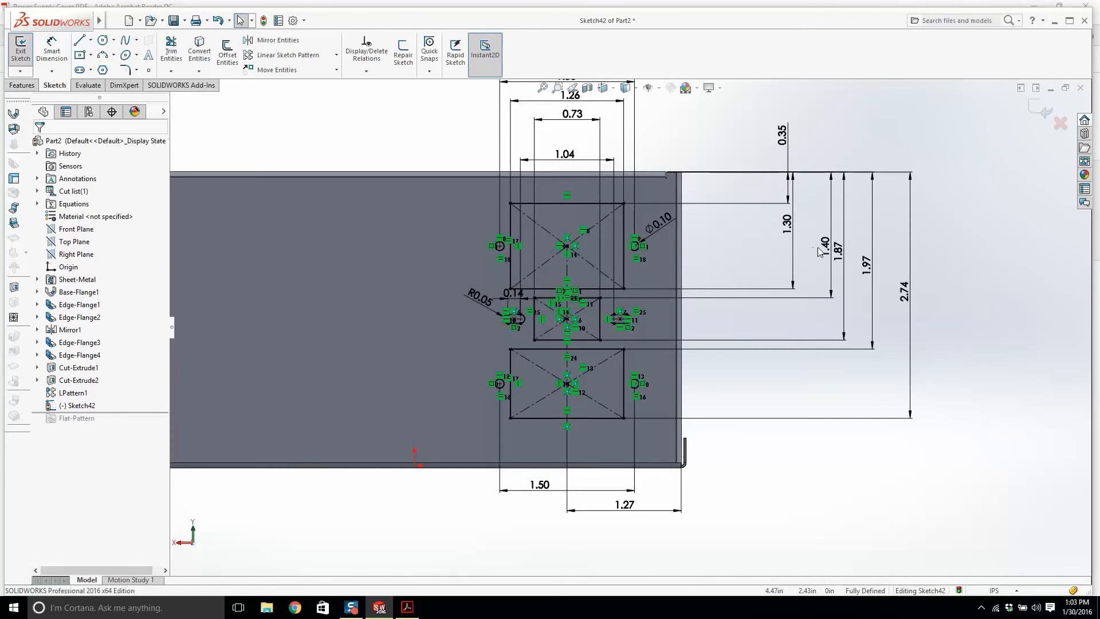
drag(826, 247, 815, 247)
drag(780, 139, 773, 137)
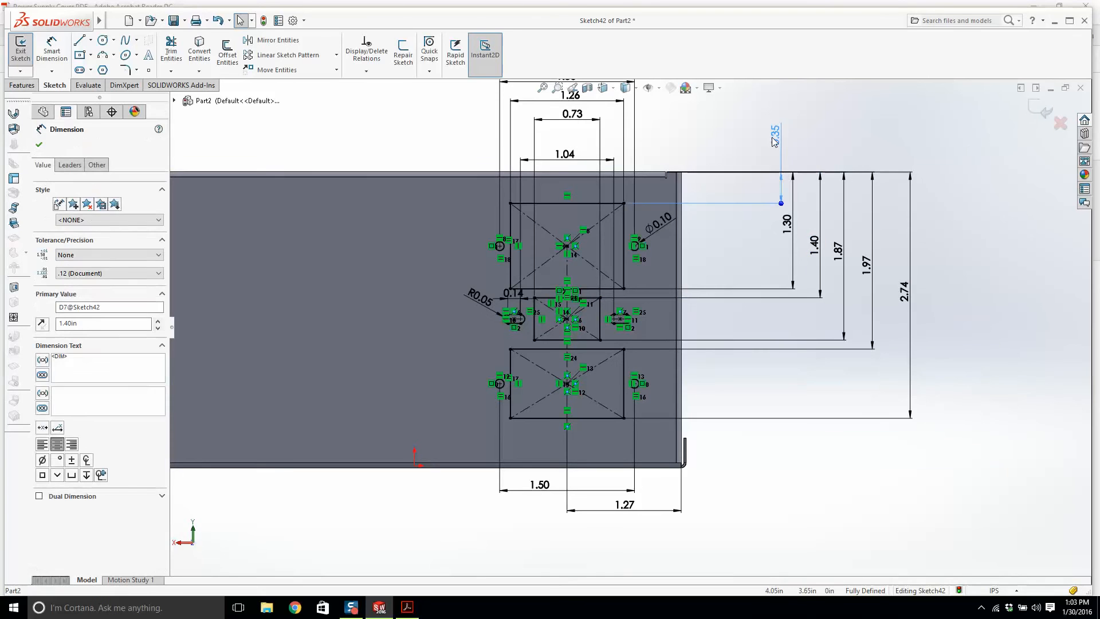
click(901, 138)
Step: Exit the sketch and make an Extruded Cut from Sketch42 through the side wall with the Up To Next end condition
click(1040, 112)
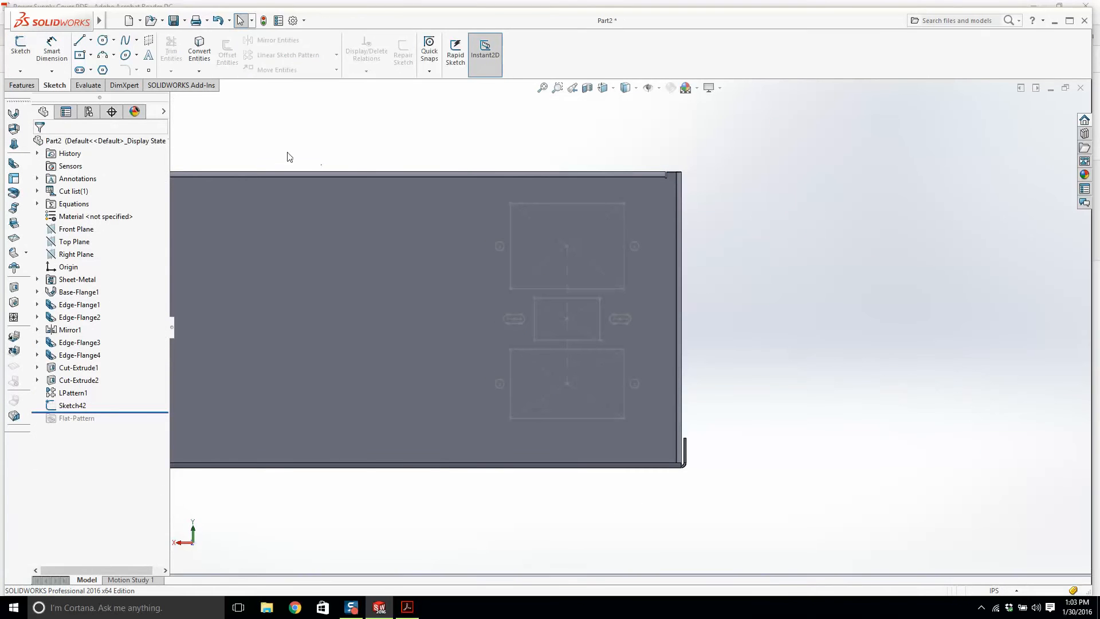
click(25, 88)
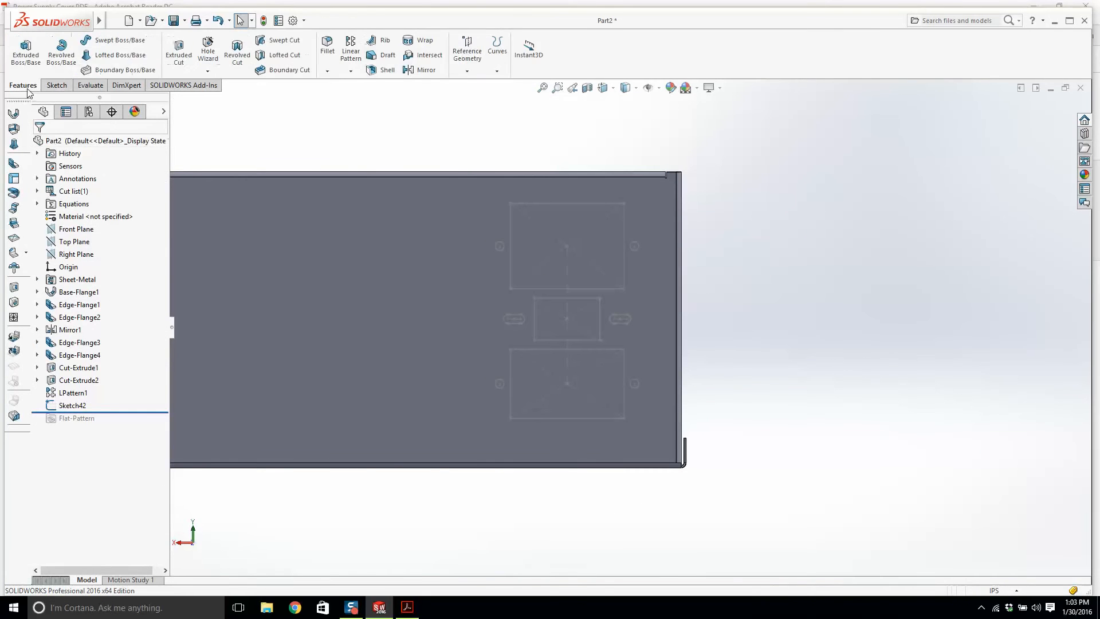
click(179, 53)
click(174, 101)
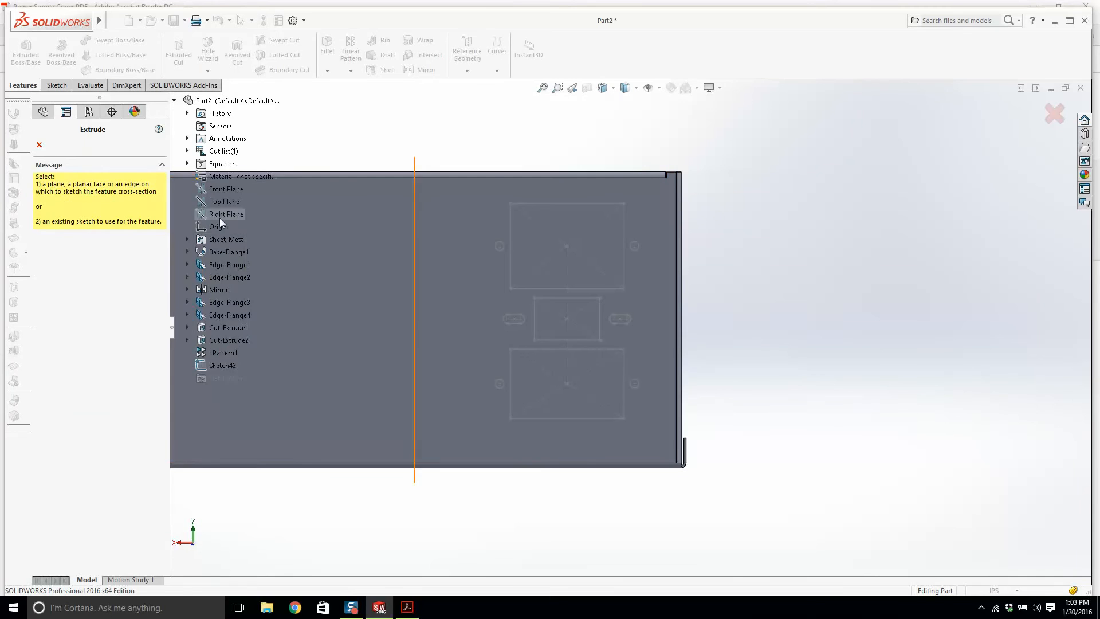
click(224, 369)
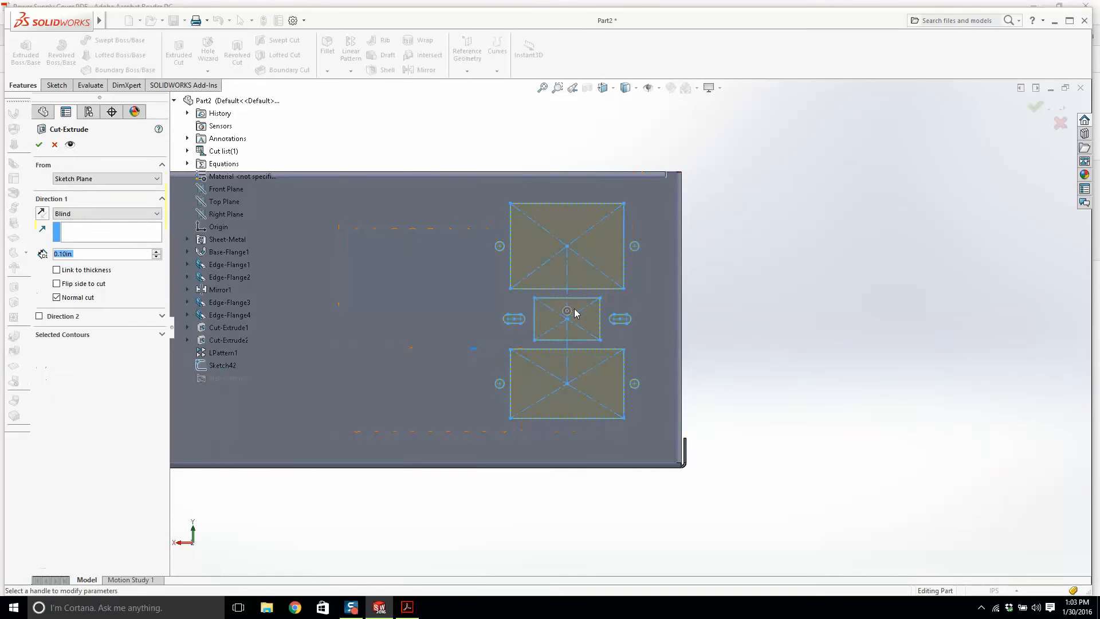
click(134, 213)
click(105, 250)
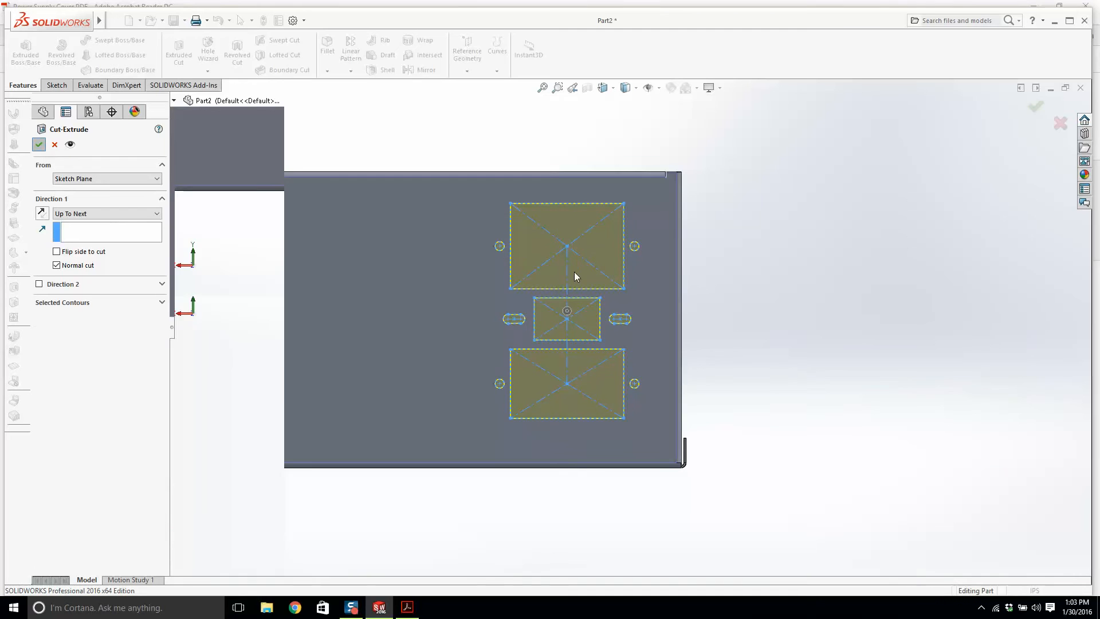
key(Return)
middle_drag(576, 287, 596, 323)
scroll(597, 322, up, 4)
scroll(653, 321, down, 3)
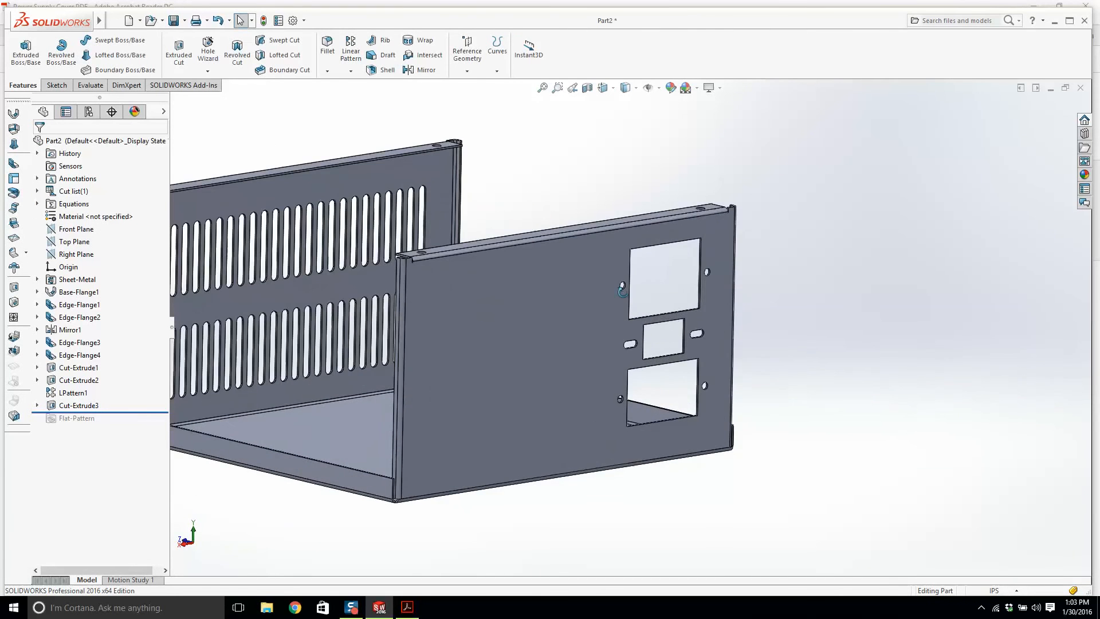
Step: Switch to Chrome, search Google Images for "computer power supply" and enlarge the preview of the first blue power supply
click(295, 606)
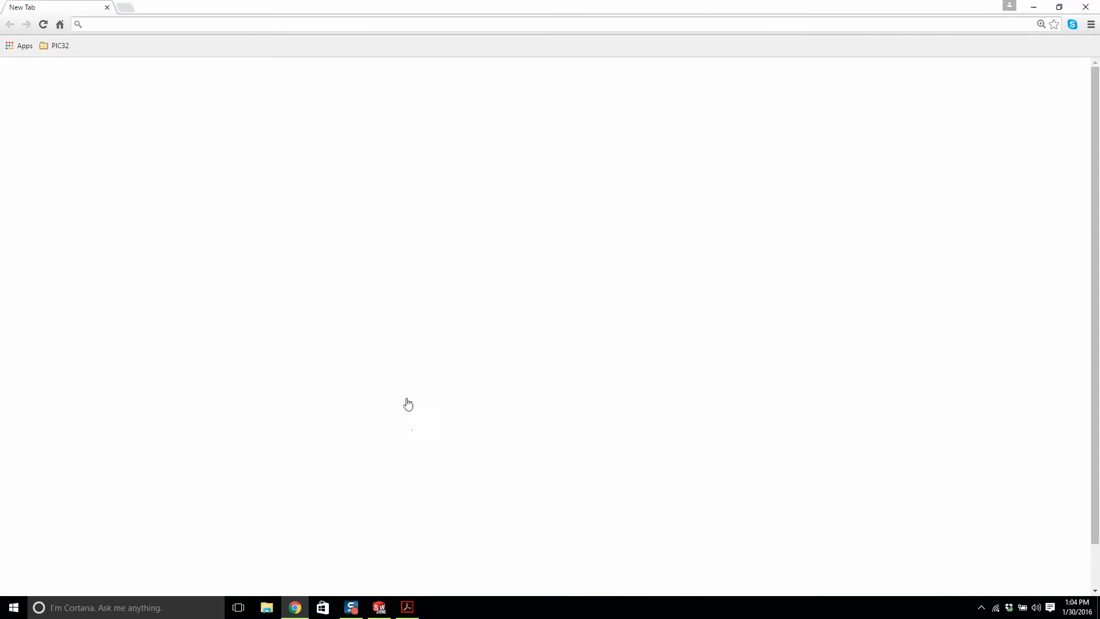
click(372, 311)
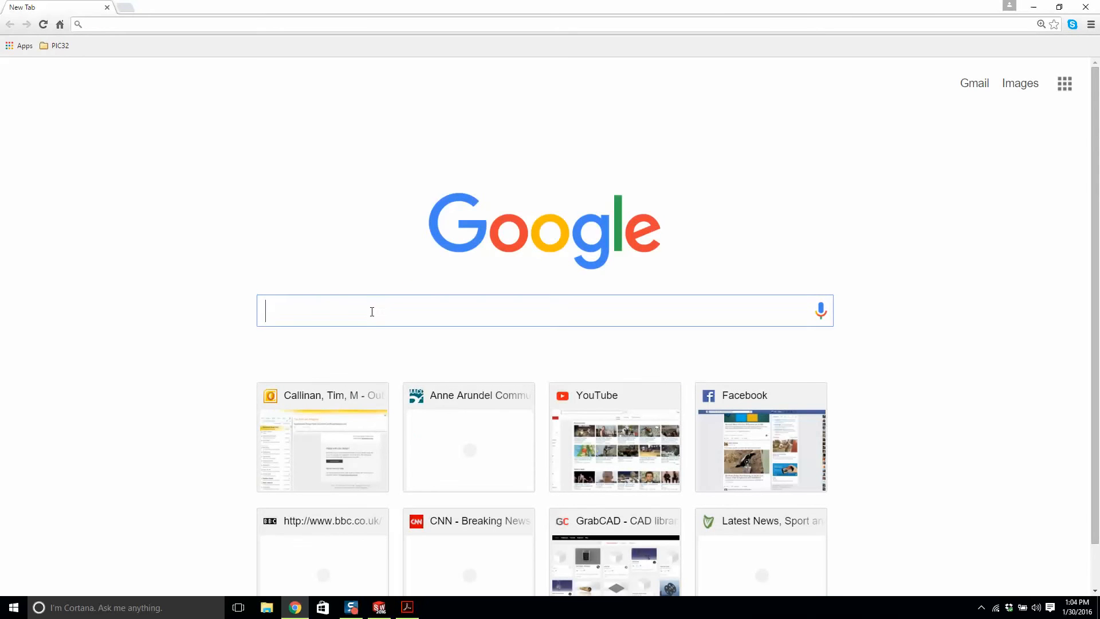
text(computer )
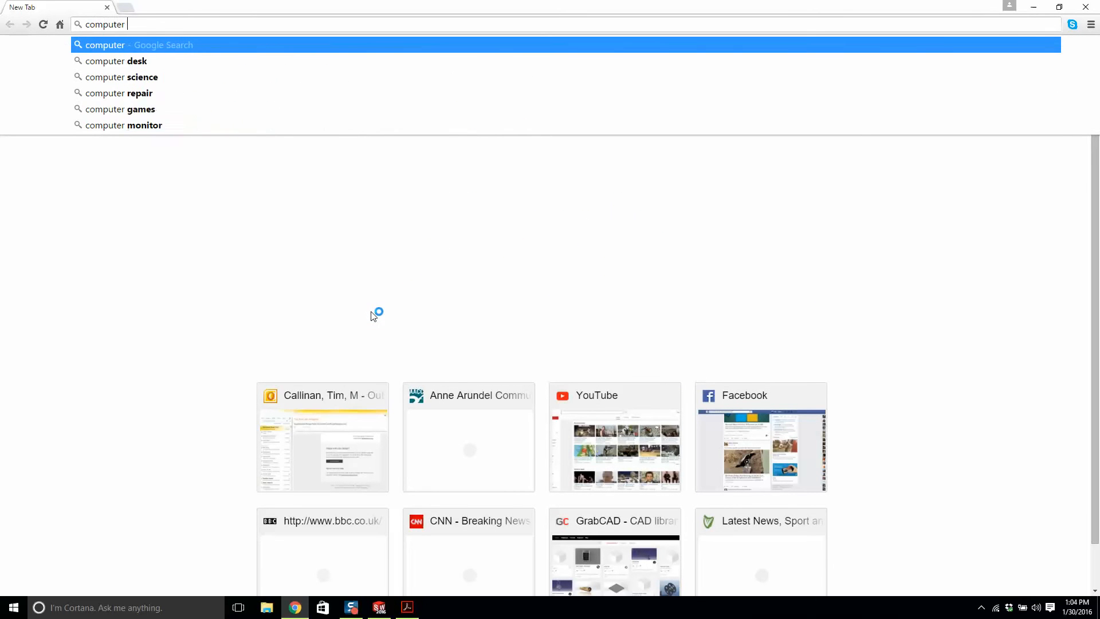
text(power)
key(Return)
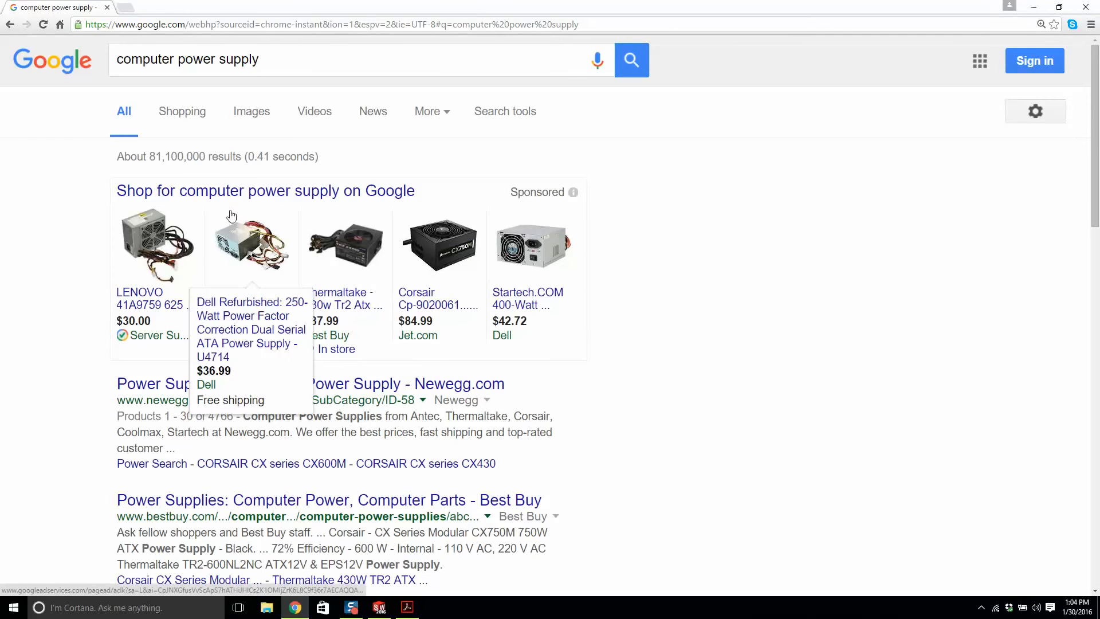
click(246, 114)
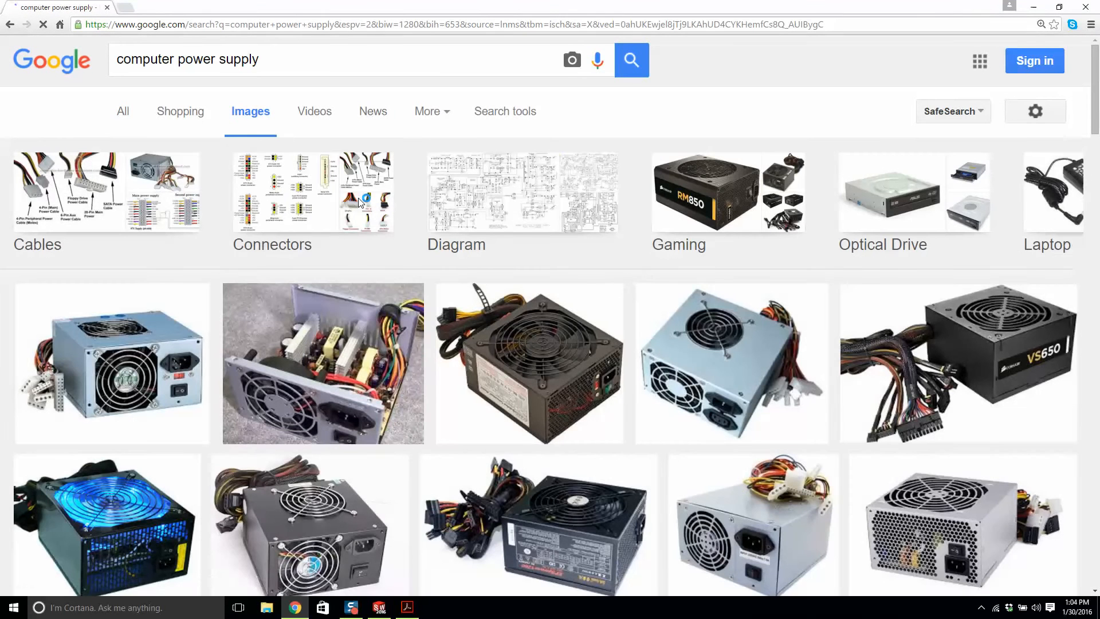
click(191, 344)
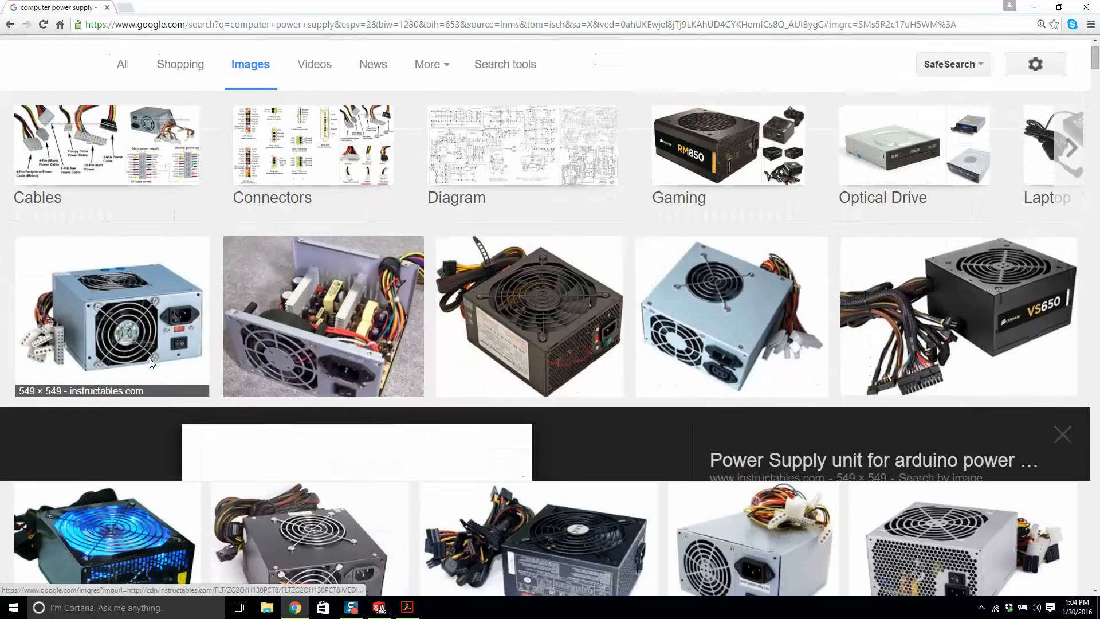
ctrl+scroll(506, 404, up, 2)
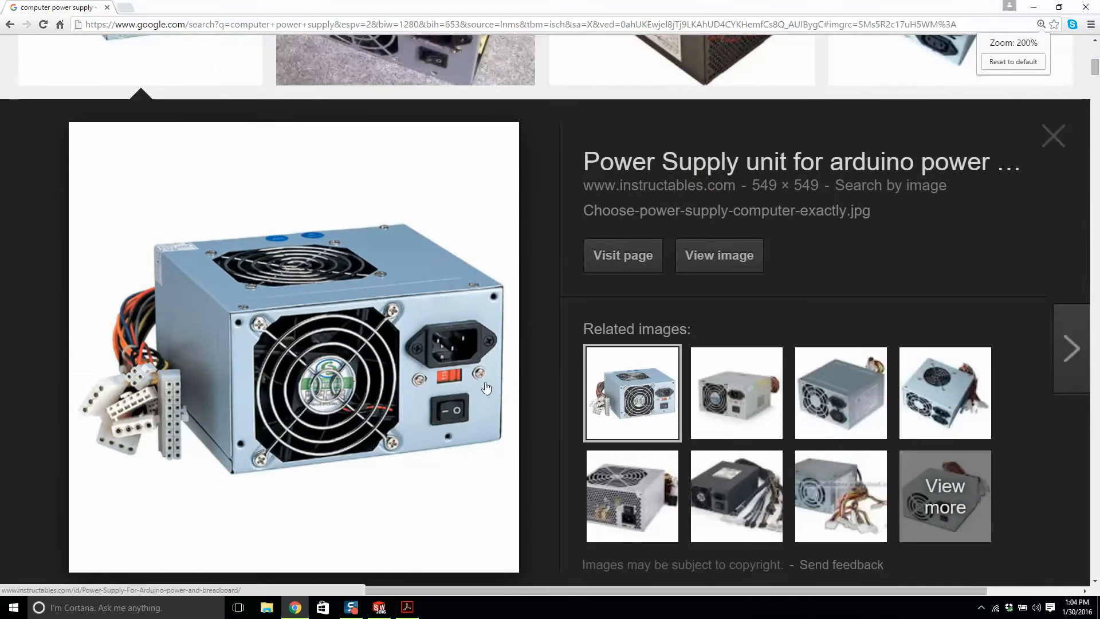
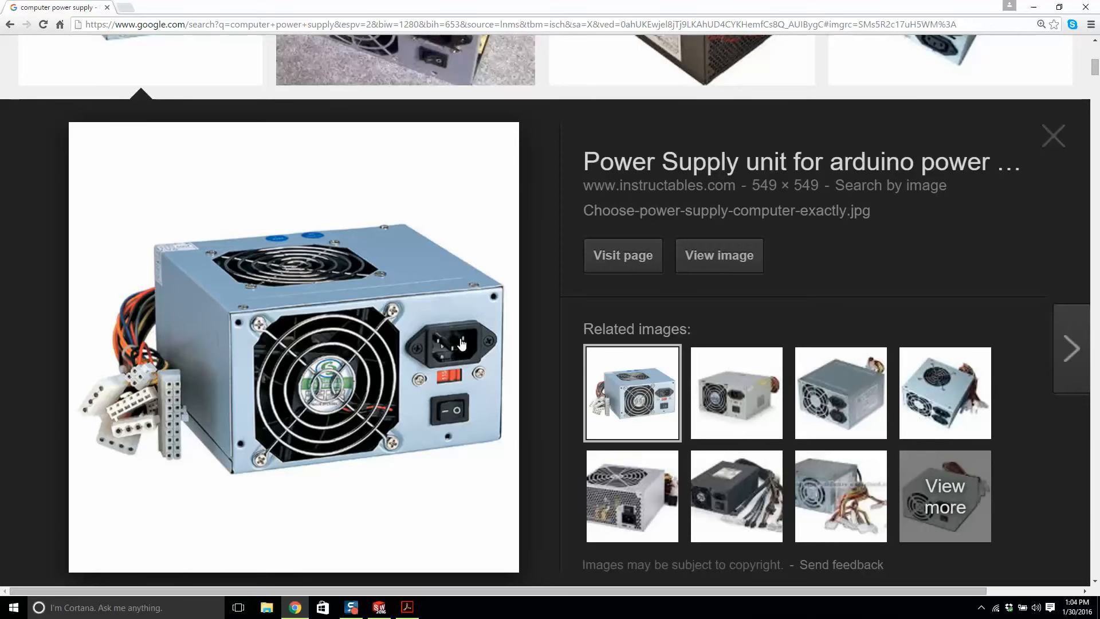
Step: Compare the connector cutouts in the PDF drawing with the power supply photo in Chrome and open the related two-socket unit's picture
click(407, 606)
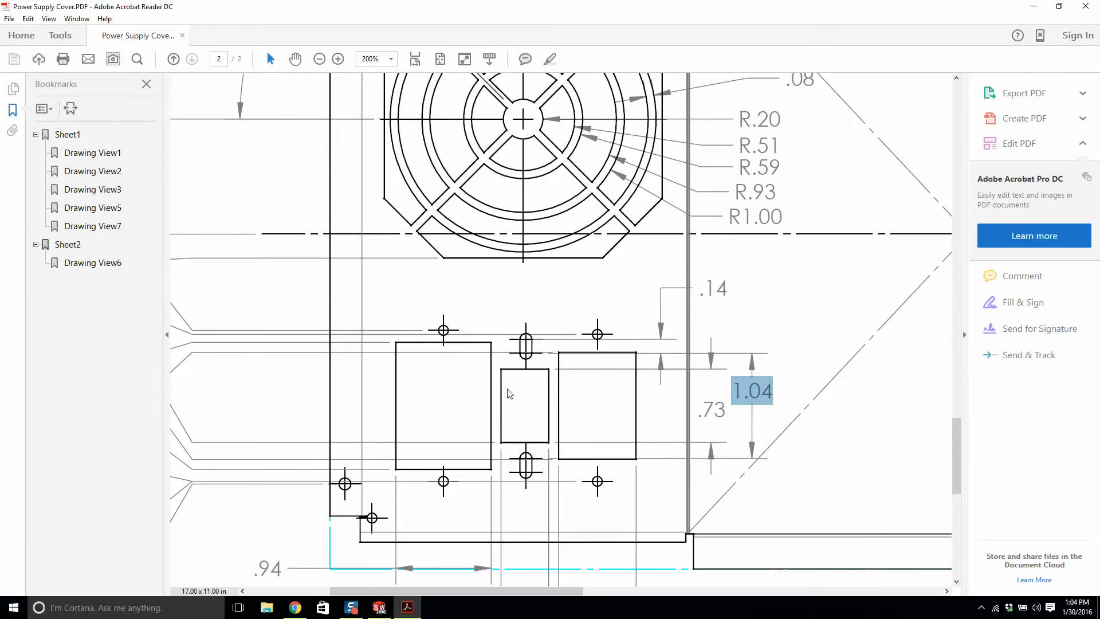
click(407, 607)
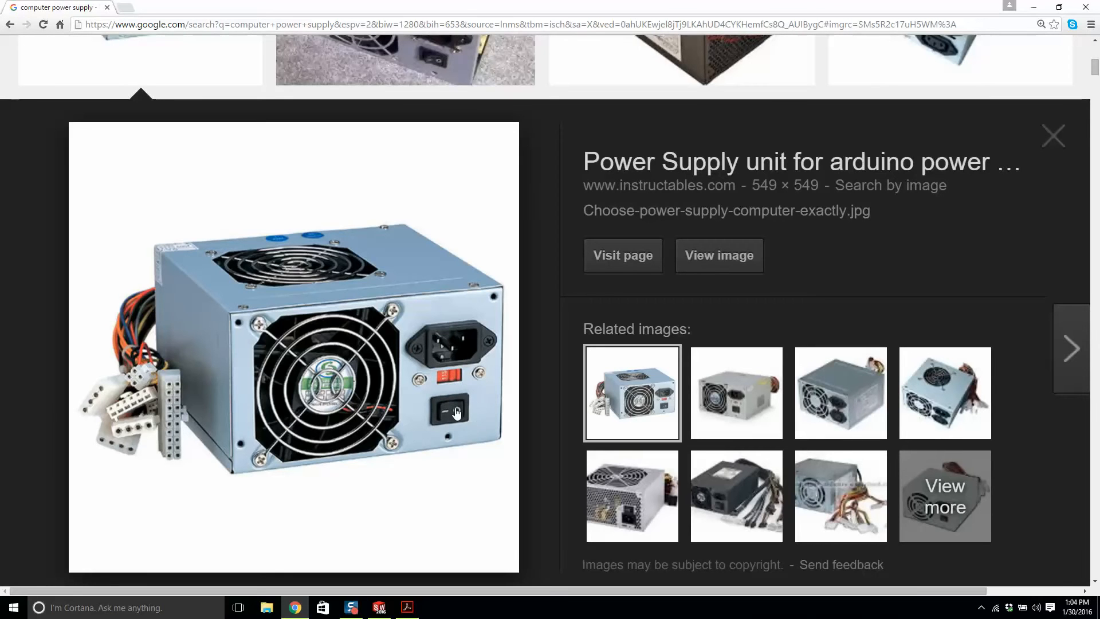
click(841, 393)
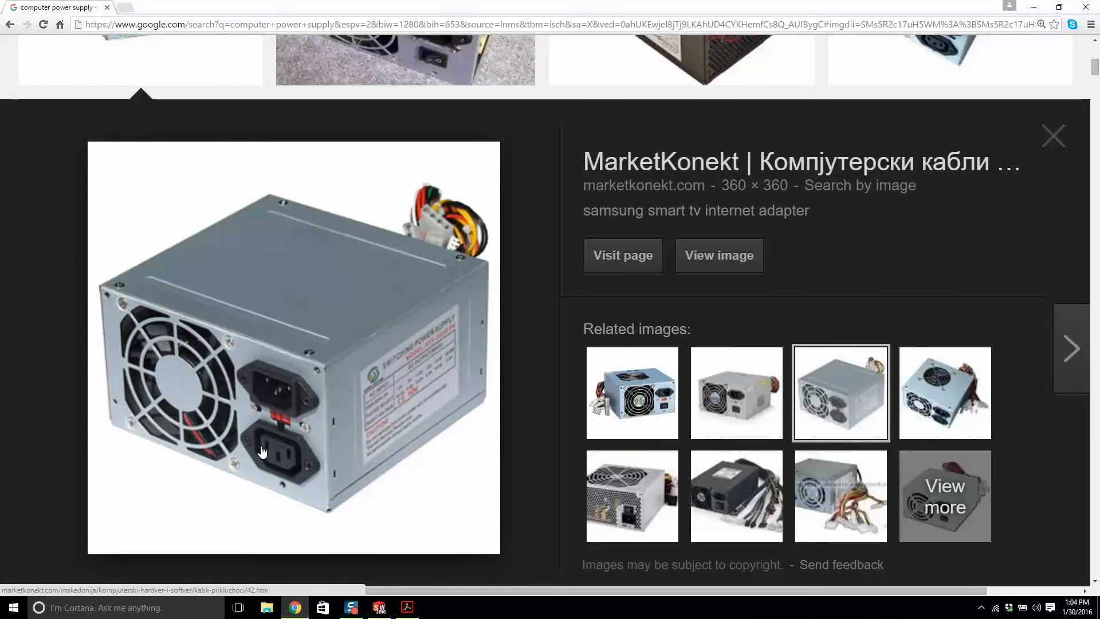
right_click(253, 358)
click(699, 258)
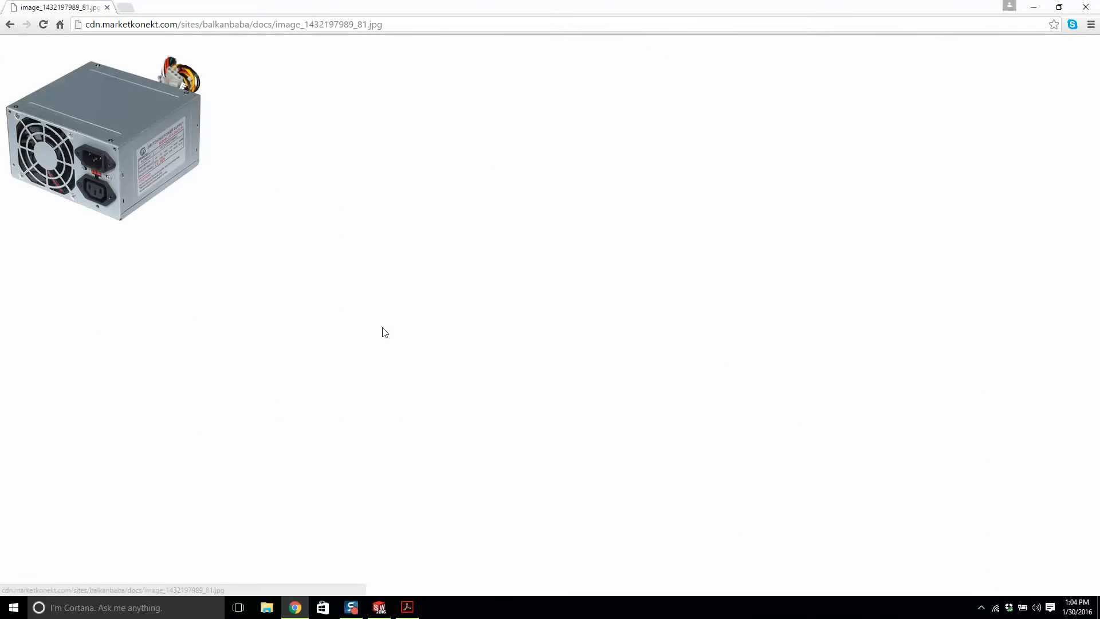
right_click(115, 170)
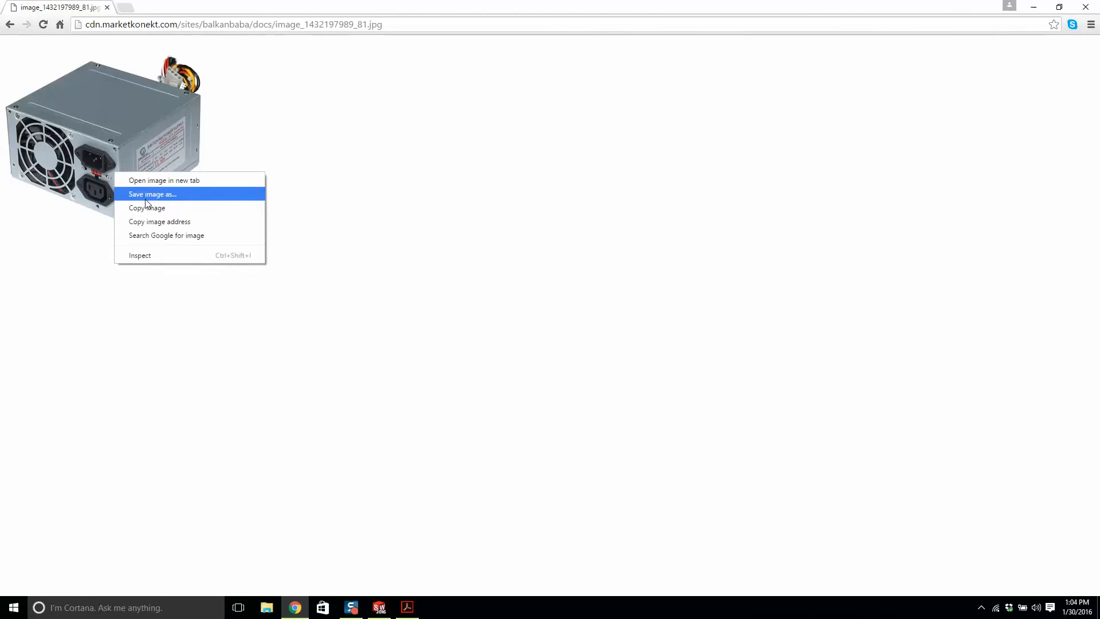
click(143, 193)
click(462, 295)
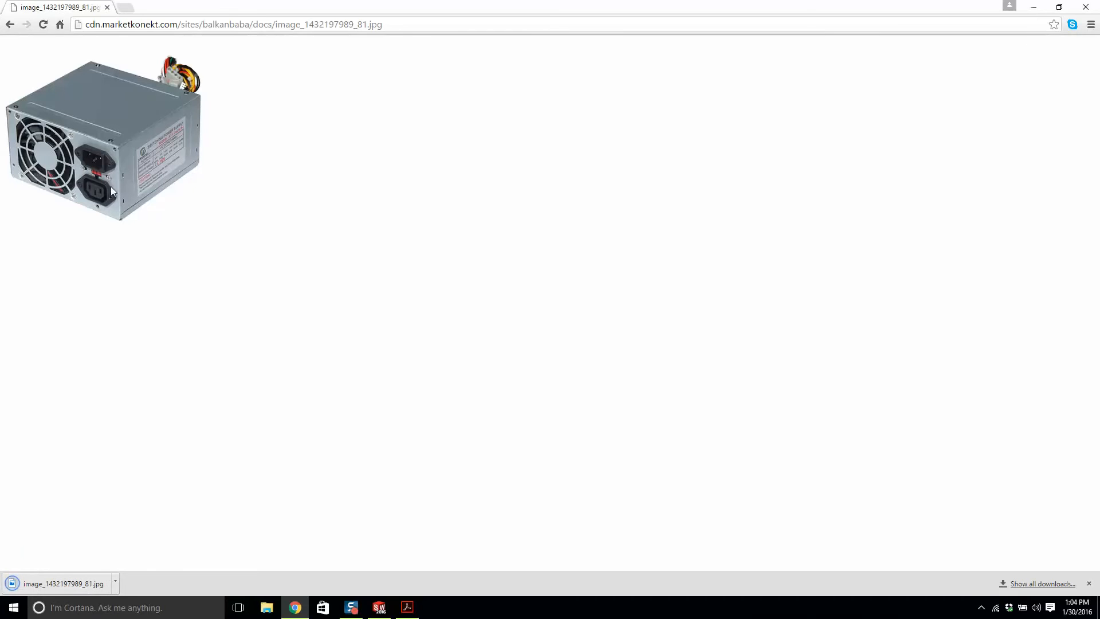
click(1086, 7)
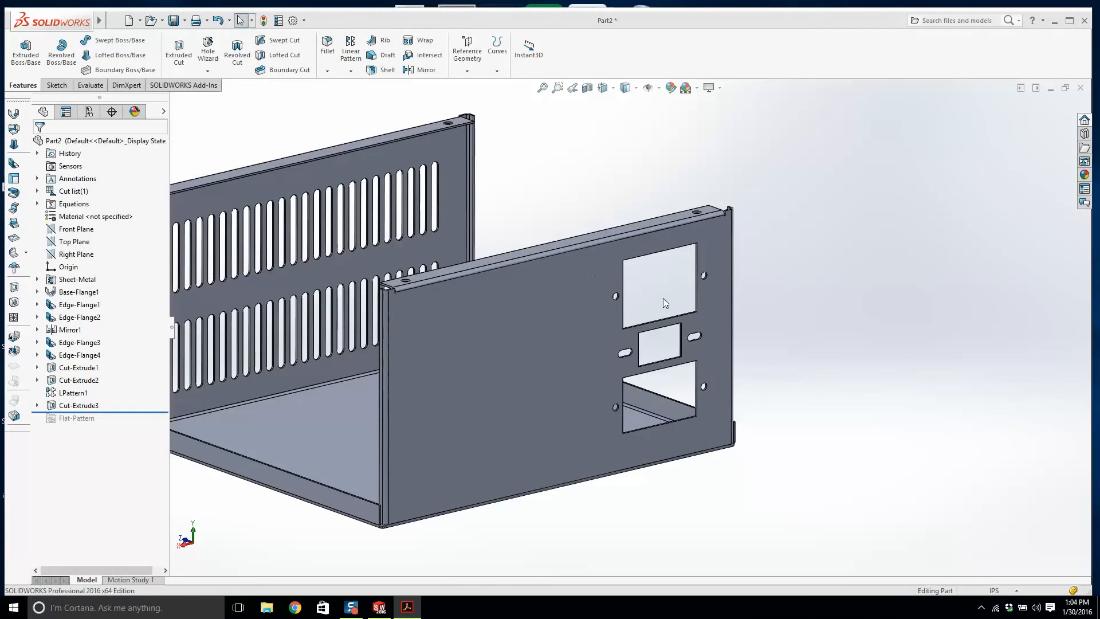
Step: Inspect the vent slots and connector cutouts on the cover model in SOLIDWORKS and save the part
scroll(662, 298, down, 3)
scroll(647, 312, up, 6)
scroll(355, 300, down, 3)
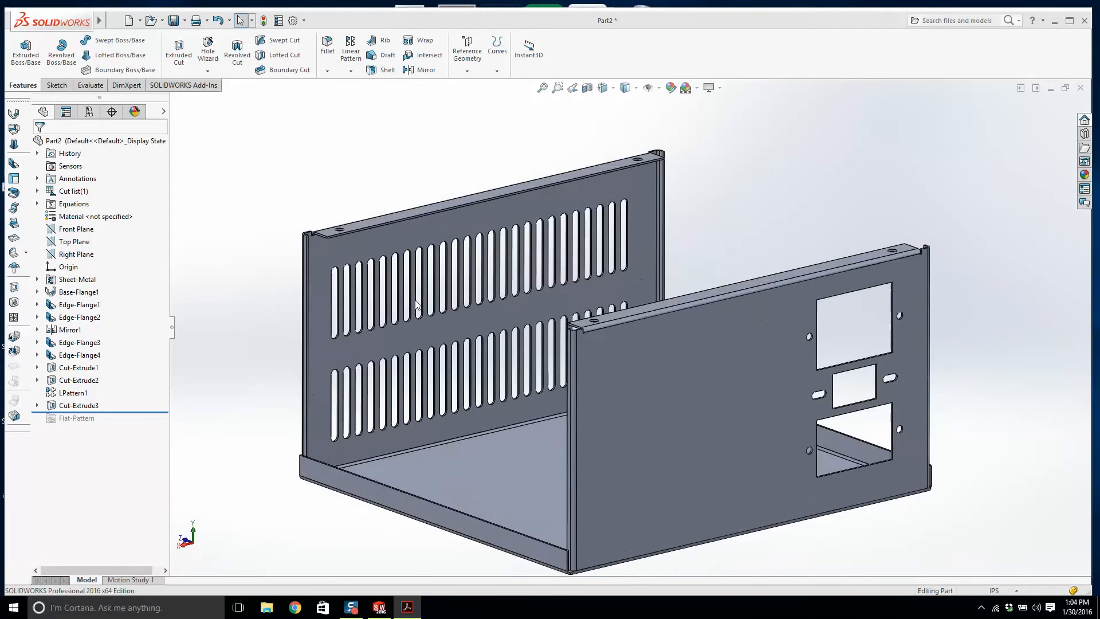
middle_drag(417, 304, 457, 333)
scroll(457, 333, up, 5)
scroll(736, 424, down, 2)
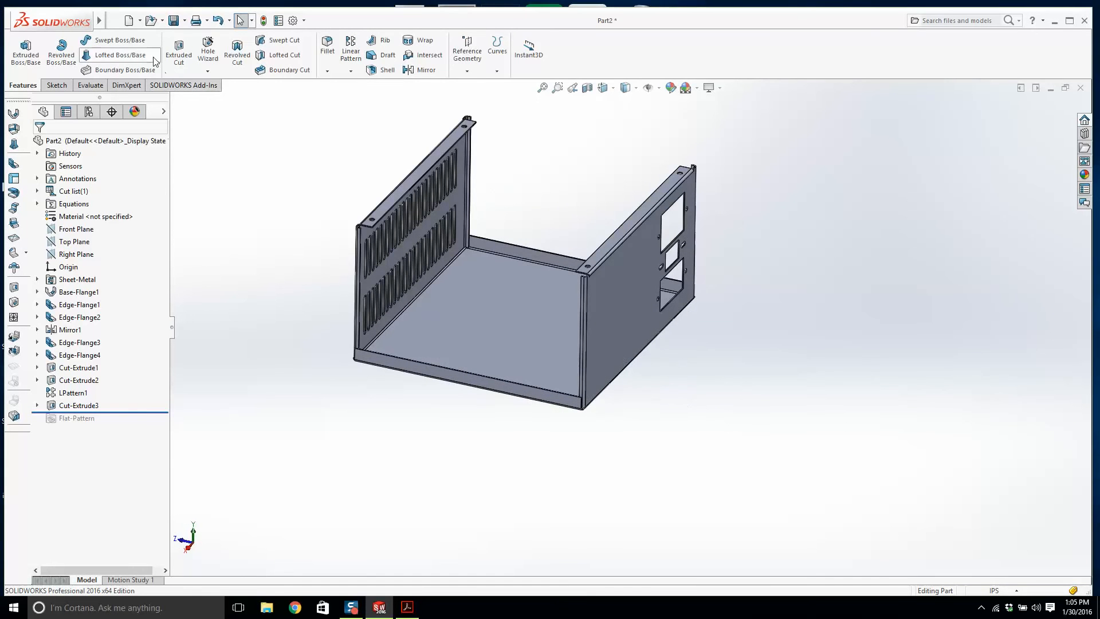
click(173, 21)
middle_drag(544, 276, 544, 264)
Step: Switch to the Power Supply Cover PDF and examine the flat pattern on sheet 2 and the fan-side view on sheet 1
click(415, 611)
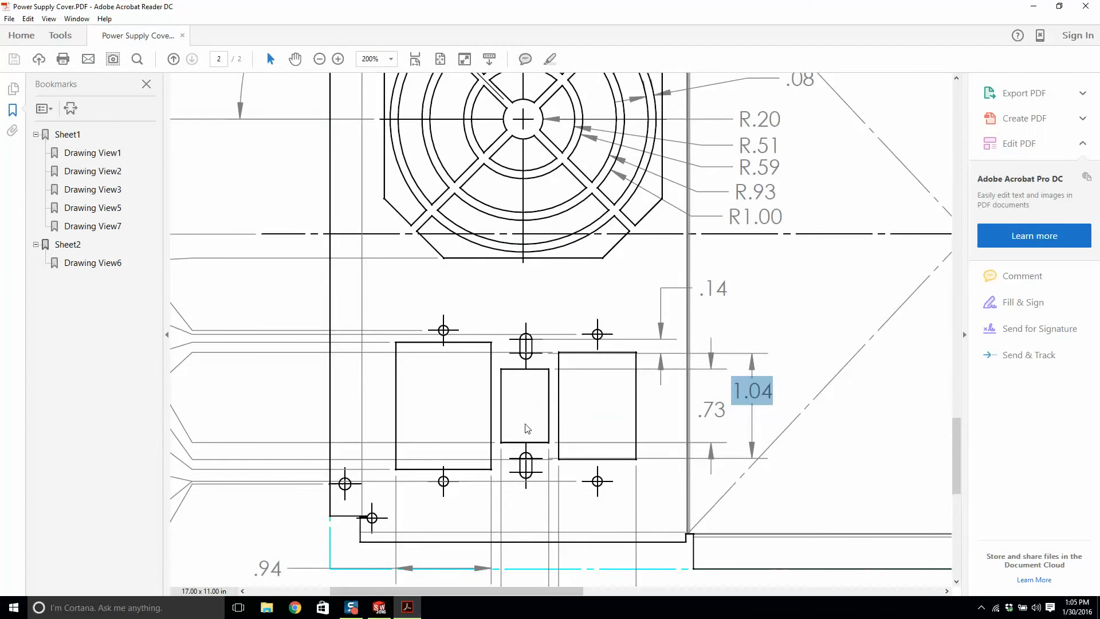
ctrl+scroll(534, 379, down, 2)
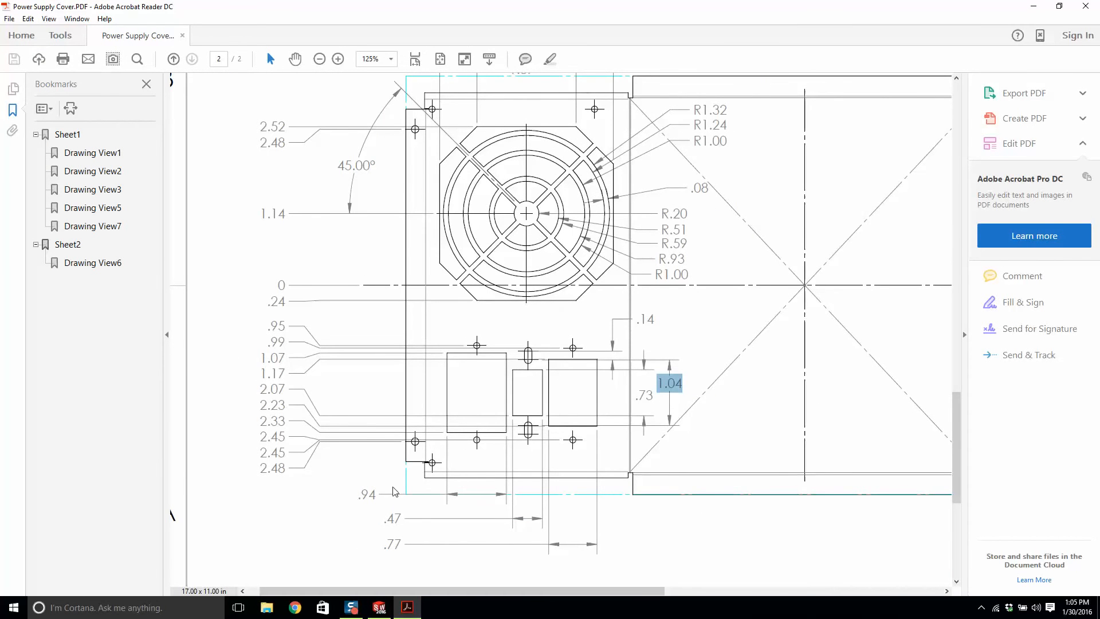
ctrl+scroll(568, 299, down, 1)
ctrl+scroll(378, 331, down, 1)
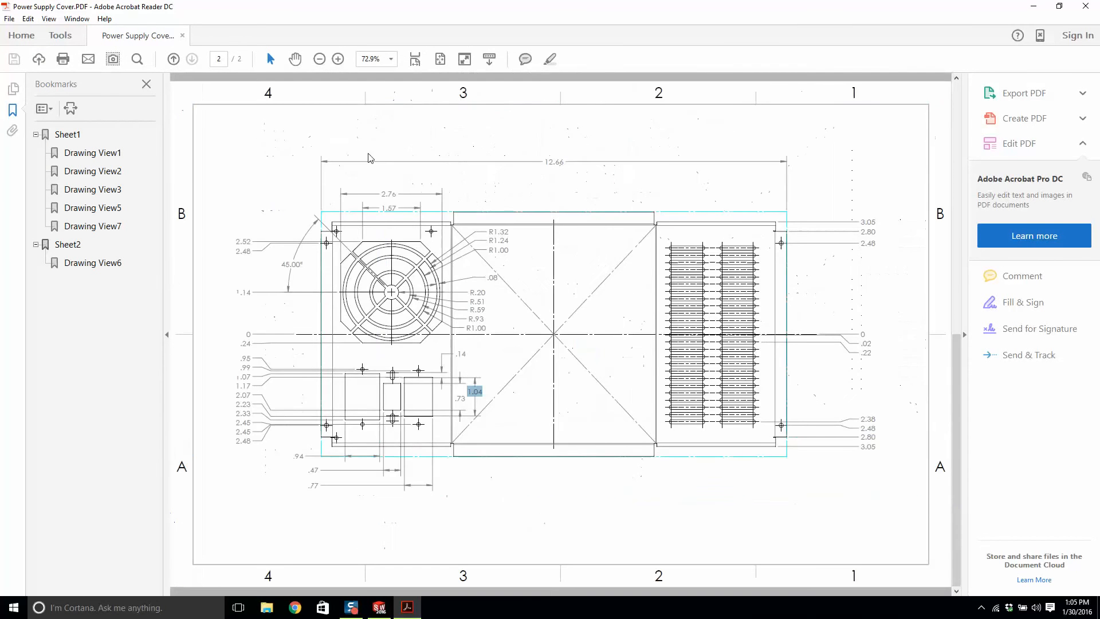
ctrl+scroll(378, 331, up, 1)
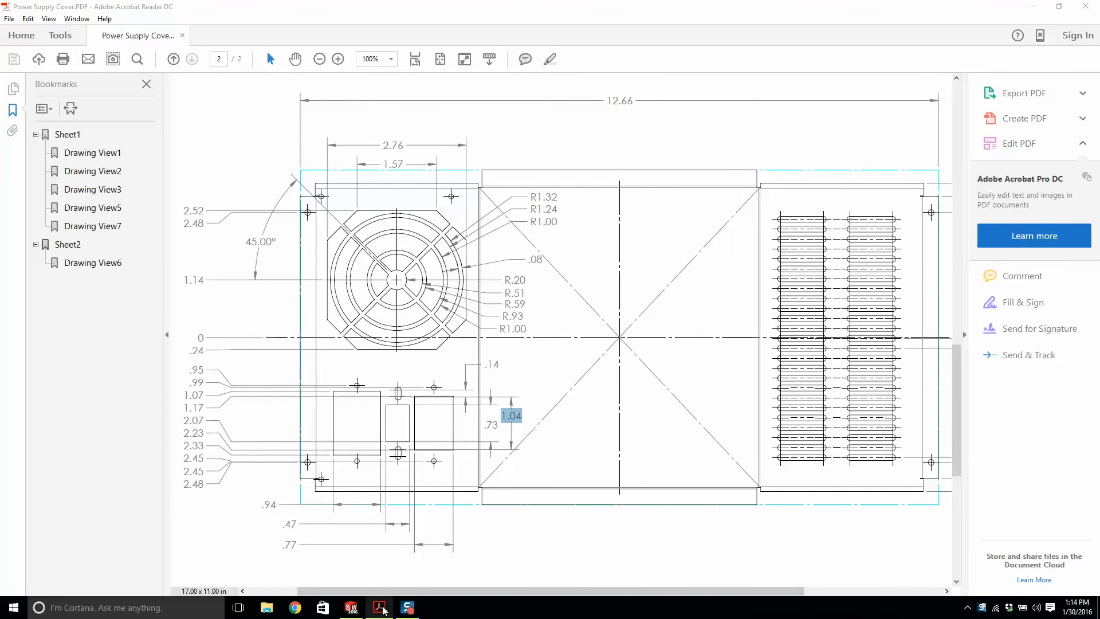
click(351, 607)
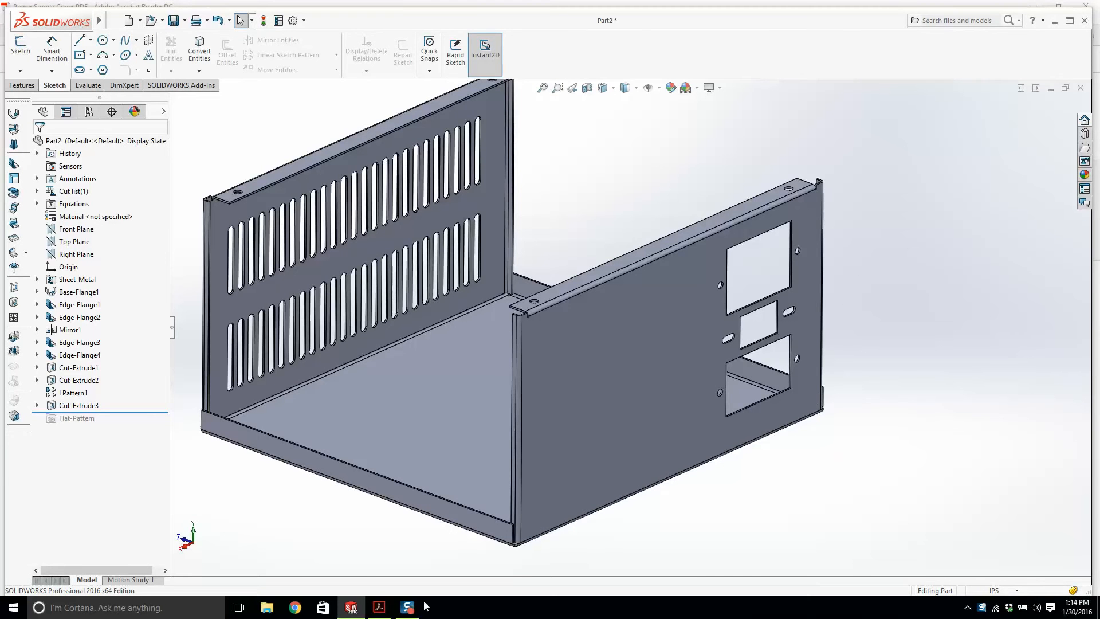
click(380, 607)
scroll(399, 226, up, 1)
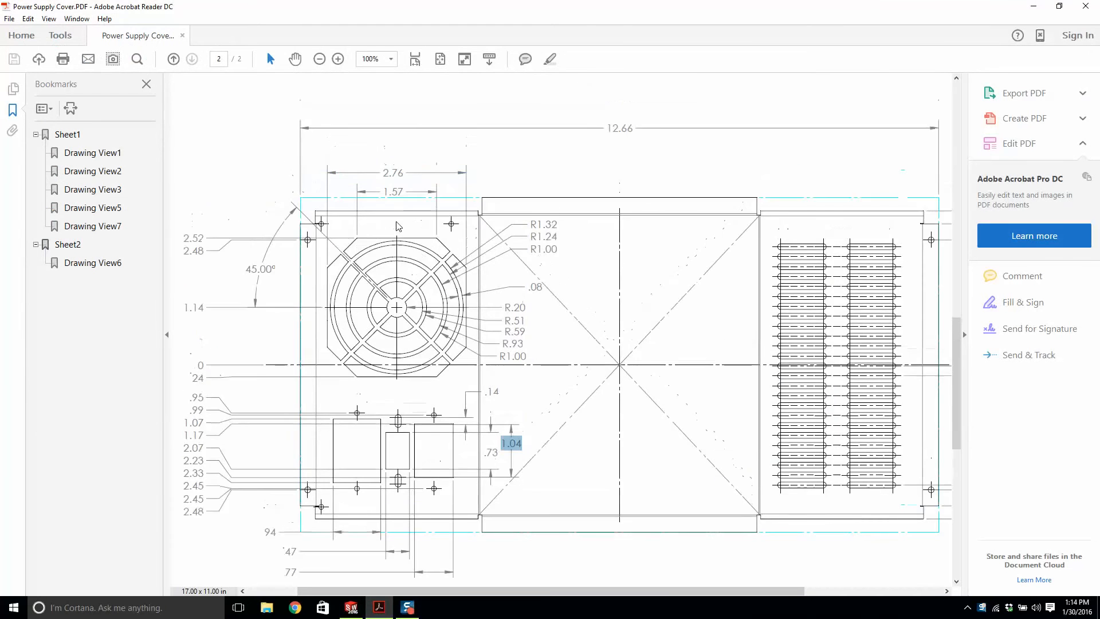
scroll(399, 226, up, 3)
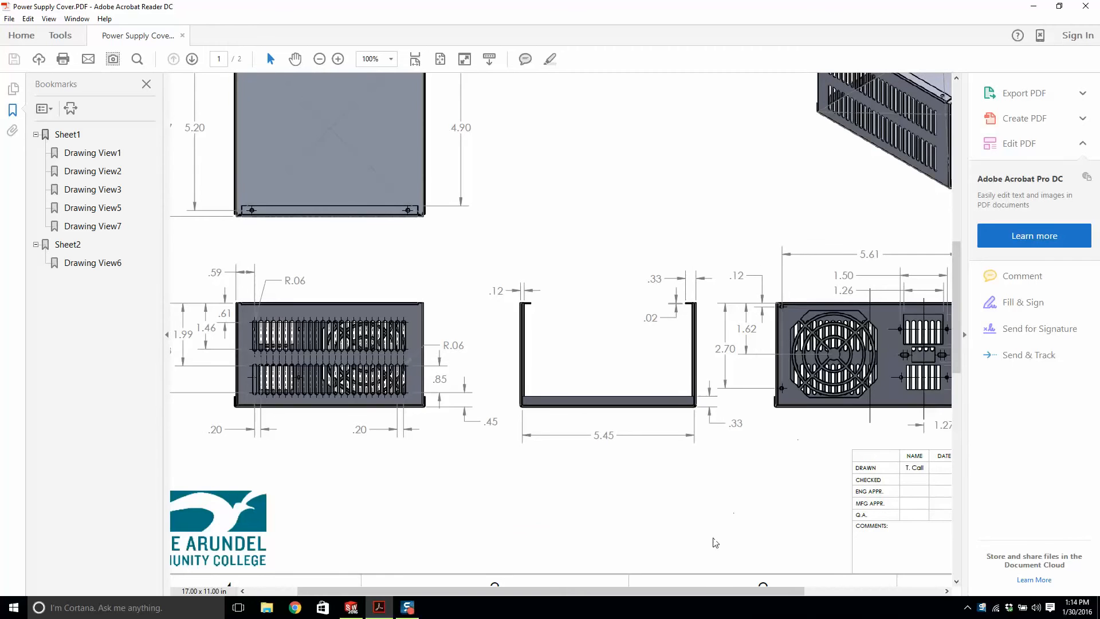
drag(706, 590, 837, 590)
scroll(796, 209, up, 1)
scroll(796, 209, up, 3)
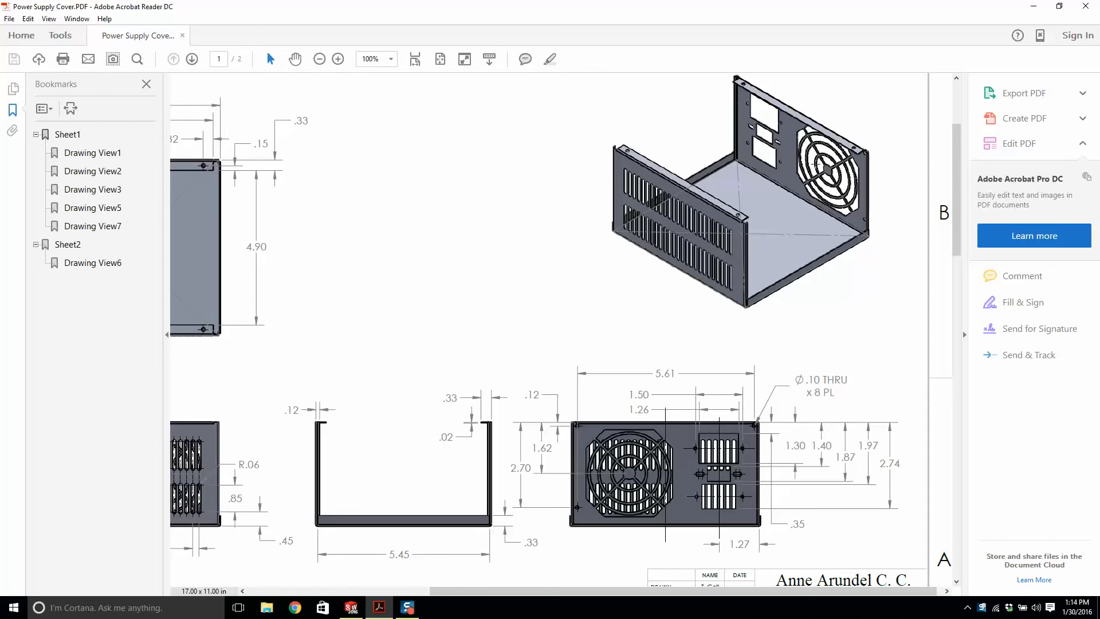
Step: Compare the SOLIDWORKS model with both PDF sheets and examine the fan grille's dimensions in the flat pattern
click(351, 607)
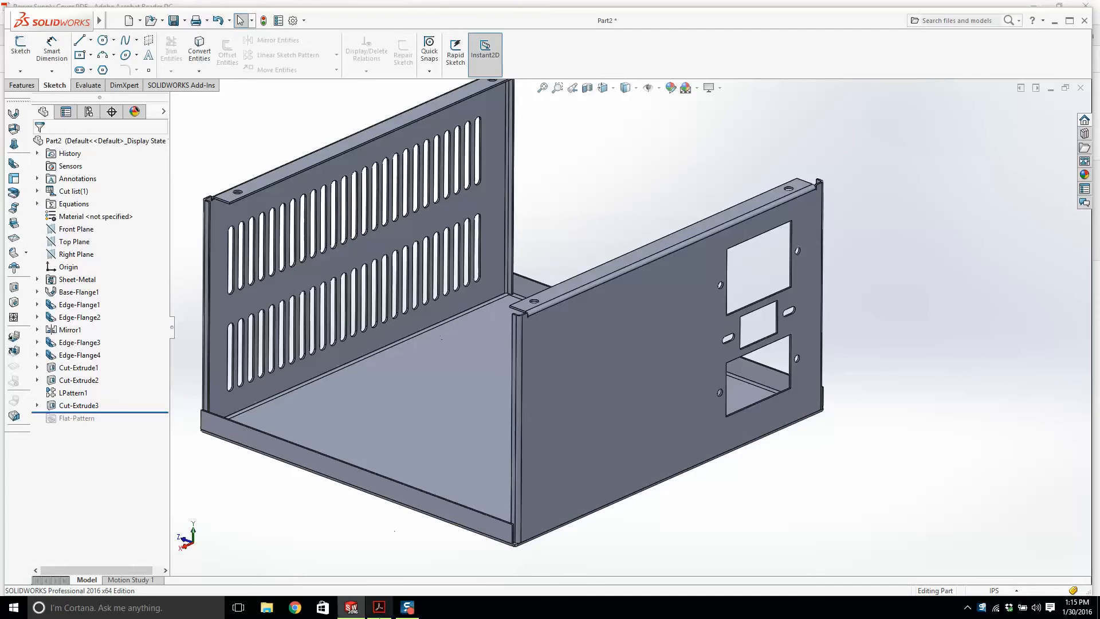
click(379, 606)
scroll(604, 391, down, 2)
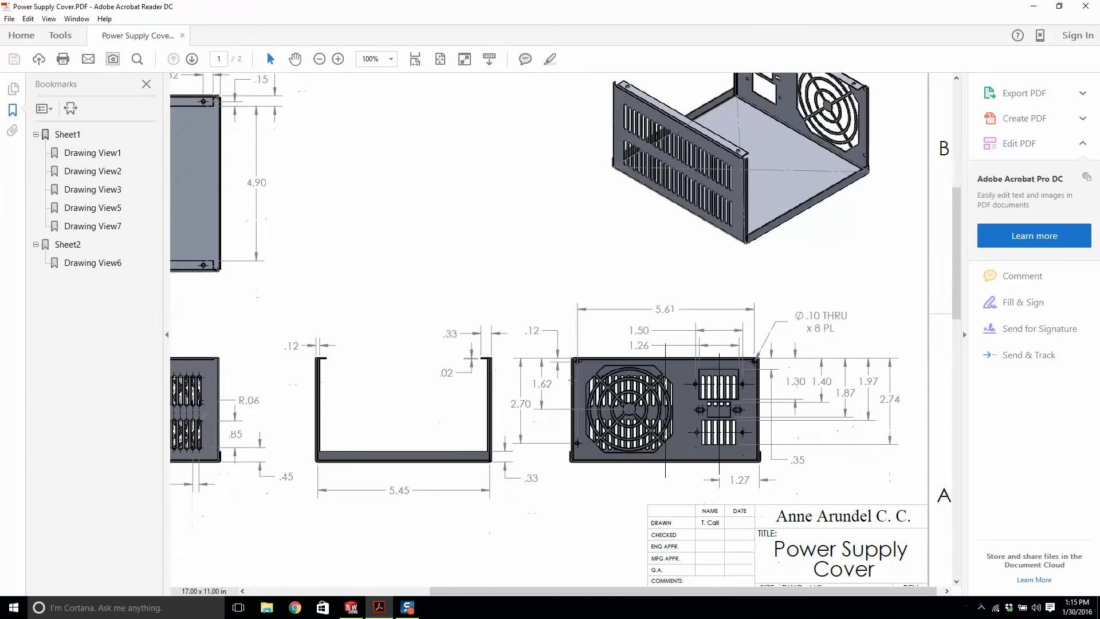
ctrl+scroll(528, 311, down, 3)
ctrl+scroll(481, 338, up, 2)
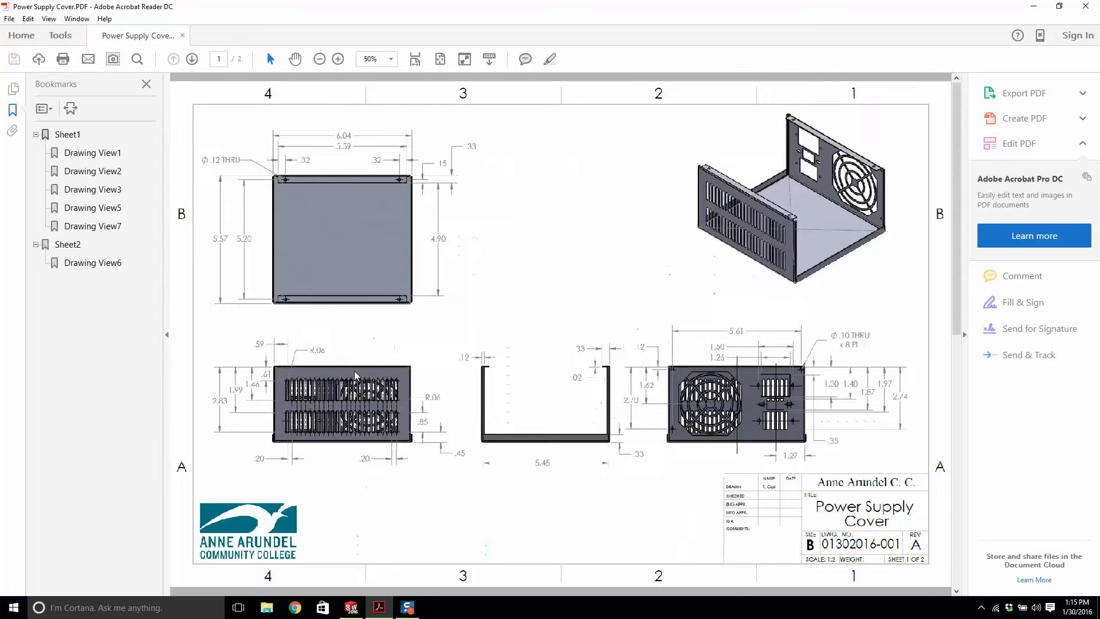
scroll(376, 388, down, 5)
ctrl+scroll(349, 373, up, 3)
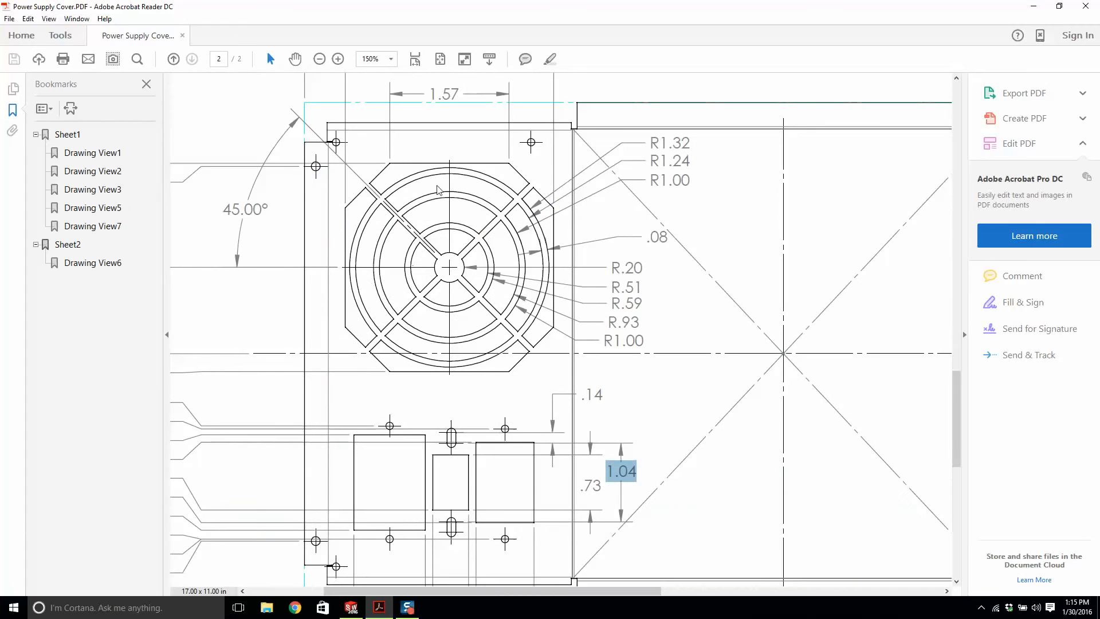
scroll(376, 144, up, 1)
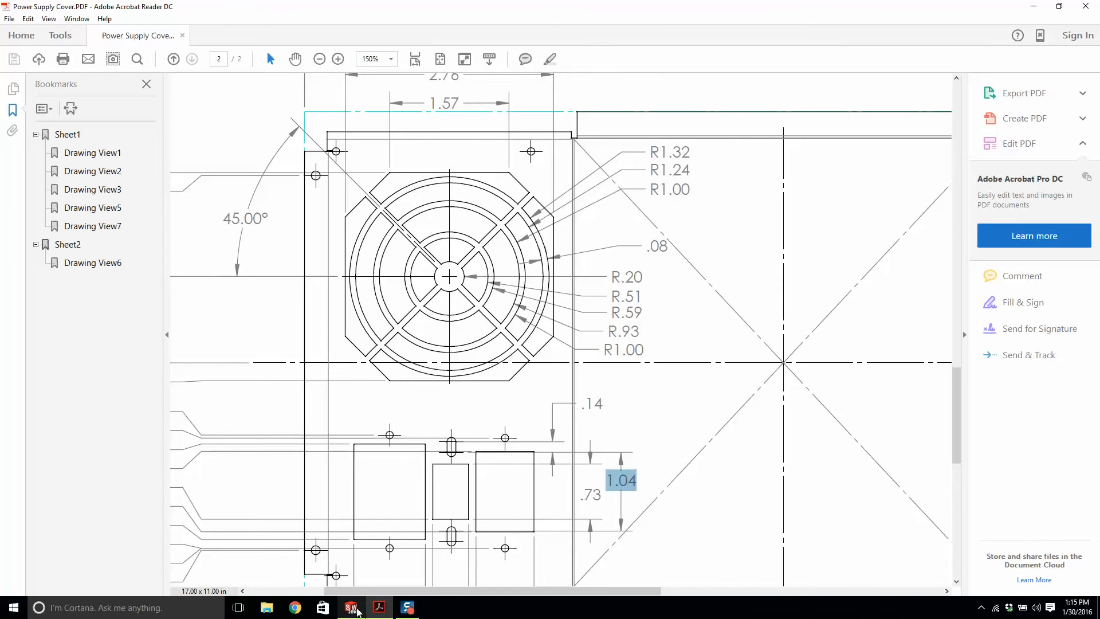
Step: In SOLIDWORKS, start a sketch on the outer face of the connector wall, view it straight on, and draw a circle in the blank area
mouse_move(356, 611)
click(351, 607)
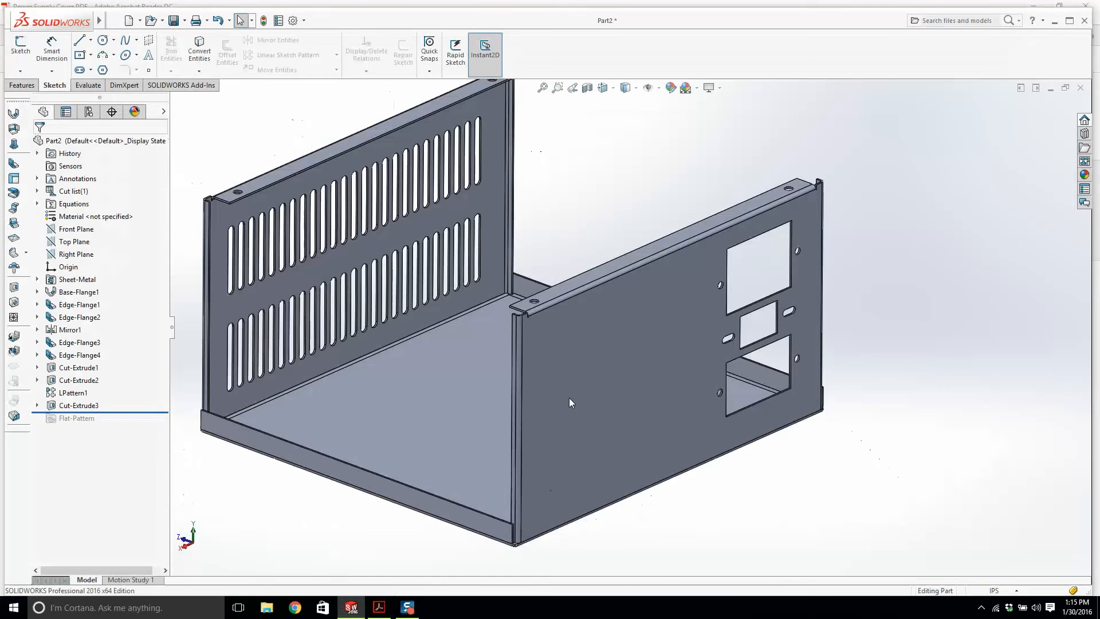
click(20, 44)
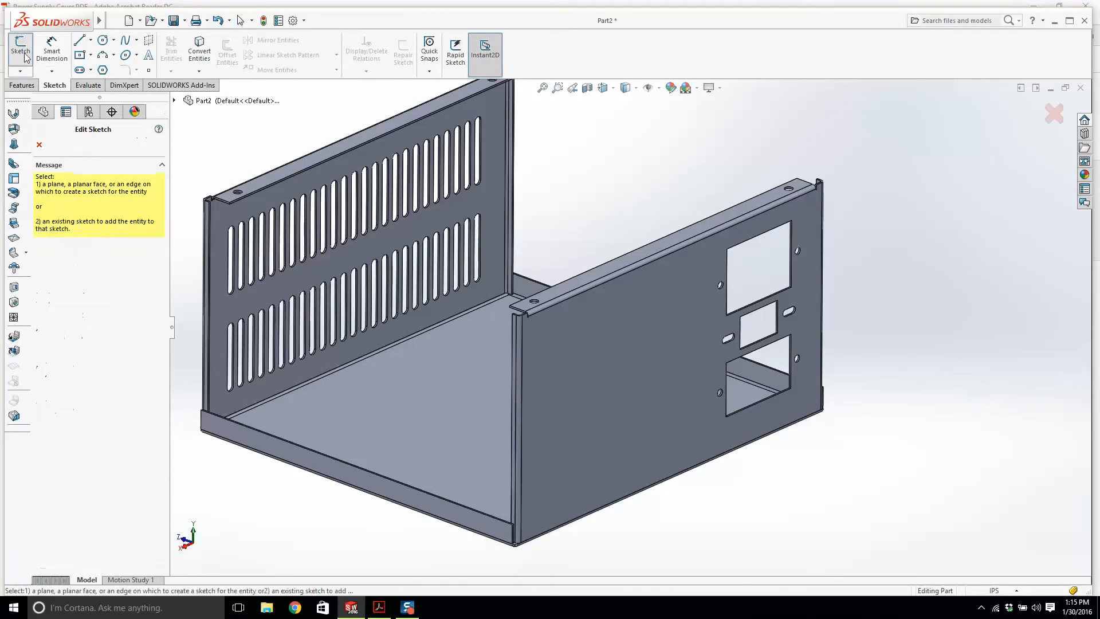
click(569, 352)
key(space)
click(691, 194)
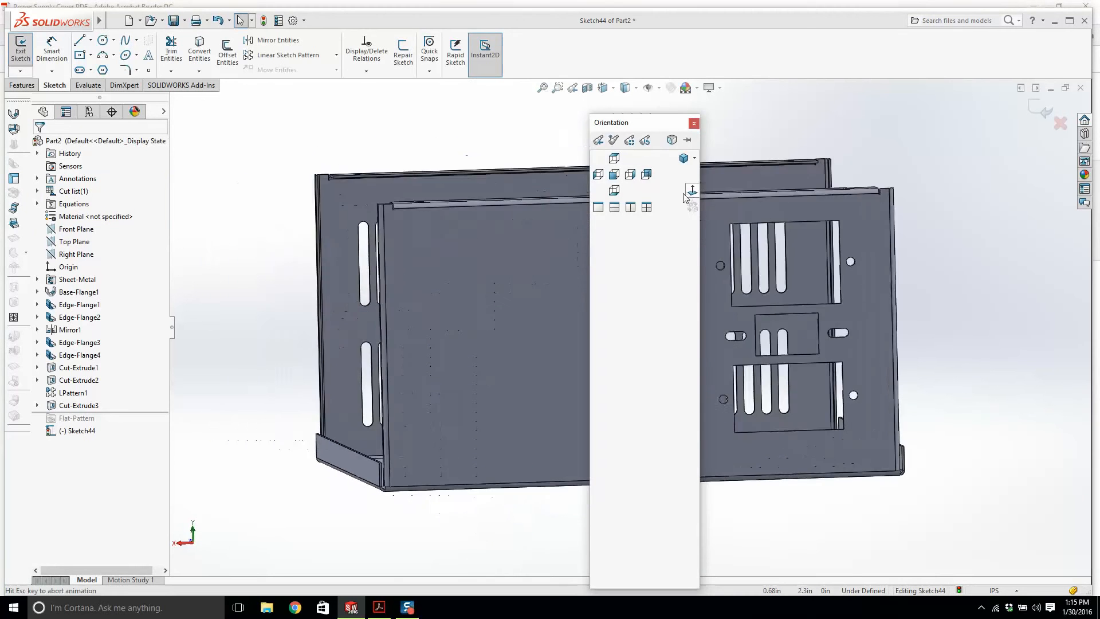
click(103, 39)
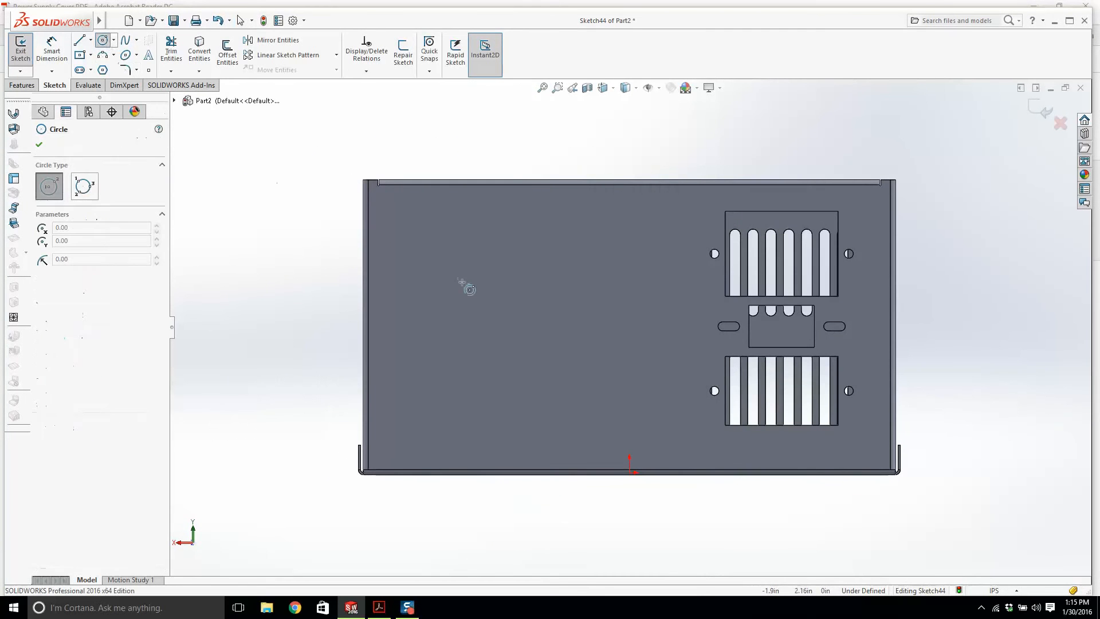
click(490, 316)
click(496, 308)
key(Escape)
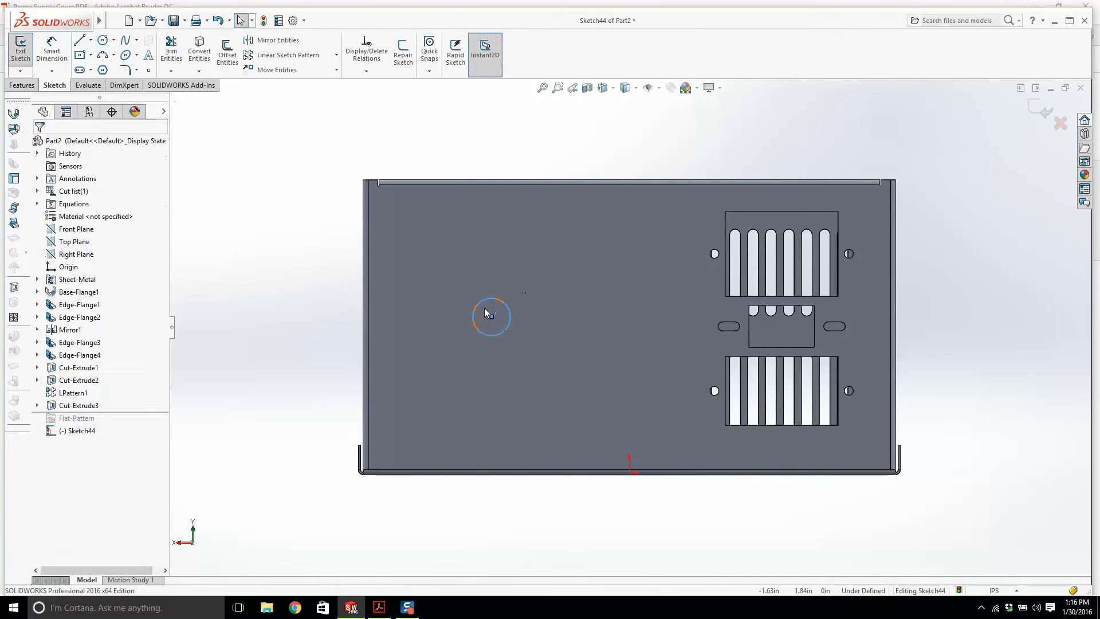
Step: Look up the fan center's offset in the PDF flat pattern and dimension the circle's center 1.14 in horizontally from the origin
click(379, 608)
ctrl+scroll(340, 321, down, 2)
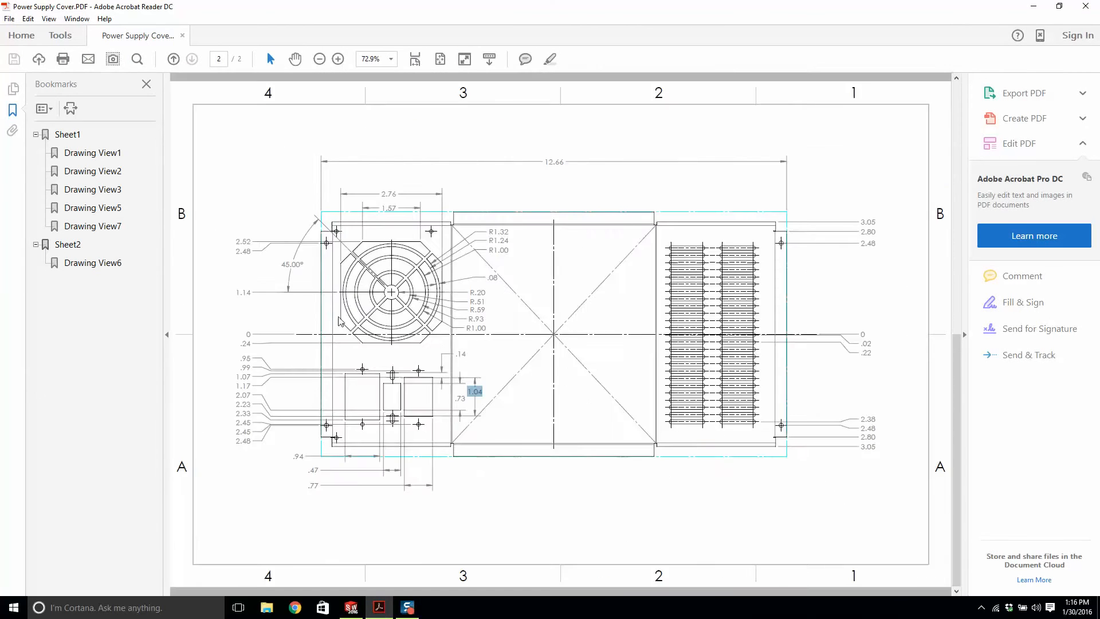
ctrl+scroll(263, 267, up, 1)
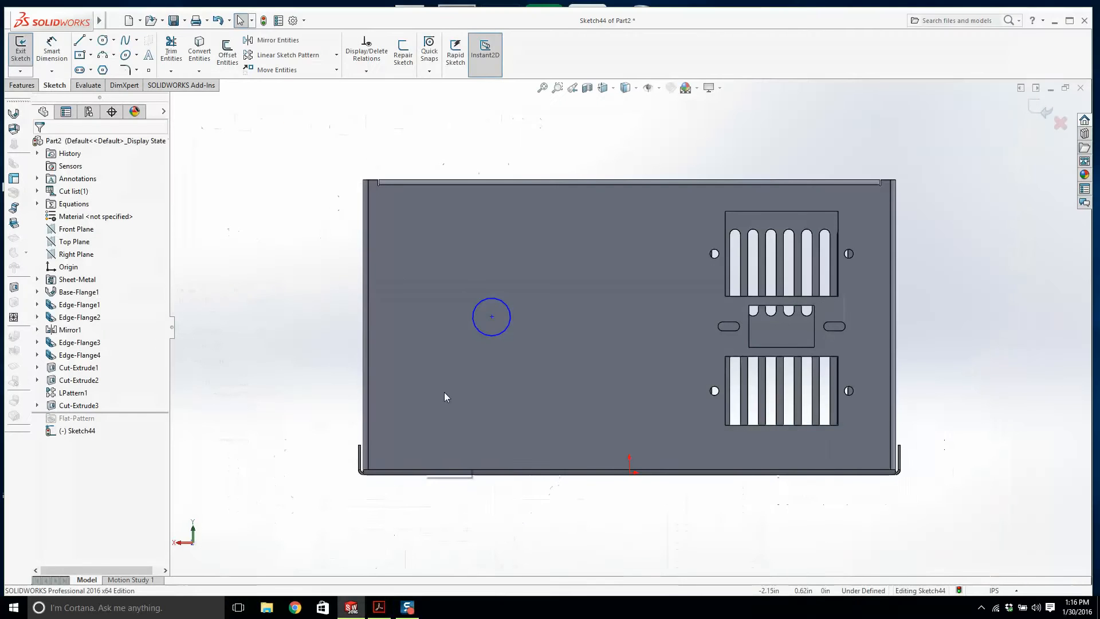
click(52, 50)
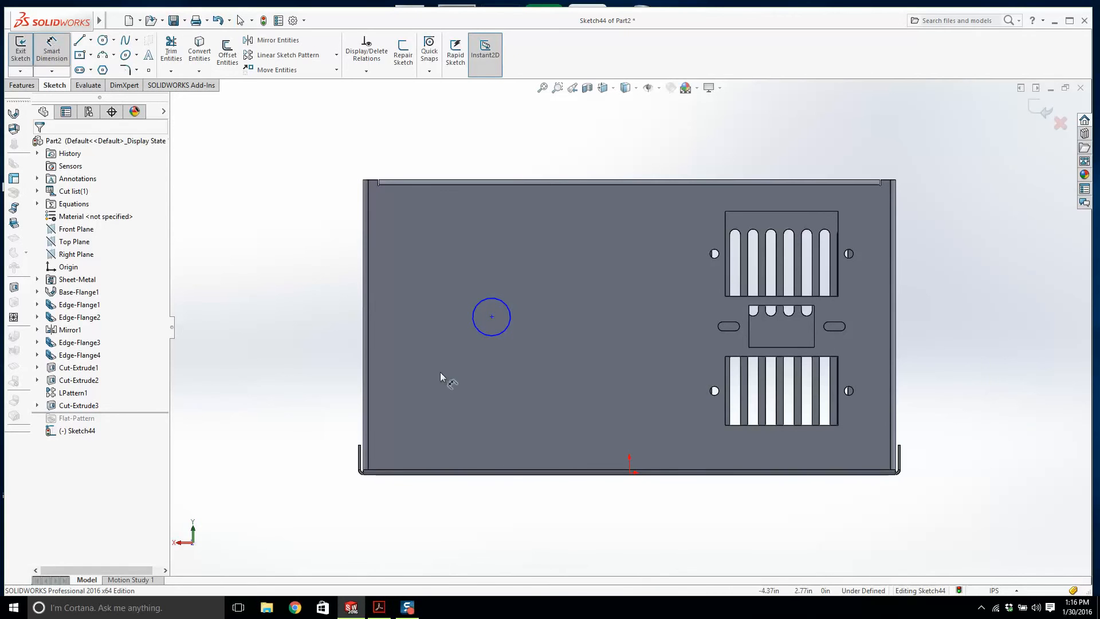
click(629, 472)
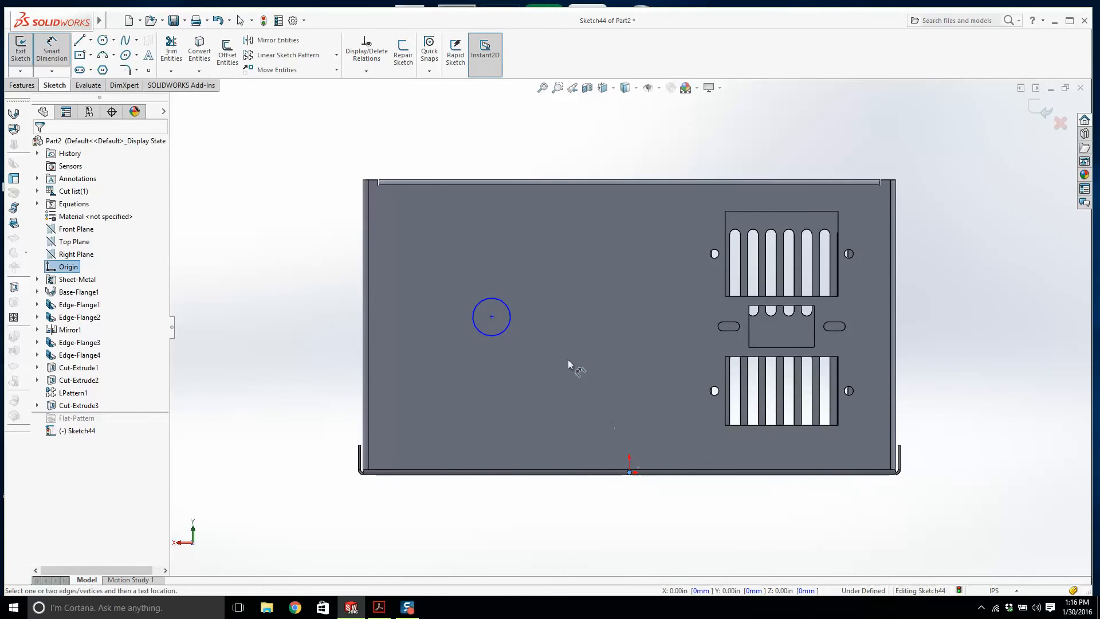
click(509, 313)
click(535, 124)
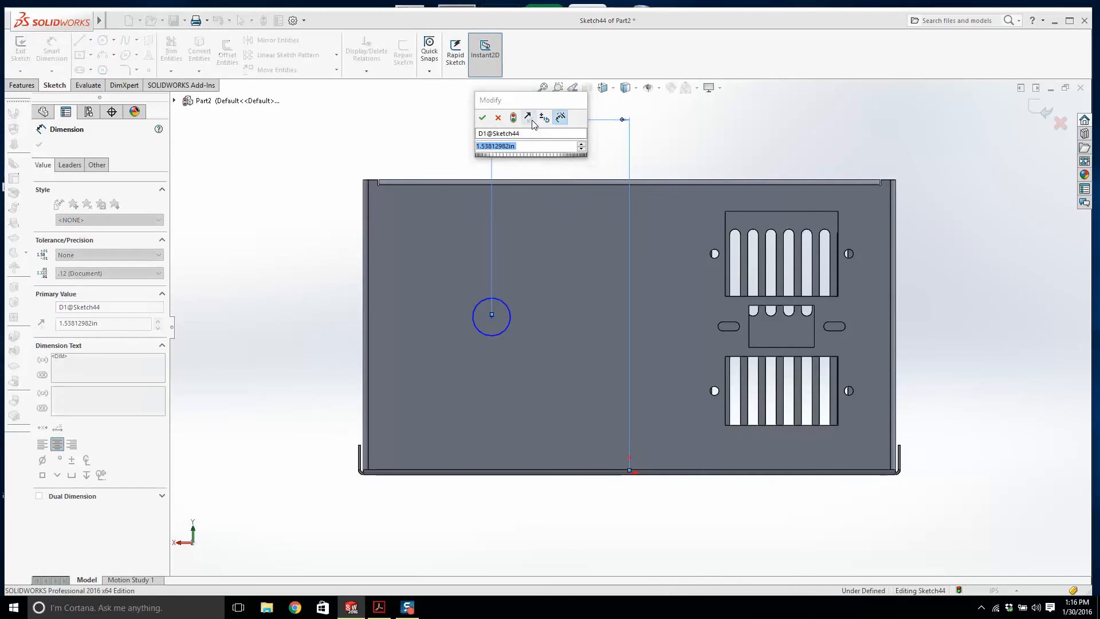
text(1.1)
key(Return)
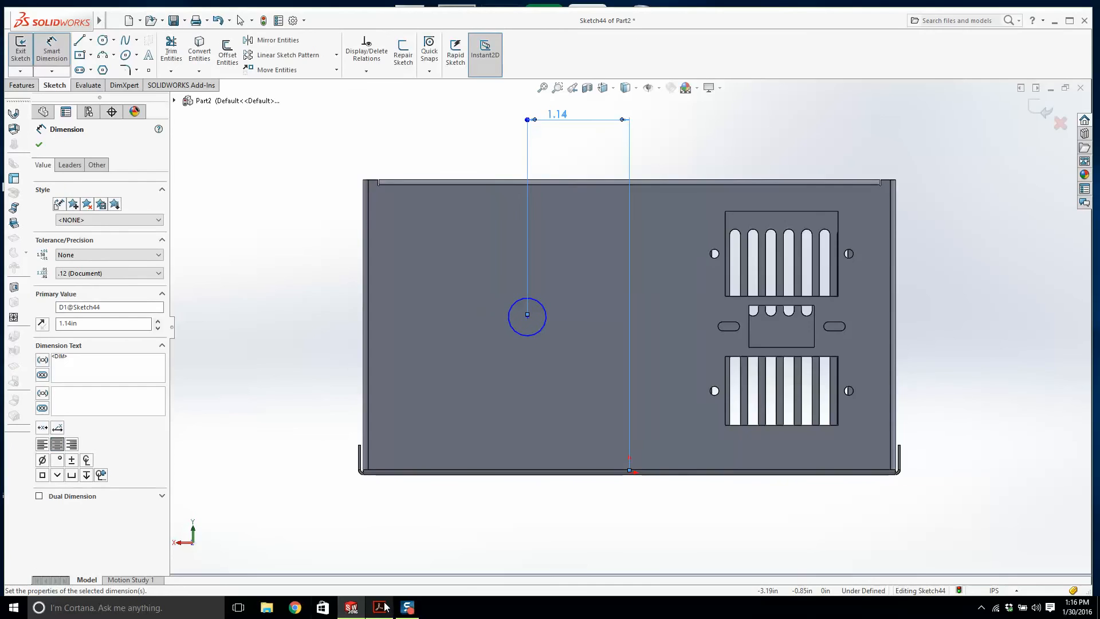
Step: Look up the fan center's height on sheet 1 of the PDF and dimension the circle's center 1.62 in below the wall's top edge
click(381, 607)
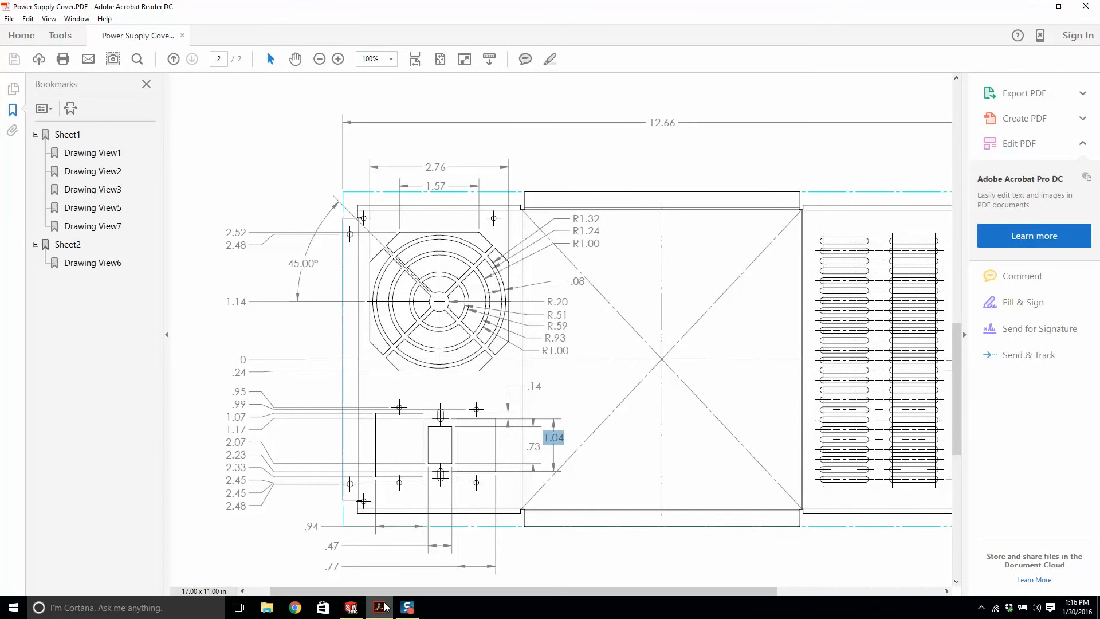
ctrl+scroll(359, 536, down, 2)
scroll(501, 146, up, 1)
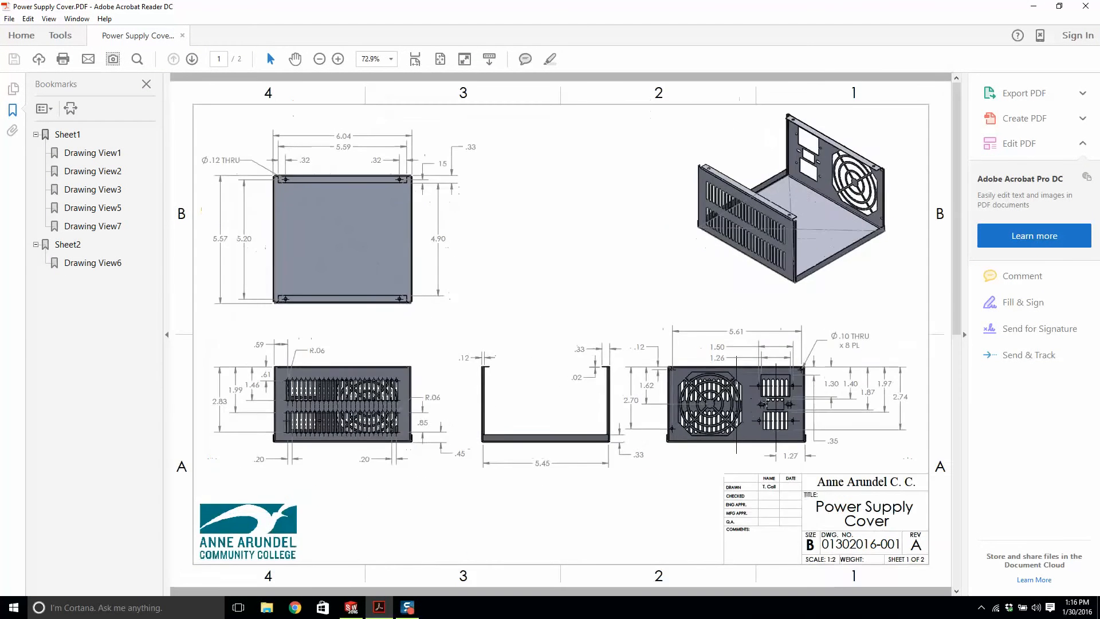
ctrl+scroll(525, 374, up, 5)
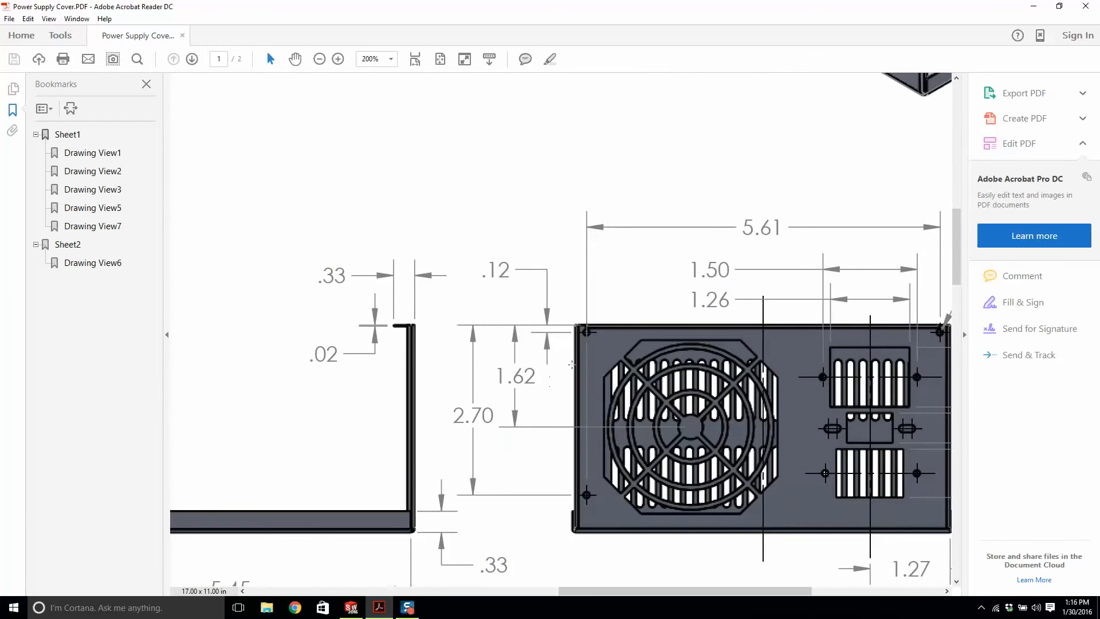
click(351, 607)
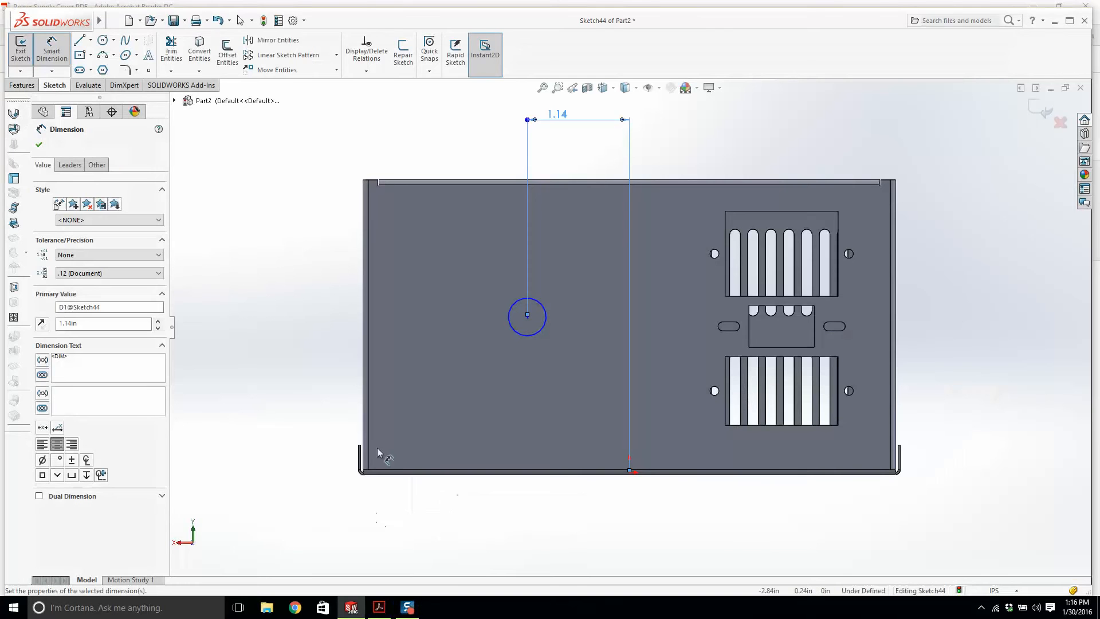
scroll(467, 225, up, 3)
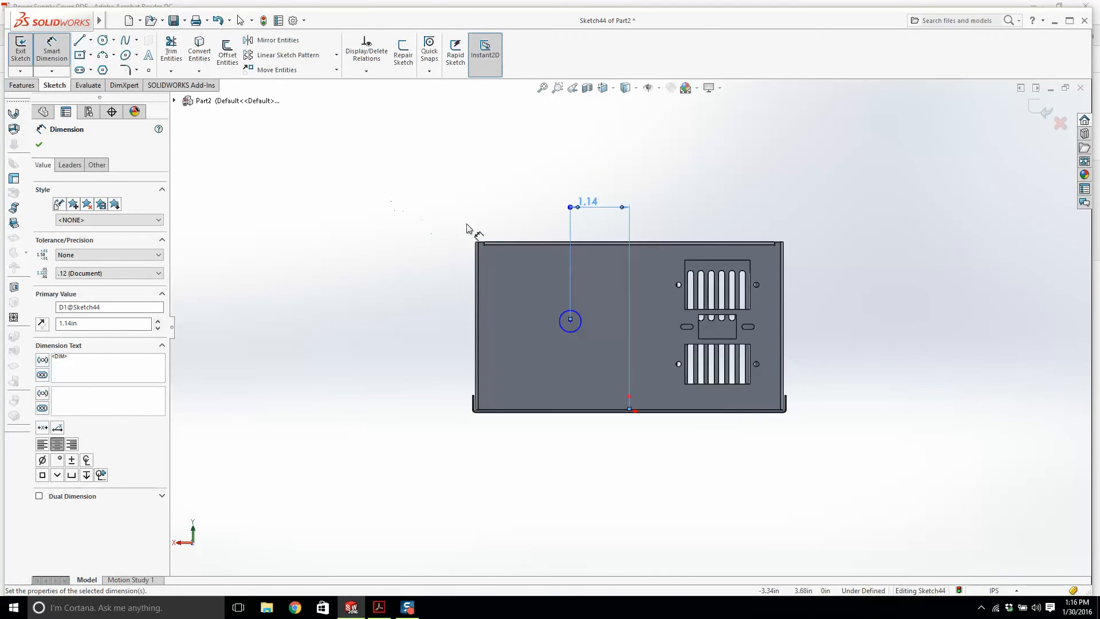
scroll(465, 281, down, 6)
scroll(465, 282, down, 1)
click(509, 258)
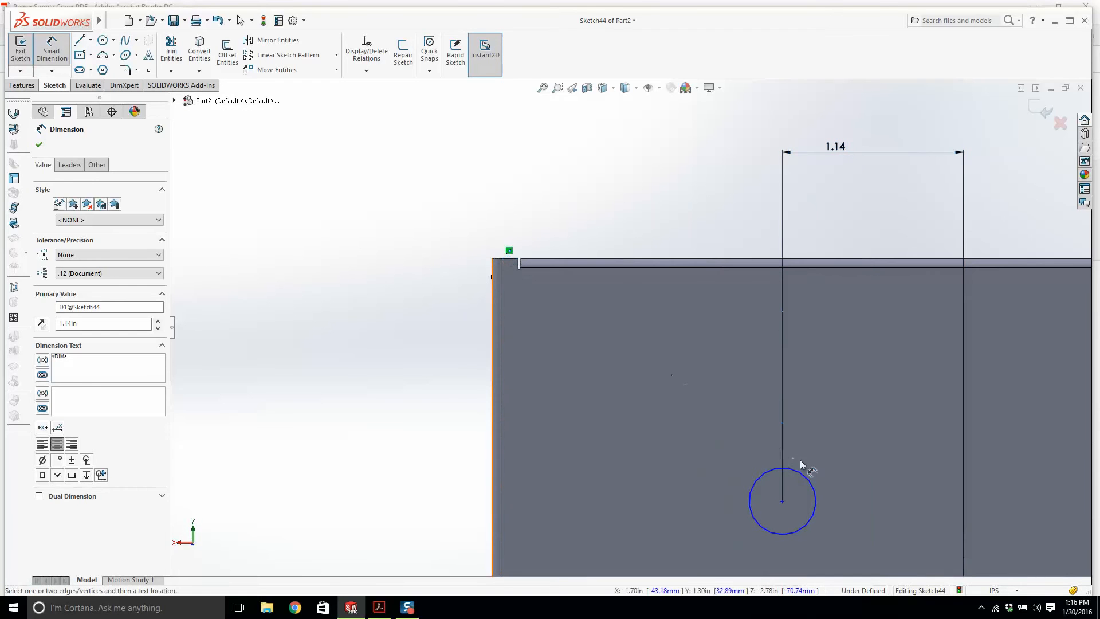
click(802, 477)
click(409, 355)
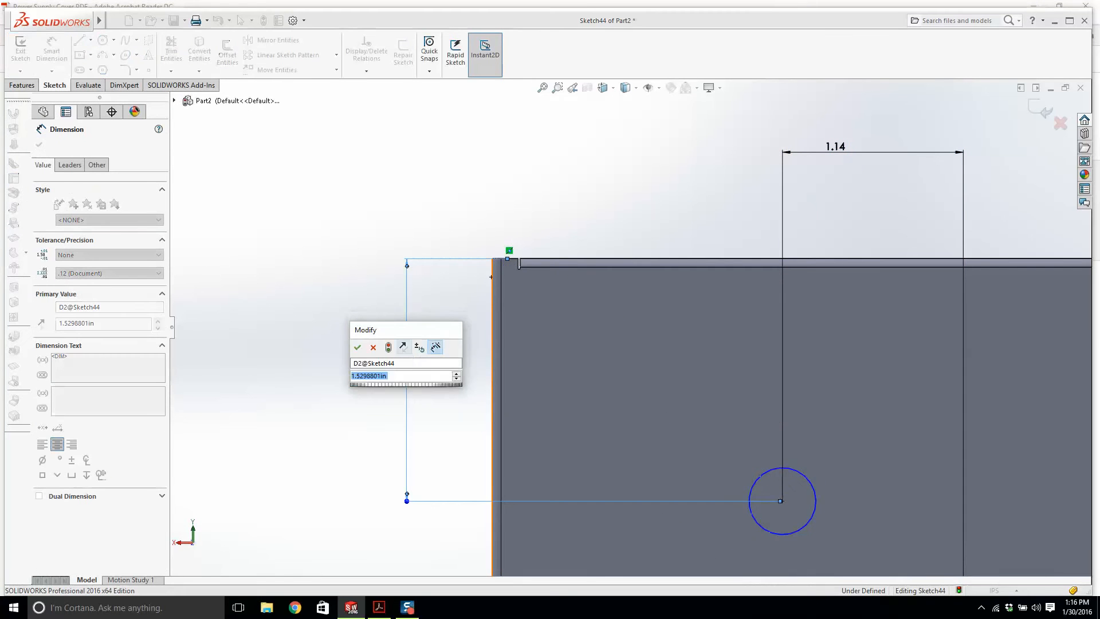
text(1.6)
key(Return)
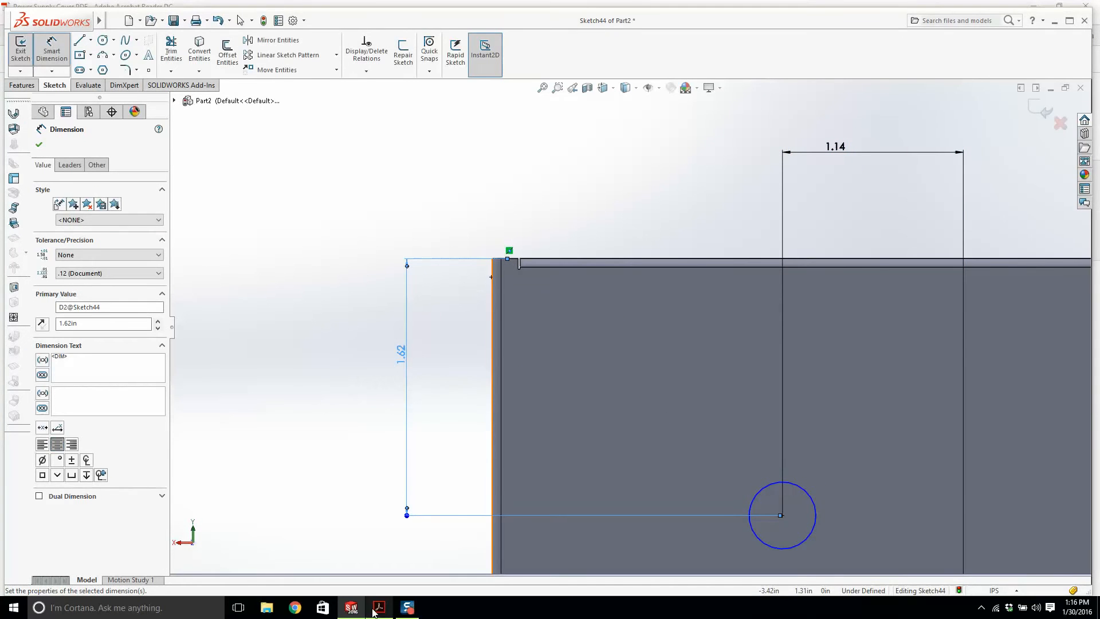
Step: Return to the PDF drawing and examine the fan grille's radii and rib dimensions close up on sheet 2
click(377, 608)
ctrl+scroll(535, 384, down, 2)
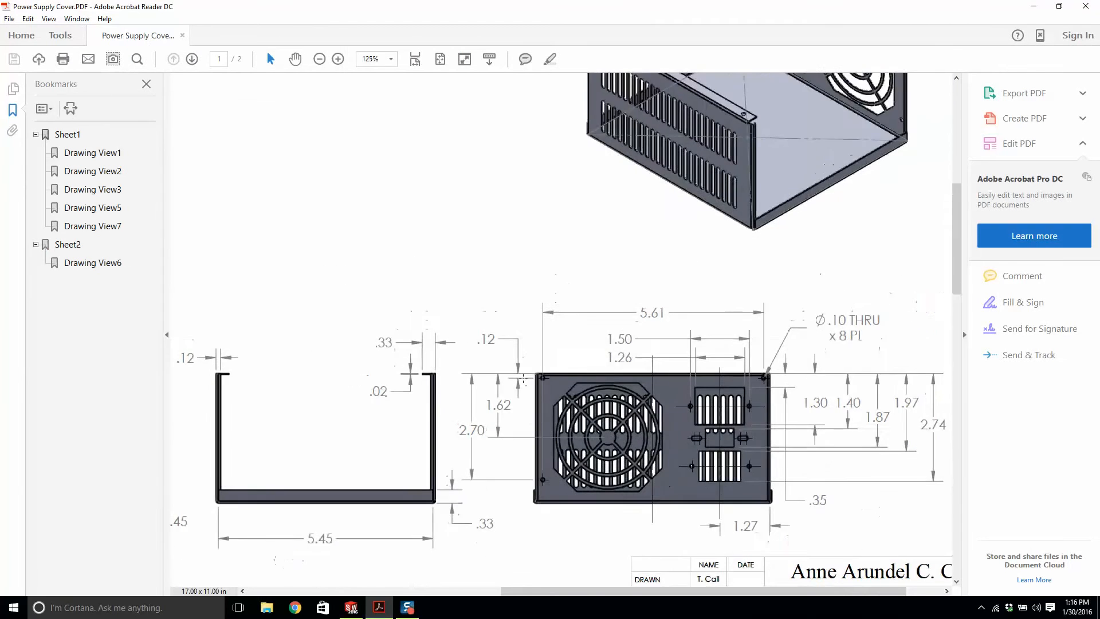
scroll(535, 385, down, 4)
scroll(535, 385, down, 6)
ctrl+scroll(494, 407, up, 3)
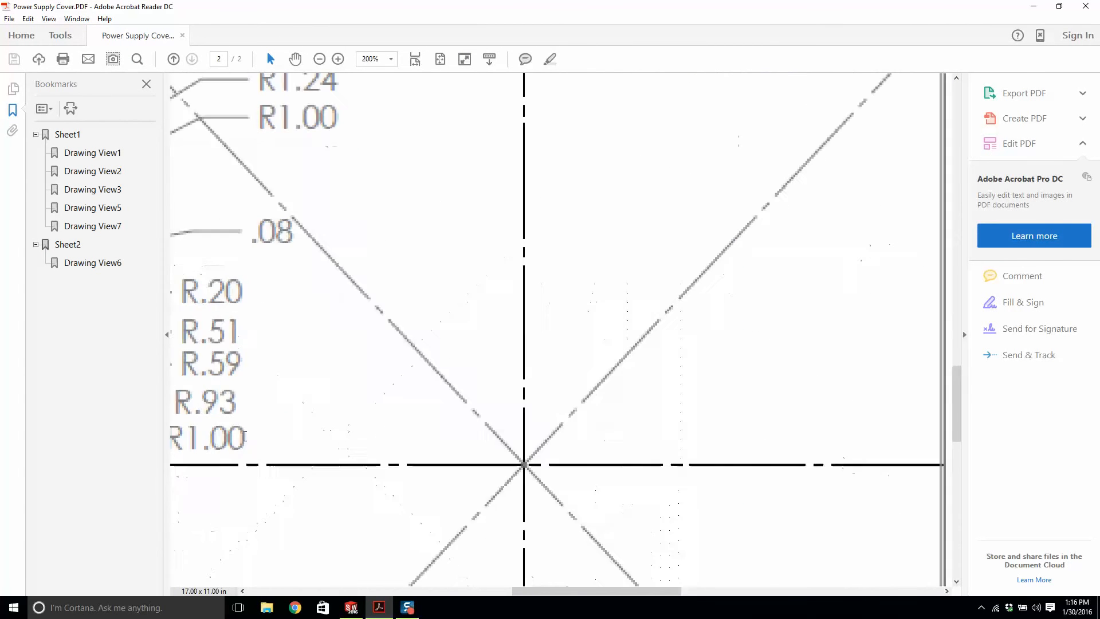
drag(602, 590, 479, 584)
ctrl+scroll(567, 319, down, 1)
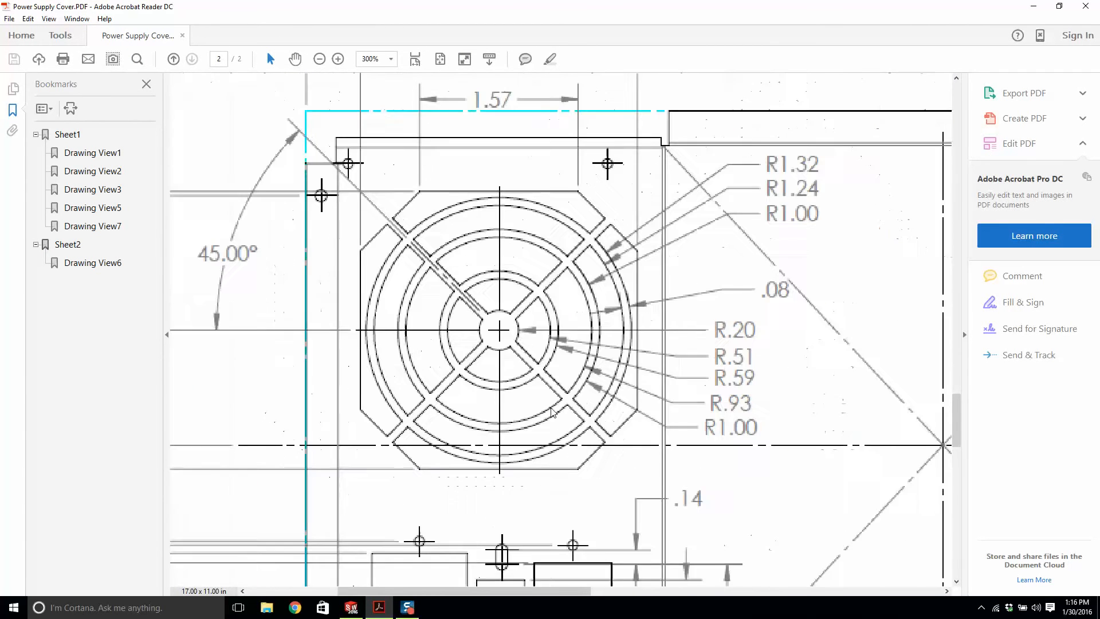
Step: Switch to SOLIDWORKS, dimension the circle's diameter as 0.4 in, and move the dimension text farther from the circle
click(381, 605)
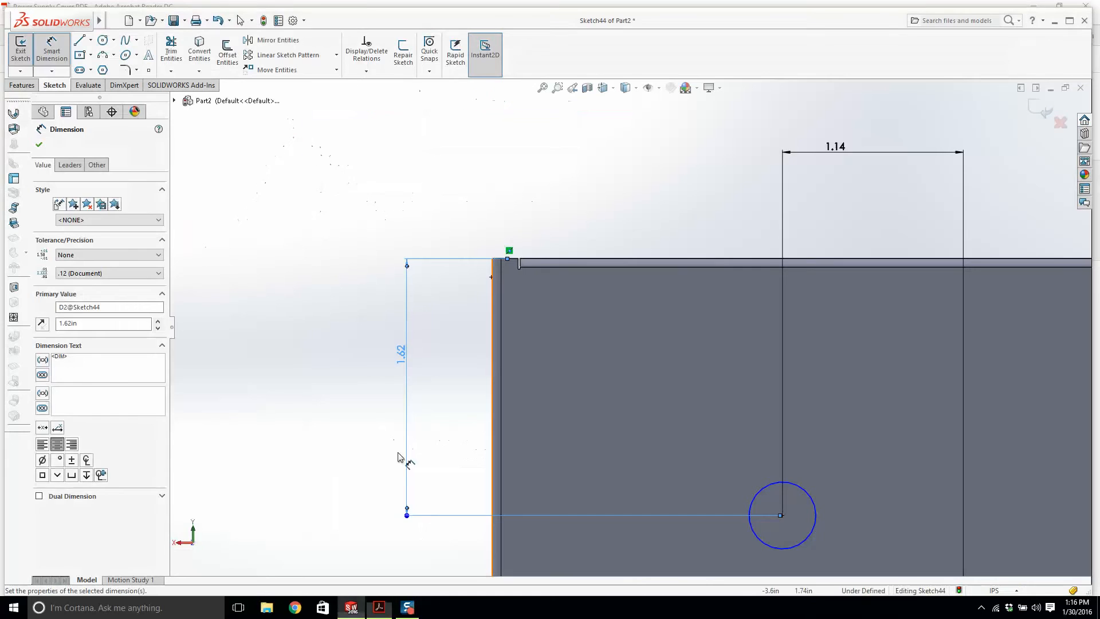
click(281, 162)
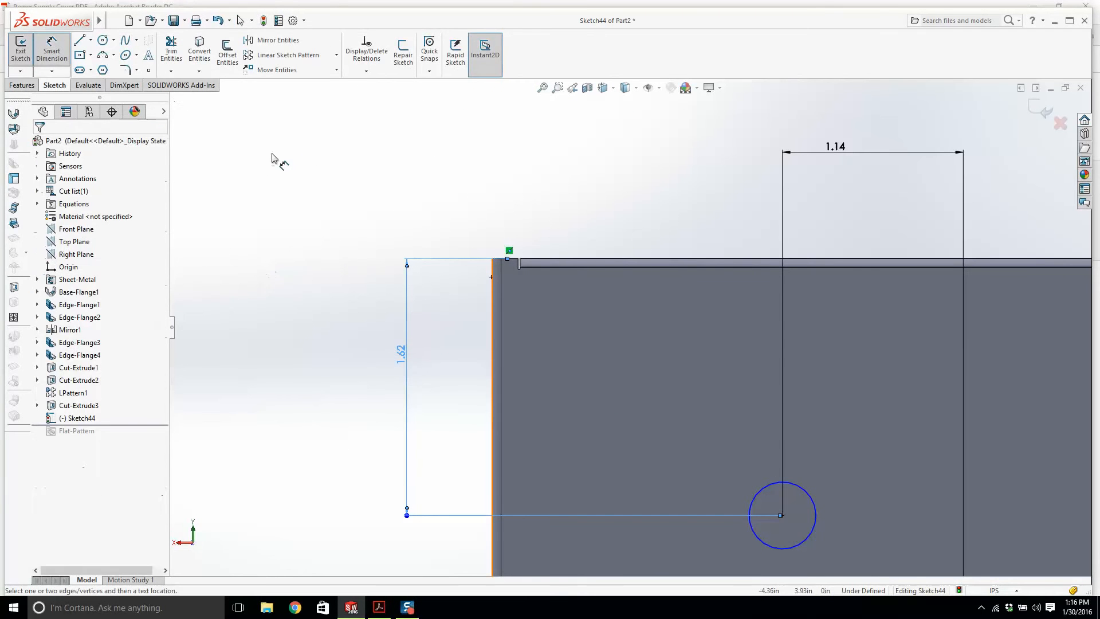
click(768, 486)
click(613, 458)
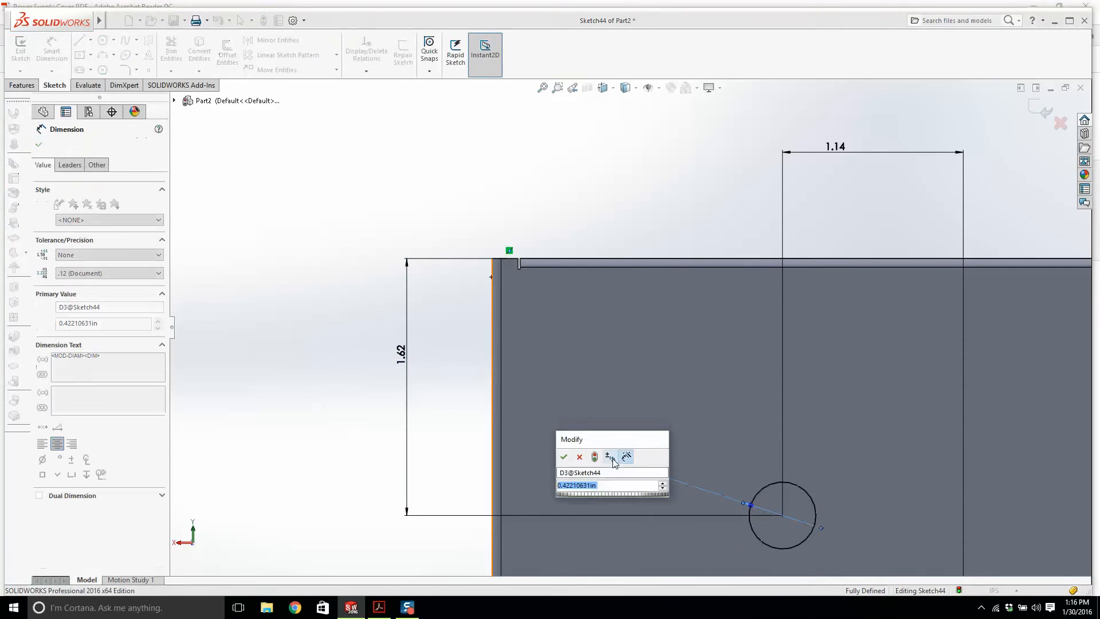
text(.4)
key(Return)
scroll(689, 416, up, 5)
key(Escape)
scroll(568, 311, down, 3)
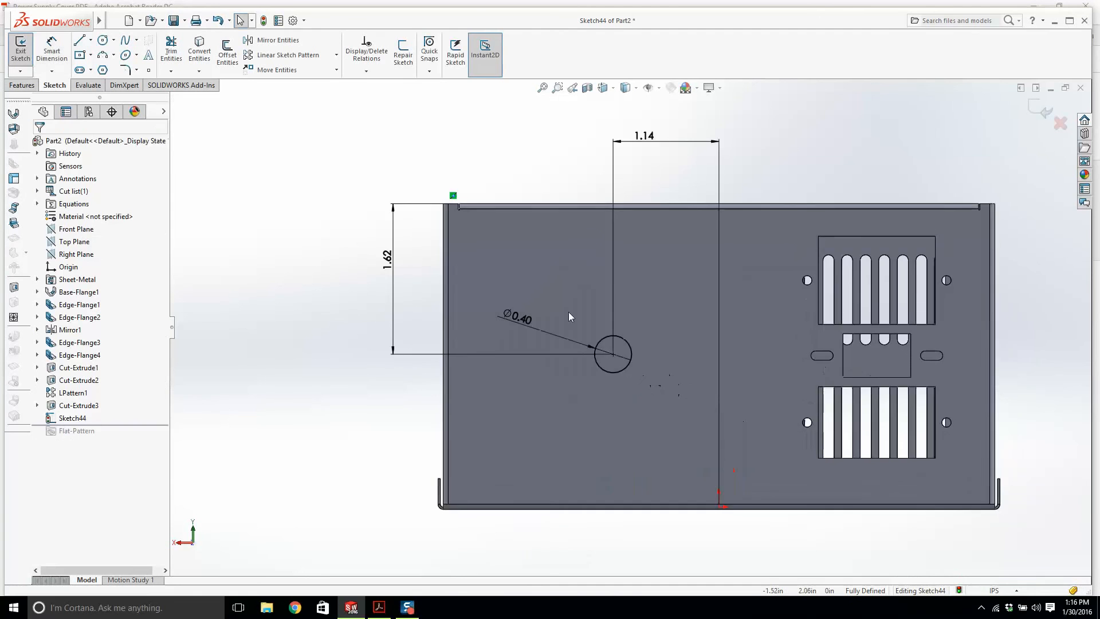
drag(510, 322, 471, 291)
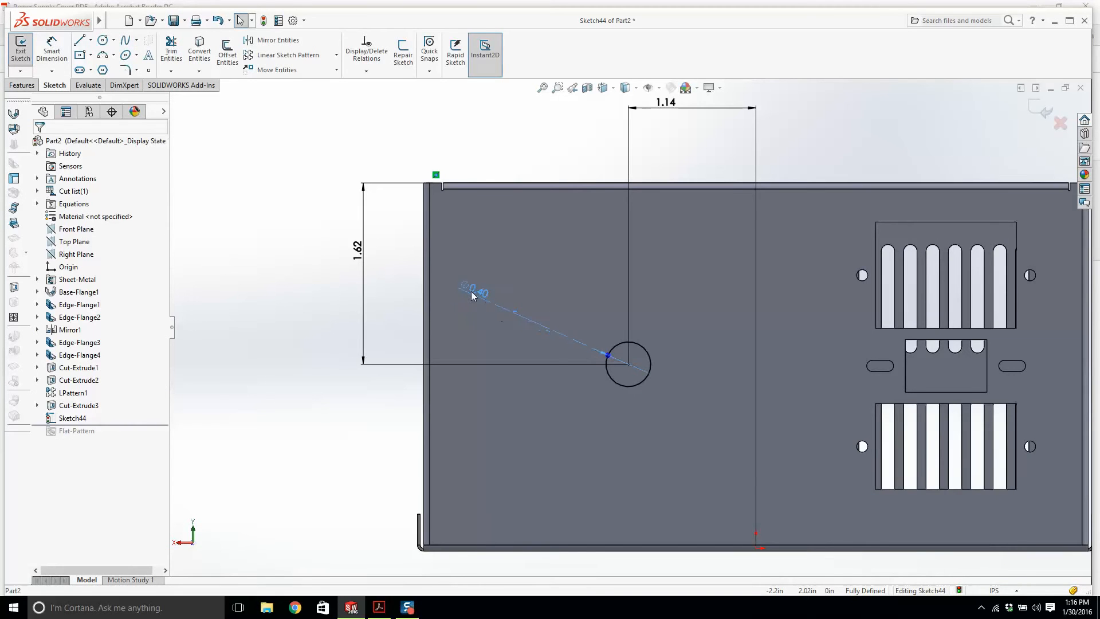
Step: Examine the whole flat-pattern sheet in the PDF drawing, and return to SOLIDWORKS with the view normal to the sketch
click(378, 607)
key(ctrl+0)
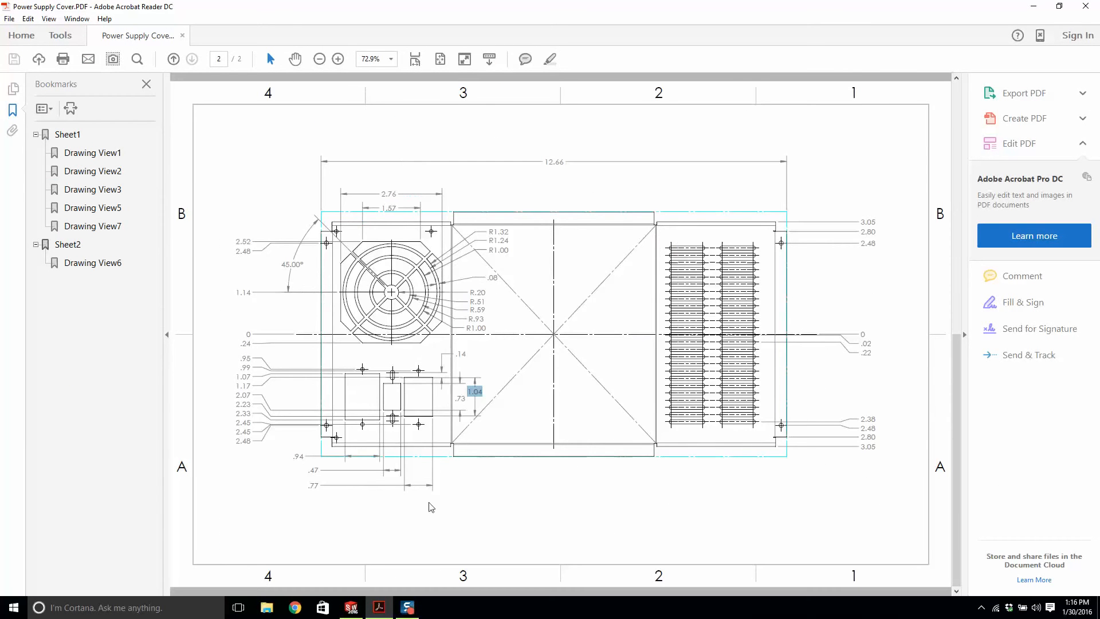
click(378, 606)
scroll(593, 273, up, 2)
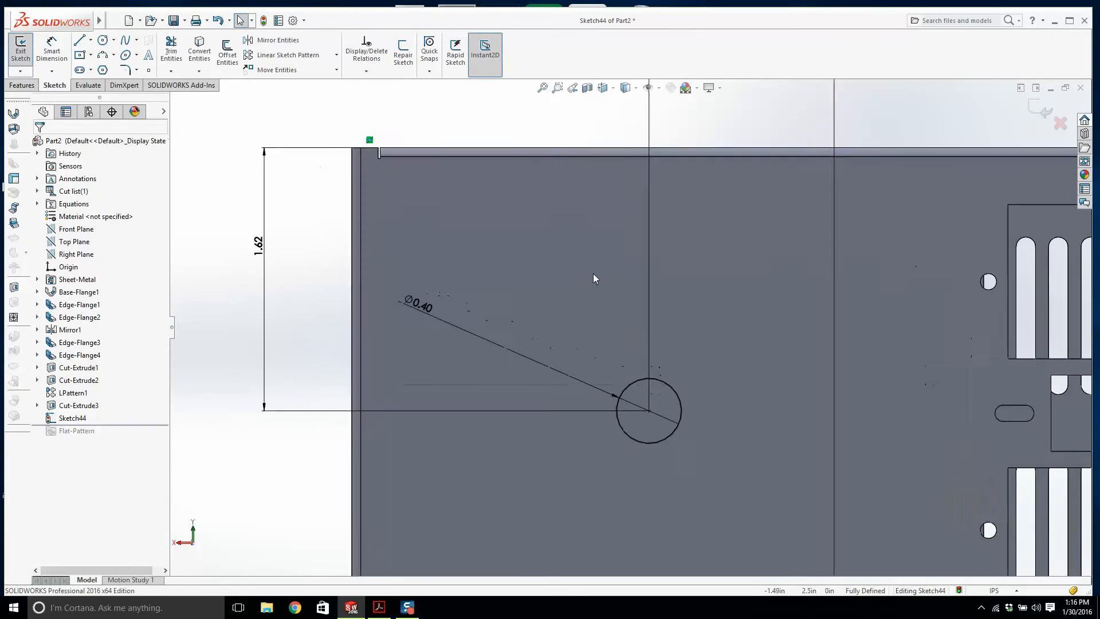
scroll(593, 273, down, 5)
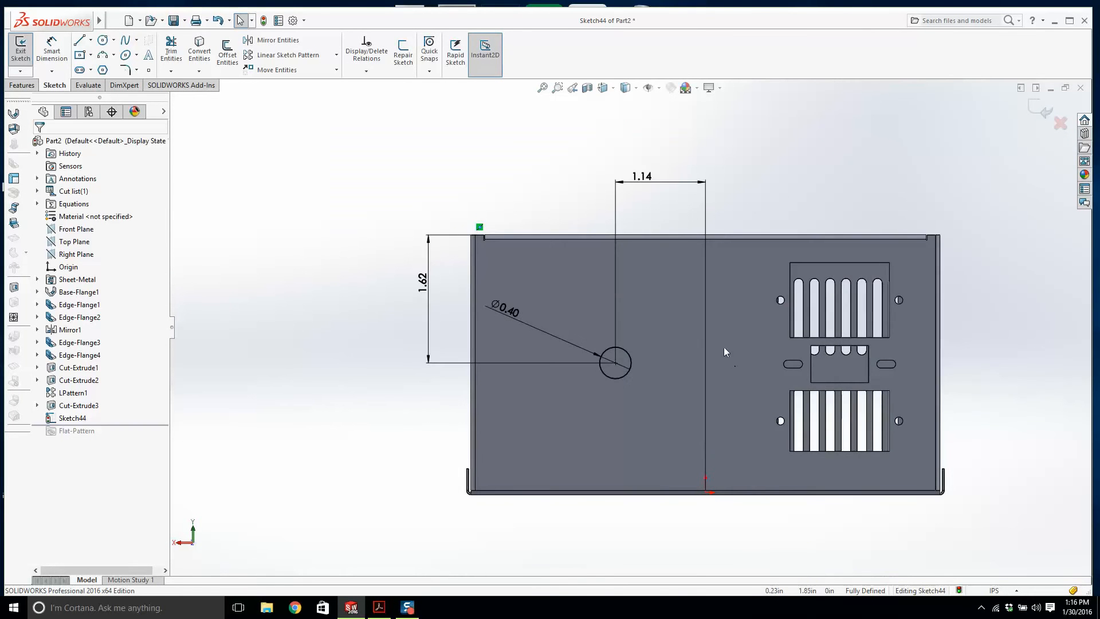
middle_drag(723, 346, 738, 369)
key(space)
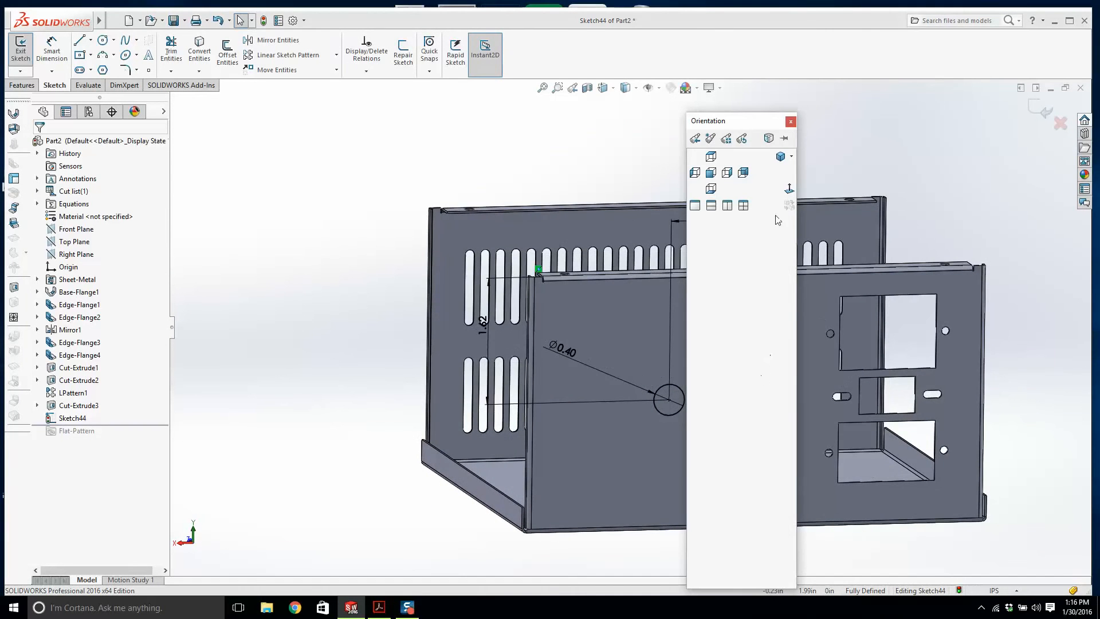
click(788, 188)
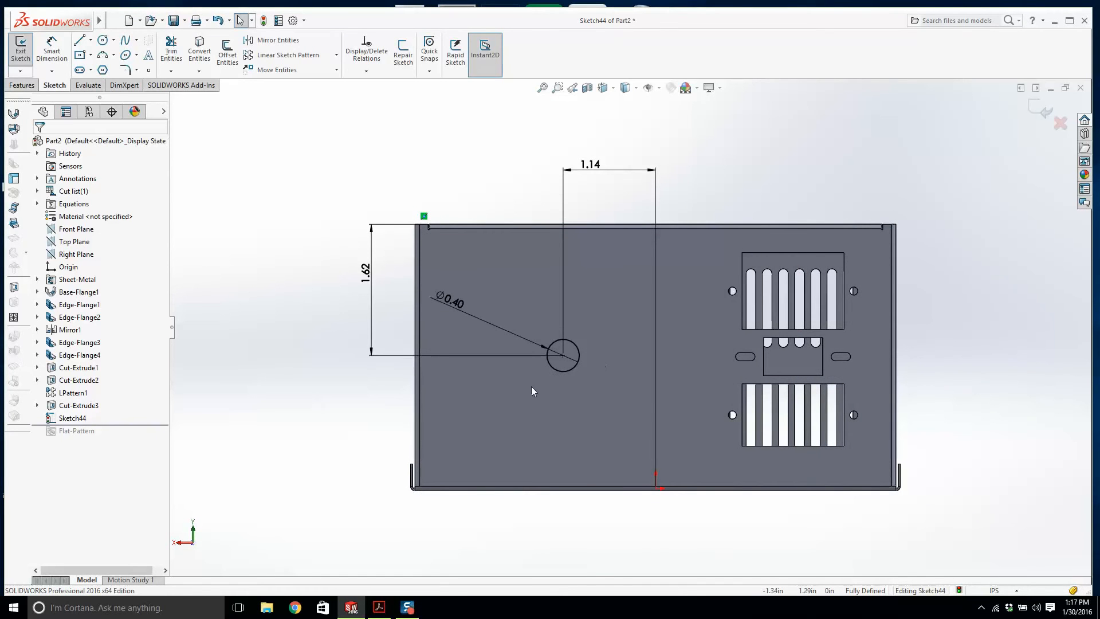
Step: Sketch a center rectangle about 2.48 in tall, centered on the 0.40 in circle
click(80, 41)
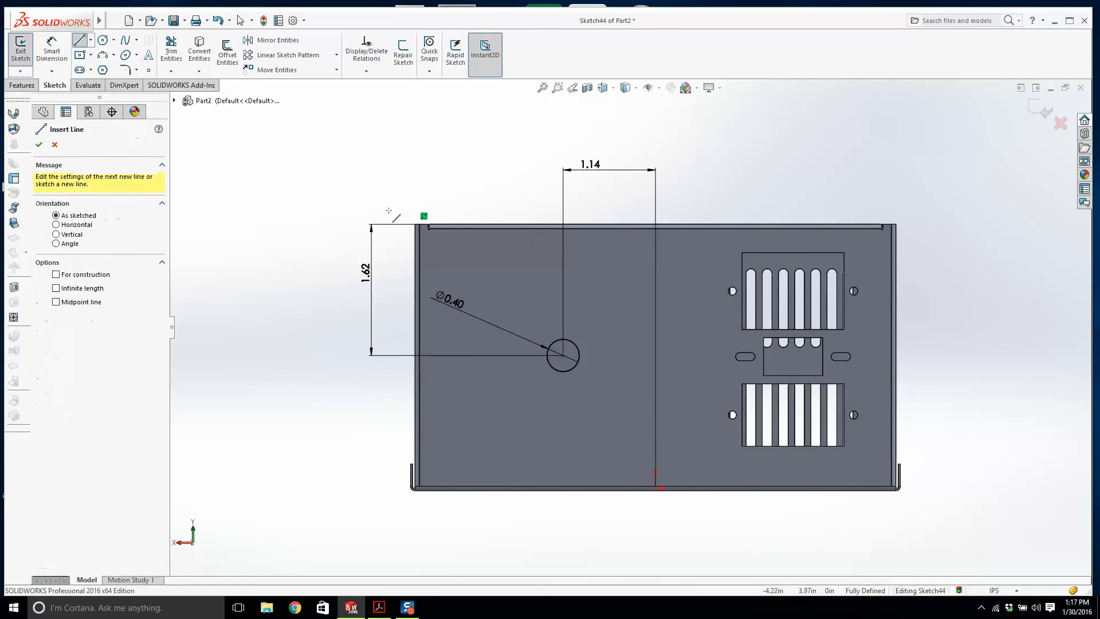
click(373, 611)
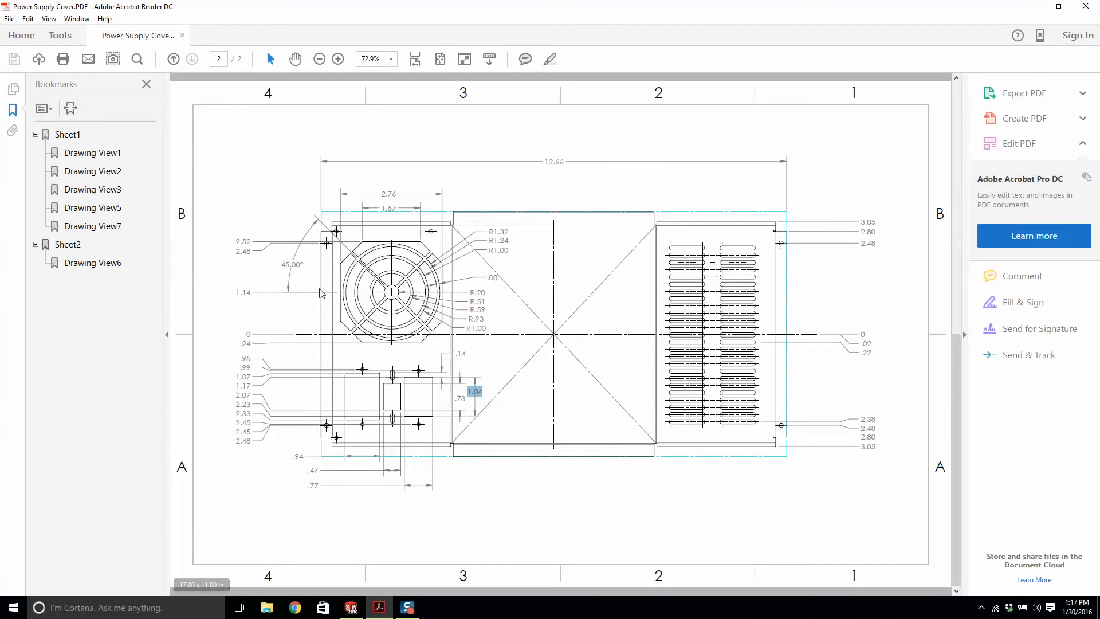
click(351, 608)
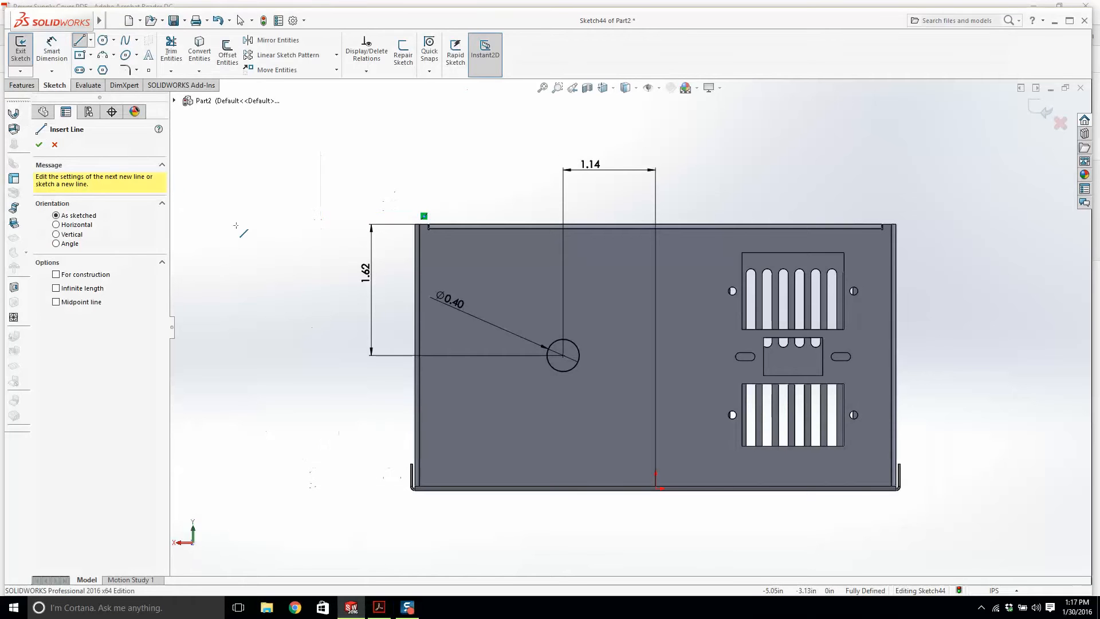
click(90, 55)
click(118, 84)
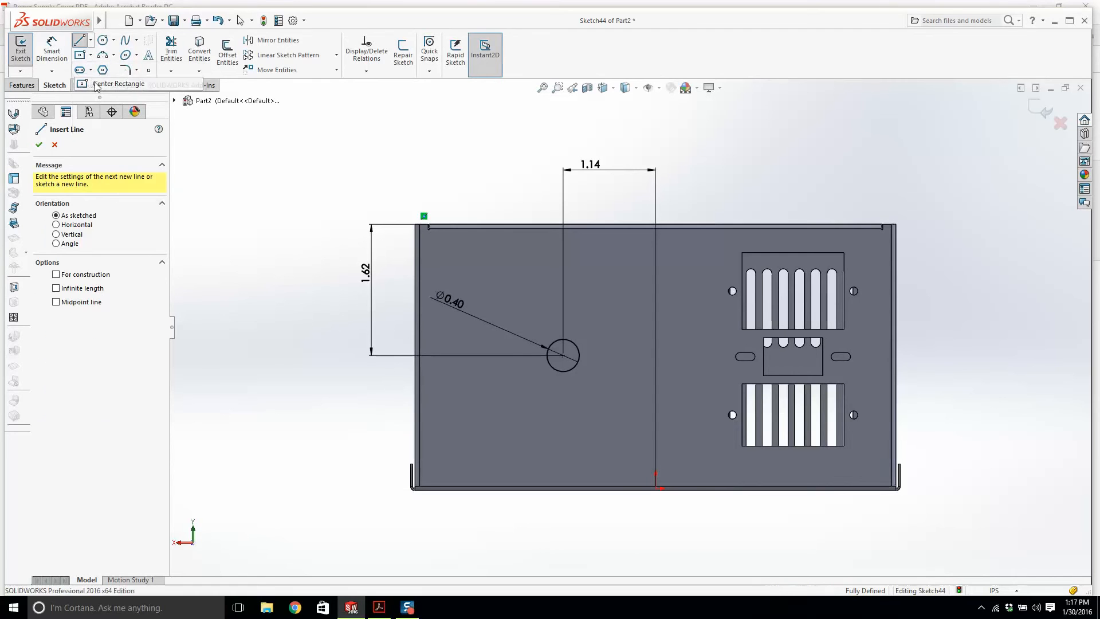
click(563, 355)
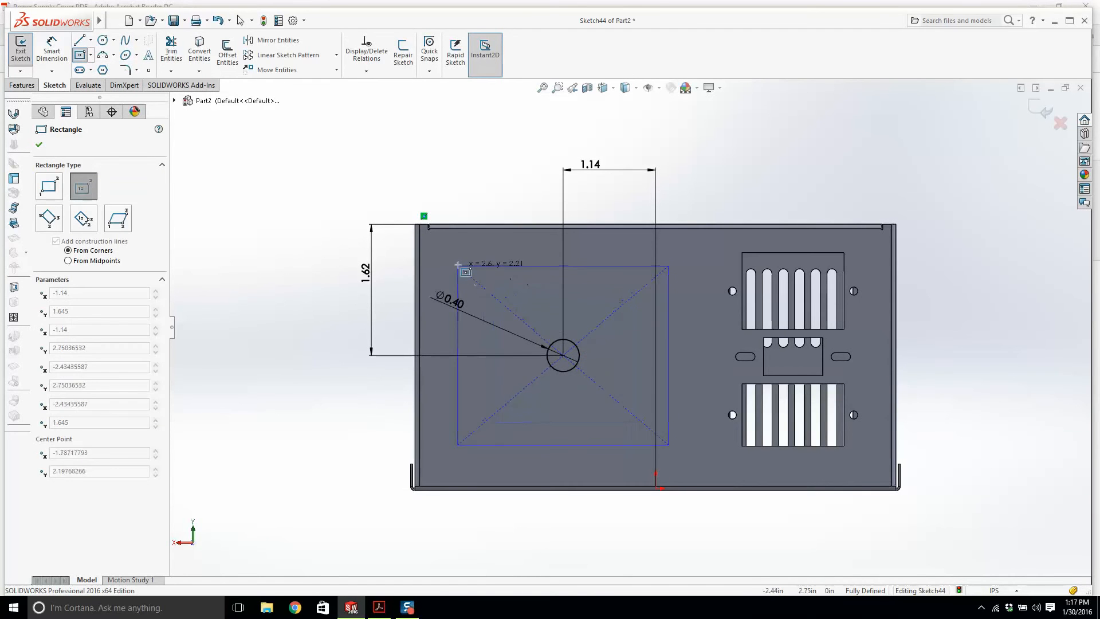
click(472, 254)
key(Escape)
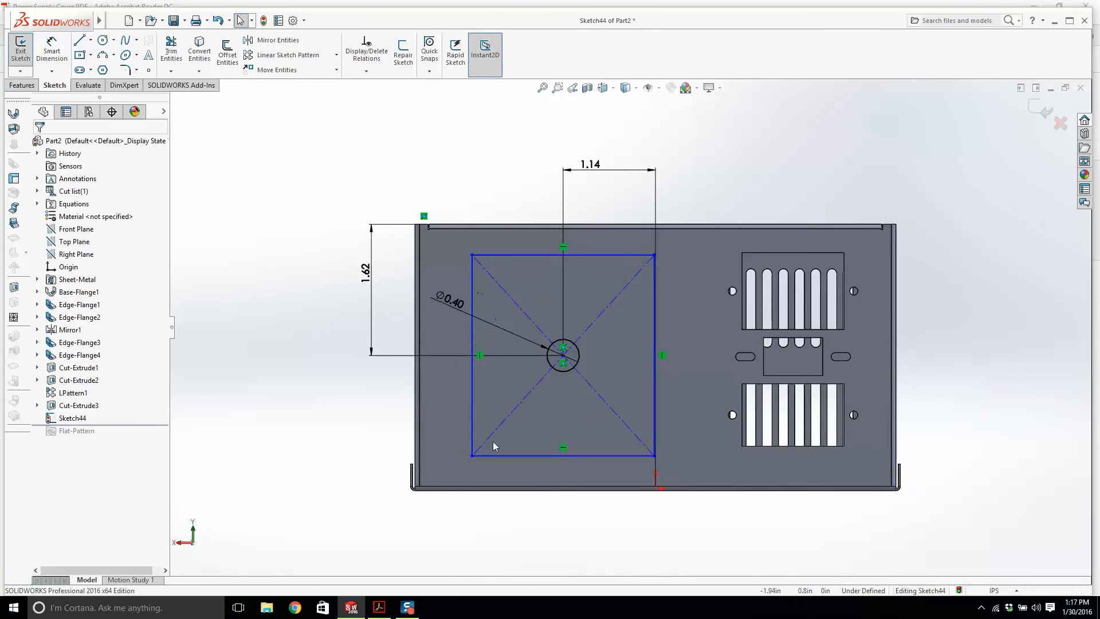
Step: Check the fan opening in the PDF drawing, and make the rectangle's top and left sides equal in length
click(380, 609)
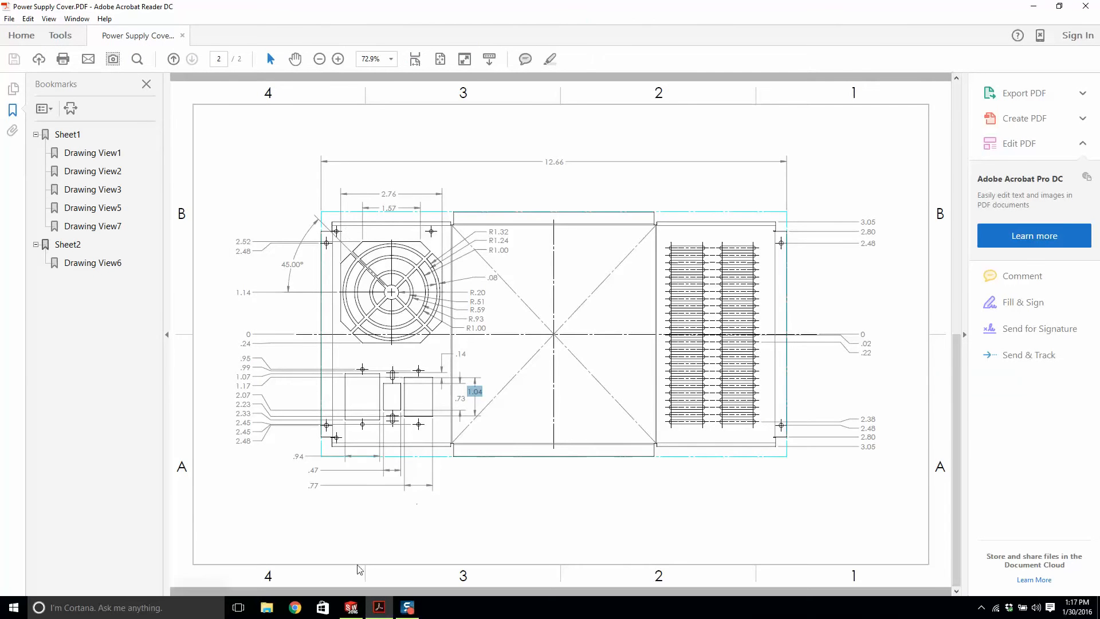
click(351, 607)
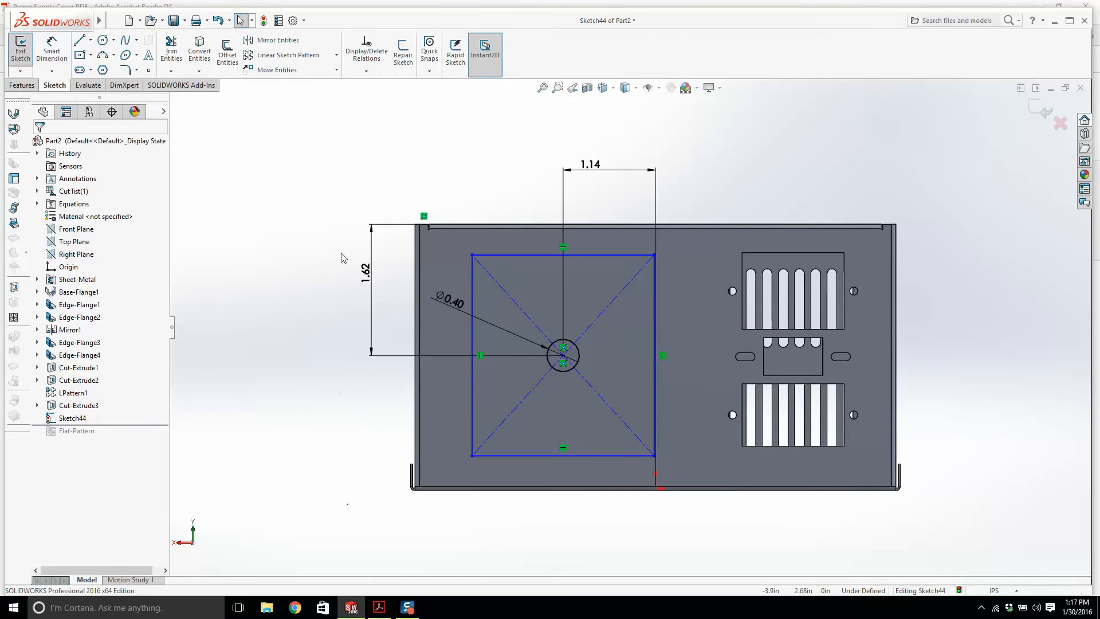
click(521, 256)
ctrl+click(471, 286)
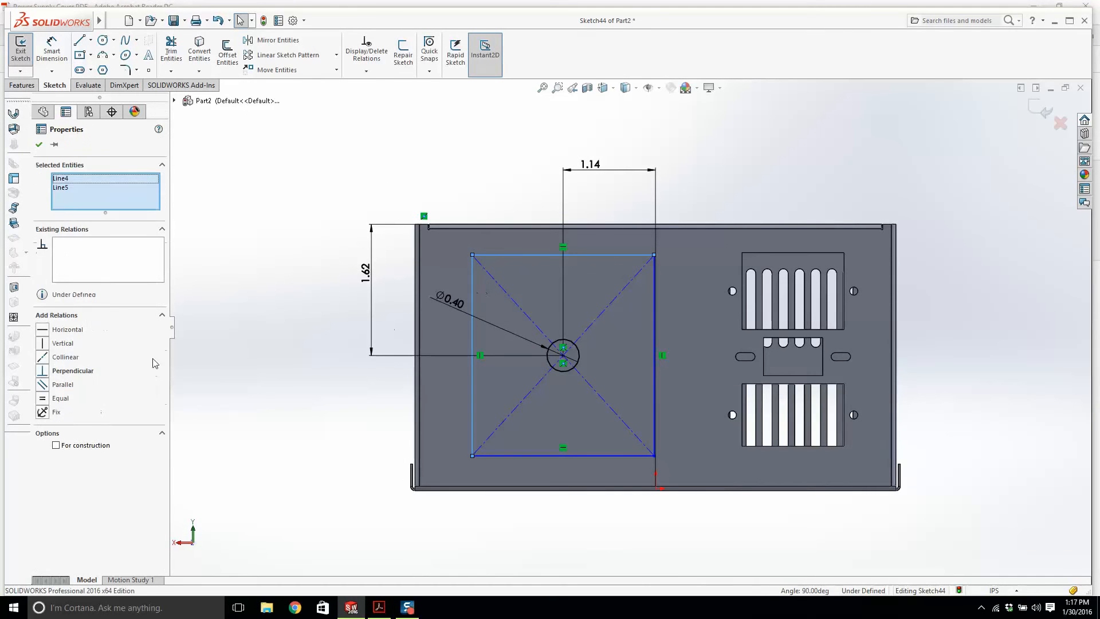
click(42, 398)
Step: Dimension the left side of the square around the circle as 2.76 in
click(52, 51)
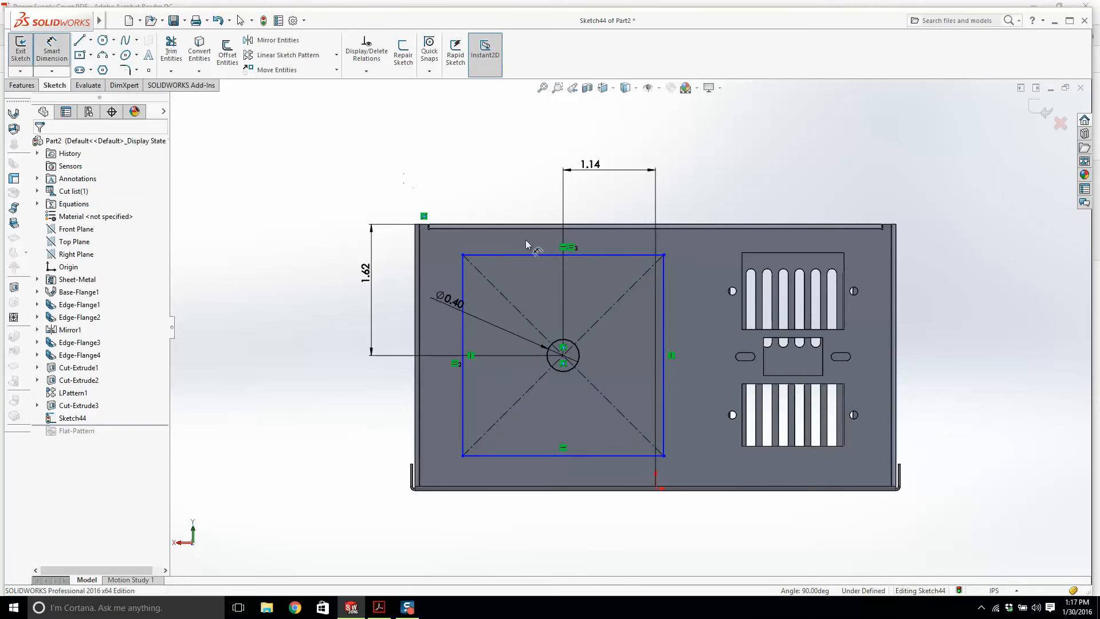
click(463, 298)
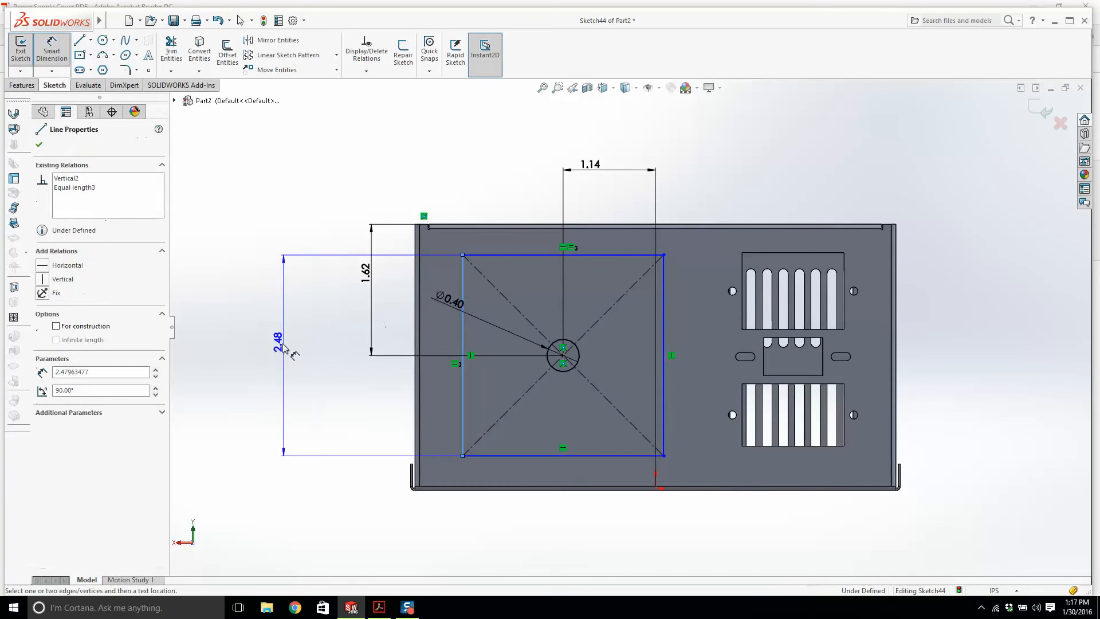
click(296, 349)
text(2.76)
key(Return)
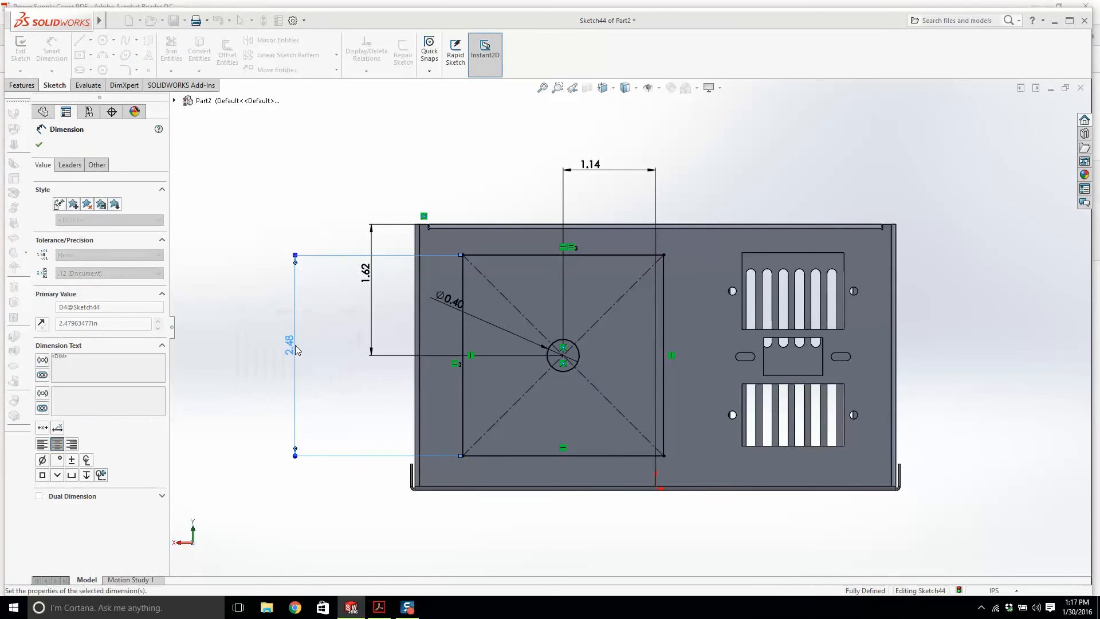
key(Escape)
scroll(630, 376, down, 1)
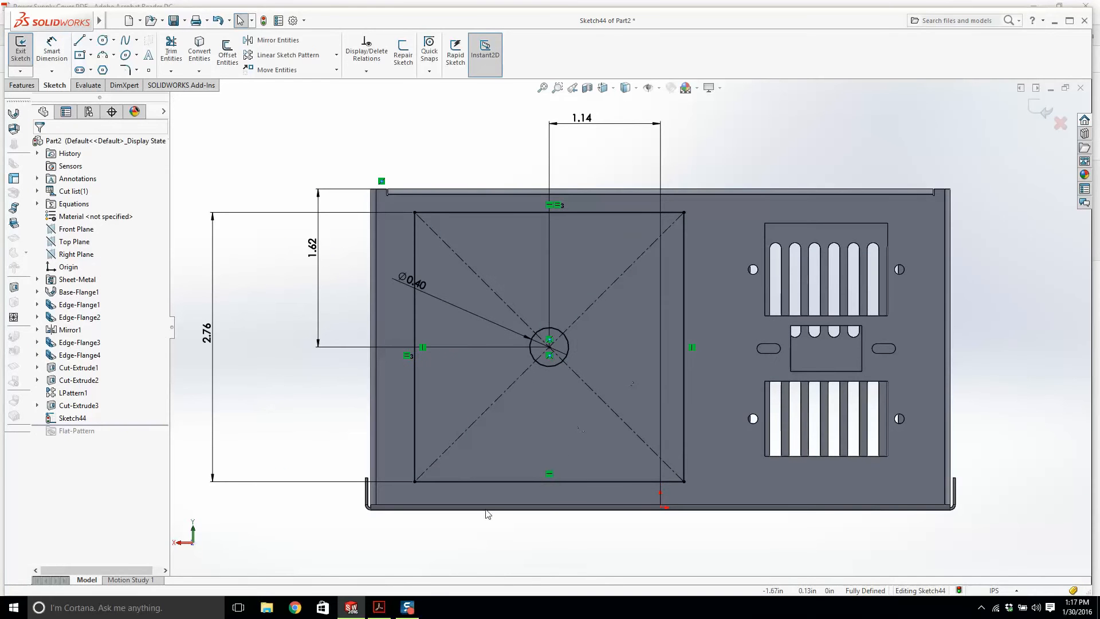
Step: Chamfer the square's upper-left corner with an equal distance of about 0.39 in, accepting the loss of a sketch constraint
click(381, 609)
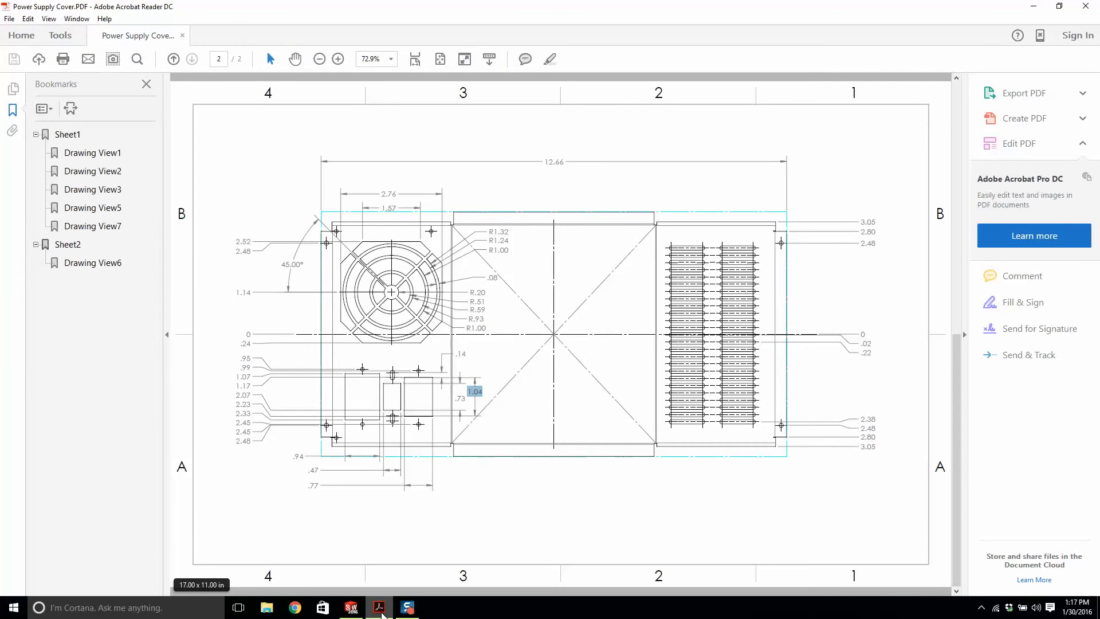
click(380, 610)
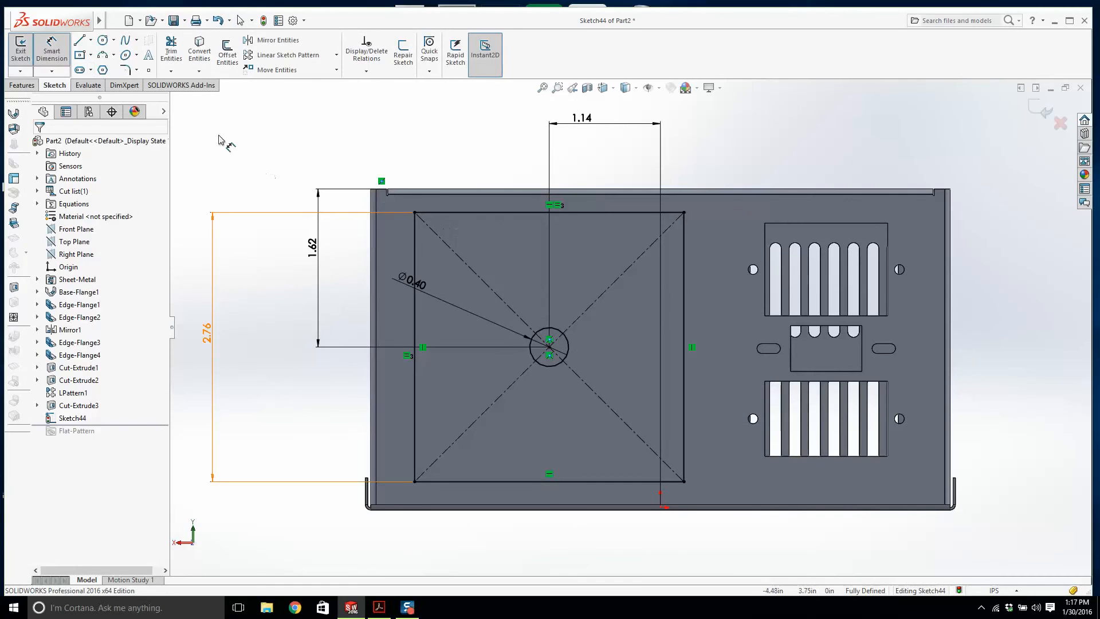
click(136, 70)
click(154, 99)
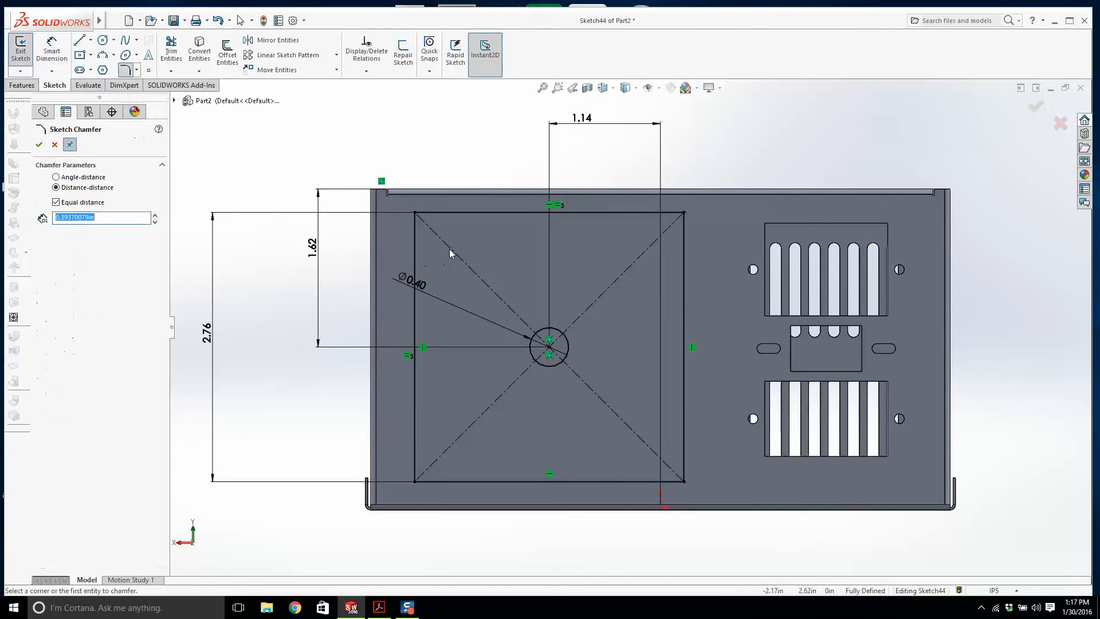
click(415, 212)
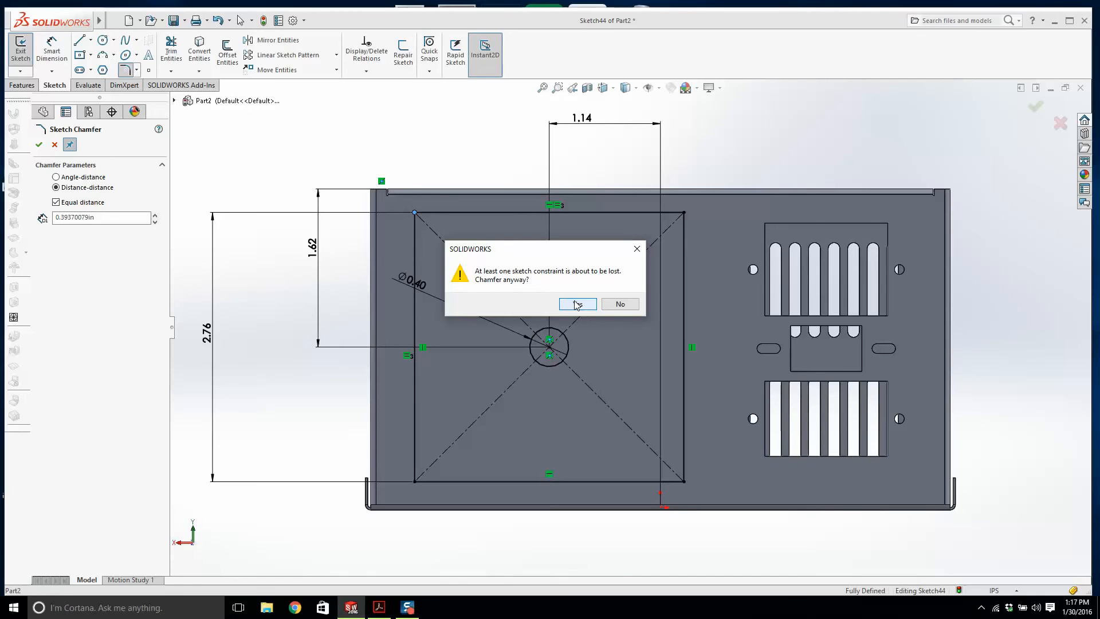
click(577, 304)
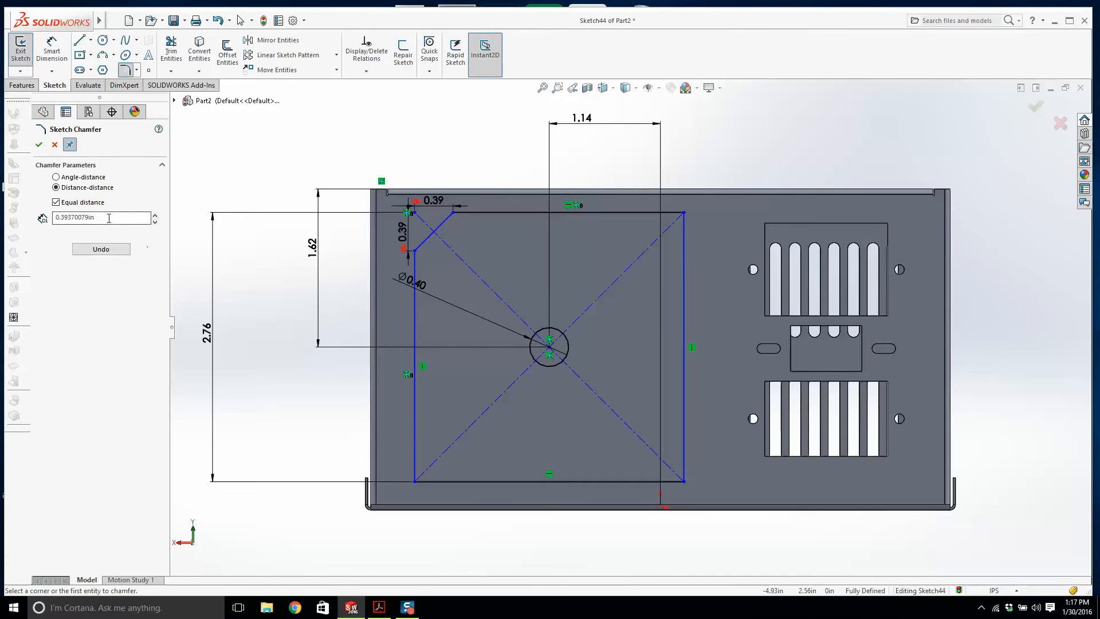
Step: Try to enter a new chamfer distance based on 2.76 while consulting the PDF drawing, and close Sketch Chamfer
drag(108, 218, 2, 202)
text(2.76-)
click(380, 606)
click(382, 609)
drag(123, 219, 3, 218)
text(2)
click(39, 146)
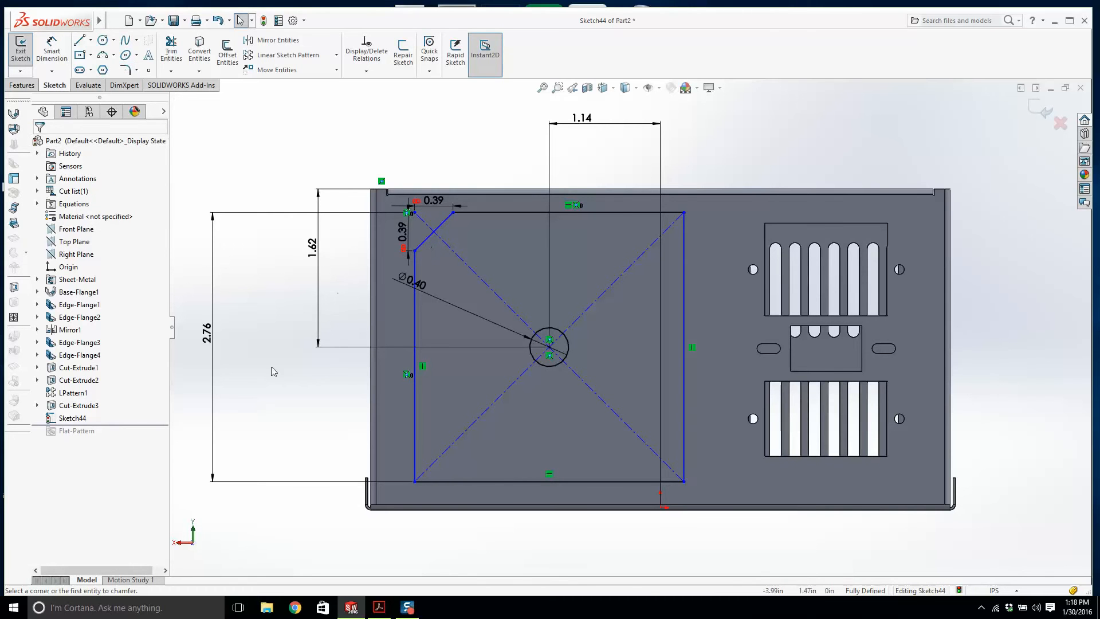
click(430, 201)
double_click(430, 201)
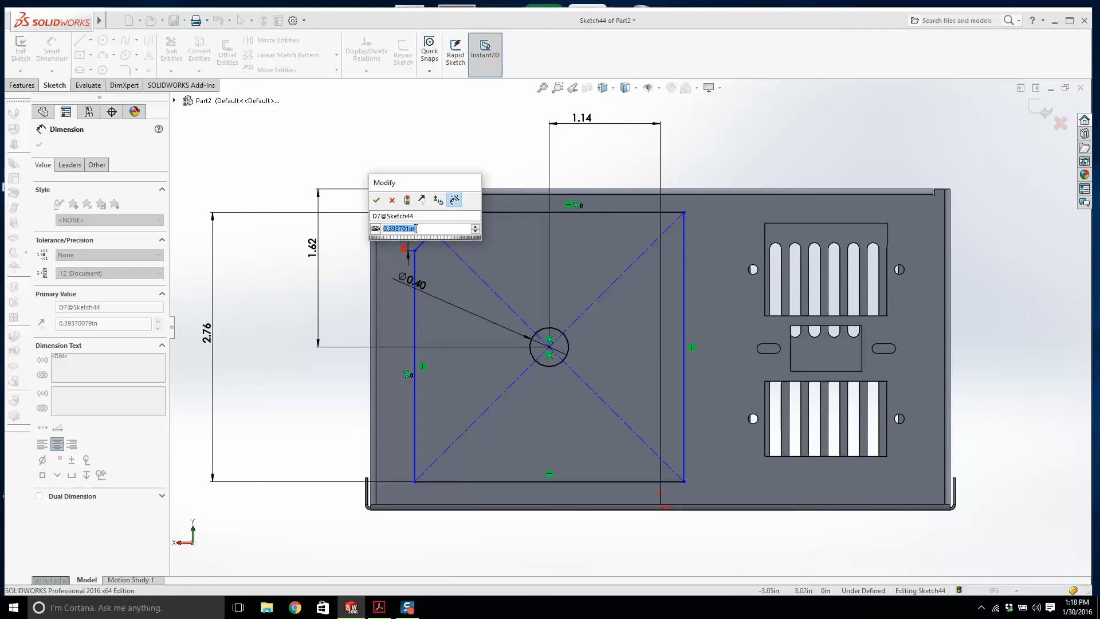
key(Escape)
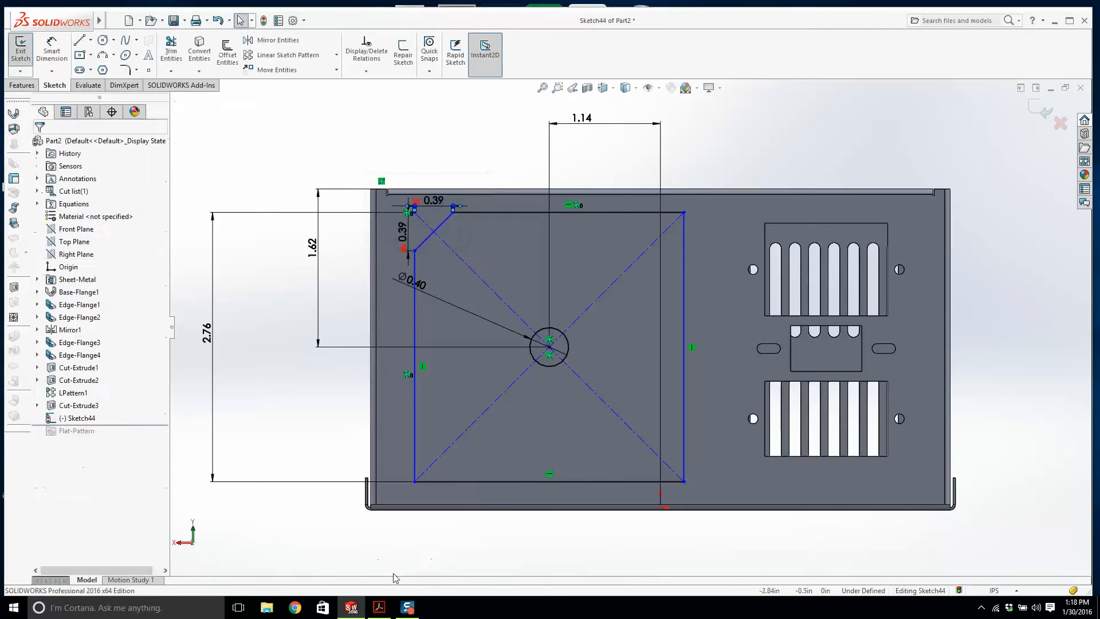
Step: Switch to Chrome, calculate 2.76-1.57 with Google's calculator, and divide the result by 2
click(294, 607)
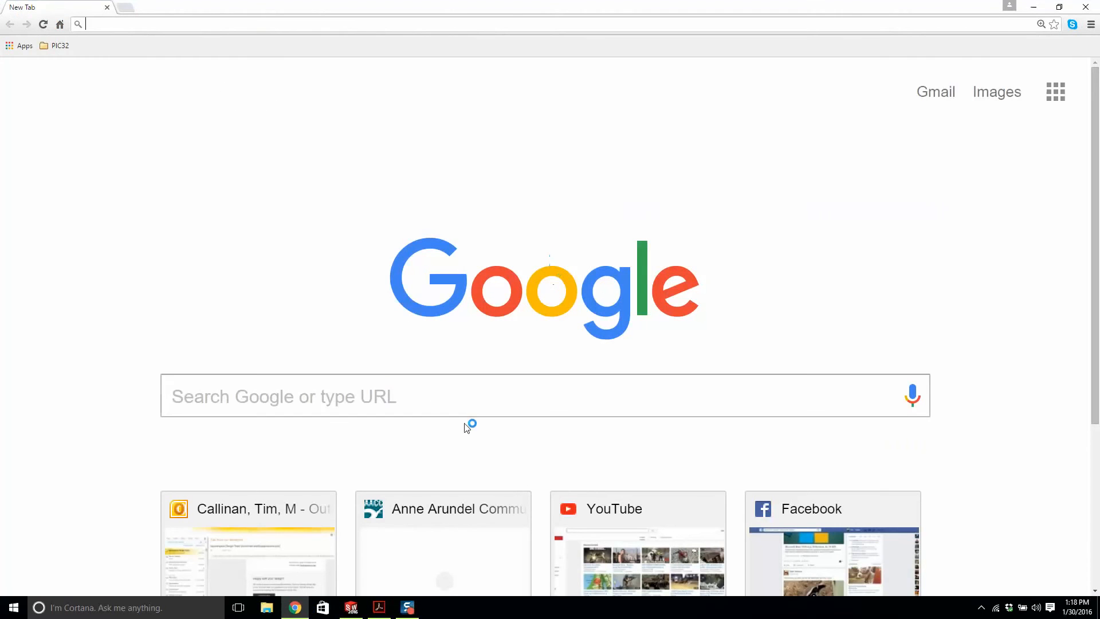
click(465, 398)
text(2.76-1.57)
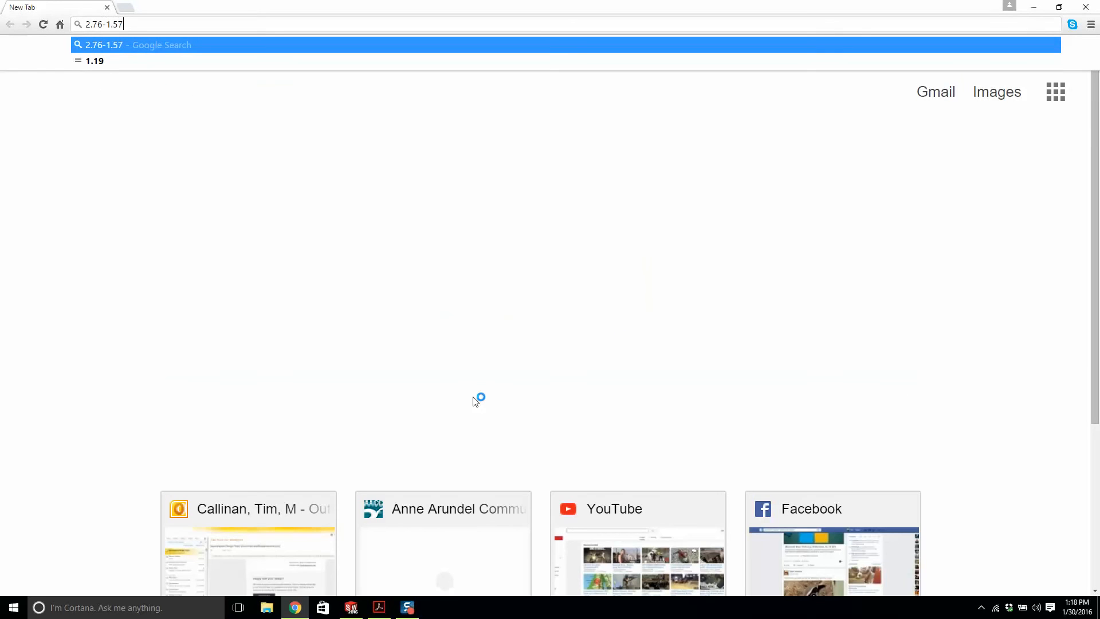
key(Return)
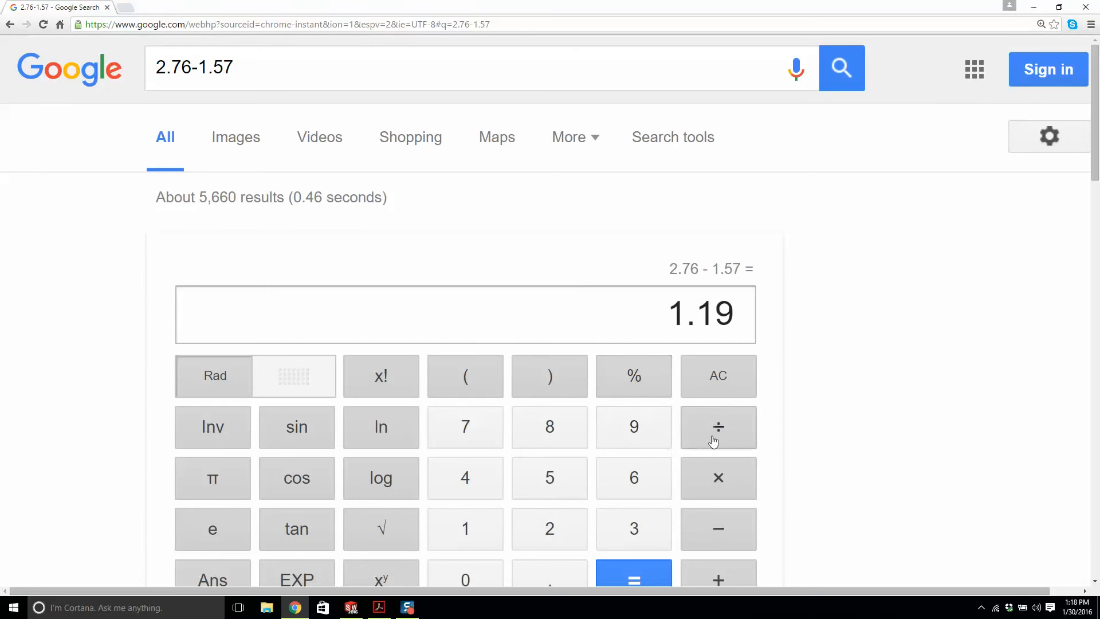
click(713, 441)
click(581, 525)
click(633, 573)
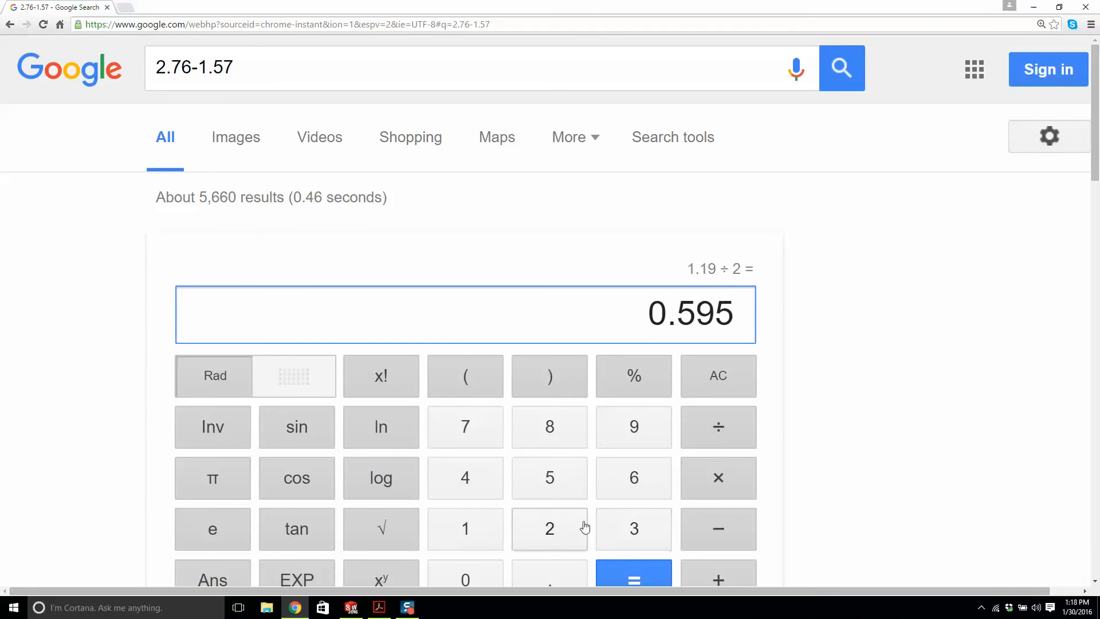
Step: Return to SOLIDWORKS and set the chamfer distance at the square's upper-left corner to 0.6 in
click(351, 607)
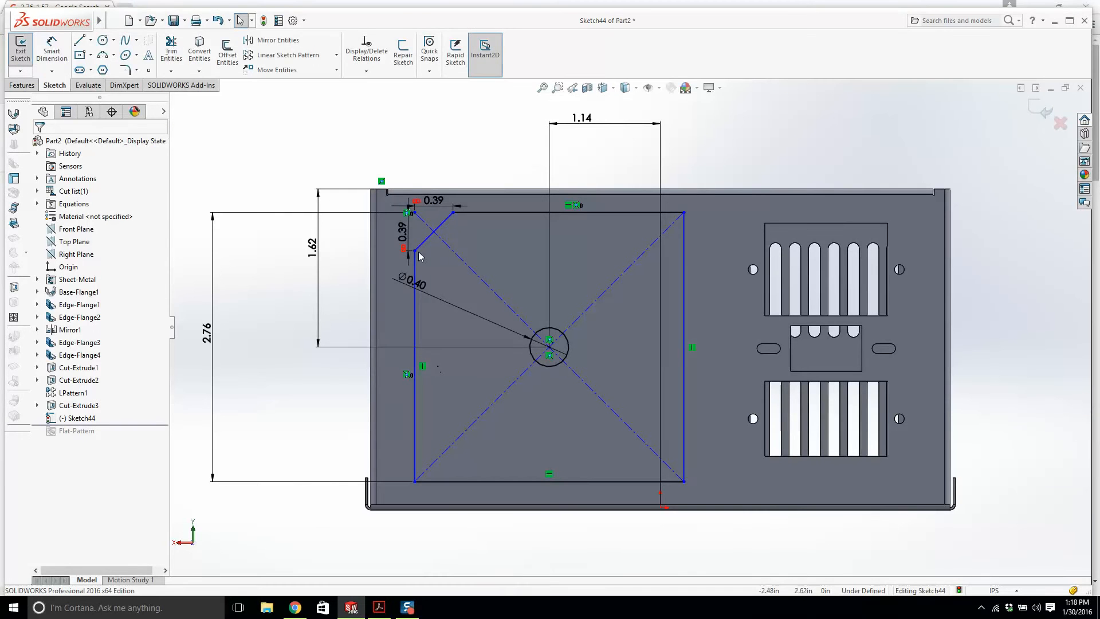
double_click(433, 200)
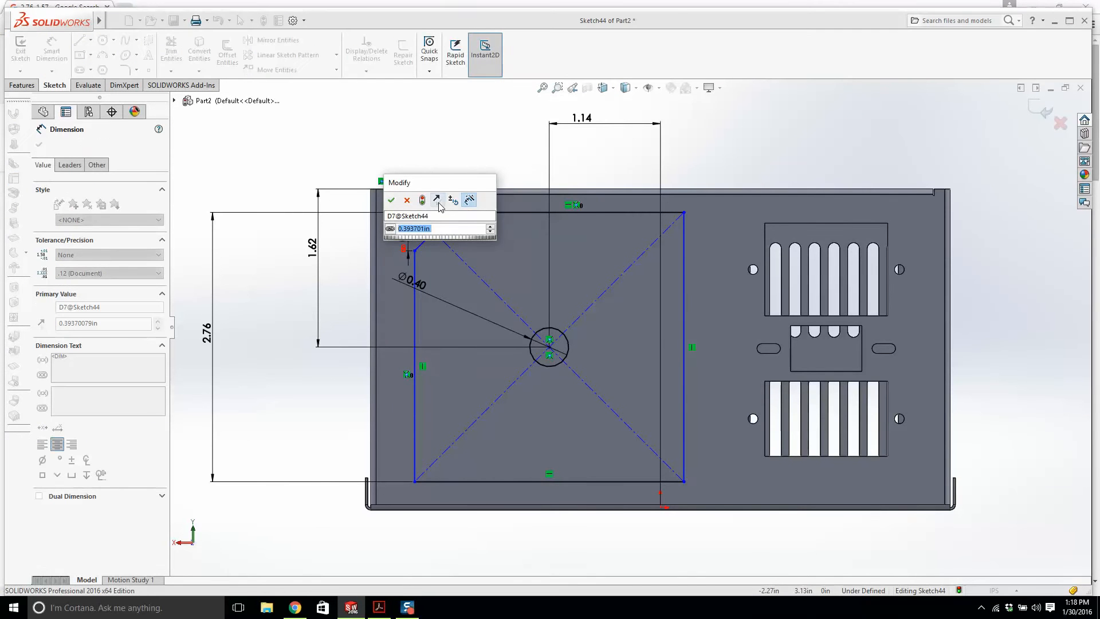
key(BackSpace)
text(.6)
key(Return)
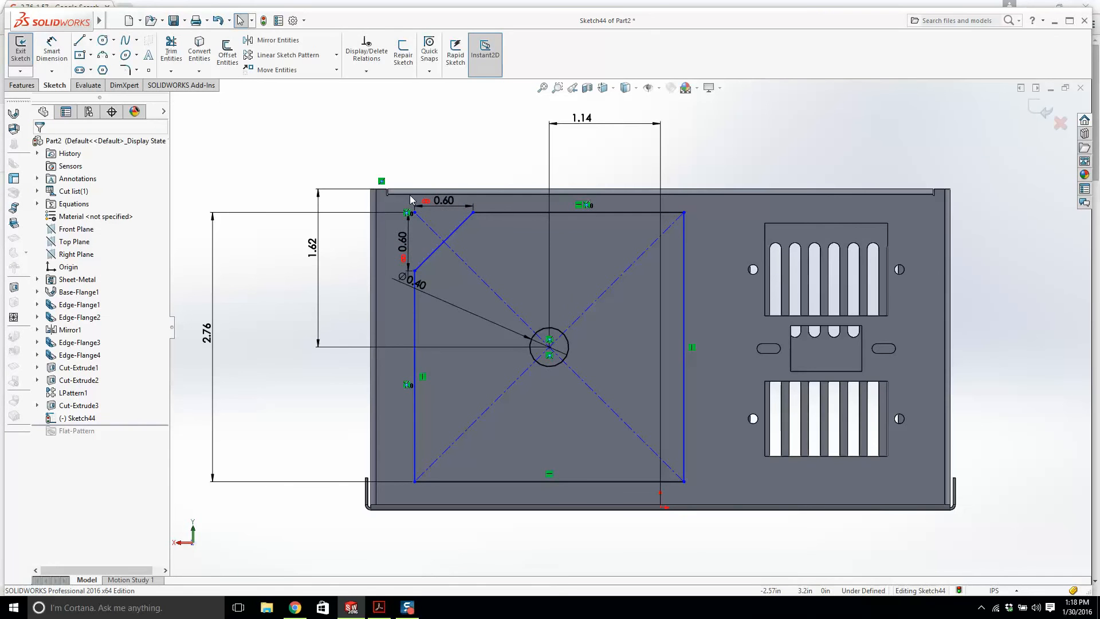
Step: Chamfer the square's other three corners with an equal distance of 0.595 in
click(136, 71)
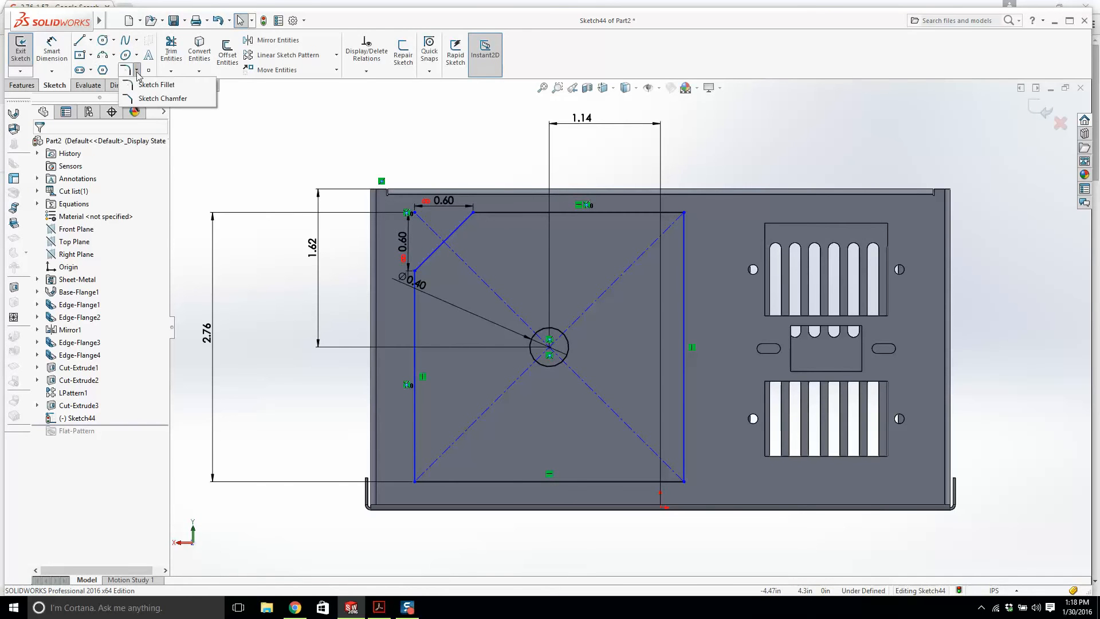
click(154, 98)
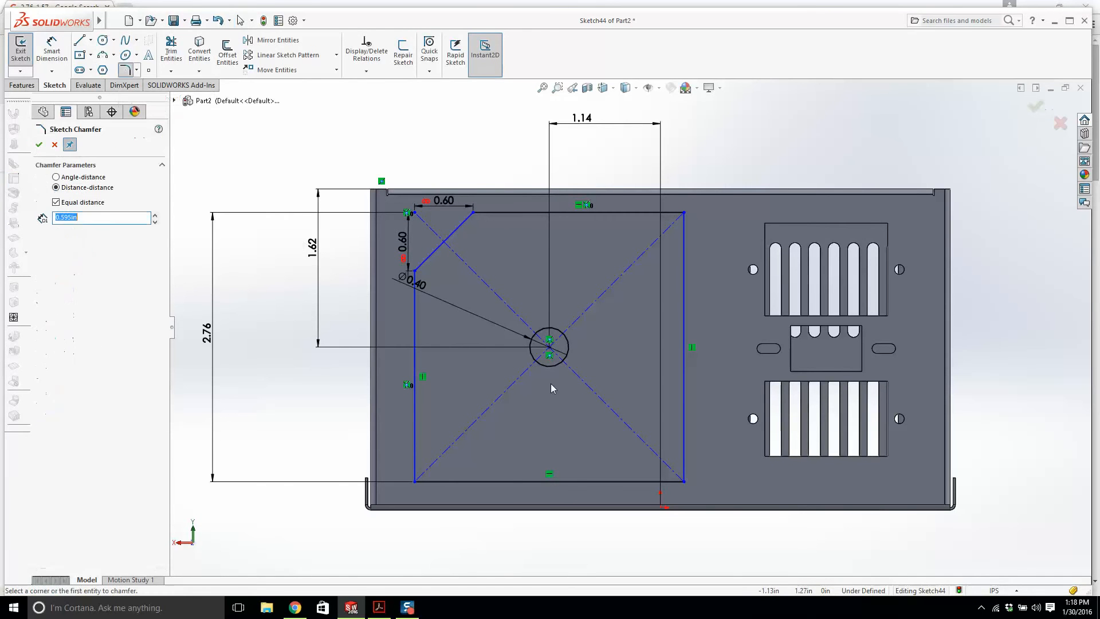
click(685, 482)
click(685, 212)
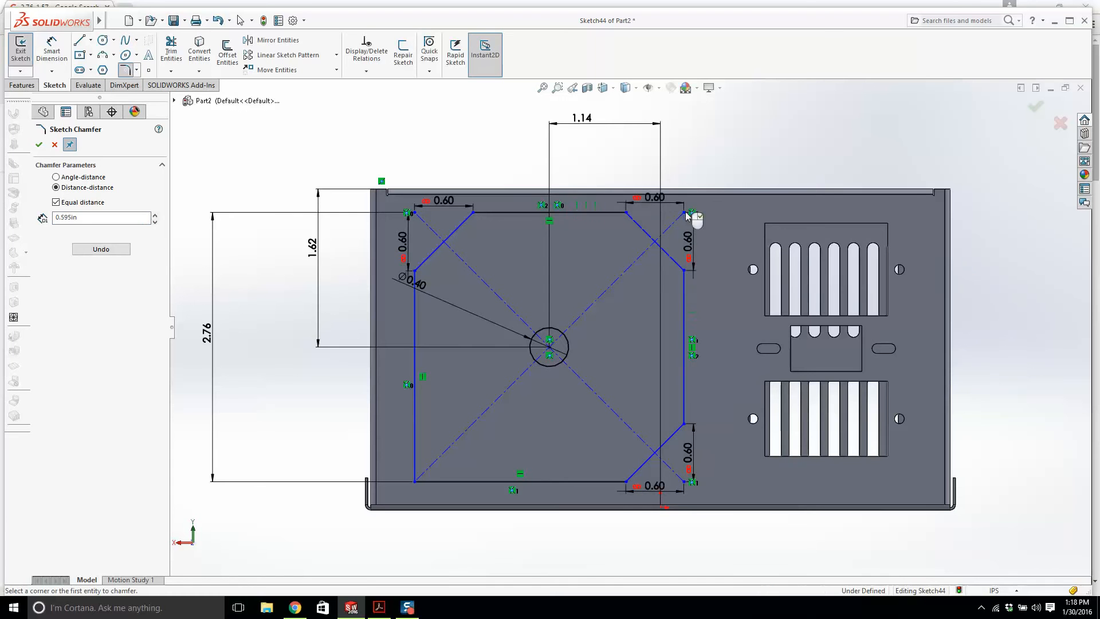
click(413, 483)
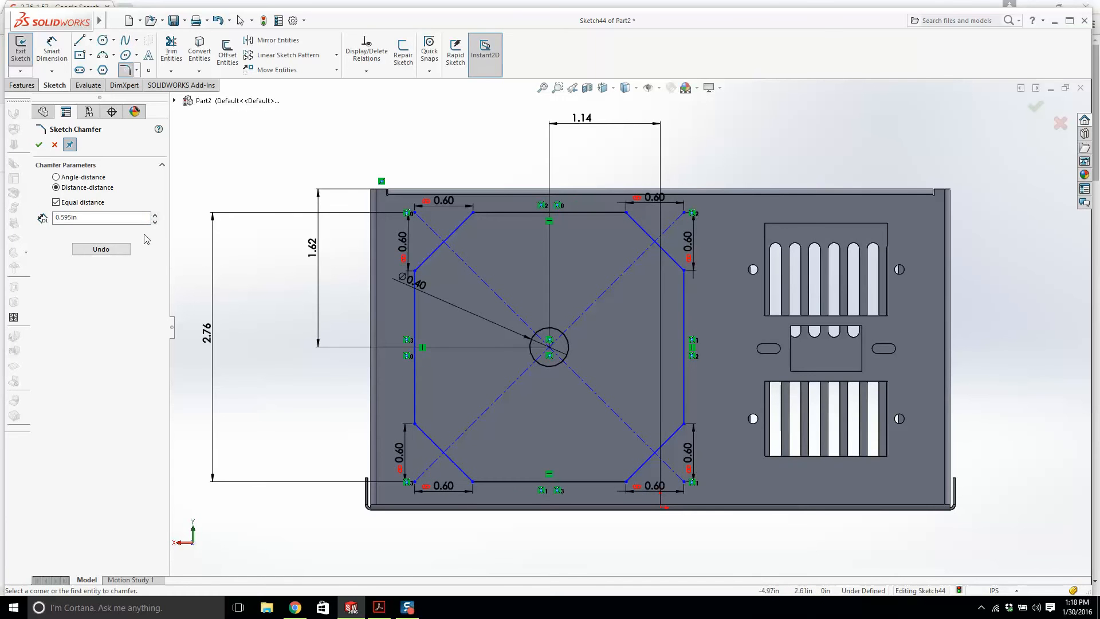
click(37, 143)
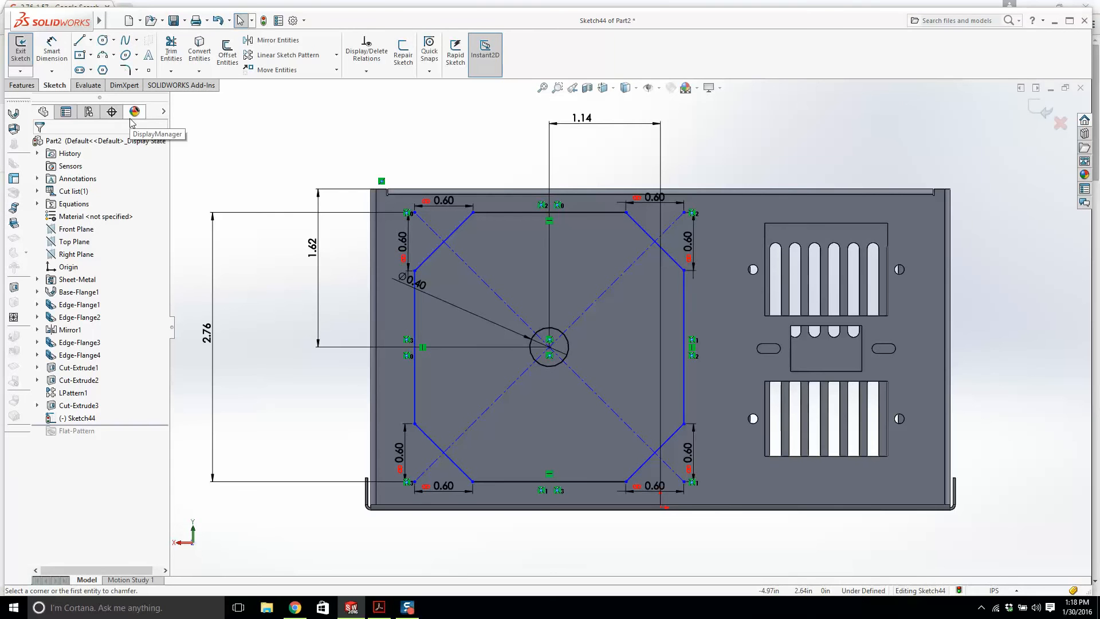
Step: Dimension the horizontal distance between the chamfered square's two vertical sides as 2.76 in, placed below the part
click(51, 50)
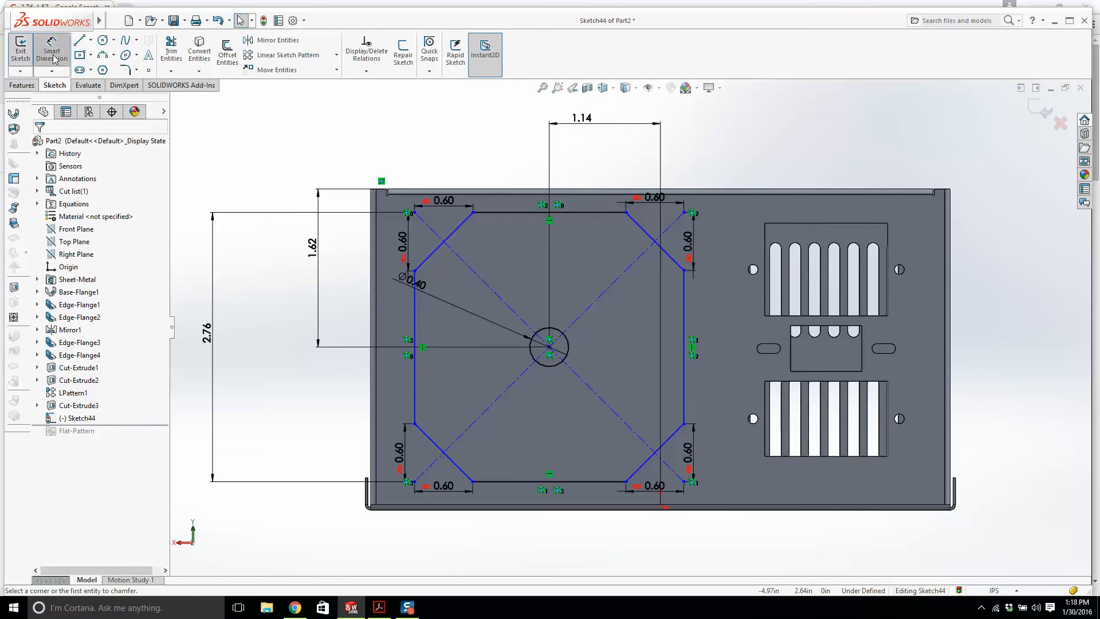
click(414, 375)
click(684, 361)
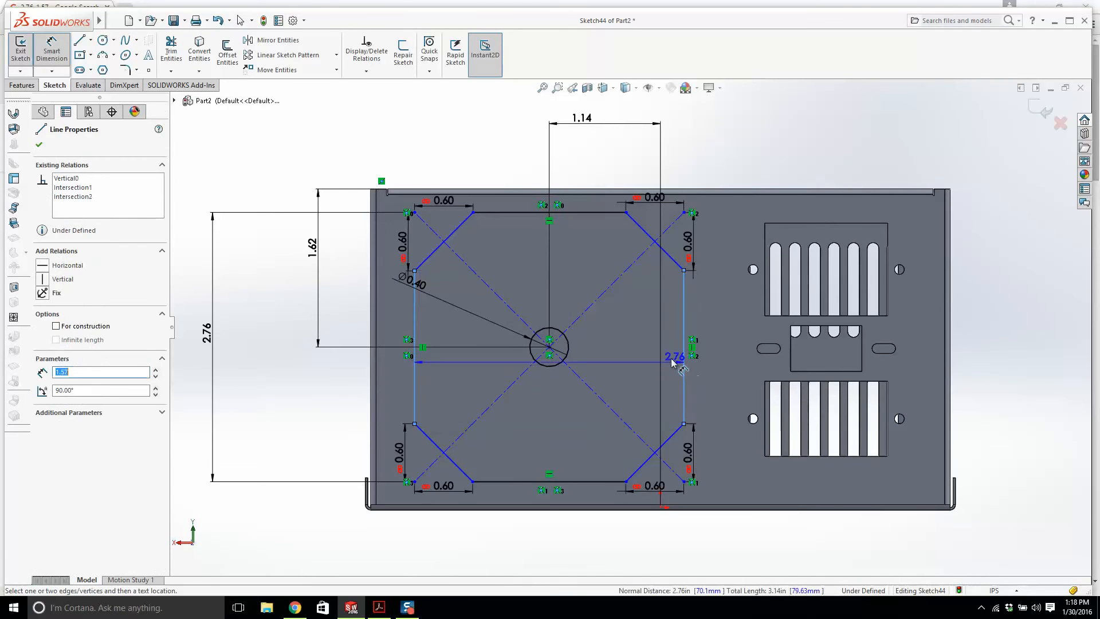
scroll(629, 329, up, 3)
click(567, 475)
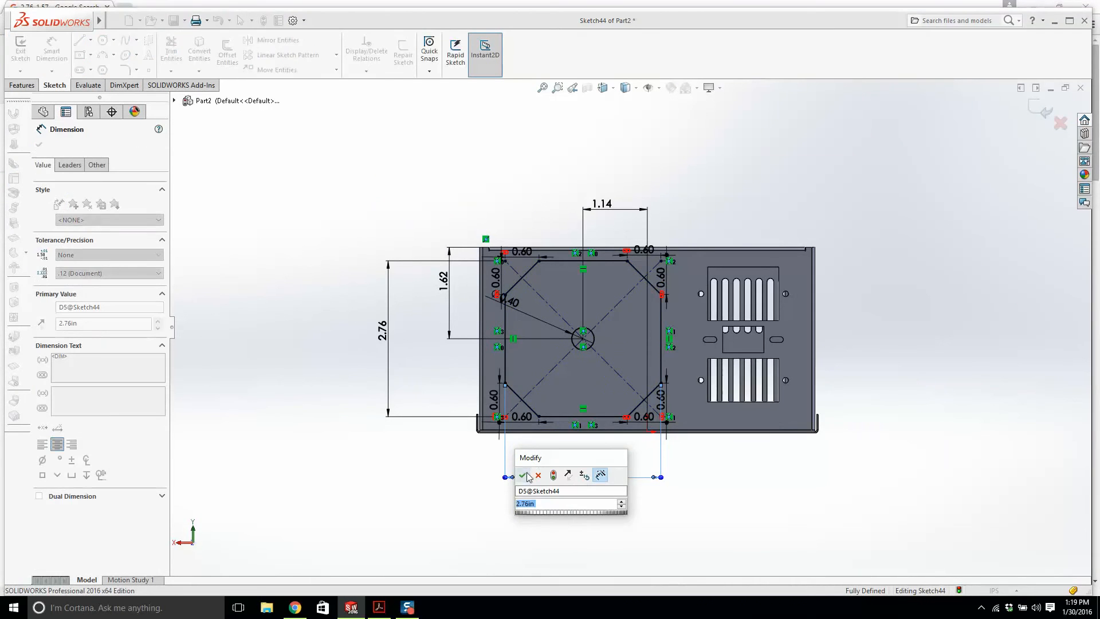
key(Return)
key(Escape)
scroll(644, 320, down, 2)
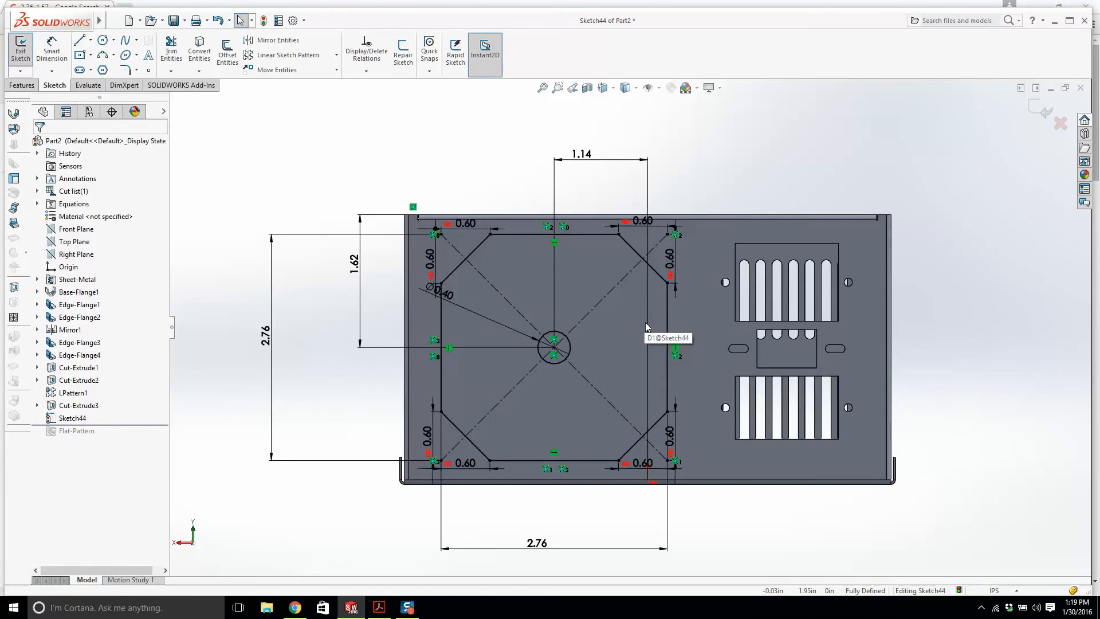
Step: Move the 1.62 in vertical dimension slightly farther away from the cover's left edge
scroll(623, 322, down, 1)
click(247, 338)
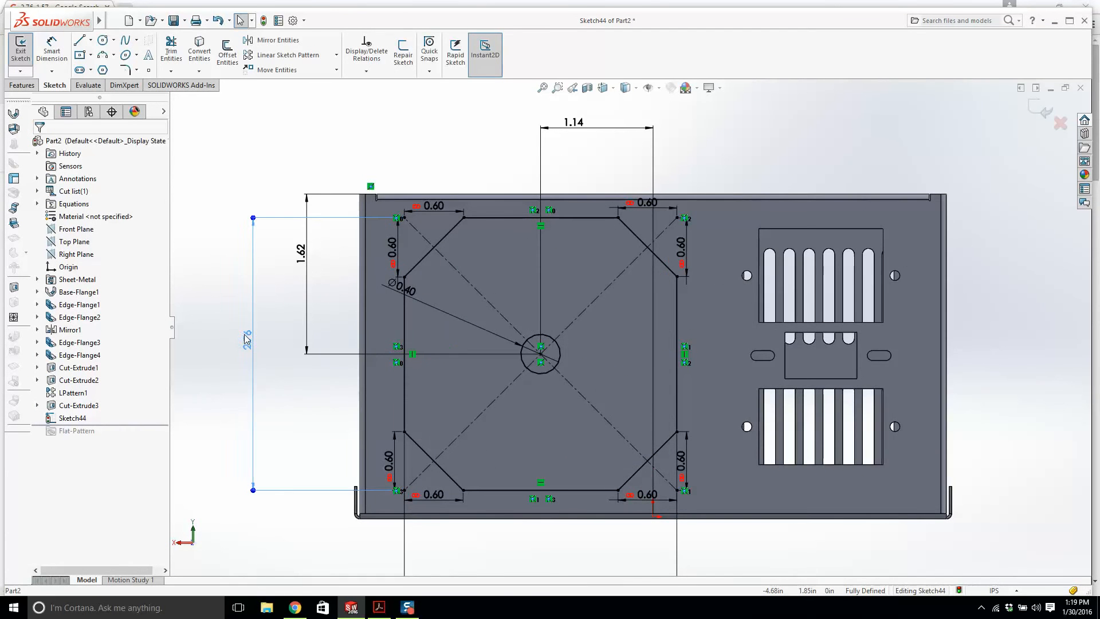
drag(300, 252, 287, 250)
key(Escape)
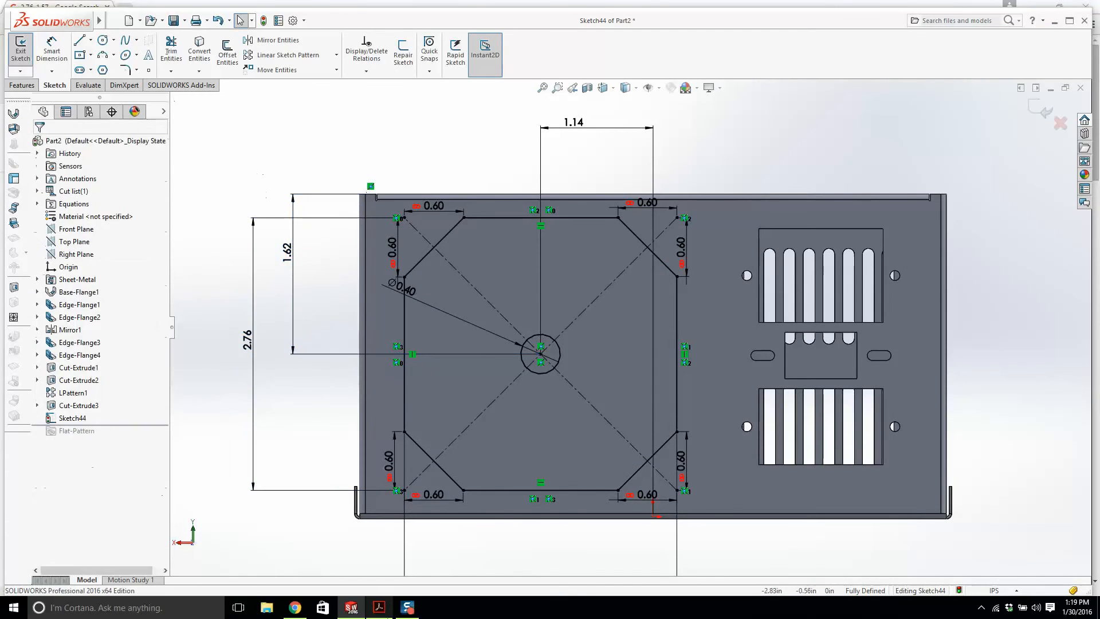
Step: Consult the fan grille in the PDF drawing and sketch six circles concentric with the center circle, from about 0.49 in radius to just inside the octagon
click(379, 607)
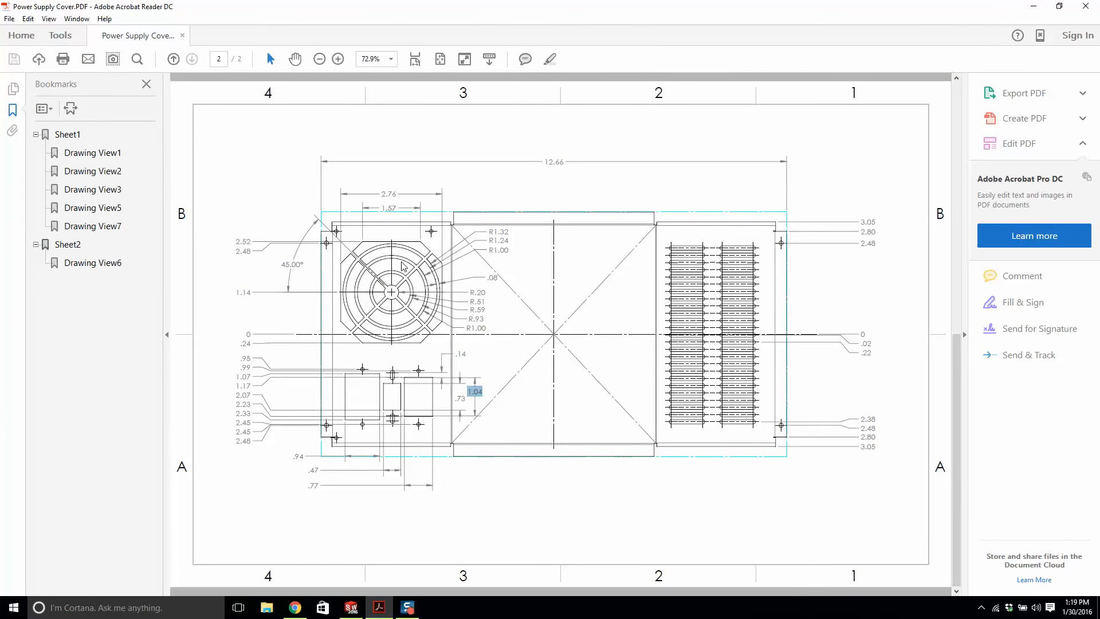
ctrl+scroll(372, 258, up, 2)
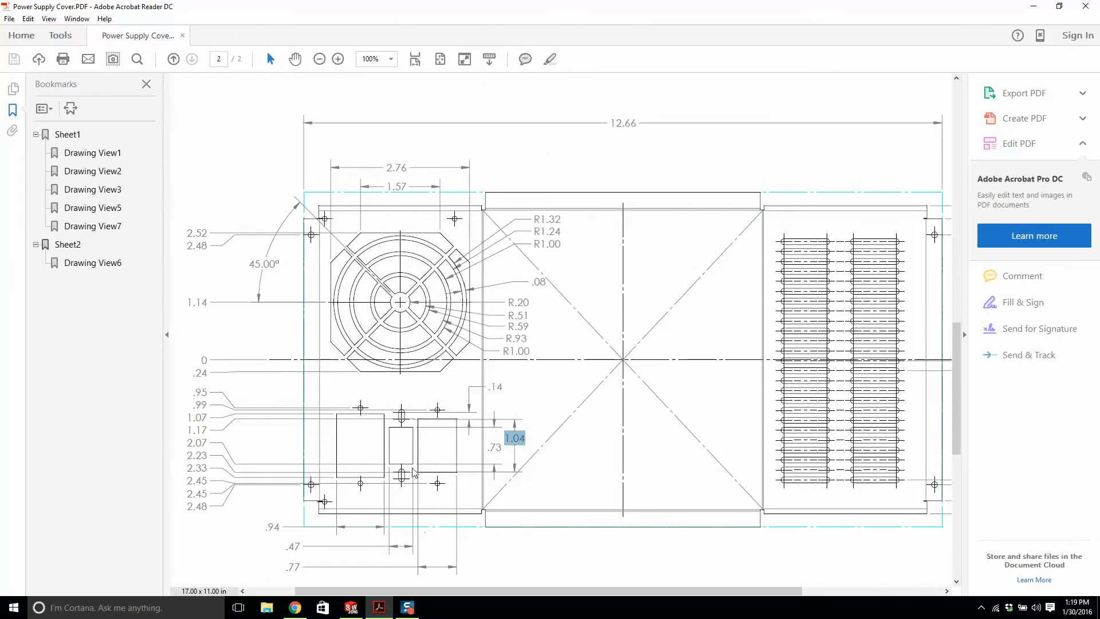
click(352, 608)
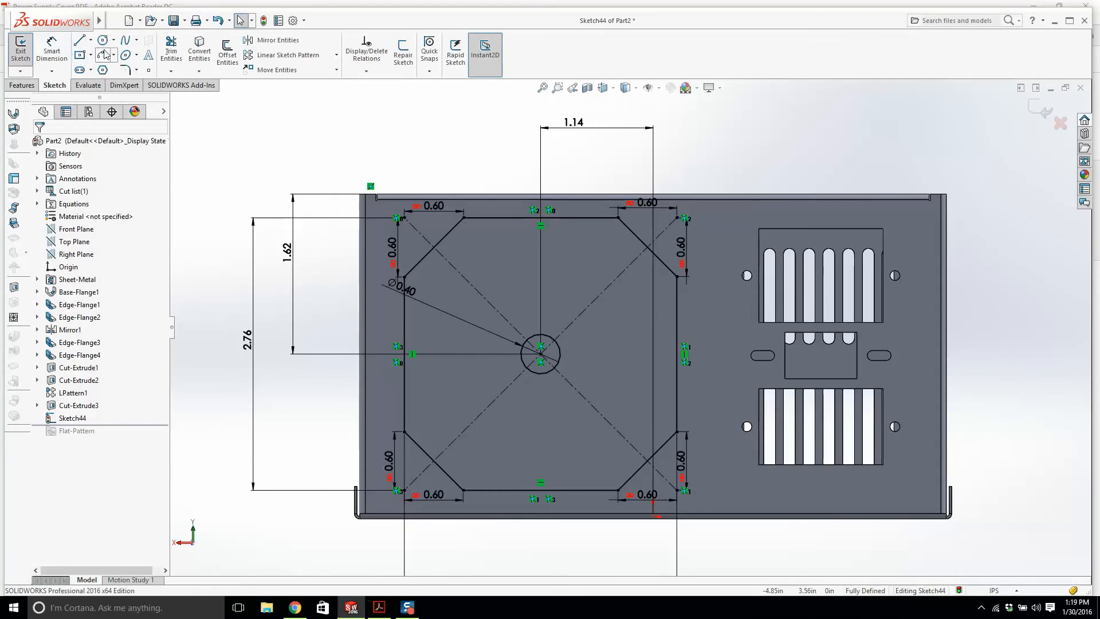
click(102, 39)
click(540, 353)
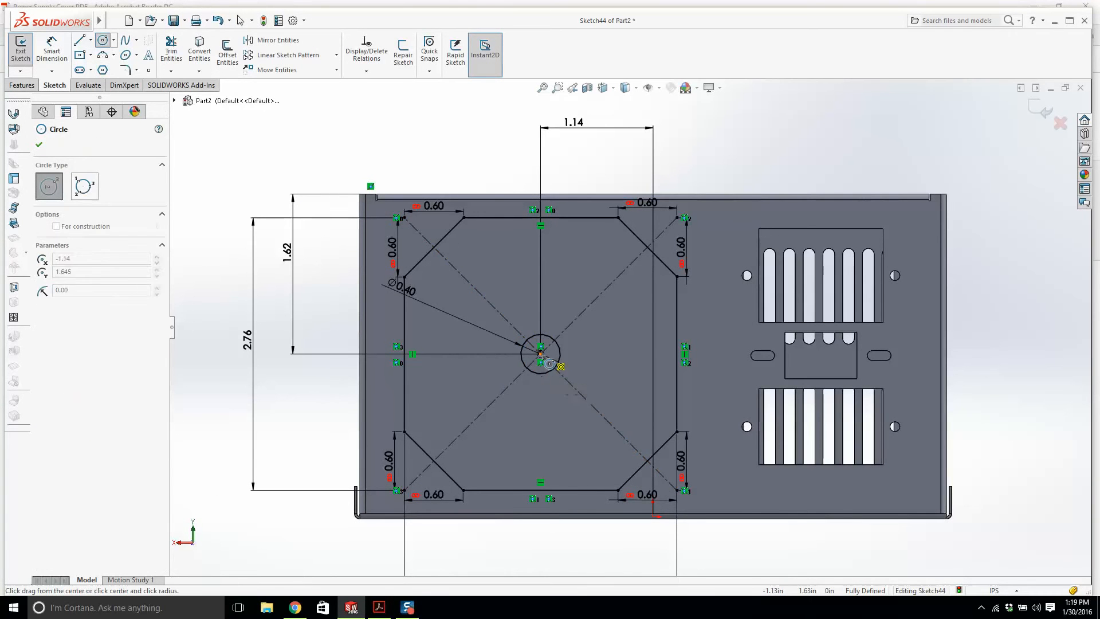
click(519, 311)
click(540, 353)
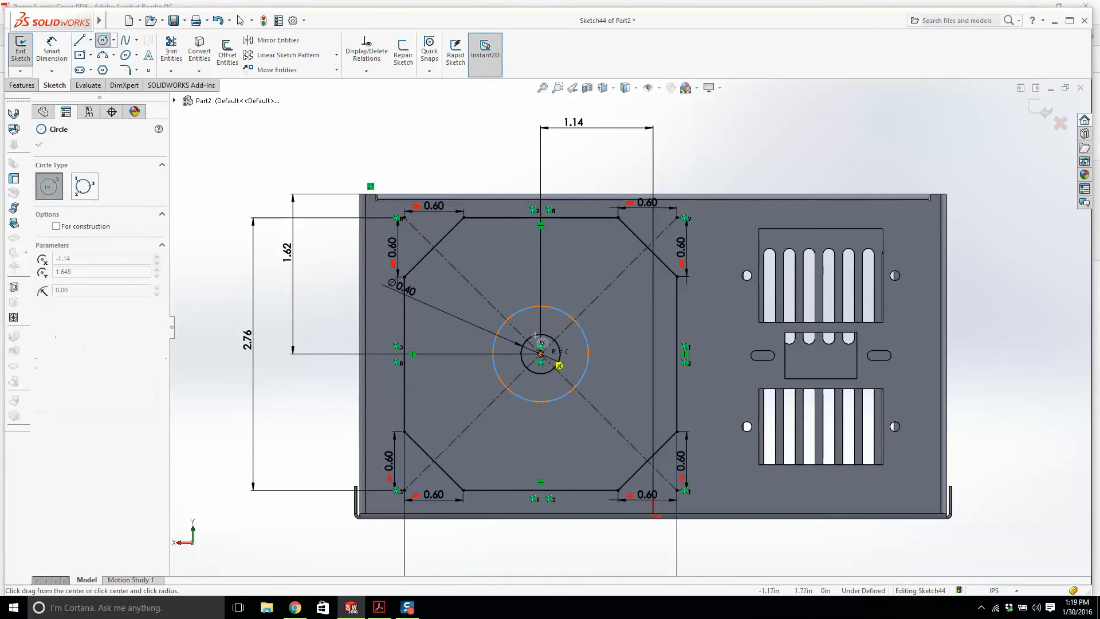
click(522, 286)
click(540, 354)
click(518, 275)
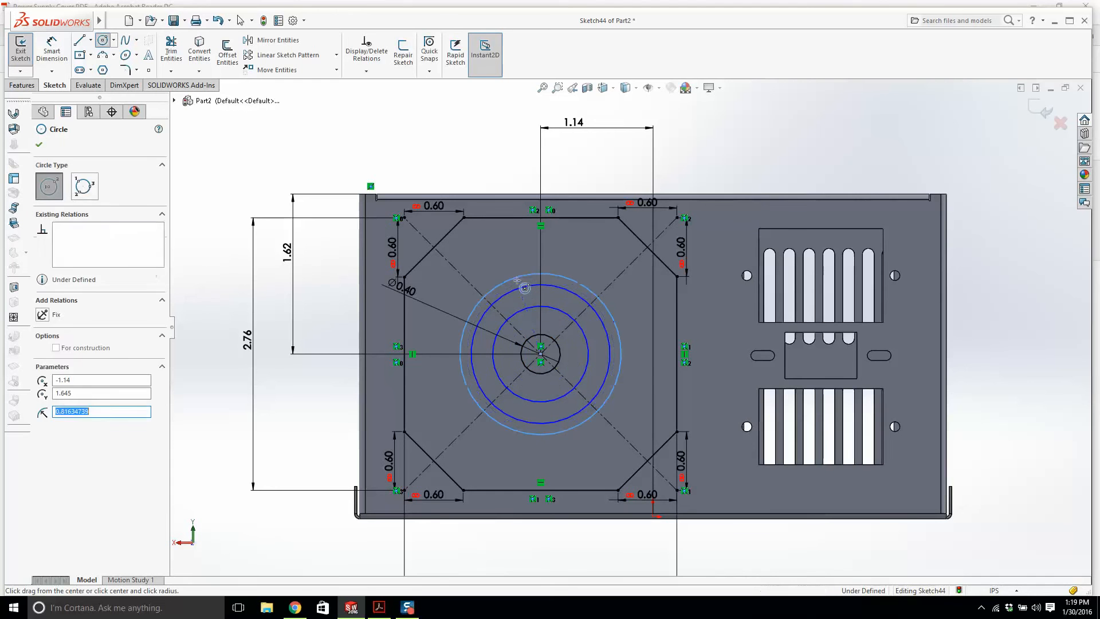
click(540, 354)
click(520, 253)
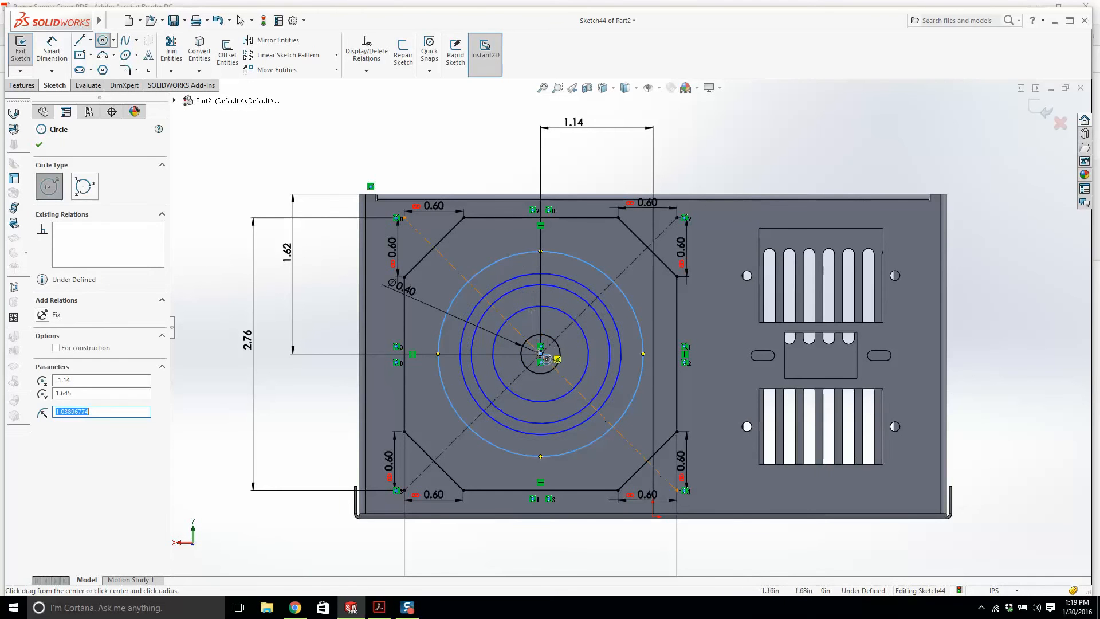
click(540, 354)
click(471, 261)
click(540, 354)
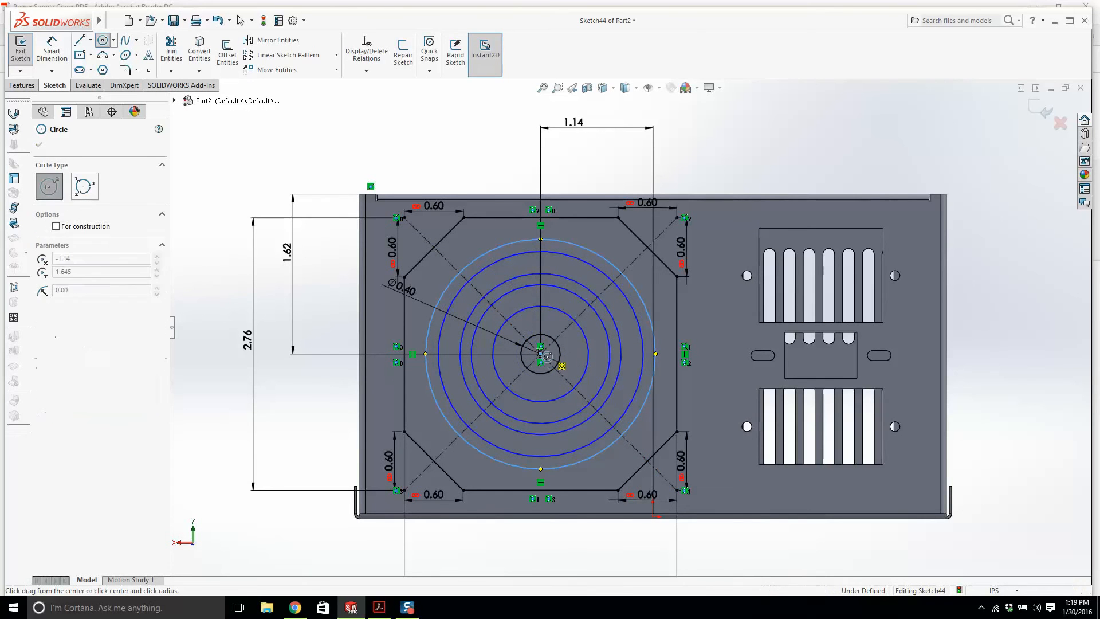
click(468, 255)
key(Escape)
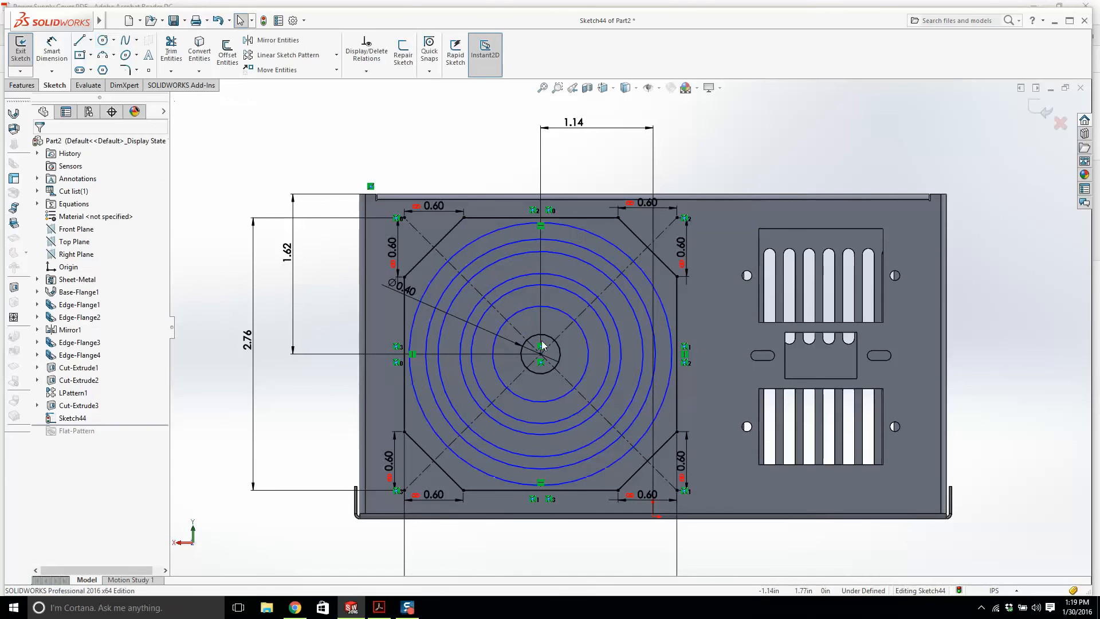
Step: Move the center circle's diameter dimension outside the octagon's right side and check the grille radii in the PDF drawing
drag(410, 295, 682, 413)
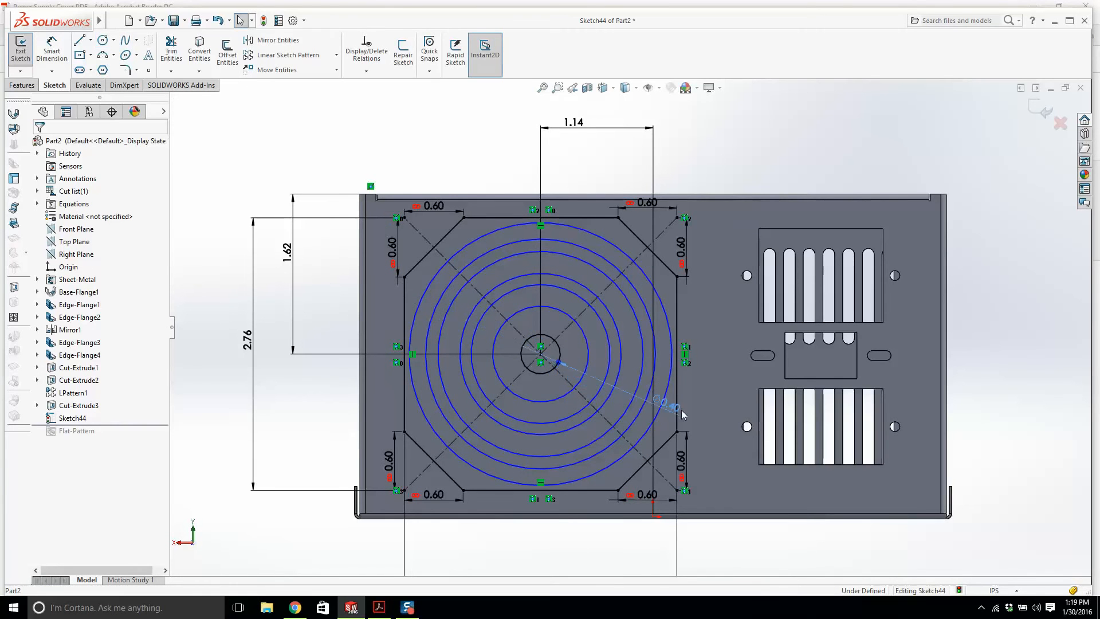
drag(724, 323, 720, 300)
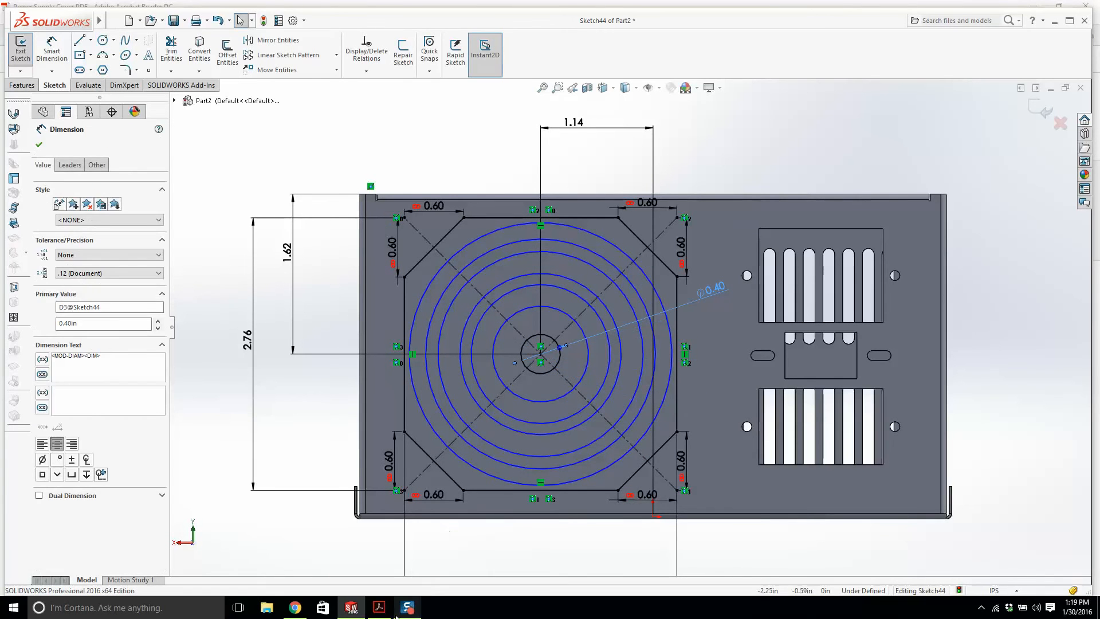
click(378, 607)
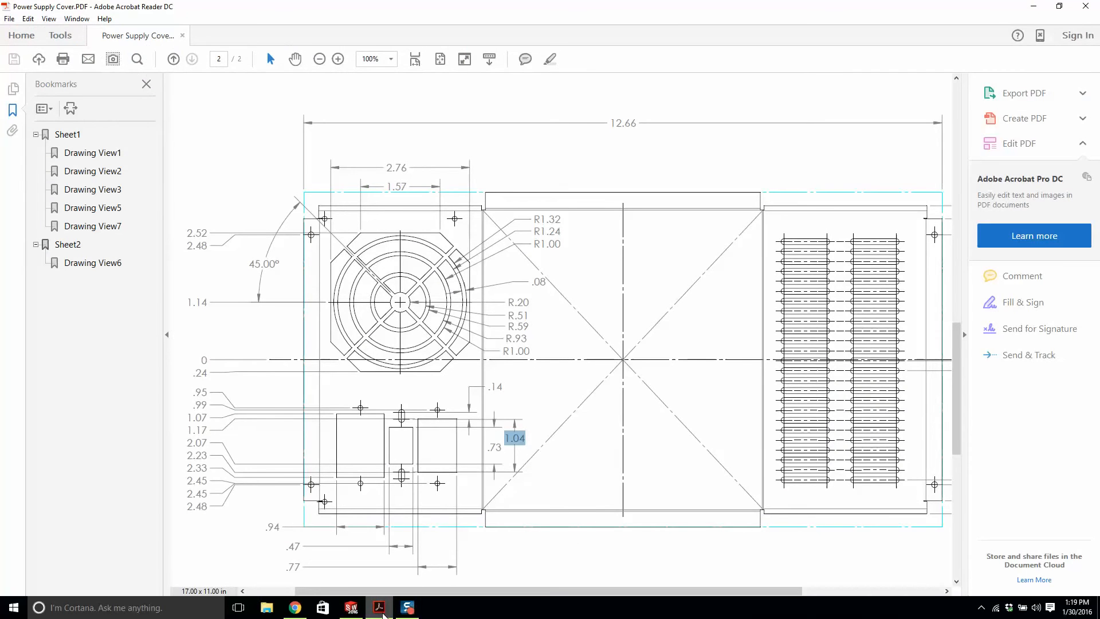
click(381, 608)
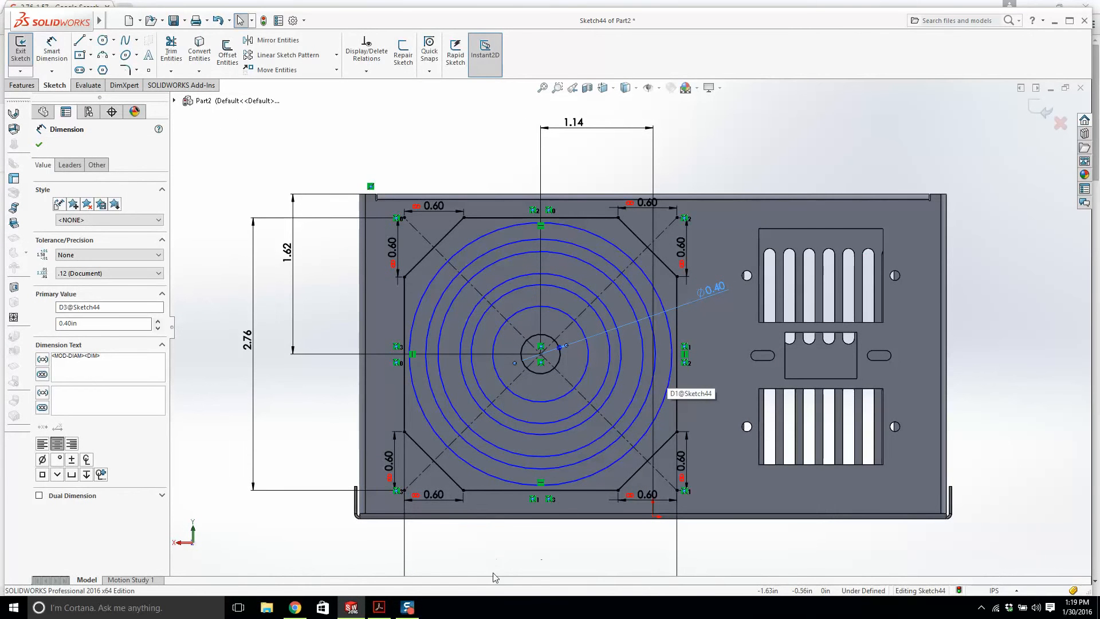
Step: Dimension the smallest new circle's diameter as 0.51 in and place the text just below the center circle's dimension
right_drag(493, 573, 498, 487)
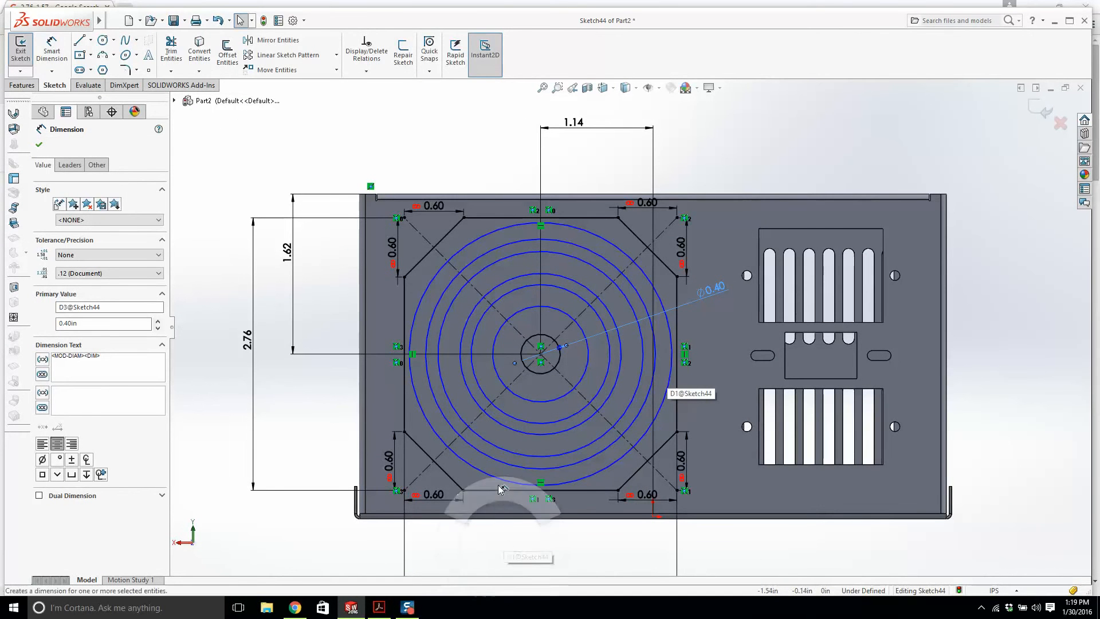
click(588, 354)
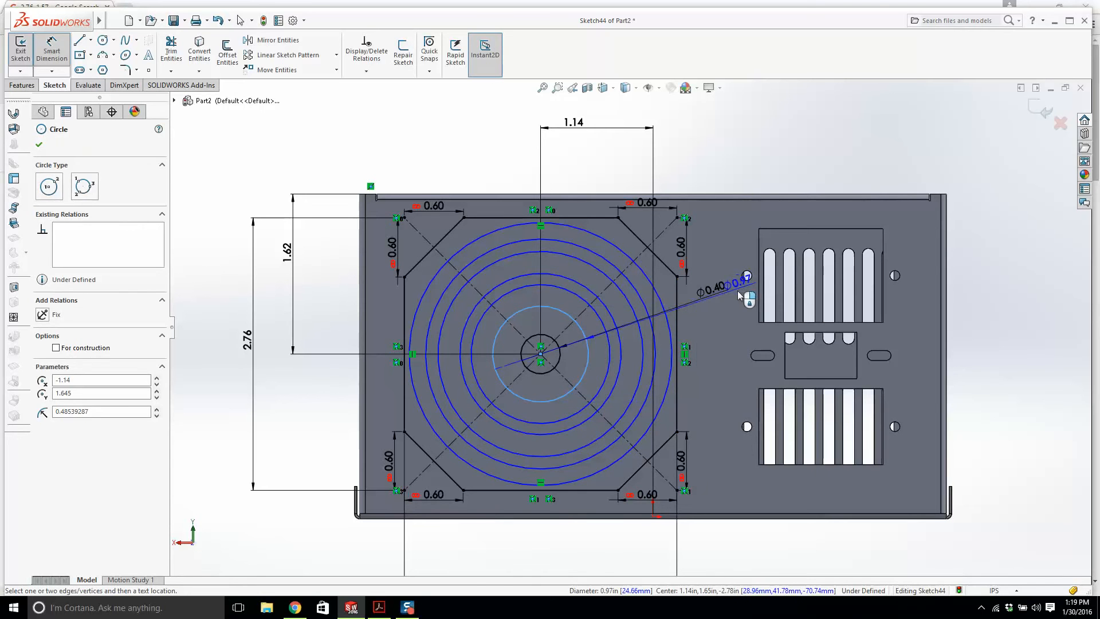
click(724, 295)
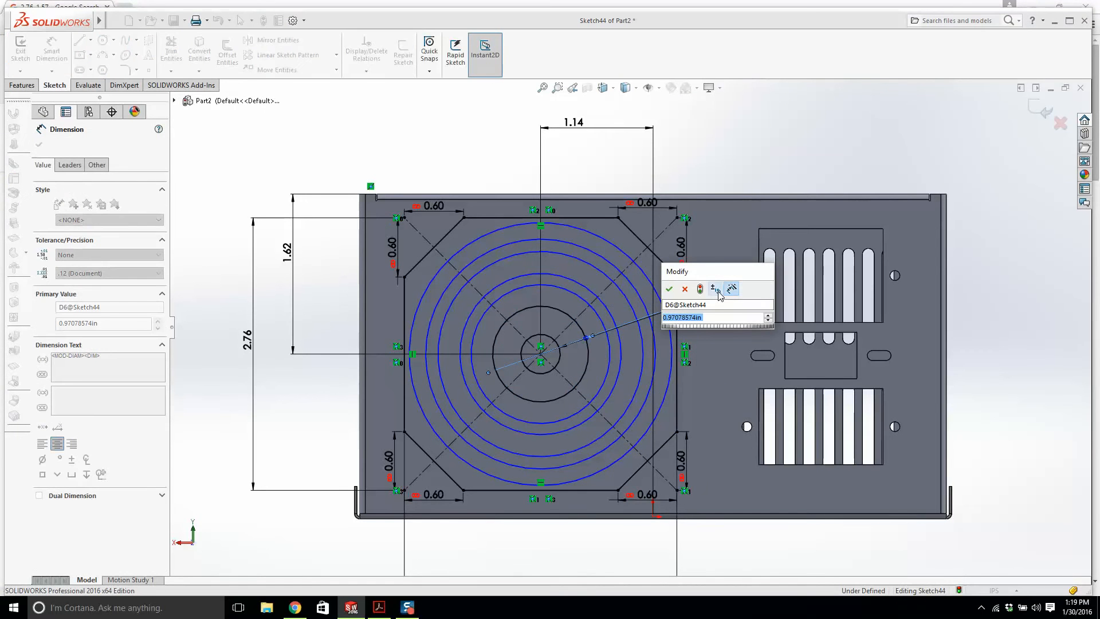
text(0.51)
key(Return)
scroll(693, 297, down, 3)
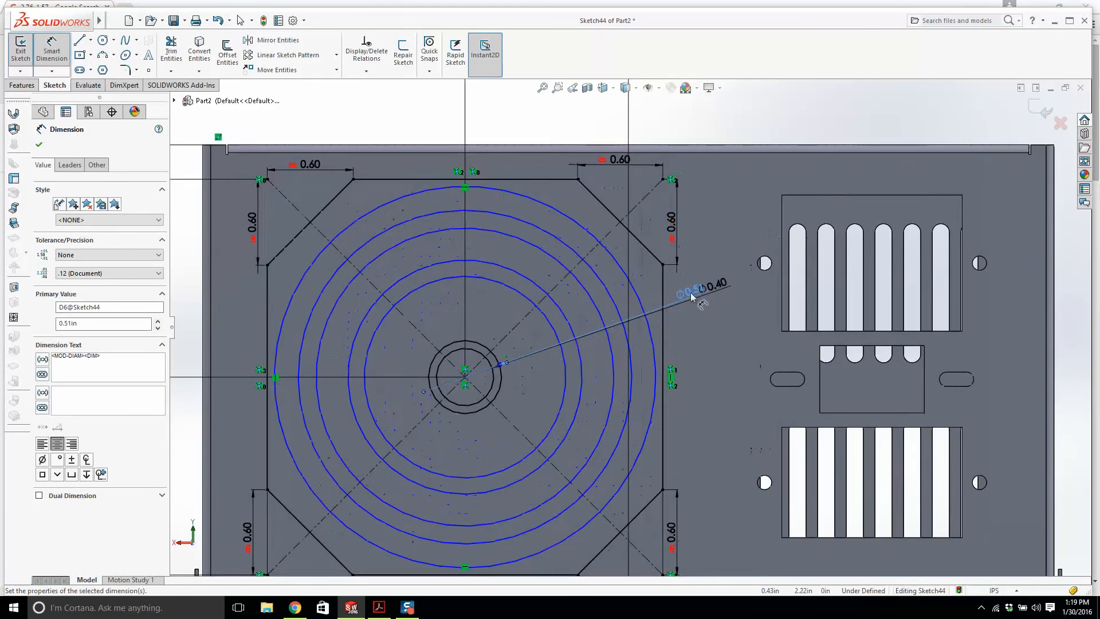
drag(691, 297, 716, 305)
Step: Consult the grille radii in the PDF drawing, dimension the innermost undimensioned circle's diameter as 0.59 in and place the text below the 0.51 in dimension
click(379, 607)
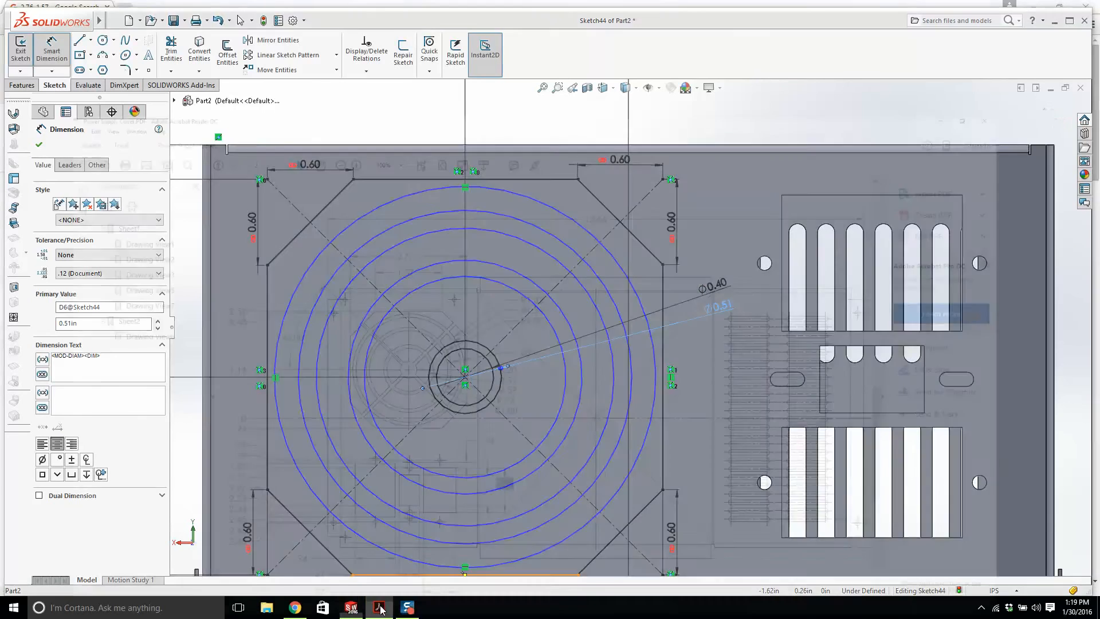
click(379, 607)
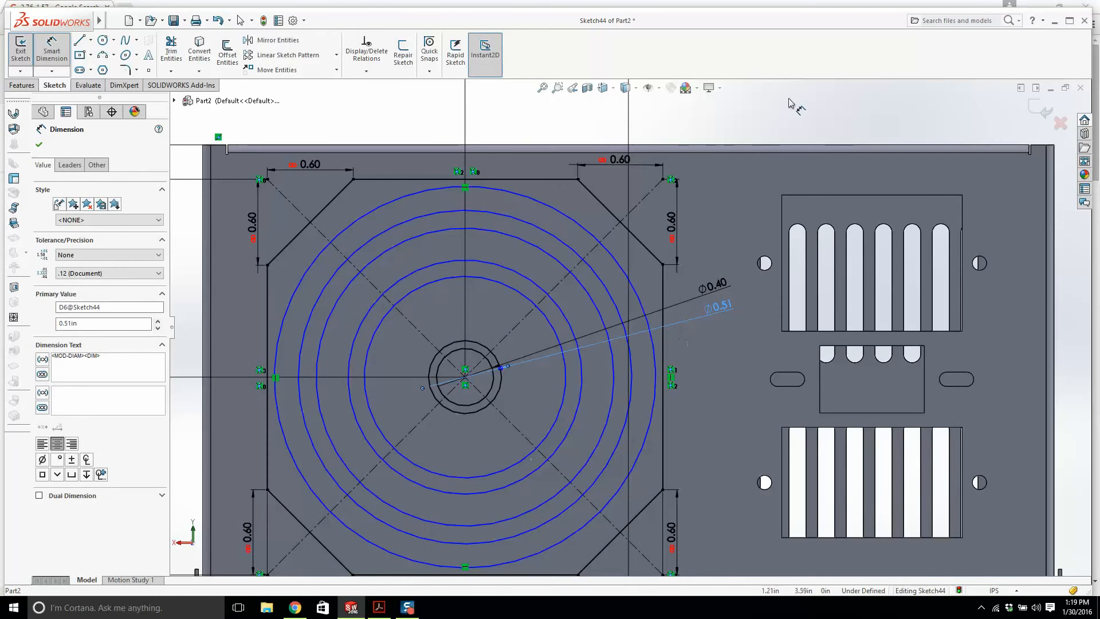
click(565, 372)
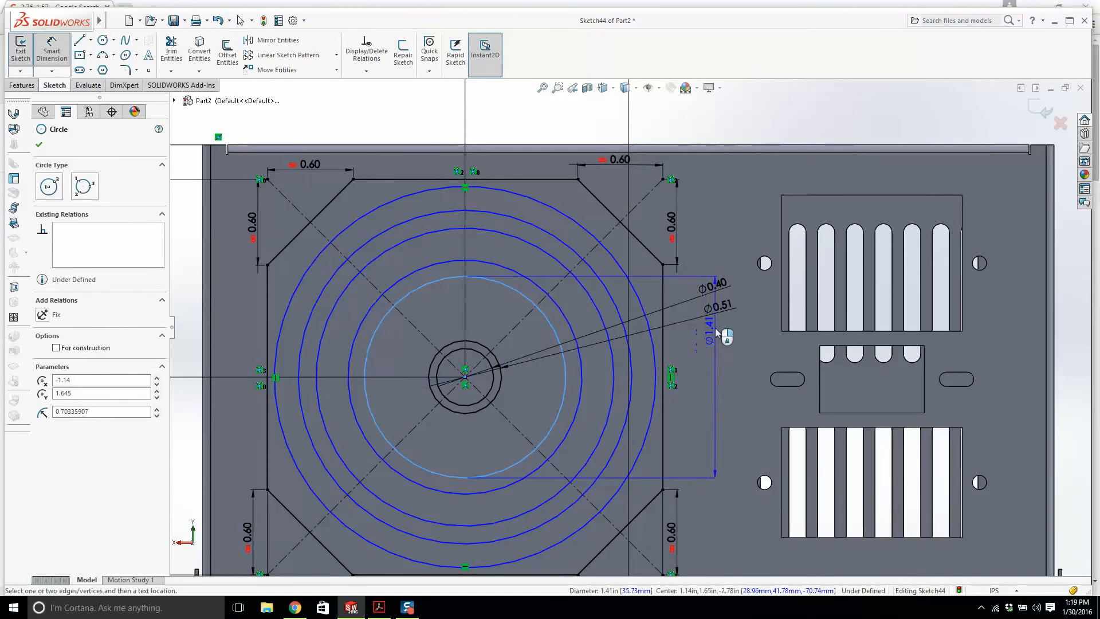
click(716, 253)
text(0.59)
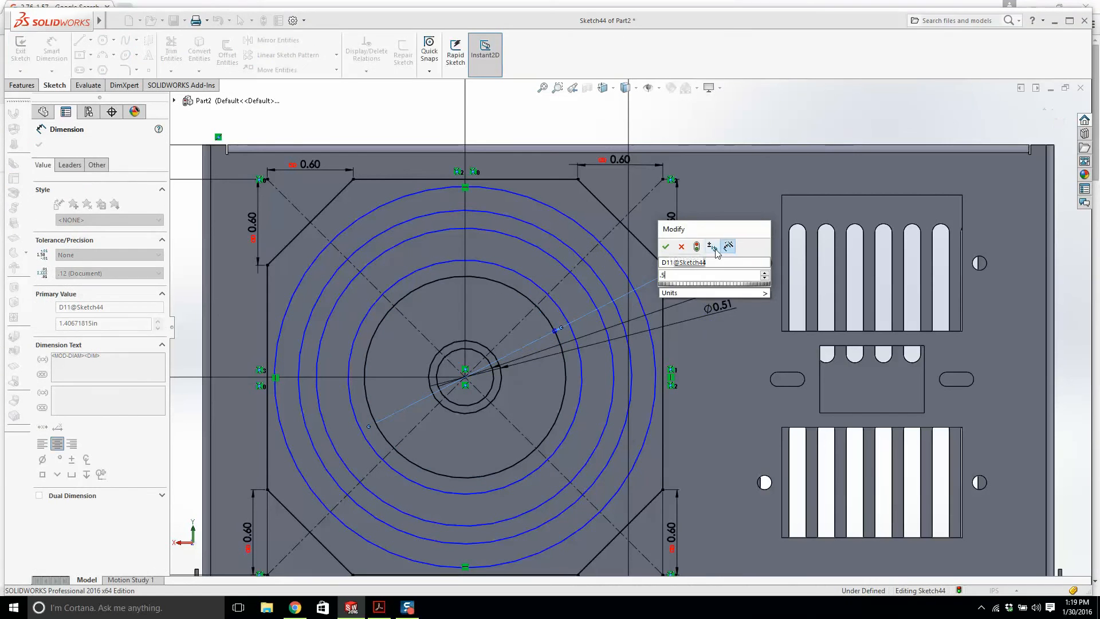
key(Return)
drag(670, 269, 728, 326)
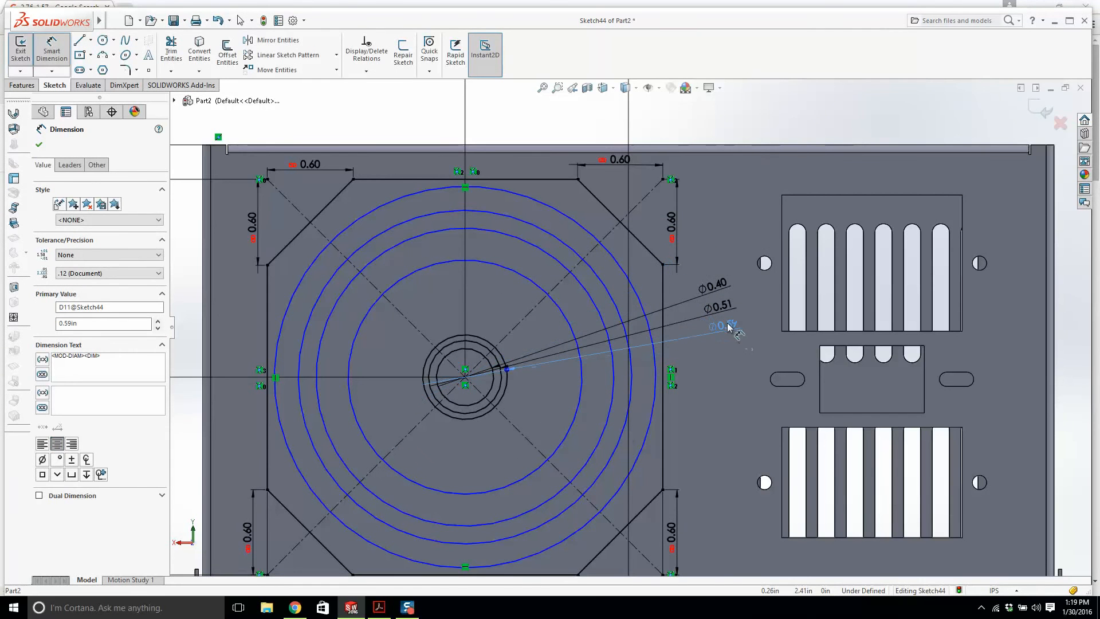
Step: Dimension the next larger circle's diameter as 0.93 in, place its text below the 0.59 in dimension, and check the PDF drawing
click(581, 385)
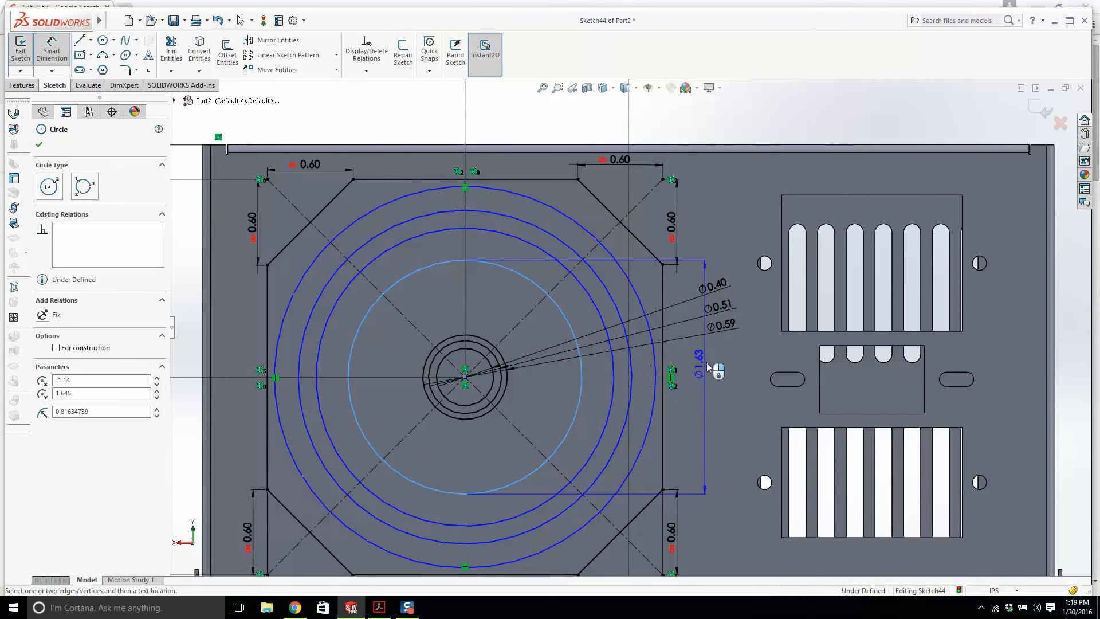
click(710, 245)
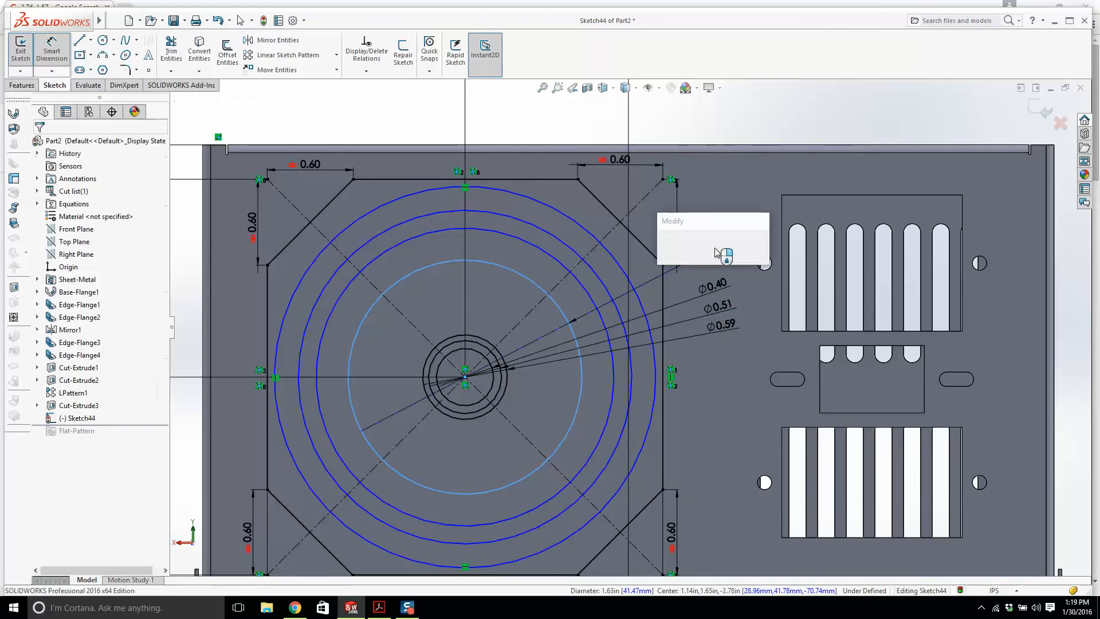
key(Return)
key(Escape)
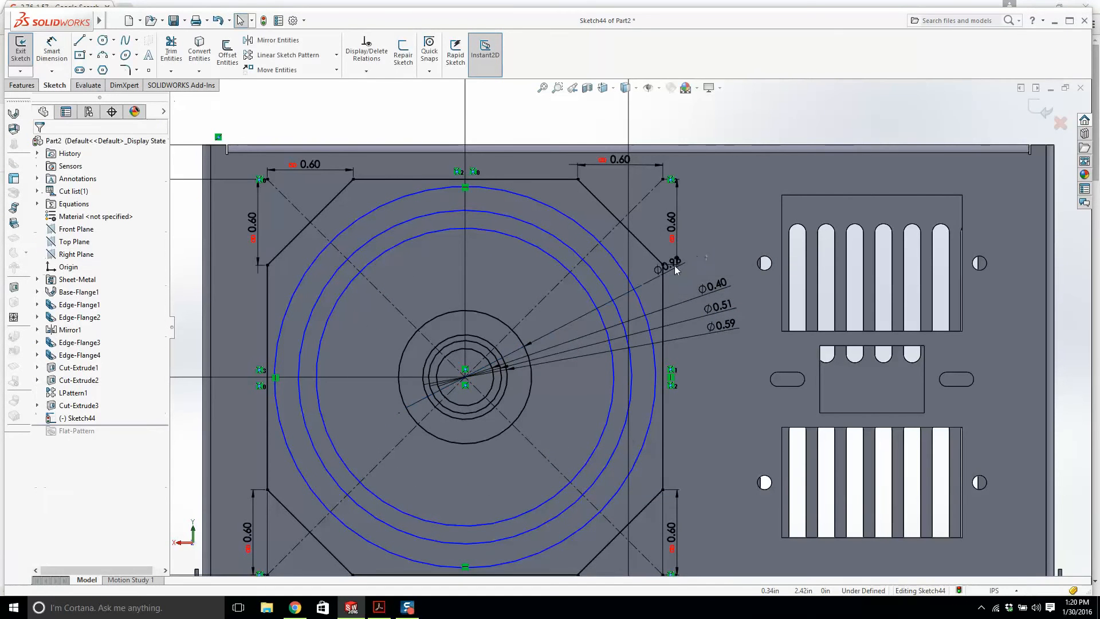
click(378, 608)
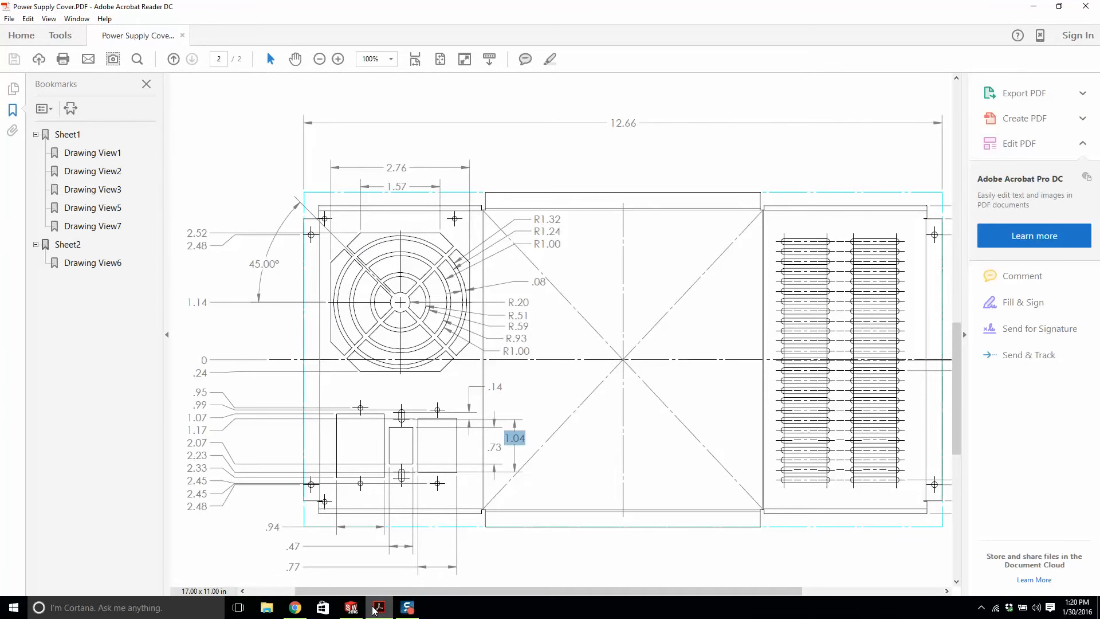
click(351, 607)
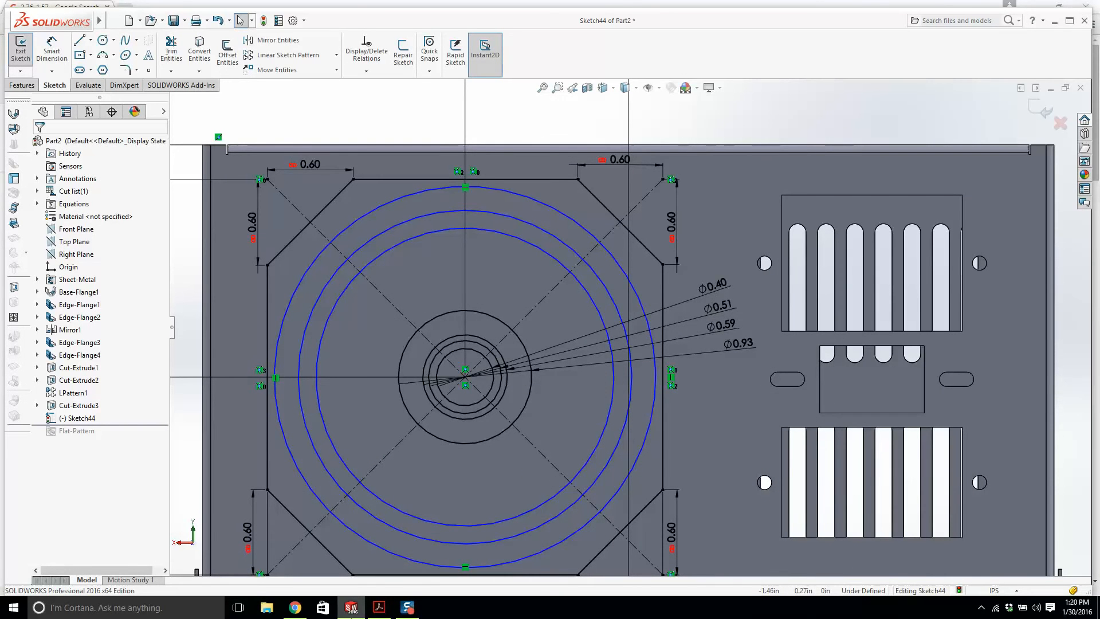
Step: Recheck the grille radii in the PDF drawing and set the 0.51 in diameter dimension to .51*2 (1.02 in)
click(376, 609)
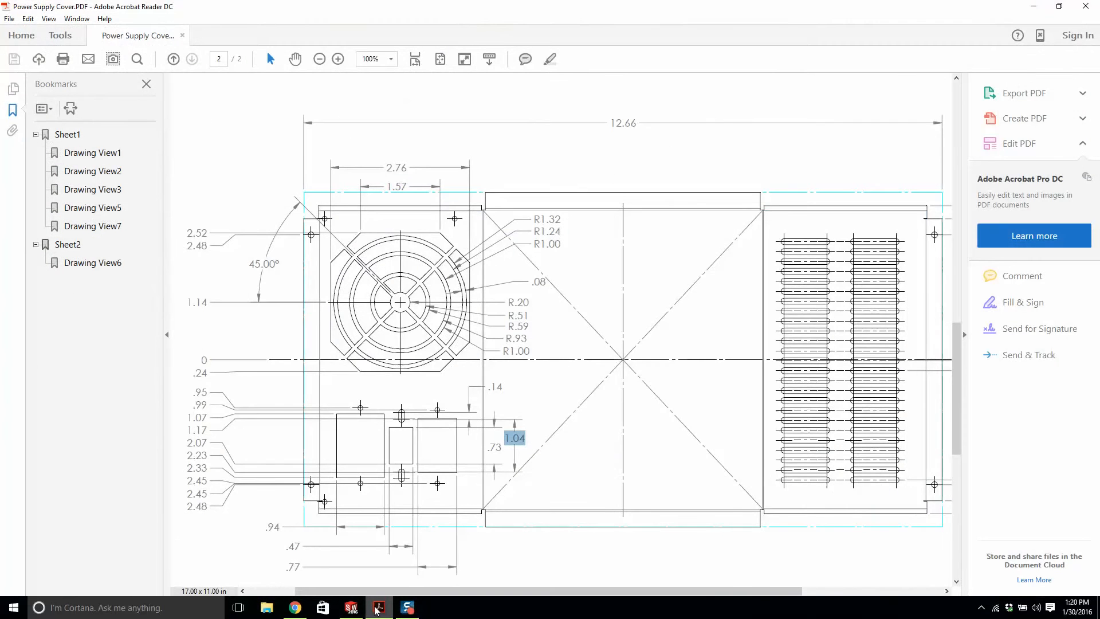
click(375, 607)
click(718, 310)
double_click(717, 310)
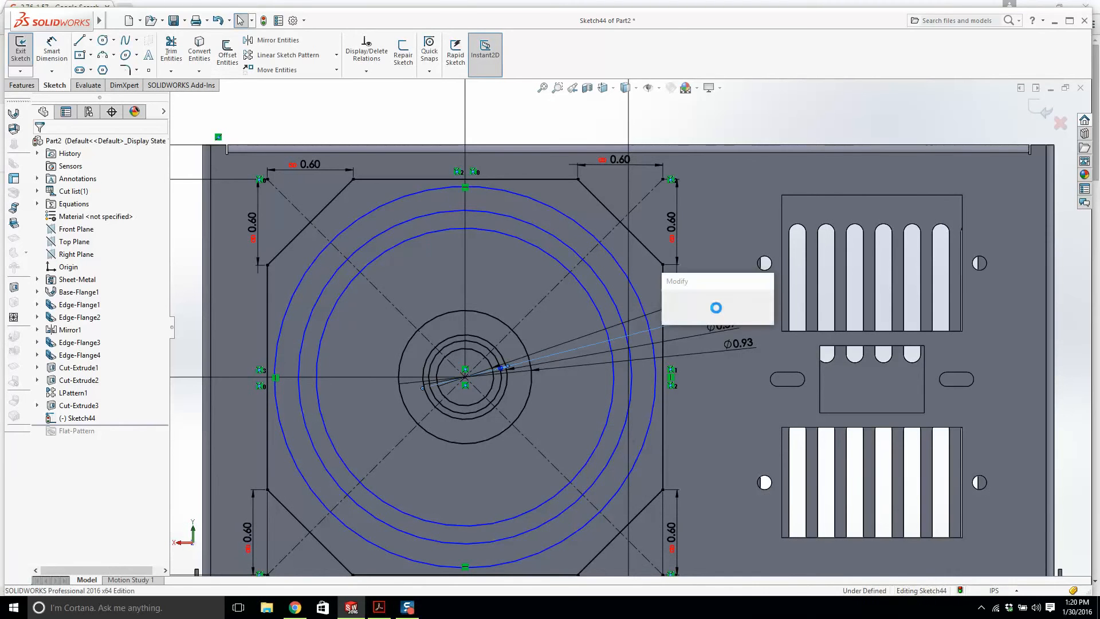
text(.51*2)
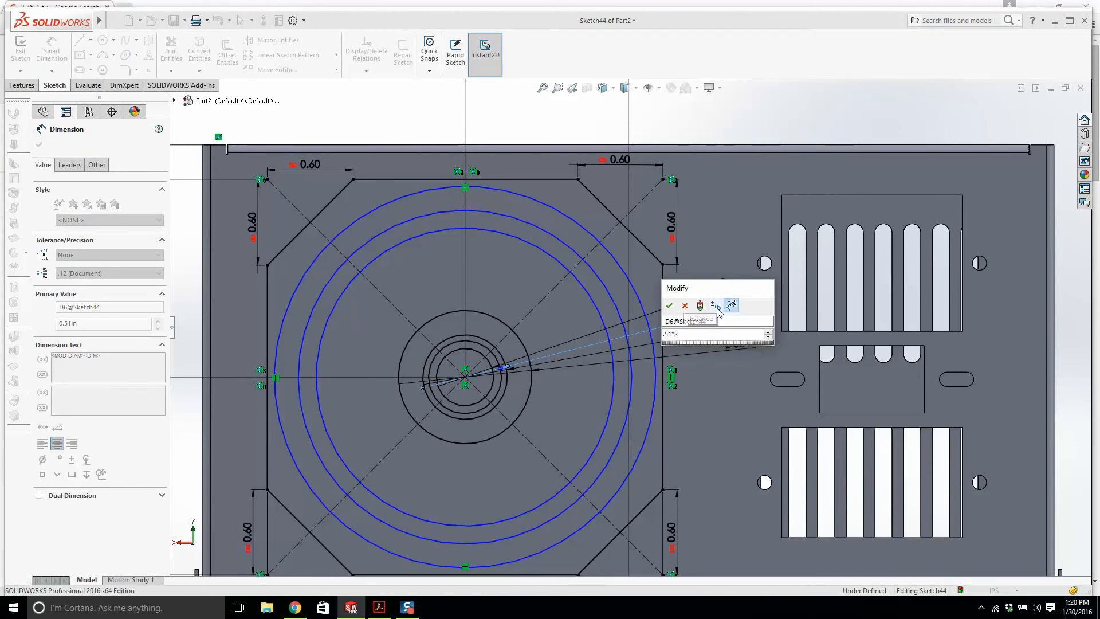
key(Return)
key(Escape)
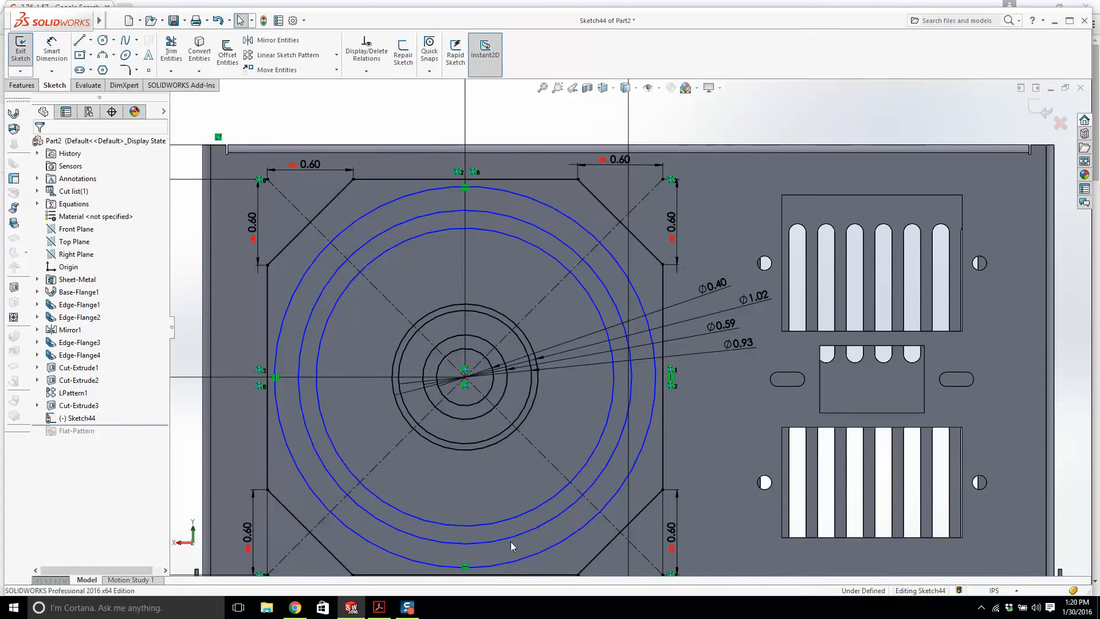
Step: Double the 0.59 in circle dimension to a diameter of 1.18 in
double_click(724, 324)
text(.02)
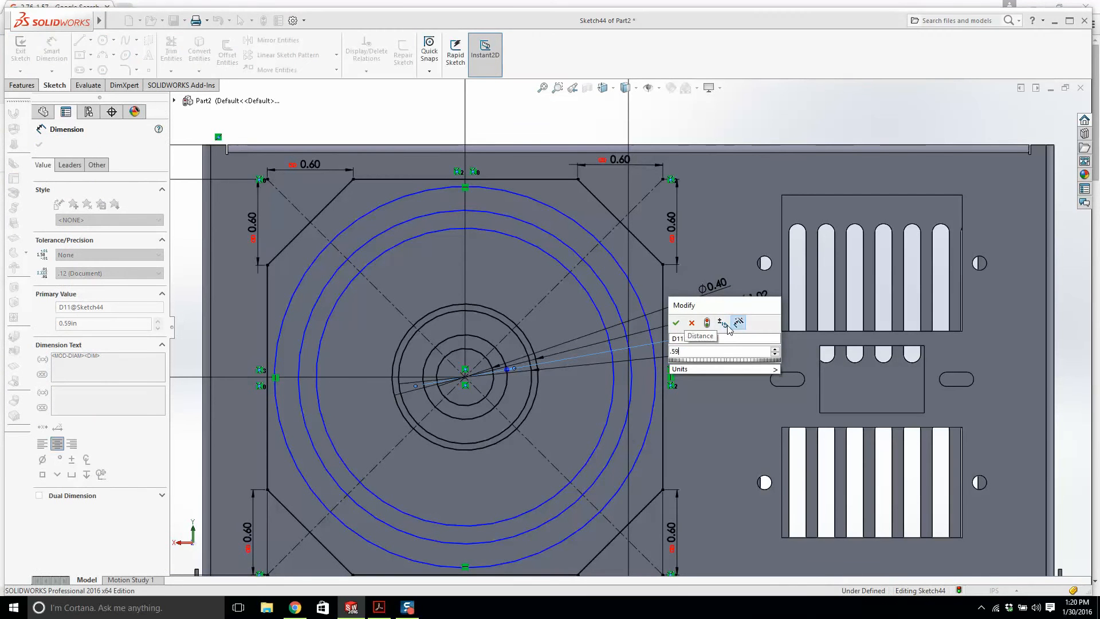
key(Return)
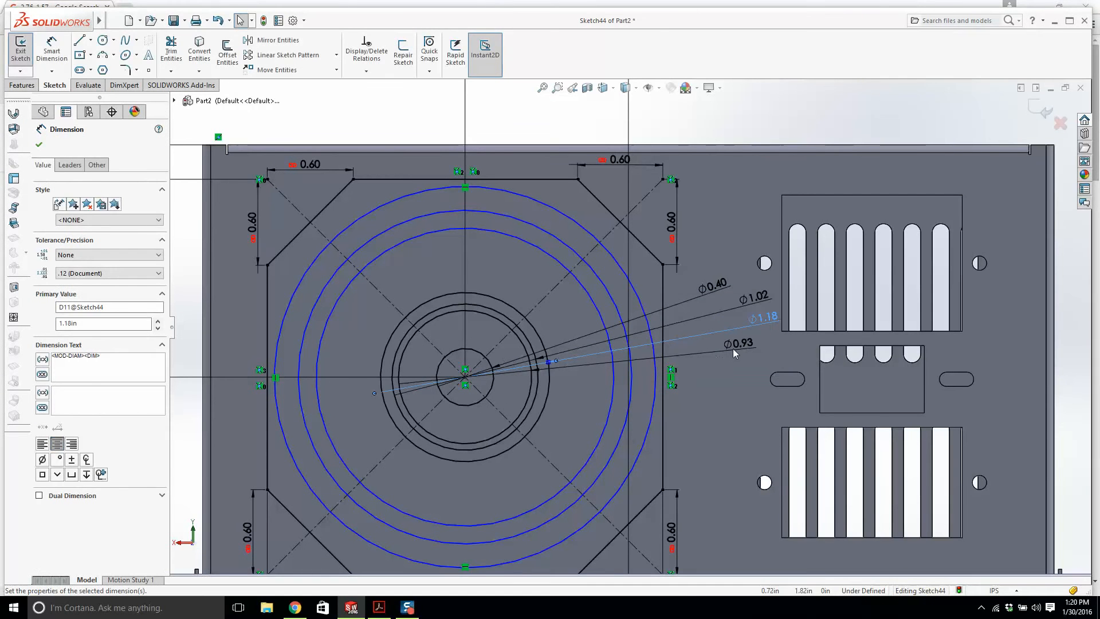
Step: Set the 0.93 in diameter dimension to .93*2 (1.86 in) and place its text below the 1.18 in dimension
double_click(734, 345)
text(.93*2)
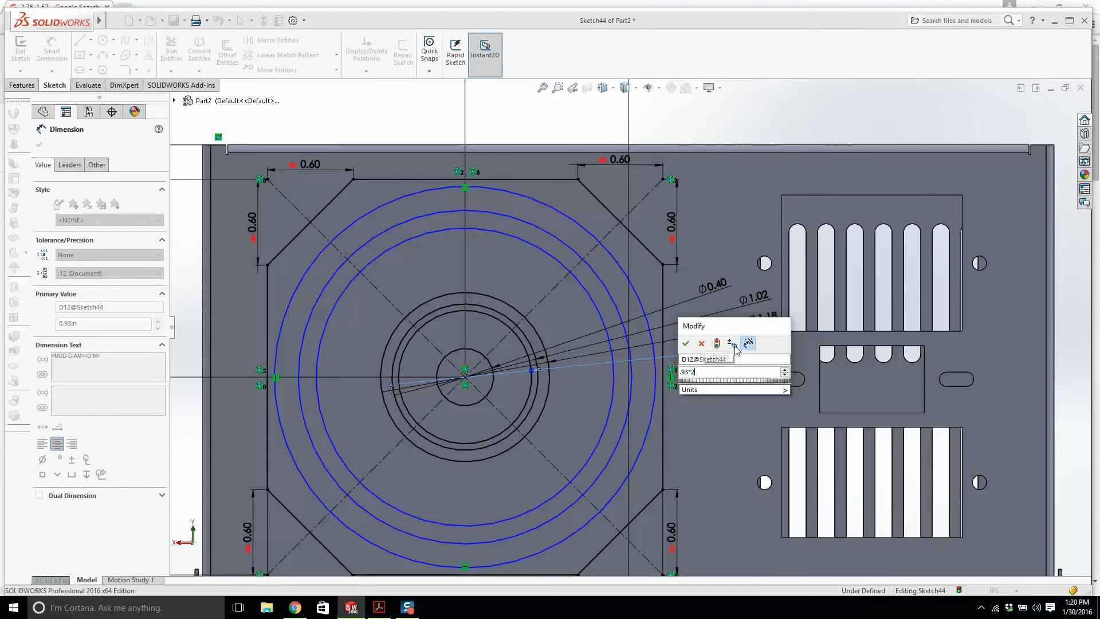
key(Return)
drag(808, 342, 760, 351)
click(739, 360)
scroll(663, 375, up, 1)
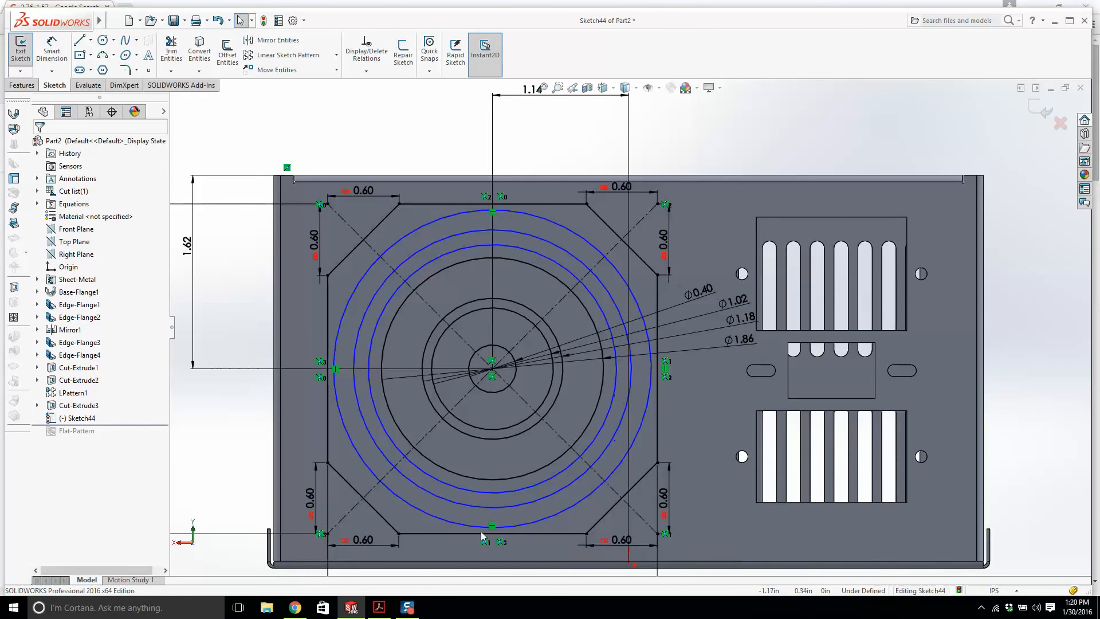
Step: Dimension the circle just outside the 1.86 in one with a 2 in diameter and place the text below the other diameter dimensions
click(379, 606)
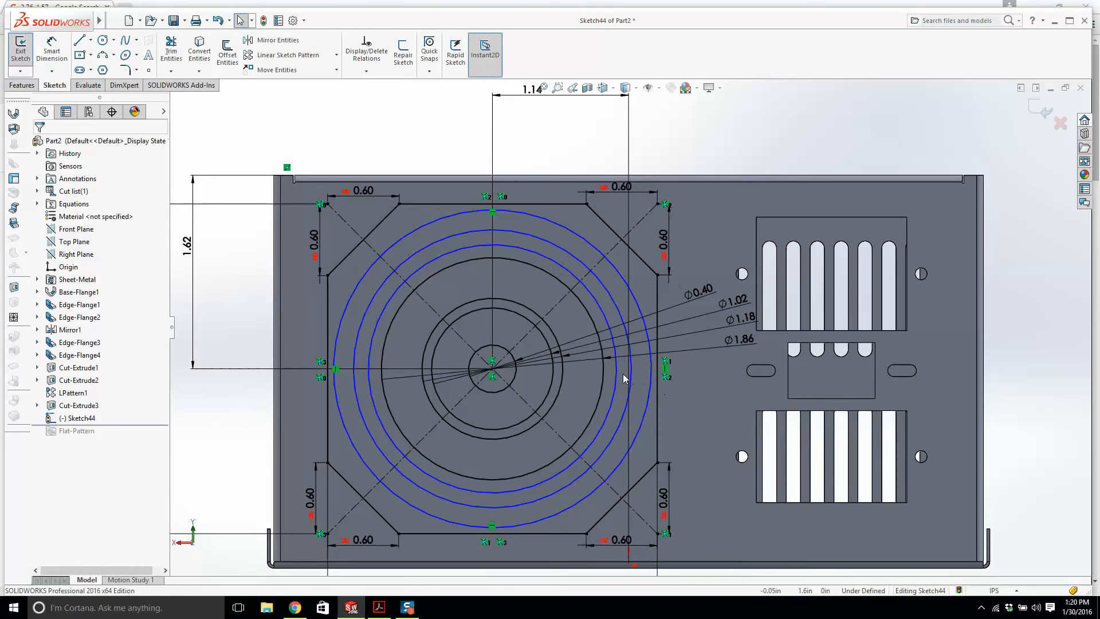
click(616, 378)
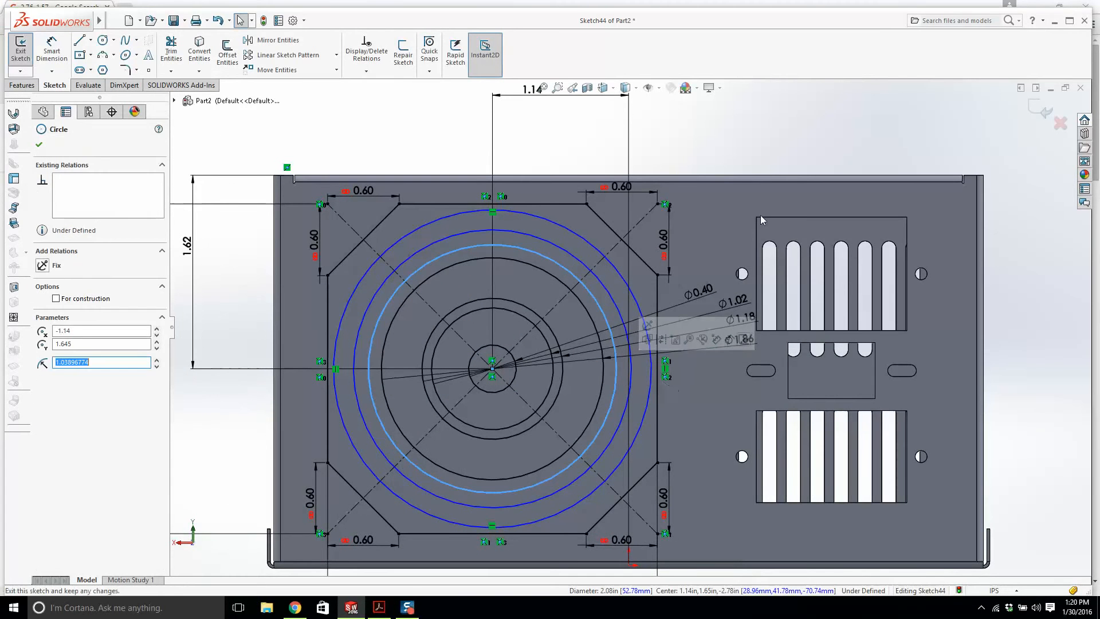
right_drag(745, 155, 747, 83)
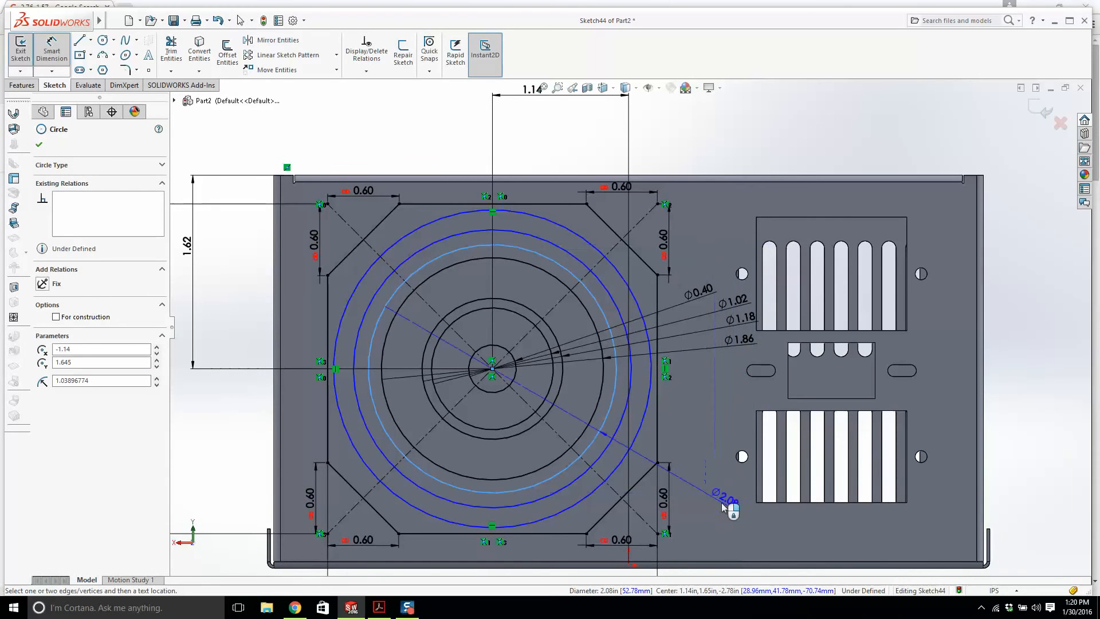
click(723, 507)
text(2)
key(Return)
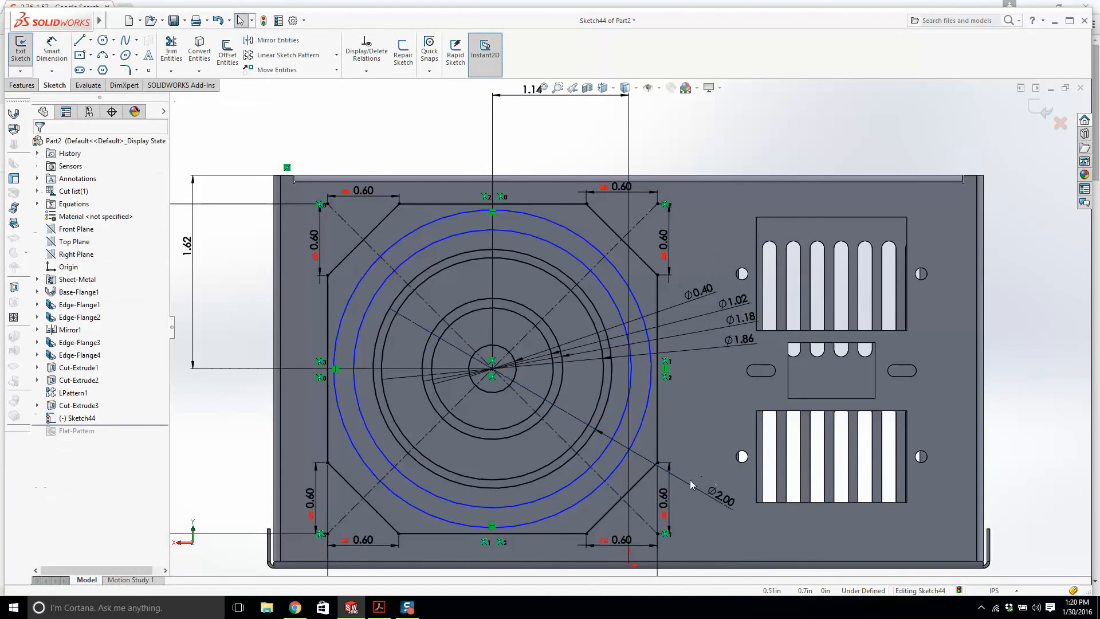
drag(743, 376, 738, 356)
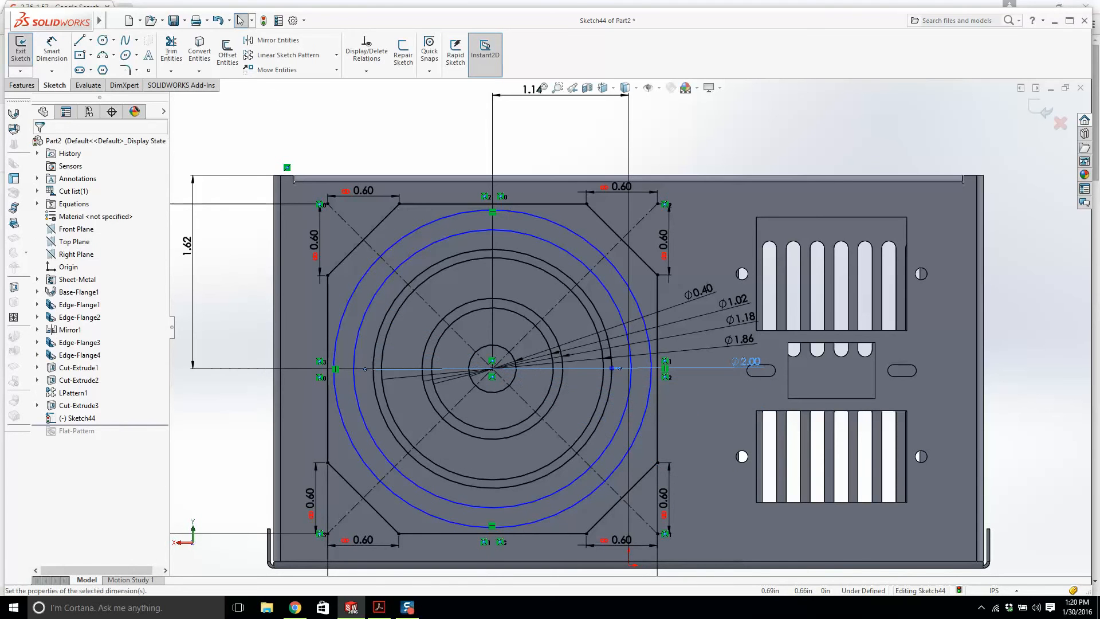
key(Escape)
Step: Check the PDF drawing and dimension the inner of the two undimensioned circles with a diameter of 1.32*2 (2.64 in), text outside the octagon
click(384, 610)
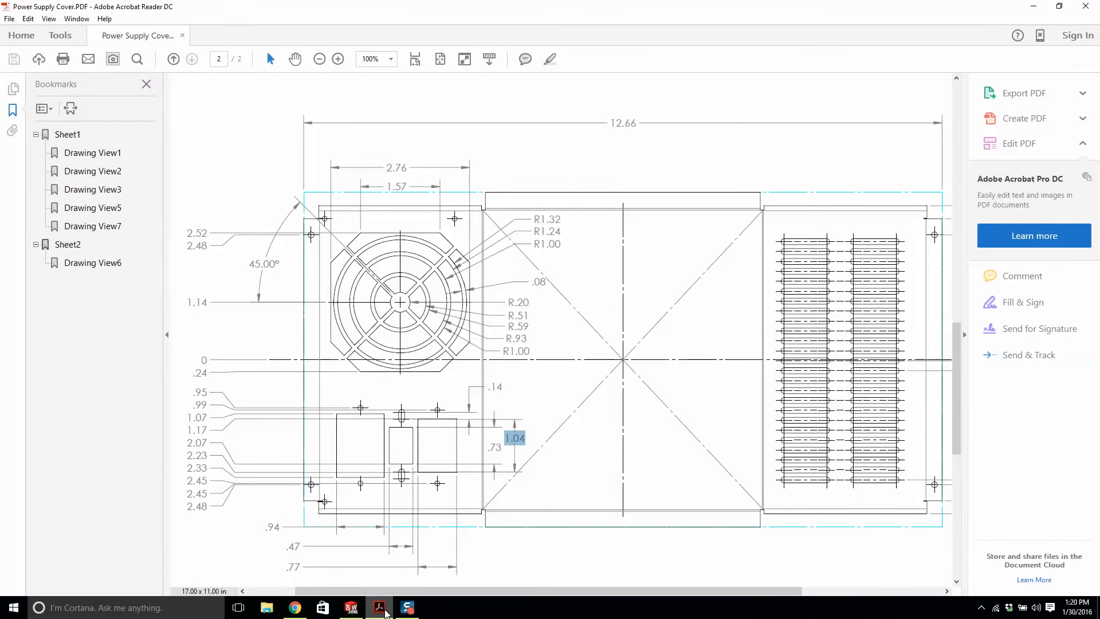
click(385, 610)
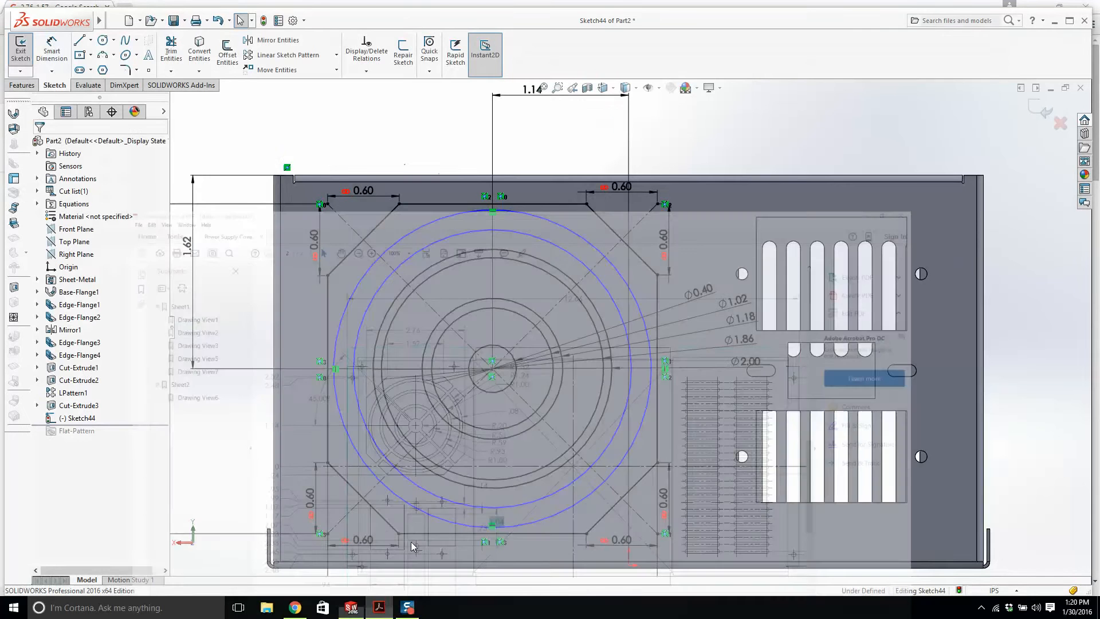
click(564, 250)
click(704, 158)
text(1.)
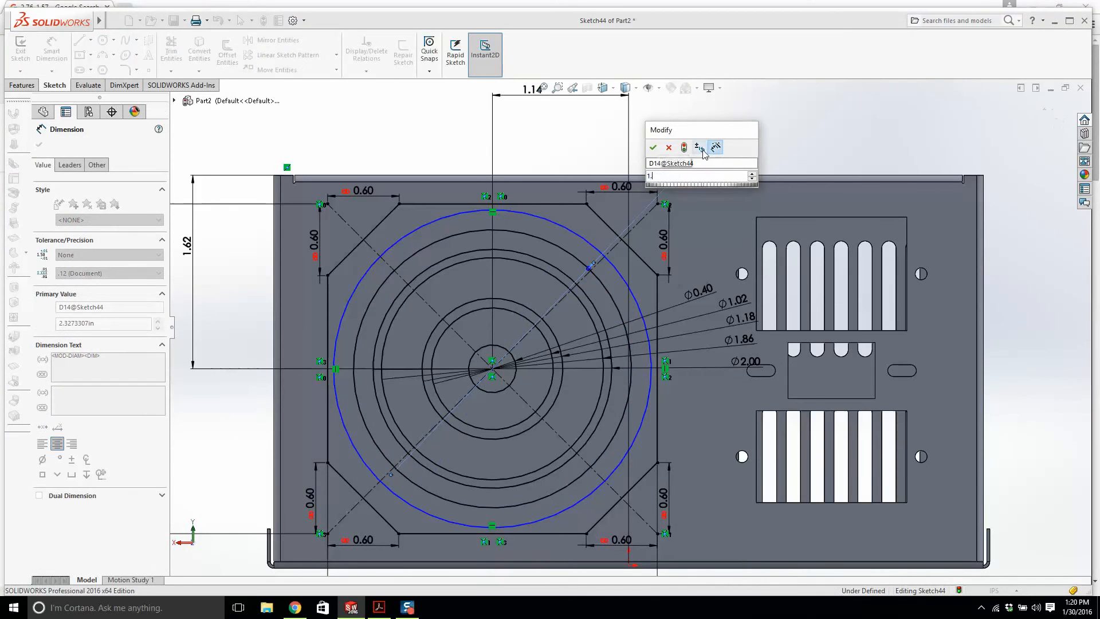
text(32*2)
key(Return)
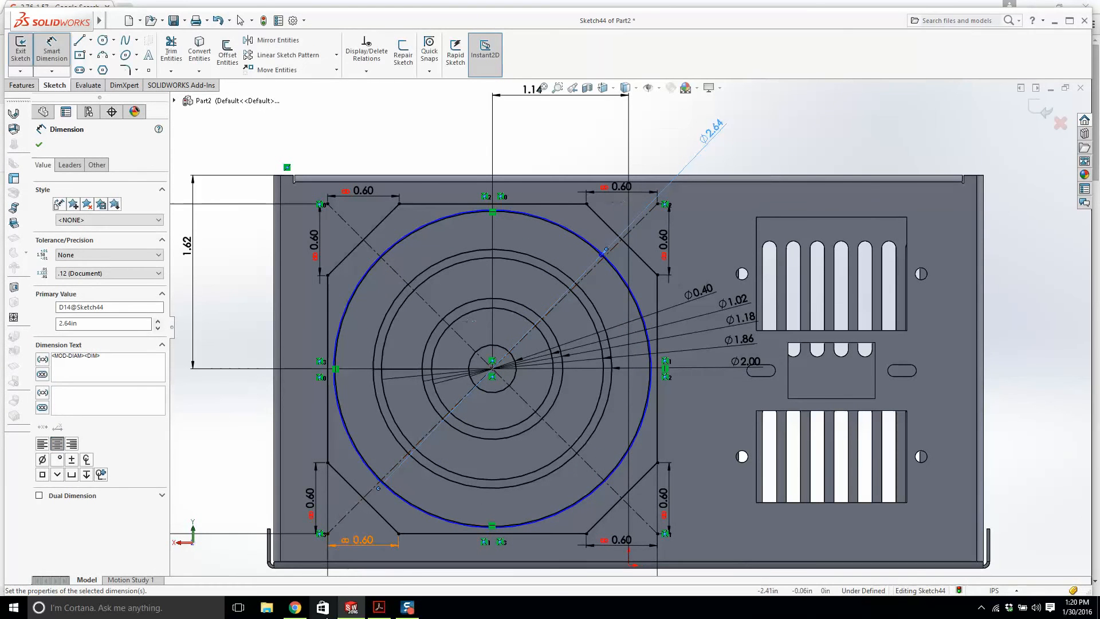
key(Escape)
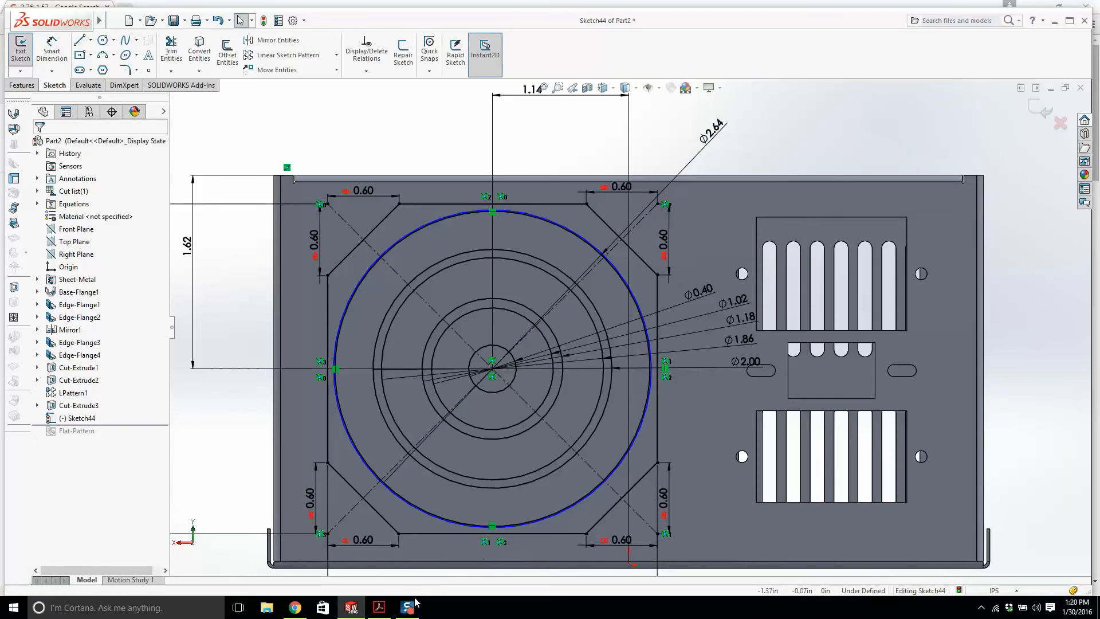
Step: Check the ring spacing in the PDF drawing and dimension the gap between the two outermost circles as 0.08 in
click(378, 608)
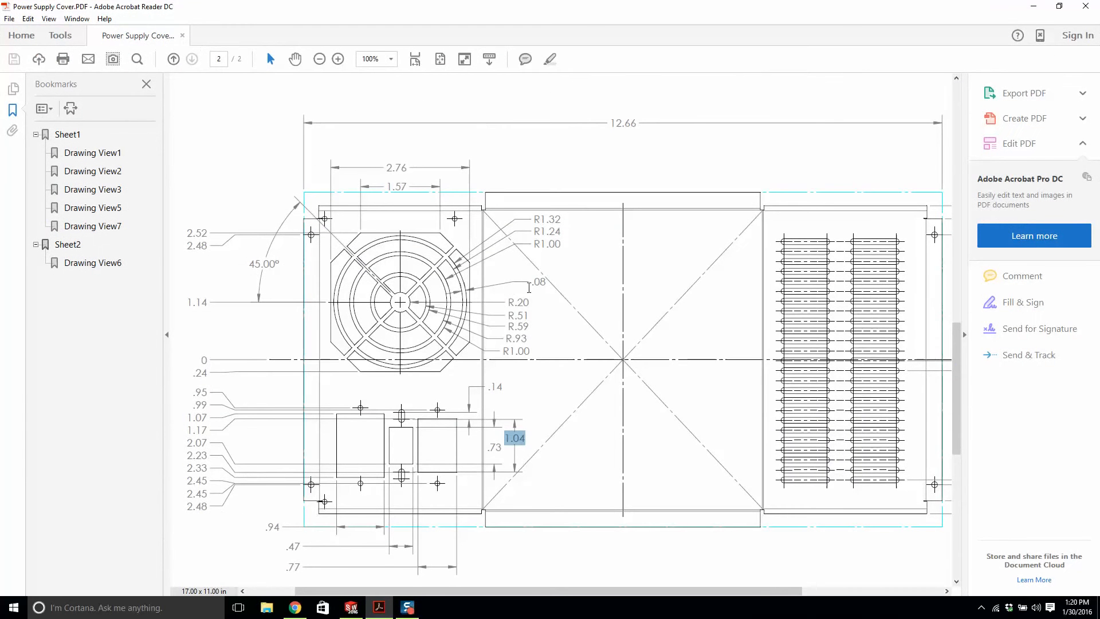
click(351, 607)
scroll(545, 267, down, 2)
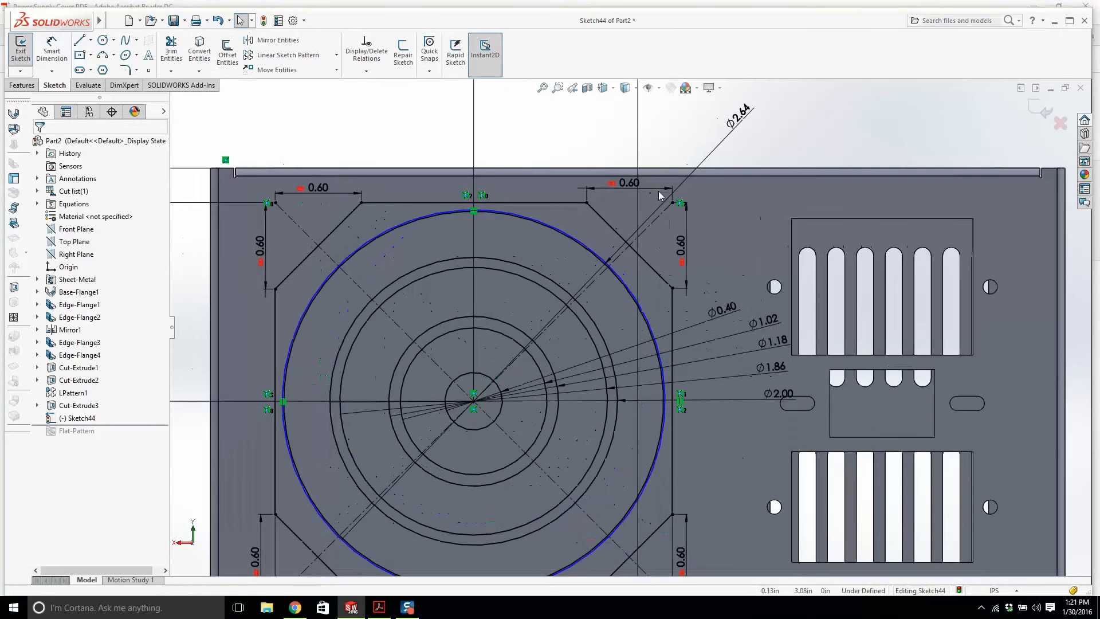
click(52, 50)
scroll(601, 241, down, 4)
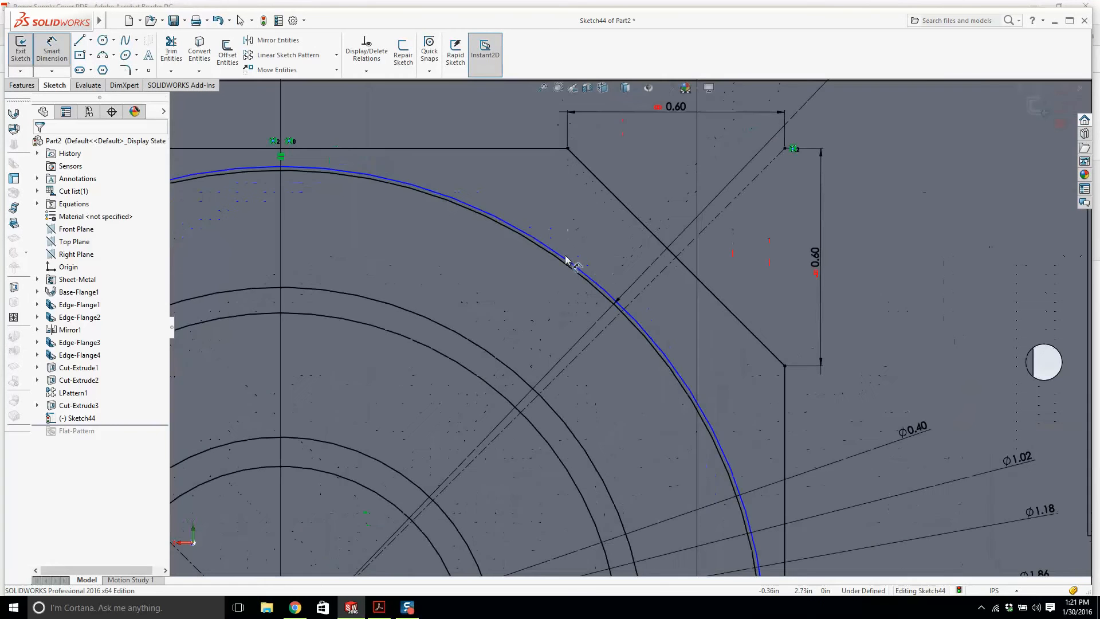
click(561, 259)
click(562, 261)
click(571, 216)
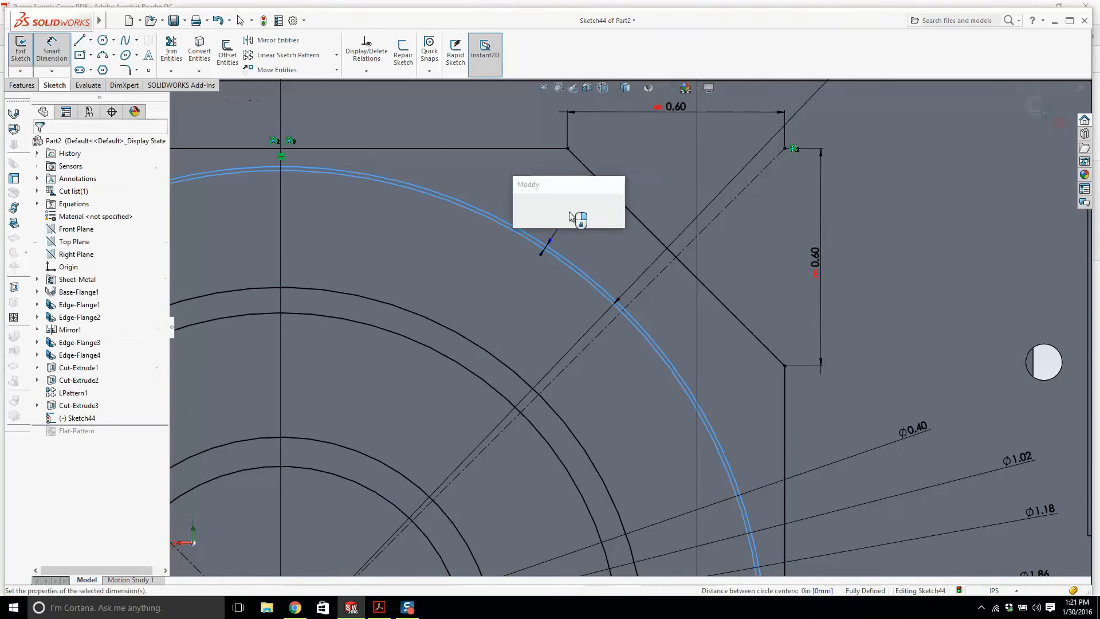
text(.08)
key(Return)
key(Escape)
Step: Delete the 2 in diameter dimension from the circle just outside the 1.86 in one and activate Smart Dimension
scroll(619, 221, up, 6)
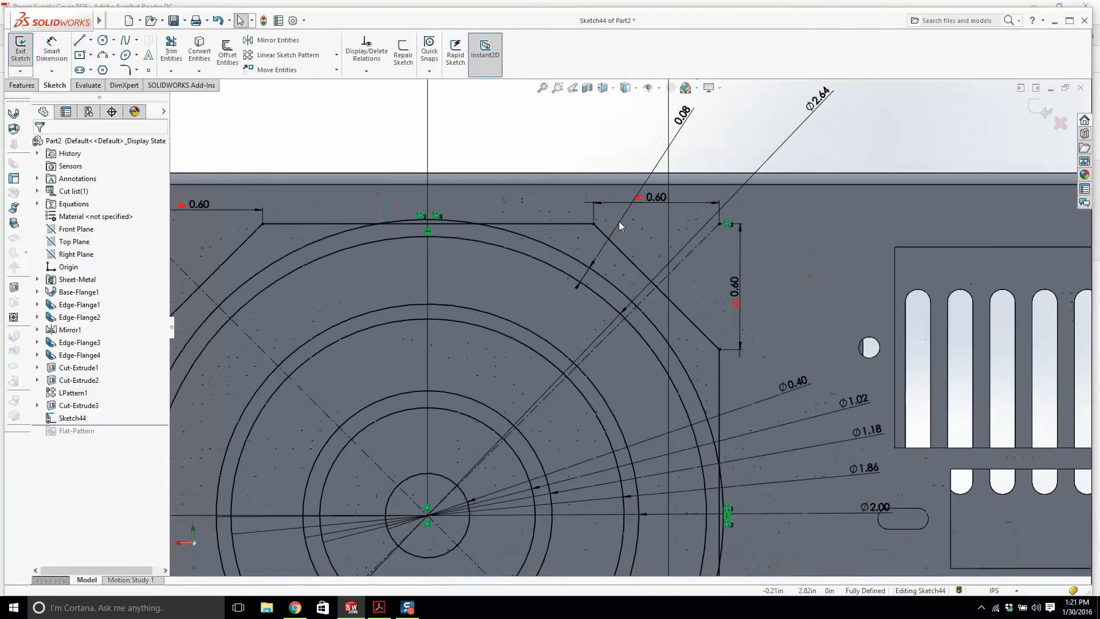
scroll(666, 390, down, 2)
click(809, 439)
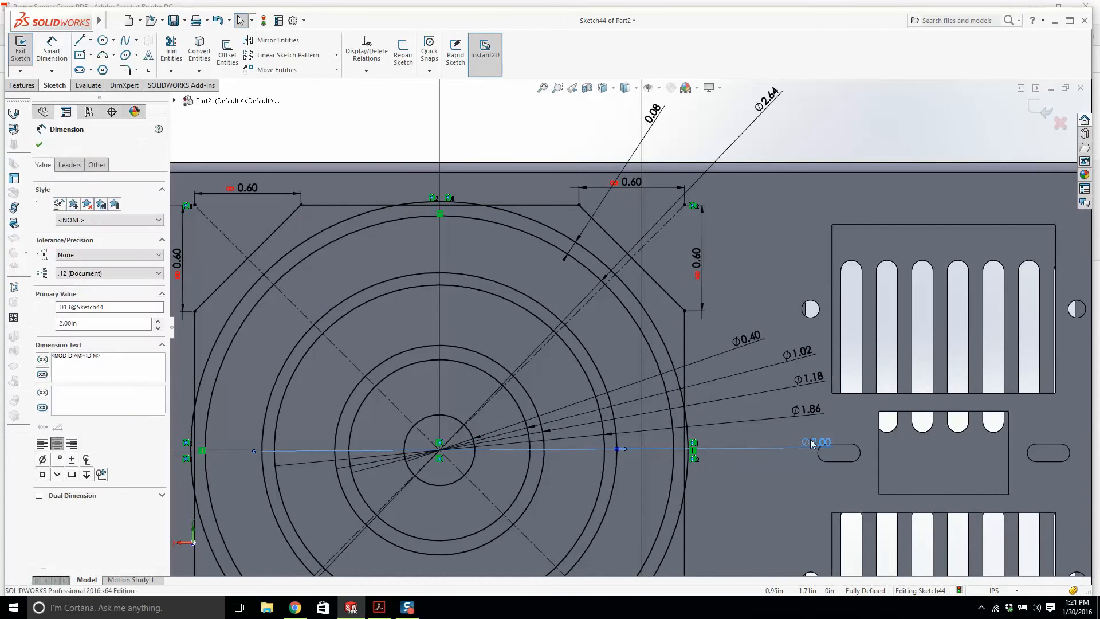
key(Delete)
click(52, 49)
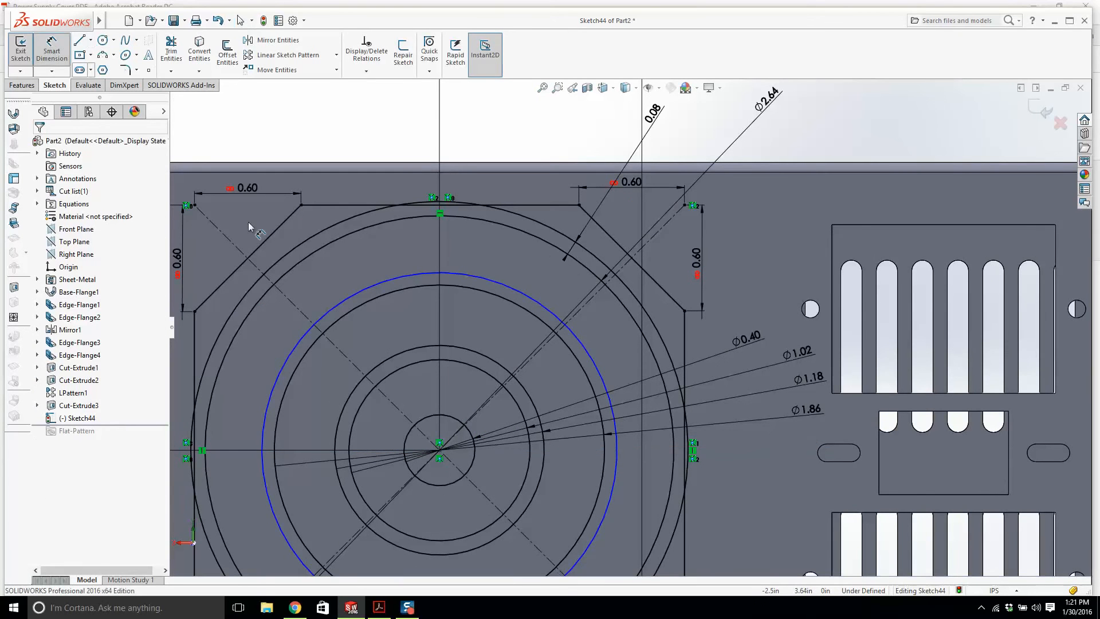
click(603, 461)
click(619, 459)
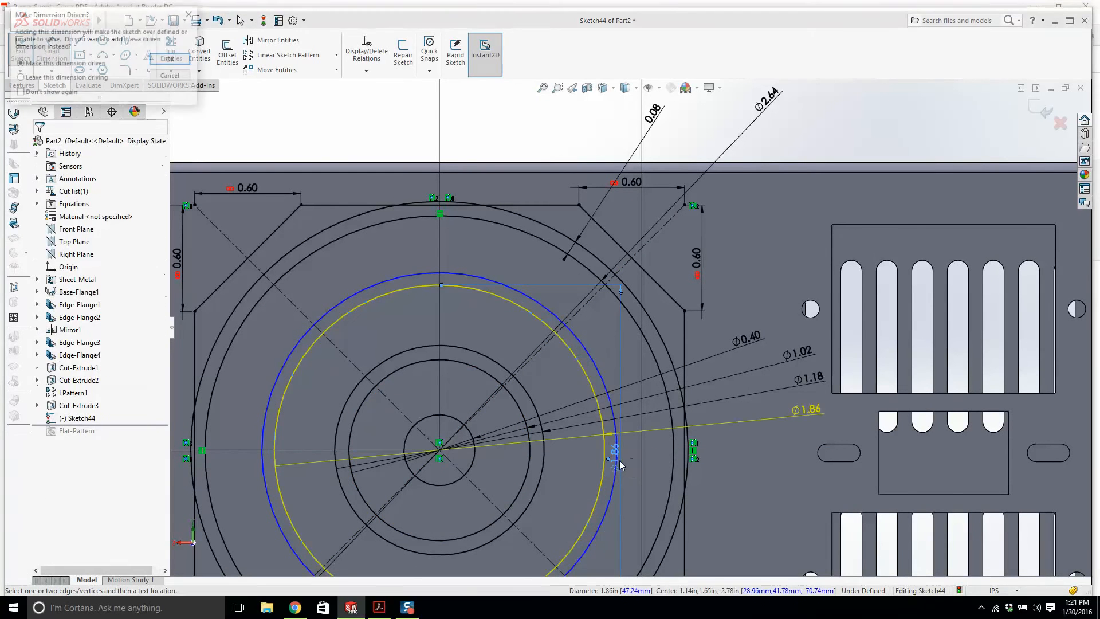
key(Escape)
Step: Dimension the gap between the 1.86 in circle and the circle just outside it as 0.08 in
click(605, 462)
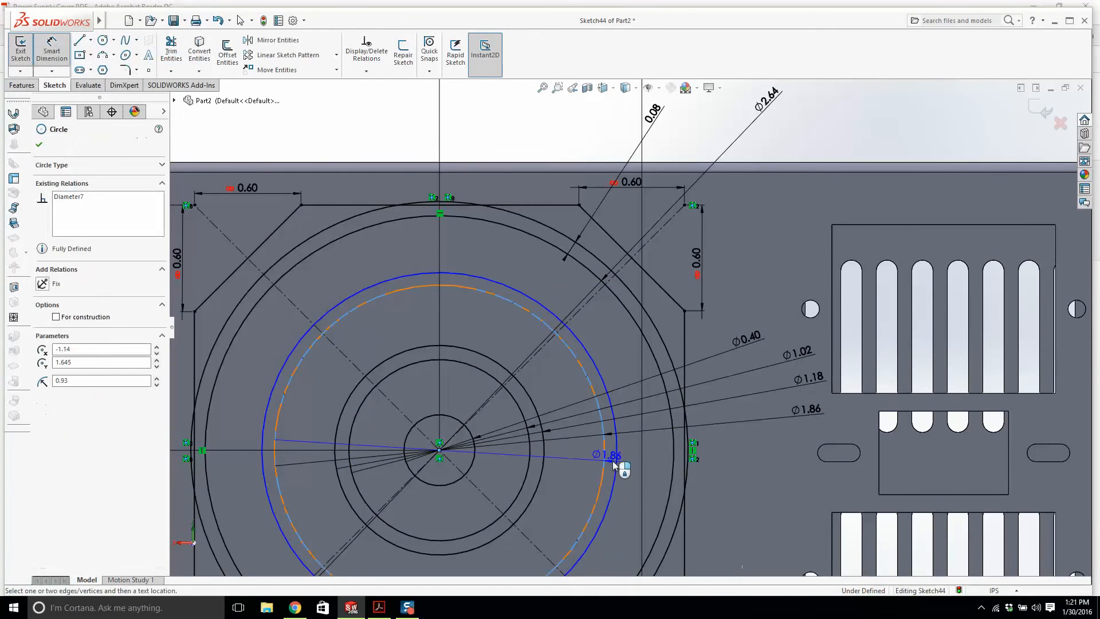
click(616, 459)
click(662, 472)
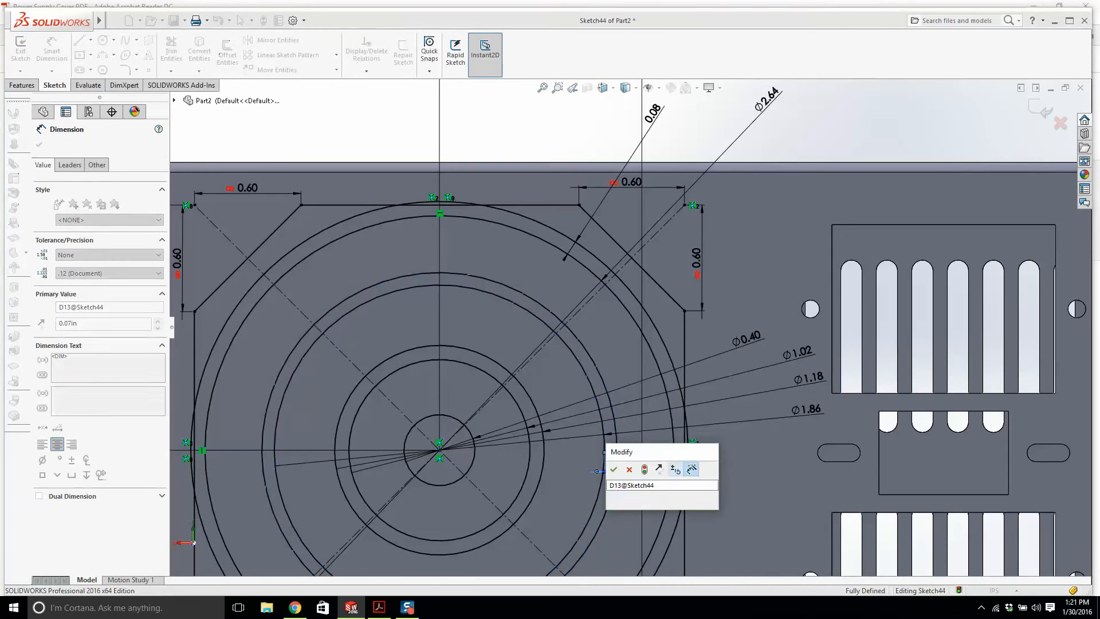
text(0.08)
key(Return)
key(Escape)
Step: Replace the 1.18 in diameter dimension with a 0.08 in gap dimension between the 1.02 in circle and the circle around it
scroll(630, 390, up, 1)
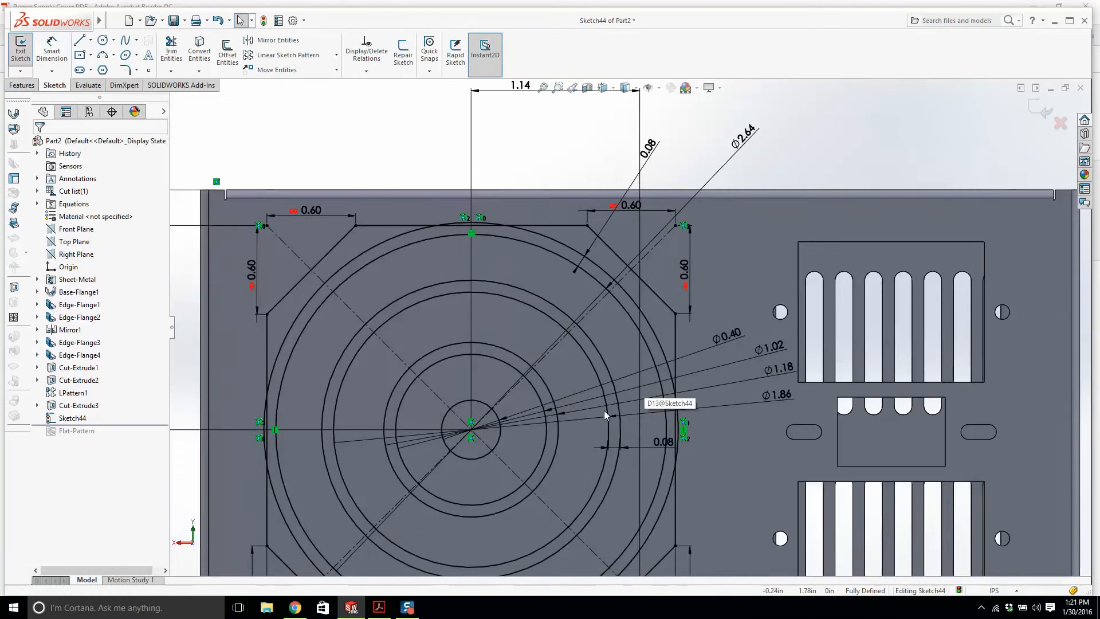
scroll(595, 427, down, 3)
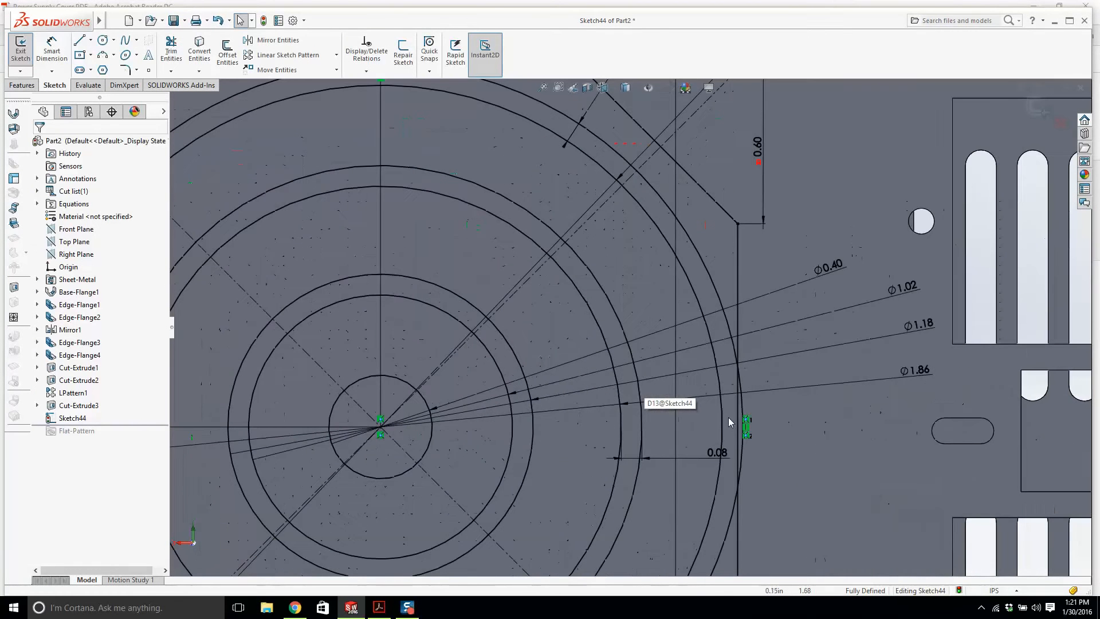
click(838, 343)
key(Delete)
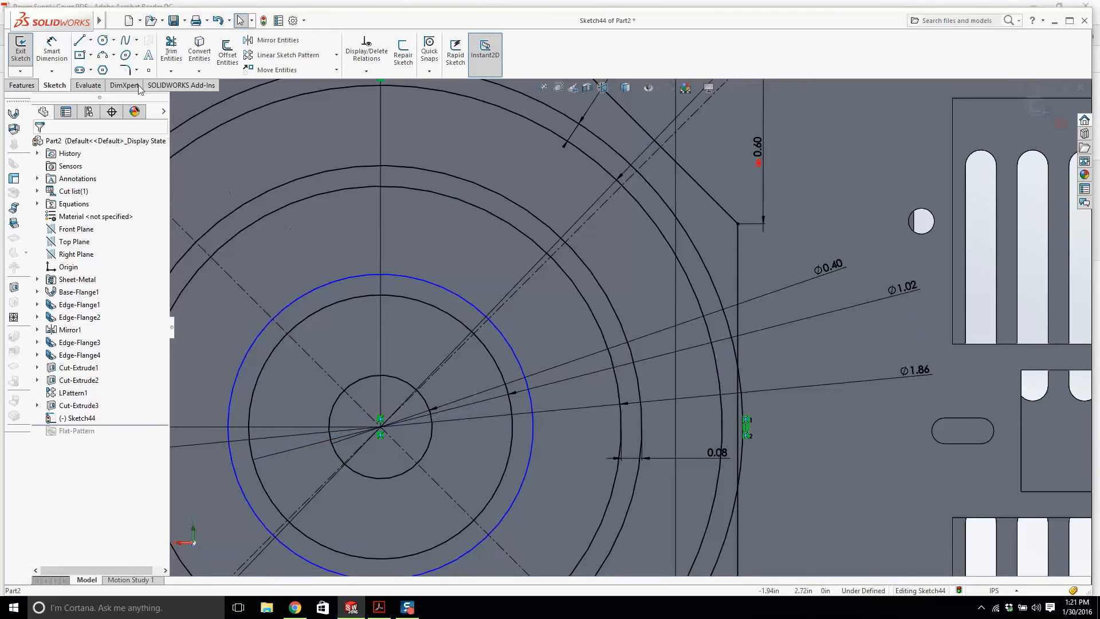
click(52, 51)
click(512, 449)
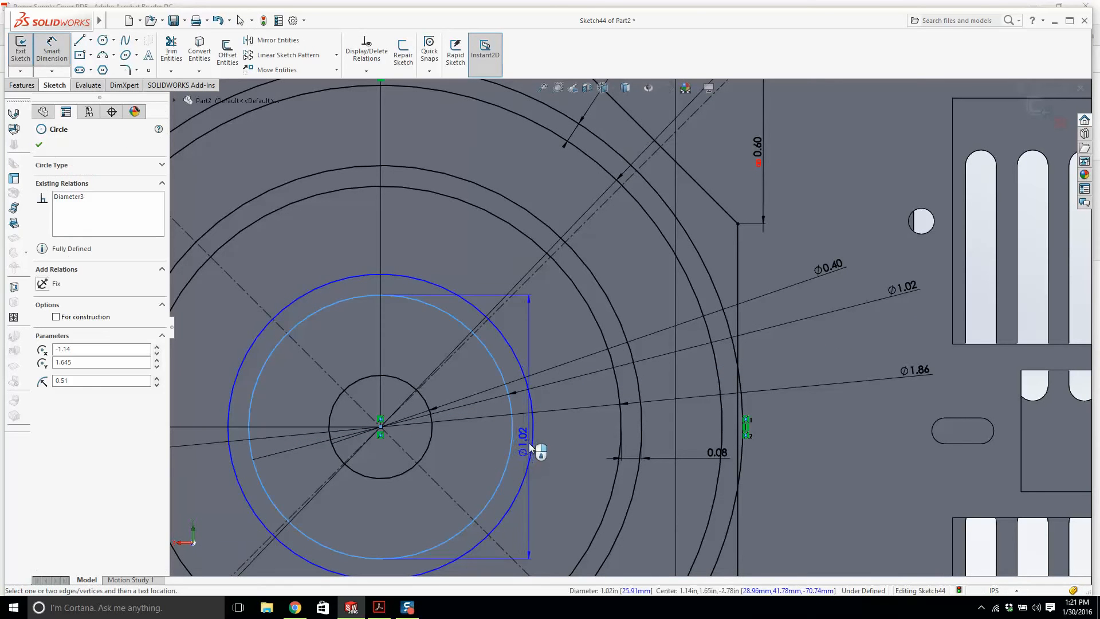
click(531, 440)
click(566, 436)
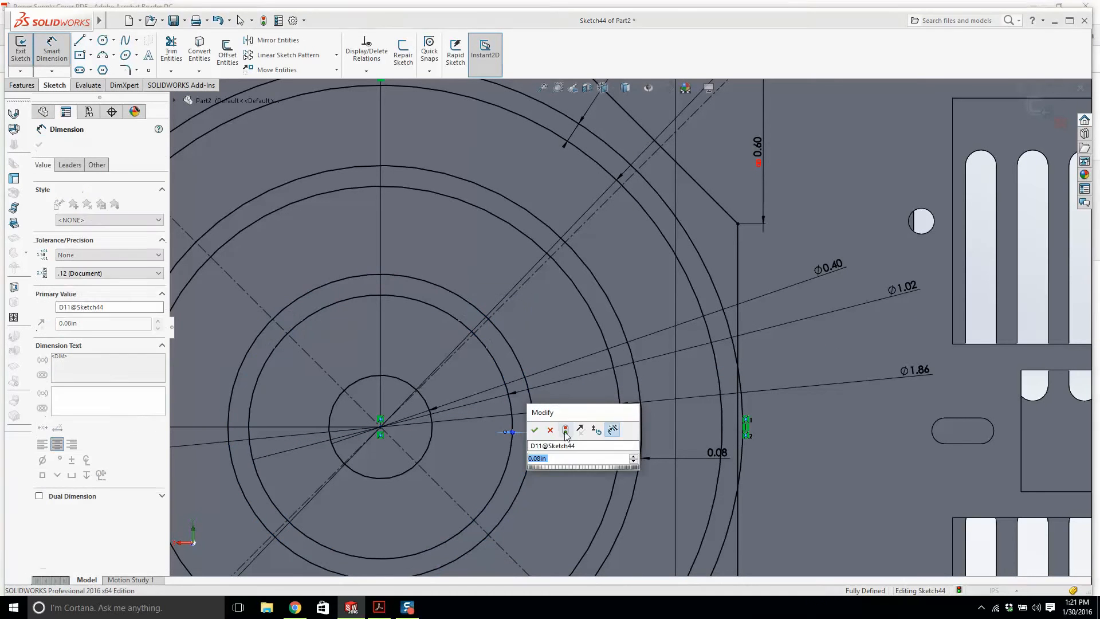
click(535, 429)
scroll(581, 408, up, 4)
key(Escape)
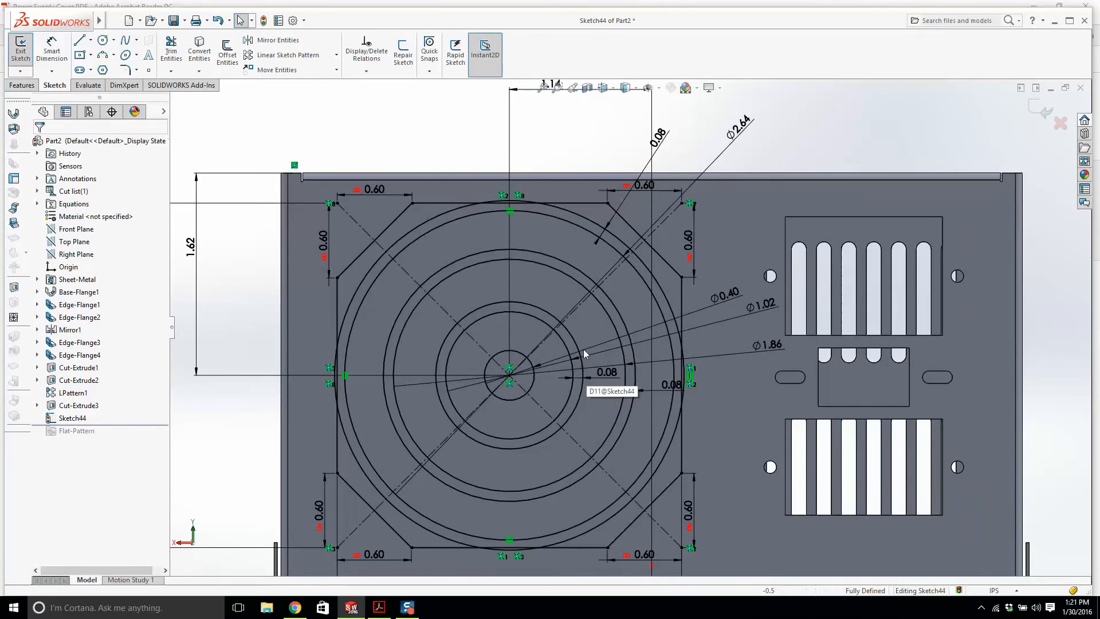
Step: Move the outermost 0.08 in gap and 2.64 in diameter dimension texts closer to the grille's vertical centerline, above the cover's upper edge
scroll(583, 351, up, 2)
scroll(613, 326, down, 2)
scroll(633, 357, up, 2)
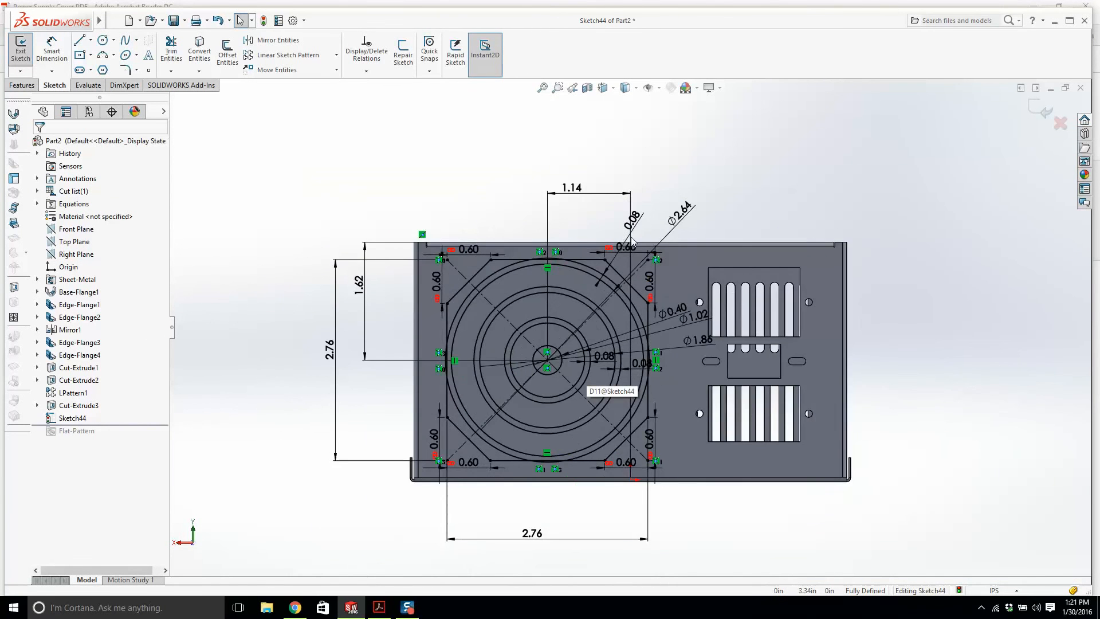
scroll(632, 212, down, 2)
drag(616, 240, 569, 227)
mouse_move(683, 264)
mouse_down()
mouse_move(596, 294)
mouse_move(595, 227)
mouse_up()
key(Escape)
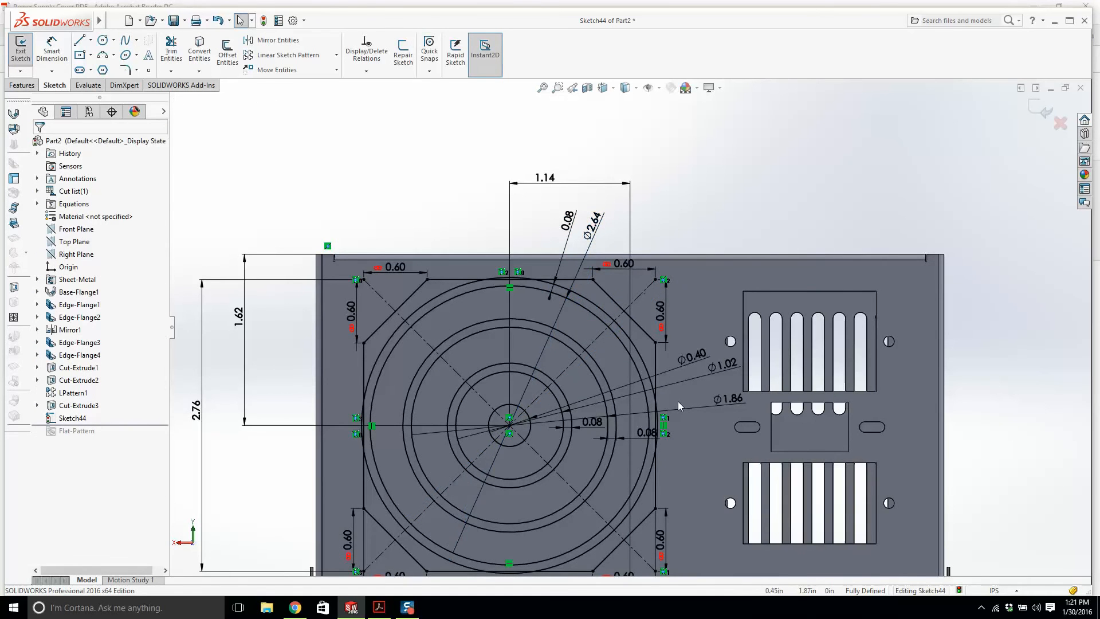
Step: Rearrange the 0.40 in and 1.02 in diameter texts and the two inner 0.08 in gap dimensions for readability
scroll(678, 401, down, 2)
drag(692, 334, 527, 363)
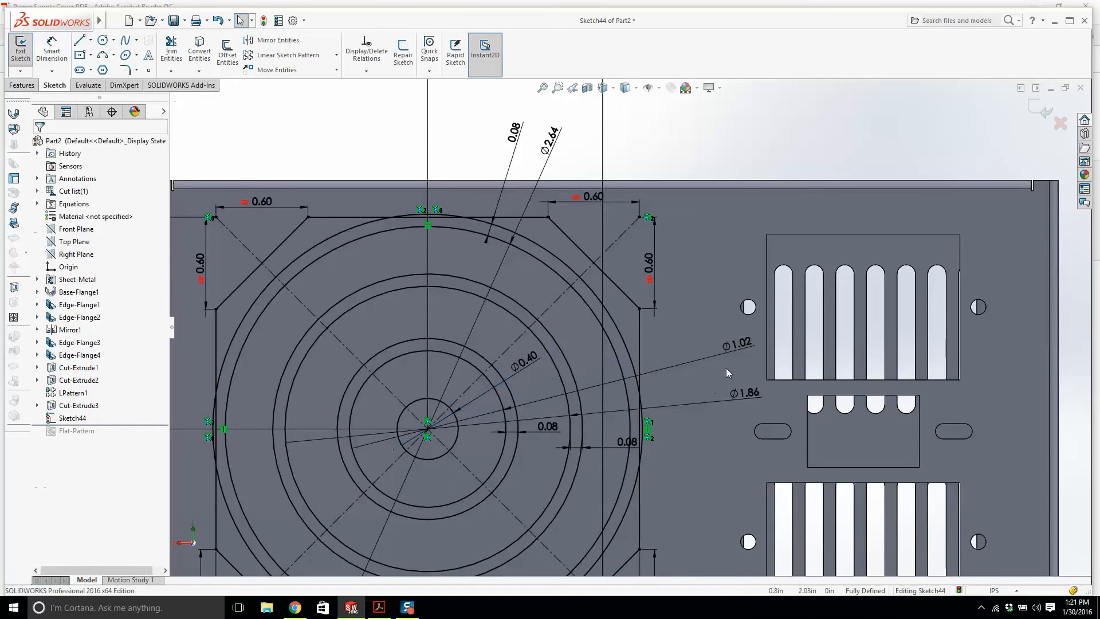
drag(741, 347, 712, 356)
drag(548, 420, 540, 440)
click(654, 457)
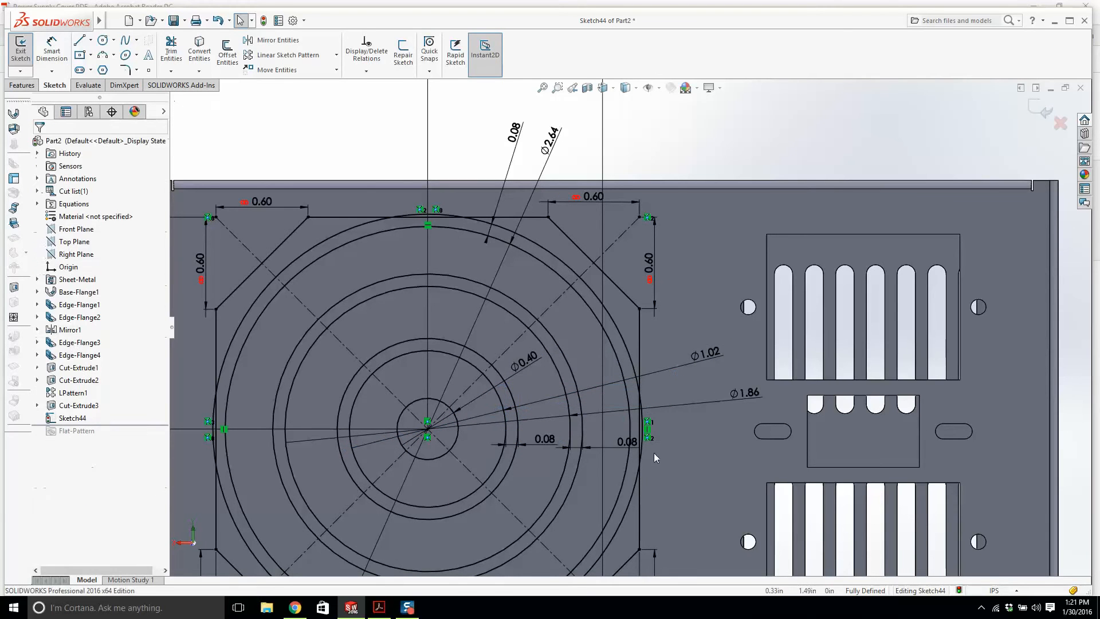
drag(617, 437, 674, 480)
scroll(610, 394, up, 2)
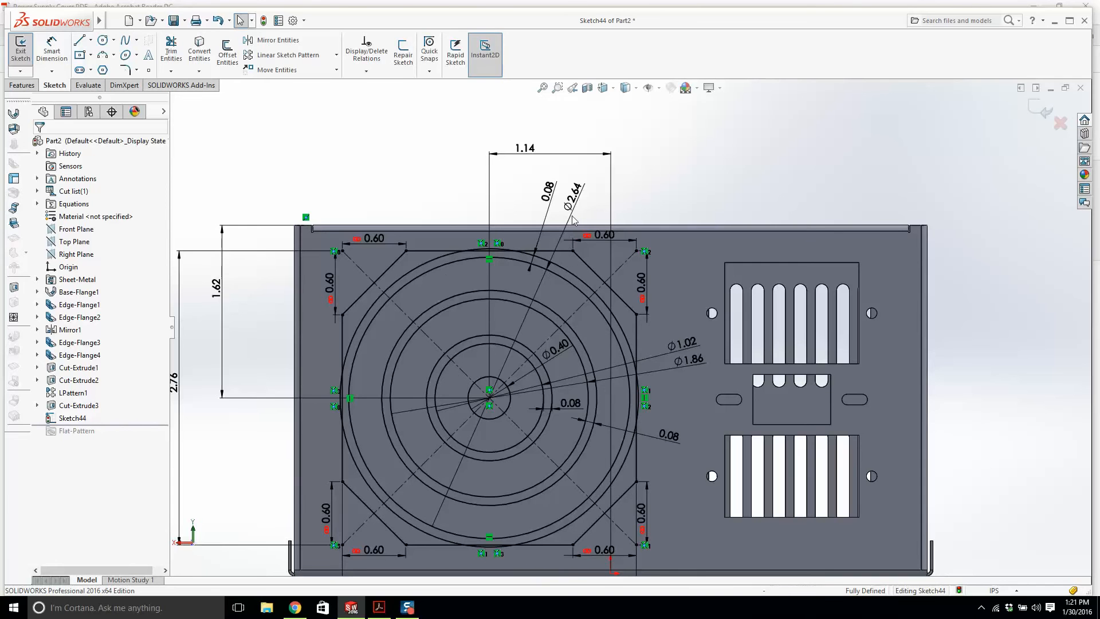
Step: Check the outer ring radii in the PDF drawing and set the 2.64 in diameter dimension to 1.24*2 (2.48 in)
double_click(572, 195)
click(378, 607)
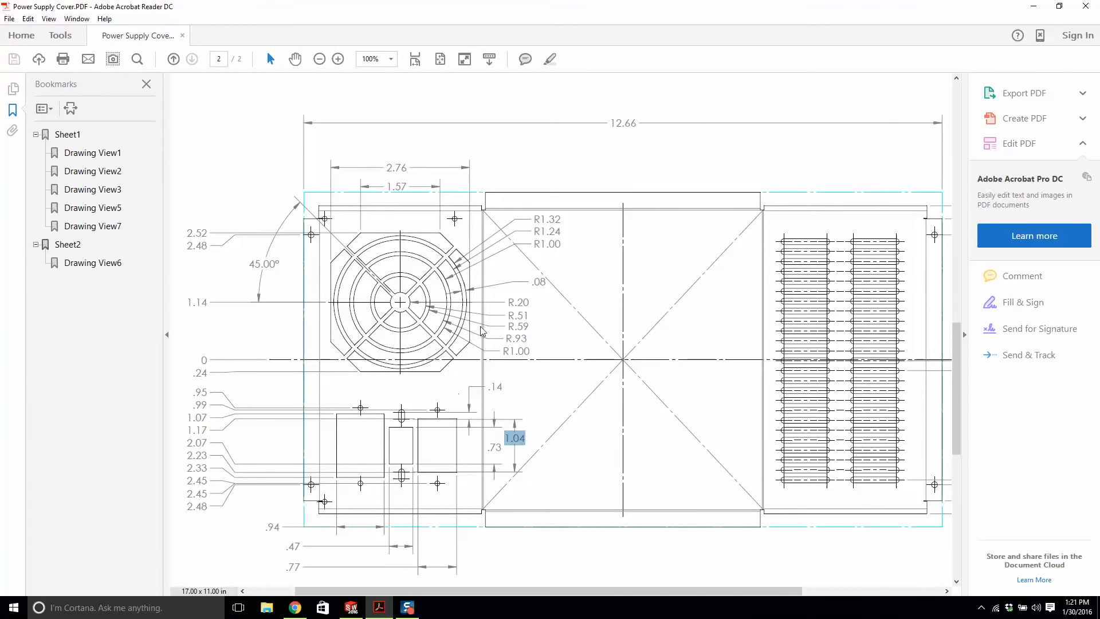
ctrl+scroll(473, 281, up, 3)
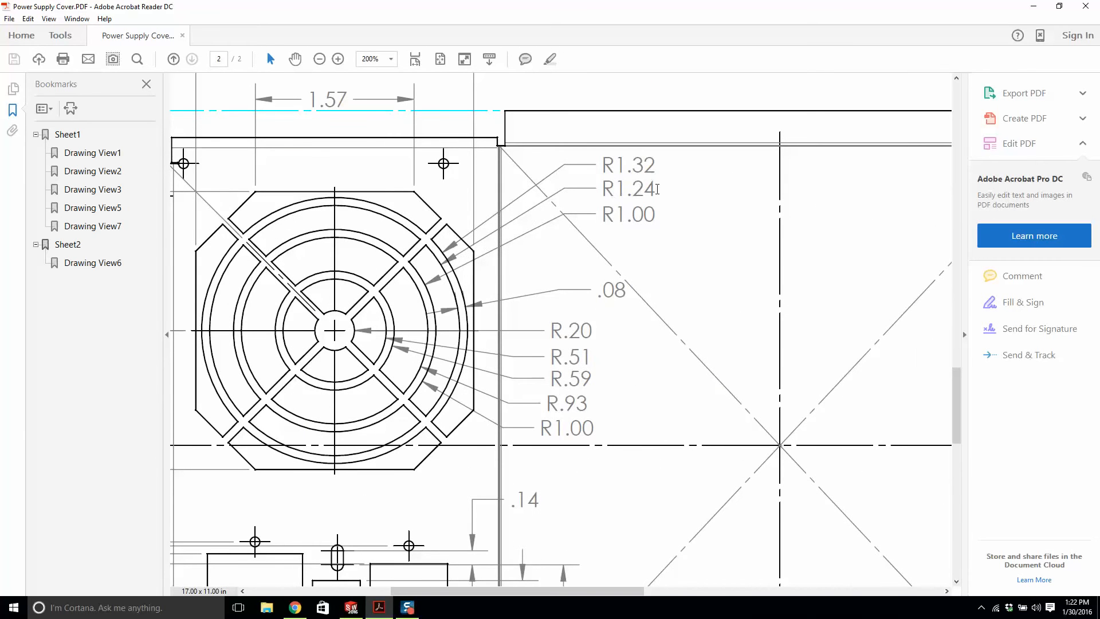
drag(657, 189, 618, 189)
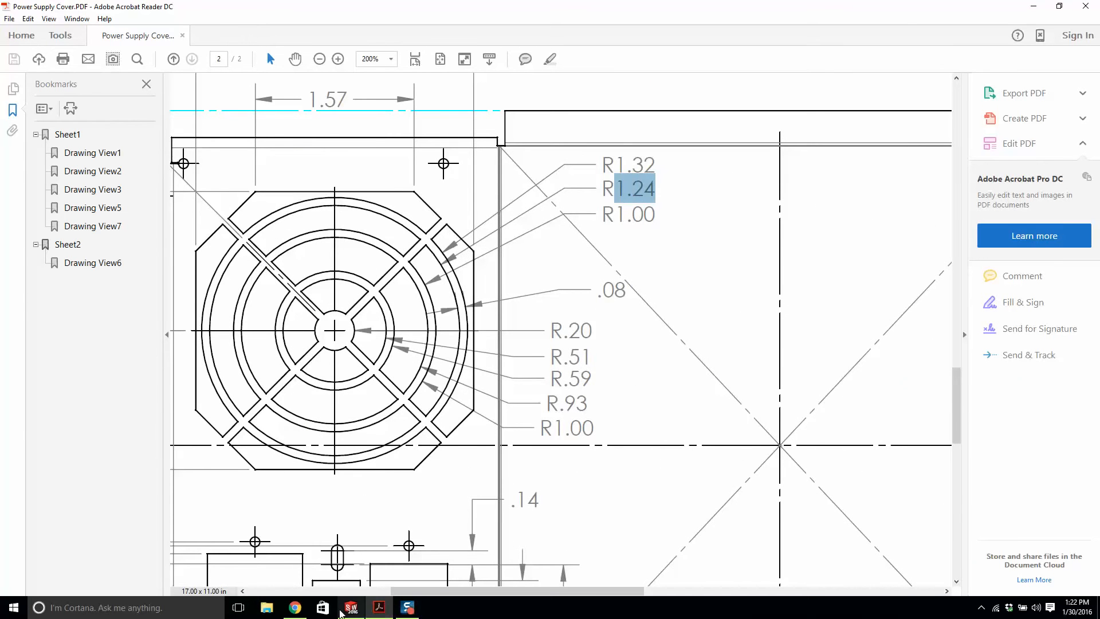
click(351, 607)
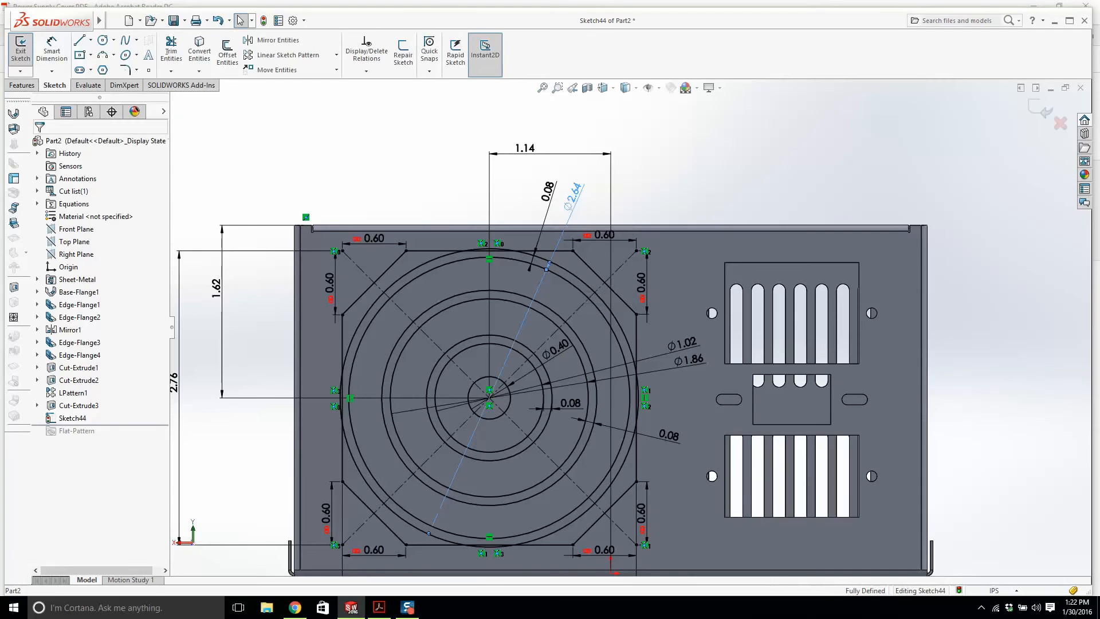
double_click(566, 209)
text(1.24*2)
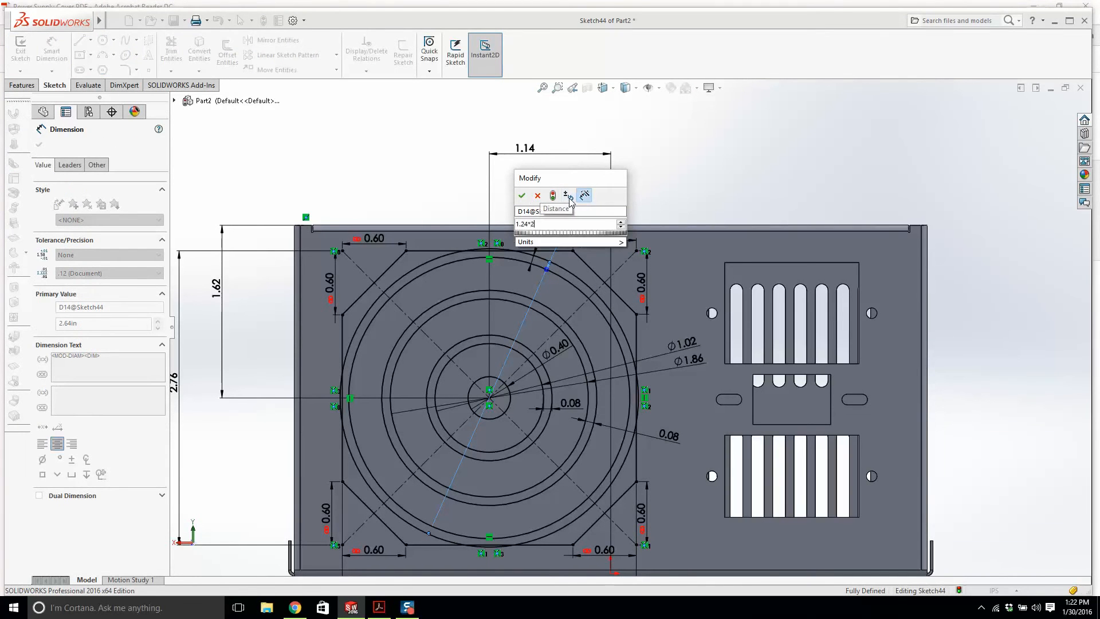
key(Return)
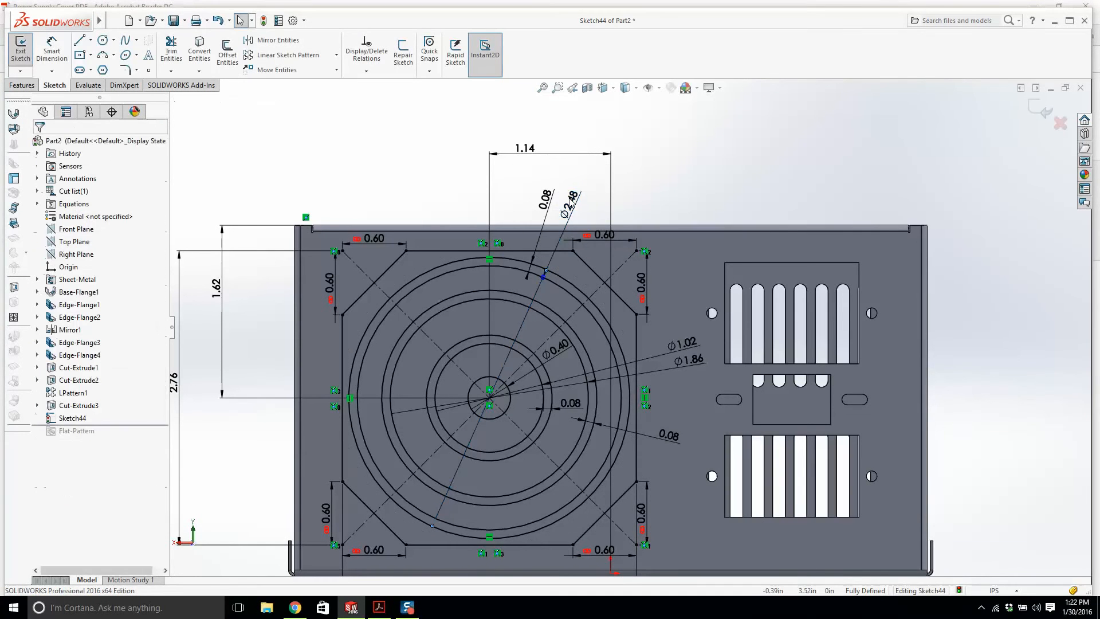
Step: Check the spokes in the PDF drawing and offset the diagonal centerline from upper left to lower right 0.04 in bi-directionally
key(z)
scroll(547, 359, down, 1)
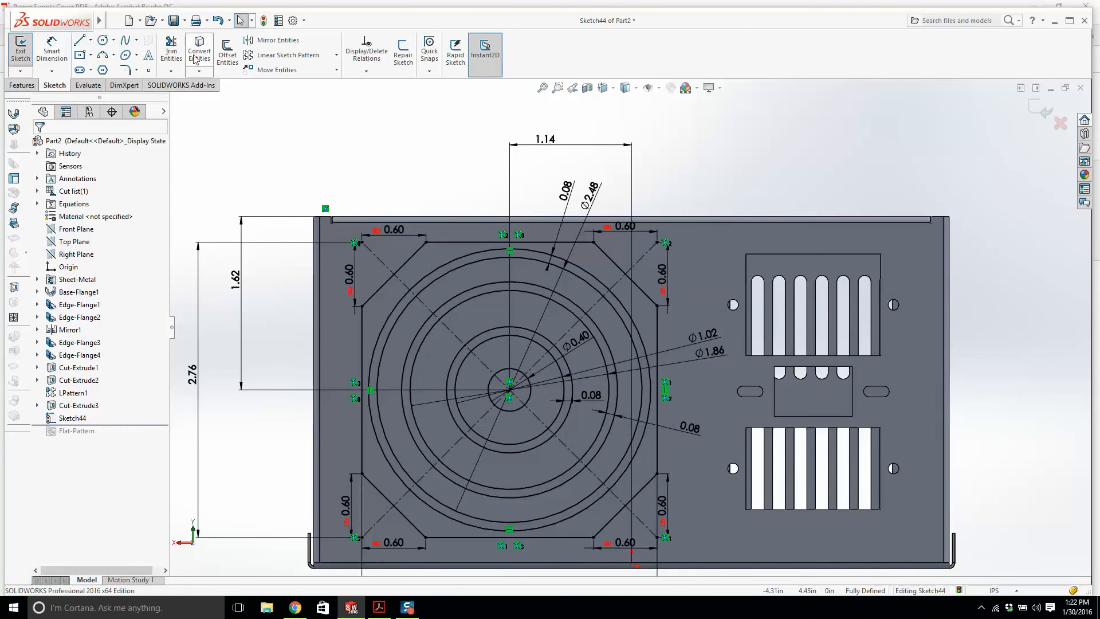
click(227, 55)
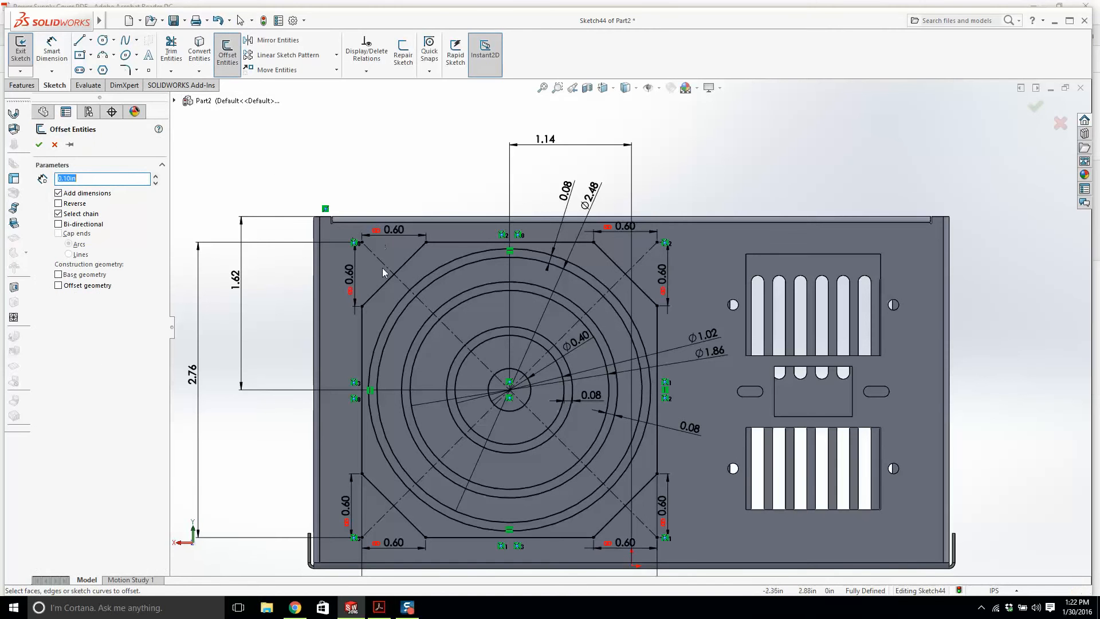
click(379, 609)
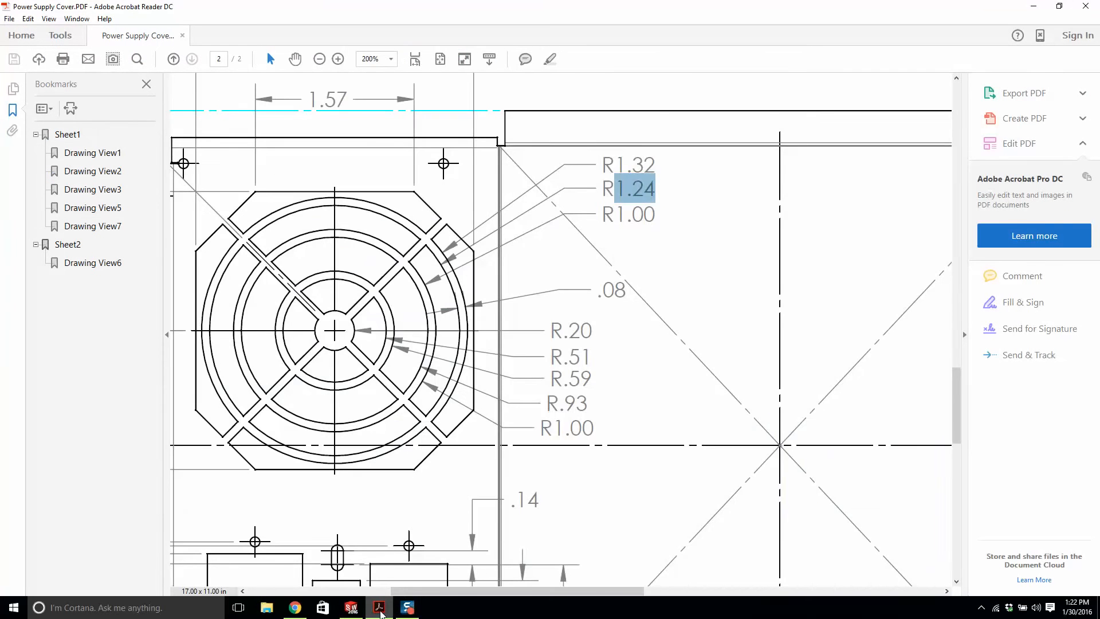
ctrl+scroll(485, 267, down, 2)
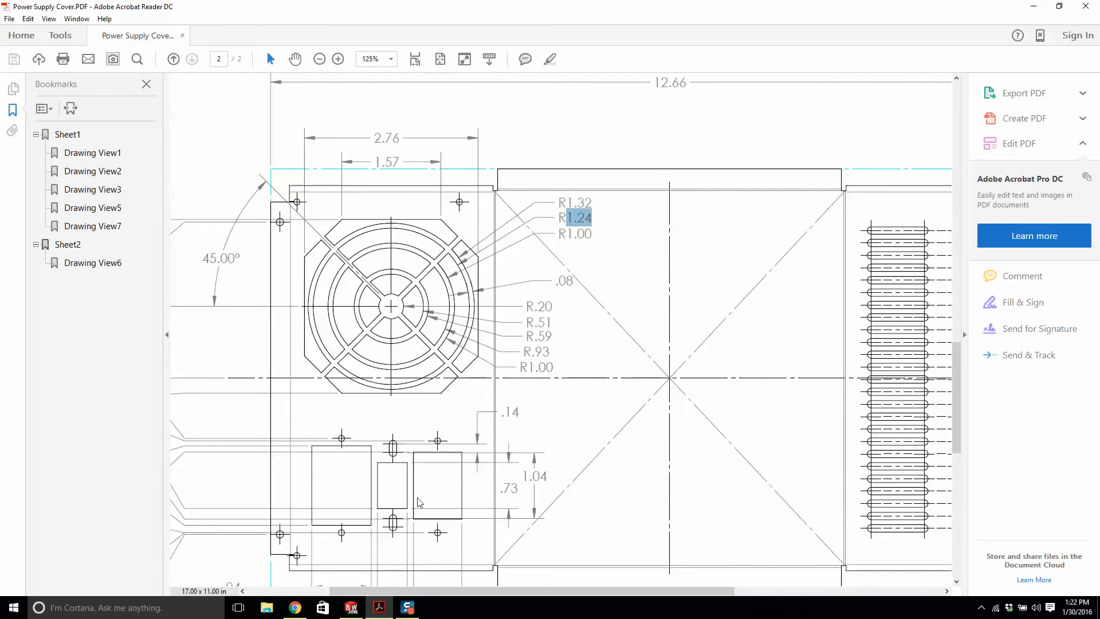
click(353, 607)
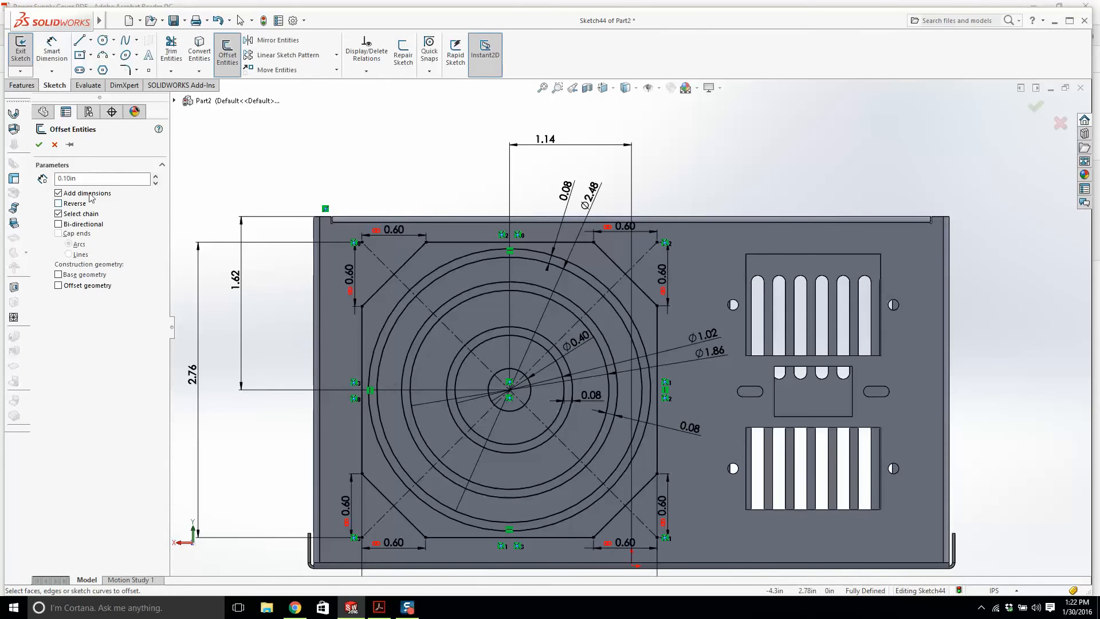
double_click(102, 178)
text(.04)
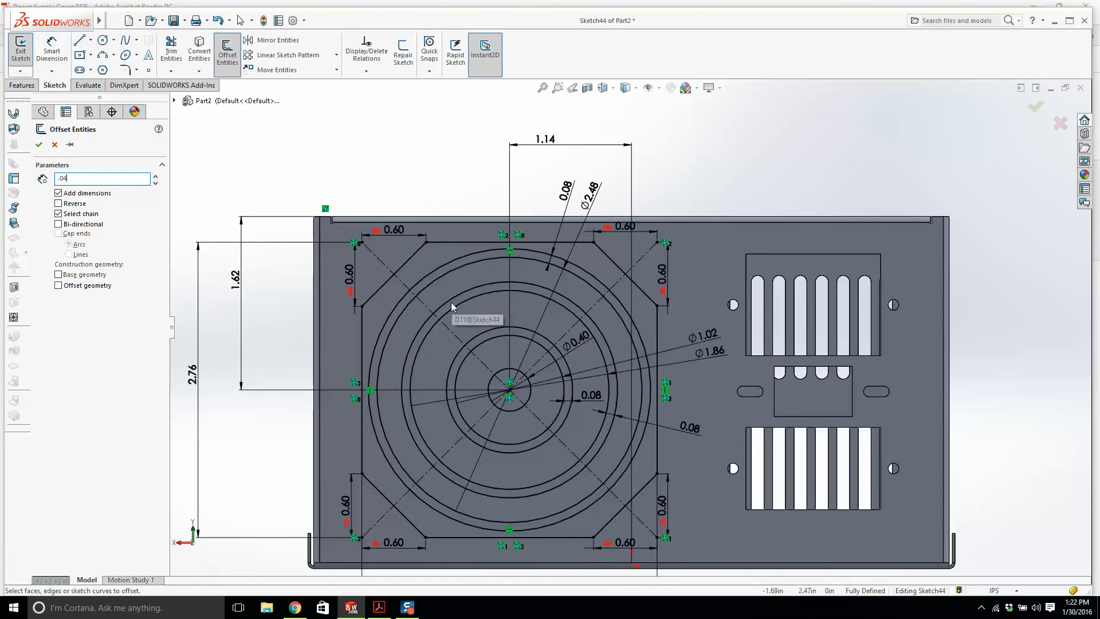
scroll(431, 307, down, 2)
click(431, 307)
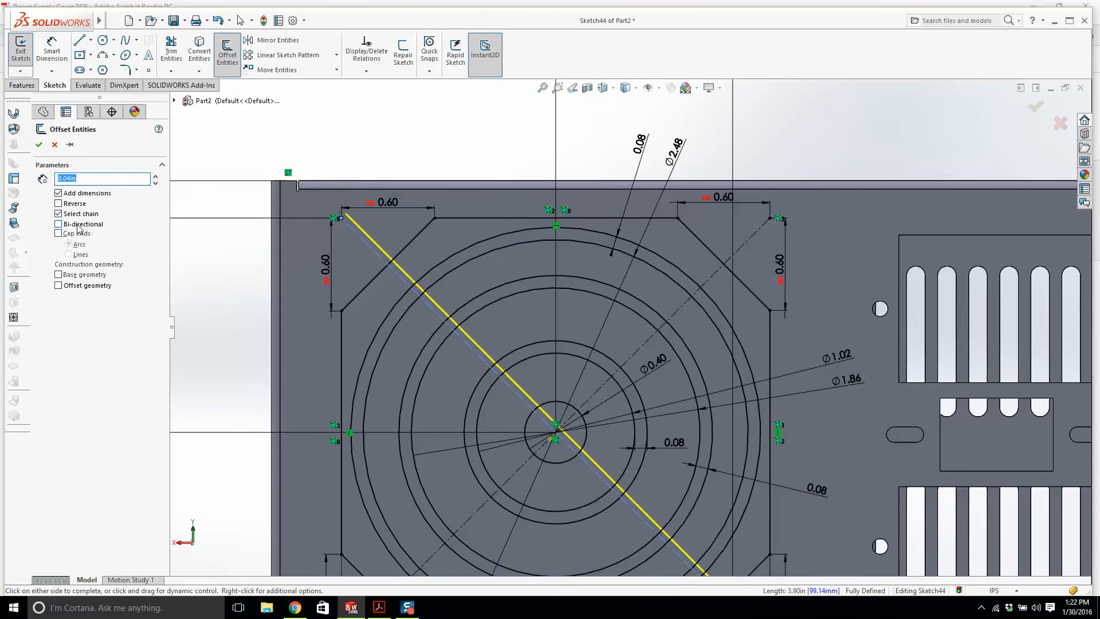
click(58, 224)
scroll(491, 283, up, 3)
scroll(491, 282, down, 1)
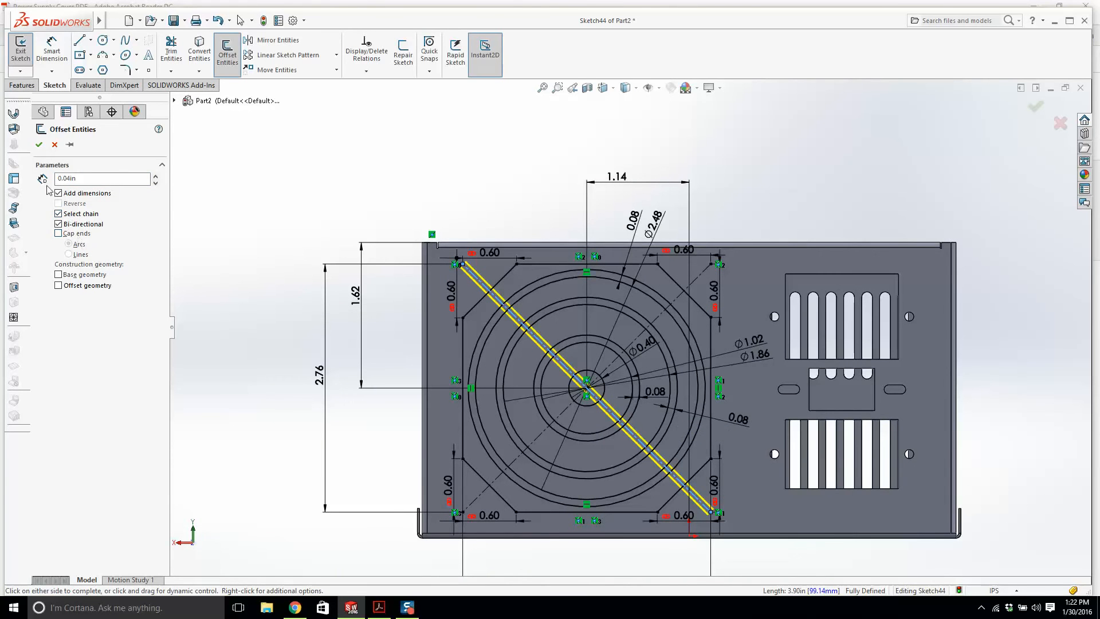
click(39, 145)
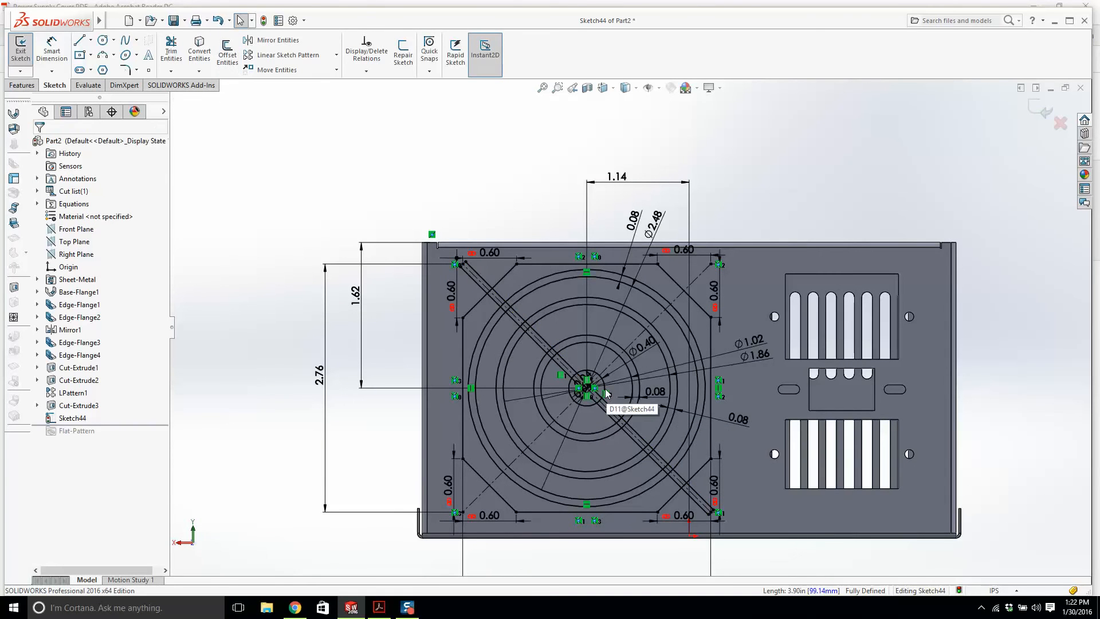
Step: Offset the diagonal centerline from lower left to upper right 0.04 in bi-directionally
scroll(584, 378, down, 3)
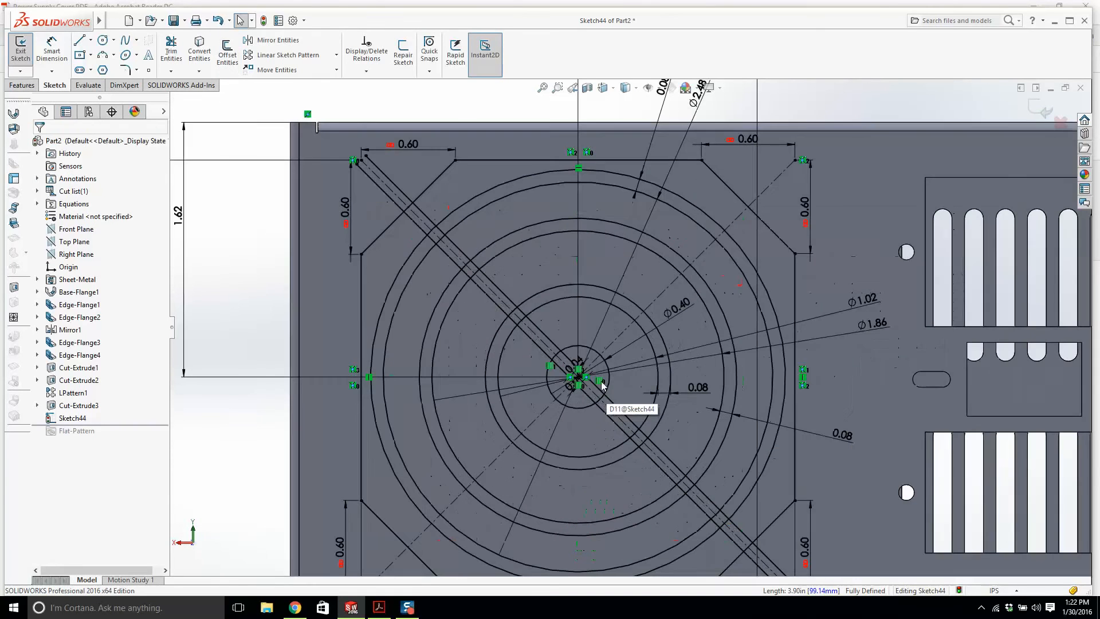
click(227, 55)
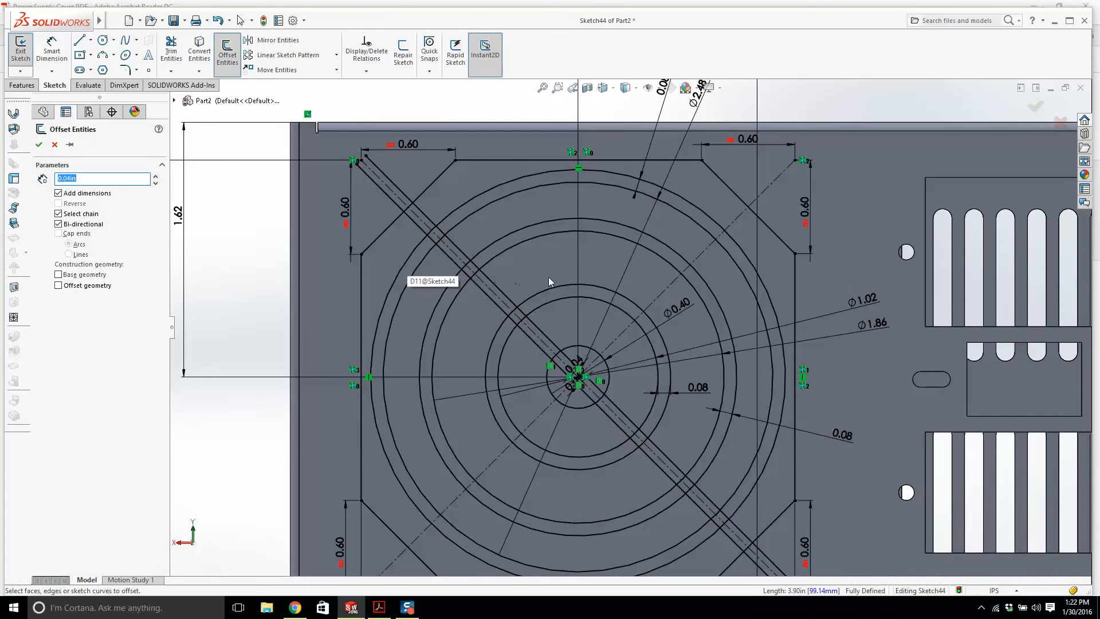
click(671, 285)
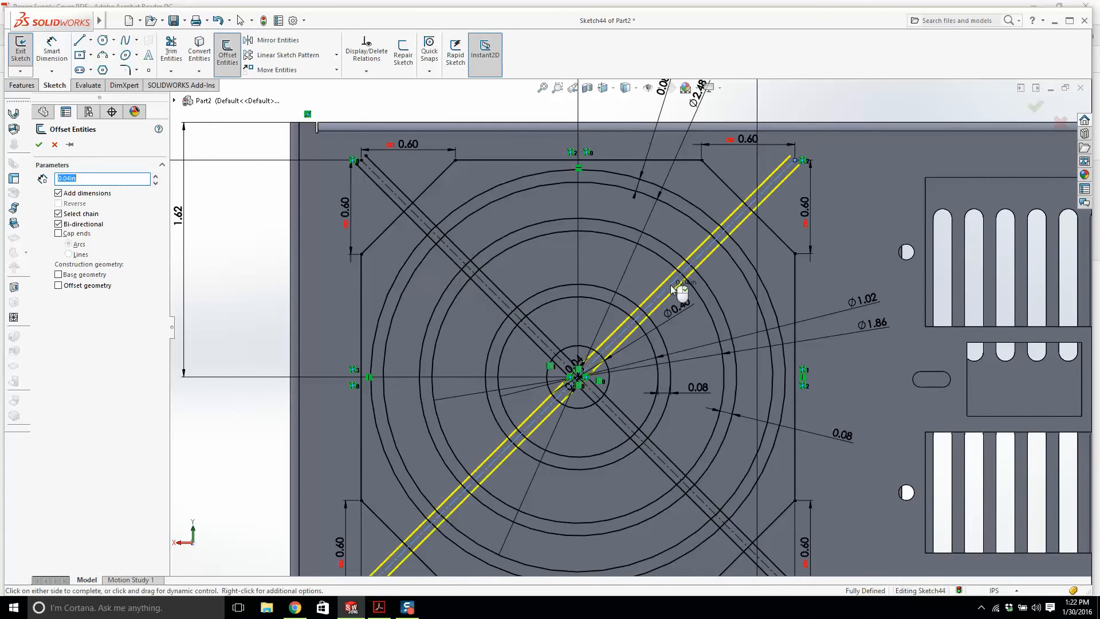
click(38, 144)
scroll(535, 252, up, 4)
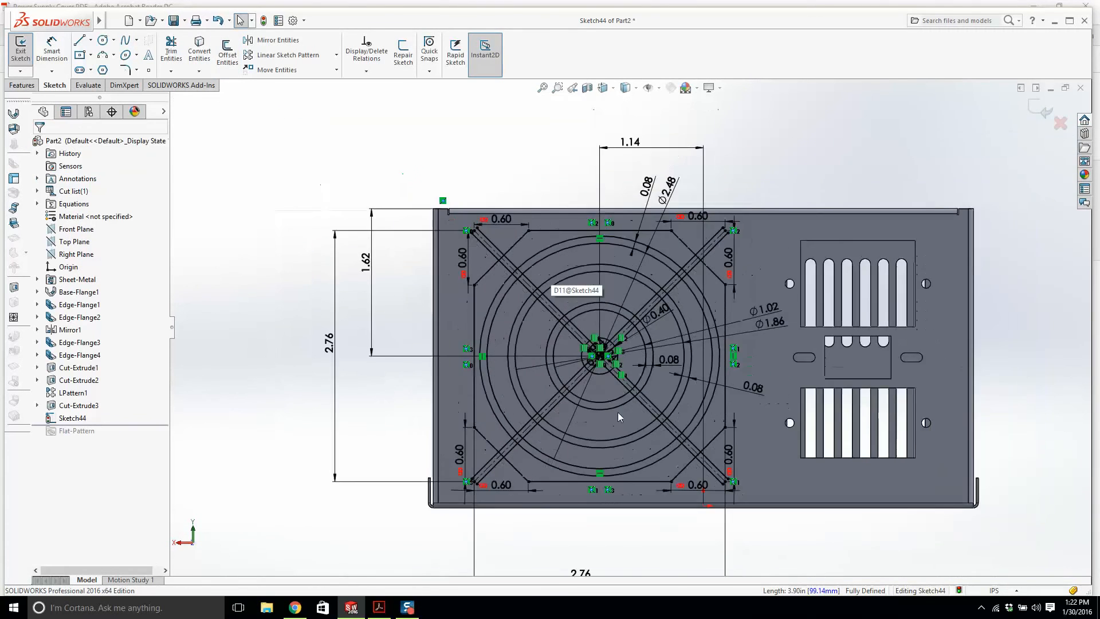
scroll(624, 404, down, 2)
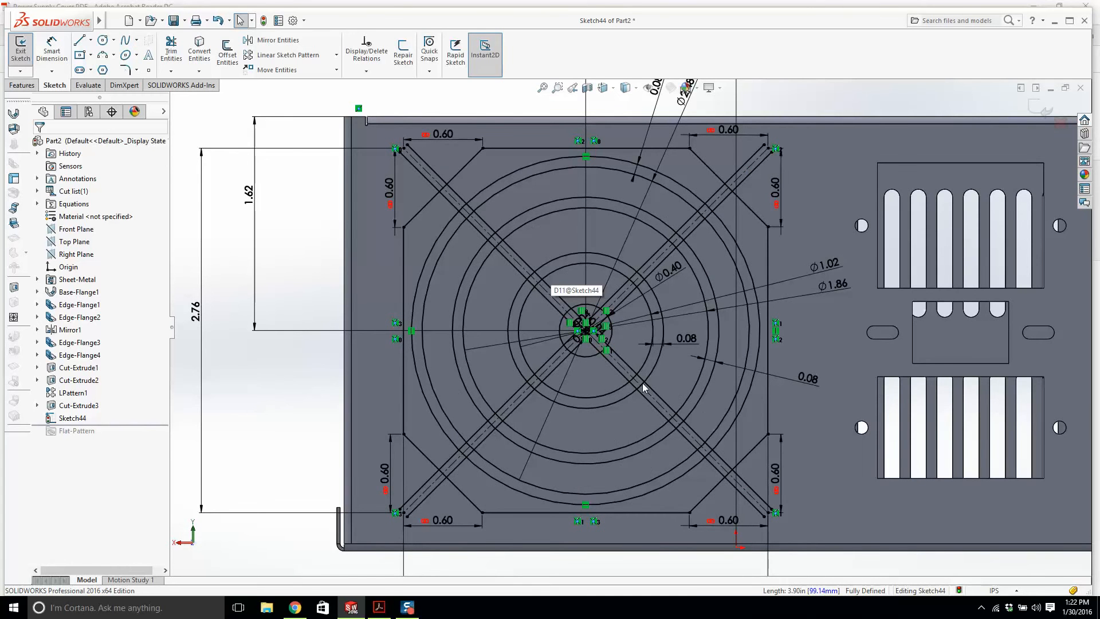
scroll(722, 345, up, 1)
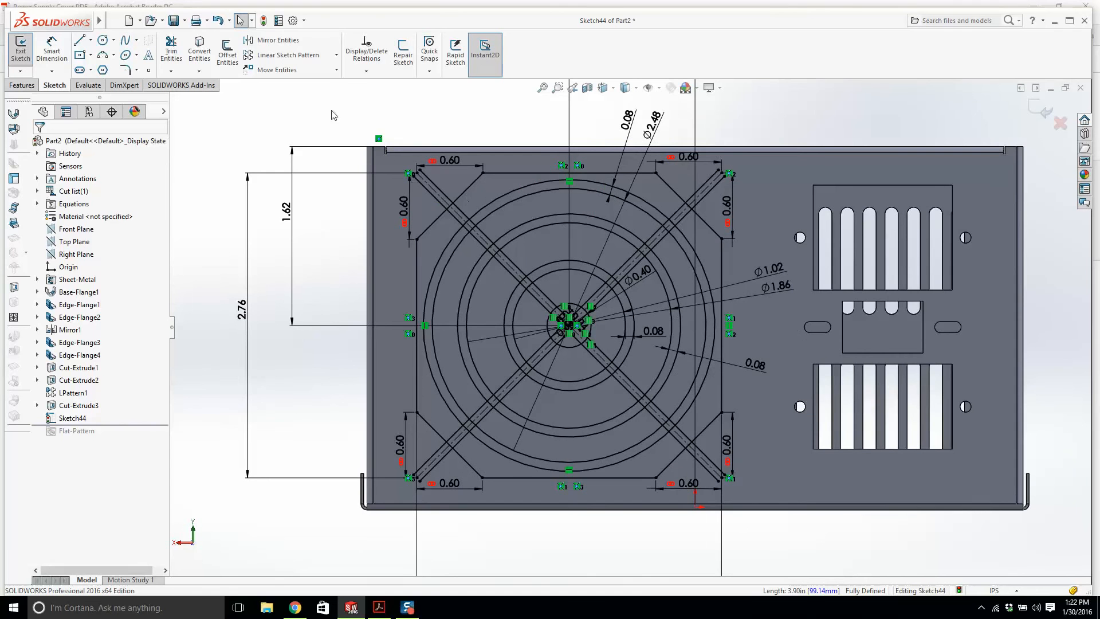
Step: Try trimming the spoke ends beyond the grille outline's upper-left chamfer, and undo the trim
click(171, 51)
scroll(351, 177, down, 1)
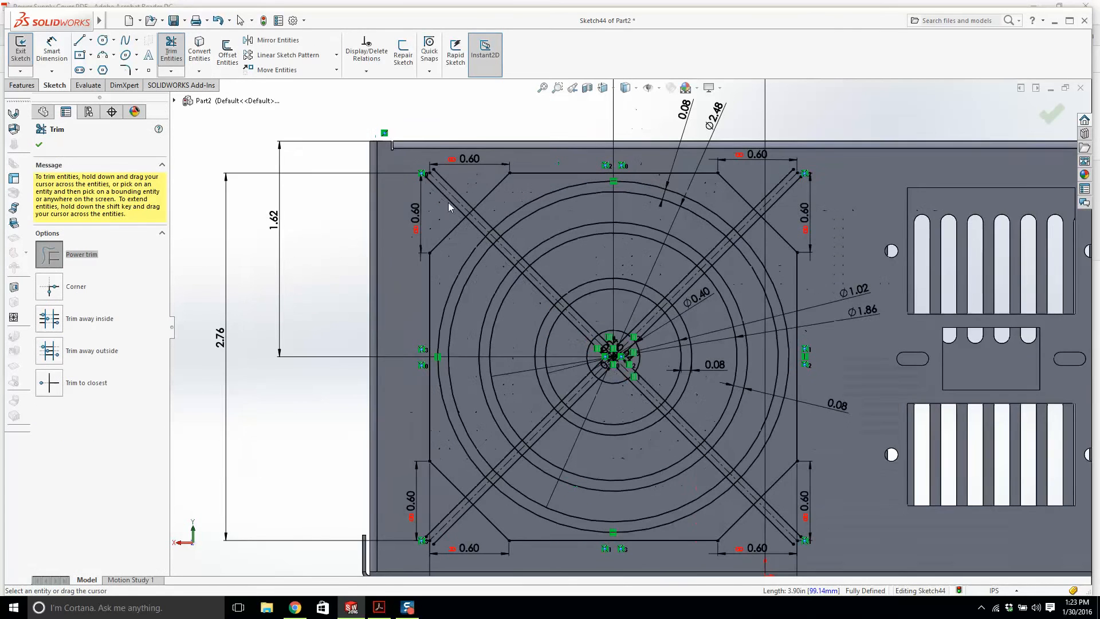
drag(439, 205, 456, 191)
key(f)
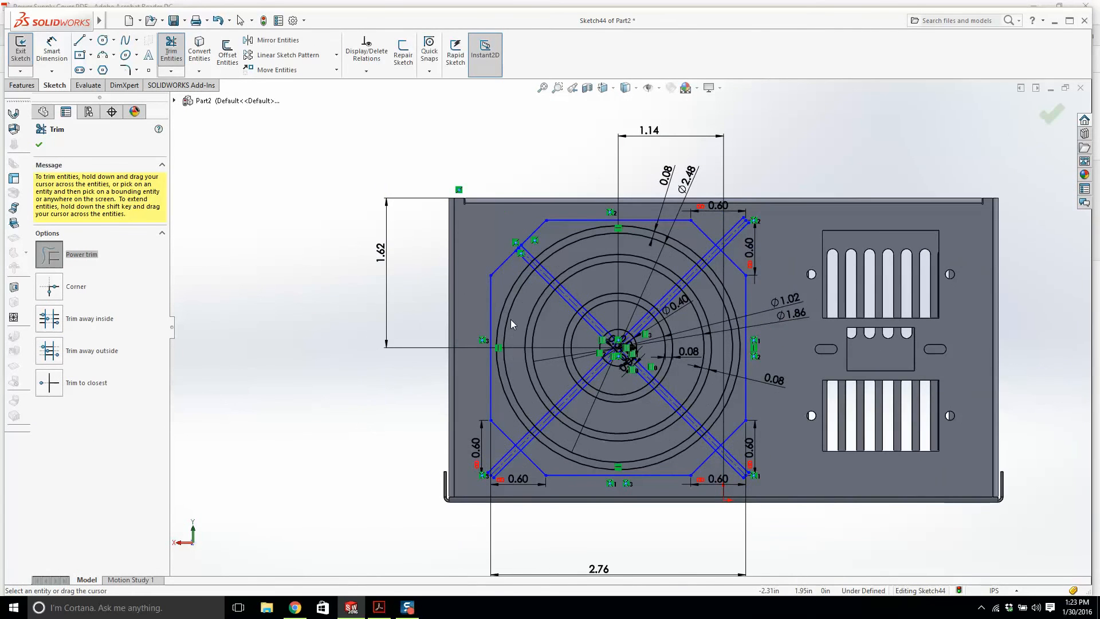
key(Escape)
key(ctrl+z)
scroll(496, 233, down, 5)
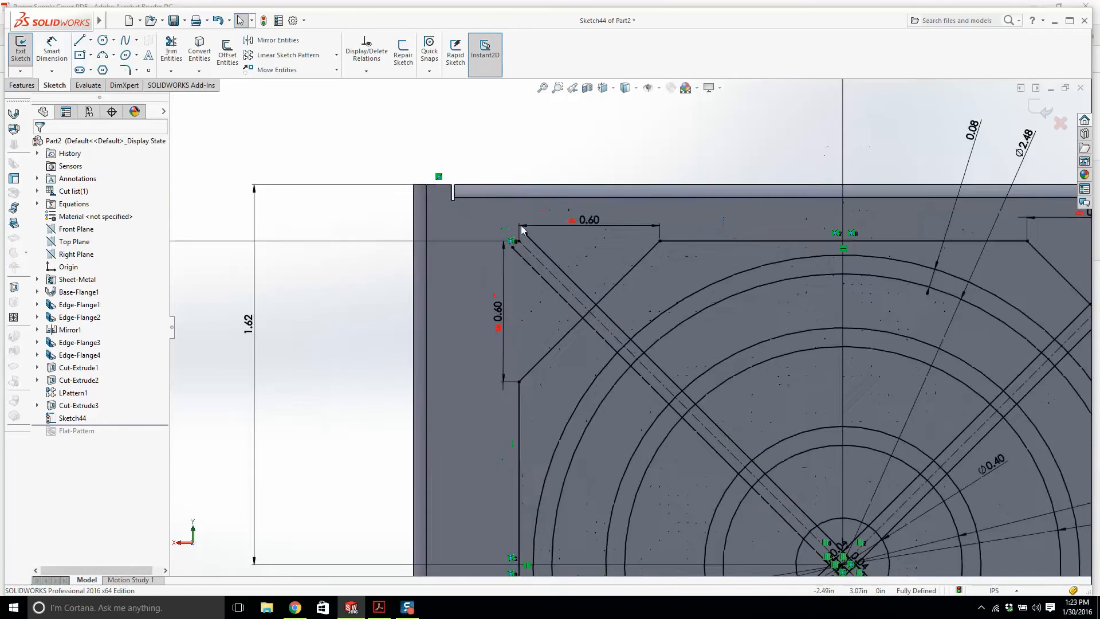
scroll(523, 226, up, 5)
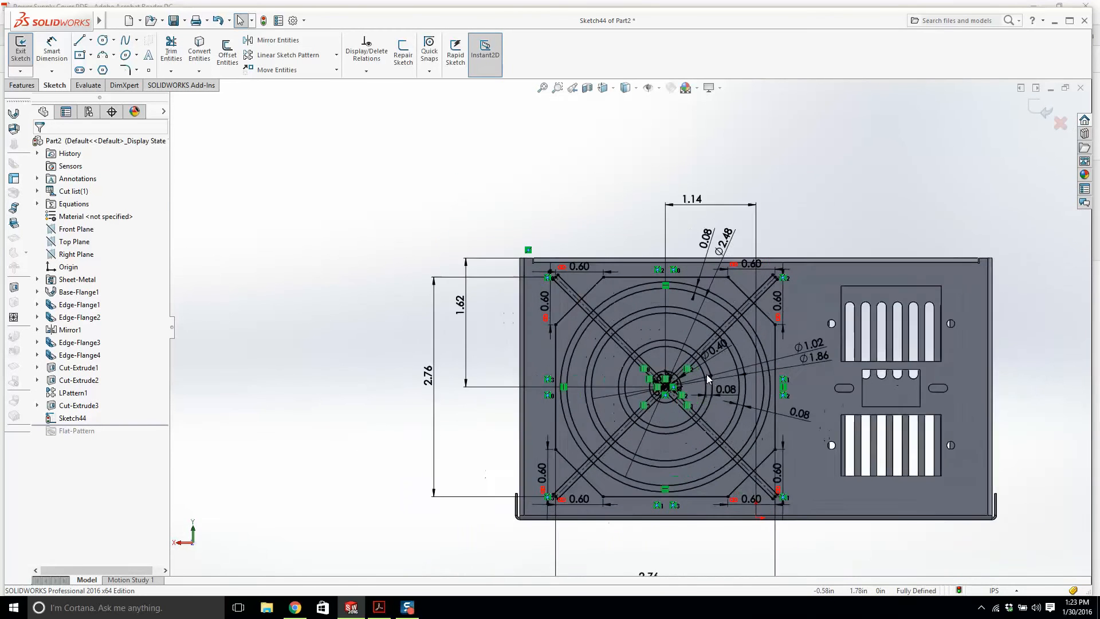
scroll(727, 389, down, 3)
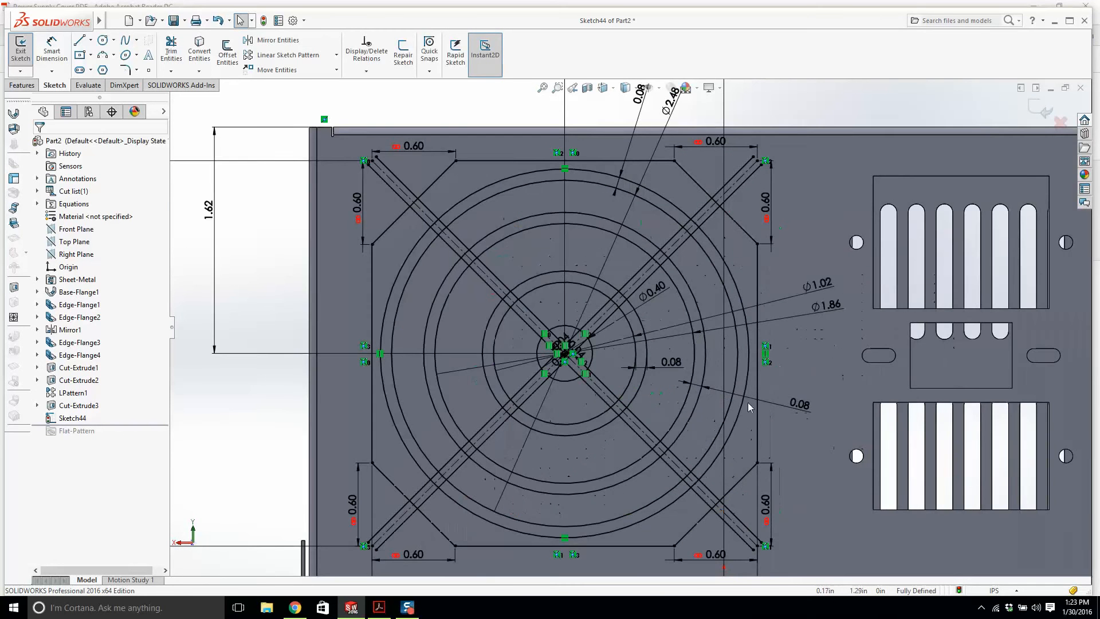
Step: Check the grille in the PDF drawing and start an extruded cut on its sketch with the four regions between chamfered outline and outermost ring
click(378, 607)
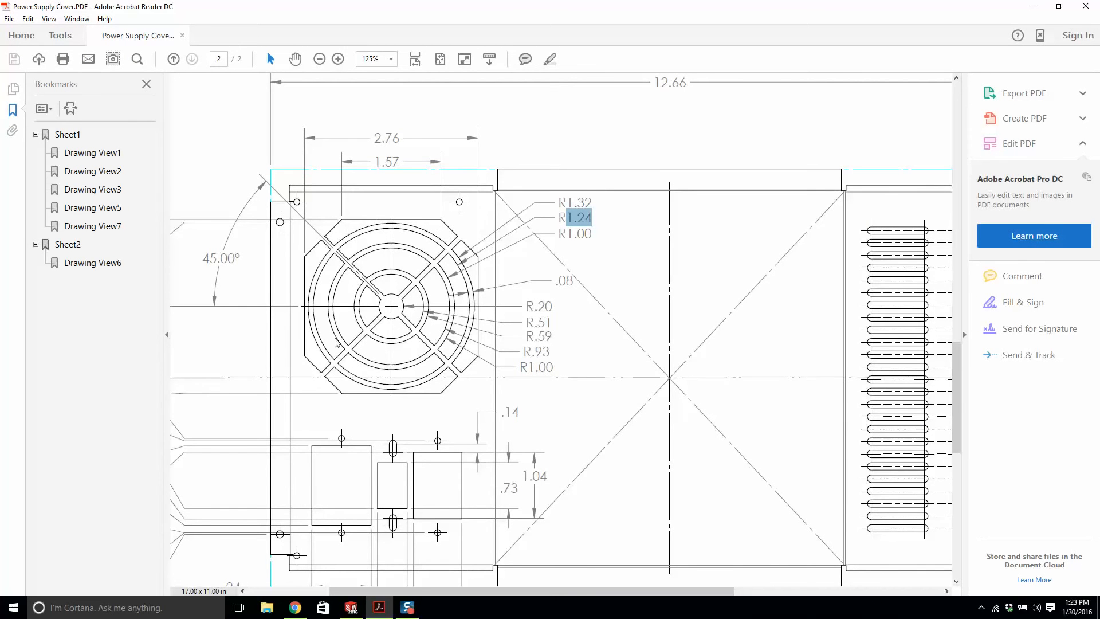
click(351, 607)
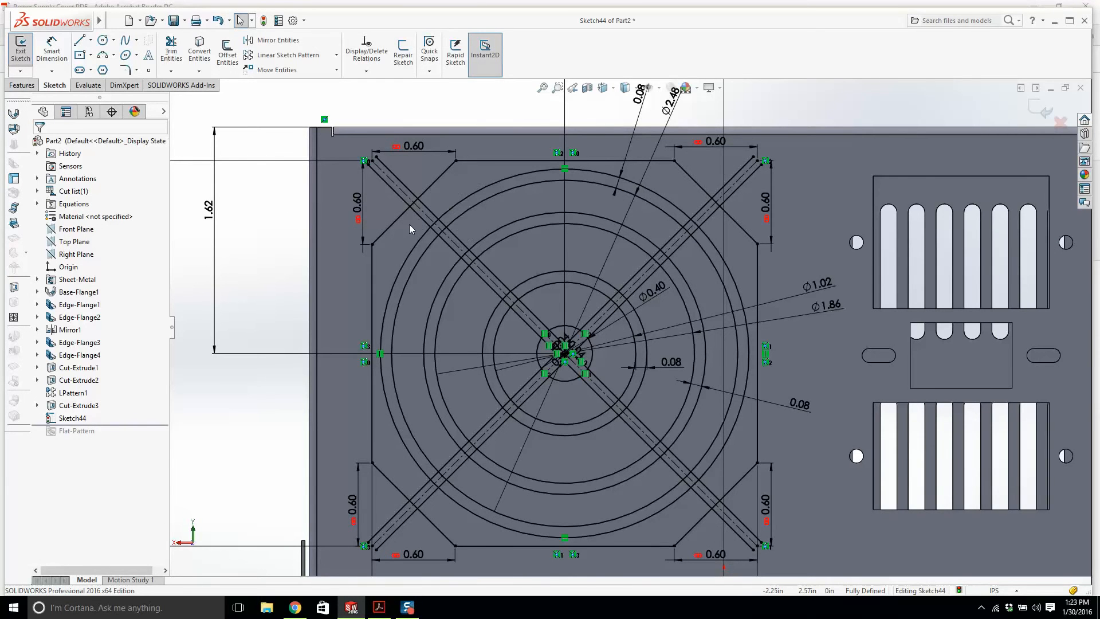
click(21, 51)
click(22, 85)
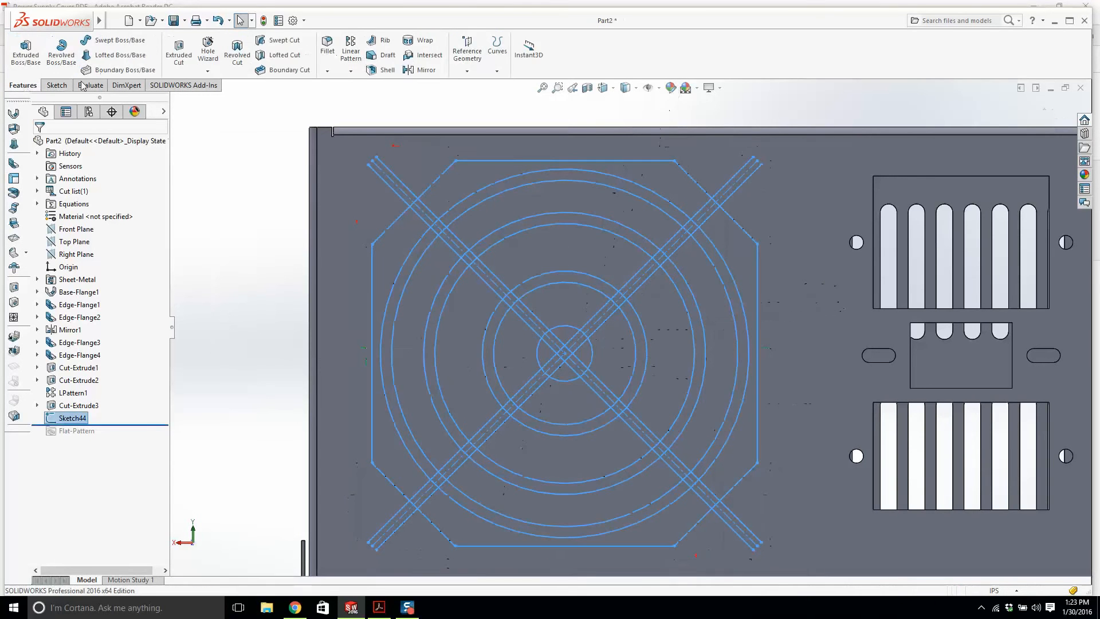
click(178, 54)
click(96, 357)
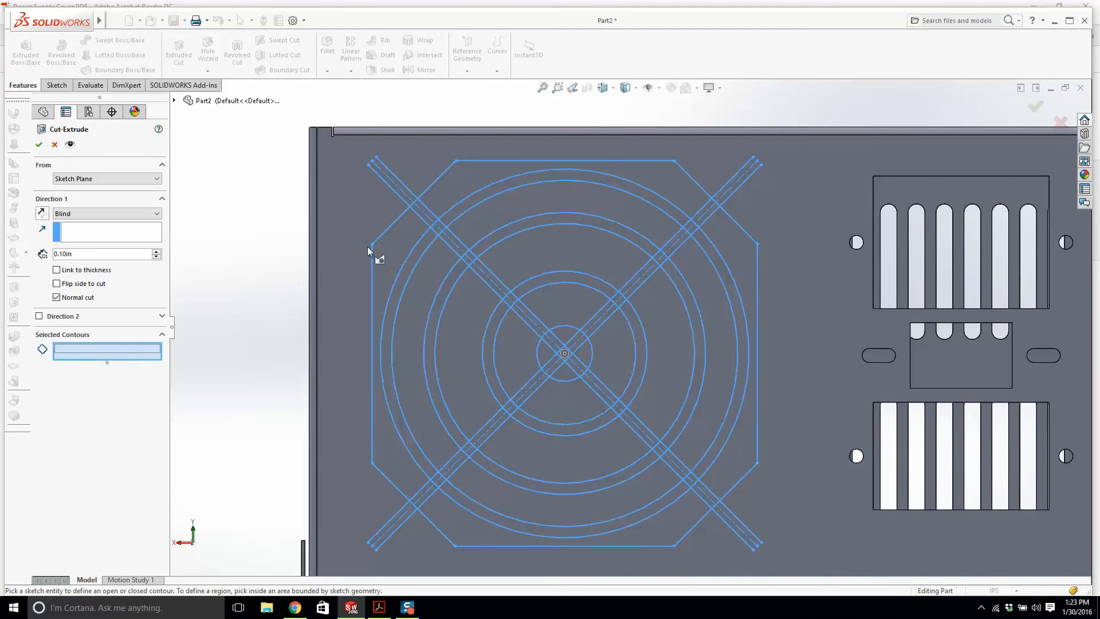
click(462, 188)
click(403, 245)
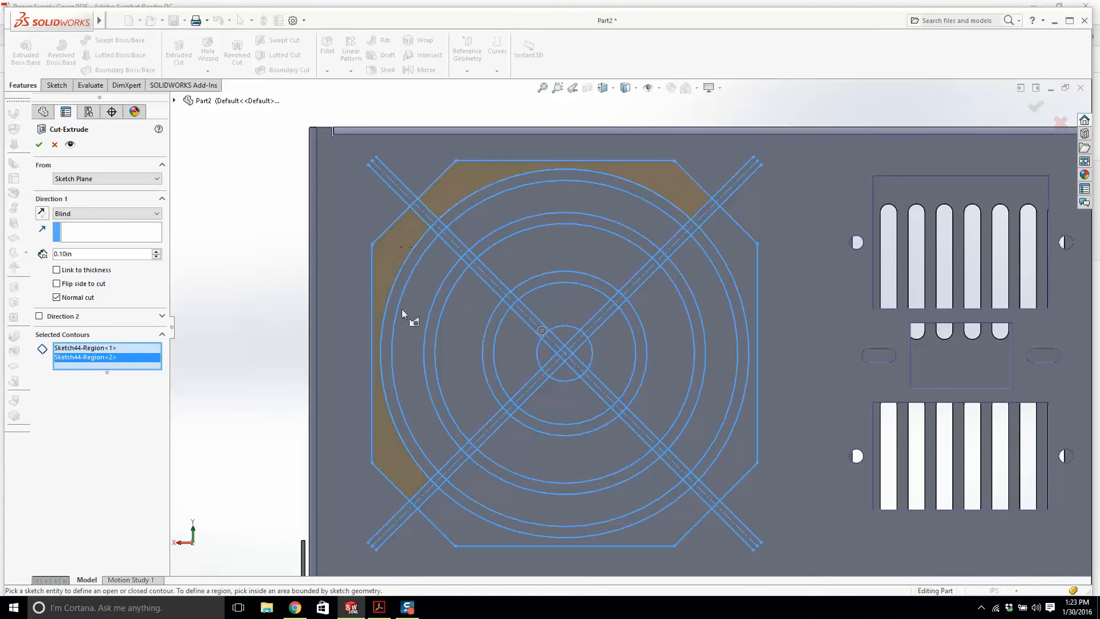
click(470, 535)
click(745, 452)
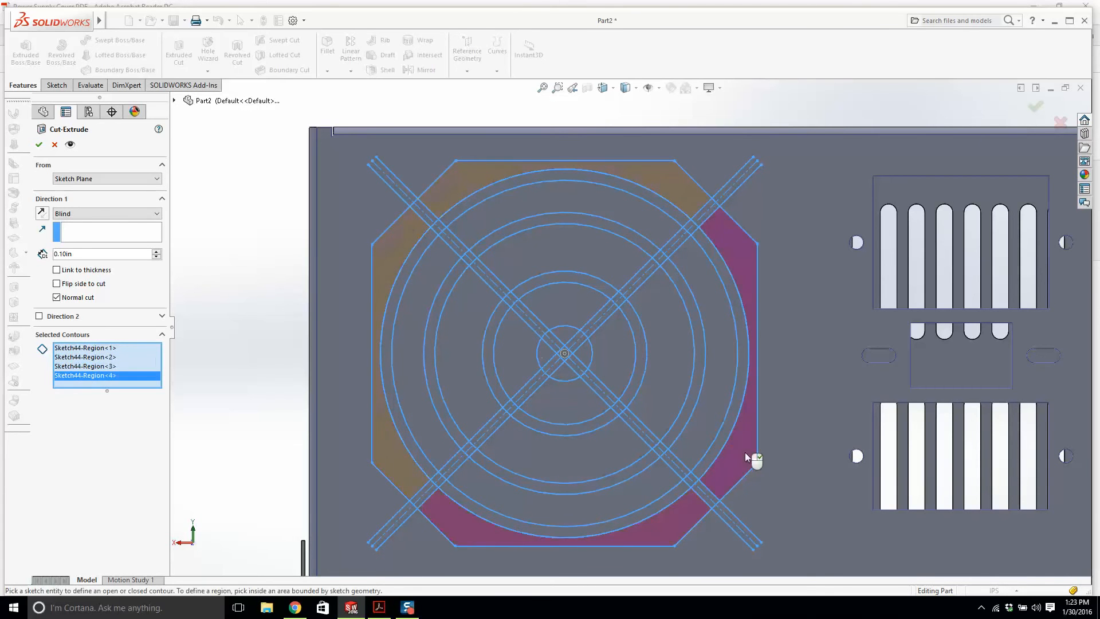
Step: Add the eight regions between the outermost and middle rings and between the middle and inner rings to the cut's contours
click(714, 418)
click(599, 493)
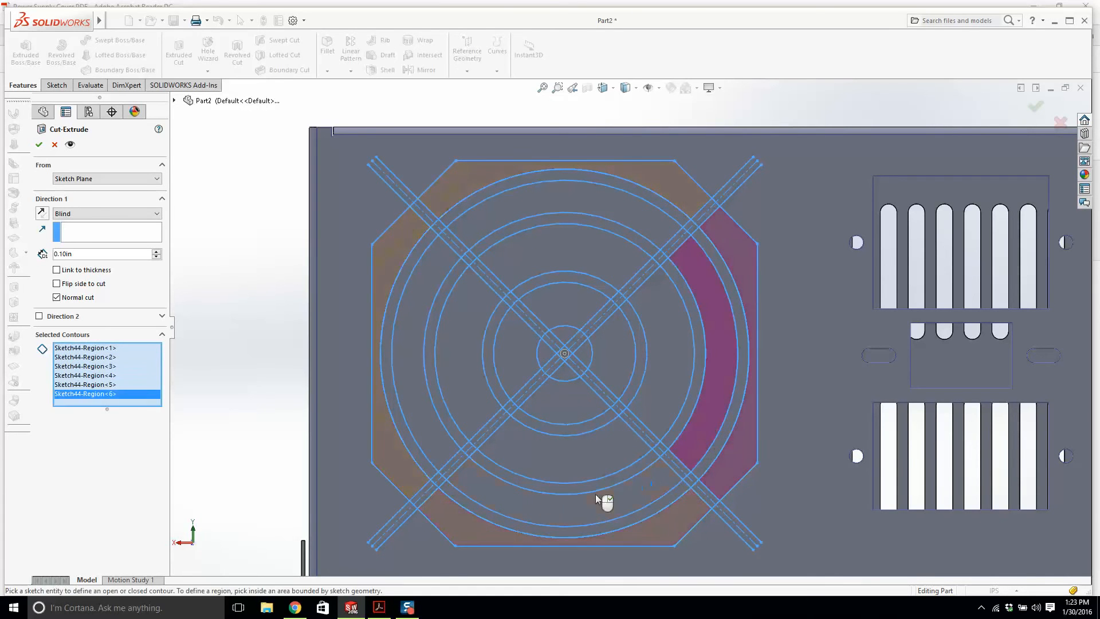
click(424, 441)
click(518, 205)
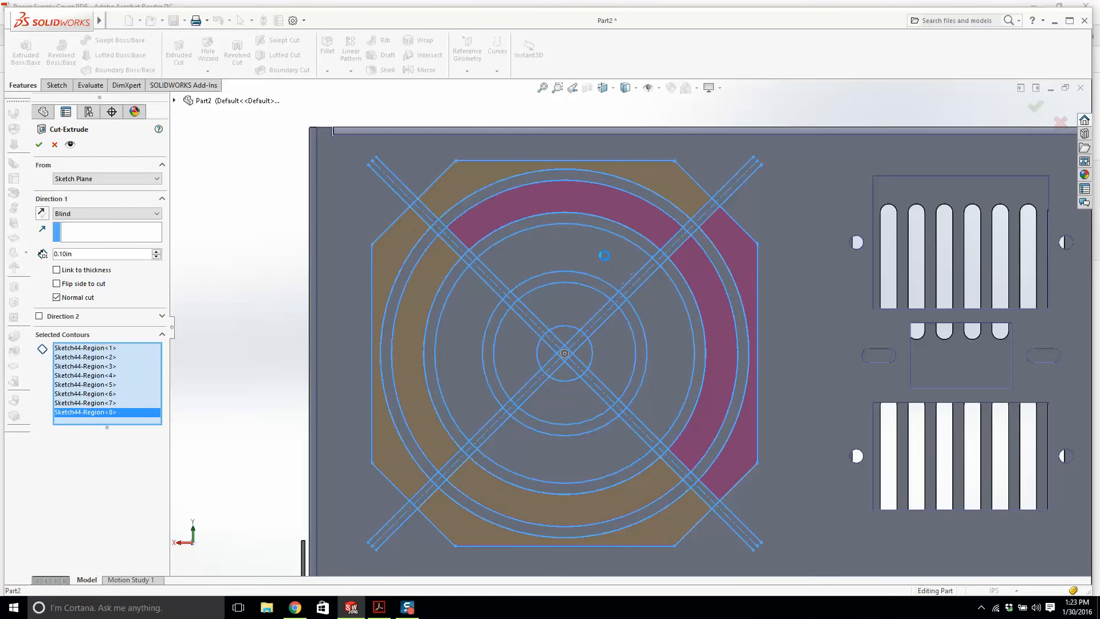
click(655, 319)
click(606, 455)
click(480, 403)
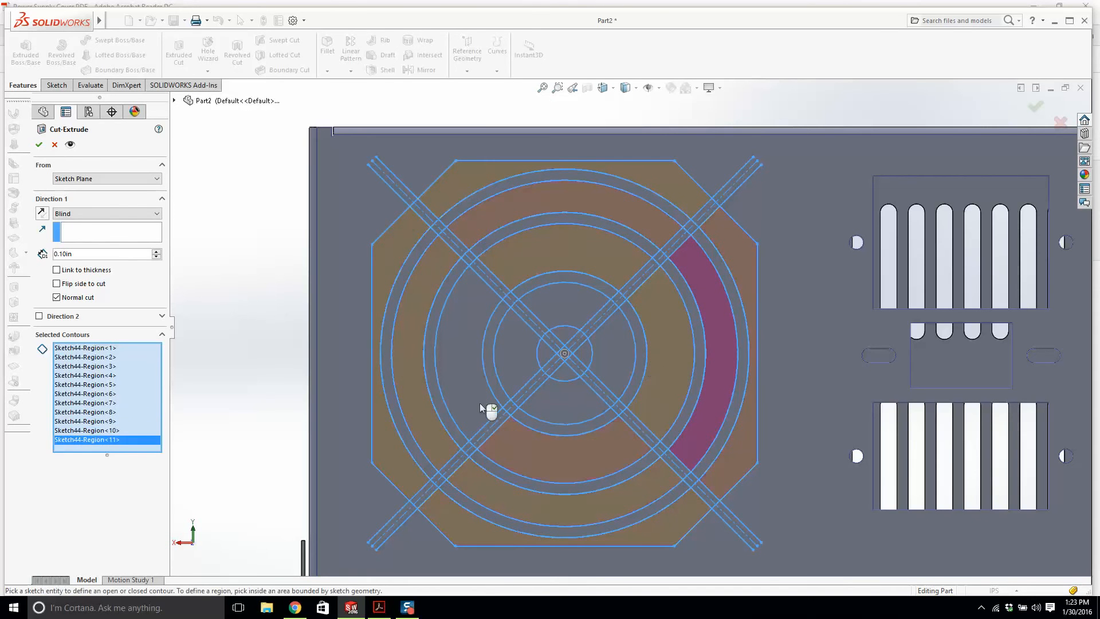
click(465, 357)
Step: Add the four regions between the inner ring and the hub, and cut all selected contours Up To Next
click(515, 350)
click(555, 310)
click(614, 346)
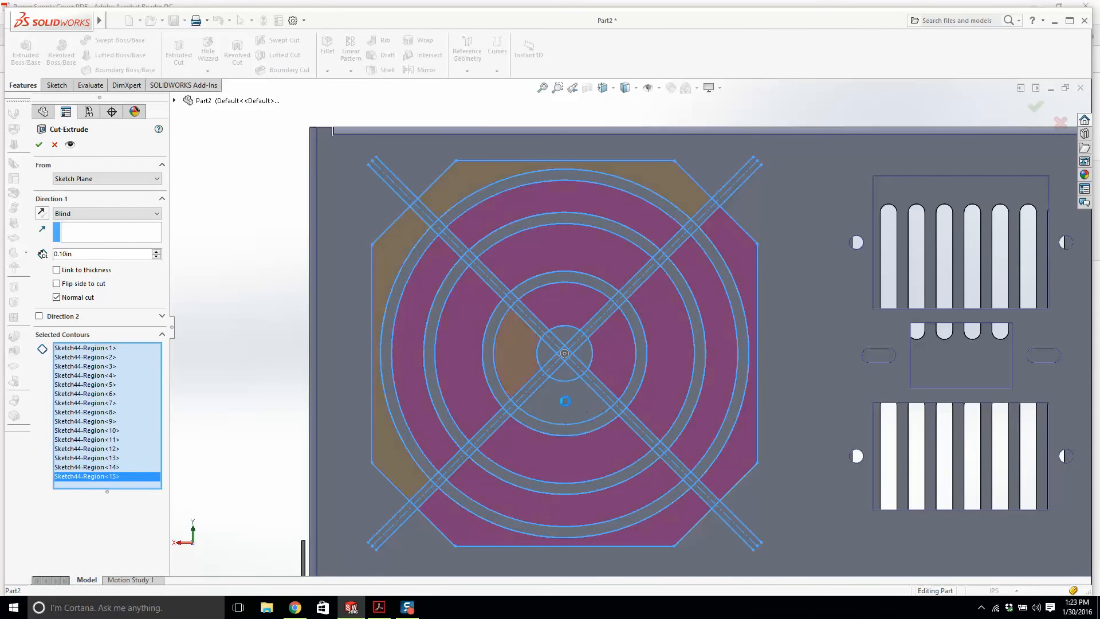
click(565, 401)
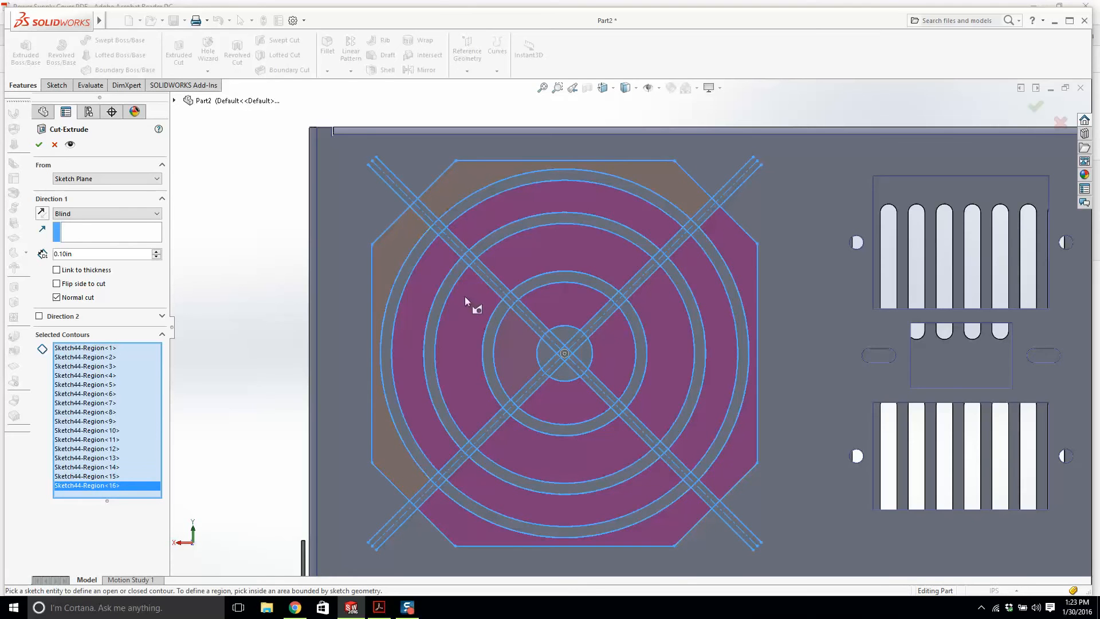
click(80, 213)
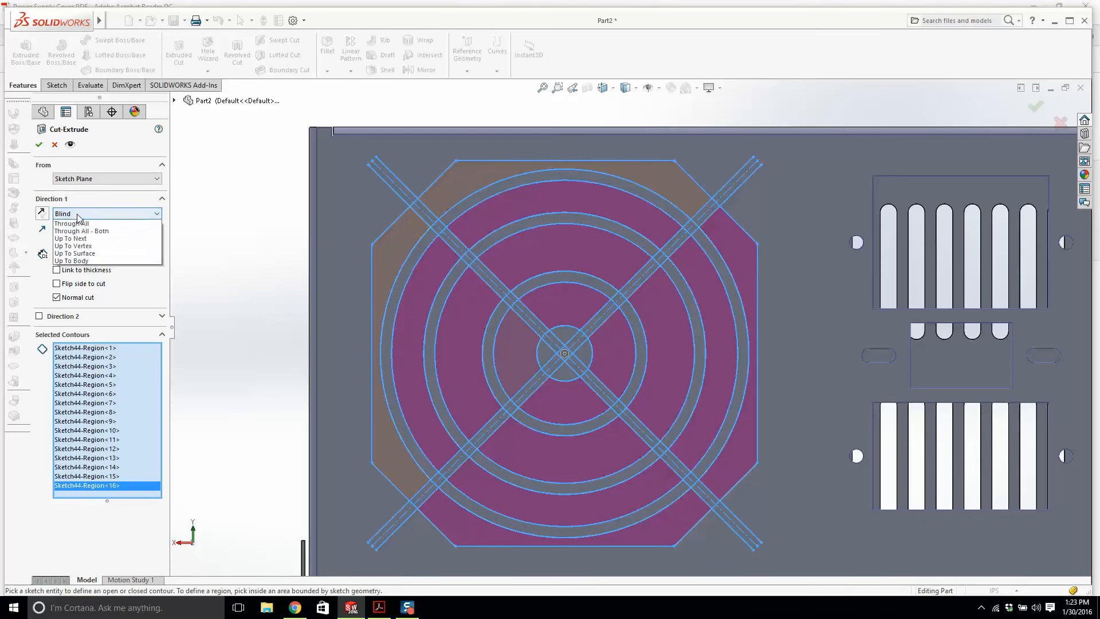
click(74, 243)
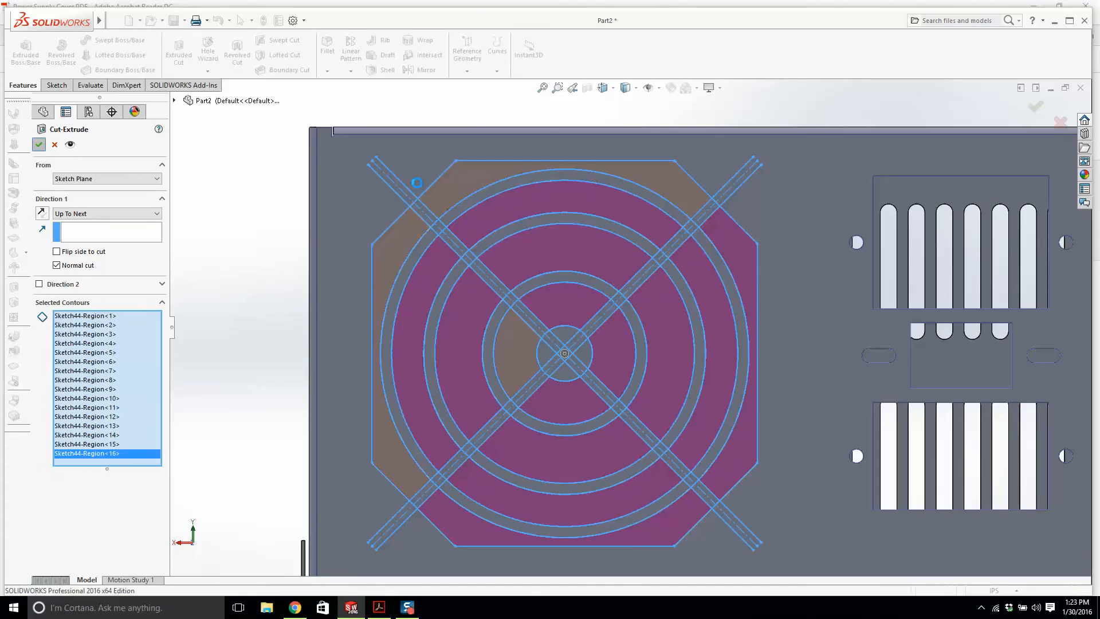
Step: Inspect the fan grille cut and the cover's other cutouts from several angles
scroll(630, 333, up, 6)
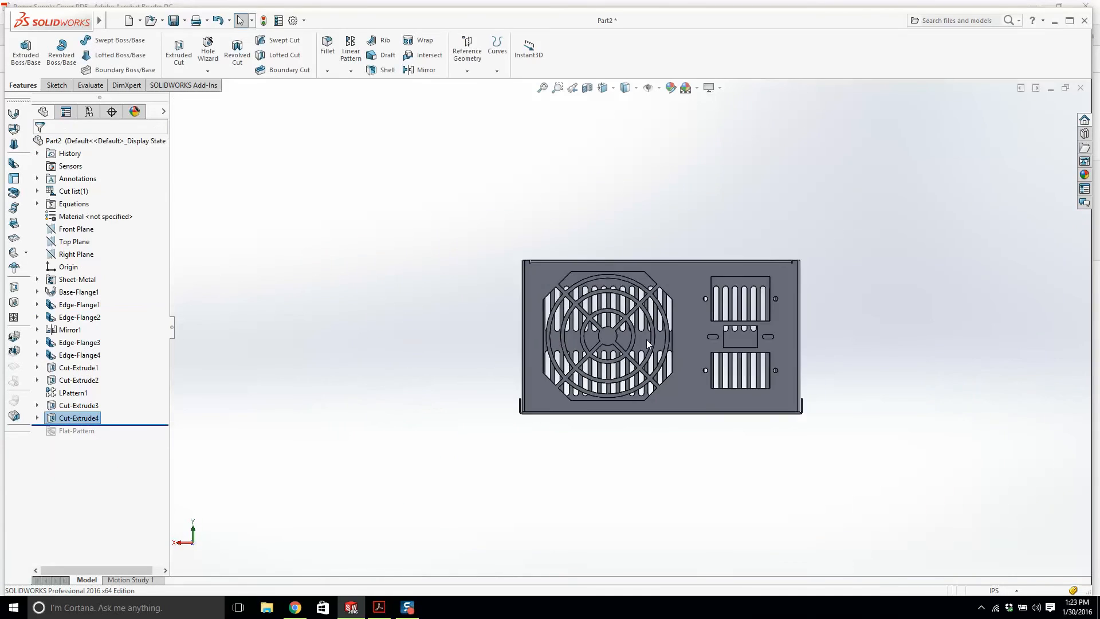
middle_drag(646, 339, 719, 373)
scroll(741, 360, down, 8)
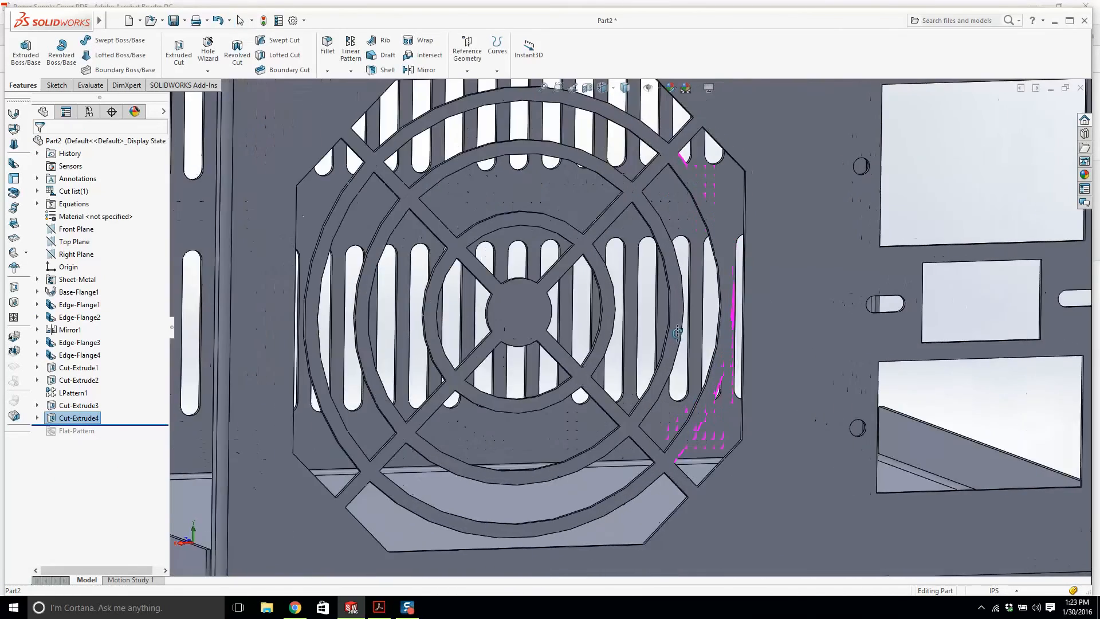
scroll(655, 346, up, 8)
middle_drag(591, 333, 702, 358)
scroll(729, 351, up, 2)
scroll(723, 345, down, 3)
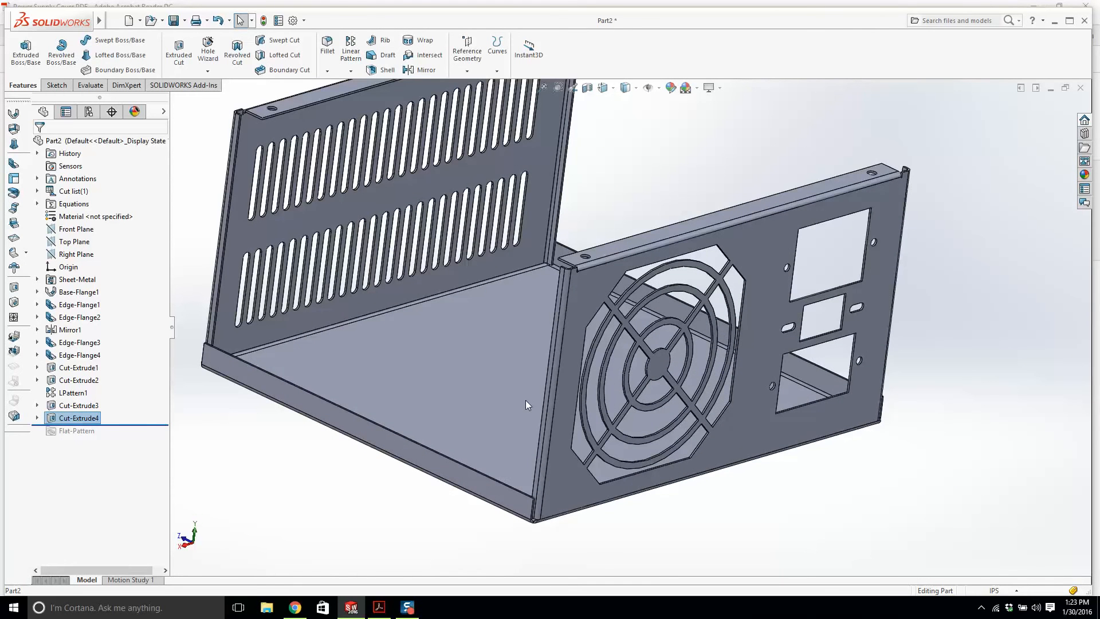
middle_drag(640, 355, 648, 343)
scroll(644, 349, up, 1)
scroll(644, 349, up, 3)
scroll(644, 353, down, 5)
middle_drag(630, 381, 636, 386)
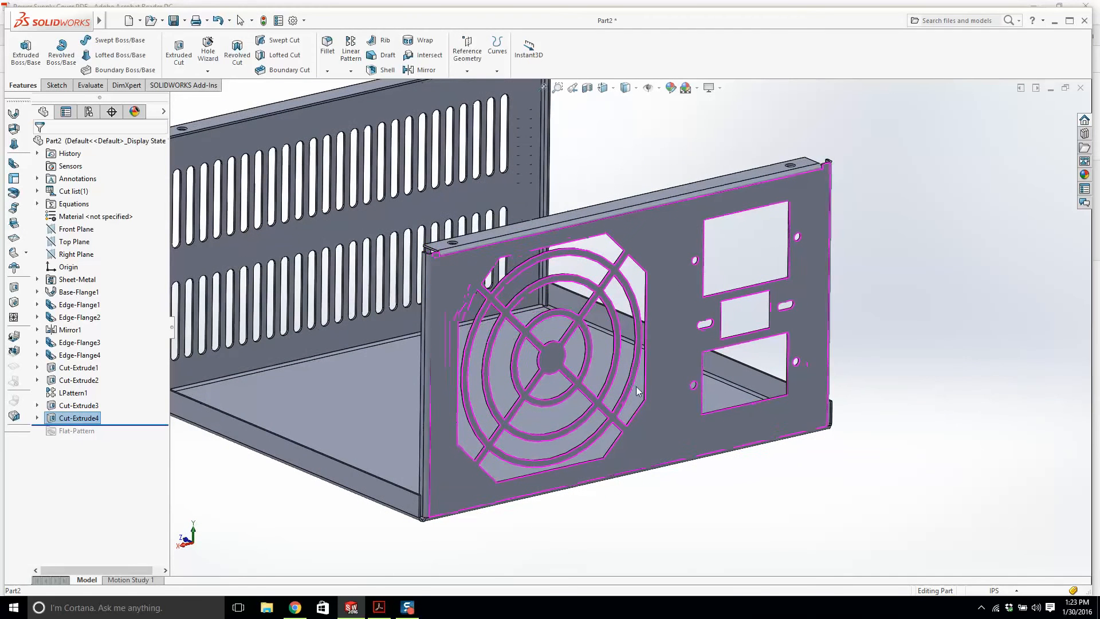
Step: Save the power supply cover part
click(173, 22)
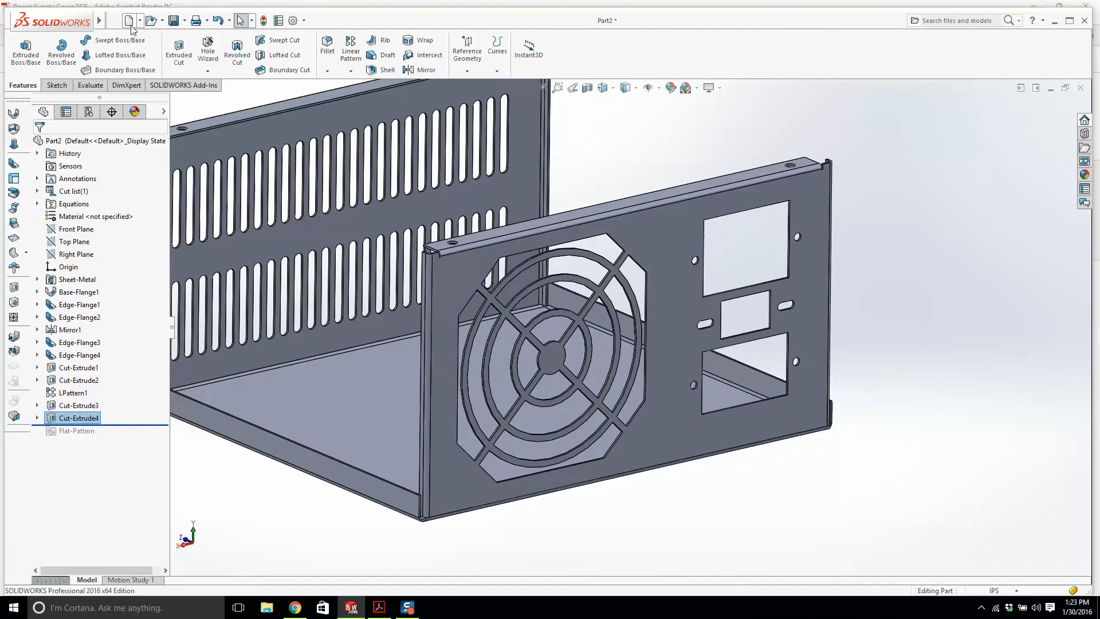
click(114, 22)
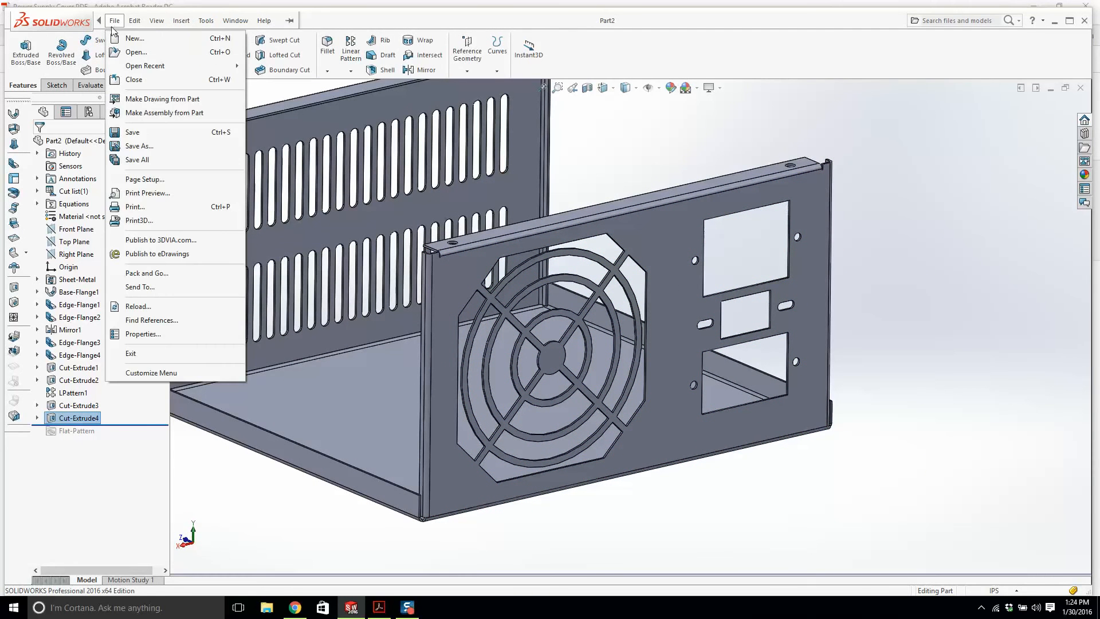
click(152, 153)
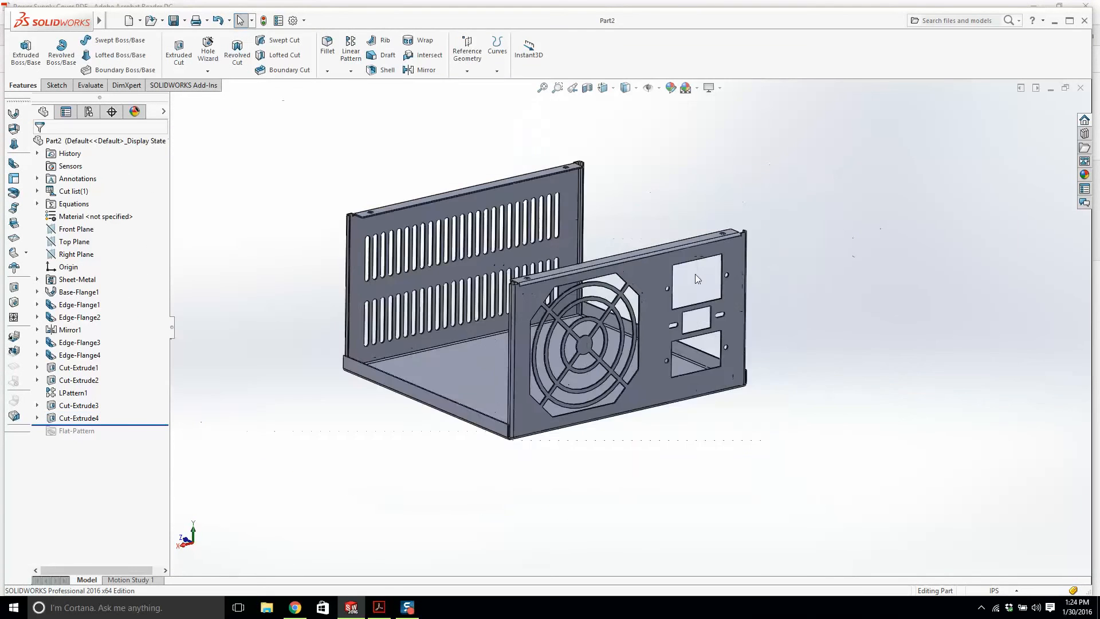
scroll(695, 279, down, 3)
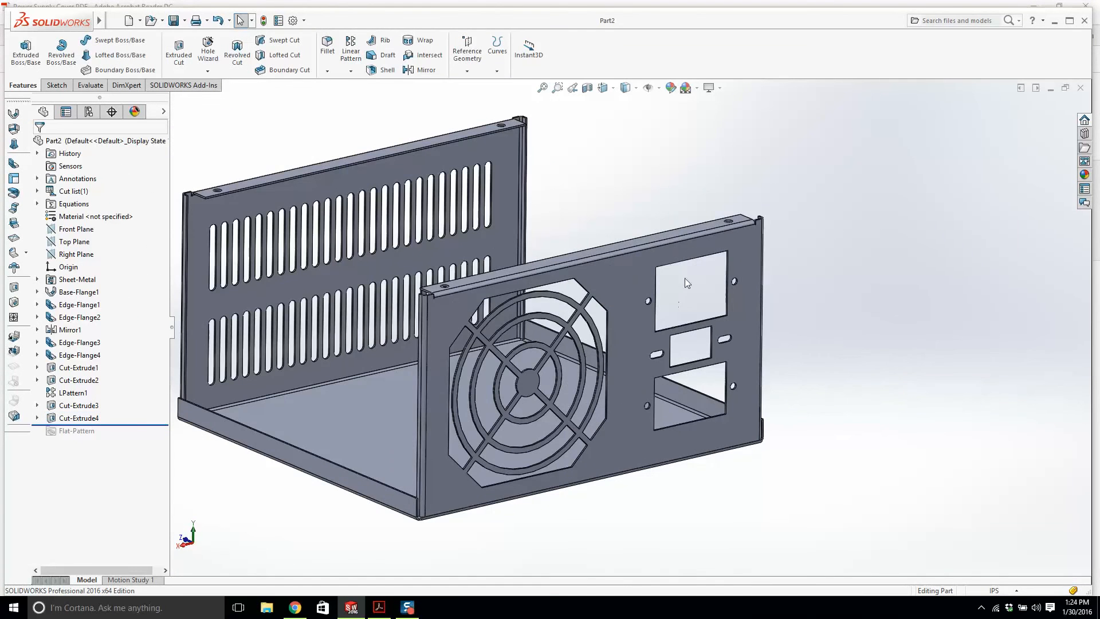
Step: Switch to the desktop and move the Power Supply Cover part file to the Recycle Bin
click(1054, 22)
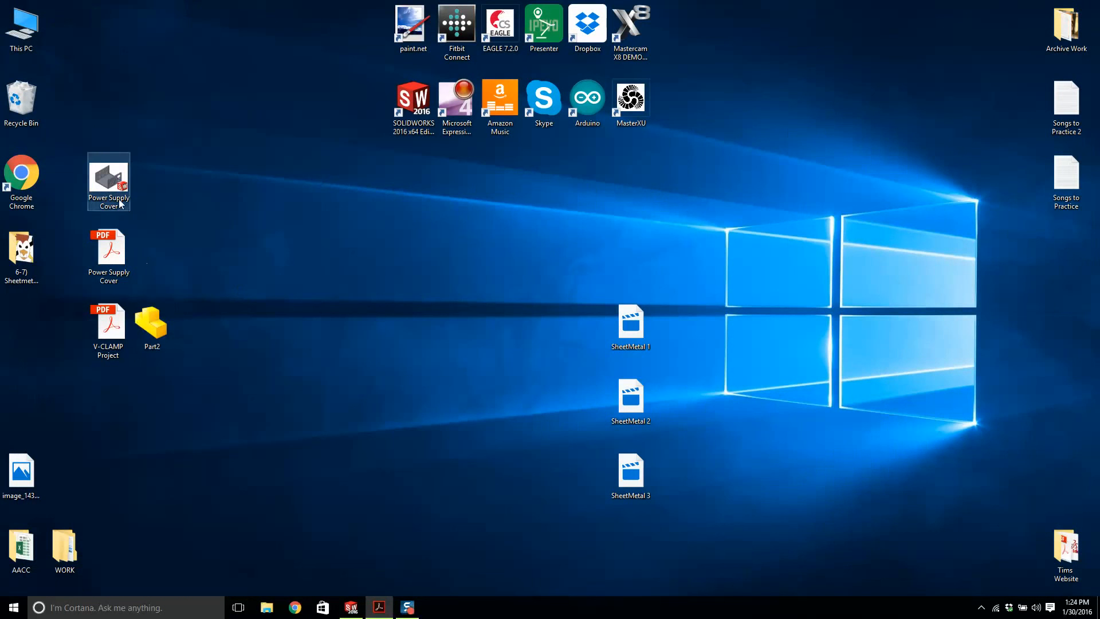
drag(108, 178, 26, 109)
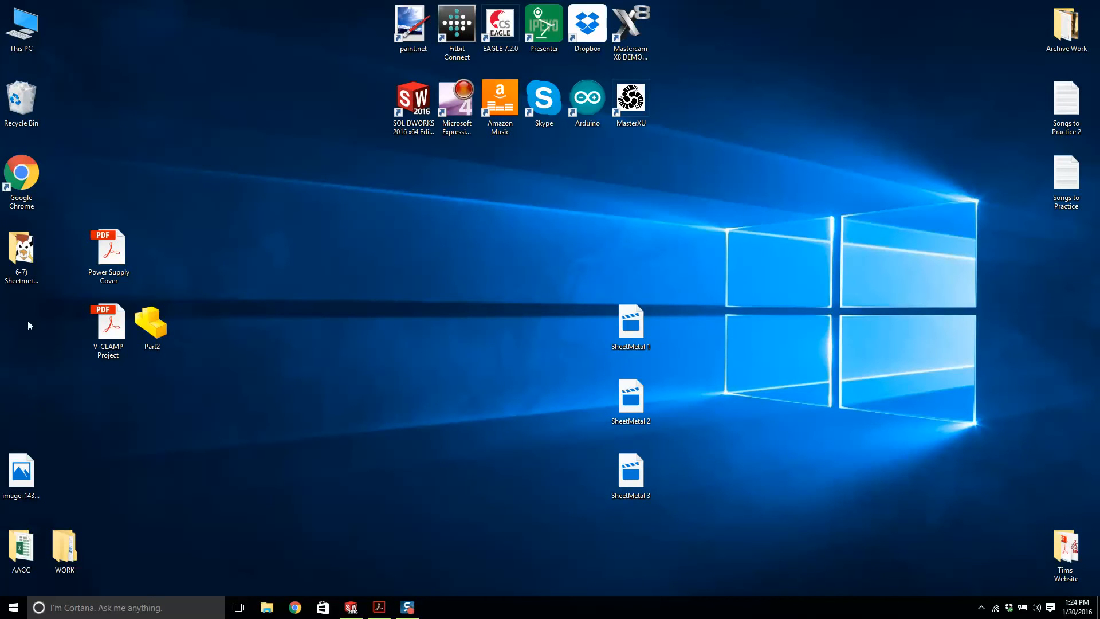
double_click(18, 461)
click(1085, 7)
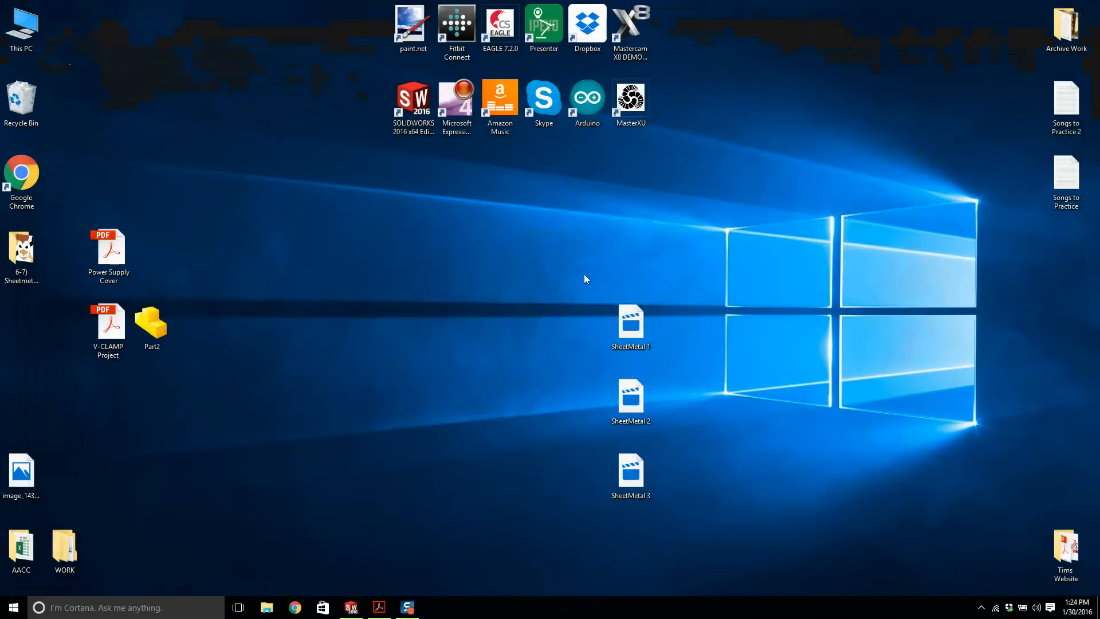
Step: Move the image file to the empty area above the SheetMetal files on the desktop, and return to SOLIDWORKS
drag(50, 467, 500, 384)
drag(715, 294, 716, 252)
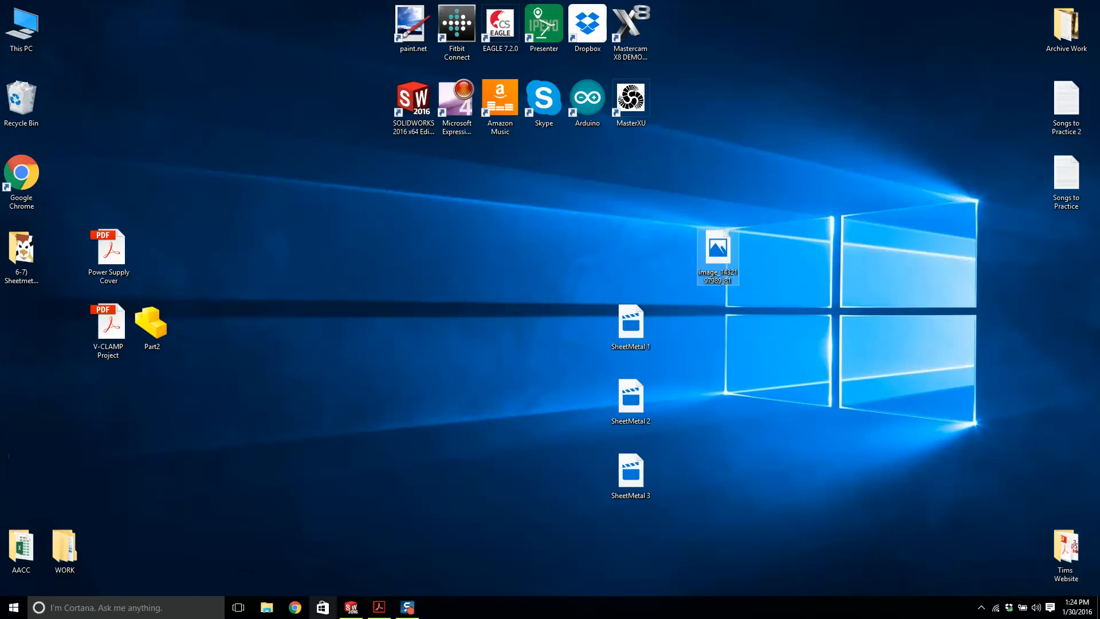
click(351, 607)
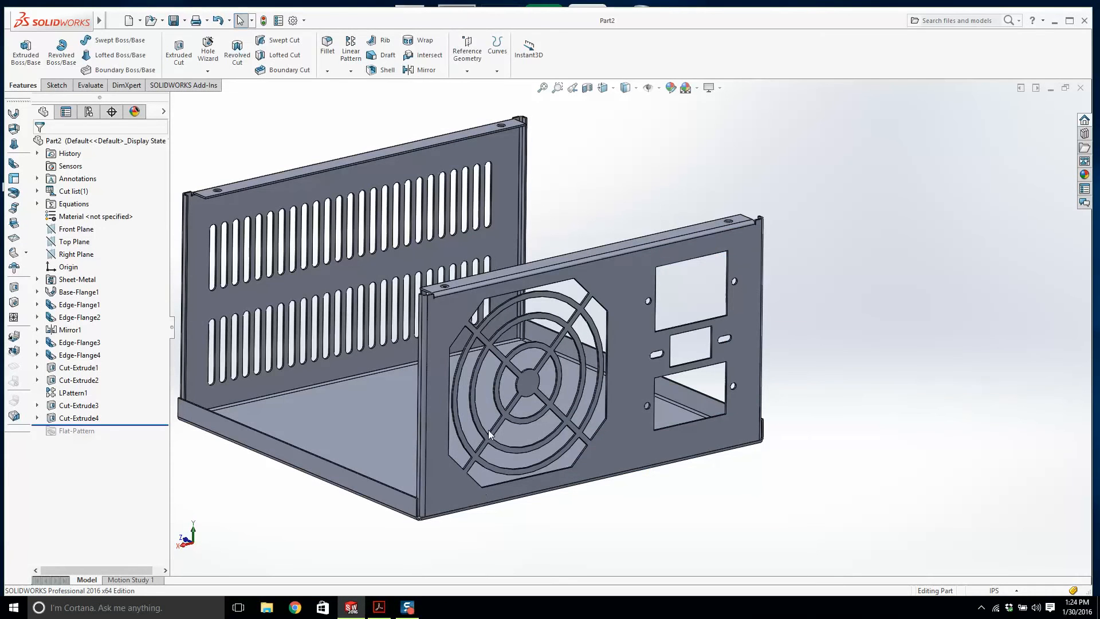
Step: Switch to the Power Supply Cover PDF and examine the corner hole dimensions in sheet 1's fan-side view
click(375, 608)
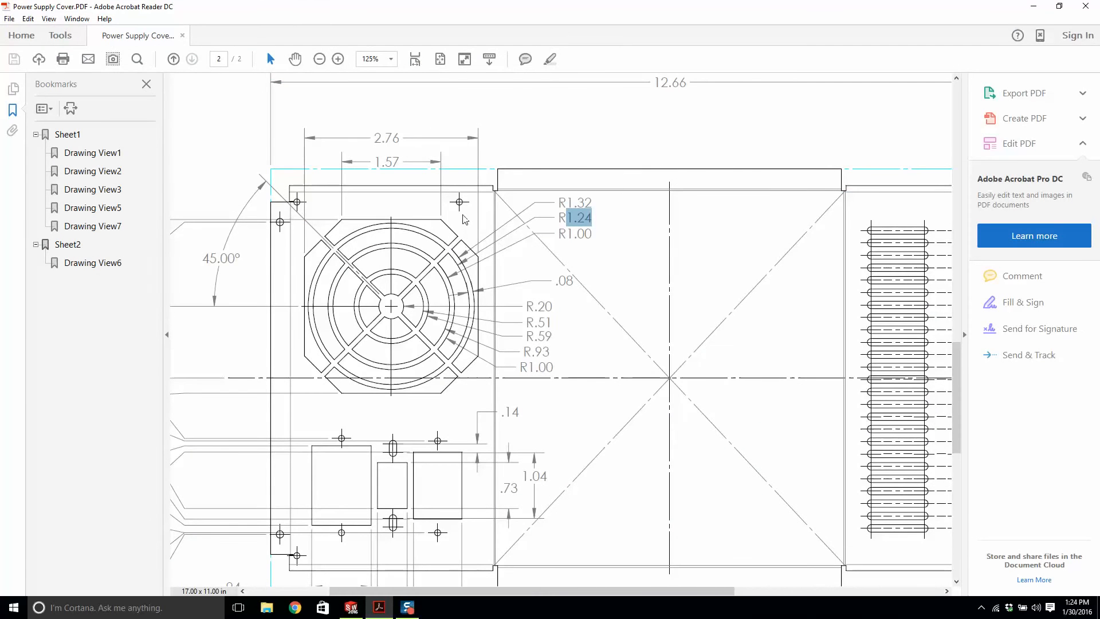
ctrl+scroll(465, 218, down, 1)
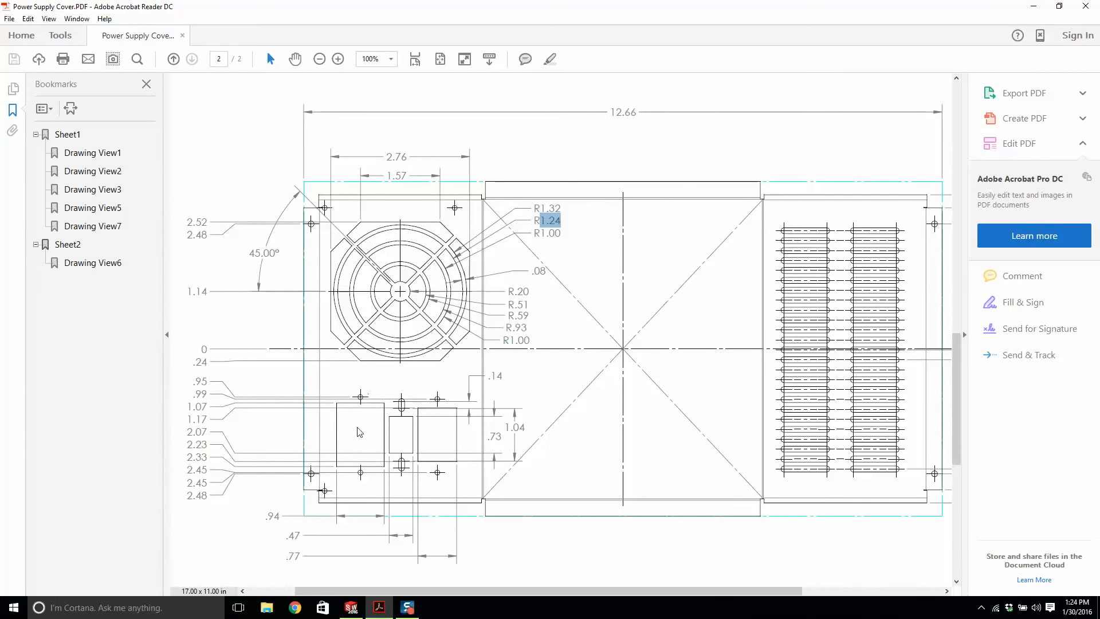
ctrl+scroll(350, 401, down, 3)
scroll(556, 229, up, 1)
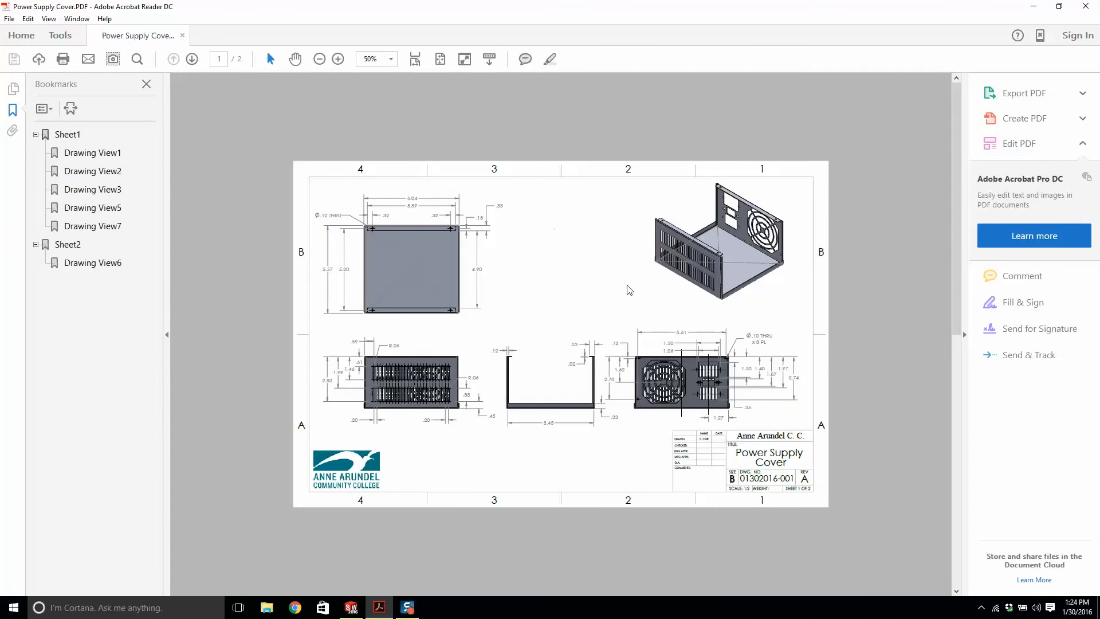
ctrl+scroll(626, 286, up, 2)
ctrl+scroll(845, 445, up, 4)
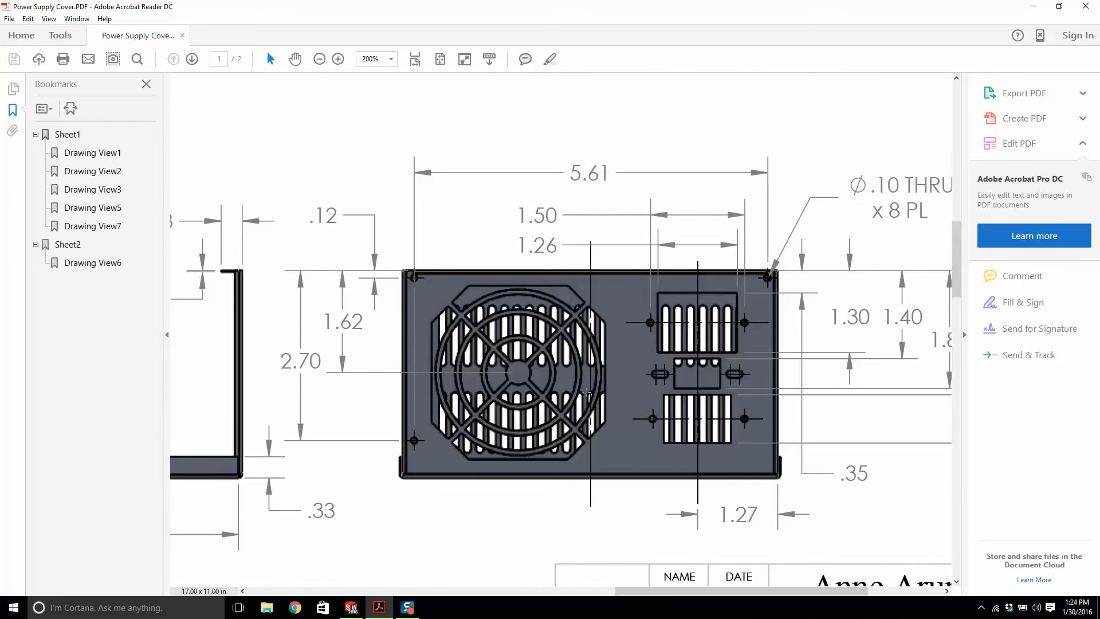
Step: Switch back to SOLIDWORKS and start a sketch on the cover's fan grille face, viewed normal to it
click(353, 608)
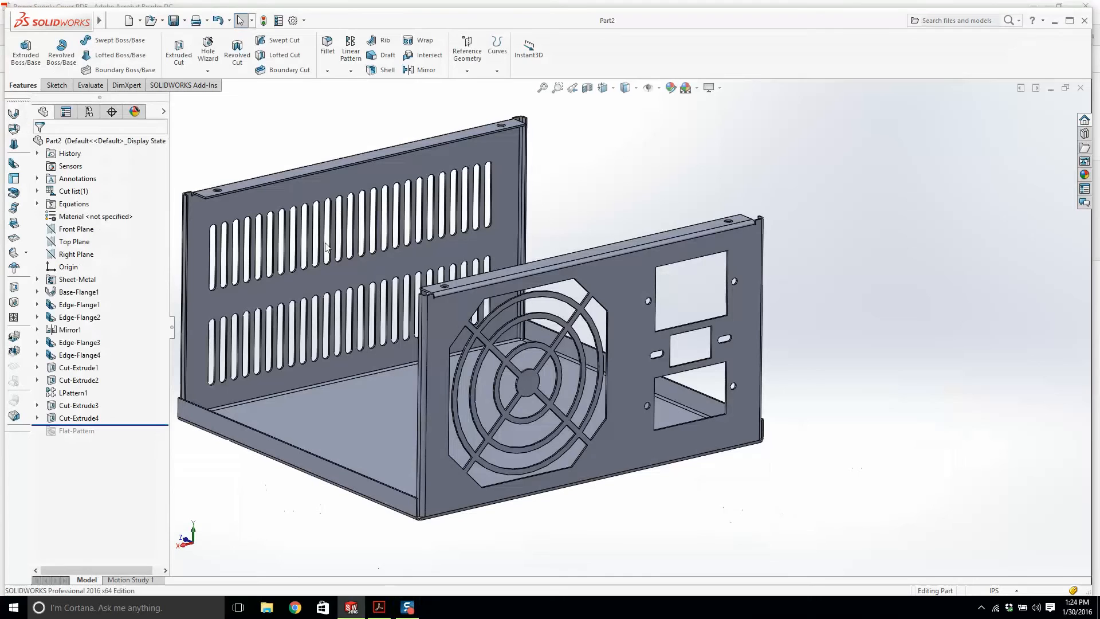
click(57, 85)
click(21, 50)
click(453, 309)
key(space)
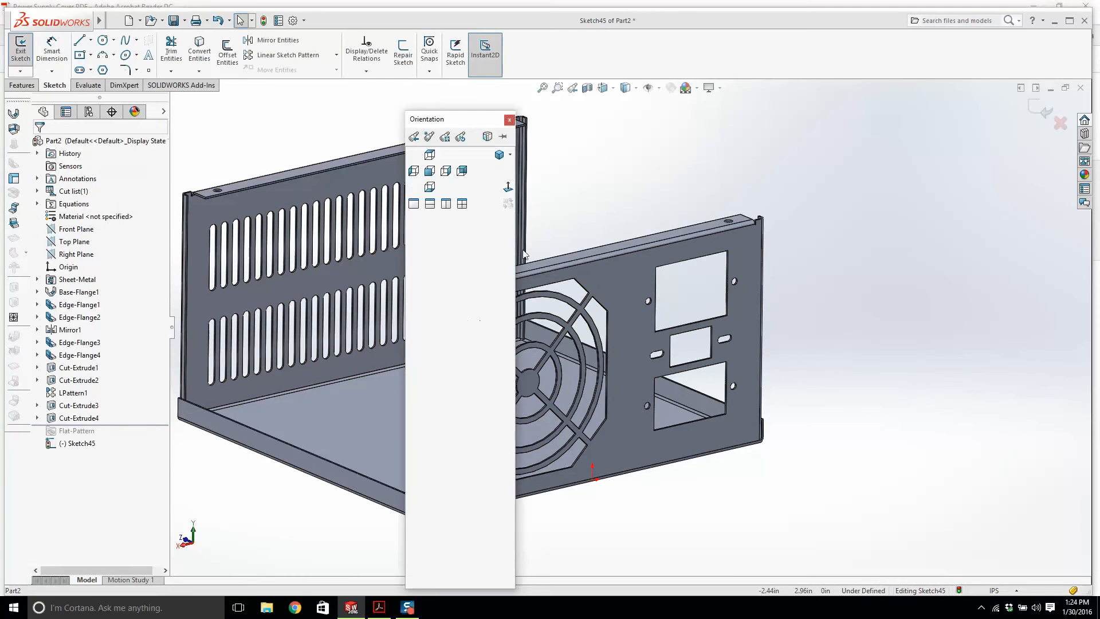
click(508, 187)
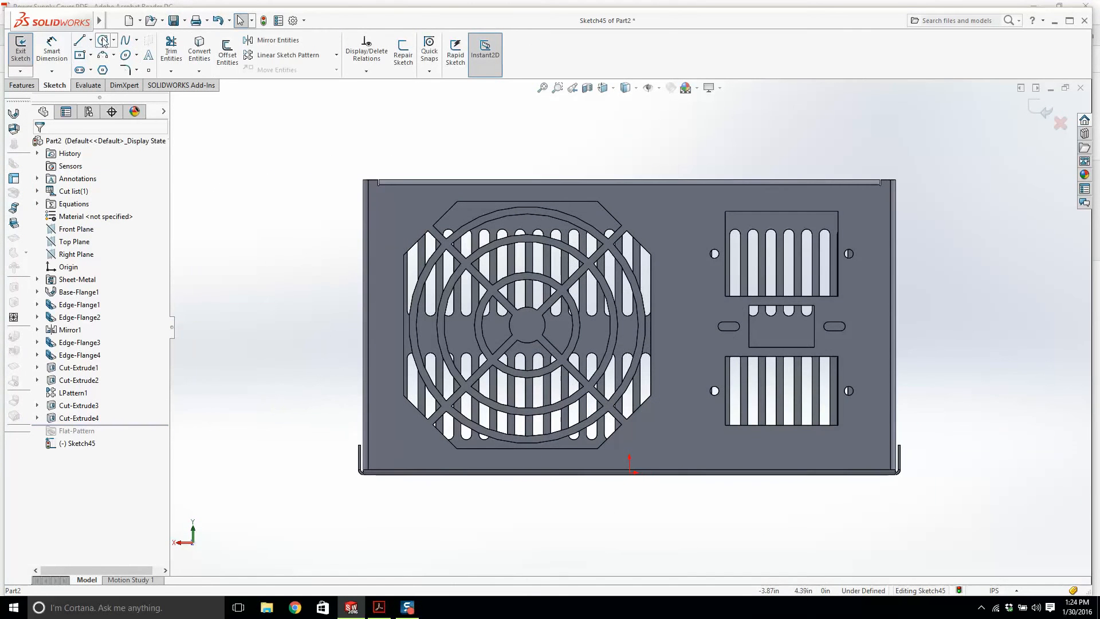
Step: Sketch circles in the upper fan-side corner (radius about 0.15 in), lower fan-side corner (radius about 0.08 in) and opposite upper corner
click(102, 39)
click(376, 202)
click(387, 211)
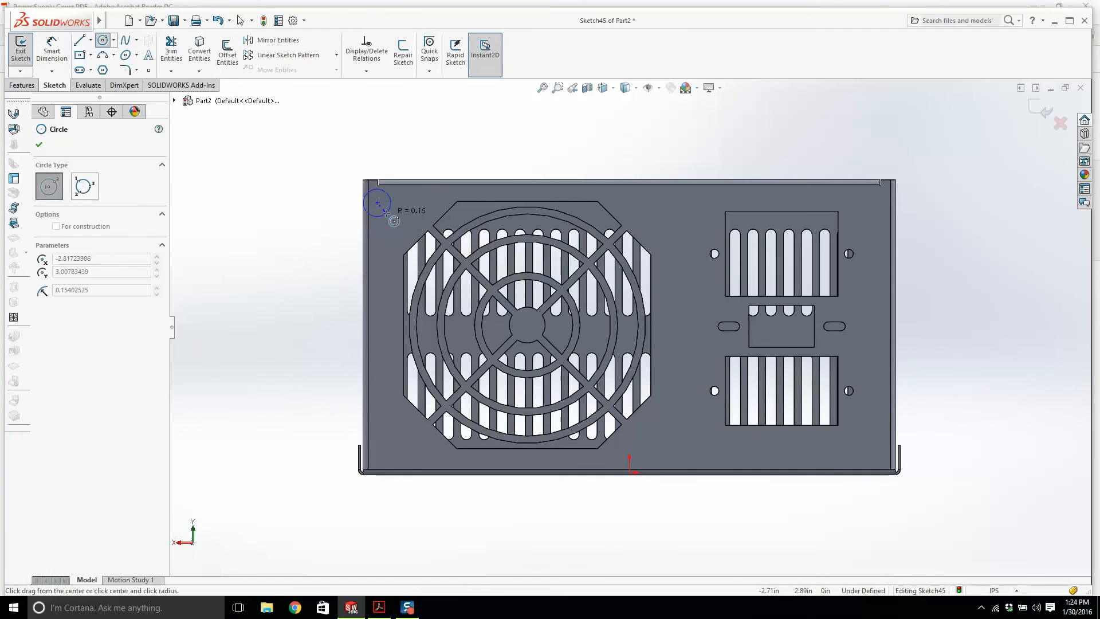
click(376, 447)
click(383, 450)
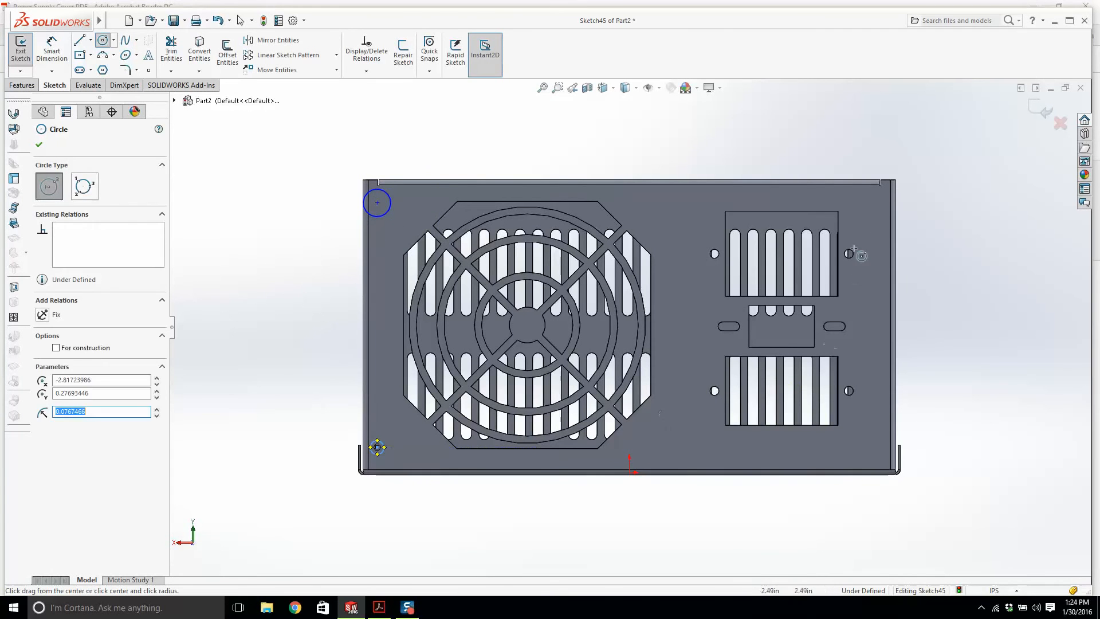
click(873, 202)
click(877, 204)
key(Escape)
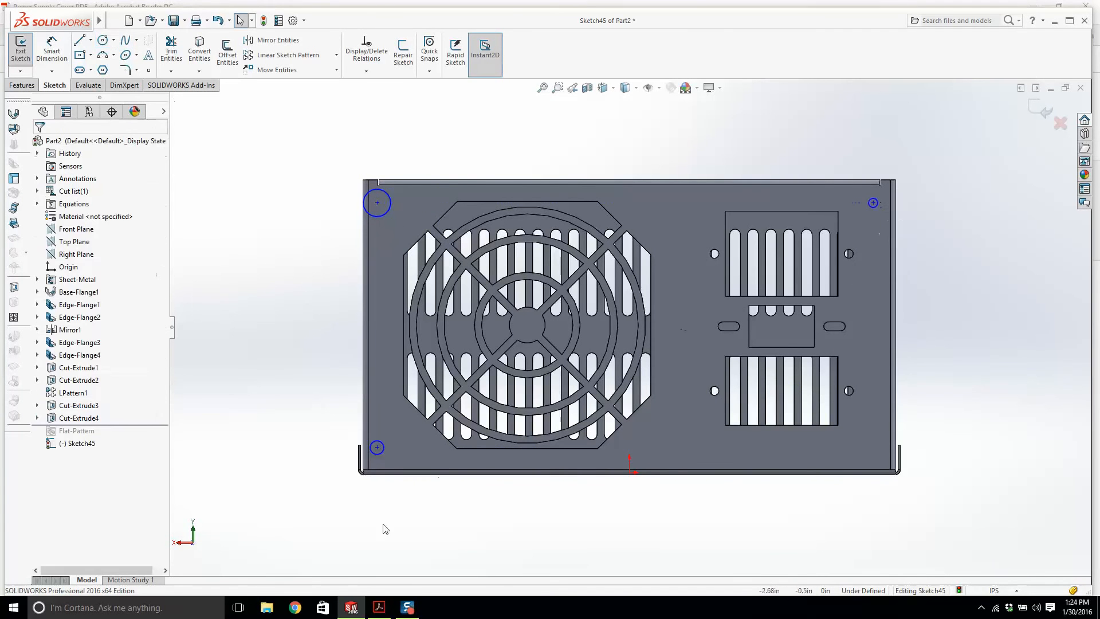
Step: Check the hole callout in the PDF drawing and make the three corner circles equal
click(378, 607)
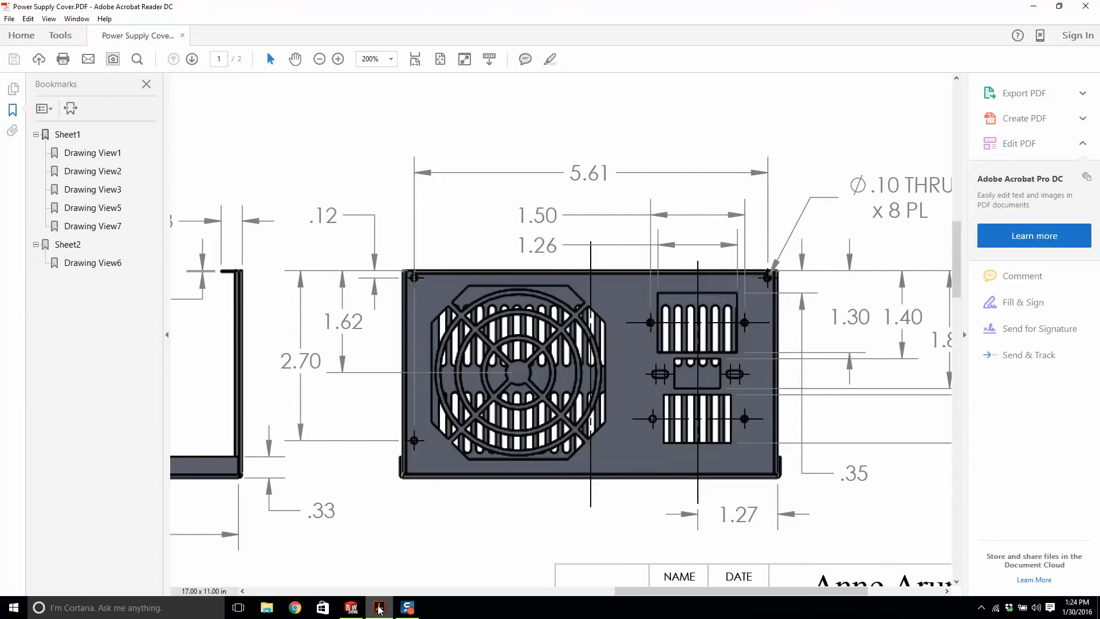
click(378, 607)
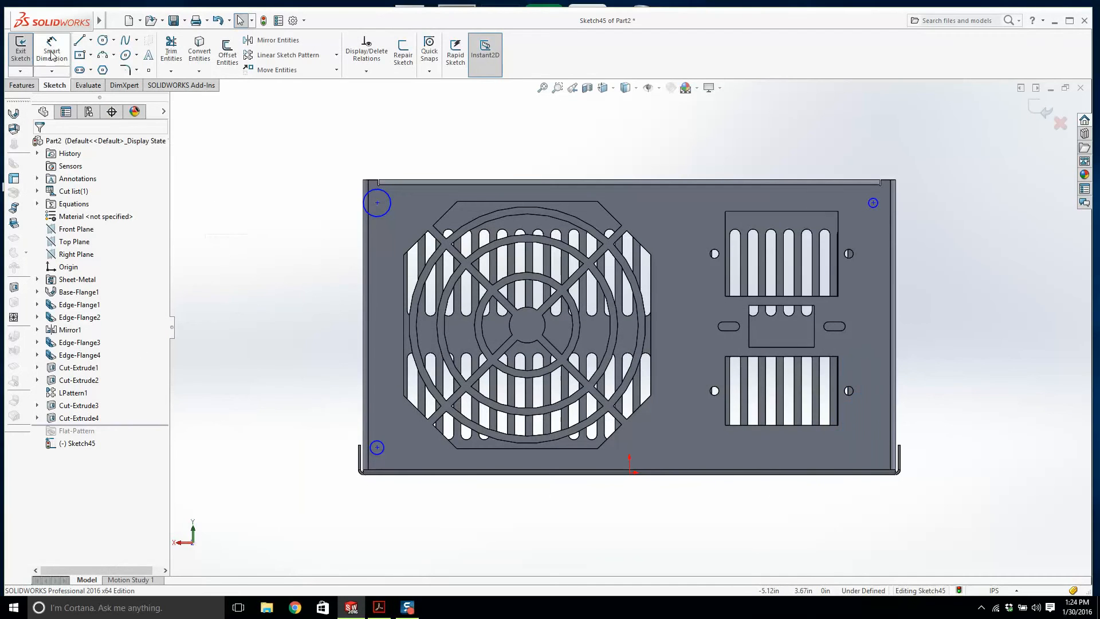
drag(287, 157, 482, 486)
ctrl+drag(832, 166, 947, 273)
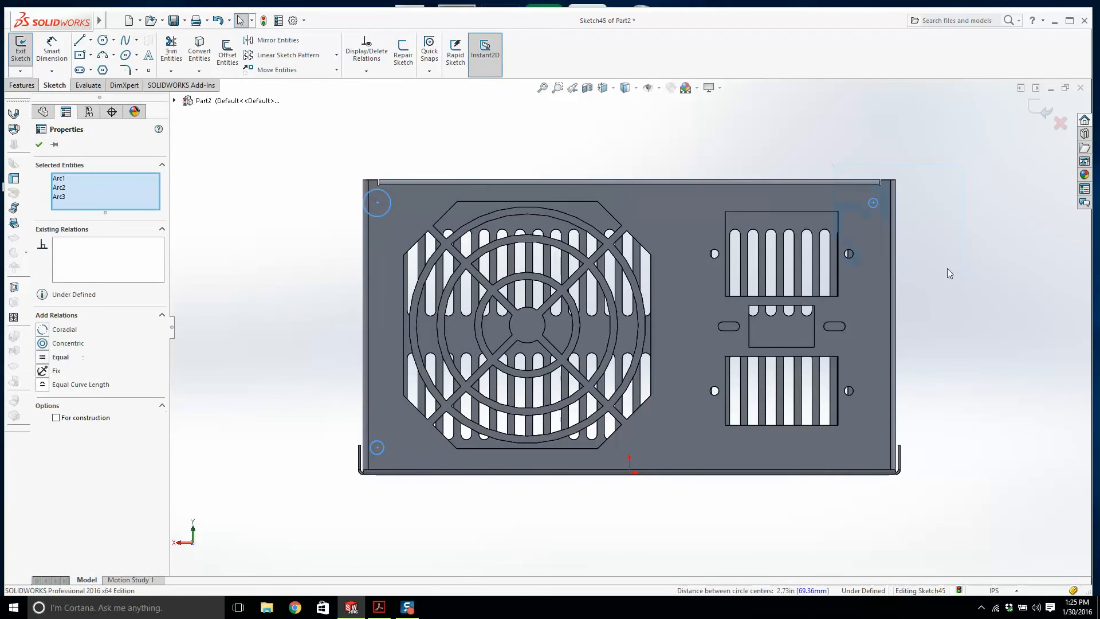
click(64, 357)
click(39, 144)
Step: Dimension the upper fan-side corner circle's diameter as 0.1 in
click(52, 51)
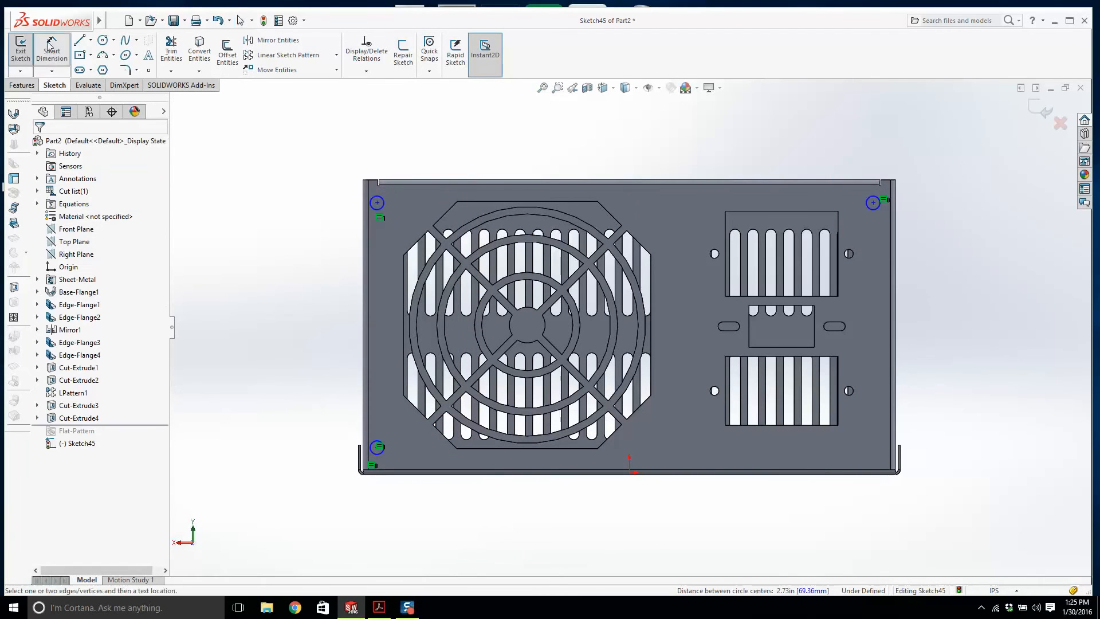
click(372, 198)
click(319, 166)
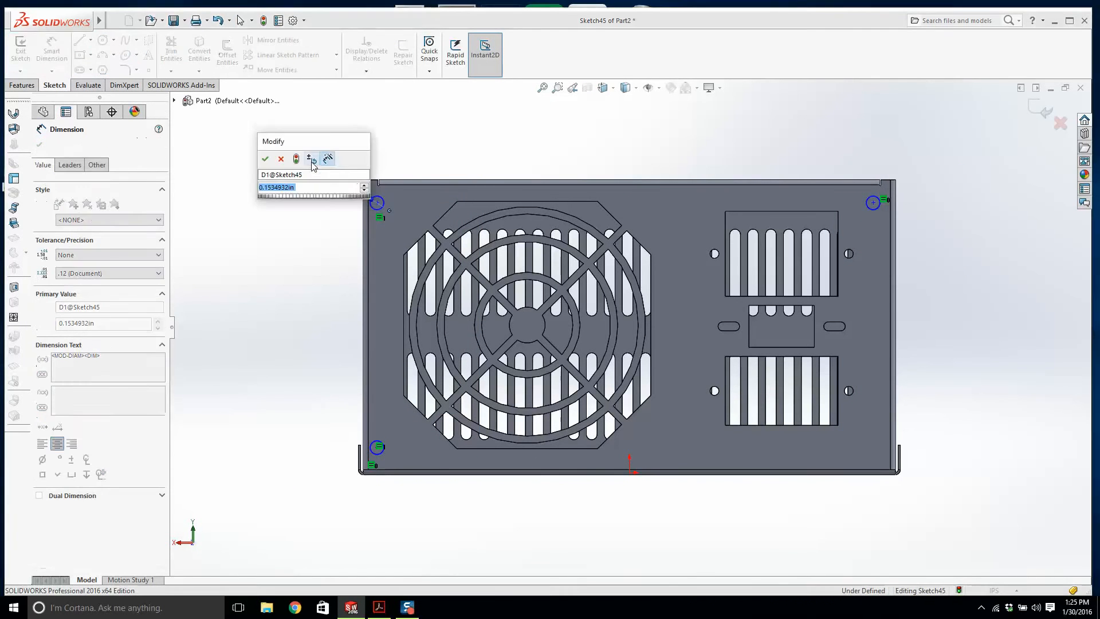
text(0.1)
key(Return)
key(Escape)
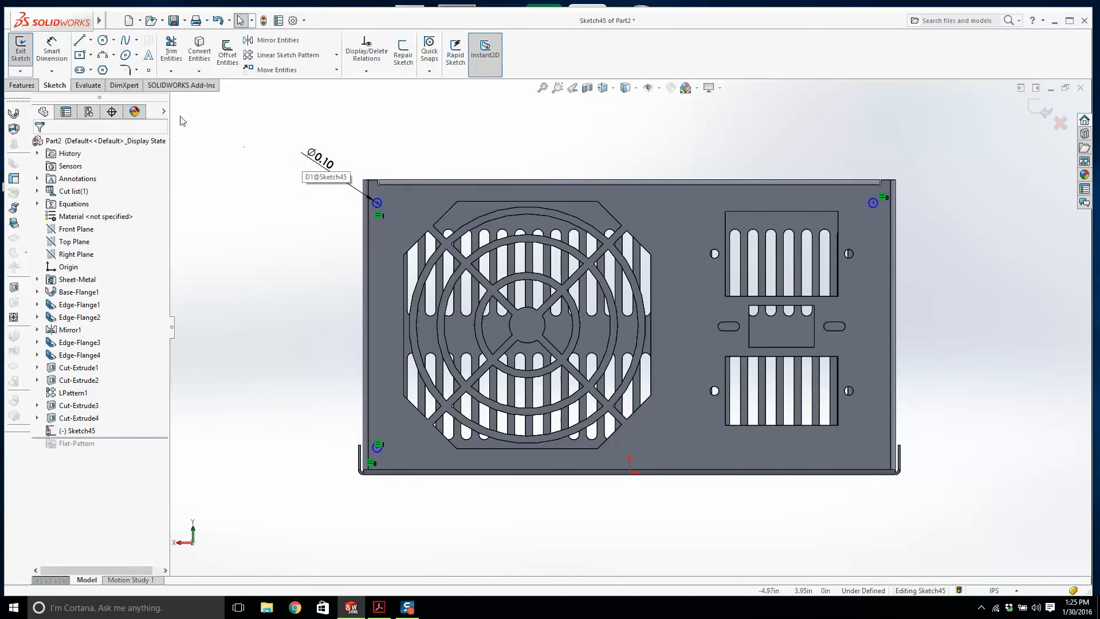
Step: Consult the PDF drawing and dimension the upper fan-side circle 0.125 in below the face's top edge
click(379, 608)
click(379, 607)
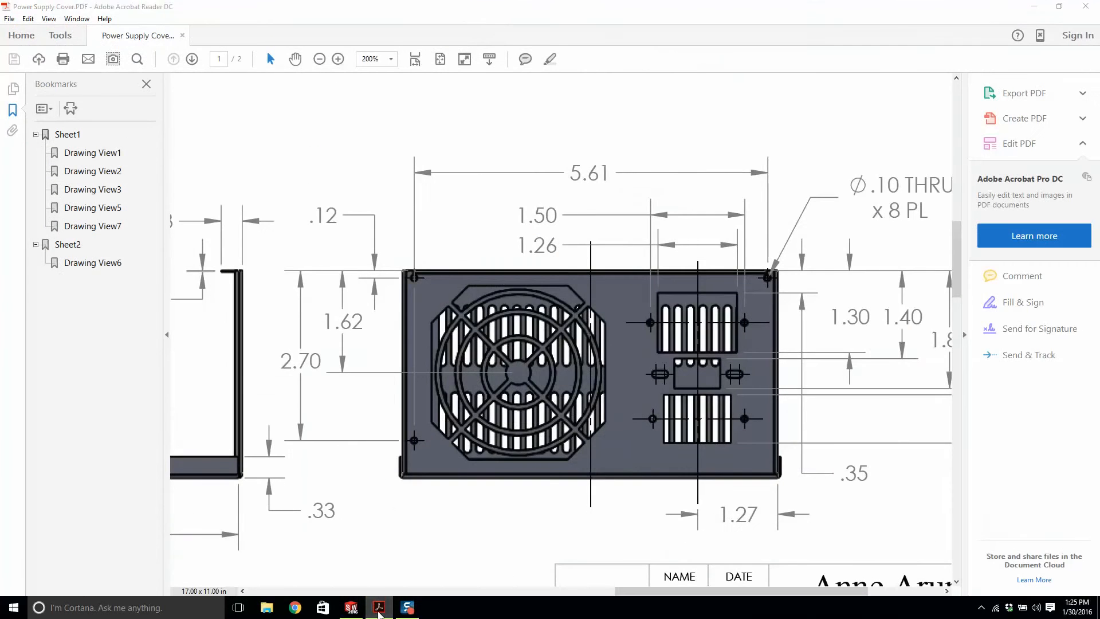
click(51, 48)
scroll(377, 151, down, 3)
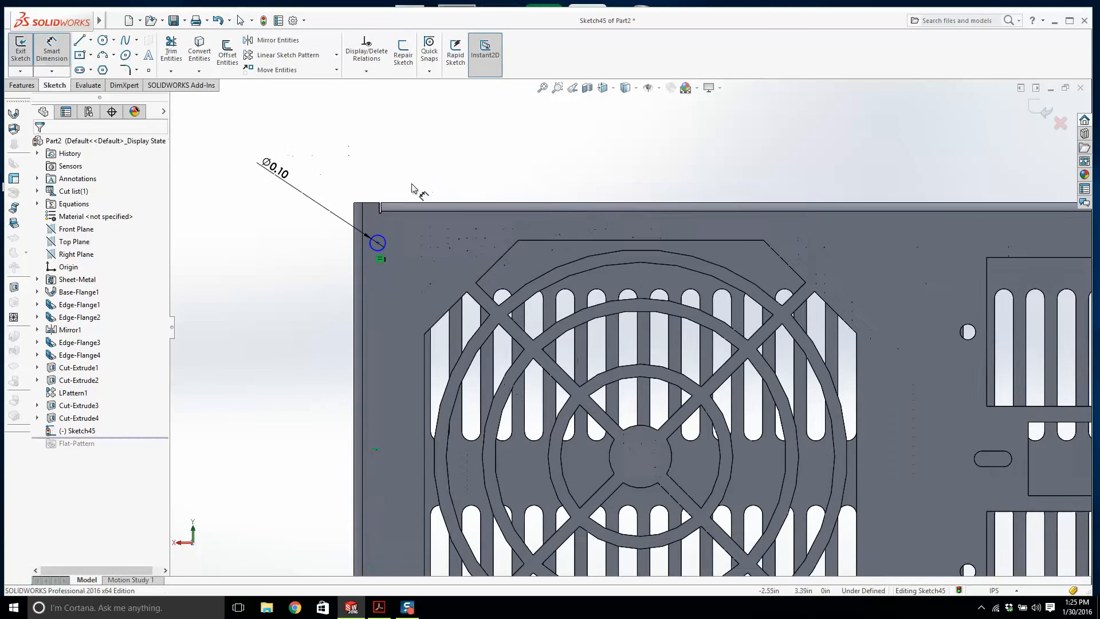
click(375, 208)
click(369, 239)
click(266, 215)
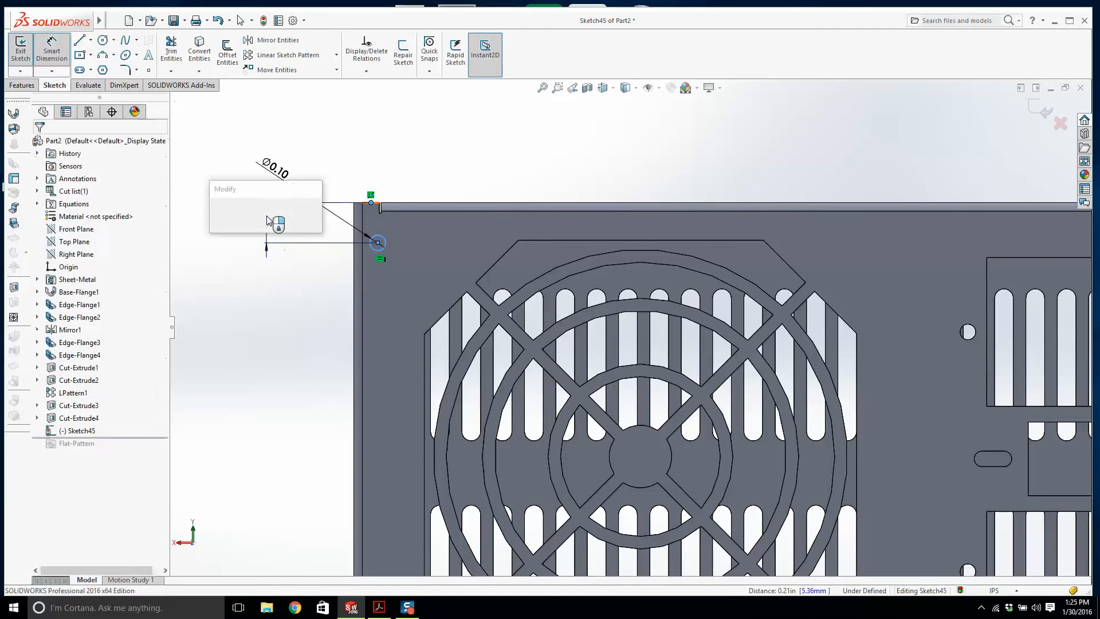
text(0.125)
key(Return)
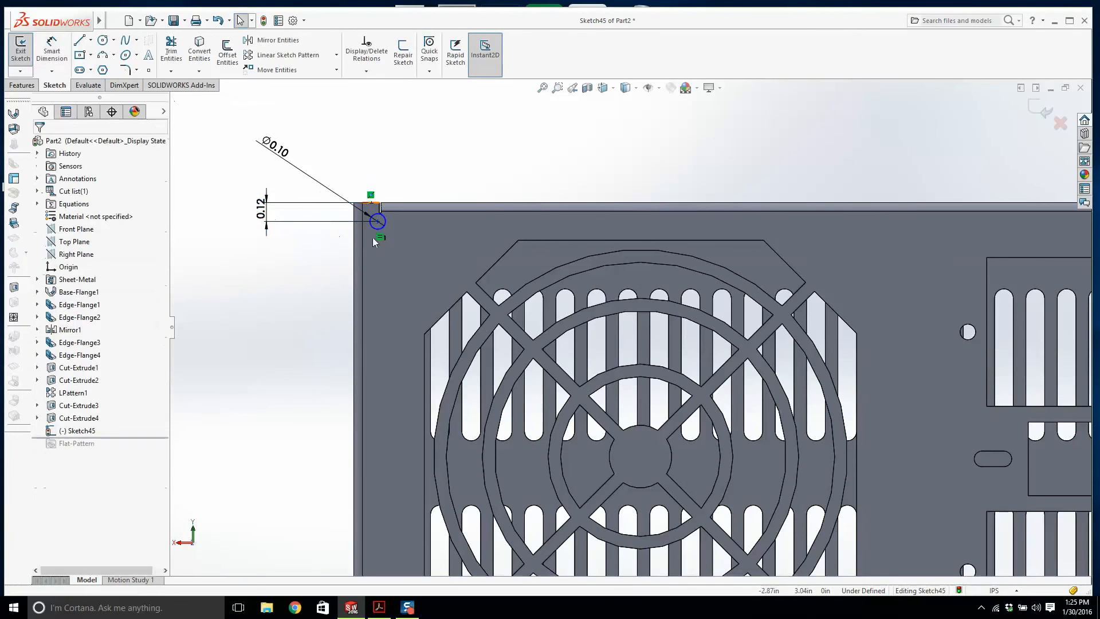
Step: Add a horizontal relation between the centers of the two upper corner circles
scroll(372, 237, down, 2)
scroll(402, 201, down, 2)
click(423, 245)
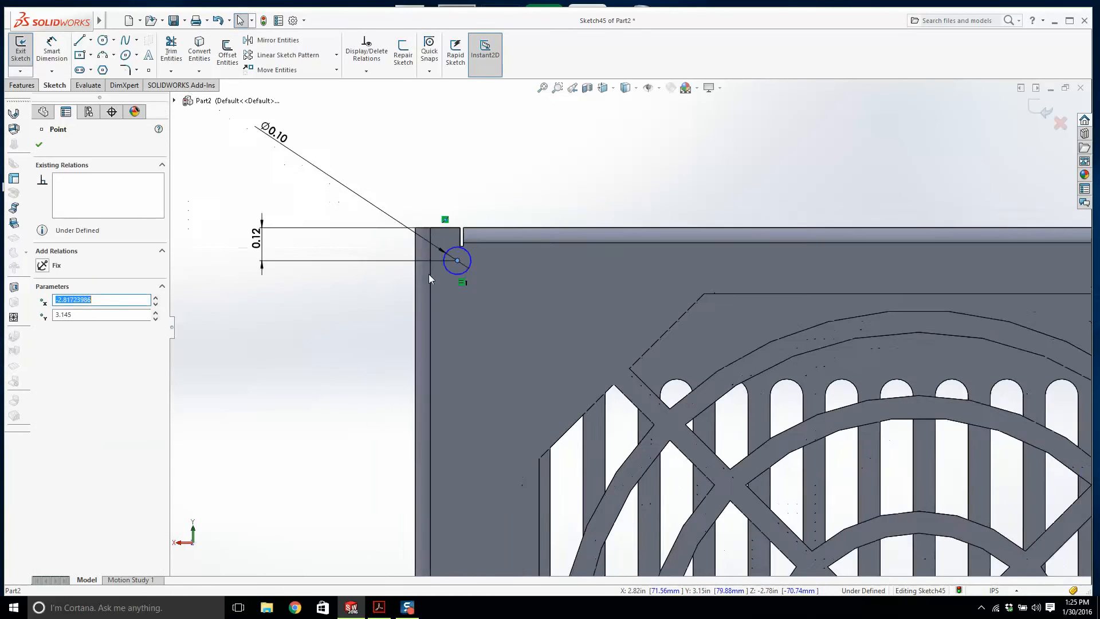
scroll(428, 274, up, 5)
scroll(980, 330, down, 3)
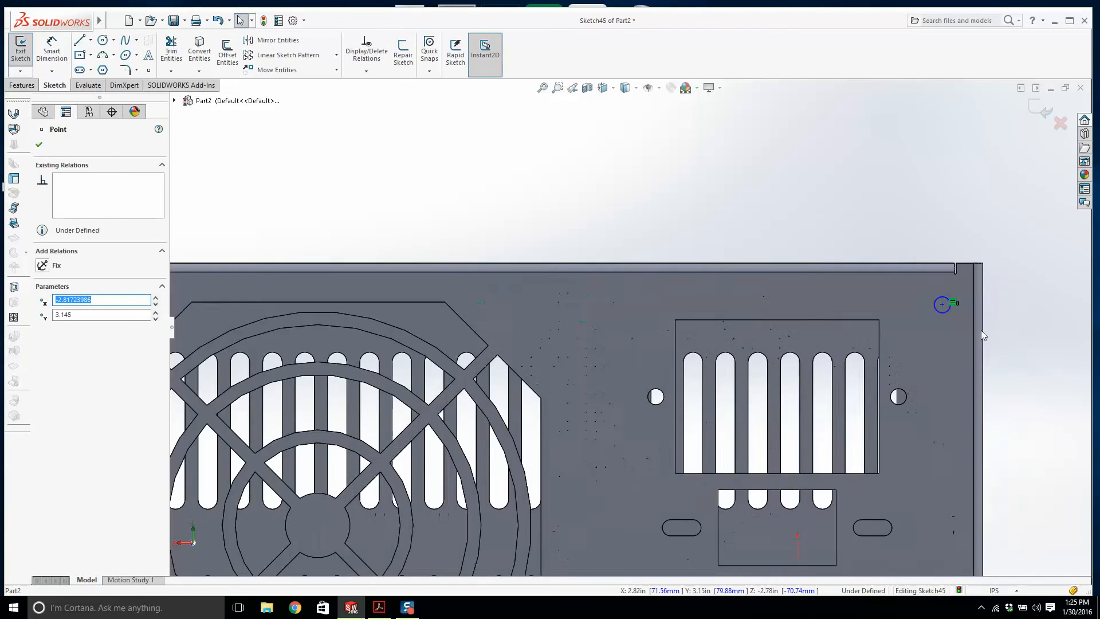
ctrl+click(945, 305)
click(78, 333)
key(Escape)
scroll(628, 327, up, 2)
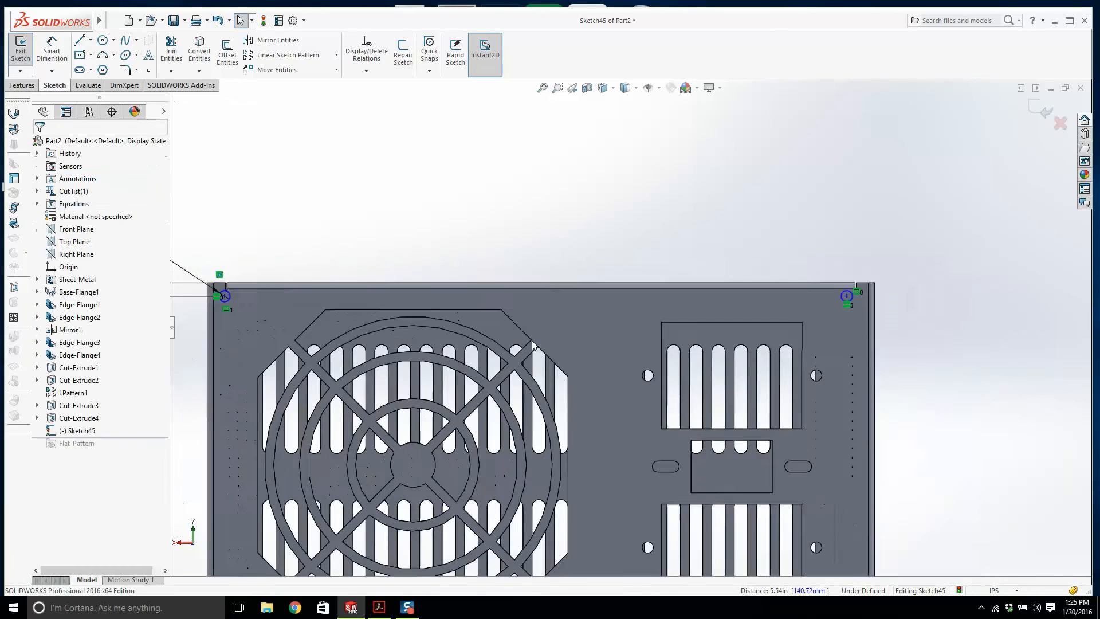
Step: Add a vertical relation between the centers of the two fan-side corner circles
scroll(619, 321, up, 2)
scroll(527, 448, down, 5)
click(540, 442)
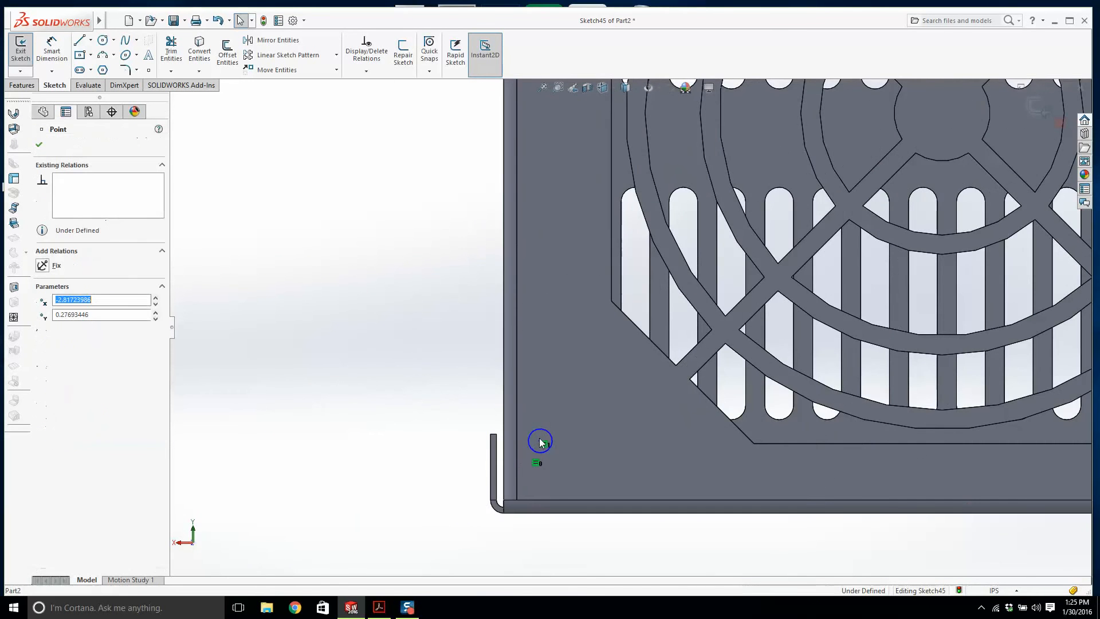
scroll(590, 270, up, 3)
scroll(600, 135, down, 4)
click(593, 132)
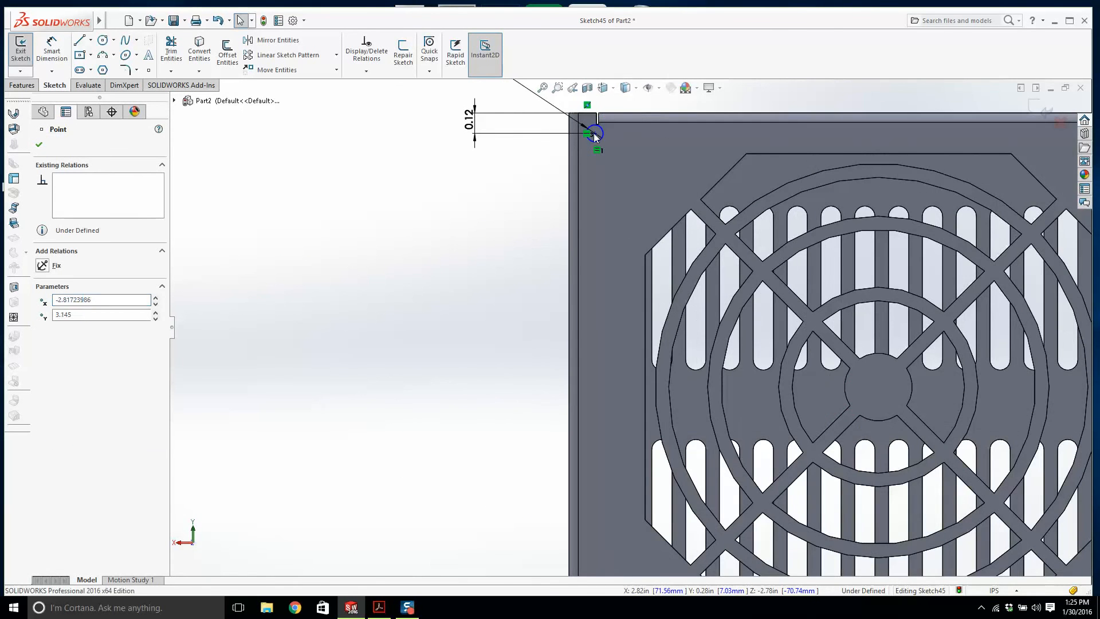
click(50, 343)
click(394, 316)
scroll(394, 316, up, 3)
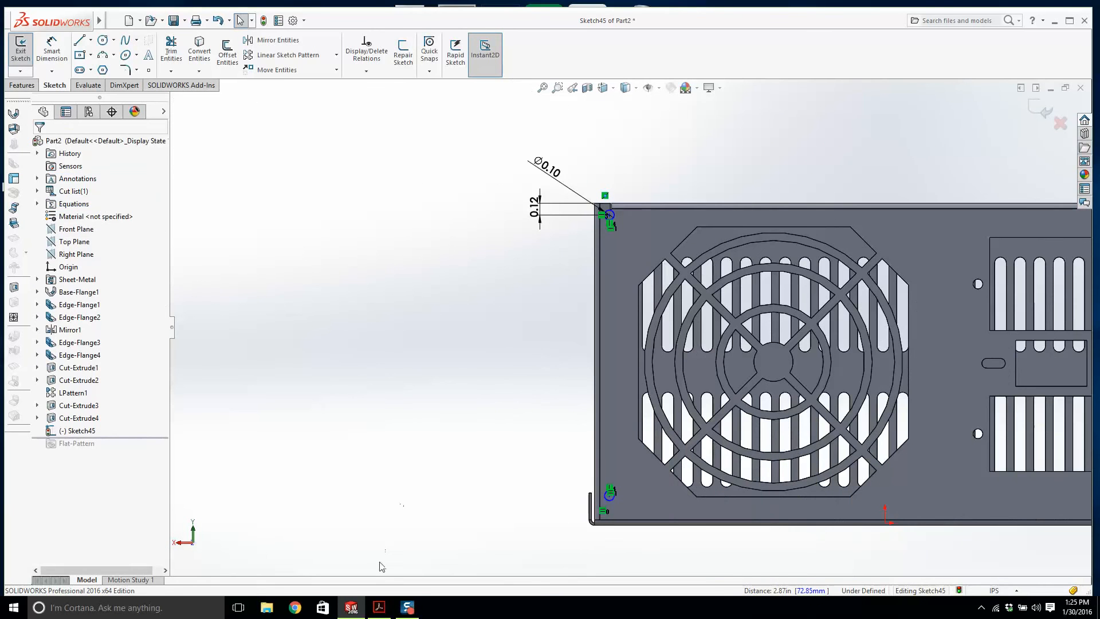
Step: Consult the PDF drawing and dimension the vertical distance between the two fan-side circles as 2.7 in
click(380, 606)
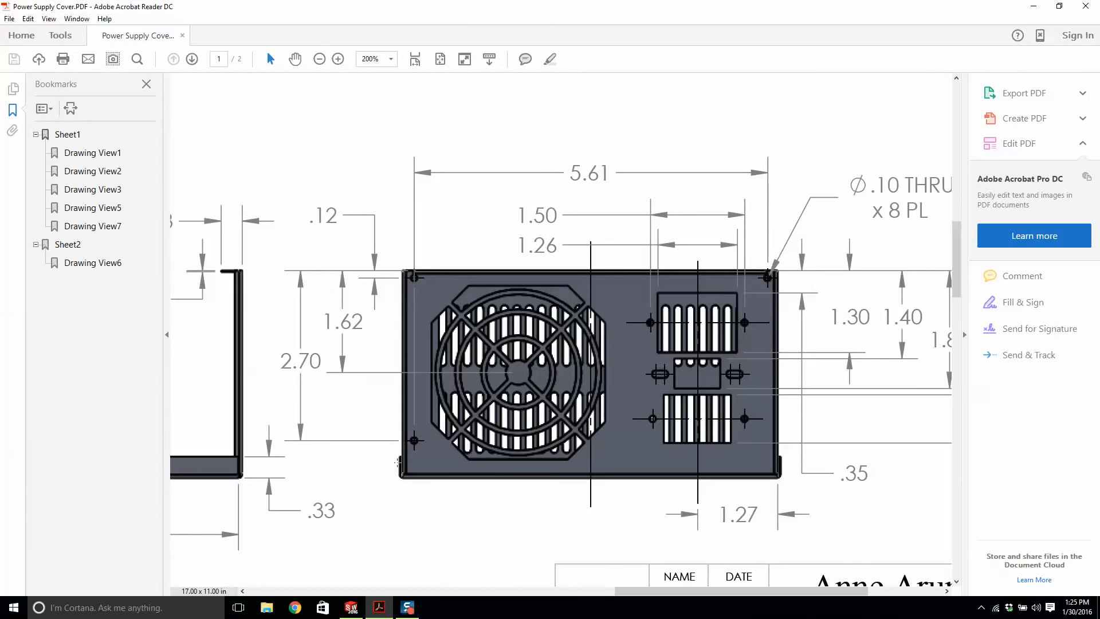
click(360, 603)
right_drag(430, 394, 416, 287)
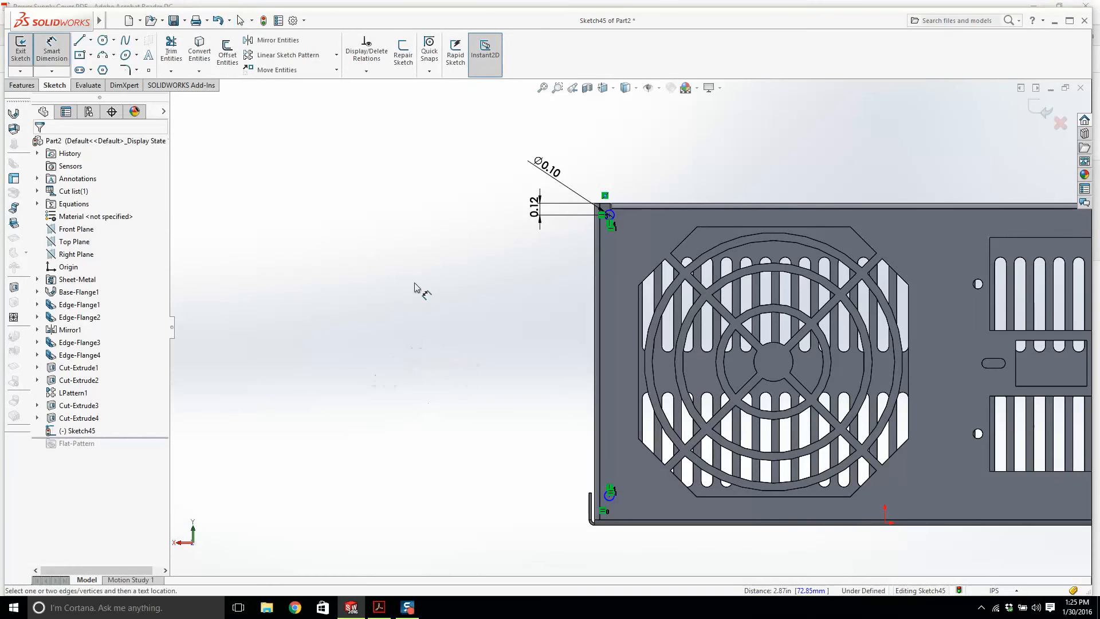
scroll(630, 229, down, 5)
click(601, 256)
scroll(601, 287, up, 3)
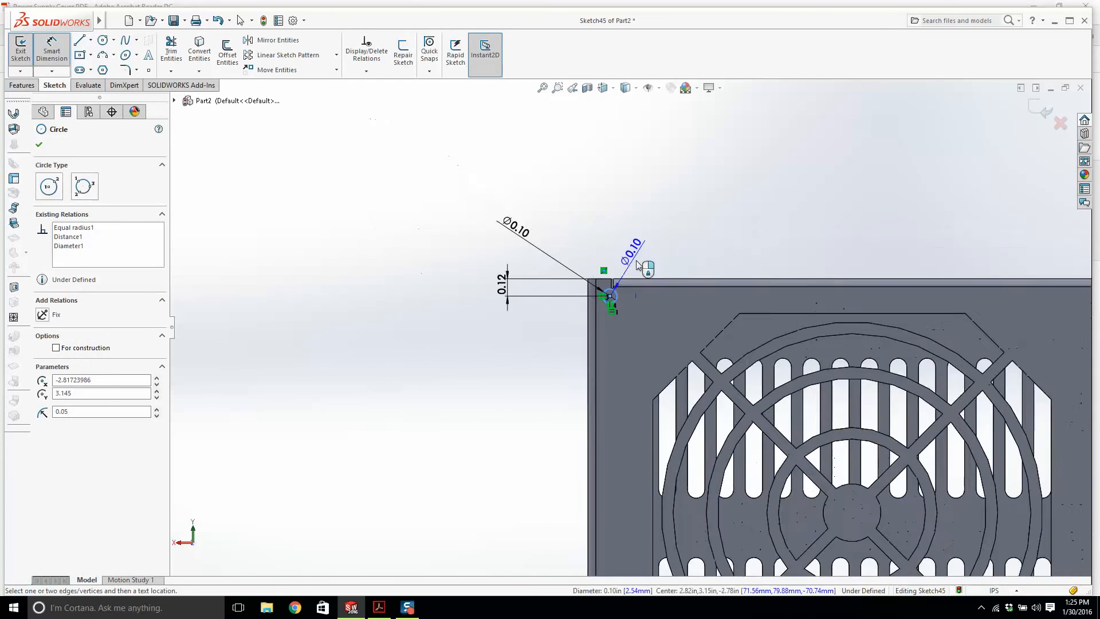
click(606, 542)
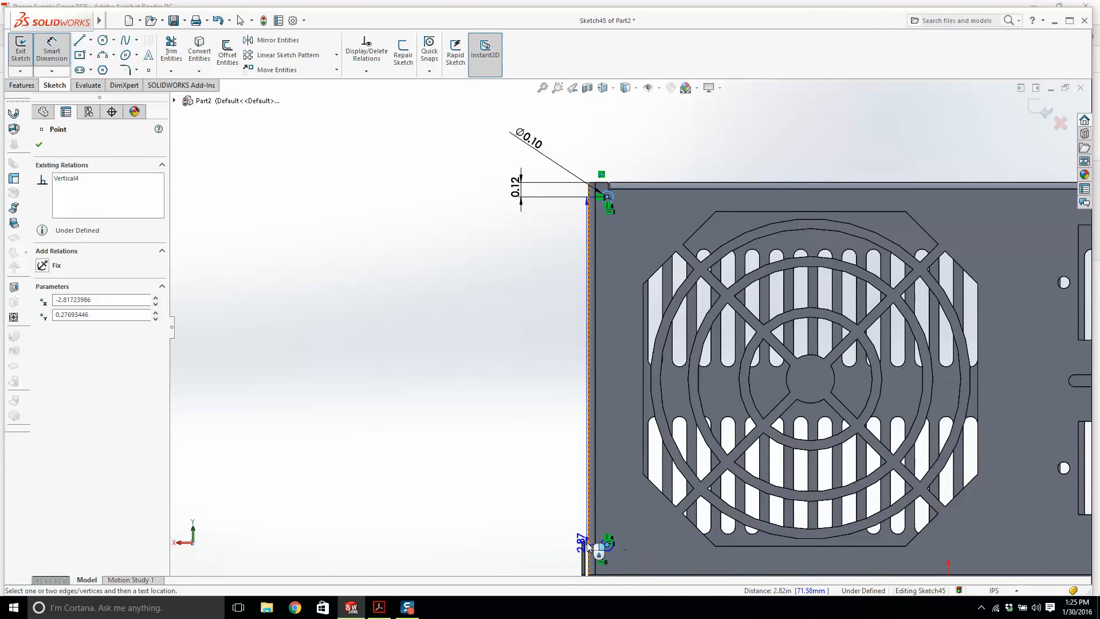
click(497, 393)
text(2.7)
key(Return)
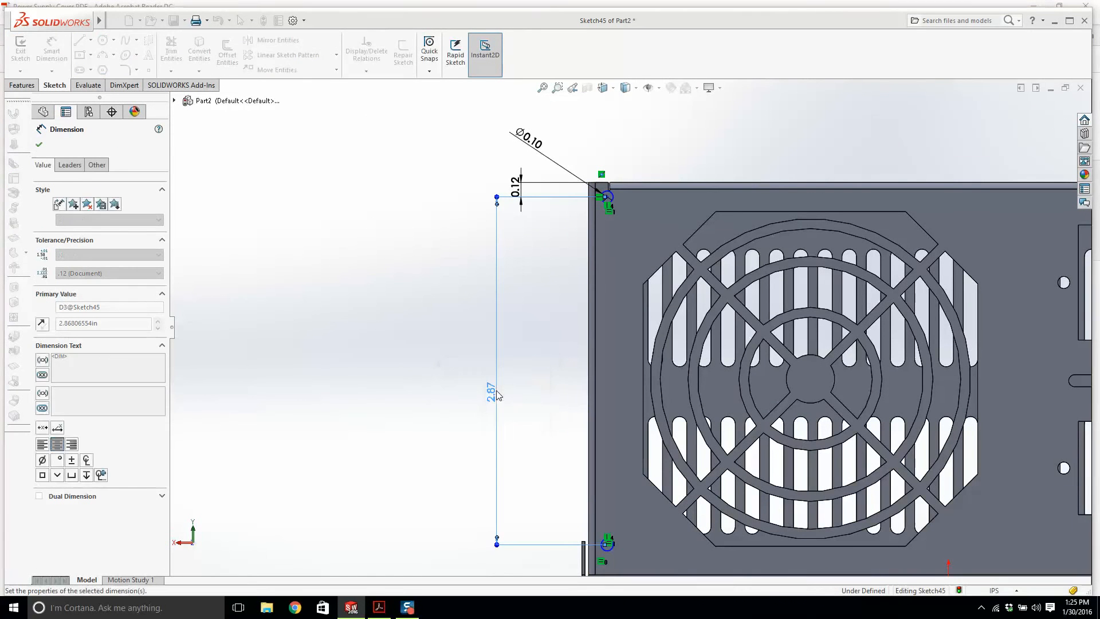
Step: Dimension the upper fan-side circle's center 0.12 in from the face's outer vertical edge on the fan side
scroll(634, 278, up, 1)
scroll(598, 229, down, 5)
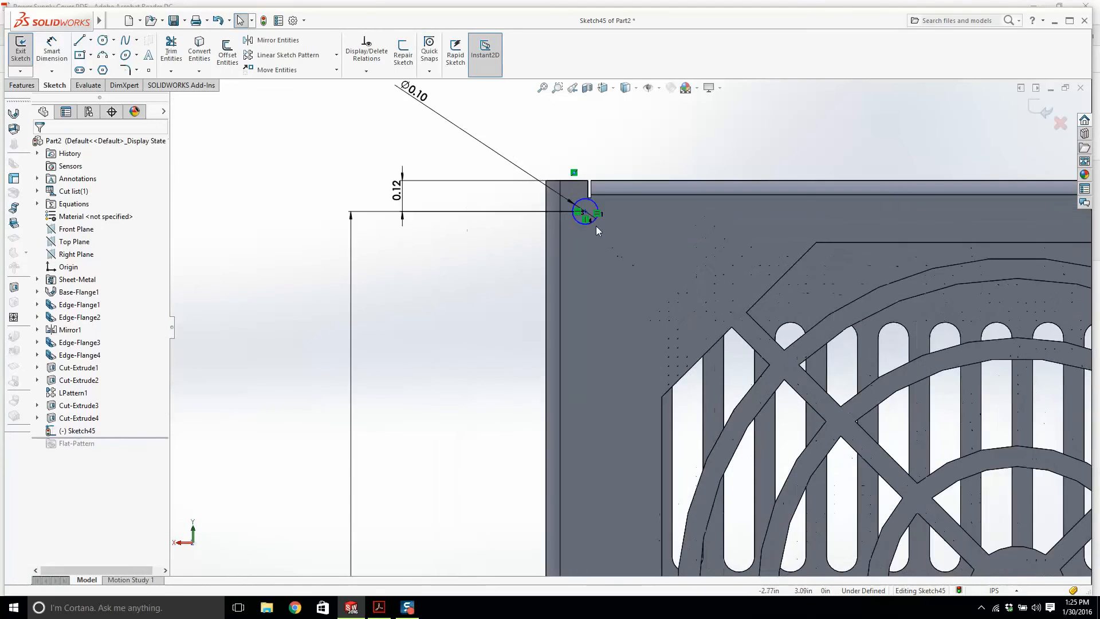
click(579, 216)
drag(569, 218, 571, 219)
scroll(477, 312, up, 2)
right_drag(437, 380, 418, 307)
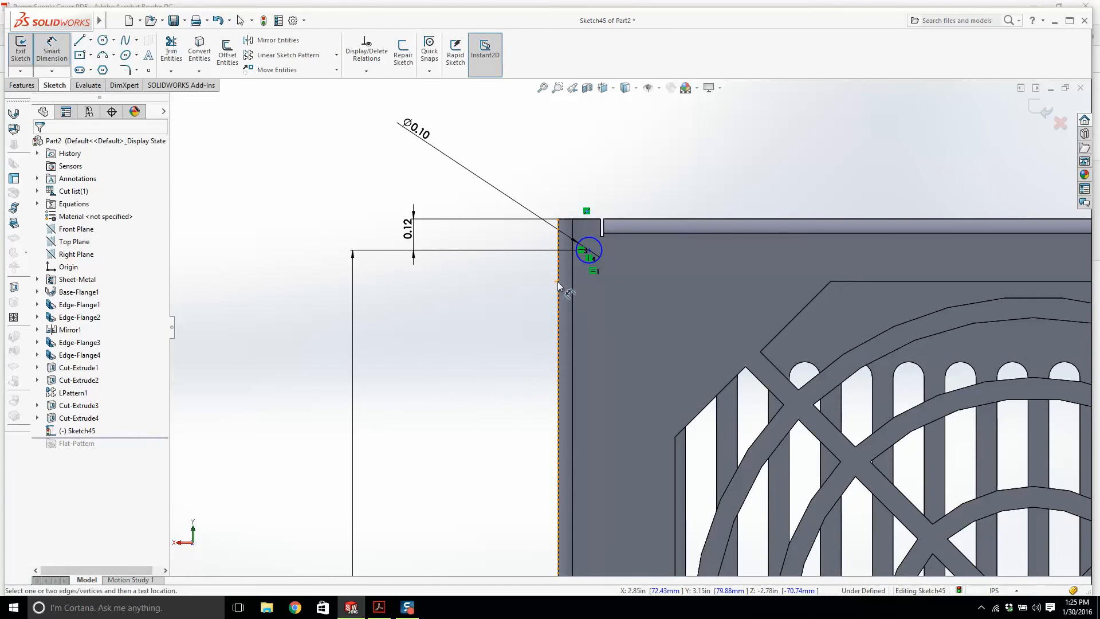
click(559, 285)
click(589, 249)
click(511, 143)
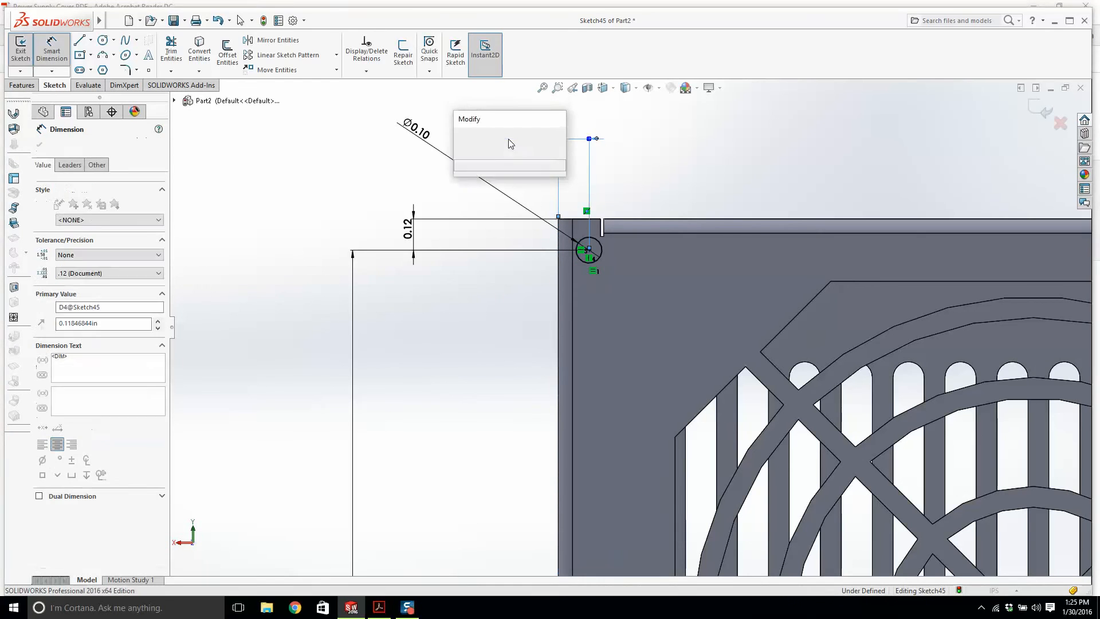
key(Return)
key(Escape)
Step: Dimension the upper circle at the opposite corner 0.12 in from the face's adjacent outer vertical edge
scroll(603, 328, up, 5)
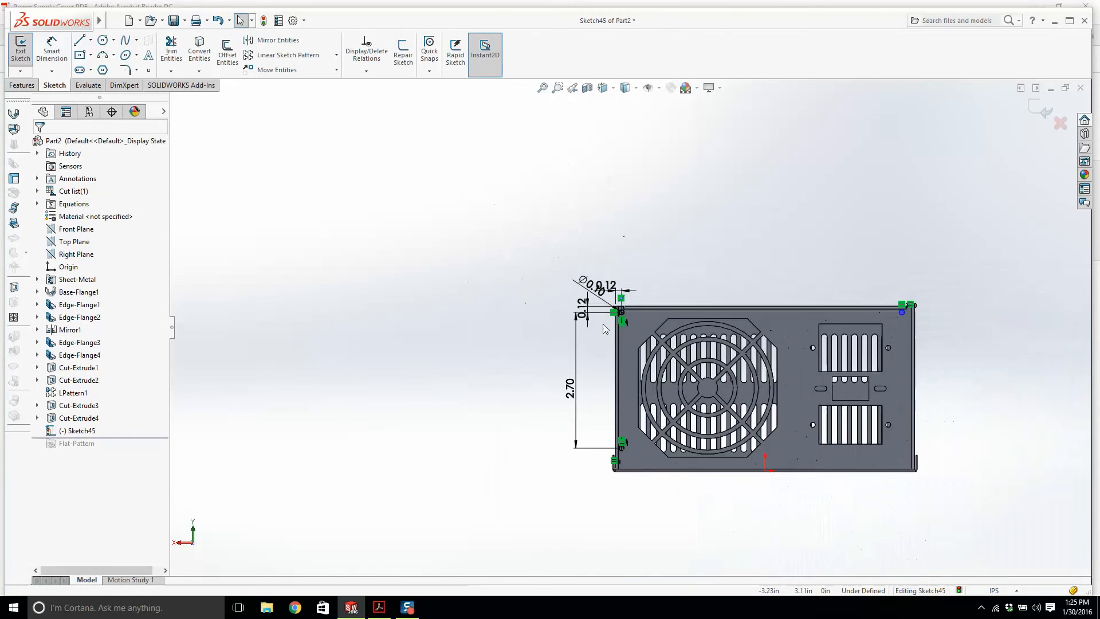
scroll(882, 318, down, 8)
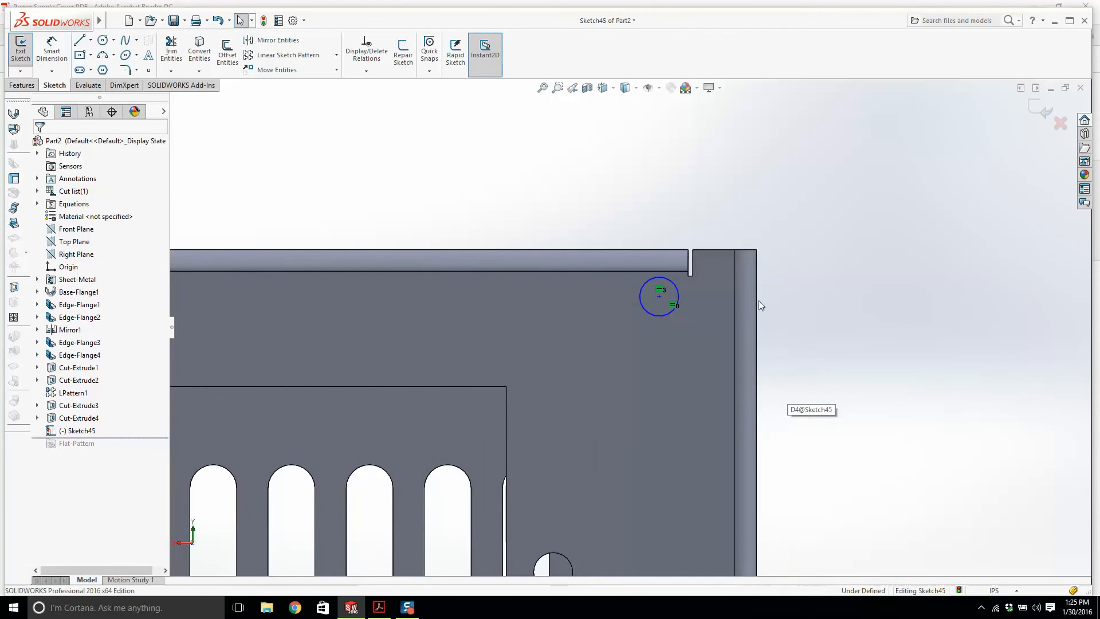
click(661, 297)
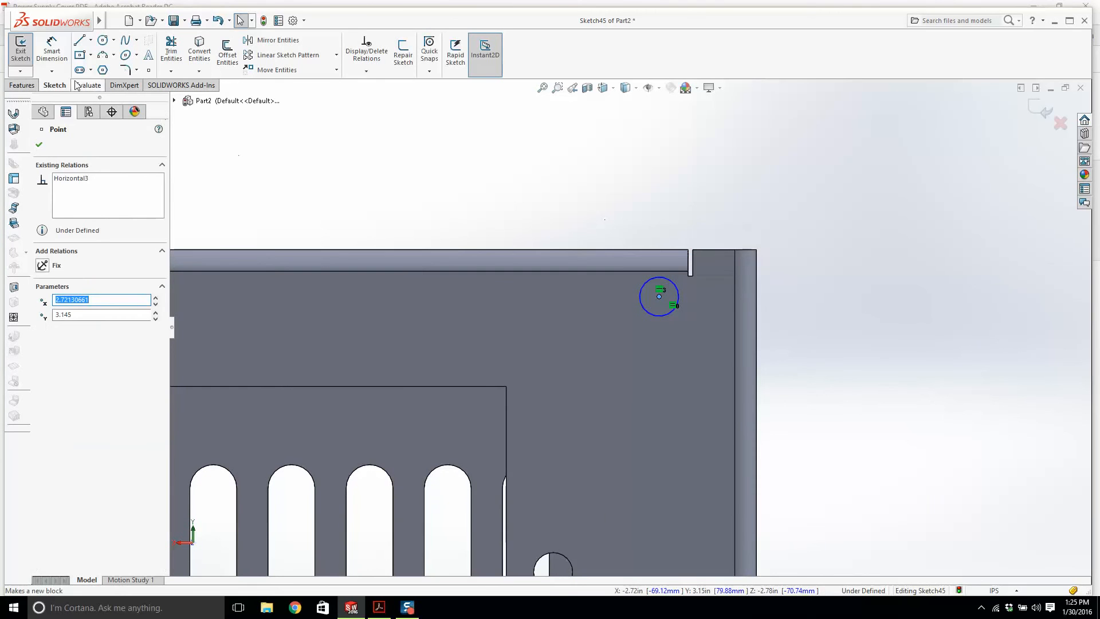
ctrl+click(754, 292)
click(668, 284)
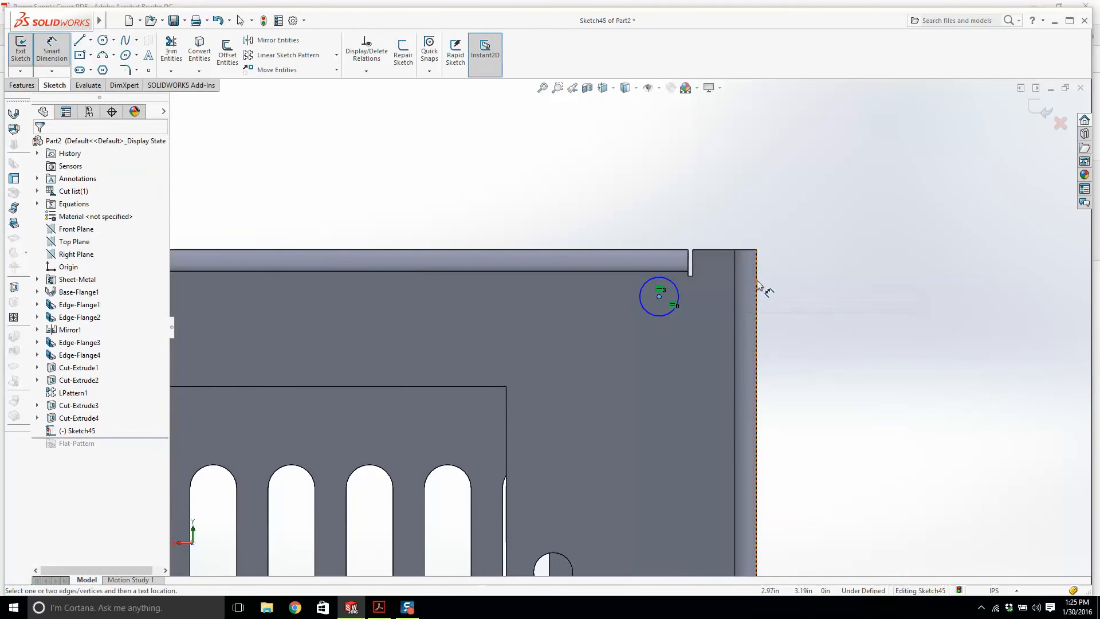
click(756, 290)
click(740, 193)
text(0.12)
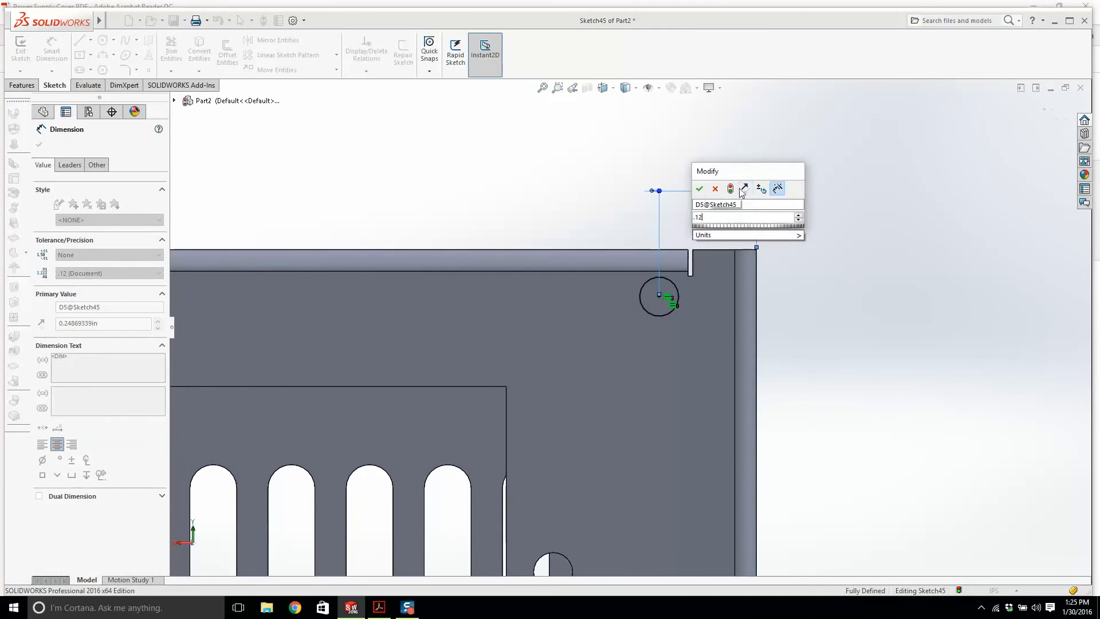
key(Return)
scroll(786, 247, up, 2)
scroll(785, 243, up, 7)
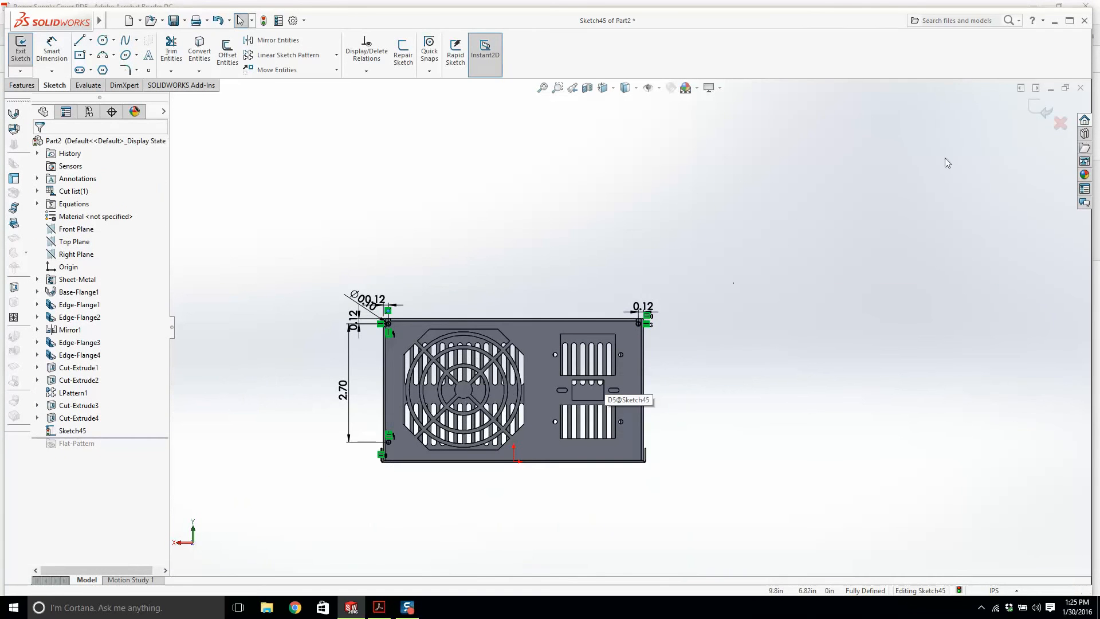
Step: Exit the sketch and cut the corner holes through the face with Extruded Cut, using the Up To Next end condition
click(1036, 106)
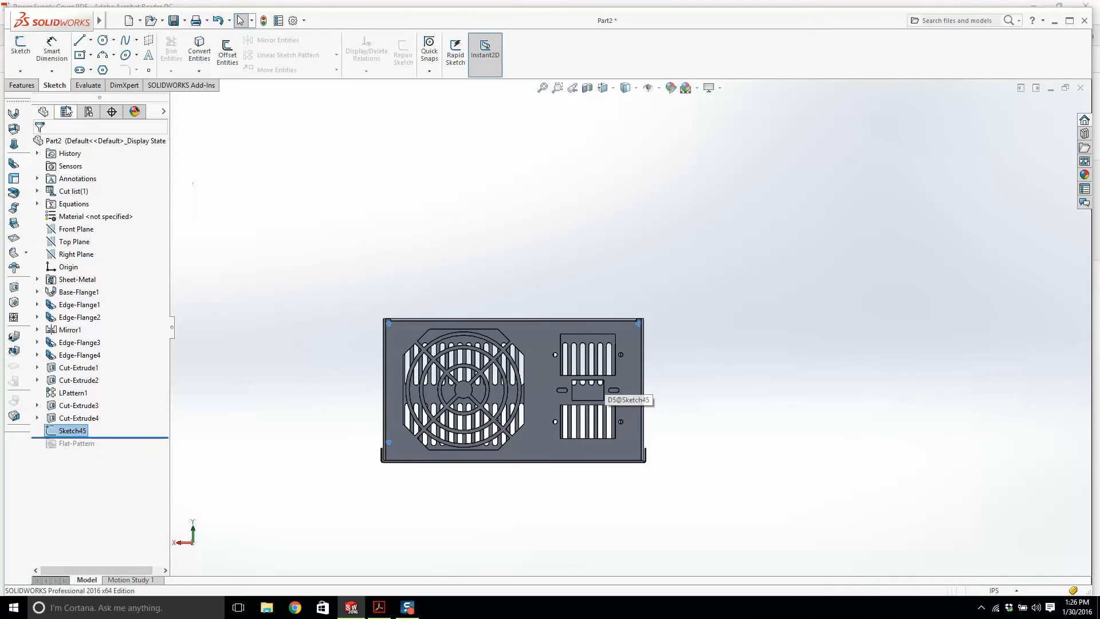
click(190, 64)
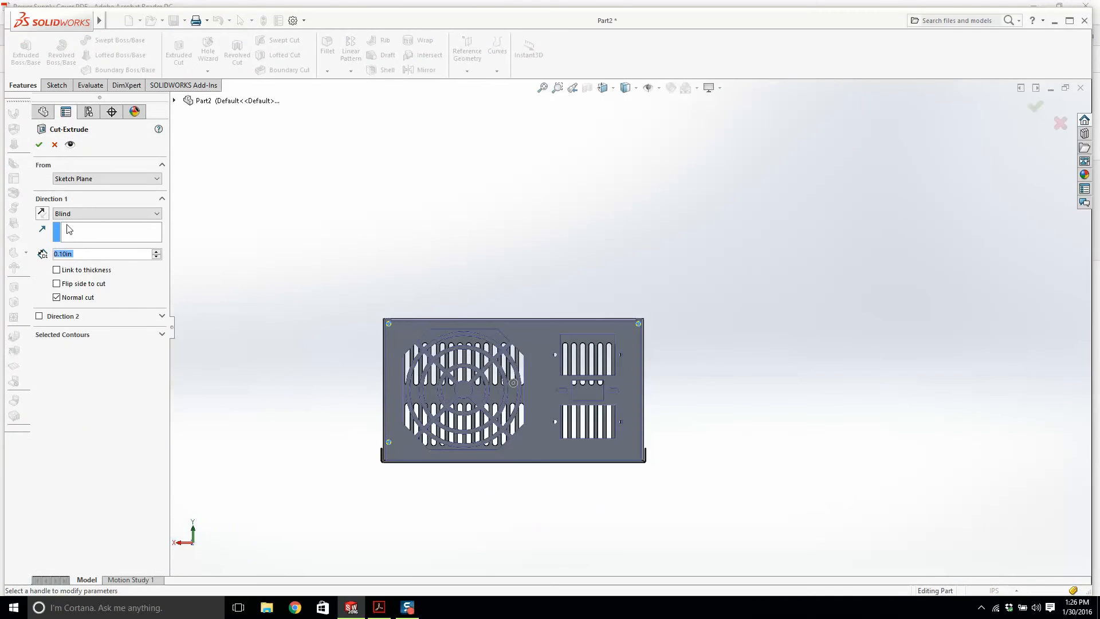
click(86, 213)
click(80, 242)
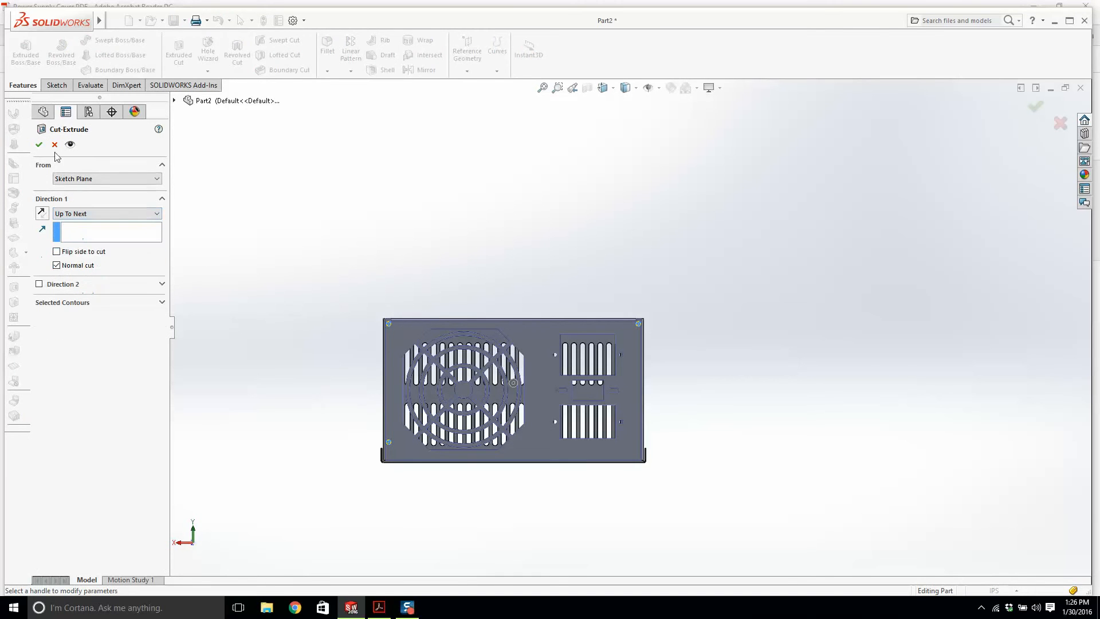
click(38, 145)
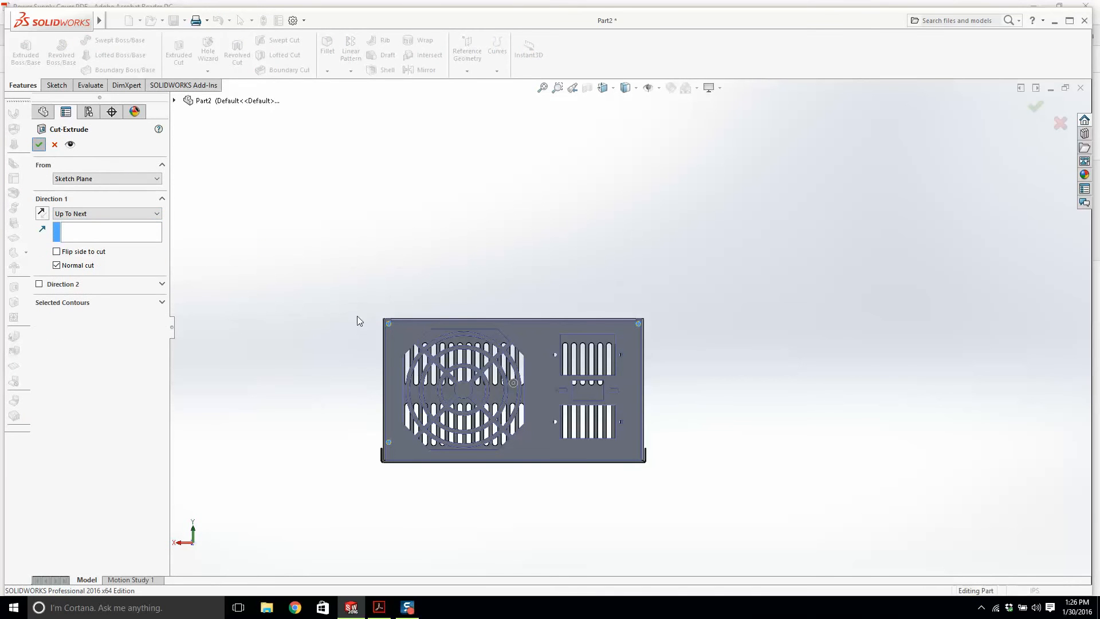
Step: Inspect the new corner holes and save the part under the name Power Supply Cover Sheetmetal on the Desktop
scroll(435, 352, up, 5)
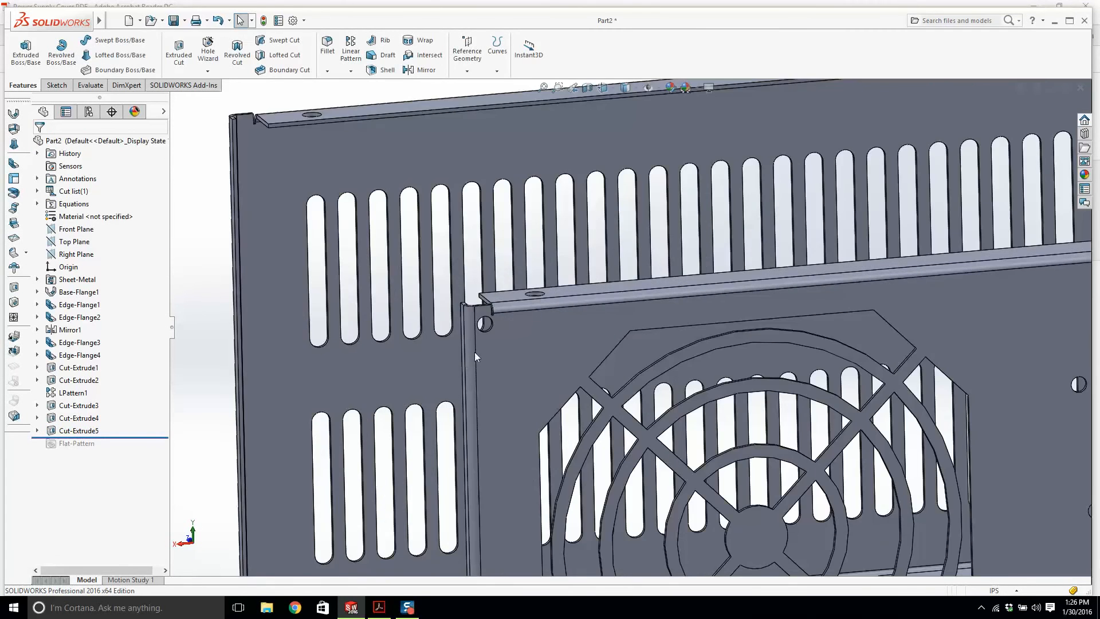
scroll(474, 355, down, 5)
middle_drag(474, 355, 305, 163)
click(117, 14)
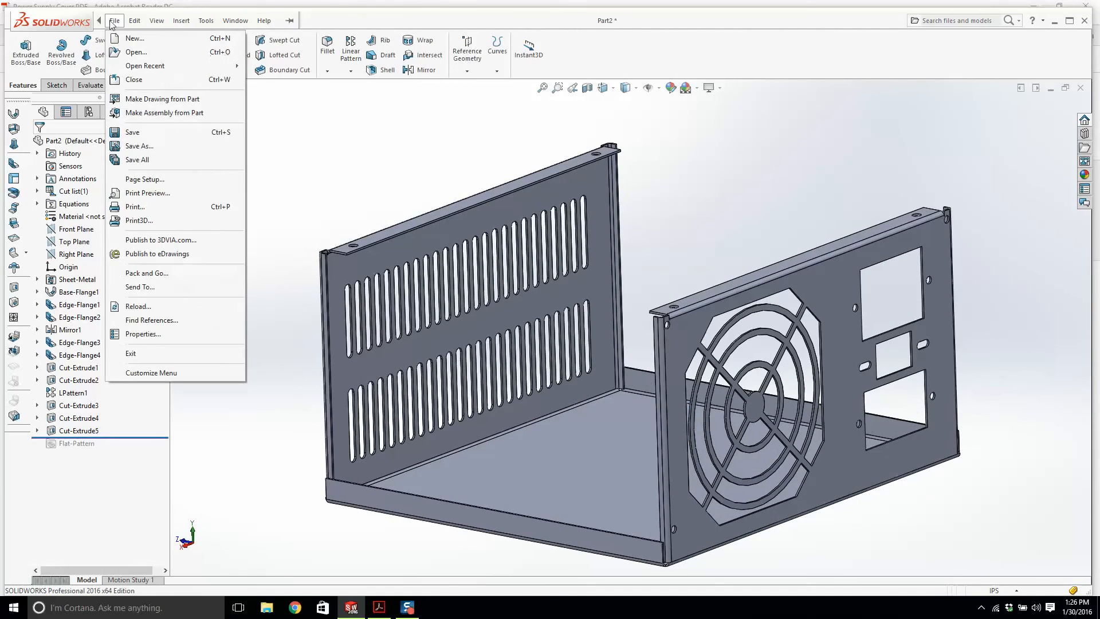
click(172, 145)
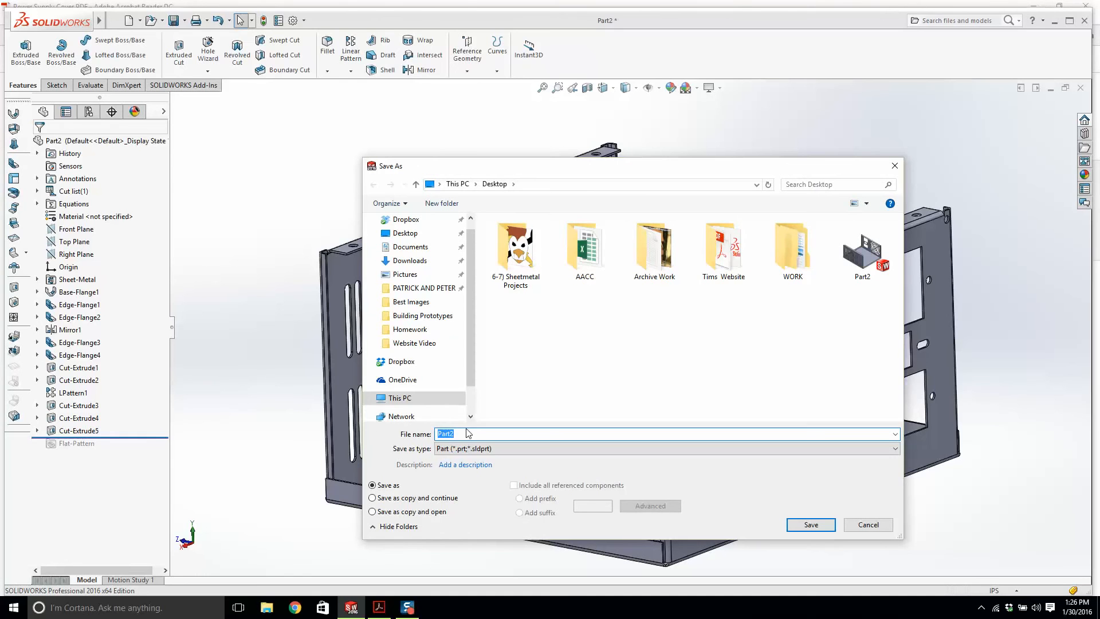
text(Power Su)
key(BackSpace)
text(upply Cover Sheetmetal)
click(816, 524)
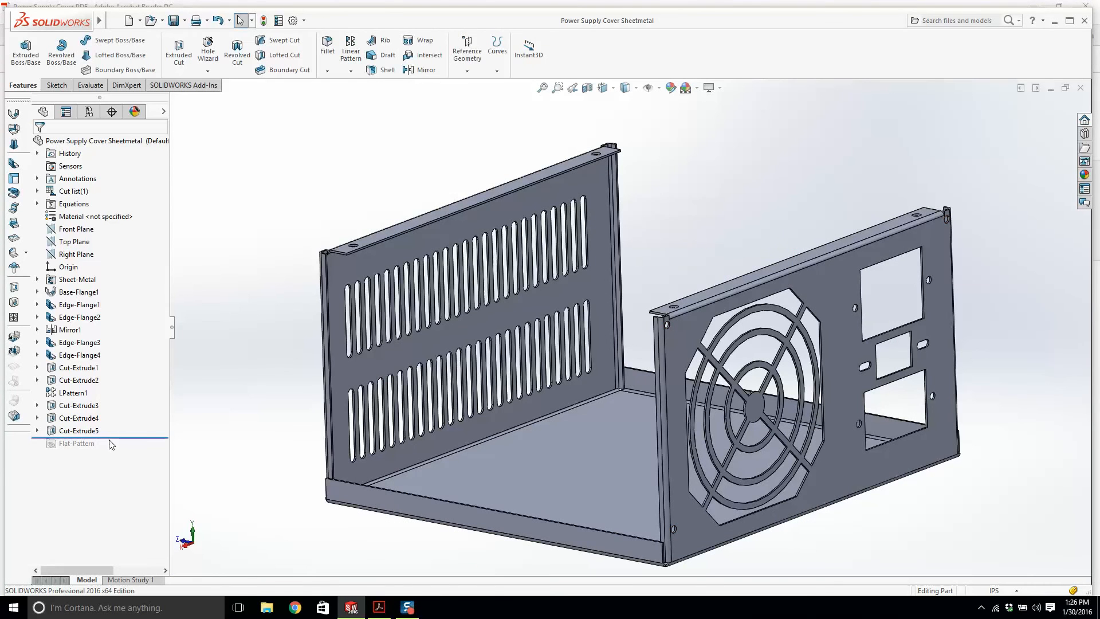
Step: Roll the feature history forward past Flat-Pattern, flatten the cover to check its unfolded shape, and return it to the folded state
drag(100, 437, 94, 452)
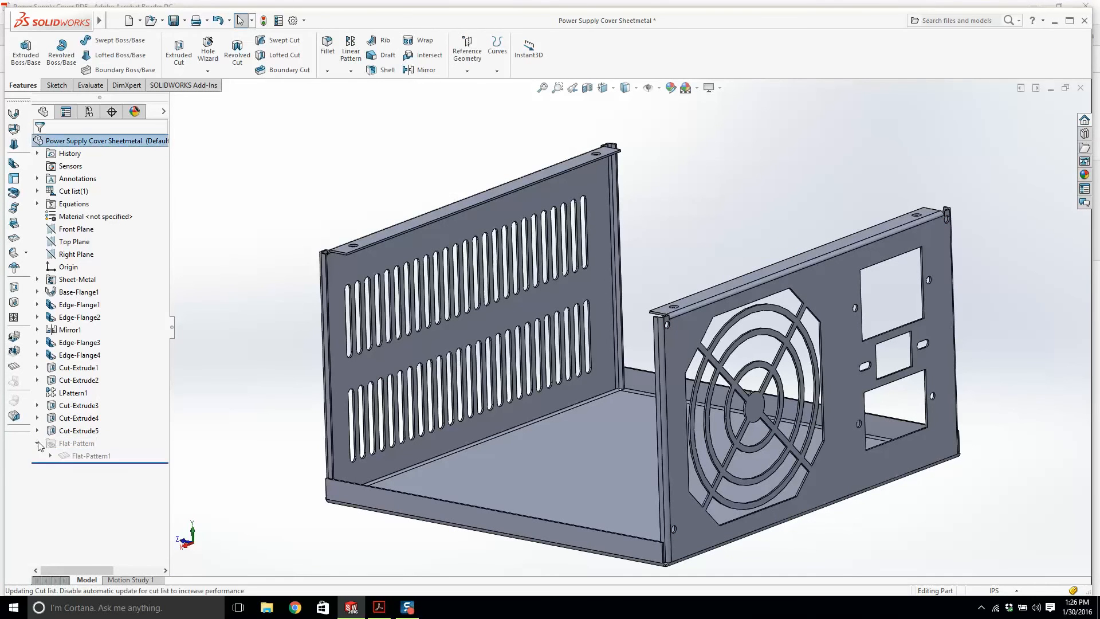
right_click(67, 447)
click(226, 365)
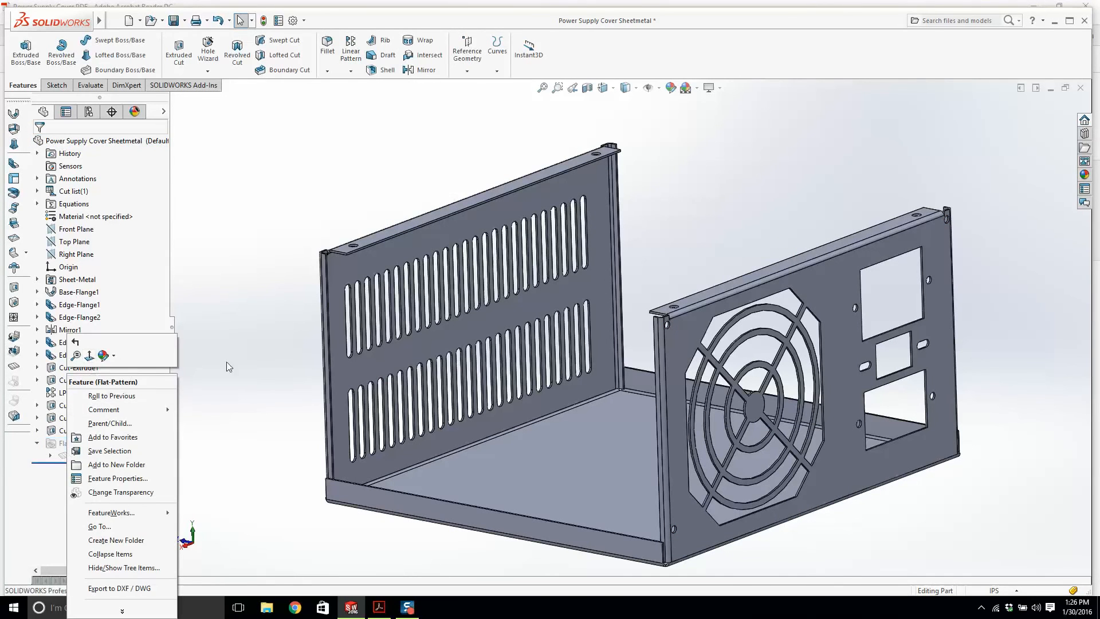
right_click(68, 455)
click(90, 328)
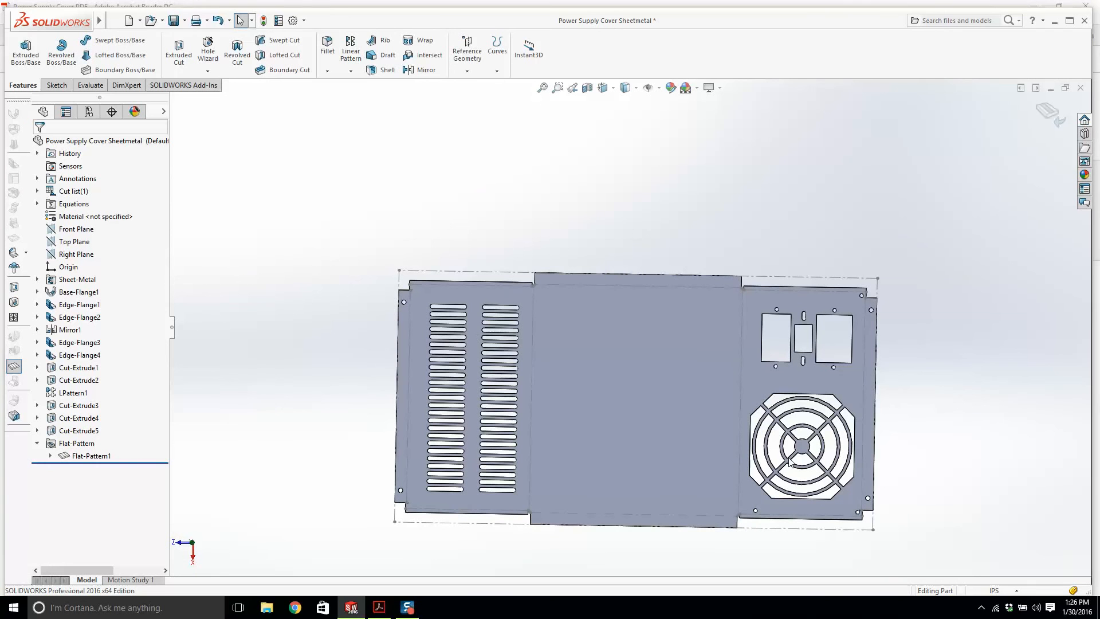
click(1049, 113)
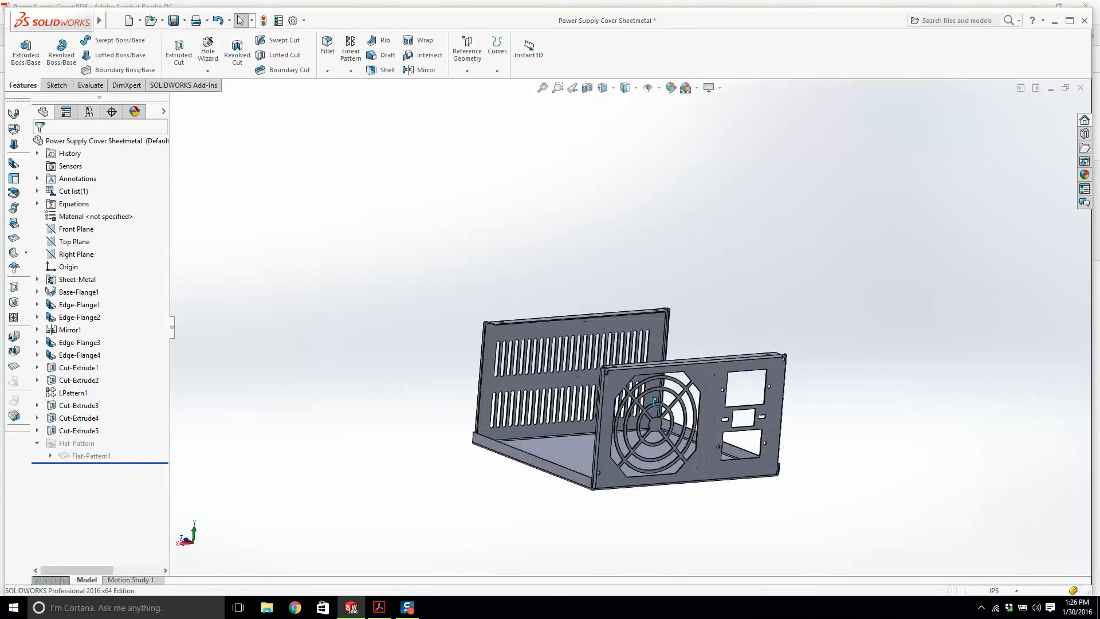
Step: Save the folded power supply cover and close the part
middle_drag(586, 437, 771, 412)
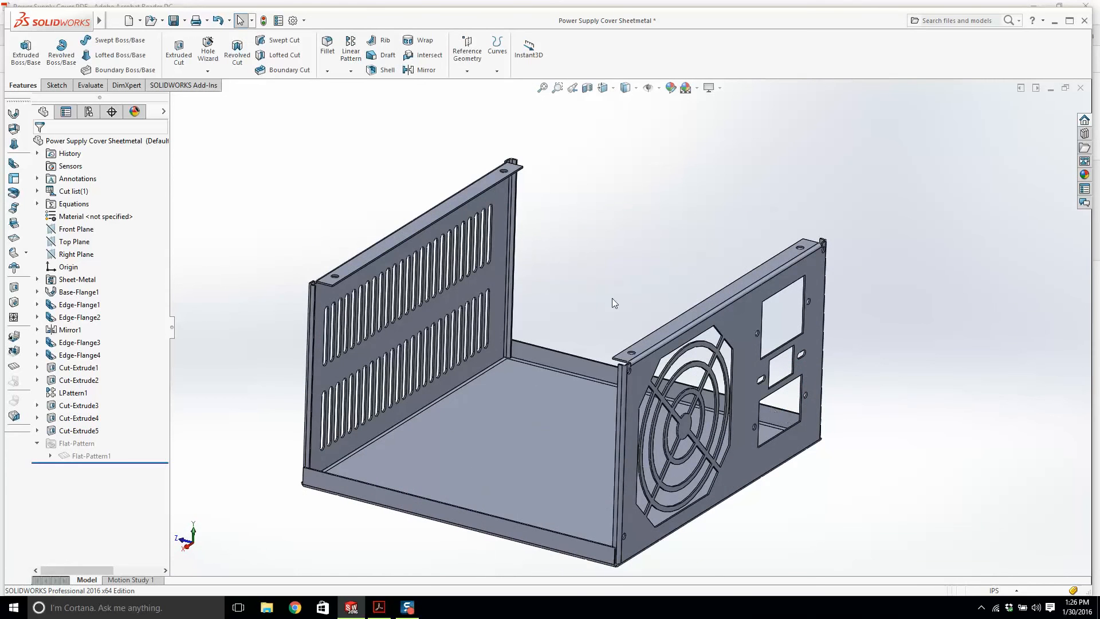
click(170, 22)
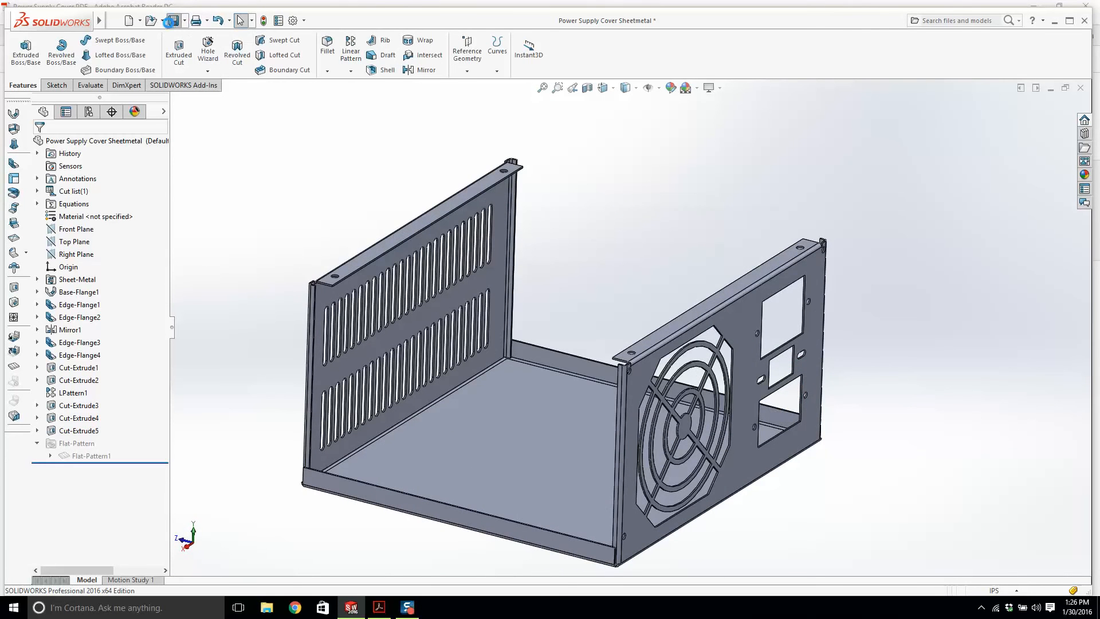
click(1078, 86)
Step: Switch to the Power Supply Cover PDF and review the dimensioned views on sheet 1 and the flat pattern on sheet 2
click(1054, 21)
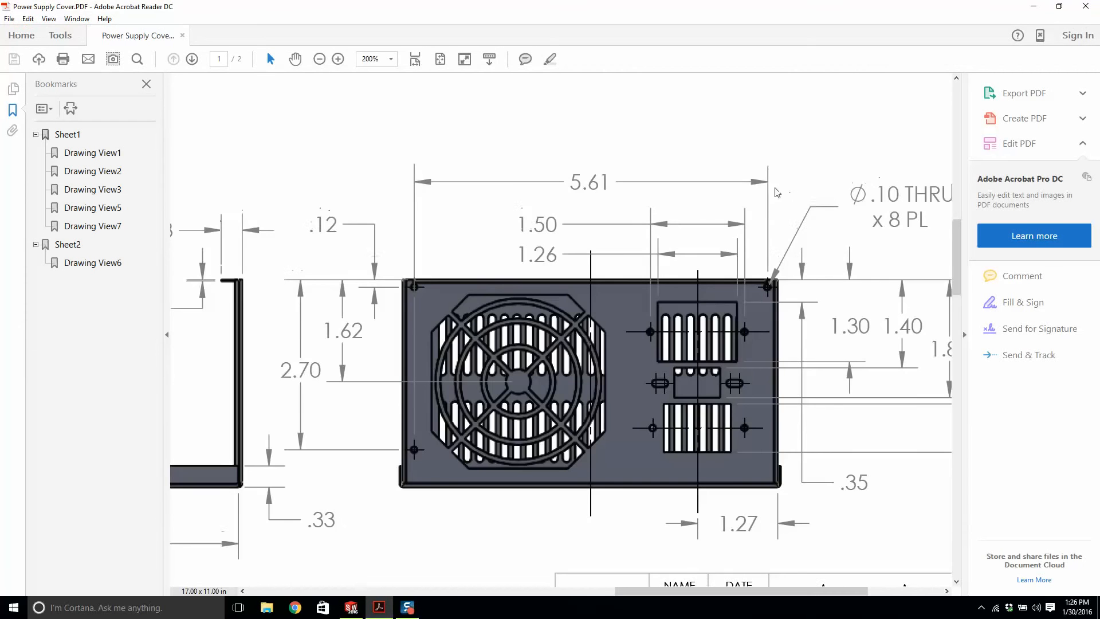
ctrl+scroll(479, 248, down, 4)
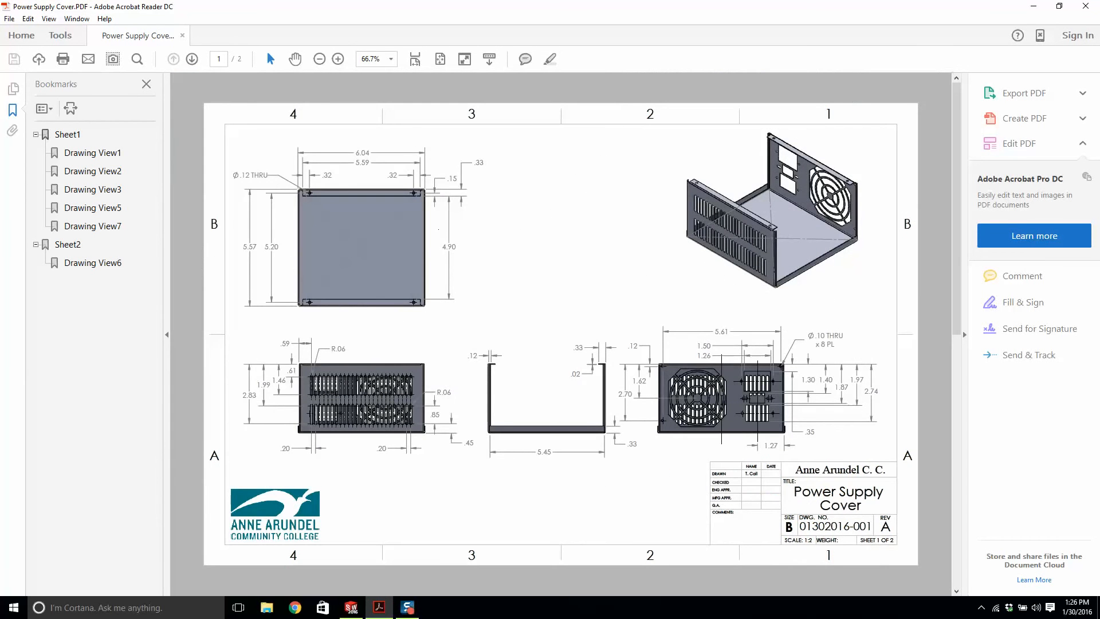
ctrl+scroll(394, 314, up, 2)
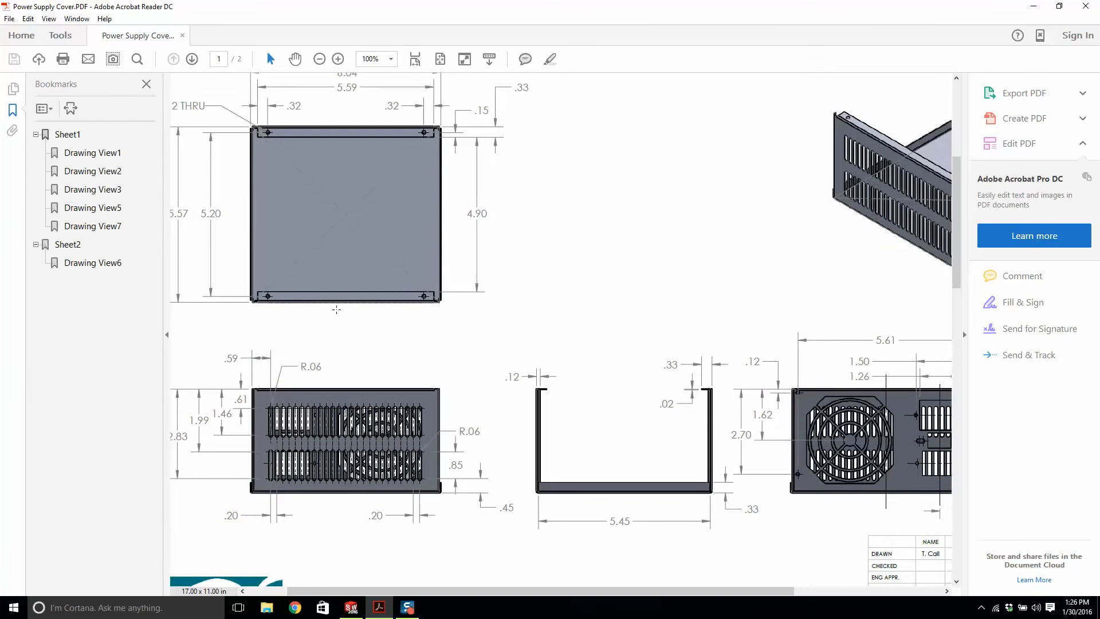
ctrl+scroll(337, 309, down, 2)
key(ctrl+2)
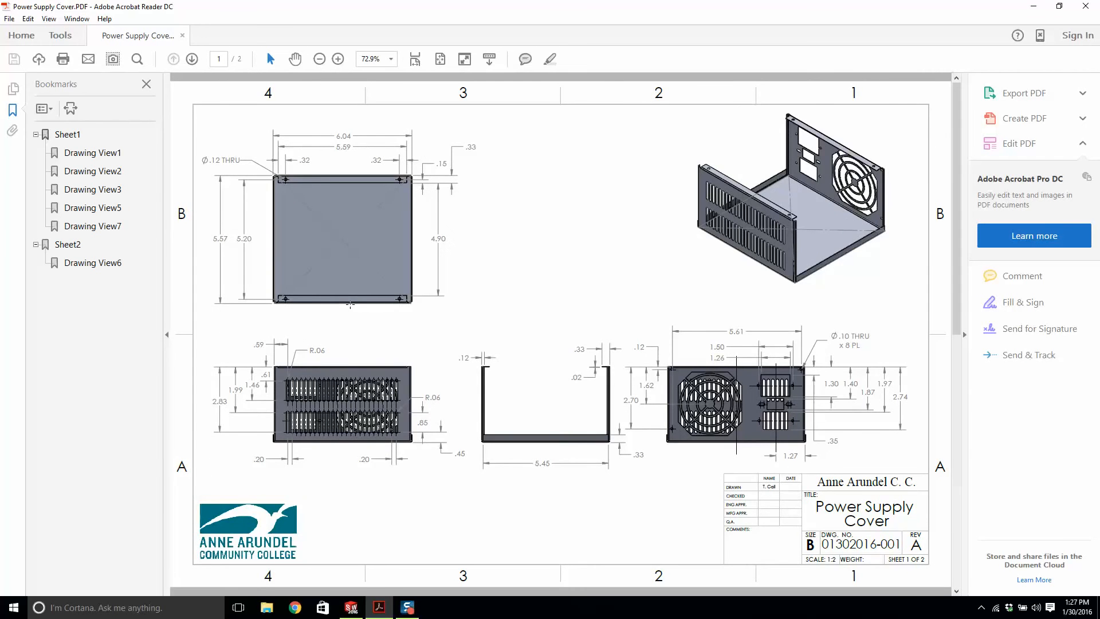
scroll(297, 295, down, 1)
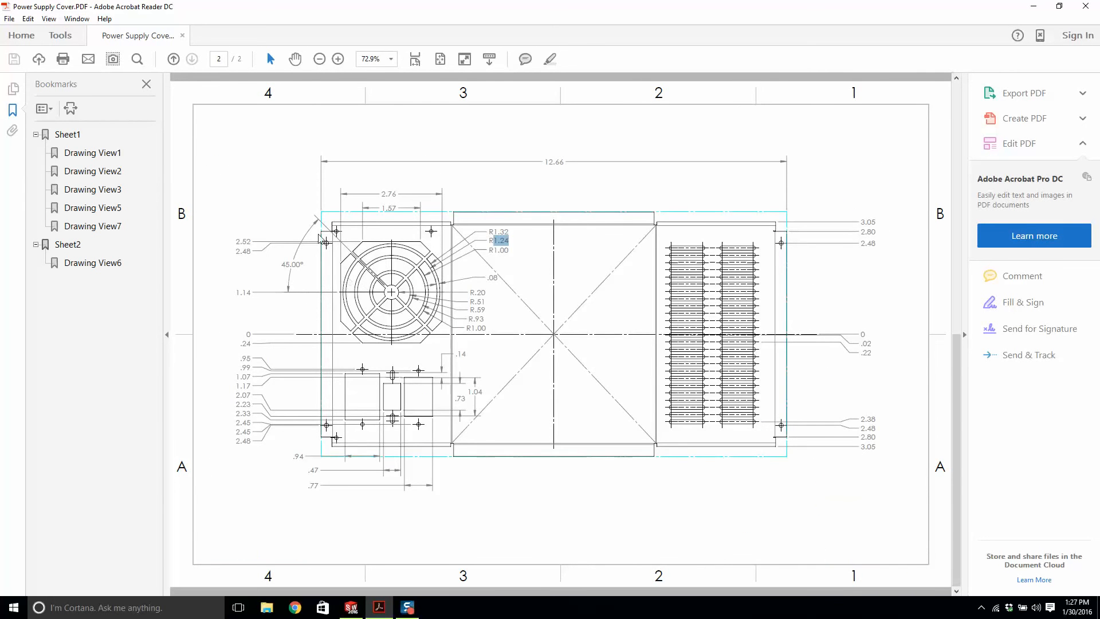
scroll(504, 378, up, 1)
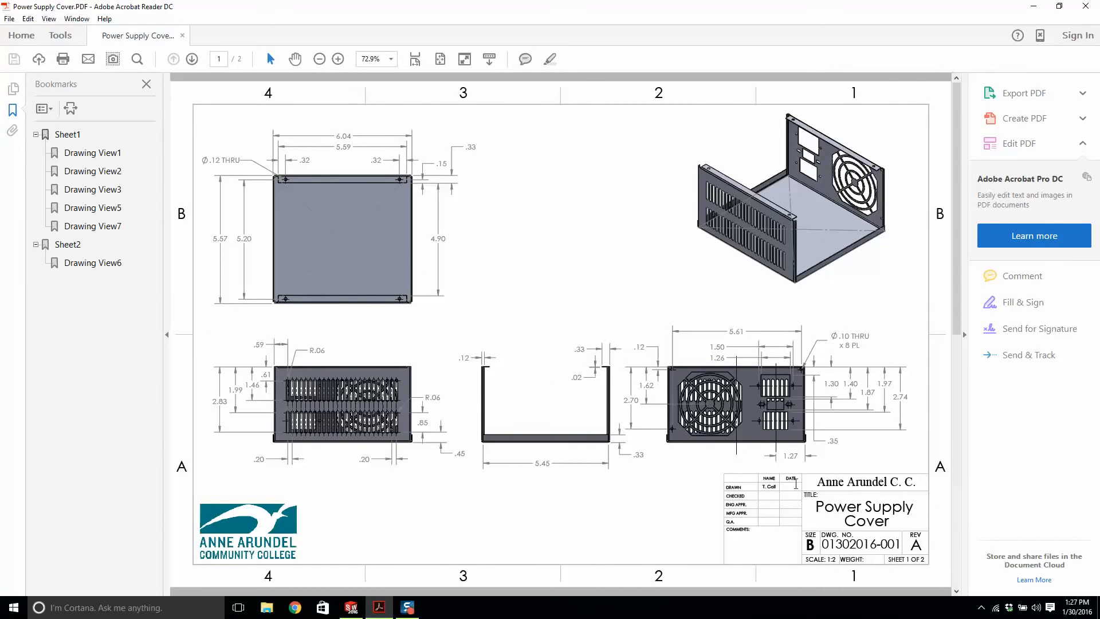
ctrl+scroll(795, 484, down, 3)
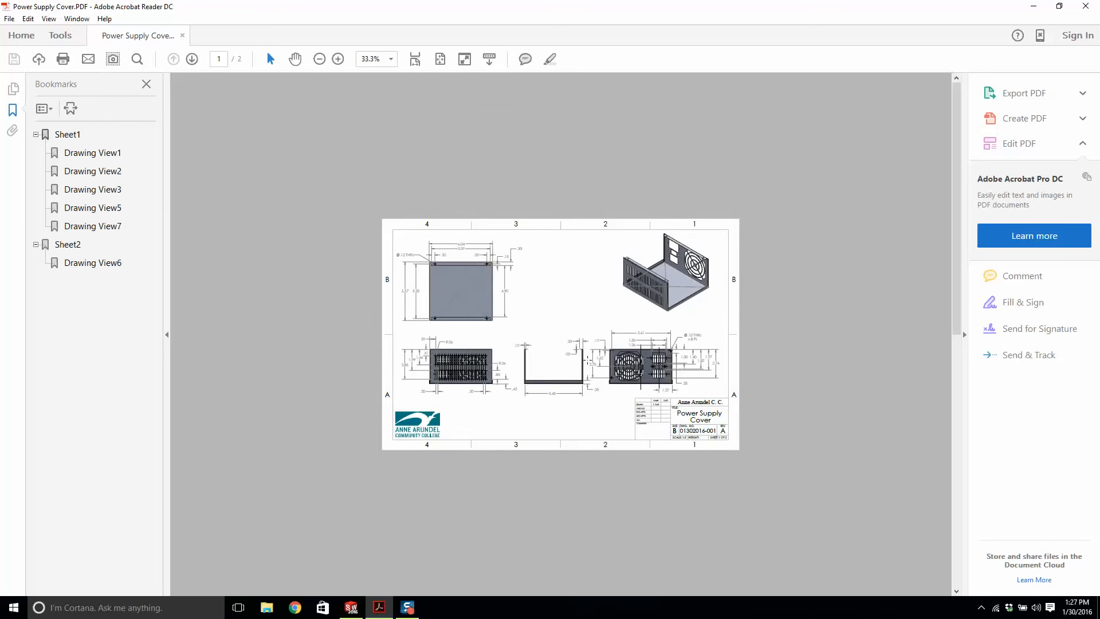
ctrl+scroll(587, 360, up, 2)
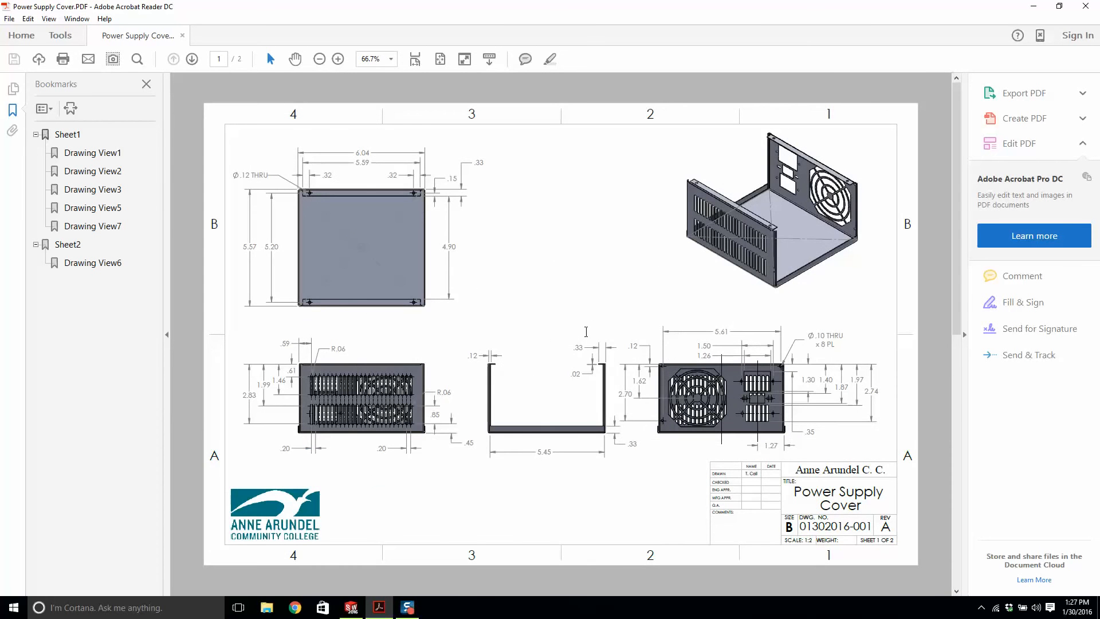
click(379, 606)
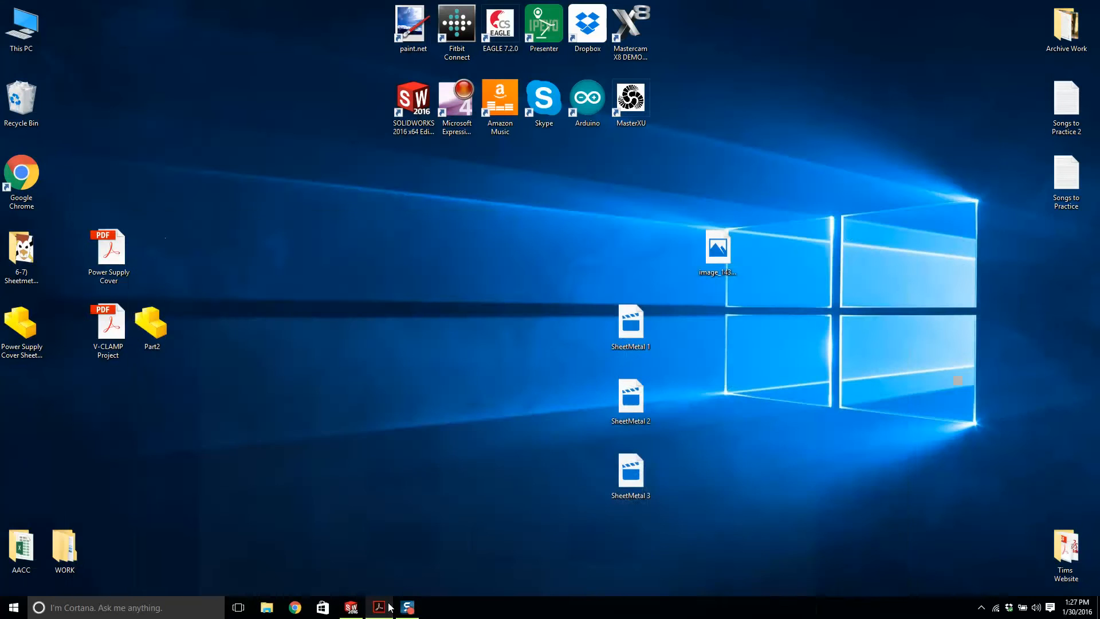
click(379, 606)
scroll(416, 387, down, 1)
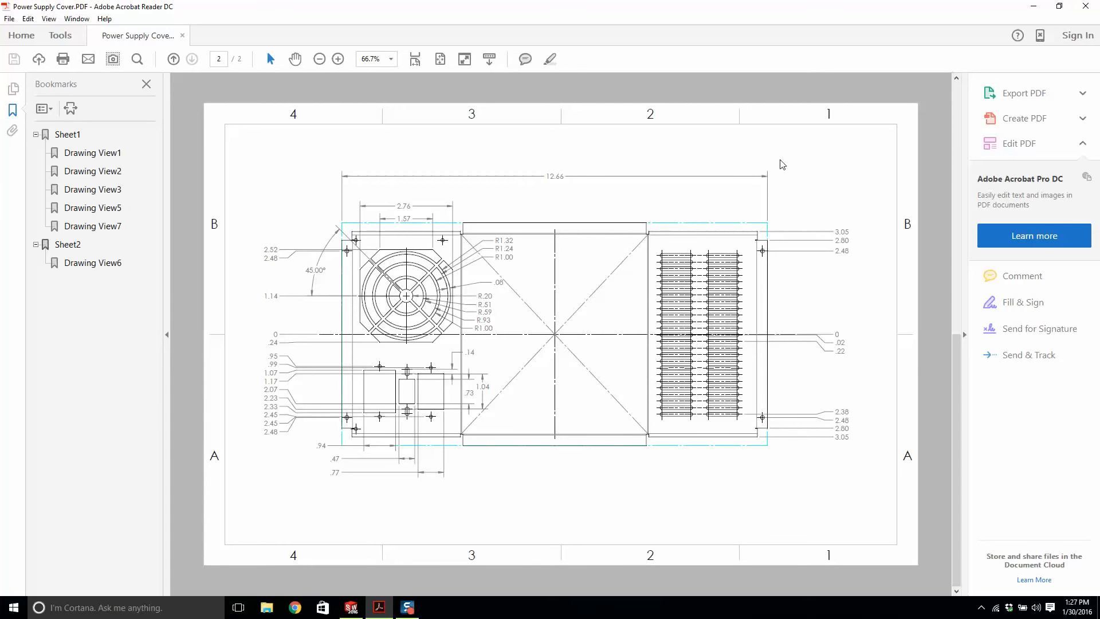
Step: Close the Power Supply Cover PDF and switch back to SOLIDWORKS
click(1086, 6)
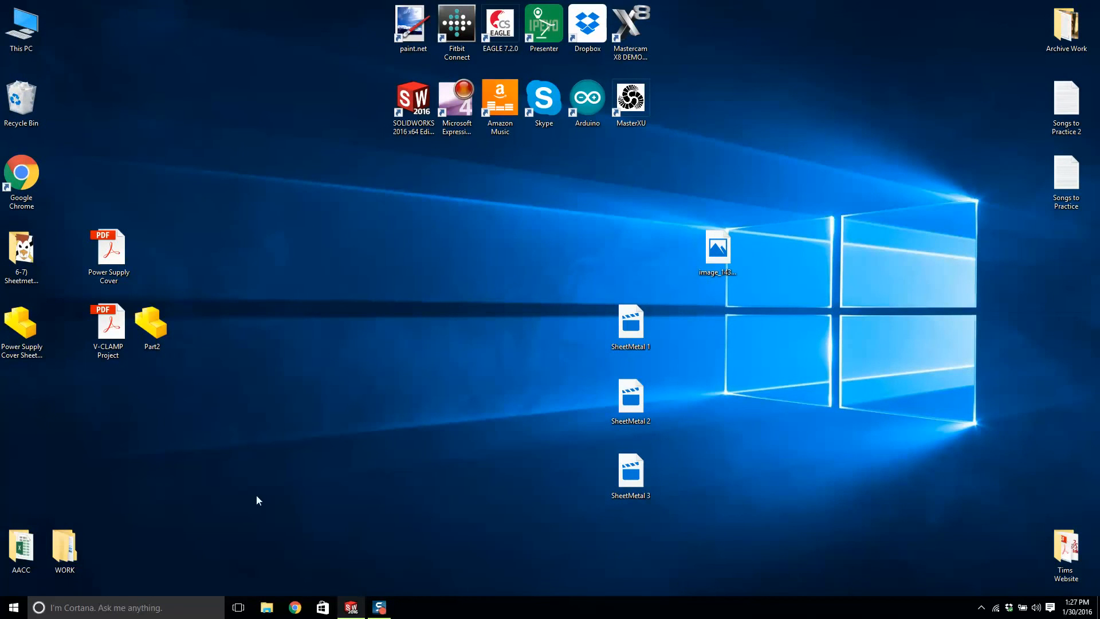
click(151, 337)
click(360, 608)
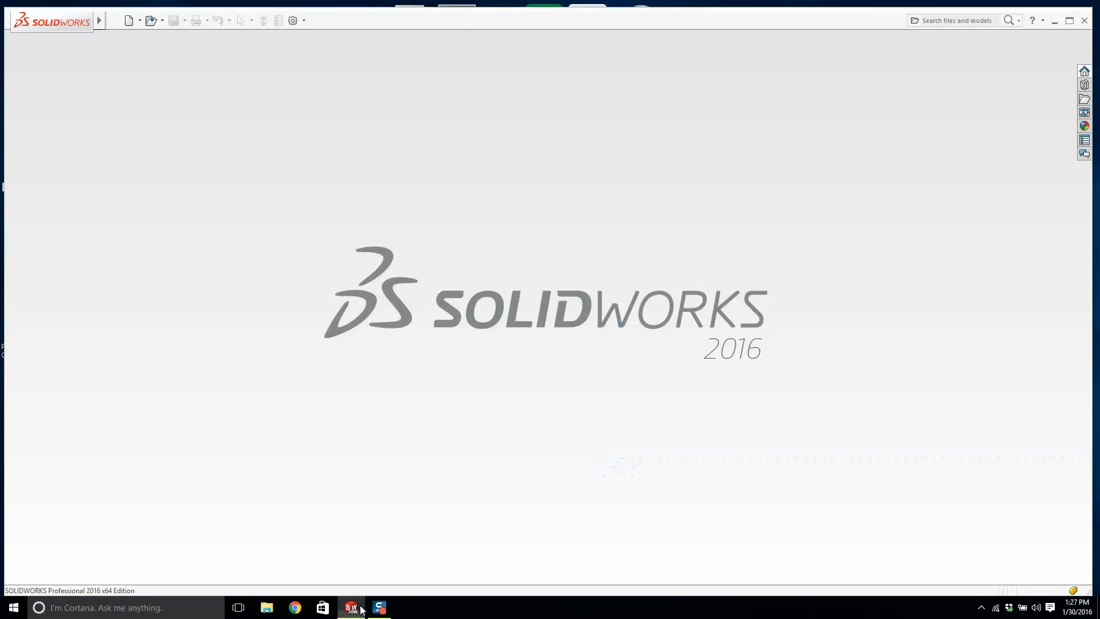
Step: Create a new drawing using the B (ANSI) Landscape sheet format
click(128, 22)
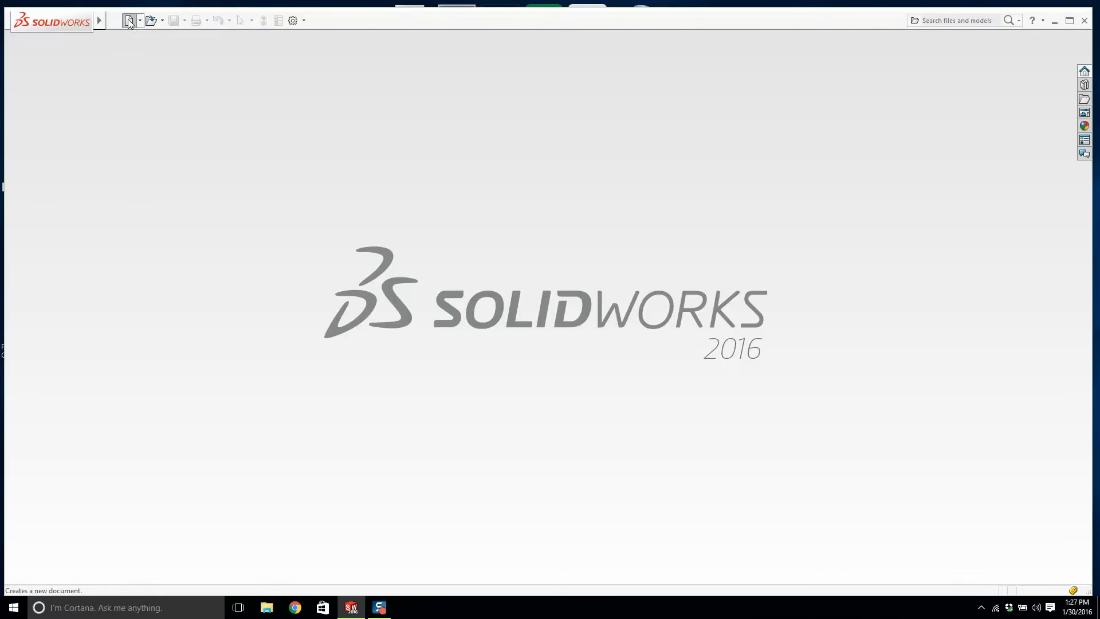
click(541, 283)
click(453, 443)
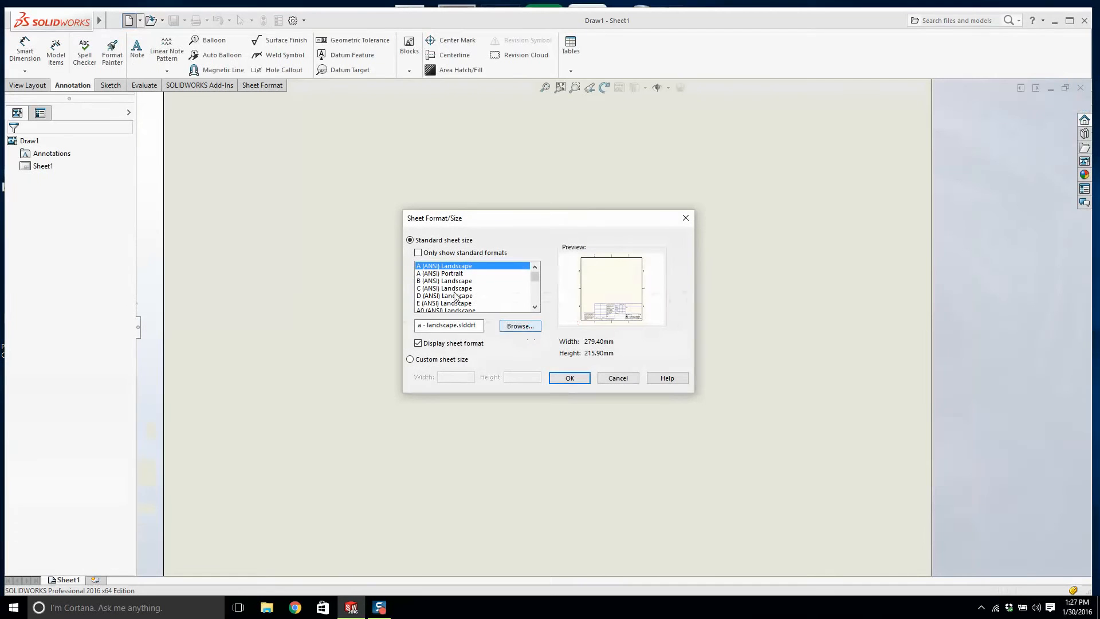
click(455, 295)
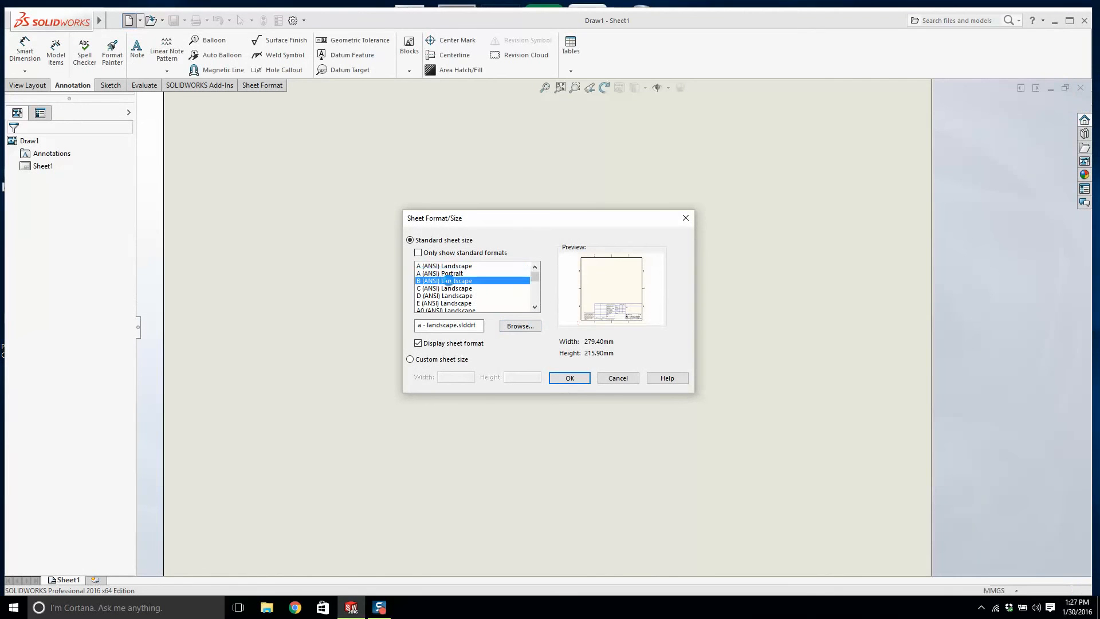
click(569, 378)
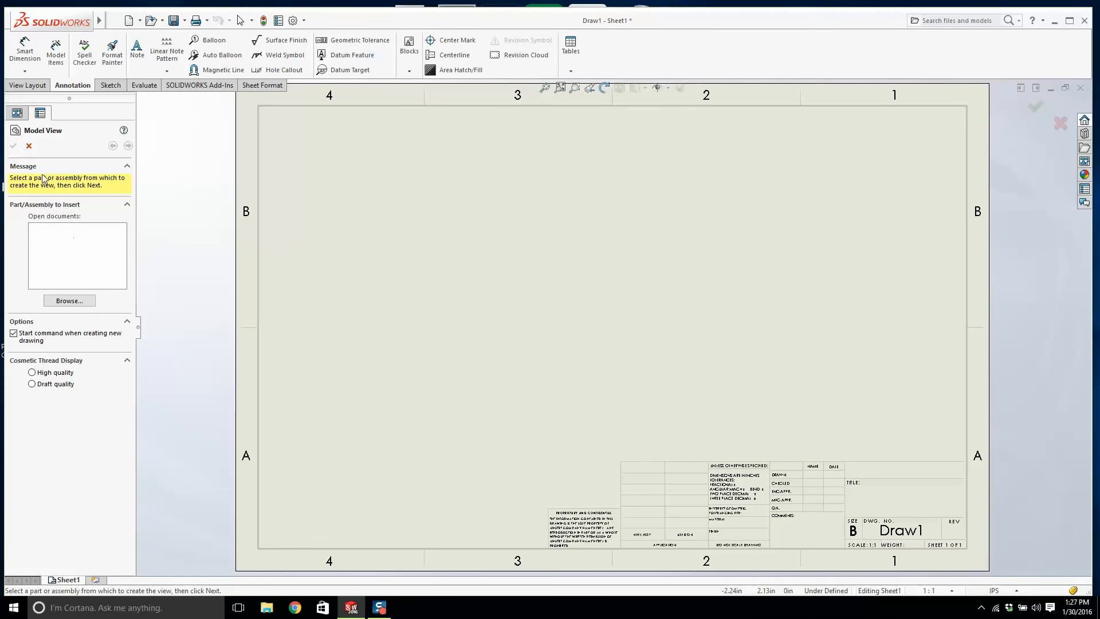
Step: Delete the Part2 file while browsing, load Power Supply Cover Sheetmetal for the model view, and set its display to Shaded With Edges
click(70, 300)
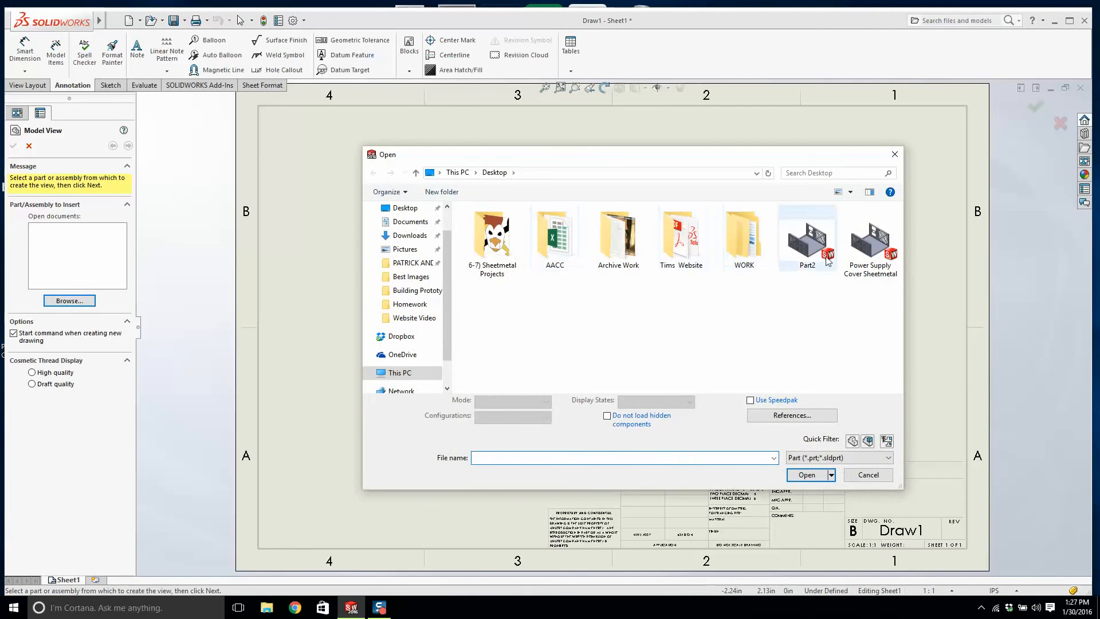
right_click(816, 249)
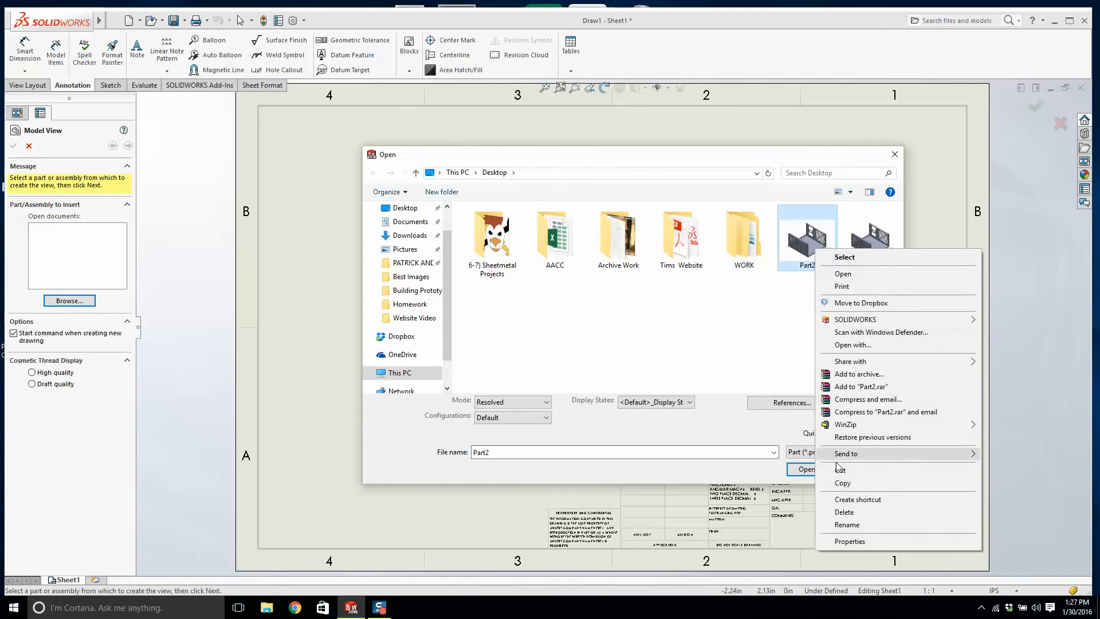
click(843, 512)
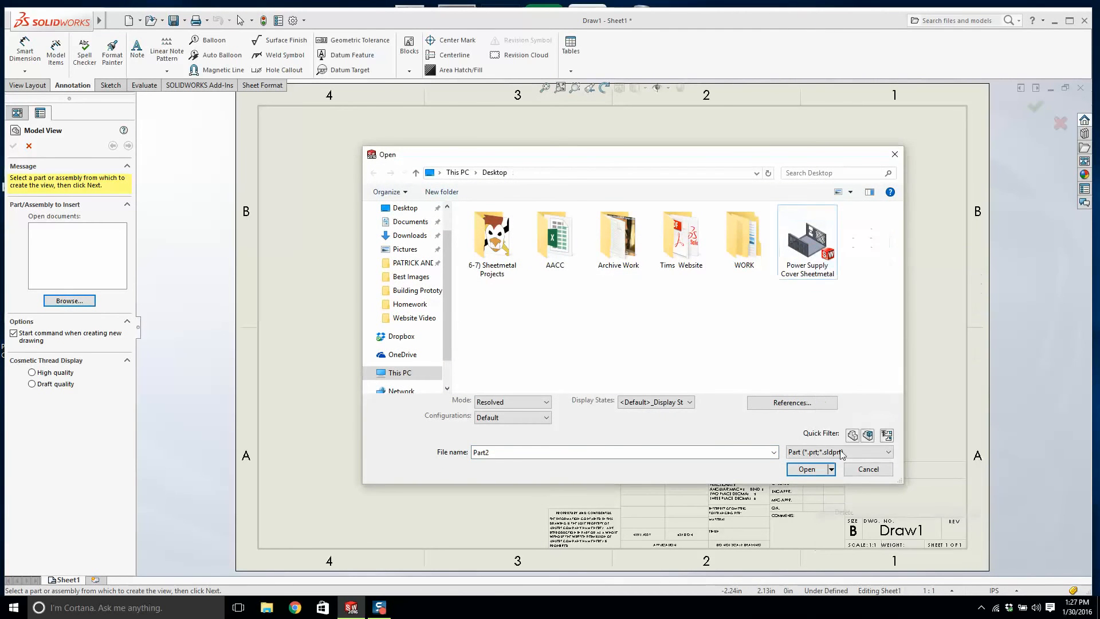
double_click(810, 247)
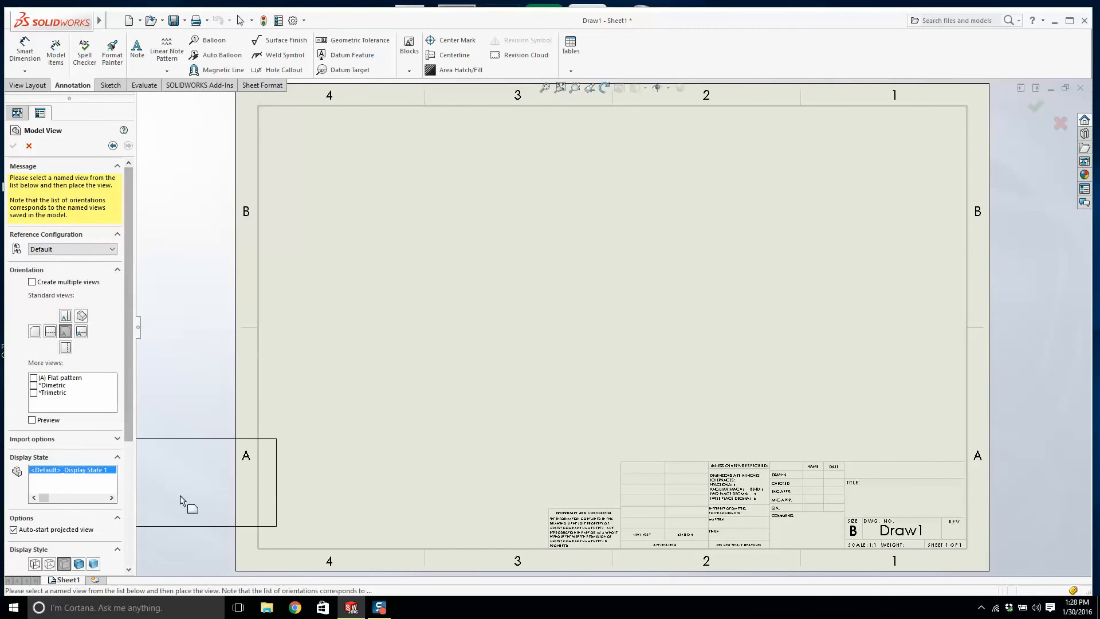
click(78, 563)
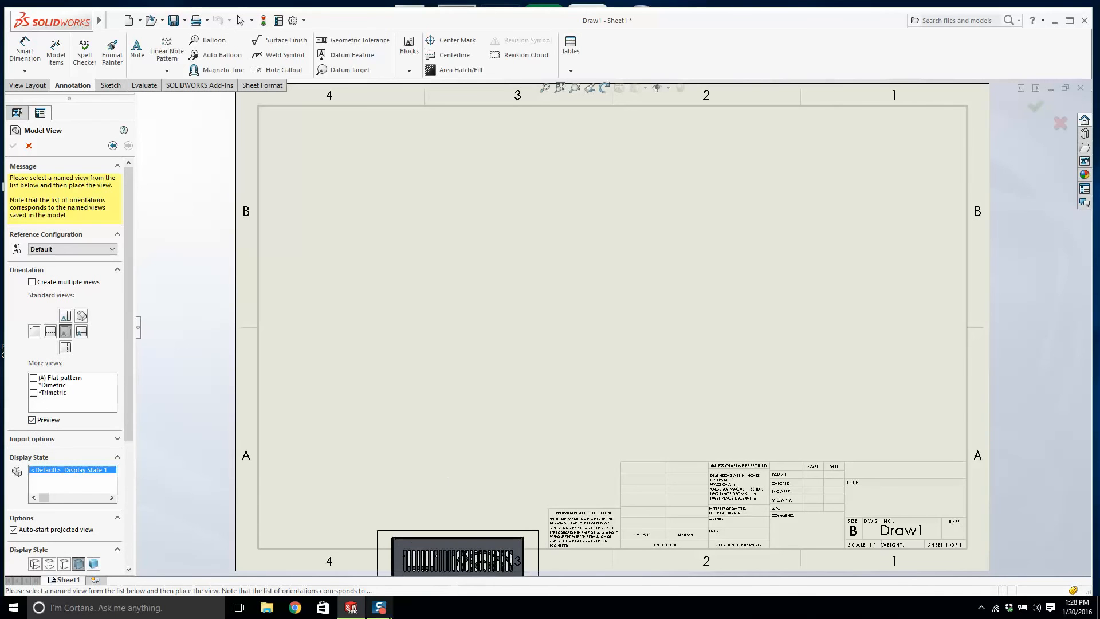
Step: Open the Power Supply Cover PDF to check the sheet 1 view layout, and return to SOLIDWORKS
click(1054, 21)
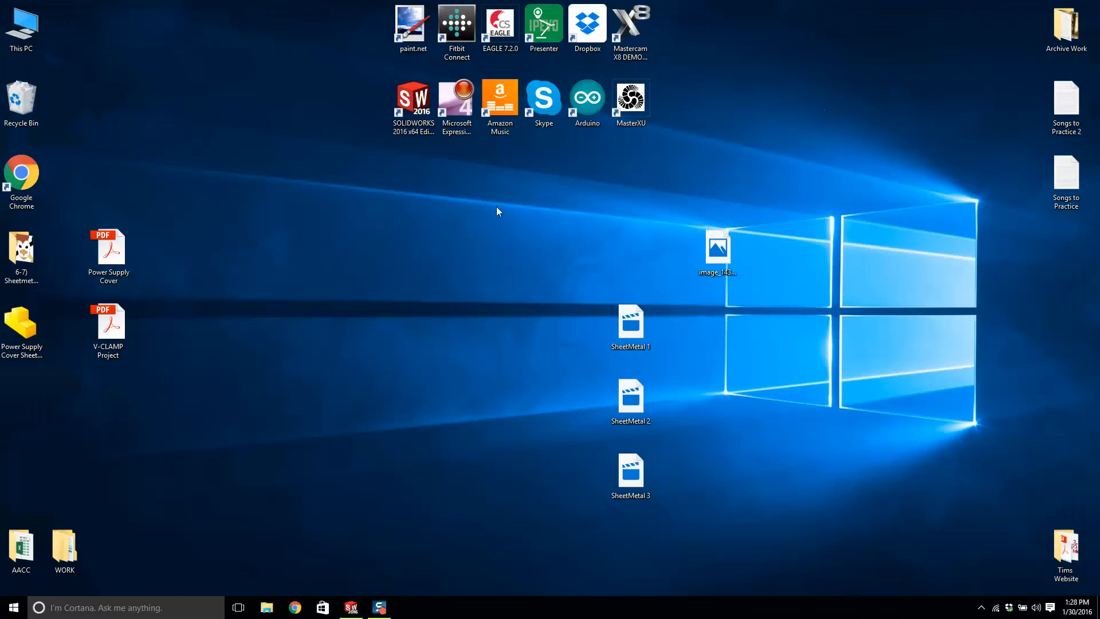
double_click(109, 255)
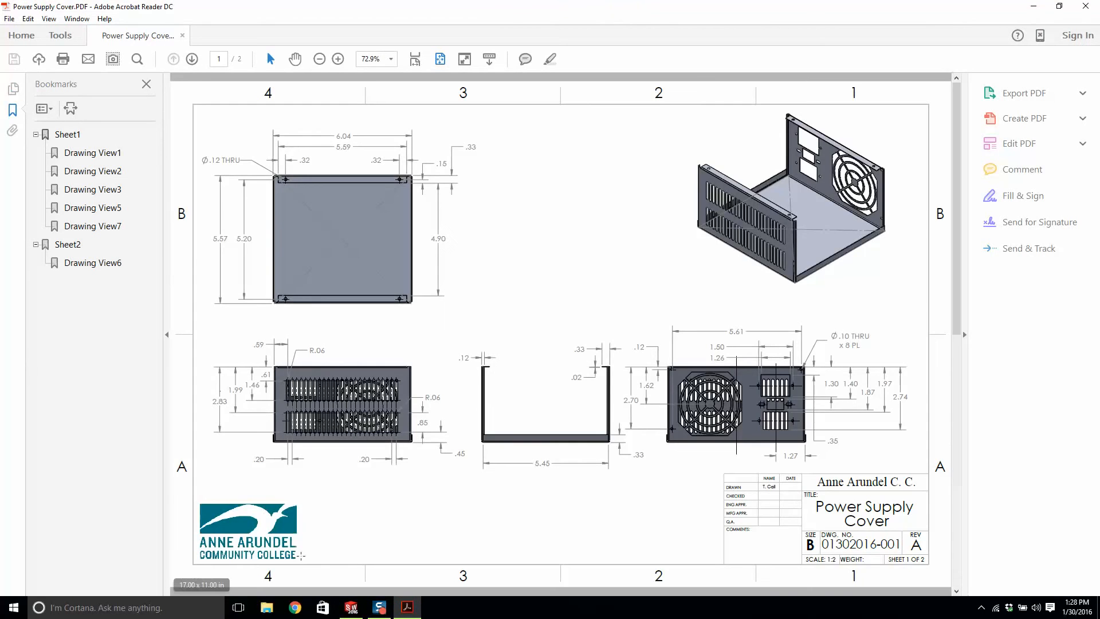
click(351, 607)
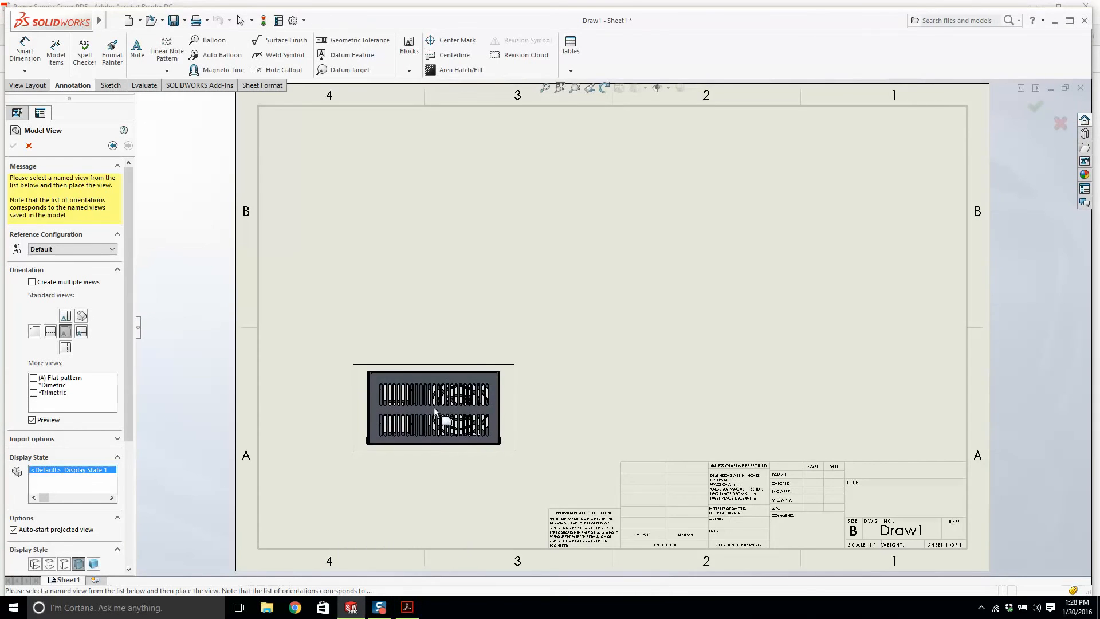
Step: Place the slotted front view in the sheet's lower-left area, with a projected side view beside it and a top view above
key(f)
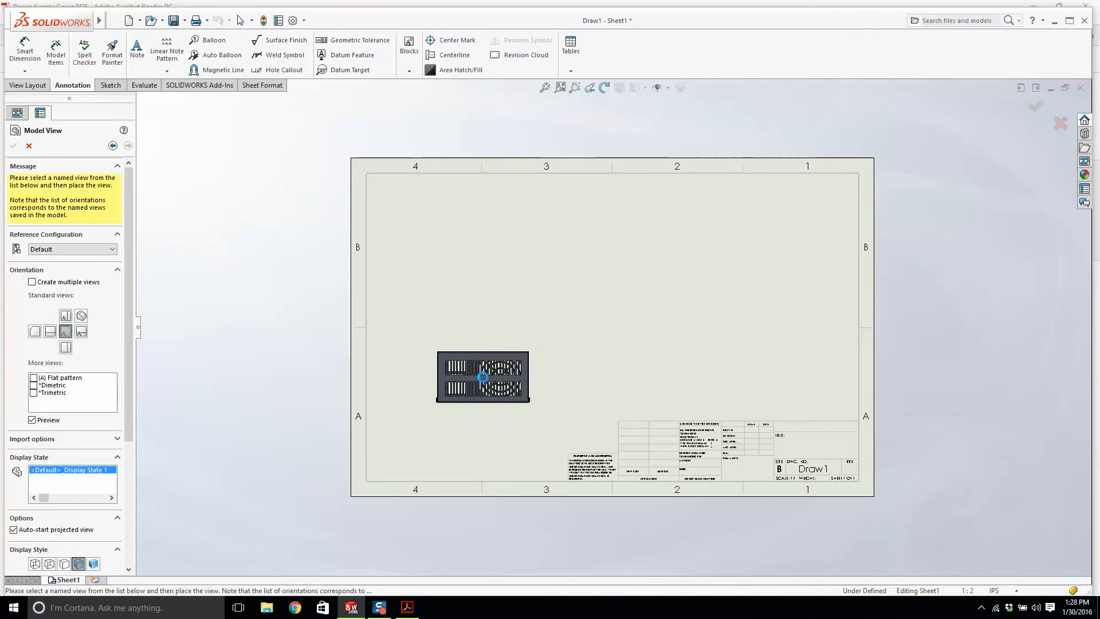
click(483, 377)
click(643, 376)
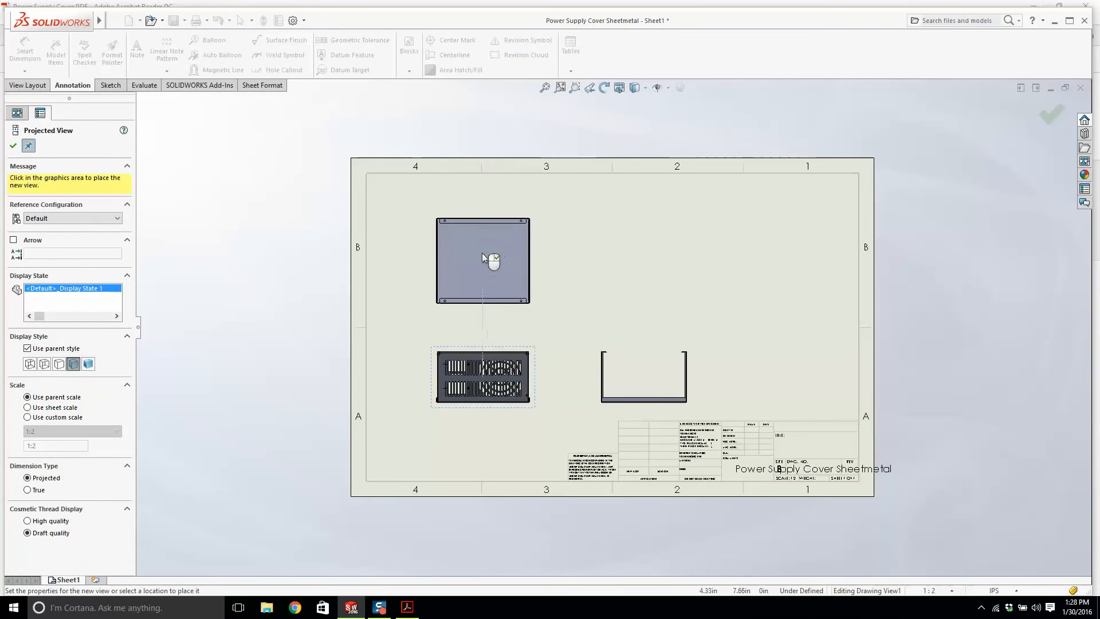
click(482, 240)
scroll(513, 356, down, 2)
scroll(547, 355, up, 4)
right_click(547, 355)
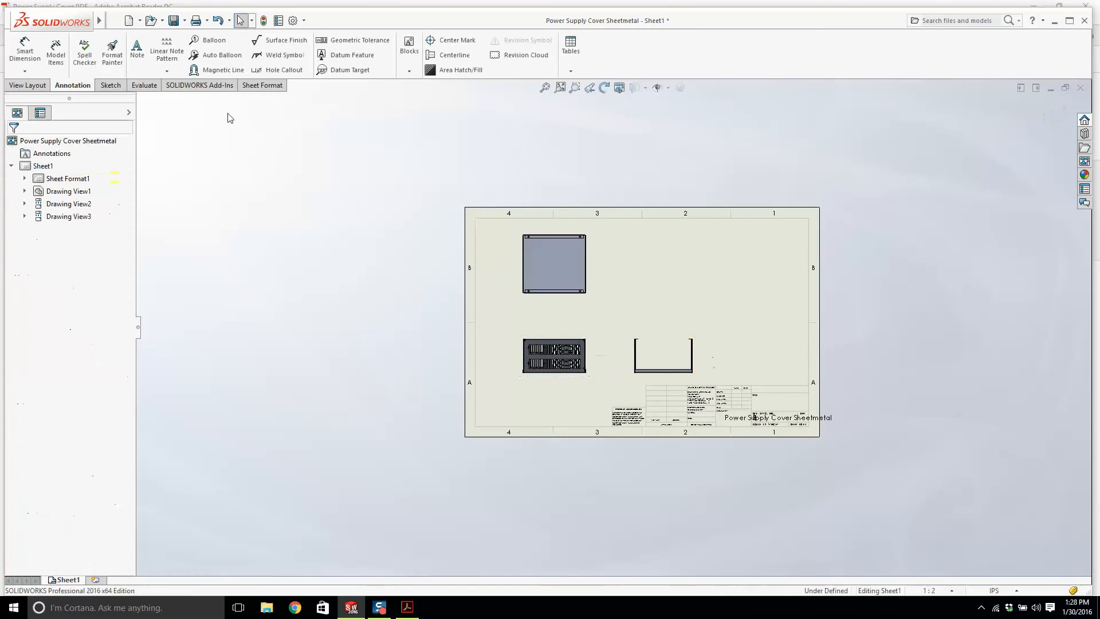
Step: Add a projected rear view of the fan grille side, beside the U-shaped side view
click(27, 84)
click(80, 55)
scroll(748, 359, up, 3)
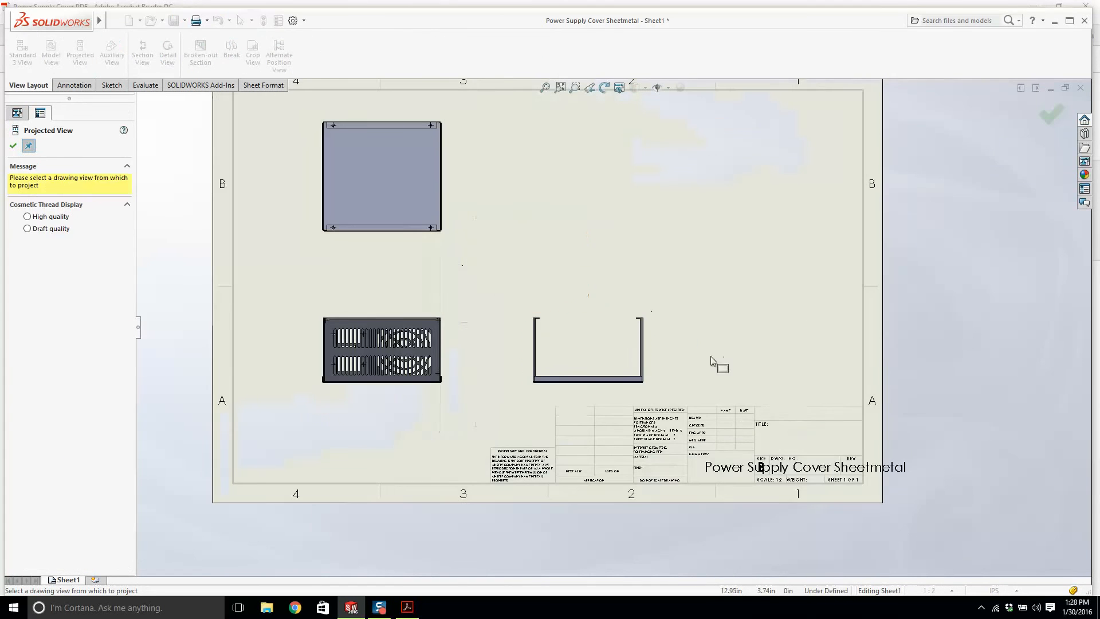
click(750, 356)
key(Escape)
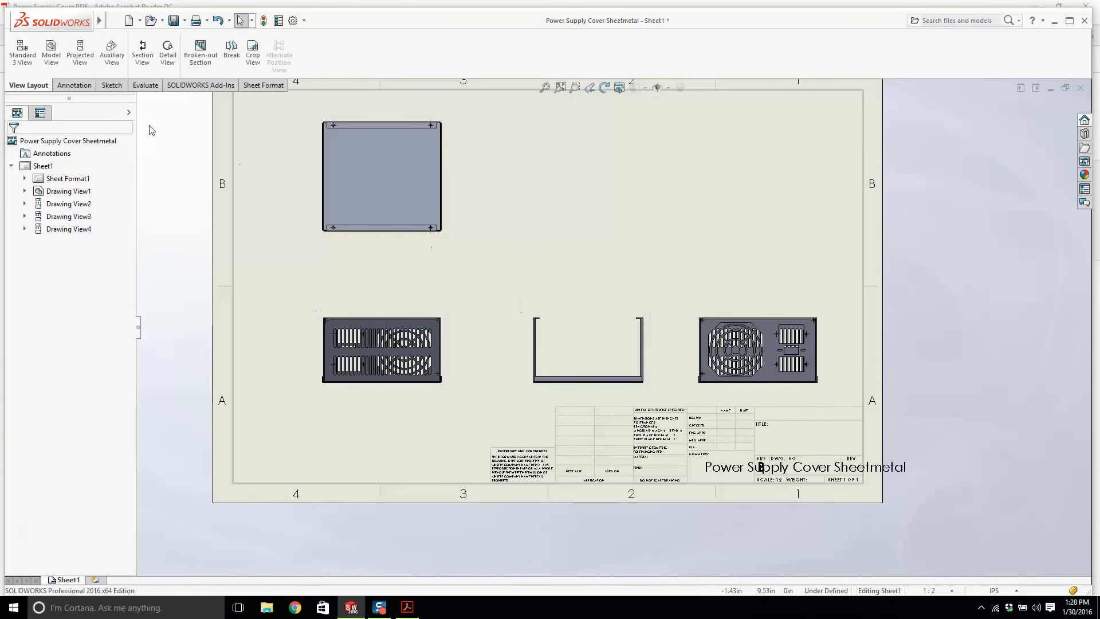
Step: Project an isometric view from the U-shaped side view and position it in the sheet's upper-right area
click(68, 62)
click(610, 381)
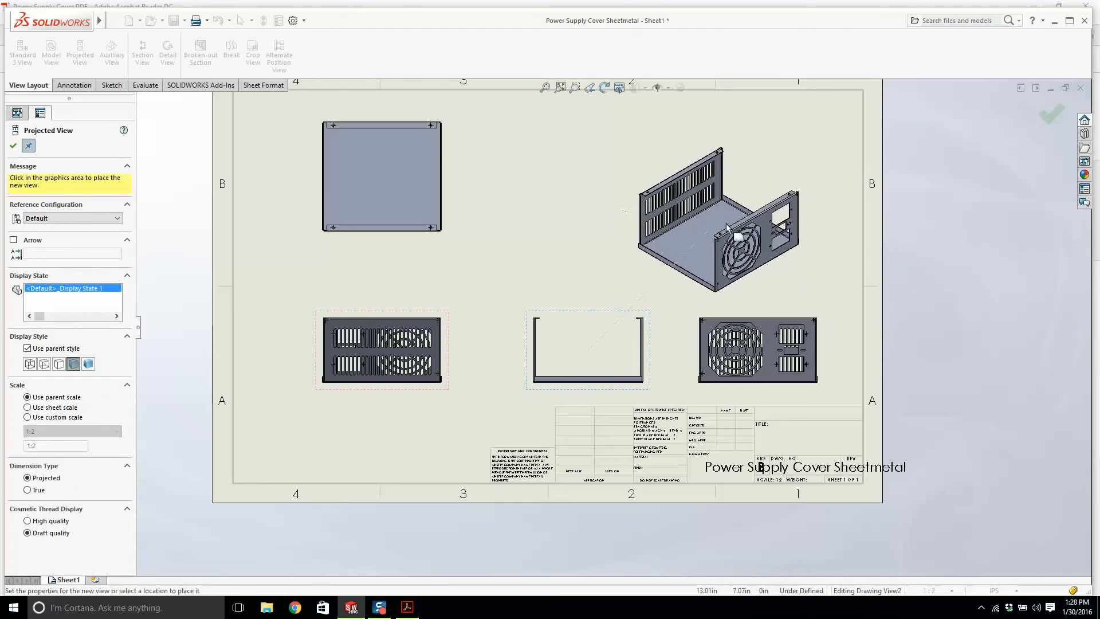
click(726, 220)
key(Escape)
drag(747, 299, 756, 265)
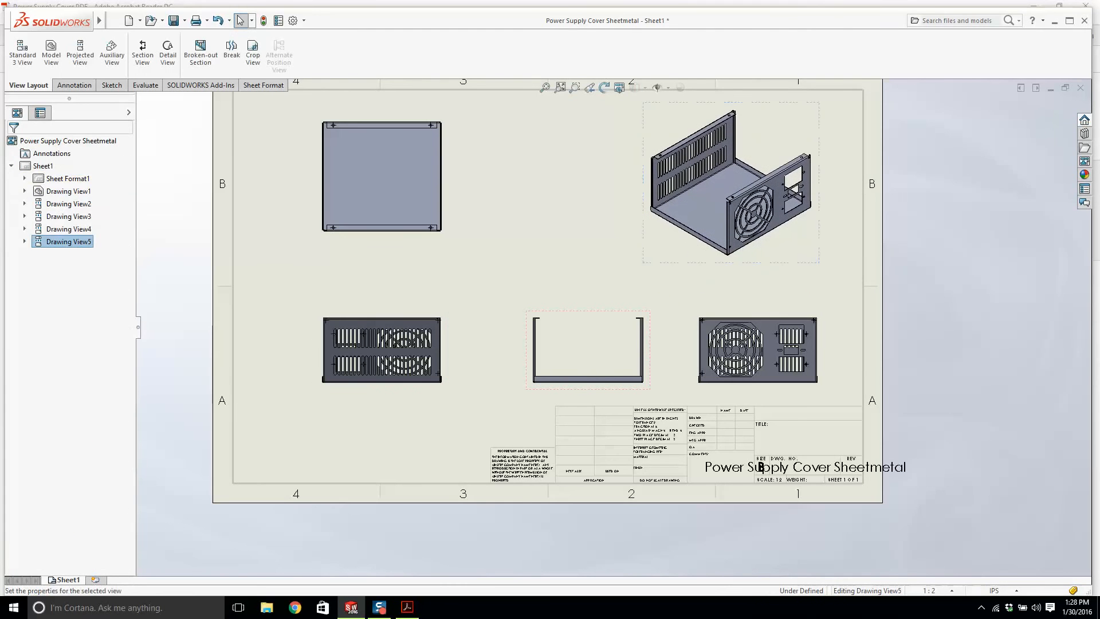
Step: Shift the front, side and rear views toward the left of the sheet to adjust the spacing of the lower row
scroll(611, 327, down, 2)
scroll(507, 390, up, 2)
click(472, 343)
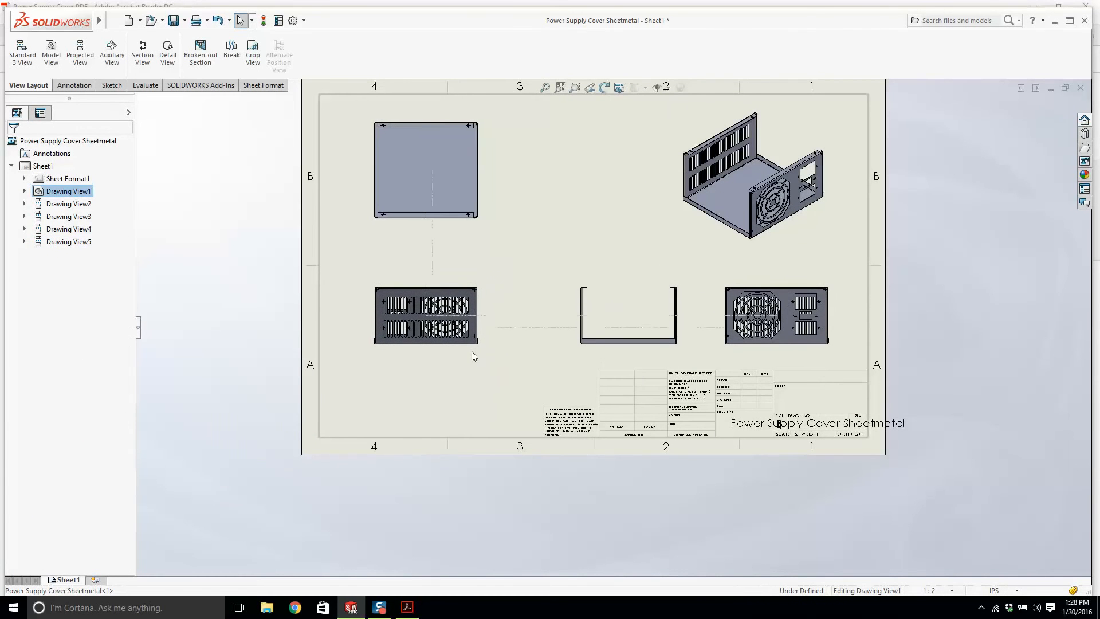
drag(616, 348, 581, 352)
scroll(840, 335, down, 5)
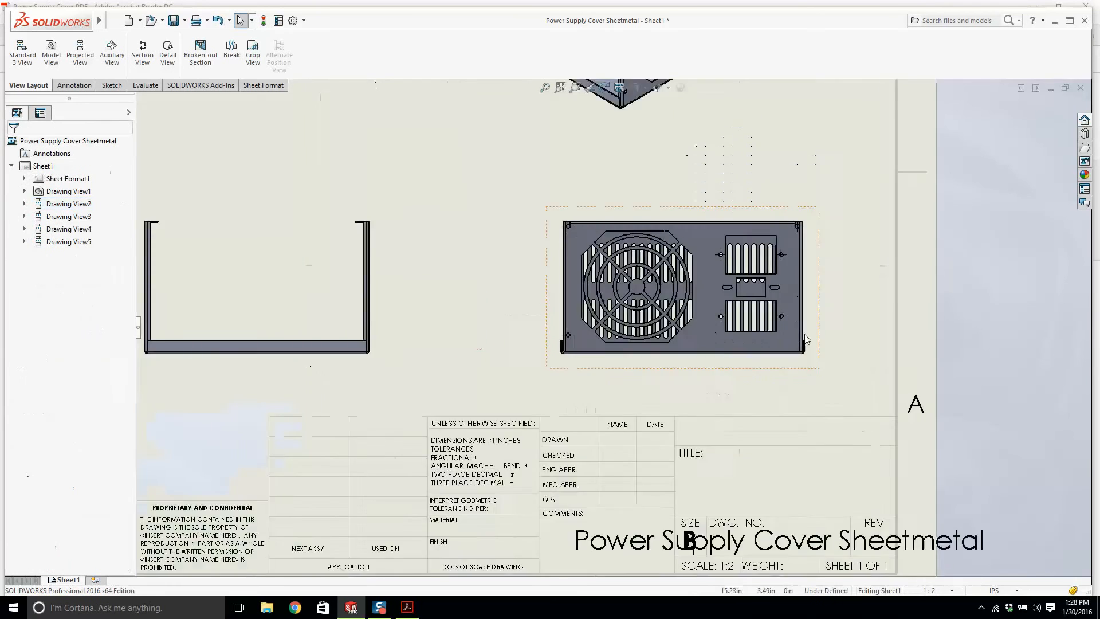
scroll(579, 245, down, 2)
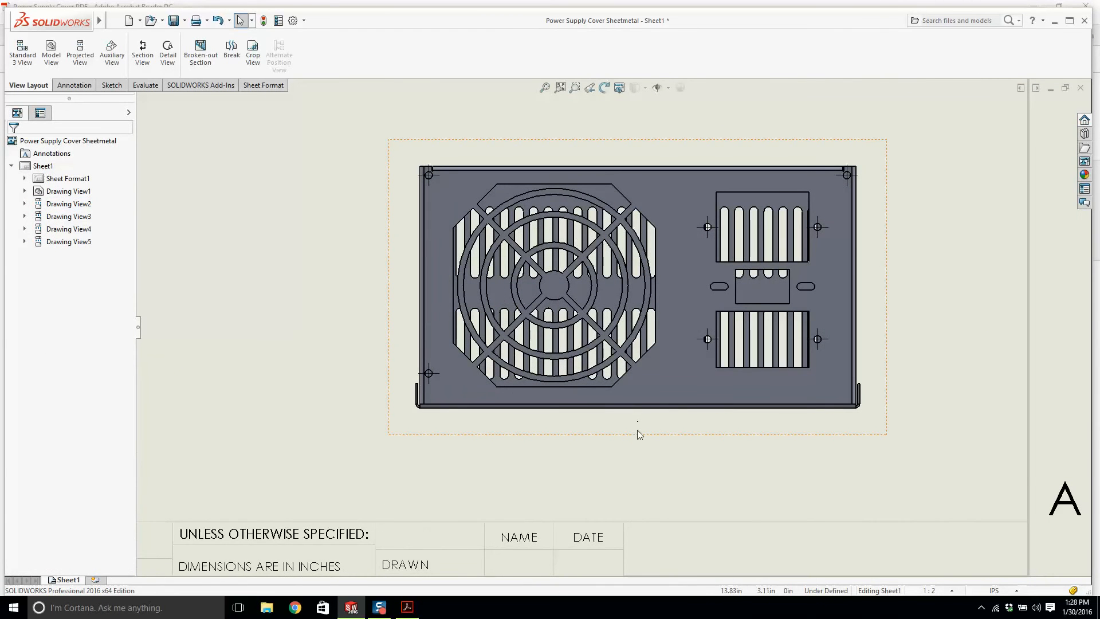
click(575, 427)
drag(565, 437, 519, 438)
Step: Examine the vent slots showing through the rear view's fan grille, and expand Drawing View5 down to its part features
scroll(546, 335, up, 2)
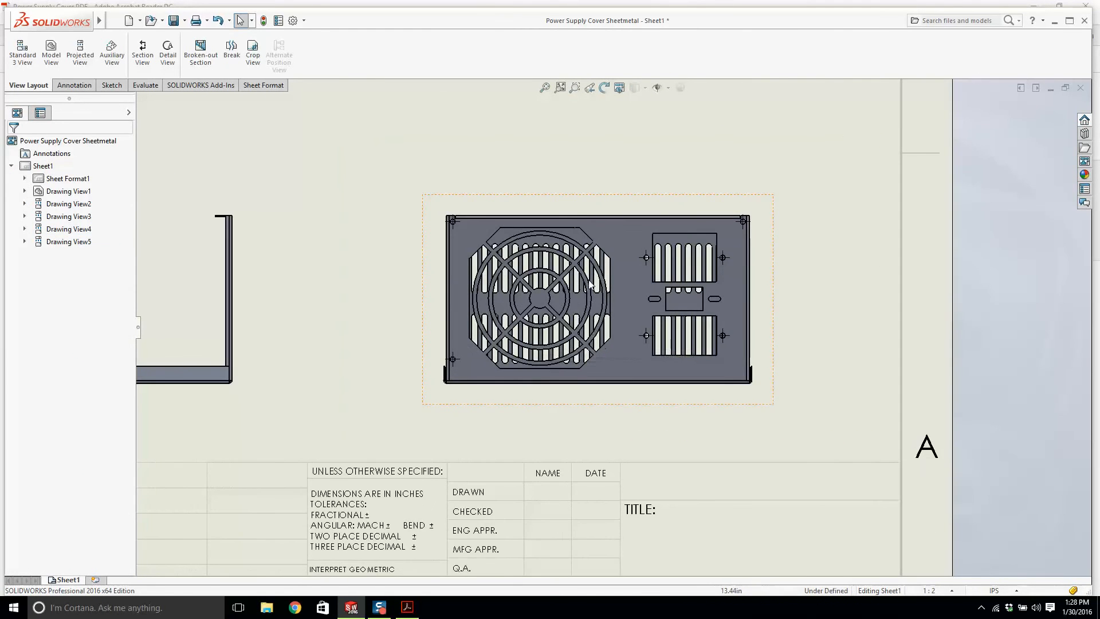
scroll(510, 240, down, 11)
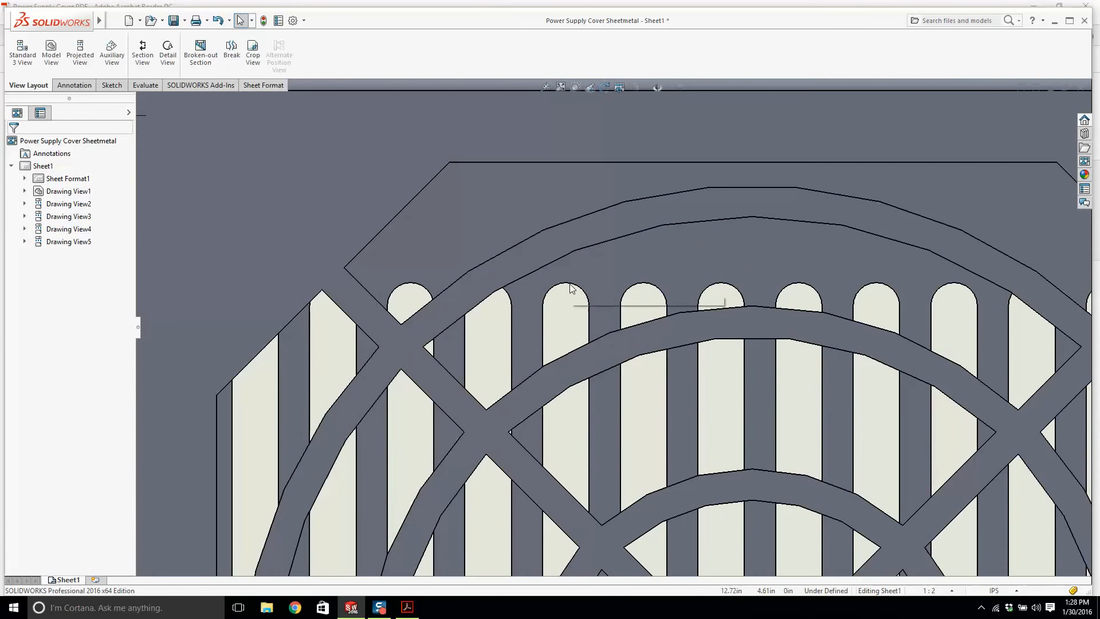
click(571, 289)
scroll(571, 289, up, 3)
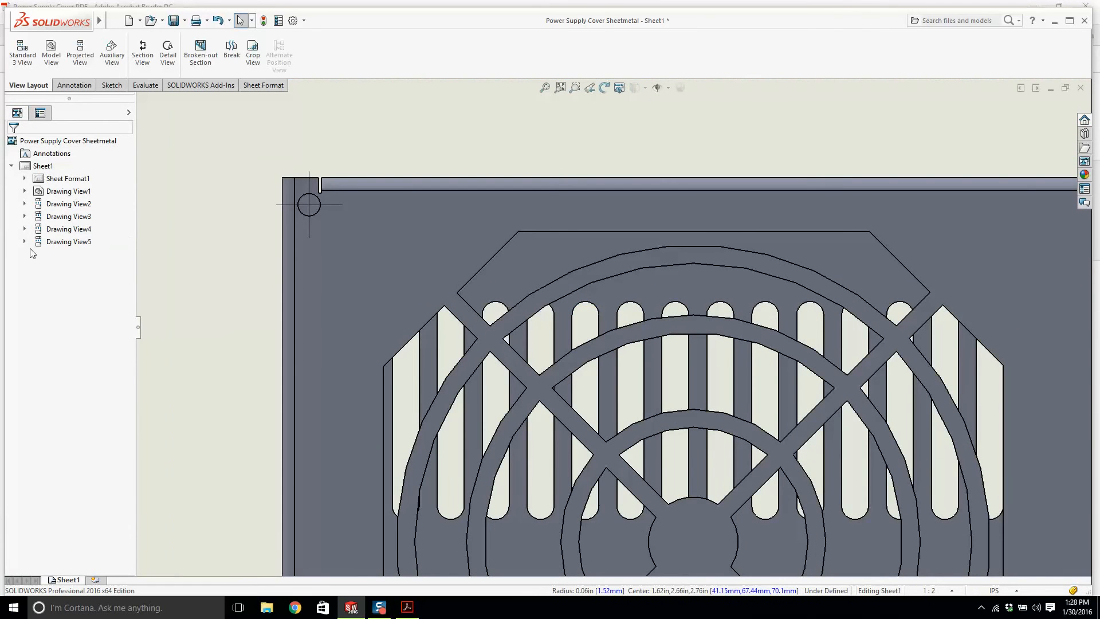
click(24, 241)
click(59, 244)
scroll(386, 313, up, 2)
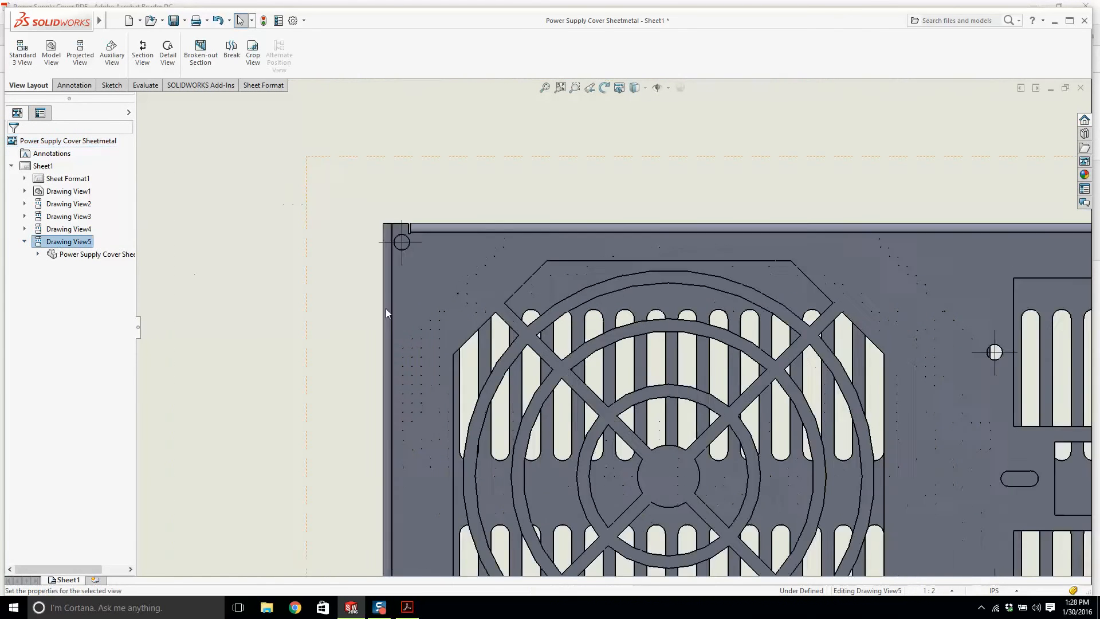
scroll(385, 313, up, 4)
scroll(1018, 436, down, 1)
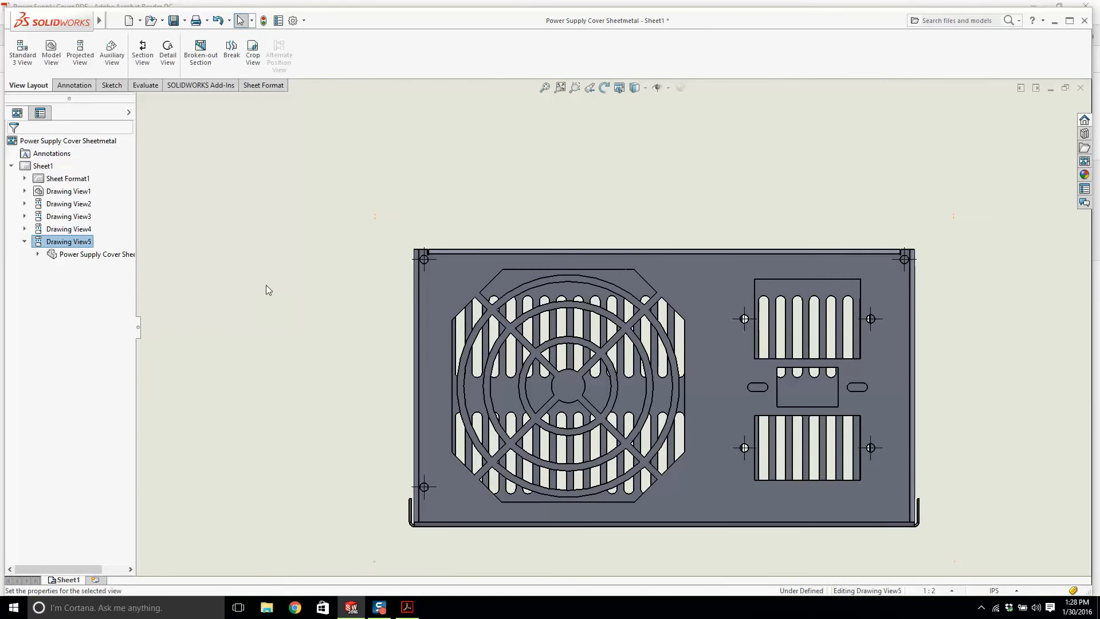
click(38, 254)
scroll(101, 311, down, 1)
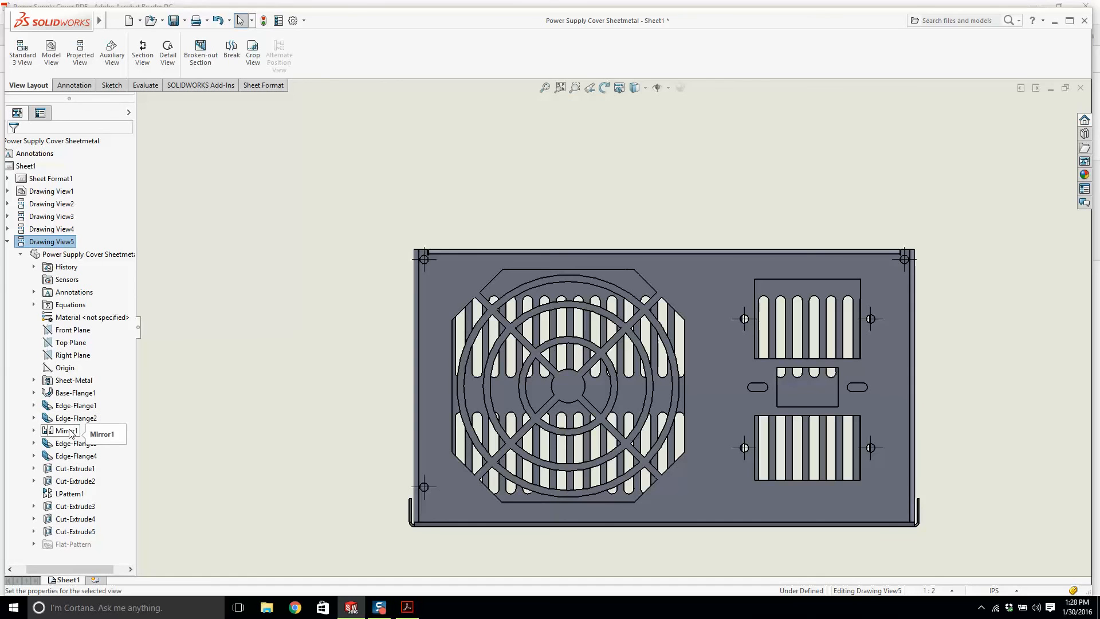
Step: Try to hide the LPattern1 slot pattern listed under Drawing View5
click(69, 494)
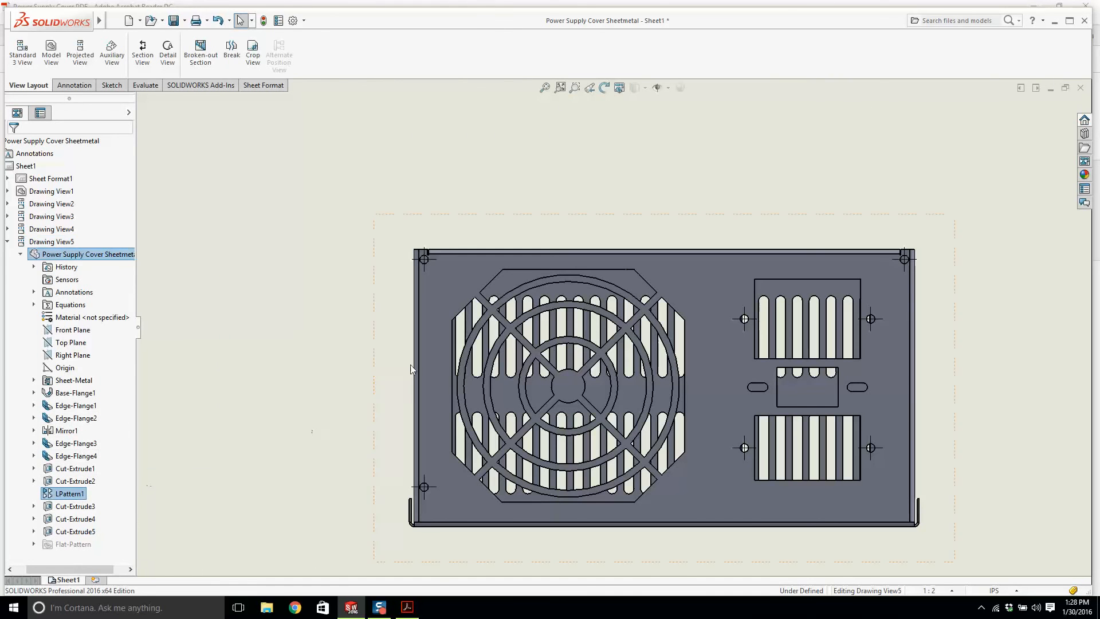
right_click(65, 493)
click(89, 406)
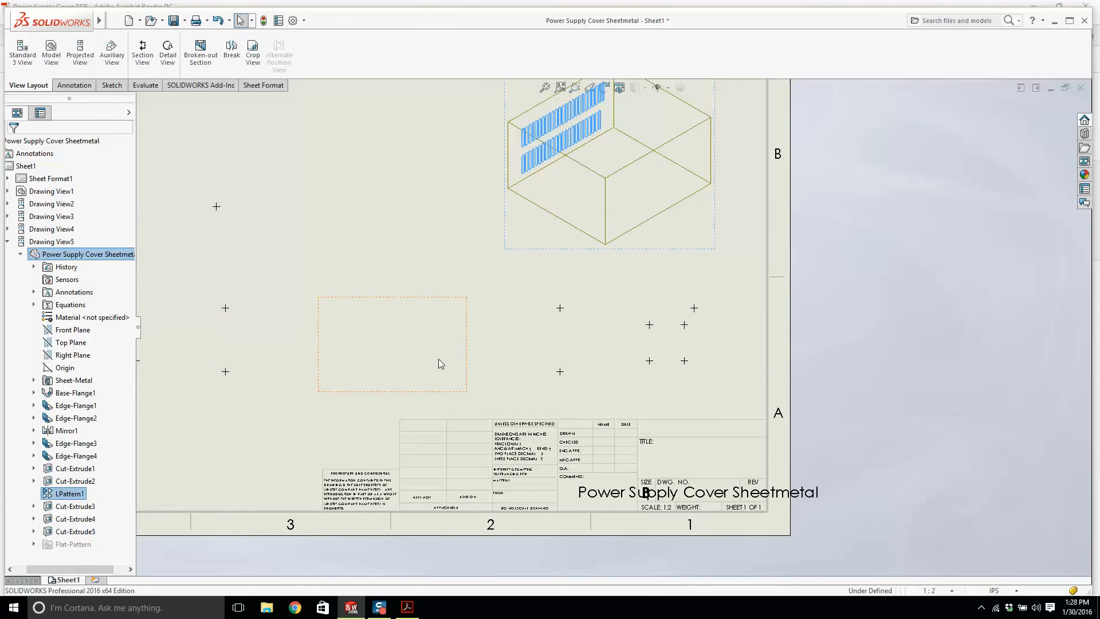
right_click(80, 496)
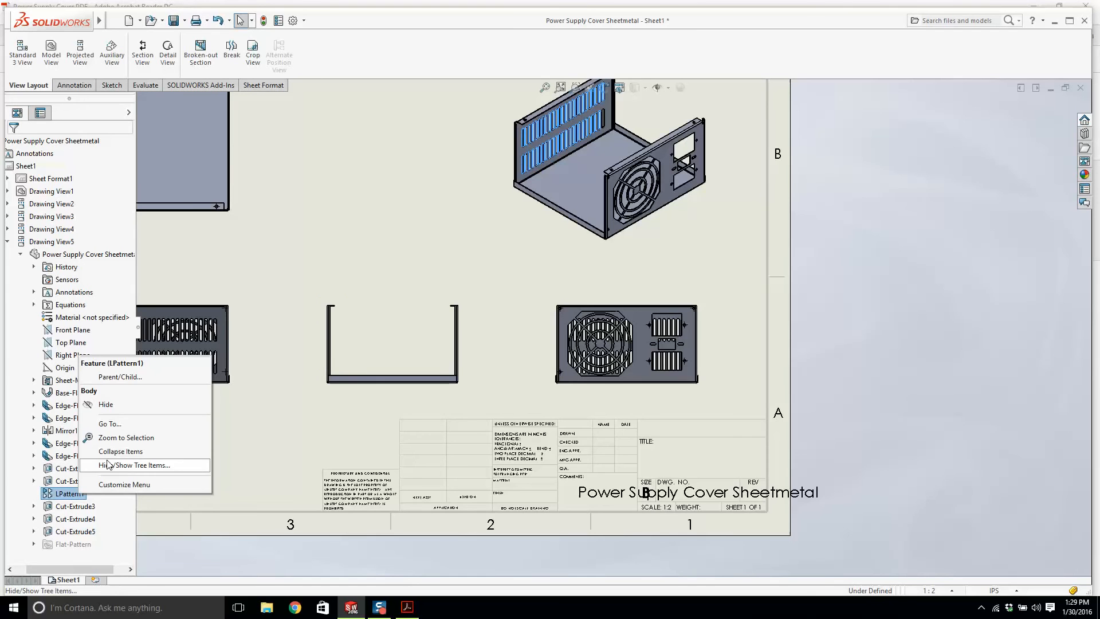
click(307, 338)
Step: Examine the rear view's fan grille and connector cutouts up close, and review the arrangement of all views on the sheet
scroll(665, 338, down, 7)
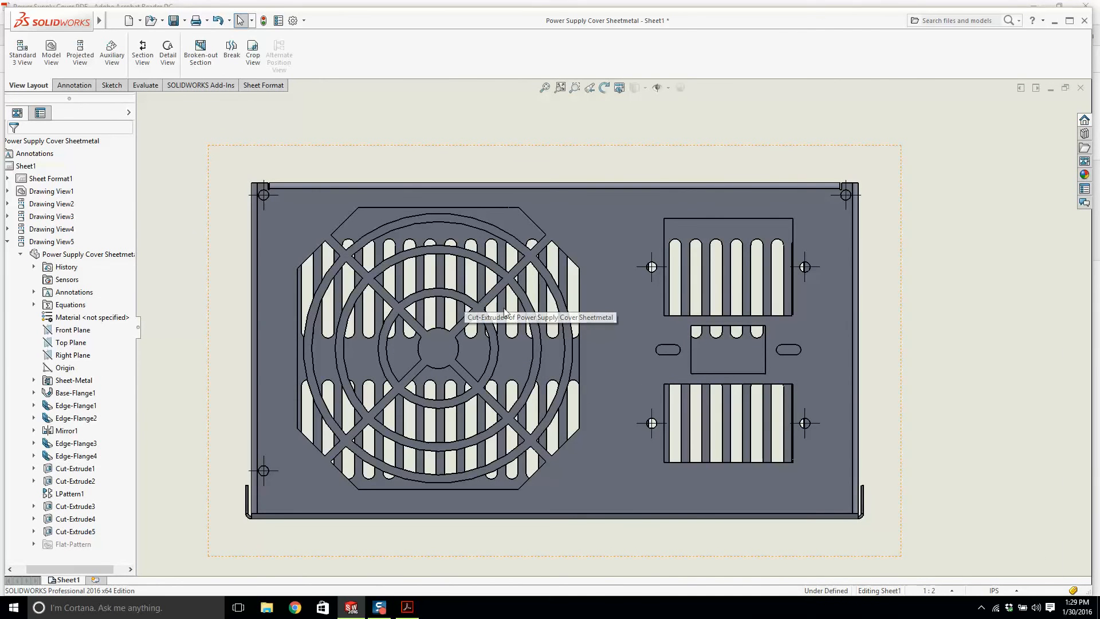
scroll(573, 312, up, 3)
scroll(632, 316, down, 5)
scroll(633, 315, up, 3)
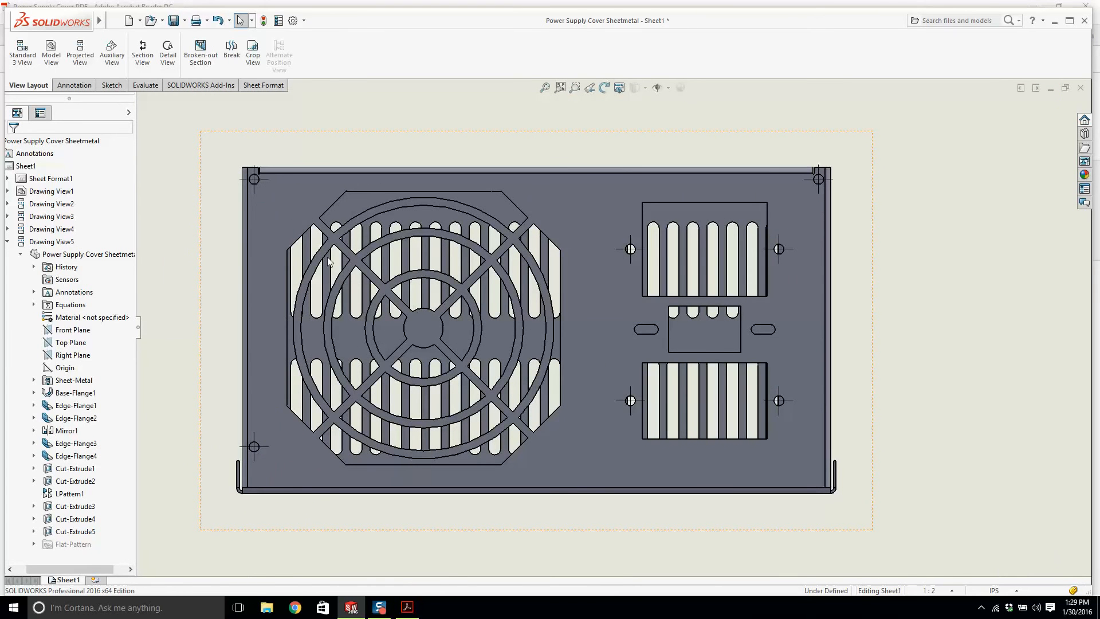
scroll(696, 250, up, 6)
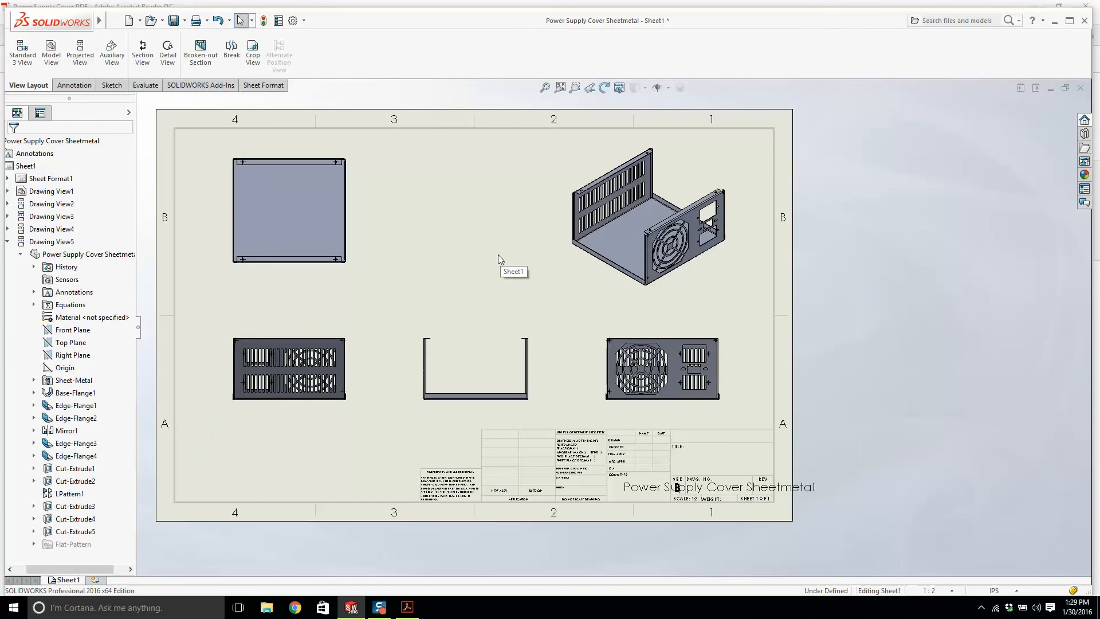
scroll(452, 290, up, 2)
scroll(626, 379, down, 5)
scroll(625, 378, up, 5)
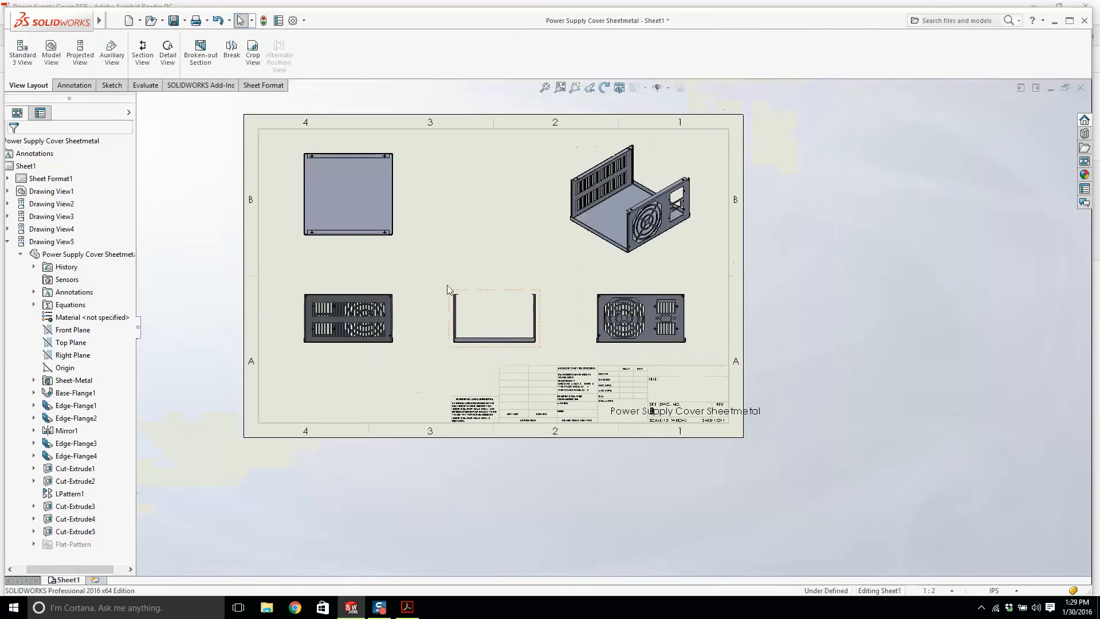
Step: Examine the lower row of views, the title block and the overall arrangement of Sheet1
scroll(446, 284, down, 2)
scroll(497, 262, up, 2)
scroll(656, 425, down, 3)
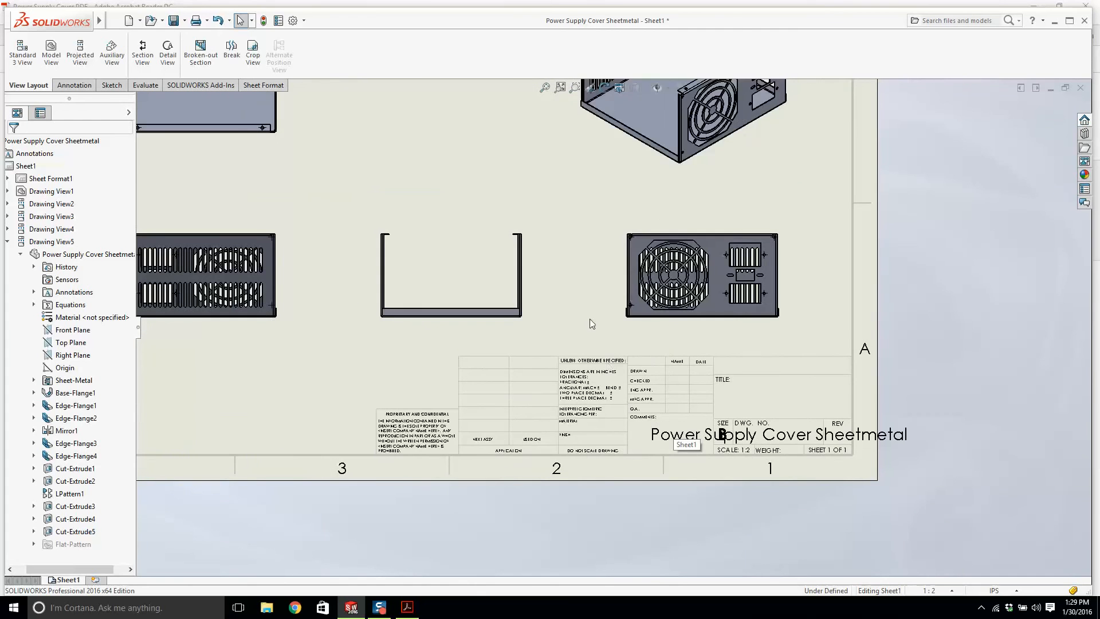
right_click(591, 319)
right_click(788, 415)
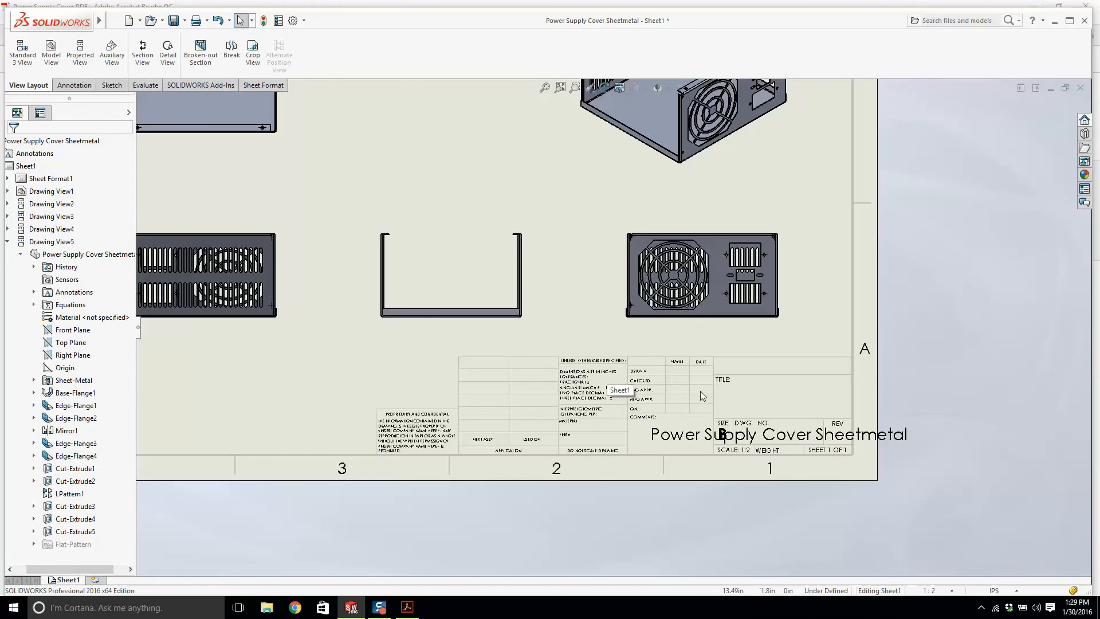
scroll(769, 422, down, 2)
scroll(756, 414, up, 5)
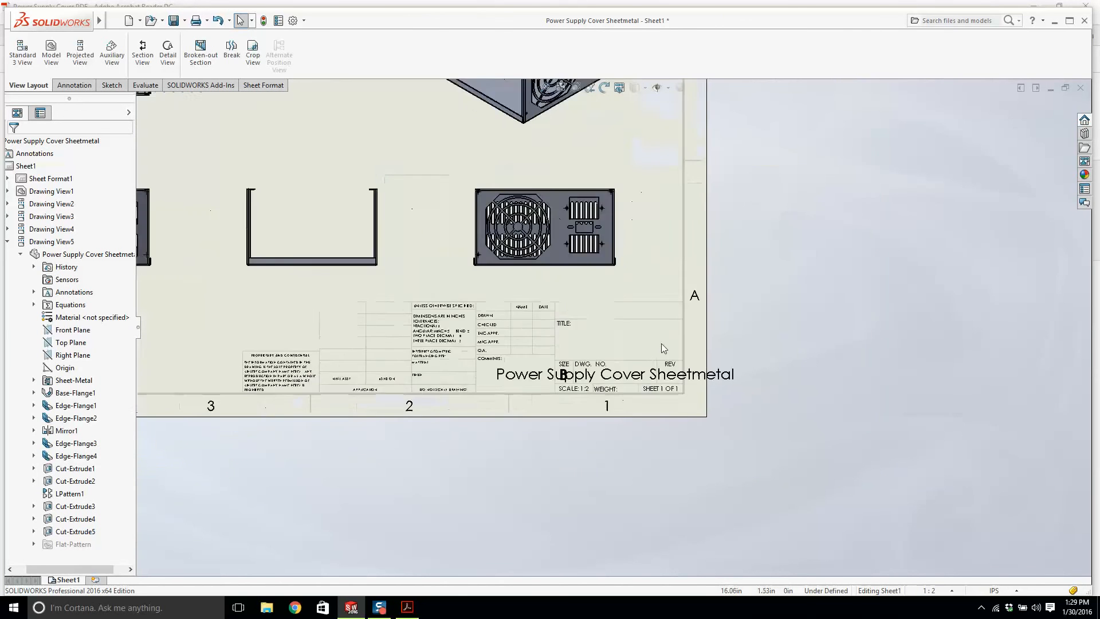
scroll(531, 325, down, 3)
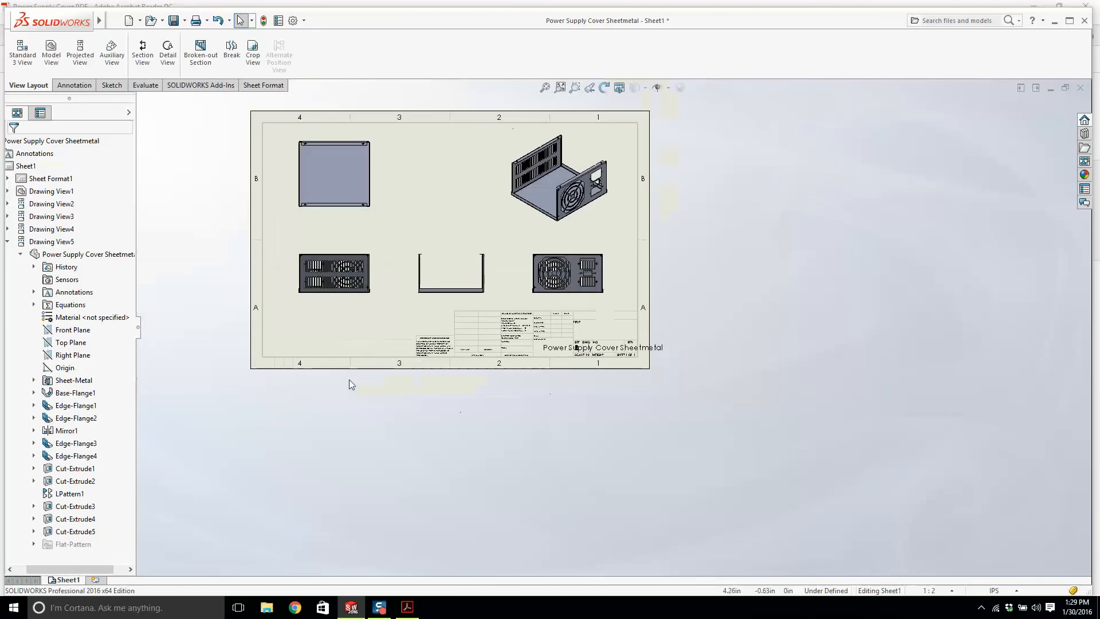
scroll(332, 343, up, 2)
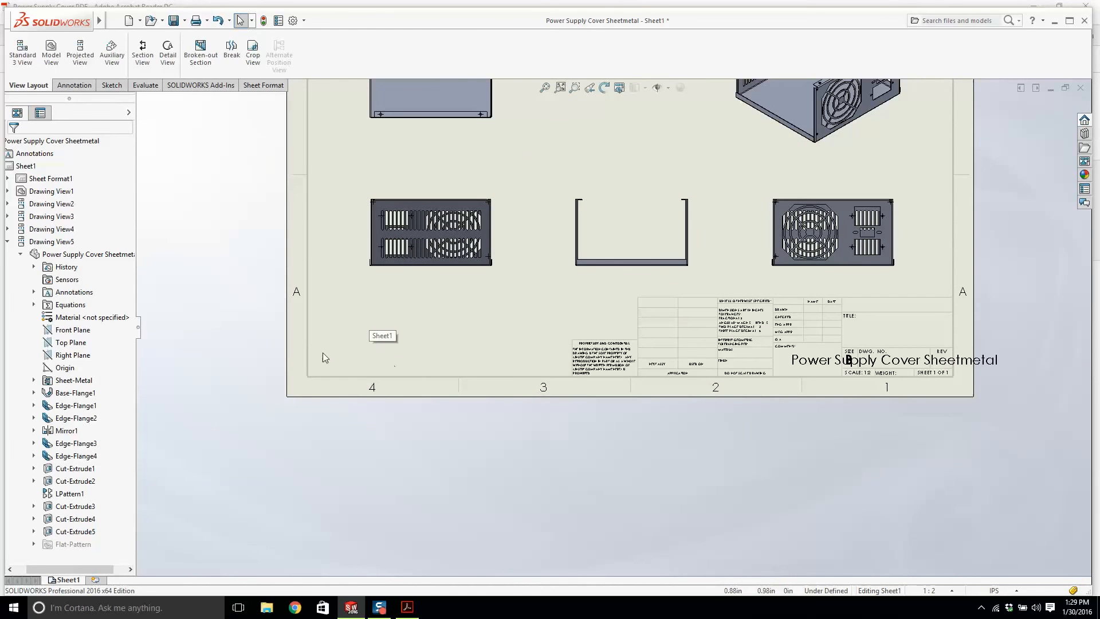
scroll(482, 306, down, 3)
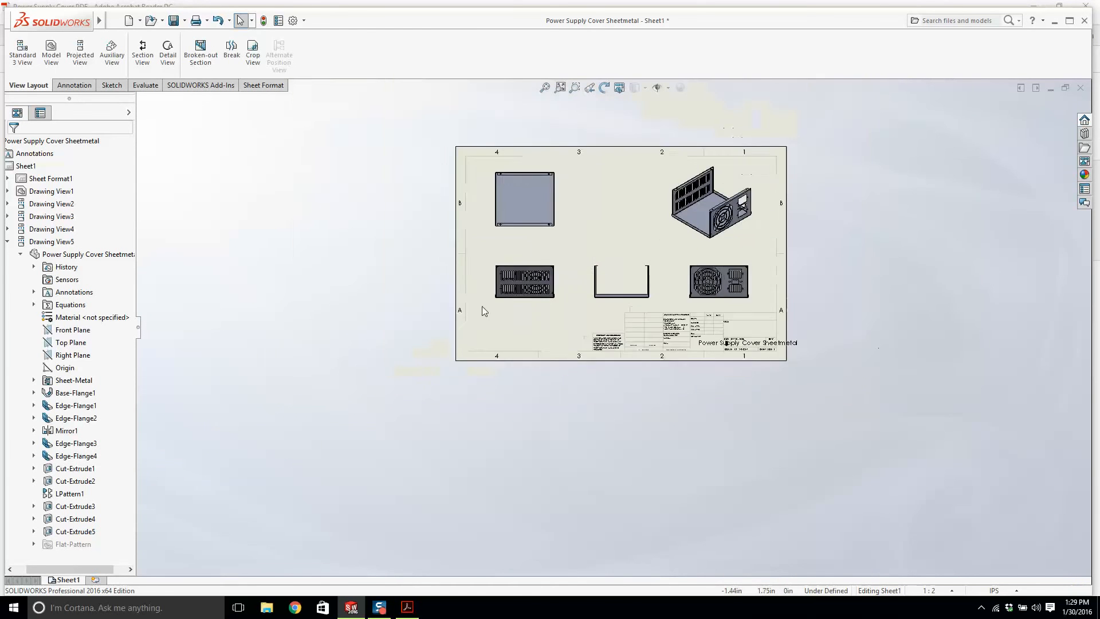
scroll(616, 174, up, 2)
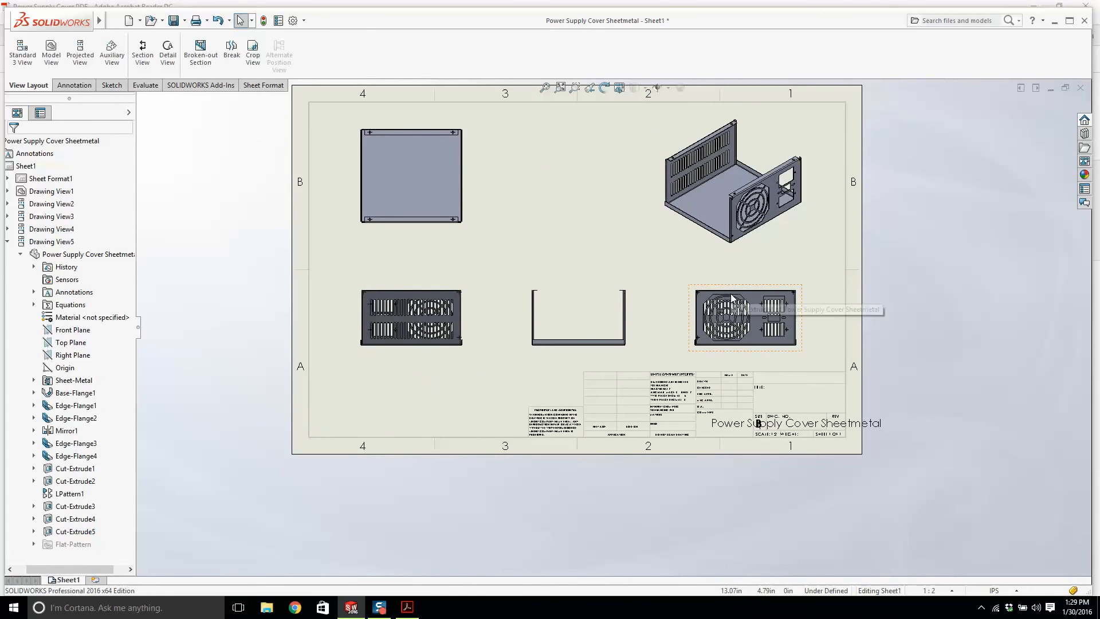
Step: Add a second sheet and place a flat pattern model view of the power supply cover in its middle
click(95, 579)
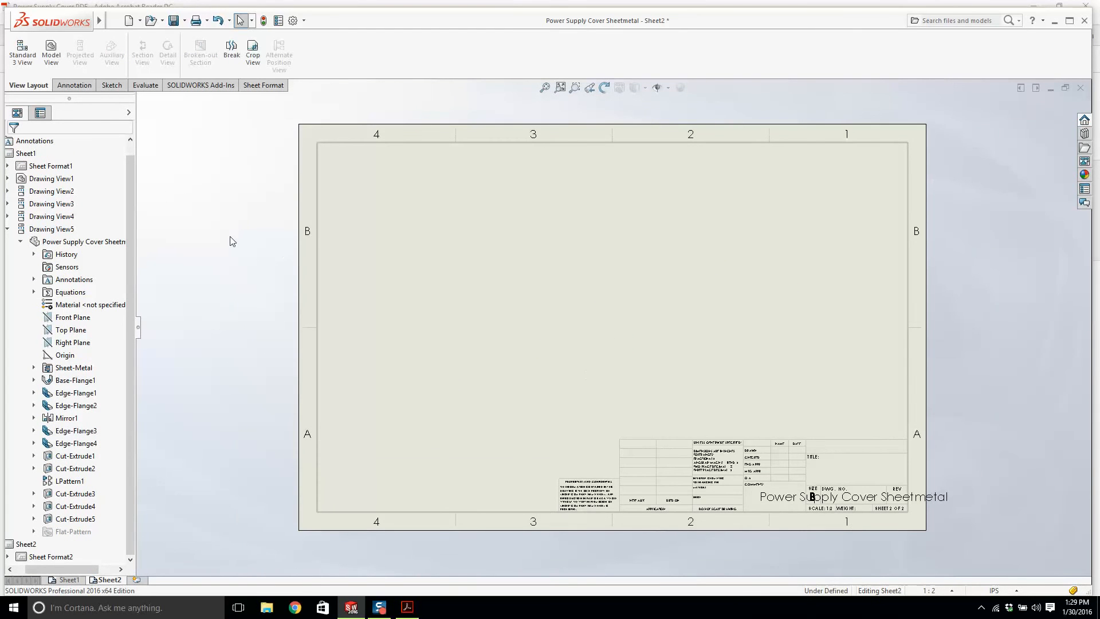
click(50, 60)
click(69, 300)
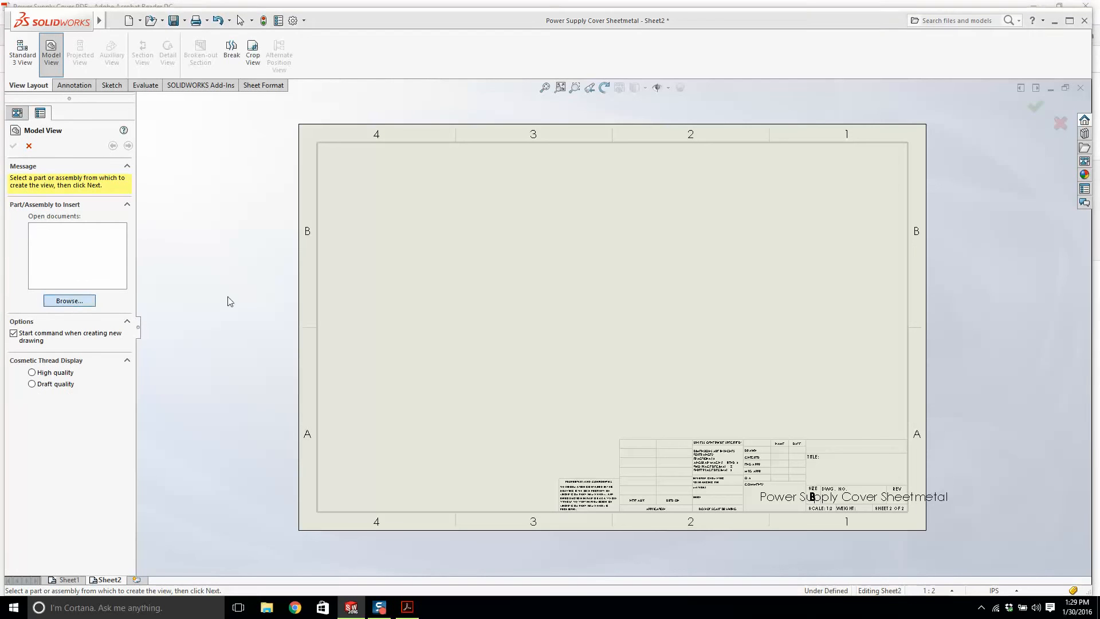
double_click(795, 252)
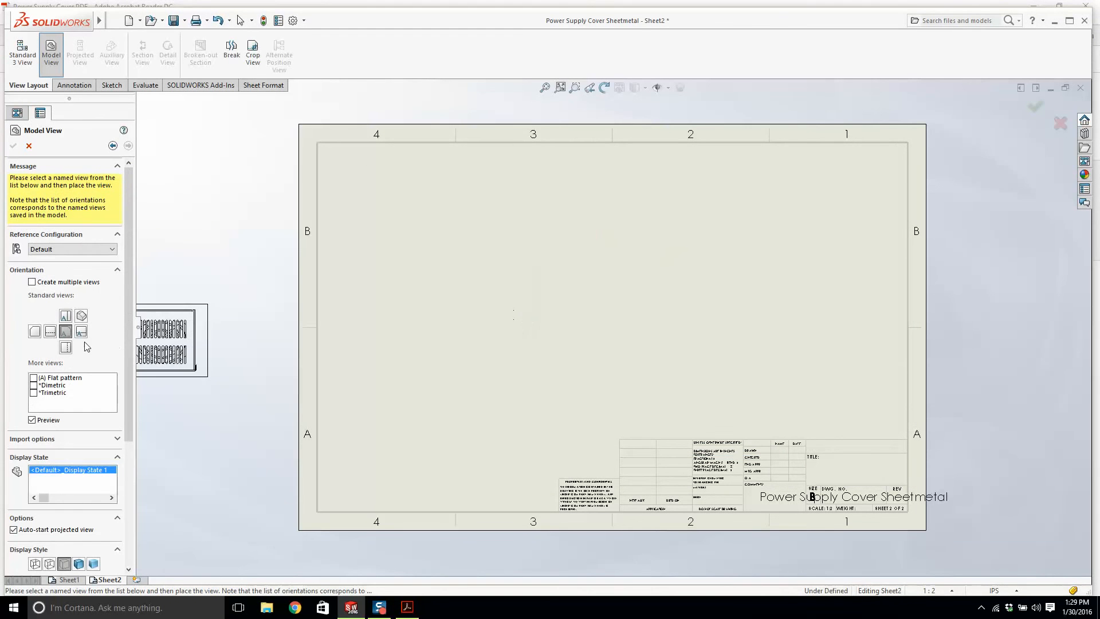
click(36, 379)
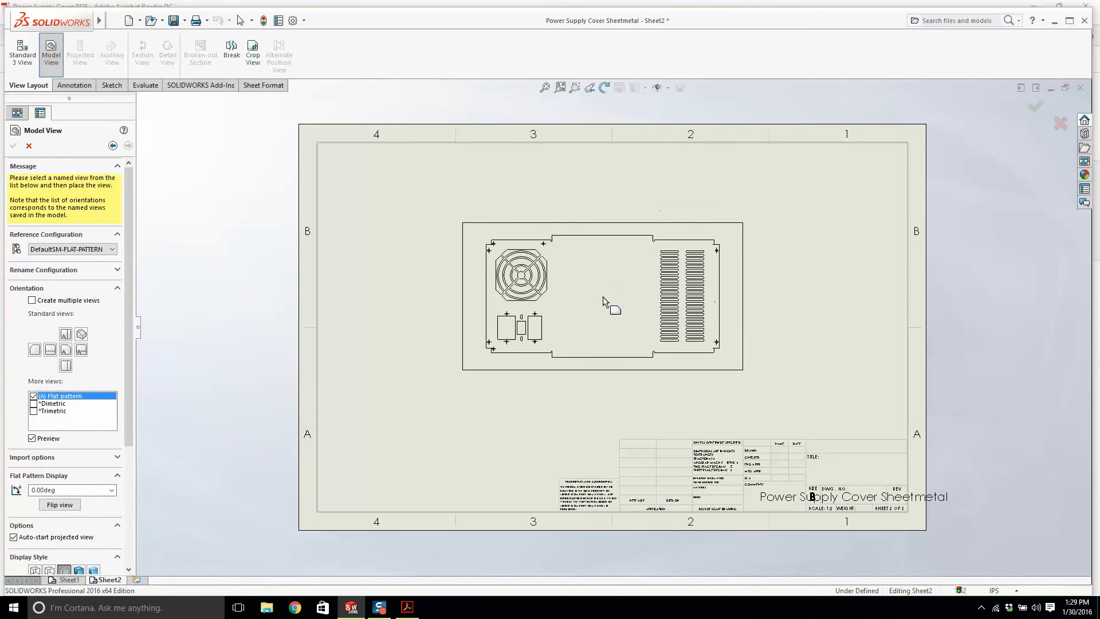
click(603, 296)
click(619, 311)
key(Escape)
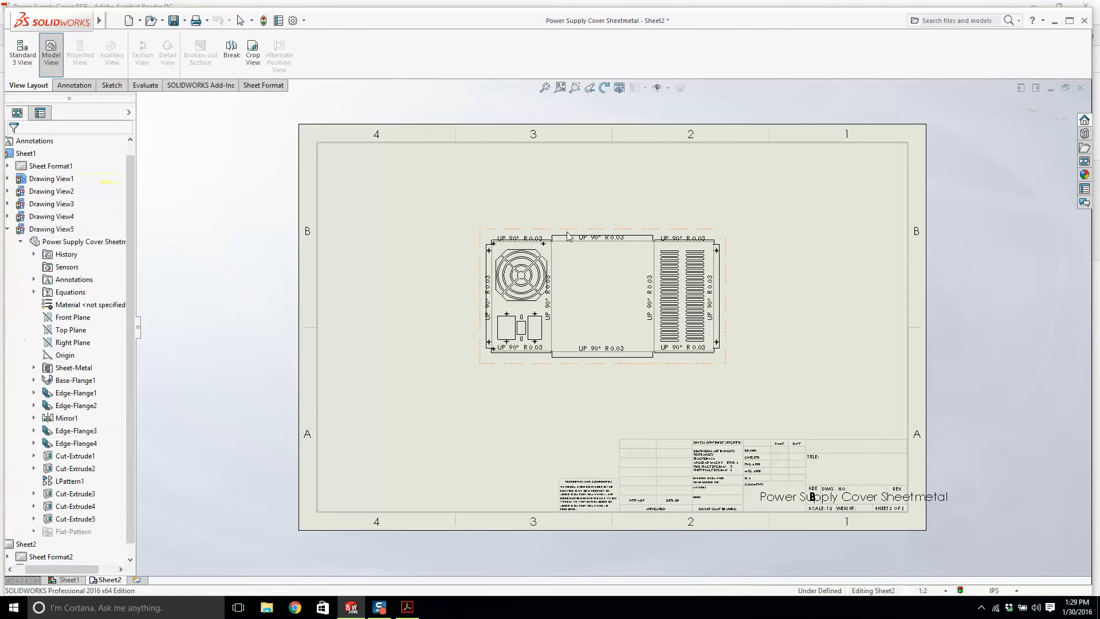
Step: Give the flat pattern view on Sheet2 a user-defined custom scale of 1:0.75
scroll(629, 314, down, 2)
scroll(627, 315, down, 1)
click(544, 395)
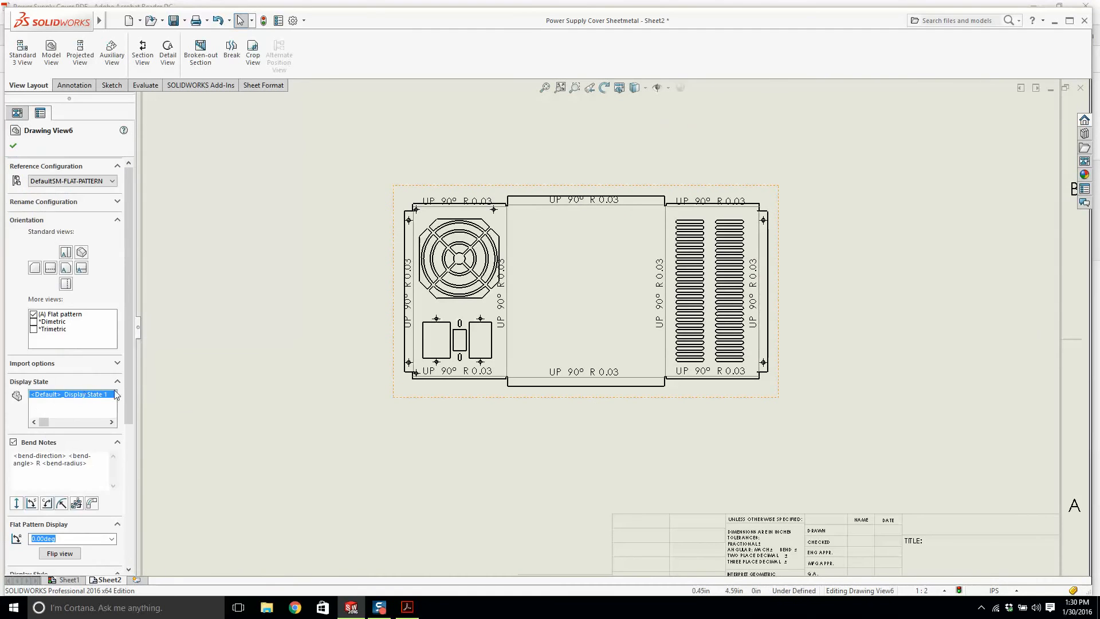
scroll(132, 449, down, 3)
scroll(132, 448, down, 2)
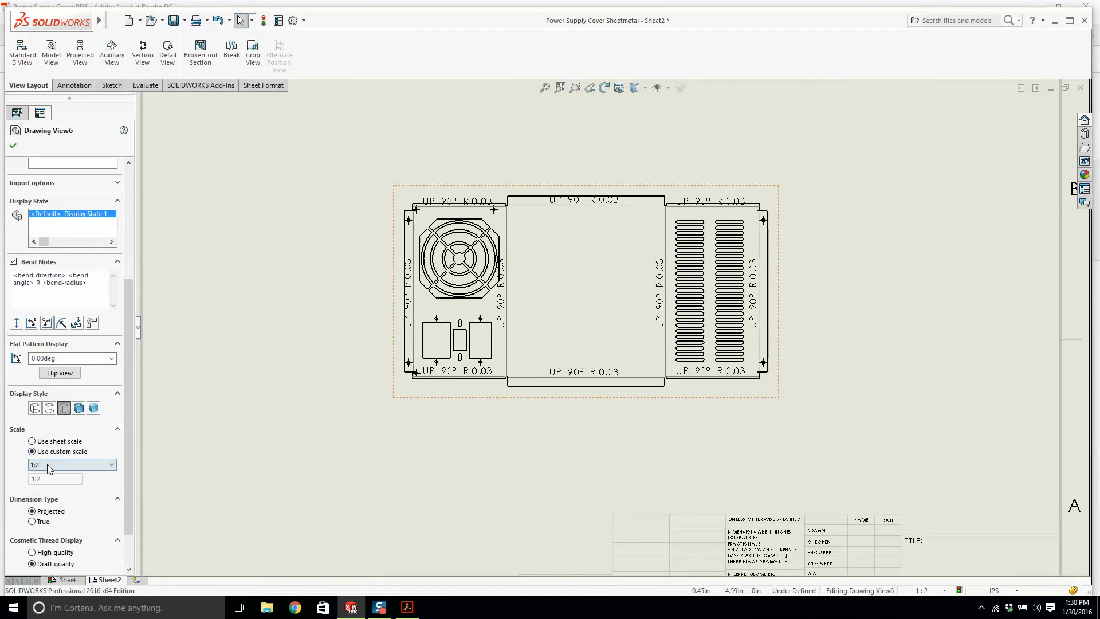
click(47, 464)
click(77, 482)
key(Return)
scroll(859, 484, up, 3)
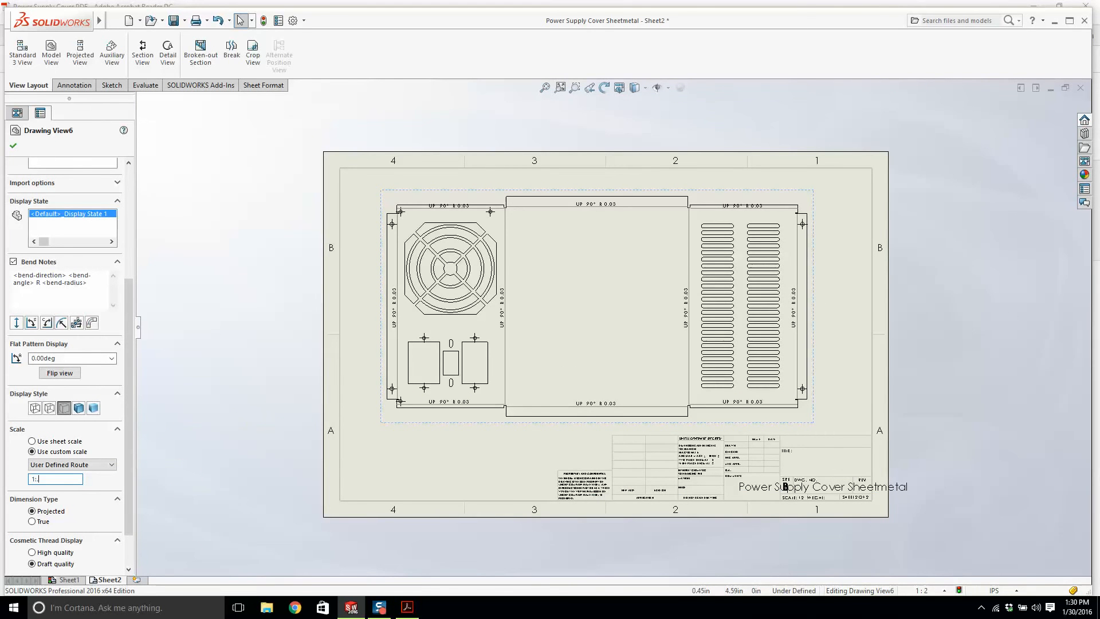
text(.75)
key(Return)
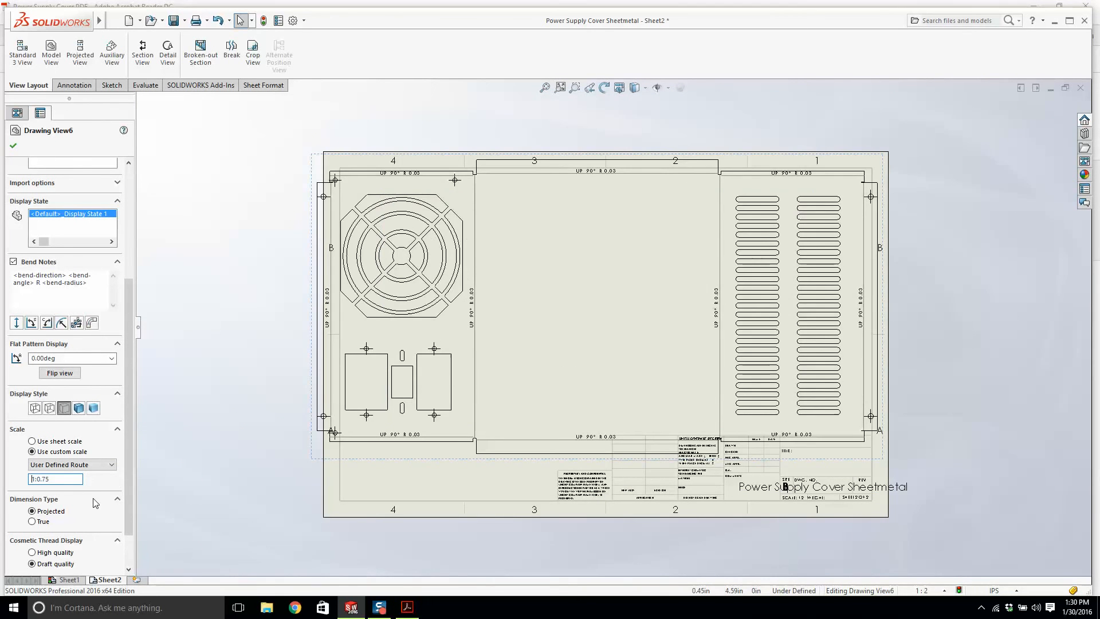
Step: Set the flat pattern view's custom scale to 0.75:1 and accept the view settings
drag(30, 480, 27, 479)
text(.75)
key(Return)
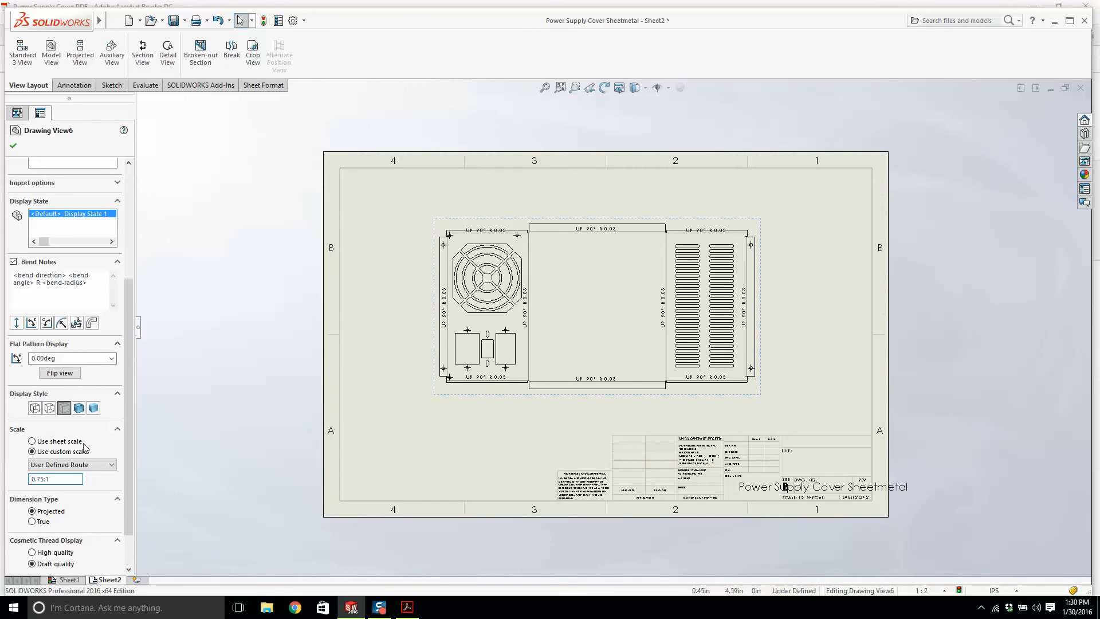
click(14, 145)
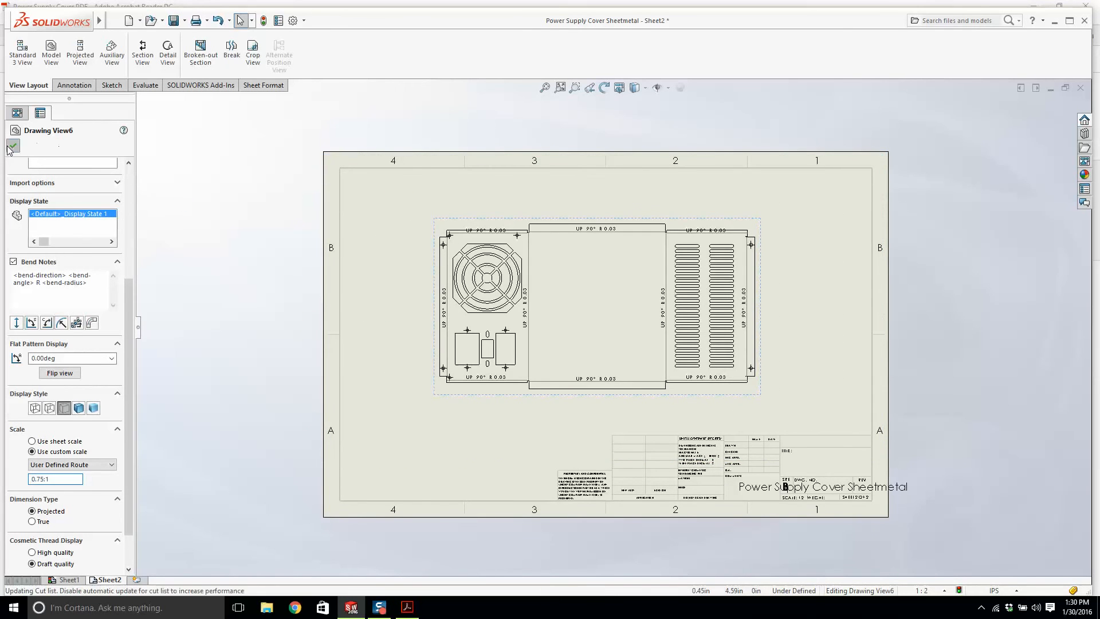
Step: Examine the flat pattern's bend notes, fan grille, connector cutouts and vent slots on Sheet2
scroll(647, 394, down, 2)
click(650, 399)
scroll(637, 419, up, 3)
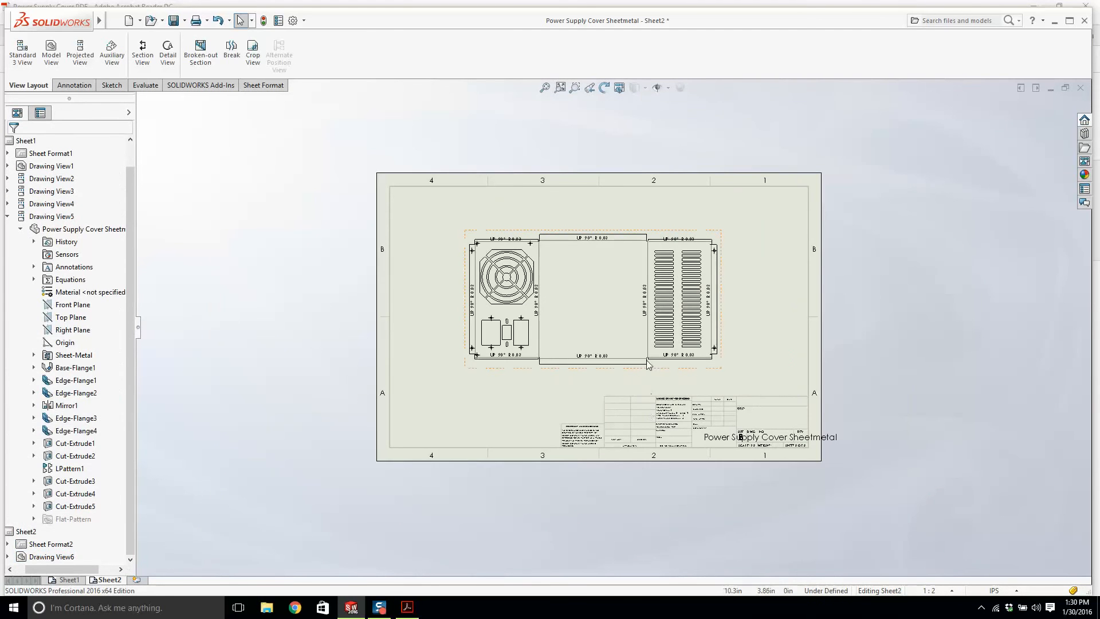
scroll(593, 261, down, 3)
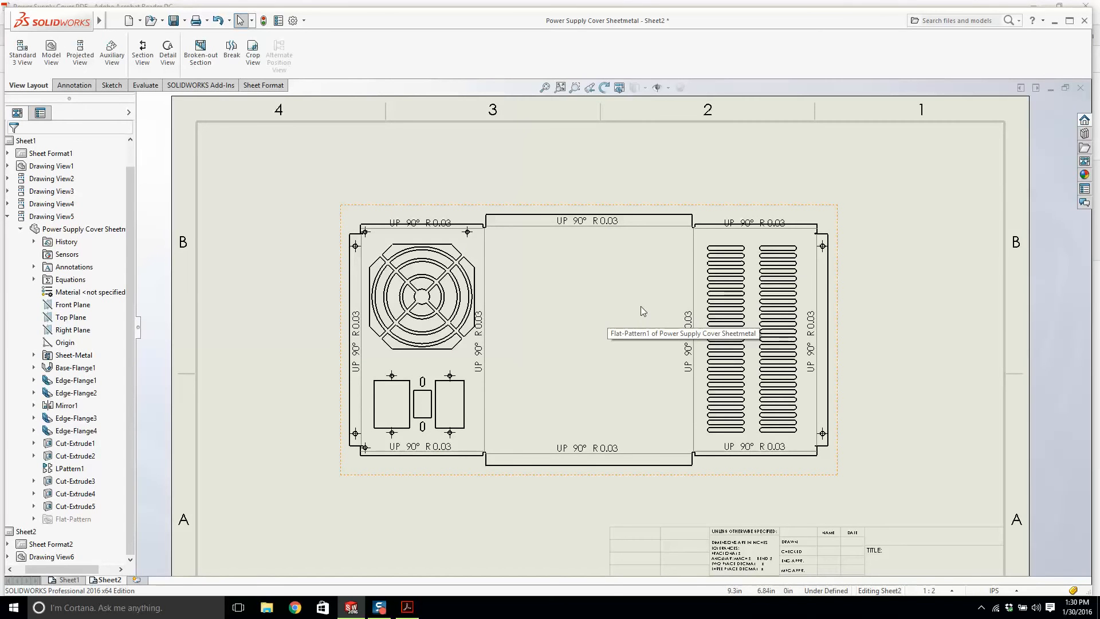
scroll(642, 223, down, 1)
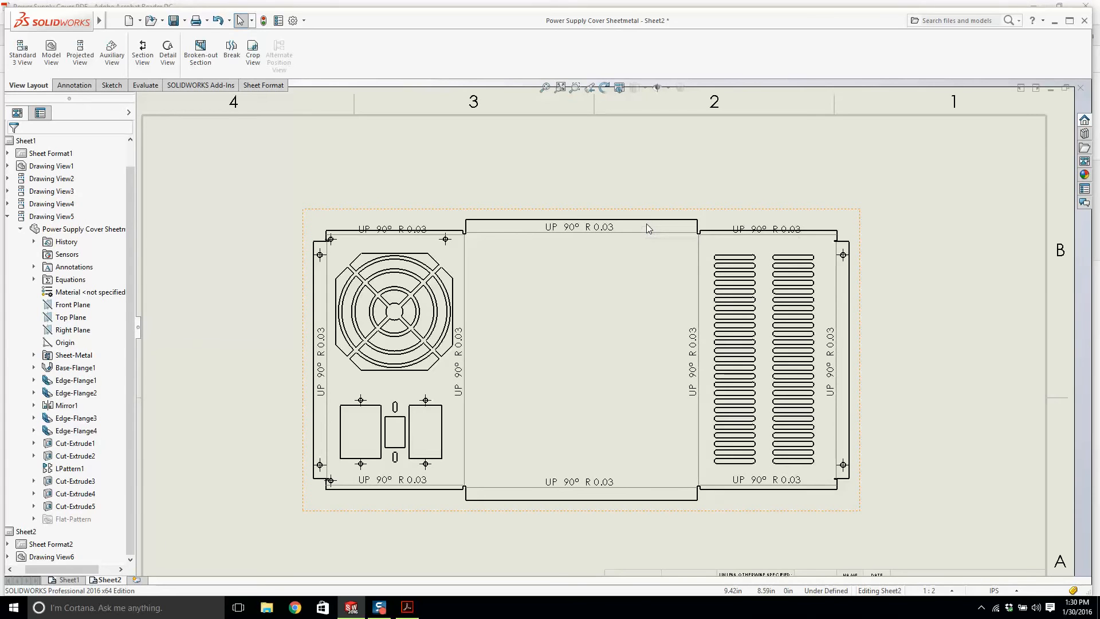
key(f)
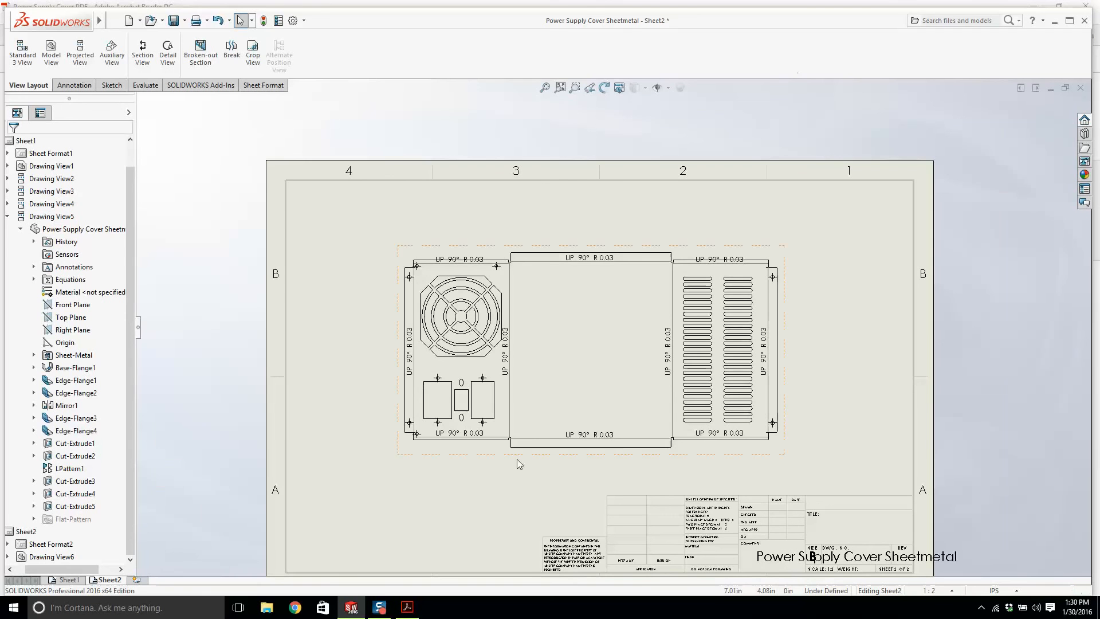
click(295, 607)
Step: Export the drawing to the Desktop as Power Supply Cover Sheetmetal in Dwg (*.dwg) format
mouse_move(51, 20)
click(115, 20)
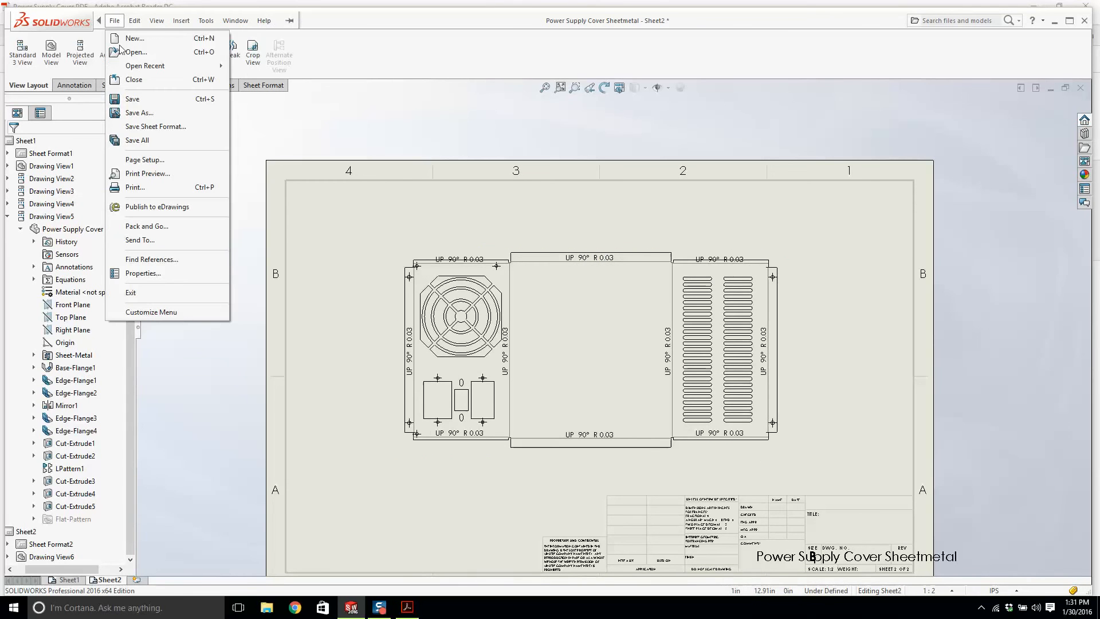
click(139, 113)
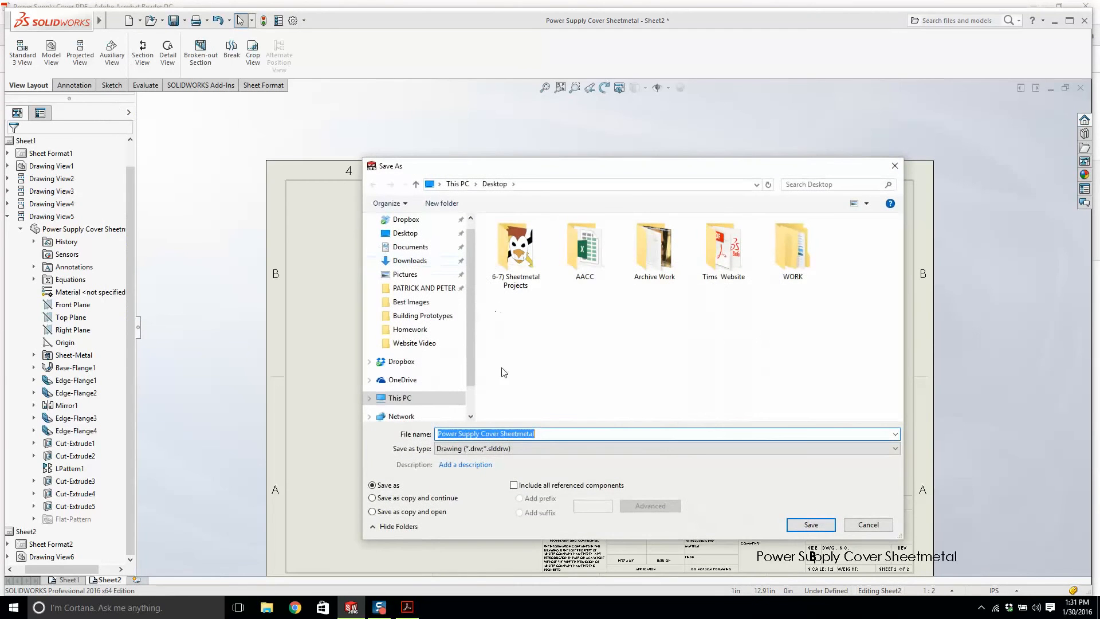
click(516, 449)
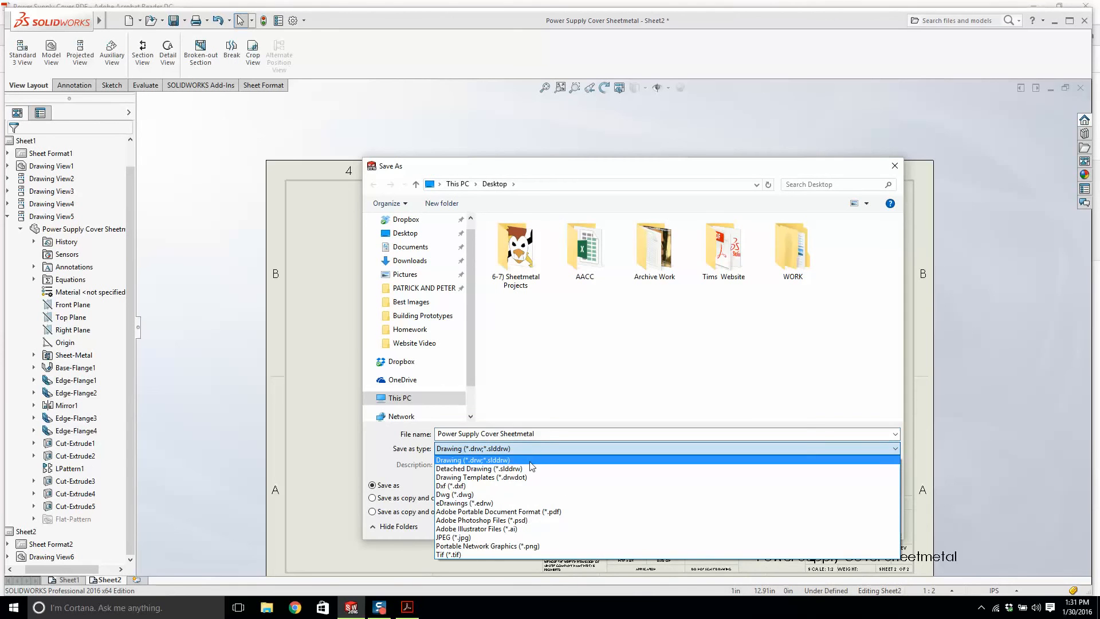
click(521, 494)
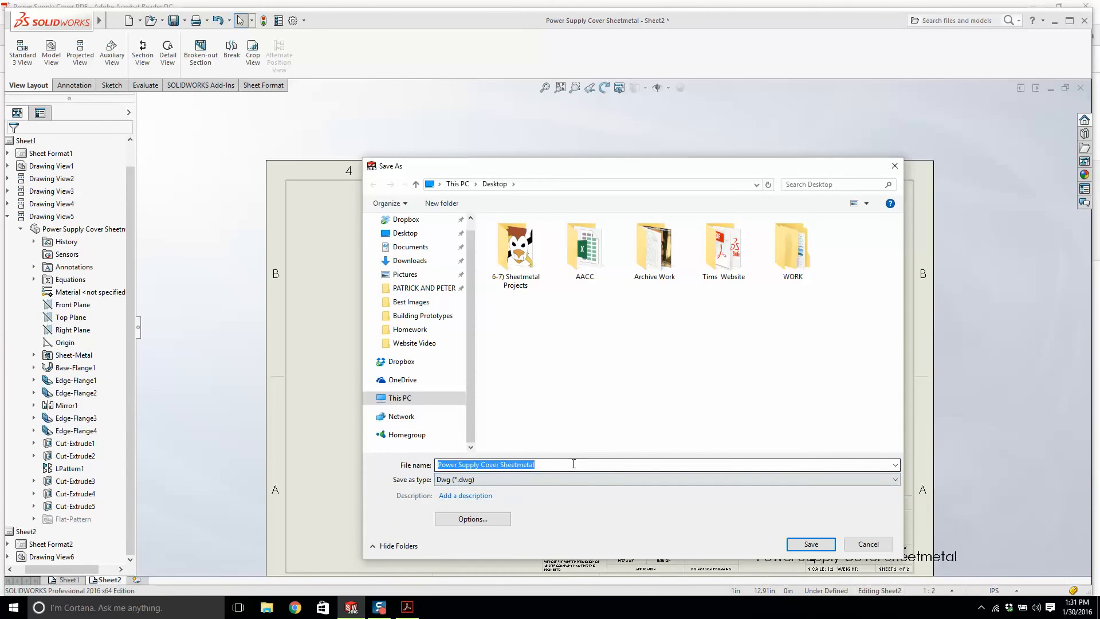
click(810, 543)
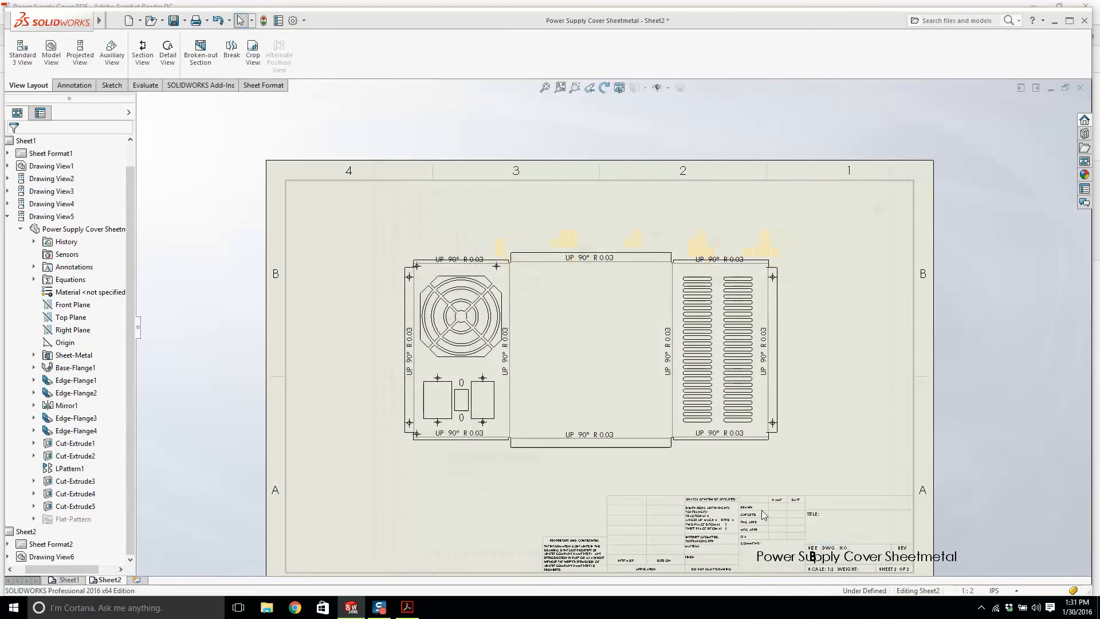
click(646, 337)
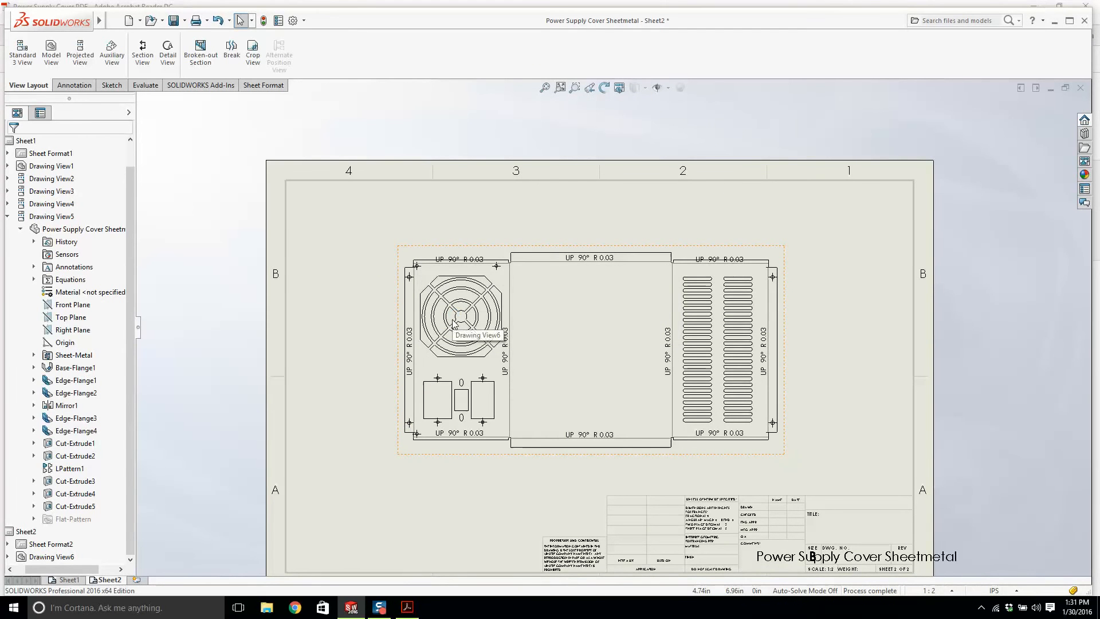
Step: Switch to the desktop, check the exported DWG file in eDrawings, and move the file to the Recycle Bin
click(1053, 21)
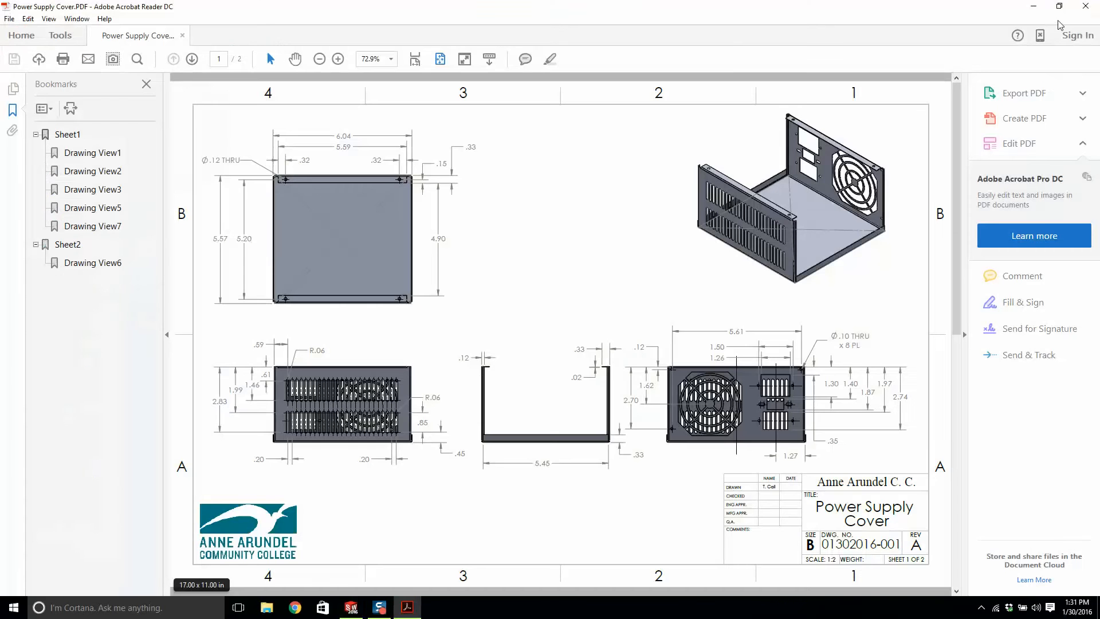
click(1033, 7)
drag(20, 404, 368, 255)
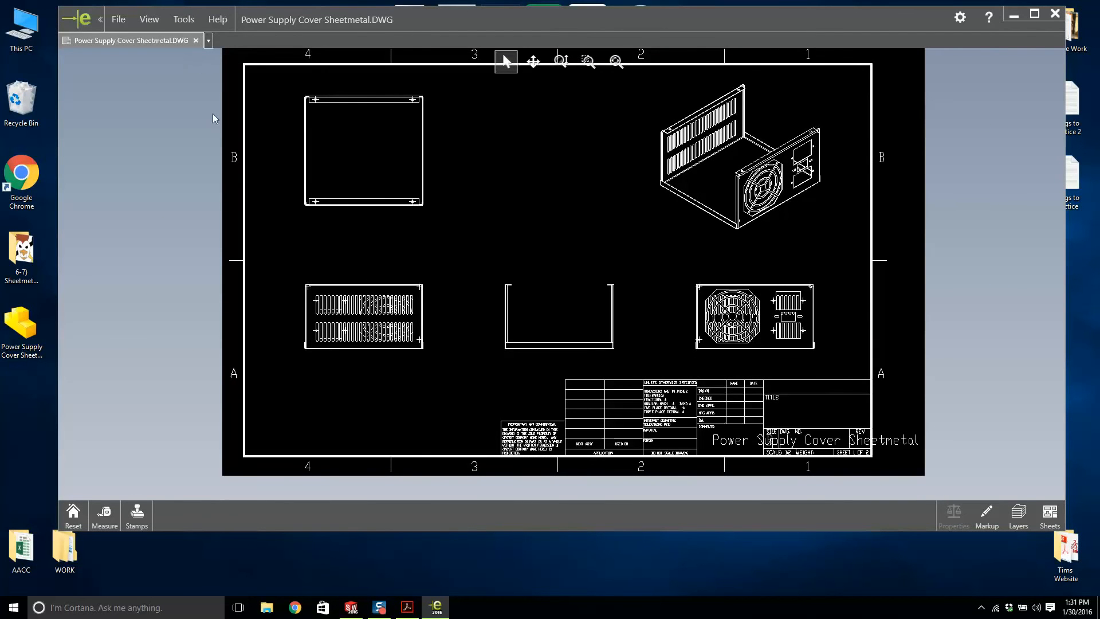
click(1054, 14)
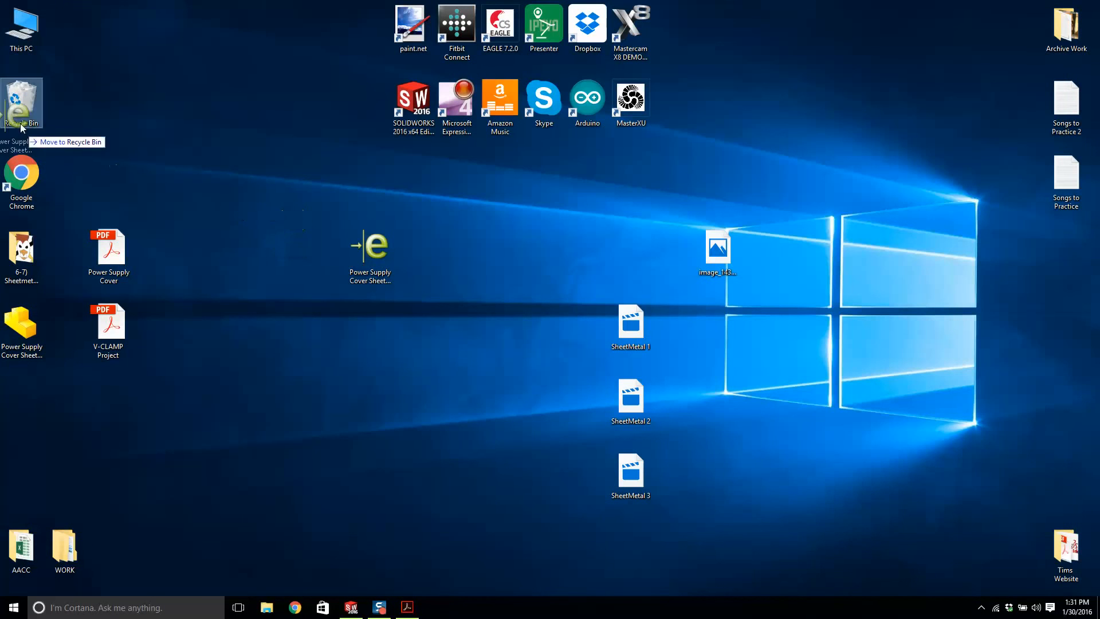
Step: Return to the SOLIDWORKS drawing and choose the Dwg (*.dwg) format for saving it to the Desktop
click(351, 608)
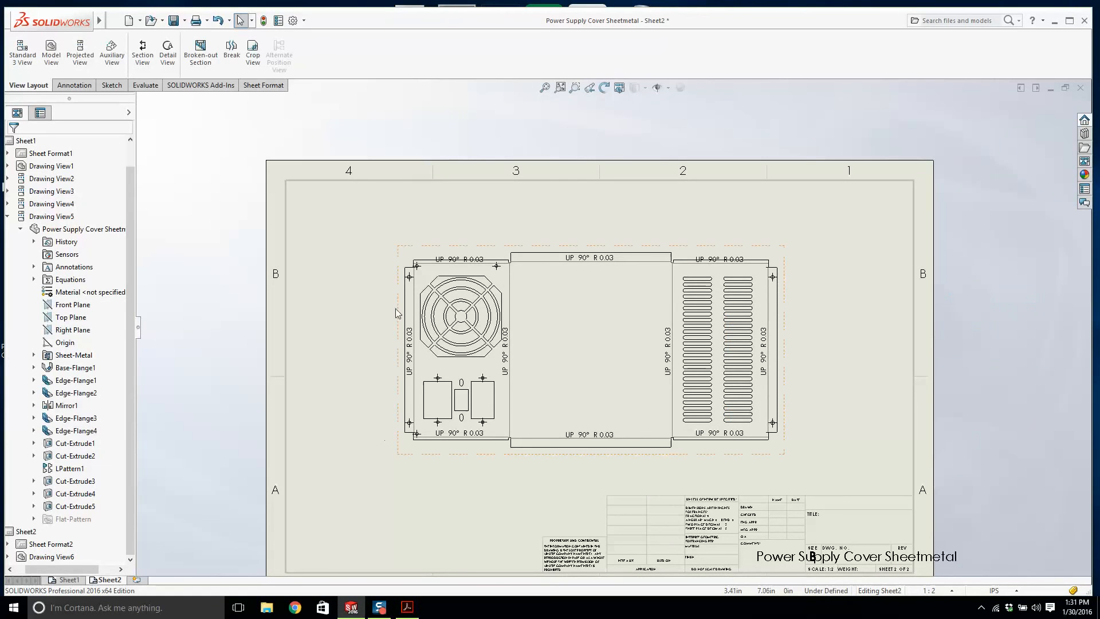
mouse_move(51, 21)
click(115, 20)
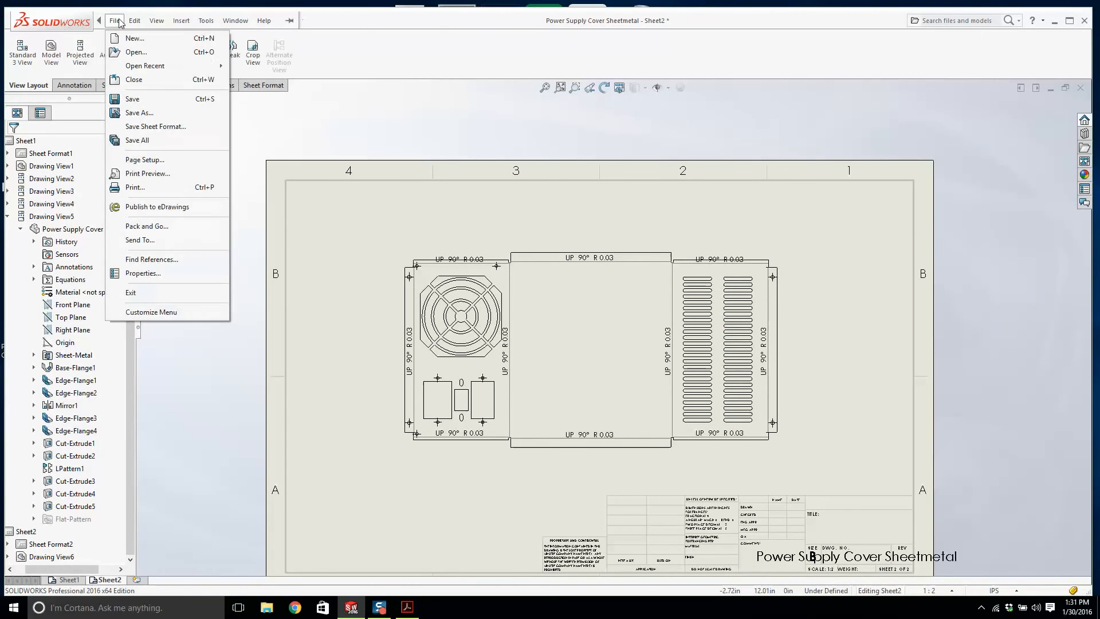
click(137, 113)
click(474, 449)
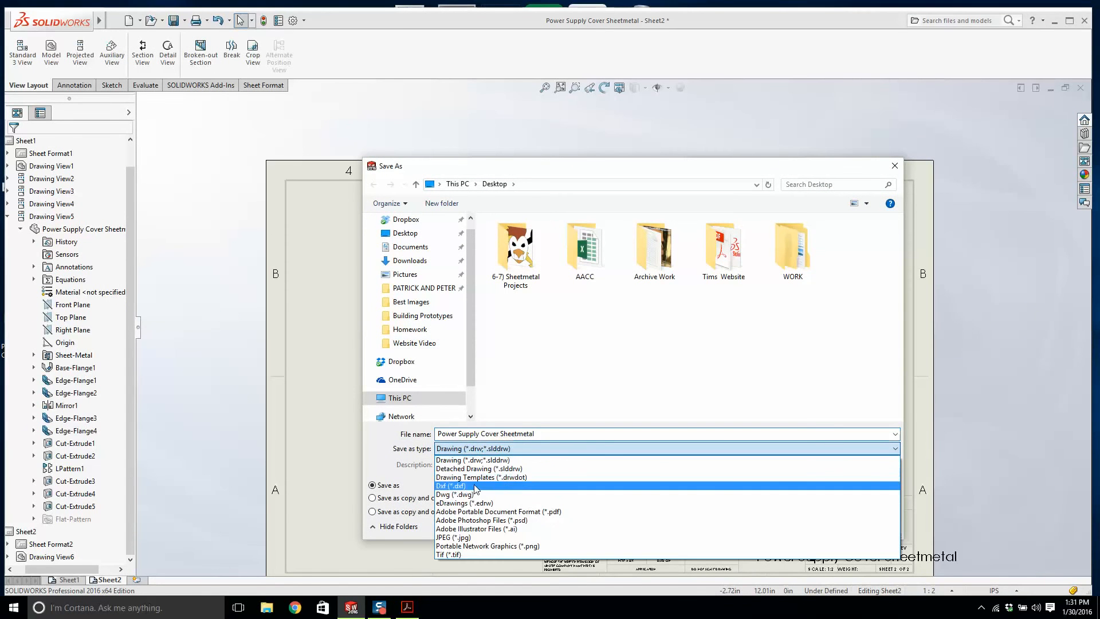
click(477, 491)
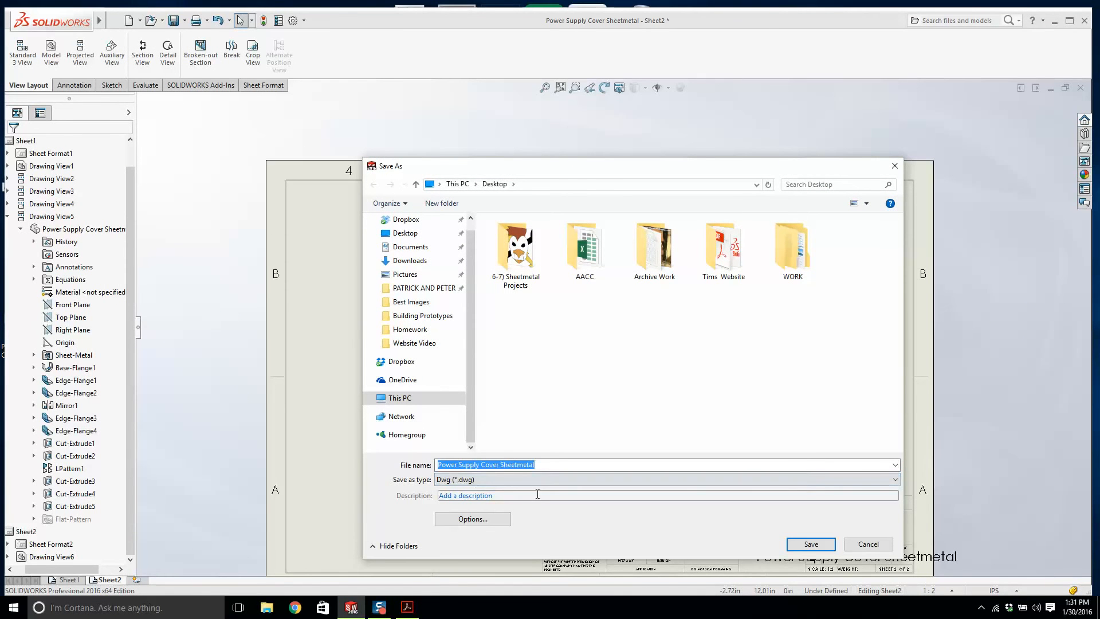
Step: Set the DWG export options to export all sheets to separate files, and save the export
click(490, 518)
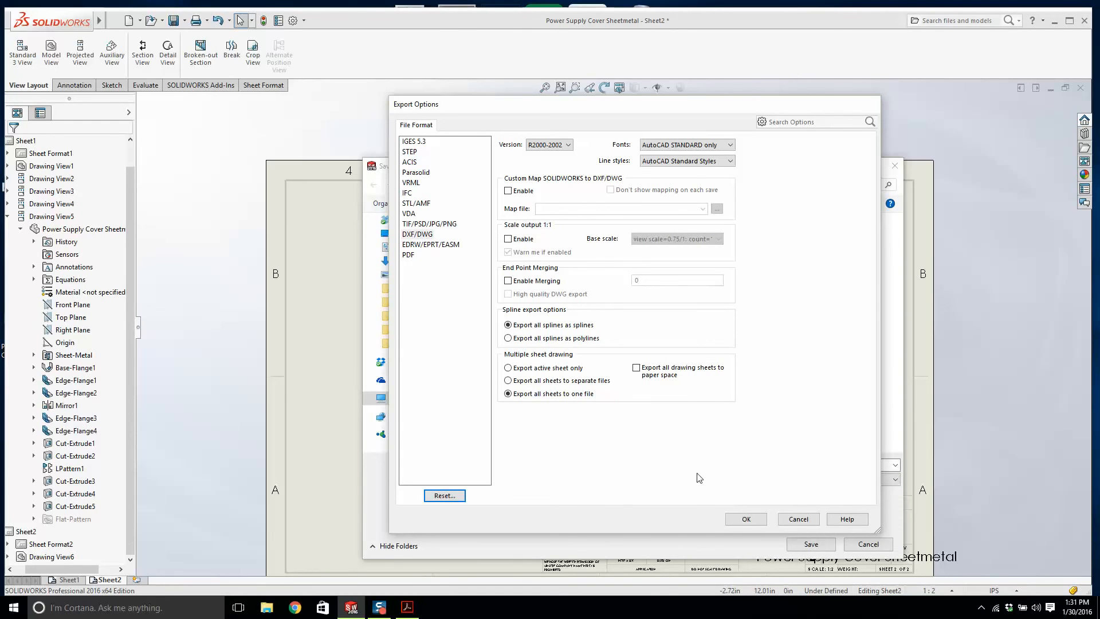
click(544, 380)
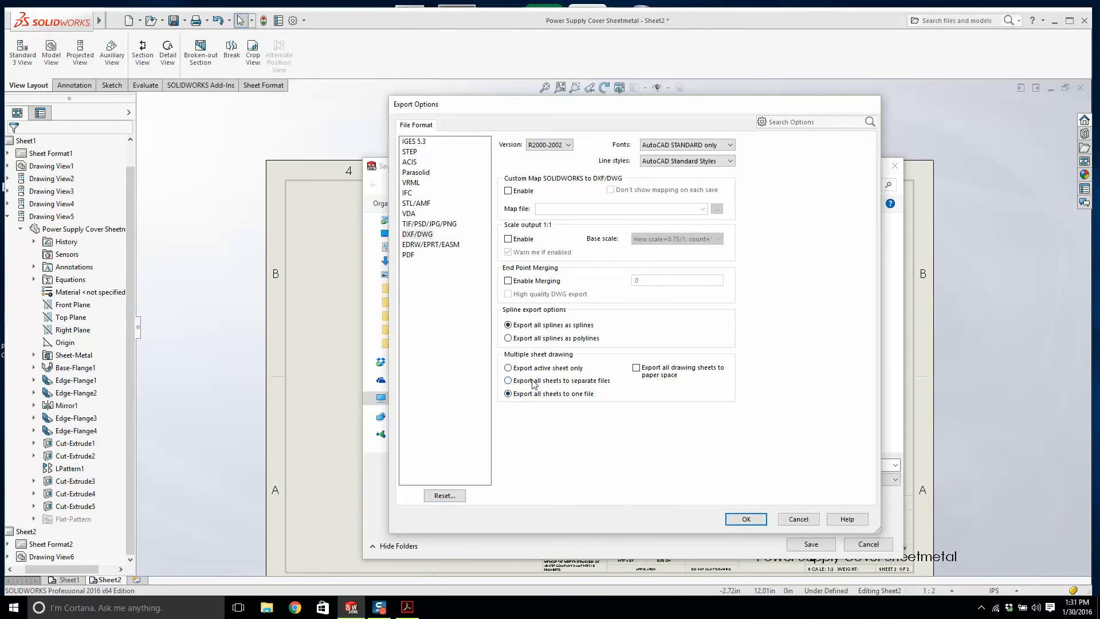
click(744, 519)
click(811, 544)
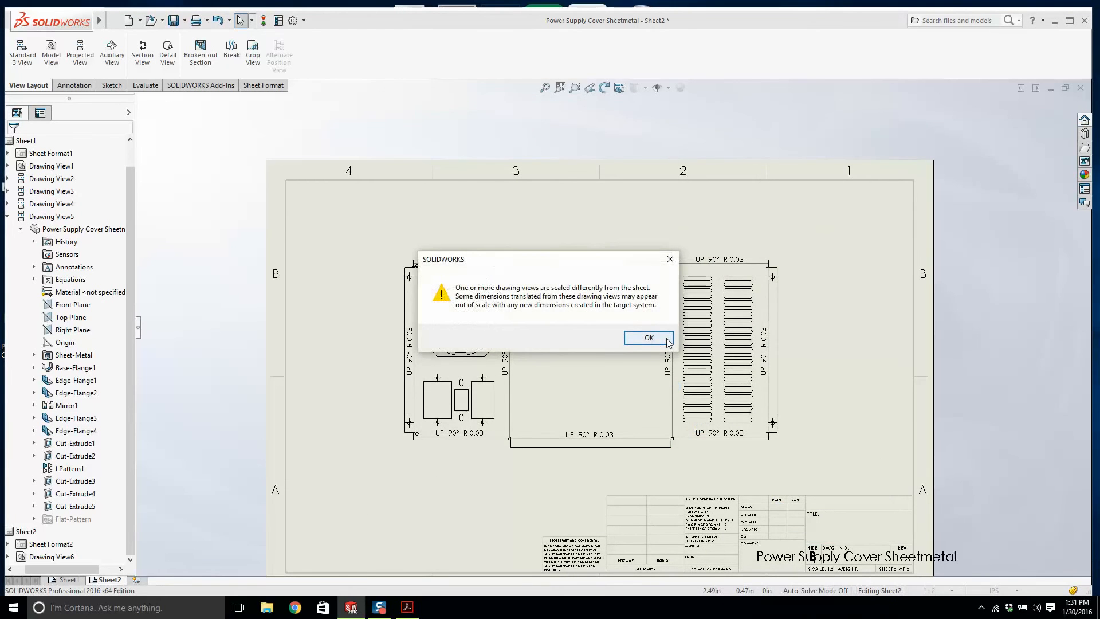
click(655, 336)
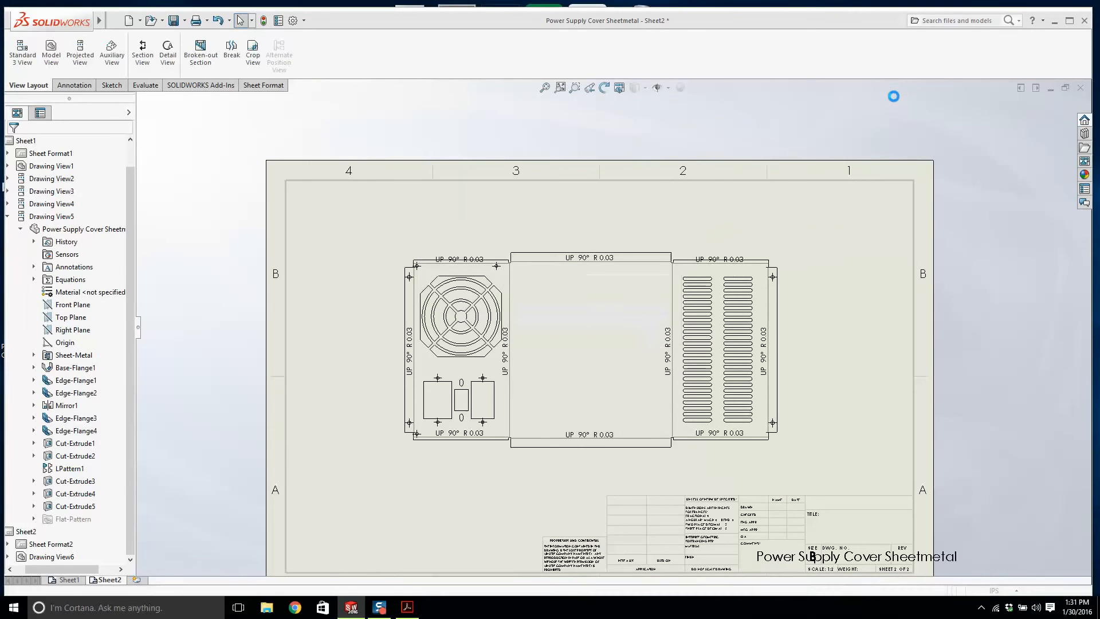
Step: Switch to the desktop, examine the flat pattern in 01_Power Supply Cover Sheetmetal.DWG with eDrawings, and close the viewer
click(1056, 21)
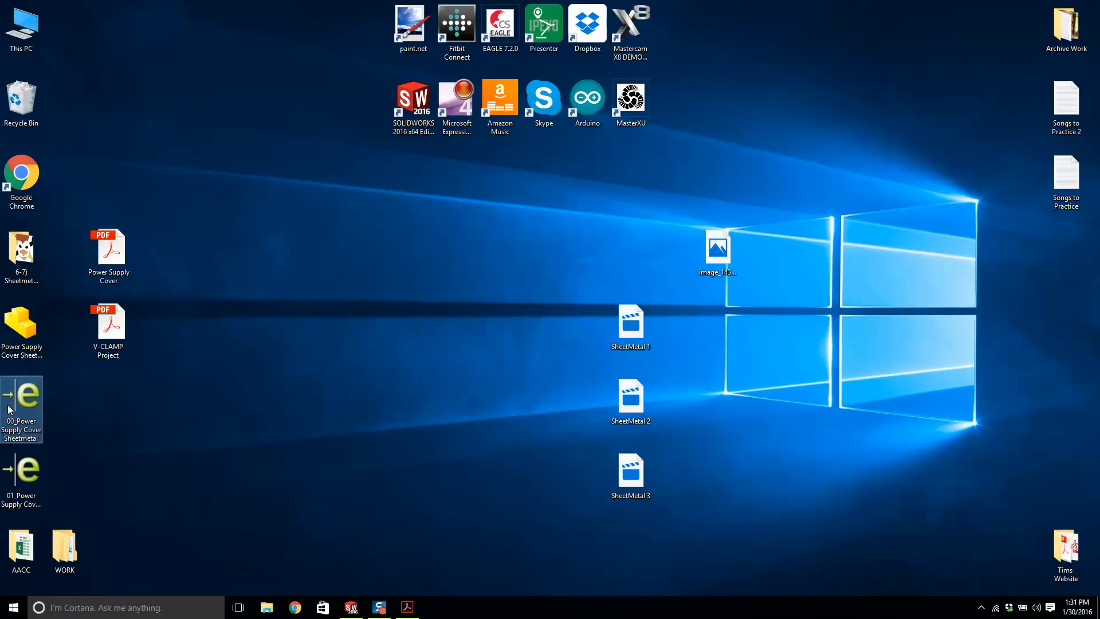
click(15, 465)
double_click(15, 465)
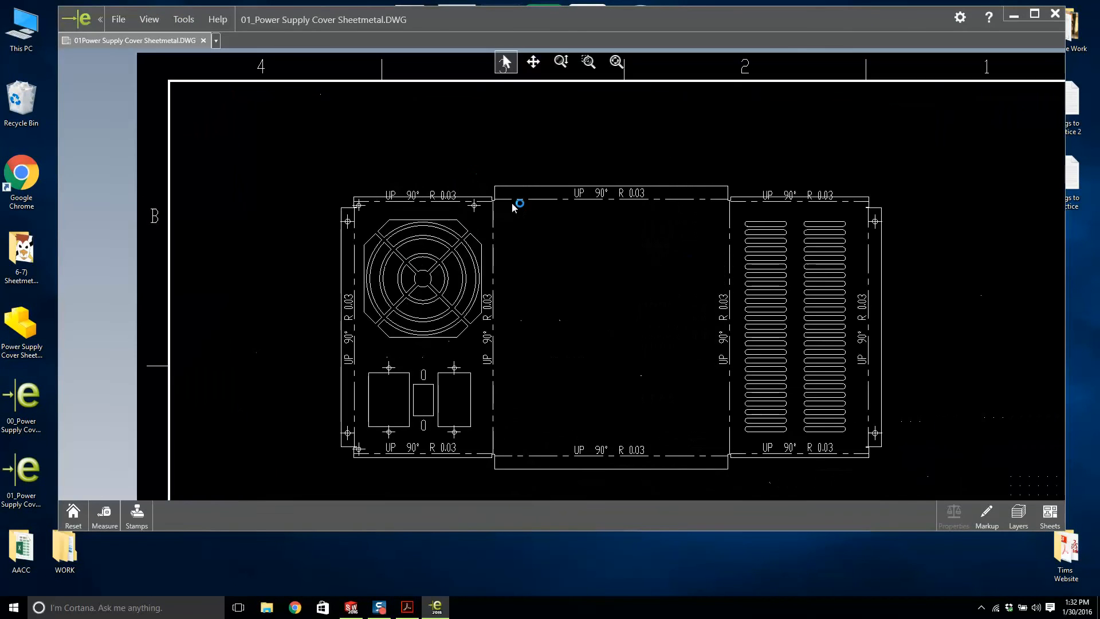
scroll(738, 274, up, 2)
scroll(759, 320, down, 4)
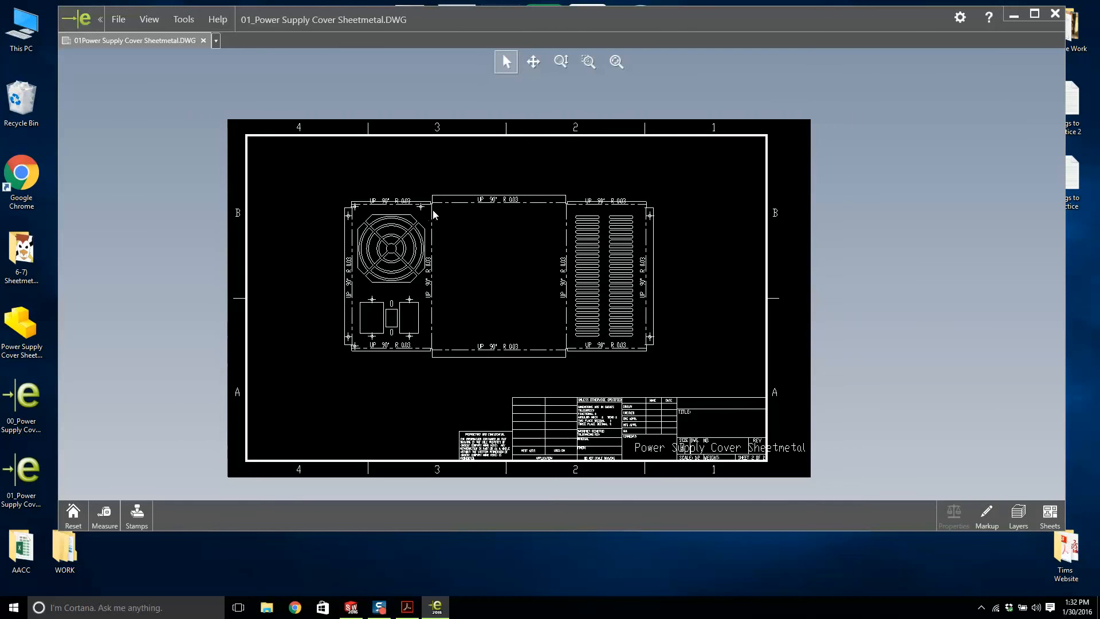
scroll(430, 215, down, 2)
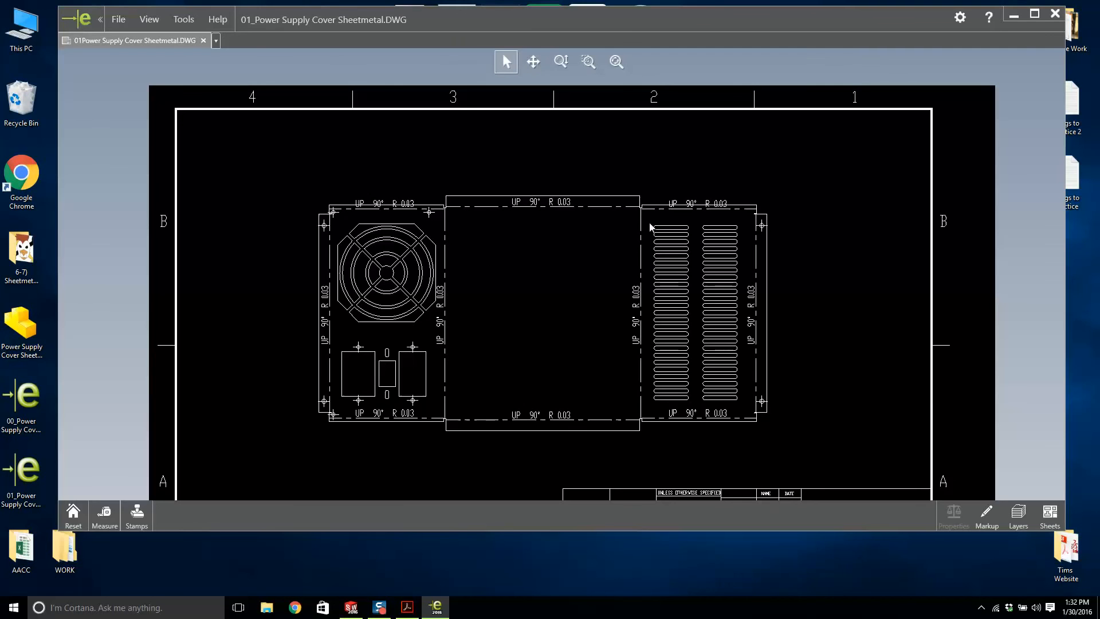
click(1054, 13)
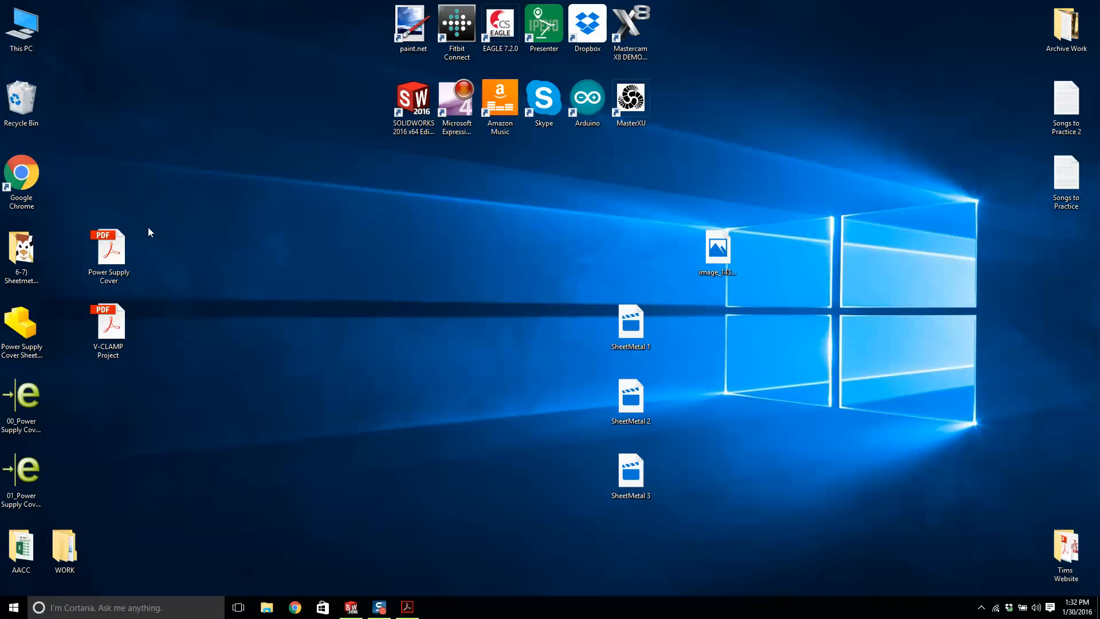
Step: Open the Power Supply Cover PDF in Acrobat Reader, review its two sheets, and close it
double_click(109, 249)
scroll(300, 254, down, 1)
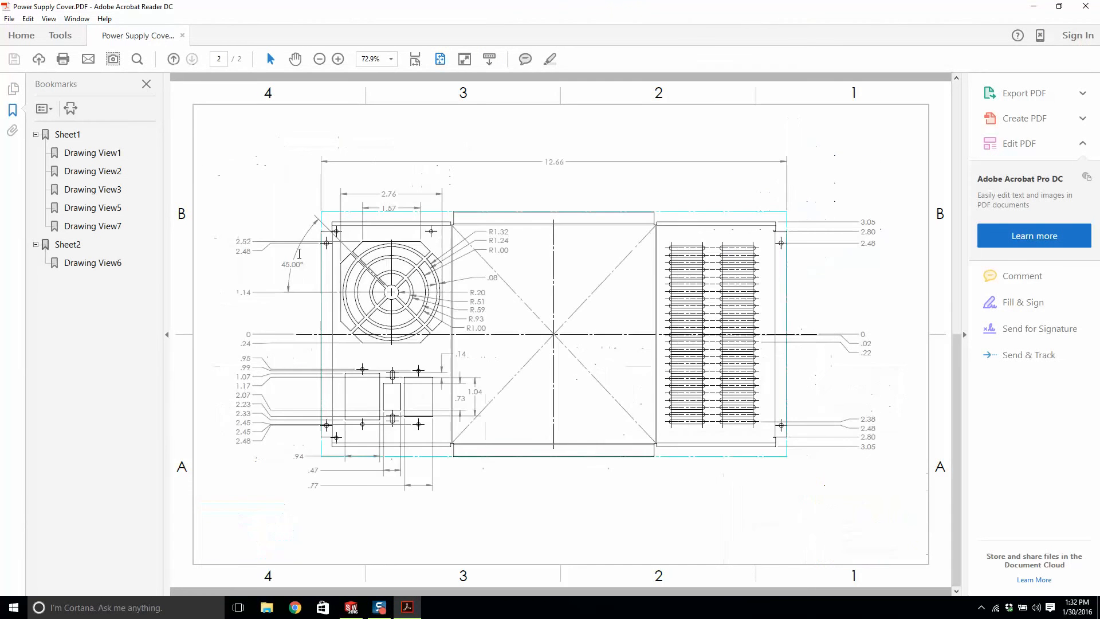
scroll(300, 255, up, 1)
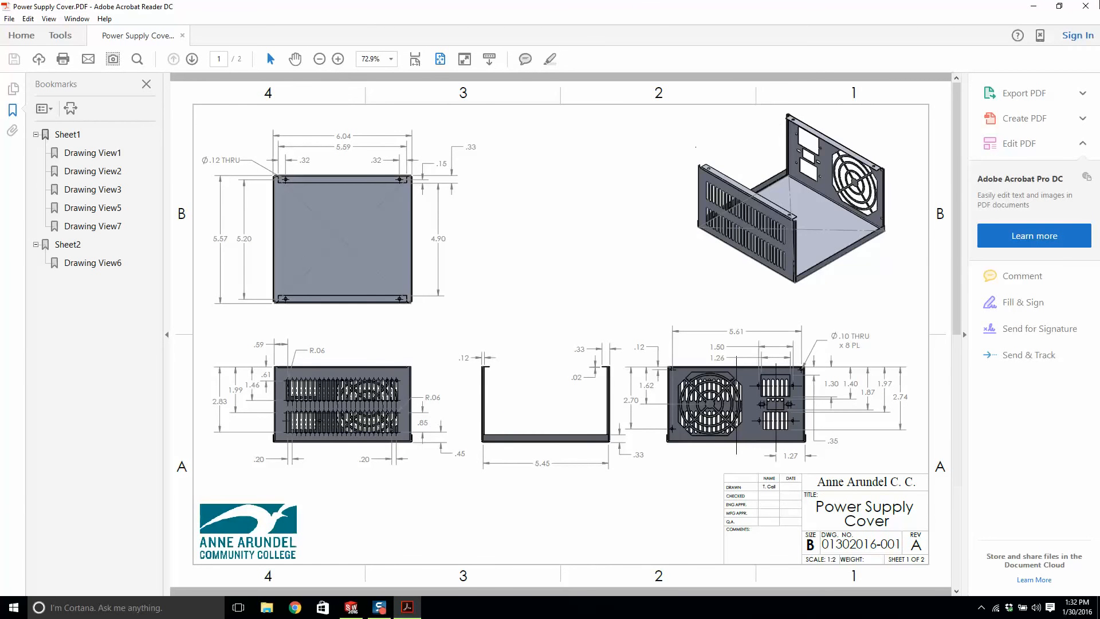
click(1085, 6)
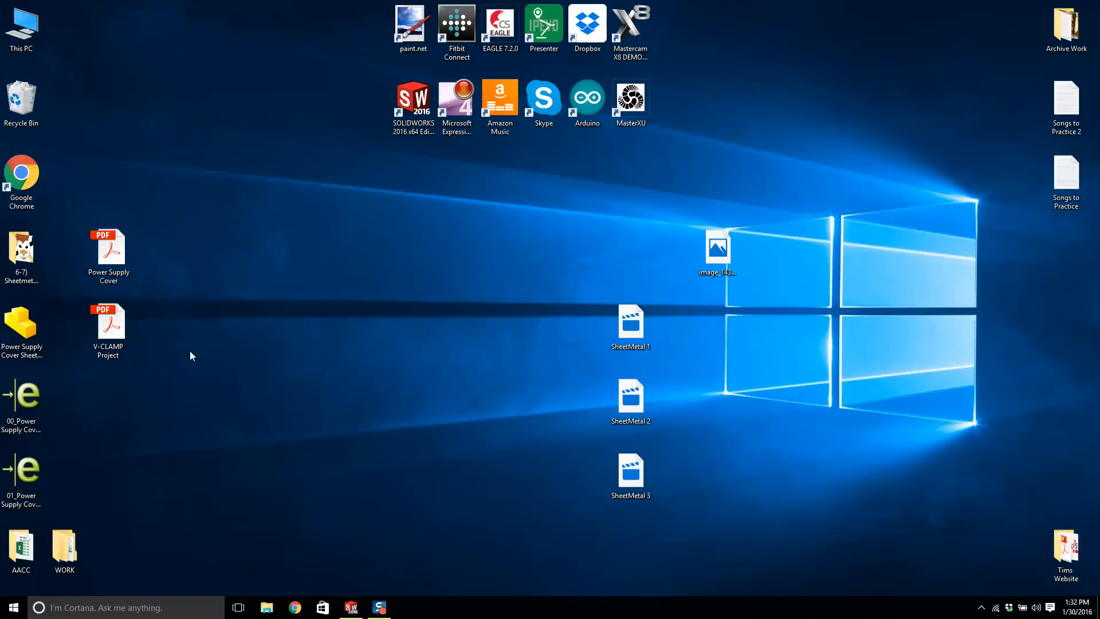
Step: Open the V-CLAMP Project PDF and review the clamp's views, dimensions and material notes
double_click(115, 339)
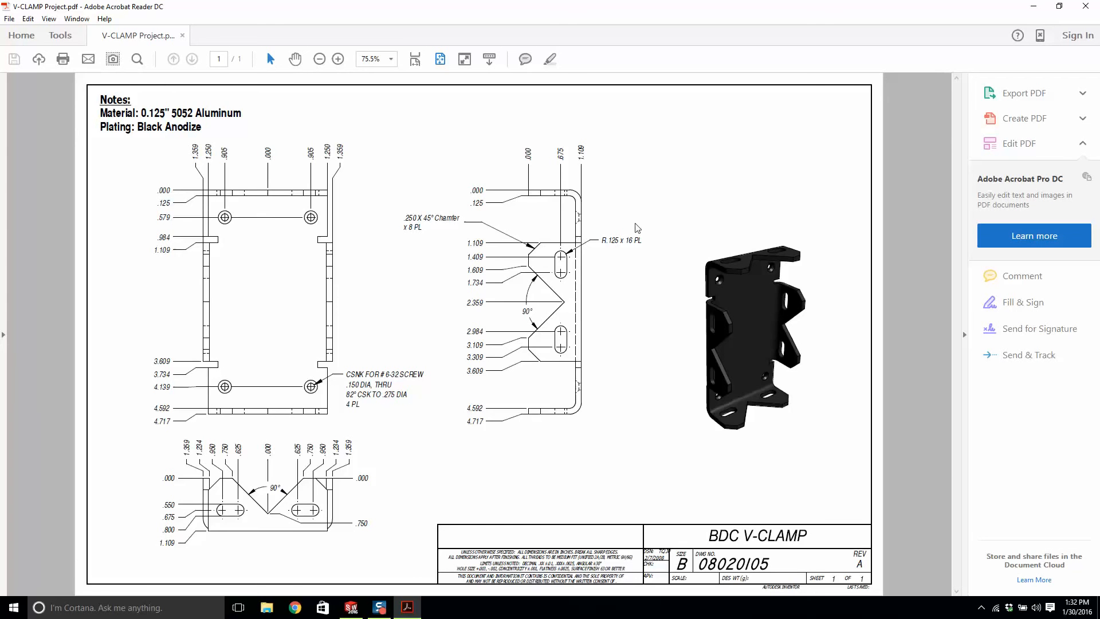
click(1092, 5)
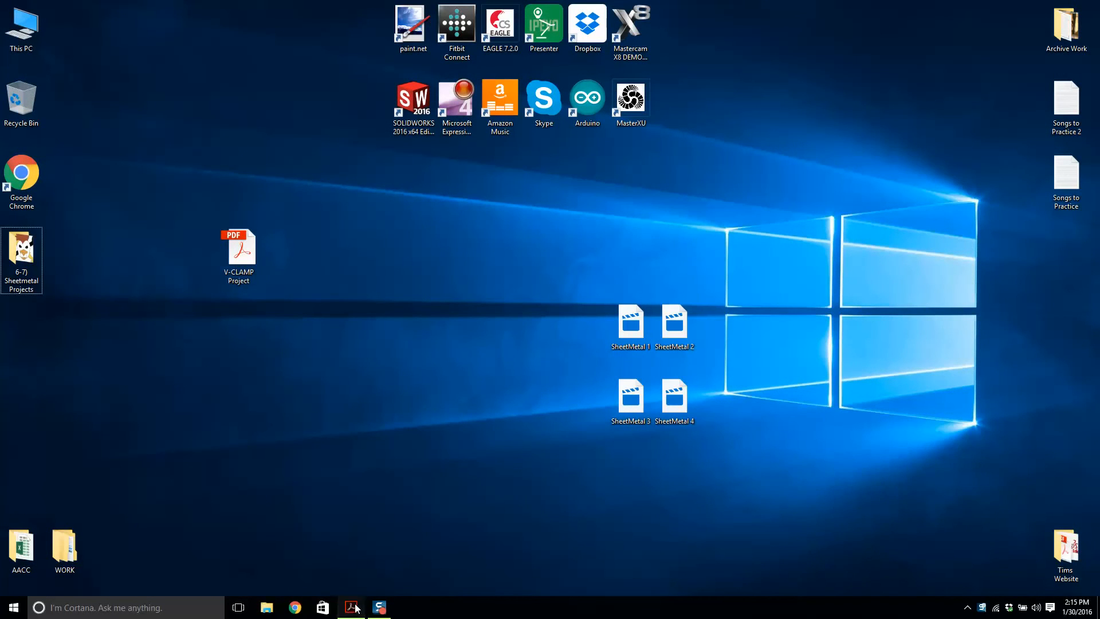
click(353, 607)
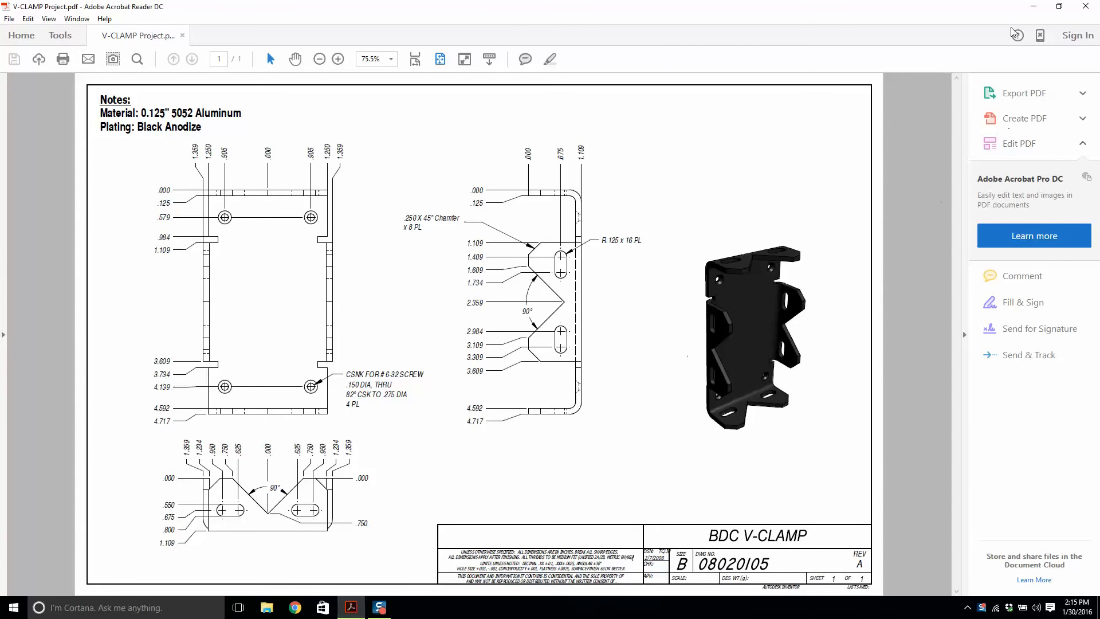
click(1033, 6)
Step: Launch SOLIDWORKS 2016 and create a new part document
double_click(414, 109)
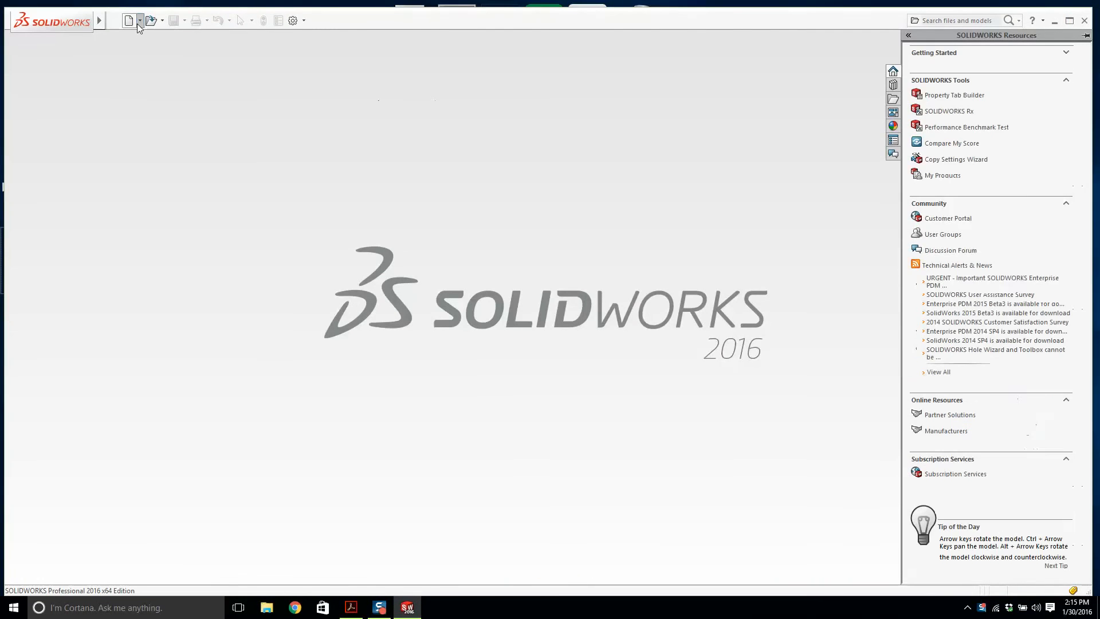
click(140, 33)
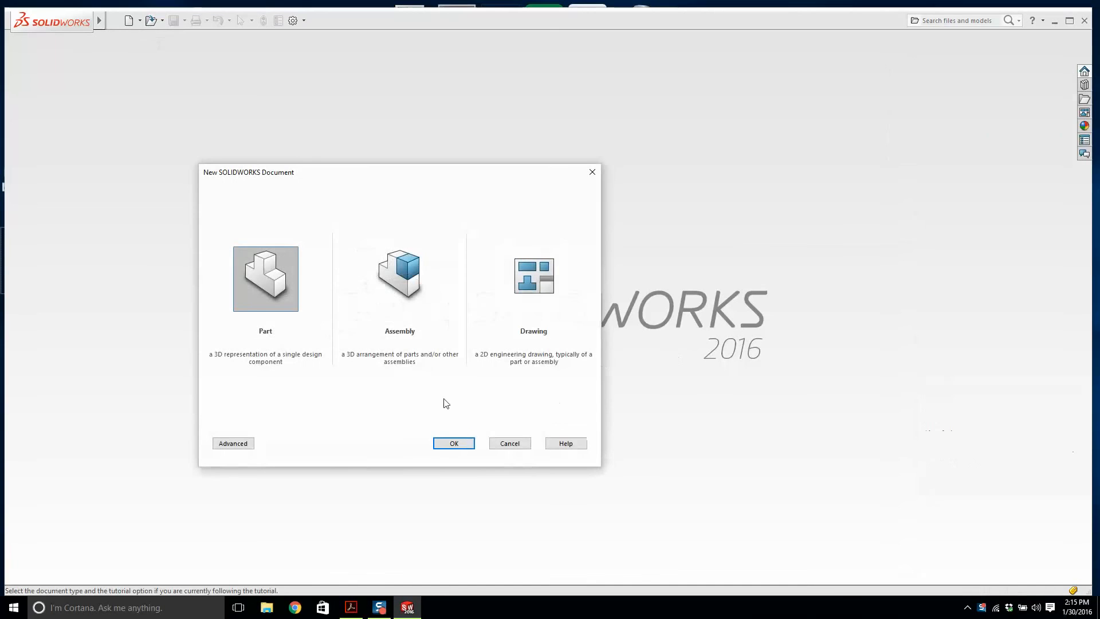
click(454, 444)
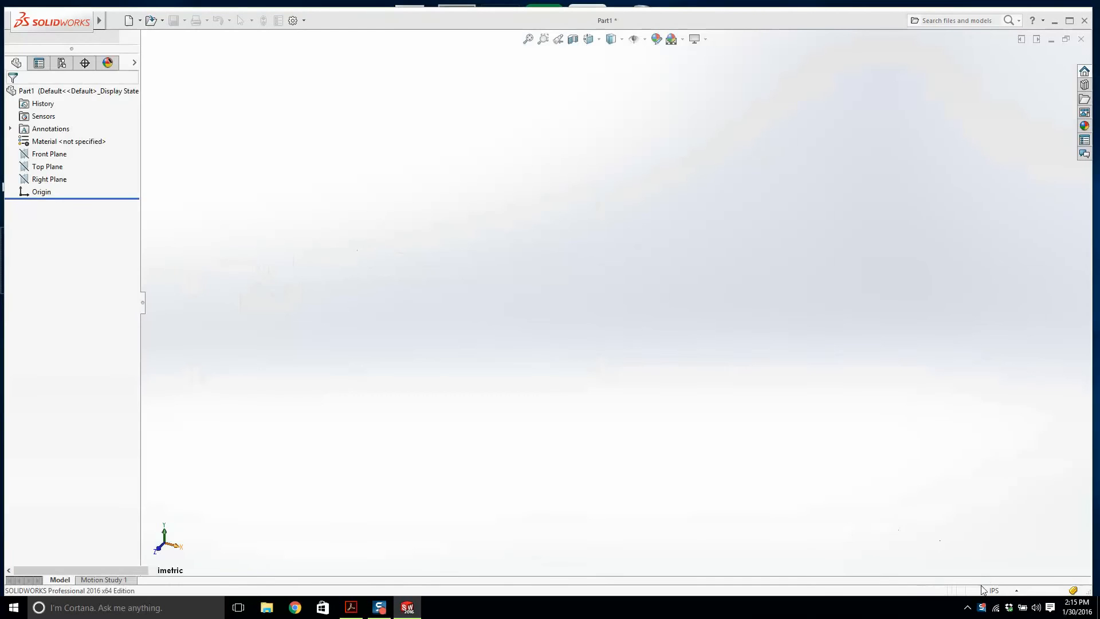
Step: Sketch a center rectangle about 4.61 by 7.30 in on the Top Plane, centred on the origin
click(21, 46)
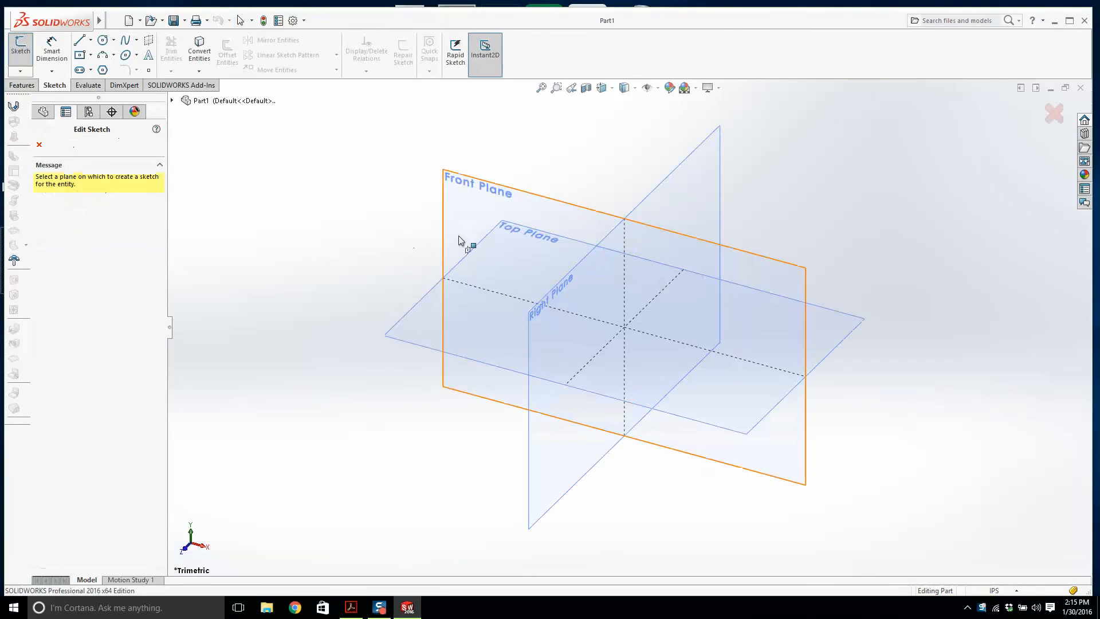
click(470, 310)
click(79, 55)
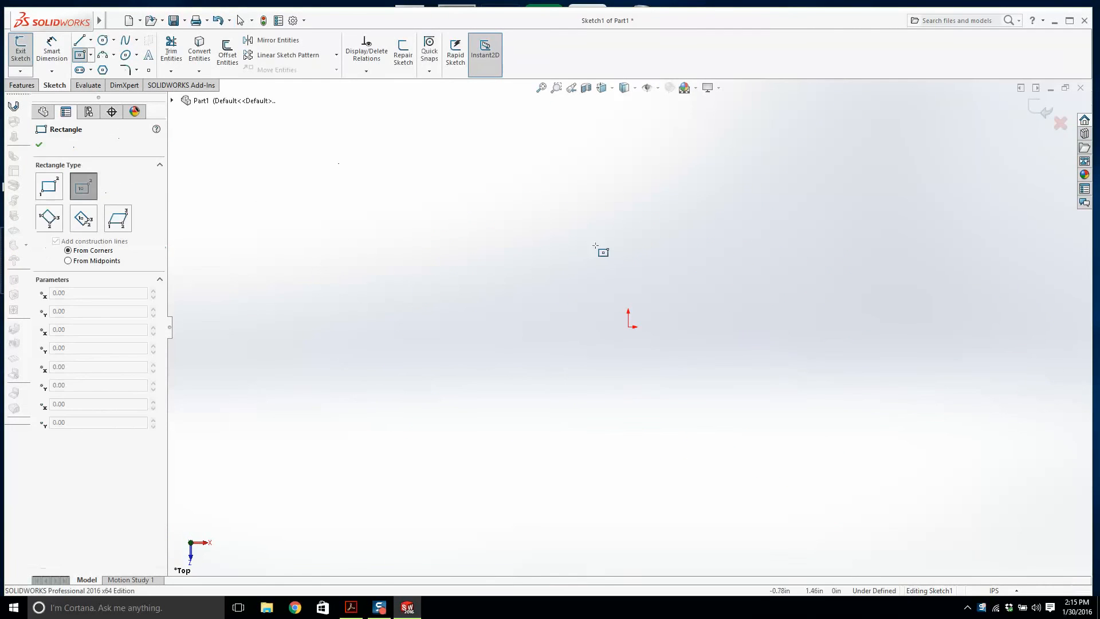
click(628, 326)
click(766, 544)
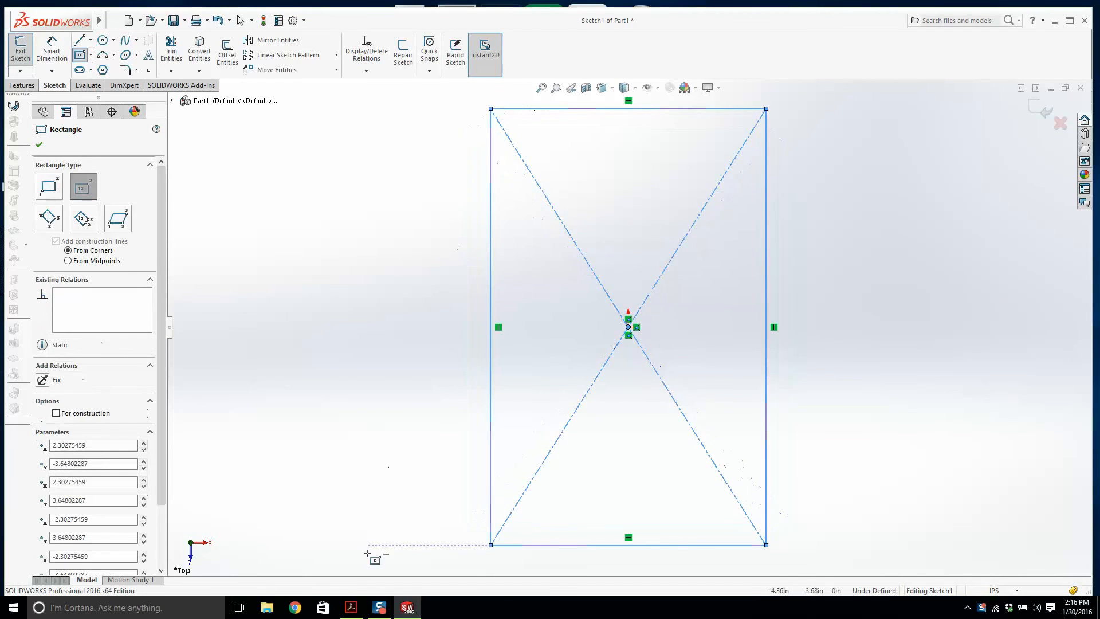
Step: Check the V-CLAMP drawing in Acrobat Reader, then dimension the rectangle's width as 2.5 in in SOLIDWORKS
click(351, 607)
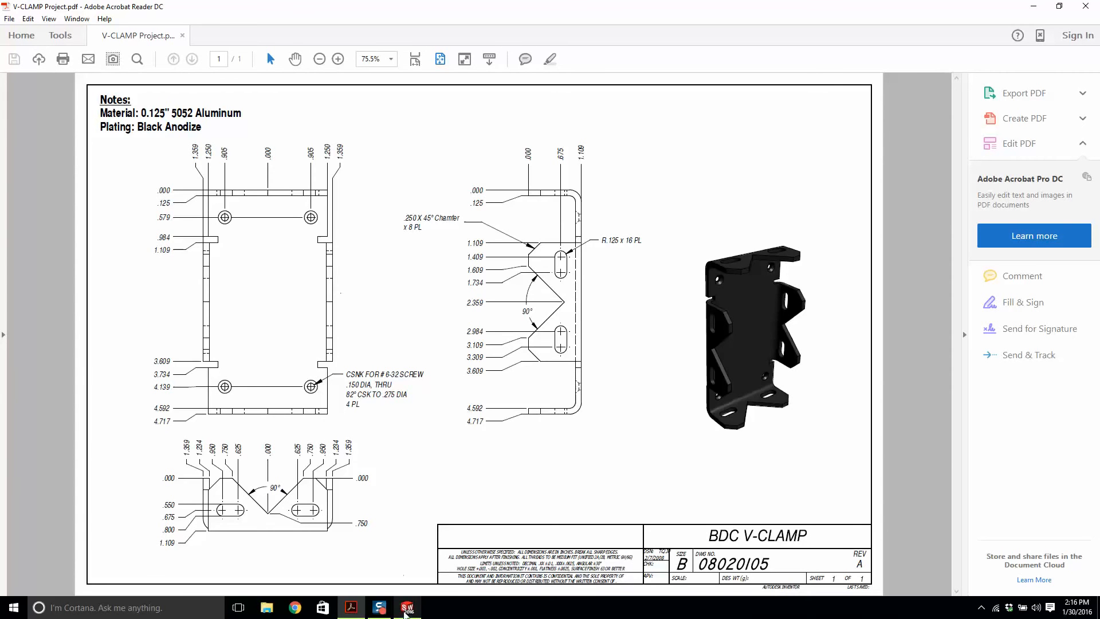
key(alt+Tab)
click(59, 55)
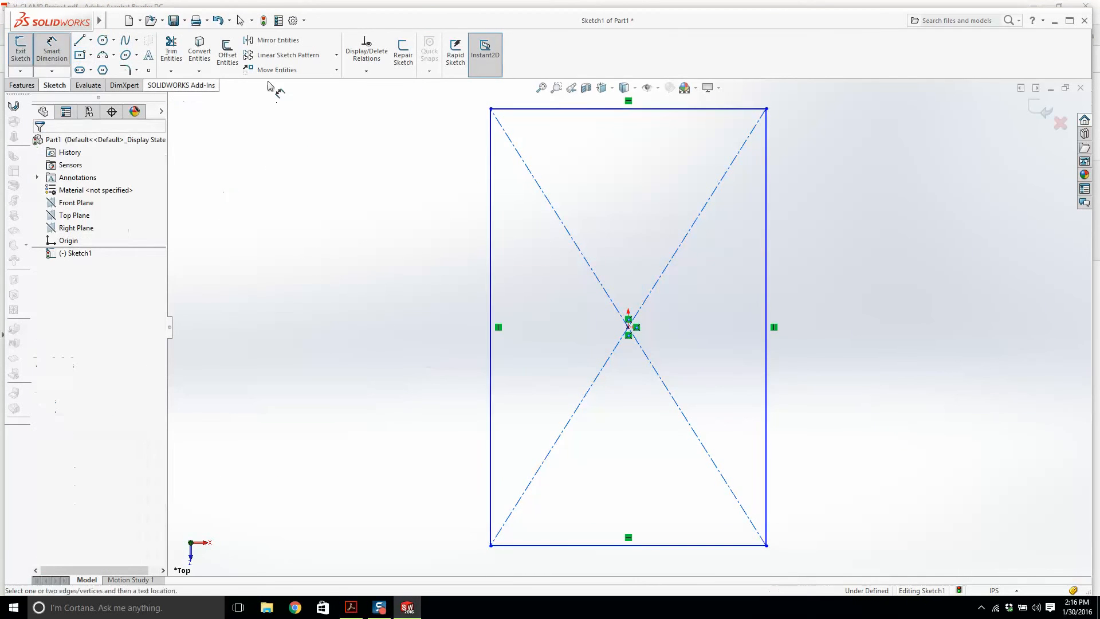
scroll(435, 111, down, 2)
click(657, 140)
scroll(698, 166, up, 3)
click(681, 175)
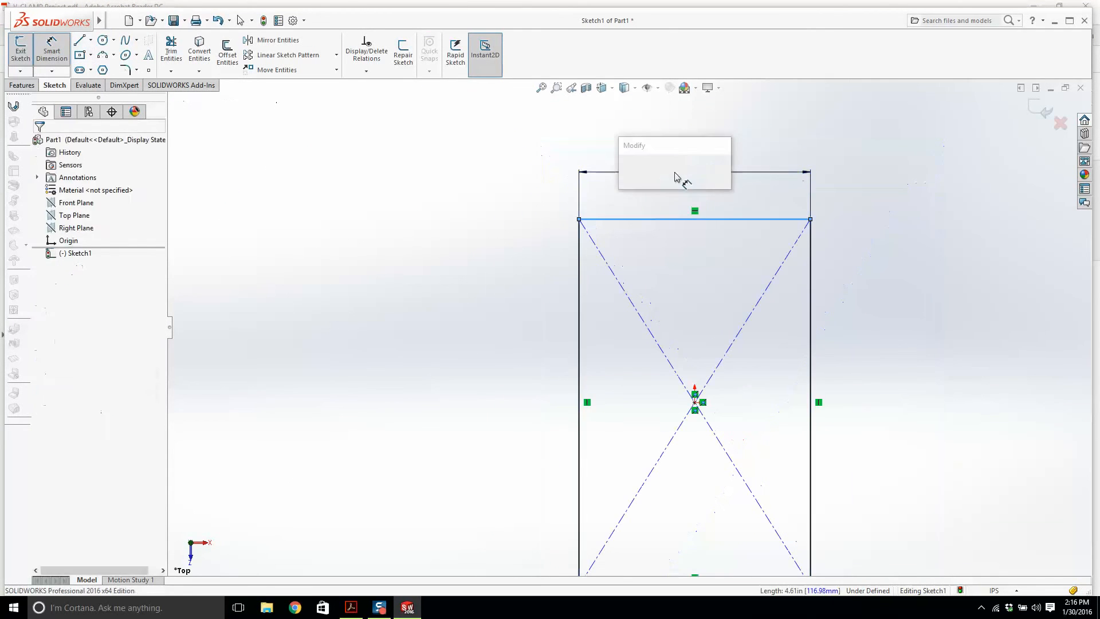
text(2.5)
key(Return)
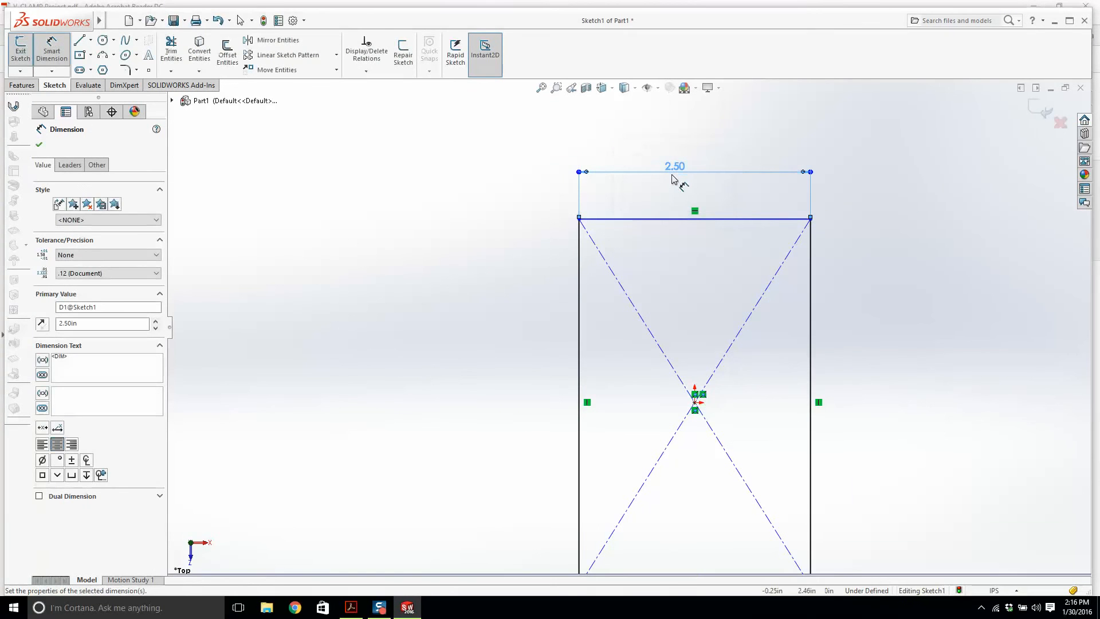
Step: Dimension the rectangle's height as 4.717 in and exit the sketch
scroll(669, 167, up, 2)
click(595, 314)
click(559, 342)
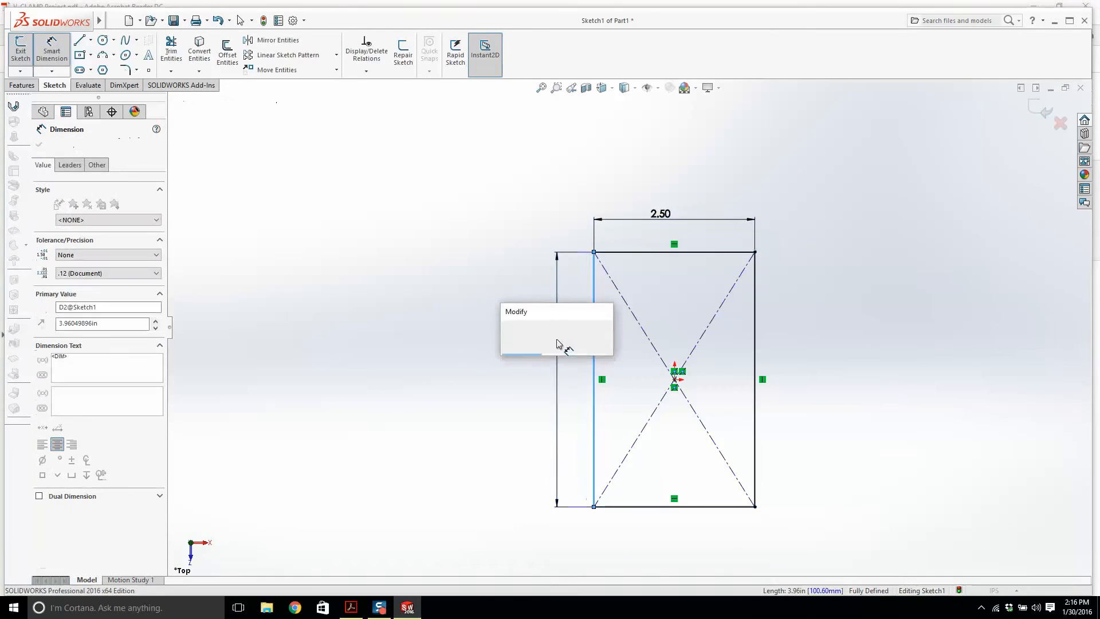
text(4.717)
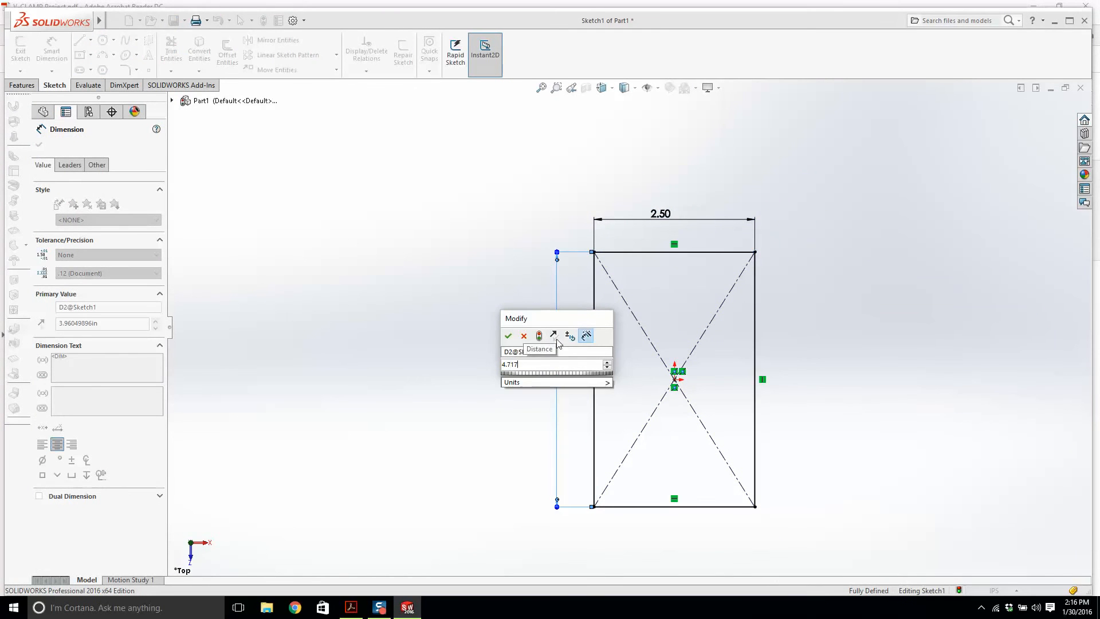
key(Return)
scroll(599, 287, up, 2)
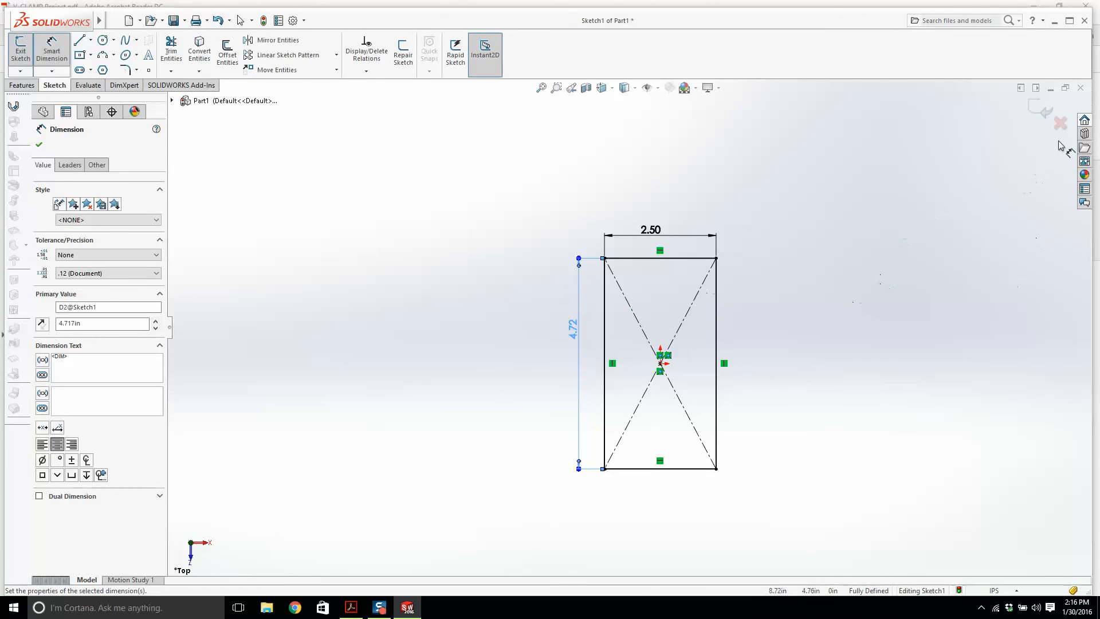
click(1038, 110)
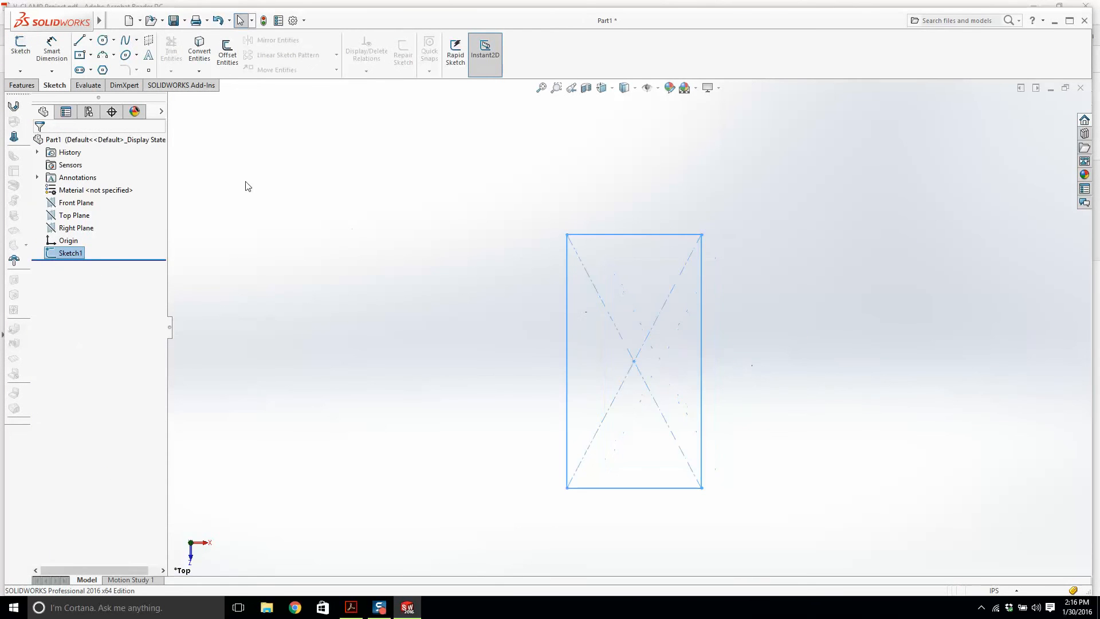
Step: Create a base flange from the rectangle sketch with a sheet-metal thickness of 0.125 in
click(14, 106)
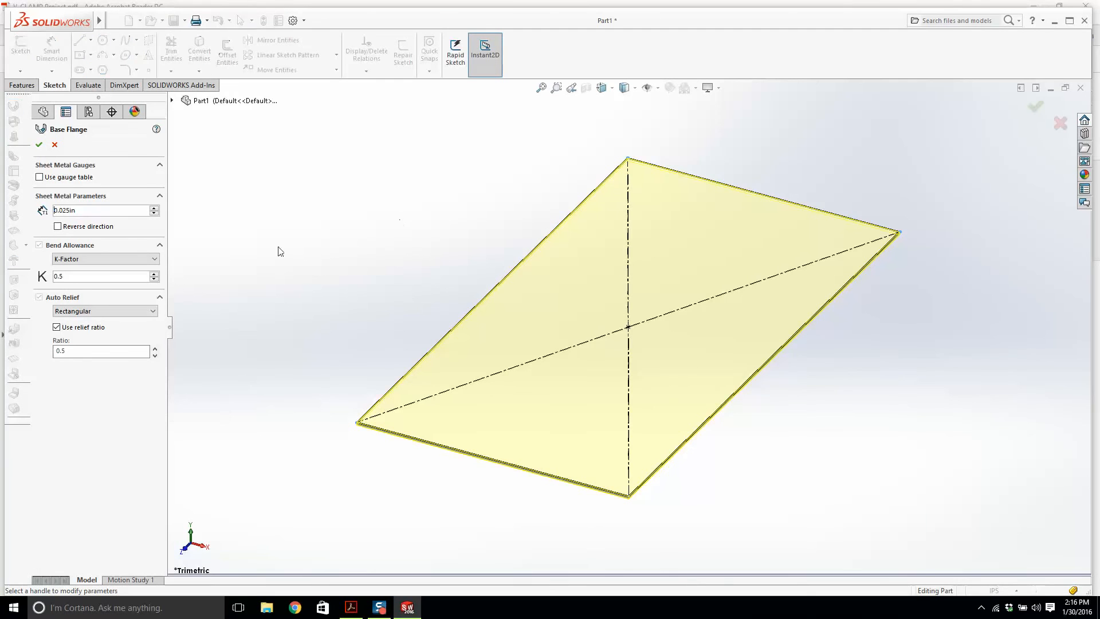
drag(91, 210, 3, 180)
text(0.125)
key(Return)
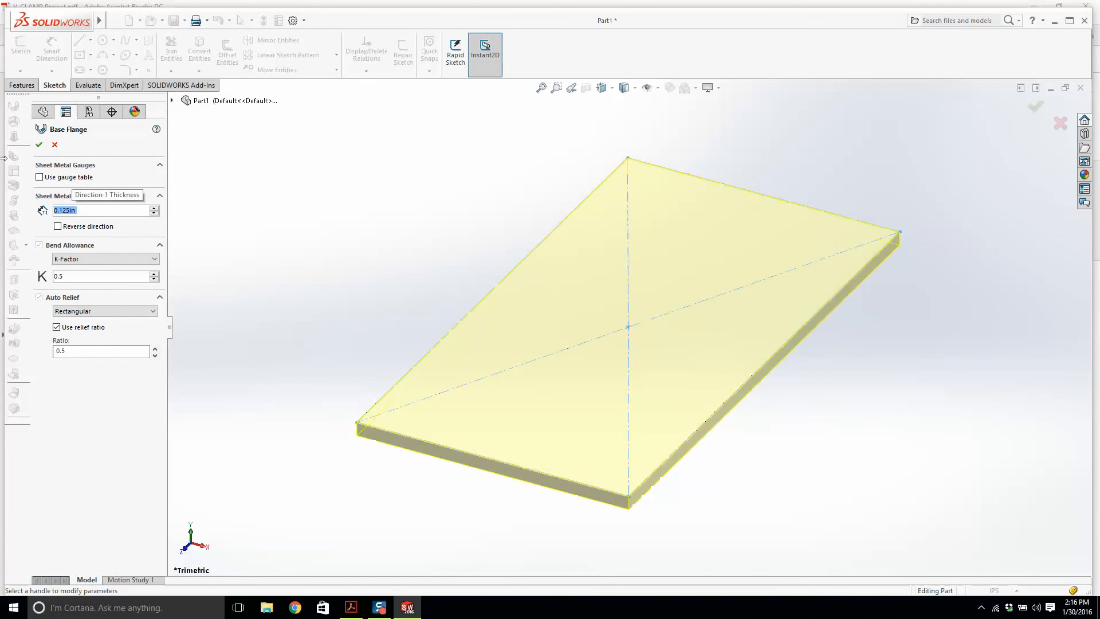
click(39, 145)
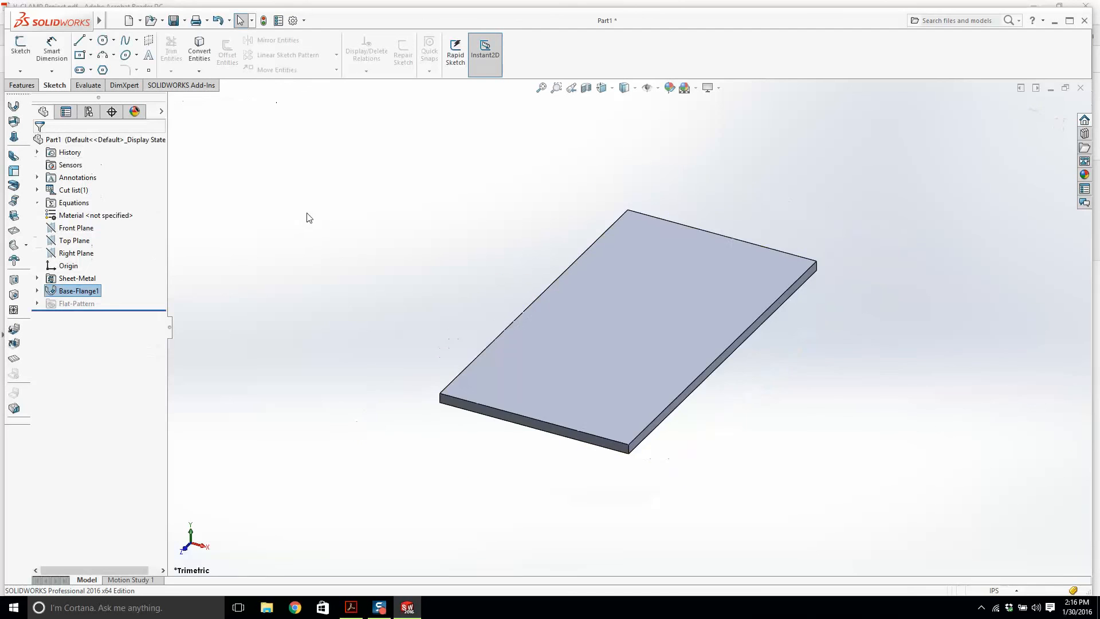
Step: Start an edge flange on one short edge, check the V-CLAMP drawing in Acrobat Reader, and set the flange length to 1.109 in in SOLIDWORKS
scroll(459, 246, up, 1)
scroll(716, 310, down, 2)
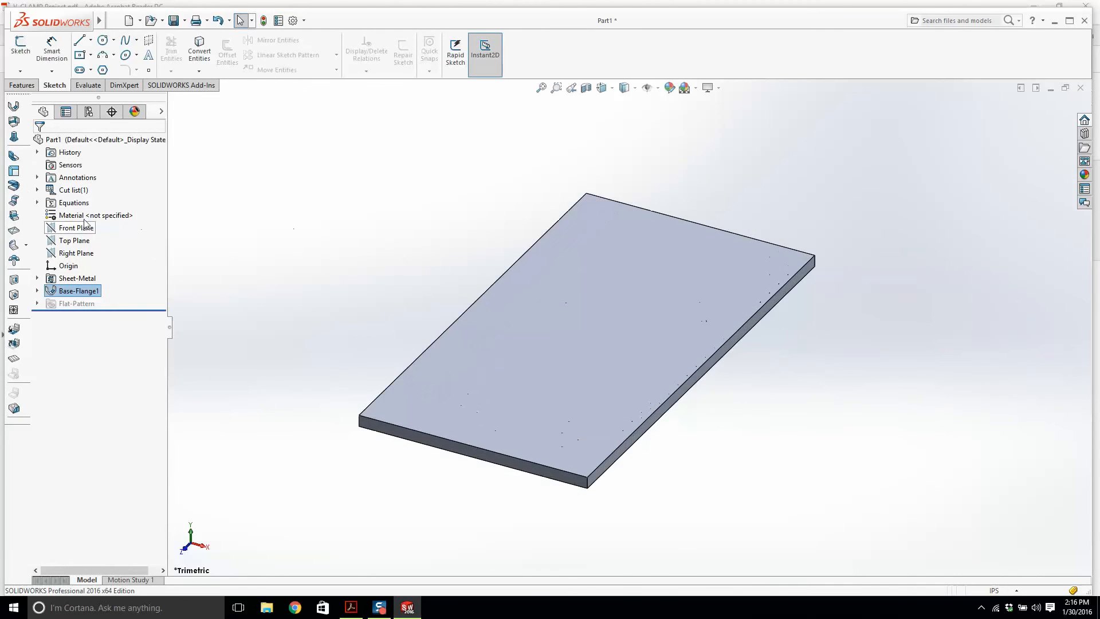
click(13, 156)
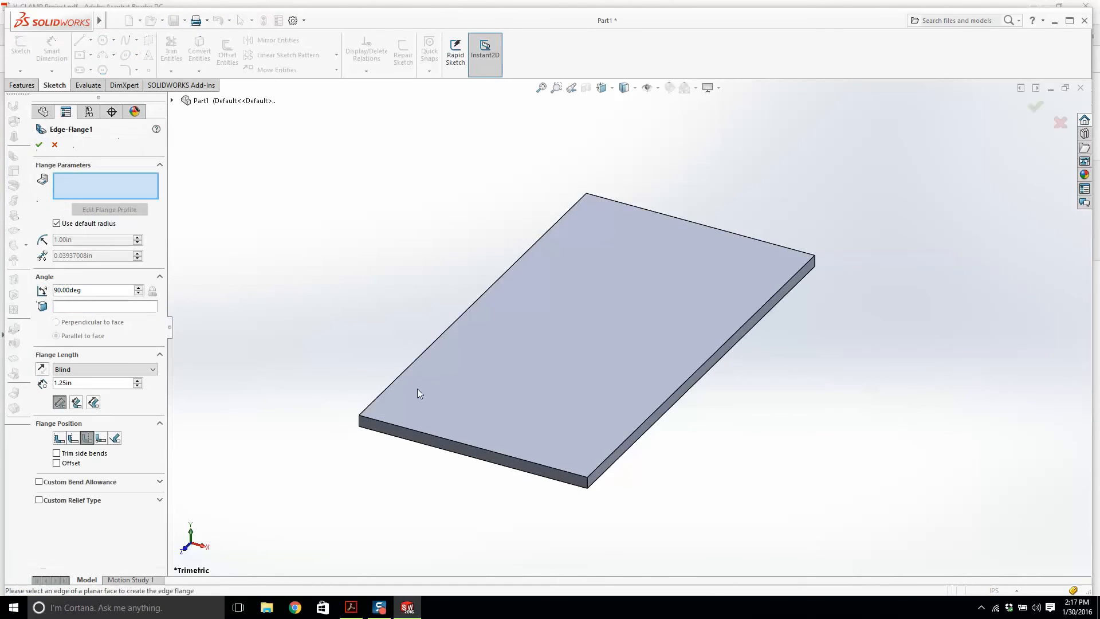
click(471, 448)
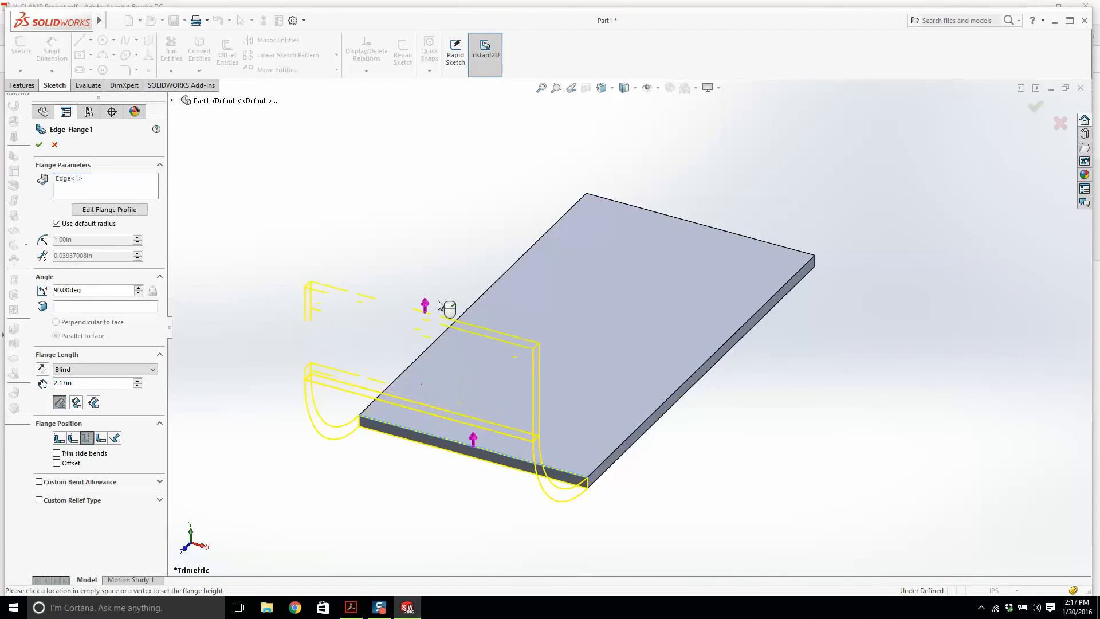
click(351, 607)
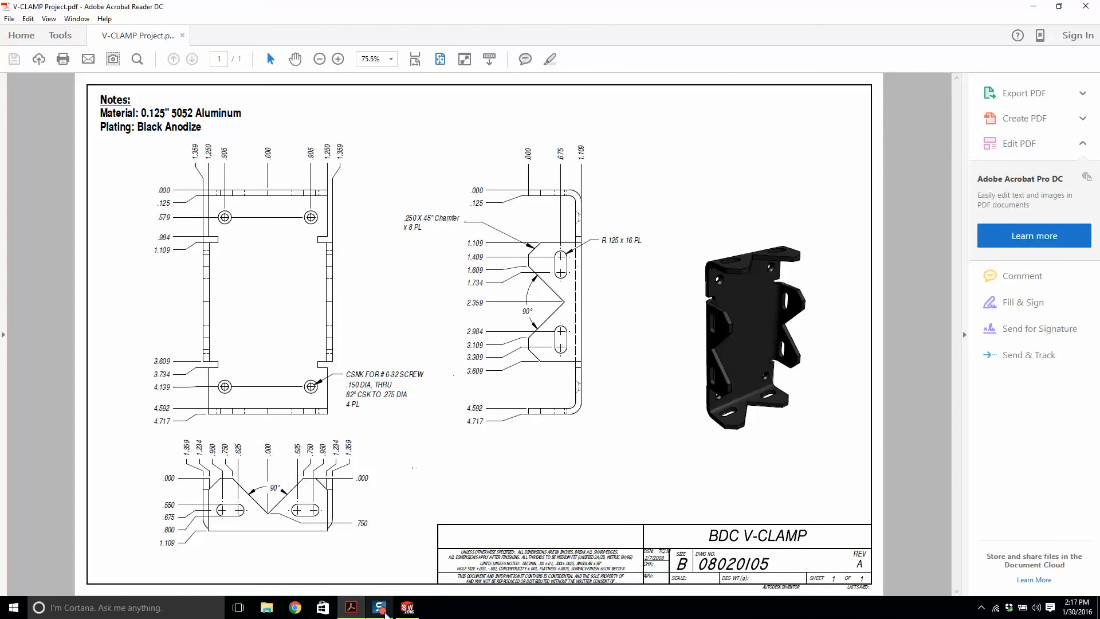
click(407, 607)
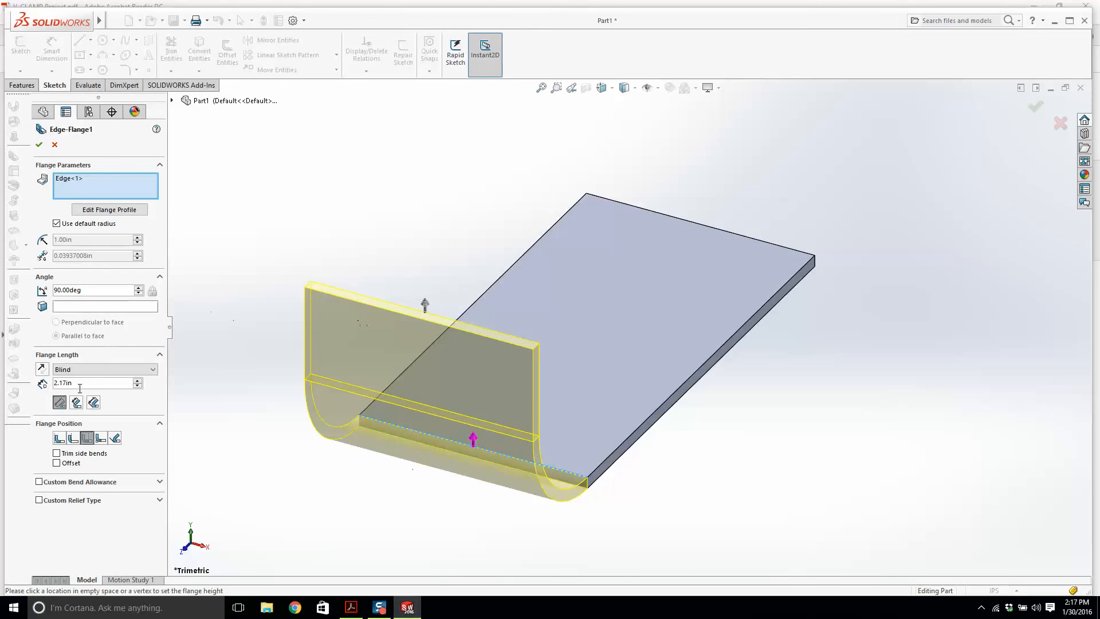
drag(96, 382, 32, 352)
text(1.109)
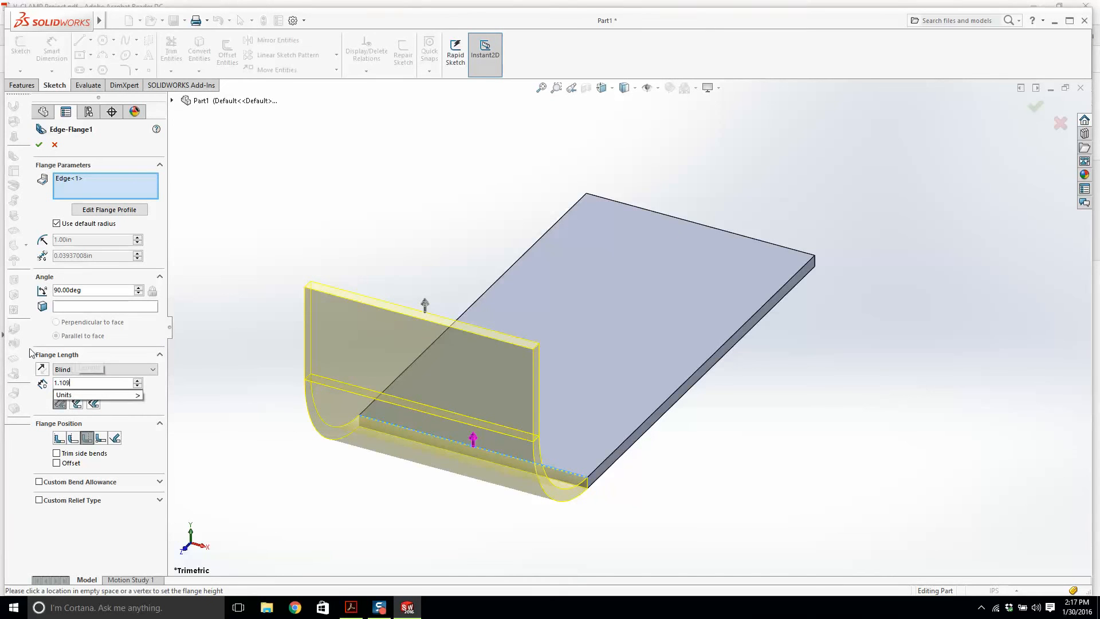
key(Return)
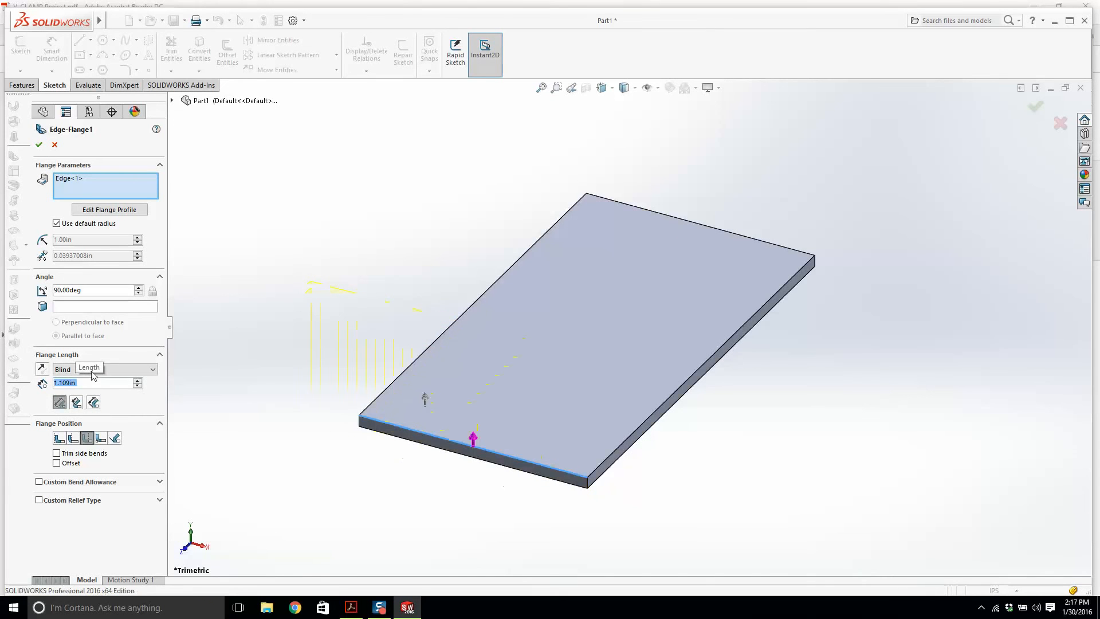
click(288, 285)
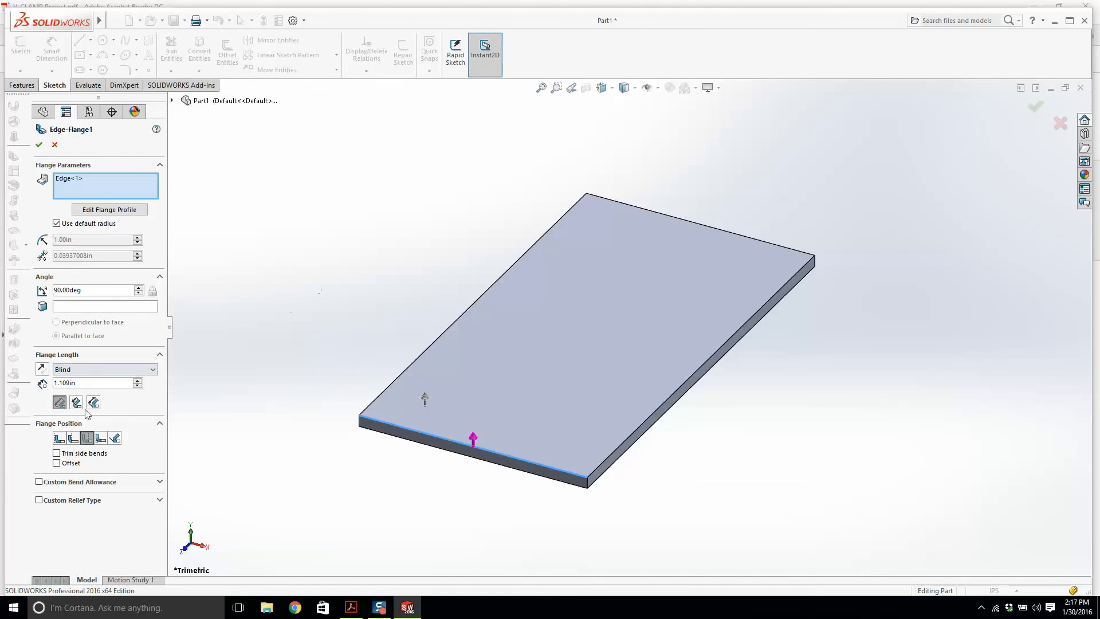
Step: Set the edge flange position to Material Inside and replace the default bend radius with 0.125 in
click(60, 439)
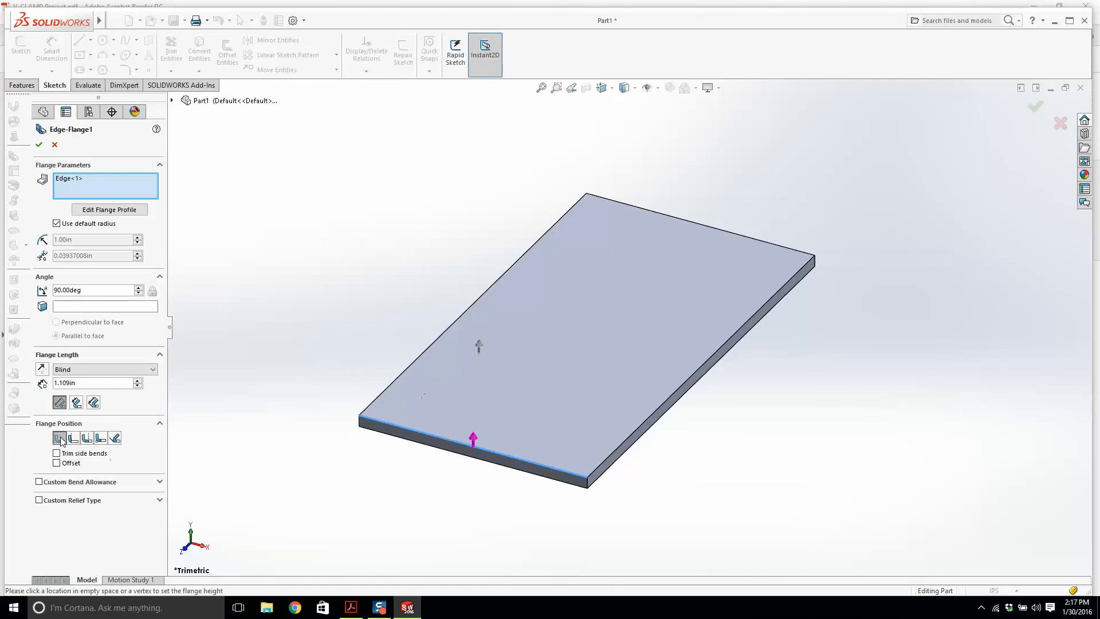
middle_drag(382, 356, 407, 289)
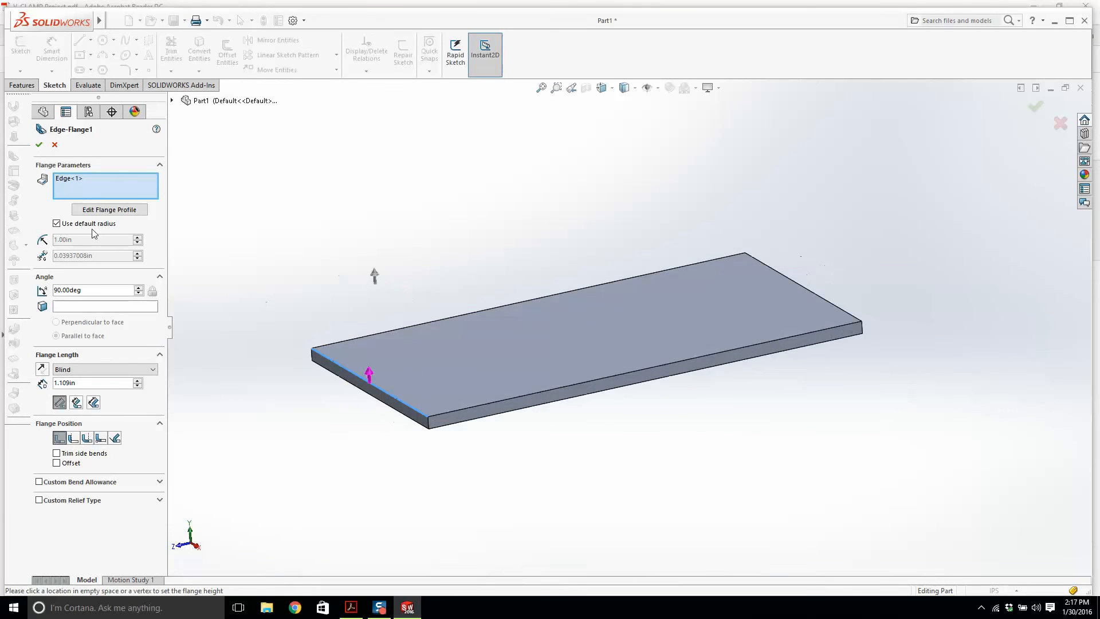
click(56, 223)
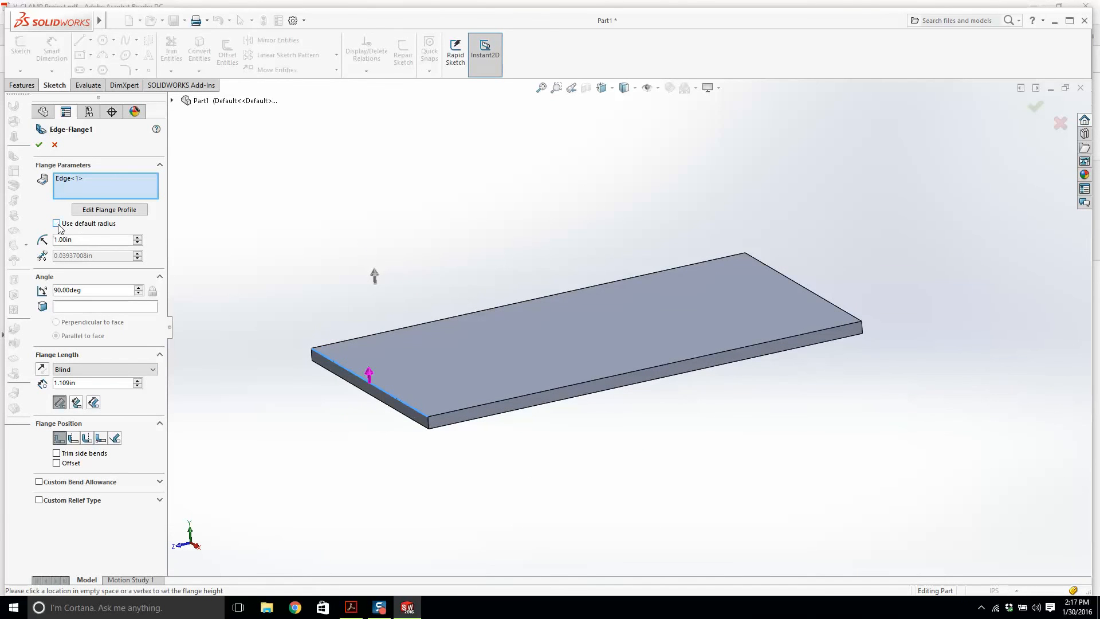
double_click(95, 239)
text(0.125)
key(Return)
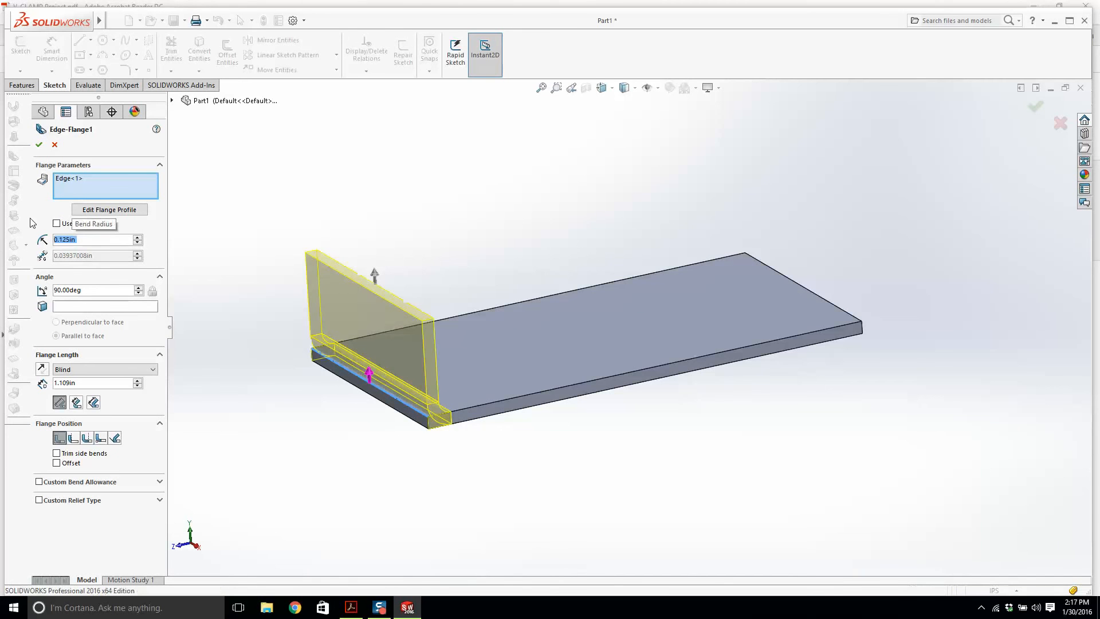
scroll(440, 408, down, 2)
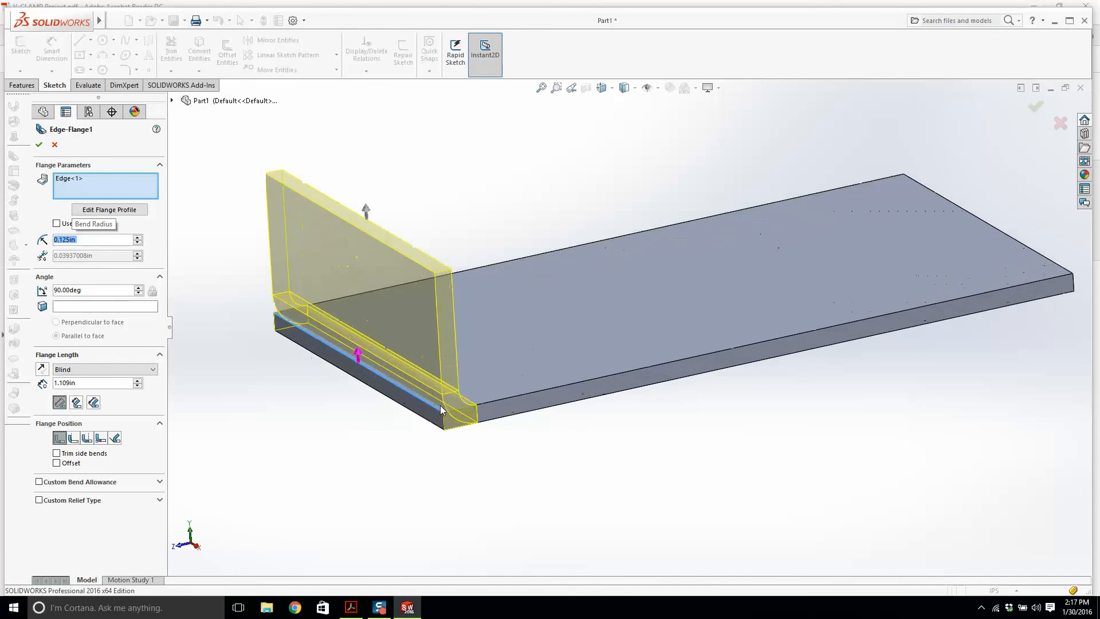
middle_drag(530, 369, 492, 332)
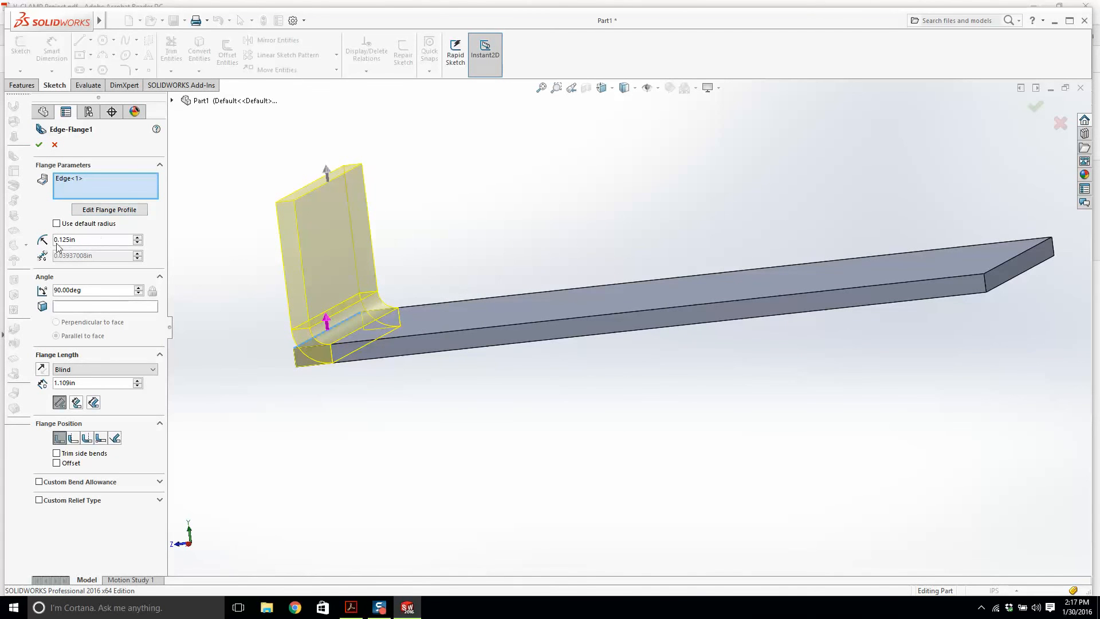
Step: Switch to Chrome, search Google for "5052 bend radius" and consult the Cumberland Diversified Metals minimum bend radii table
click(295, 607)
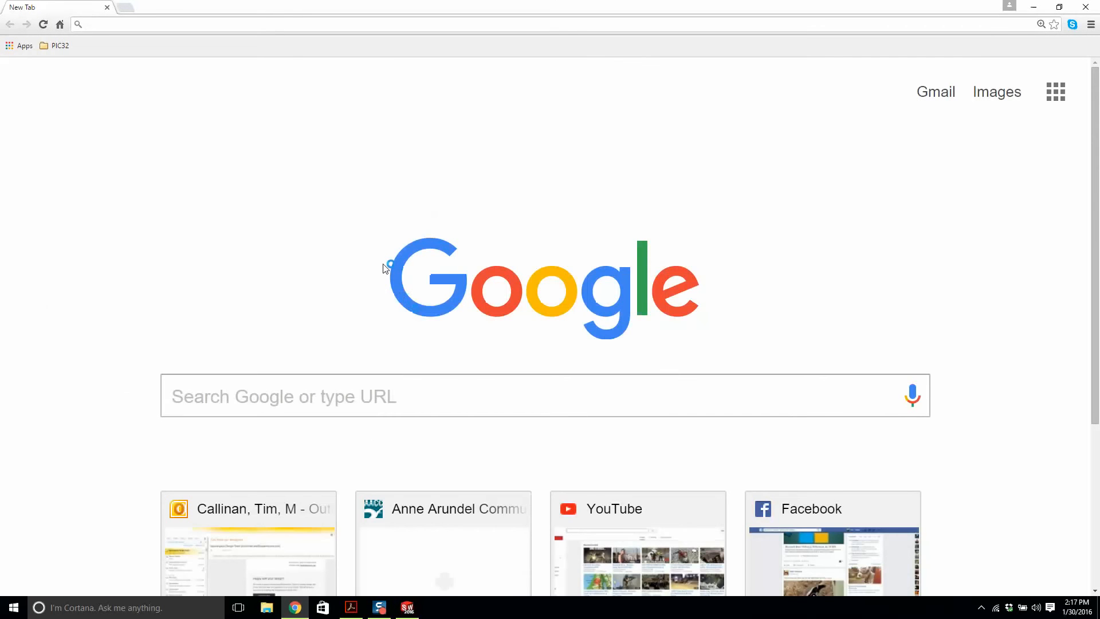
click(412, 396)
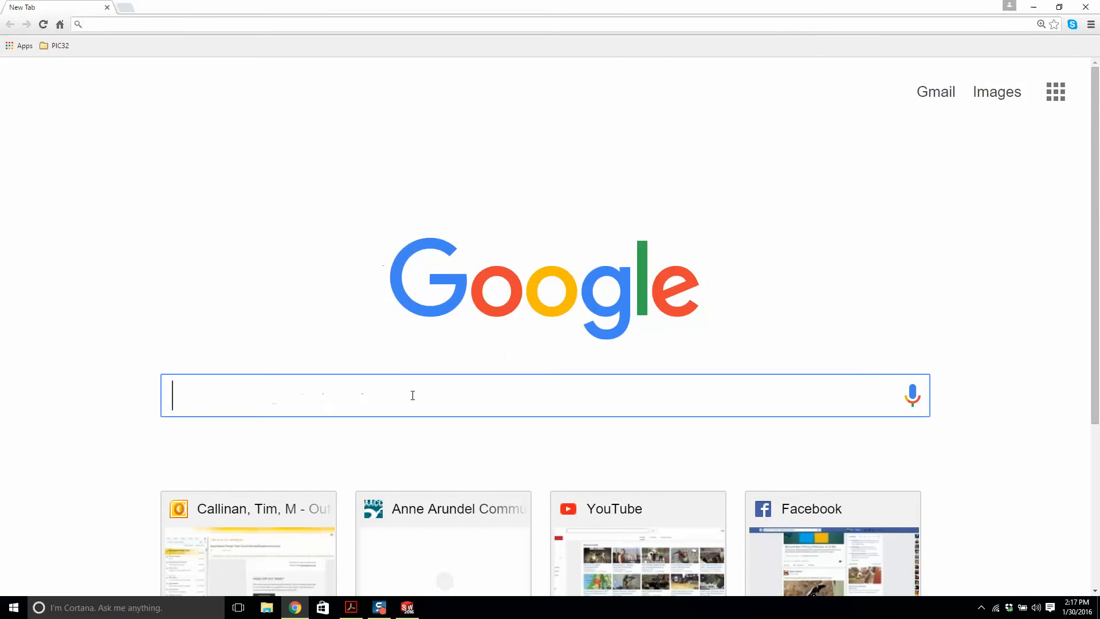
text(5052)
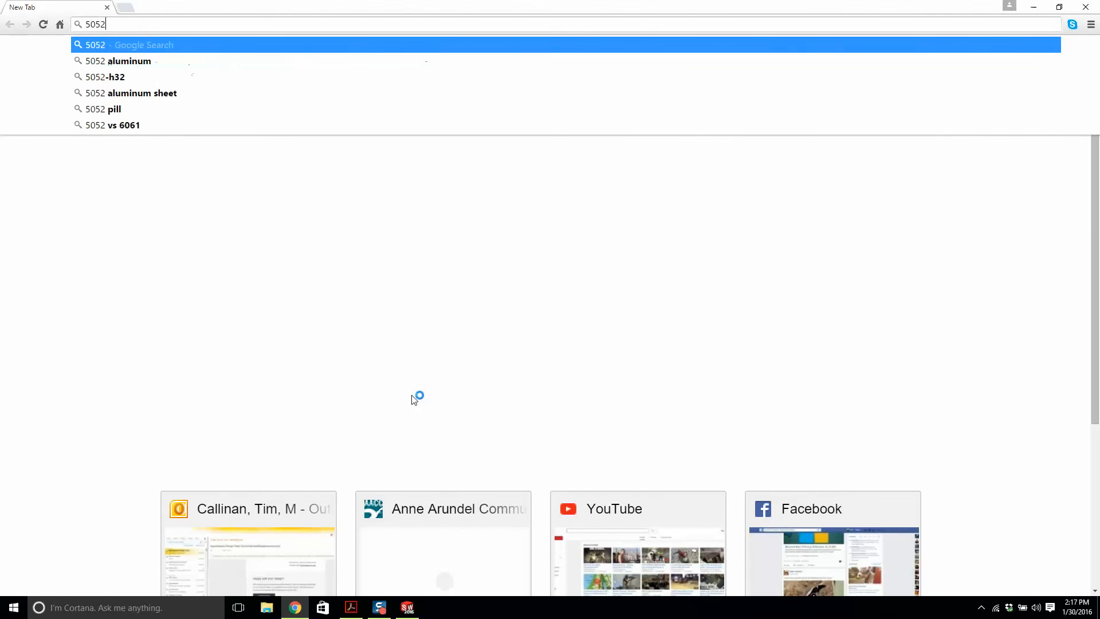
text( bend)
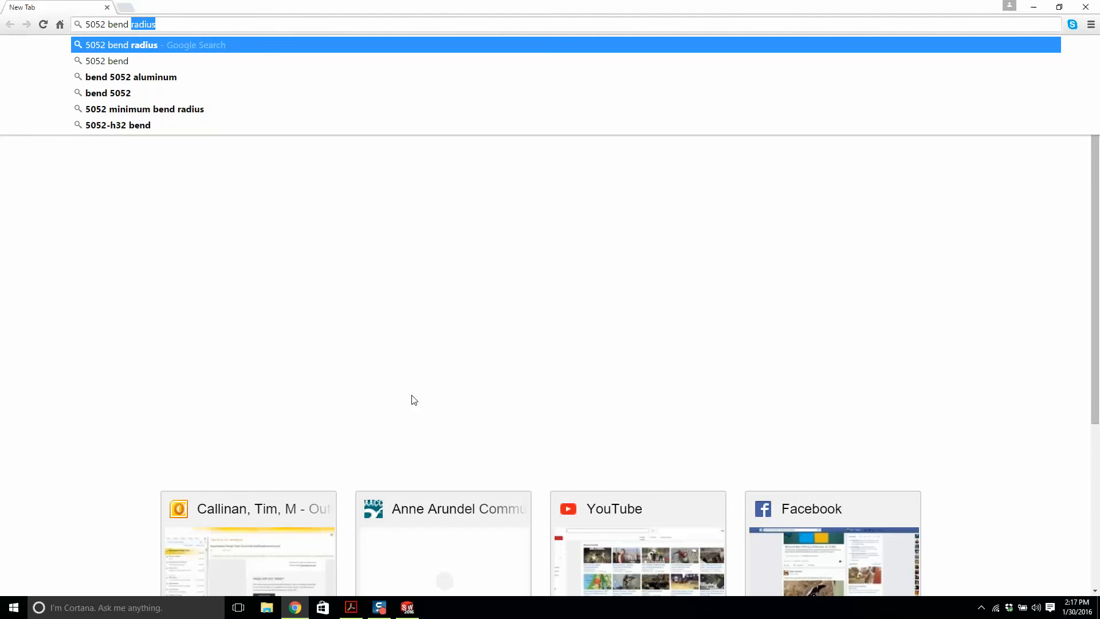
text( radius)
key(Return)
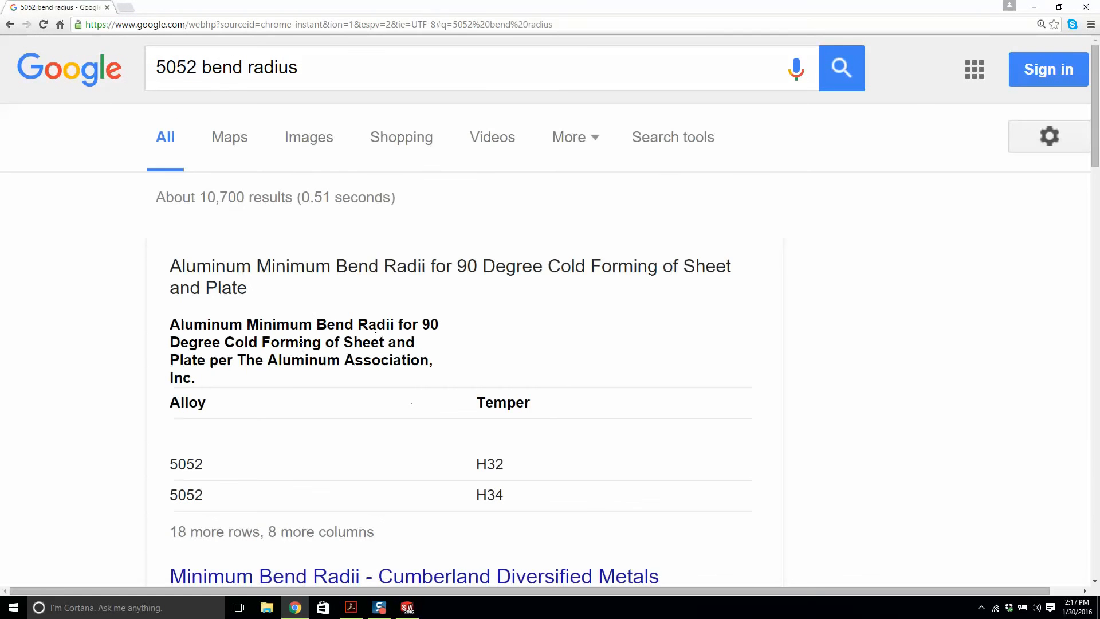
scroll(309, 339, down, 2)
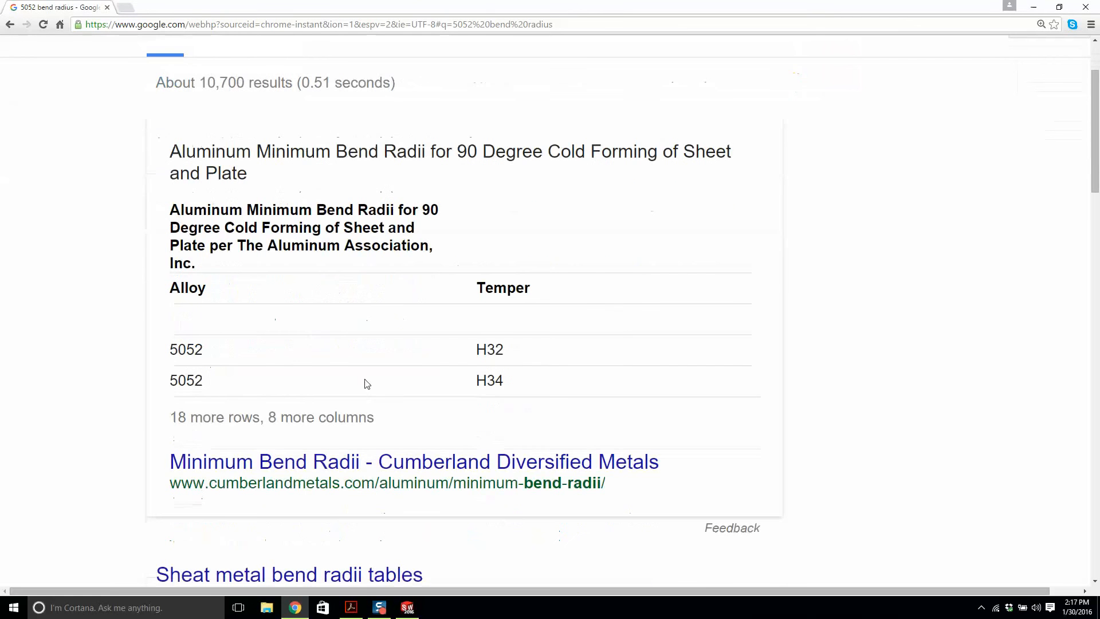
click(442, 461)
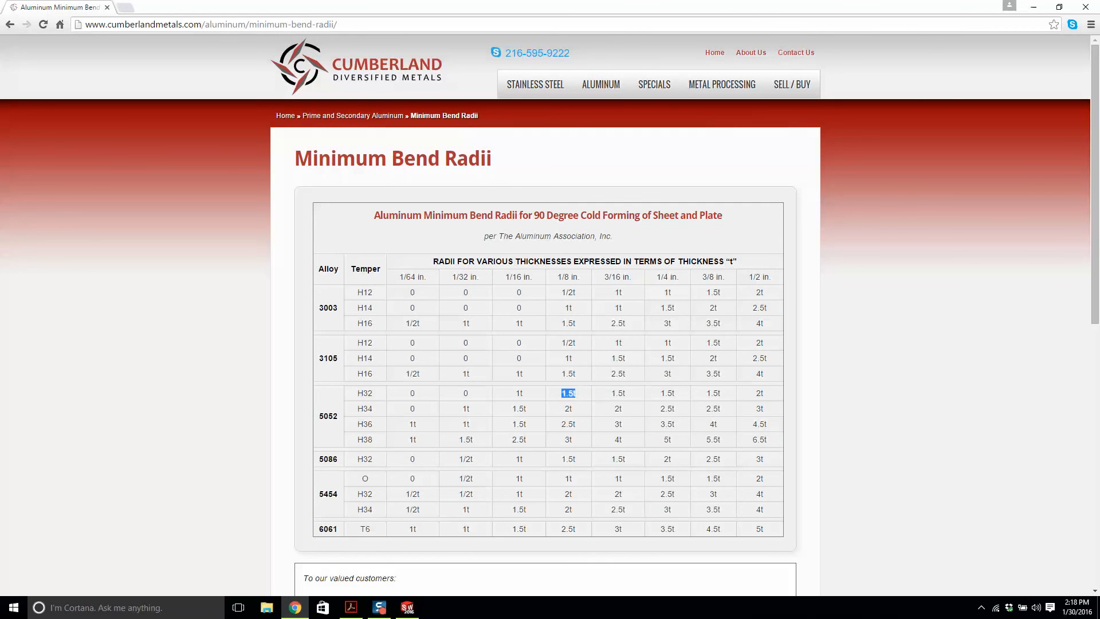
Step: Return to SOLIDWORKS and set the edge flange's bend radius to 0.125 in*1.5
click(406, 607)
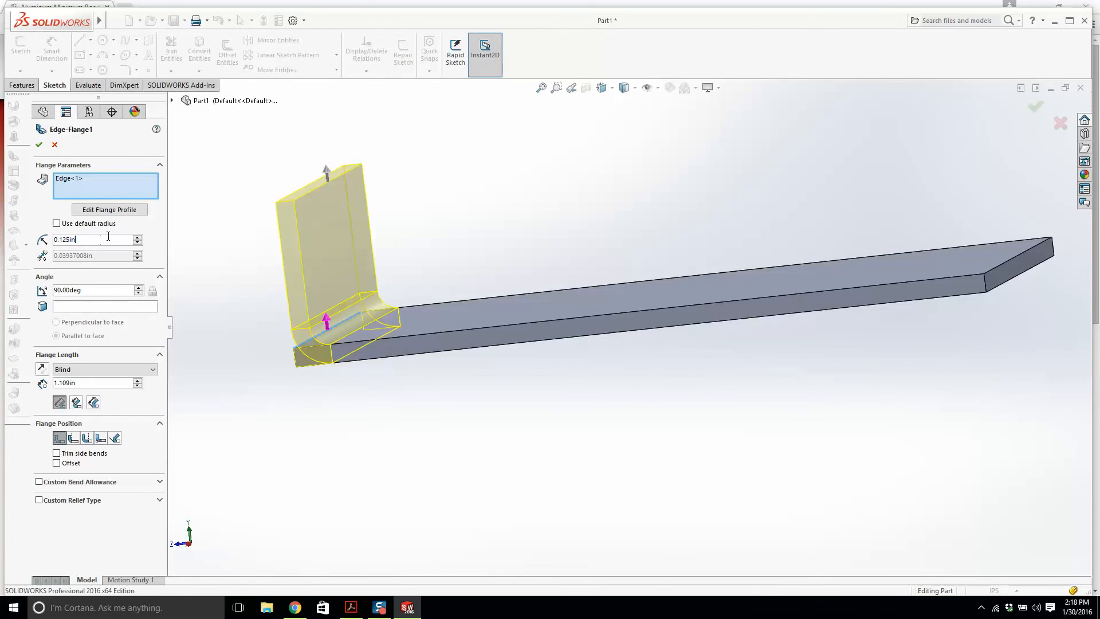
text(*1.5)
key(Return)
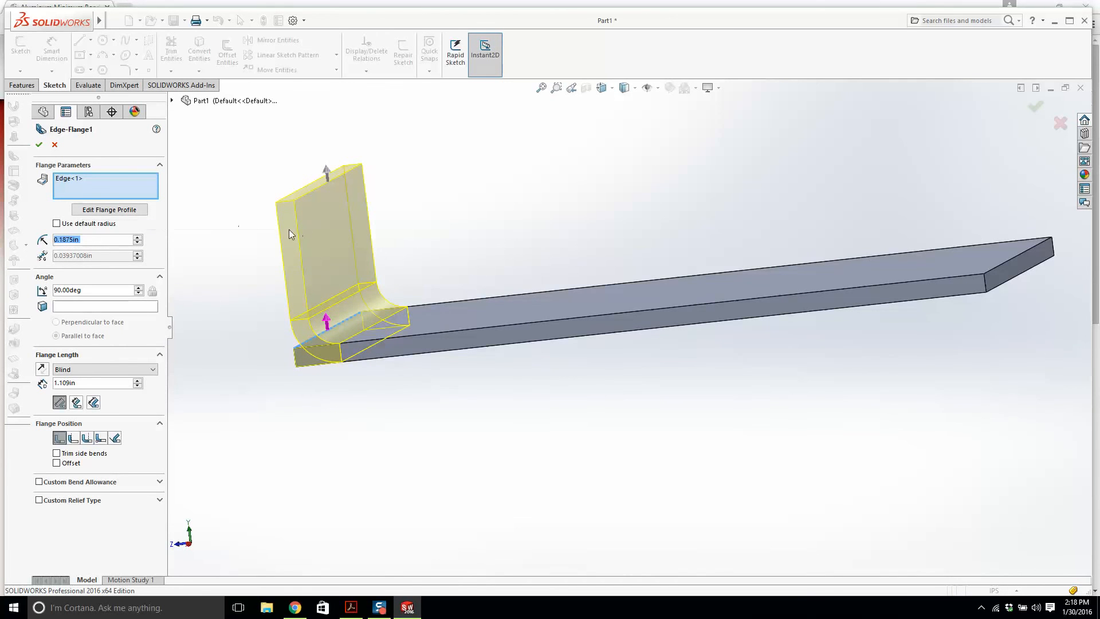
Step: Add the plate's opposite short edge to the edge flange and complete the feature
middle_drag(289, 229, 792, 333)
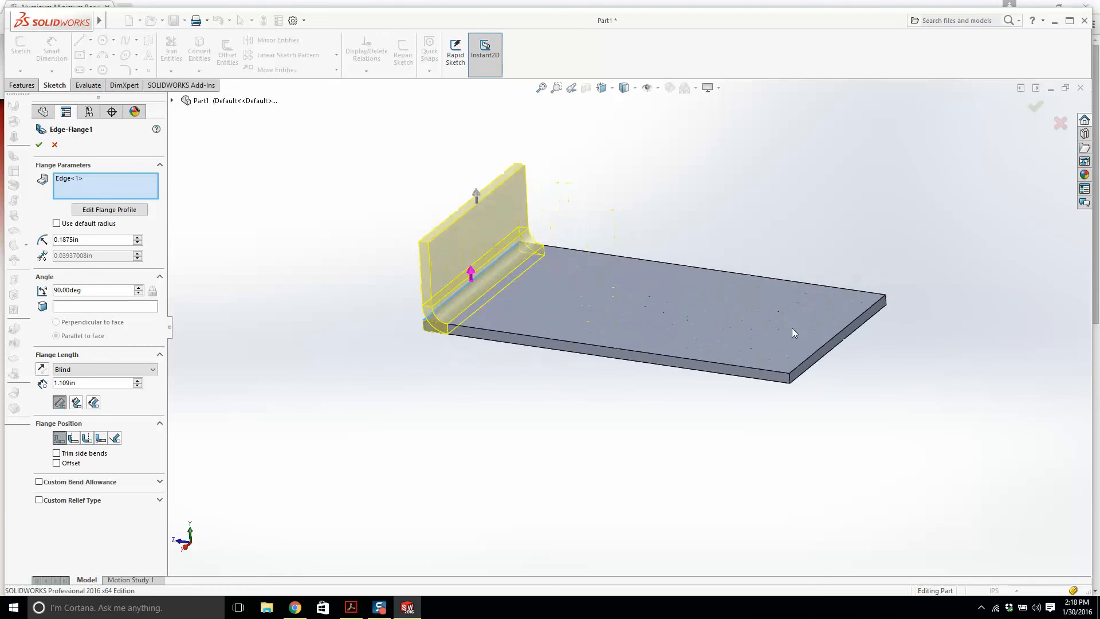
click(846, 332)
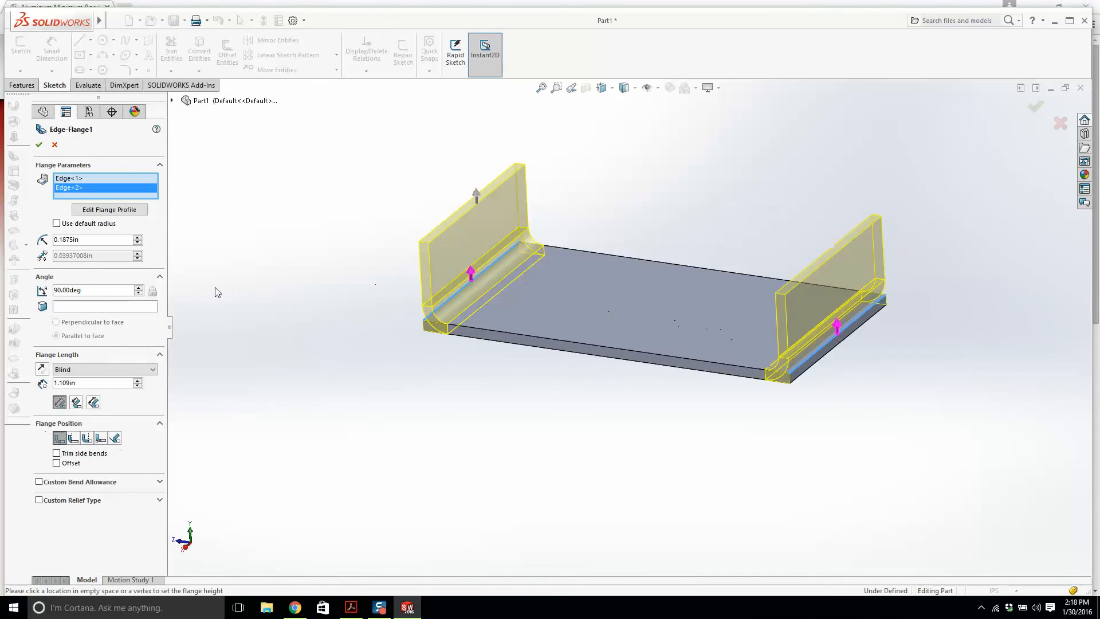
middle_drag(281, 291, 271, 287)
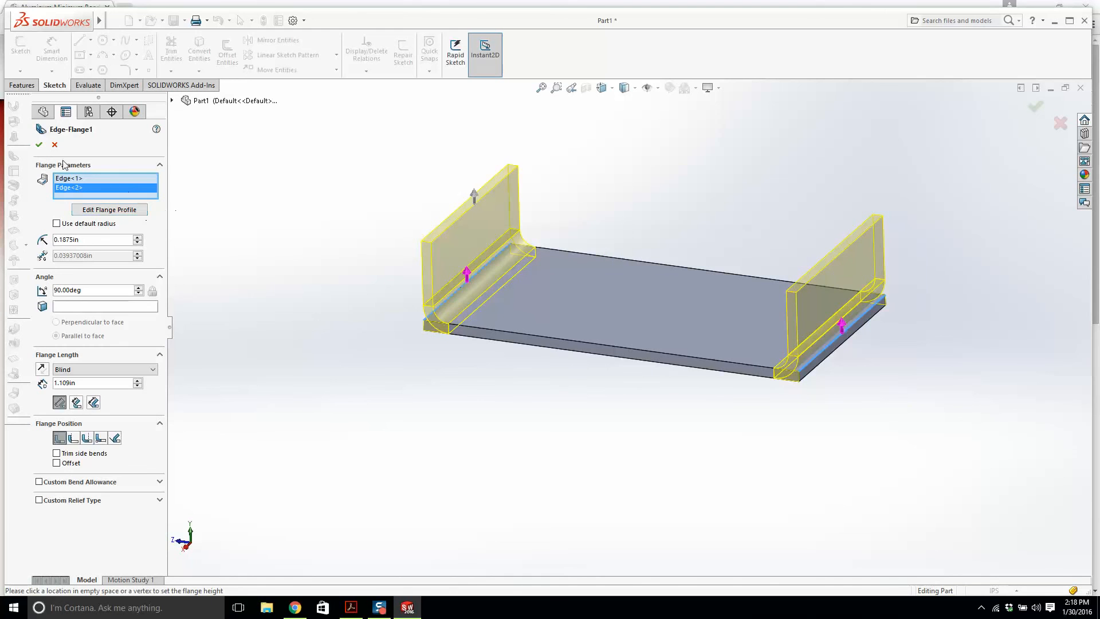
click(39, 144)
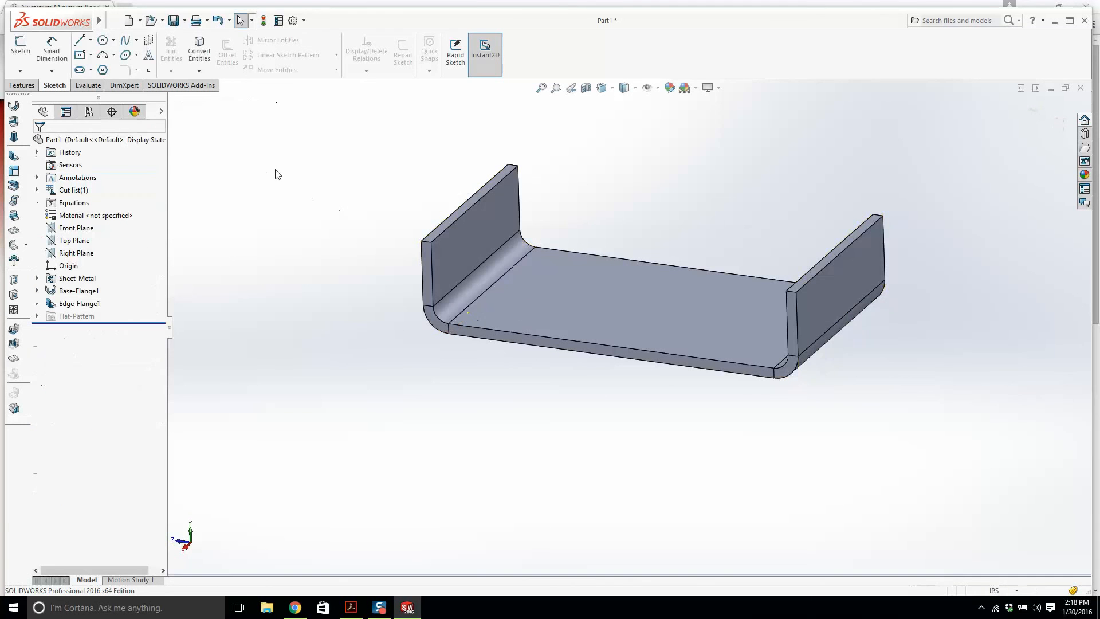
Step: Measure the distance from one flange's top face to the underside of the base plate
click(87, 85)
click(52, 52)
scroll(480, 222, down, 5)
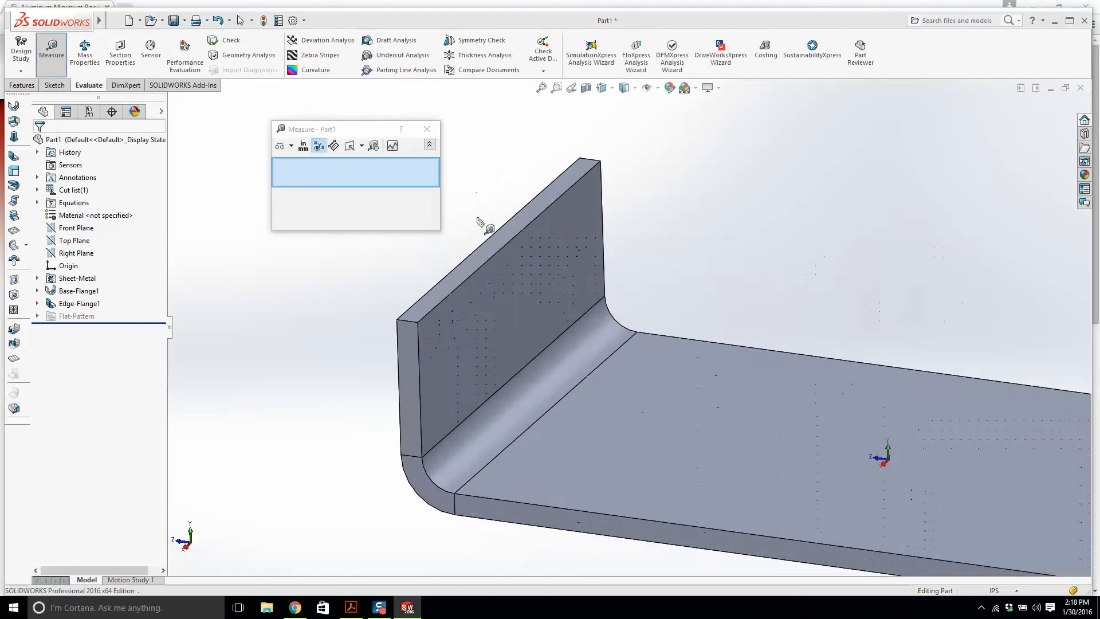
click(498, 241)
scroll(638, 376, up, 6)
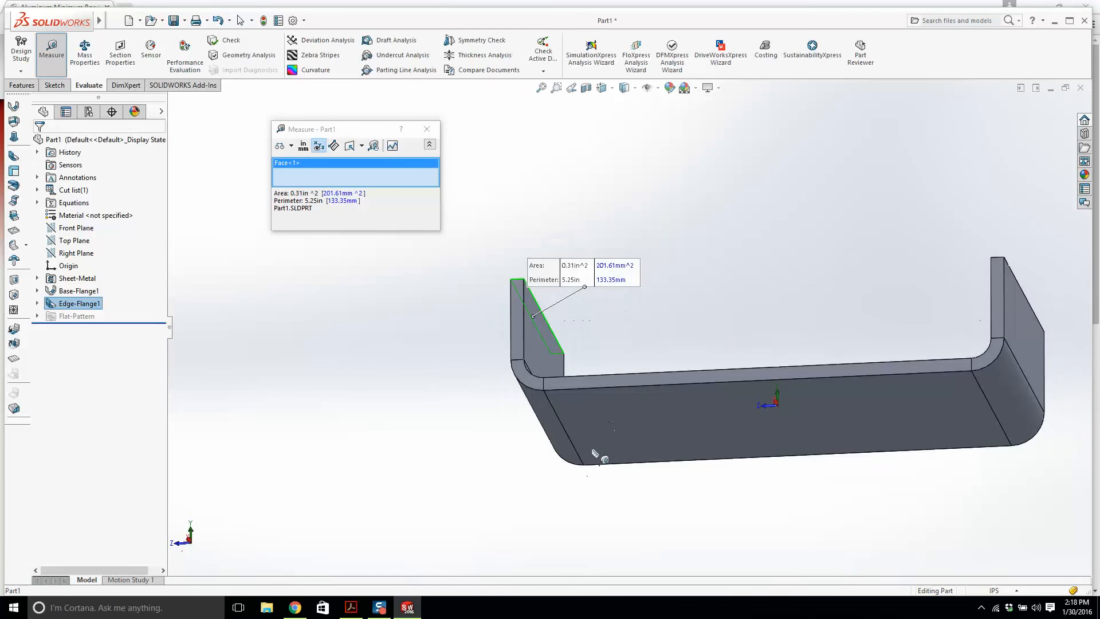
click(593, 451)
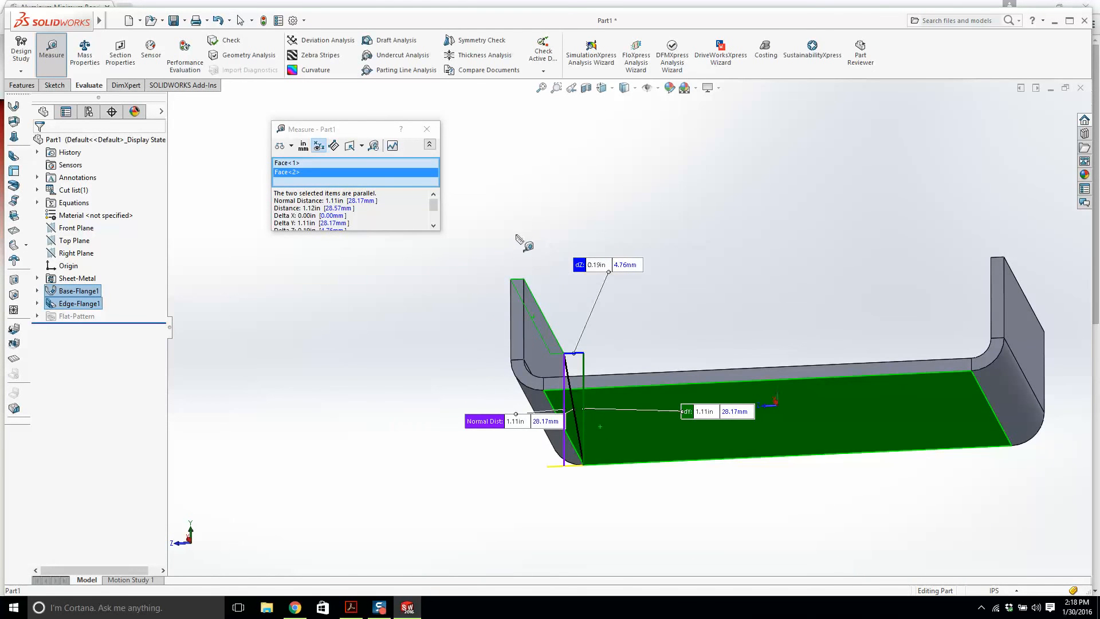
middle_drag(518, 240, 518, 252)
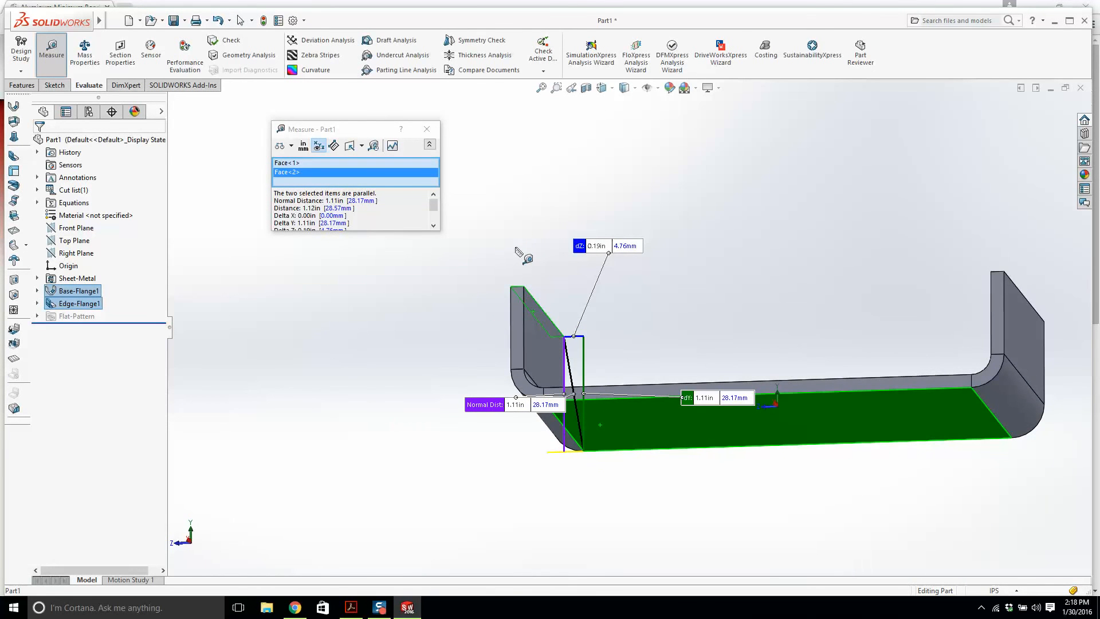
key(Escape)
middle_drag(530, 242, 794, 331)
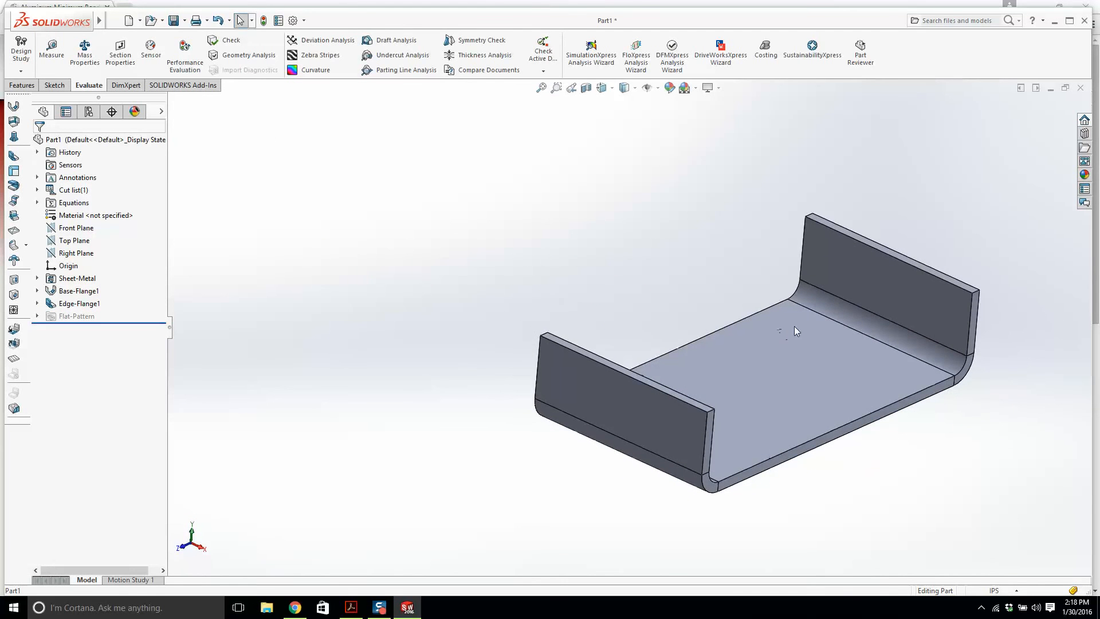
Step: Start an edge flange on the base plate's long side edge, pulled upward about 1.79 in
scroll(970, 388, down, 2)
middle_drag(893, 375, 676, 481)
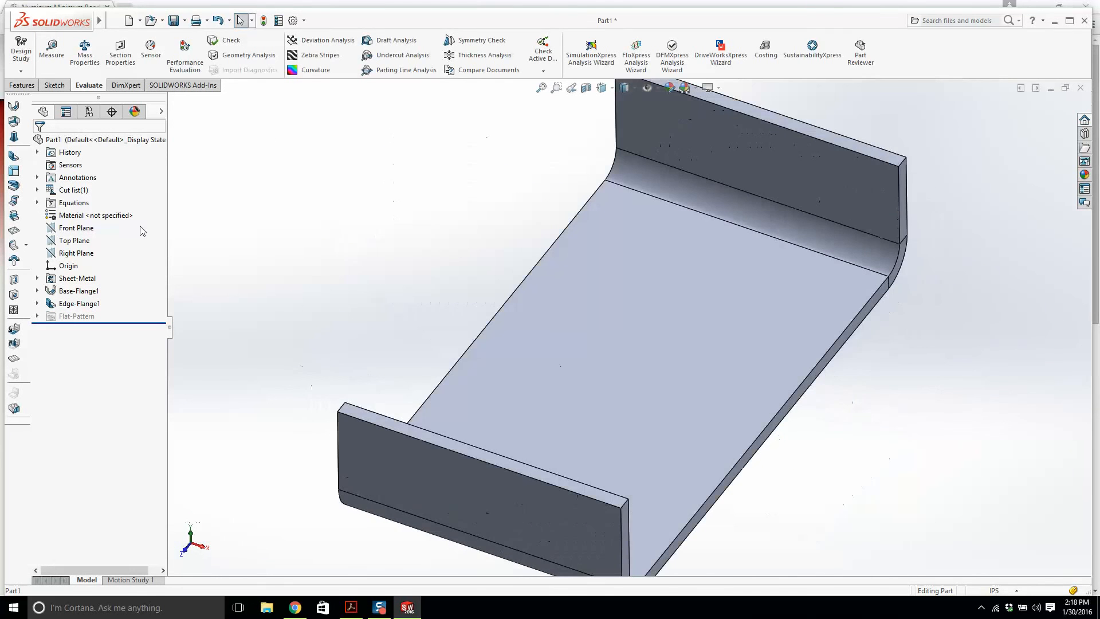
click(14, 155)
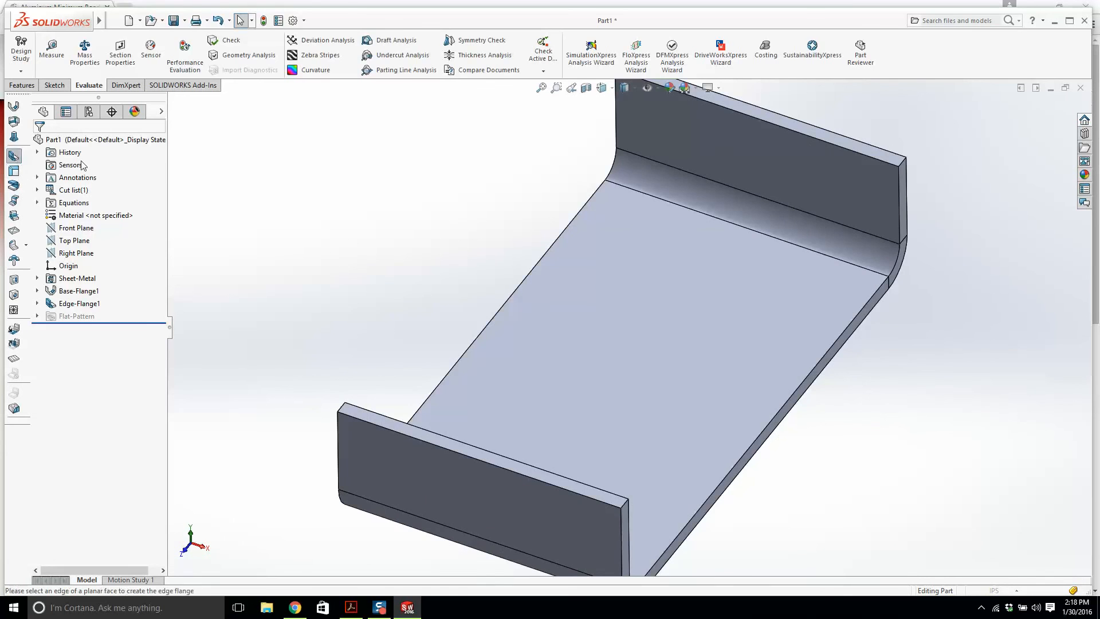
scroll(356, 220, up, 3)
scroll(750, 380, up, 1)
scroll(751, 379, down, 1)
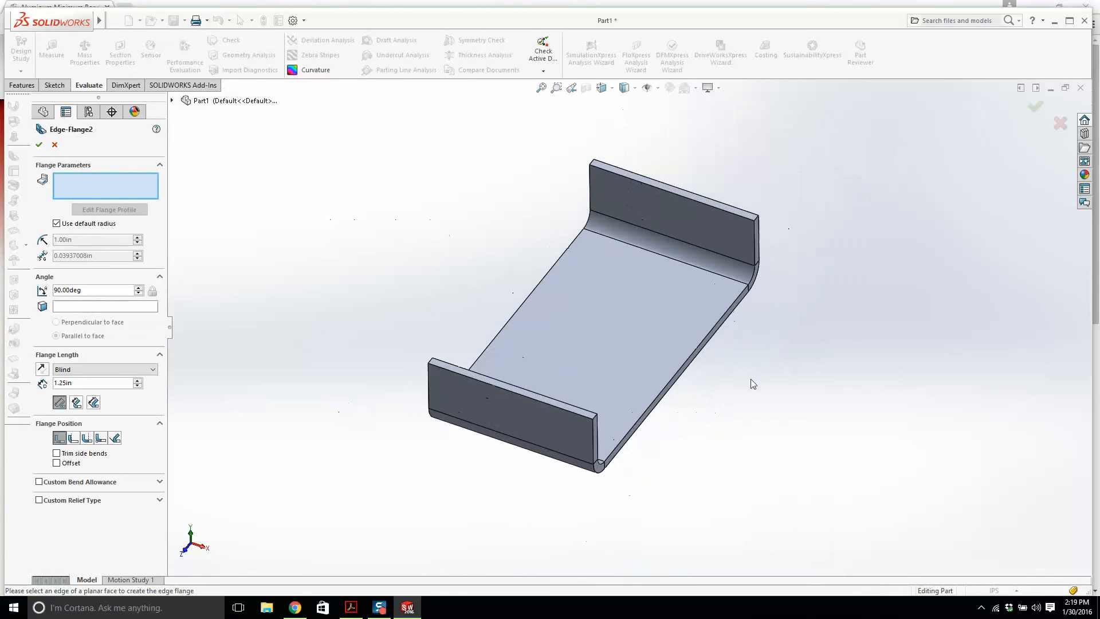
click(702, 350)
scroll(687, 355, down, 2)
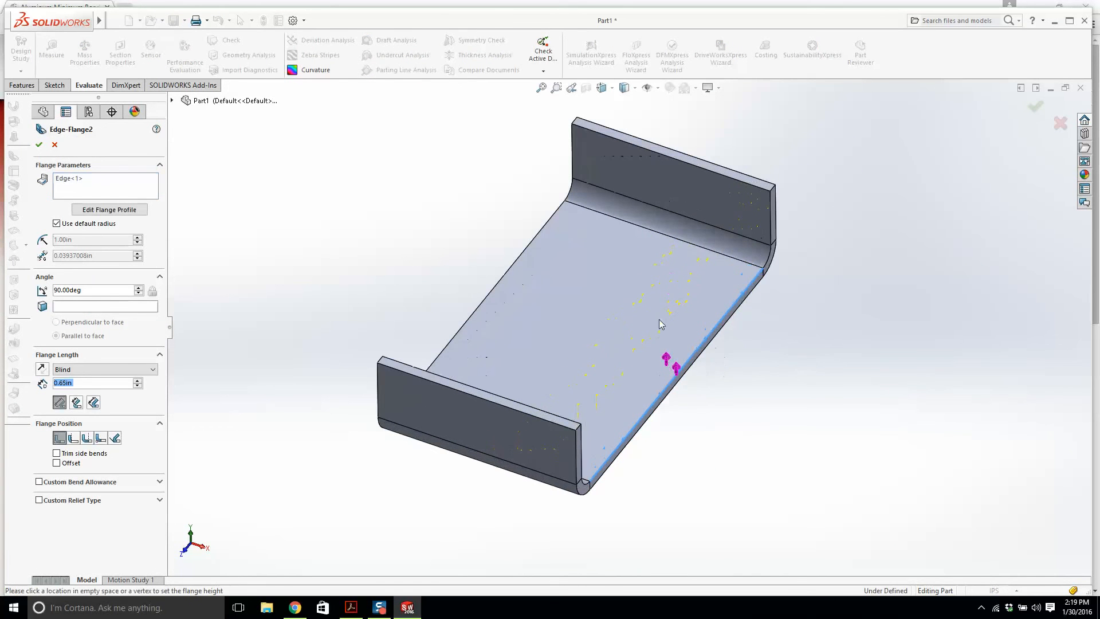
click(794, 250)
scroll(626, 325, up, 1)
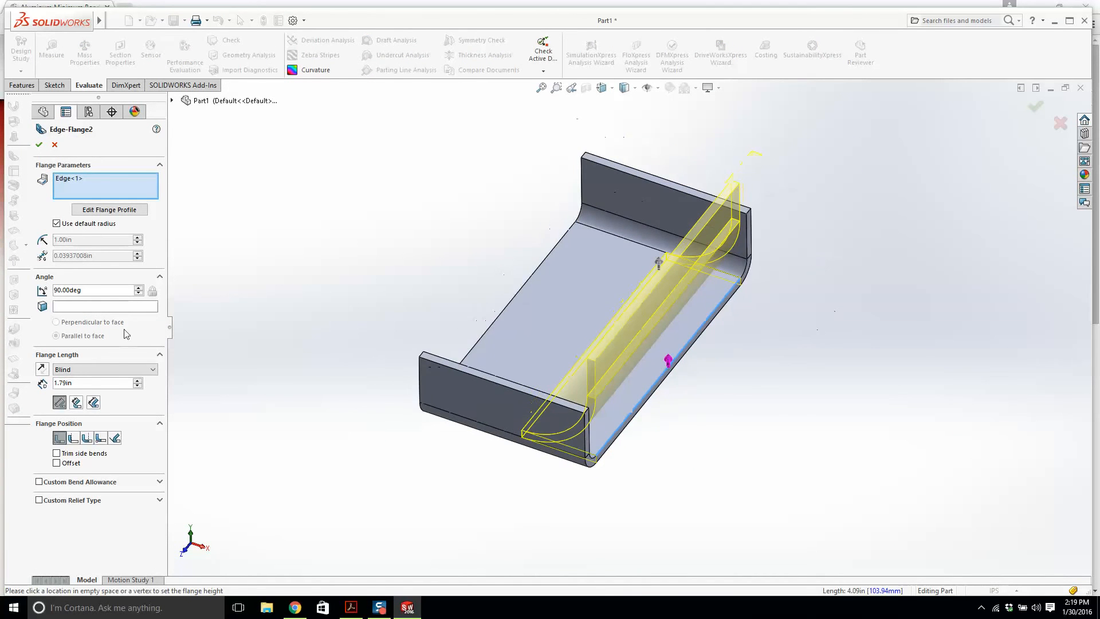
Step: Override the default bend radius with 0.1875 in and set the side flange's length to 1.109 in
click(56, 224)
click(83, 239)
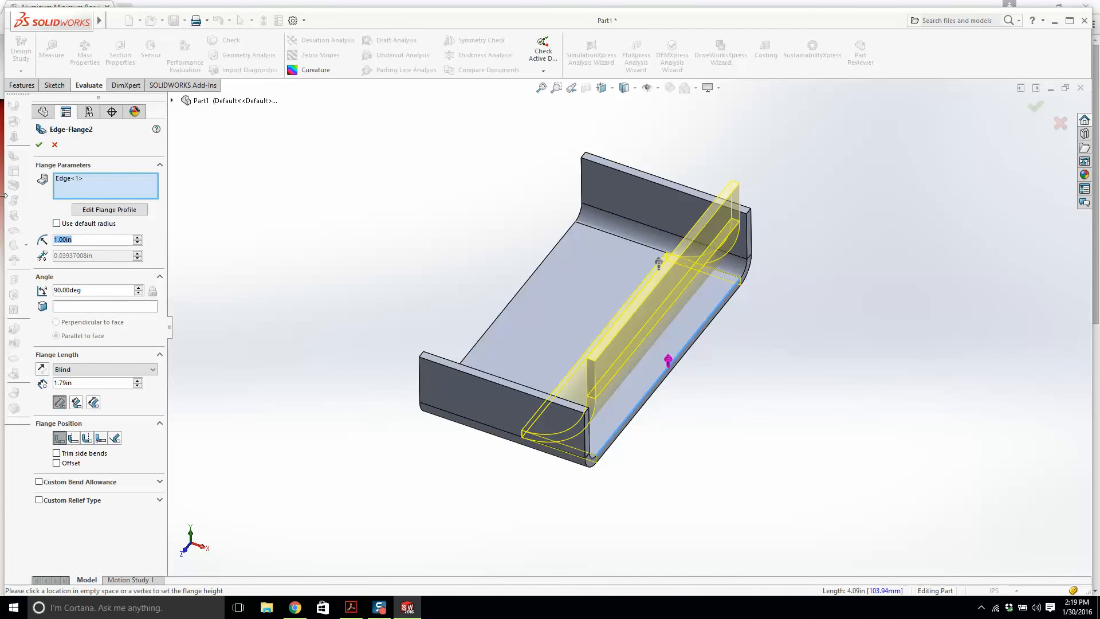
text(.1875)
key(Return)
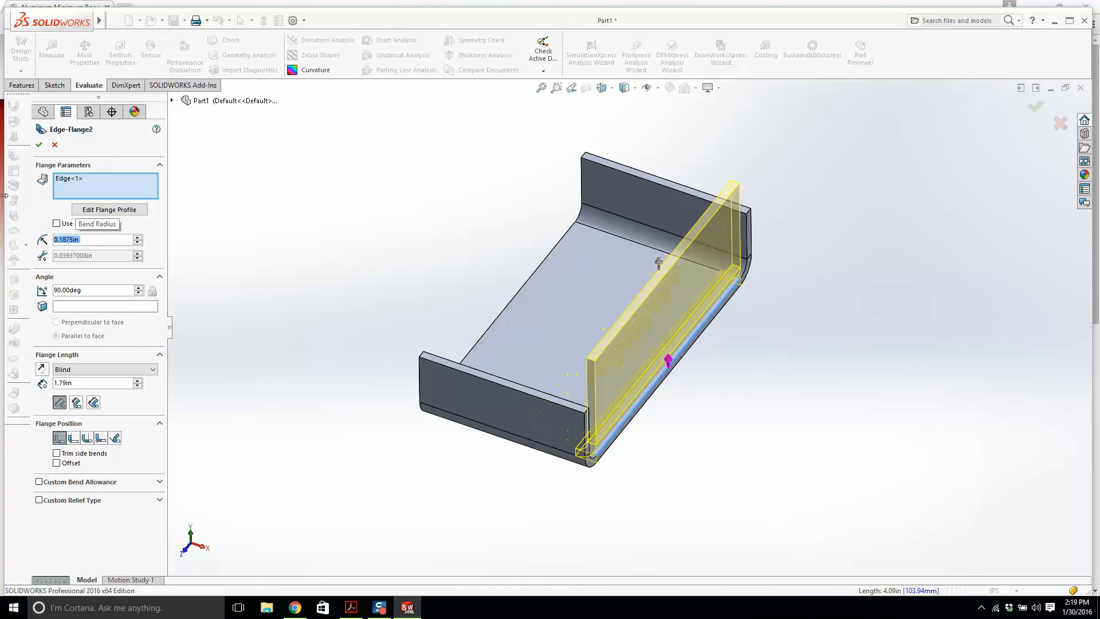
click(70, 383)
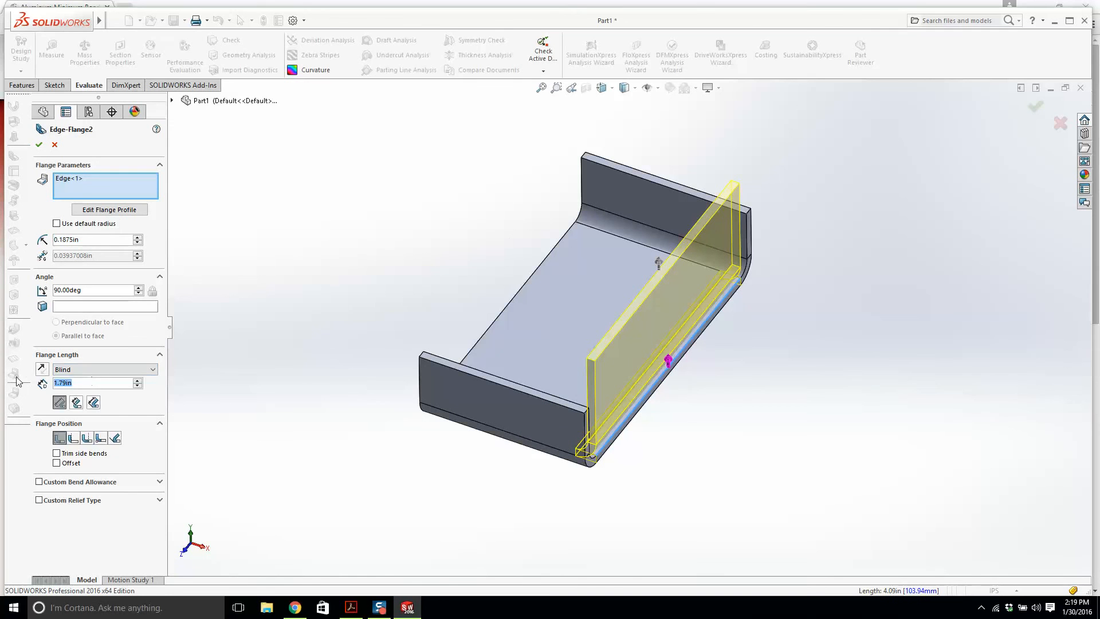
text(1.109)
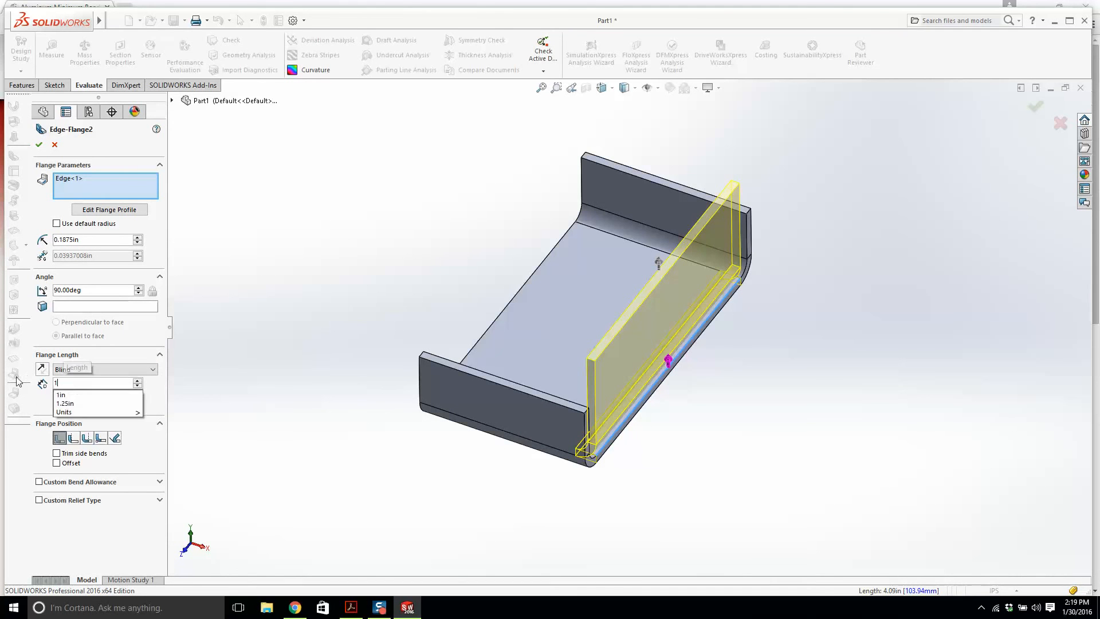
key(Return)
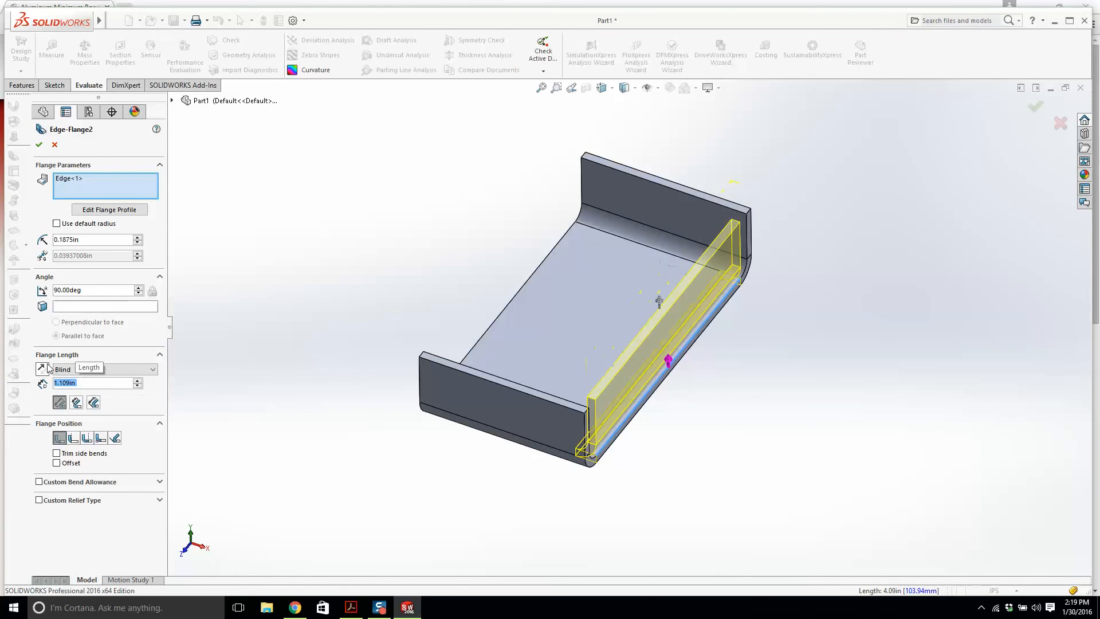
Step: Set the side flange's position to Material Outside and check it against the V-CLAMP drawing in Acrobat Reader, returning to SOLIDWORKS
middle_drag(697, 410, 713, 365)
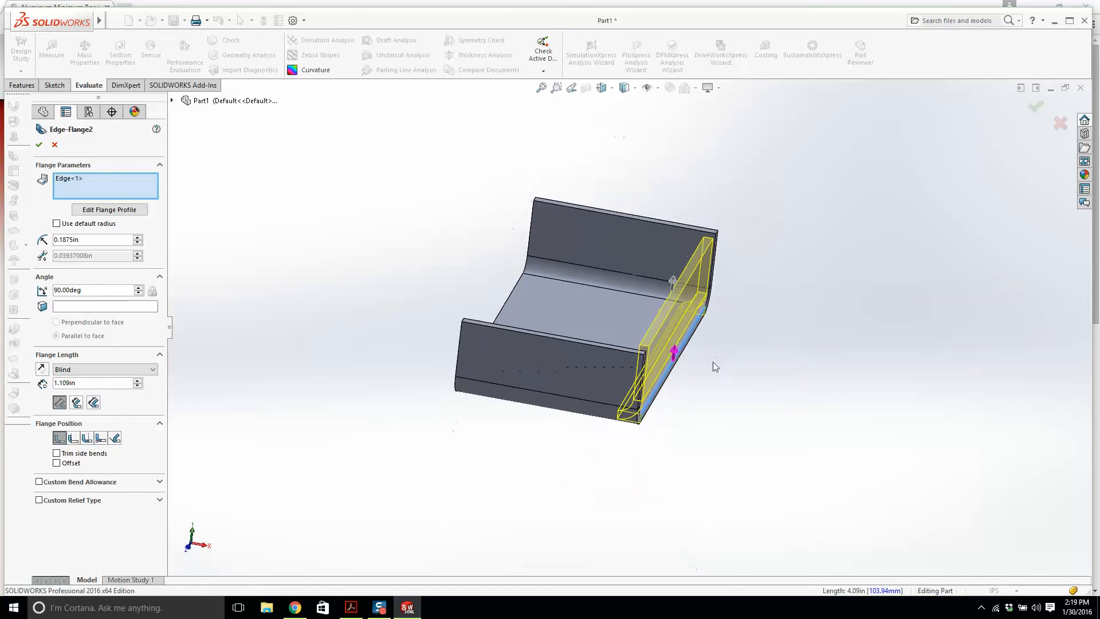
click(74, 438)
scroll(659, 324, down, 3)
middle_drag(657, 324, 633, 373)
click(360, 609)
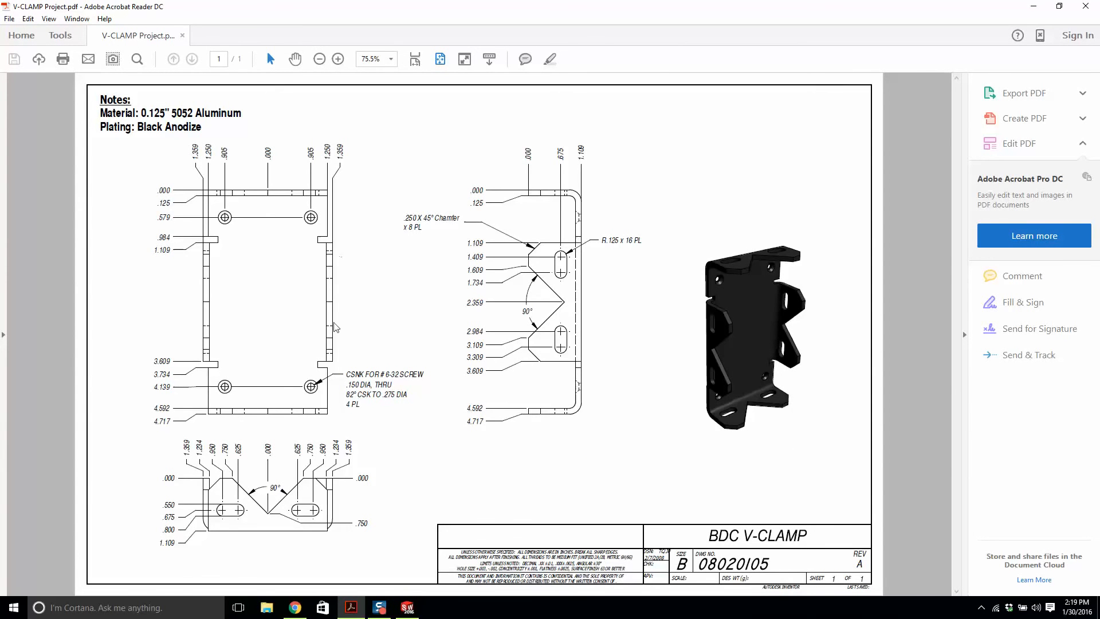
click(407, 607)
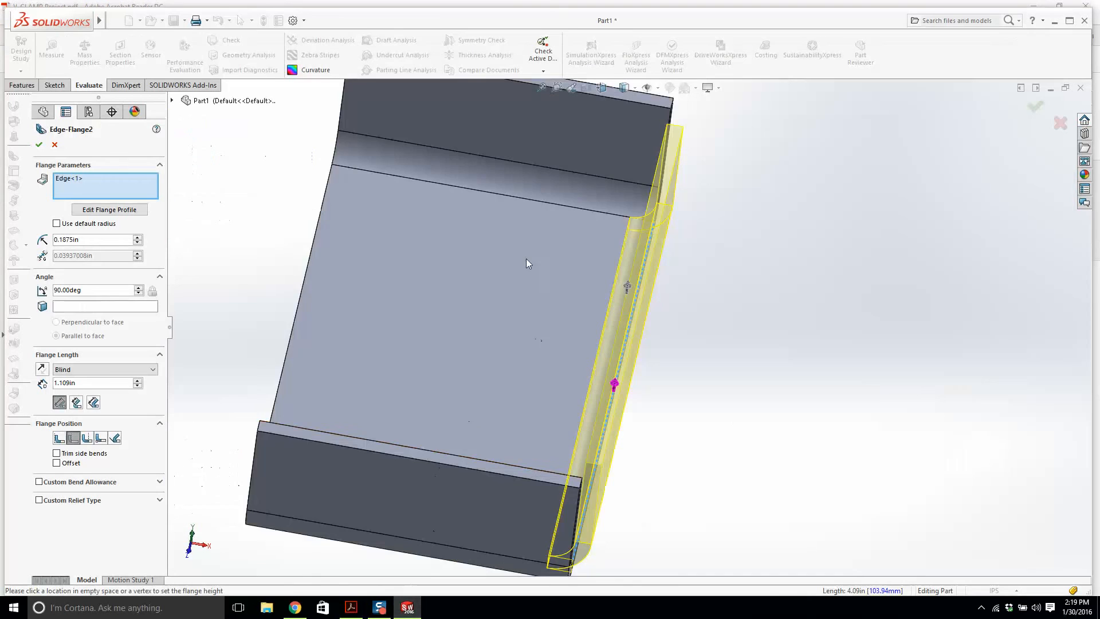
Step: Edit the side flange's profile sketch and pull both vertical end lines inward, narrowing it to about 2.24 in
click(108, 209)
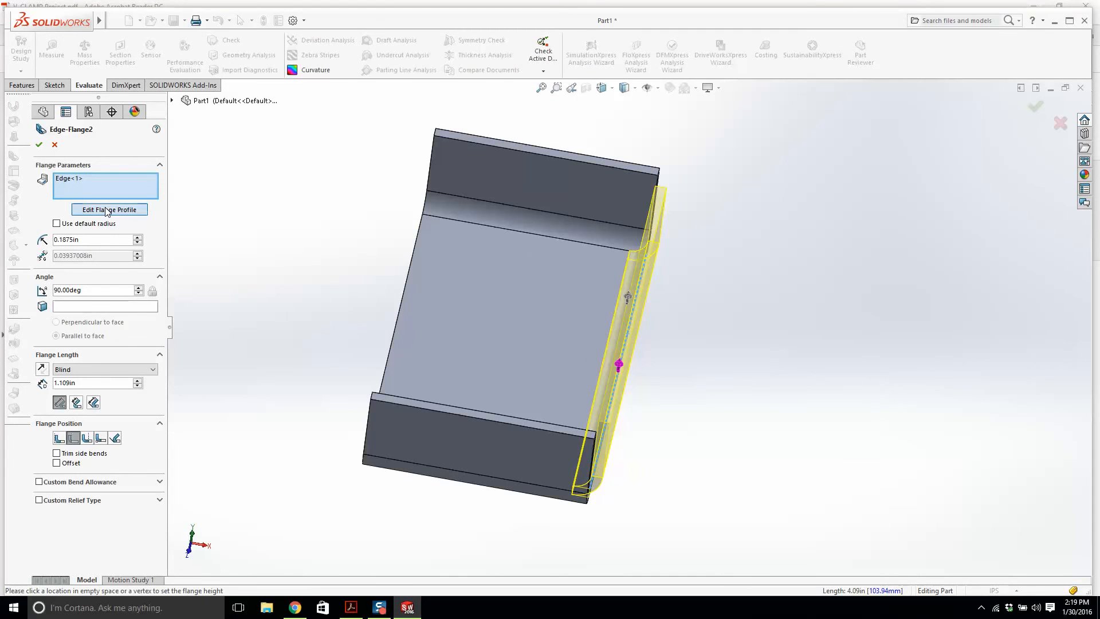
drag(876, 89, 854, 84)
mouse_move(766, 373)
middle_down()
mouse_move(748, 316)
mouse_move(726, 383)
middle_up()
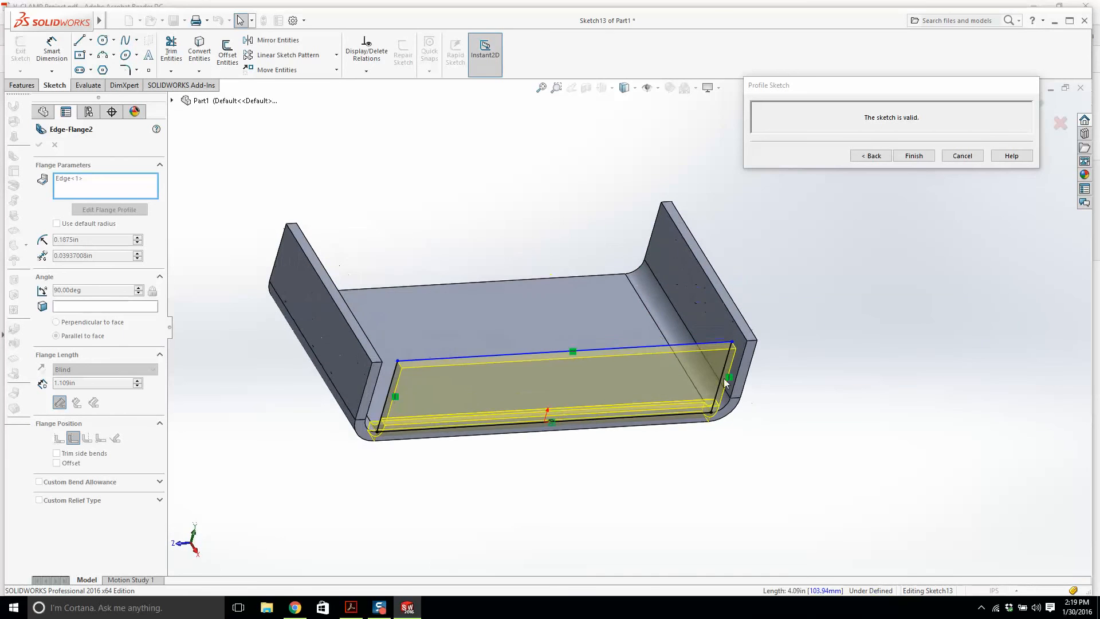
mouse_move(725, 369)
mouse_down()
mouse_move(679, 367)
mouse_move(674, 378)
mouse_up()
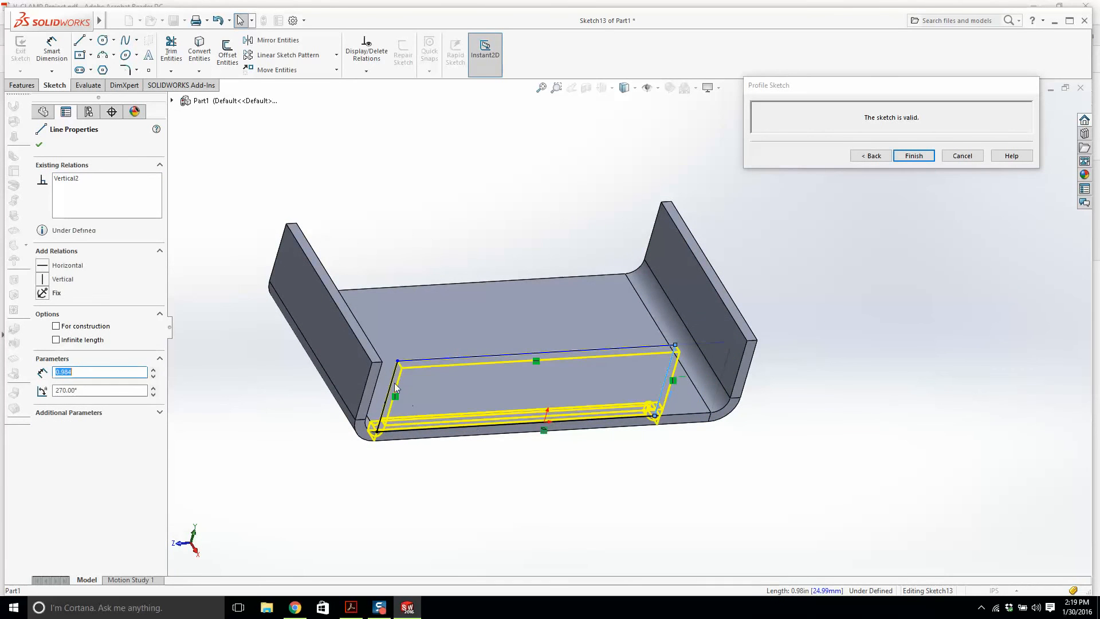
drag(392, 382, 486, 385)
mouse_move(523, 449)
middle_down()
mouse_move(647, 533)
mouse_move(613, 520)
mouse_move(600, 430)
middle_up()
scroll(599, 421, down, 2)
mouse_move(568, 382)
middle_down()
mouse_move(562, 315)
mouse_move(566, 480)
middle_up()
Step: Consult the side flange and notch dimensions in the PDF drawing, and examine the flange preview's ends in SOLIDWORKS
click(351, 607)
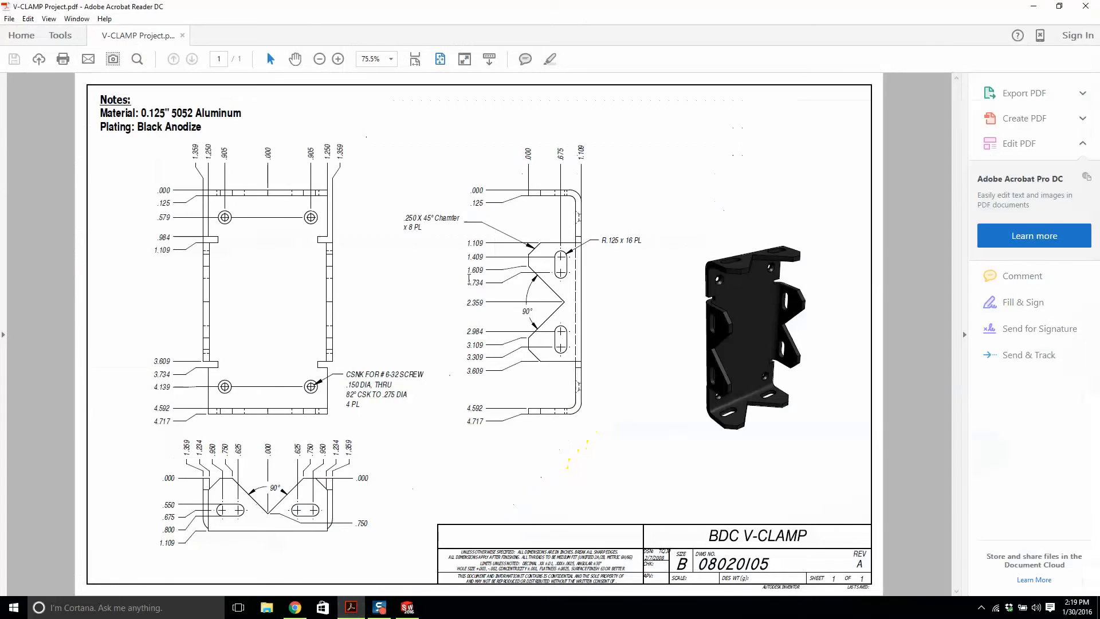
ctrl+scroll(323, 257, up, 2)
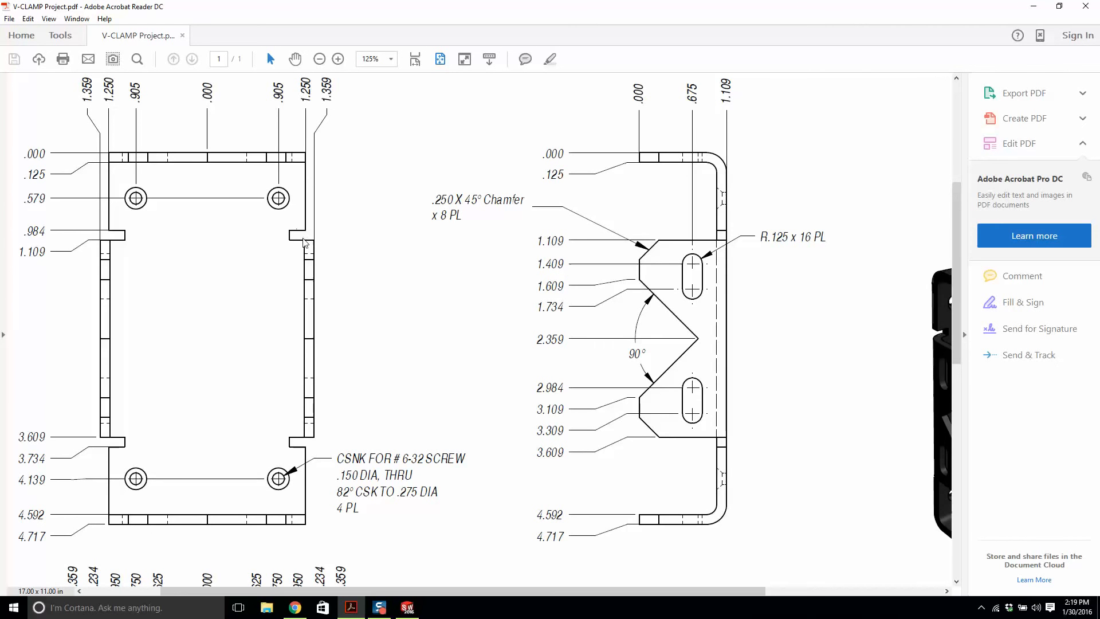
click(407, 607)
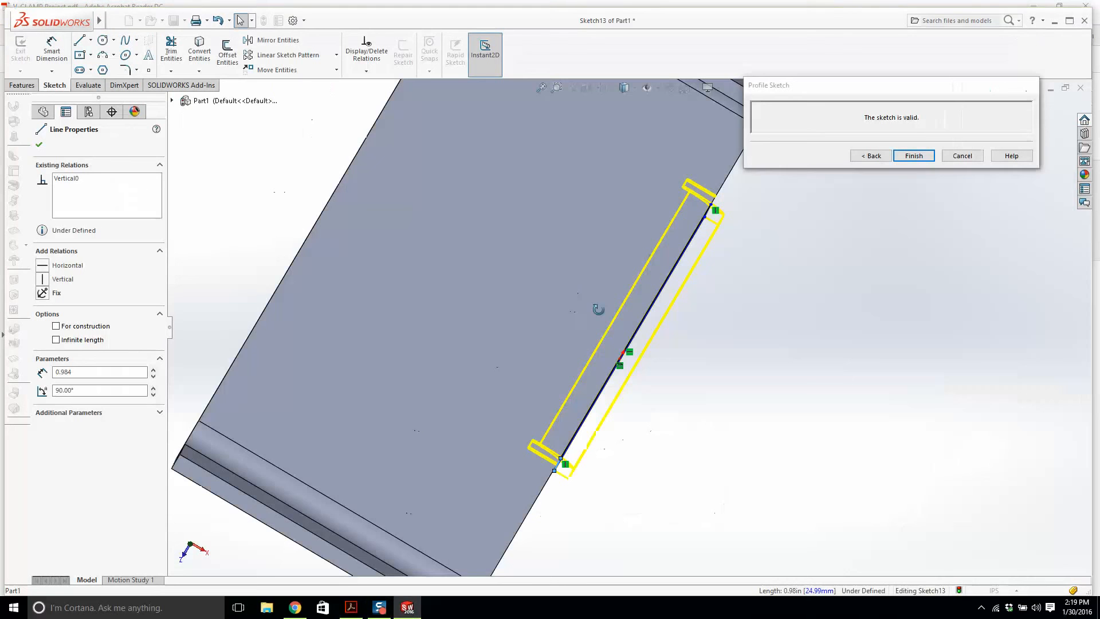
middle_drag(598, 310, 587, 319)
scroll(737, 214, down, 4)
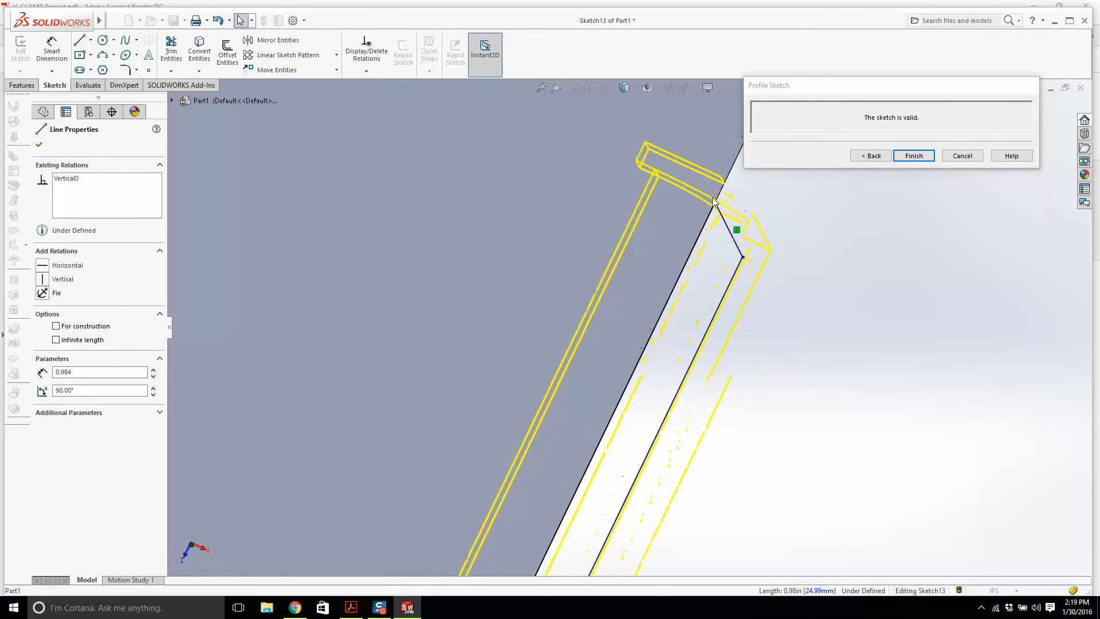
mouse_move(657, 183)
middle_down()
mouse_move(663, 225)
mouse_move(695, 213)
middle_up()
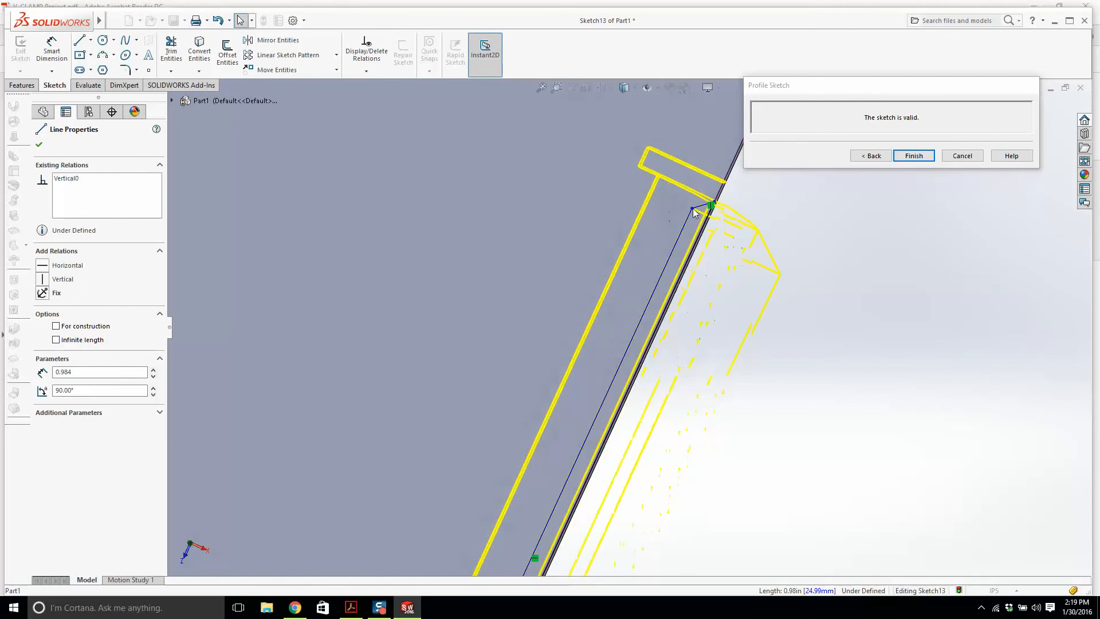
scroll(693, 212, up, 2)
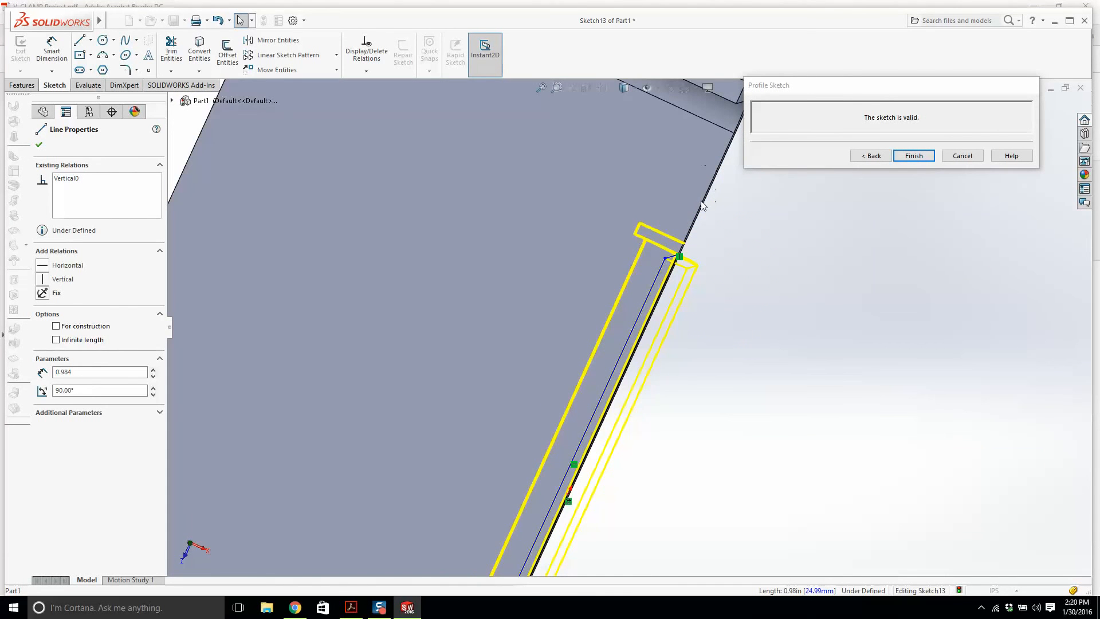
scroll(634, 366, up, 3)
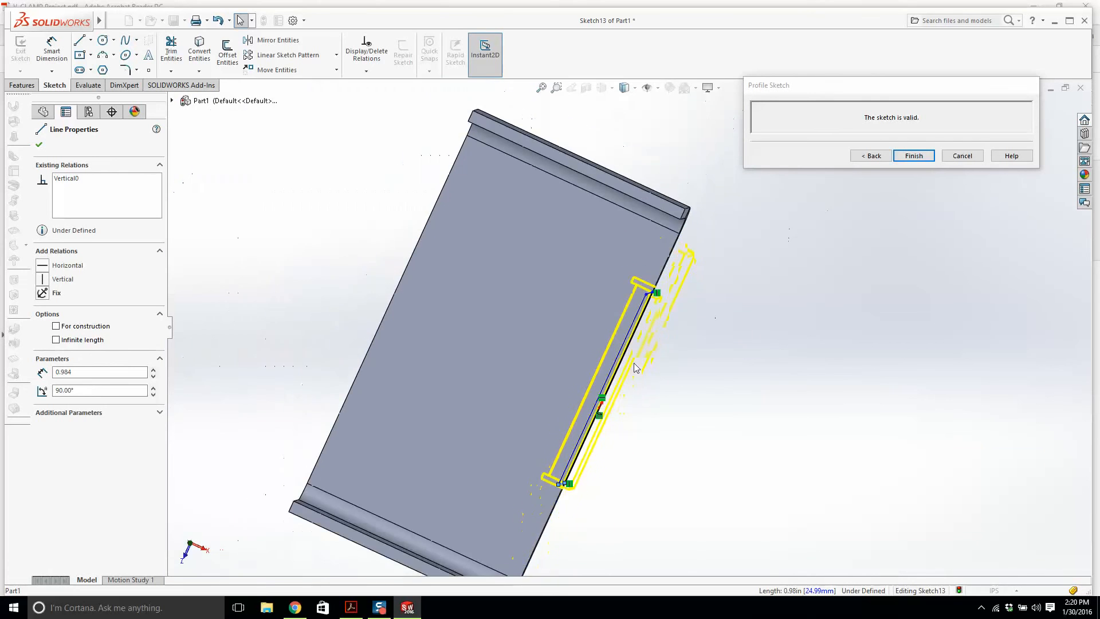
middle_drag(633, 367, 606, 216)
right_drag(407, 242, 411, 171)
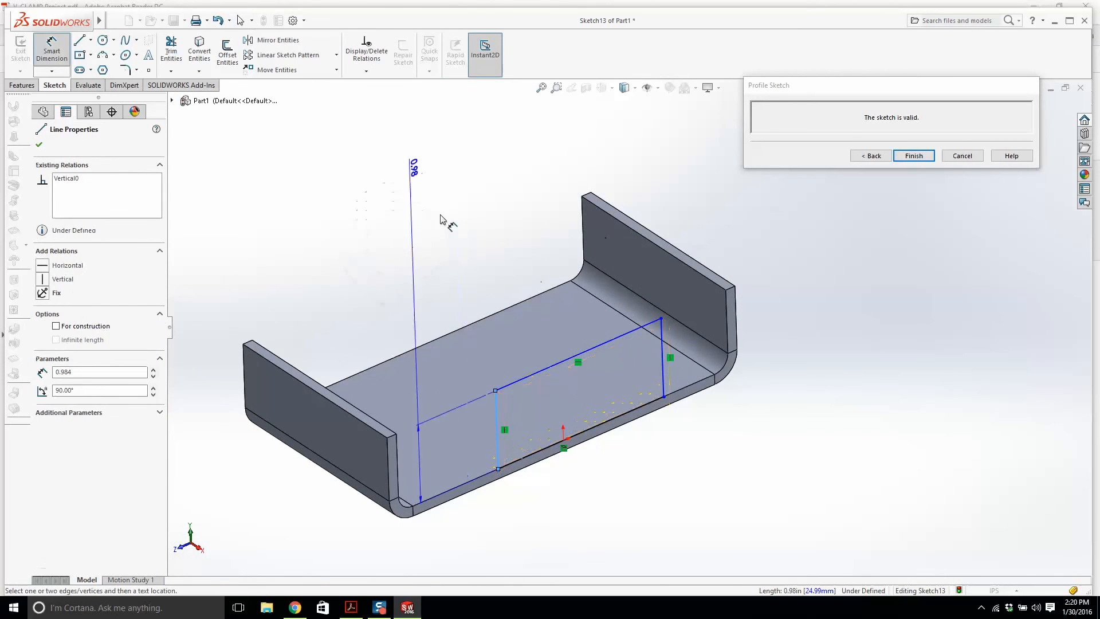
click(543, 391)
key(Escape)
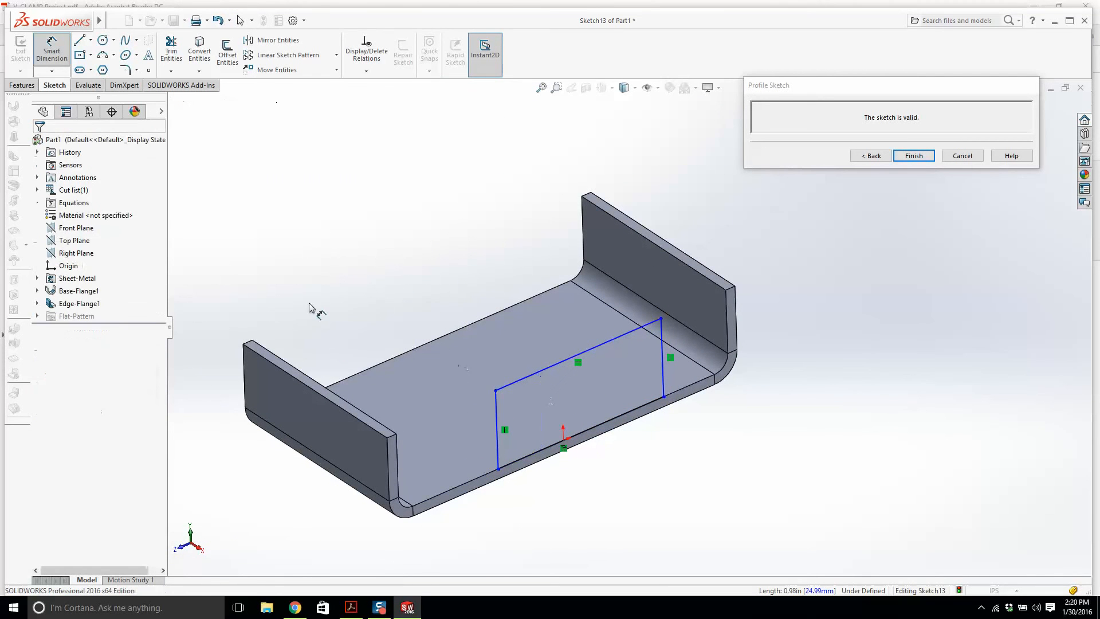
scroll(577, 382, down, 3)
click(518, 359)
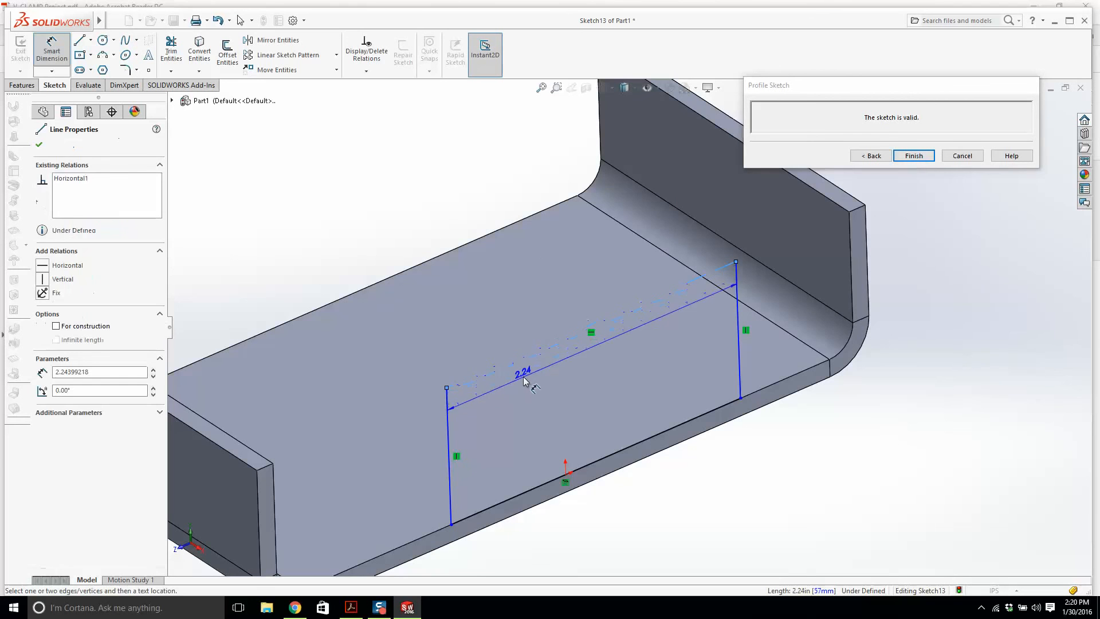
key(Escape)
Step: Select the flange profile's upper line together with the short top edge of the adjacent end flange for a sketch relation
click(519, 363)
scroll(519, 366, up, 3)
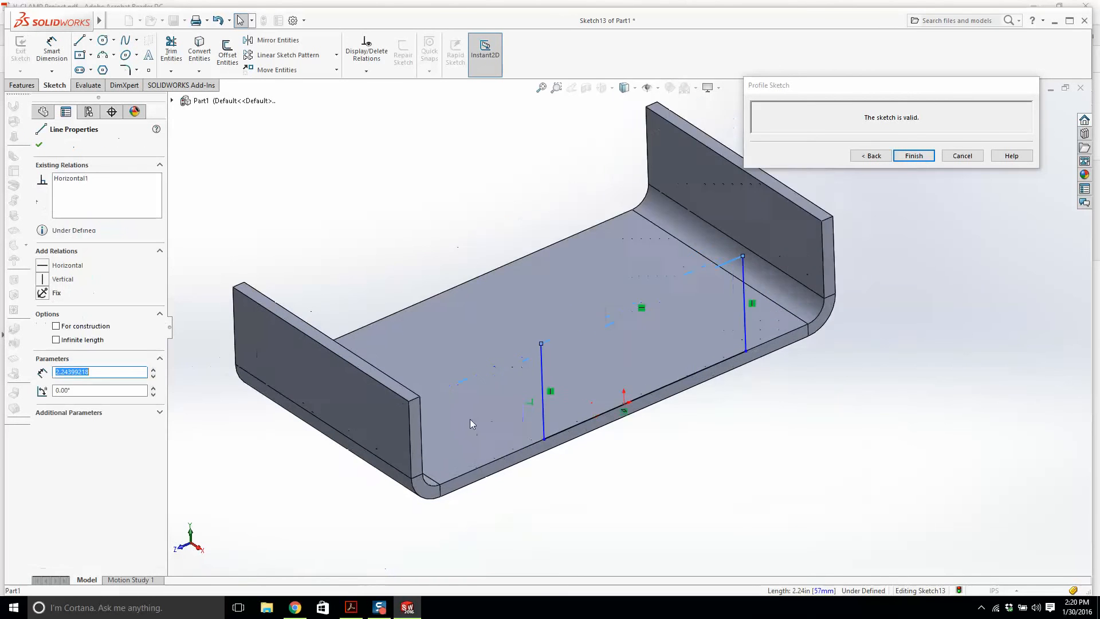
scroll(469, 418, down, 3)
ctrl+click(408, 378)
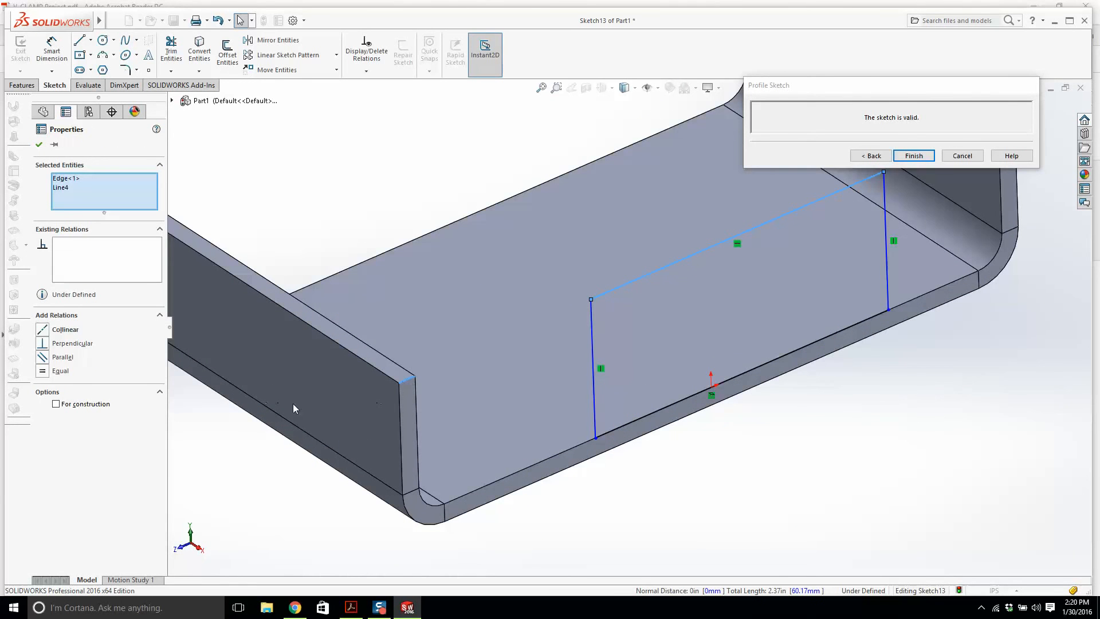
Step: Make the flange profile's upper line collinear with the top edge of the existing end flange
click(64, 329)
scroll(486, 319, up, 3)
scroll(708, 289, down, 2)
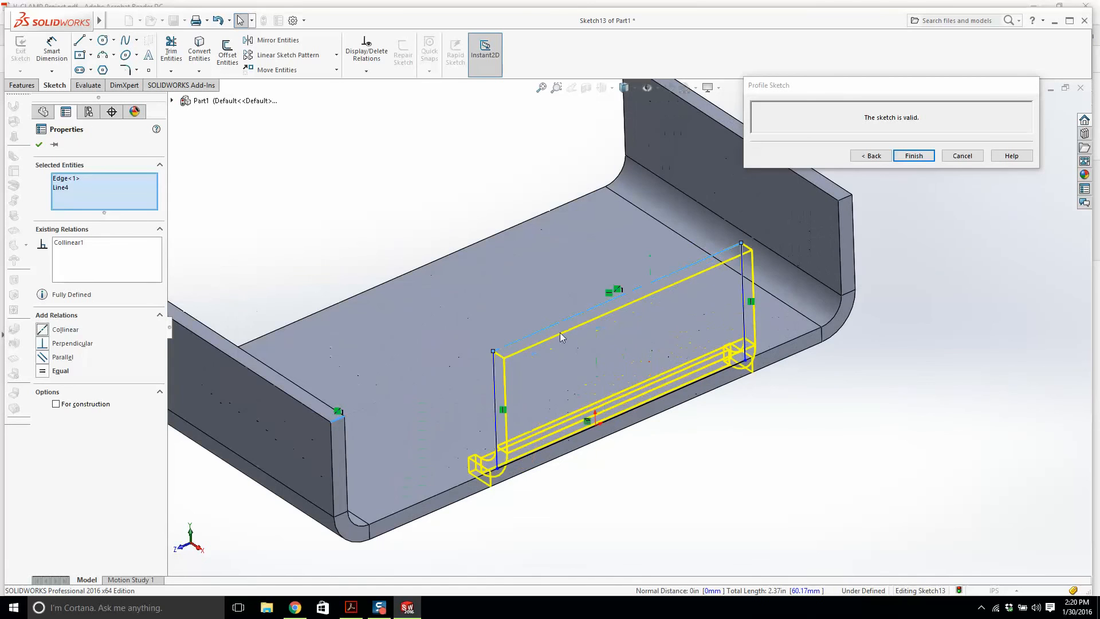
Step: Dimension the upper line of the flange profile and set its length to 2.5 in
click(51, 51)
scroll(602, 328, down, 2)
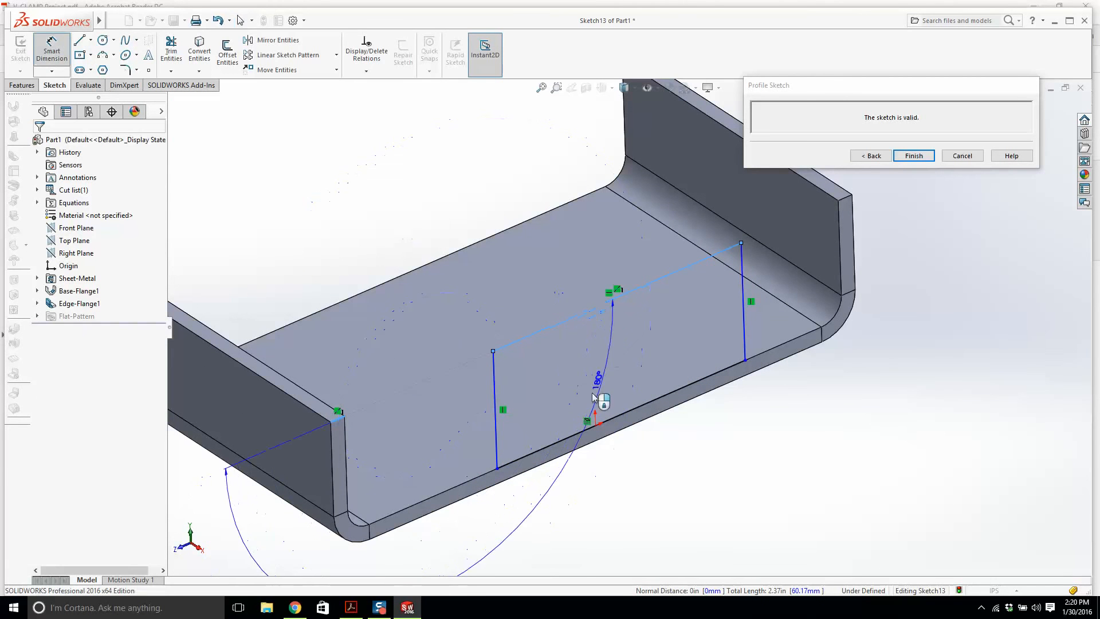
key(Escape)
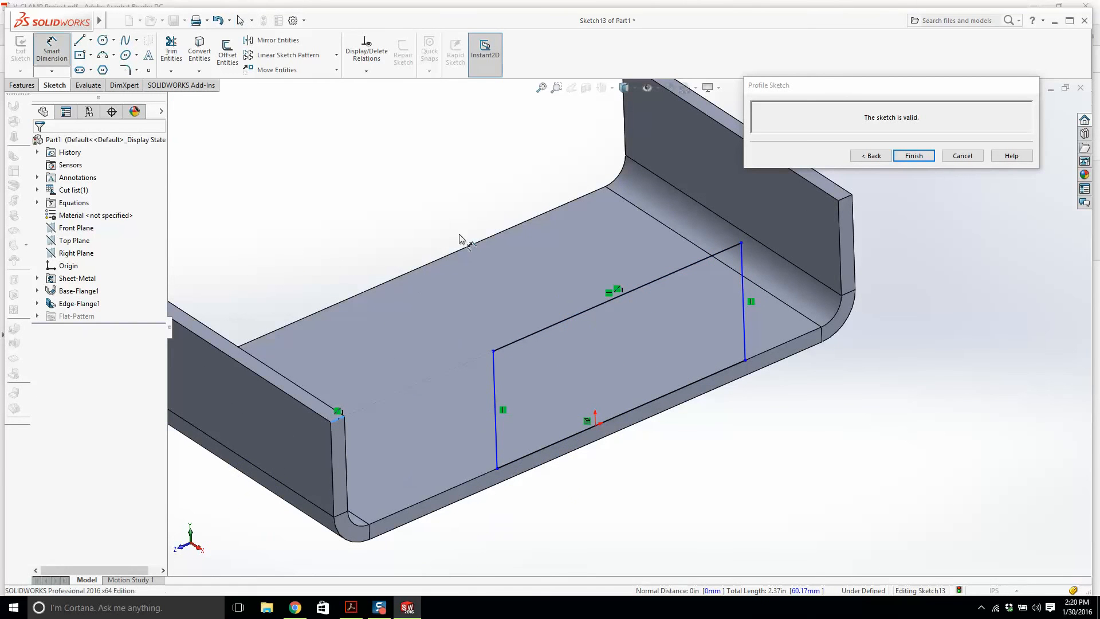
click(576, 316)
click(590, 263)
text(2.5)
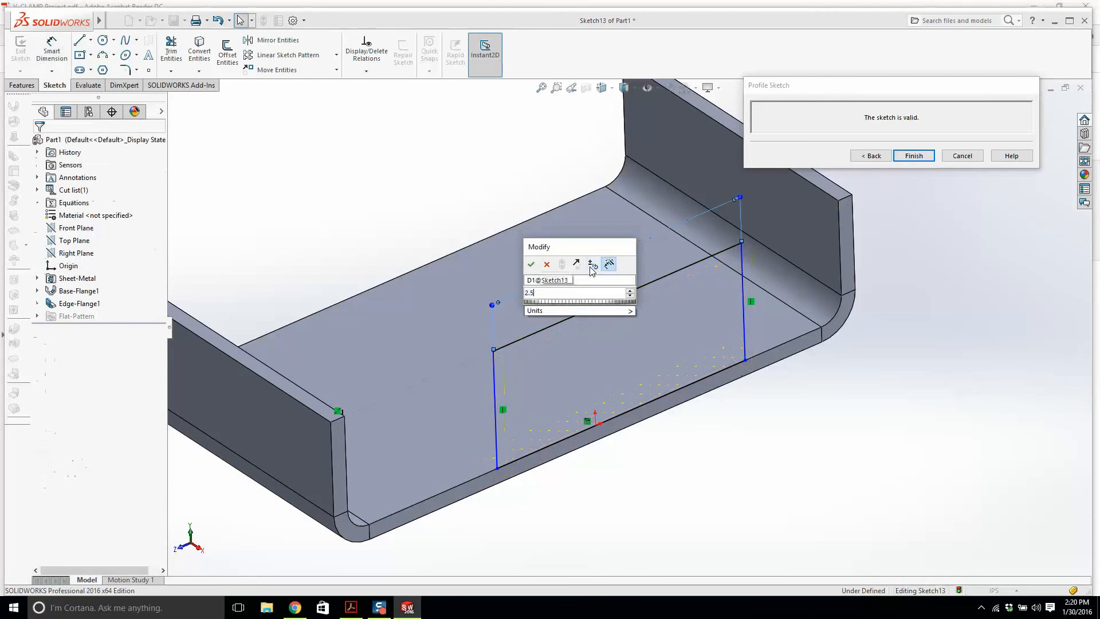
key(Return)
Step: Draw a vertical construction centerline about 0.76 in long straight down from the sketch origin
middle_drag(720, 407, 698, 374)
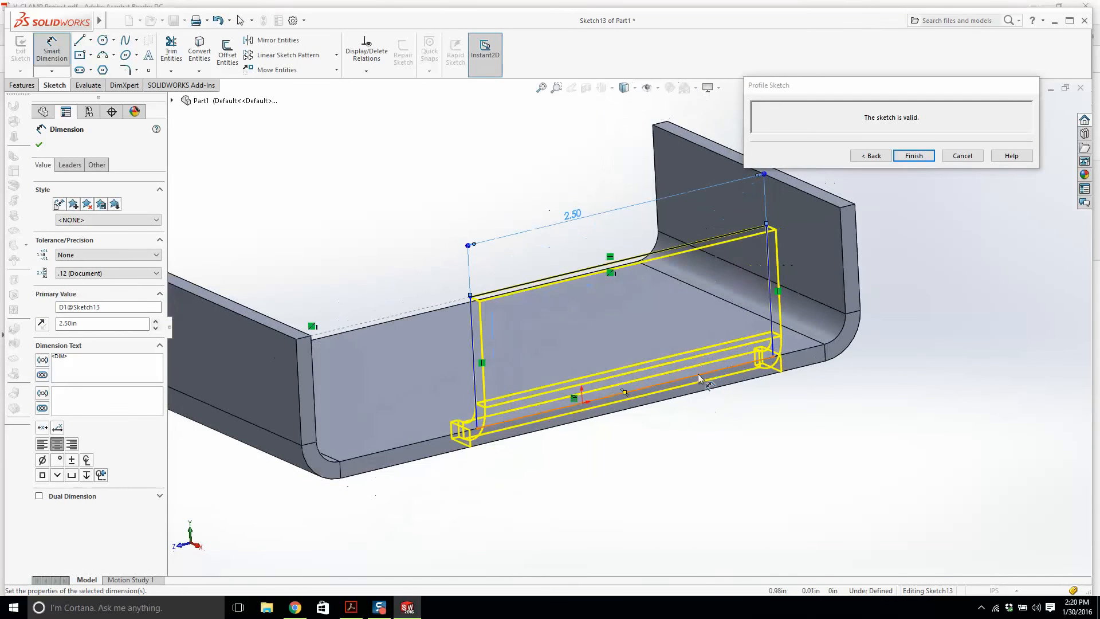
mouse_move(548, 375)
middle_down()
mouse_move(518, 285)
mouse_move(530, 258)
mouse_move(552, 306)
mouse_move(487, 312)
middle_up()
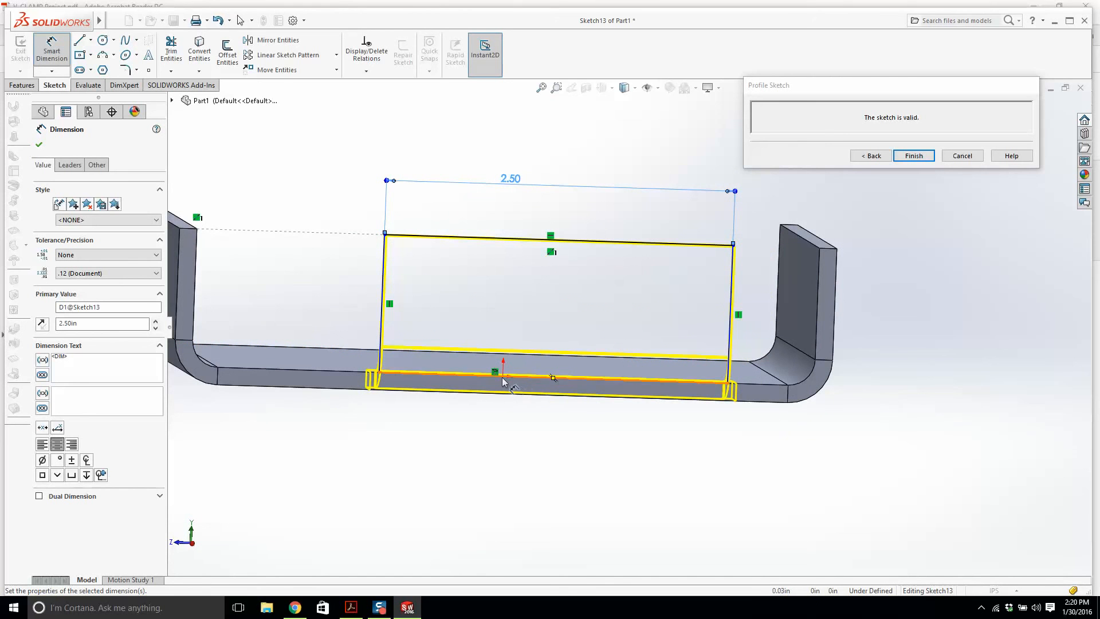
click(91, 39)
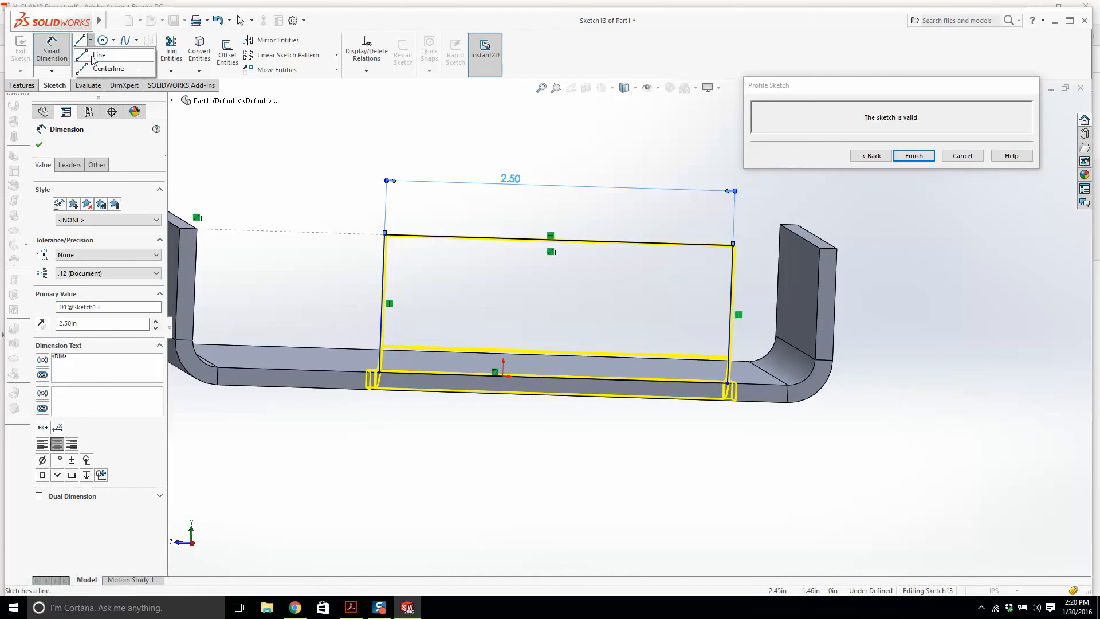
click(108, 68)
scroll(535, 345, down, 3)
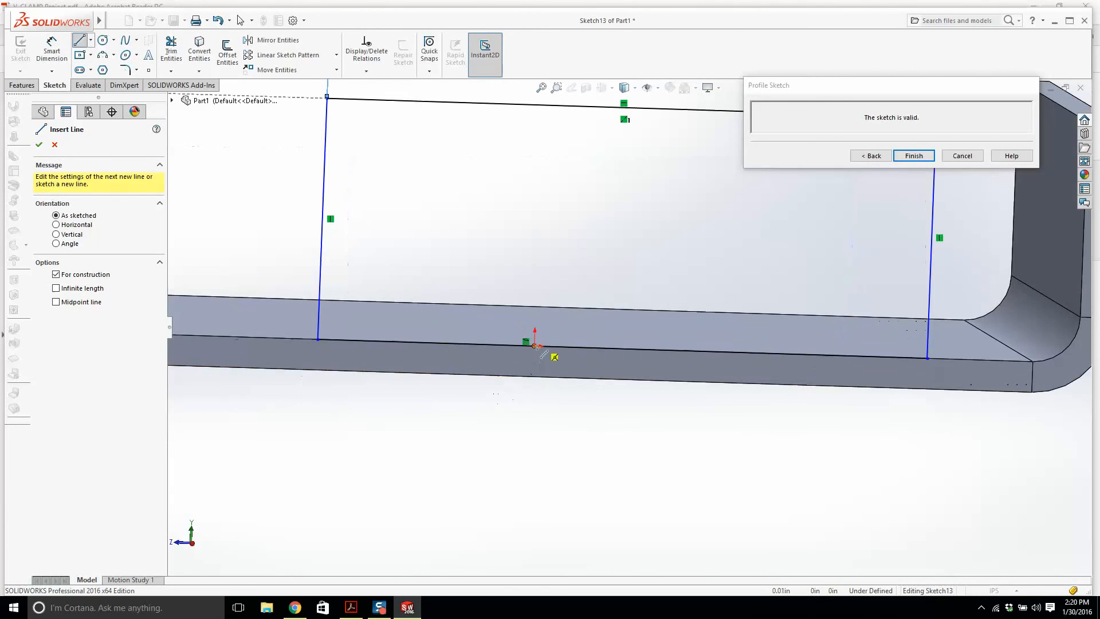
click(534, 345)
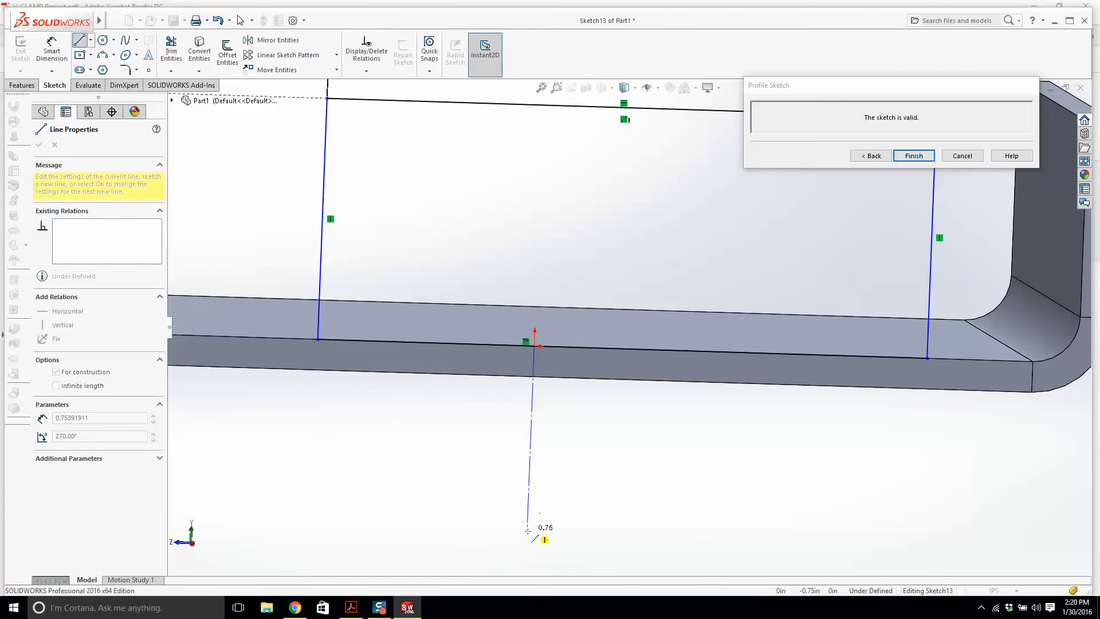
click(528, 530)
key(Escape)
scroll(581, 438, up, 5)
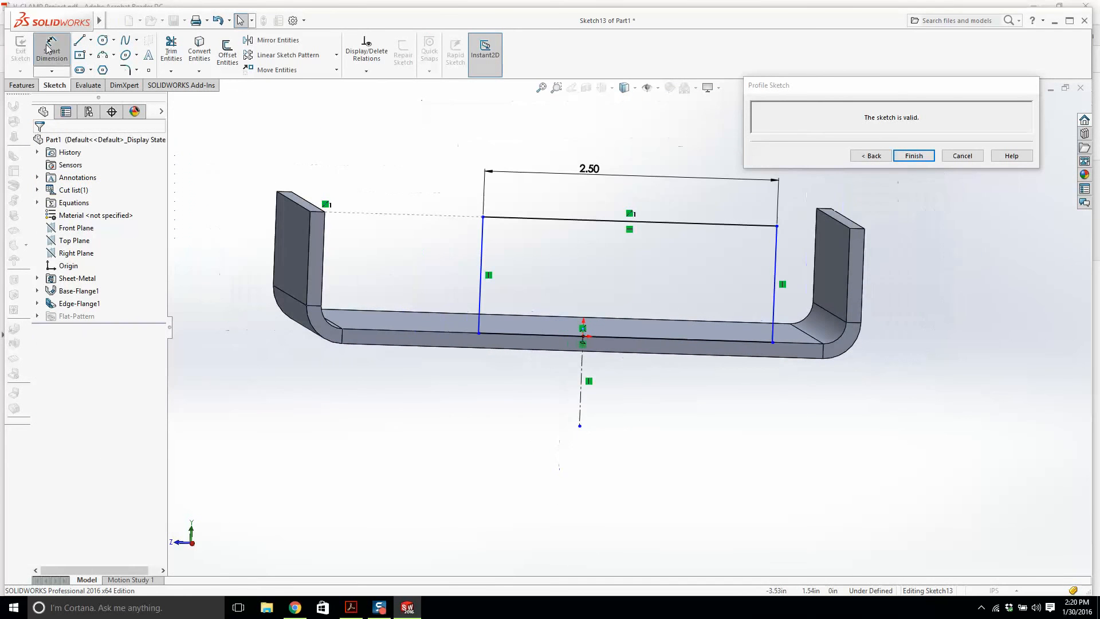
Step: Dimension the distance from the centerline to the profile's vertical side nearest the far end flange as 1.25 in
click(48, 48)
click(581, 372)
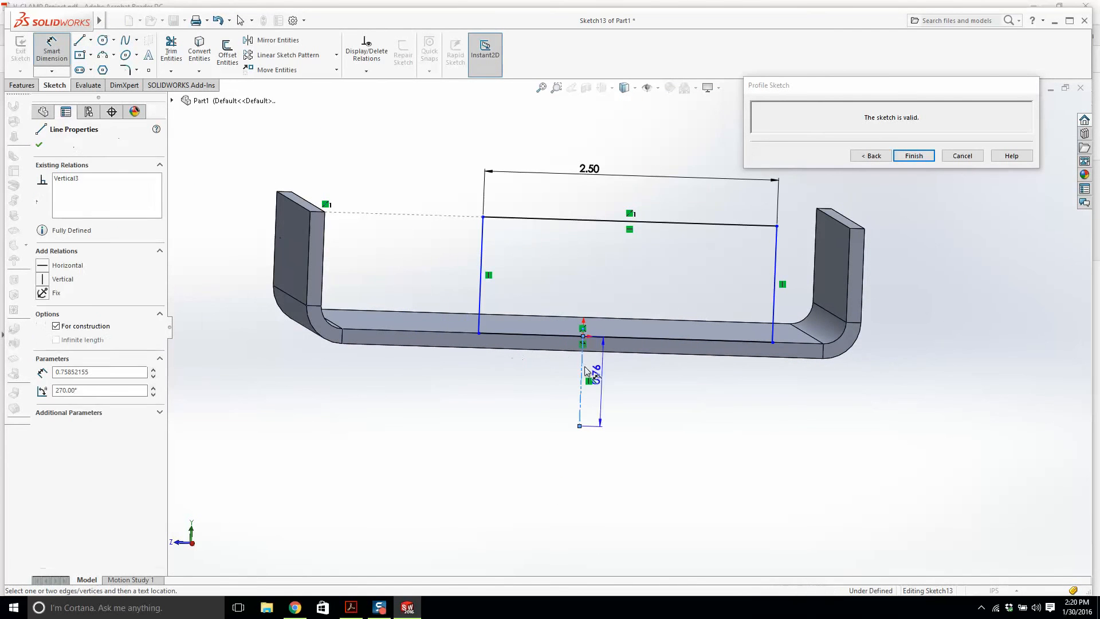
click(777, 265)
click(673, 199)
text(.25)
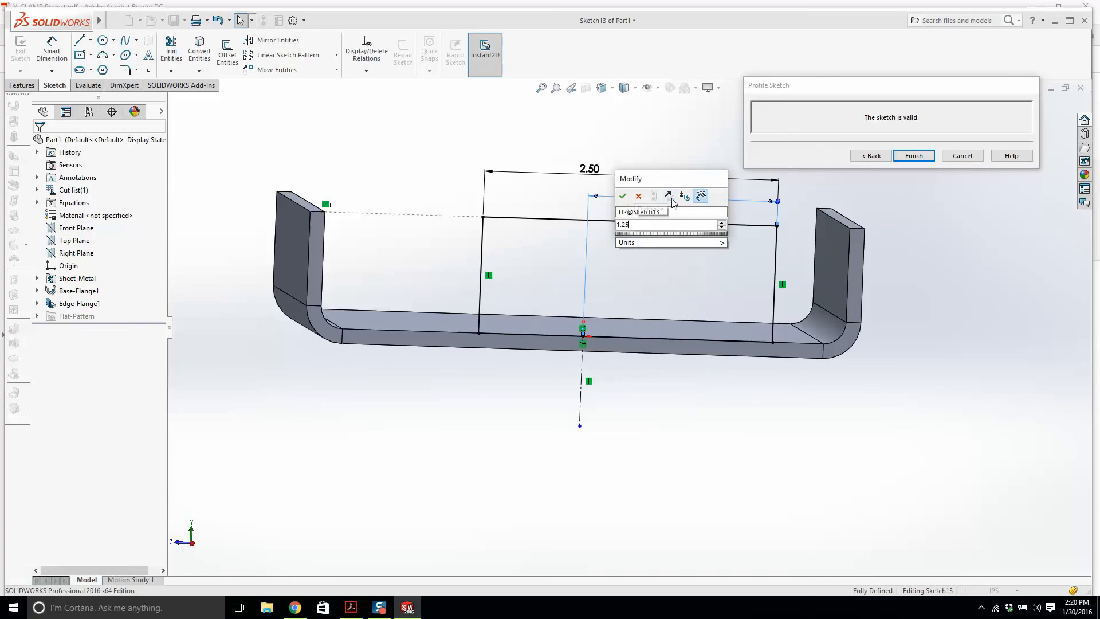
key(Return)
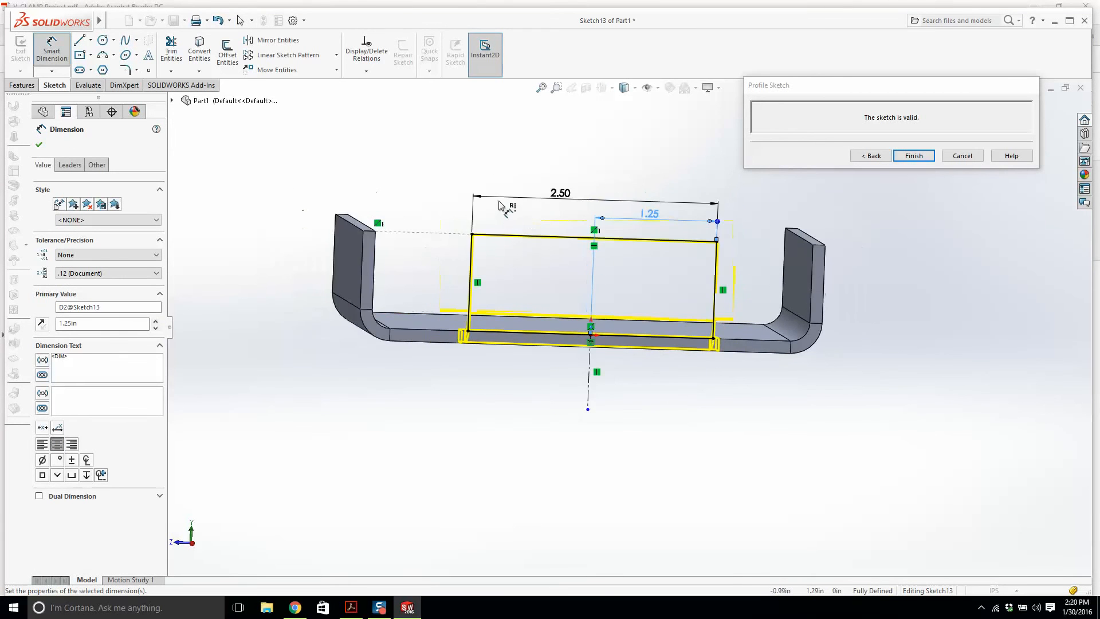
Step: Close the dimension settings and finish the profile sketch to create the edge flange on the long side
middle_drag(507, 209, 689, 225)
scroll(725, 179, down, 3)
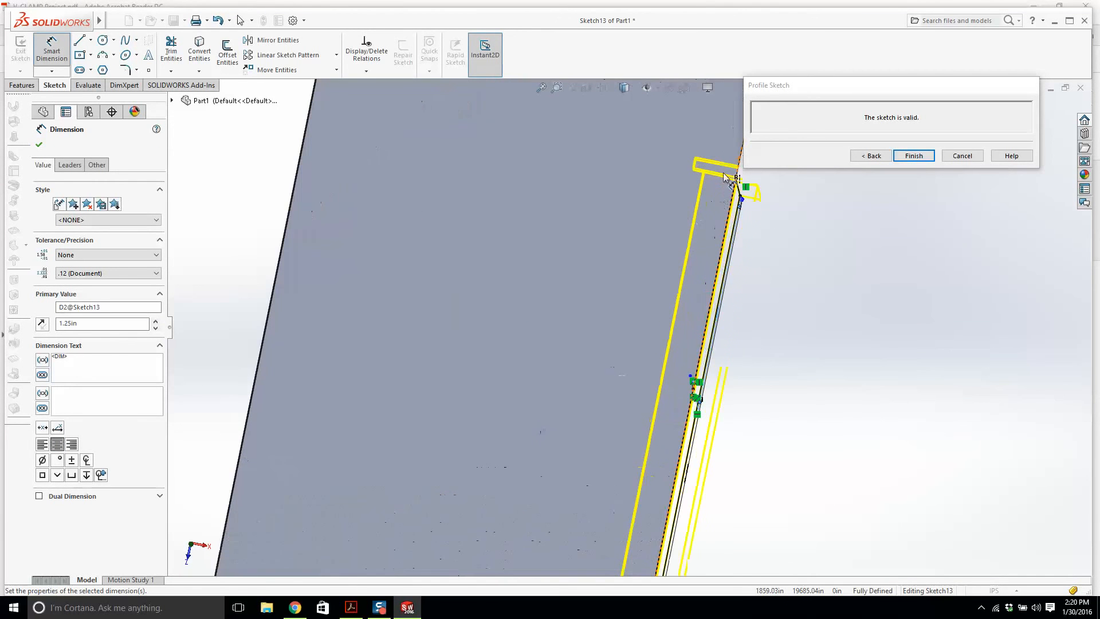
click(39, 144)
scroll(373, 223, up, 2)
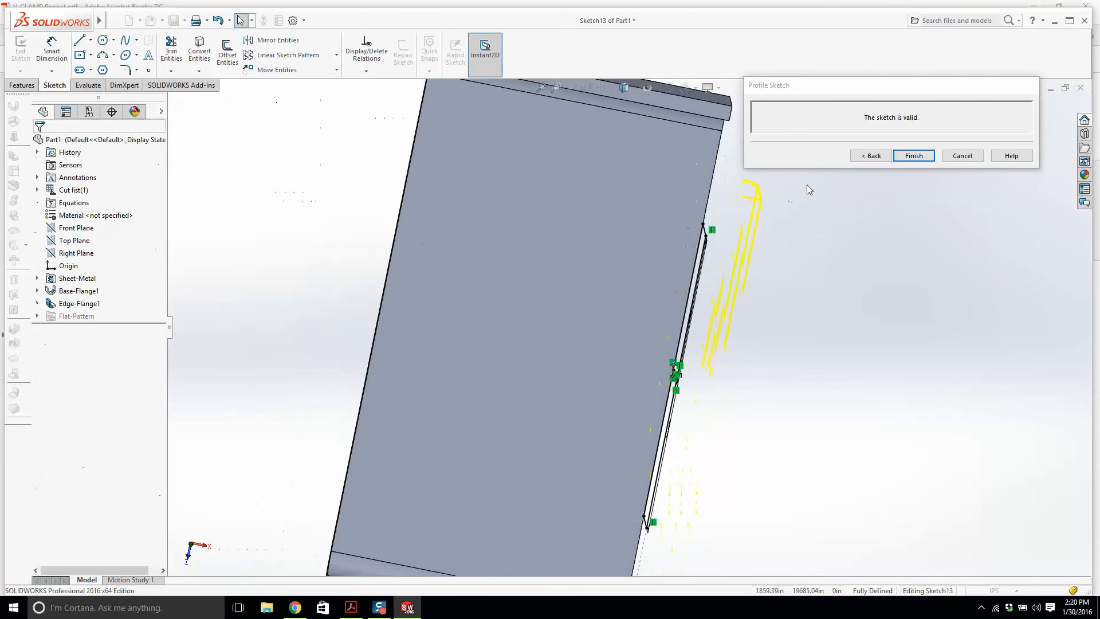
click(912, 156)
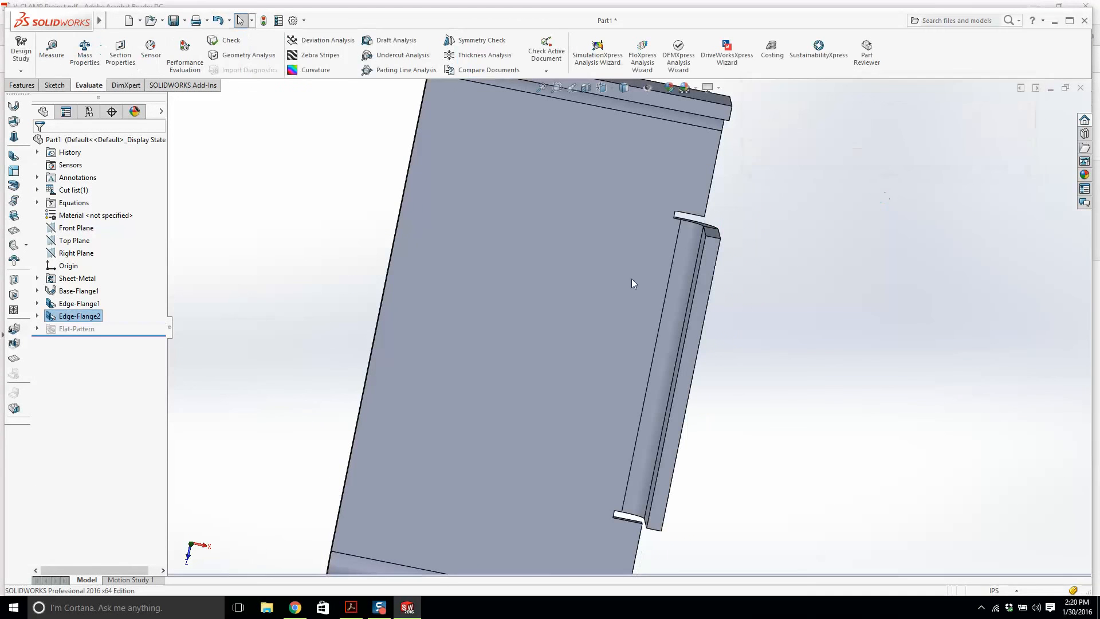
Step: Edit the new side edge flange to use a custom Obround relief type, keeping the 0.5 relief ratio
scroll(687, 241, down, 3)
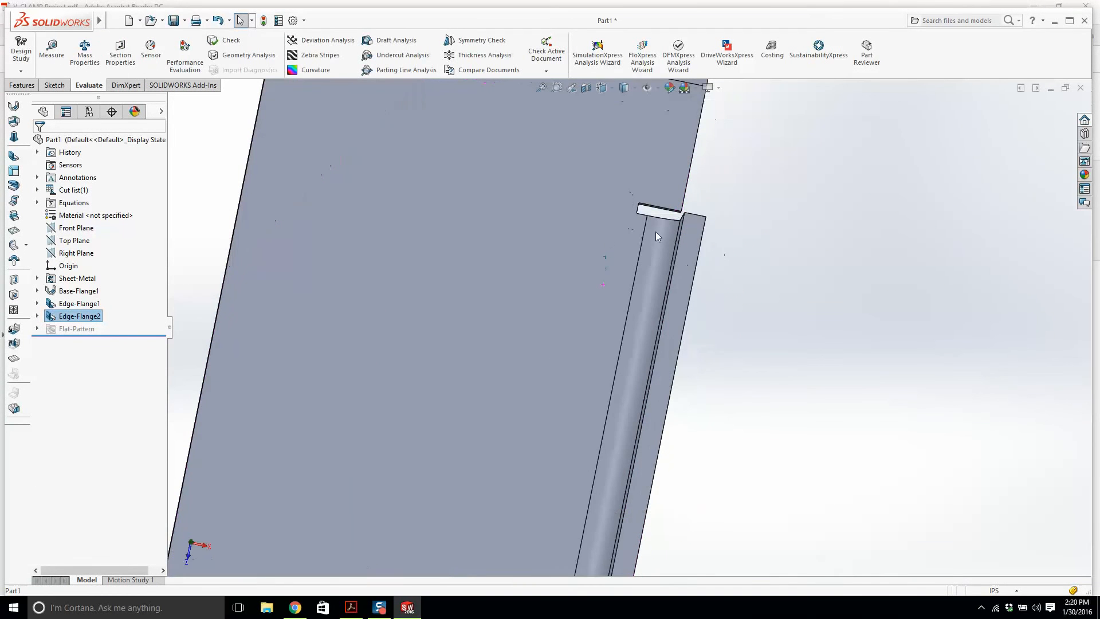
right_click(90, 317)
click(97, 282)
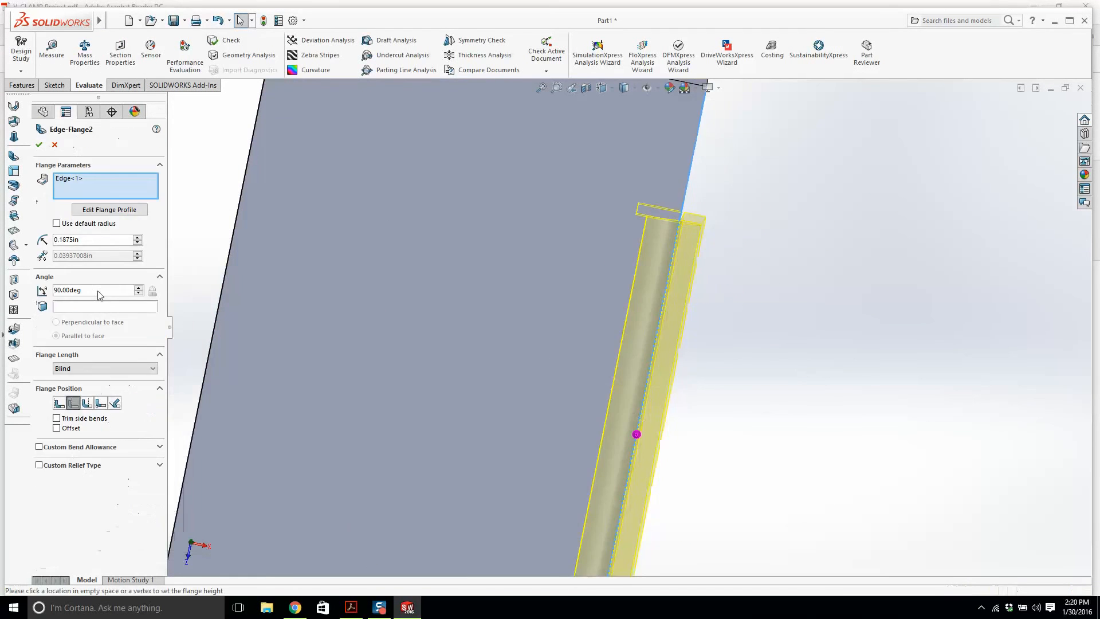
click(40, 465)
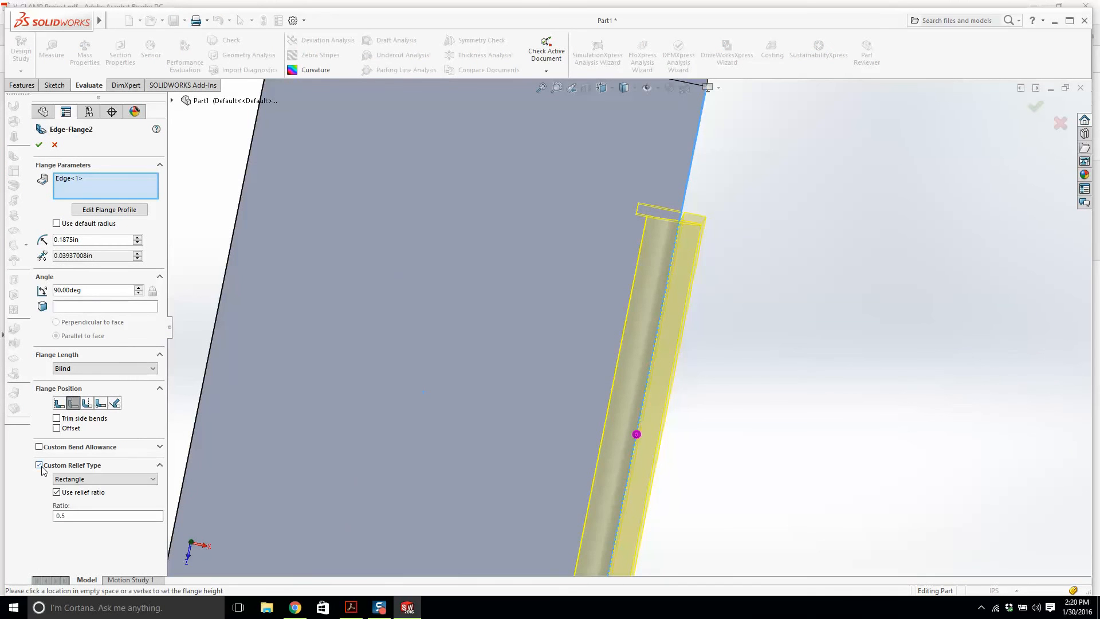
click(91, 481)
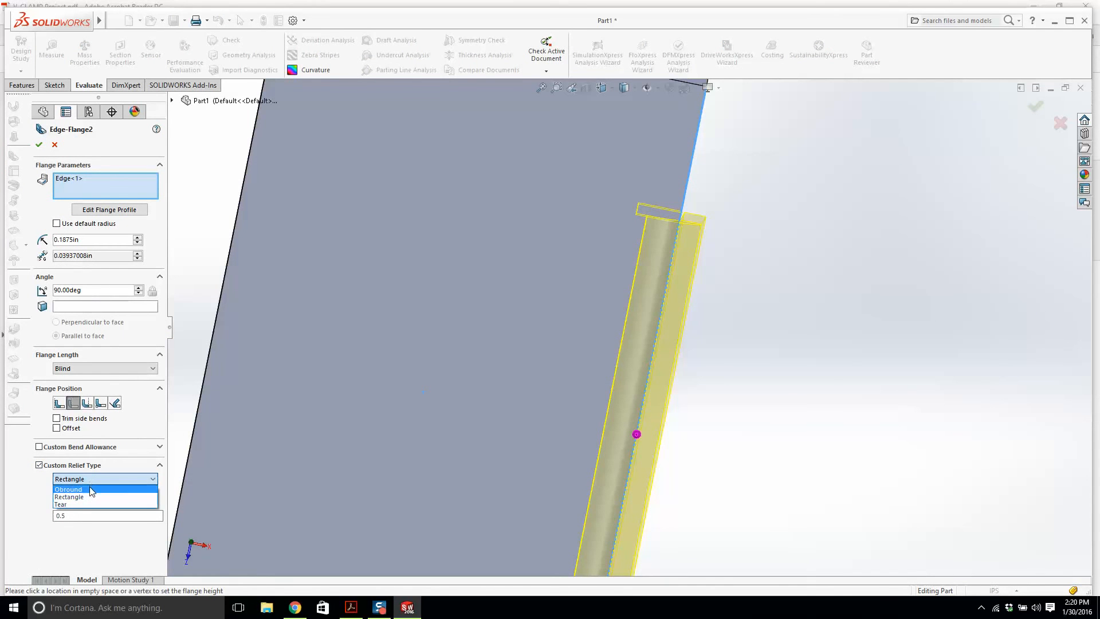
click(92, 489)
scroll(643, 226, down, 5)
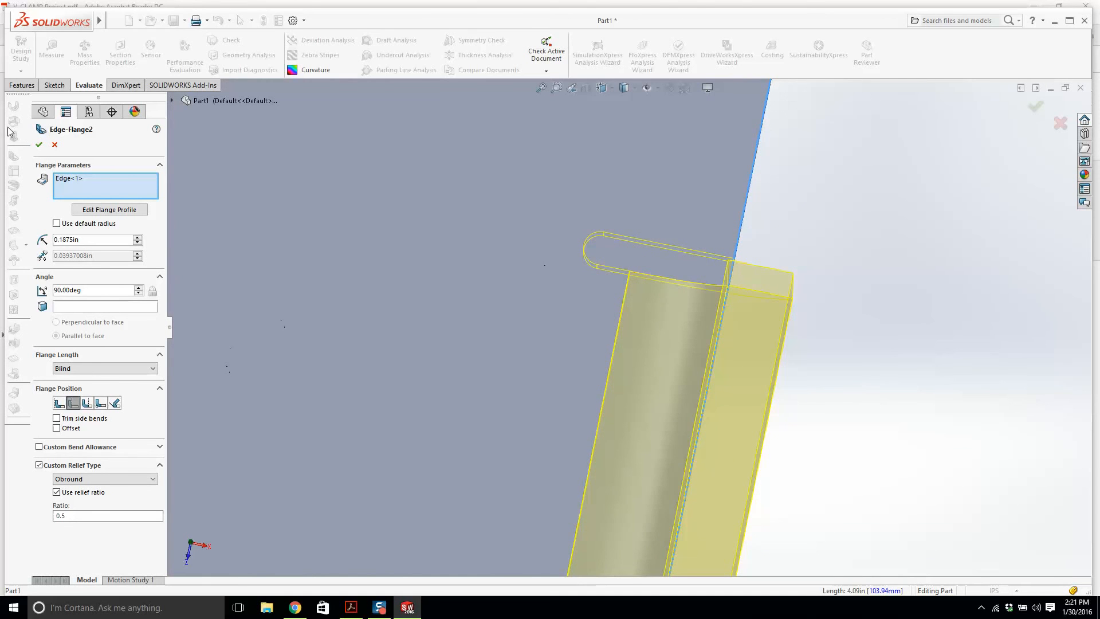
click(39, 145)
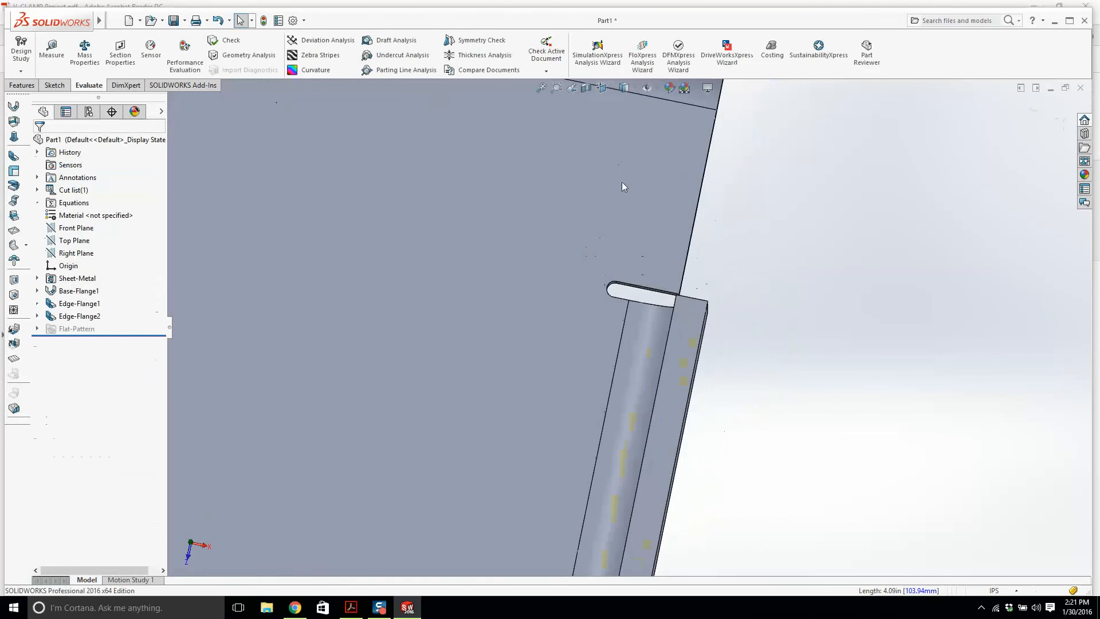
Step: Mirror the side edge flange about the Right Plane onto the opposite long side of the base
scroll(603, 305, up, 3)
scroll(596, 355, down, 6)
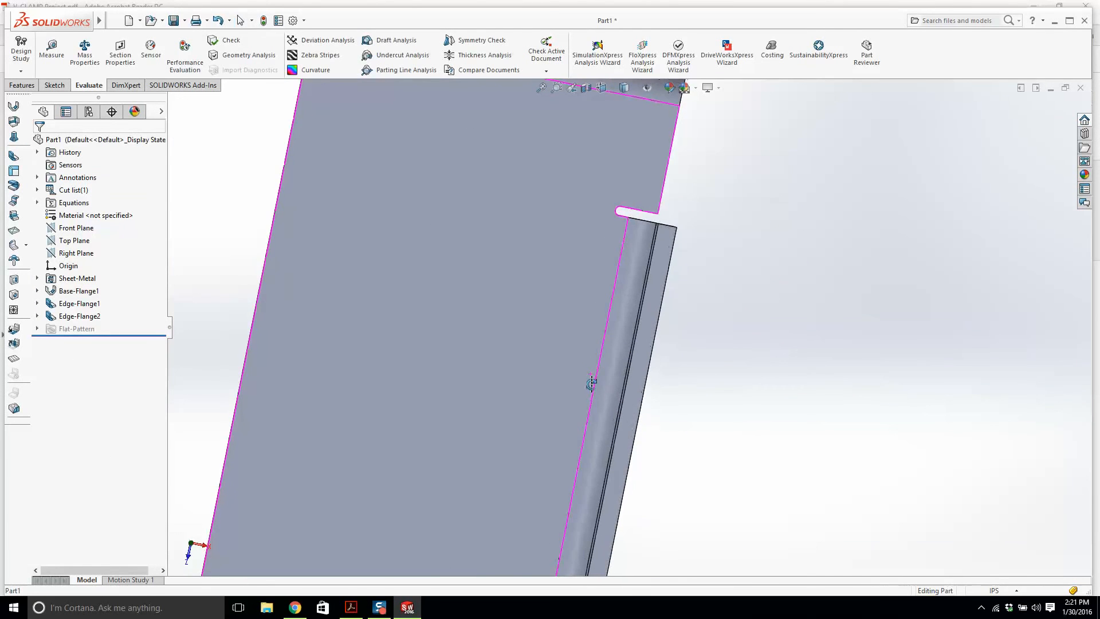
scroll(593, 375, up, 5)
middle_drag(639, 367, 607, 338)
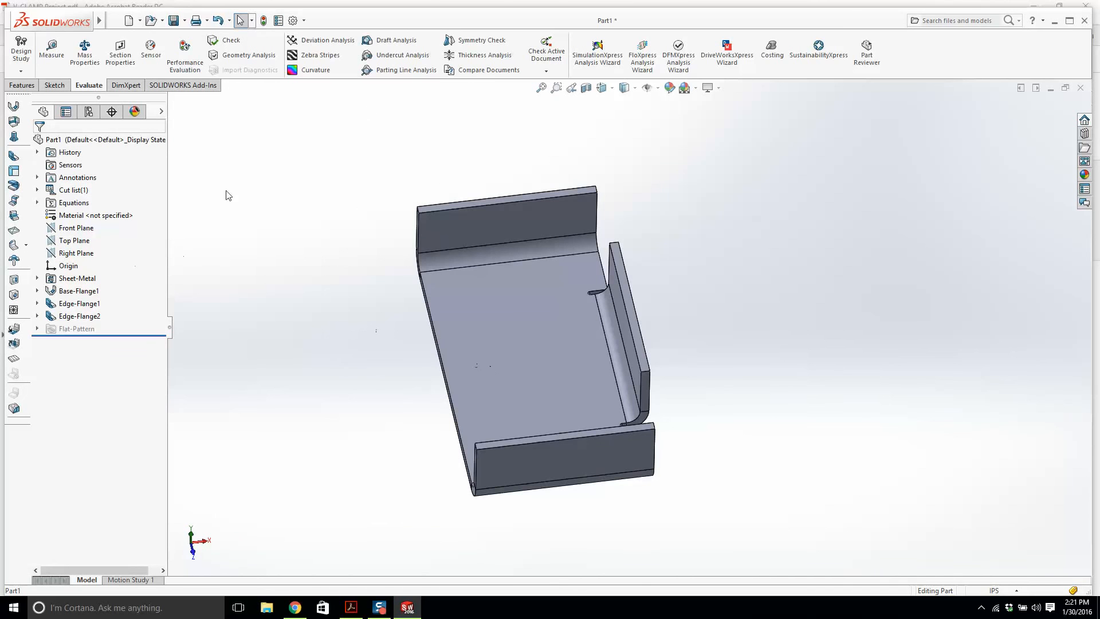
click(18, 85)
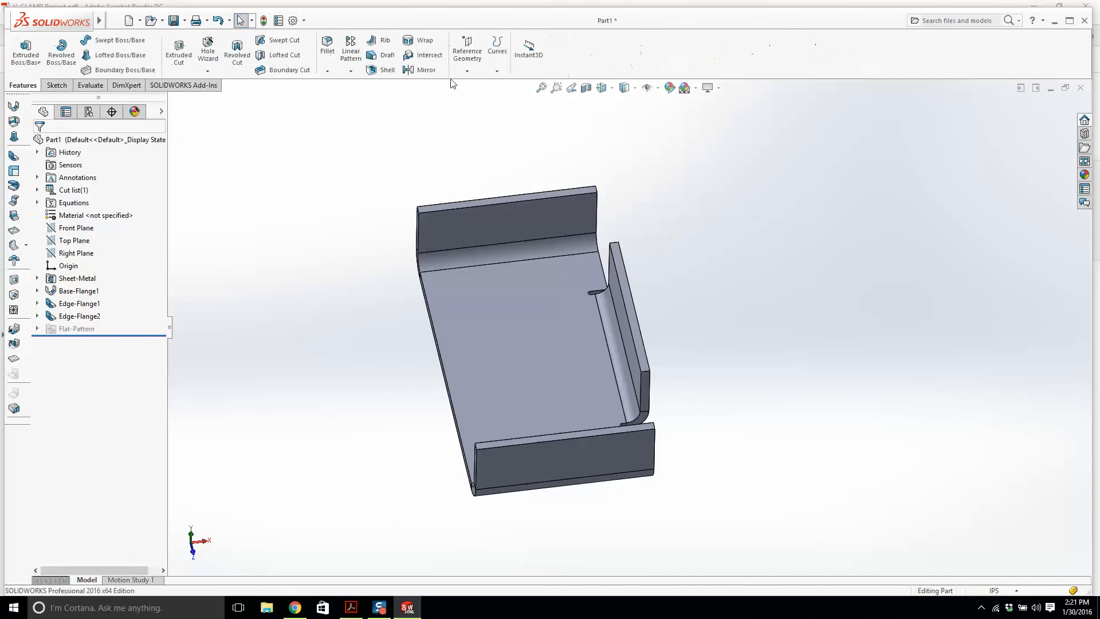
click(71, 253)
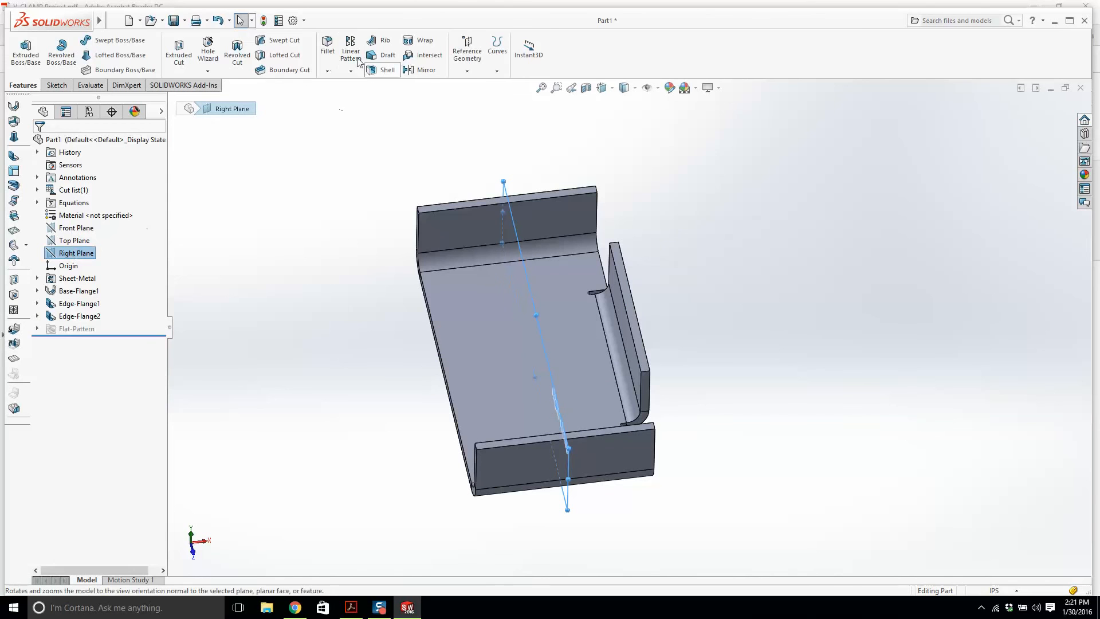
click(419, 70)
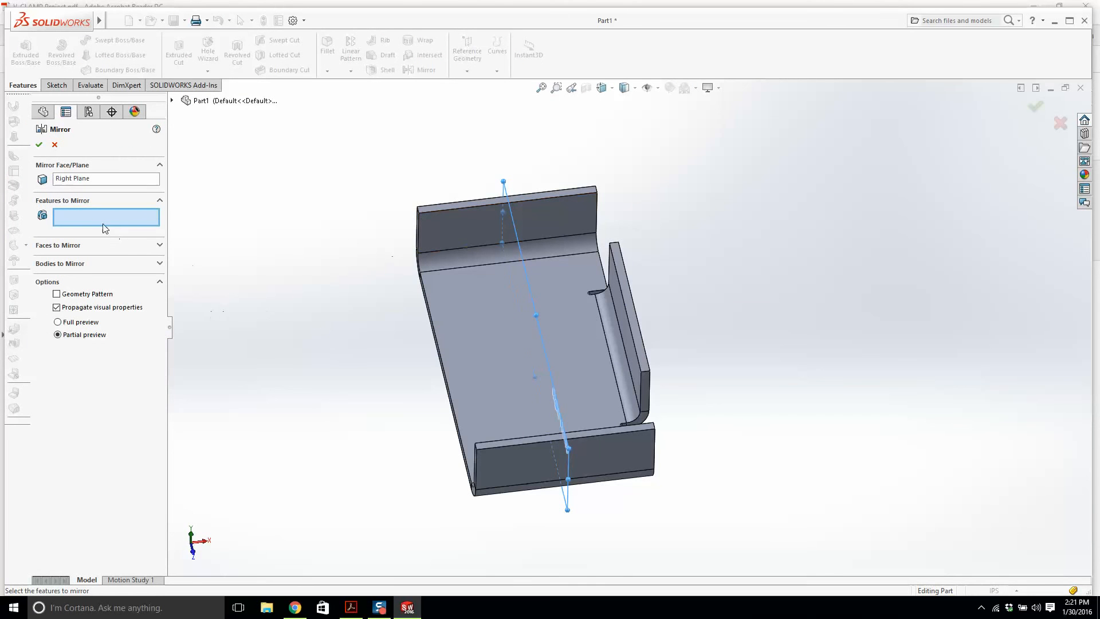
middle_drag(644, 332, 617, 311)
click(617, 311)
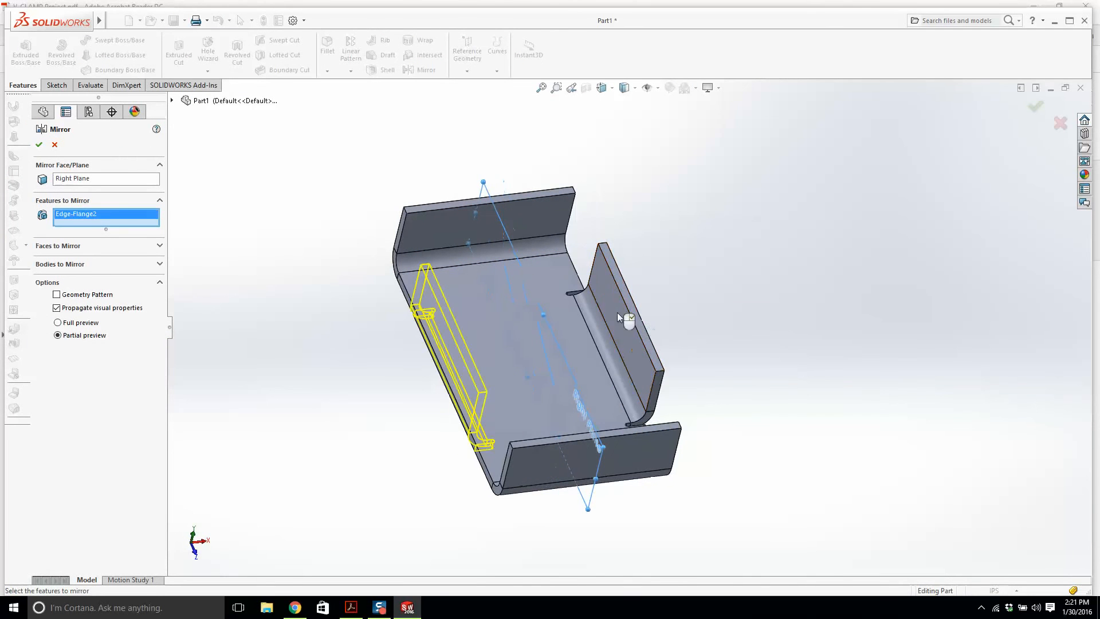
click(39, 144)
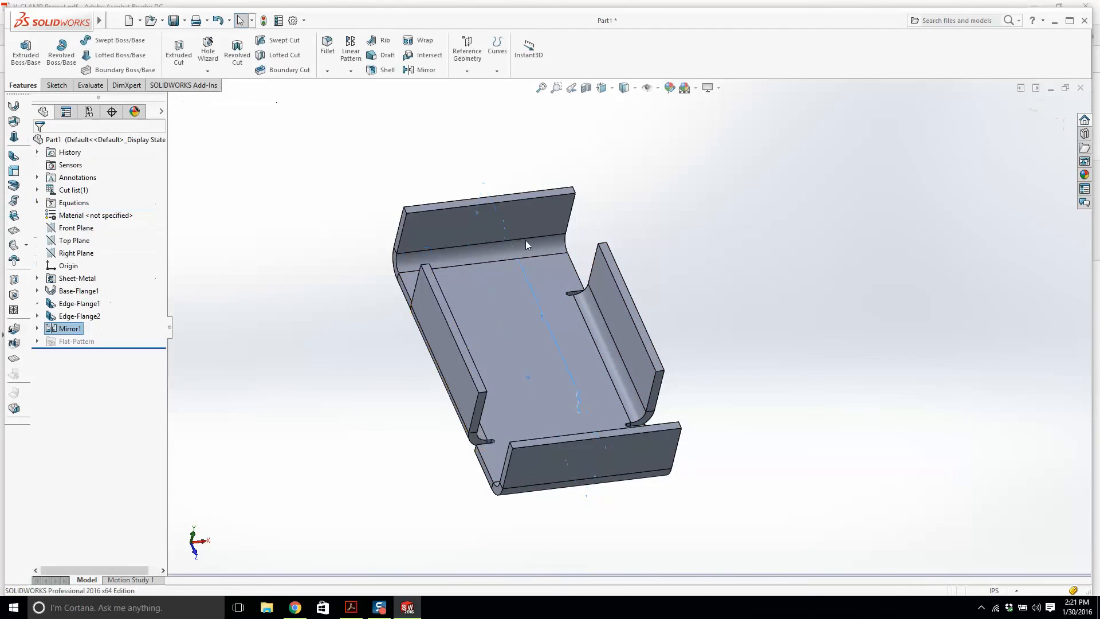
Step: Save the part on the Desktop under the file name "Sheetmetal Practice #2"
middle_drag(525, 240, 491, 279)
click(111, 17)
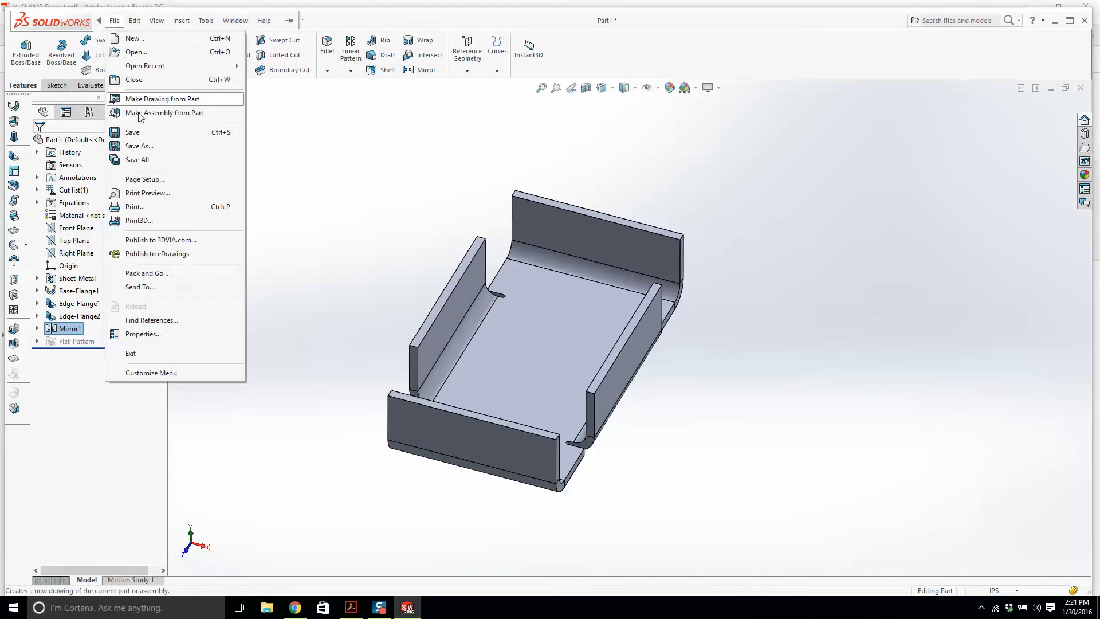
click(132, 147)
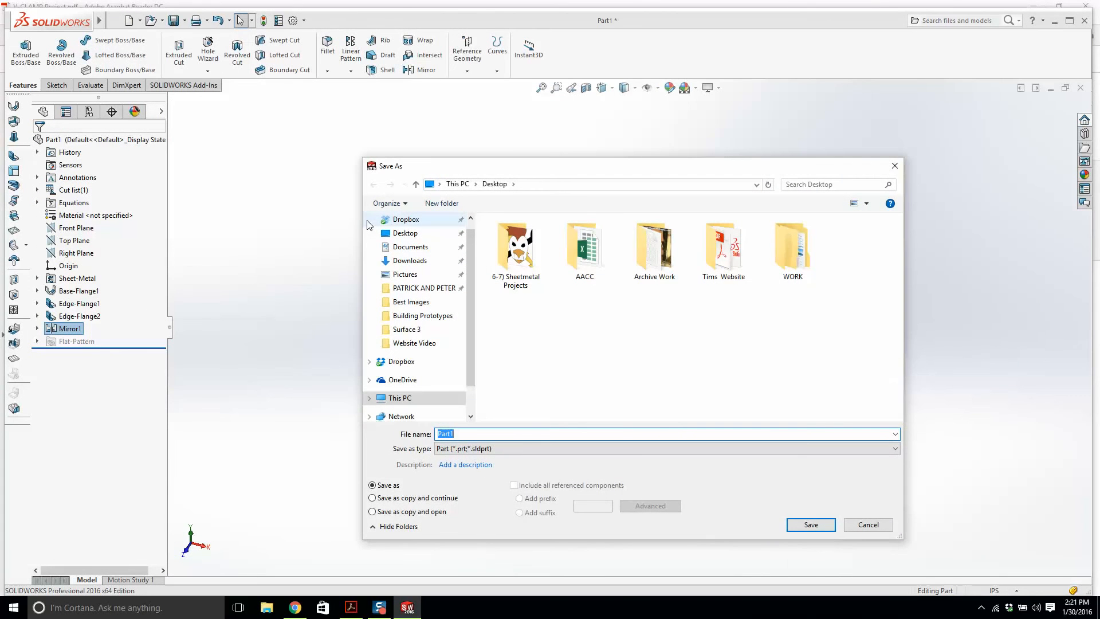
text(Sheet)
key(BackSpace)
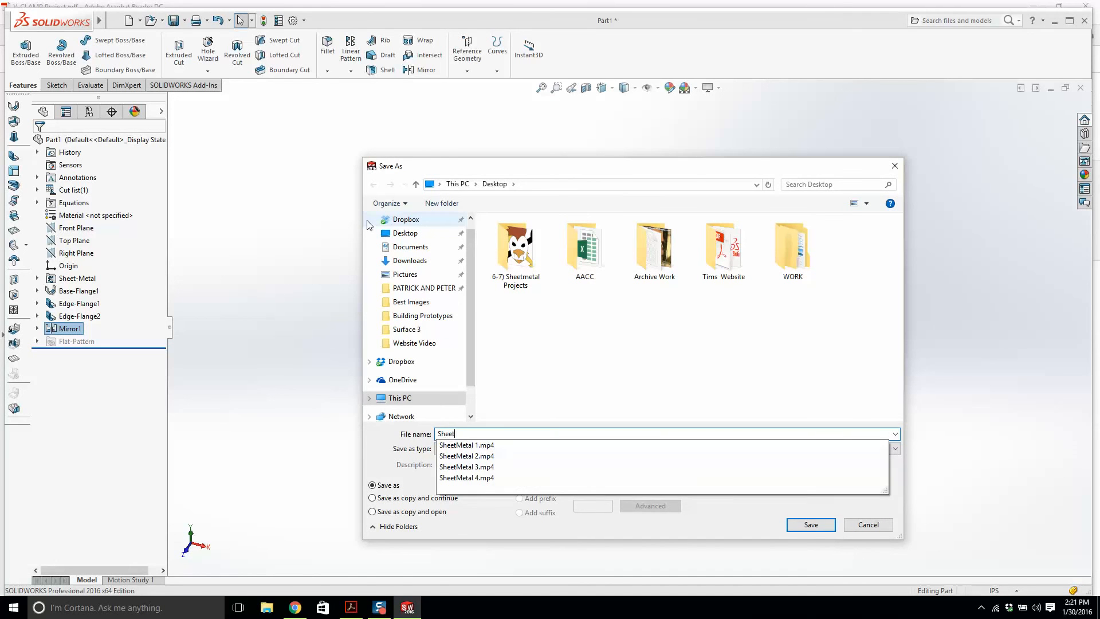
text(metal Practice)
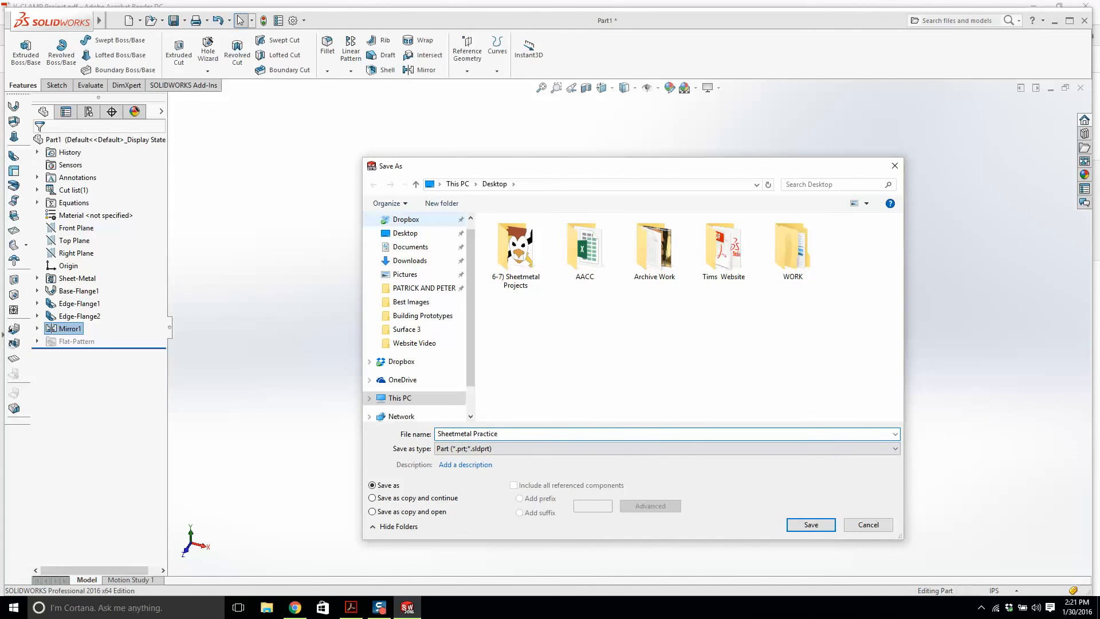
text( #2)
key(Return)
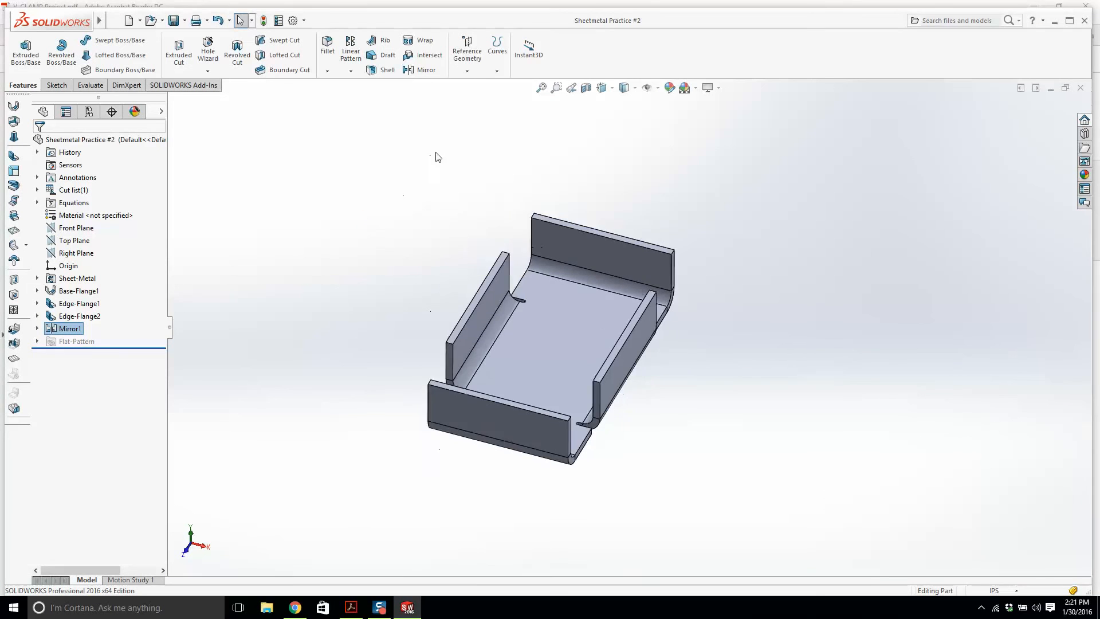
Step: Start a 0.25 in × 45° chamfer and select both free corner edges of the rear short-side flange
click(327, 71)
click(338, 101)
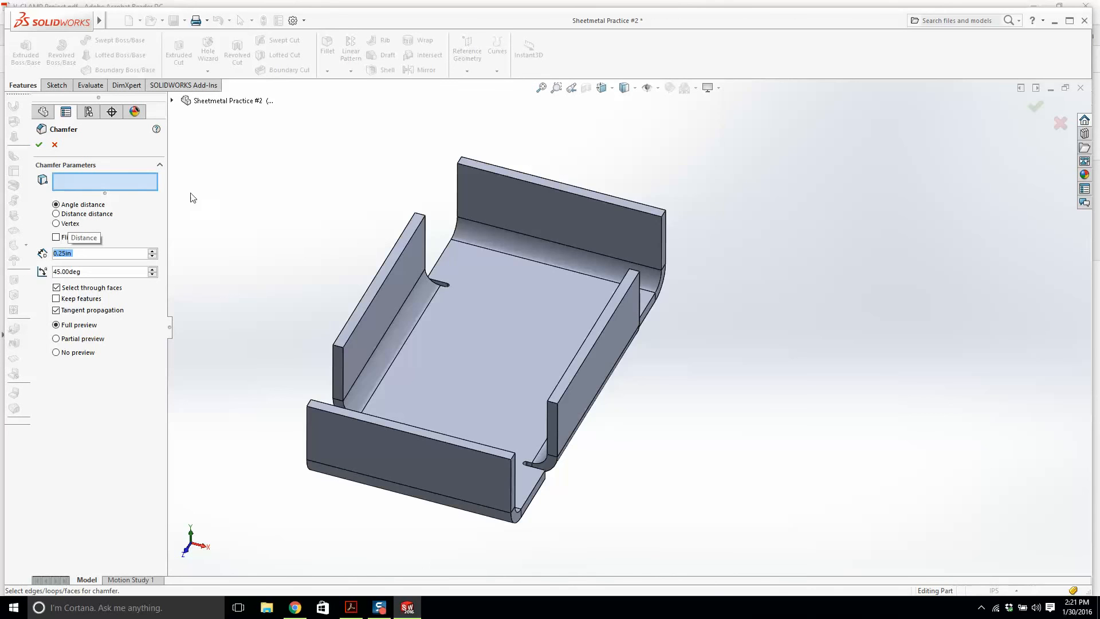
middle_drag(391, 180, 465, 218)
scroll(399, 170, down, 5)
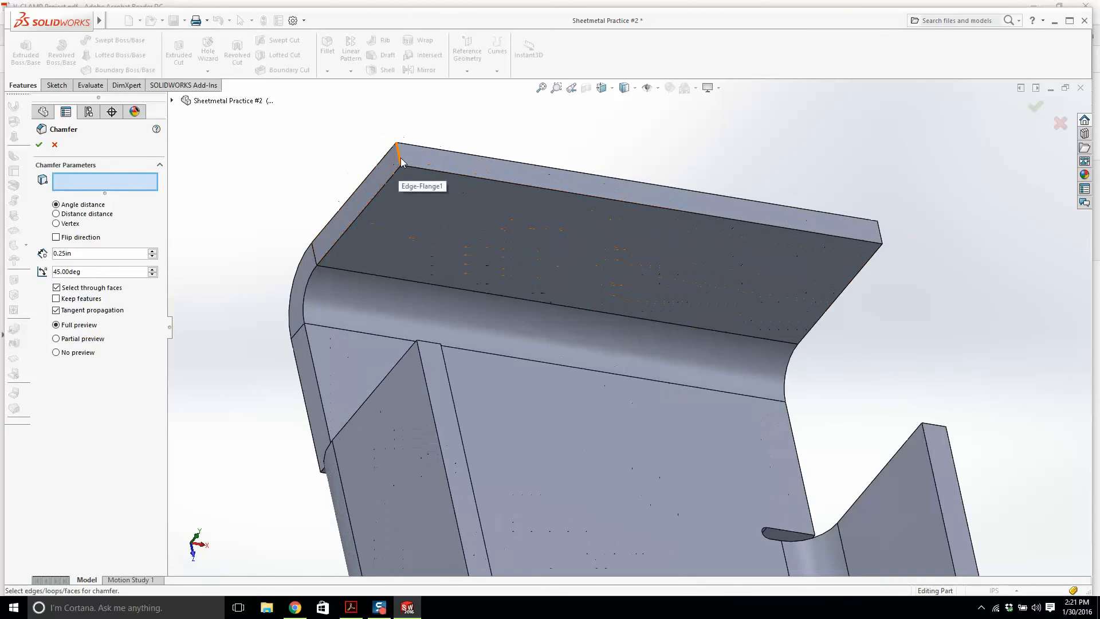
click(400, 162)
middle_drag(724, 177, 870, 201)
click(890, 239)
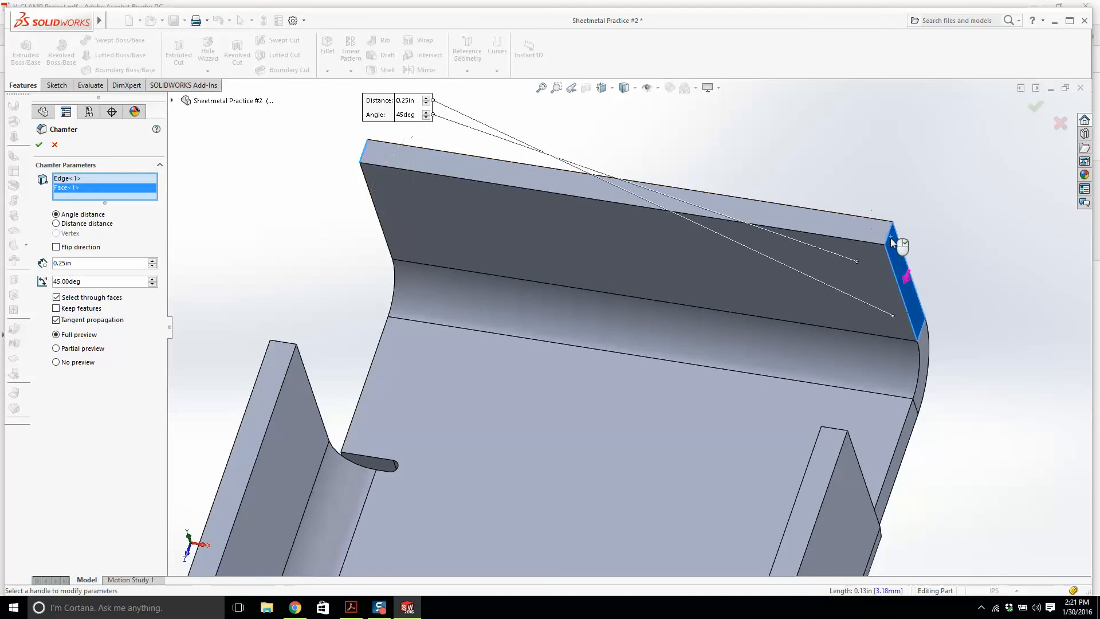
click(891, 245)
click(886, 233)
scroll(886, 235, up, 5)
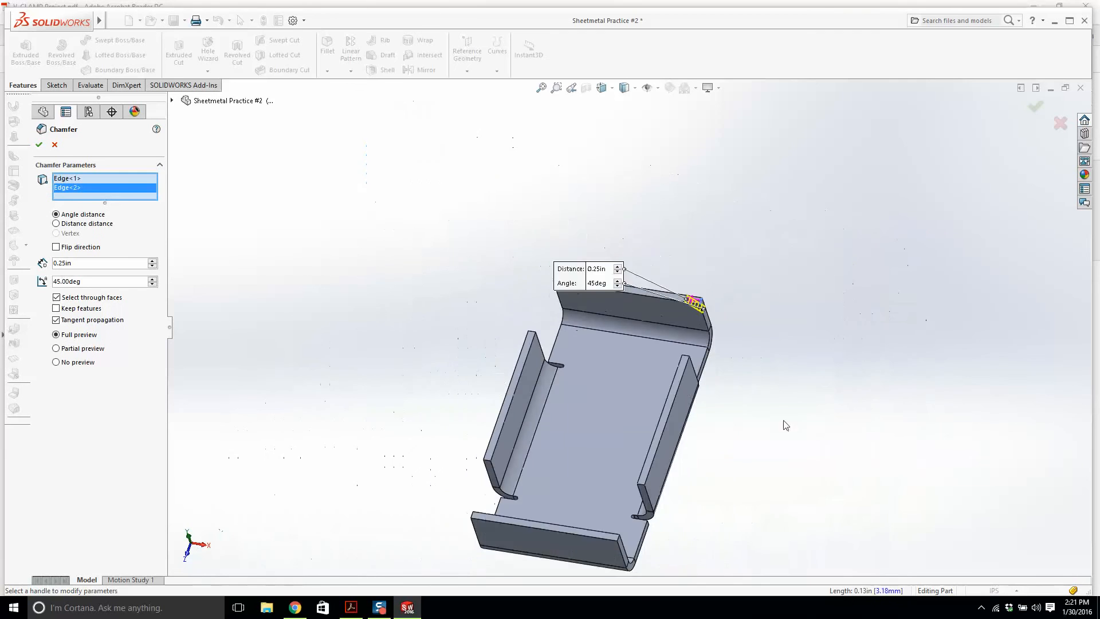
Step: Add both free corner edges of the front short-side flange to the chamfer selection
scroll(664, 354, down, 5)
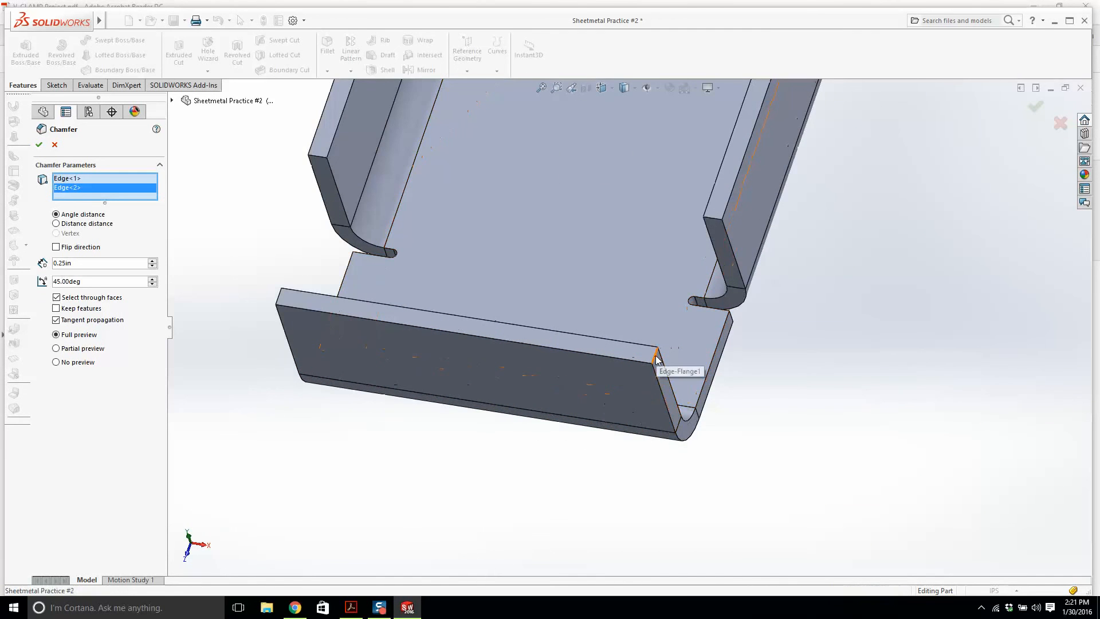
click(656, 359)
middle_drag(410, 310, 564, 342)
click(523, 336)
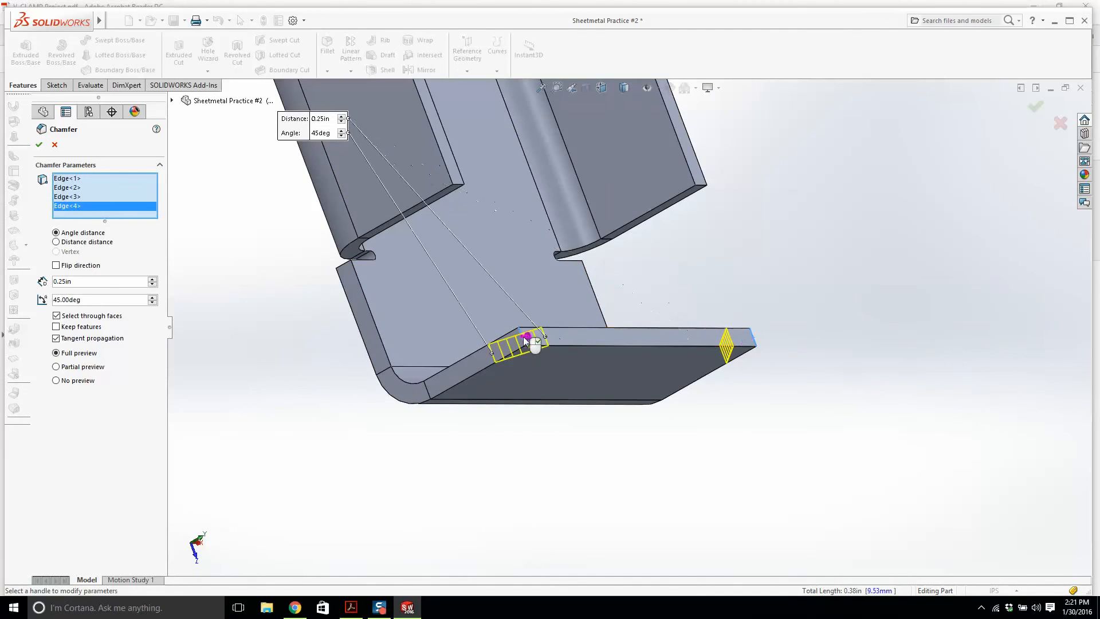
Step: Add both free corner edges of the first long-side flange to the chamfer selection
scroll(493, 229, up, 1)
scroll(453, 155, down, 4)
click(539, 275)
scroll(511, 196, up, 5)
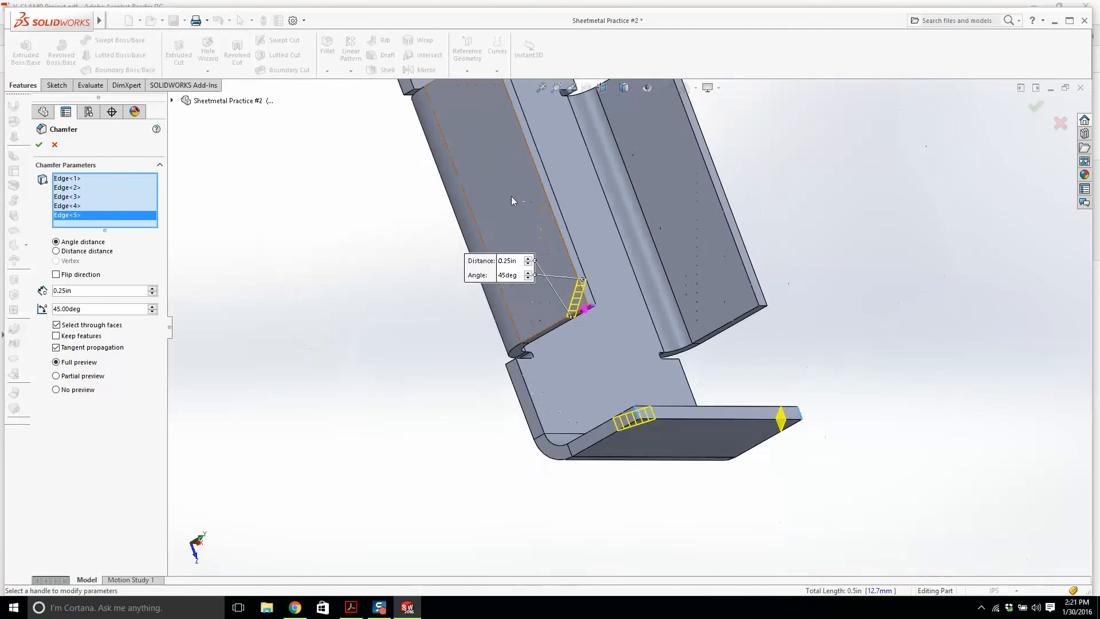
scroll(511, 196, up, 4)
scroll(575, 244, down, 7)
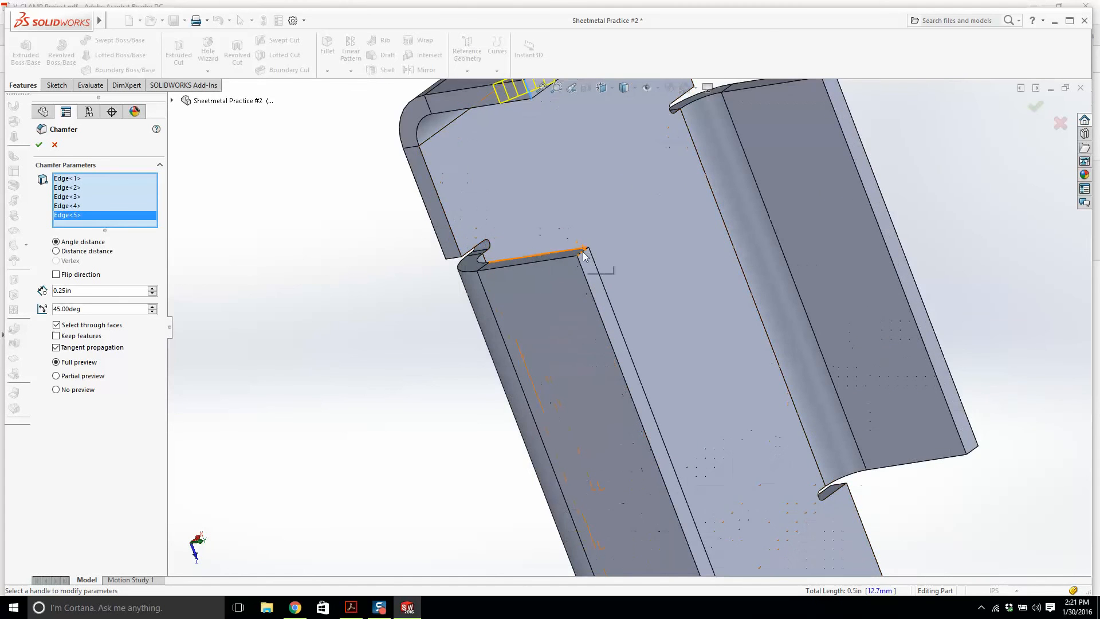
click(583, 255)
Step: Add both free corner edges of the opposite long-side flange and create the 0.25 in × 45° chamfer
scroll(584, 249, up, 4)
scroll(719, 240, down, 6)
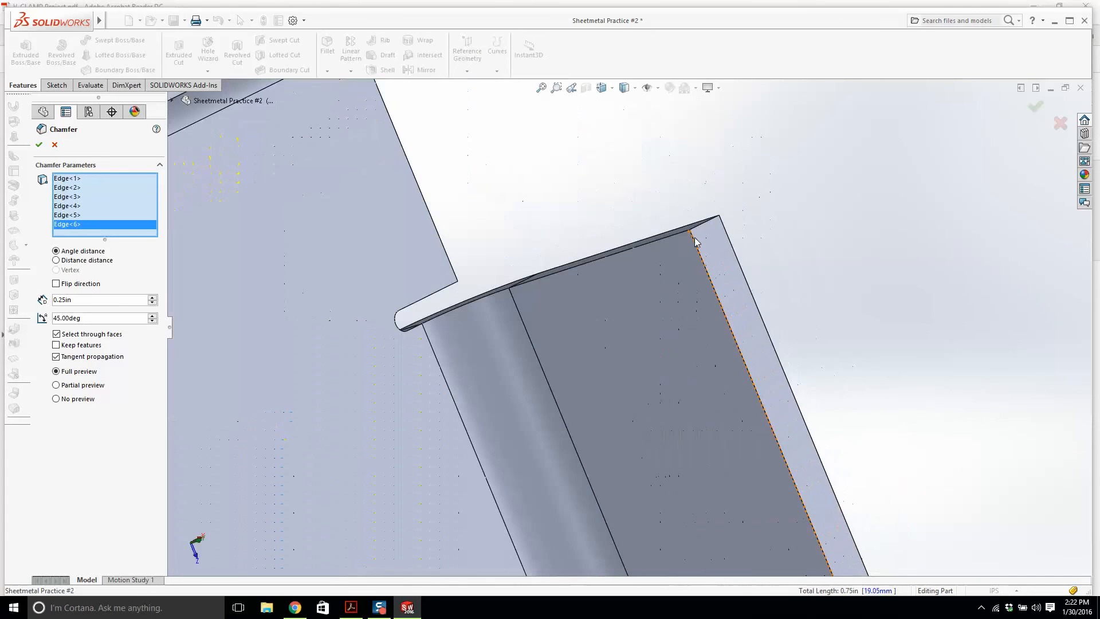
click(694, 238)
scroll(694, 310, up, 4)
scroll(716, 487, down, 3)
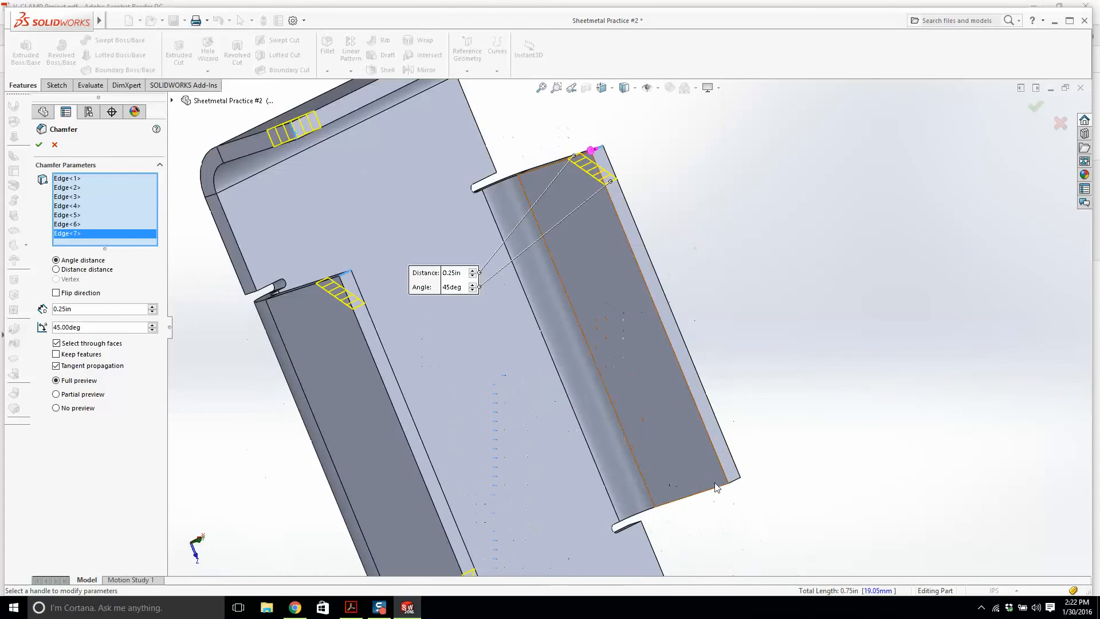
scroll(716, 487, down, 2)
click(732, 450)
scroll(584, 342, up, 5)
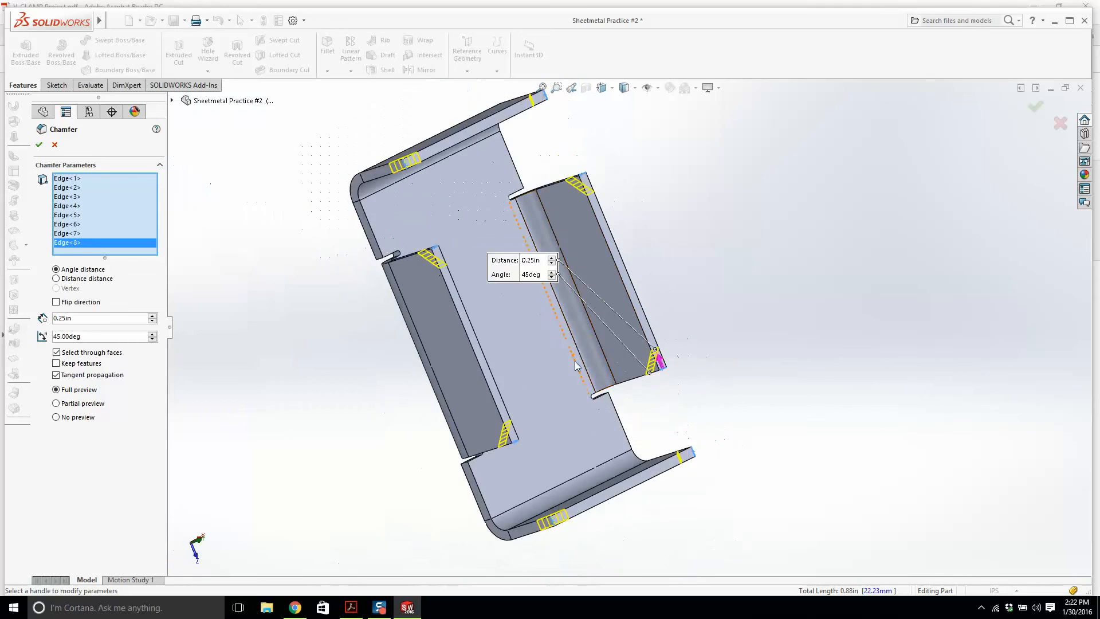
middle_drag(574, 361, 300, 221)
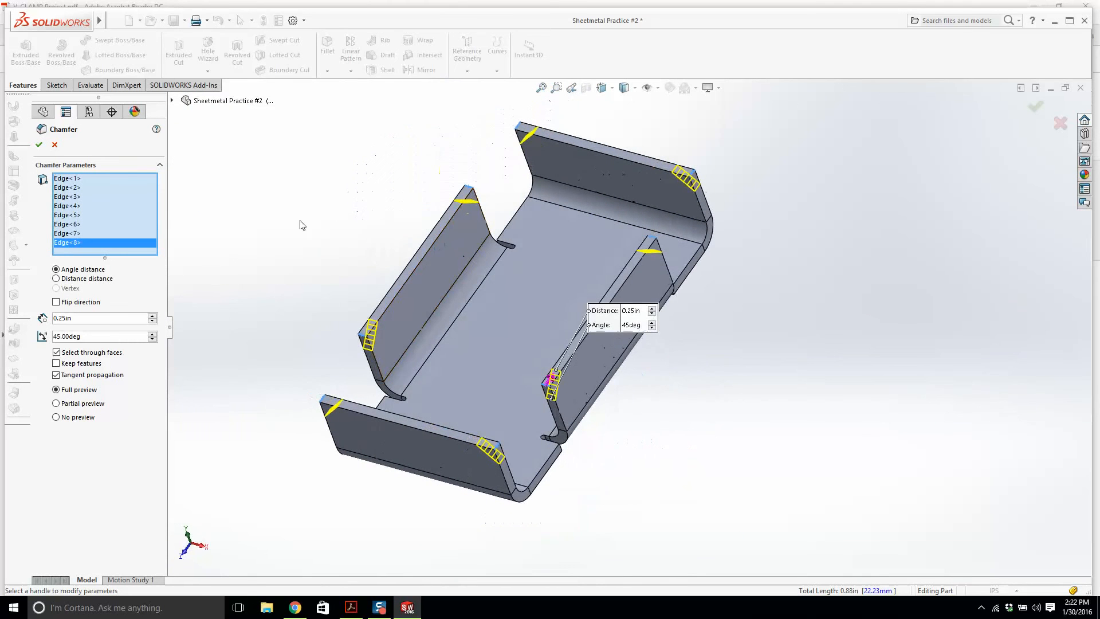
click(40, 145)
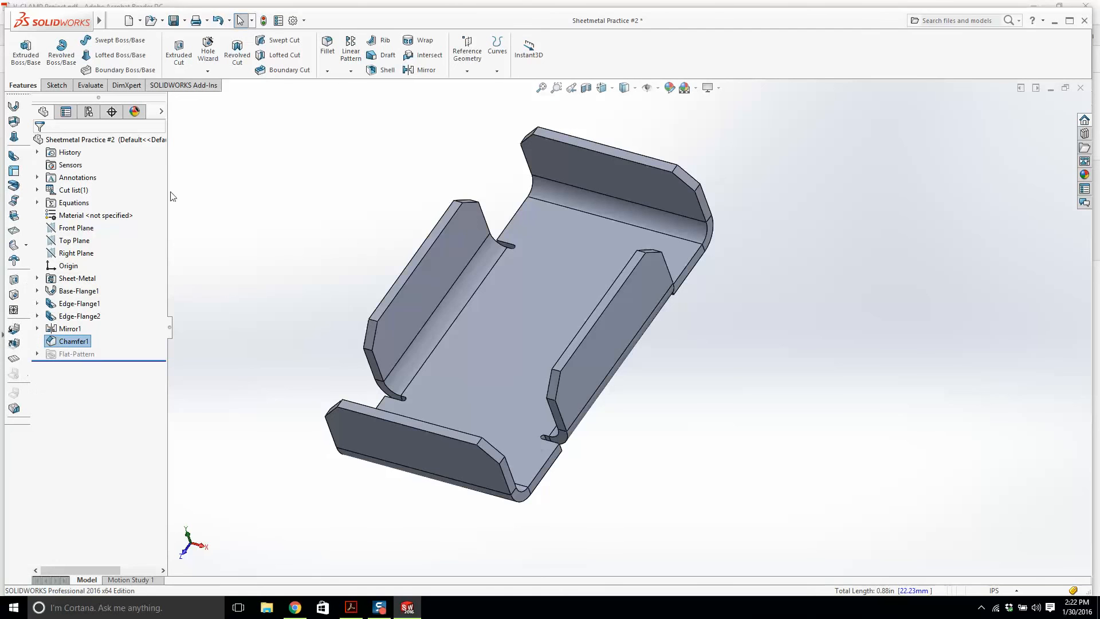
Step: Check the hole layout in the V-CLAMP Project drawing in Adobe Acrobat Reader, then return to the SOLIDWORKS part
middle_drag(431, 195, 445, 195)
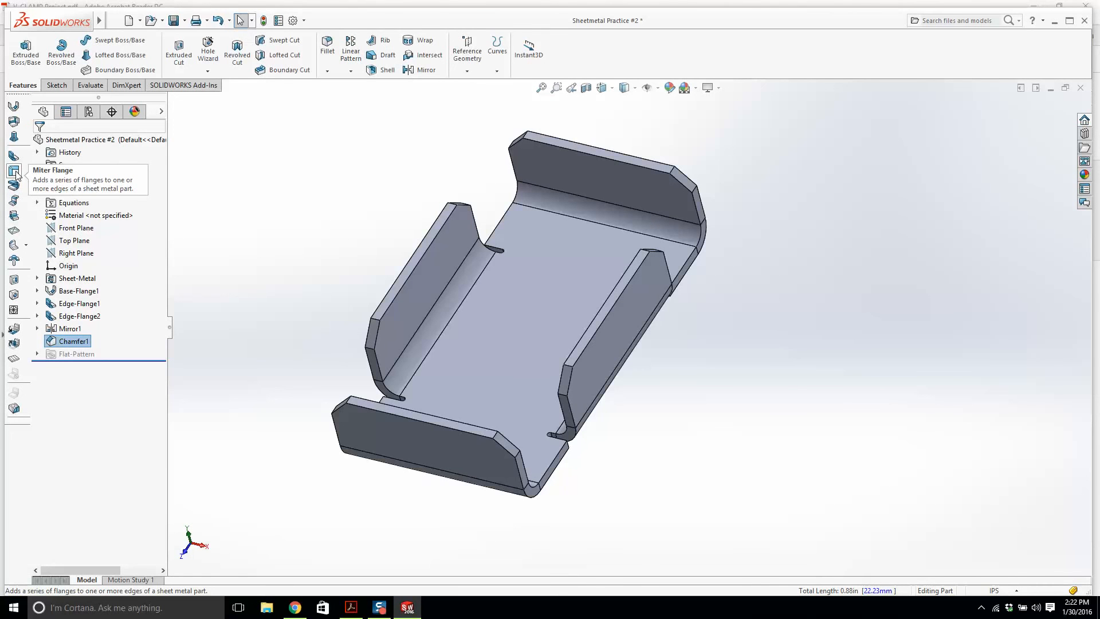
middle_drag(539, 236, 587, 235)
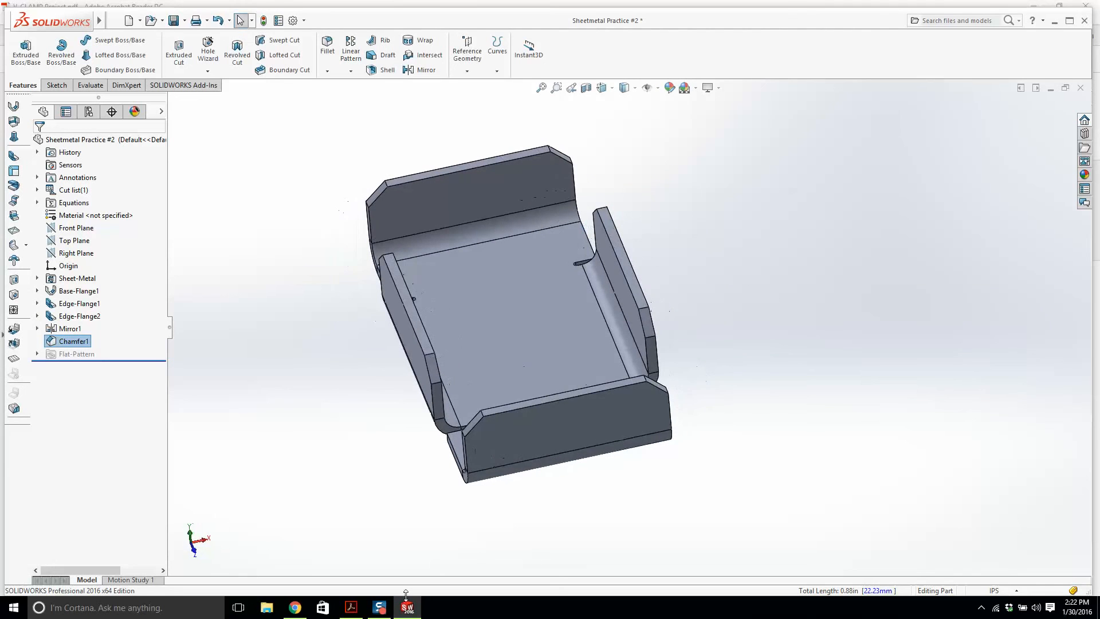
click(351, 607)
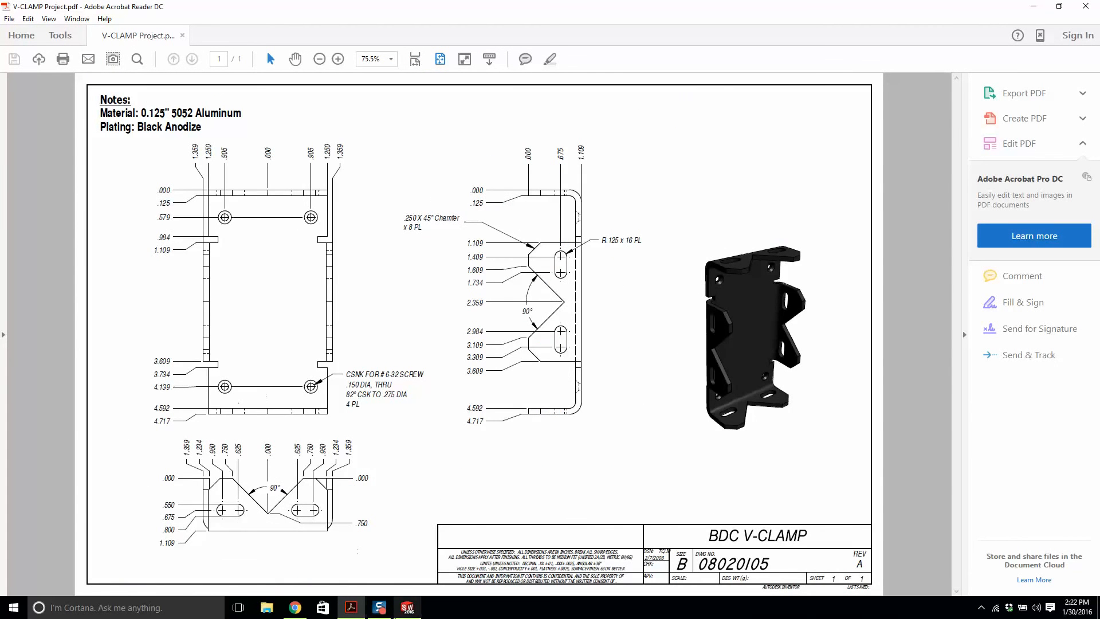
click(415, 608)
middle_drag(471, 287, 464, 372)
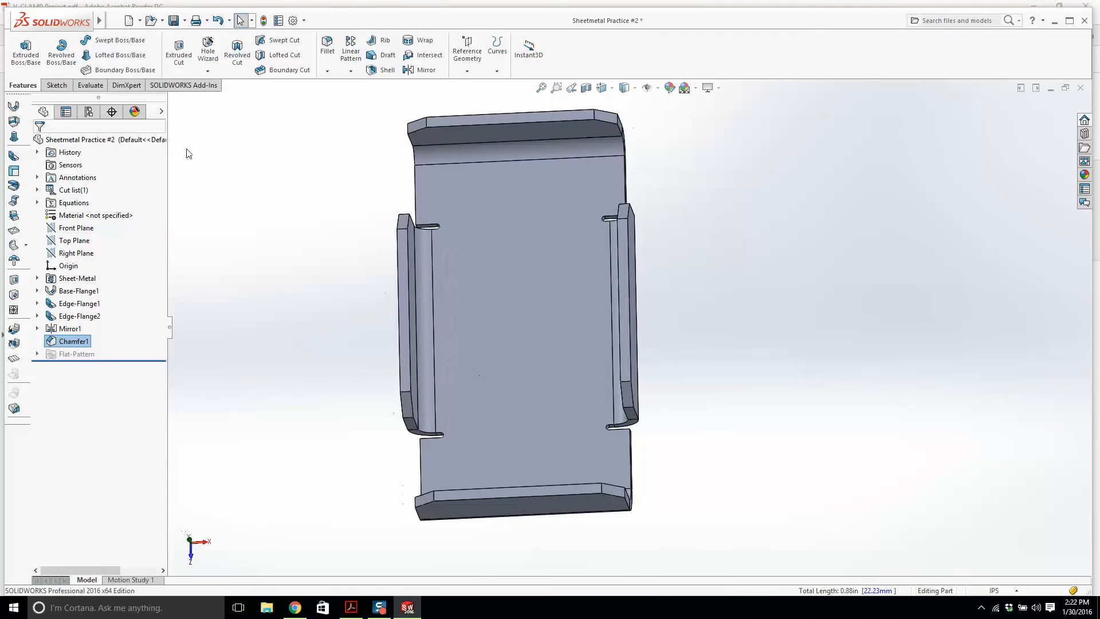
click(56, 85)
click(20, 52)
click(470, 197)
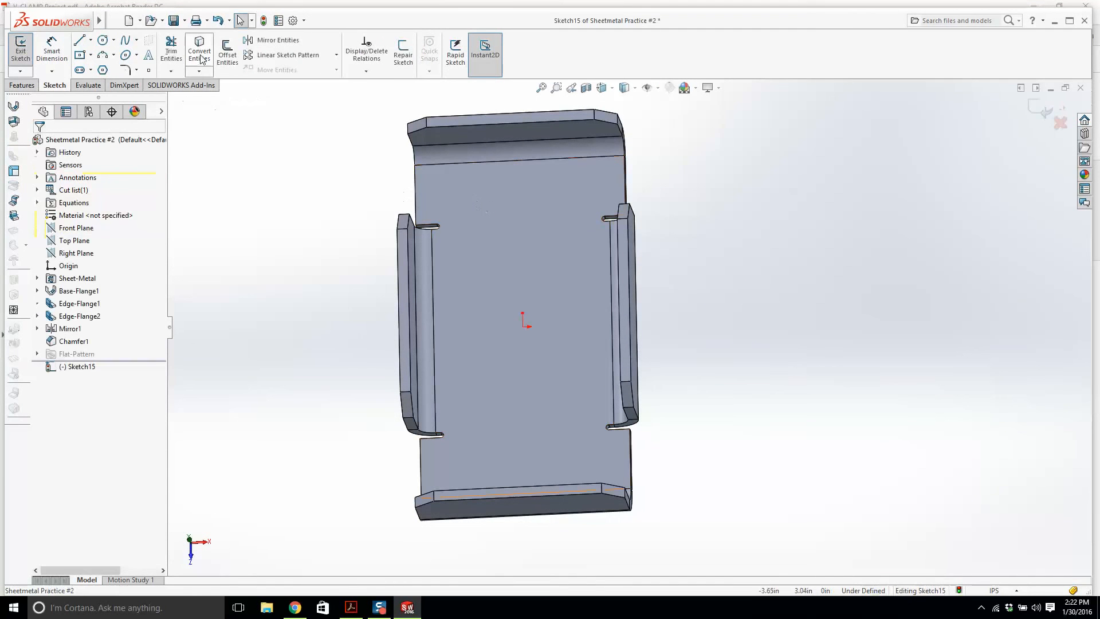
click(20, 52)
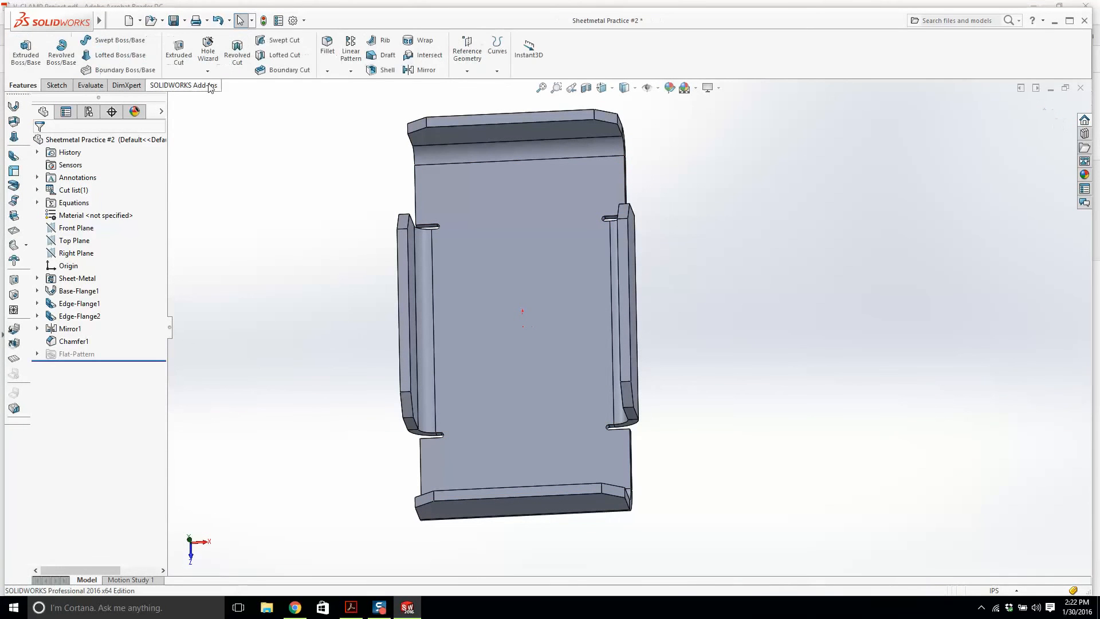
Step: Start positioning through-all countersunk holes for #6 ANSI Inch Flat Head Screw (82) on the base's inner face with the Hole Wizard
click(558, 208)
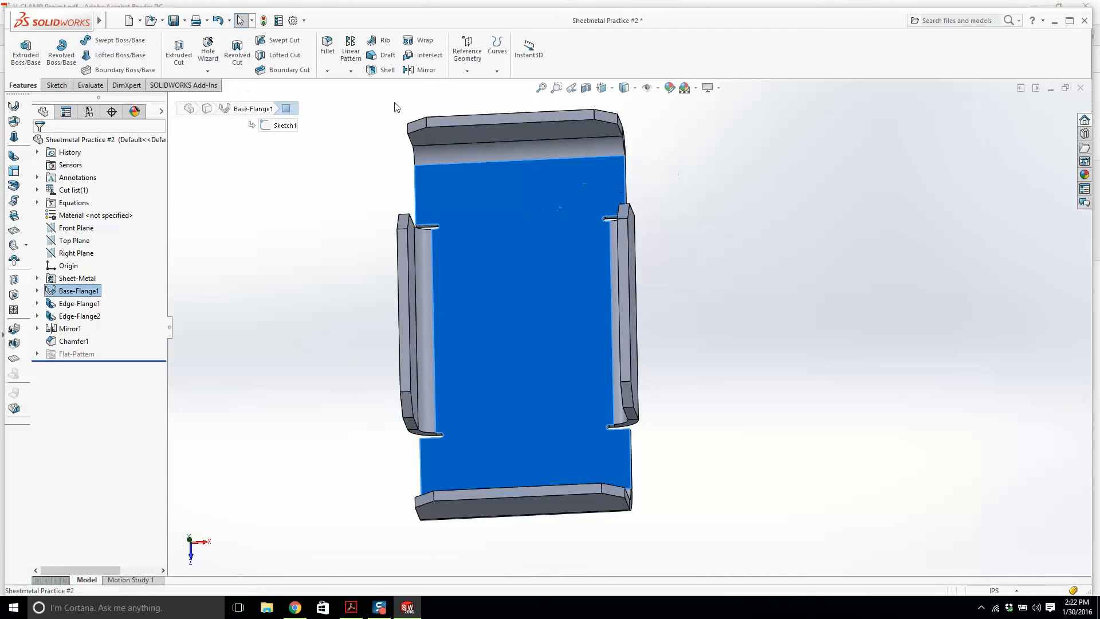
click(208, 52)
key(space)
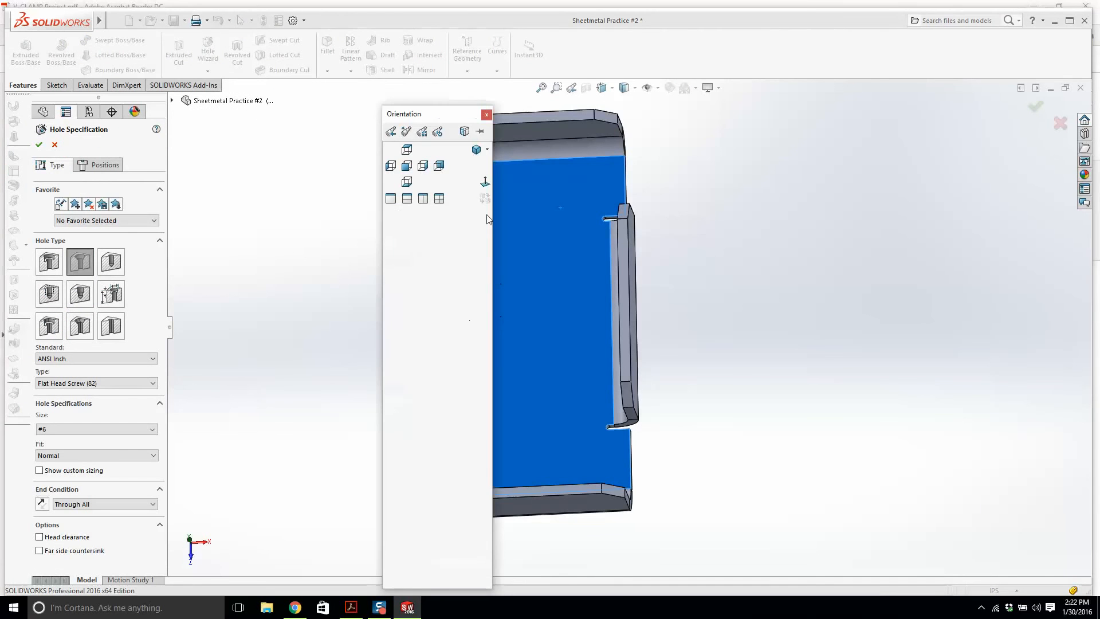
key(ctrl+5)
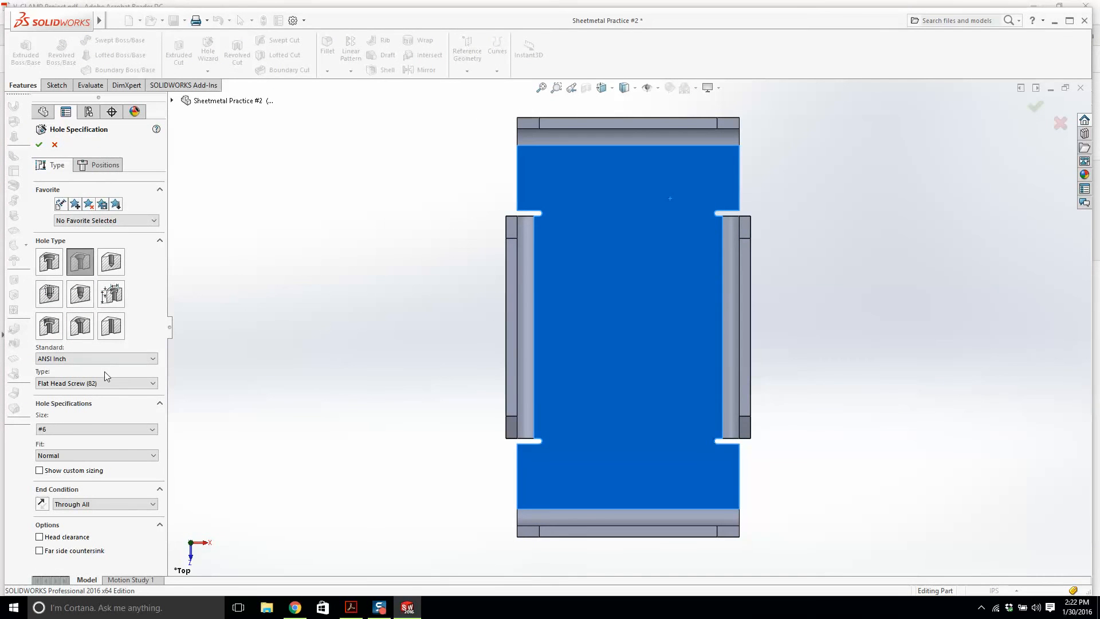
click(98, 165)
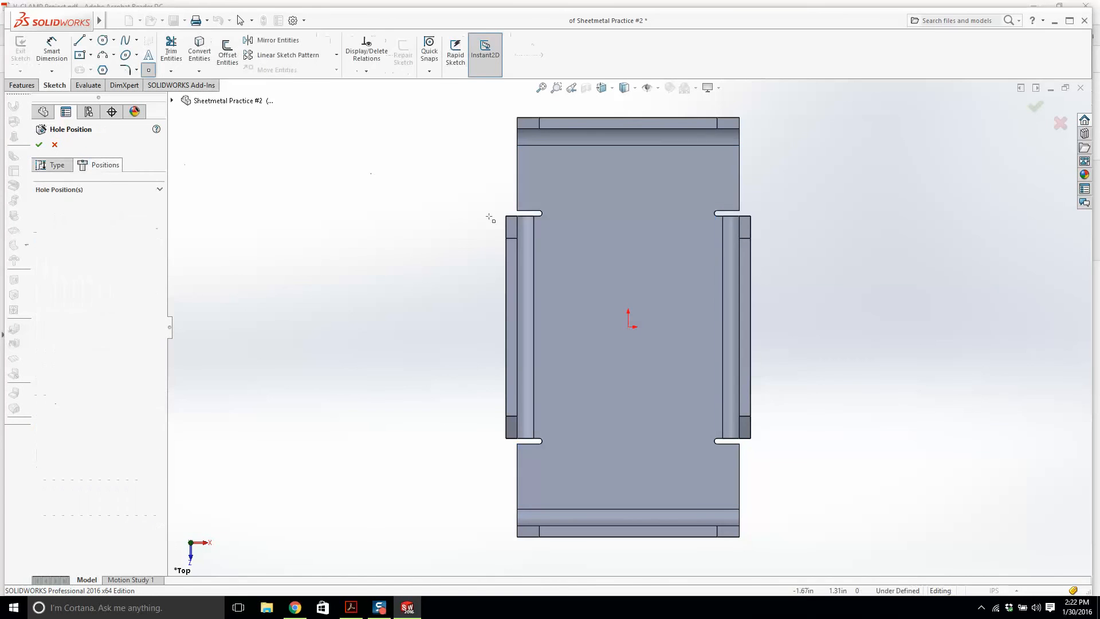
click(560, 174)
click(685, 174)
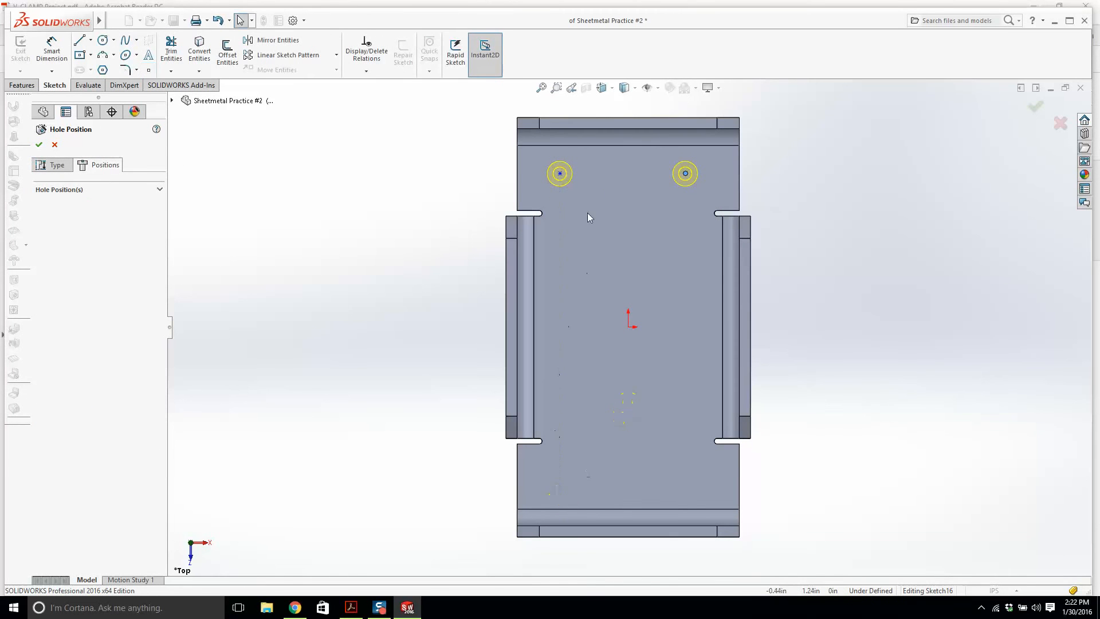
drag(509, 163, 721, 228)
key(Delete)
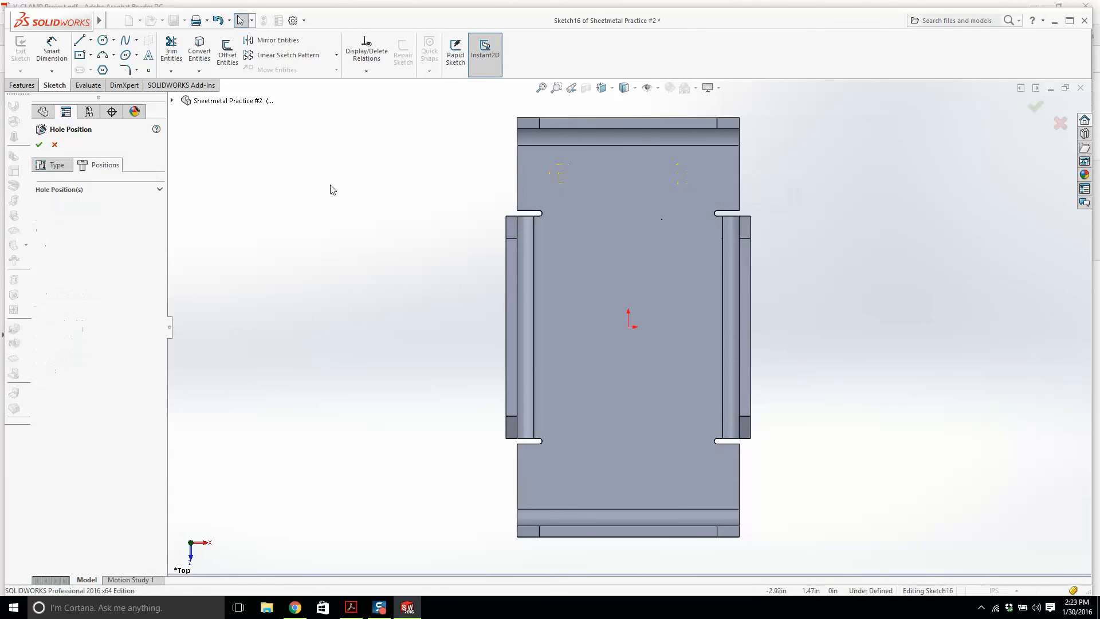
Step: Sketch a center rectangle about 1.72 by 3.36 in on the base, centered on the origin
click(81, 55)
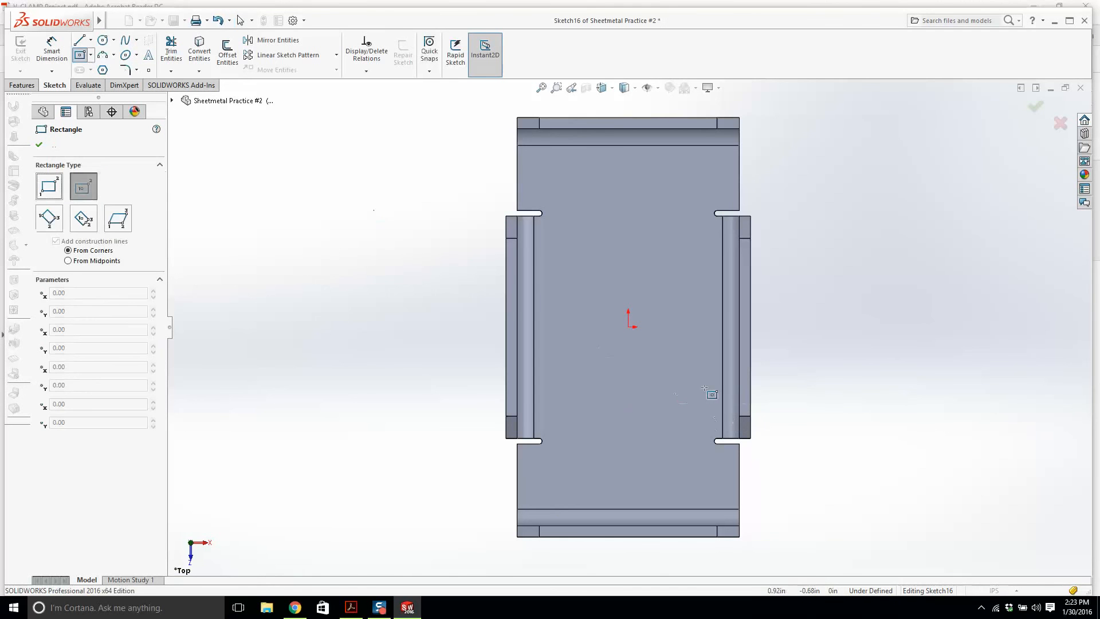
click(628, 327)
click(553, 177)
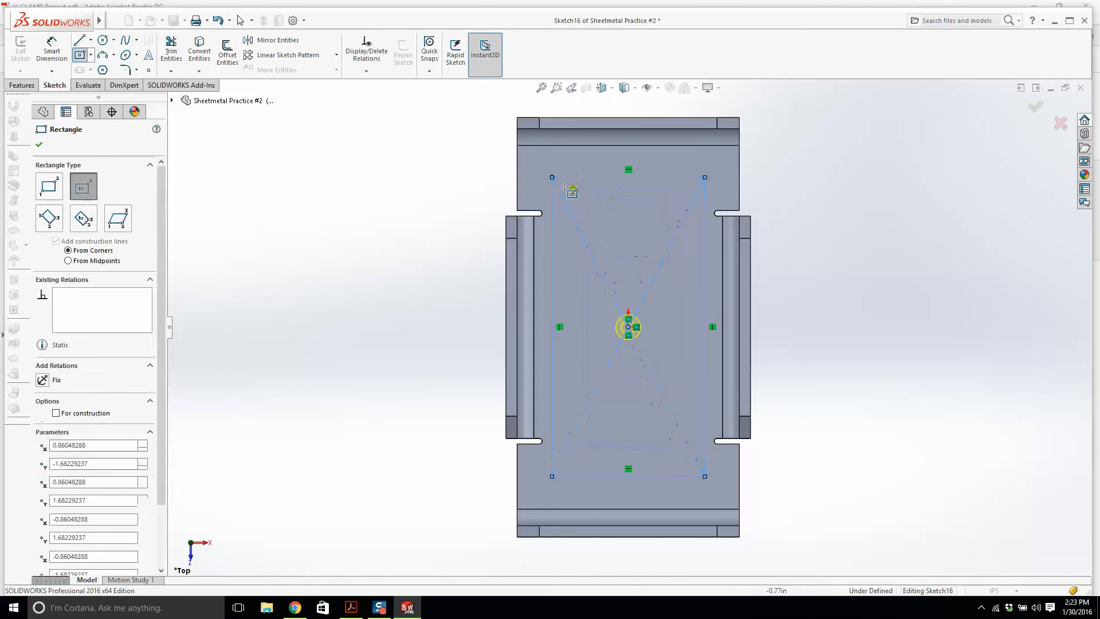
key(Escape)
Step: Turn off the construction setting for all lines of the center rectangle
drag(497, 153, 721, 482)
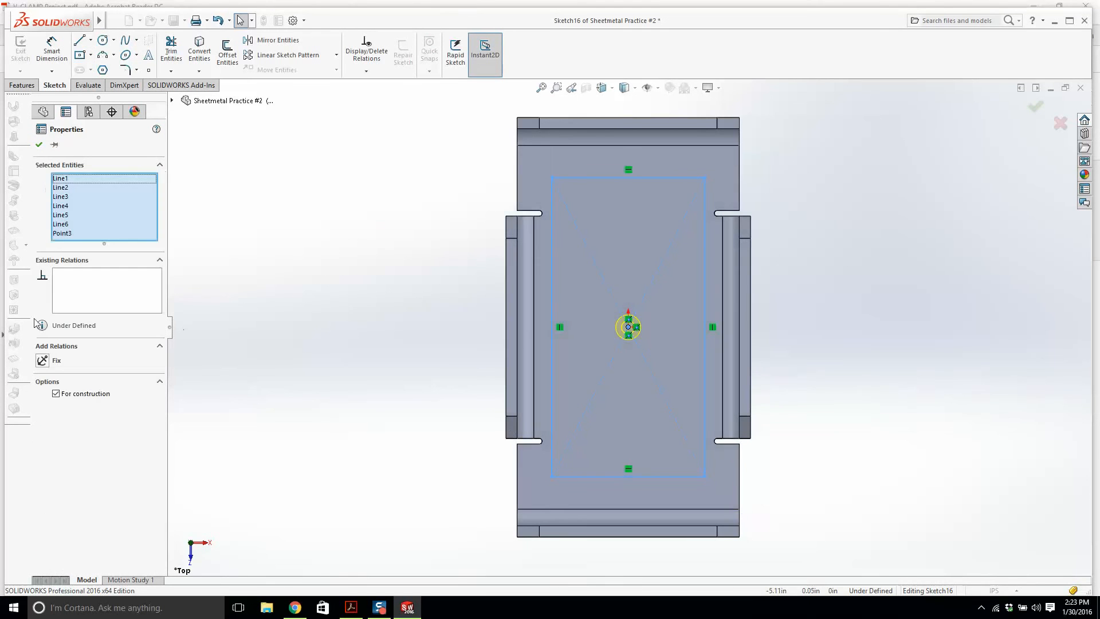
click(55, 394)
click(579, 383)
Step: Remove the hole point at the rectangle's center and add a Midpoint relation between its diagonal and the origin
drag(595, 307, 646, 332)
click(644, 331)
scroll(635, 322, down, 6)
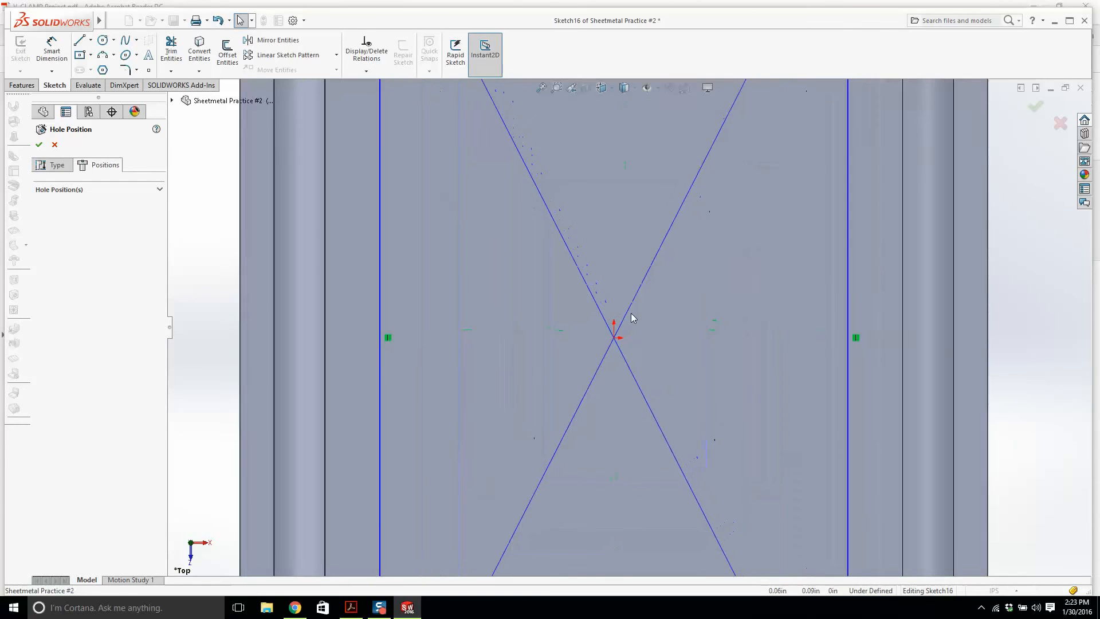
click(621, 337)
ctrl+click(613, 337)
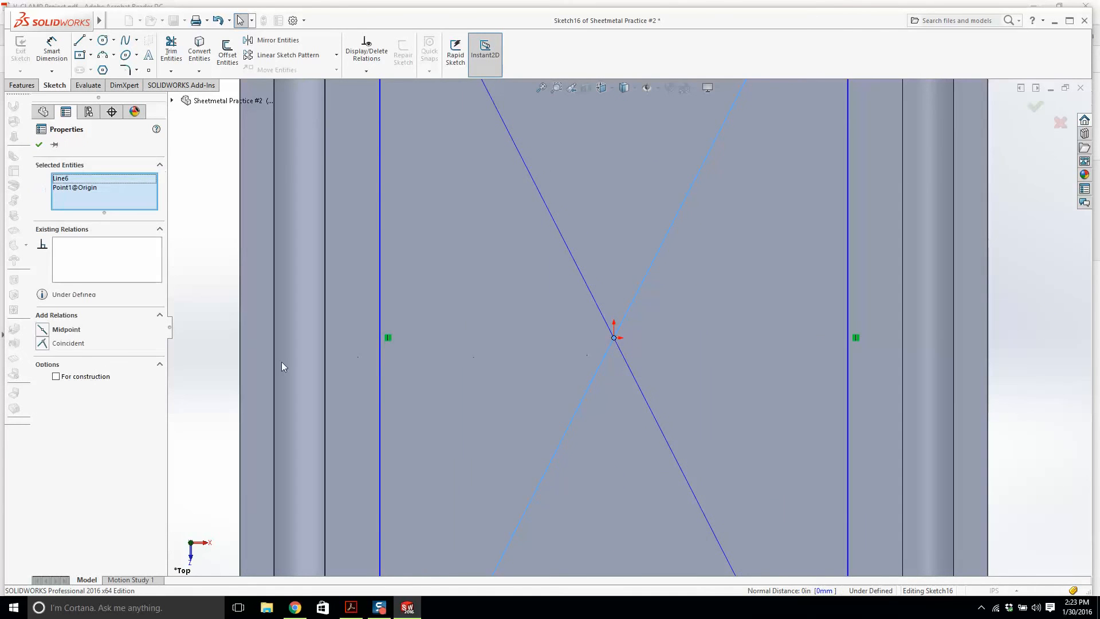
click(62, 330)
scroll(667, 297, up, 5)
key(Escape)
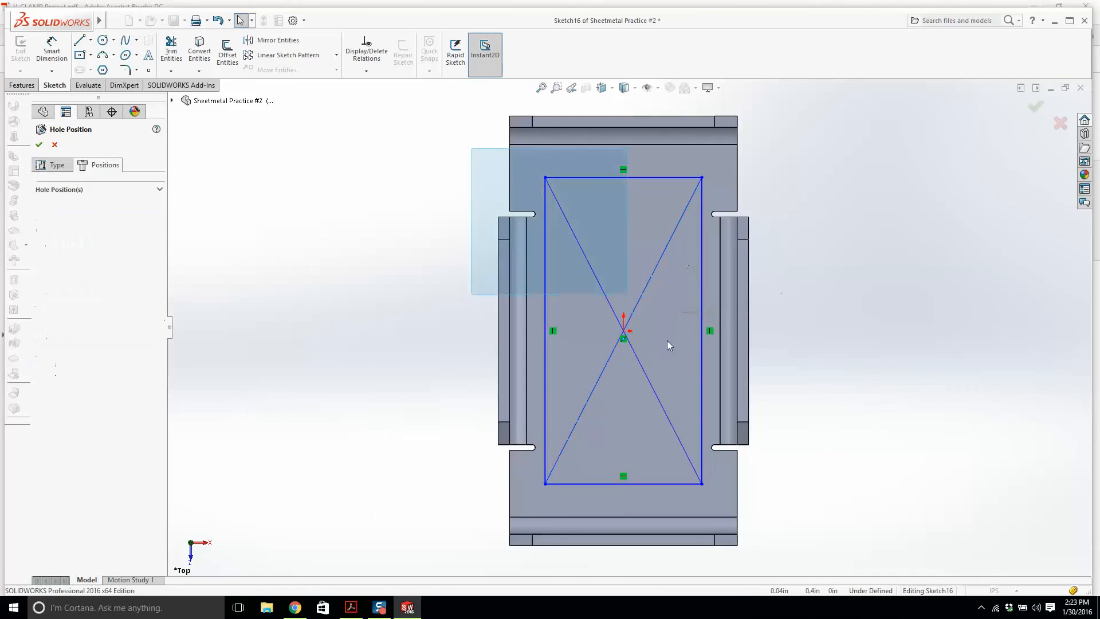
Step: Convert the rectangle's four sides and both diagonals to construction geometry
drag(667, 345, 769, 516)
drag(488, 162, 762, 504)
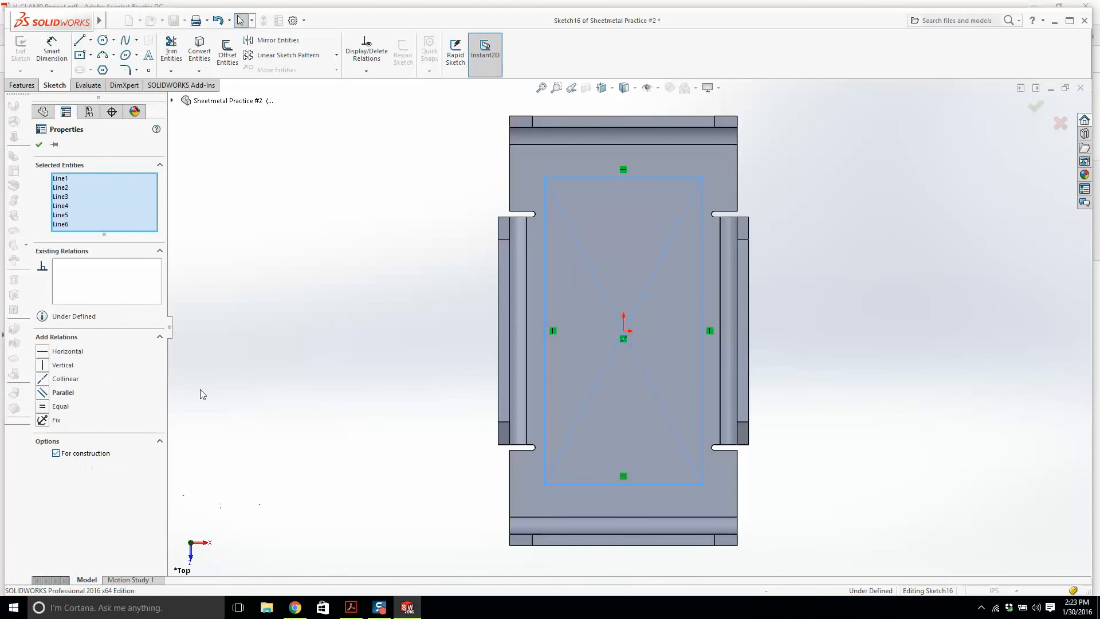
click(270, 364)
Step: Place countersunk hole points on the four corners of the construction rectangle and check the hole spacing in the V-CLAMP Project drawing
click(144, 70)
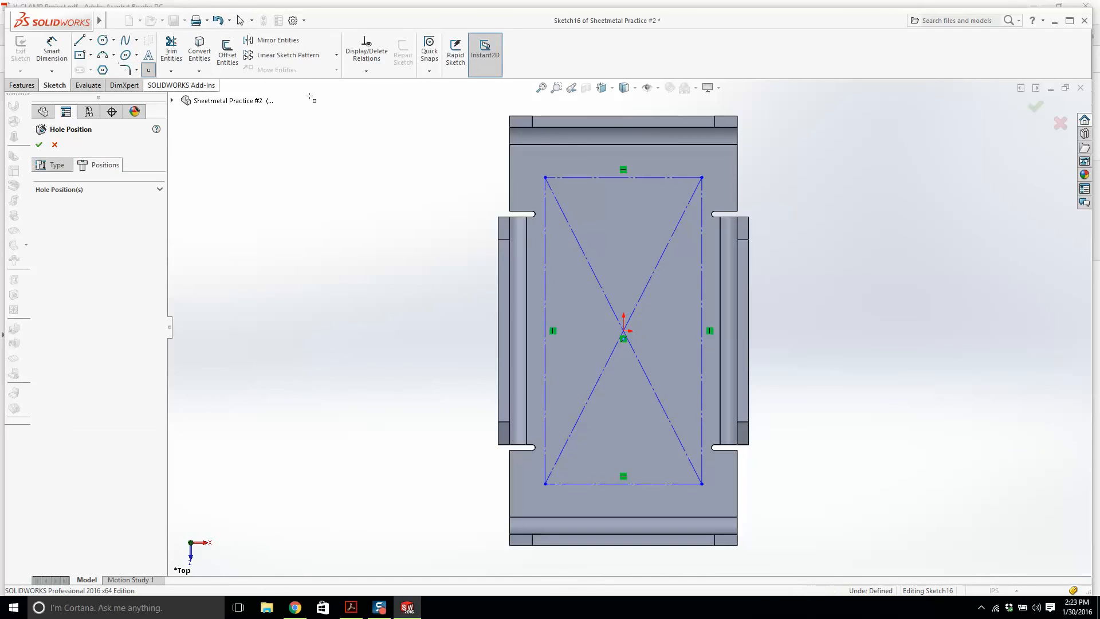
click(545, 178)
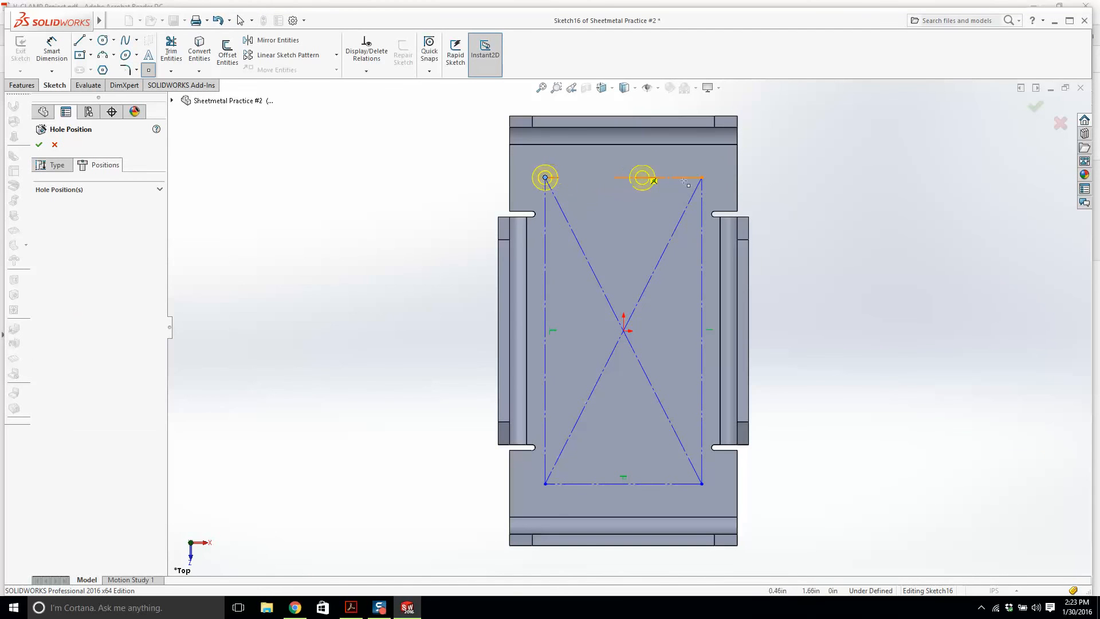
click(701, 178)
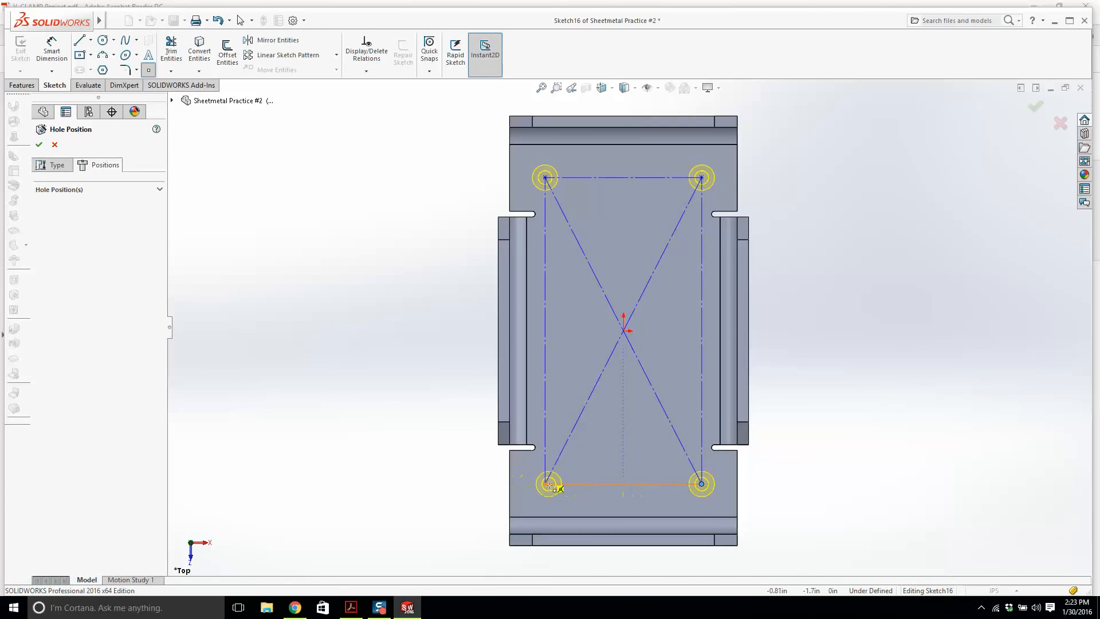
click(351, 607)
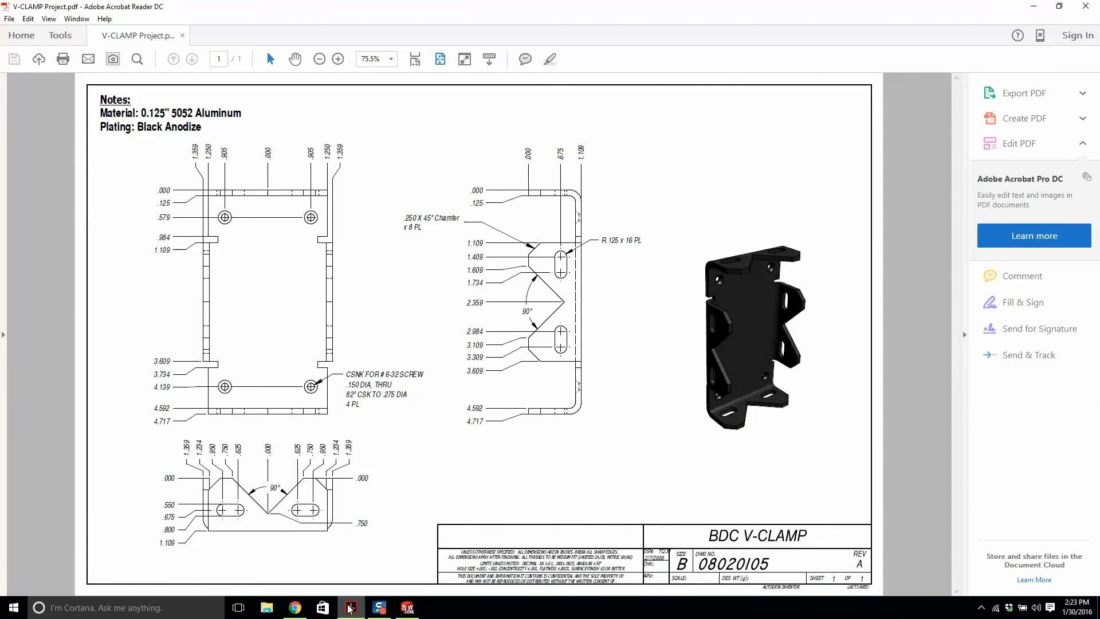
click(351, 607)
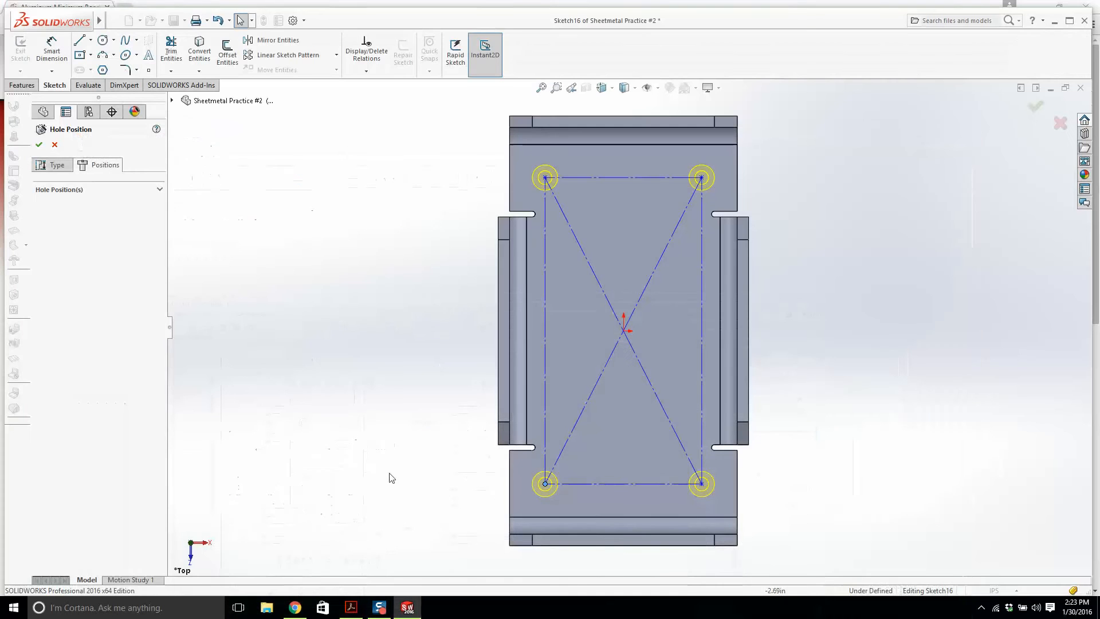
click(629, 176)
scroll(657, 179, up, 5)
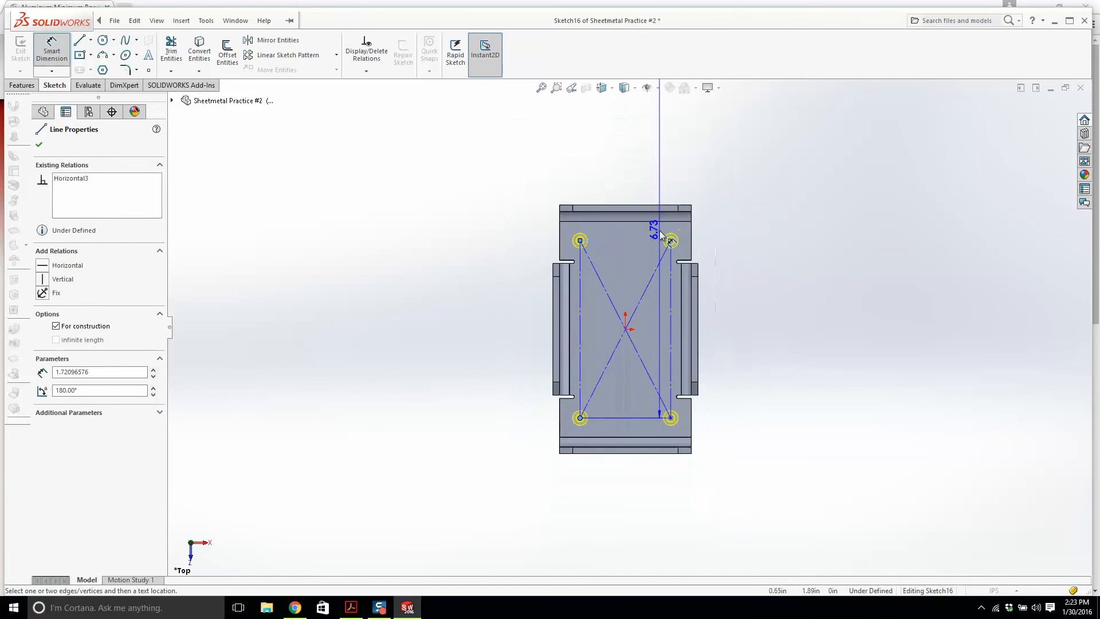
key(Escape)
click(656, 240)
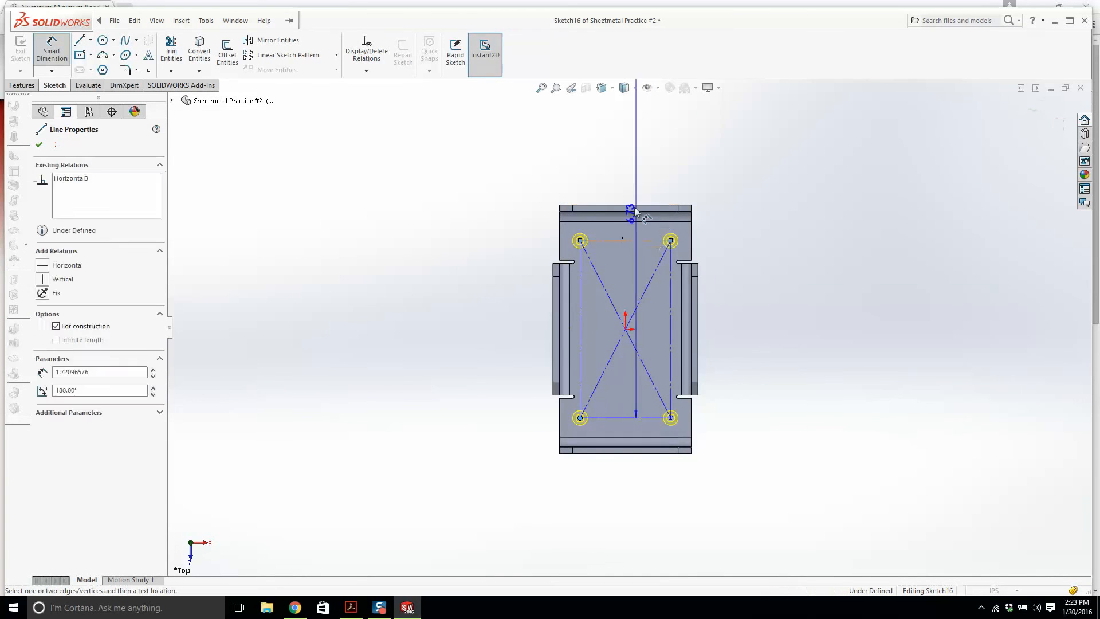
key(Escape)
scroll(671, 264, up, 3)
scroll(671, 265, down, 3)
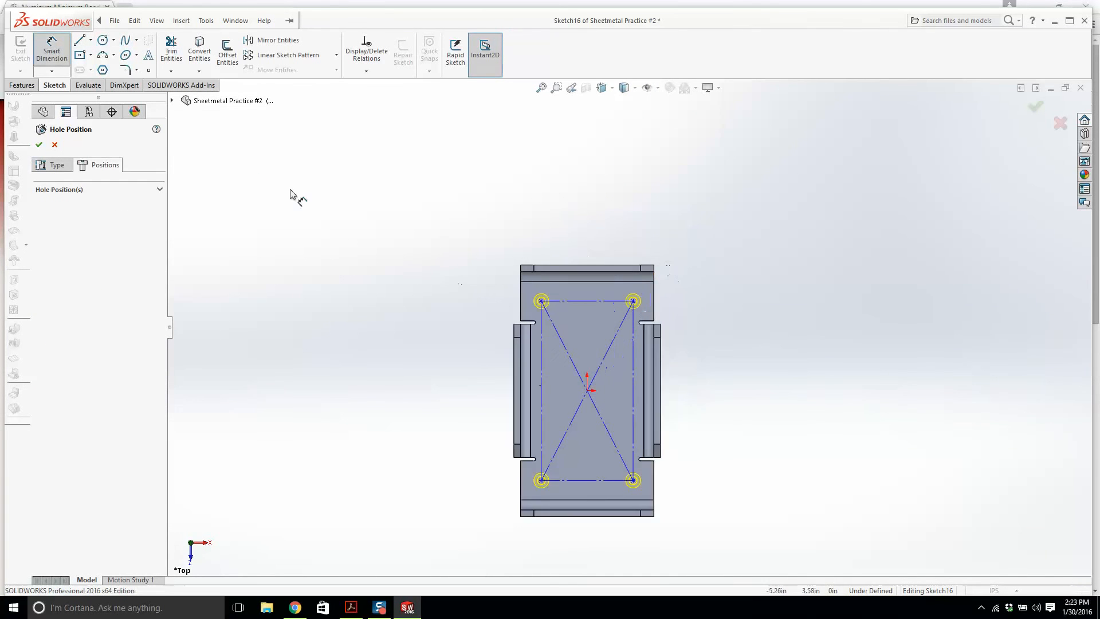
Step: Dimension the distance between the construction rectangle's two vertical sides as .905*2 in
click(541, 329)
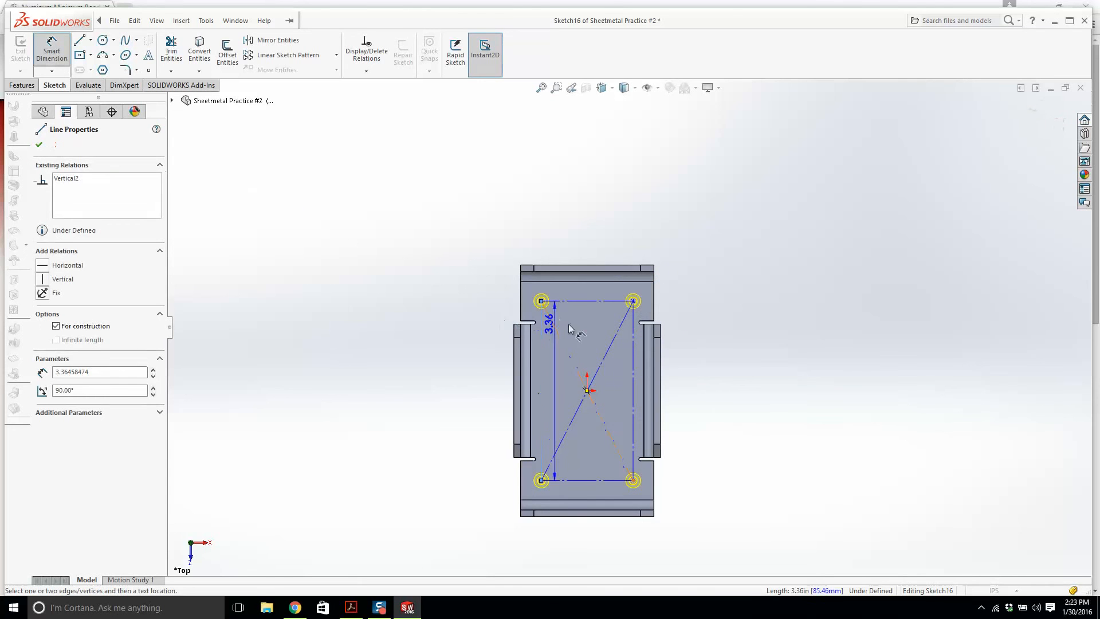
click(633, 331)
click(586, 250)
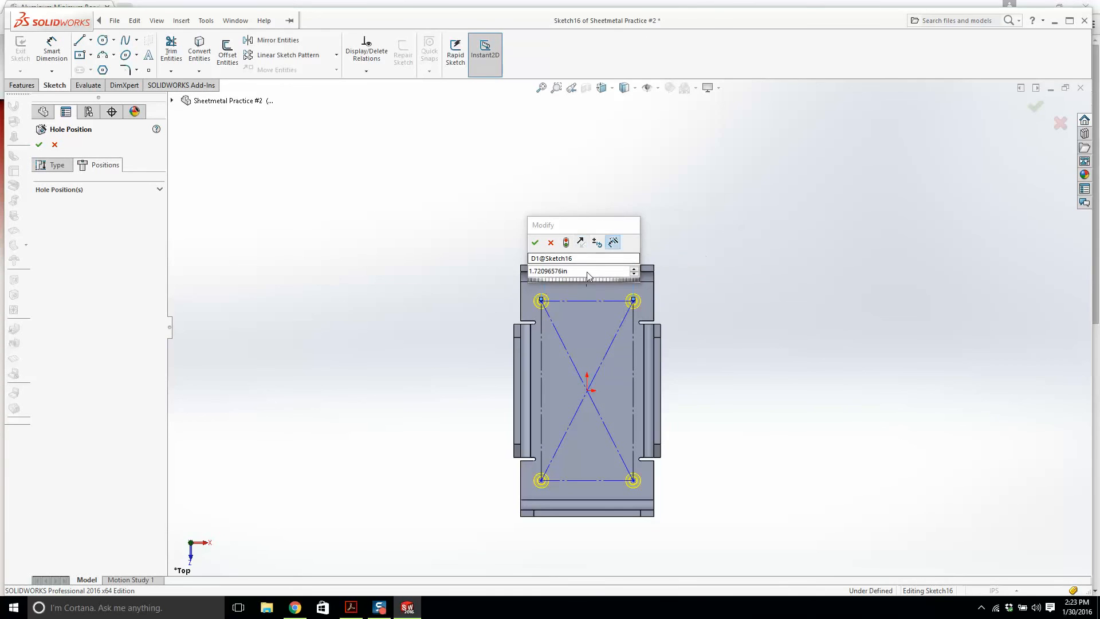
text(.)
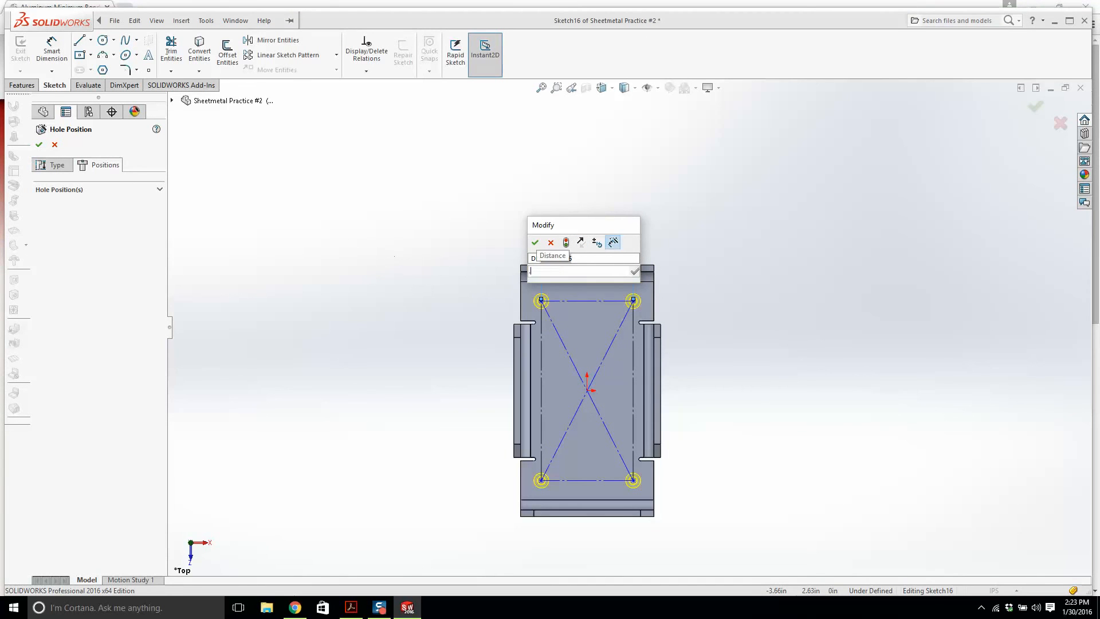
text(905*2)
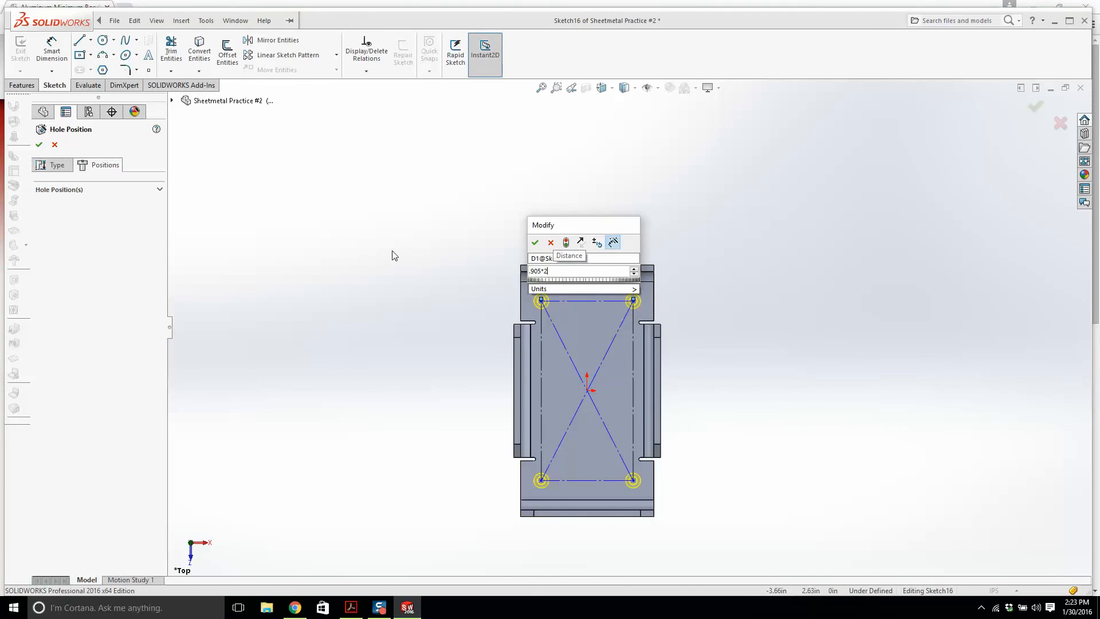
key(Return)
key(Escape)
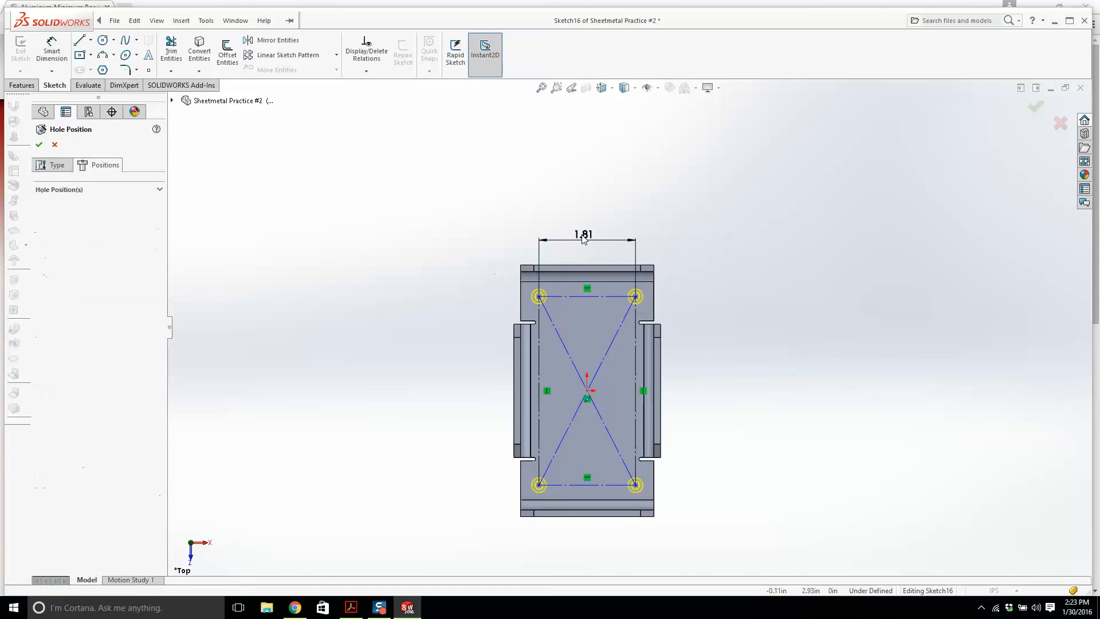
double_click(583, 235)
click(533, 232)
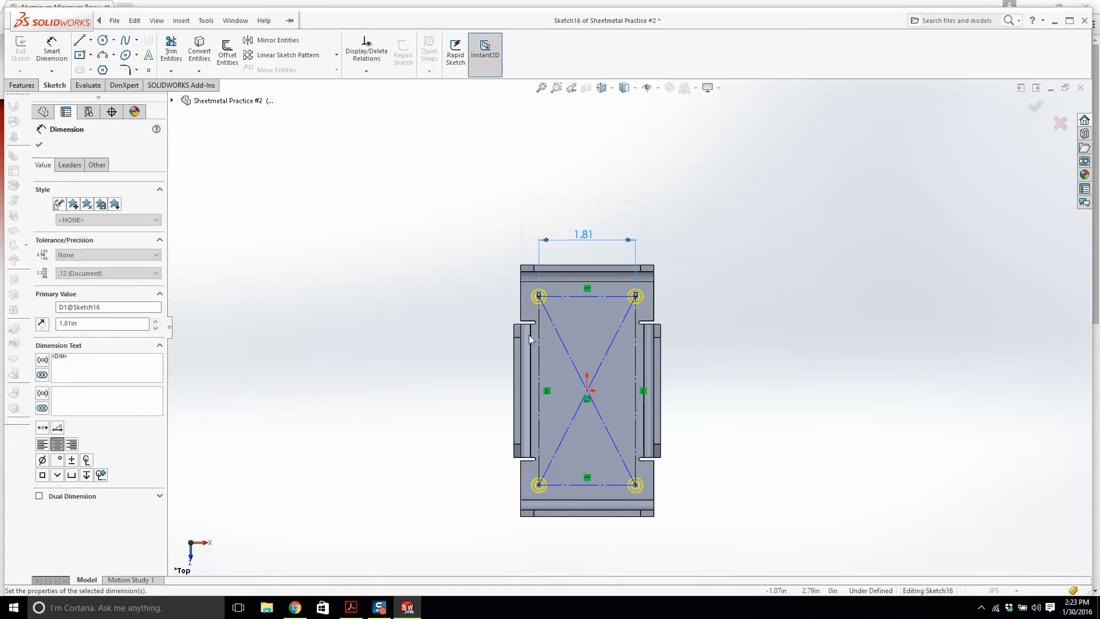
click(347, 610)
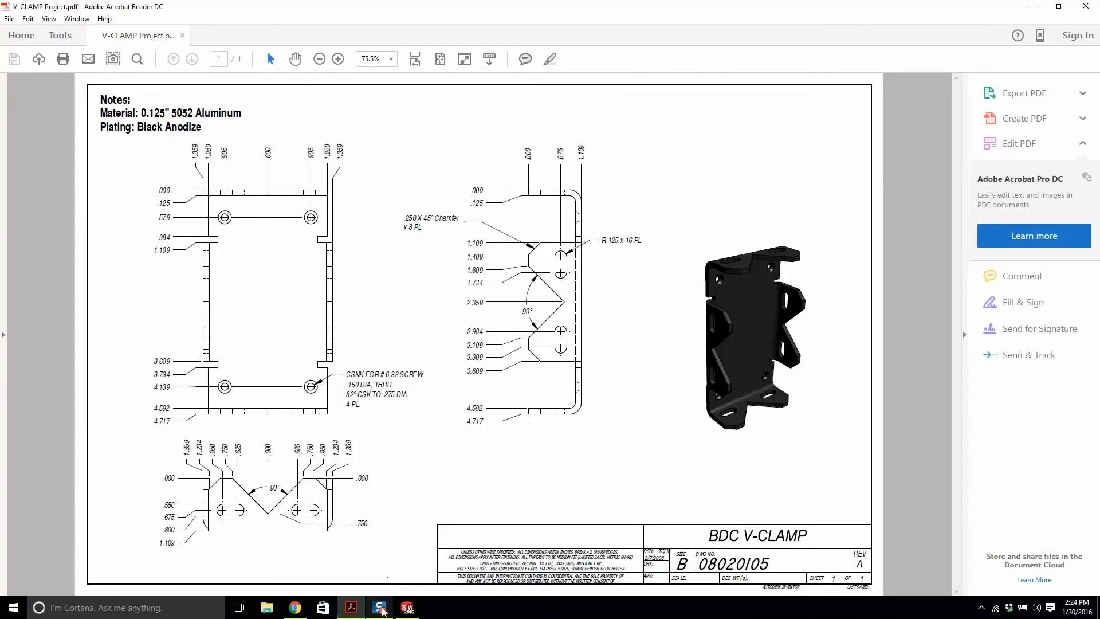
click(402, 608)
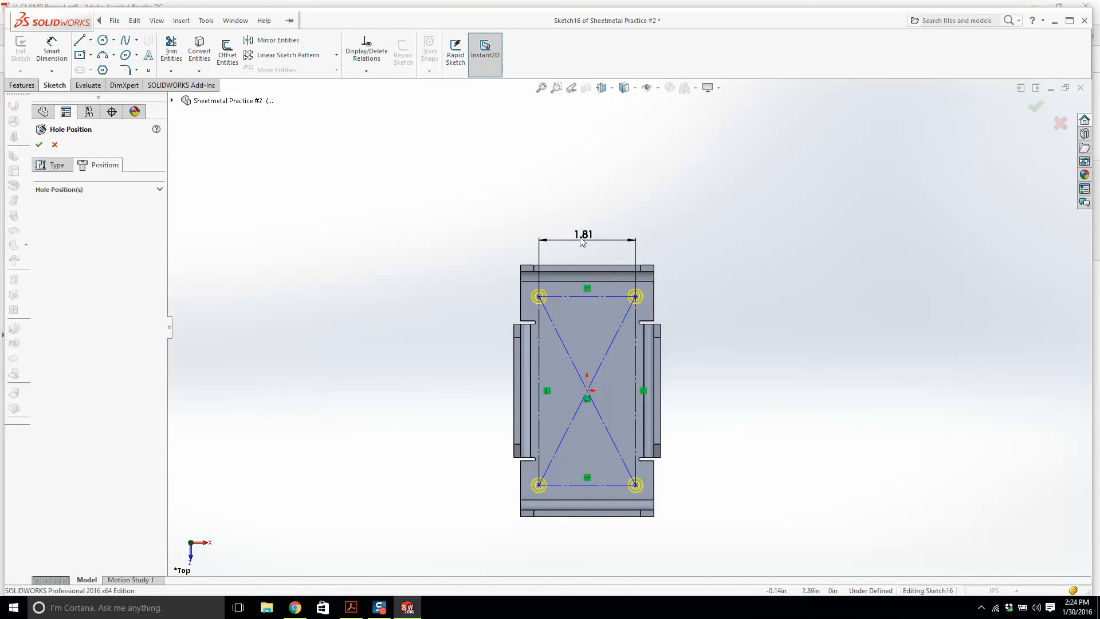
double_click(582, 241)
text(.905*)
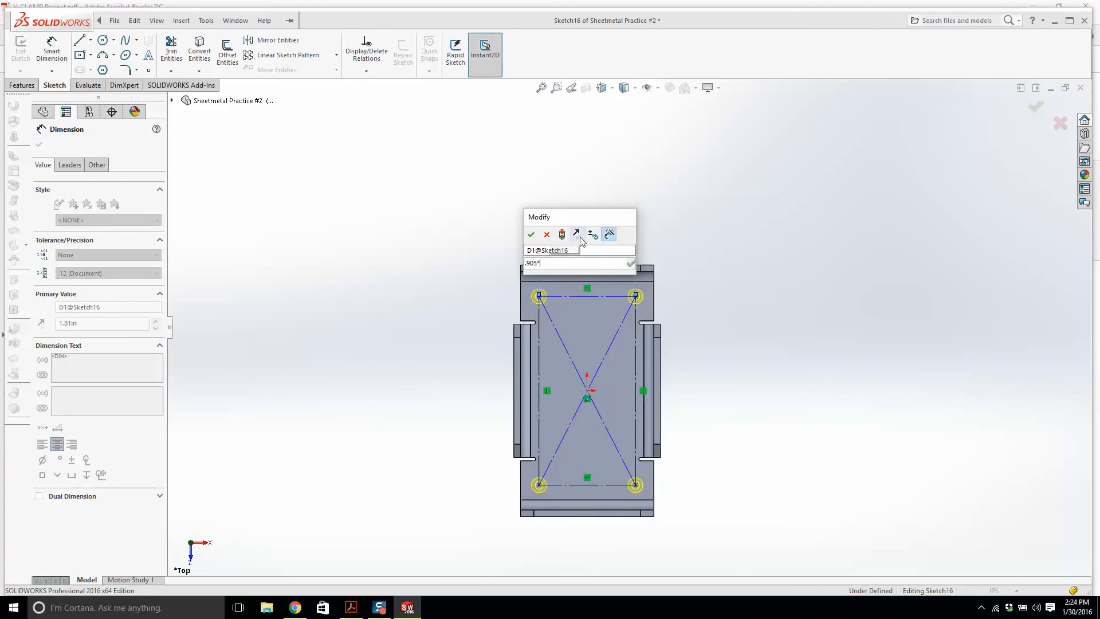
key(Escape)
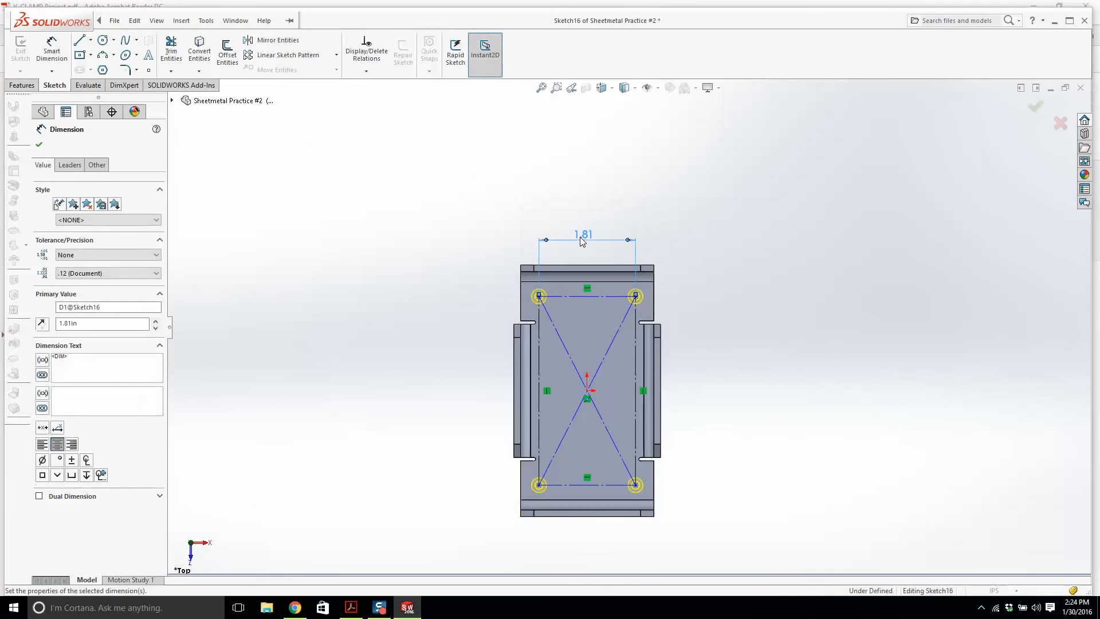
key(Escape)
Step: Dimension the rectangle's upper horizontal side 0.58 in from the outer edge of the adjacent end flange, and finish the countersunk holes
scroll(639, 318, up, 1)
scroll(694, 437, down, 1)
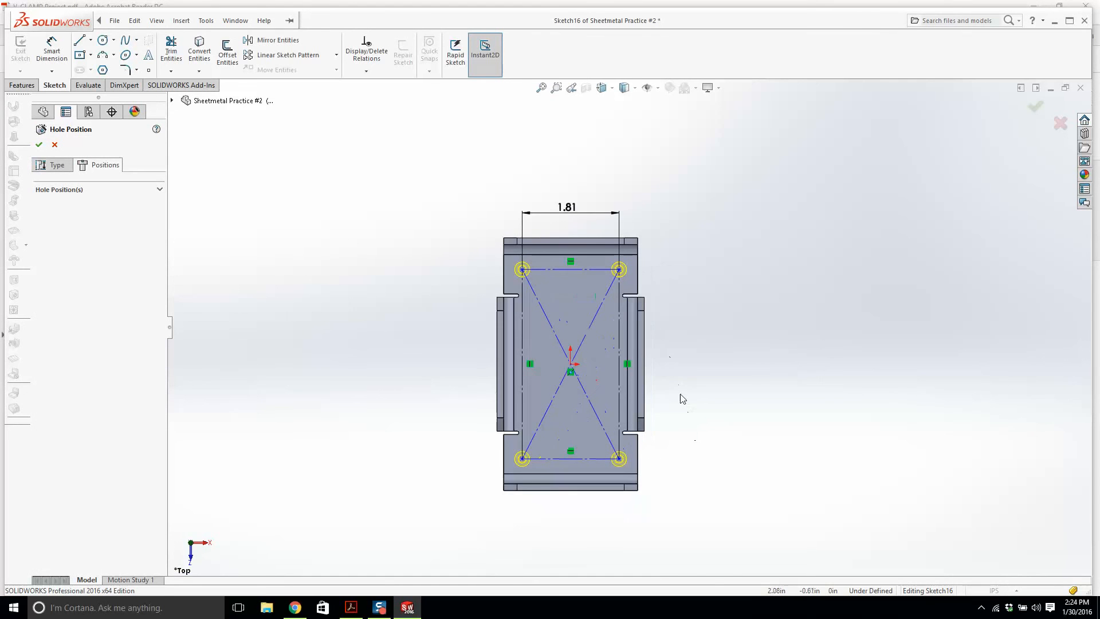
click(52, 52)
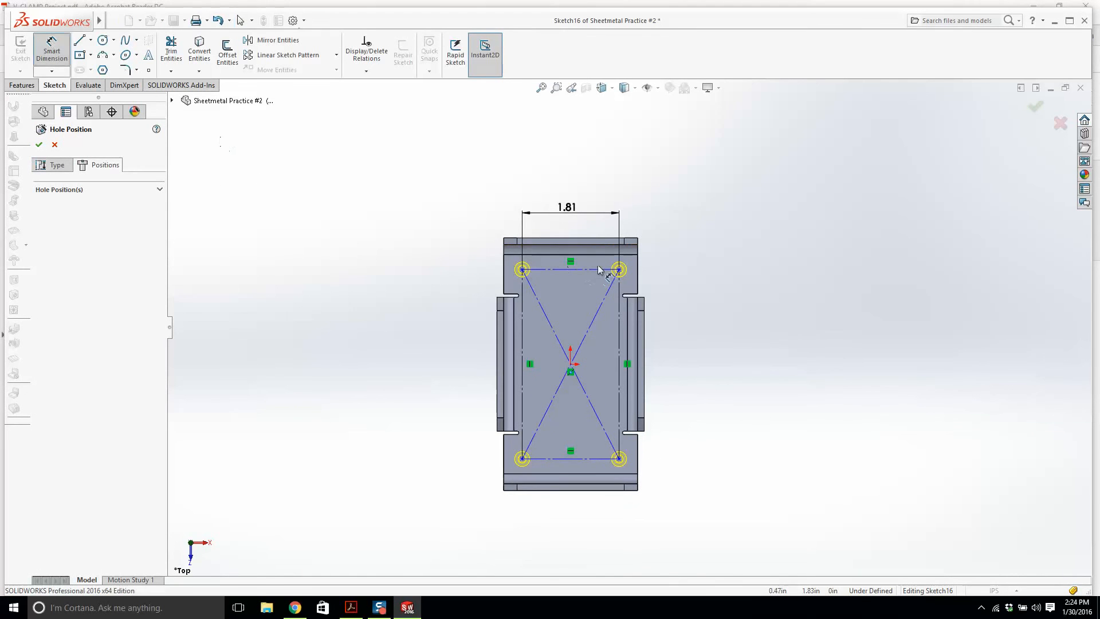
scroll(597, 265, down, 2)
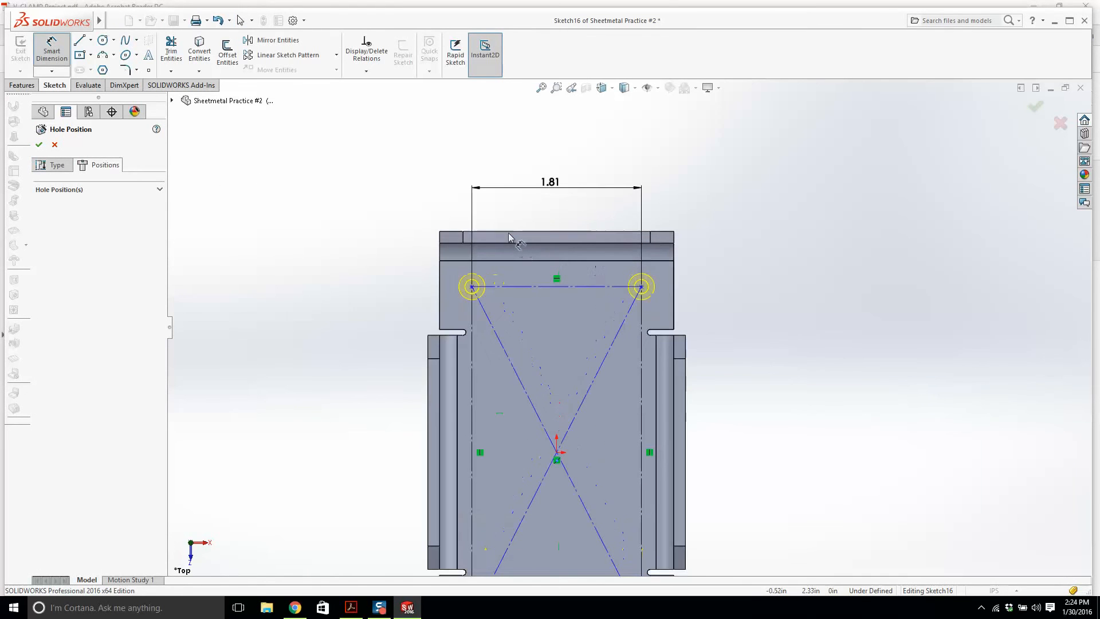
click(508, 286)
click(352, 271)
click(348, 607)
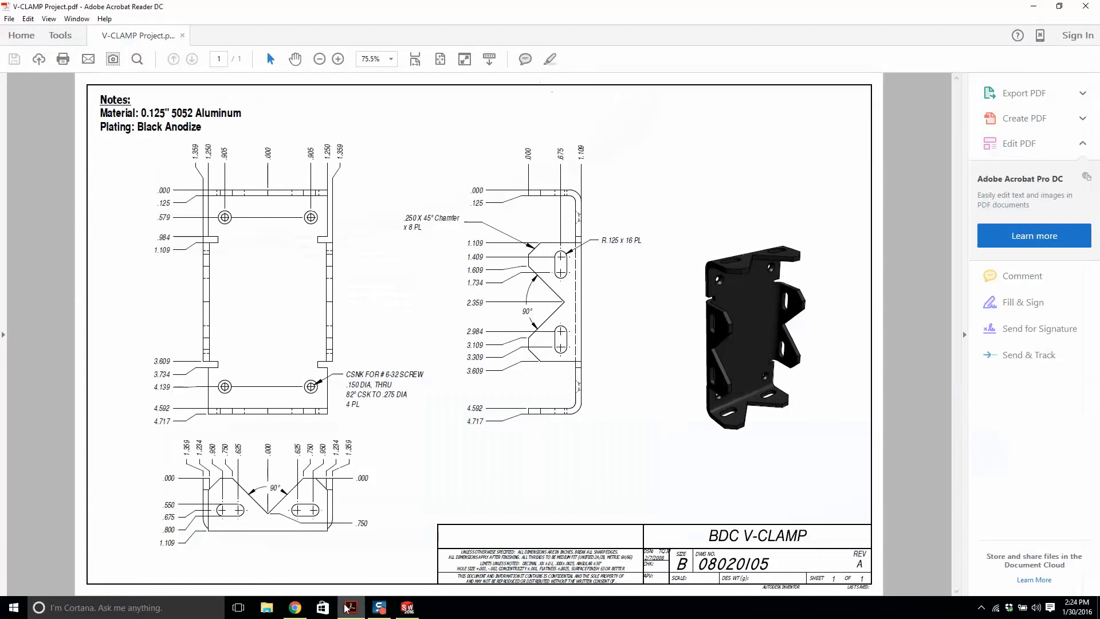
click(408, 607)
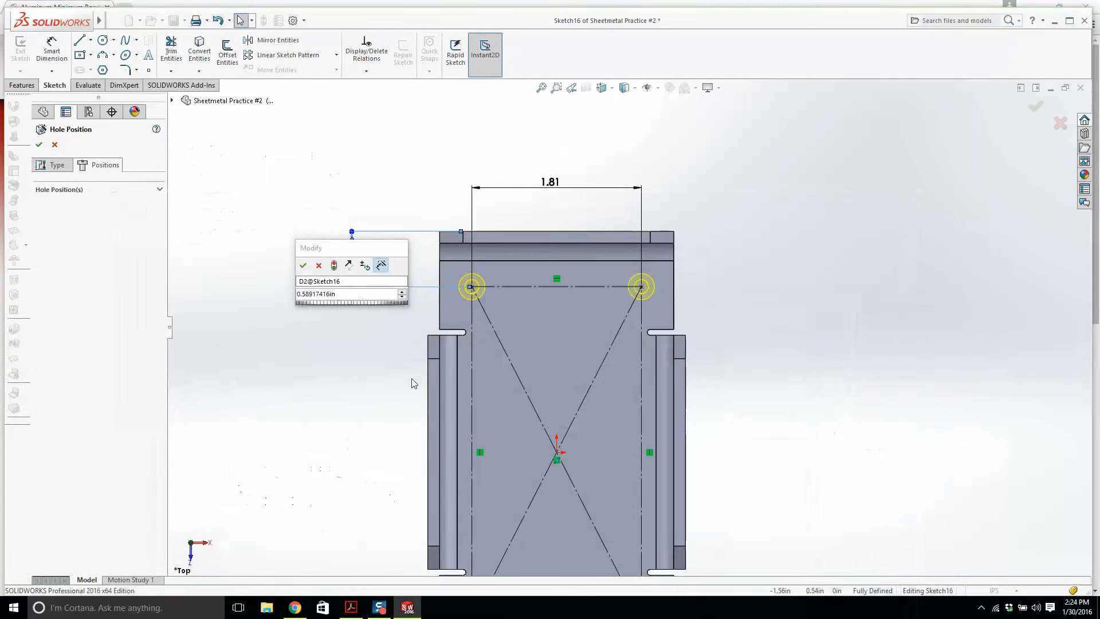
double_click(359, 294)
text(.58)
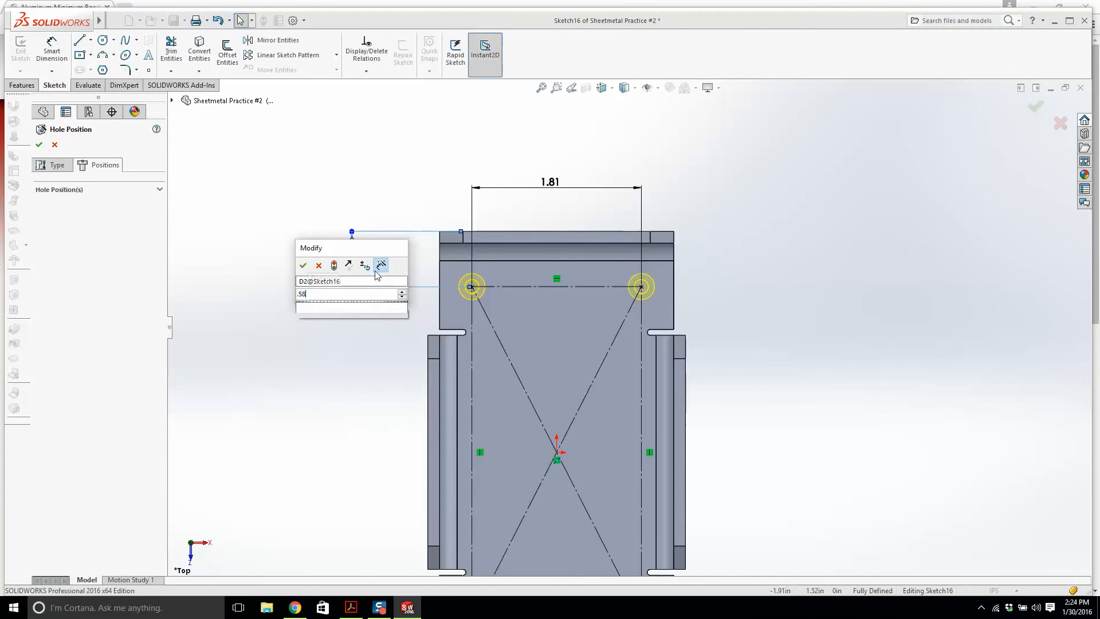
key(Return)
scroll(624, 346, up, 3)
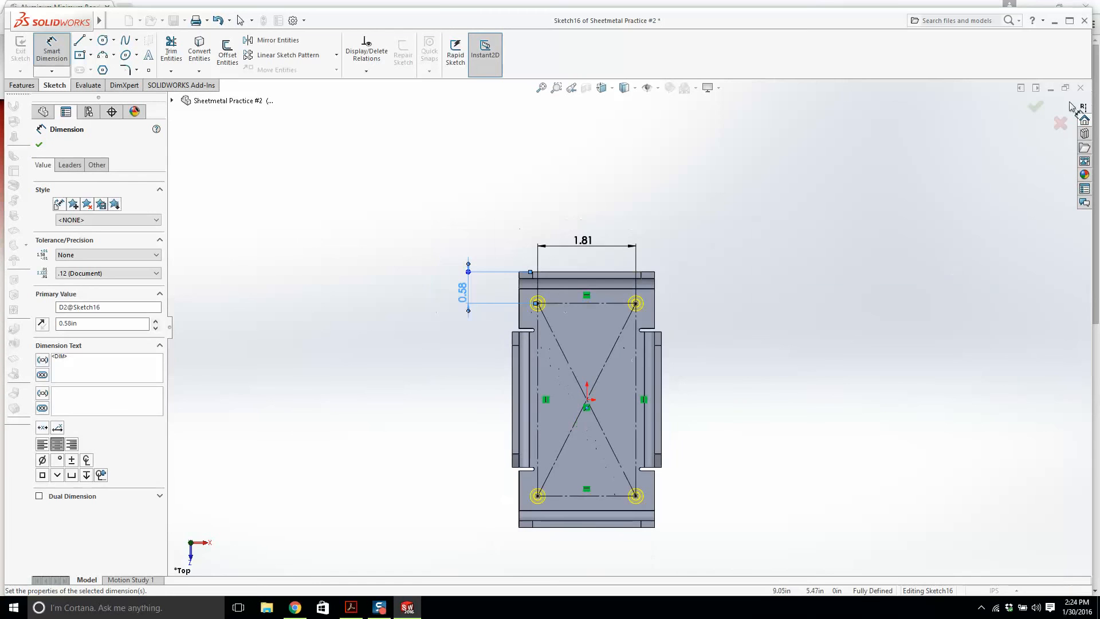
click(1035, 107)
Step: Review the hole specification of the #6 flat head countersink feature, accept it and save the part
scroll(612, 324, down, 4)
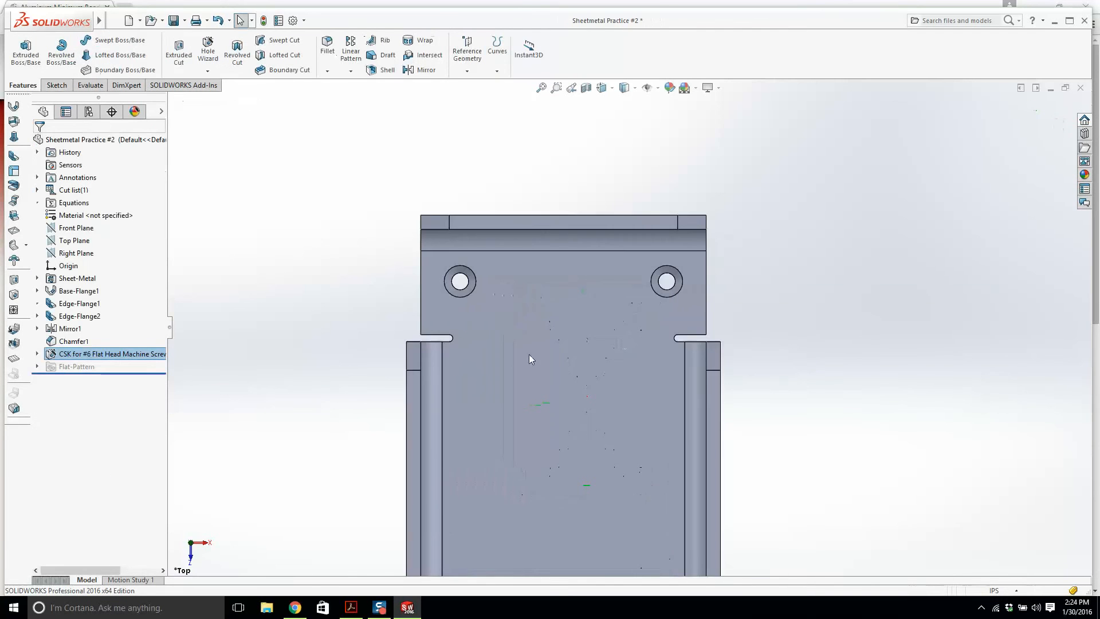
middle_drag(529, 354, 446, 355)
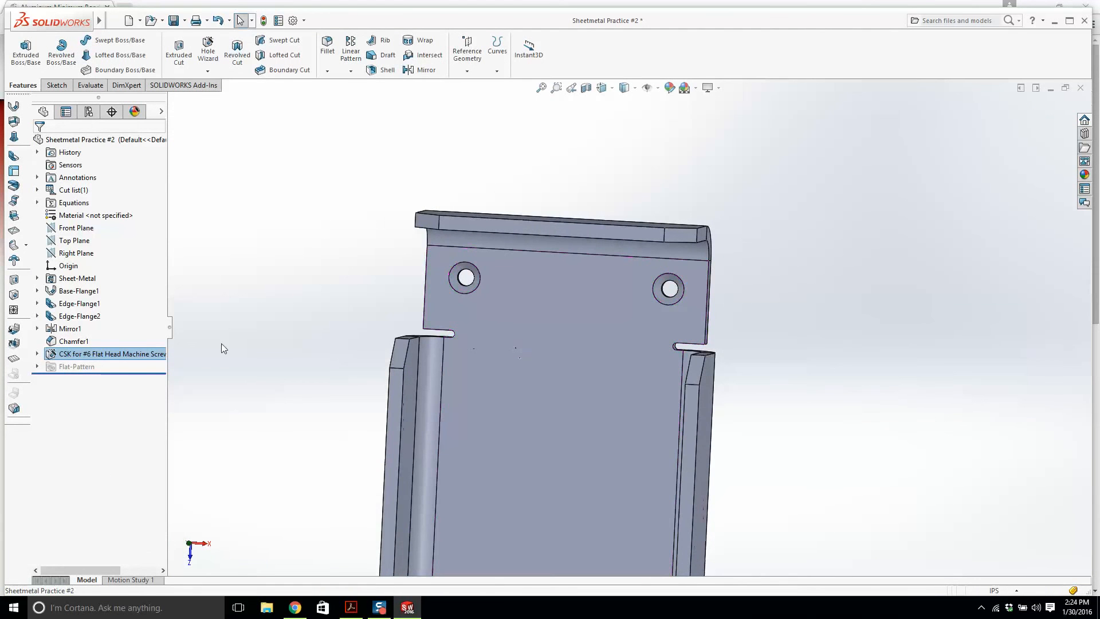
right_click(83, 358)
click(89, 340)
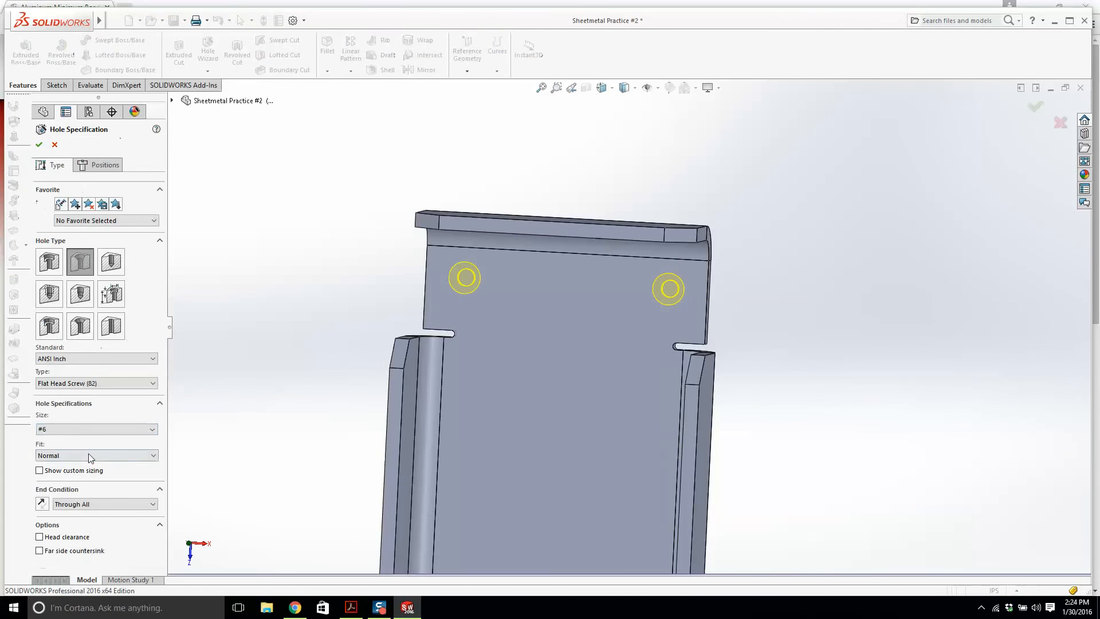
click(37, 145)
click(173, 22)
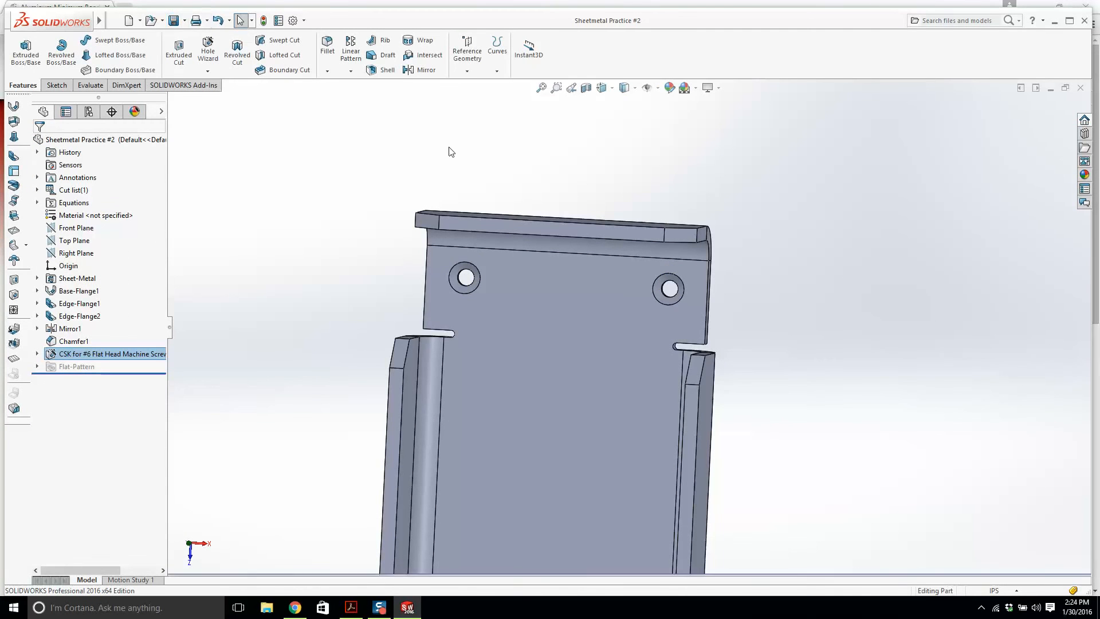
Step: Inspect the countersunk holes and the flanges from several angles, and consult the V-CLAMP Project drawing for the remaining flange features
scroll(491, 214, up, 5)
scroll(629, 341, down, 4)
middle_drag(629, 339, 637, 314)
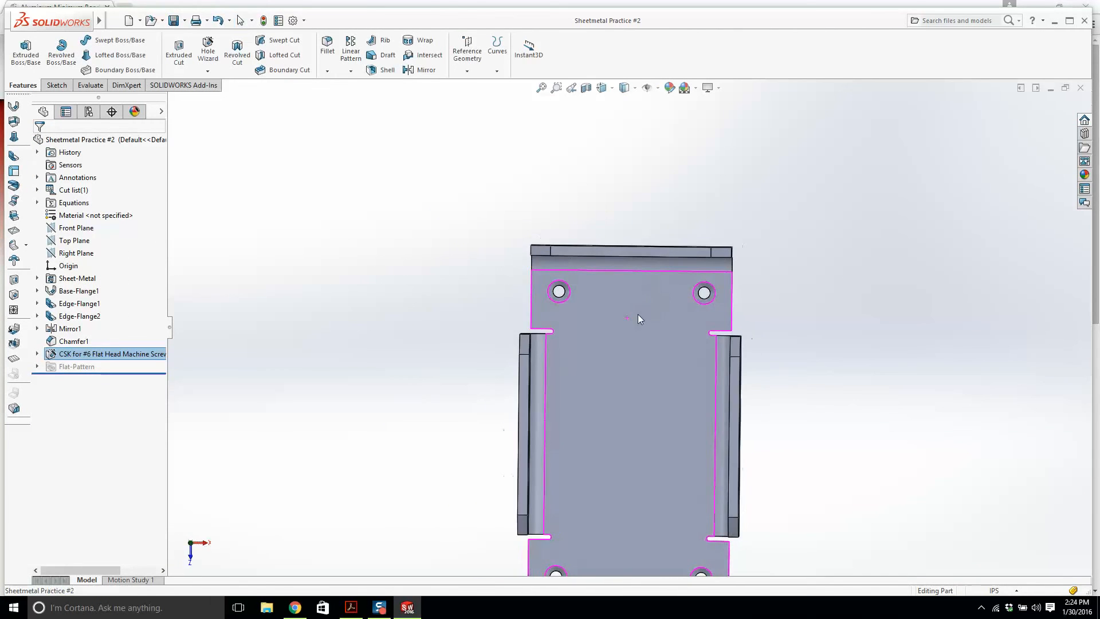
key(Escape)
scroll(564, 338, down, 6)
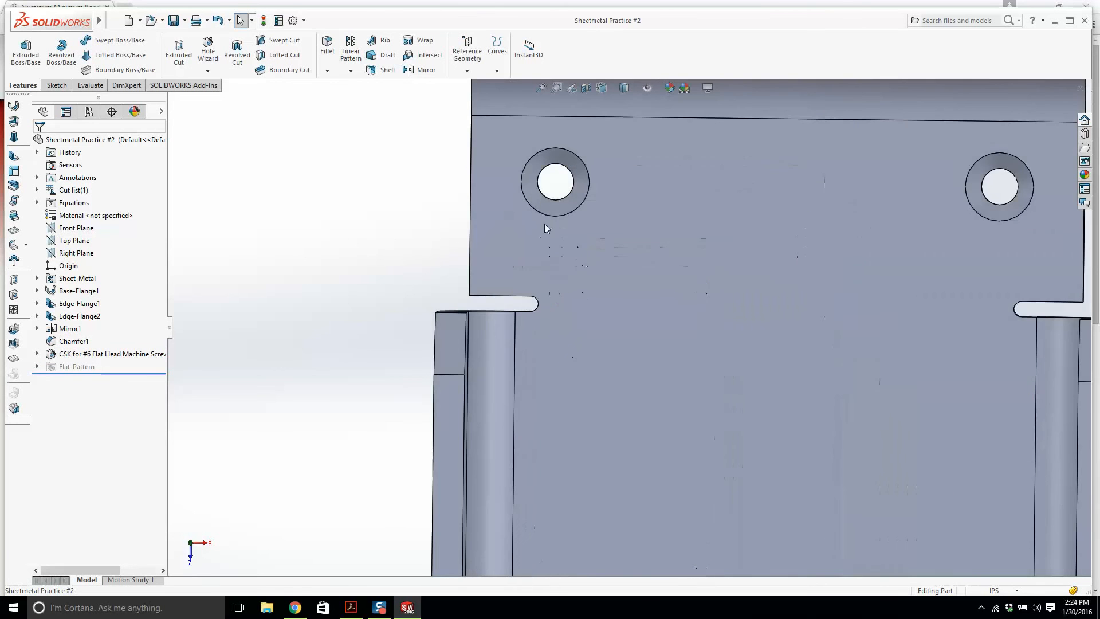
middle_drag(544, 223, 553, 155)
scroll(547, 143, down, 3)
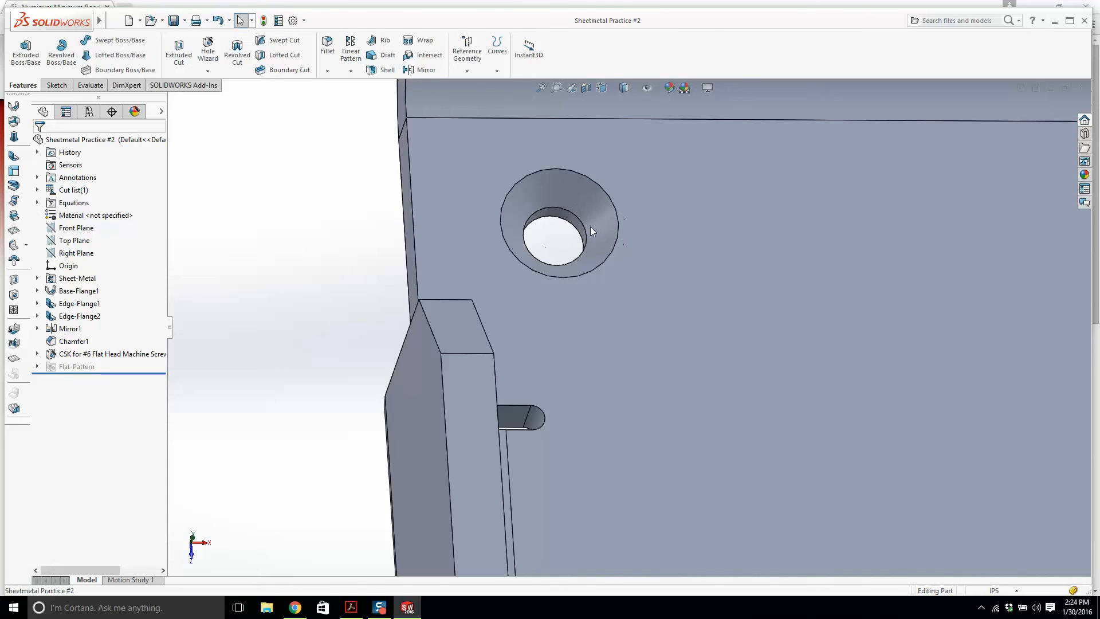
scroll(545, 184, up, 5)
middle_drag(559, 211, 698, 353)
scroll(636, 272, down, 4)
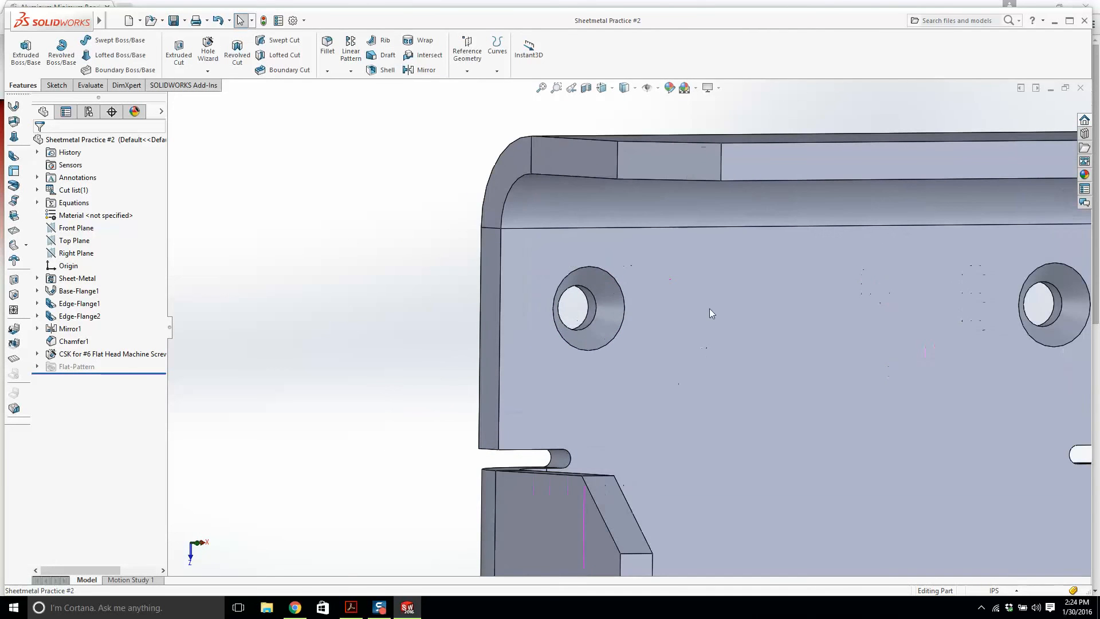
scroll(630, 352, up, 5)
middle_drag(665, 360, 692, 355)
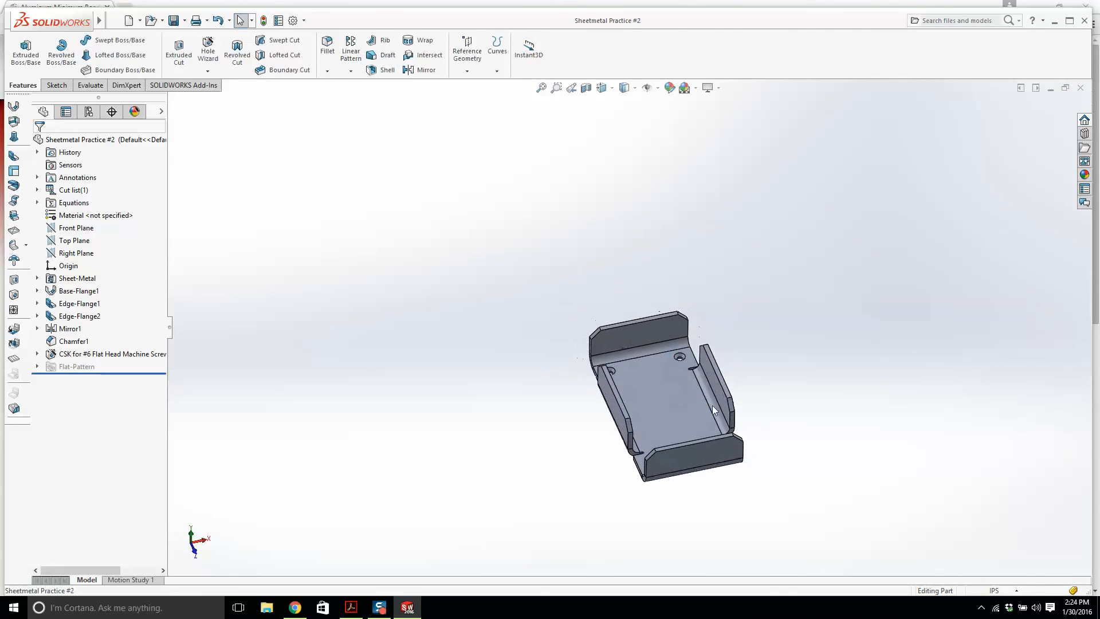
scroll(711, 397, down, 2)
click(351, 607)
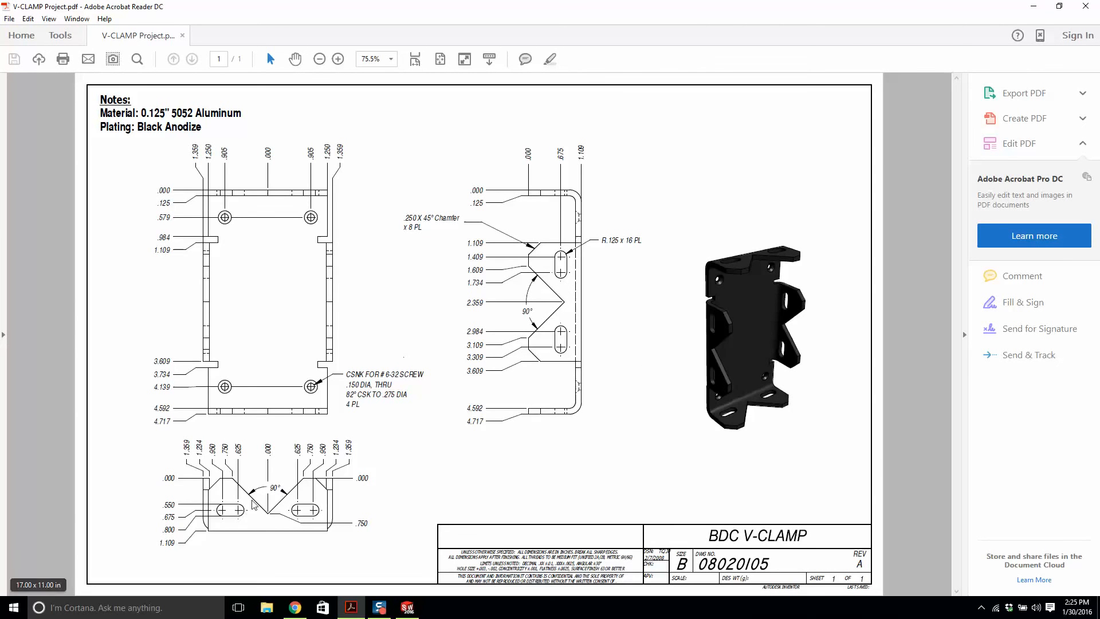
Step: Check the flange V-notch on the V-CLAMP drawing, switch to SOLIDWORKS and start a sketch face-on on a long side flange's outer face
ctrl+scroll(255, 503, up, 1)
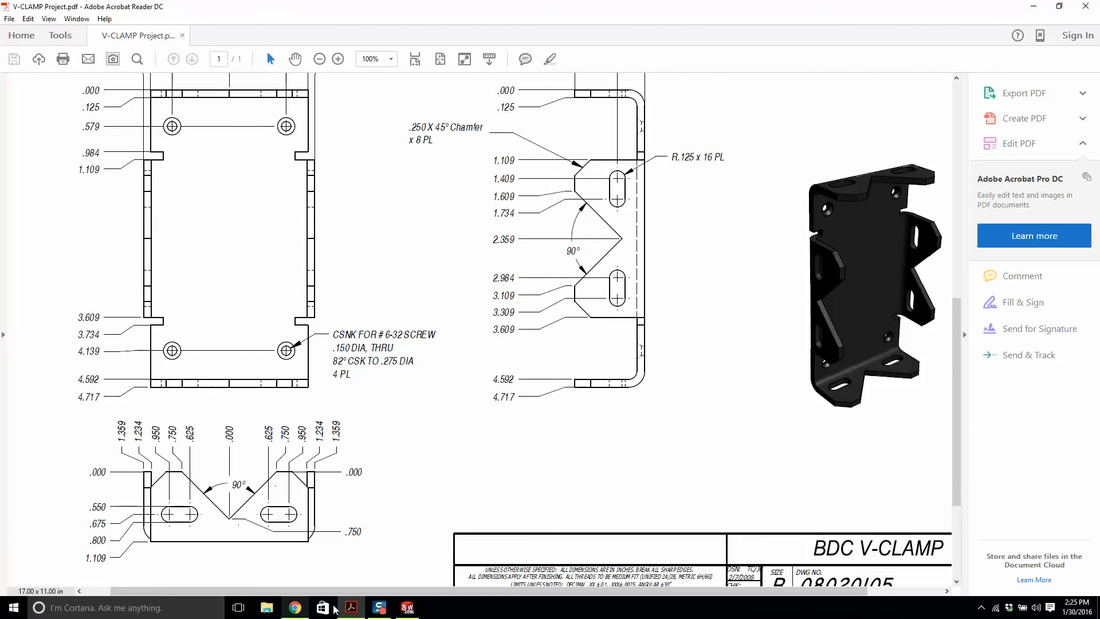
click(407, 608)
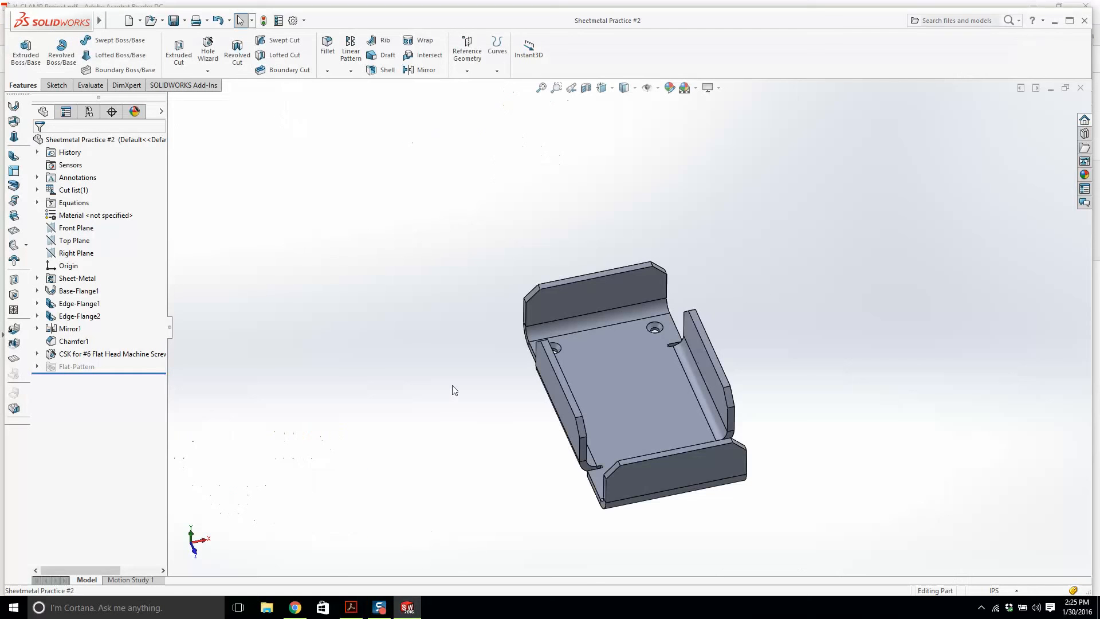
click(23, 50)
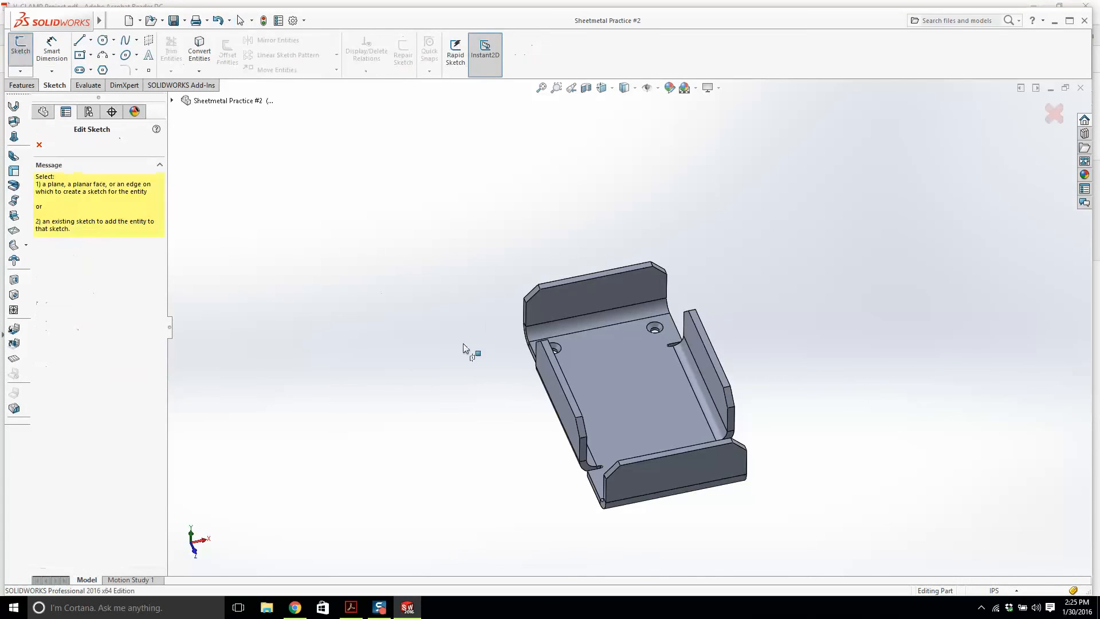
middle_drag(463, 343, 594, 375)
click(594, 374)
key(space)
click(654, 180)
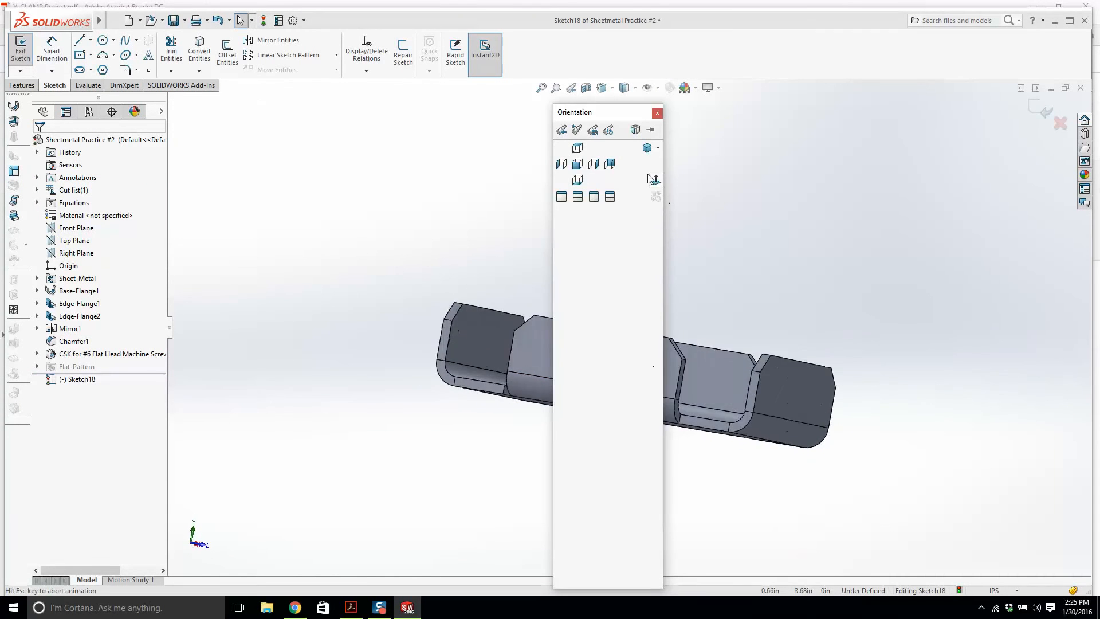
Step: Sketch a closed downward-pointing triangle about 1.29 in wide and 0.64 in deep from the side flange's upper edge
click(79, 41)
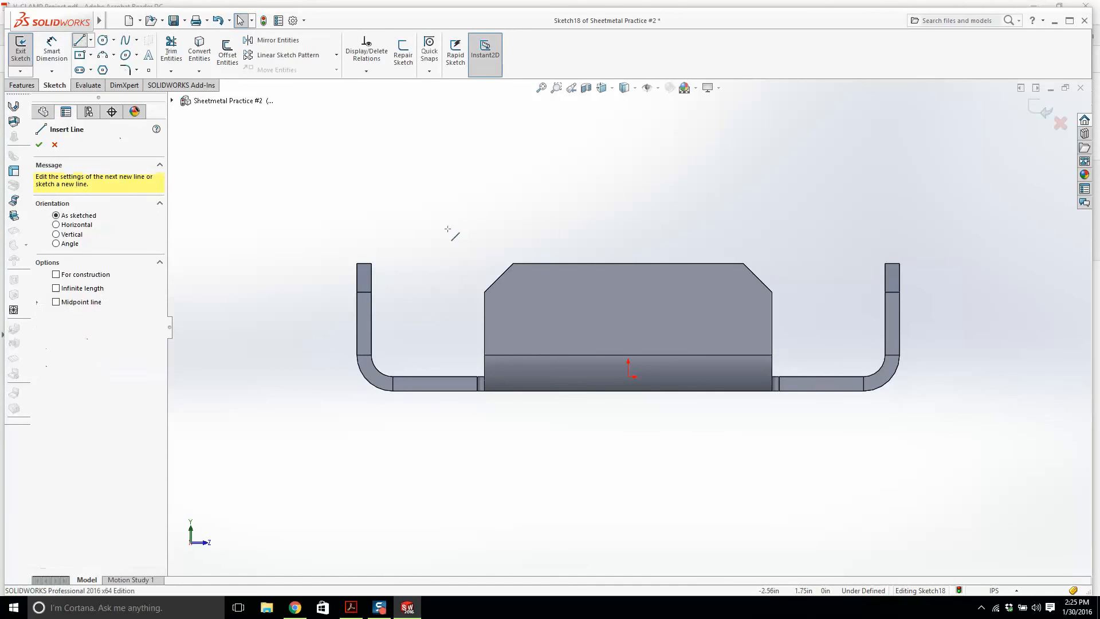
click(563, 264)
click(703, 263)
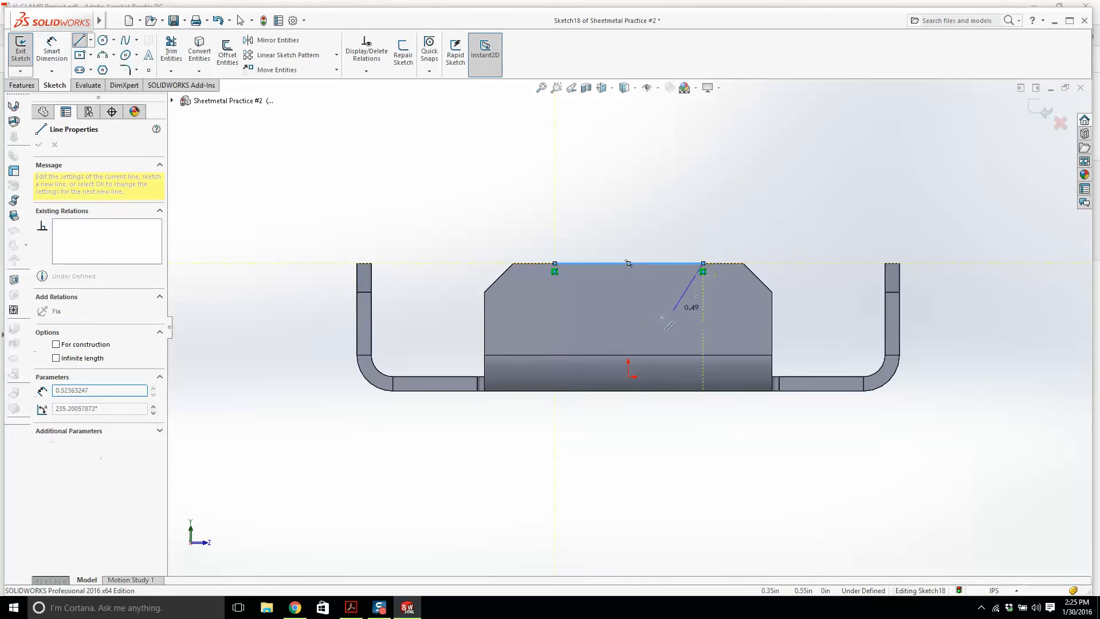
click(628, 336)
click(554, 264)
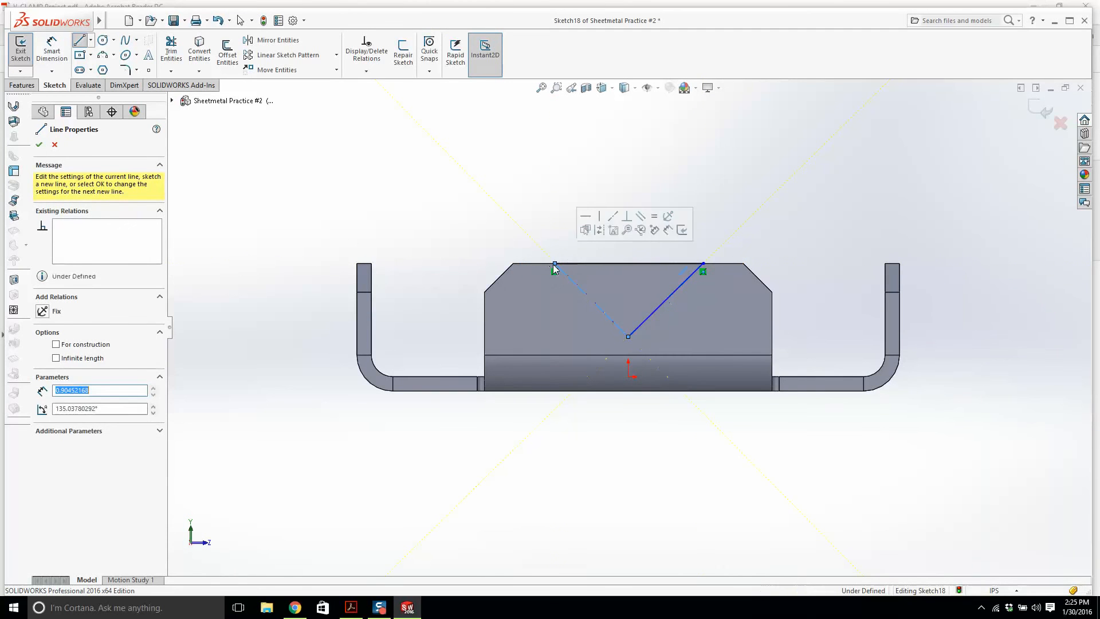
key(Escape)
Step: Align the triangle's lower apex vertically with the origin
click(628, 376)
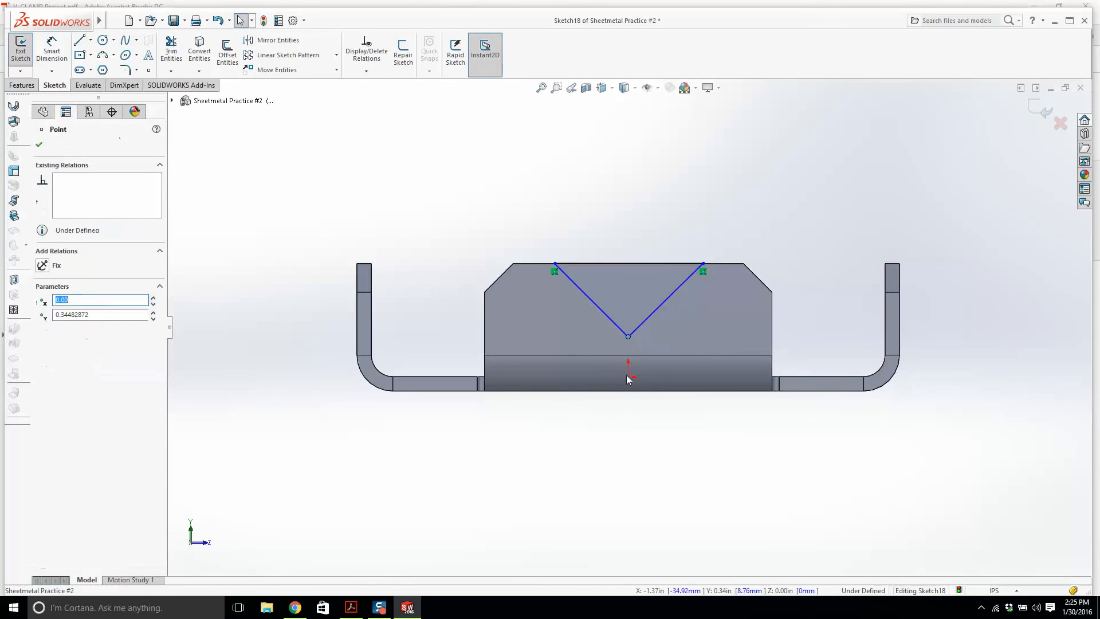
ctrl+click(628, 336)
click(62, 343)
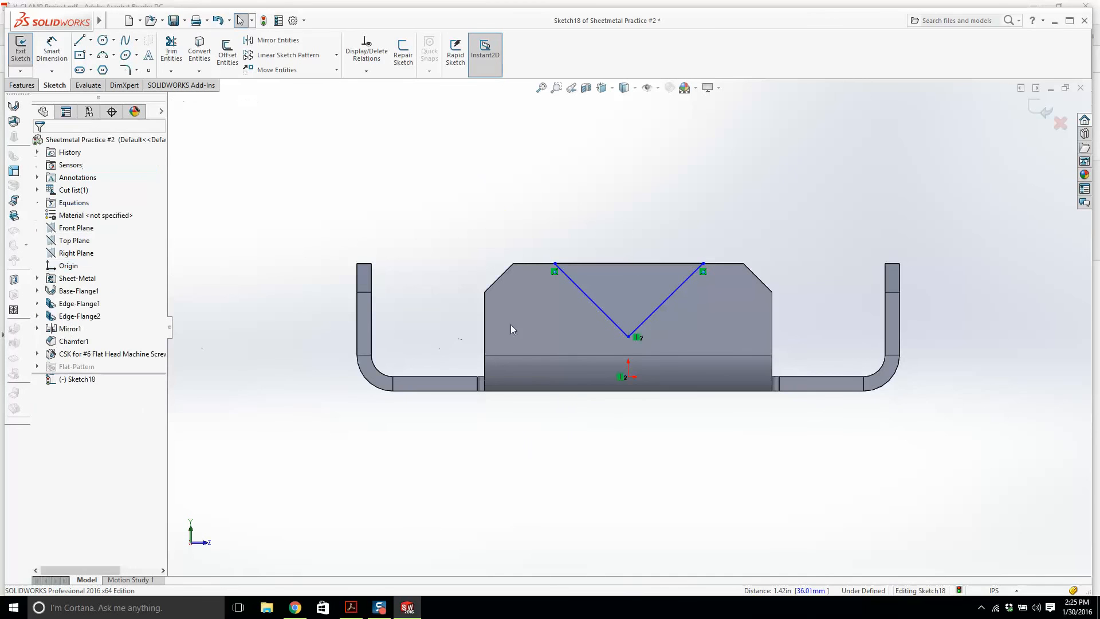
Step: Dimension the triangle's upper side as 1.50 in
click(52, 51)
click(598, 264)
click(631, 209)
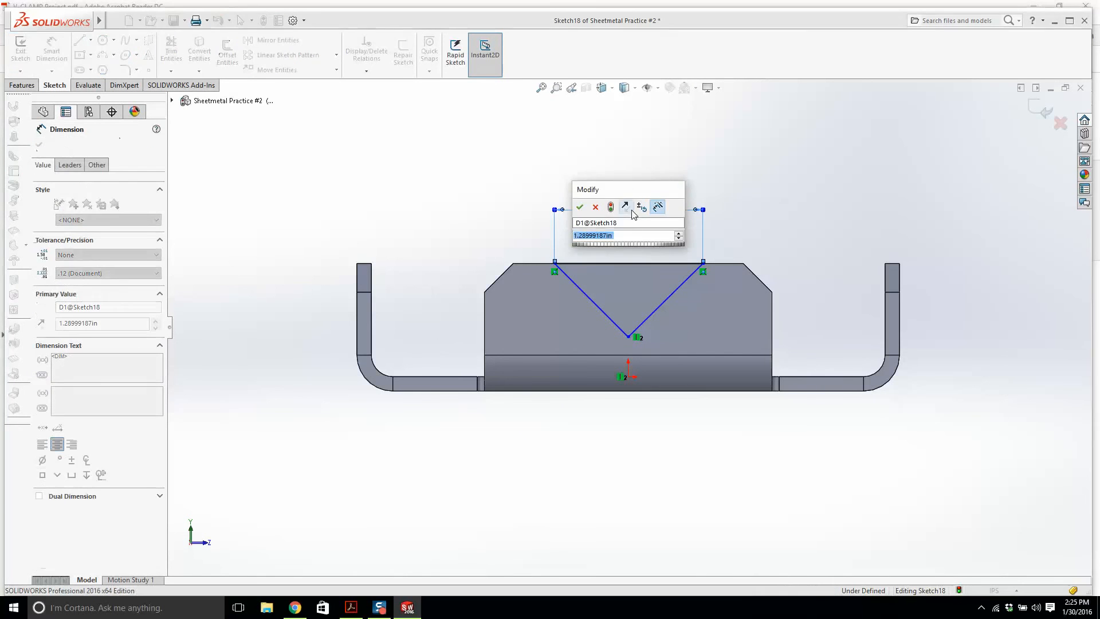
key(Return)
key(Escape)
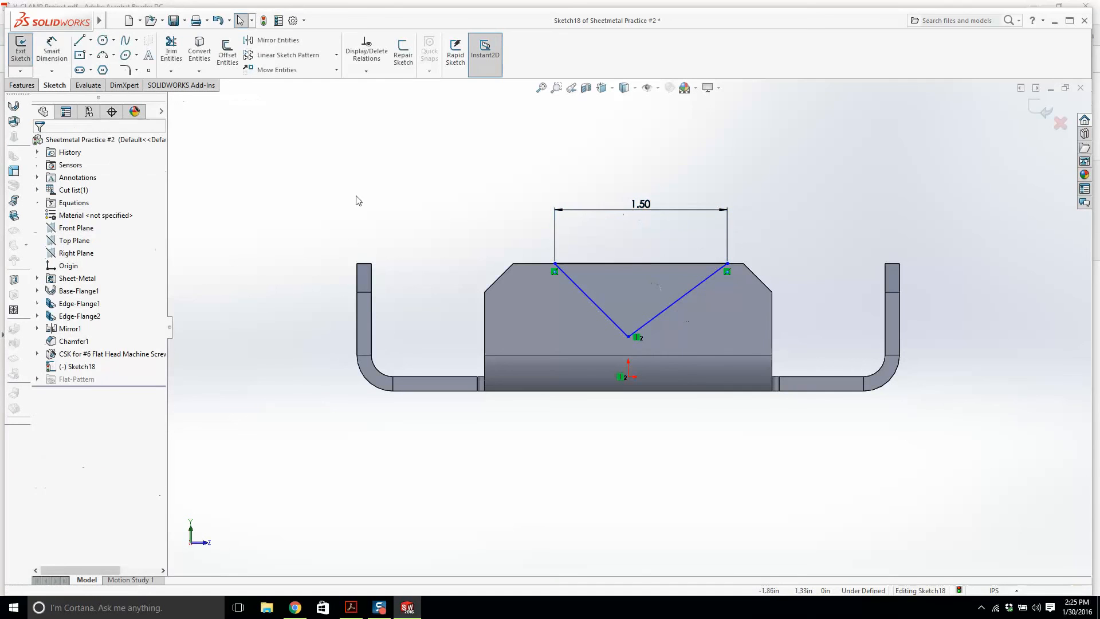
Step: Dimension the triangle's depth from its upper side to the apex as .75 in
click(52, 50)
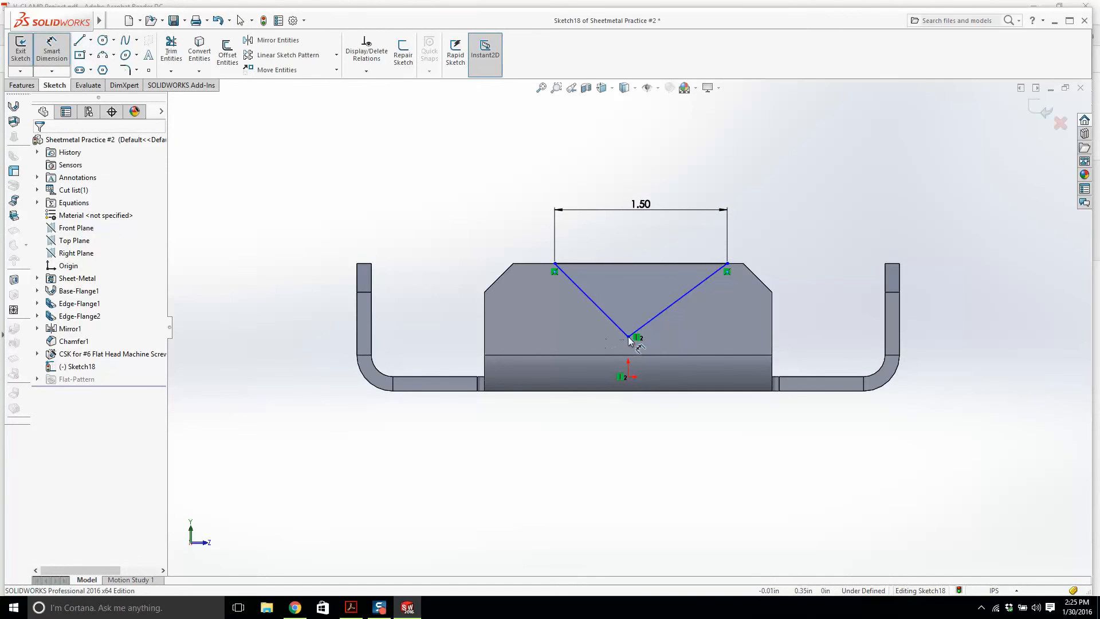
click(628, 335)
click(640, 264)
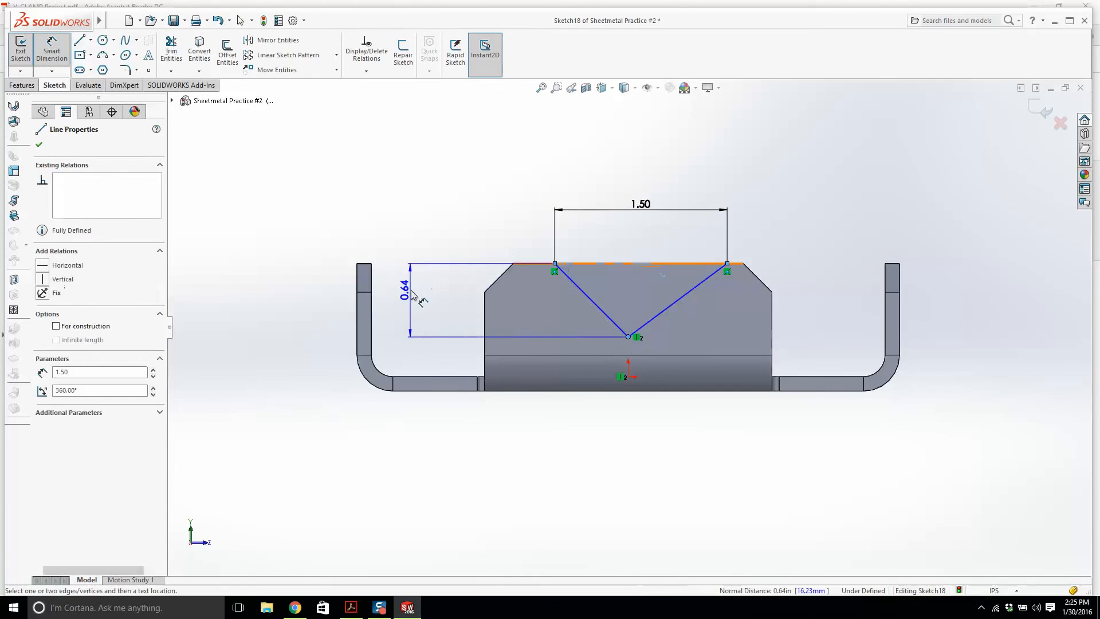
click(410, 298)
text(.75)
key(Return)
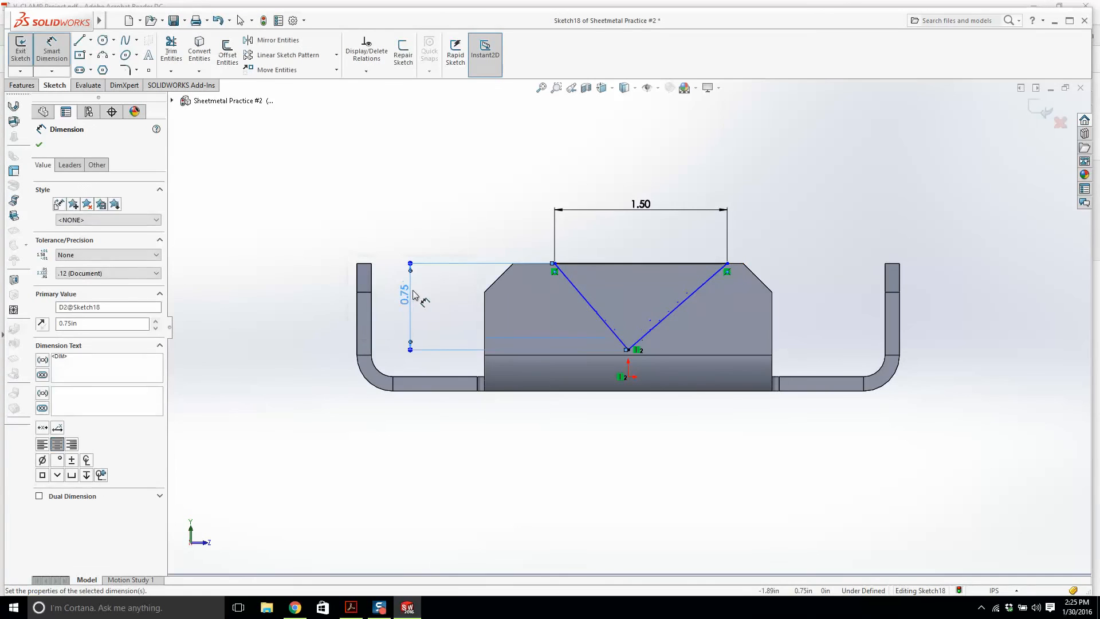
key(Escape)
Step: Draw a vertical centerline from the origin up past the triangle's upper side
click(91, 40)
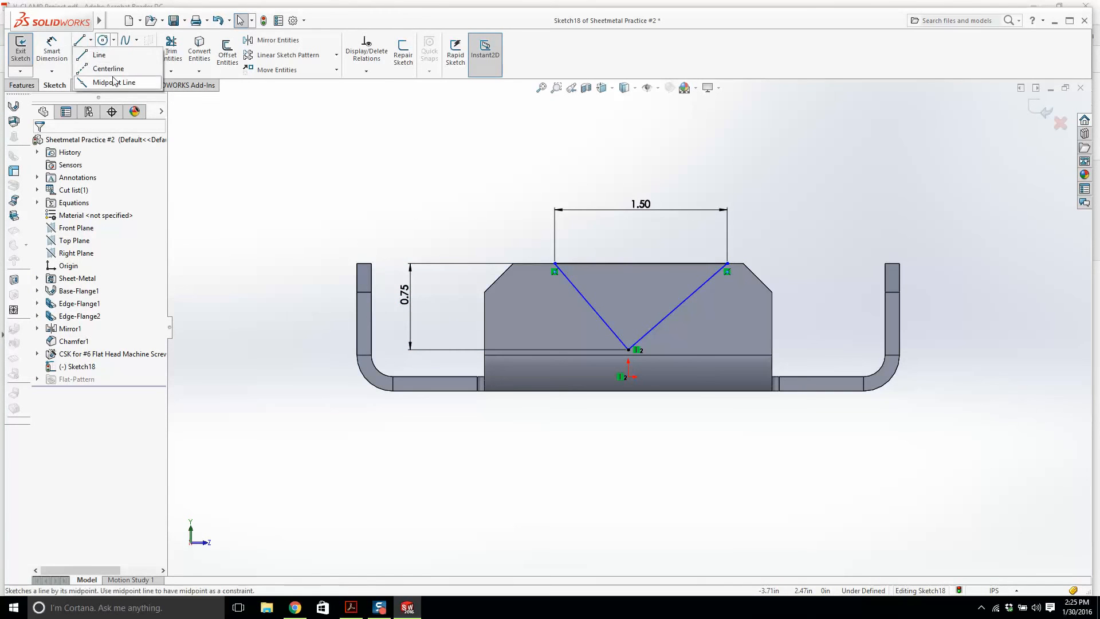
click(103, 67)
click(628, 377)
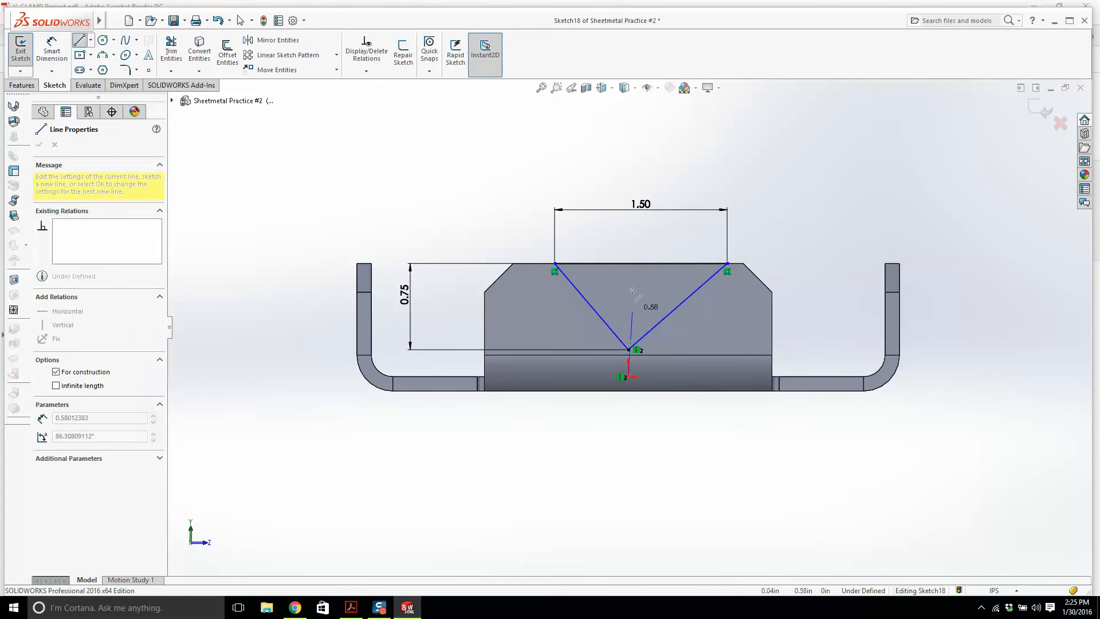
click(628, 225)
key(Escape)
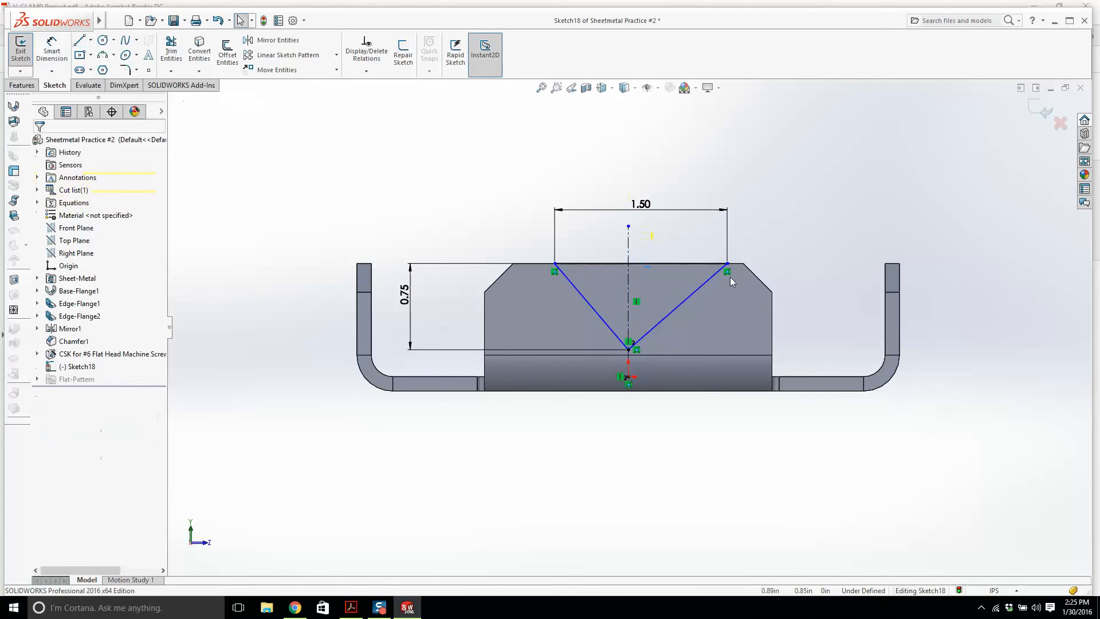
Step: Make the triangle's two upper corners symmetric about the centerline and close the sketch
click(726, 264)
ctrl+click(554, 263)
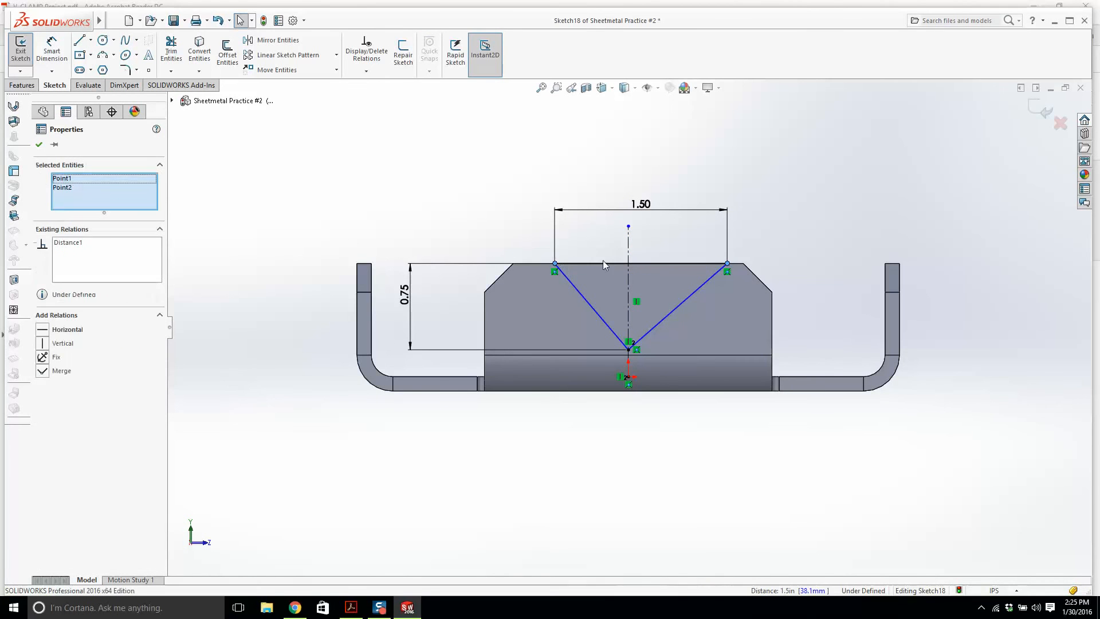
ctrl+click(628, 252)
click(67, 329)
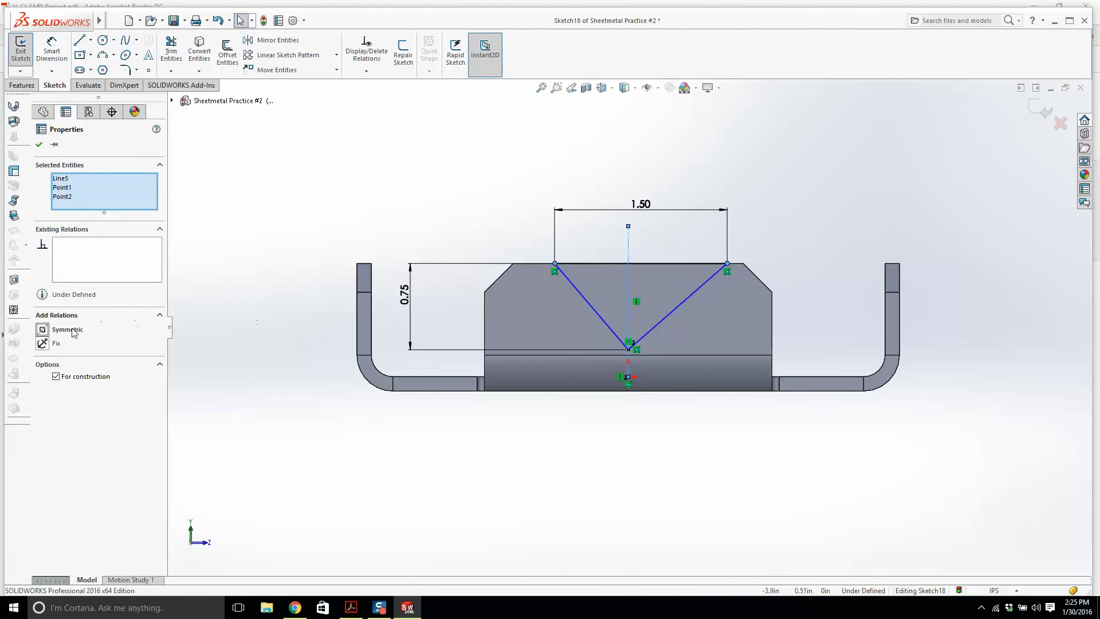
key(Escape)
click(1041, 110)
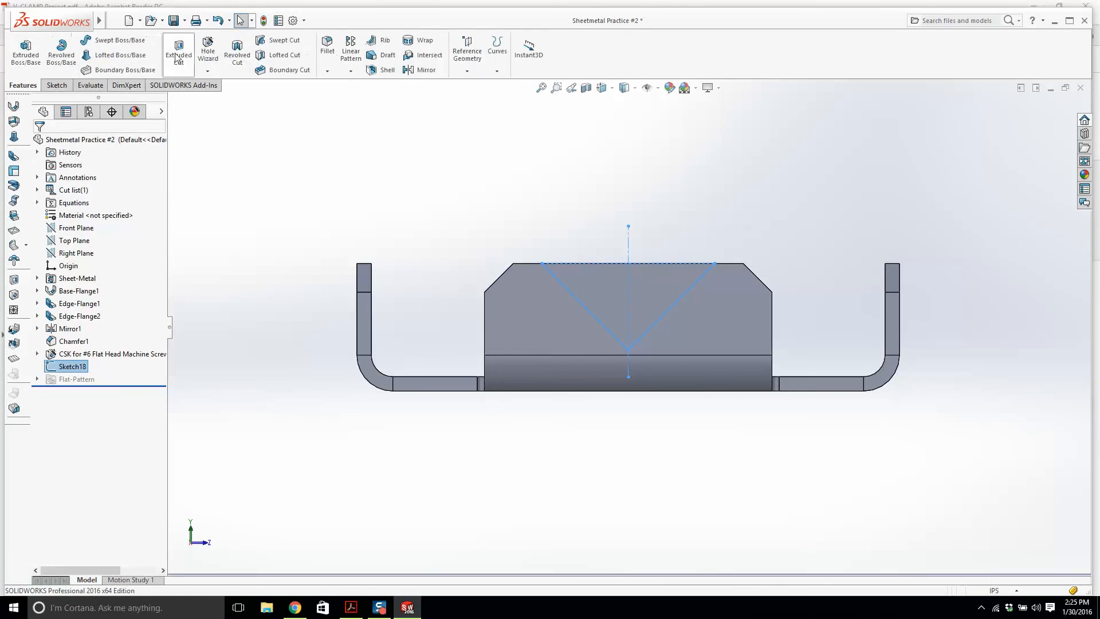
Step: Extrude-cut the triangle through both long side flanges to form their V-notches
click(179, 54)
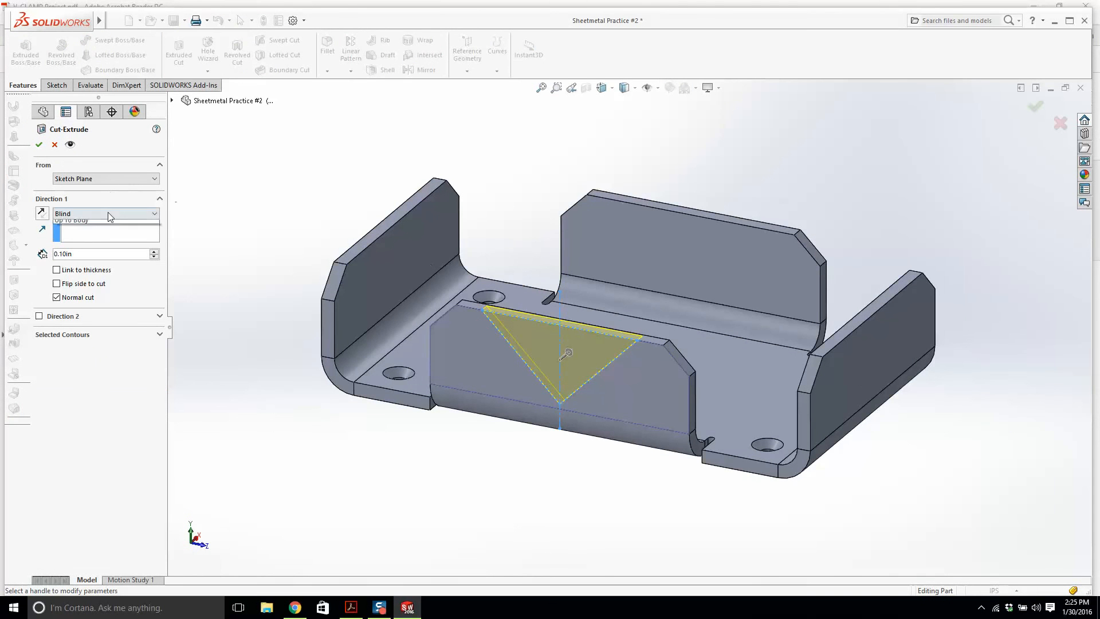
click(80, 229)
click(38, 145)
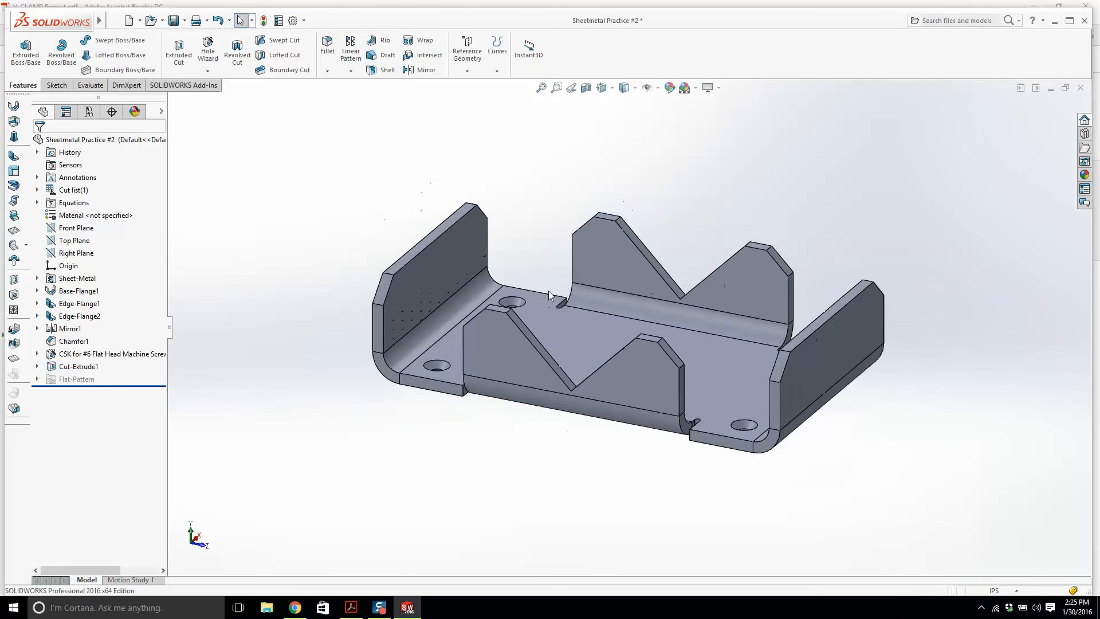
Step: Copy the V-notch cut onto the outer face of an end flange, leaving external relations dangling and continuing past the sketch error
right_click(79, 367)
click(334, 251)
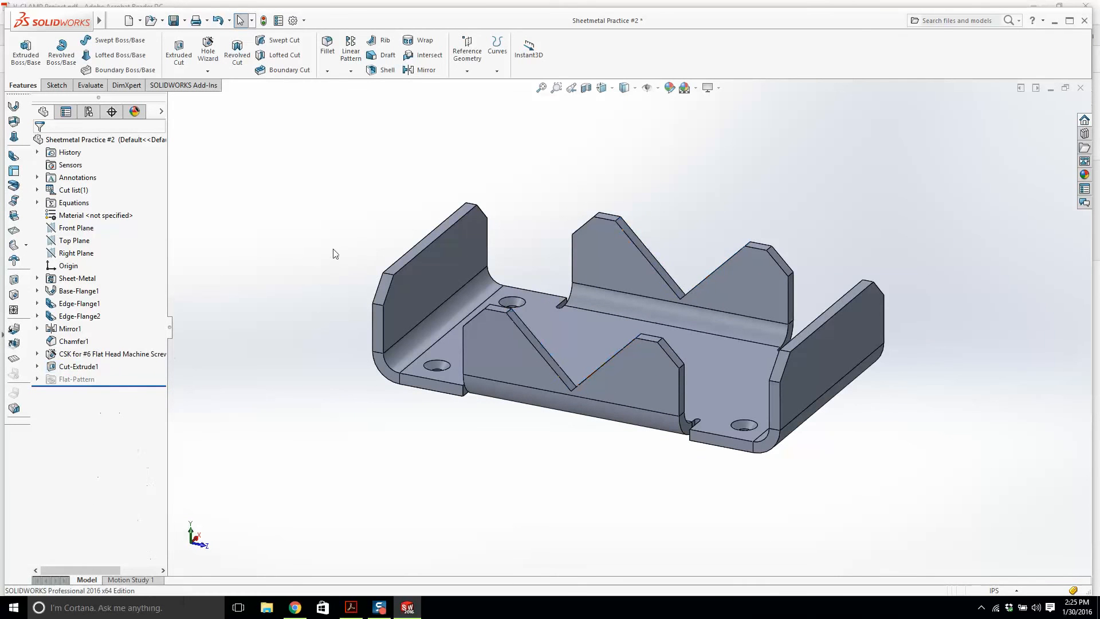
click(69, 368)
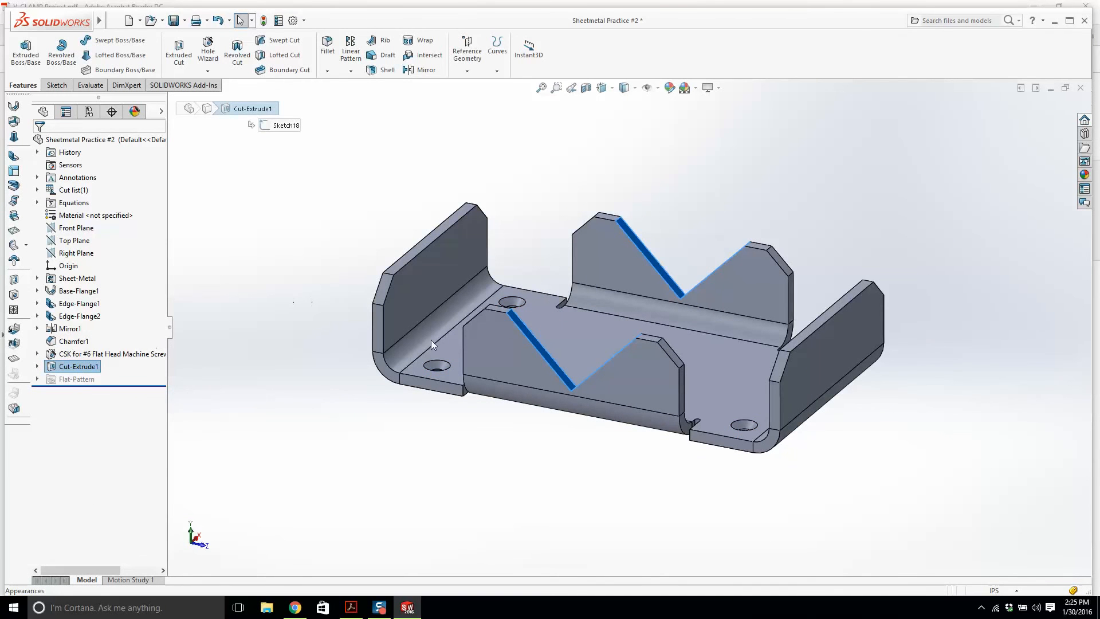
middle_drag(431, 339, 682, 432)
click(779, 420)
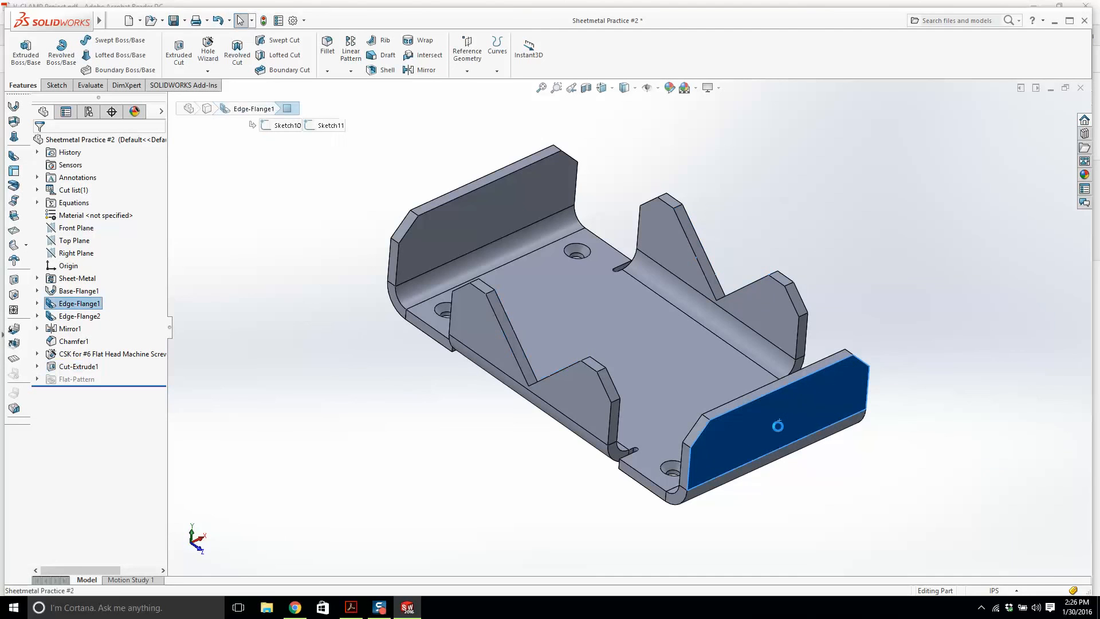
key(ctrl+v)
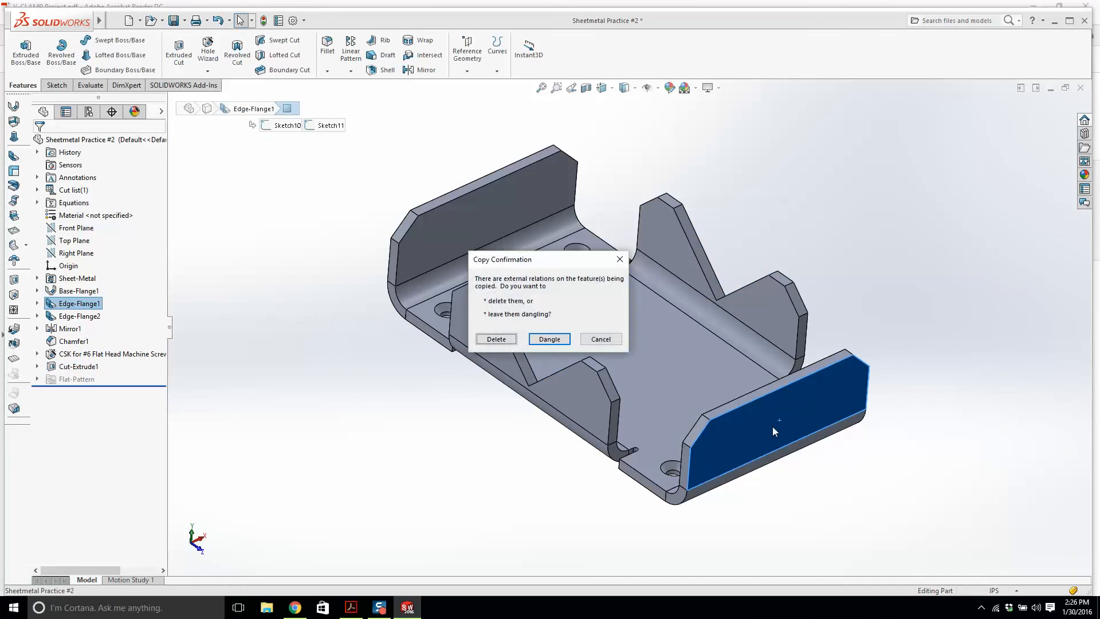
click(549, 339)
click(549, 312)
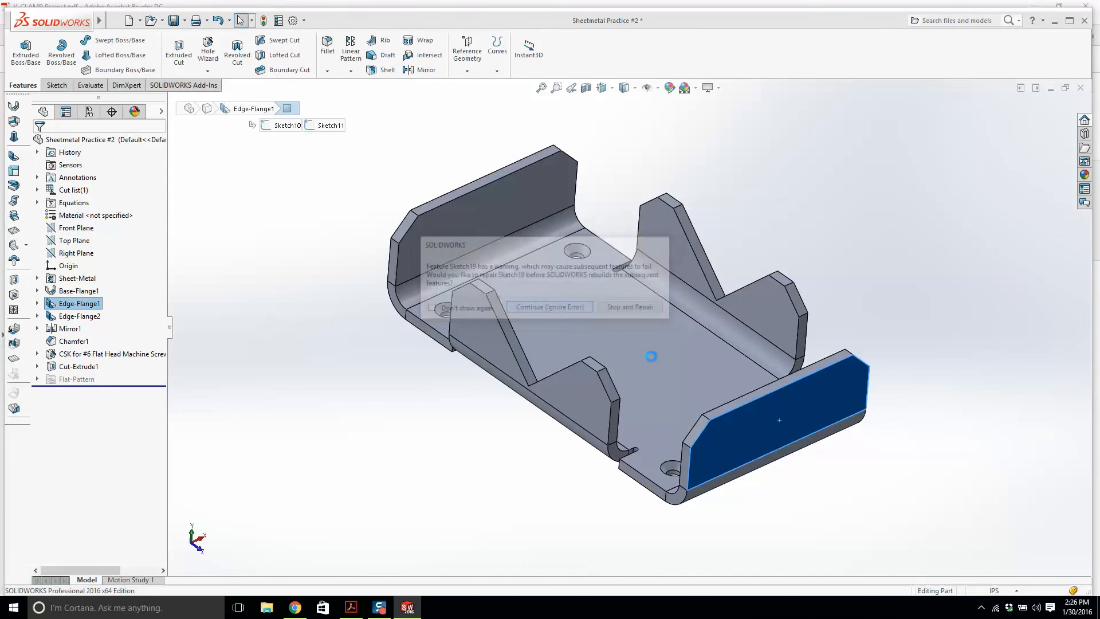
key(Escape)
Step: Open the copied cut's sketch for editing and view it face-on
middle_drag(733, 418, 685, 360)
click(36, 378)
right_click(89, 391)
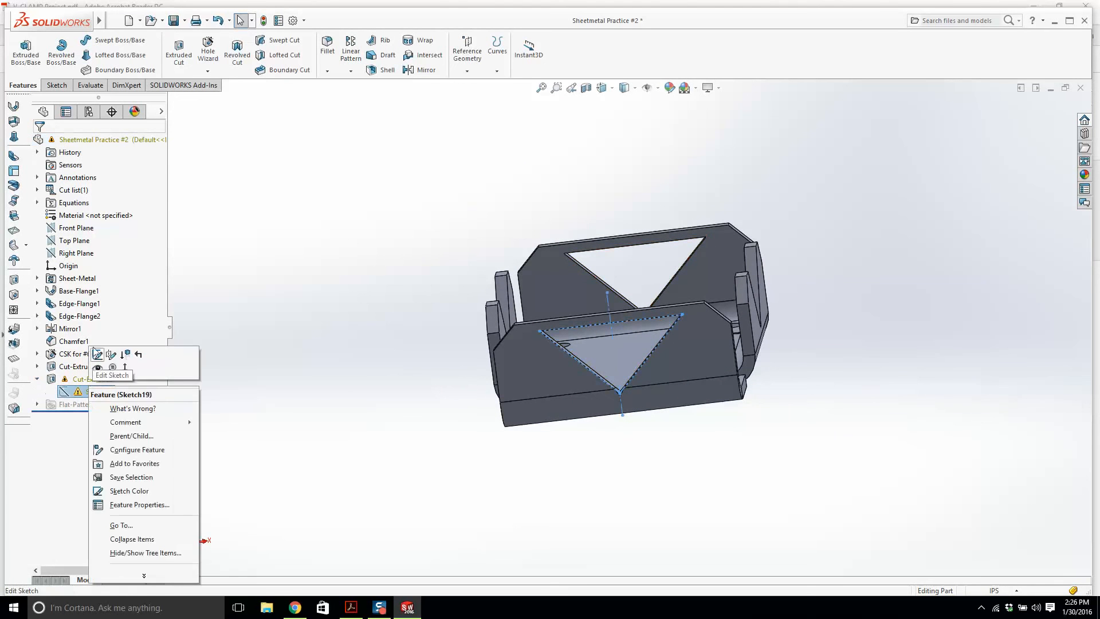
click(96, 352)
right_click(90, 388)
click(90, 363)
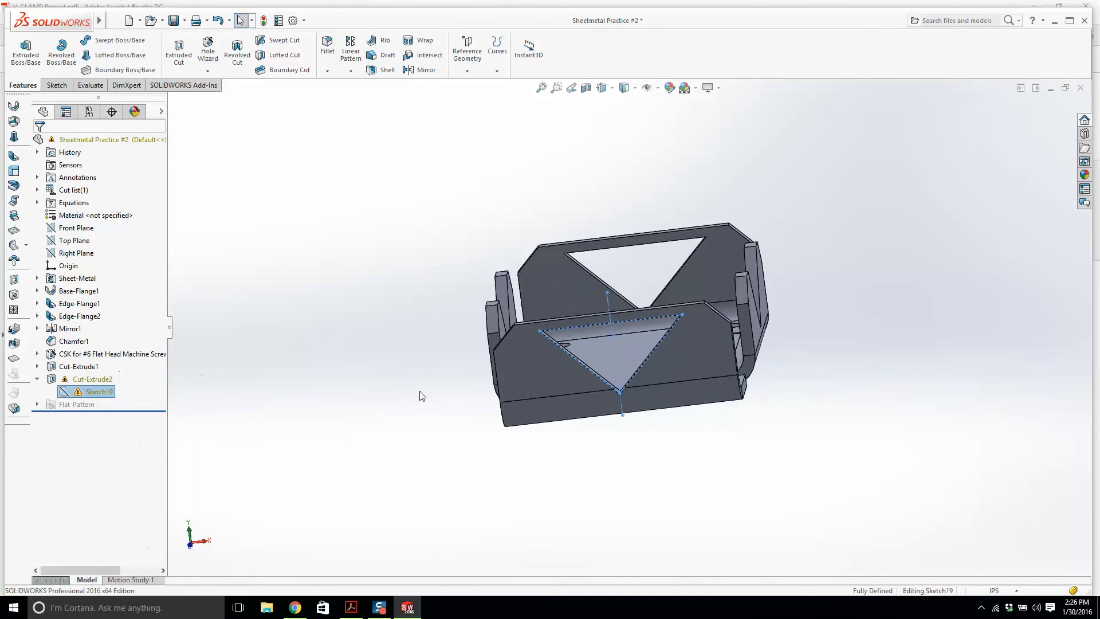
click(467, 180)
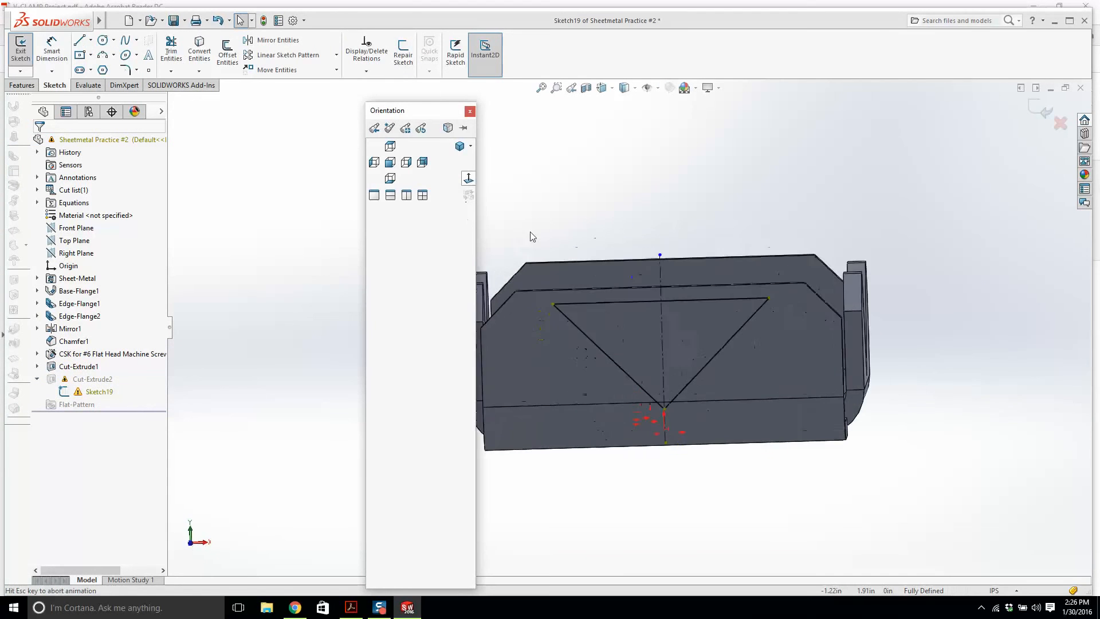
Step: Delete the copied sketch's dangling relations at both upper corners, at the centerline's lower end and between the apex and the old origin reference
click(561, 296)
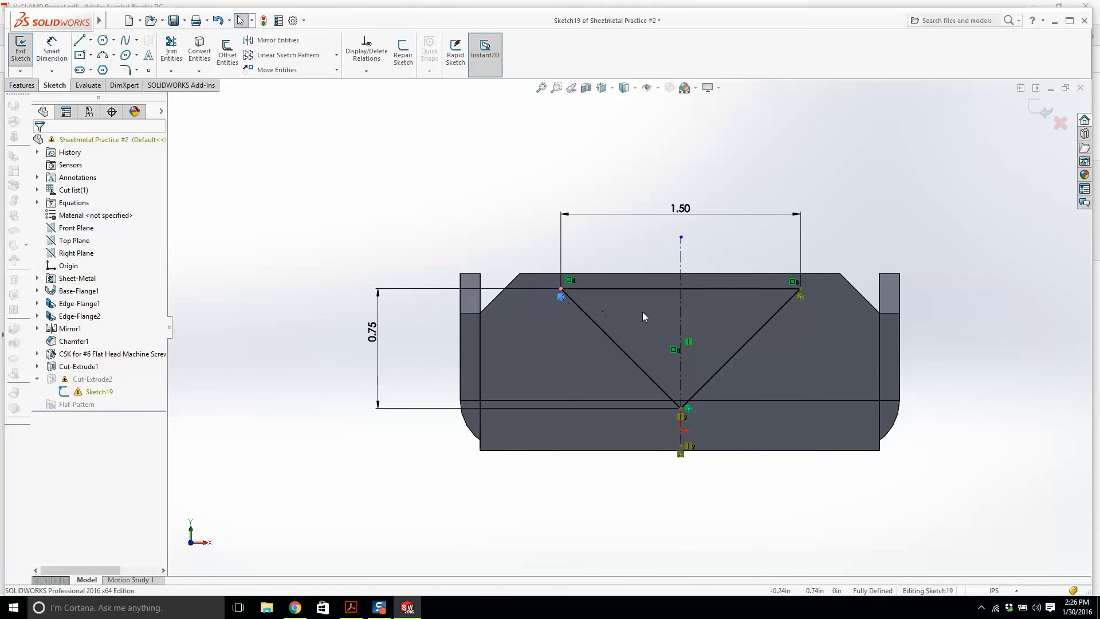
key(Delete)
click(798, 297)
key(Delete)
click(680, 453)
key(Delete)
click(680, 436)
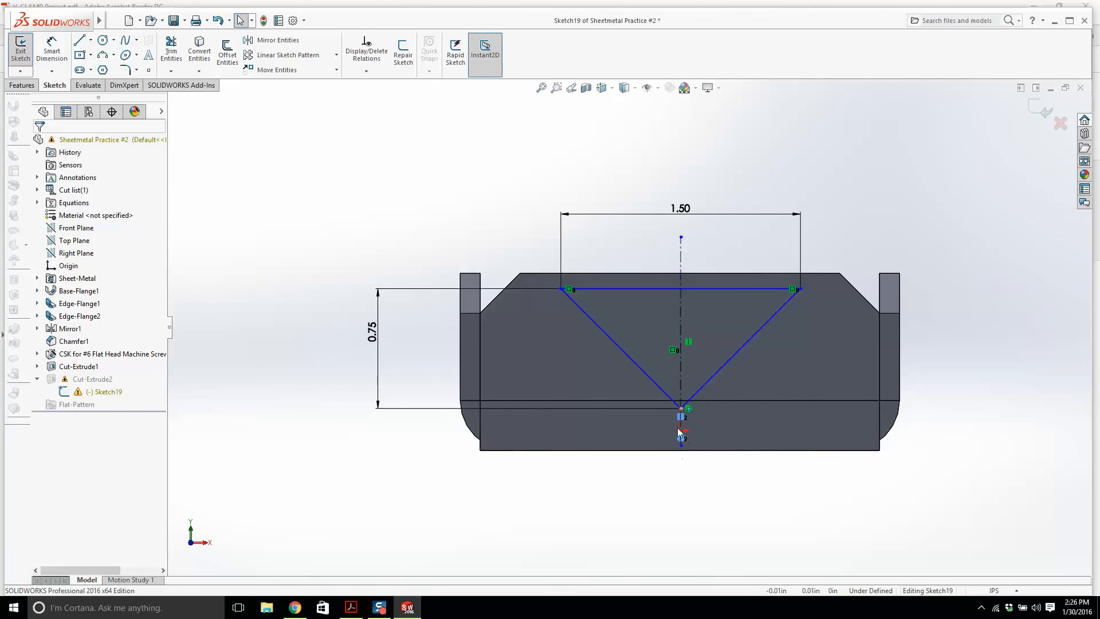
key(Delete)
Step: Make the triangle's upper side collinear with the end flange's upper edge
click(709, 289)
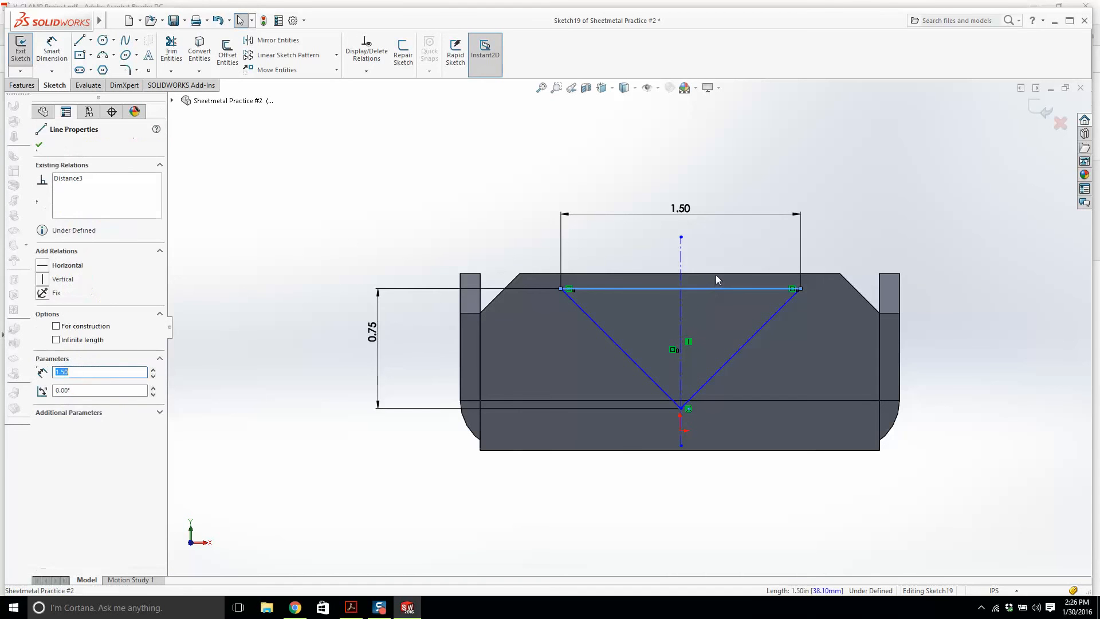
ctrl+click(716, 273)
click(59, 330)
click(543, 299)
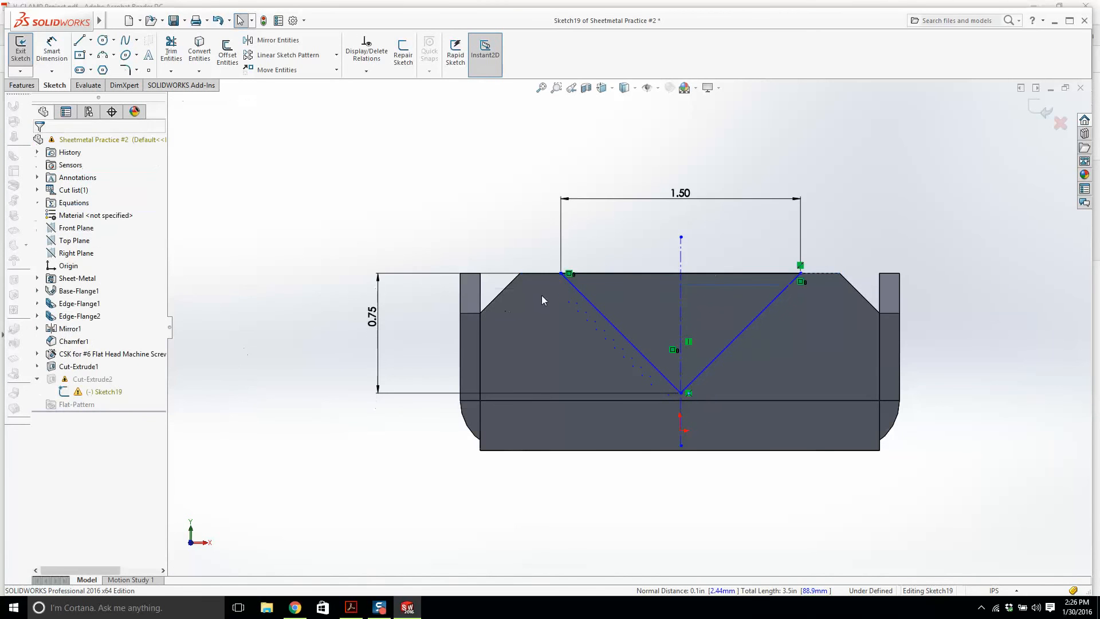
Step: Make the V-notch sketch's centerline coincident with the part origin and finish editing the copied cut's sketch
click(681, 416)
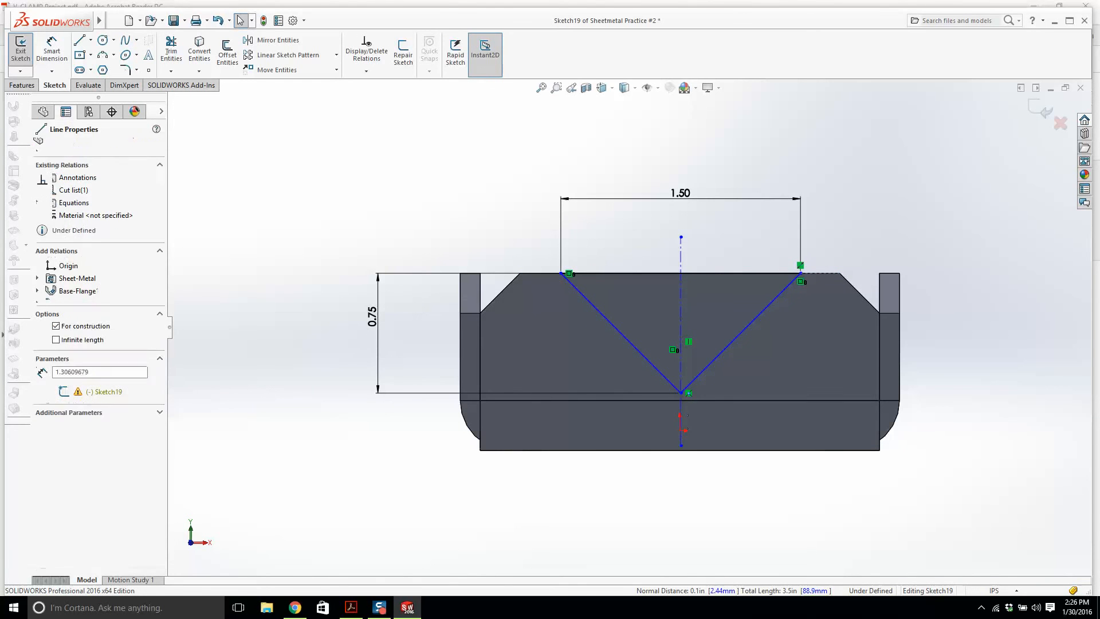
ctrl+click(680, 429)
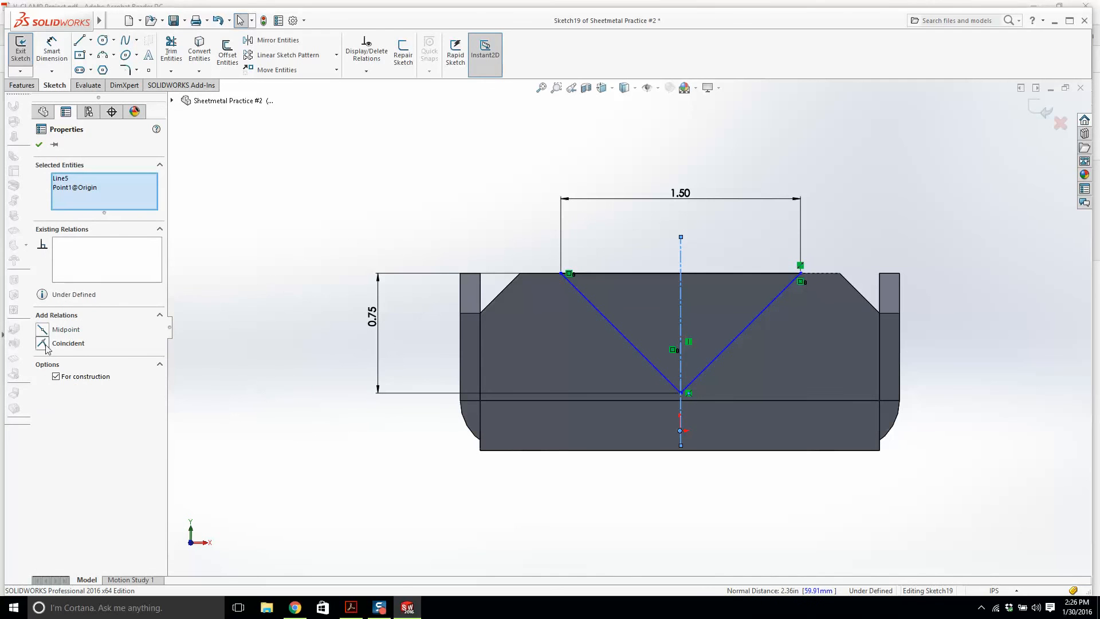
click(46, 343)
click(461, 341)
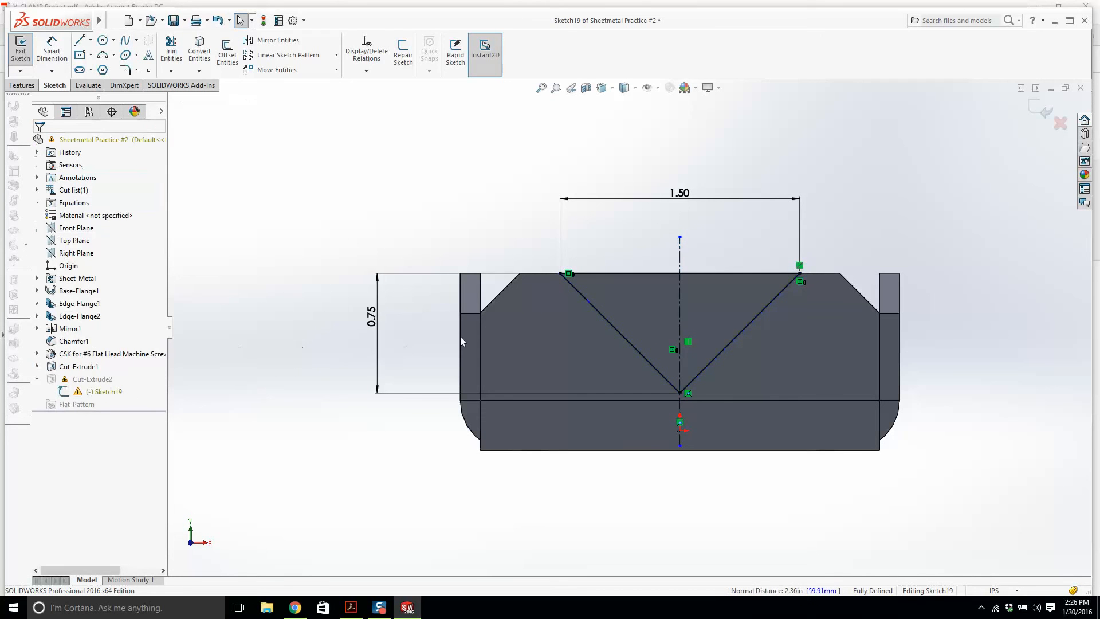
click(1042, 115)
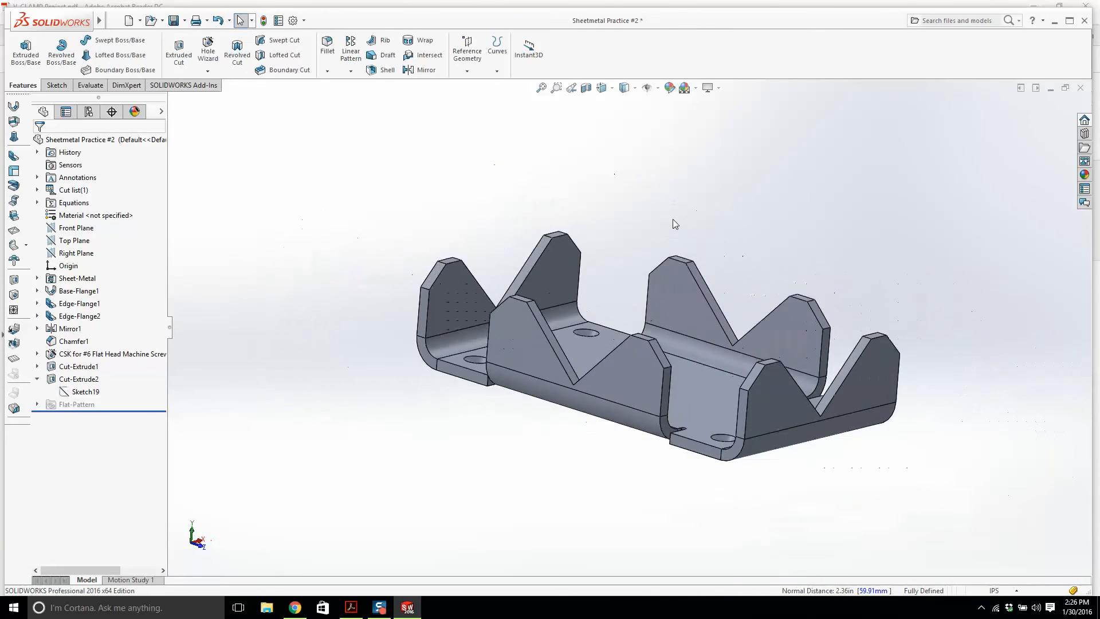
Step: Start a new sketch on the outer face of a long side flange and view it face-on
middle_drag(699, 277, 630, 304)
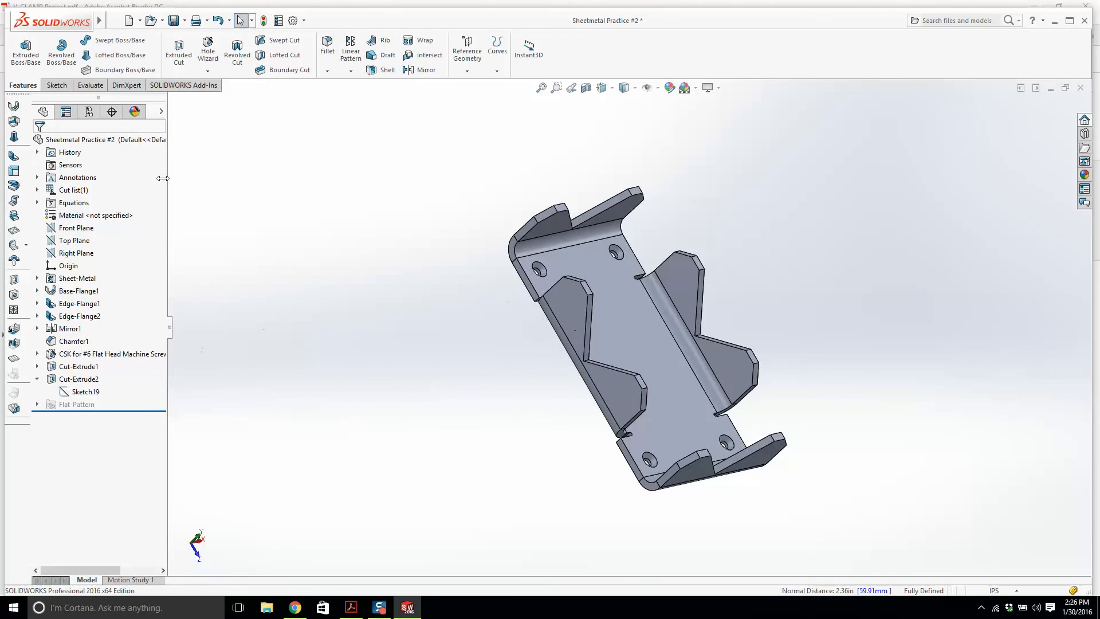
click(57, 85)
click(20, 49)
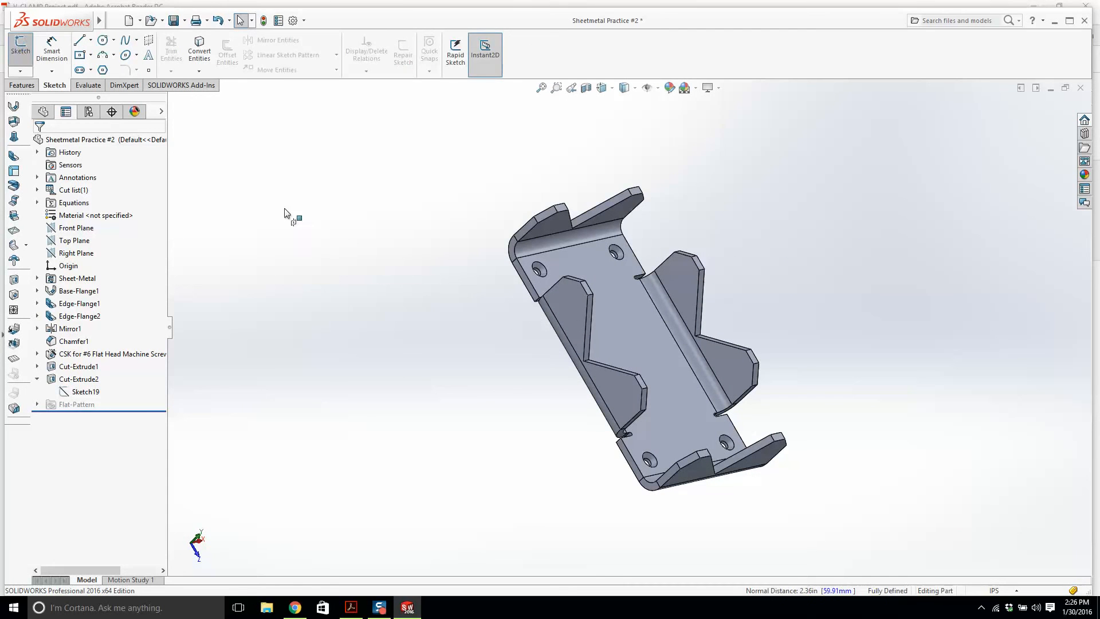
click(559, 316)
key(space)
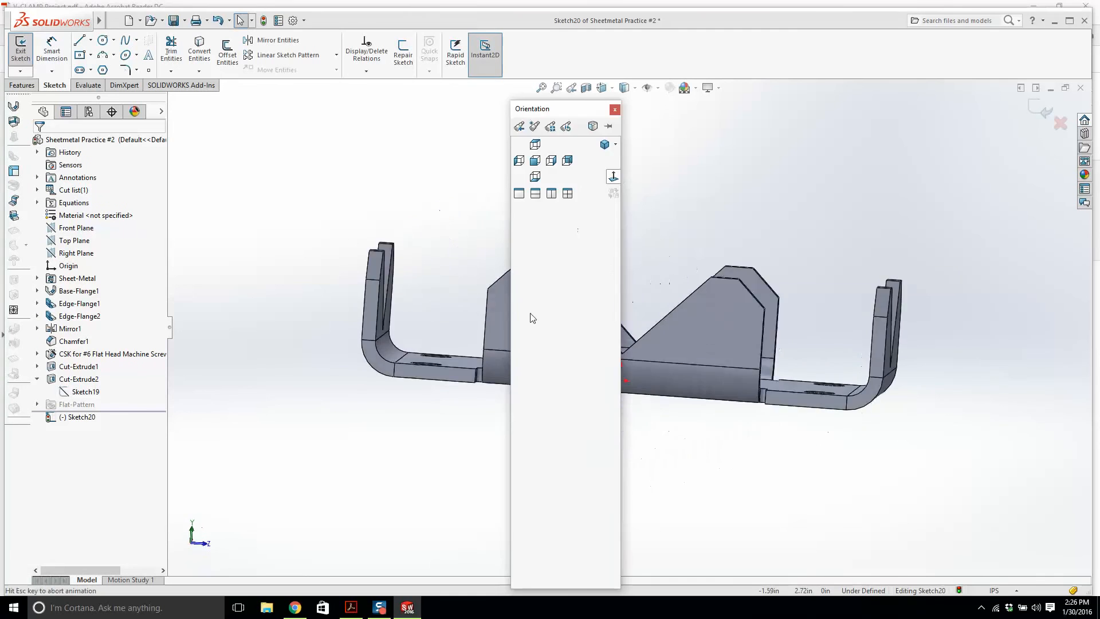
Step: Sketch a horizontal straight slot on each side of the V-notch at the same height, the first about 0.47 in between centers and 0.17 in wide
click(91, 70)
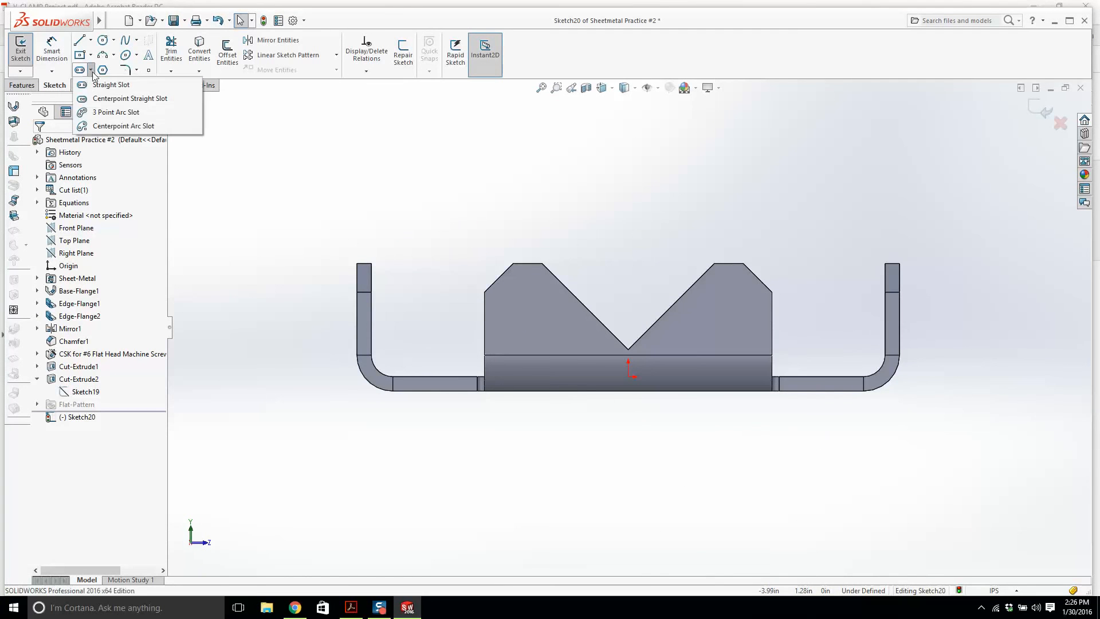
click(110, 84)
scroll(507, 350, down, 2)
click(504, 325)
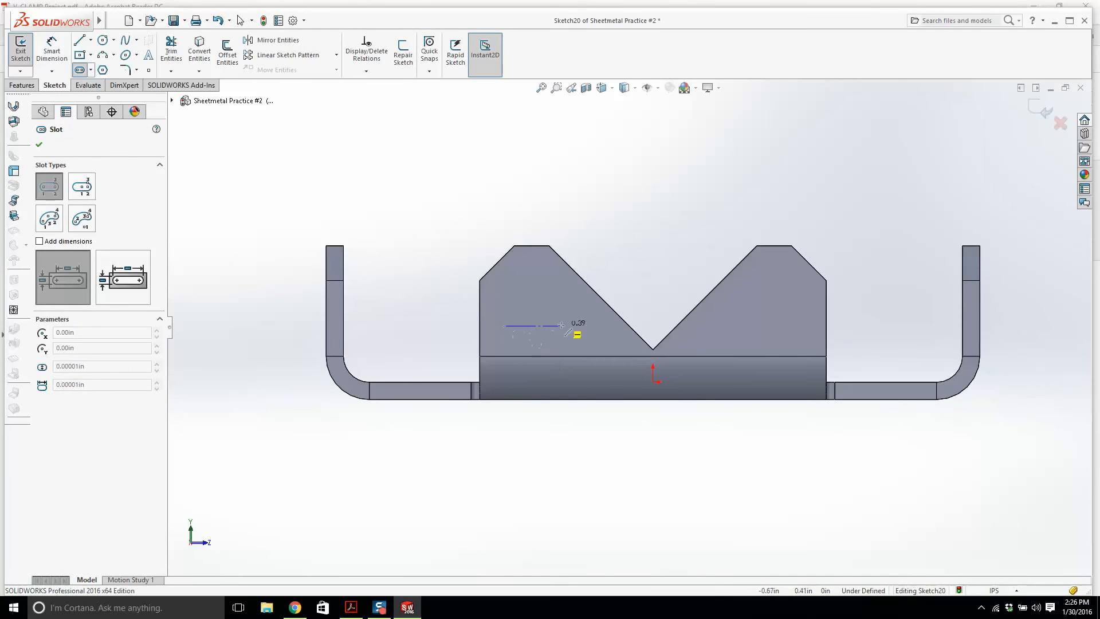
click(571, 325)
click(572, 338)
click(720, 326)
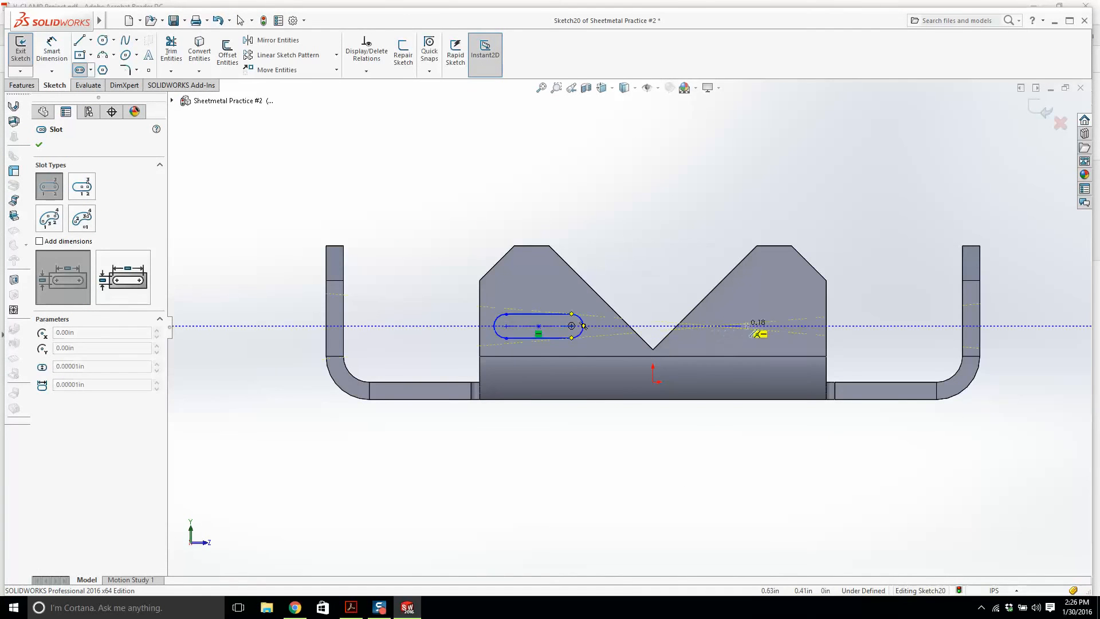
click(790, 326)
click(791, 344)
key(Escape)
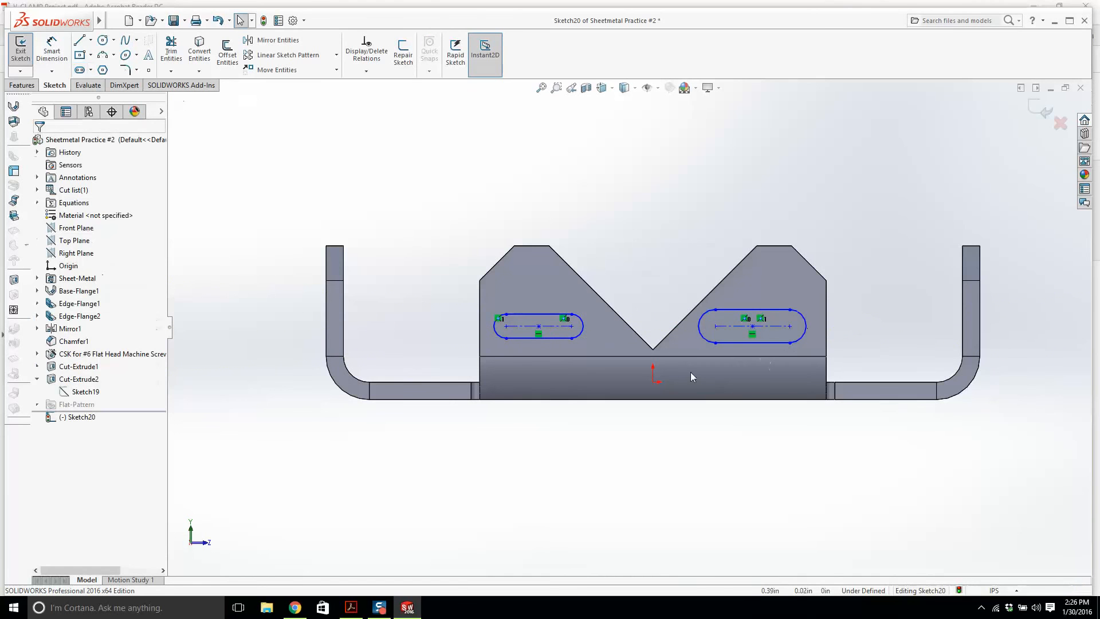
Step: Apply an Equal Slots relation to the two slots
click(555, 325)
ctrl+click(733, 327)
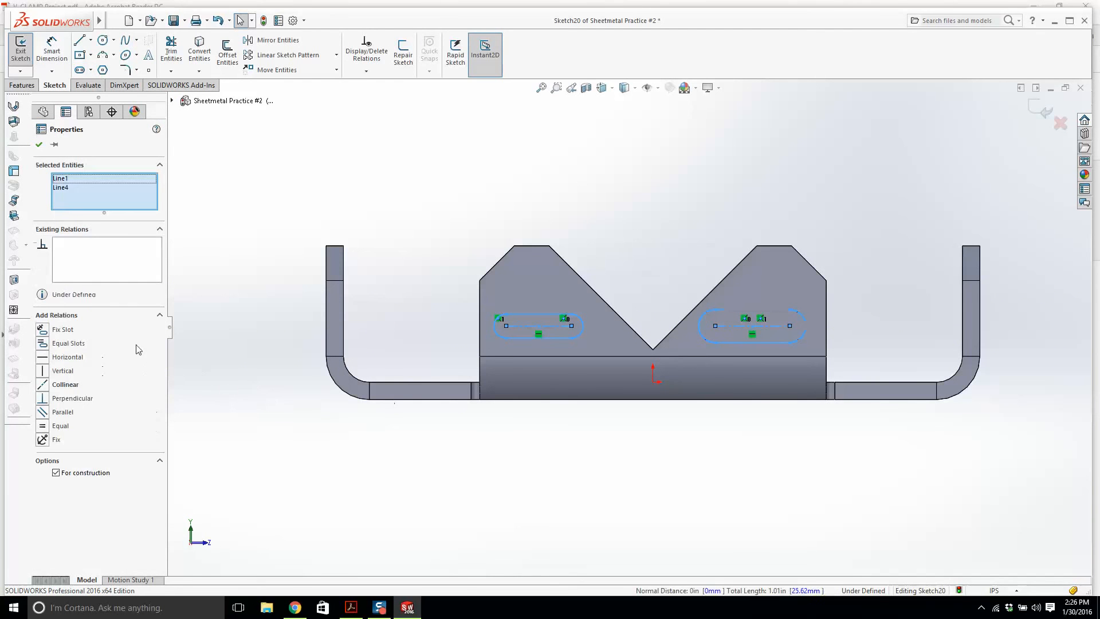
click(65, 343)
click(460, 439)
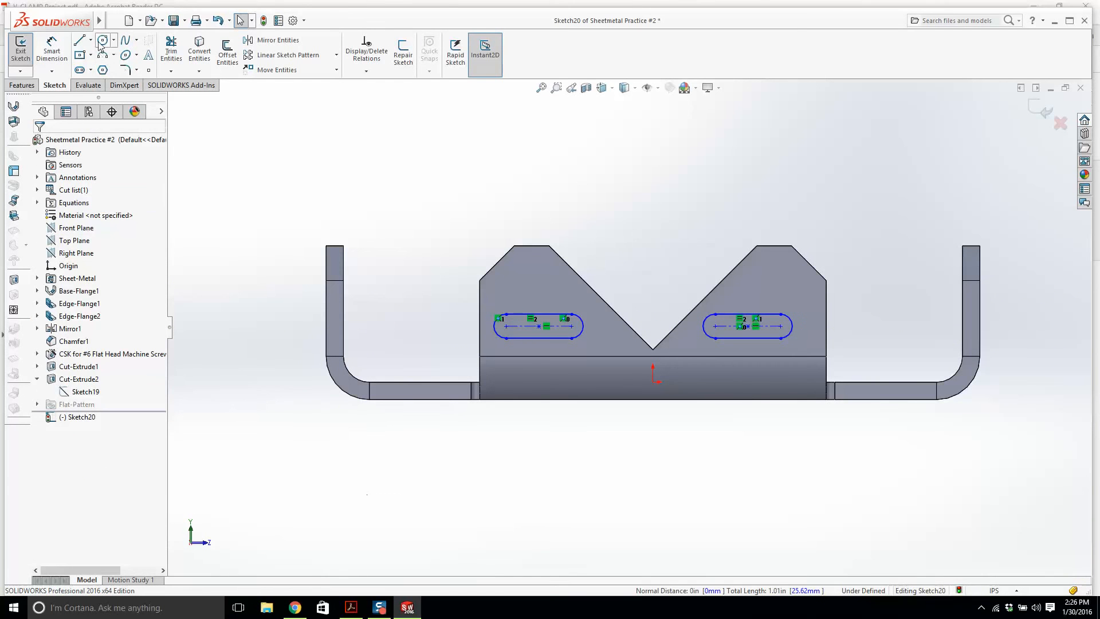
Step: Draw a vertical centerline from the origin up through the V-notch, ending above the flange
click(91, 40)
click(103, 66)
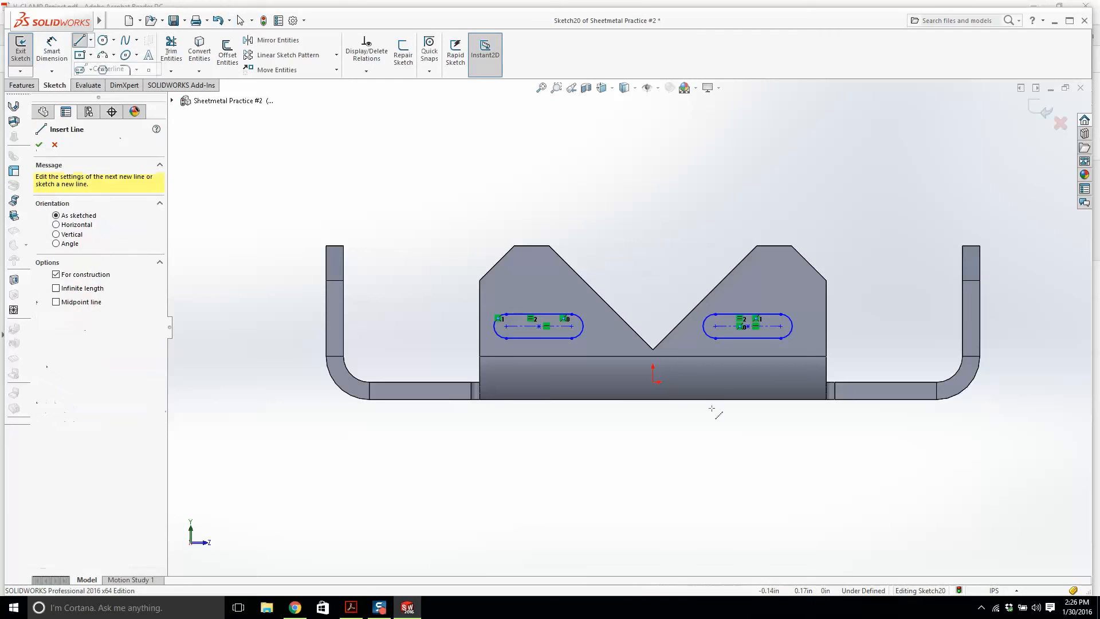
click(653, 382)
click(652, 191)
key(Escape)
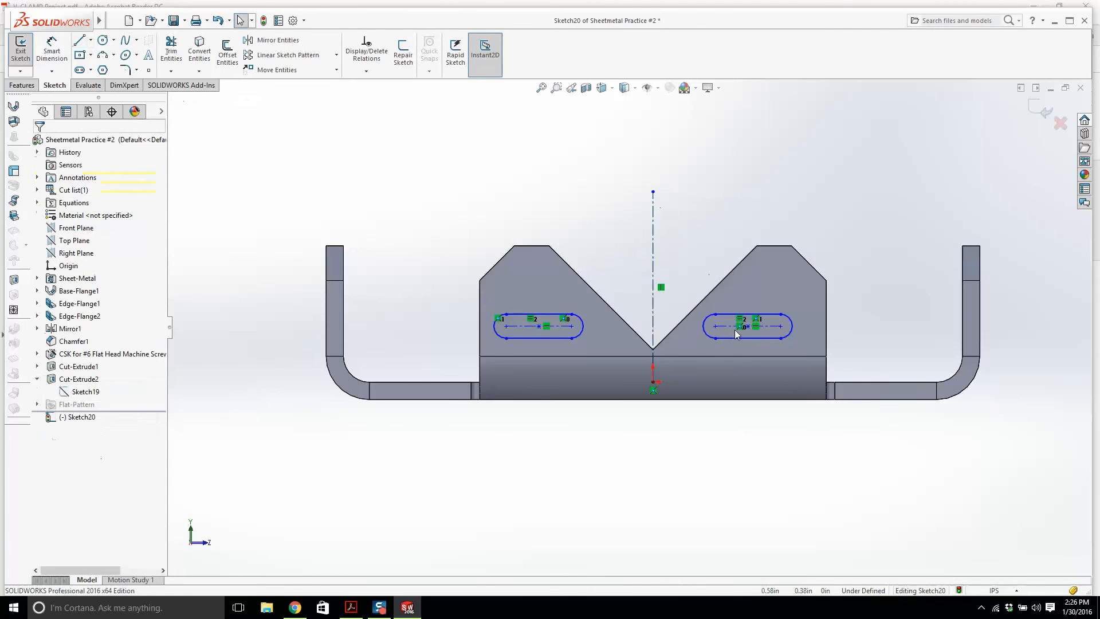
click(555, 335)
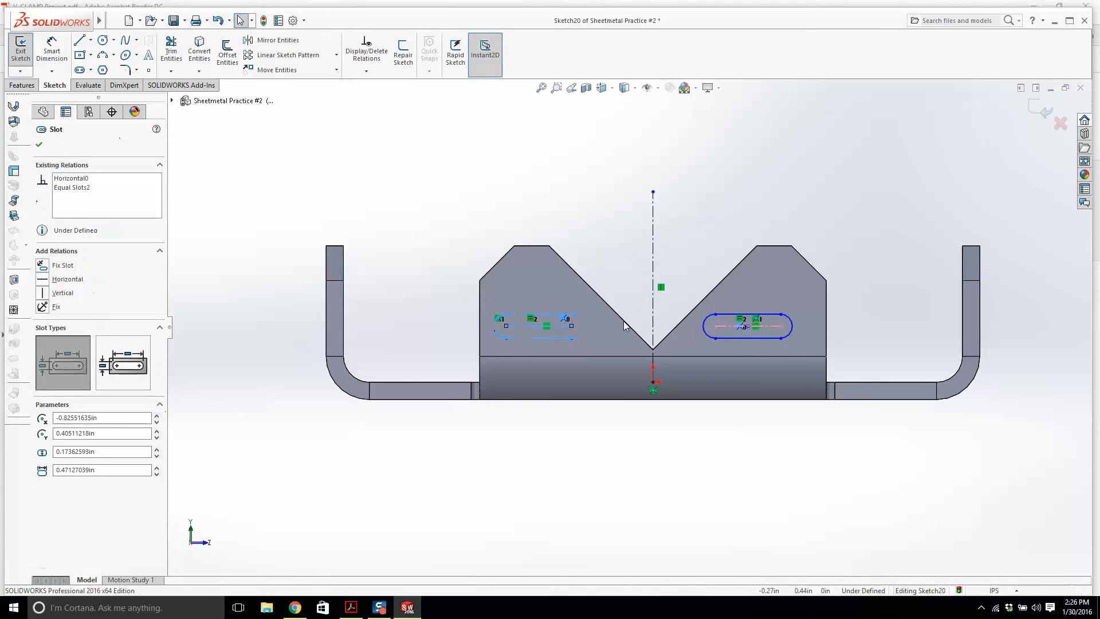
ctrl+click(653, 303)
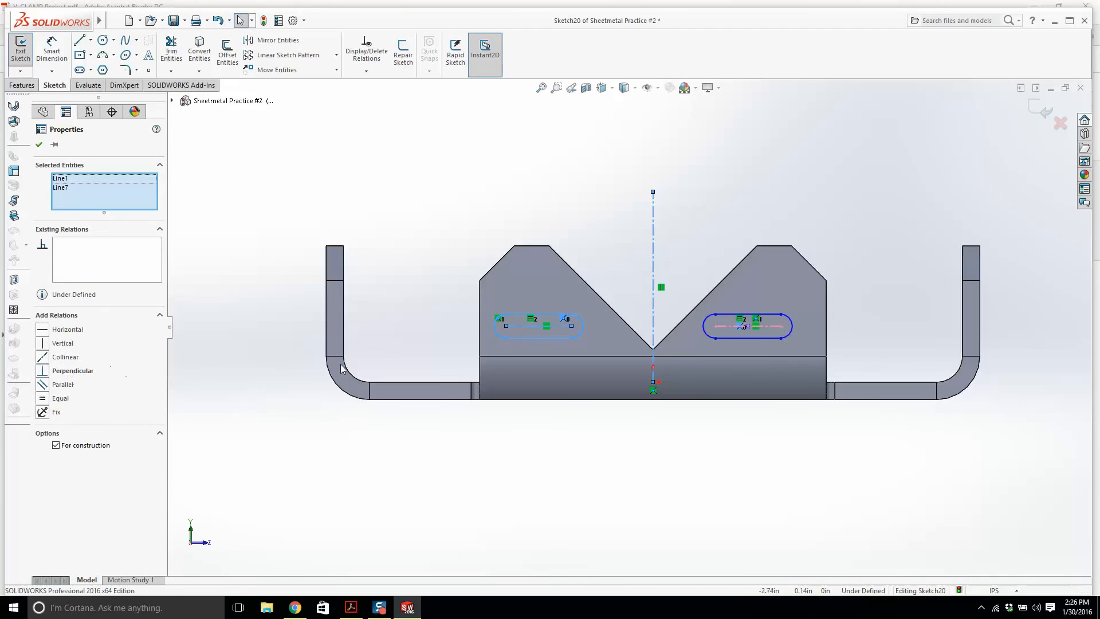
key(Escape)
Step: Make the two slots' center points symmetric about the vertical centerline
click(540, 327)
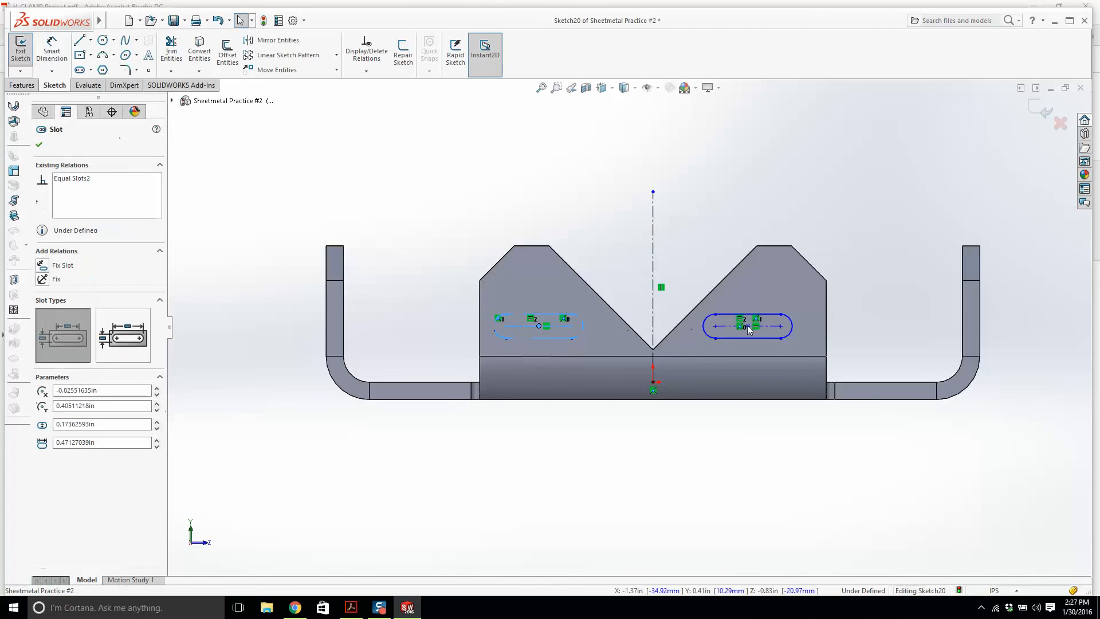
ctrl+click(747, 326)
ctrl+click(654, 260)
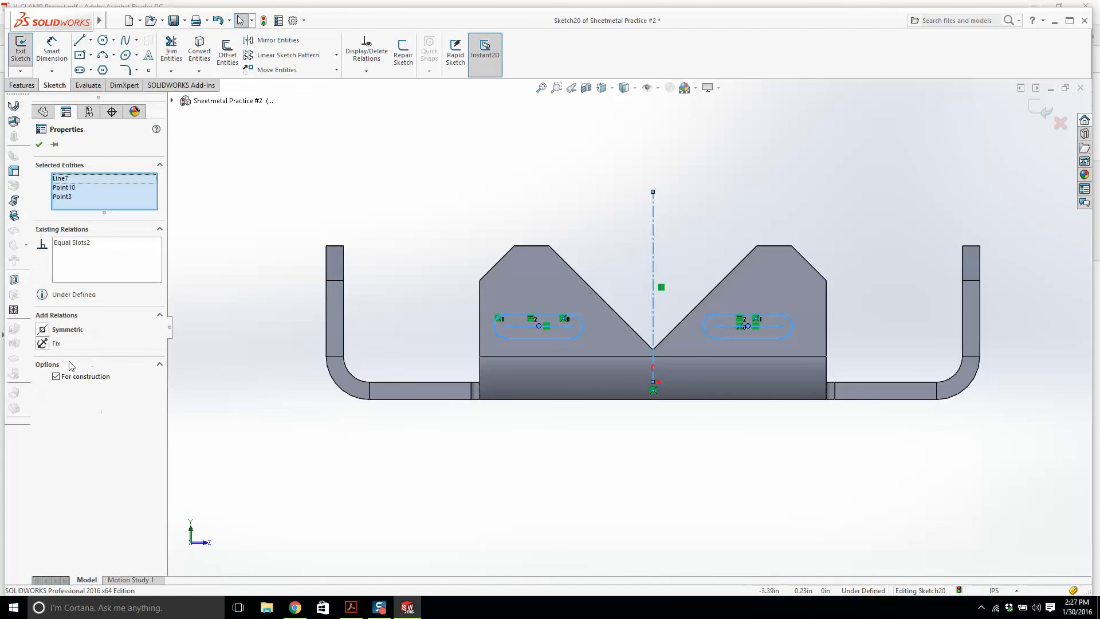
click(69, 330)
click(498, 518)
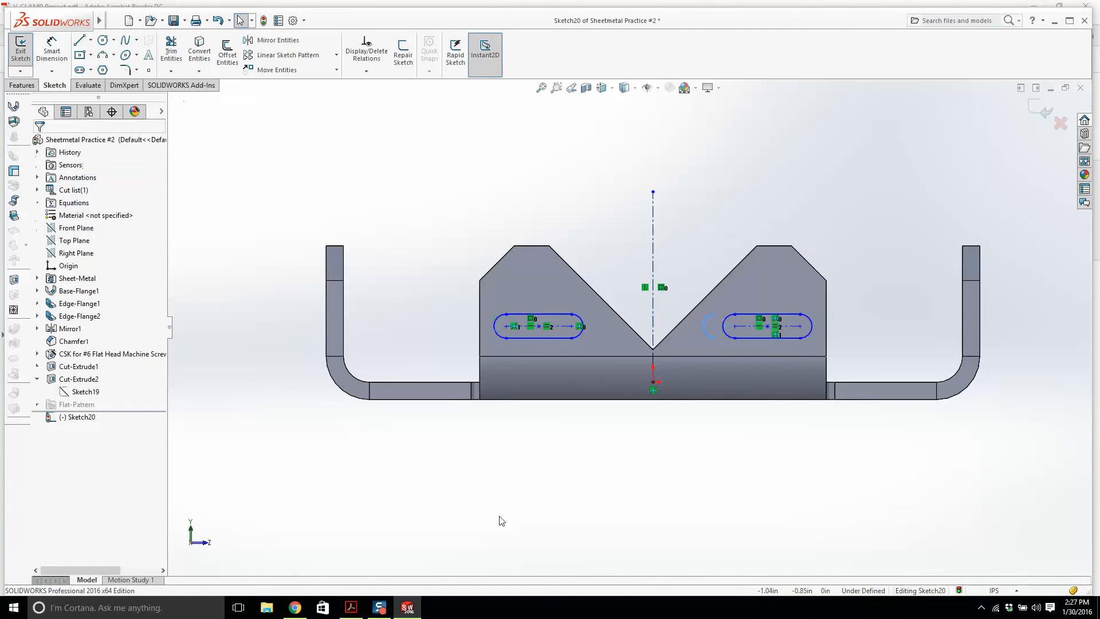
Step: Check the slot radius on the PDF drawing and dimension the first slot's end arc to a radius of 0.125 in
click(352, 607)
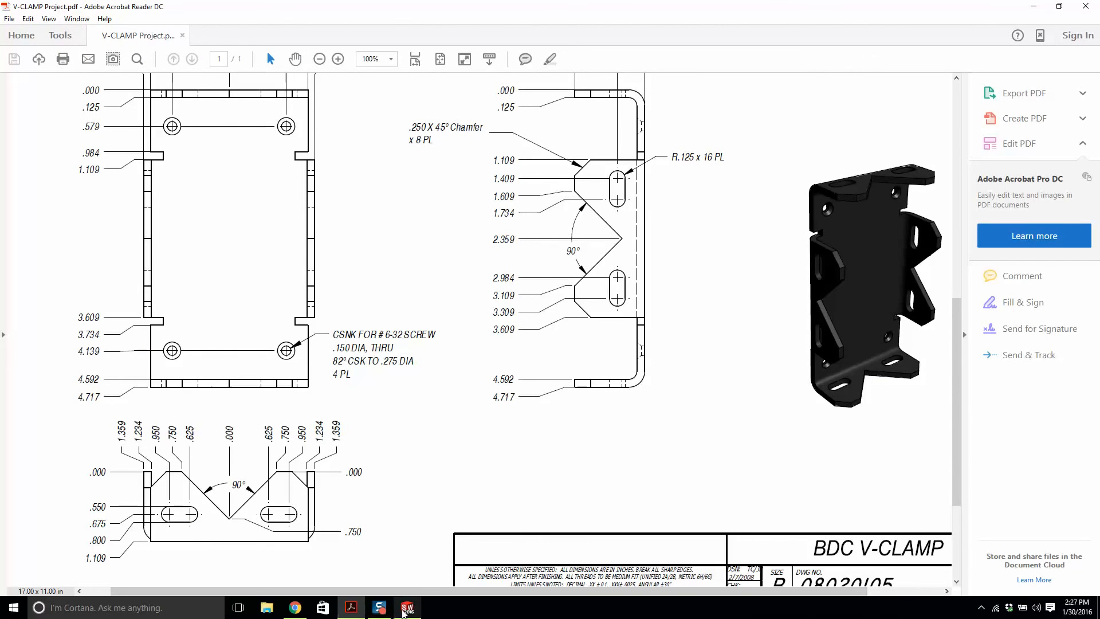
click(405, 608)
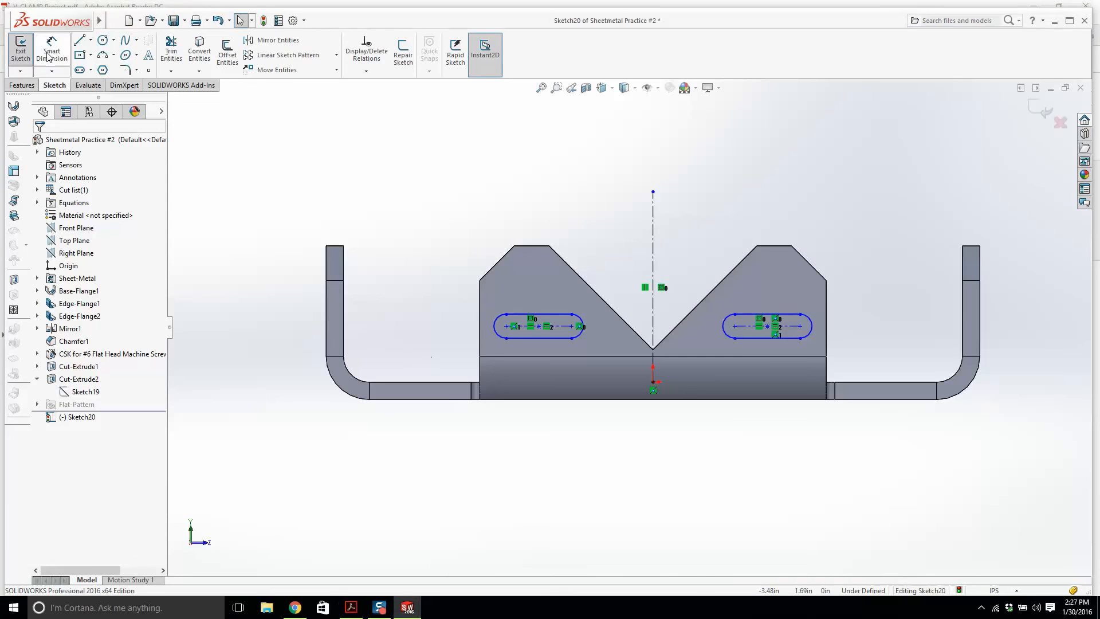
scroll(490, 349, down, 2)
click(525, 303)
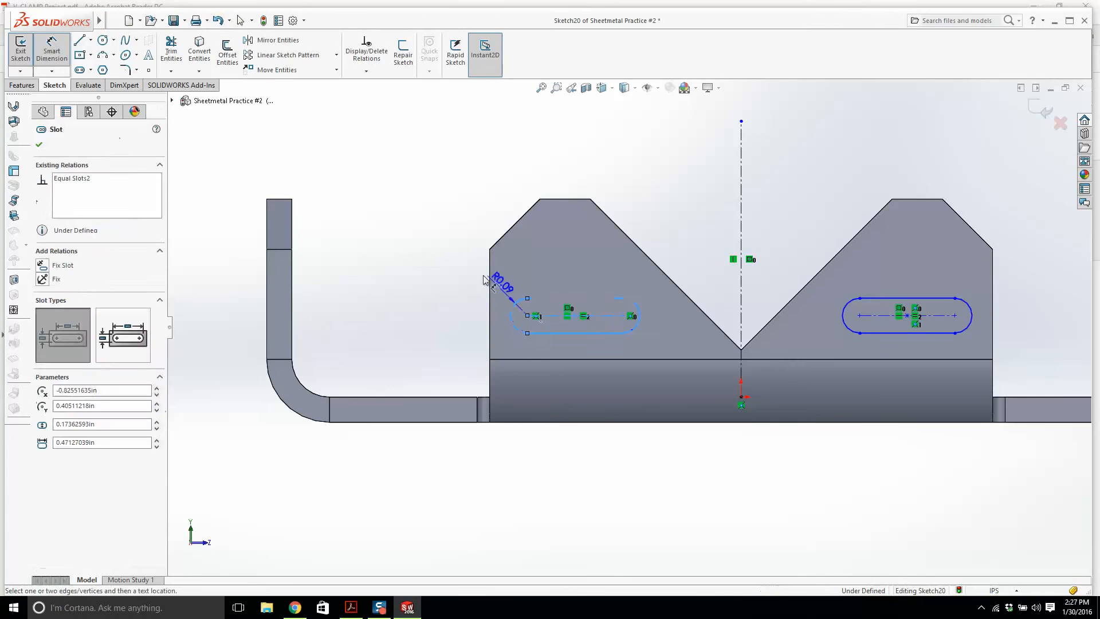
click(444, 228)
text(.125)
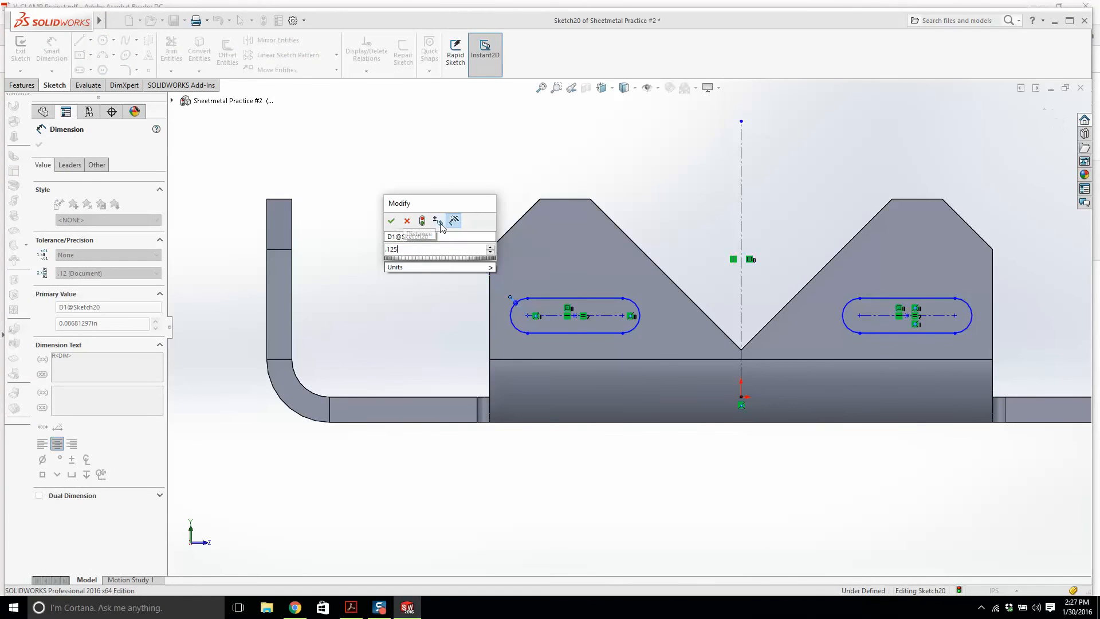
key(Return)
key(Escape)
scroll(459, 251, up, 3)
scroll(731, 358, down, 2)
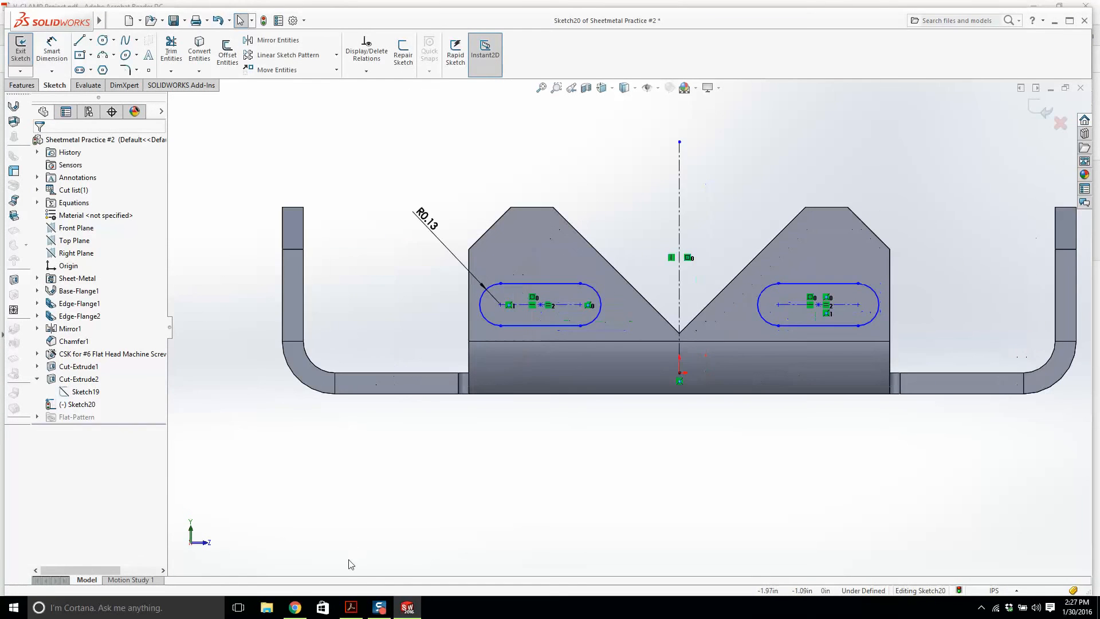
Step: Check the slot positions on the PDF drawing and set the first slot's center-to-center length to 0.5 in
click(352, 608)
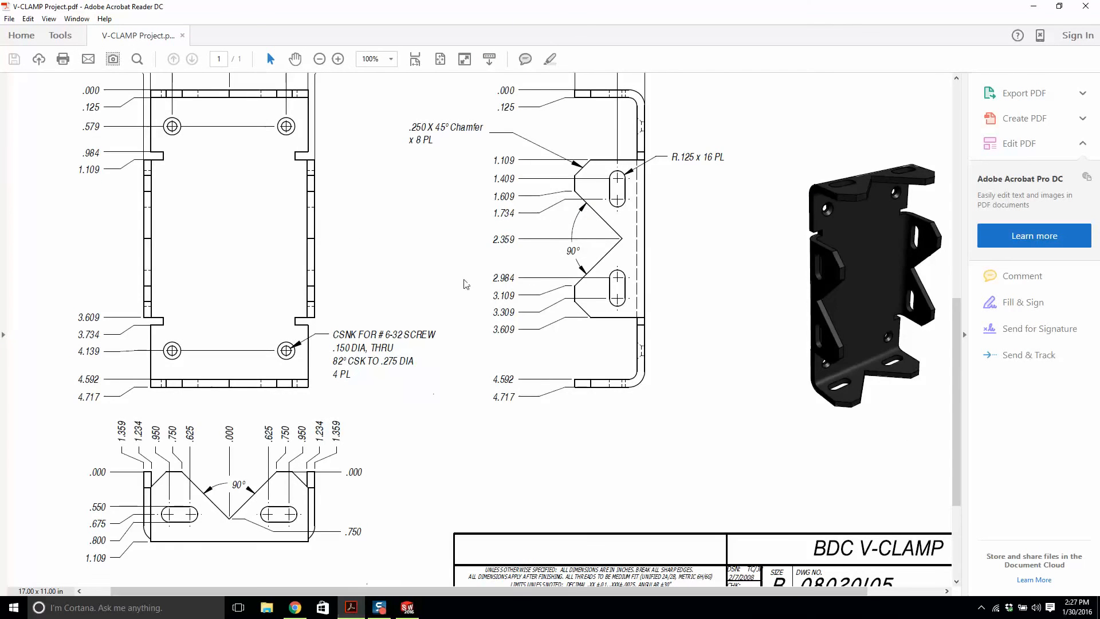
key(ctrl+0)
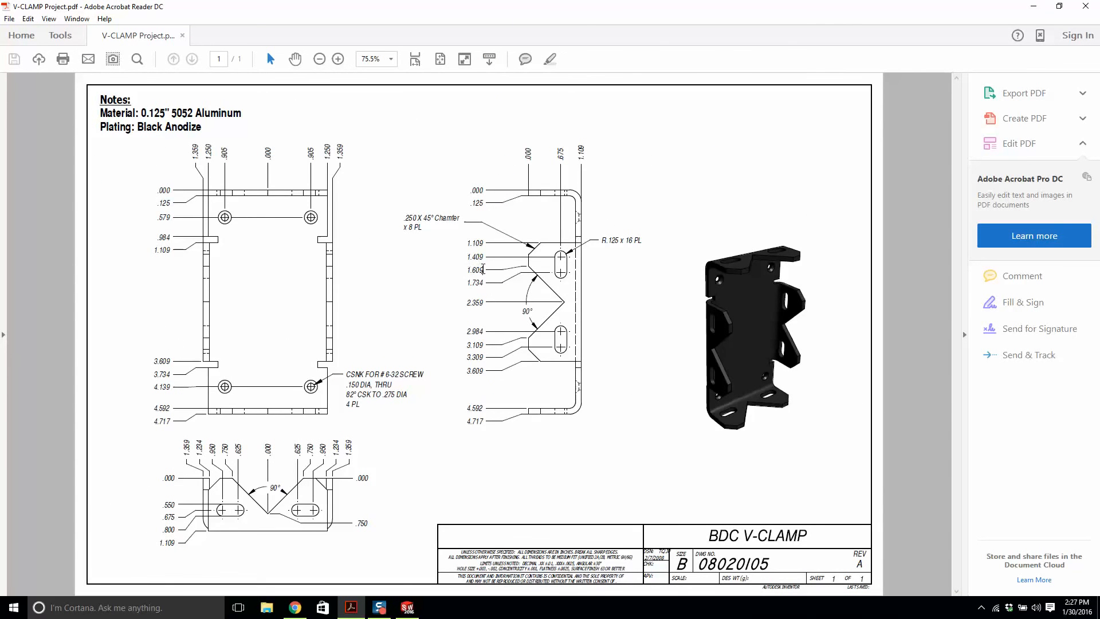
drag(483, 269, 467, 256)
click(408, 607)
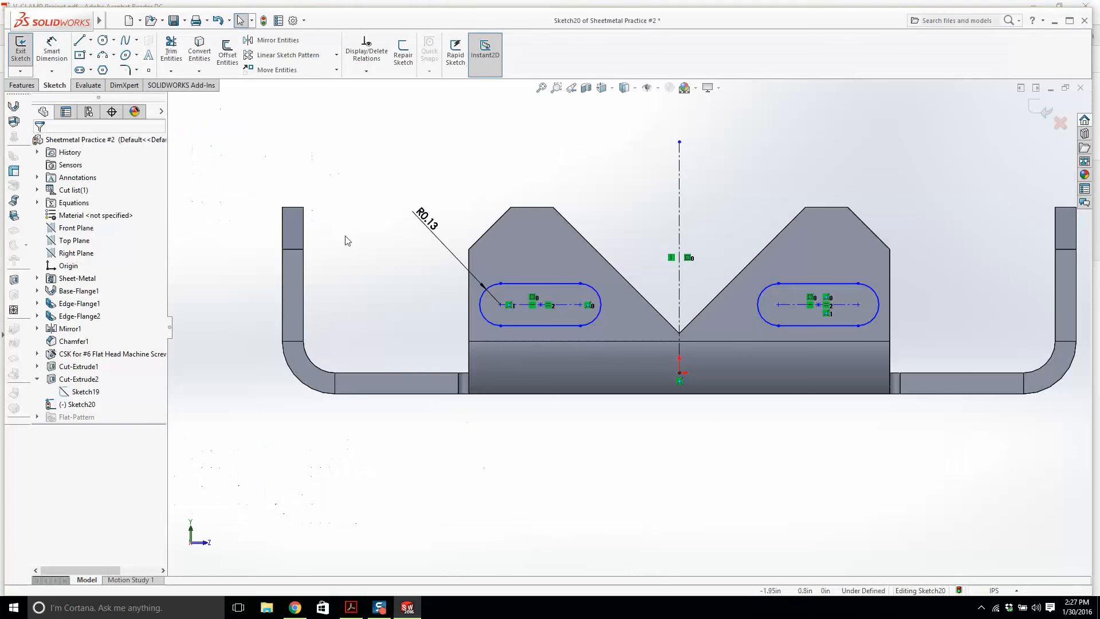
click(60, 55)
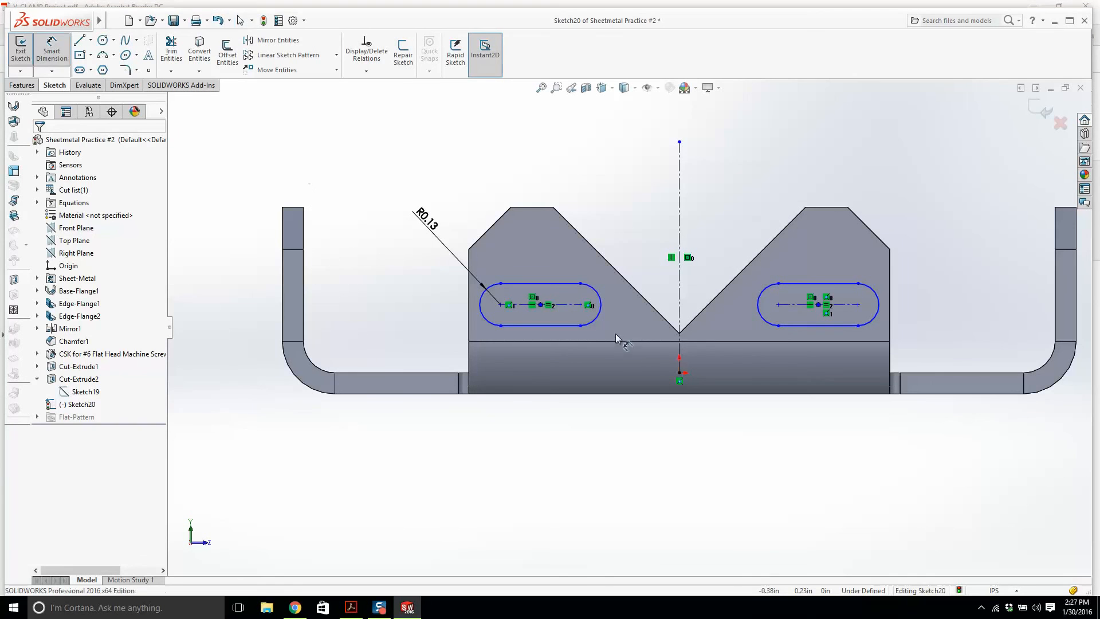
click(565, 304)
click(553, 181)
text(.5)
key(Return)
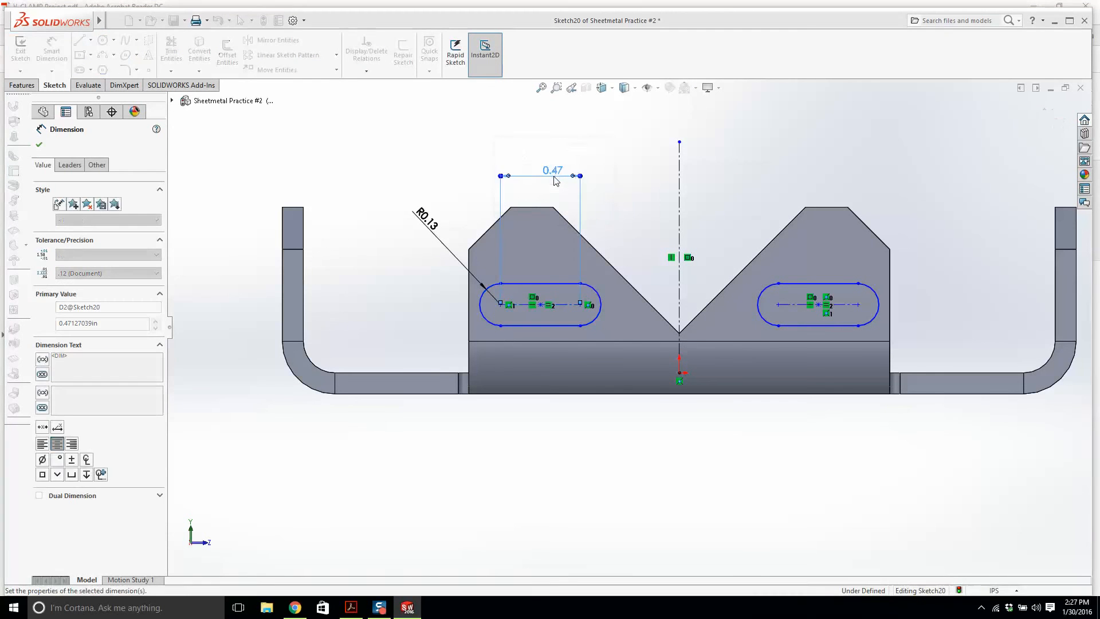
key(Escape)
Step: Dimension the slot's centerline 0.675 in below the end flange's upper edge
click(291, 208)
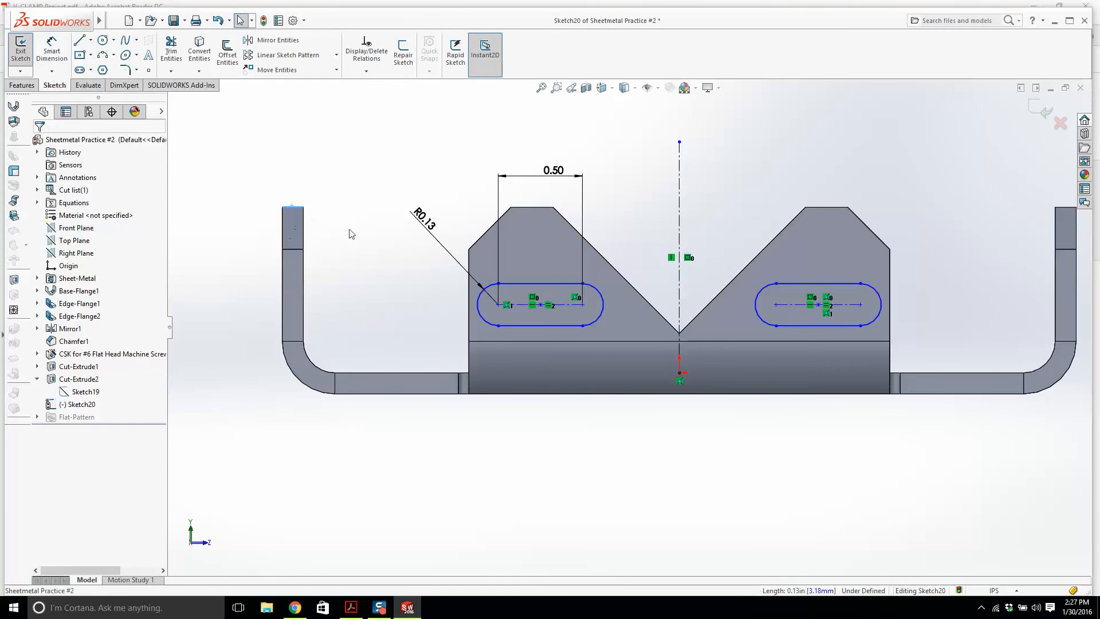
click(514, 306)
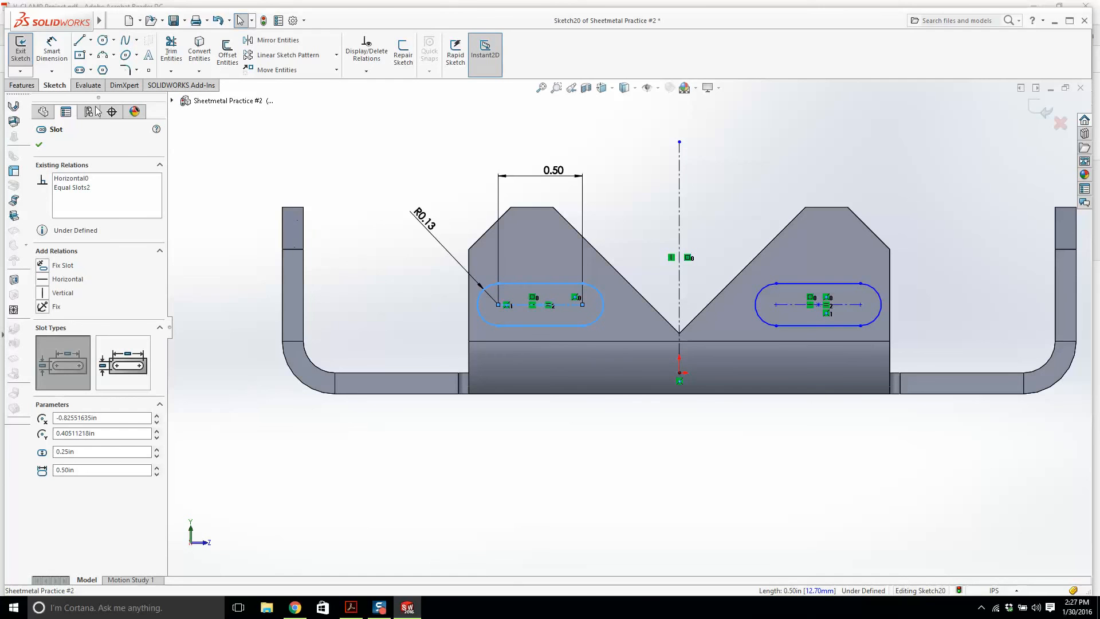
click(52, 49)
click(565, 304)
click(292, 207)
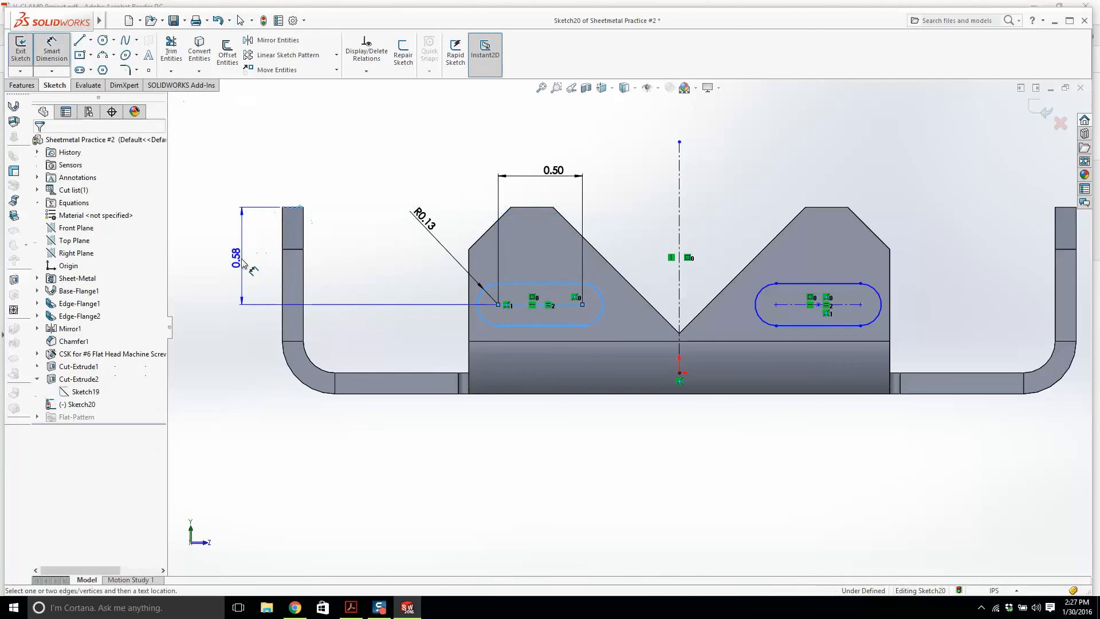
click(243, 263)
text(.675)
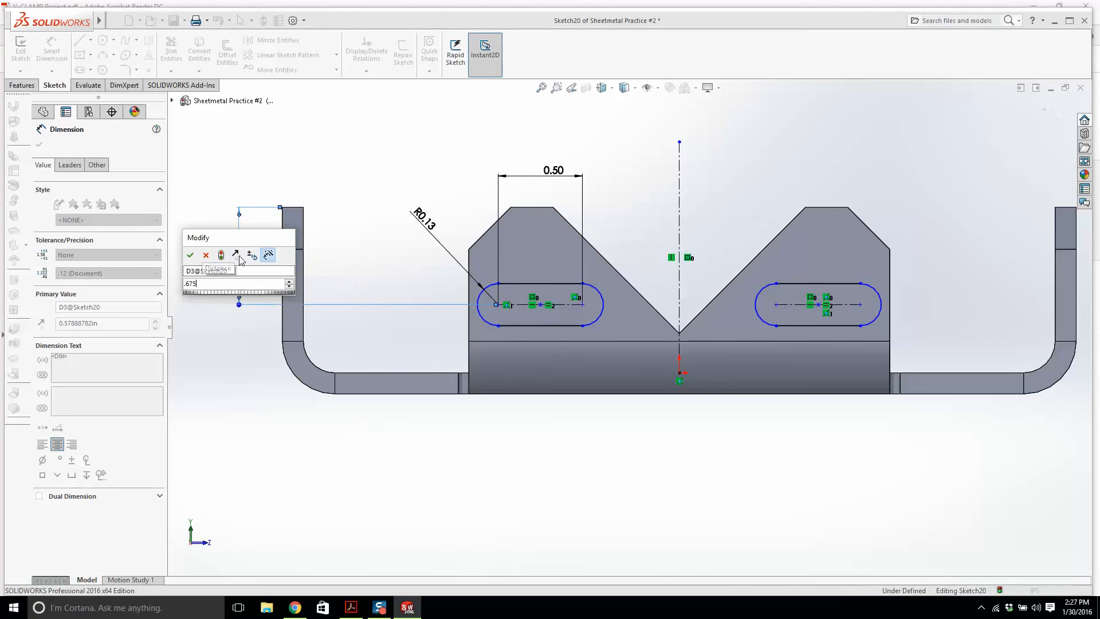
key(Return)
Step: Check the slot position on the PDF drawing and dimension the first slot's outer arc center 1.409 in from the end flange's outer face
click(351, 607)
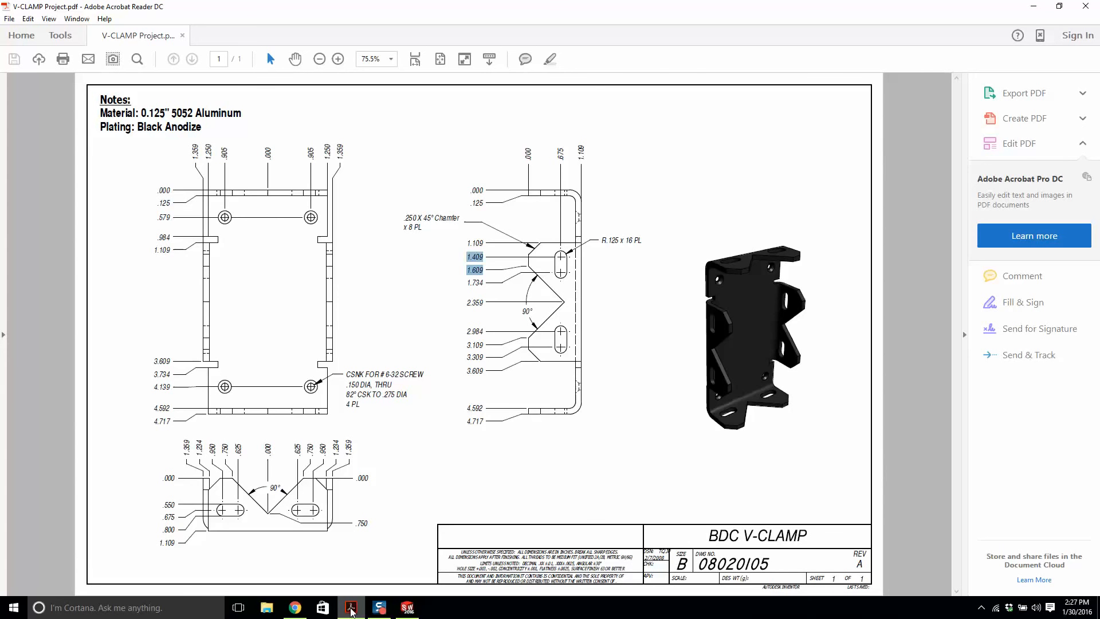
click(407, 607)
key(Escape)
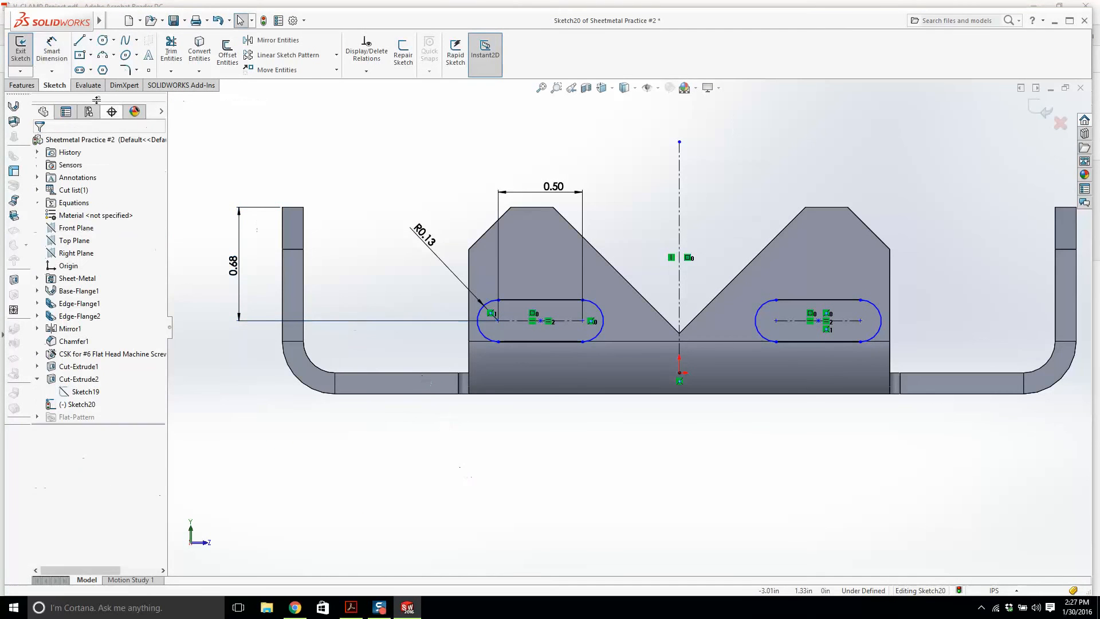
click(52, 50)
click(283, 286)
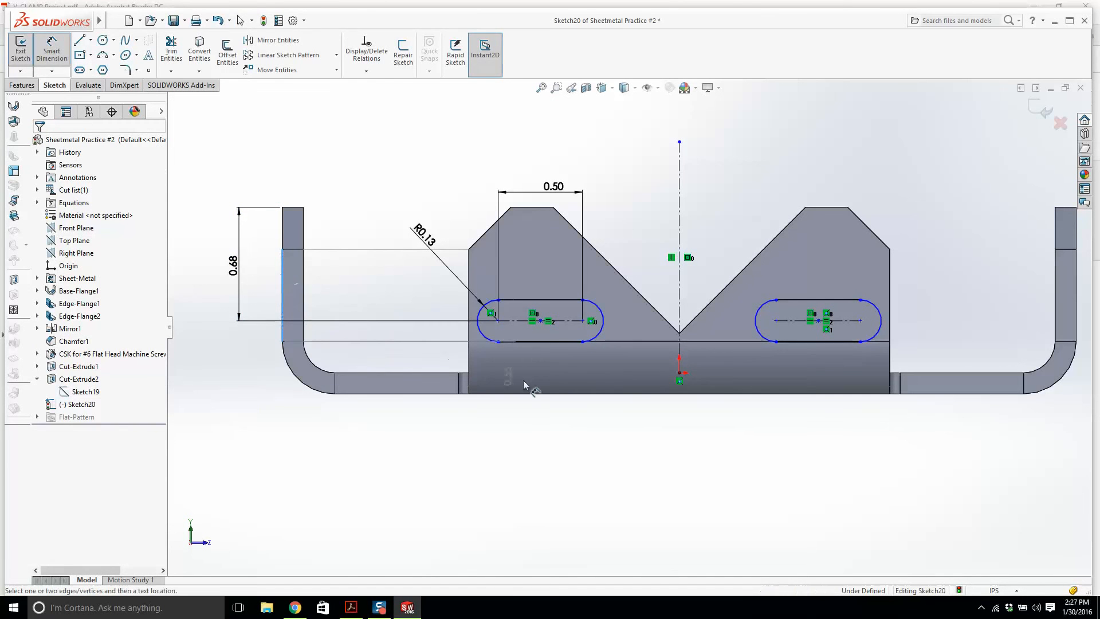
click(490, 338)
click(392, 479)
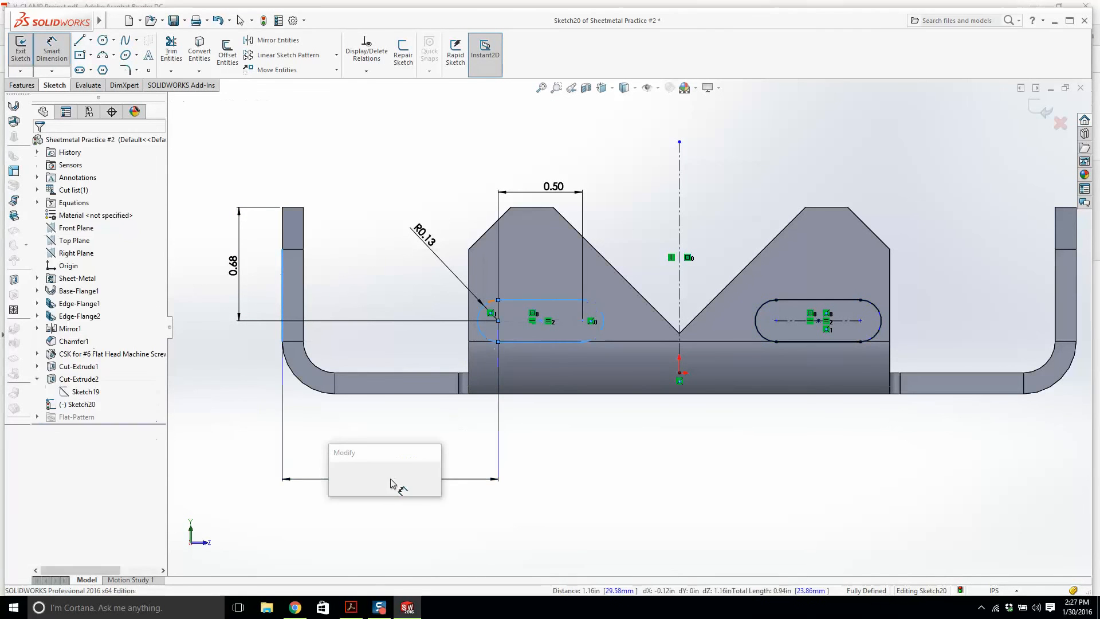
text(1.409)
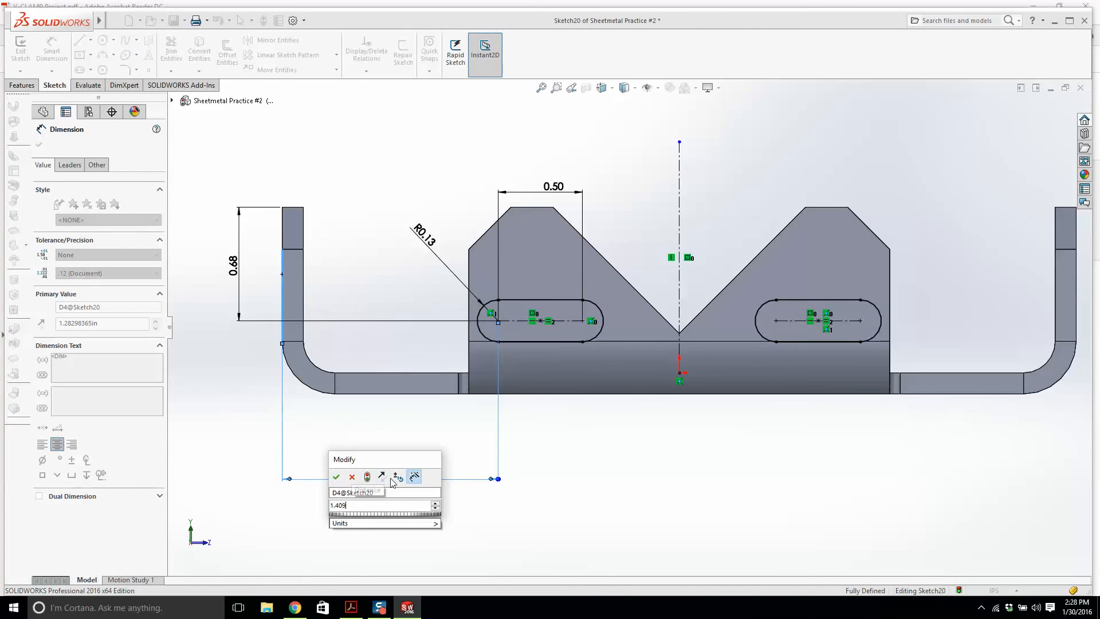
key(Return)
key(Escape)
Step: Finish the slot sketch and extrude-cut both slots through all, so they pass through the two opposite side flanges
scroll(628, 327, down, 3)
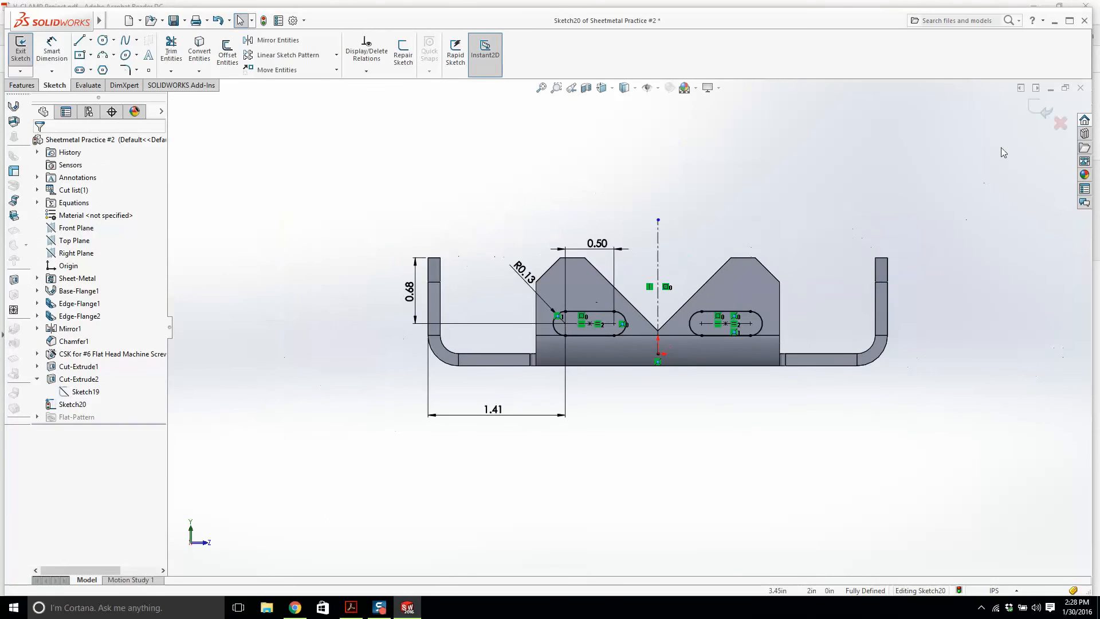
click(1042, 109)
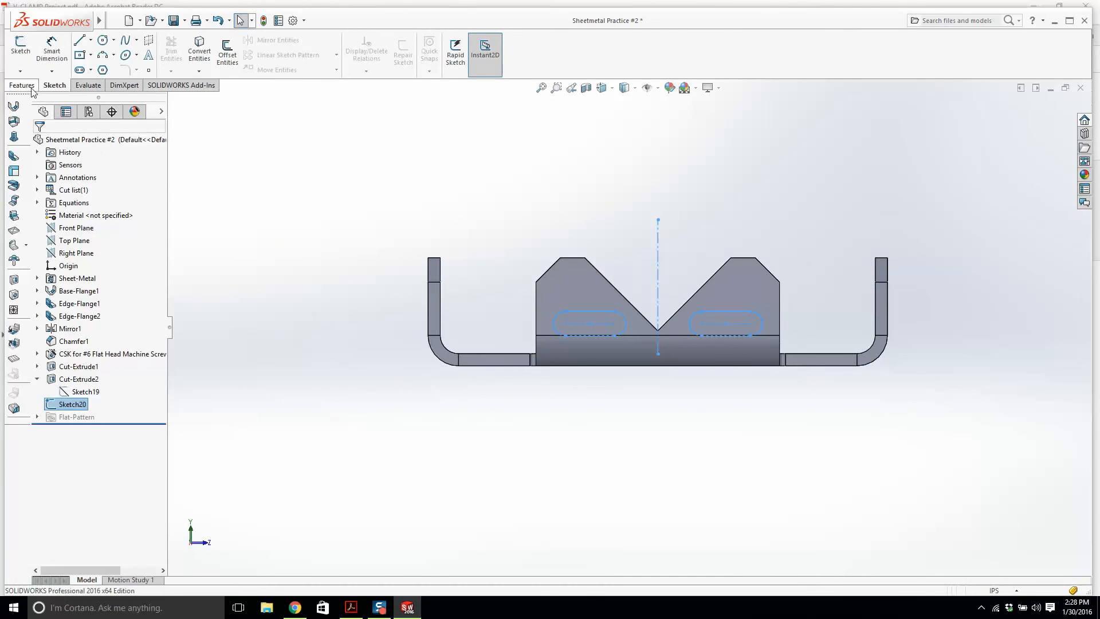
click(179, 55)
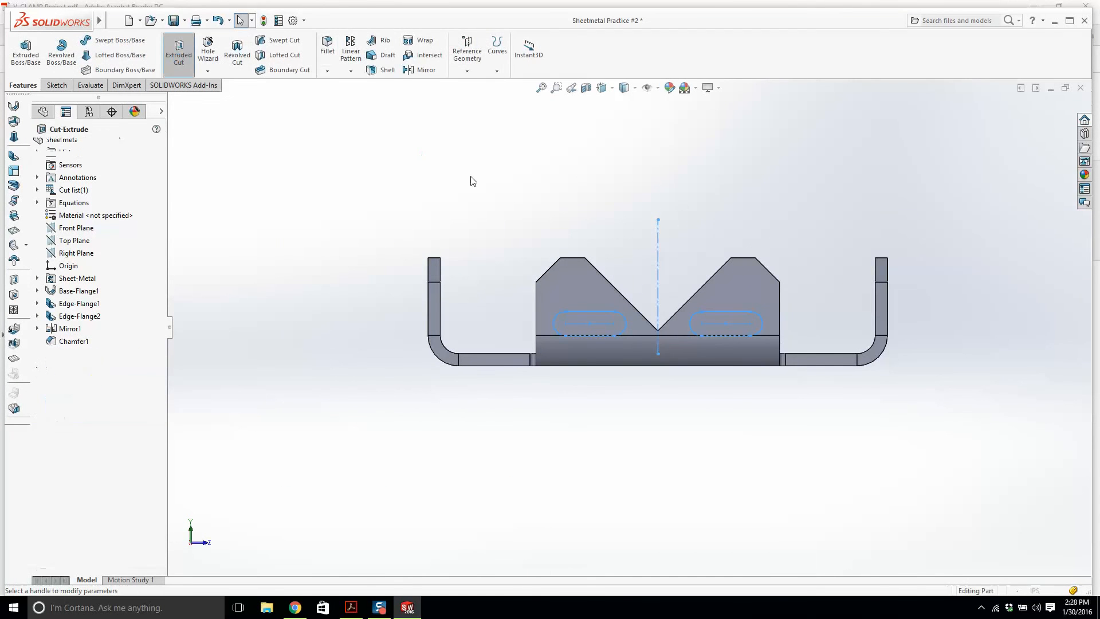
click(125, 214)
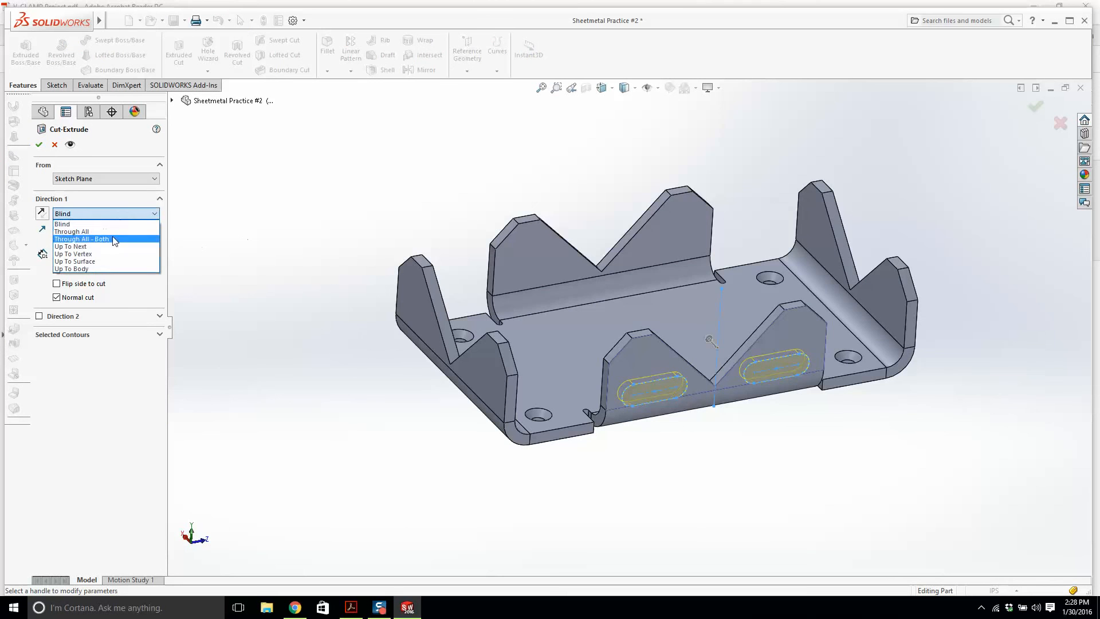
click(112, 235)
click(39, 144)
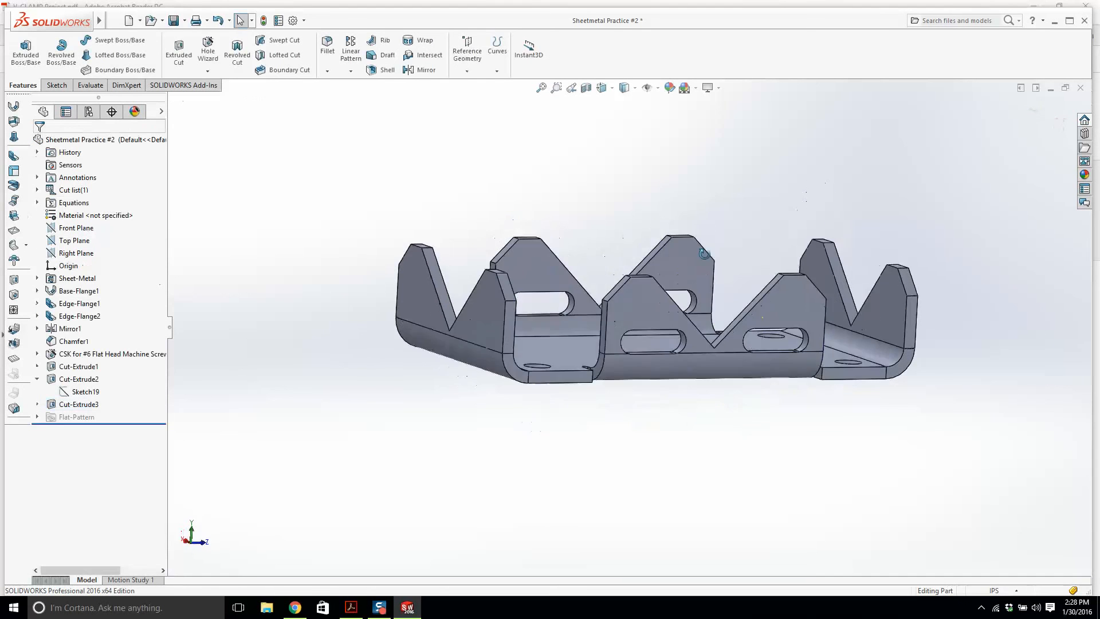
Step: Compare the cut slots with the PDF drawing and reopen the slot cut's sketch for editing
click(359, 606)
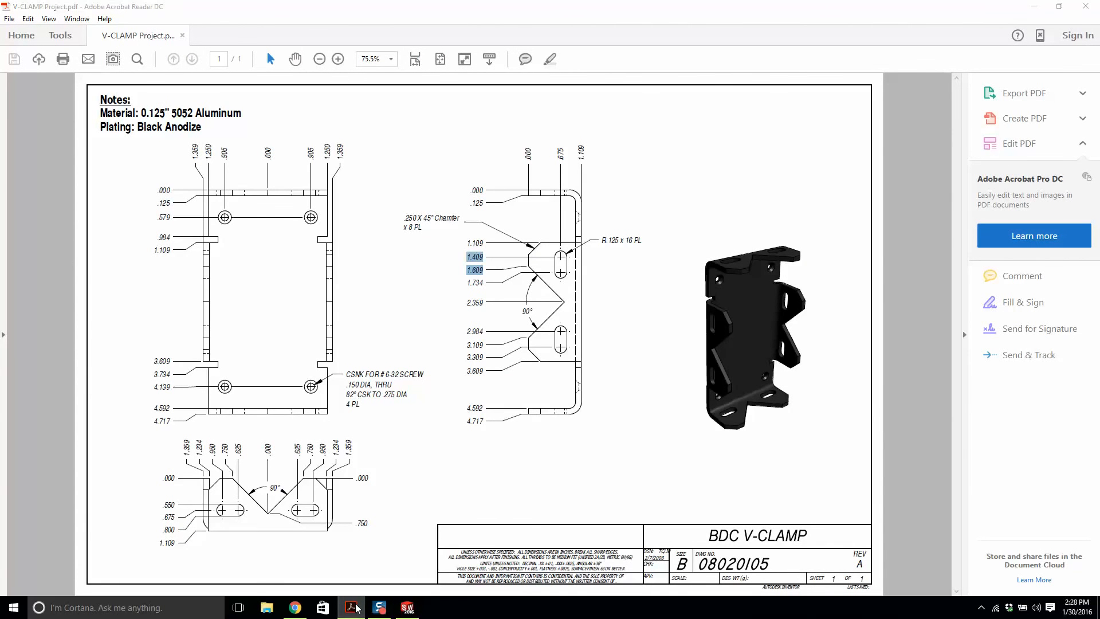
right_click(356, 608)
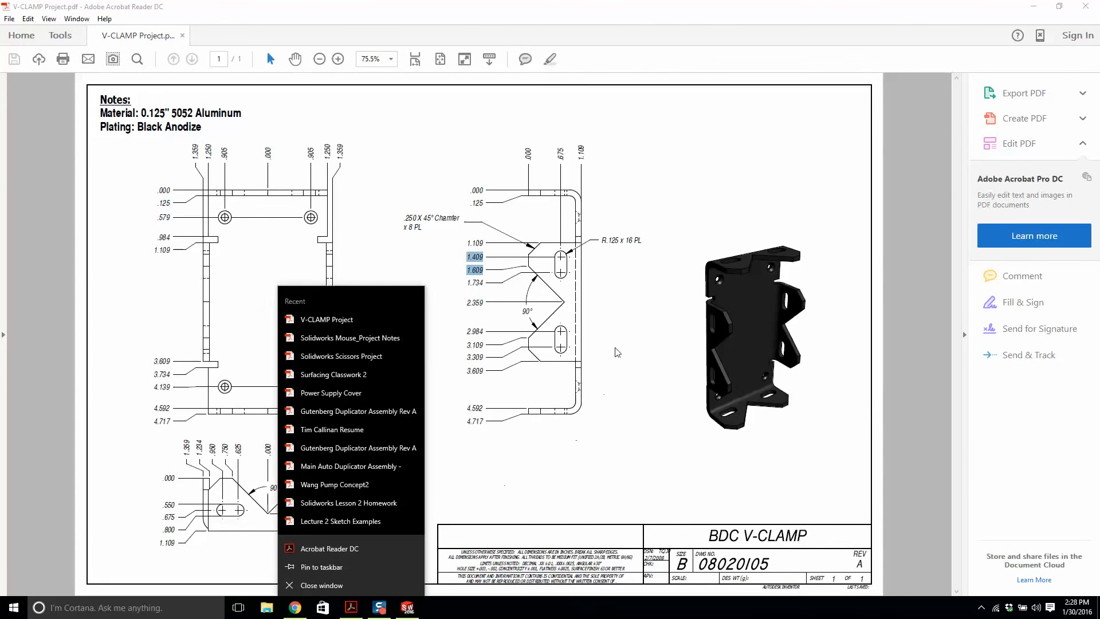
click(612, 311)
click(408, 607)
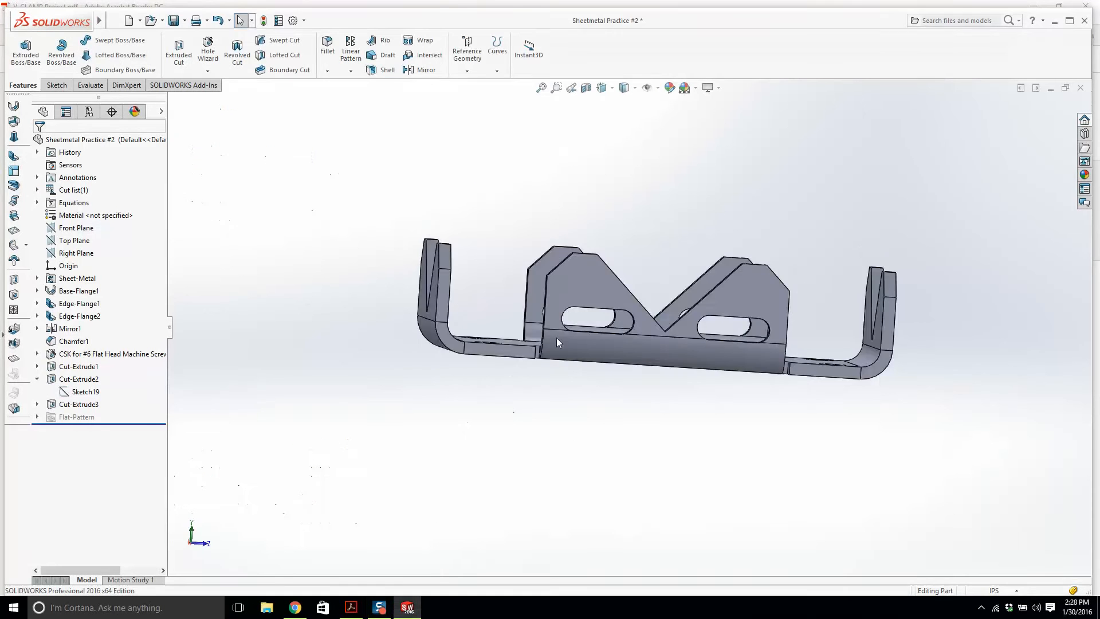
middle_drag(555, 338, 513, 418)
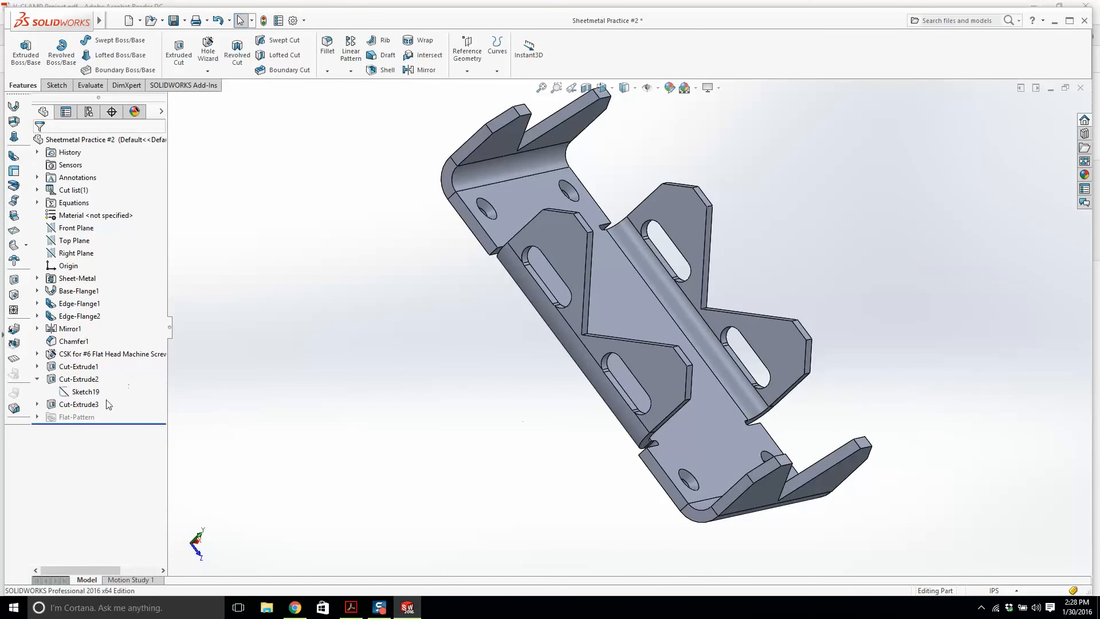
click(37, 404)
right_click(70, 417)
click(79, 378)
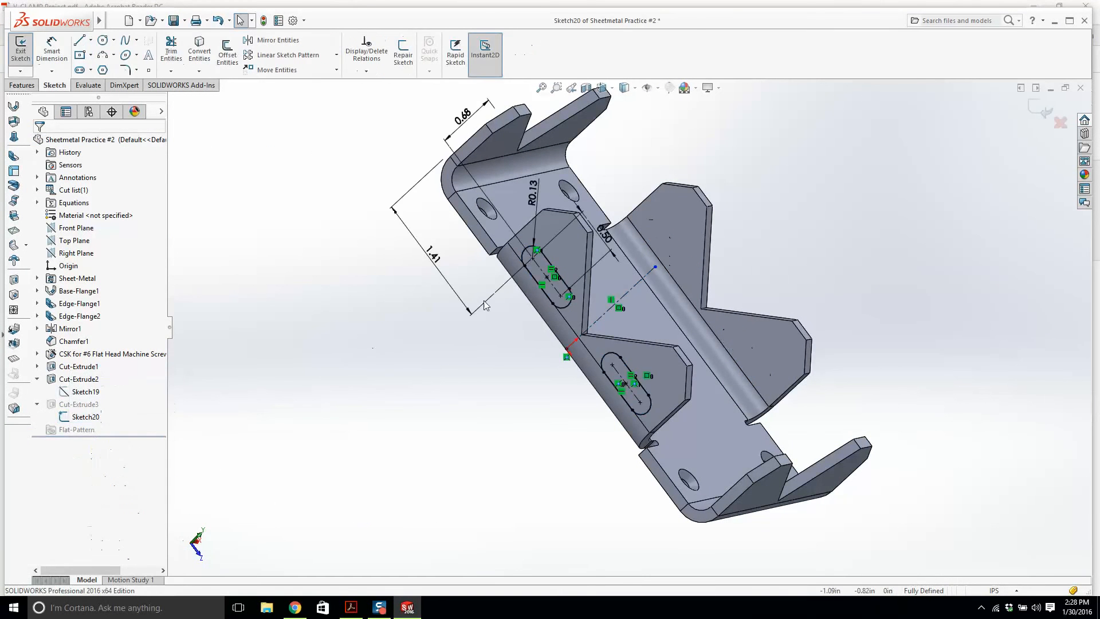
scroll(569, 281, down, 5)
key(ctrl+8)
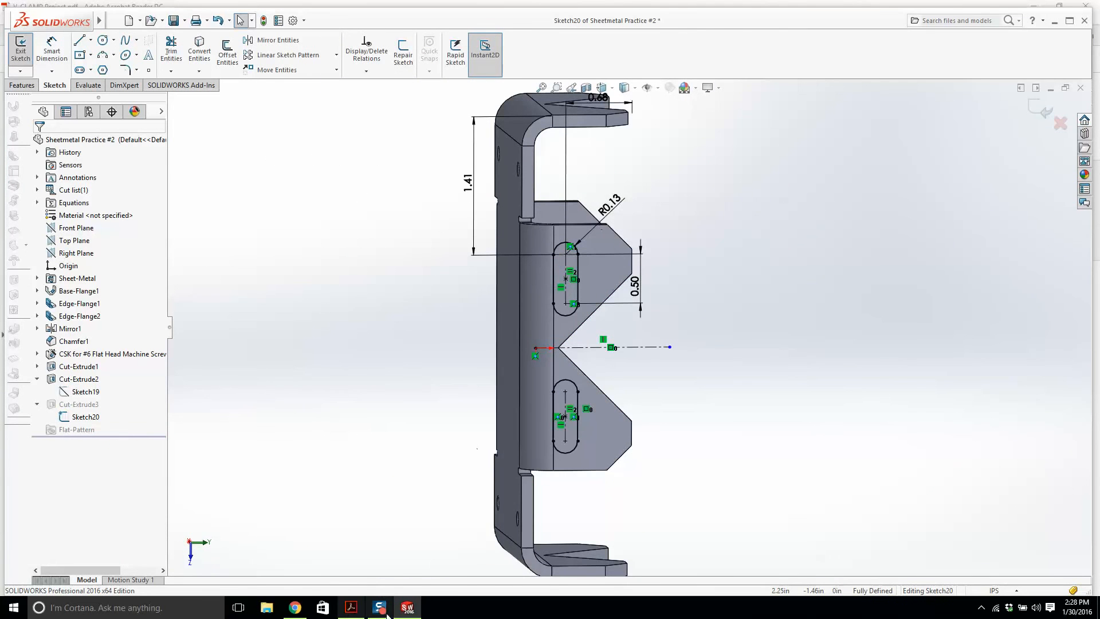
Step: Check the slot positions on the PDF drawing and set the first slot's center-to-center length to 0.2 in
click(350, 608)
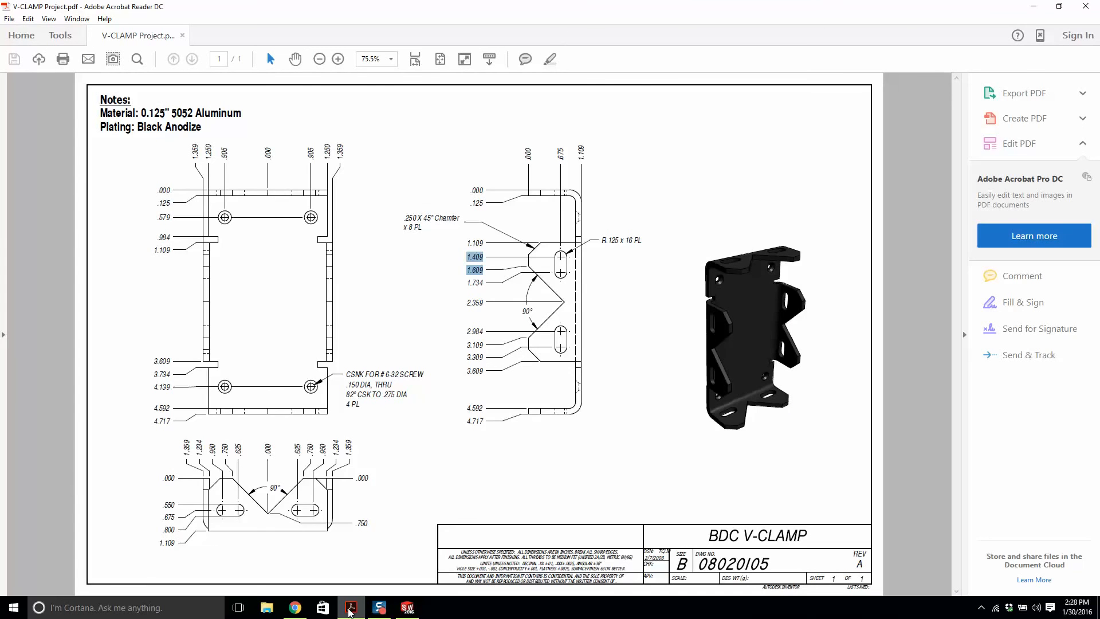
click(403, 609)
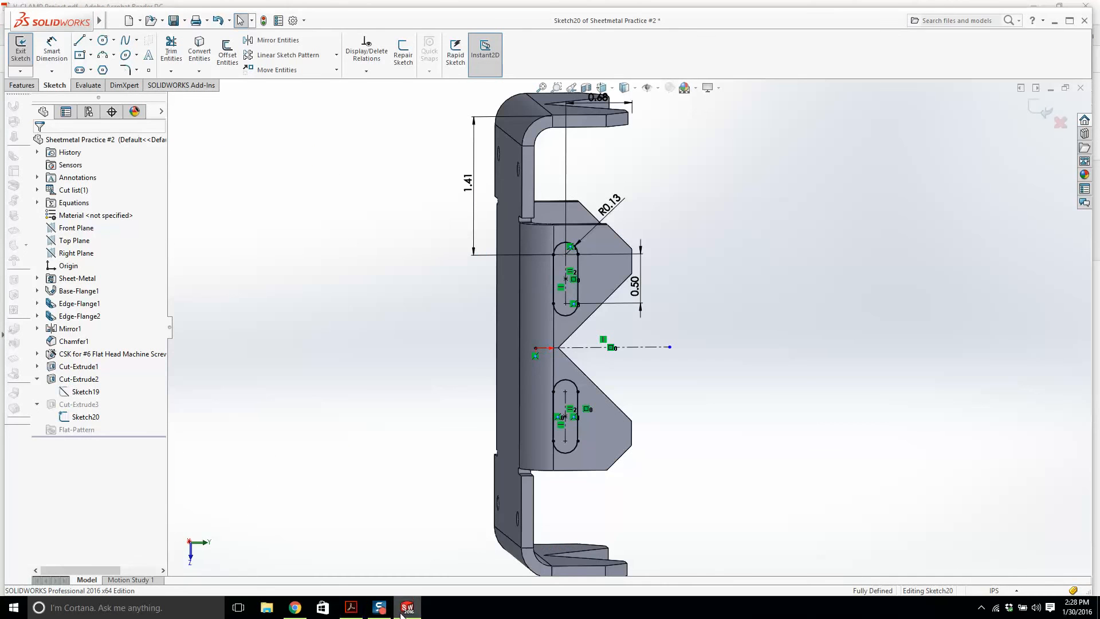
click(351, 607)
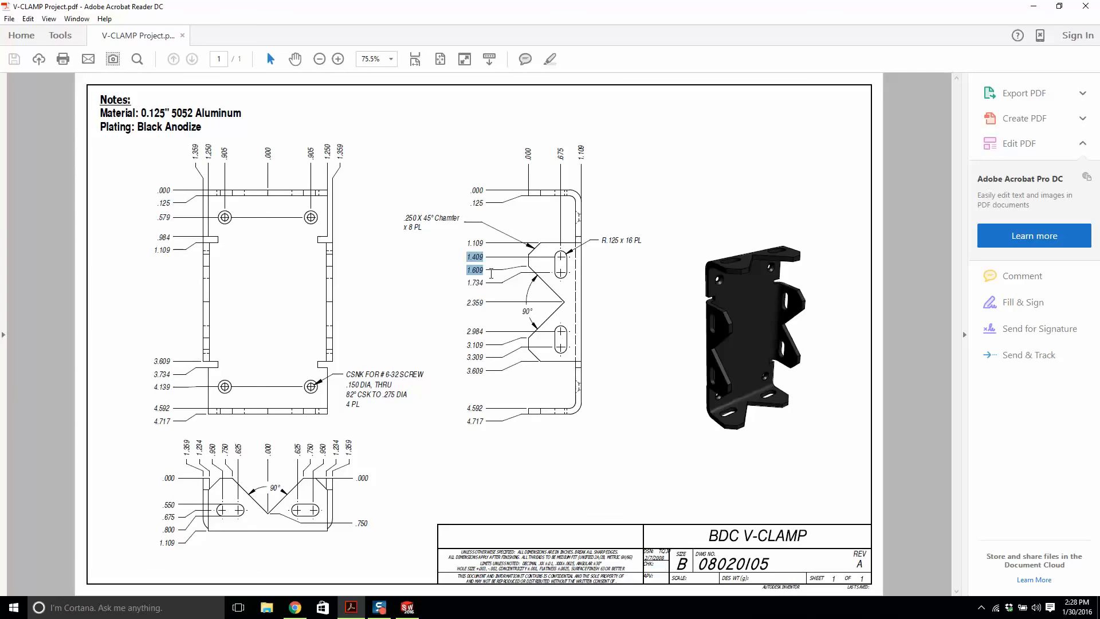
key(alt+Tab)
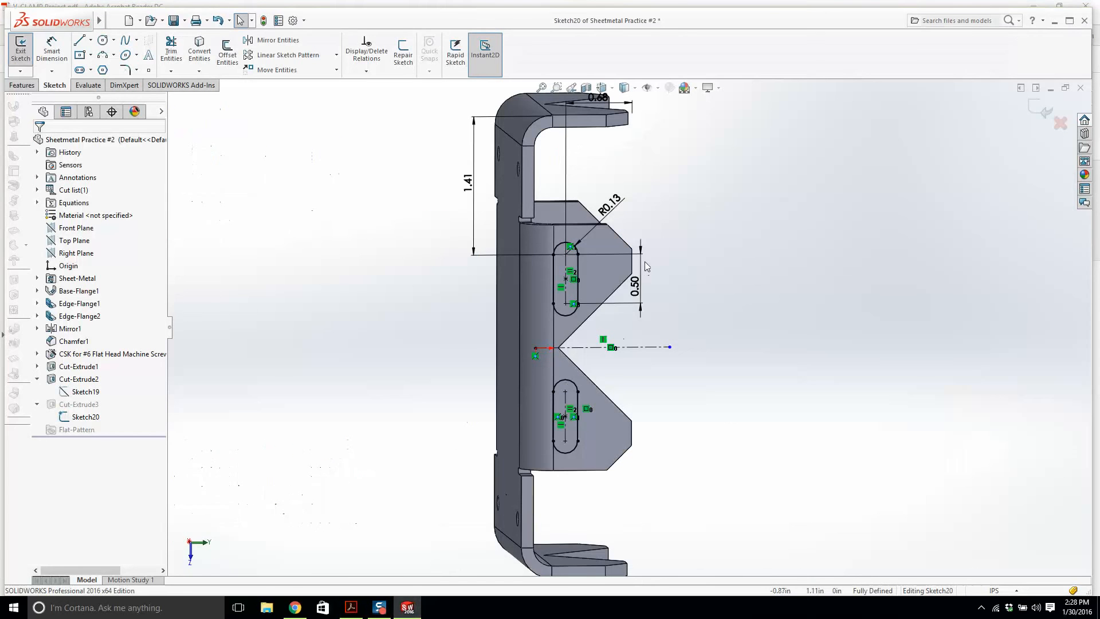
double_click(635, 285)
text(0.2)
key(Return)
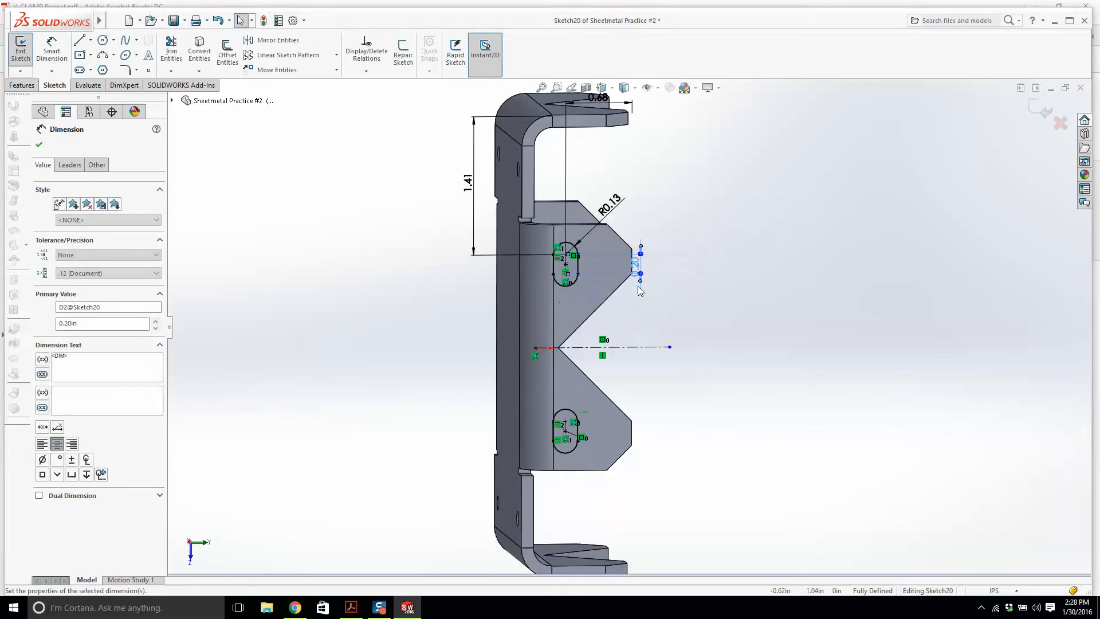
key(Escape)
middle_drag(600, 290, 590, 278)
Step: Recheck the slot on the PDF drawing, set its center-to-center length to 0.3 in and finish the sketch
click(359, 606)
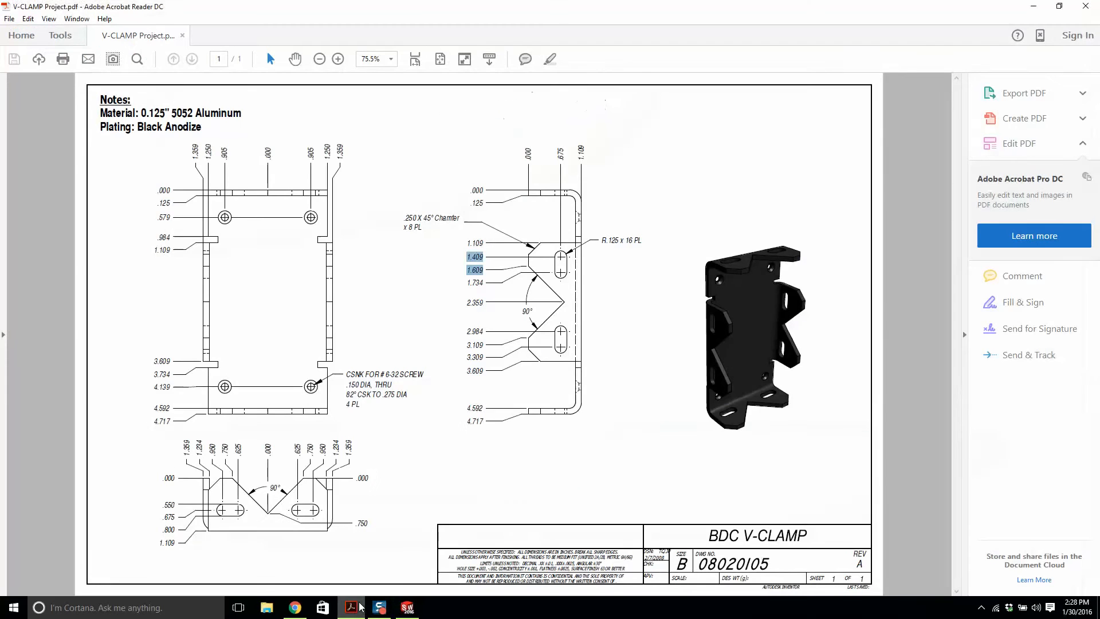
click(408, 606)
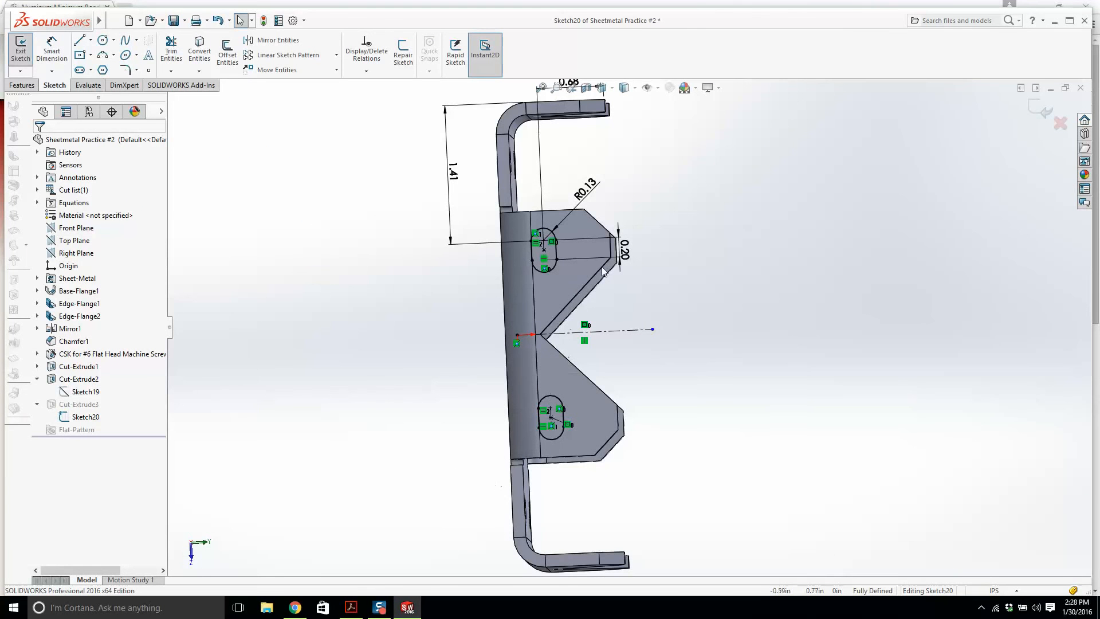
double_click(624, 250)
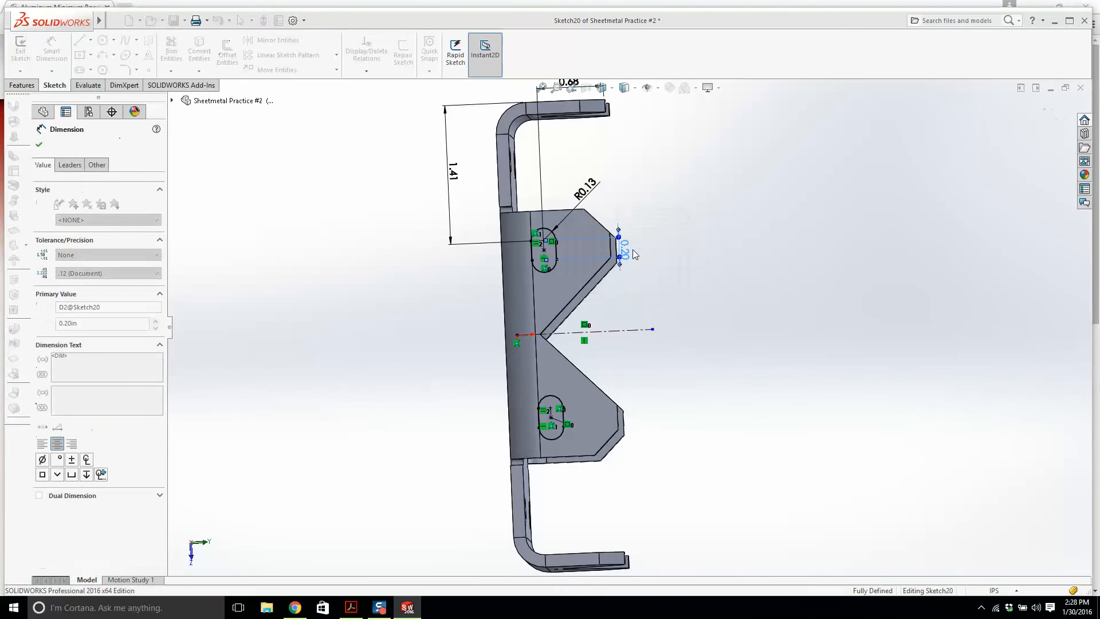
key(Escape)
middle_drag(600, 252, 575, 255)
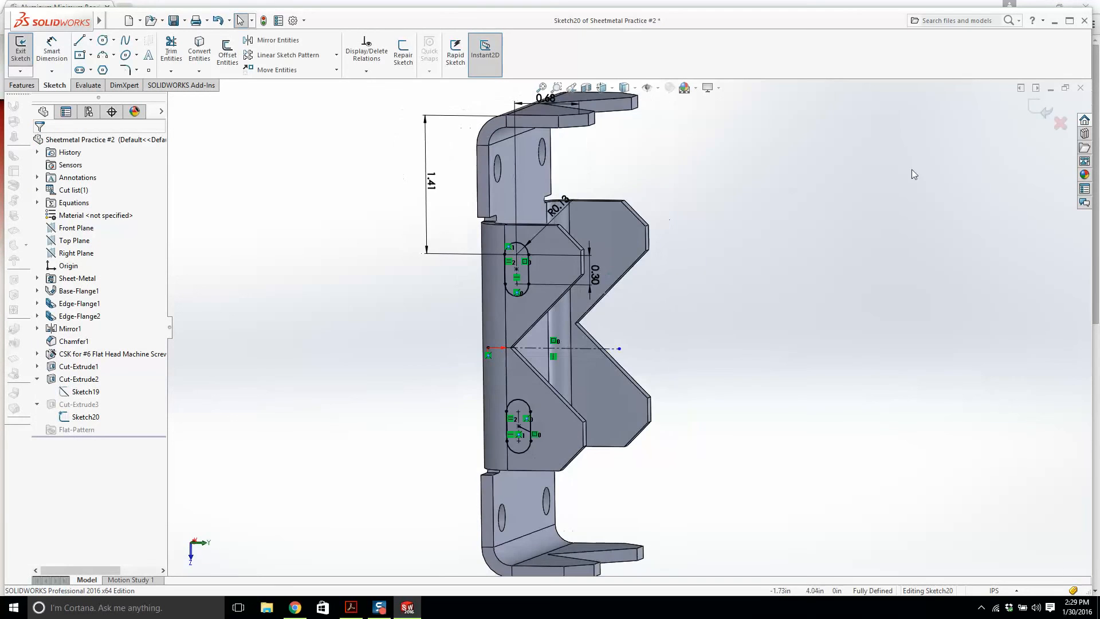
click(1046, 114)
Step: Copy the slot cut onto the end flange's outer face, leaving its external relations dangling and ignoring the sketch error
mouse_move(632, 343)
middle_down()
mouse_move(508, 134)
mouse_move(668, 93)
middle_up()
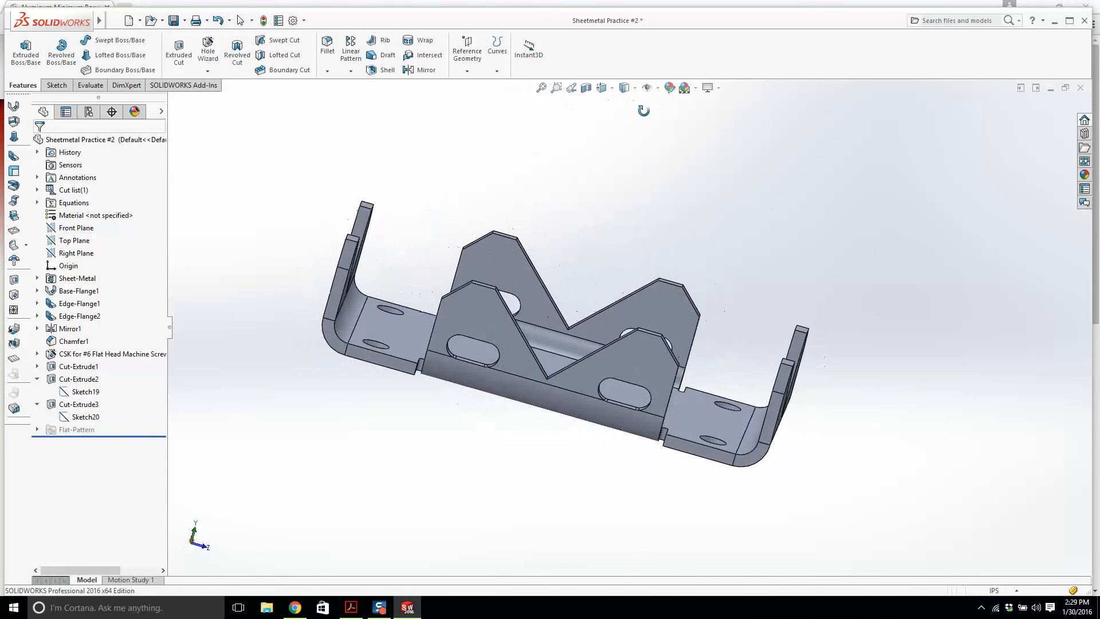
click(81, 404)
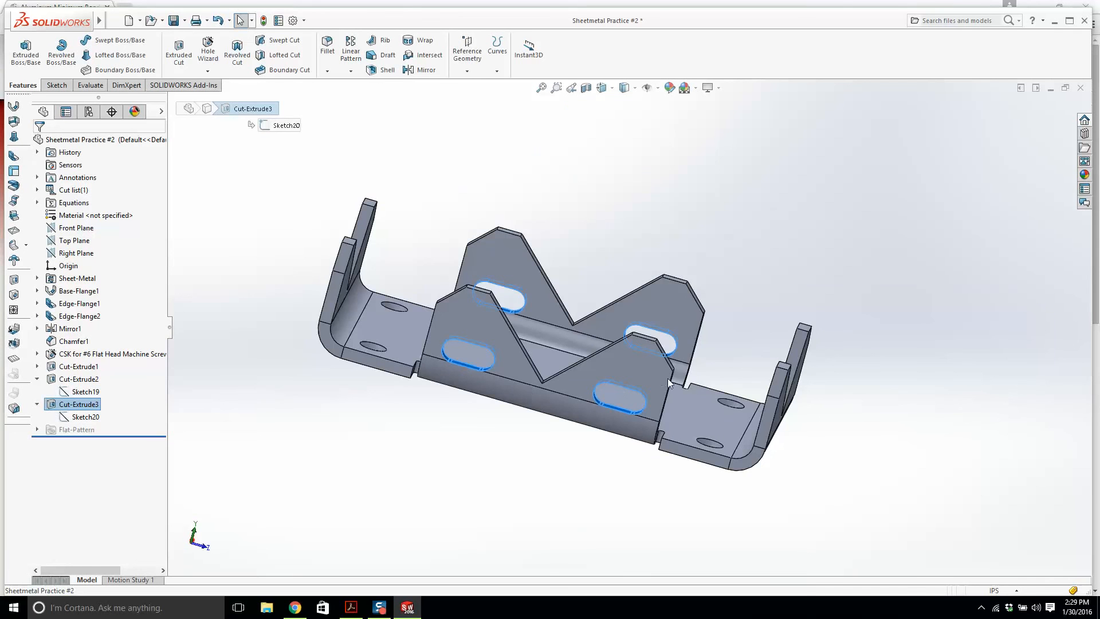
middle_drag(842, 358, 706, 385)
click(707, 376)
key(ctrl+v)
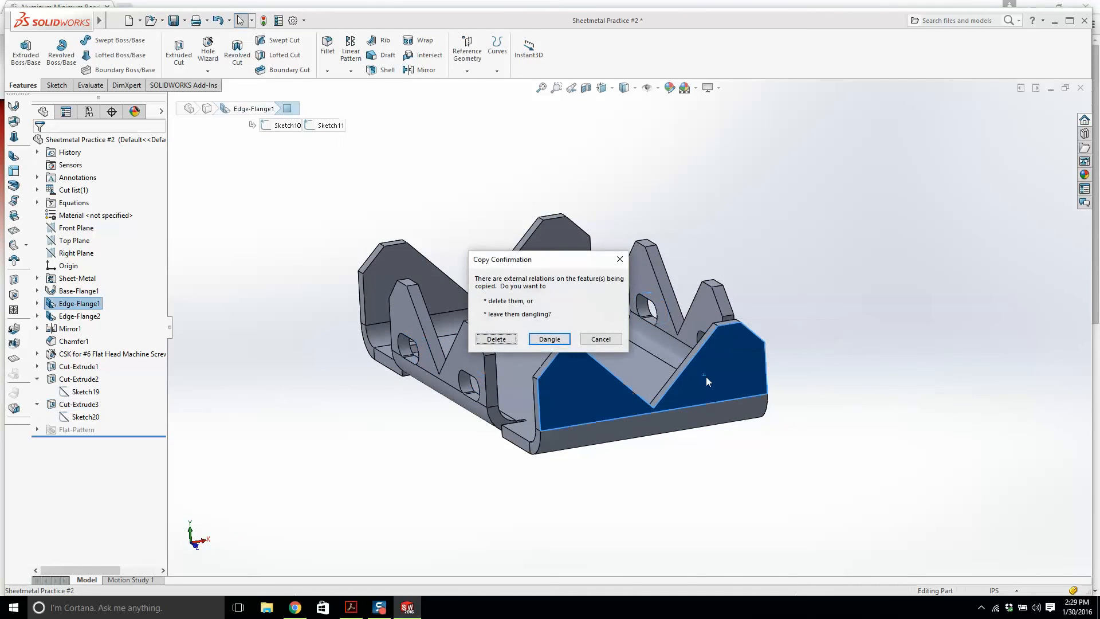
click(538, 339)
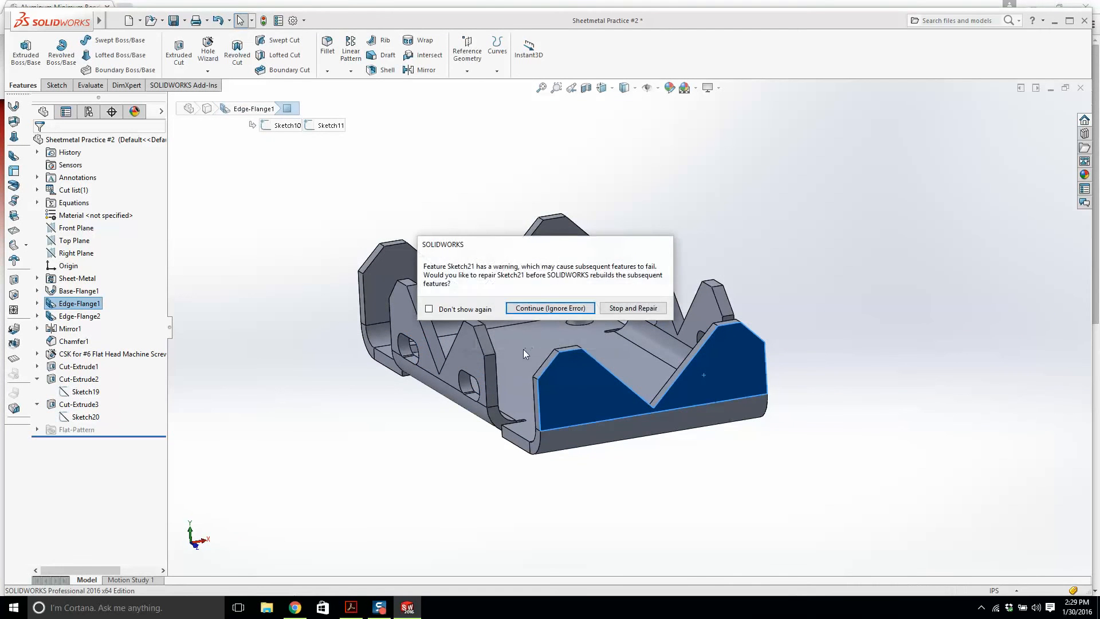
click(543, 310)
click(360, 96)
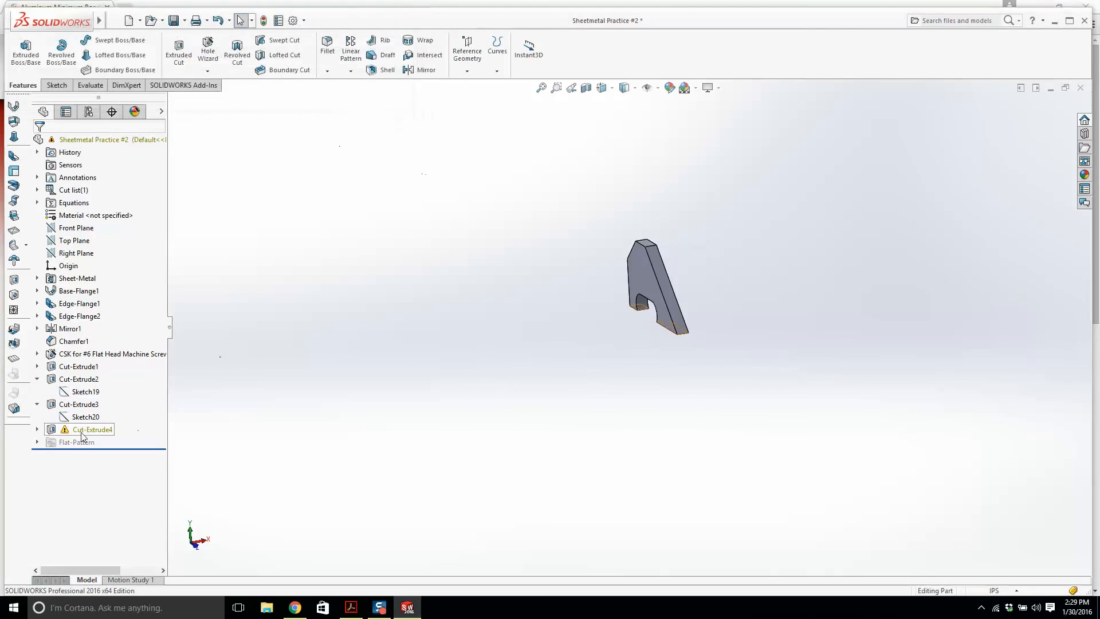
Step: Open the copied slot cut's sketch for editing and orient the view normal to it
click(36, 431)
right_click(86, 444)
click(95, 391)
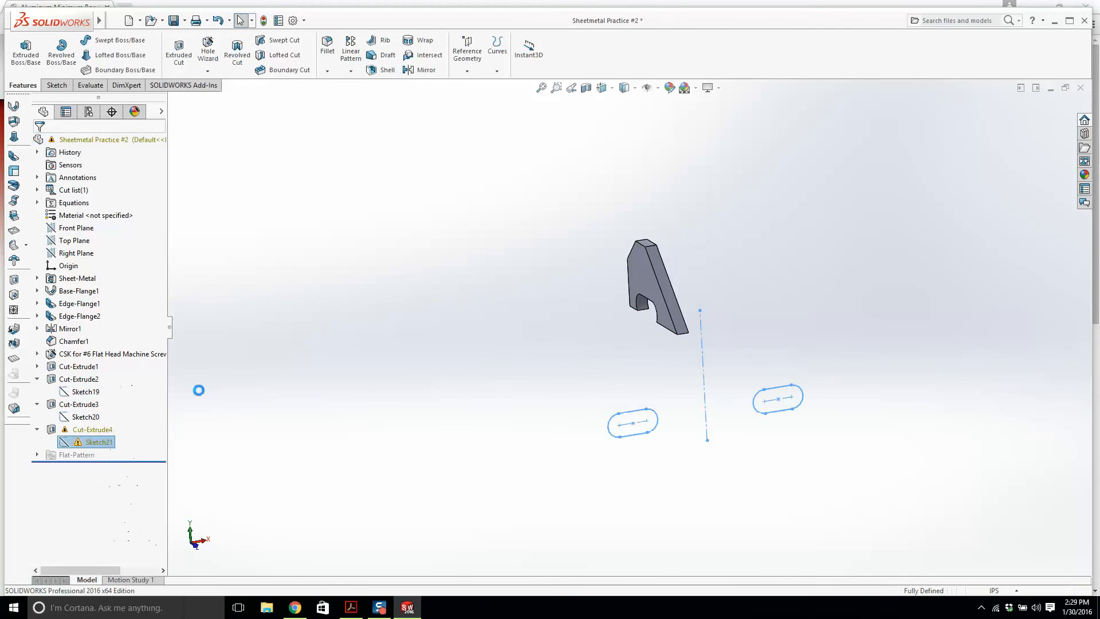
key(space)
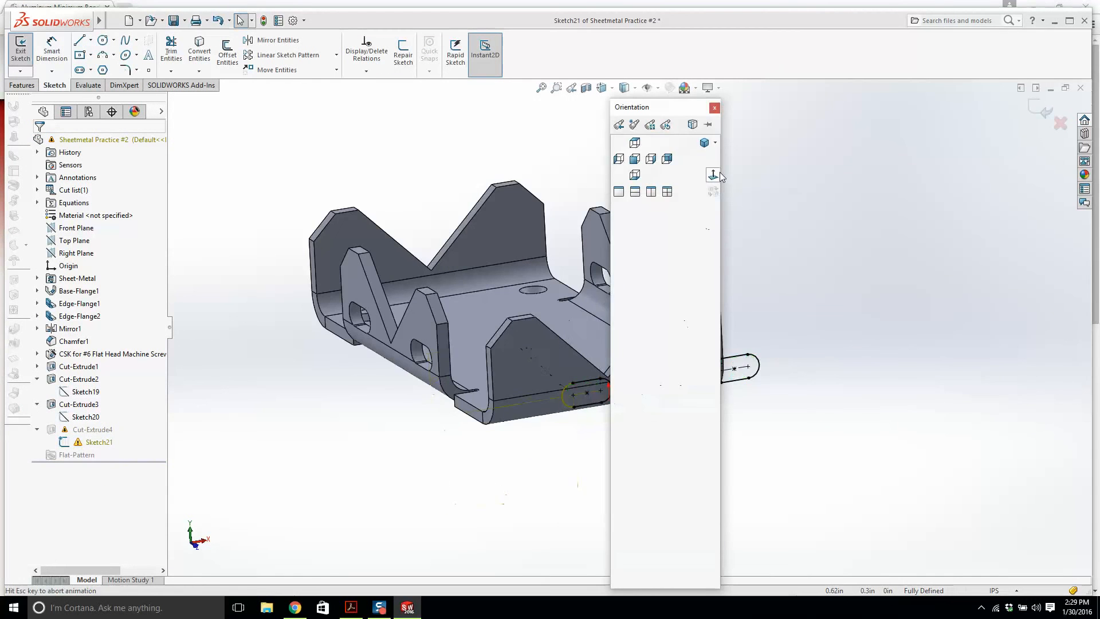
click(713, 174)
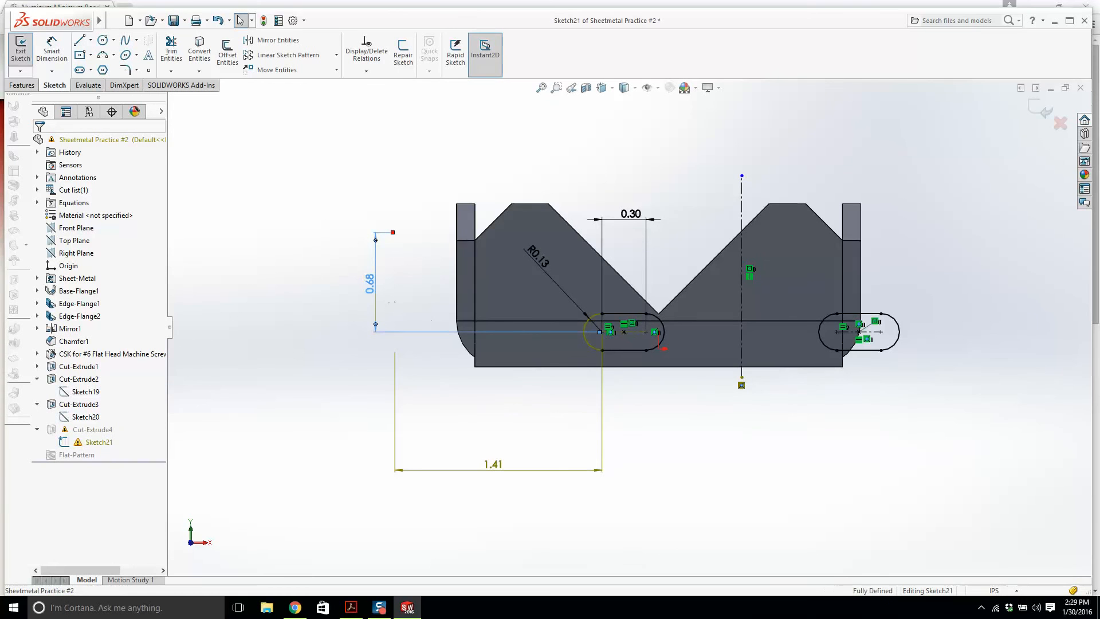
Step: Reattach the slot's dangling vertical dimension to the flange's upper outer corner and set it to 0.675 in
double_click(372, 283)
key(Return)
drag(397, 233, 463, 206)
click(402, 254)
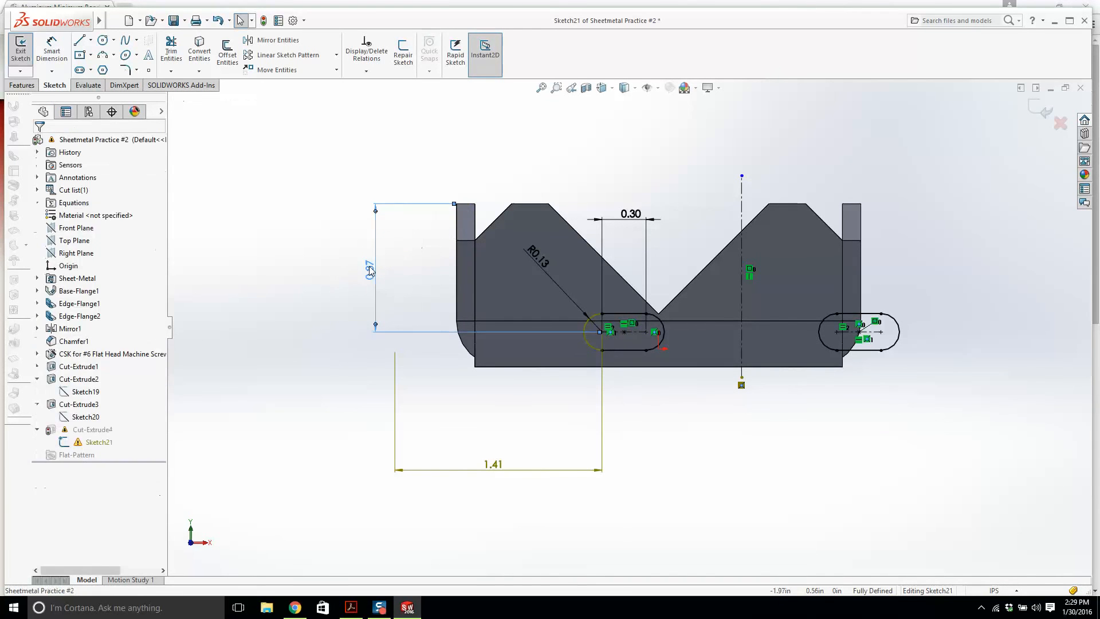
double_click(369, 269)
text(0.675)
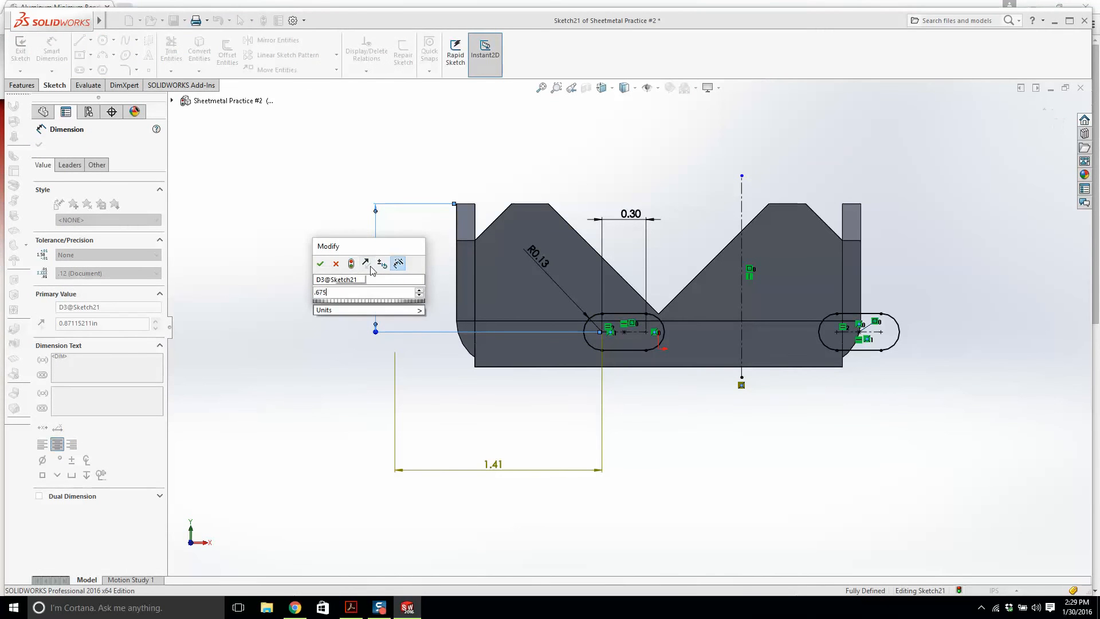
key(Return)
click(414, 271)
Step: Delete the dangling 1.41 horizontal dimension and the dangling relation at the mirror centerline's lower end
click(487, 464)
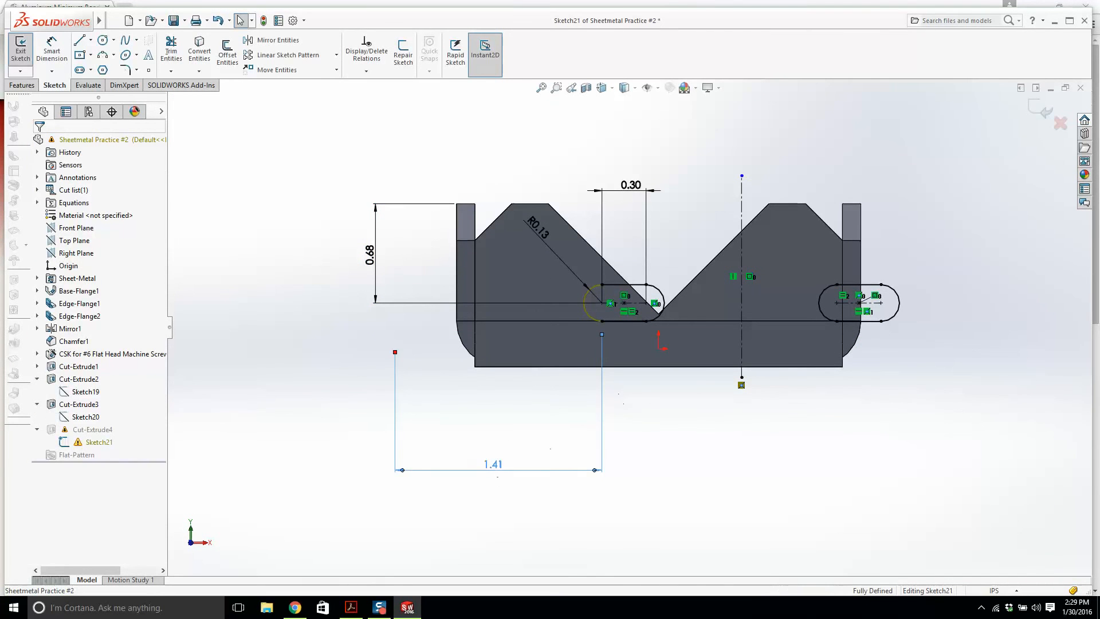
right_click(494, 469)
click(533, 447)
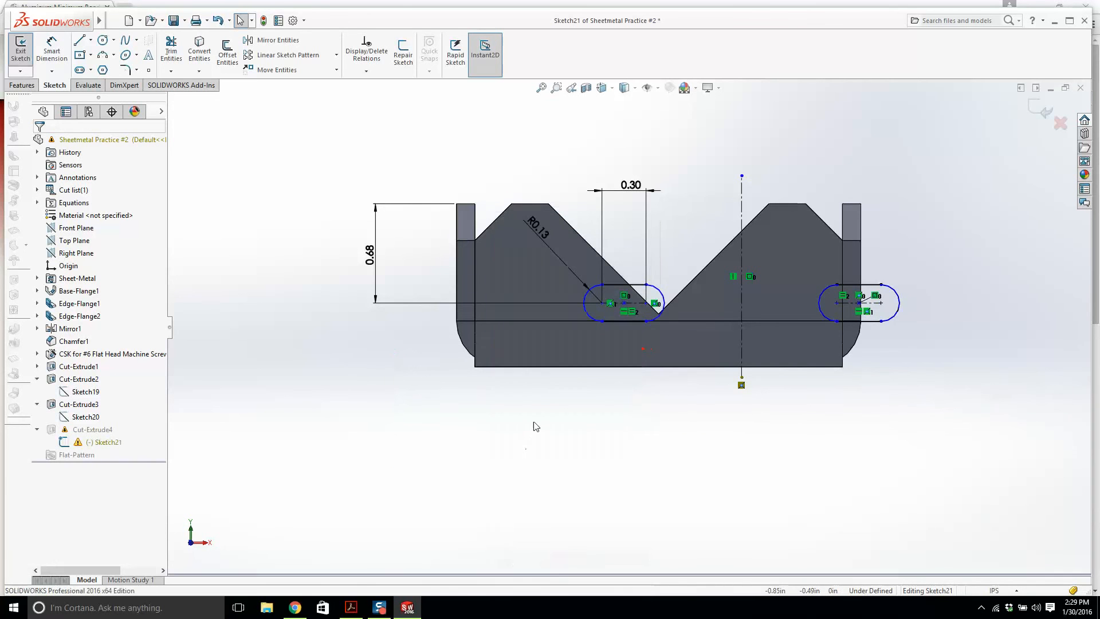
click(740, 387)
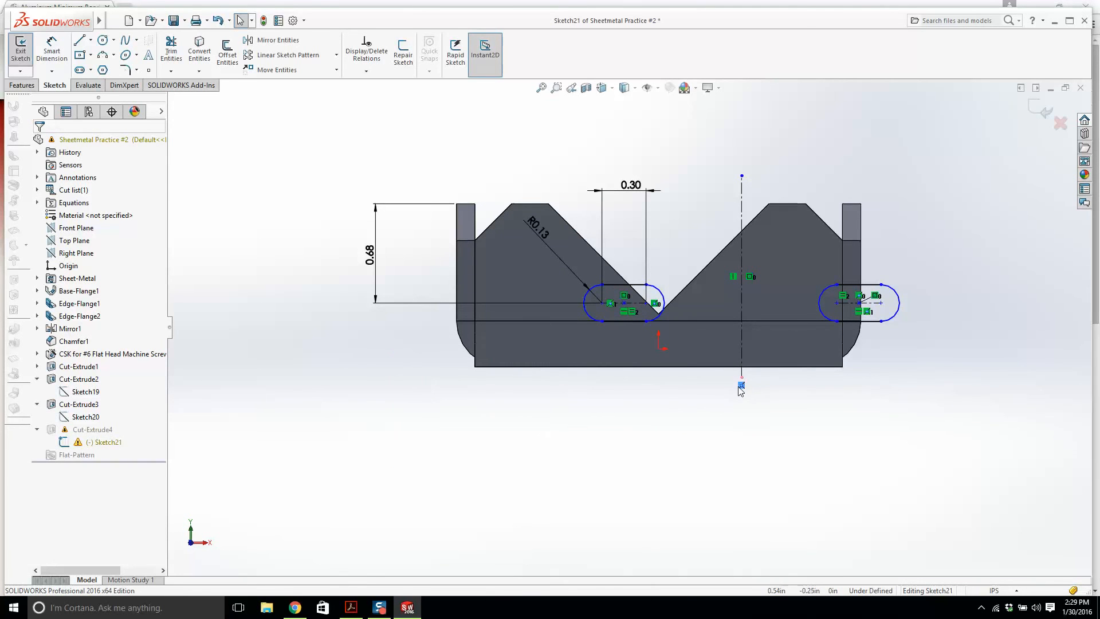
key(Delete)
Step: Attach the centerline's lower end to the midpoint of the flange's bottom edge and move the symmetric slots outward from the V-notch
drag(741, 378, 659, 368)
click(591, 306)
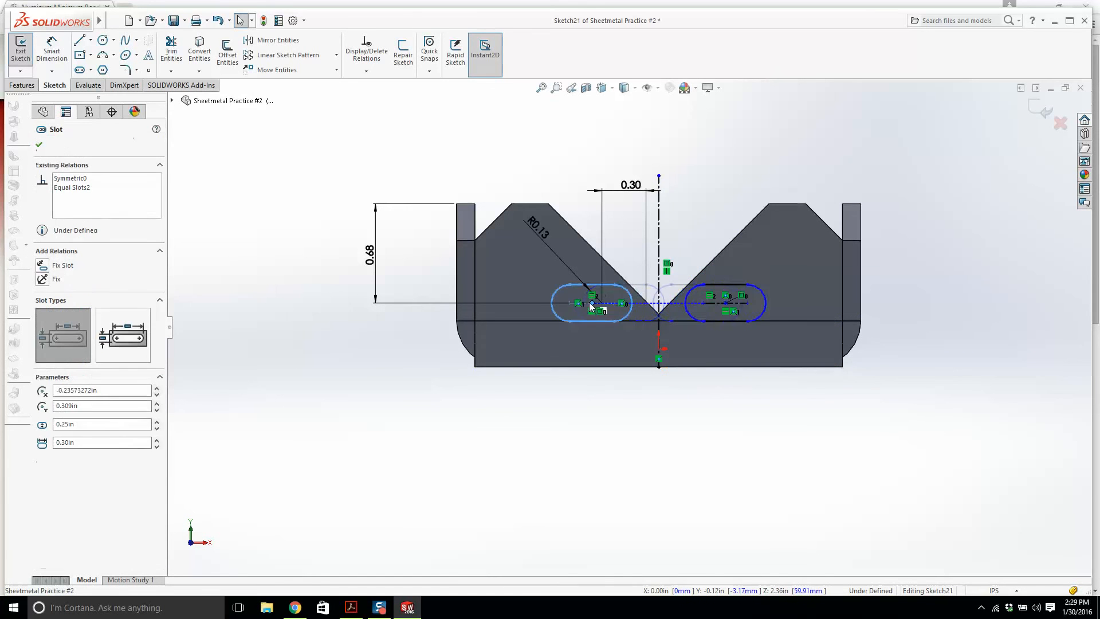
drag(590, 307, 556, 305)
key(Escape)
scroll(473, 472, up, 1)
scroll(753, 213, down, 1)
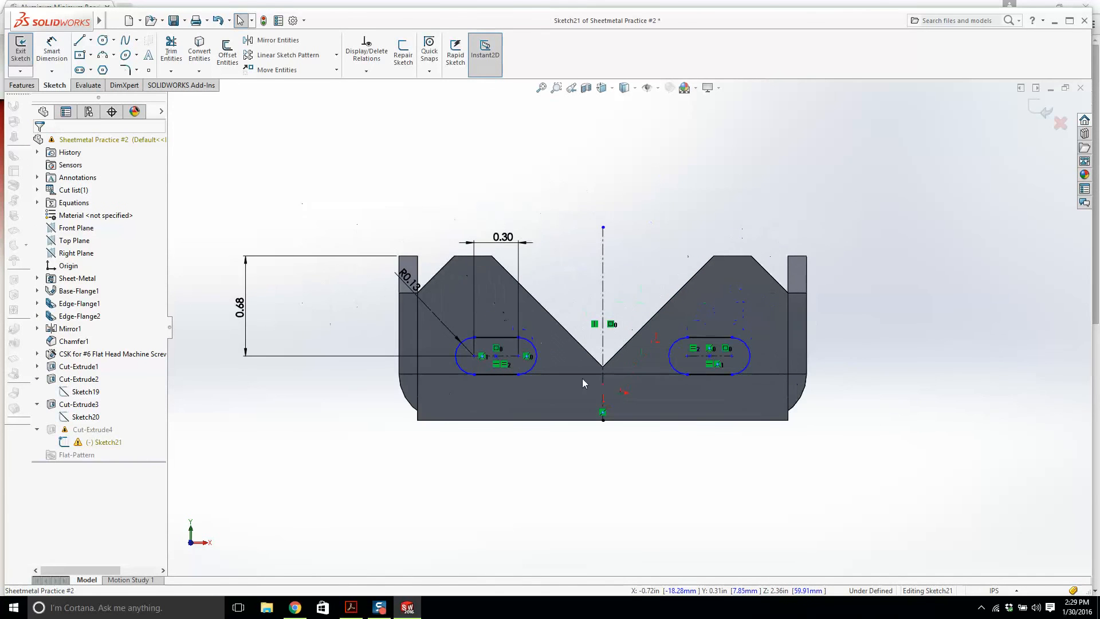
Step: Check the end-flange slot spacing on the PDF drawing, dimension the slot's inner center 0.625 in from the centerline and finish the sketch
click(351, 608)
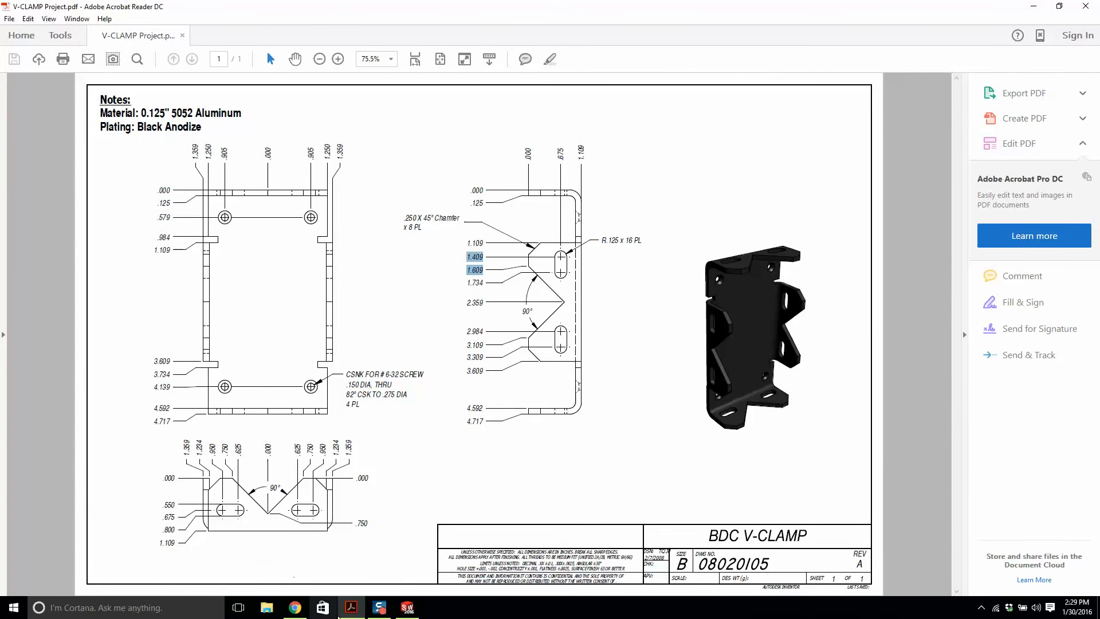
click(407, 607)
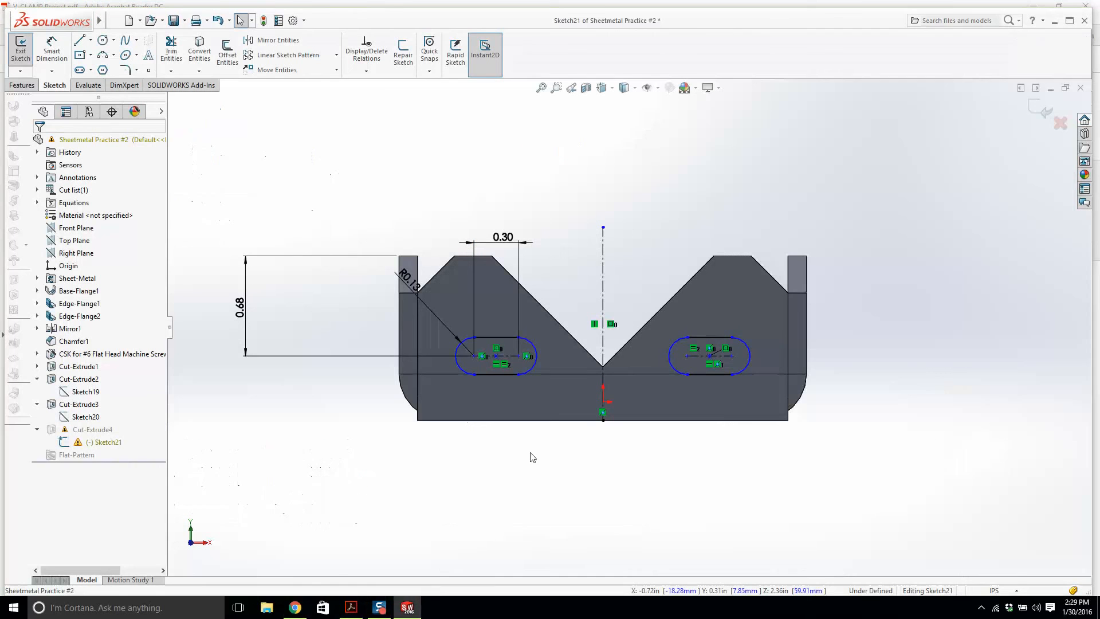
click(46, 55)
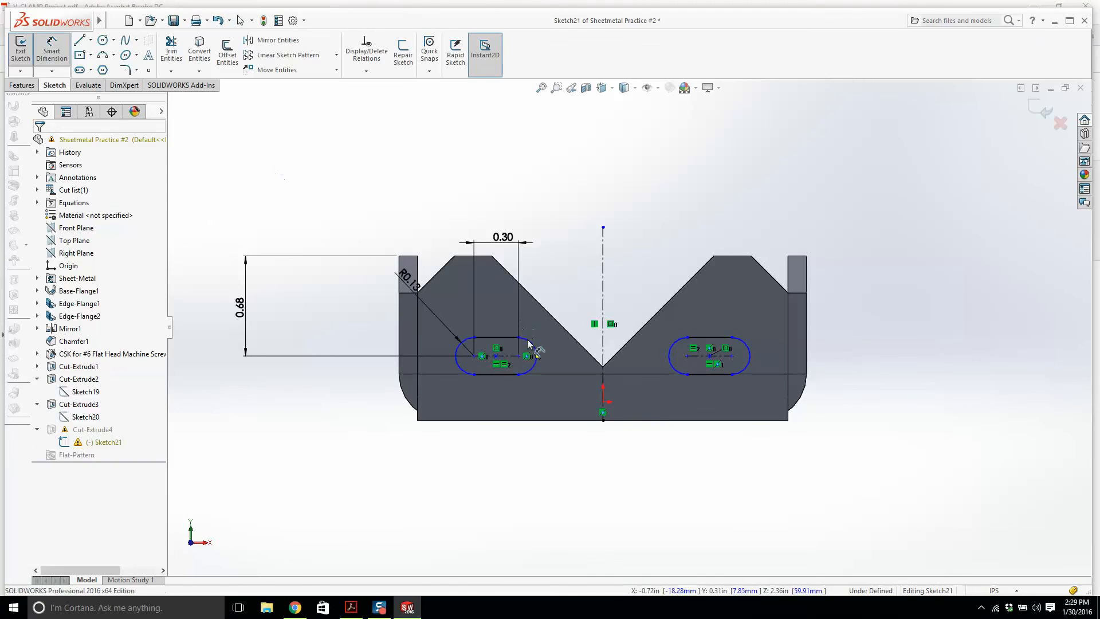
click(533, 345)
click(603, 286)
click(562, 192)
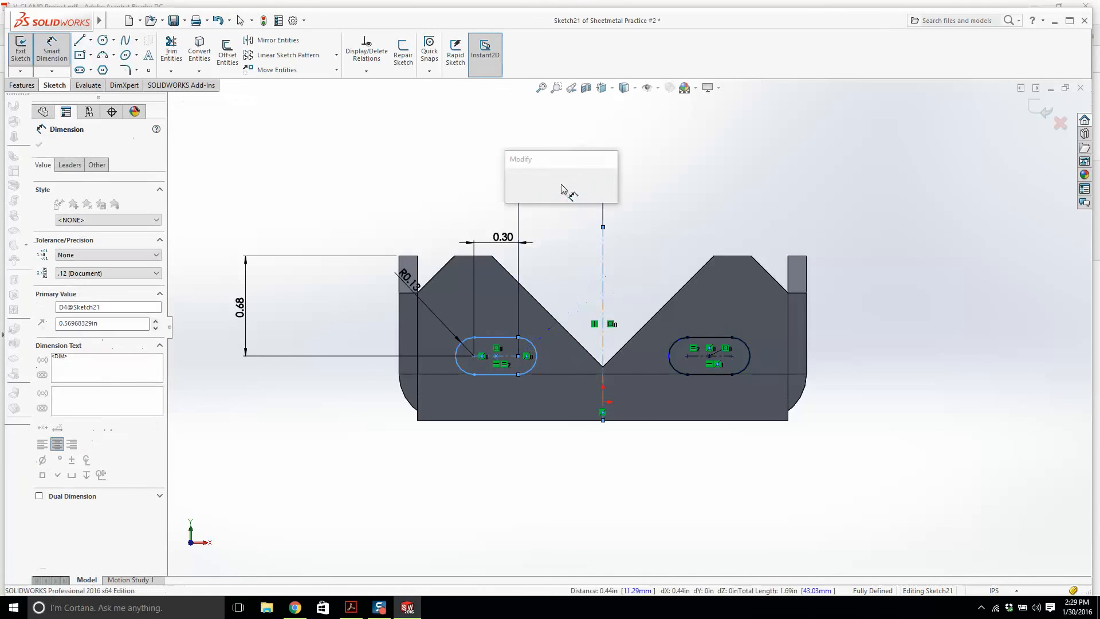
text(.625)
key(Return)
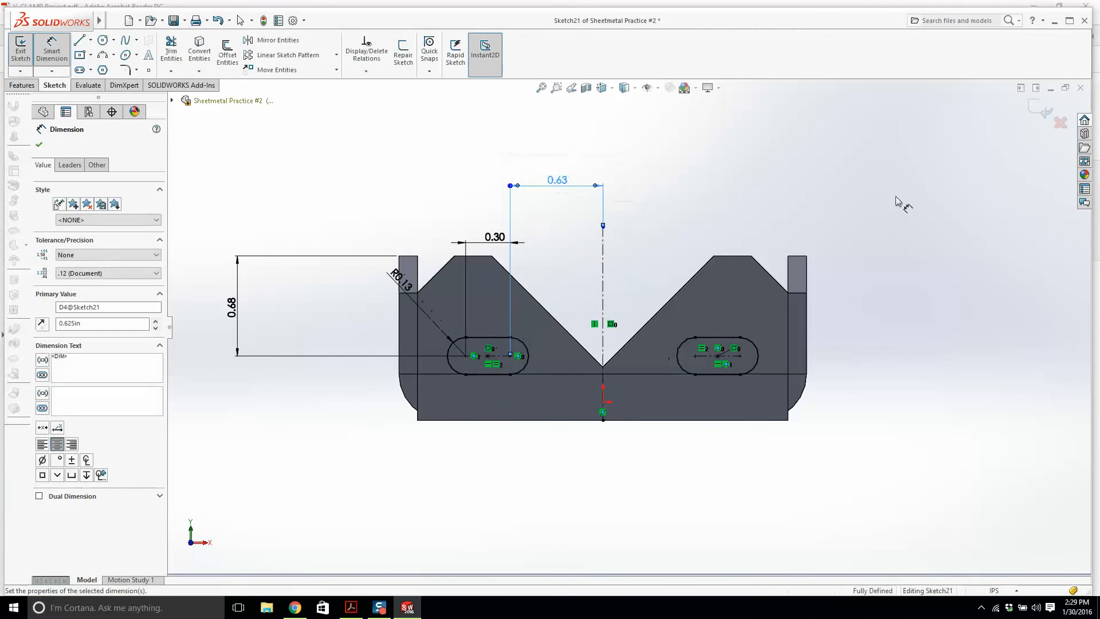
click(1034, 117)
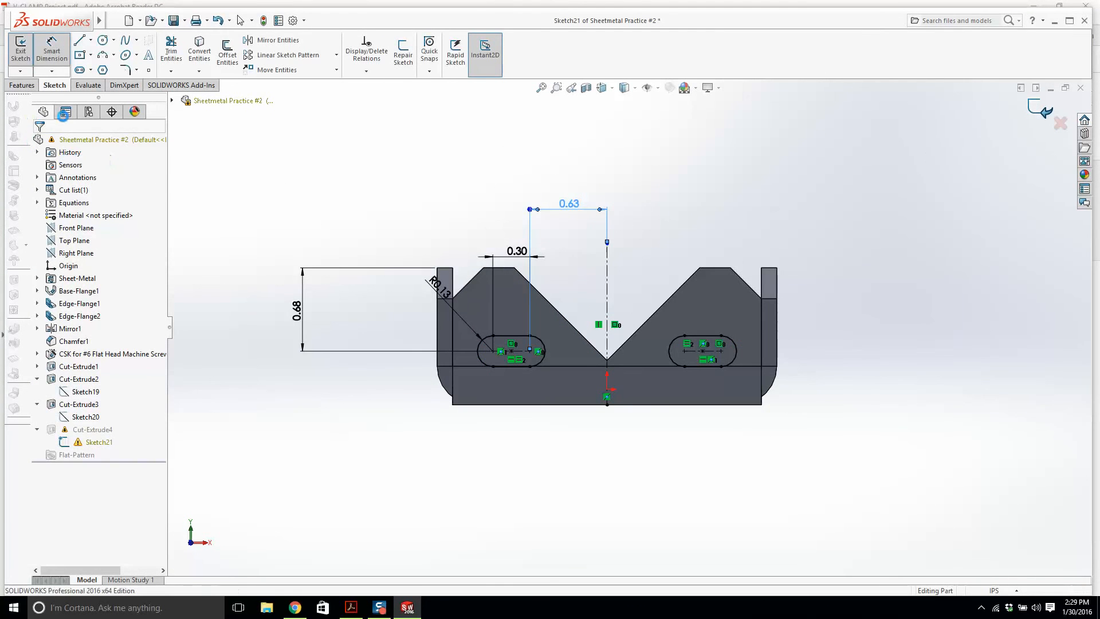
Step: Apply the black low gloss plastic appearance to the part and save it
middle_drag(487, 172, 831, 172)
click(1077, 176)
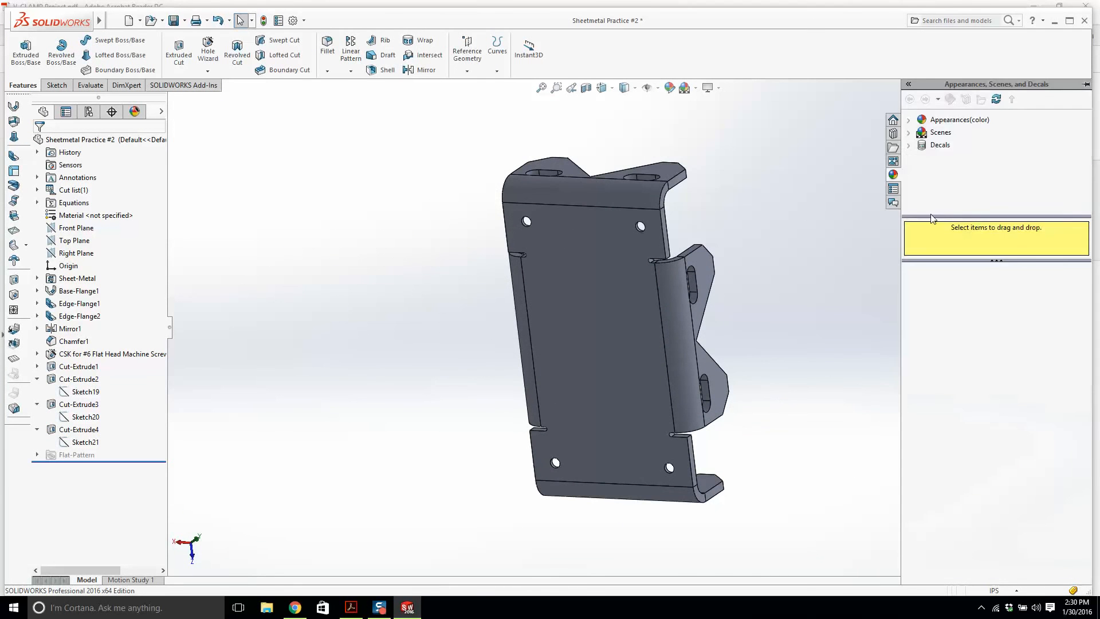
click(922, 132)
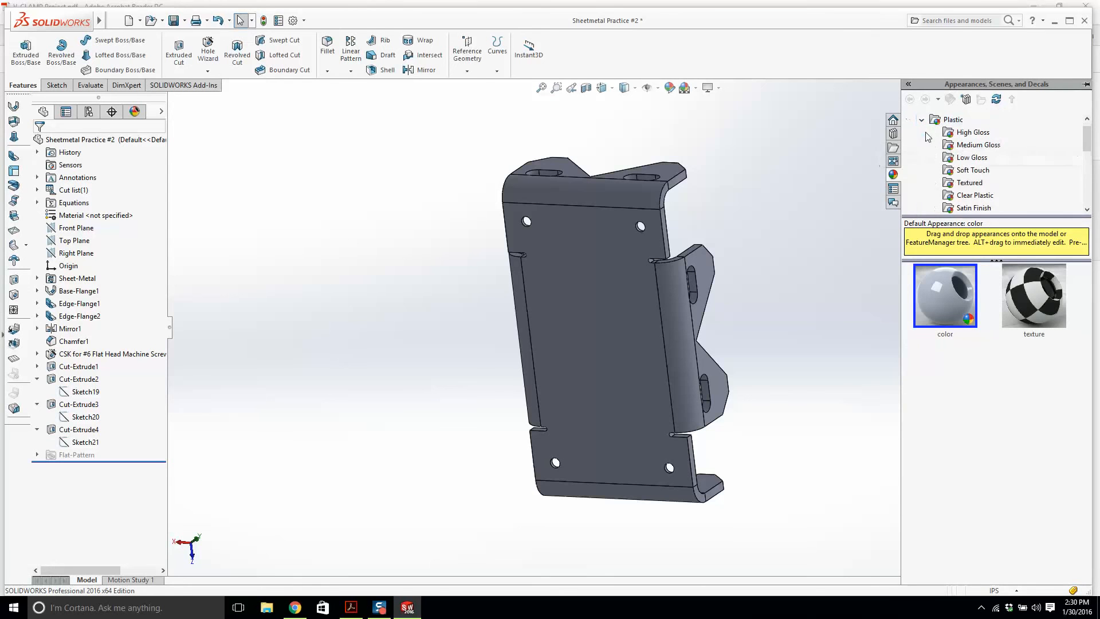
click(948, 157)
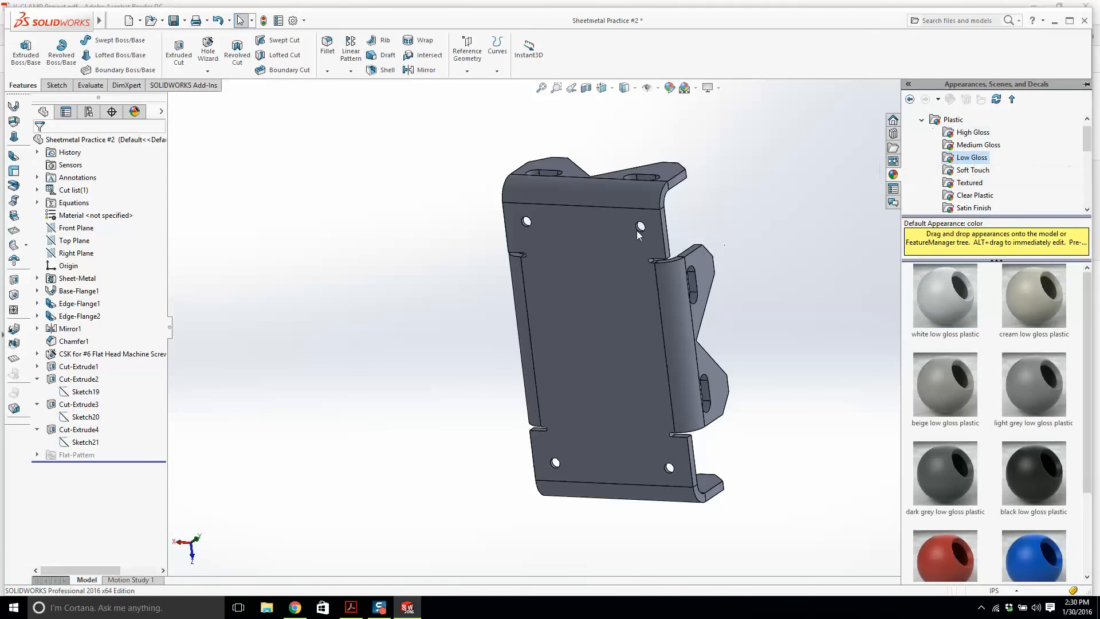
drag(1031, 476, 661, 335)
click(669, 339)
middle_drag(668, 339, 515, 240)
click(173, 21)
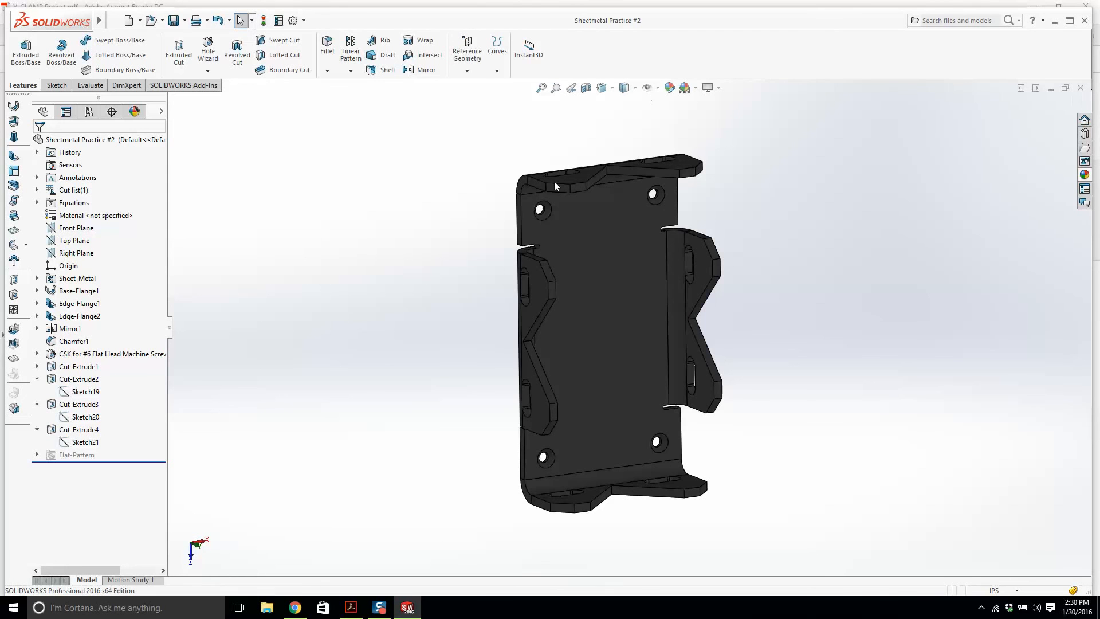
Step: Compare the finished V-clamp with the PDF drawing and close the part
key(alt+Tab)
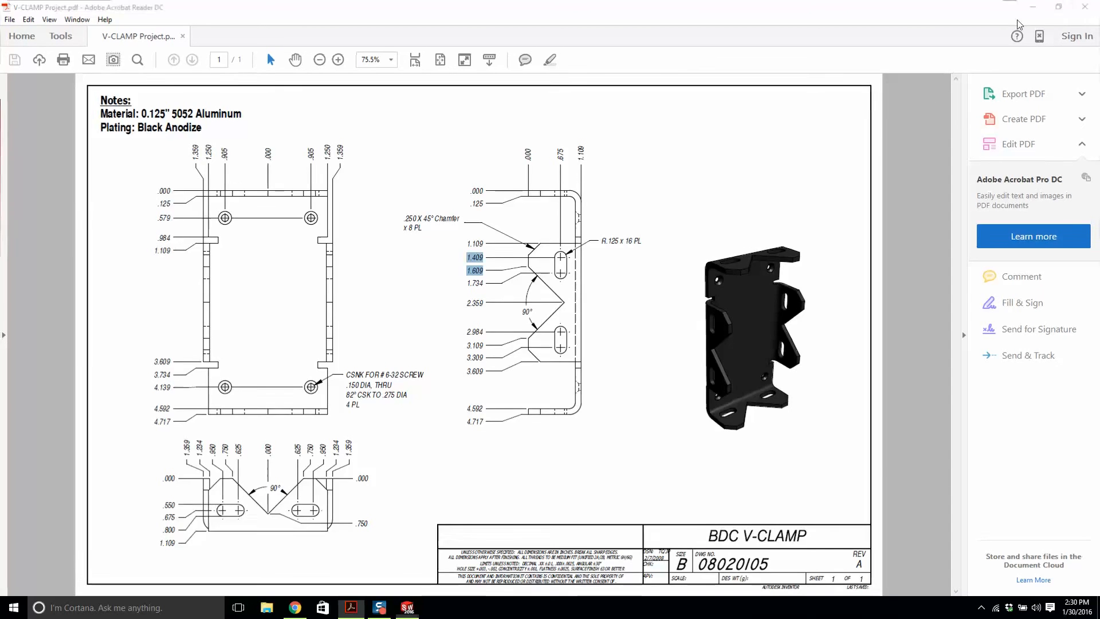
key(alt+Tab)
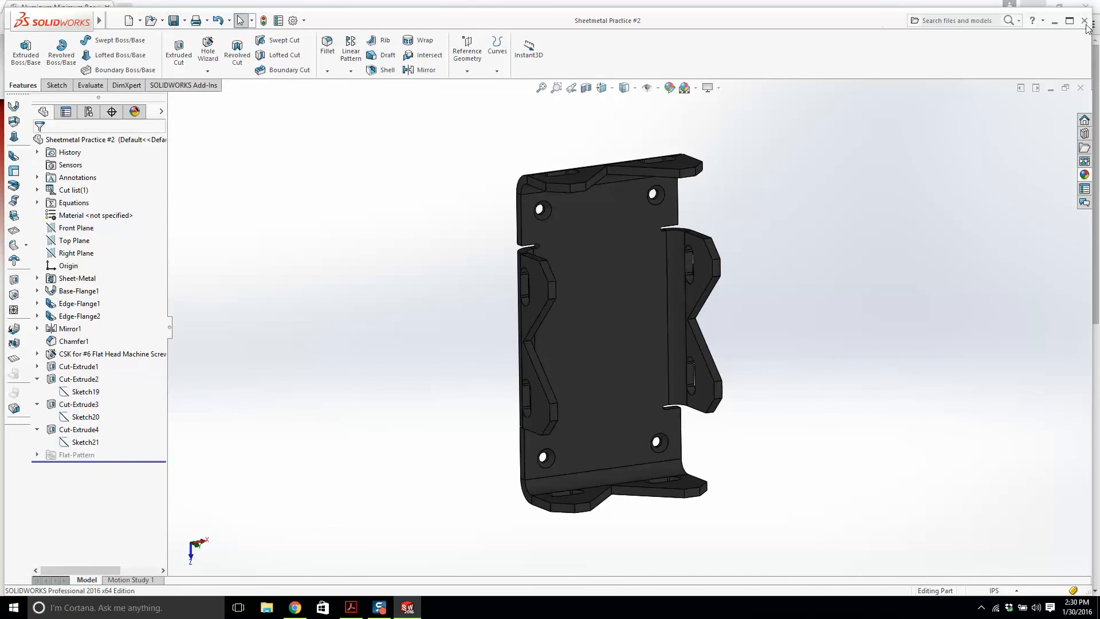
click(1080, 88)
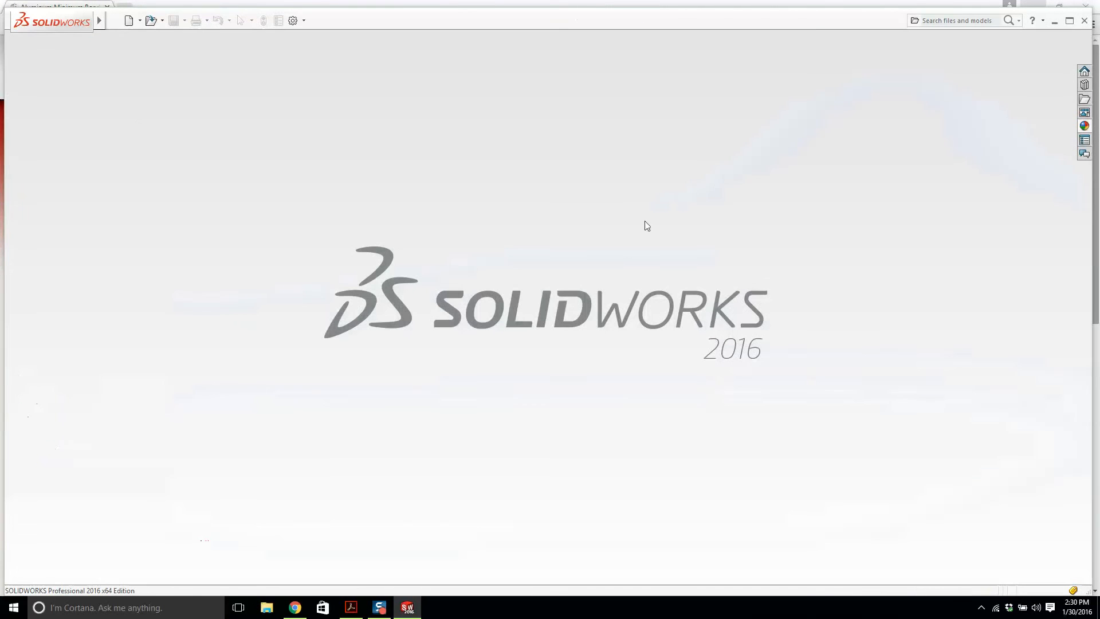
Step: Create a new drawing on a B (ANSI) Landscape sheet
click(129, 21)
double_click(504, 293)
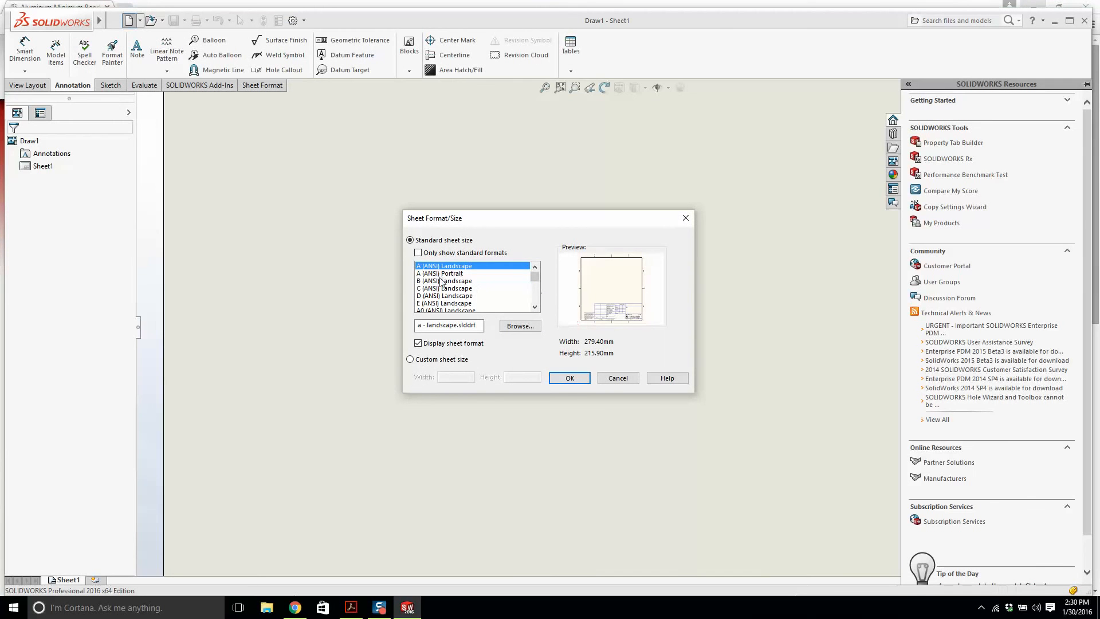
click(441, 280)
click(567, 378)
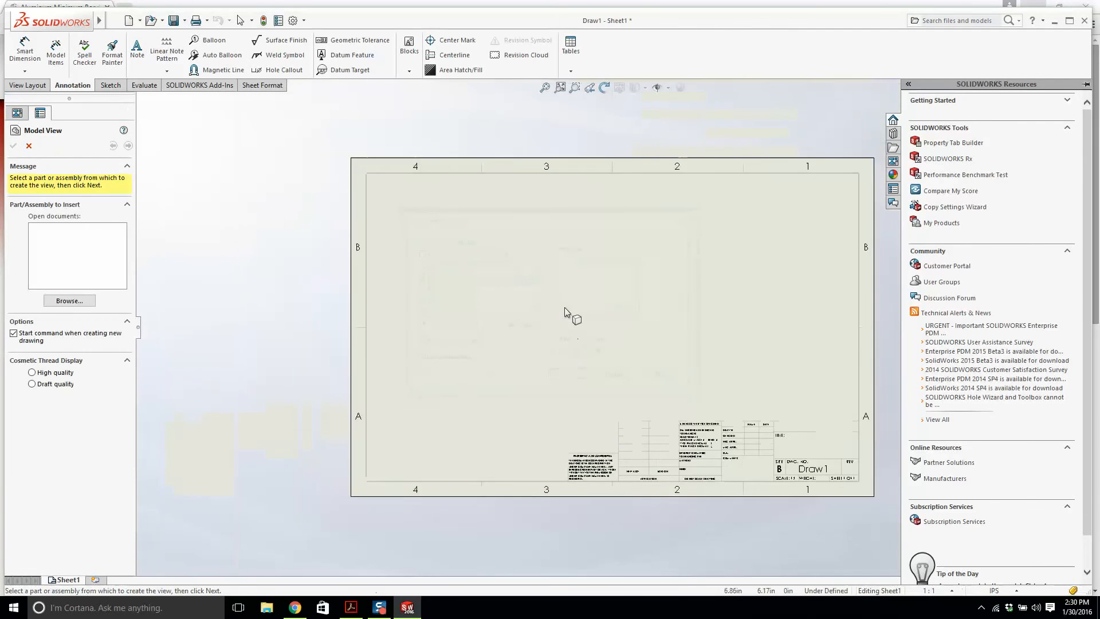
Step: Load the Sheetmetal Practice #2 part from the Desktop as the model for the drawing views
click(75, 299)
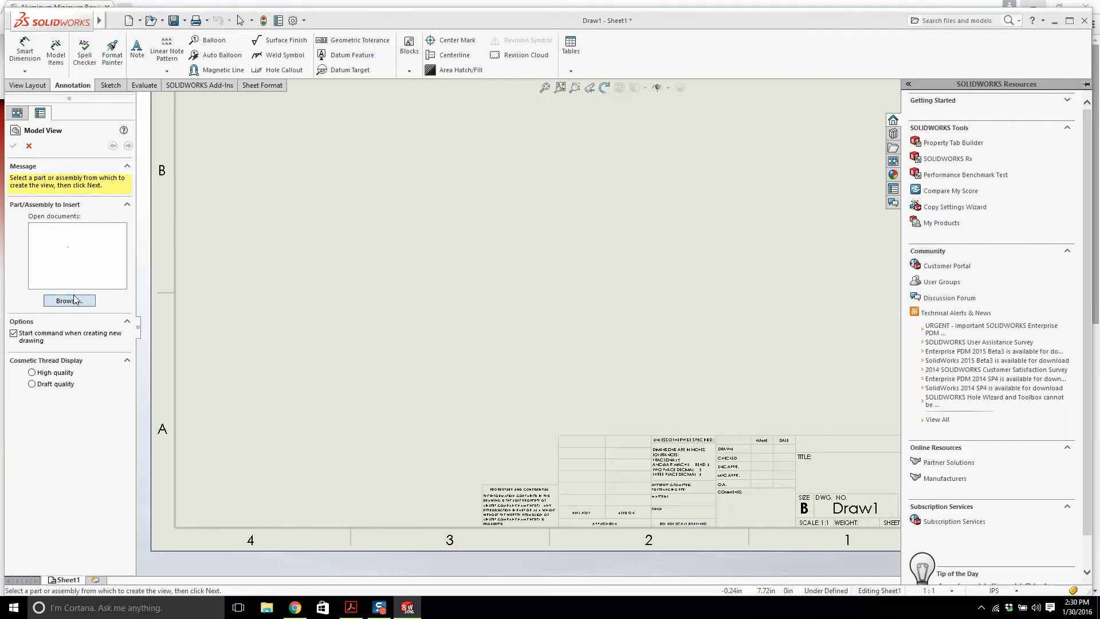
click(794, 255)
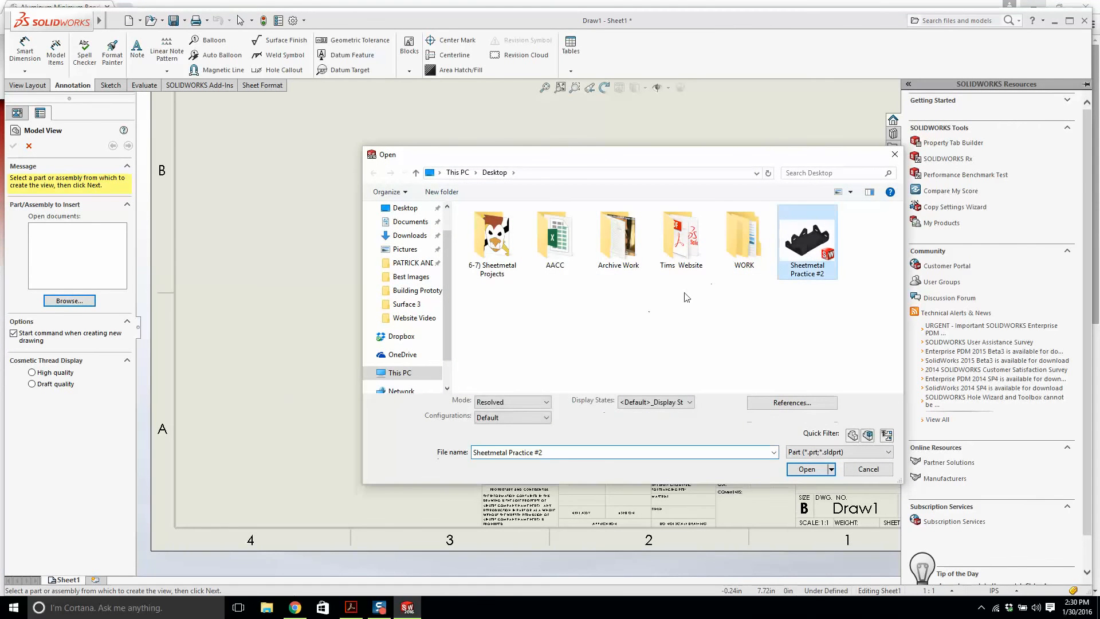
double_click(790, 247)
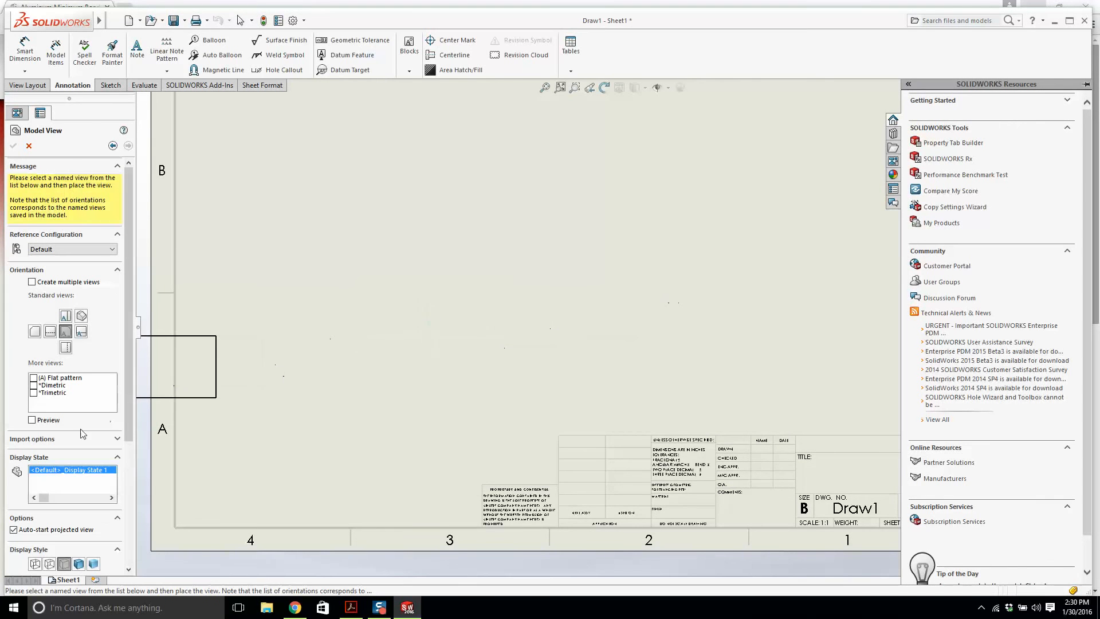
Step: Place the part's long side view as the previewed base view and add projected top, end and isometric views
click(33, 420)
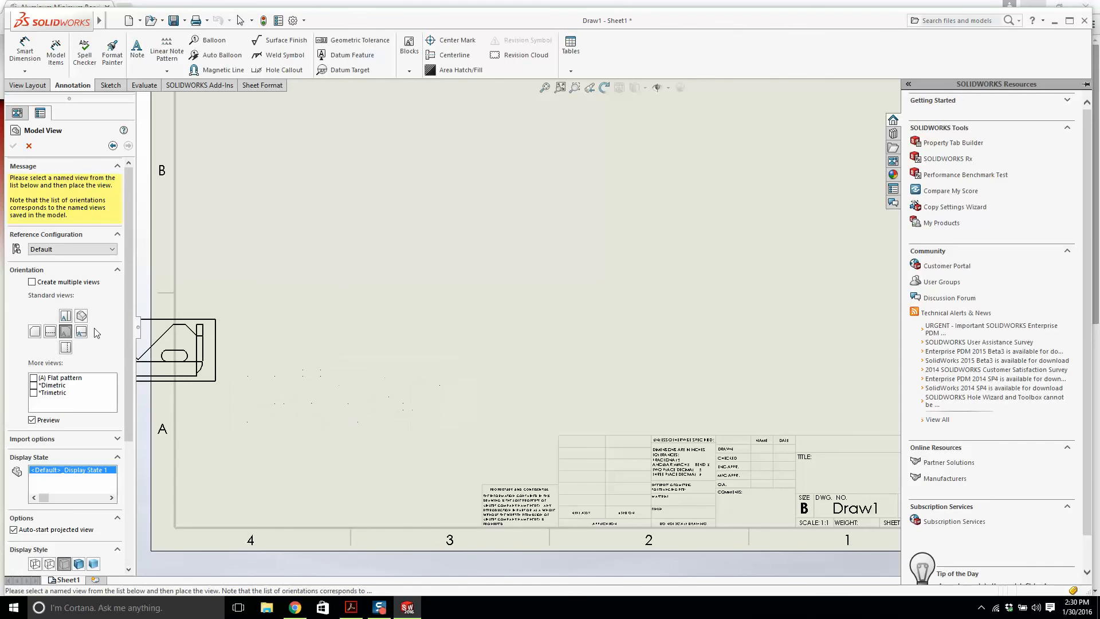
click(50, 332)
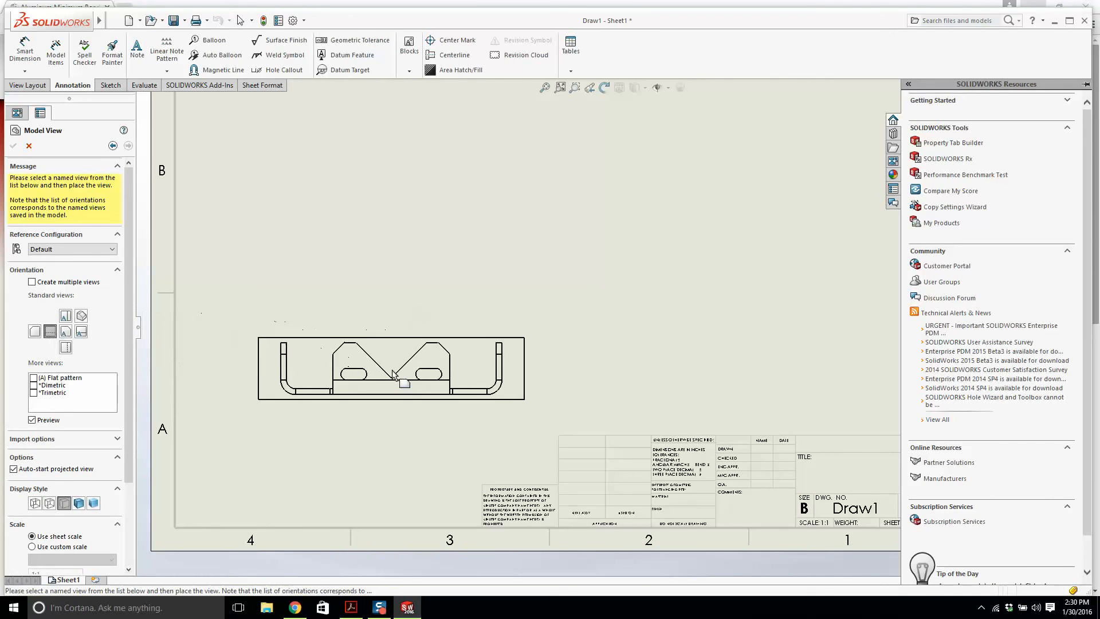
click(391, 394)
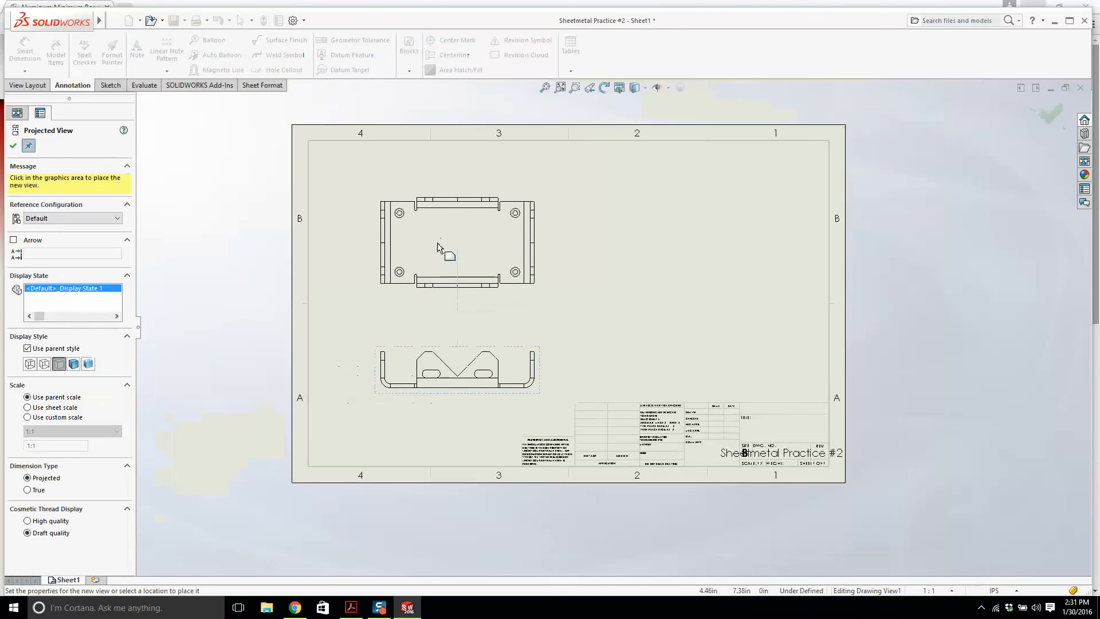
click(596, 297)
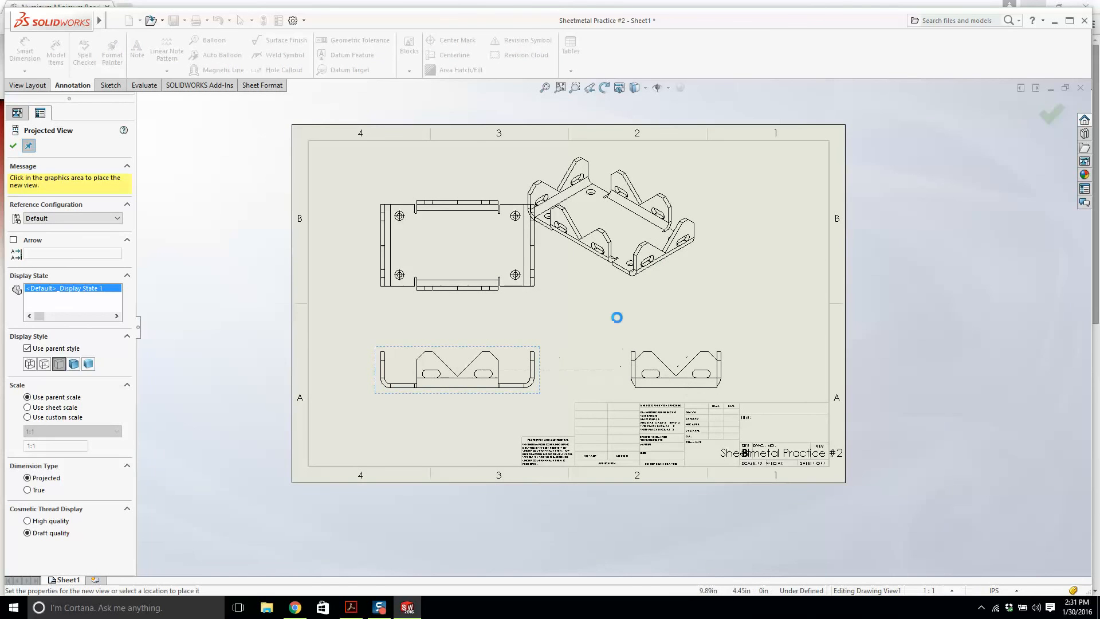
key(Escape)
Step: Move the isometric view toward the sheet's upper right corner and display it shaded with edges
drag(594, 291, 704, 297)
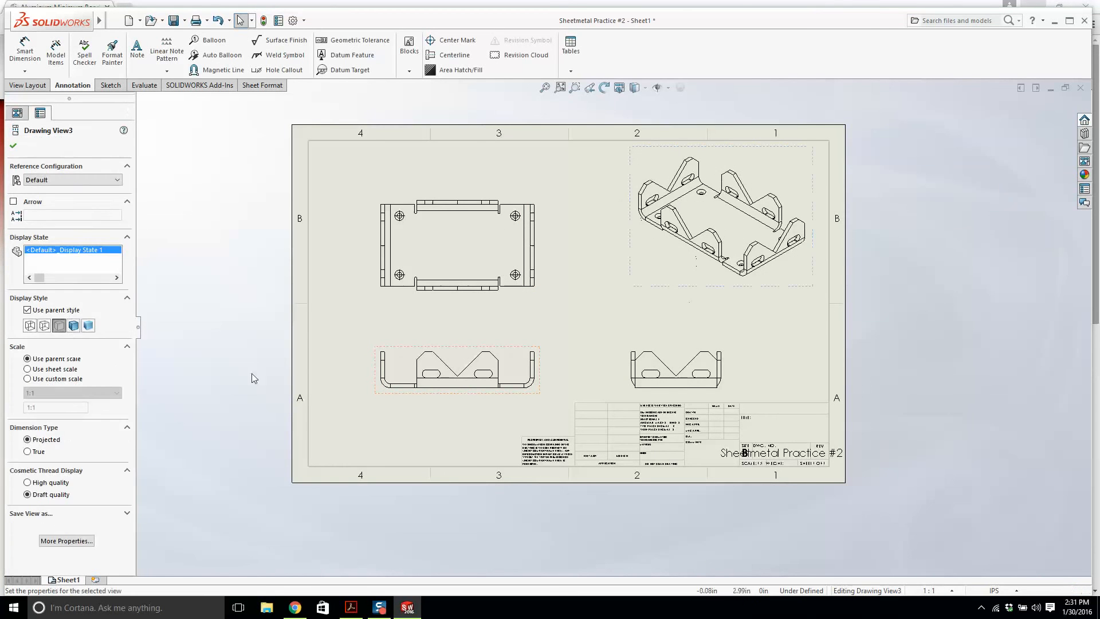
click(74, 325)
click(614, 285)
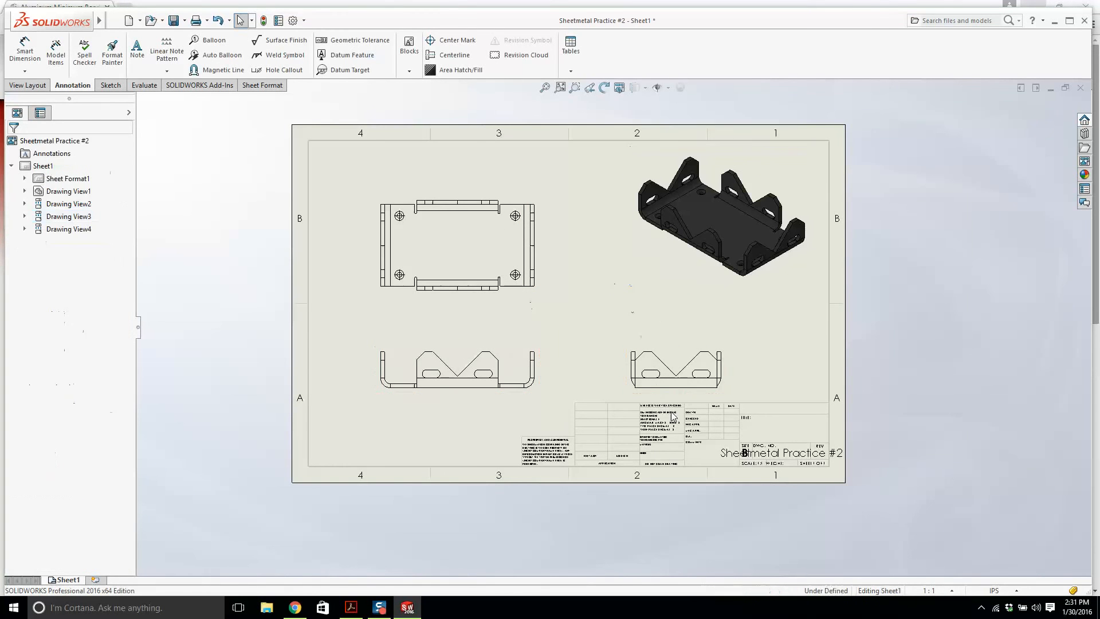
Step: Move the end view closer to the long side view and raise the side view slightly to clear the title block
drag(664, 399, 617, 400)
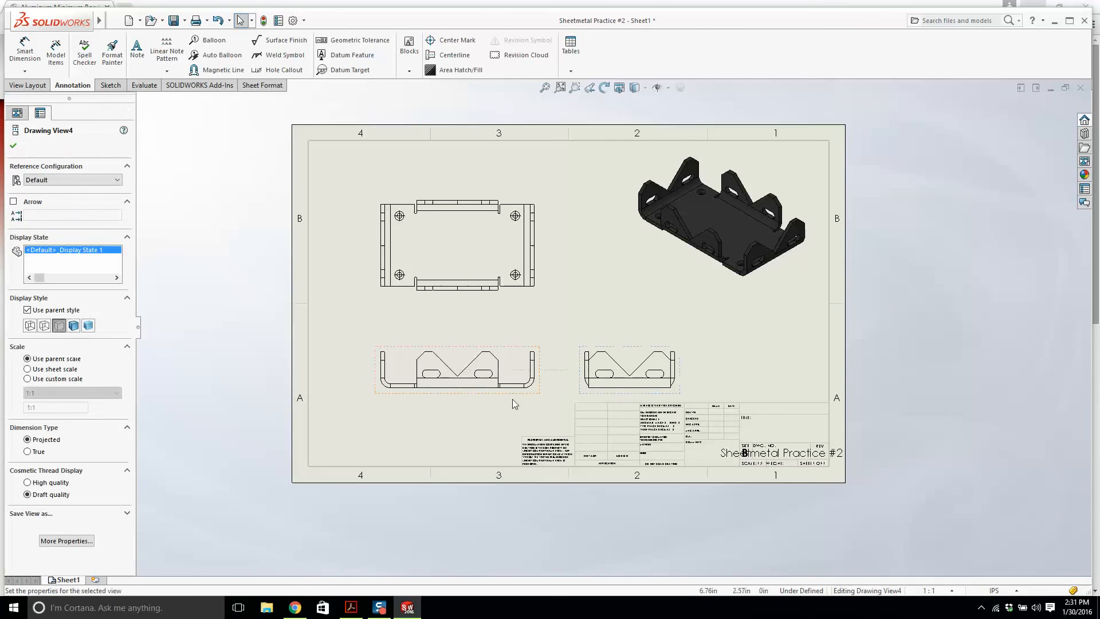
drag(514, 404, 514, 395)
click(496, 268)
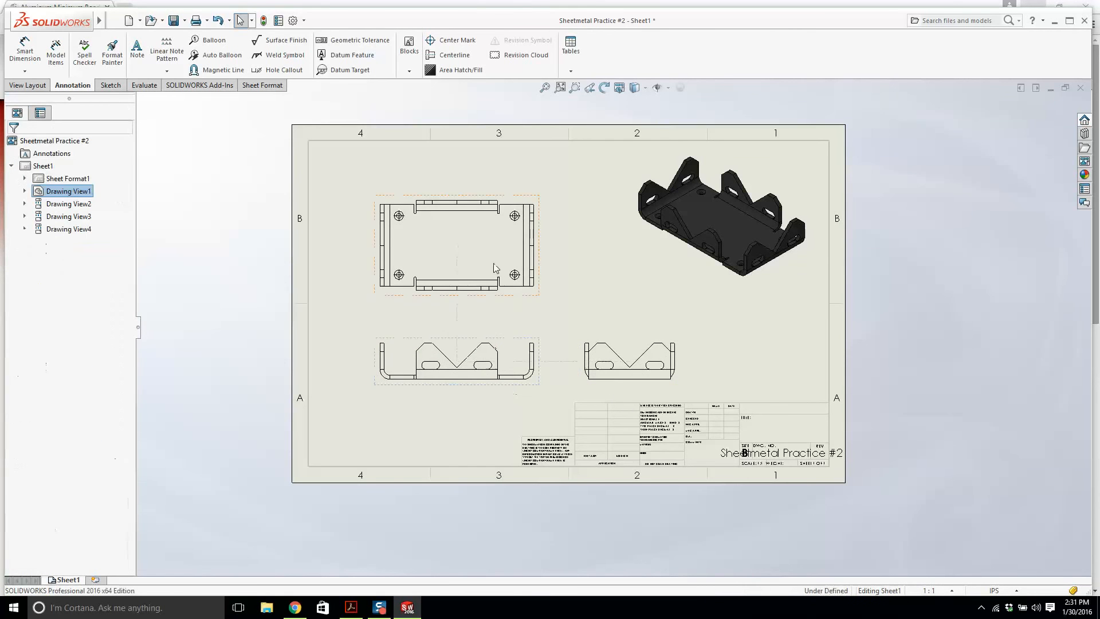
scroll(495, 267, up, 1)
scroll(503, 245, down, 2)
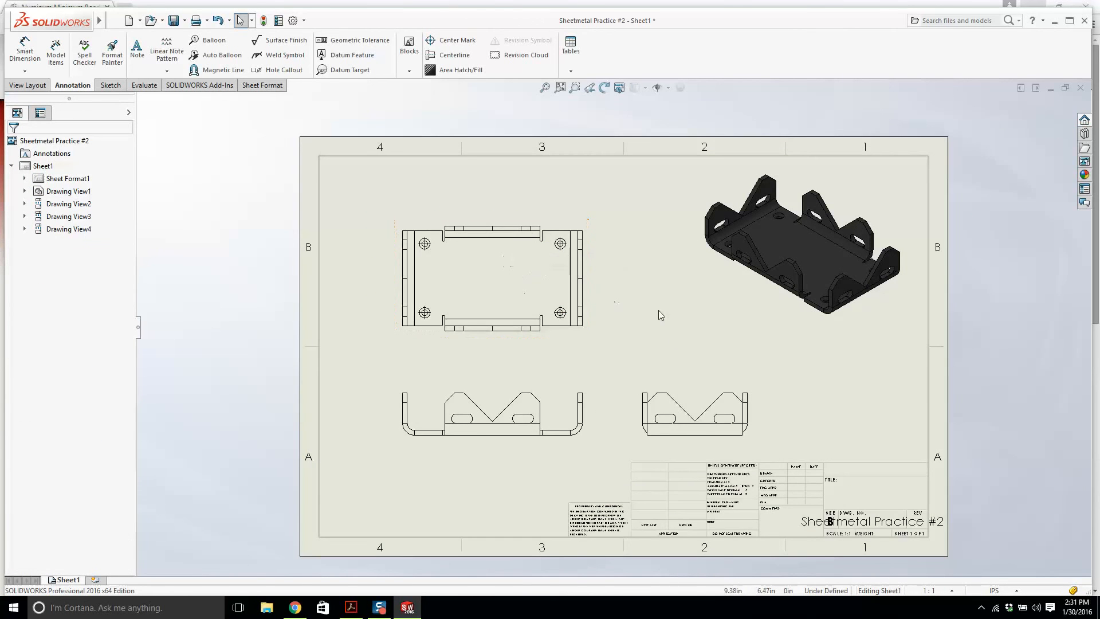
scroll(658, 310, down, 1)
click(779, 421)
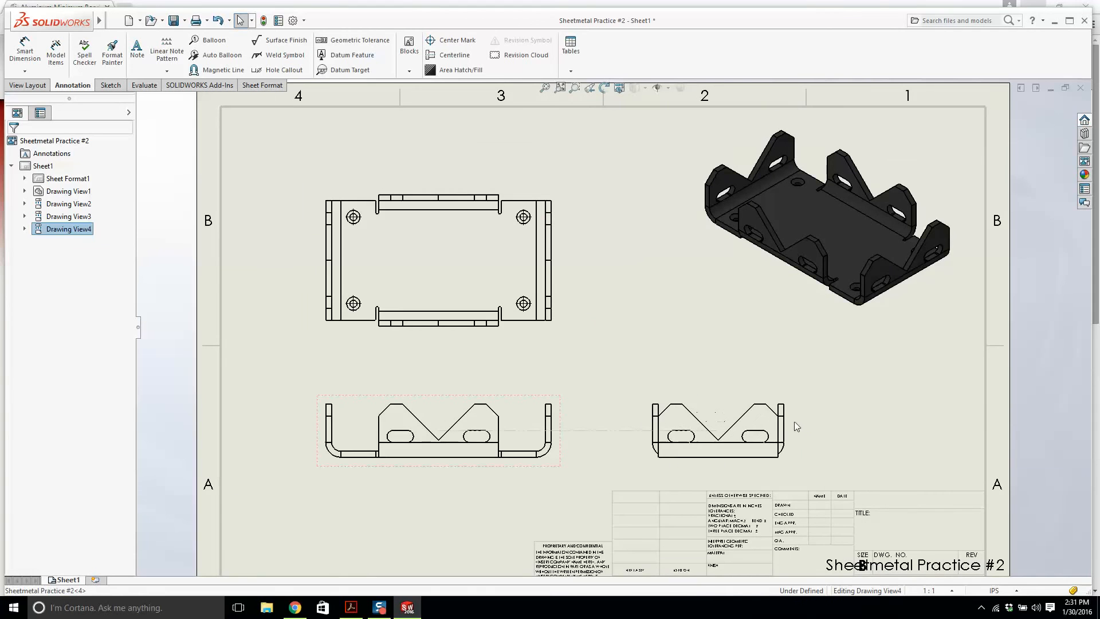
Step: Open the sheet format for editing and delete the table columns and proprietary notice at the title block's left side
right_click(864, 405)
click(905, 184)
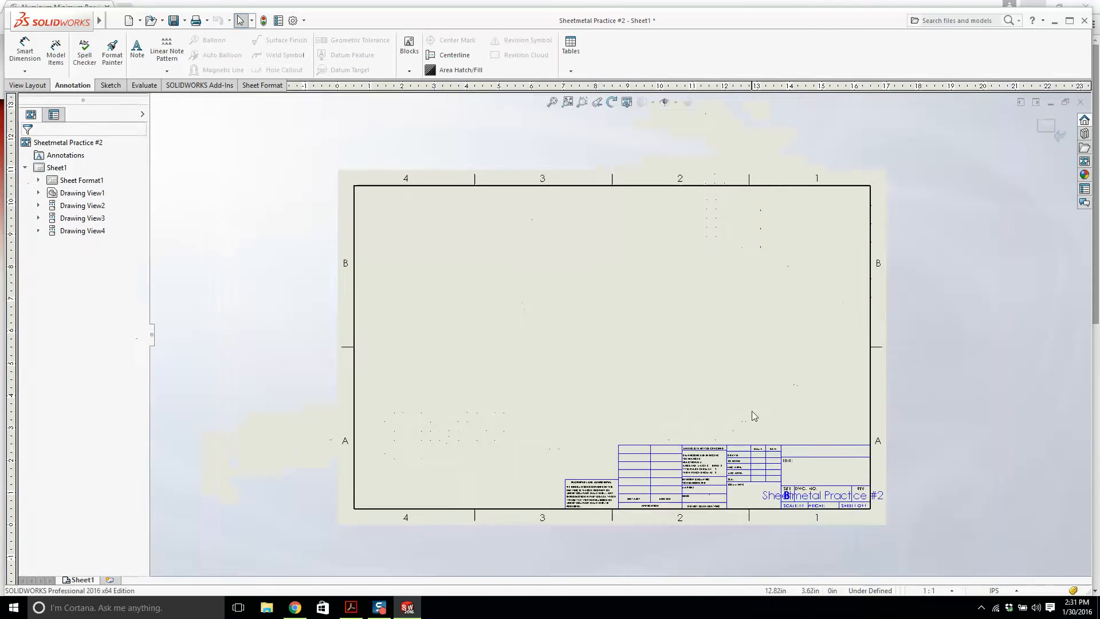
scroll(754, 416, down, 4)
drag(268, 170, 448, 191)
key(Delete)
key(Delete)
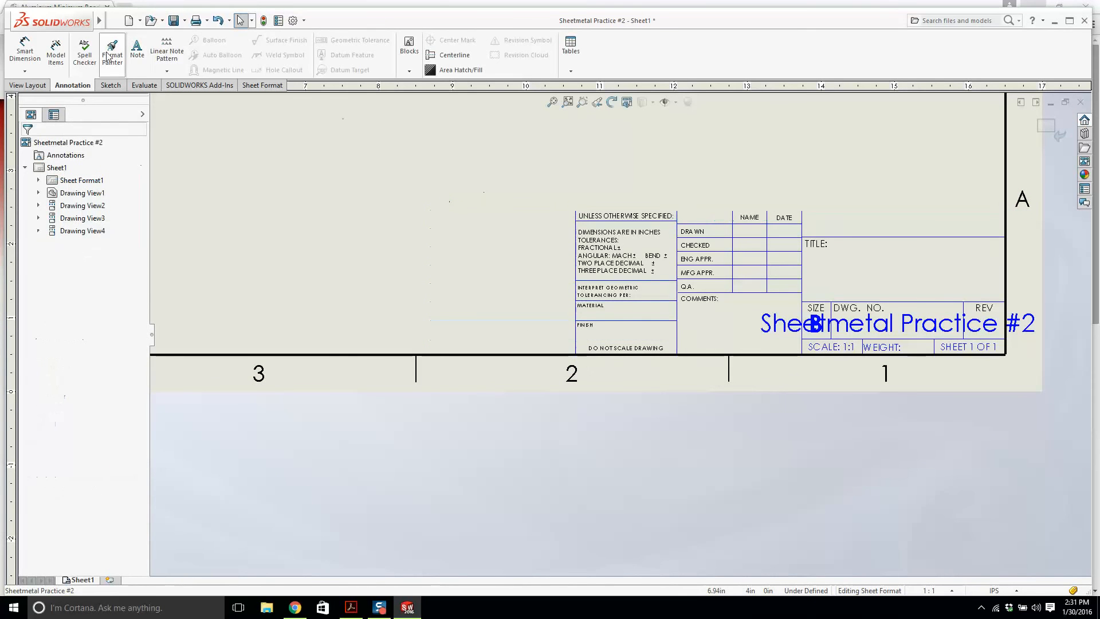
Step: Draw a horizontal line closing the title block's top edge out to the sheet border, and return to editing the sheet
click(108, 85)
click(53, 40)
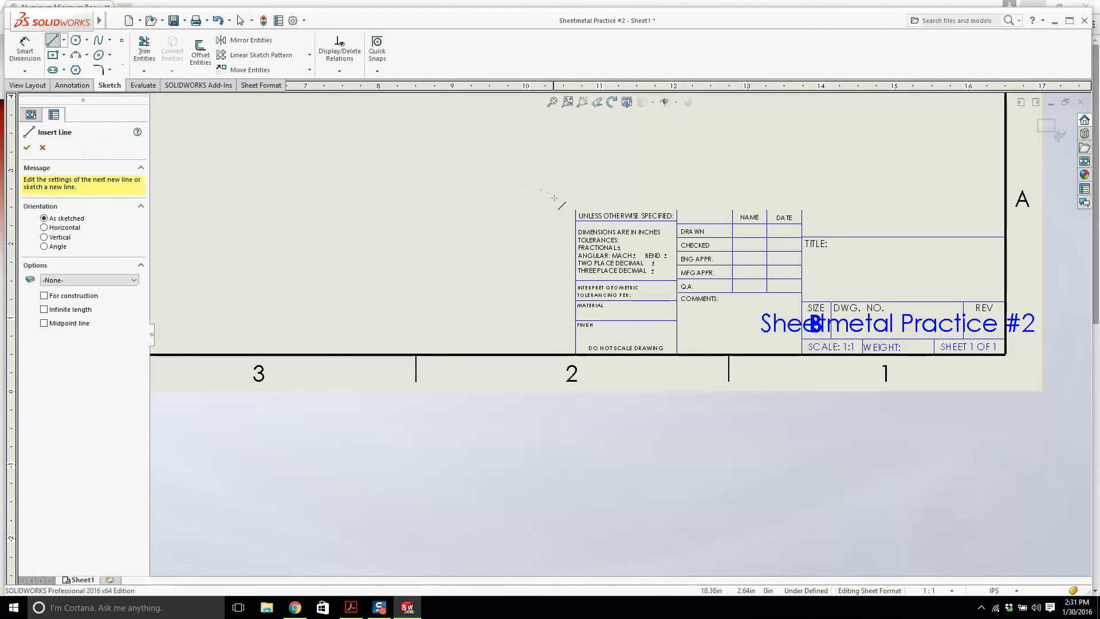
click(576, 211)
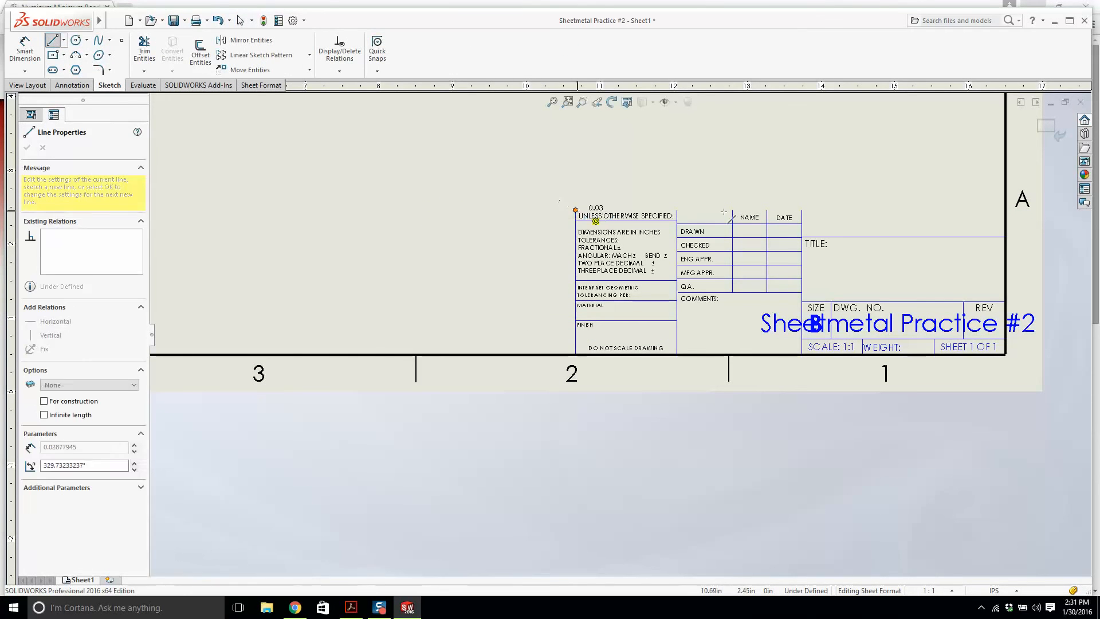
double_click(1005, 210)
key(Escape)
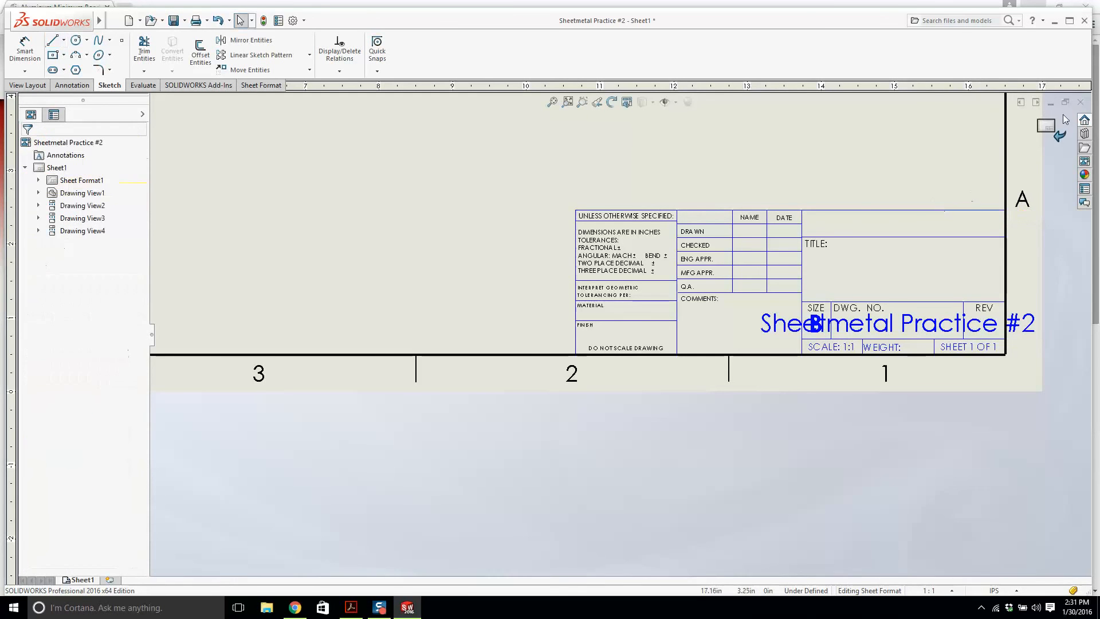
click(1047, 124)
Step: Start a note near the sheet's upper left corner and copy the Notes block from V-CLAMP Project.pdf in Adobe Acrobat Reader
scroll(629, 181, up, 7)
scroll(452, 249, down, 4)
scroll(609, 211, up, 3)
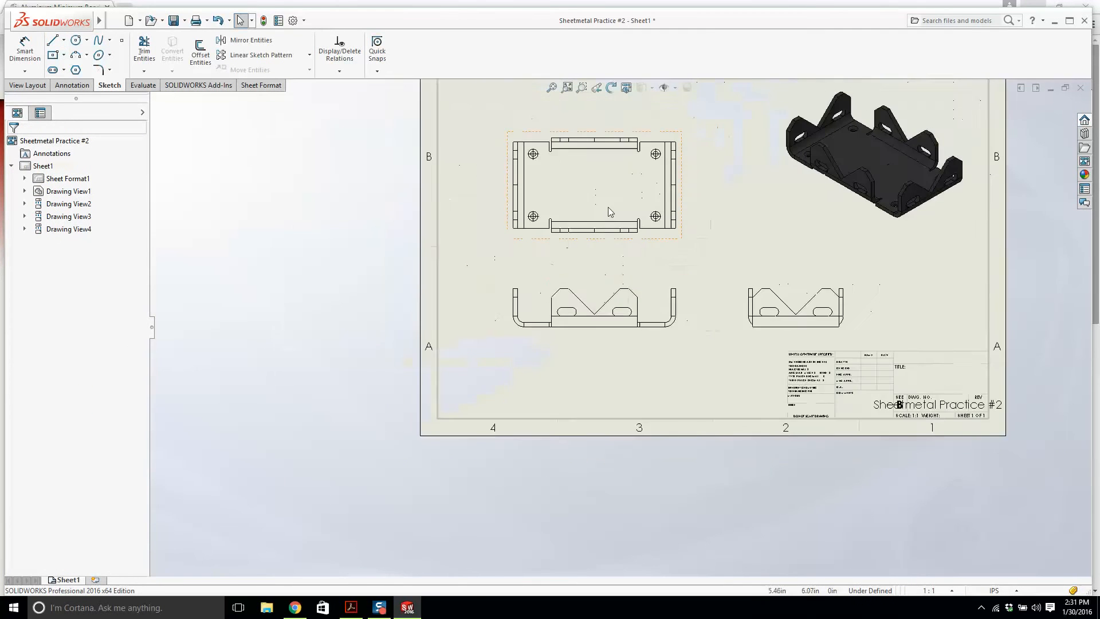
scroll(819, 232, down, 4)
key(f)
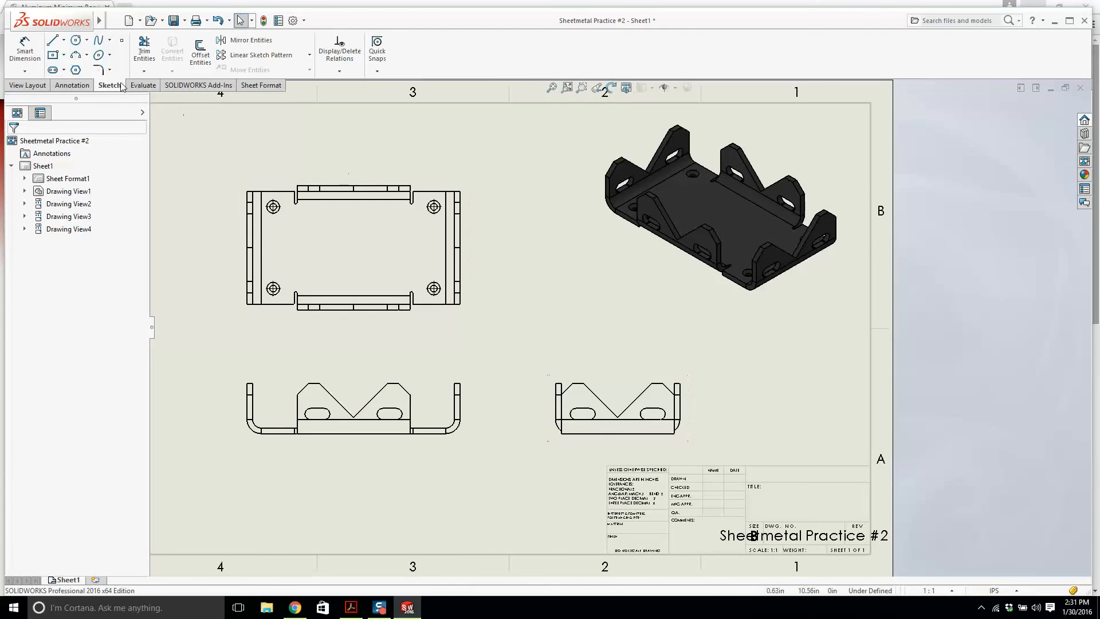
click(72, 85)
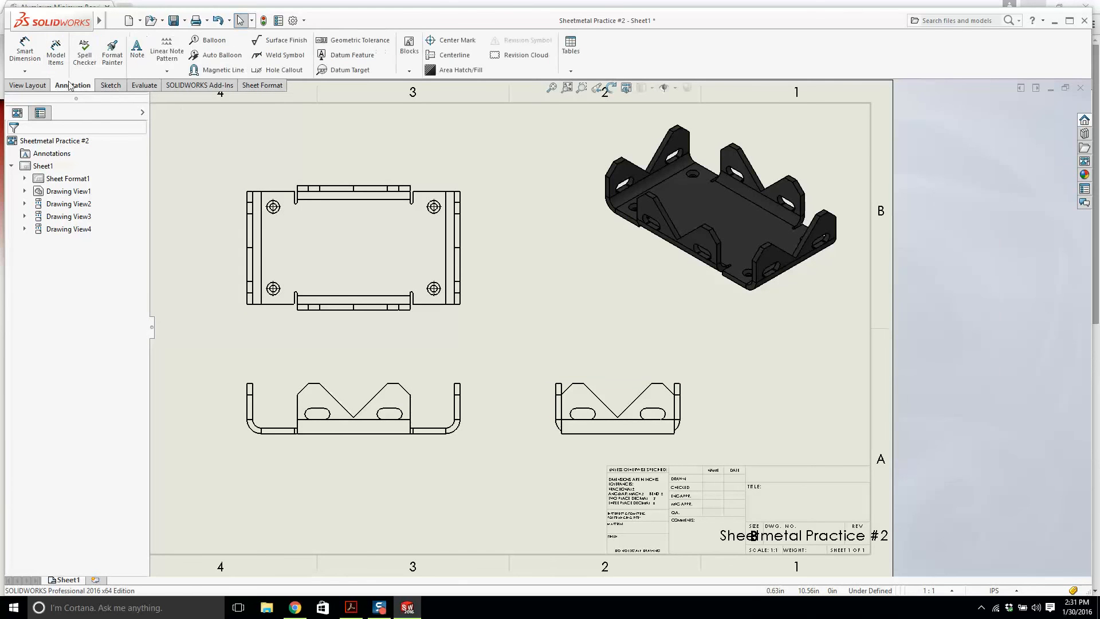
click(137, 50)
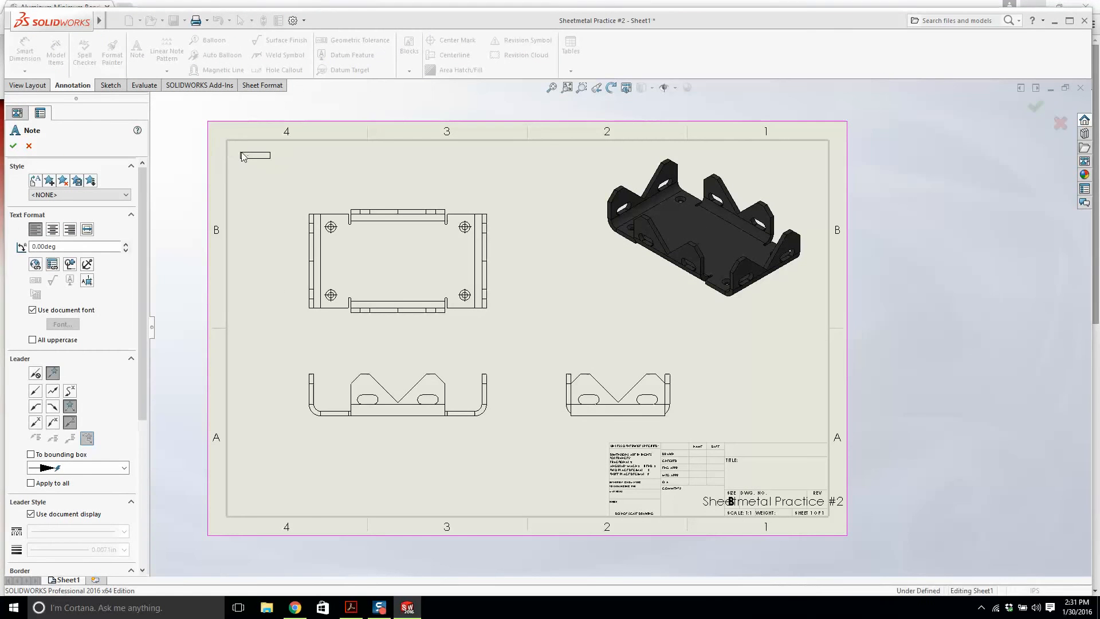
click(236, 147)
click(346, 607)
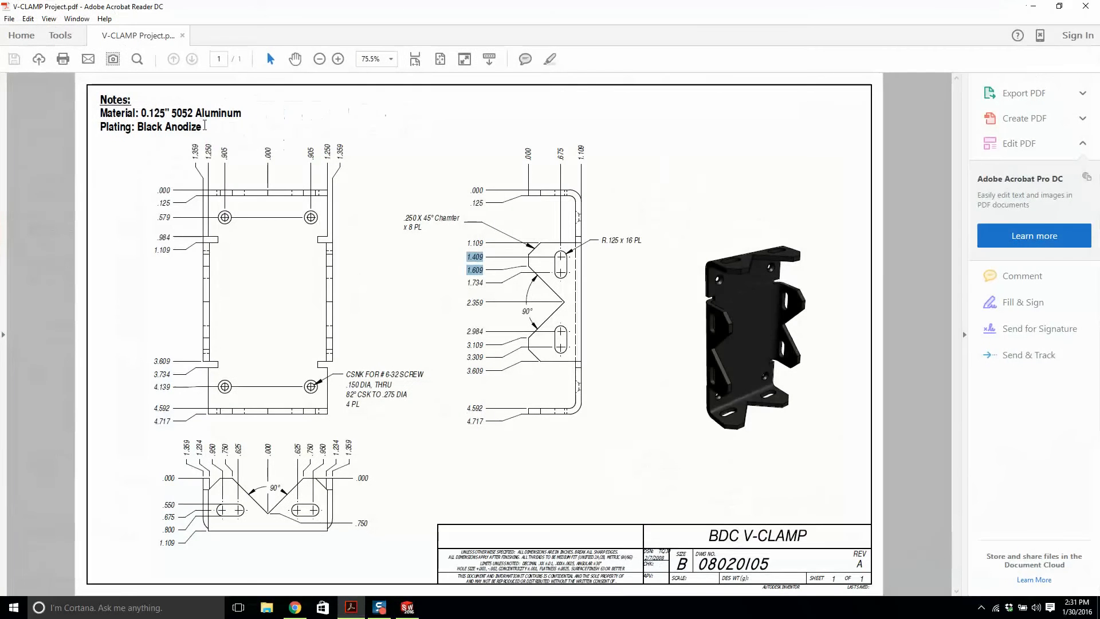
drag(241, 114, 99, 102)
drag(204, 129, 91, 97)
key(ctrl+c)
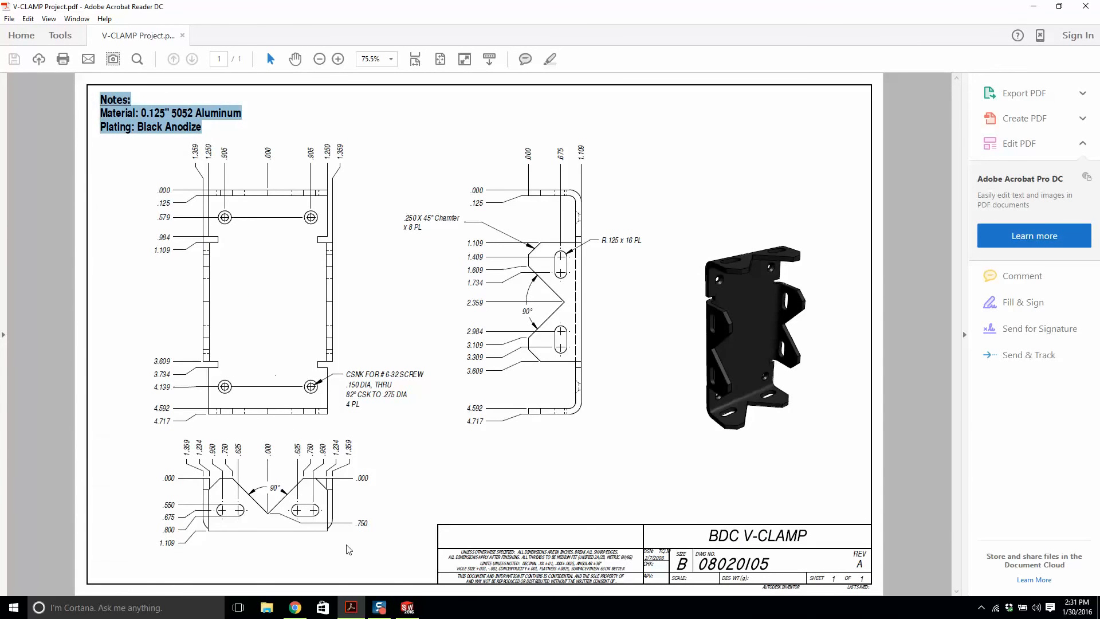
Step: Back in SOLIDWORKS, paste the 0.125" 5052 Aluminum and Black Anodize notes into the drawing note and shift it up slightly
click(407, 607)
key(ctrl+v)
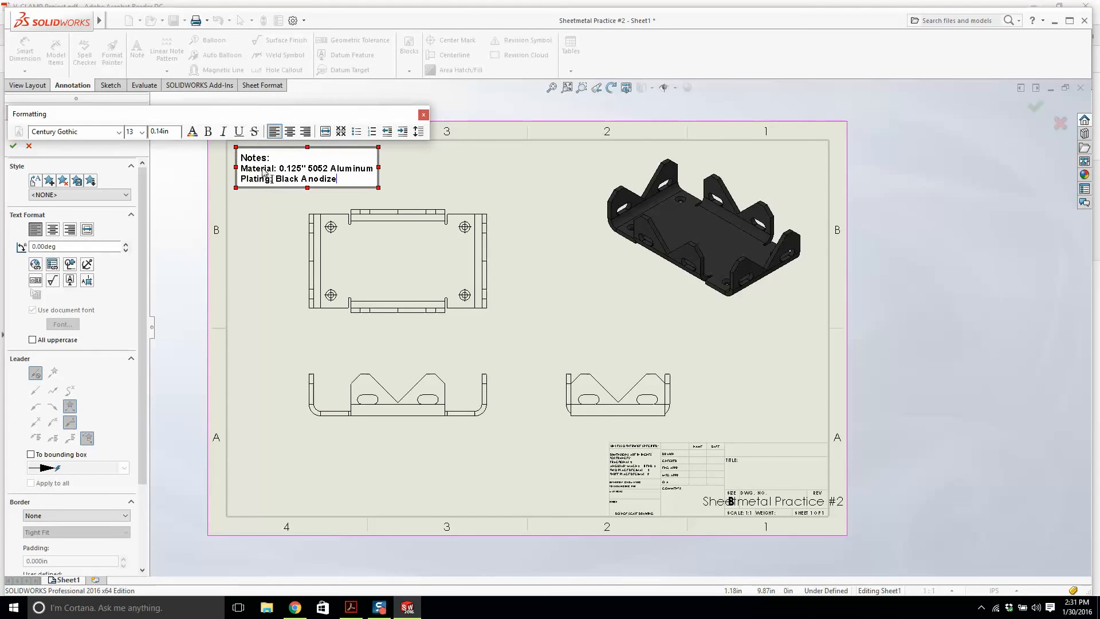
click(384, 180)
key(Escape)
drag(310, 177, 308, 170)
click(415, 204)
Step: Lower the long side view slightly on the sheet, together with its aligned end view
scroll(483, 206, down, 1)
scroll(554, 253, up, 2)
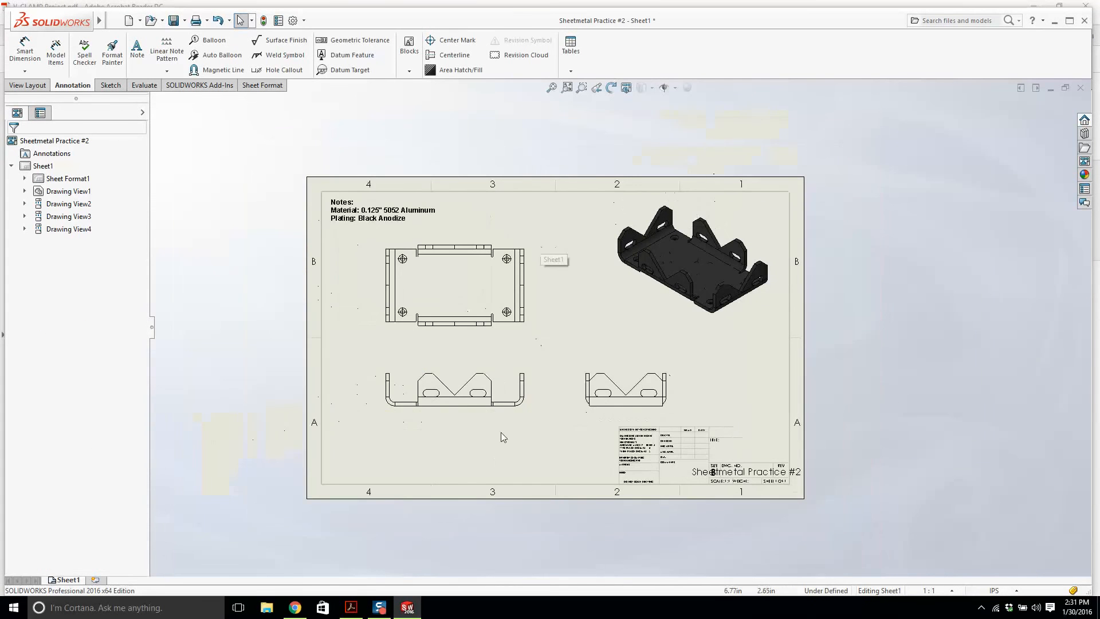
drag(500, 415, 501, 424)
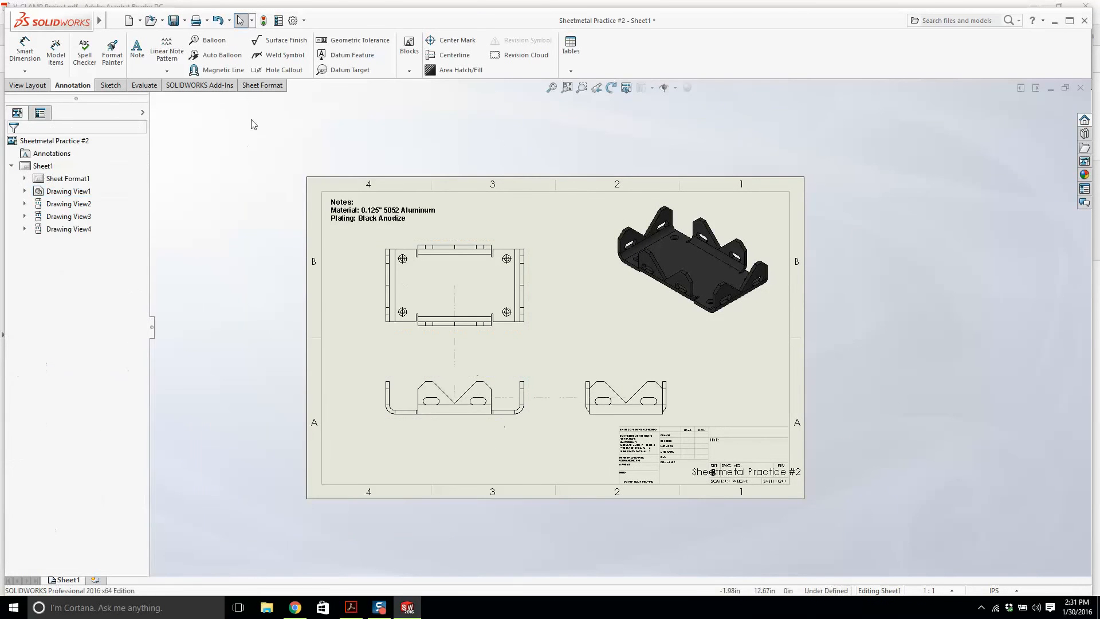
Step: Add a hole callout to the top view's lower left countersunk hole and place it below the view's left corner
click(276, 70)
scroll(355, 315, down, 3)
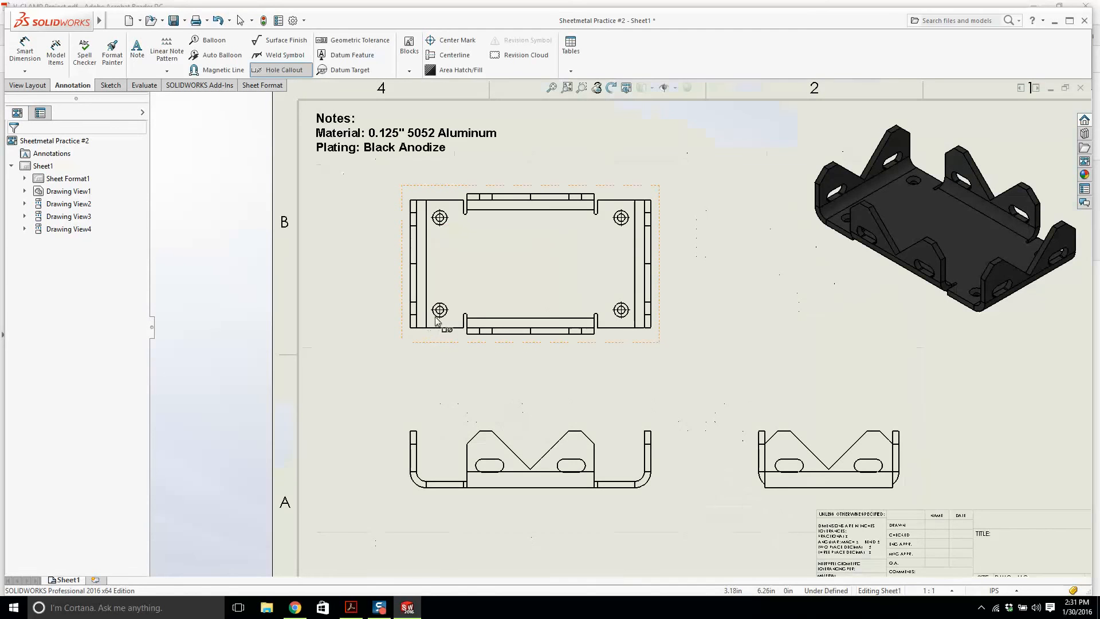
click(435, 316)
click(376, 363)
key(Escape)
Step: Change the drawing's overall drafting standard to ANSI and check the hole callout
mouse_move(61, 24)
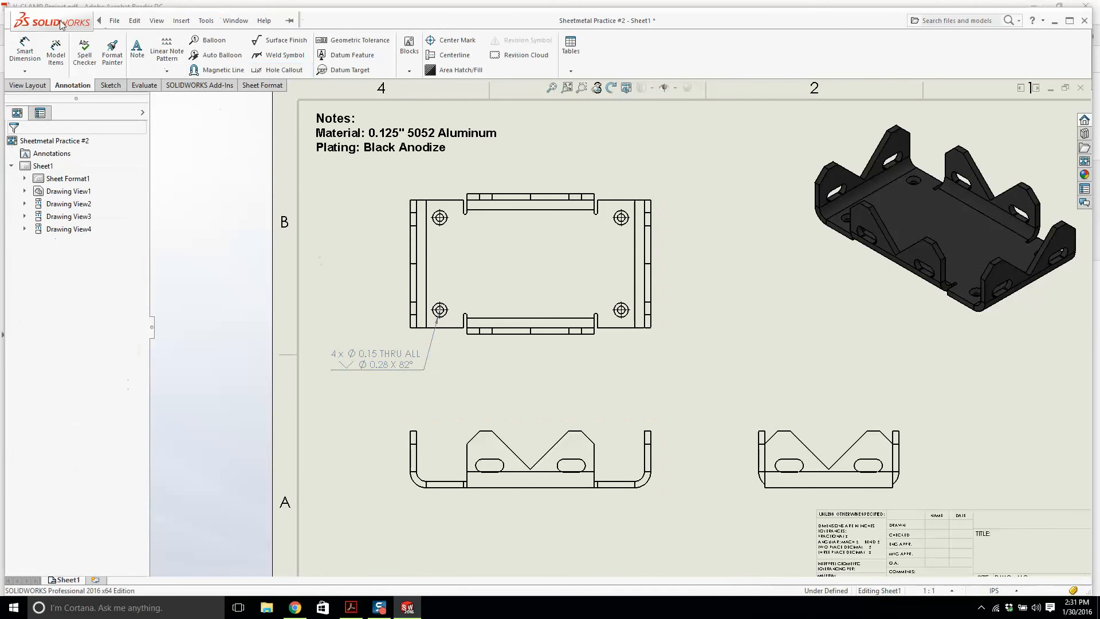
click(218, 25)
click(292, 488)
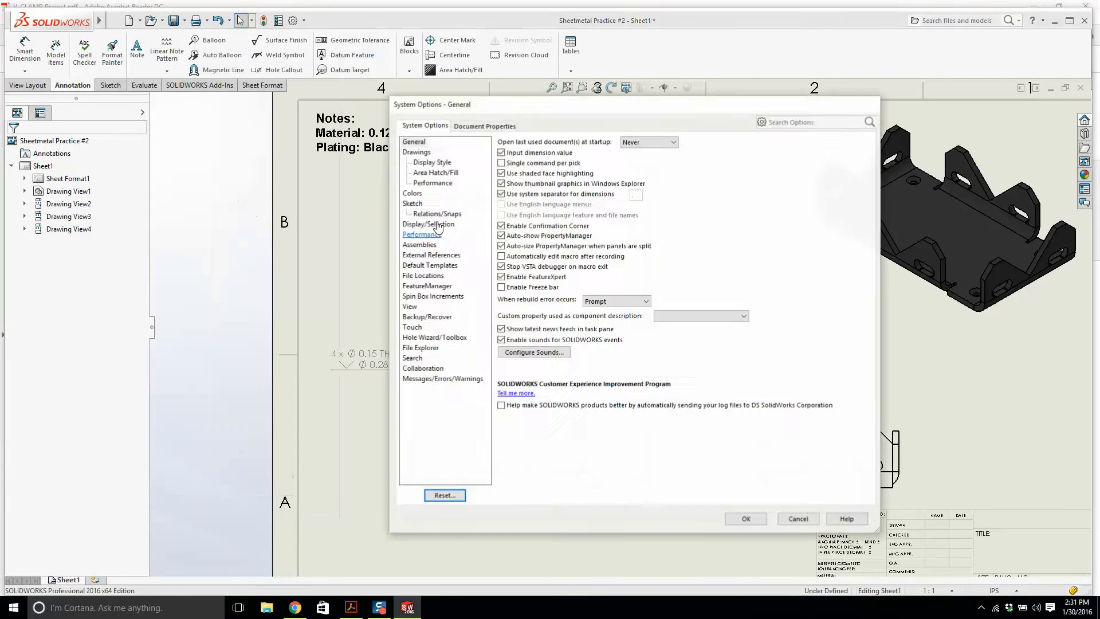
click(492, 125)
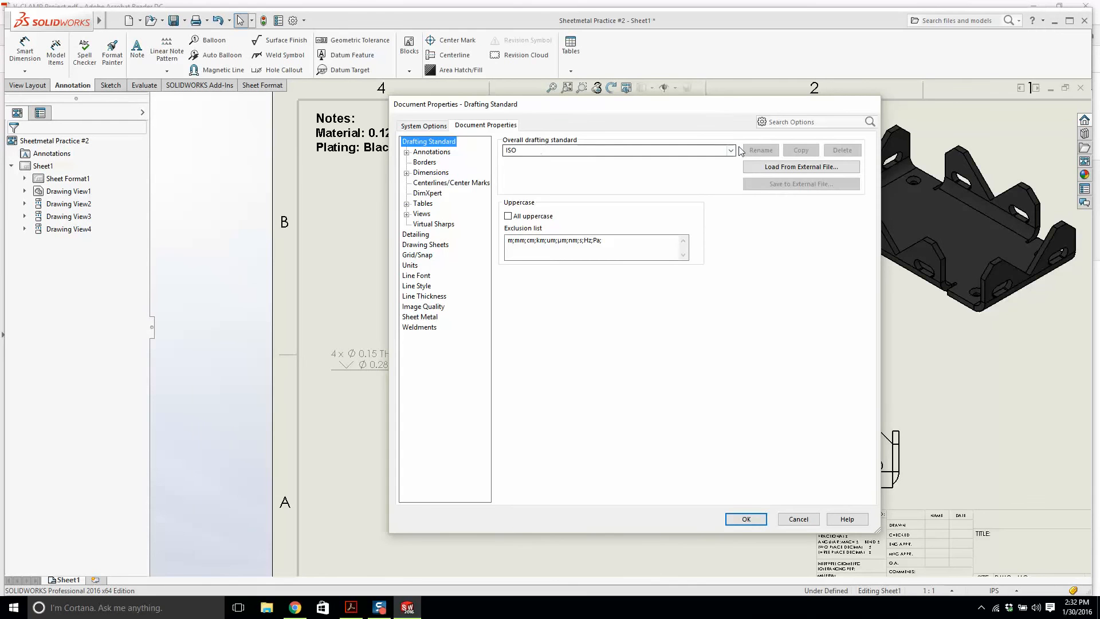
click(730, 150)
click(567, 160)
click(745, 517)
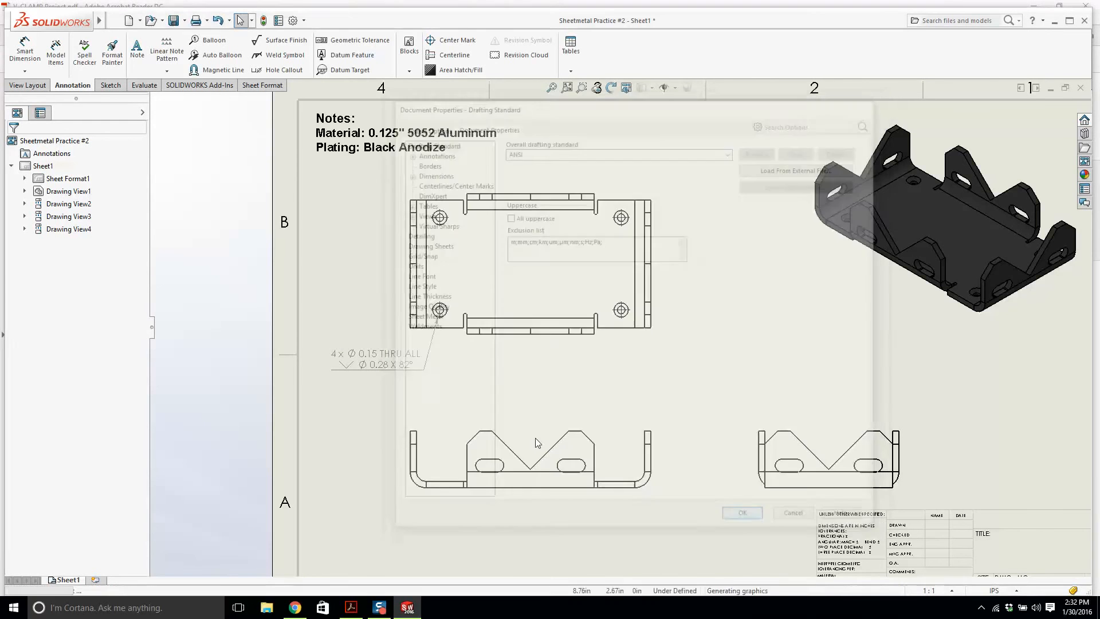
scroll(398, 350, down, 3)
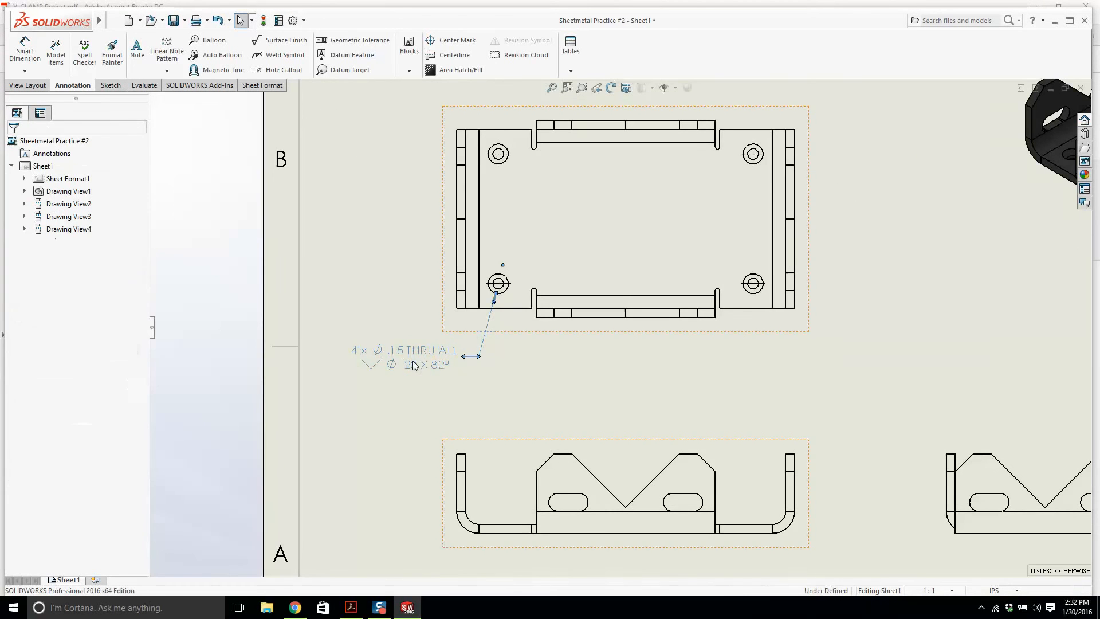
scroll(415, 364, down, 3)
scroll(602, 315, up, 8)
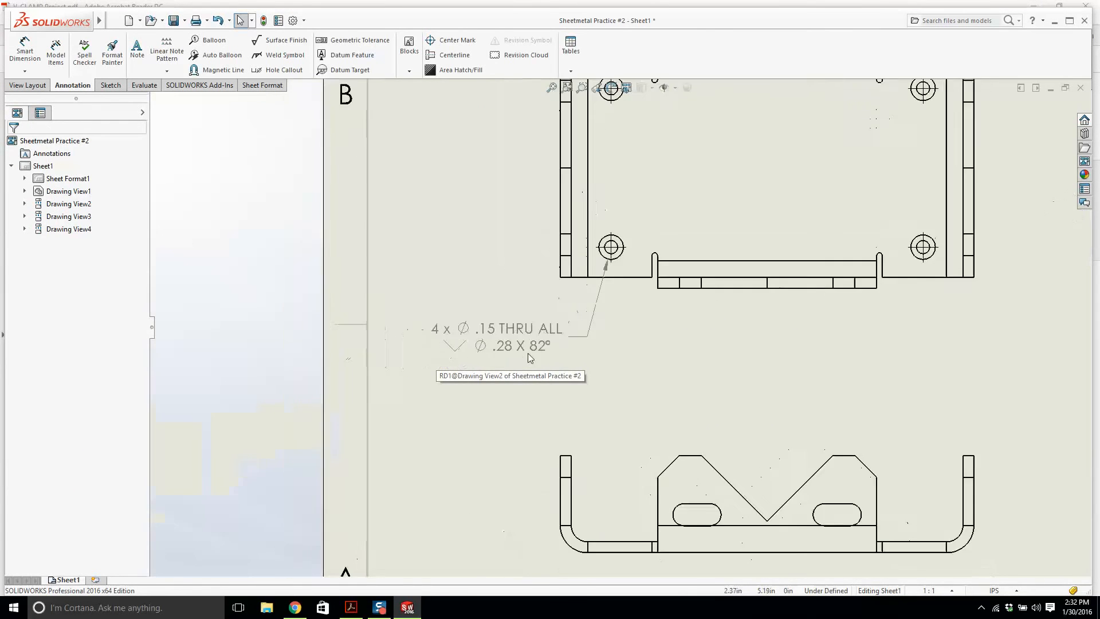
Step: Add linear center marks with connection lines at the ends of both slots in the long side view
scroll(729, 308, down, 2)
scroll(721, 270, up, 2)
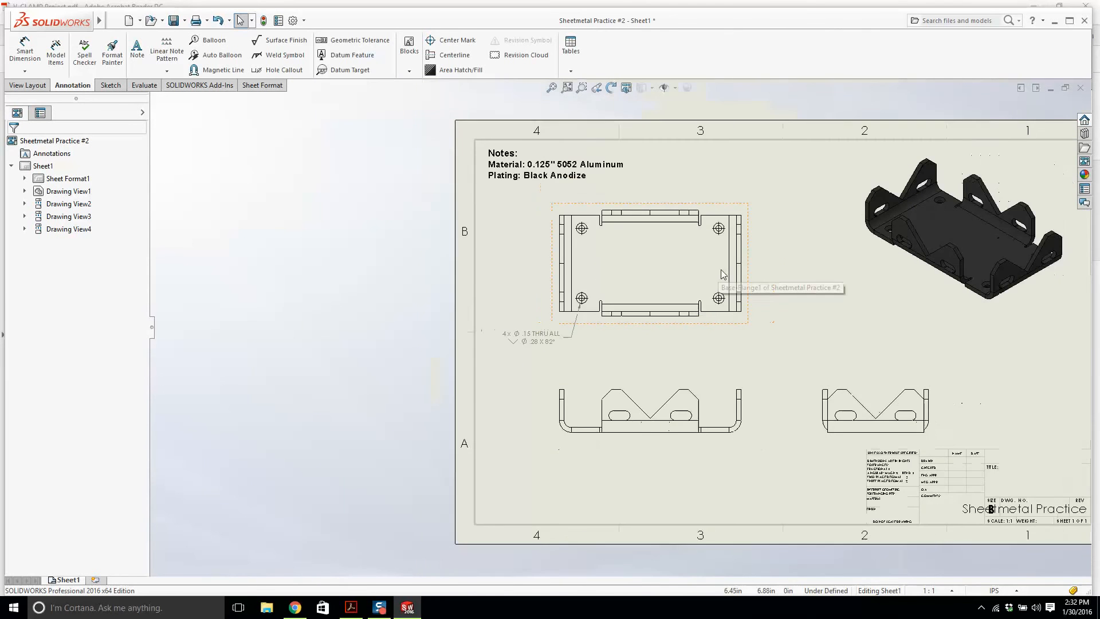
scroll(721, 270, down, 2)
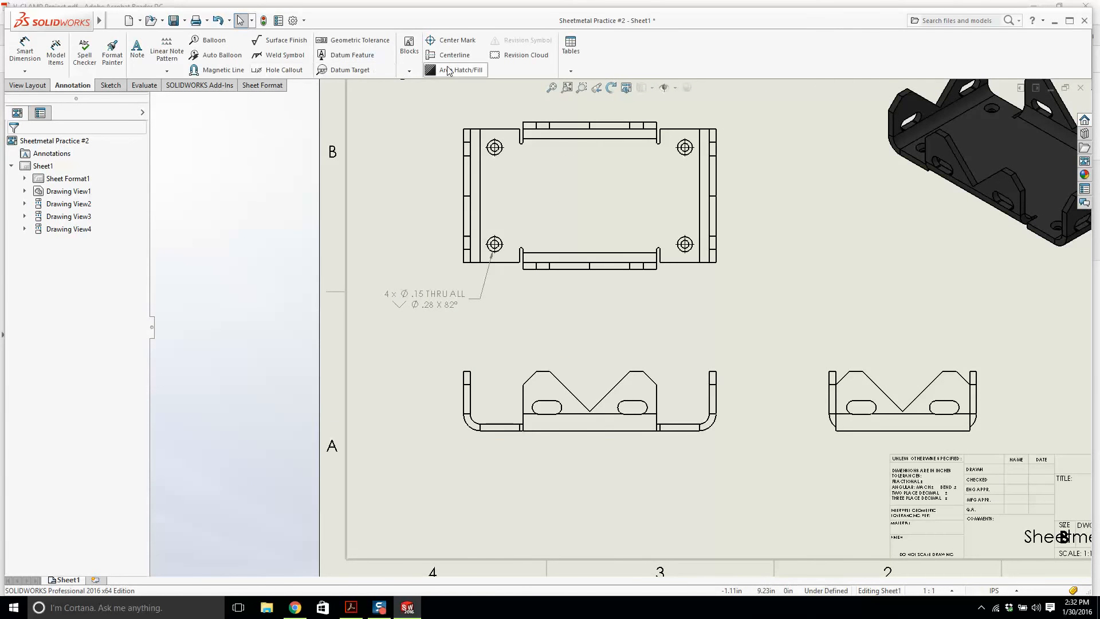
click(450, 40)
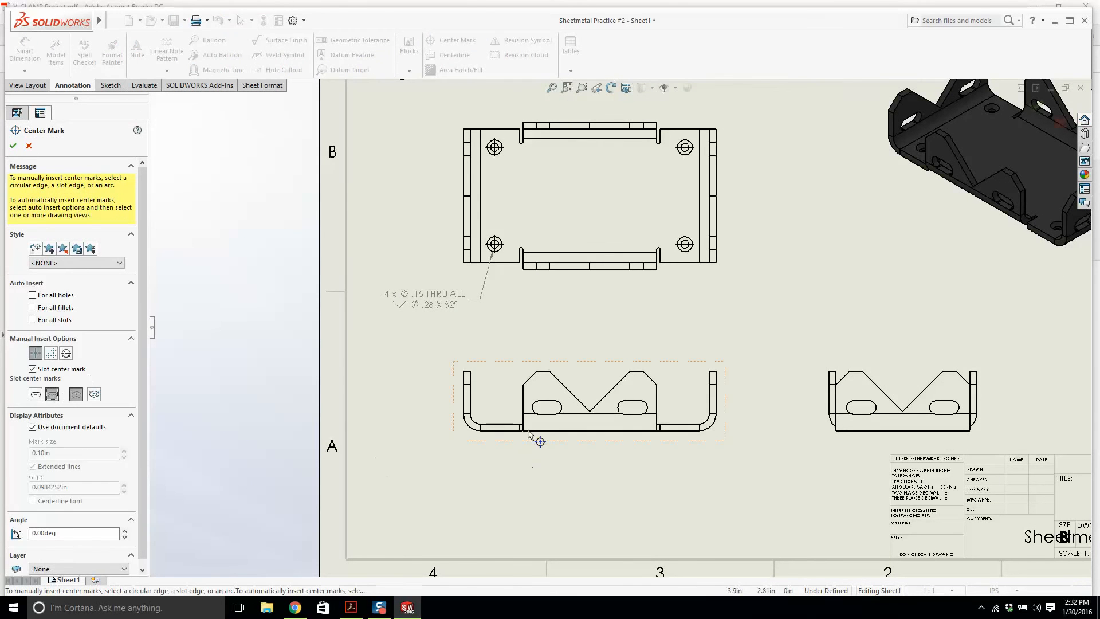
scroll(528, 434, down, 3)
click(570, 378)
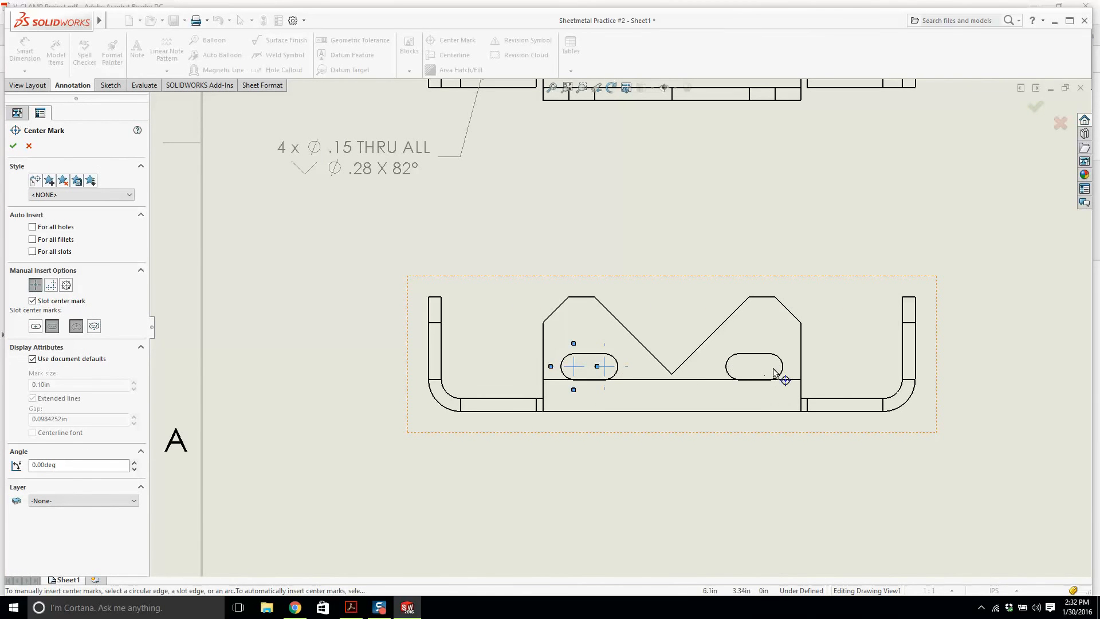
click(51, 285)
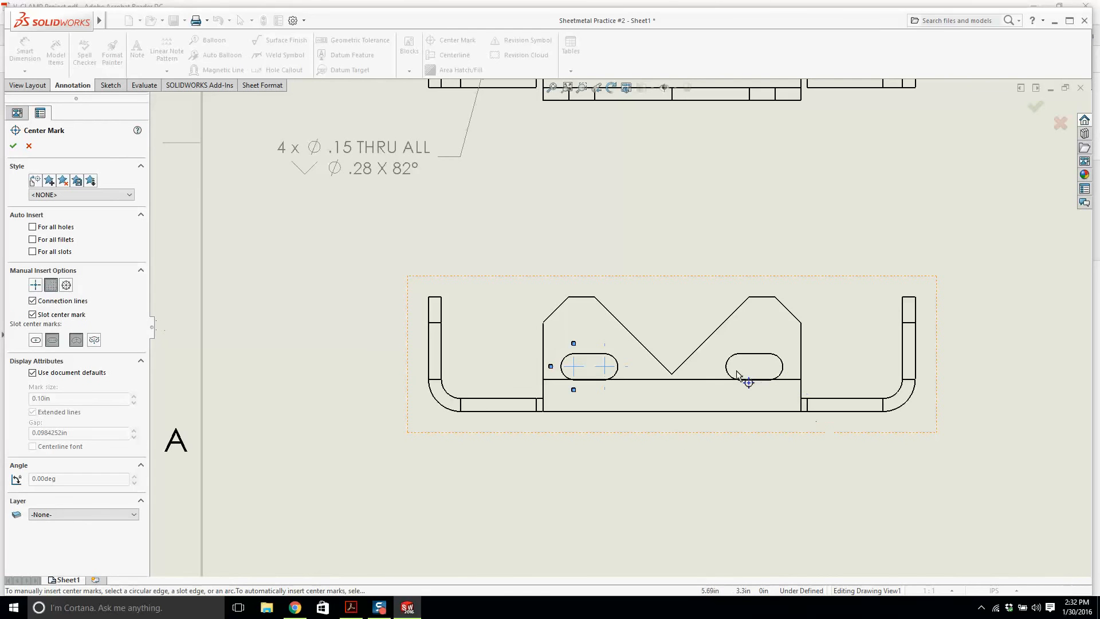
click(781, 368)
scroll(622, 326, up, 5)
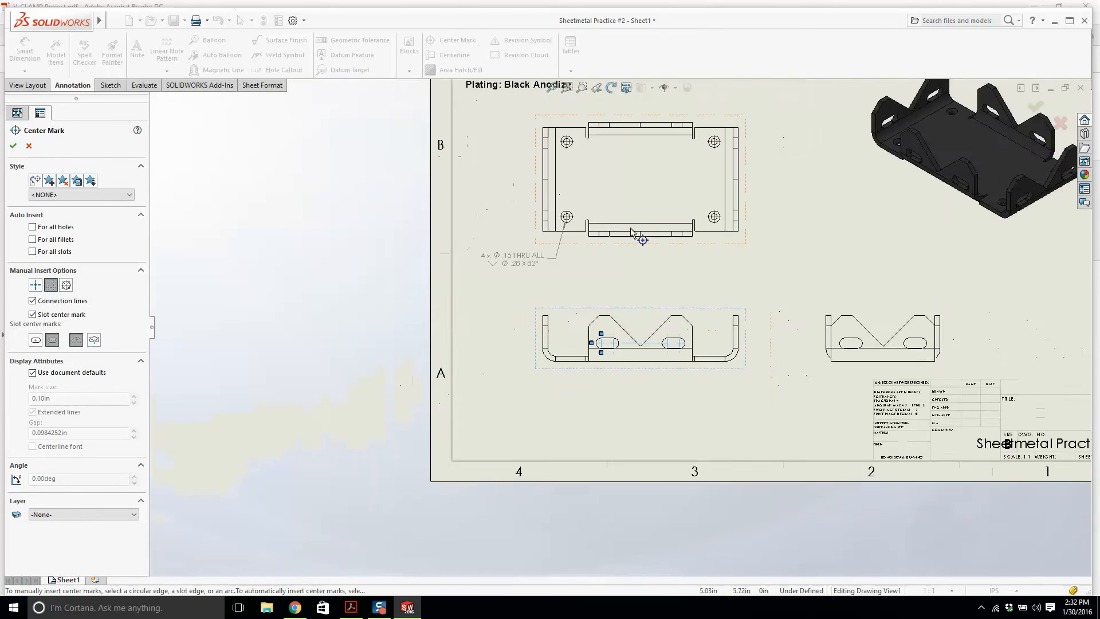
scroll(630, 228, down, 2)
scroll(816, 384, down, 3)
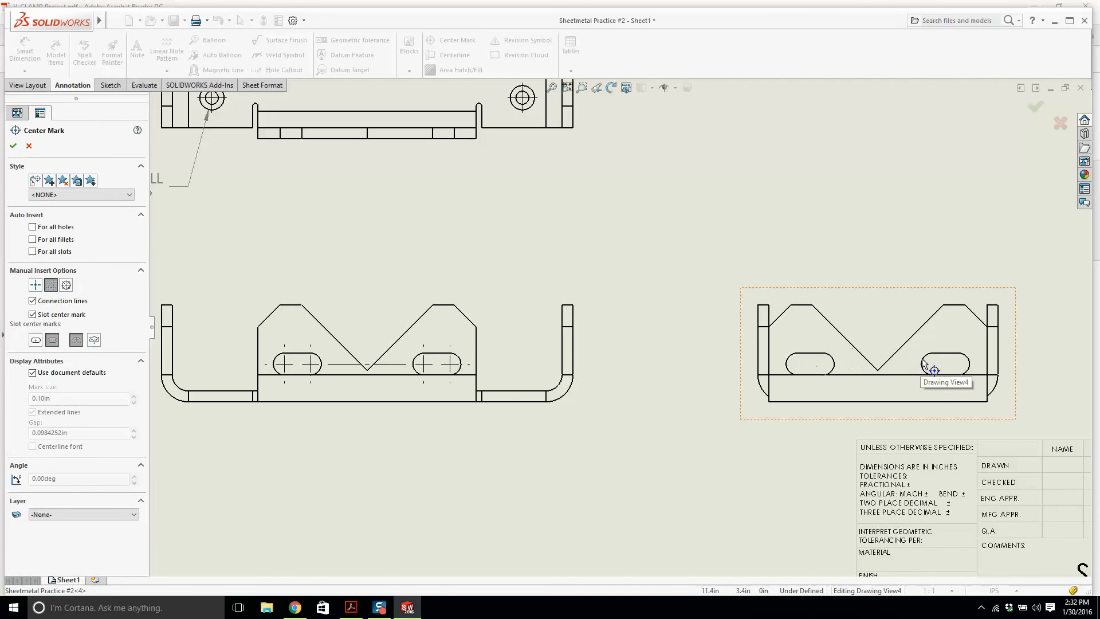
scroll(968, 369, down, 2)
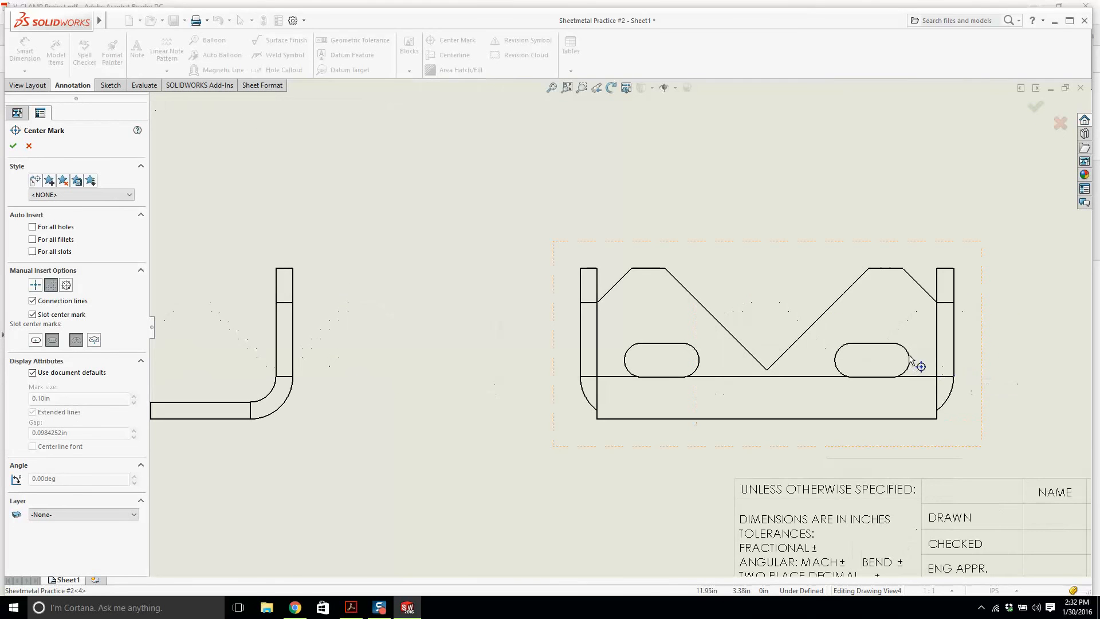
key(Escape)
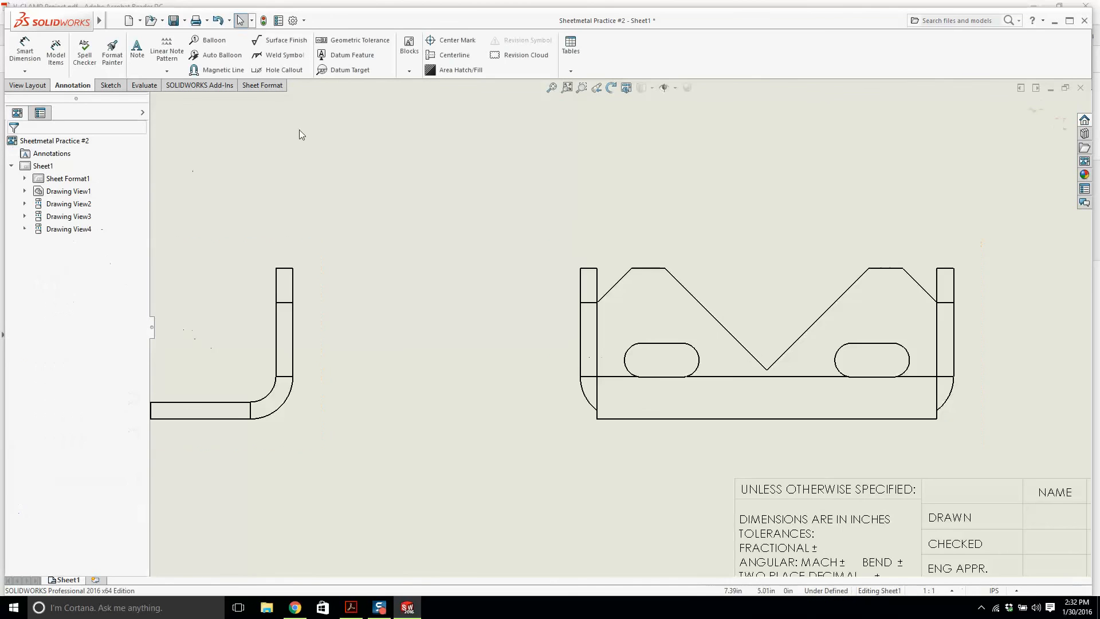
Step: Add linear center marks with connection lines to both ends of the end view's left slot and the inner end of its right slot
scroll(362, 319, up, 4)
click(449, 40)
scroll(667, 366, down, 2)
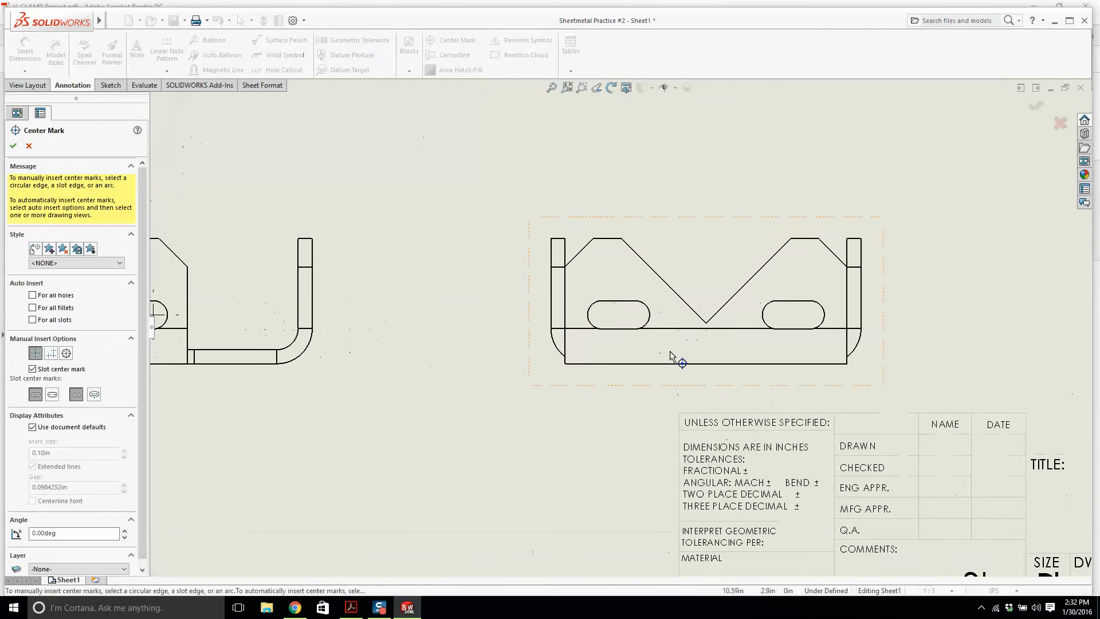
click(646, 312)
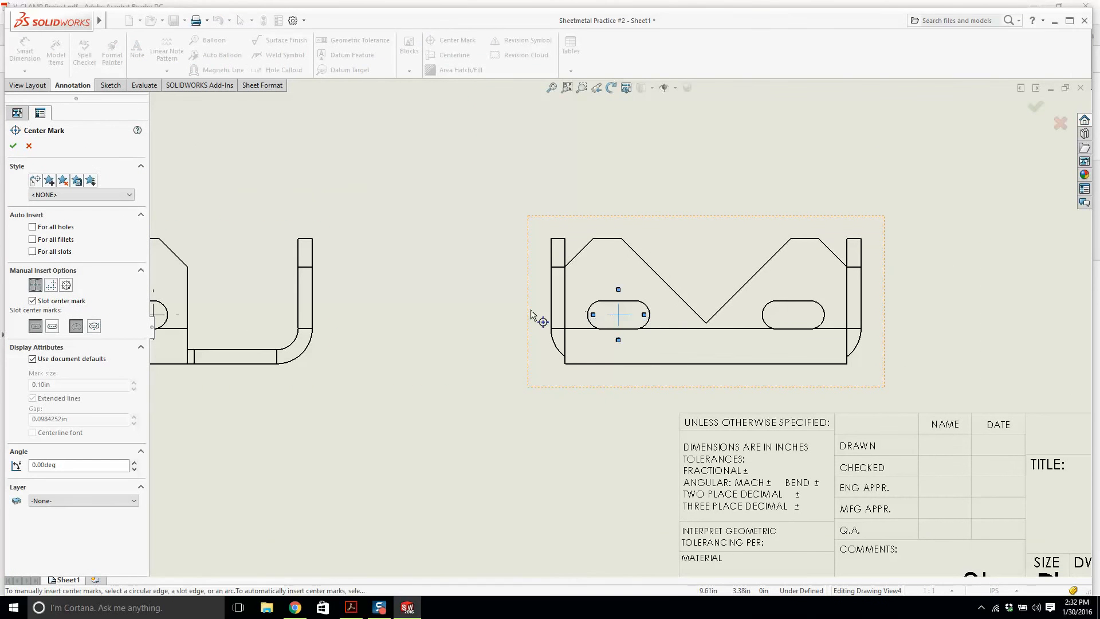
click(52, 326)
click(51, 285)
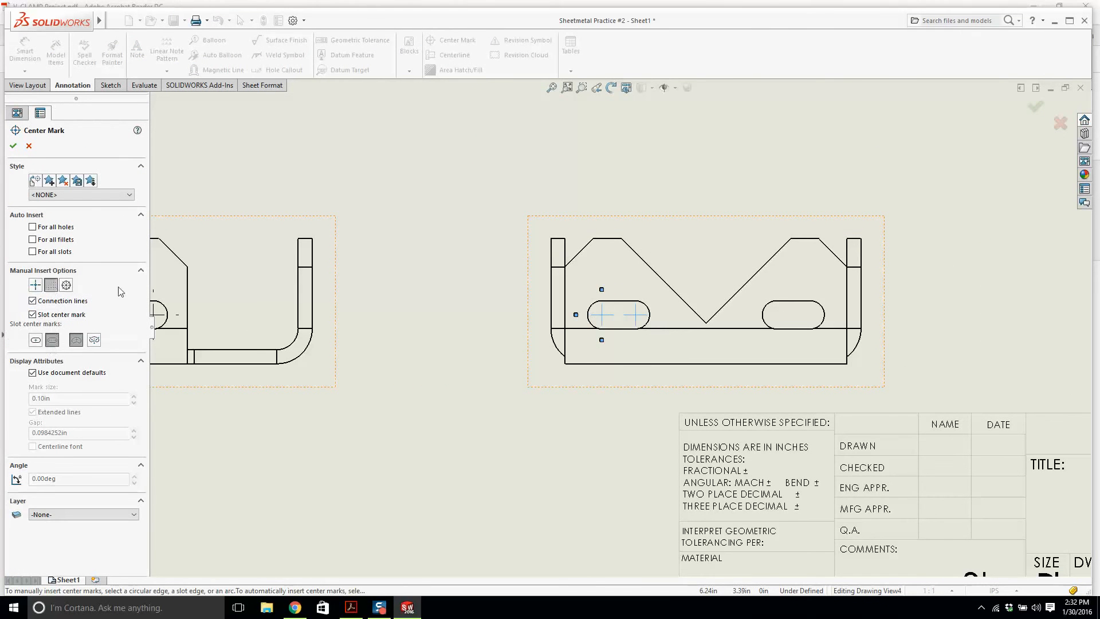
click(765, 316)
scroll(825, 318, up, 3)
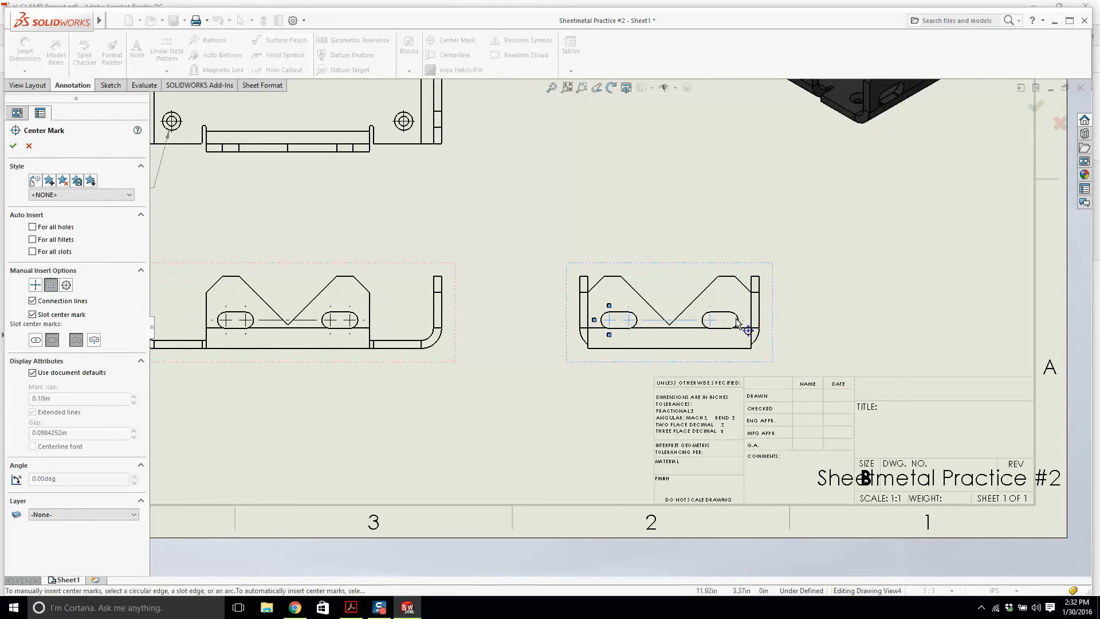
scroll(737, 322, down, 3)
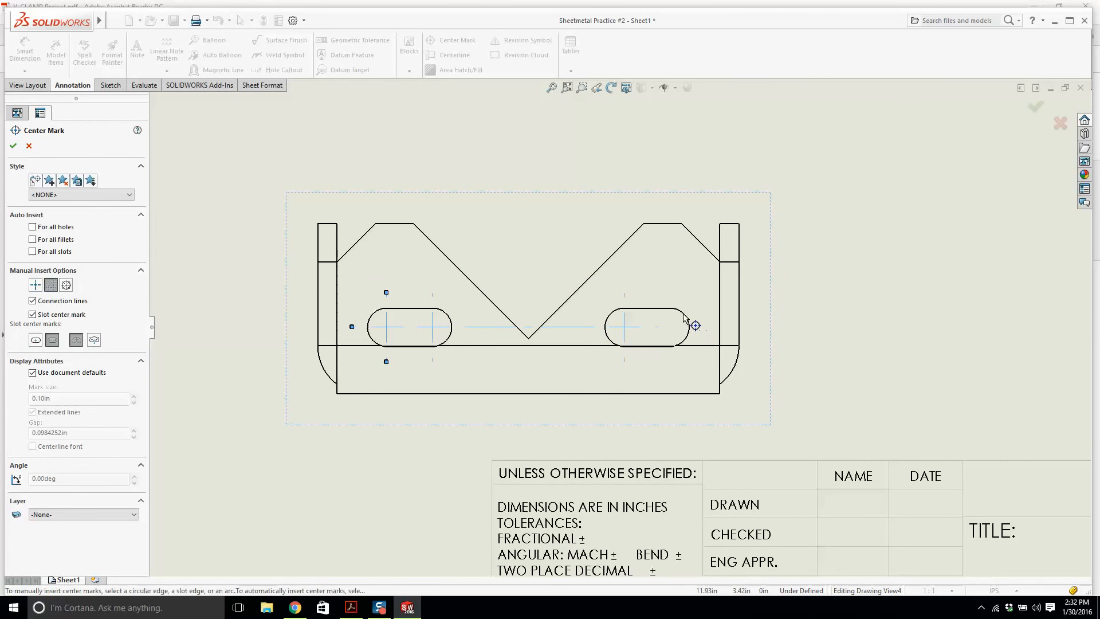
scroll(636, 358, down, 3)
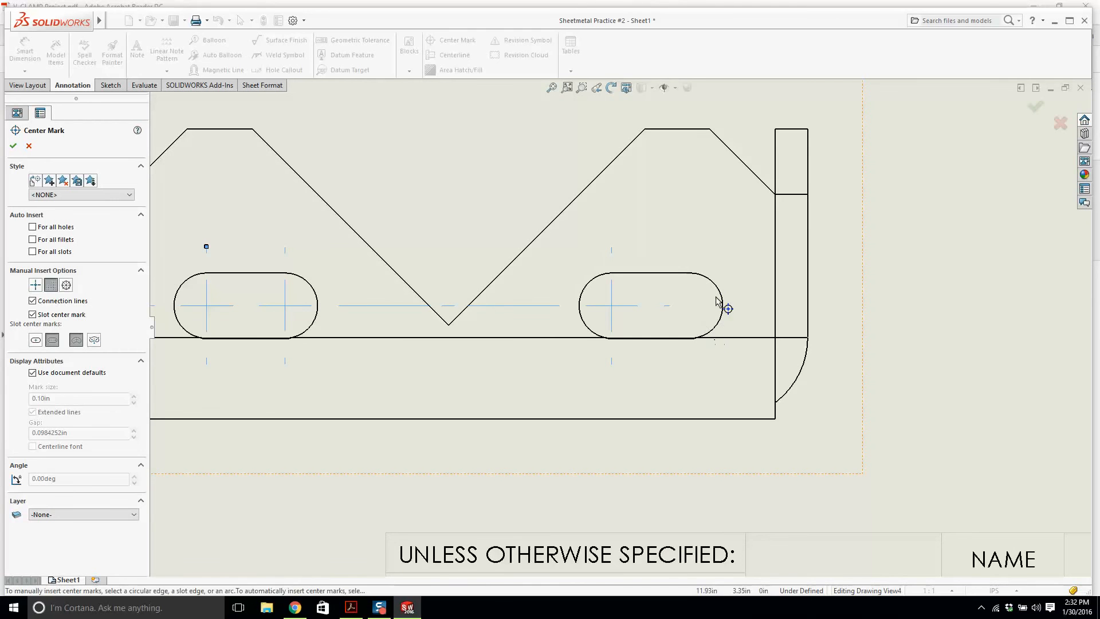
click(13, 146)
Step: Add a linear center mark with connection lines to the outer end of the end view's right slot
scroll(492, 212, up, 3)
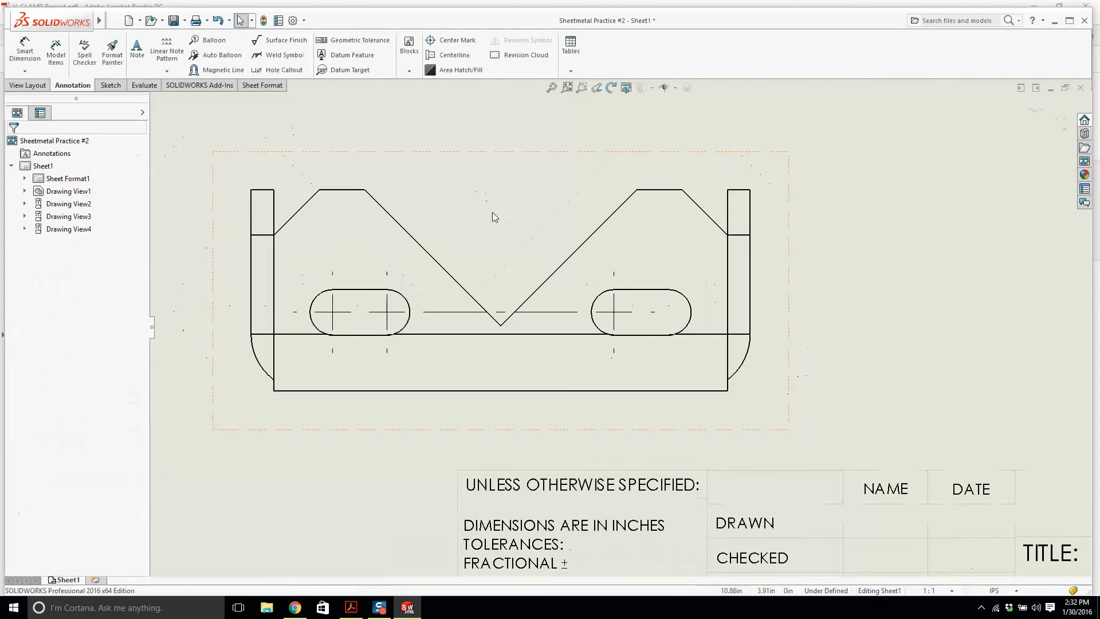
click(457, 40)
scroll(682, 327, down, 3)
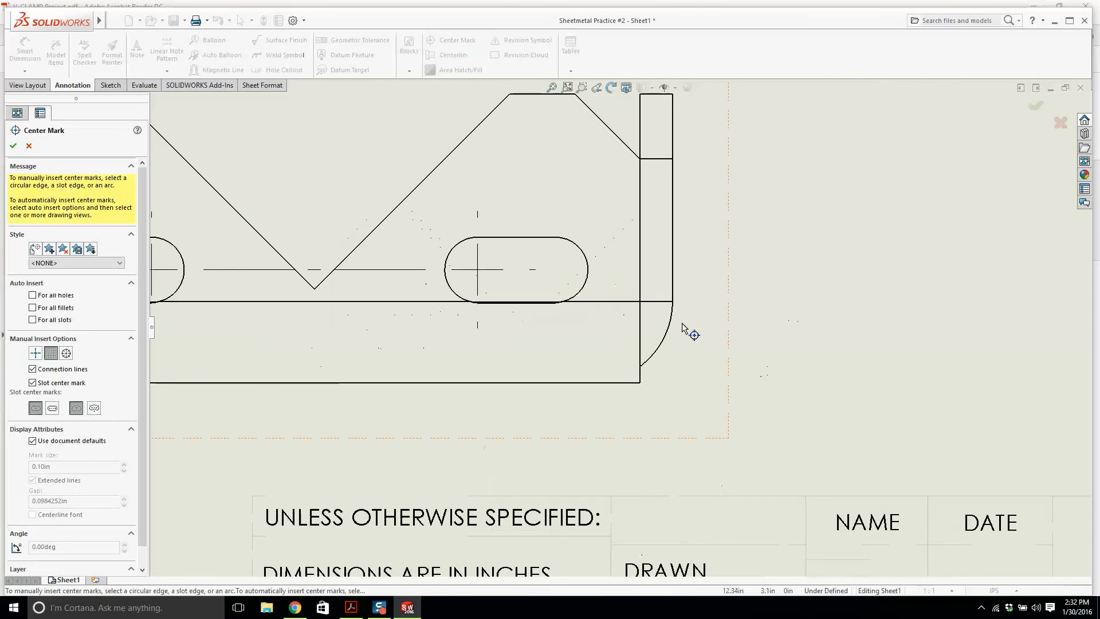
click(583, 255)
click(52, 340)
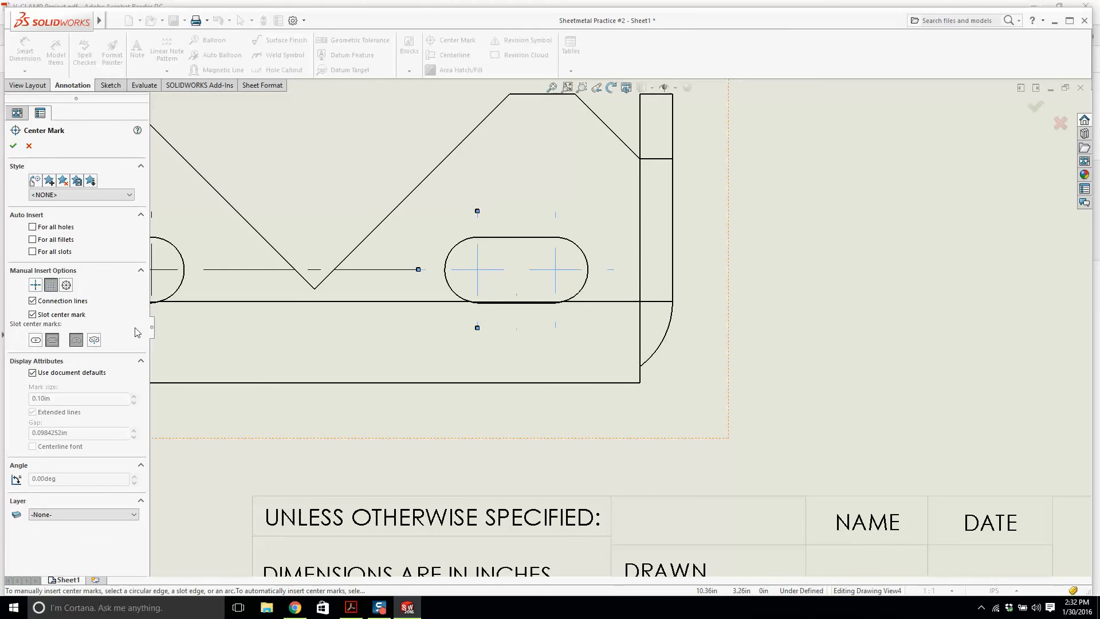
click(13, 146)
scroll(637, 176, up, 8)
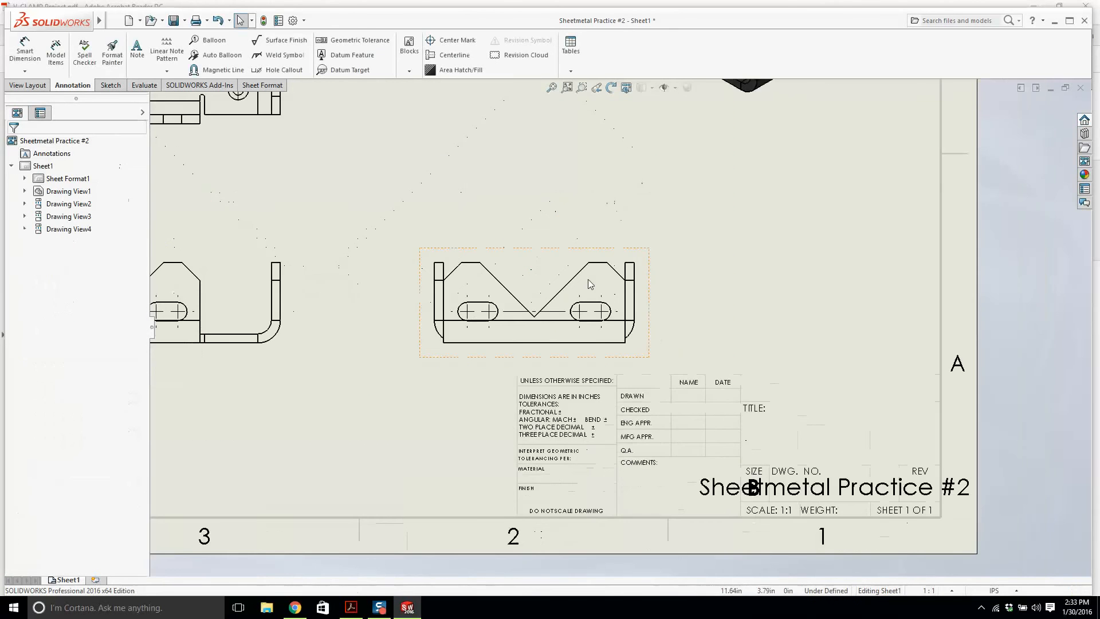
scroll(514, 208, up, 1)
scroll(480, 212, down, 2)
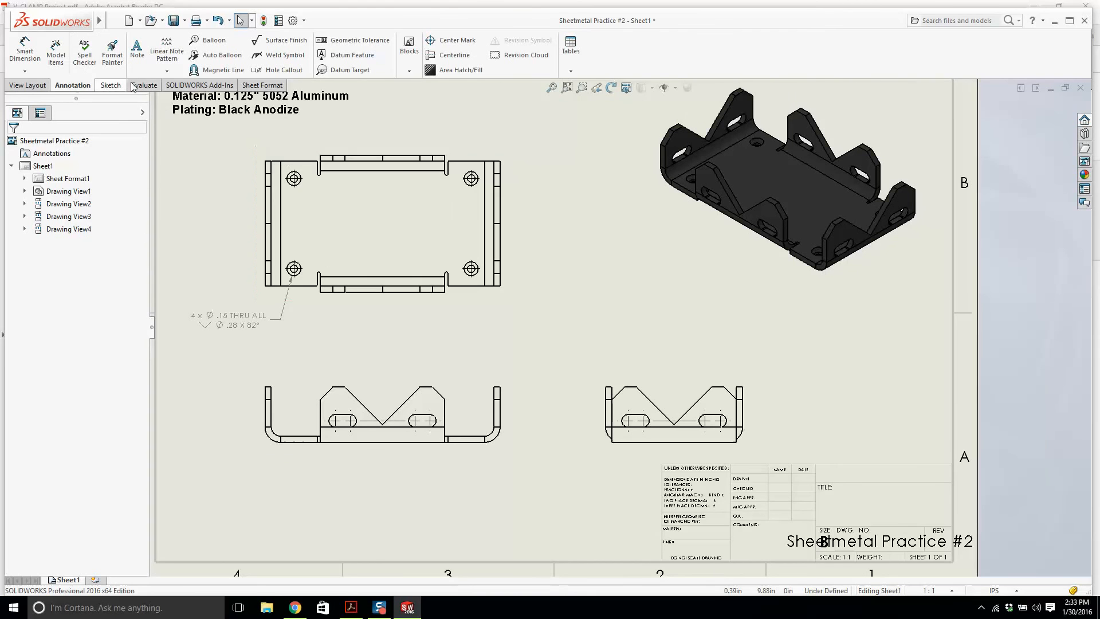
click(20, 71)
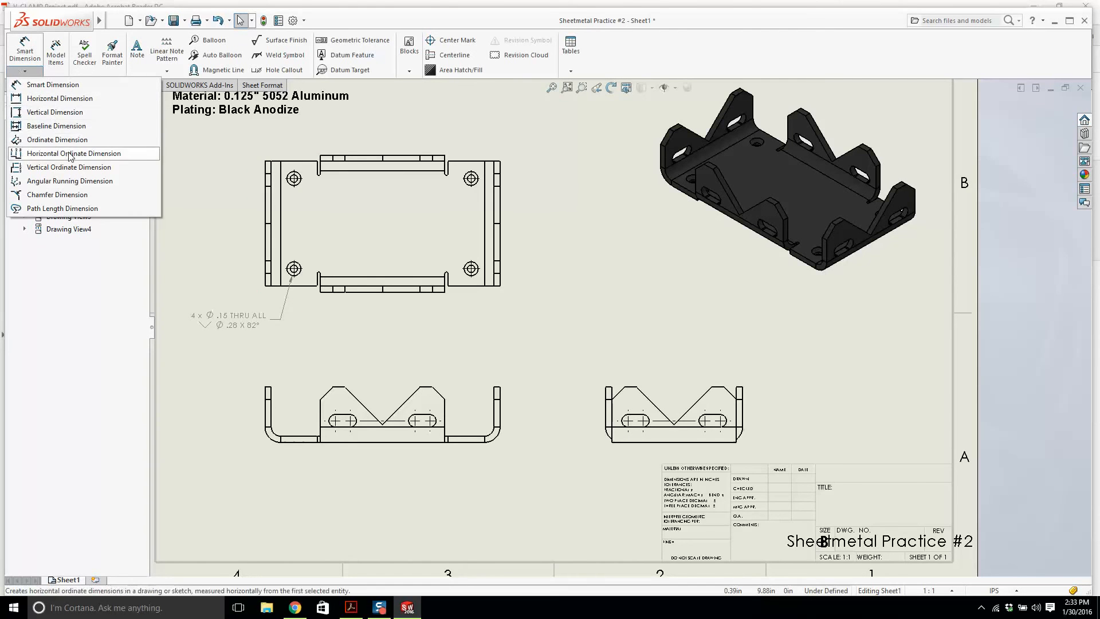
click(56, 142)
Step: Add a horizontal centerline between the top view's upper and lower base edges and extend it past the view's right end
scroll(245, 202, down, 2)
scroll(293, 240, down, 2)
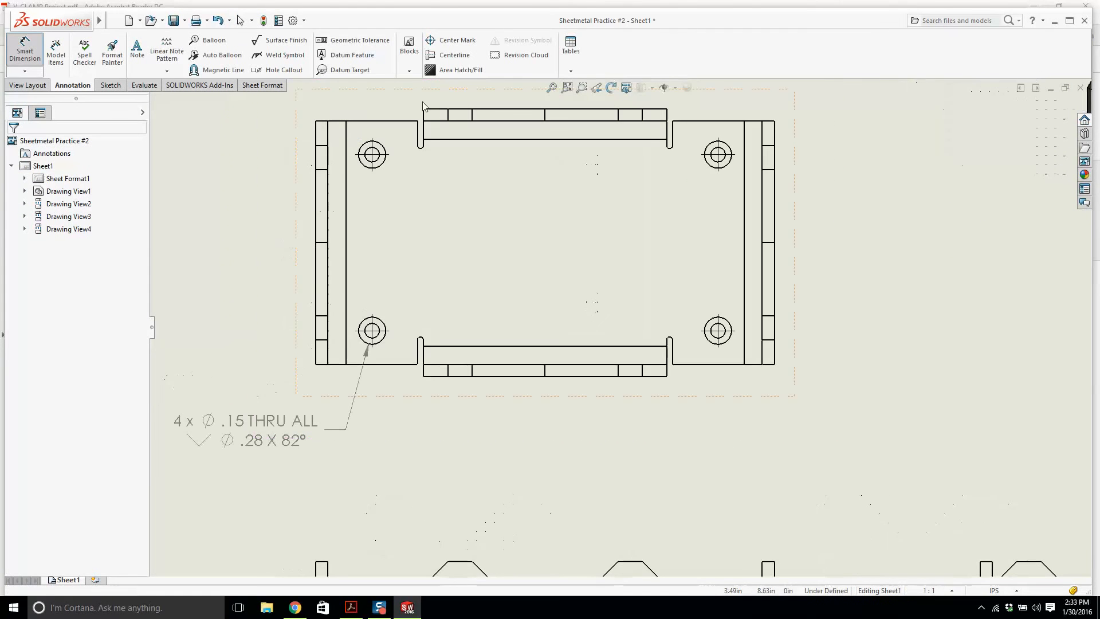
click(449, 54)
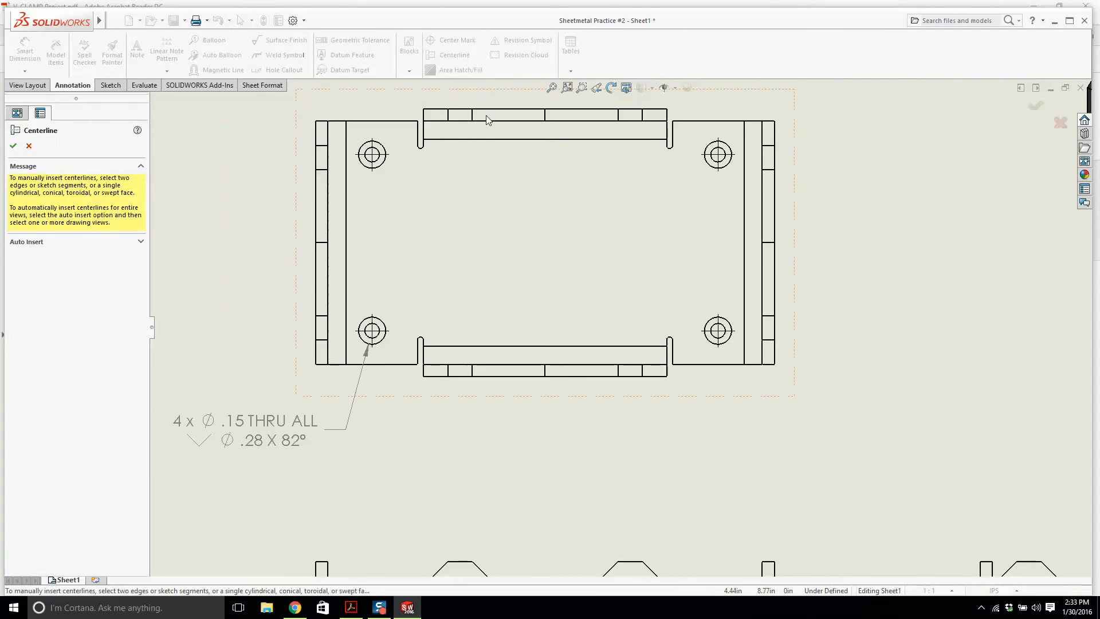
click(401, 122)
click(397, 365)
key(Escape)
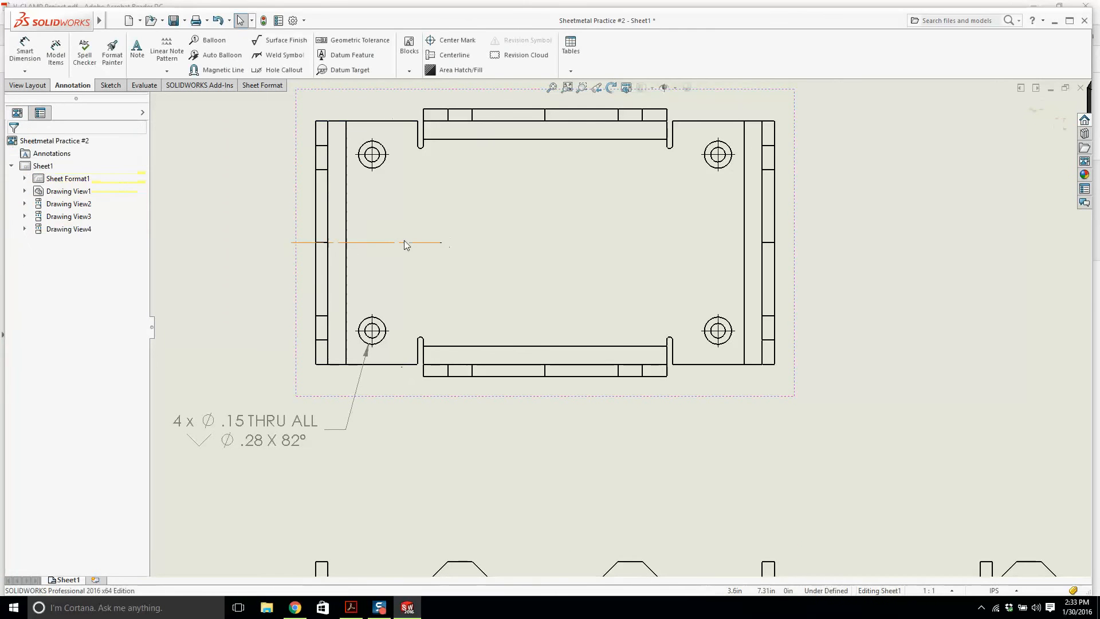
click(405, 242)
drag(441, 242, 872, 243)
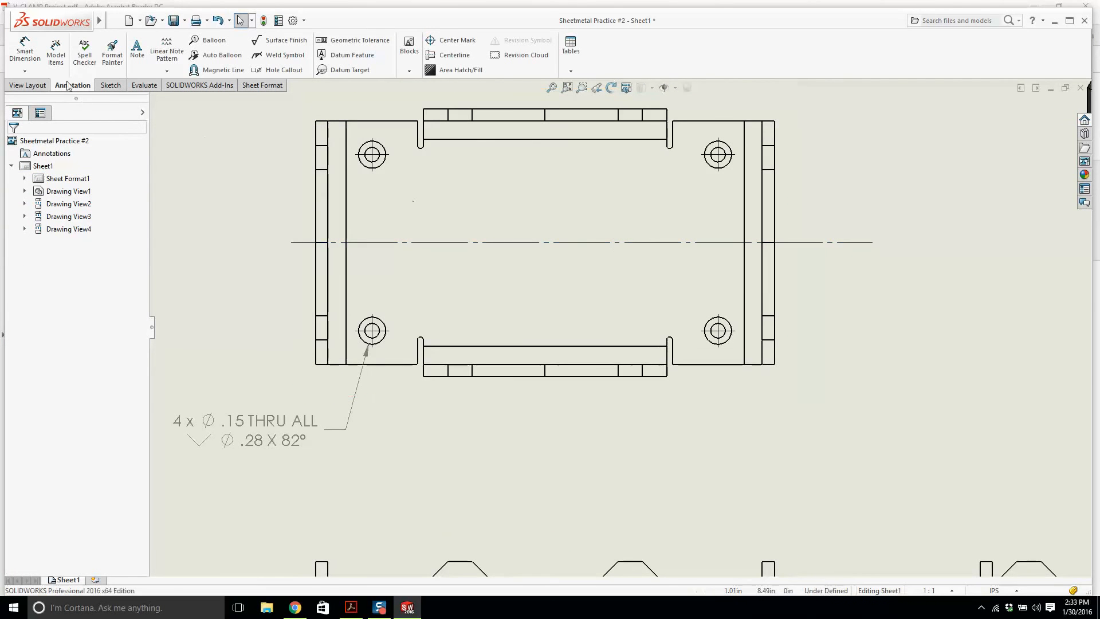
Step: Place an ordinate zero left of the top view on its horizontal centerline and add ordinate dimensions to the upper and lower right holes
click(24, 71)
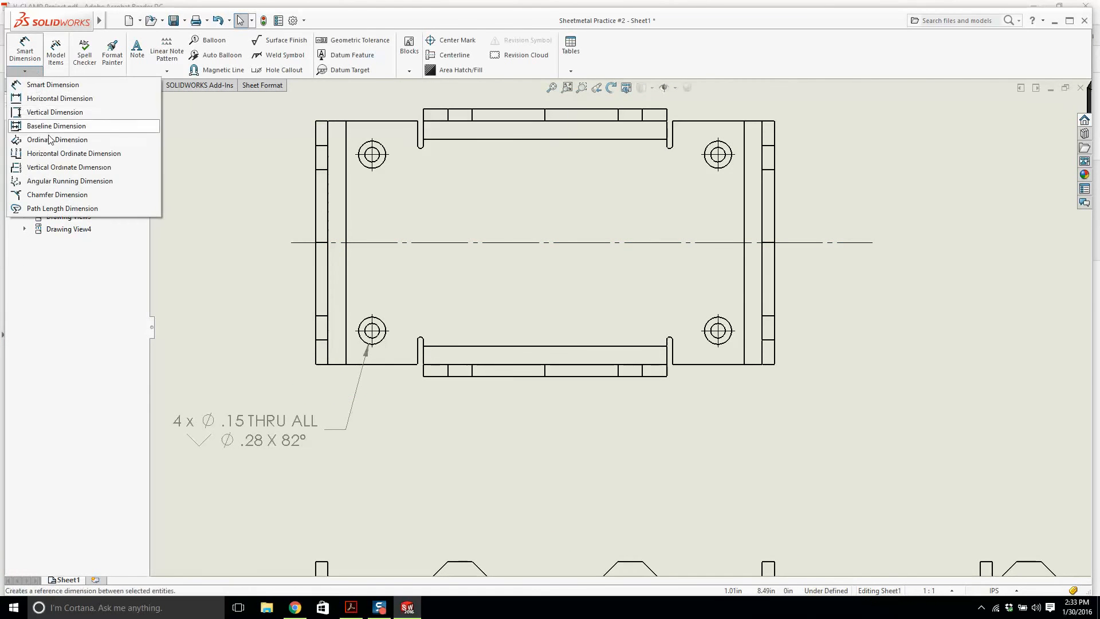
click(40, 141)
click(347, 242)
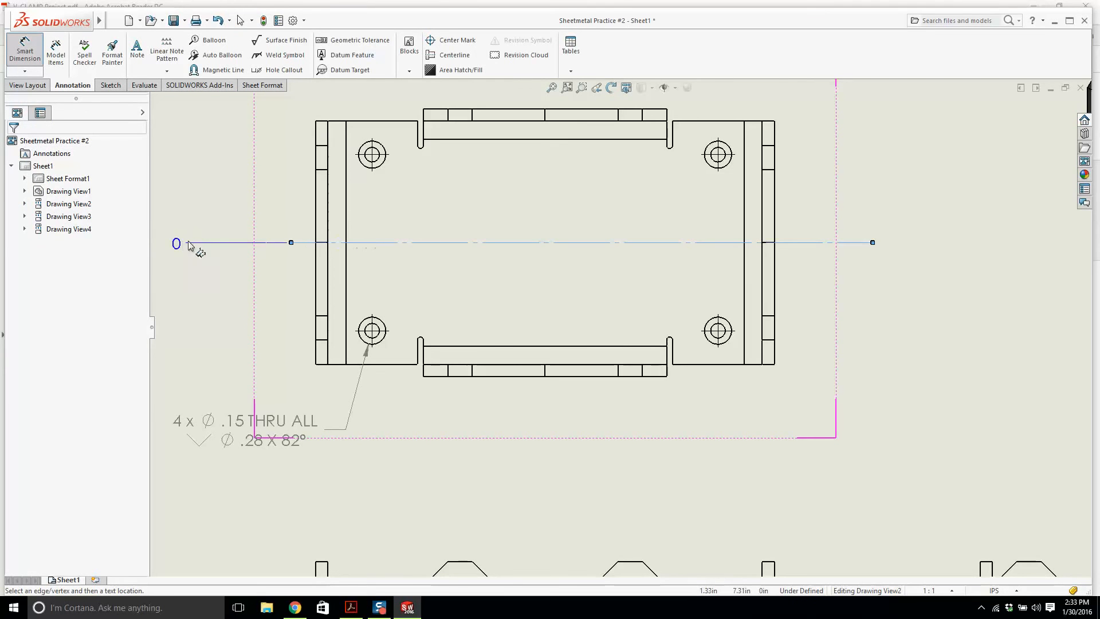
click(220, 242)
scroll(422, 204, up, 1)
scroll(447, 210, down, 1)
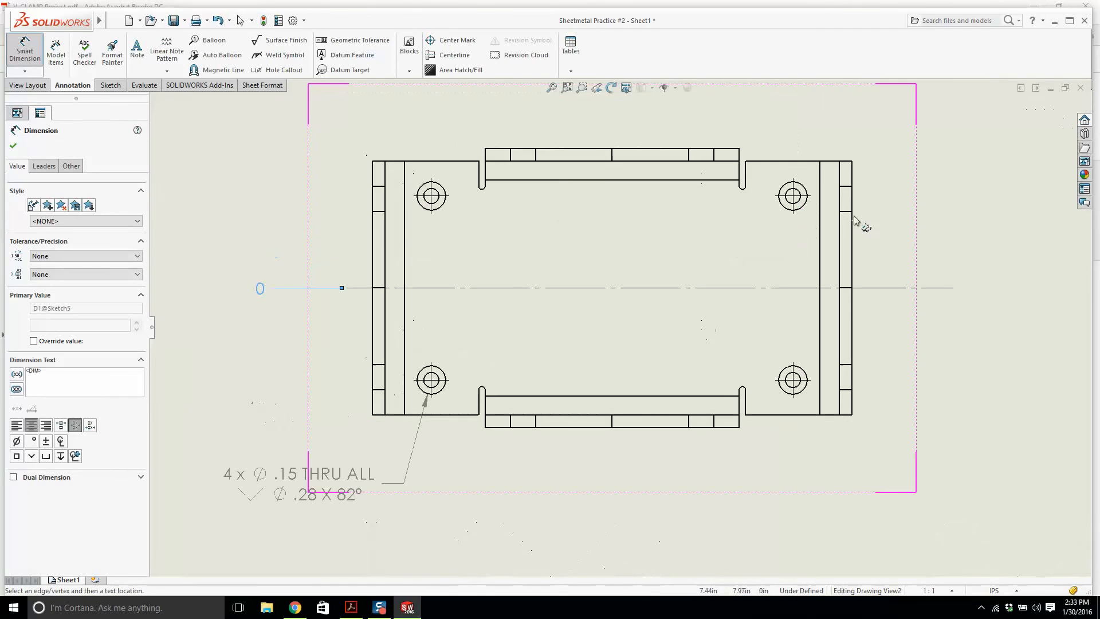
click(803, 207)
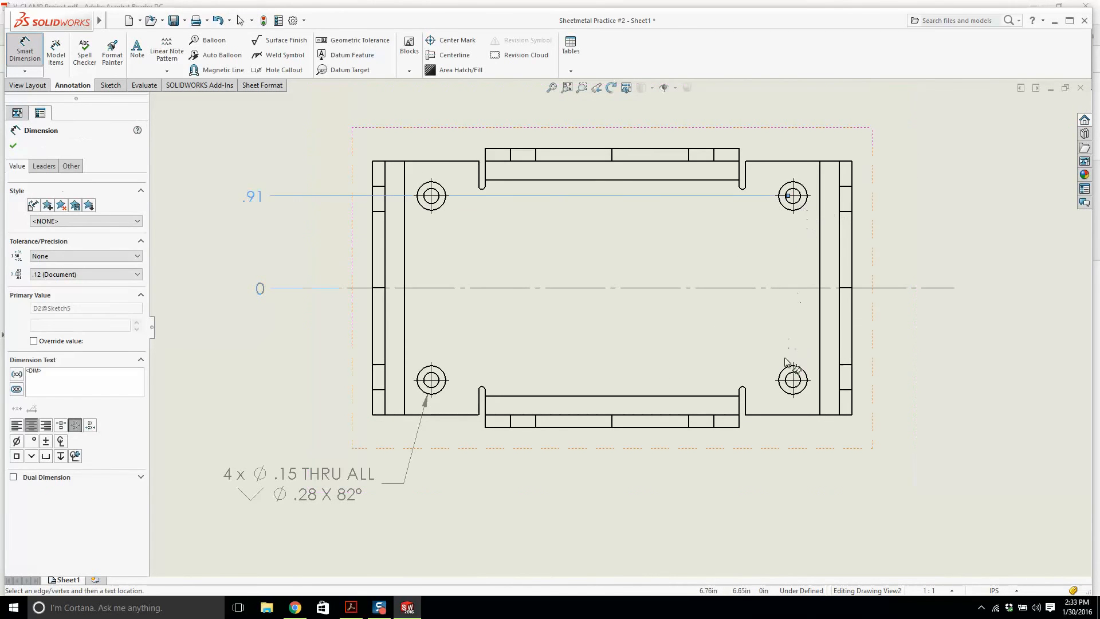
click(803, 380)
Step: Add ordinate dimensions from the horizontal centerline to the upper and lower base edges and the outer edges of both long-side flanges
click(593, 415)
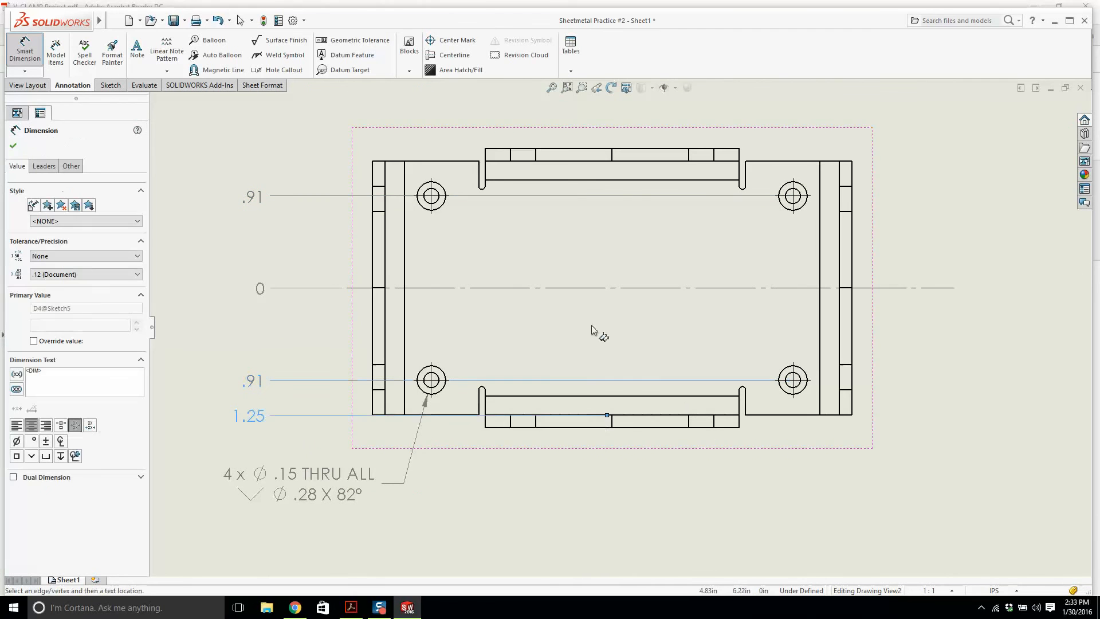
click(559, 163)
click(560, 149)
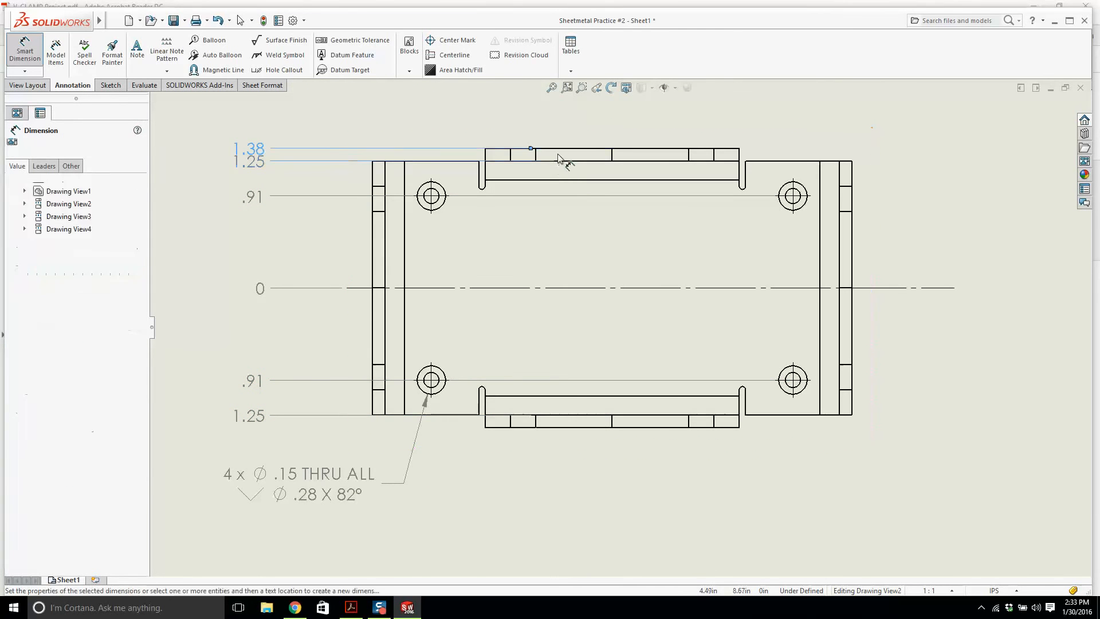
click(559, 428)
scroll(498, 264, up, 4)
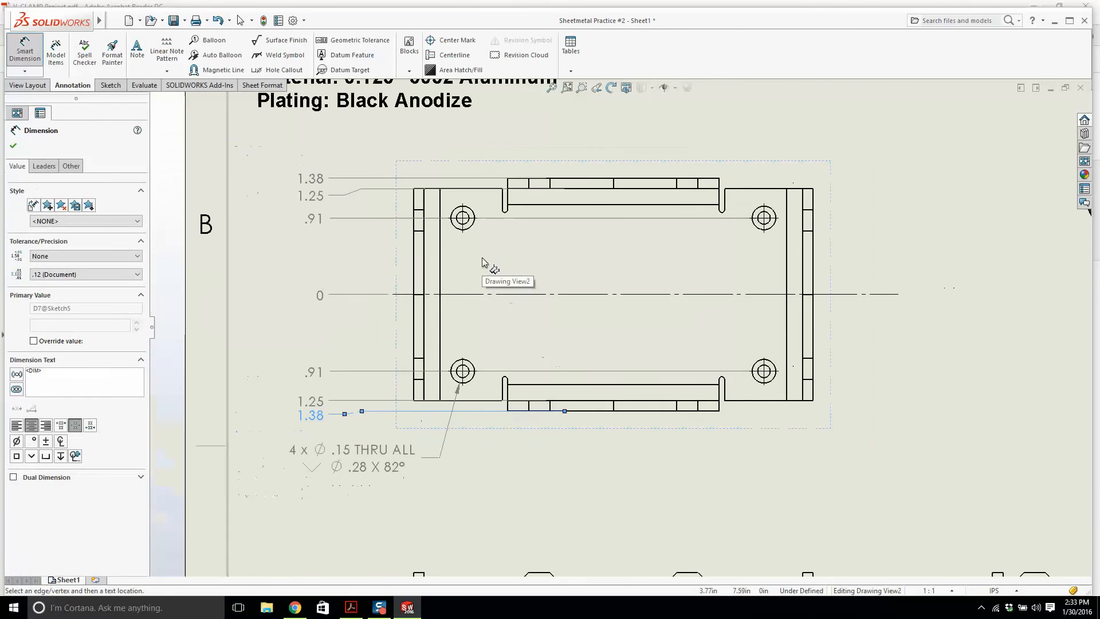
scroll(508, 265, up, 2)
scroll(643, 405, up, 2)
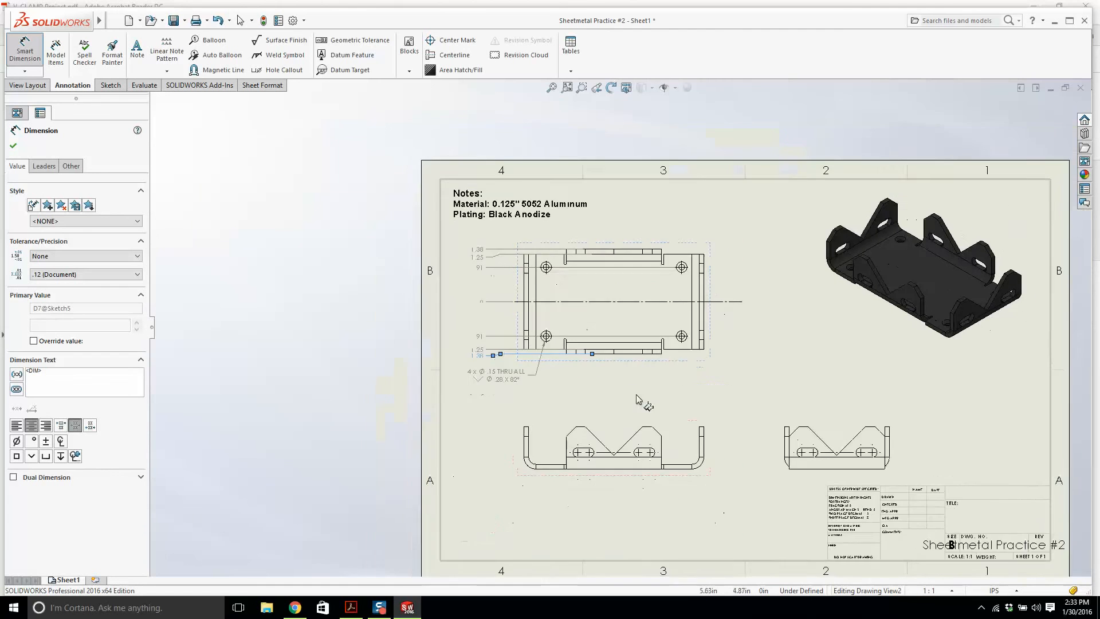
scroll(646, 300, down, 1)
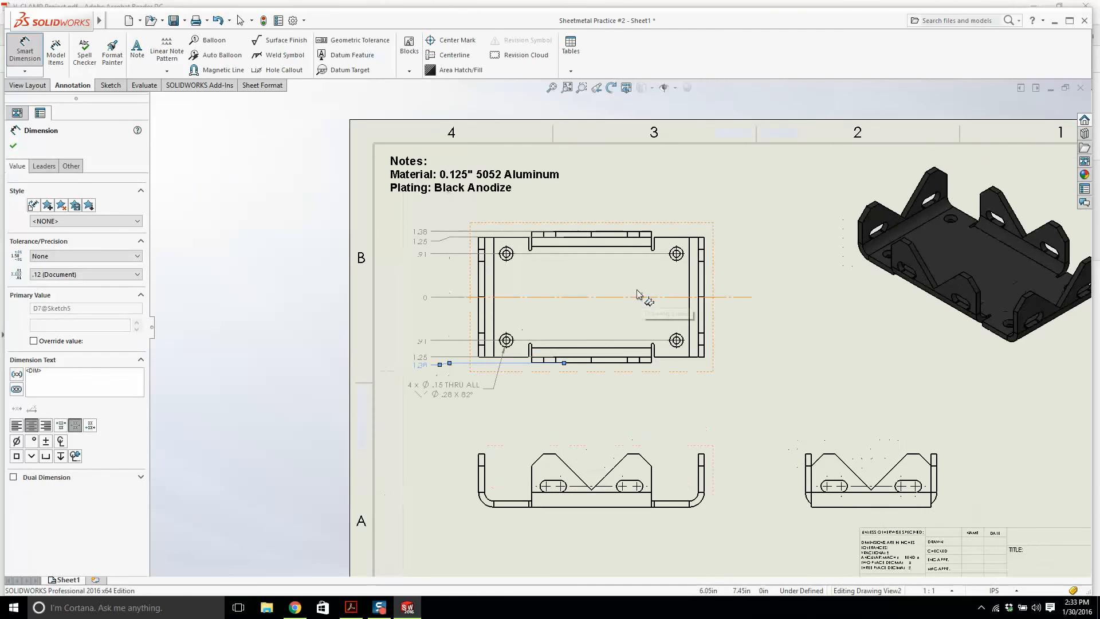
key(Escape)
Step: Add a vertical centerline midway between the top view's outer end edges and move the view slightly down the sheet
click(455, 54)
scroll(481, 273, down, 1)
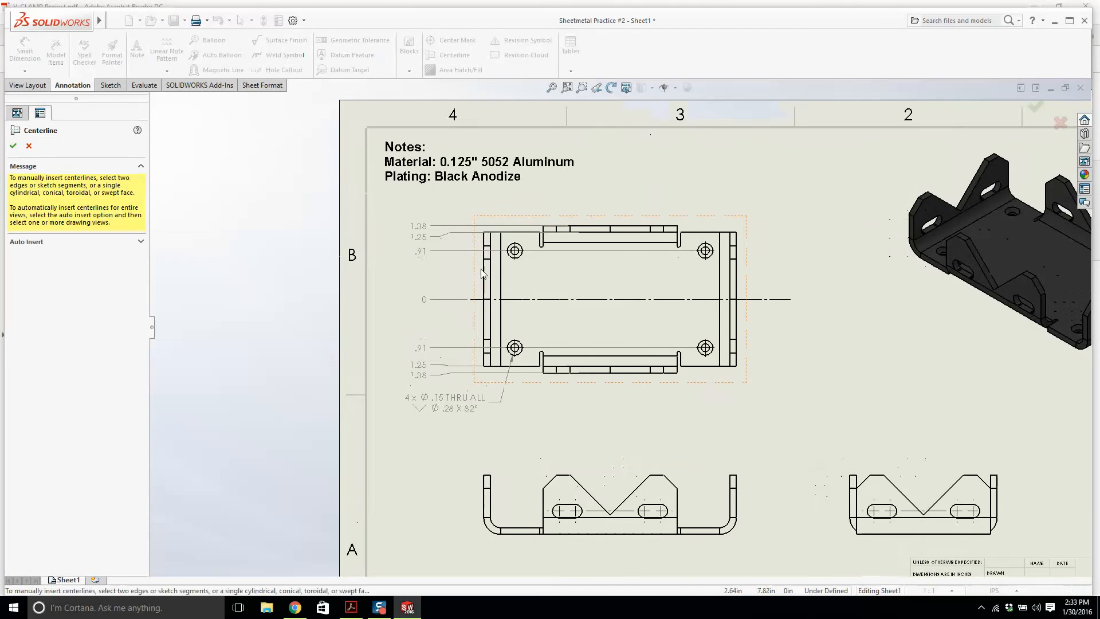
click(484, 273)
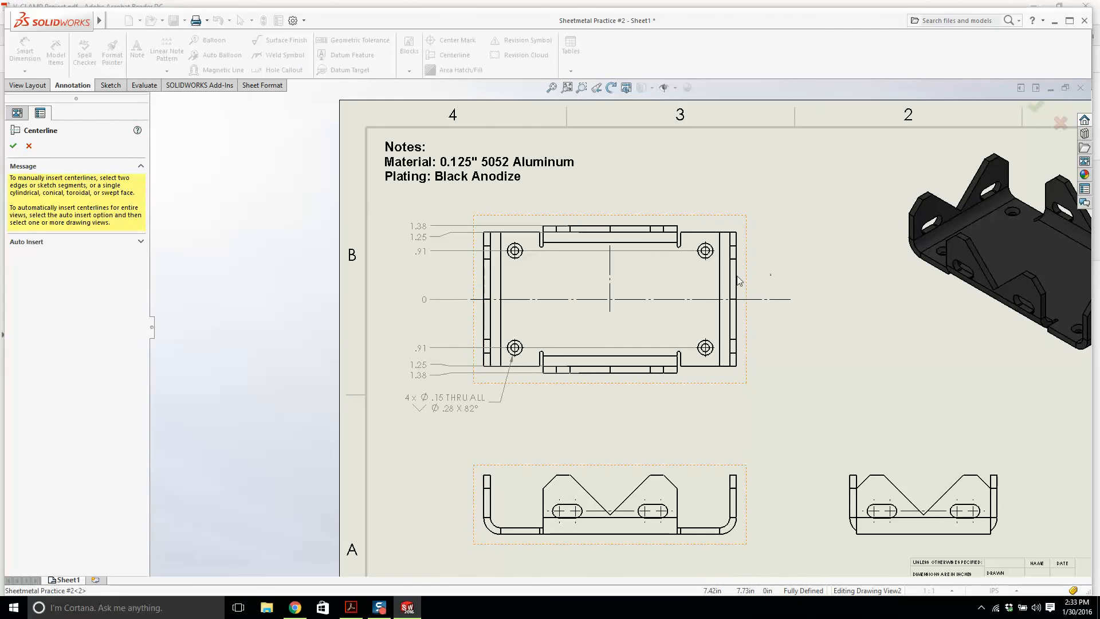
key(Escape)
drag(747, 325, 751, 353)
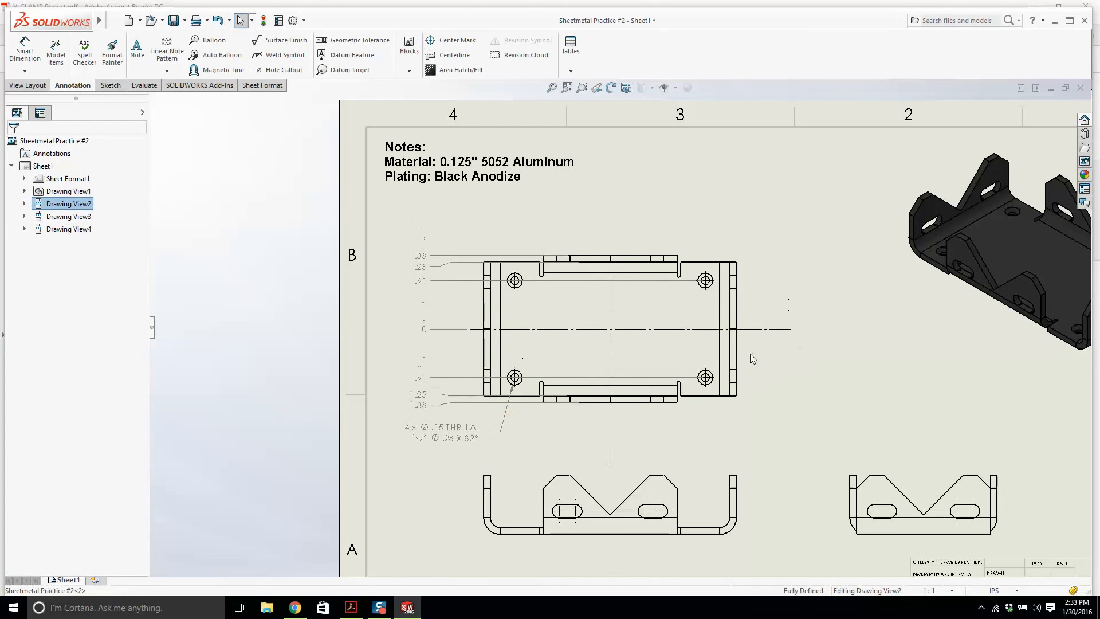
Step: Extend the top view's vertical centerline down to the lower flange
click(609, 312)
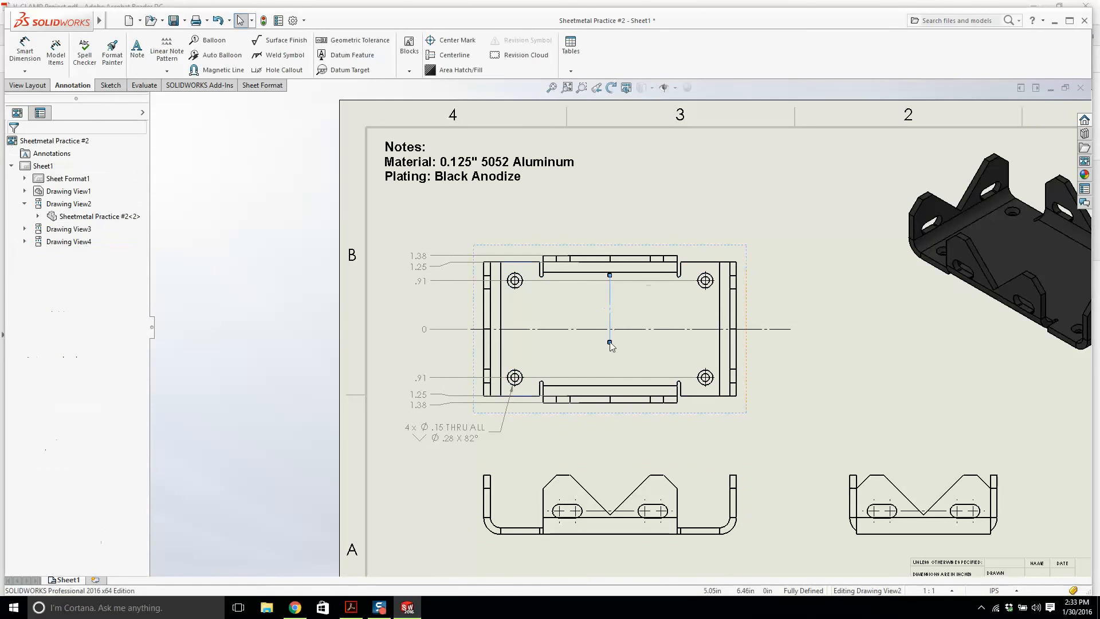
drag(610, 342, 607, 391)
key(Escape)
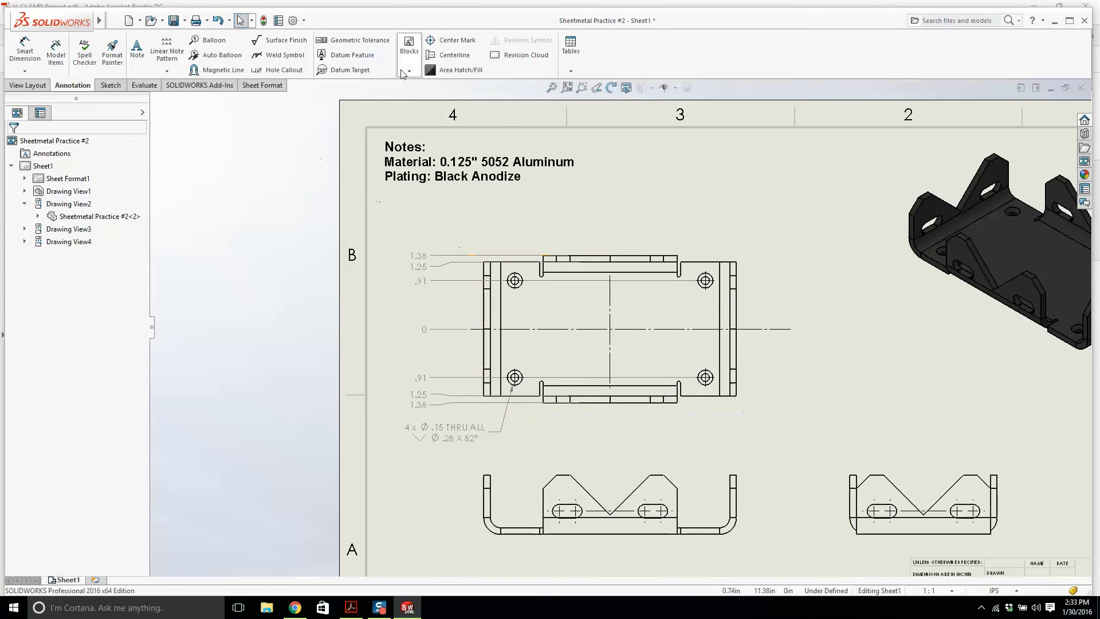
Step: Place an ordinate zero above the top view on its vertical centerline and add ordinate dimensions to both ends of the upper flange
click(24, 71)
click(55, 143)
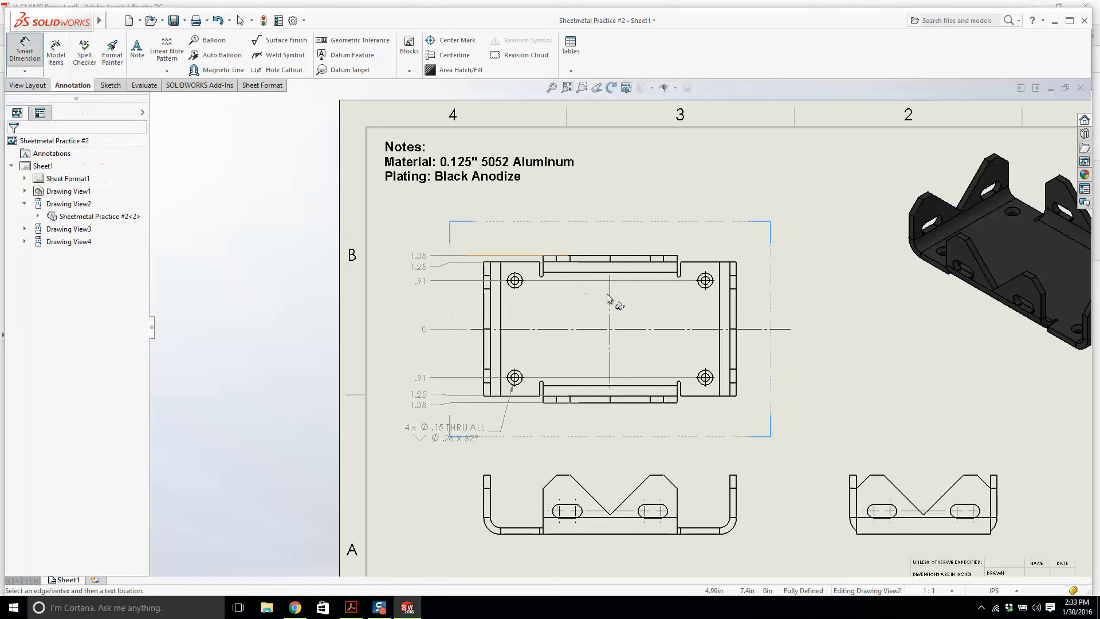
click(609, 223)
scroll(573, 287, down, 4)
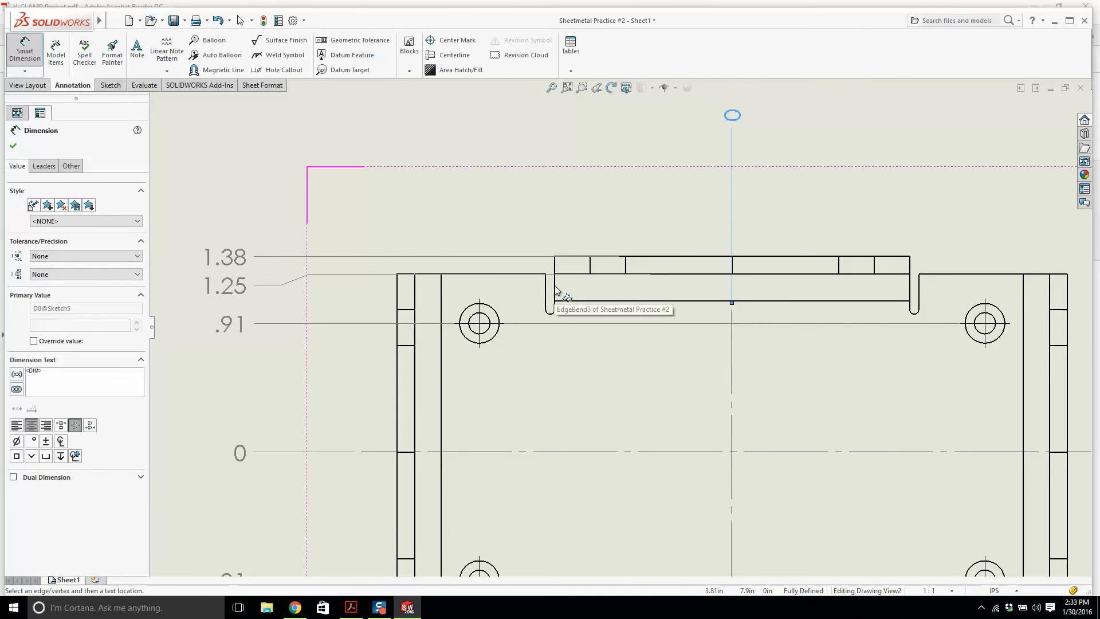
click(554, 290)
click(911, 287)
scroll(864, 287, up, 3)
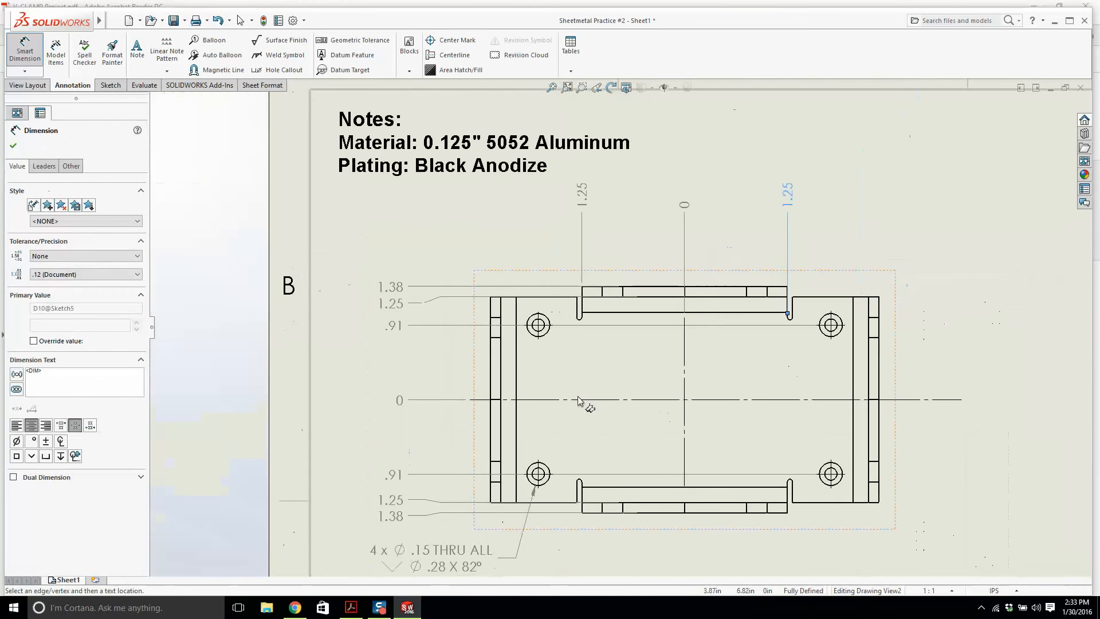
Step: Add ordinate dimensions from the vertical centerline to the countersunk holes on both sides and to both outer end edges of the top view
click(545, 468)
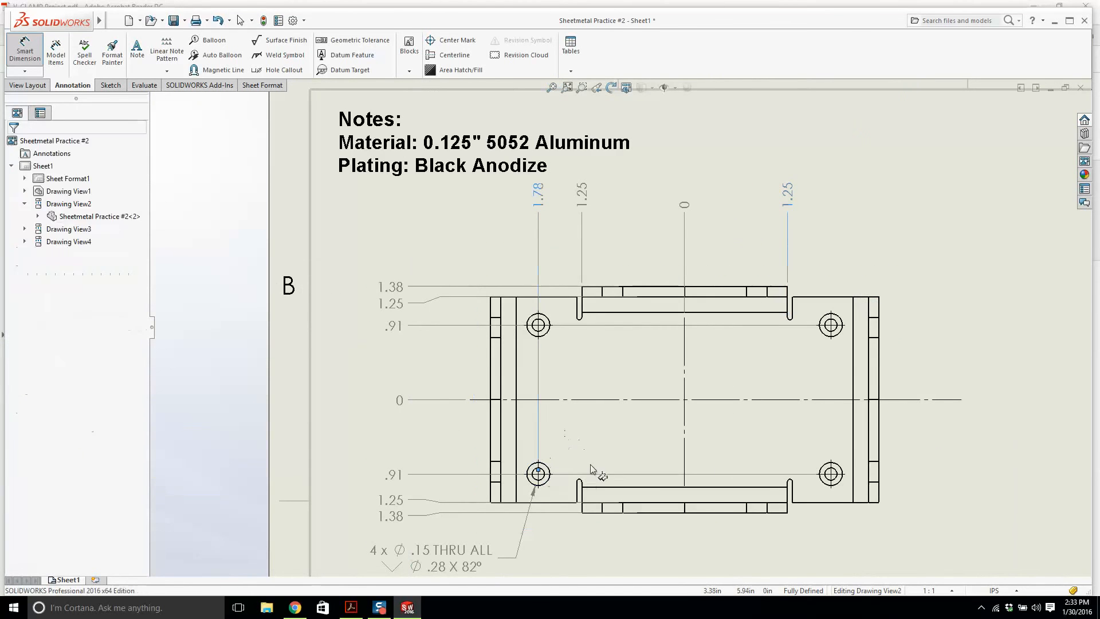
click(834, 469)
click(491, 353)
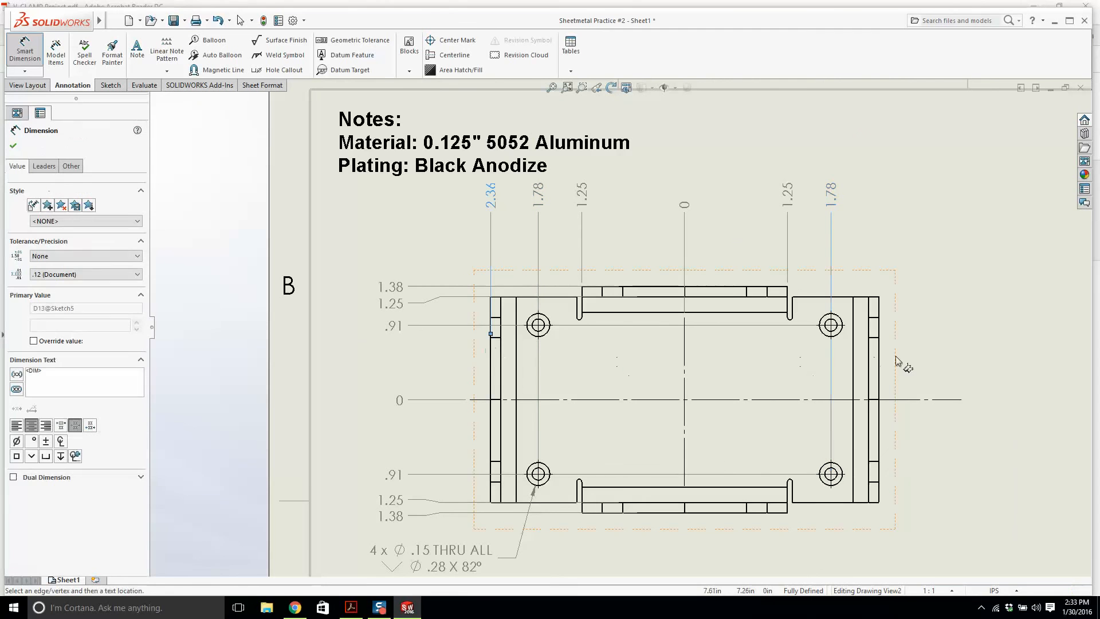
click(879, 360)
scroll(620, 326, up, 2)
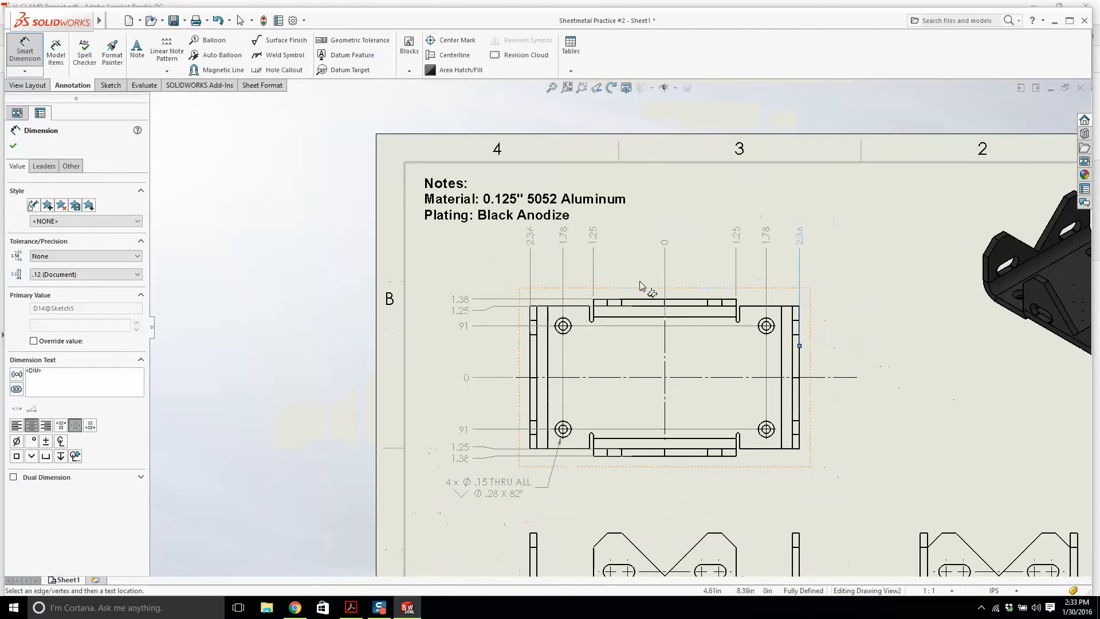
key(Escape)
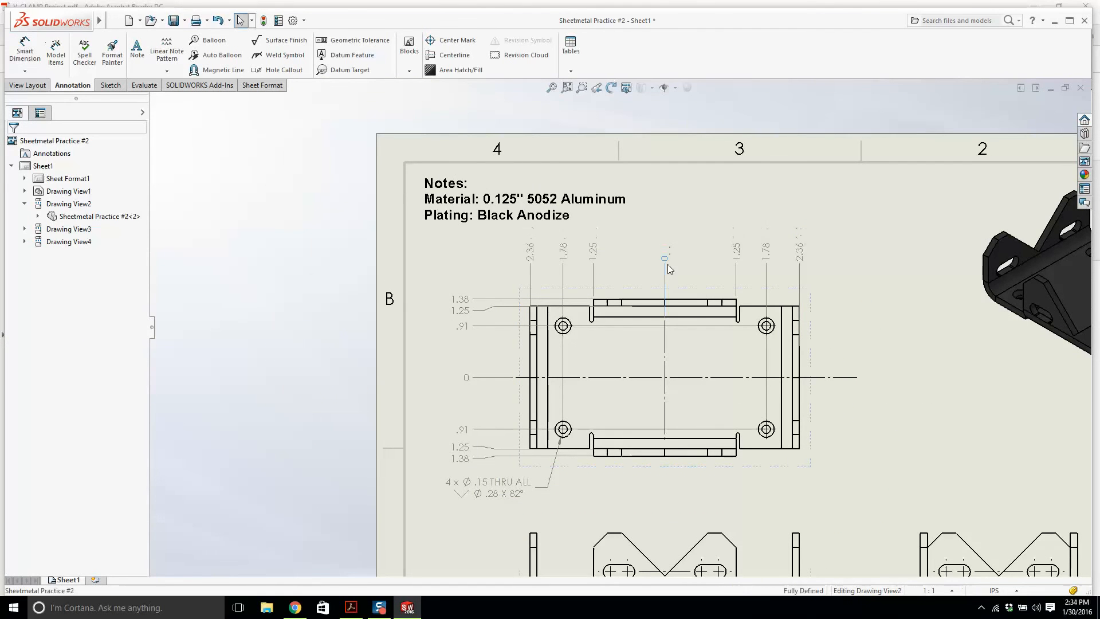
Step: Dimension the front view's overall height from the base's bottom edge to the end flange's top edge, placing it left of the view
scroll(677, 295, up, 2)
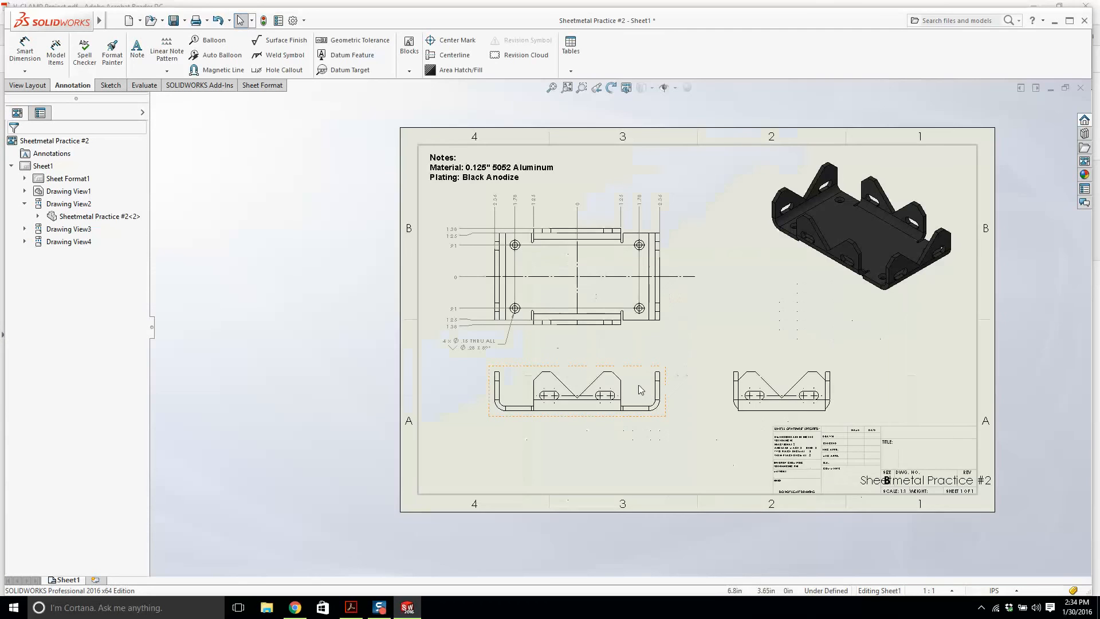
scroll(641, 389, down, 2)
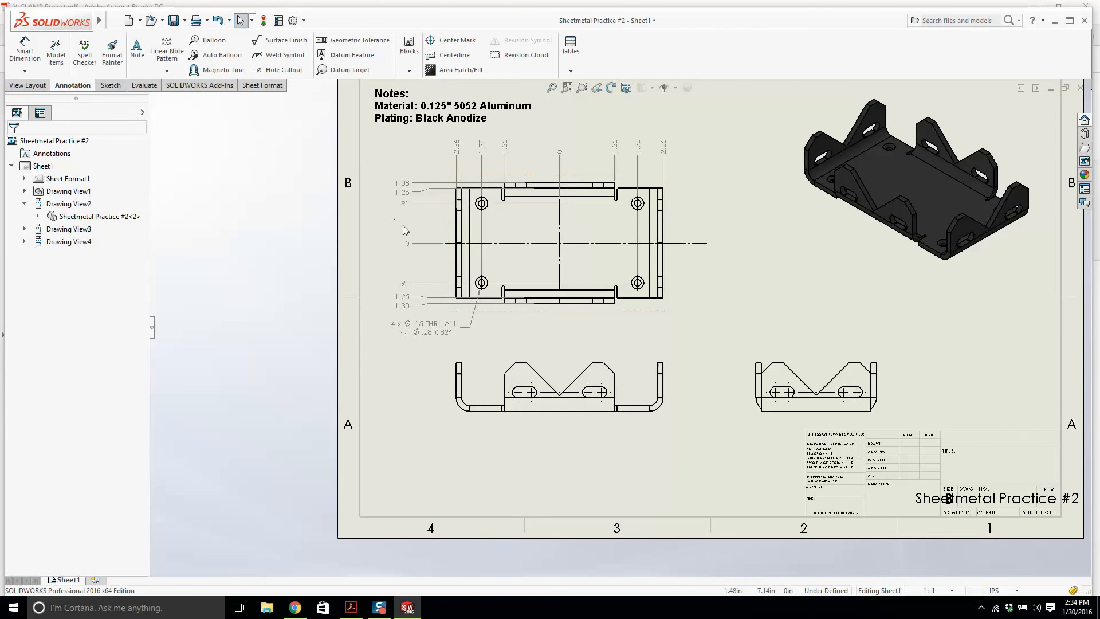
click(24, 49)
scroll(475, 369, down, 3)
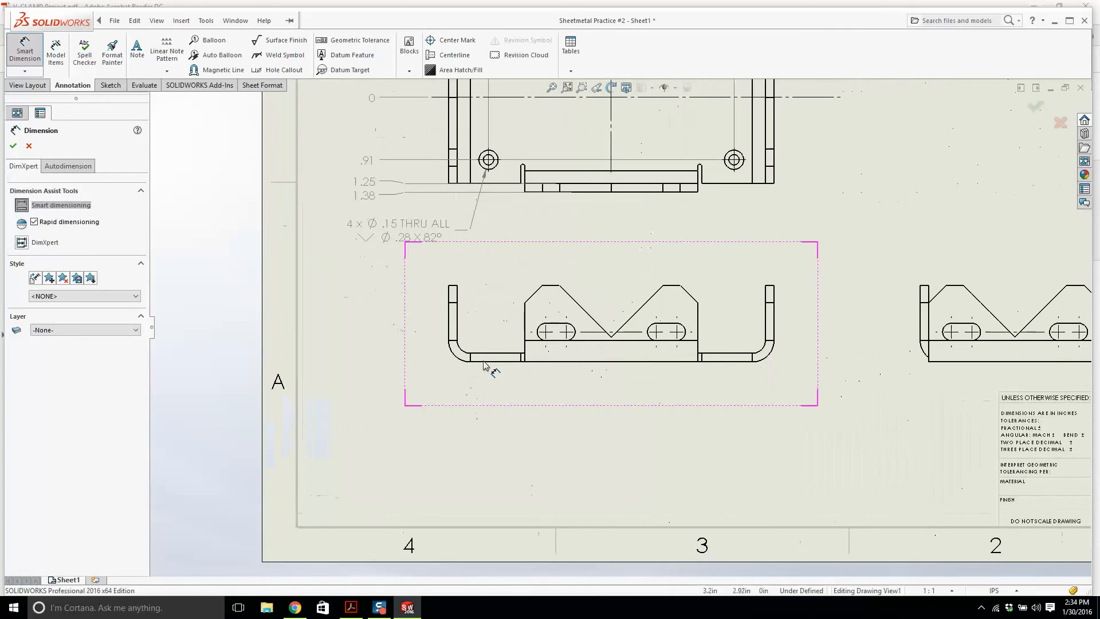
click(481, 361)
scroll(476, 344, down, 2)
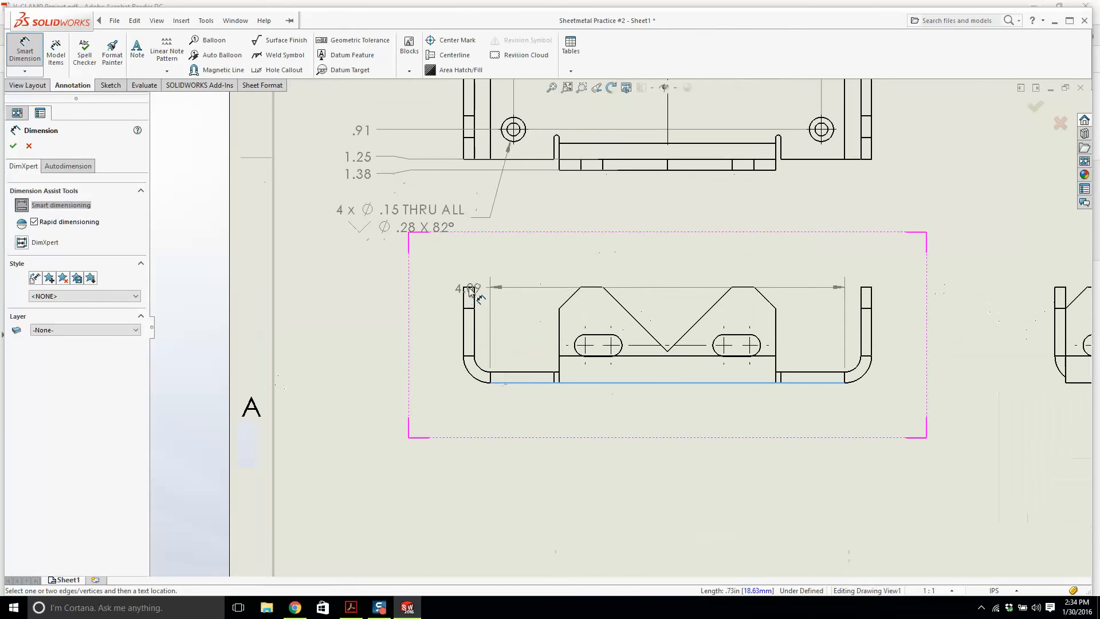
click(469, 289)
click(337, 326)
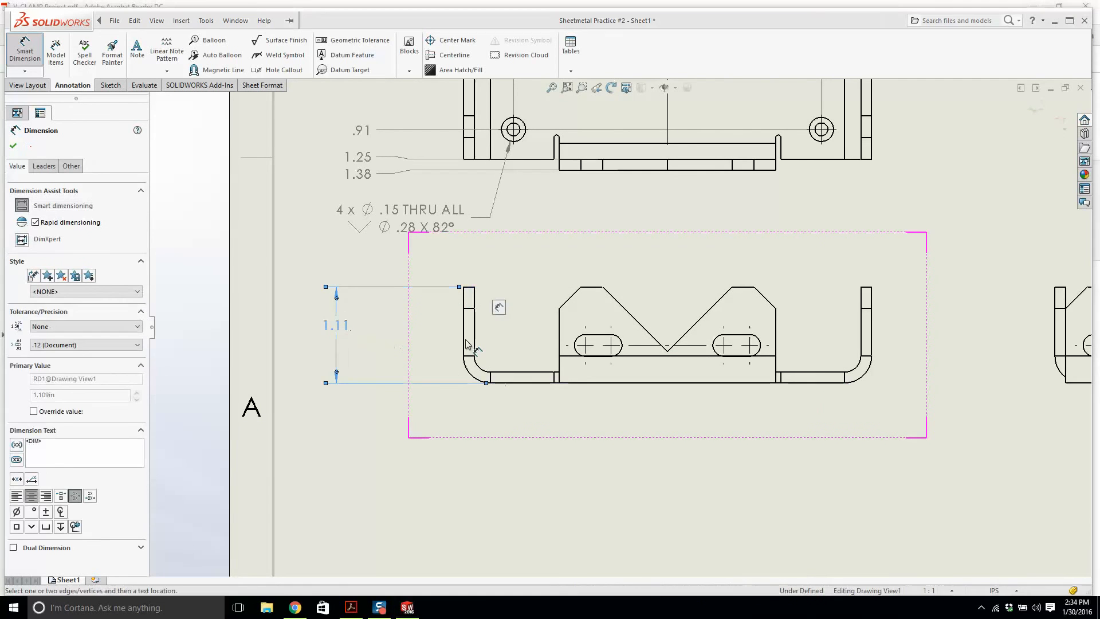
key(Escape)
scroll(534, 330, up, 3)
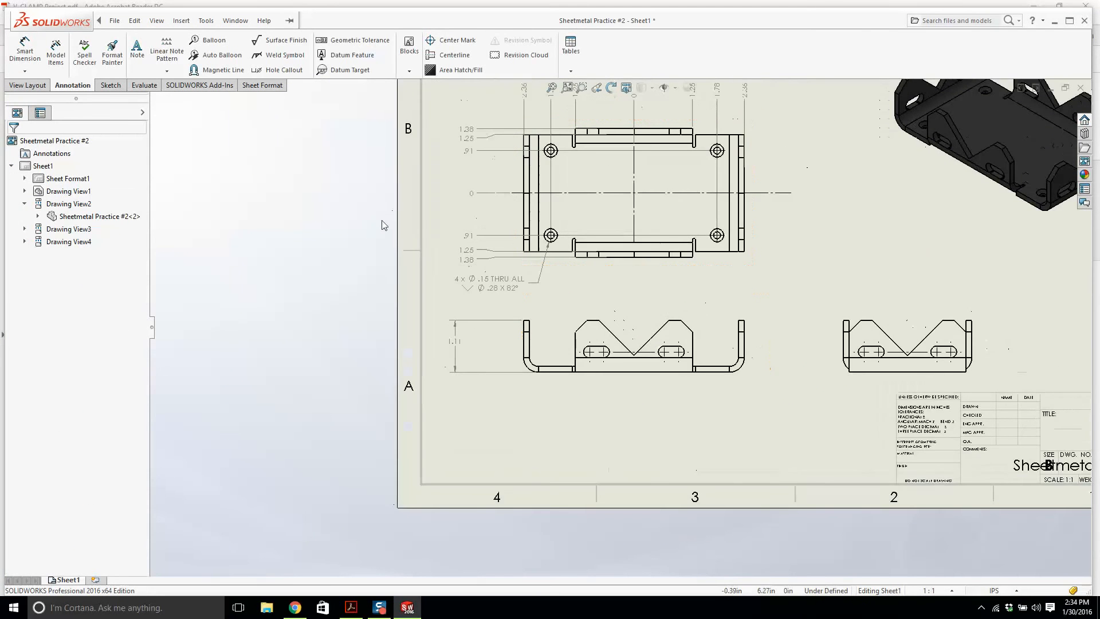
Step: Add a chamfer dimension to the upper-left corner of the front view's V-flange, placing its text above and left of the corner
scroll(640, 330, down, 1)
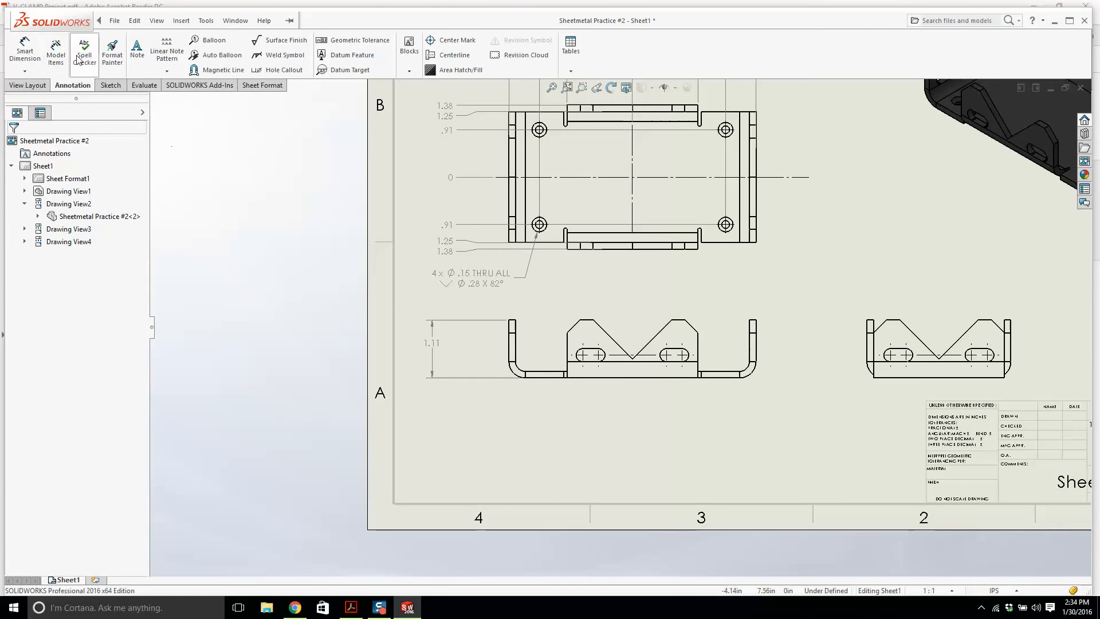
click(25, 72)
click(48, 194)
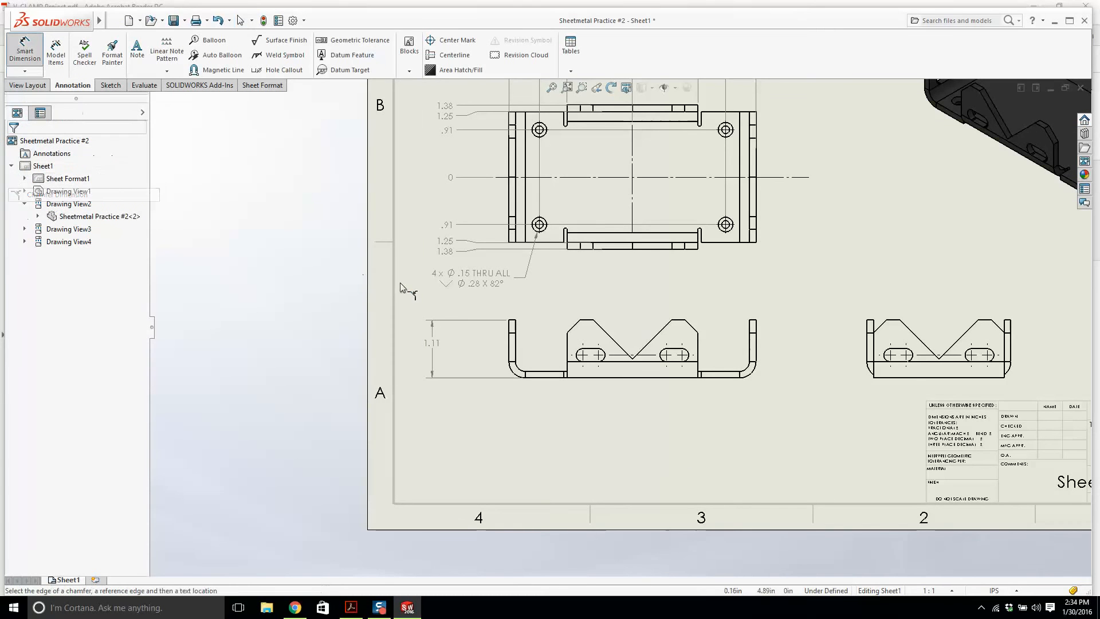
scroll(524, 328, down, 2)
scroll(598, 335, up, 4)
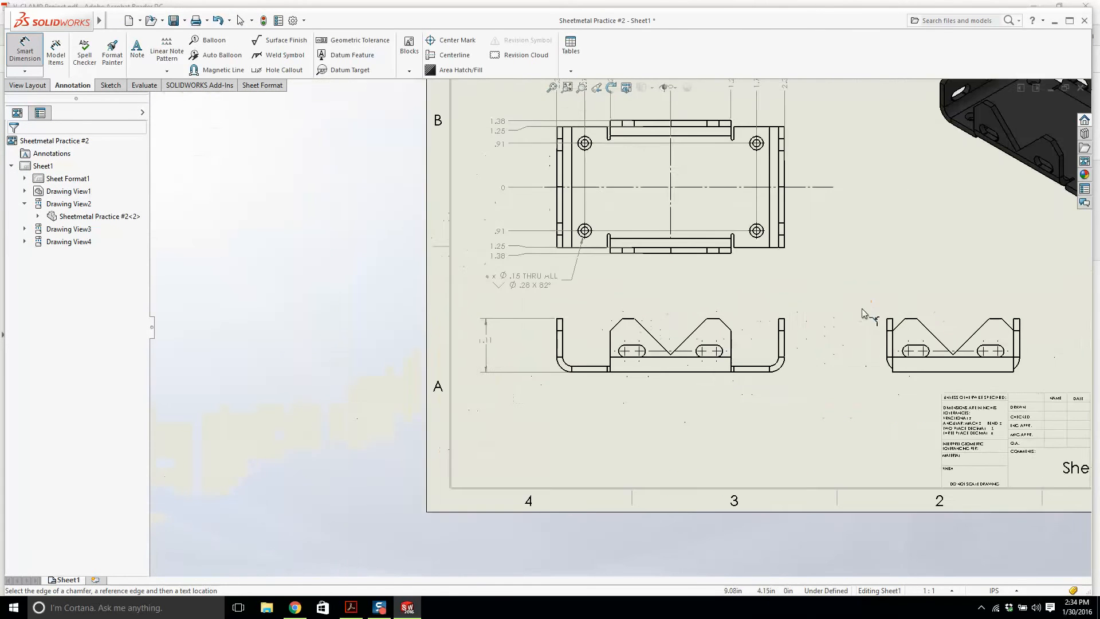
scroll(710, 284, up, 3)
scroll(569, 348, down, 5)
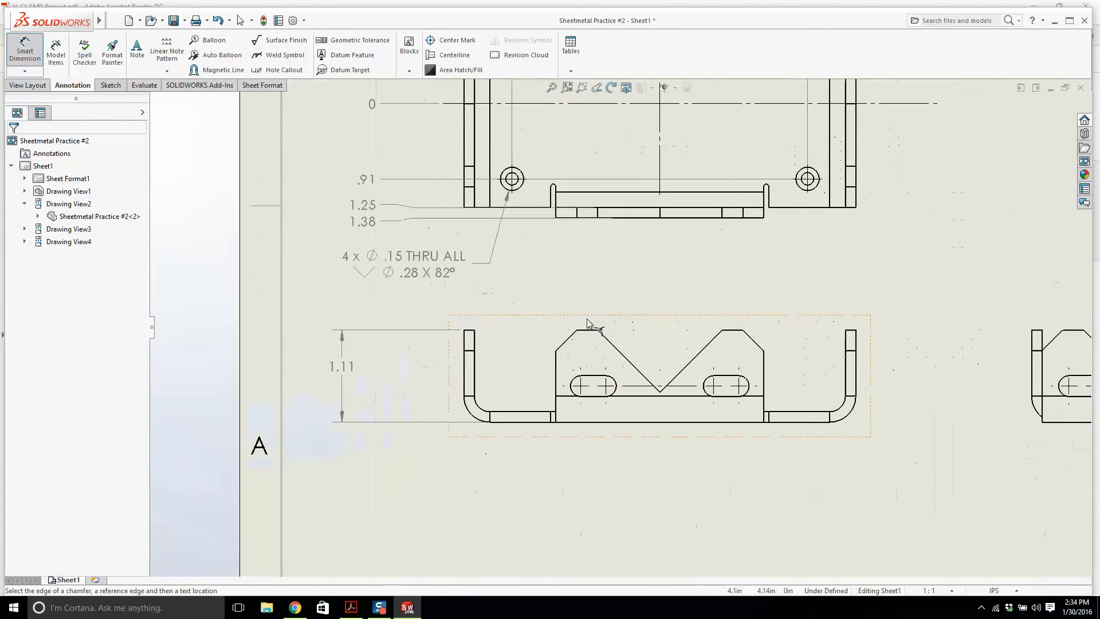
click(566, 343)
click(553, 366)
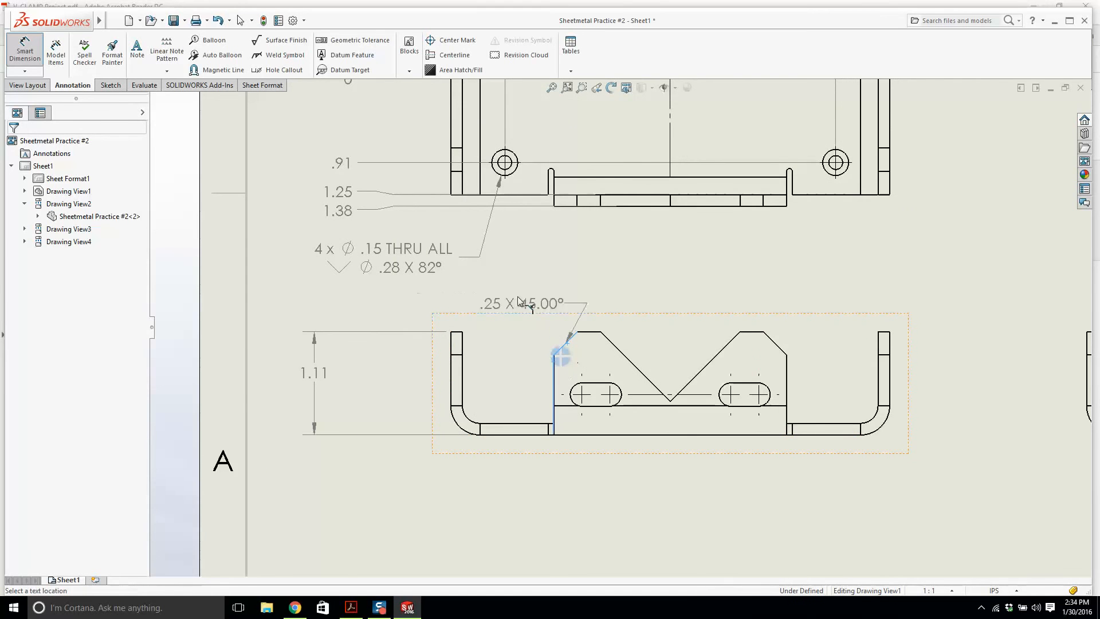
click(457, 304)
key(Escape)
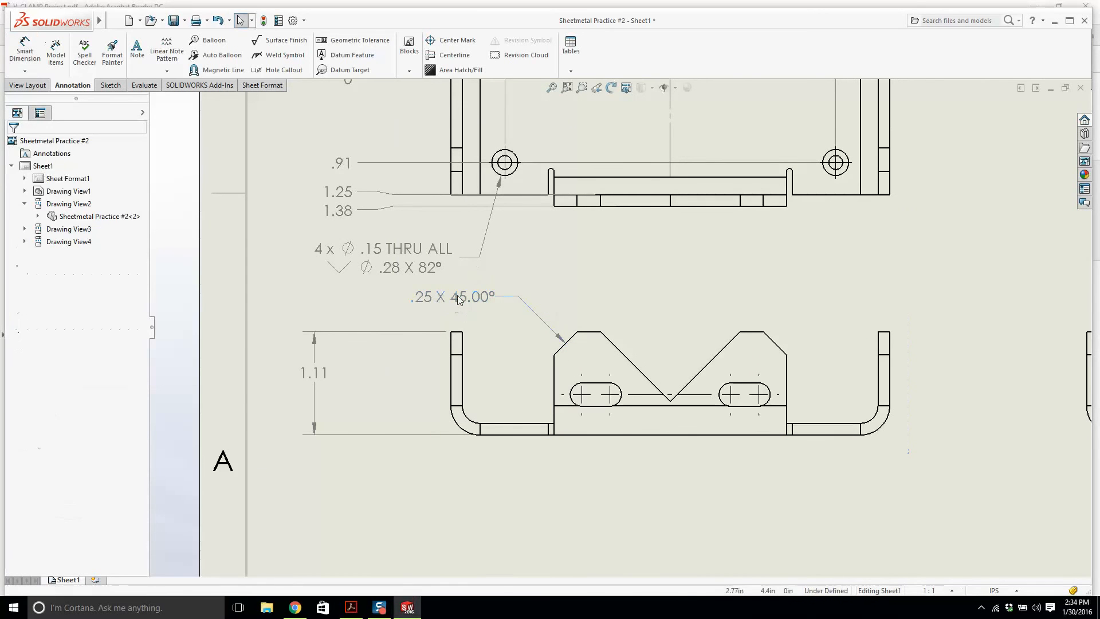
Step: Append TYP to the text of the front view's chamfer dimension
click(455, 299)
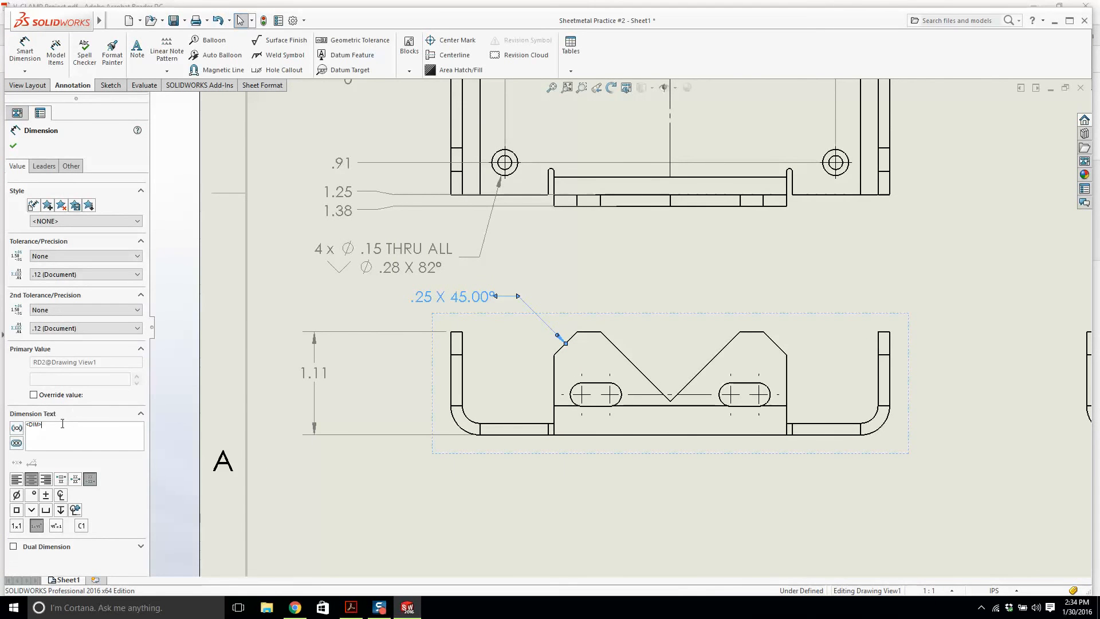
text(Y)
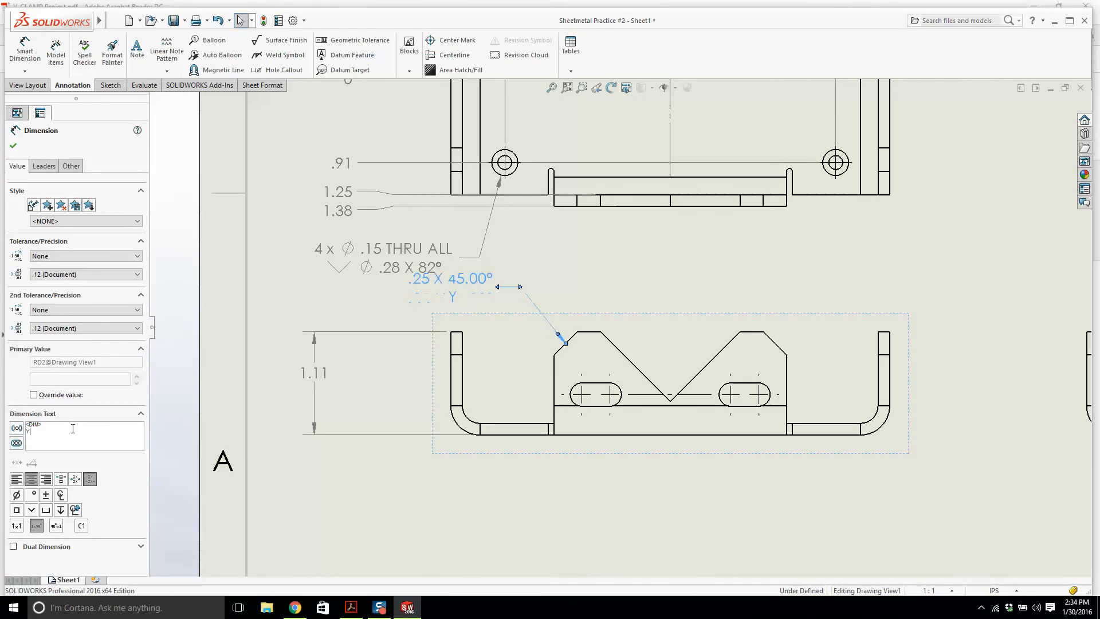
key(BackSpace)
key(BackSpace)
key(BackSpace)
key(BackSpace)
text(TYP)
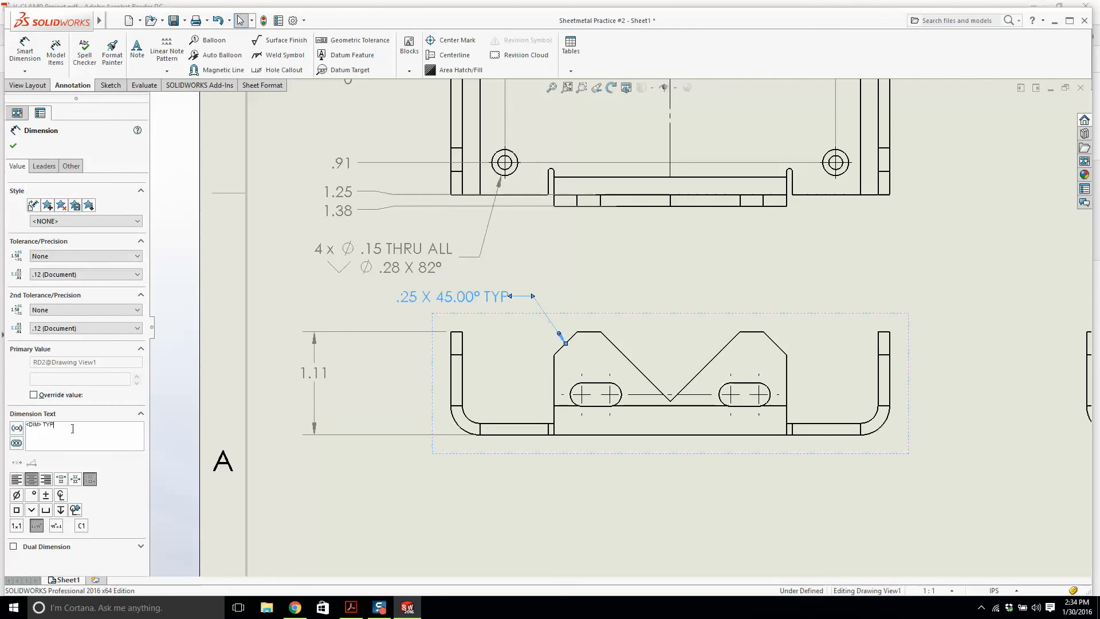
click(14, 146)
Step: Move the material and plating notes from above the top view to the empty area below the front view
scroll(619, 327, up, 3)
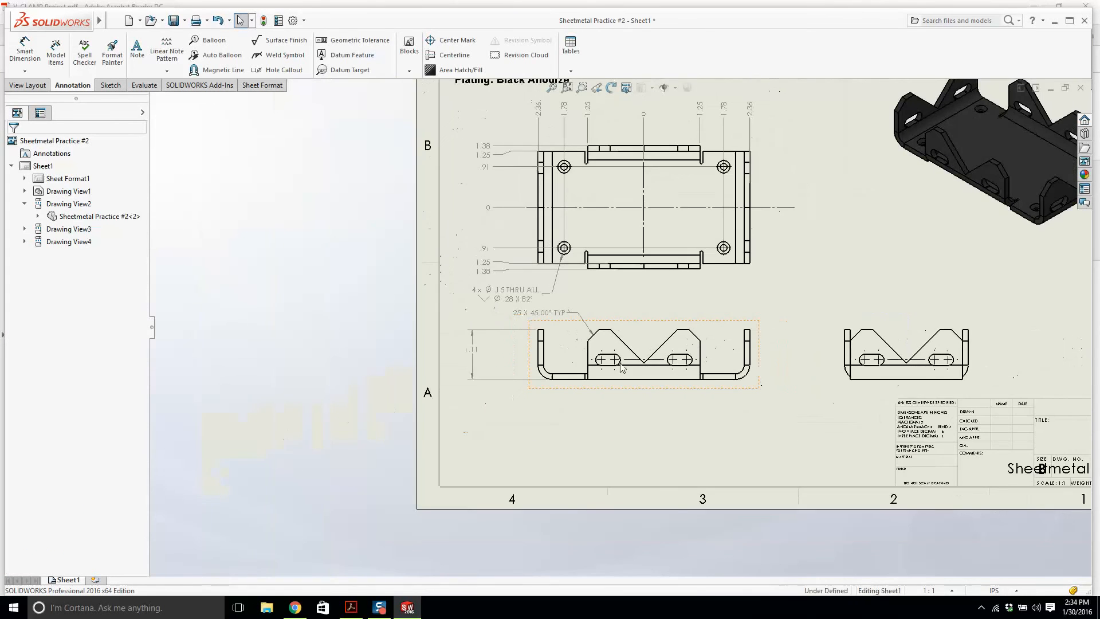
key(f)
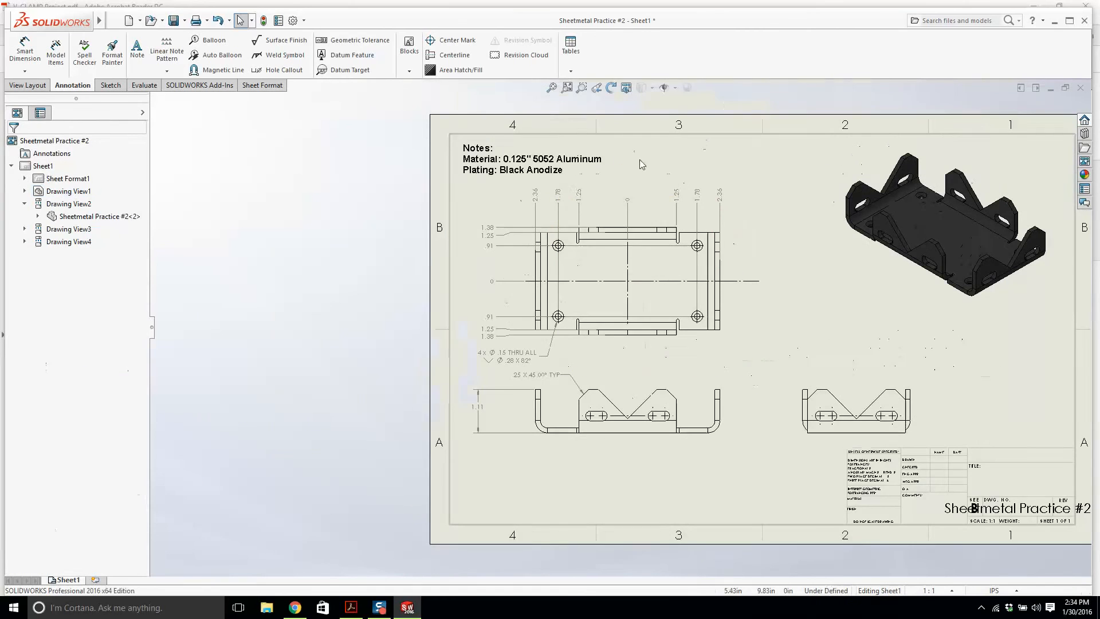
drag(602, 181, 606, 512)
Step: Shift the top and front views up and to the right, and move the side view further right for even spacing
mouse_move(620, 346)
mouse_down()
mouse_move(640, 312)
mouse_move(640, 336)
mouse_up()
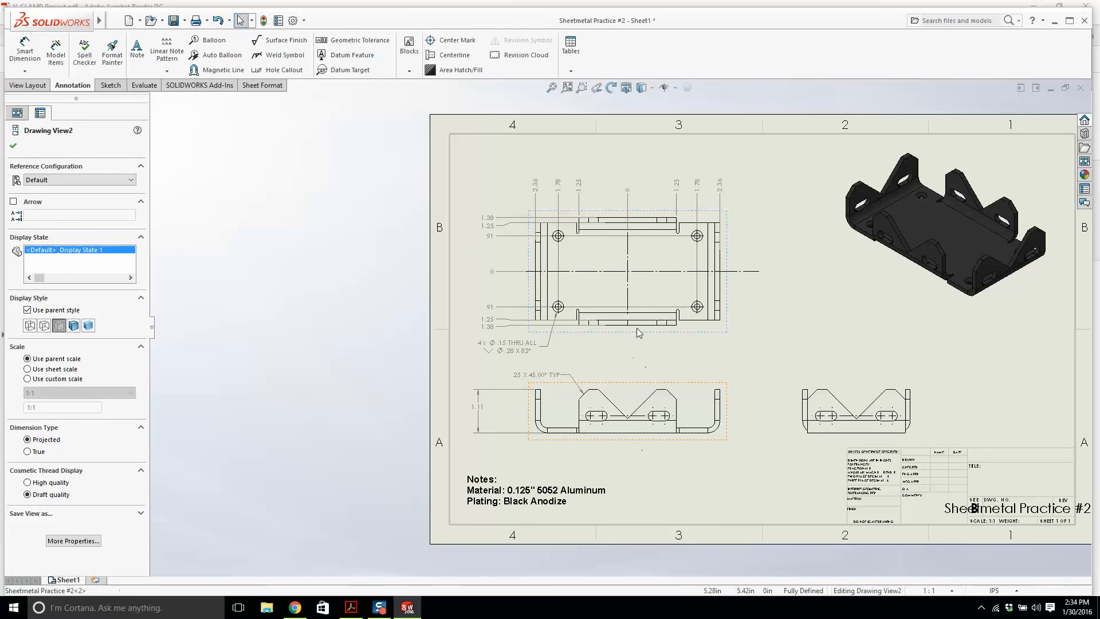
drag(649, 441, 667, 423)
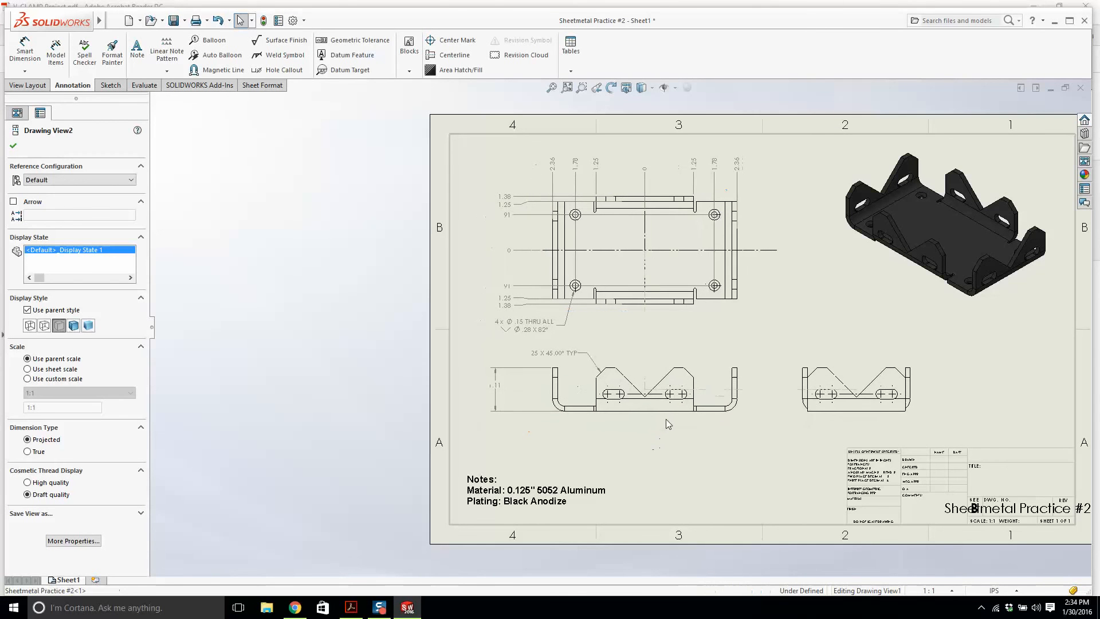
drag(883, 419, 906, 424)
Step: Dimension the angle between the two sloped V-notch edges in the front view, placing the text above the notch
scroll(649, 362, down, 1)
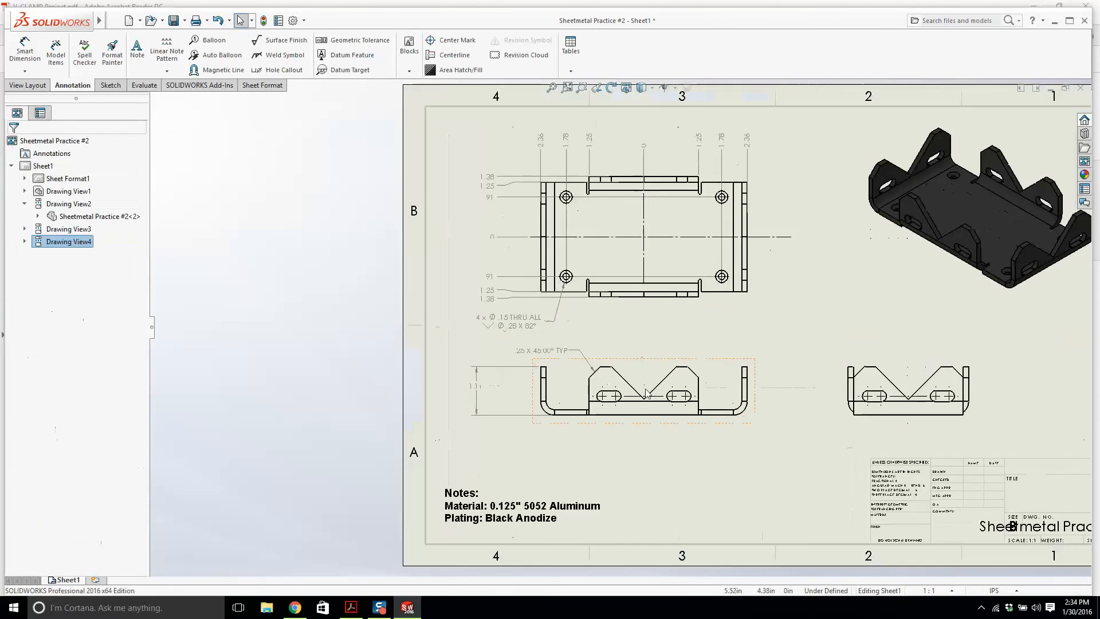
scroll(646, 393, down, 5)
click(24, 50)
click(589, 417)
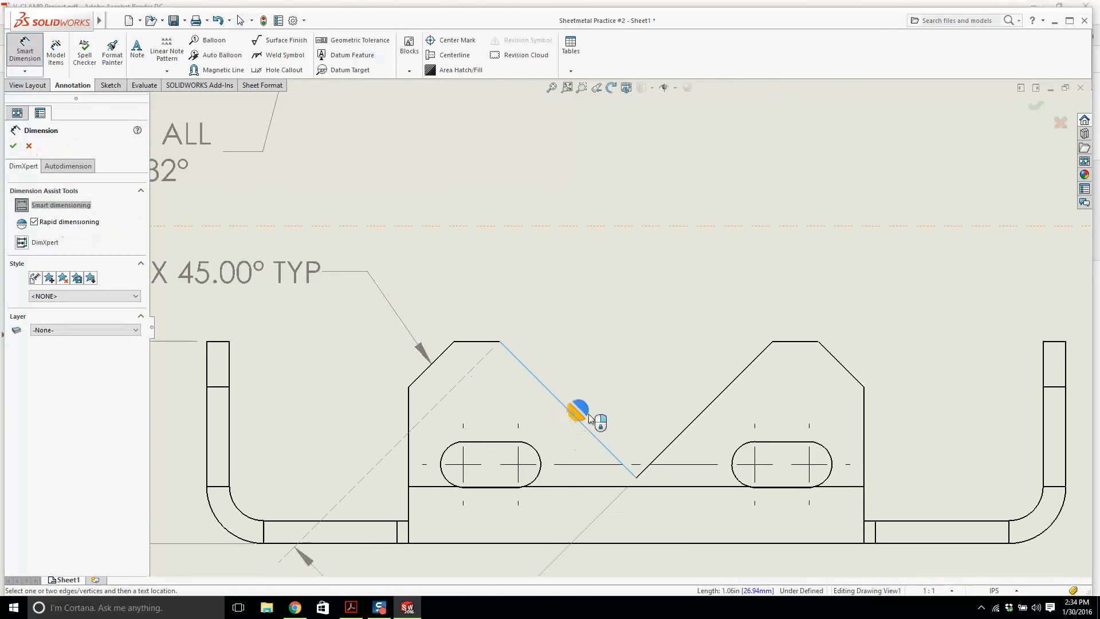
click(710, 407)
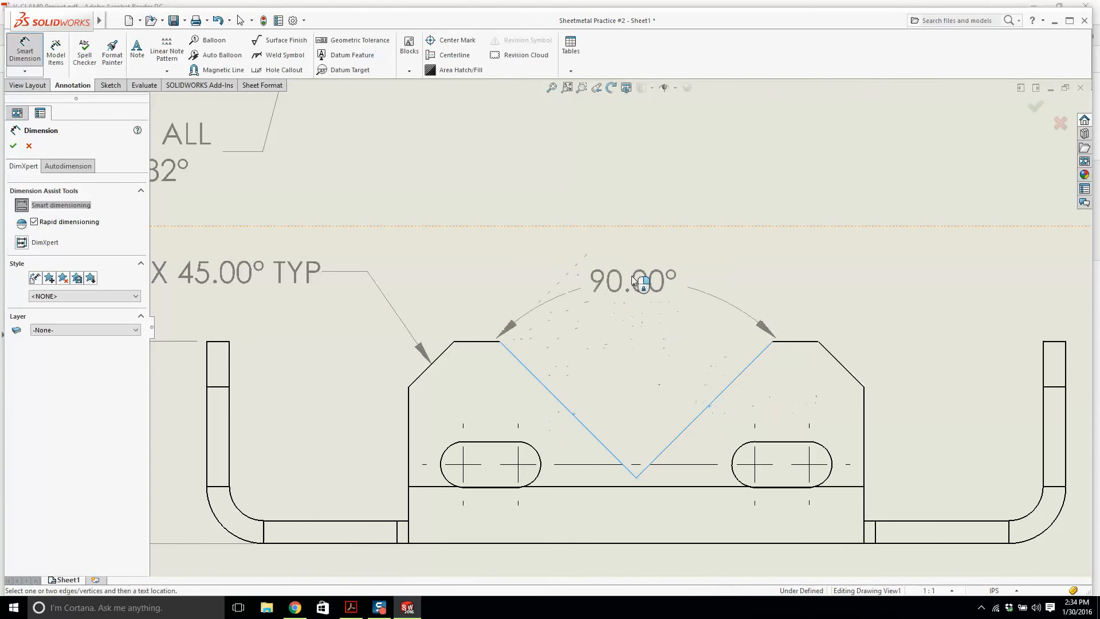
click(653, 276)
key(Escape)
scroll(687, 427, up, 6)
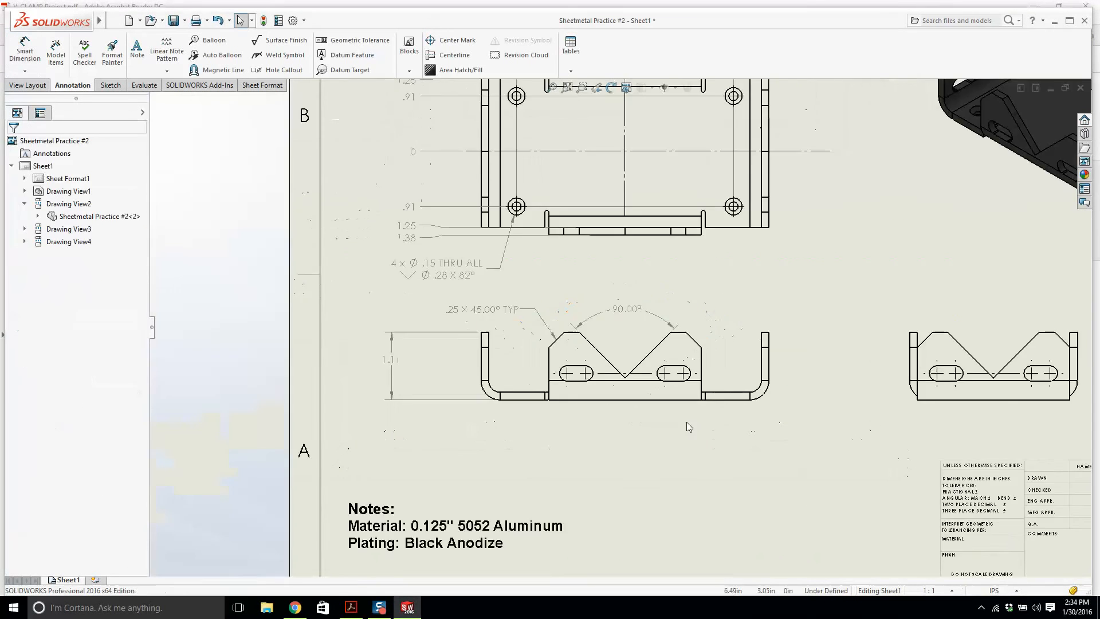
scroll(687, 426, down, 3)
scroll(314, 234, up, 2)
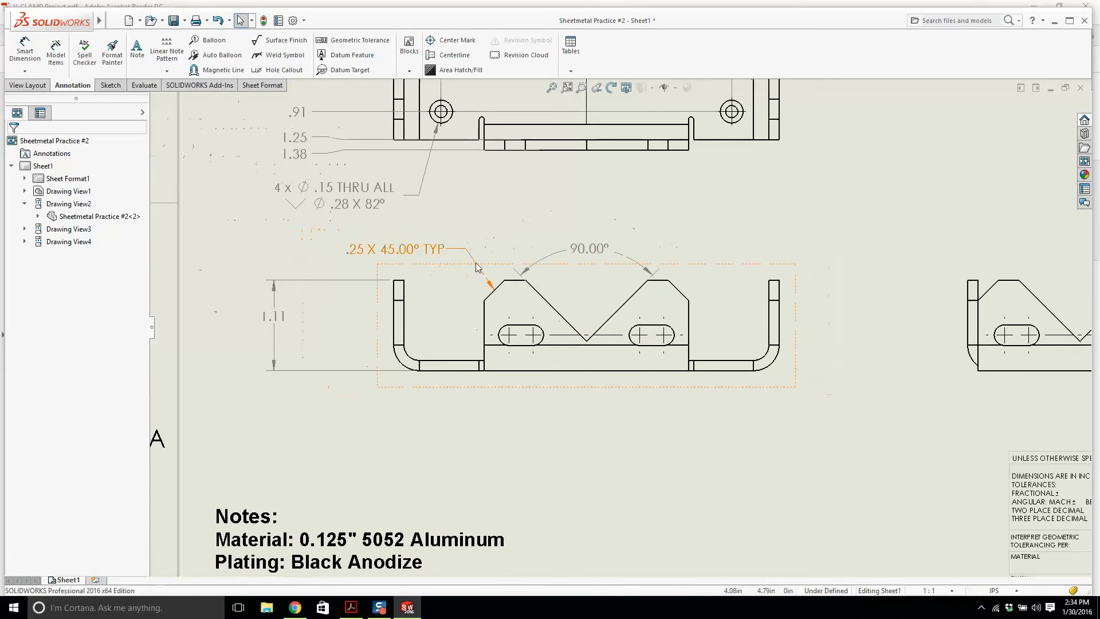
click(595, 252)
key(Escape)
scroll(562, 255, up, 3)
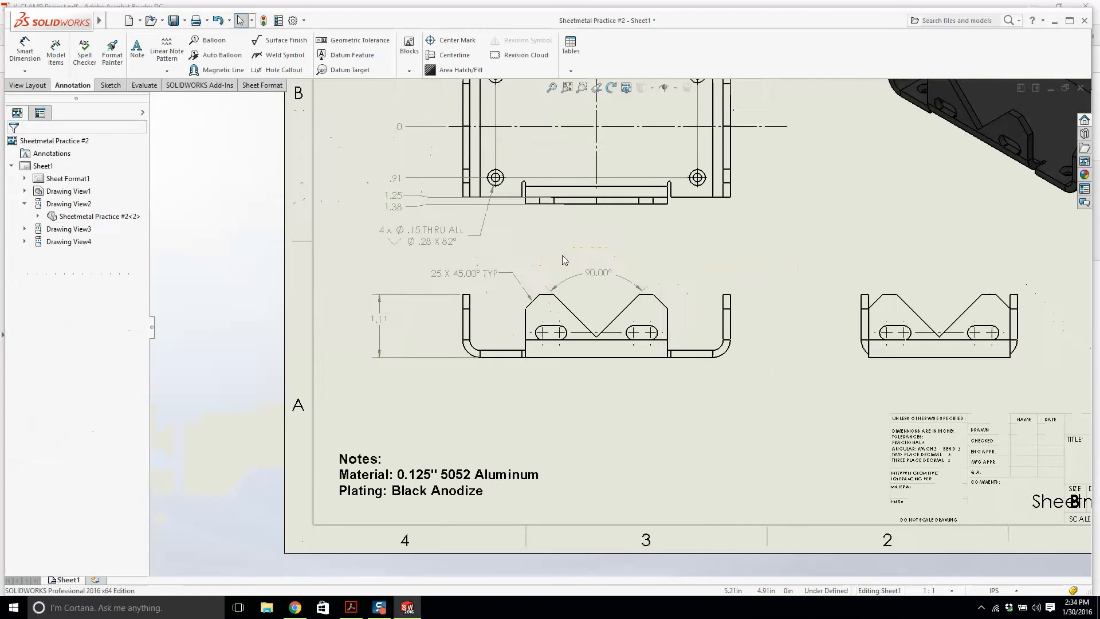
Step: Dimension the end radius of the right-hand slot in the front view, placing the text above and right of the slot
scroll(564, 308, down, 3)
key(d)
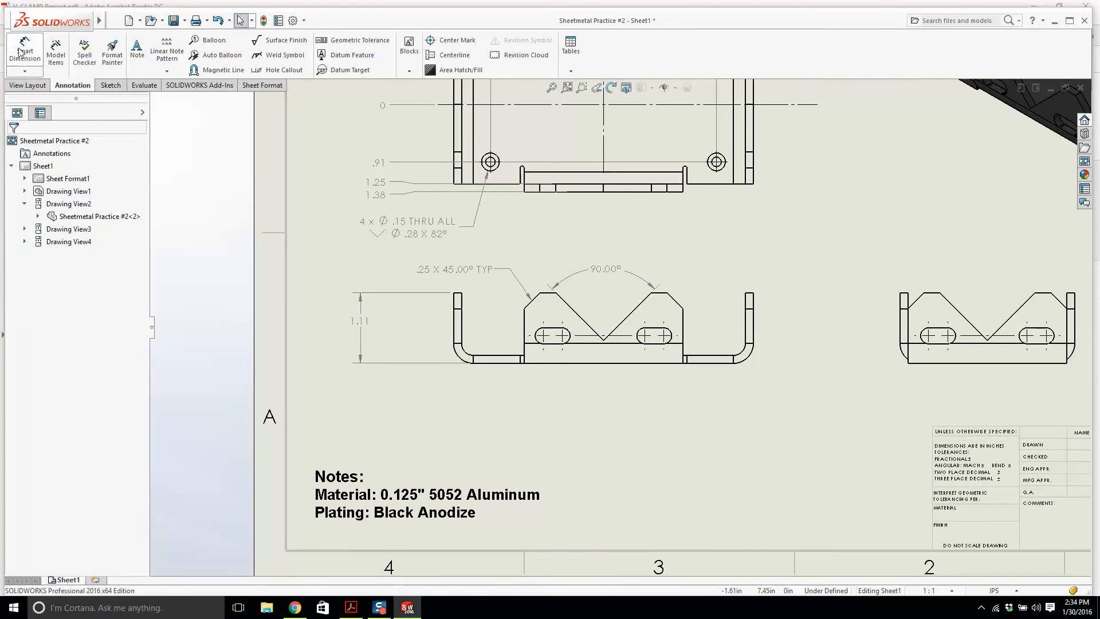
scroll(549, 352, down, 2)
click(727, 326)
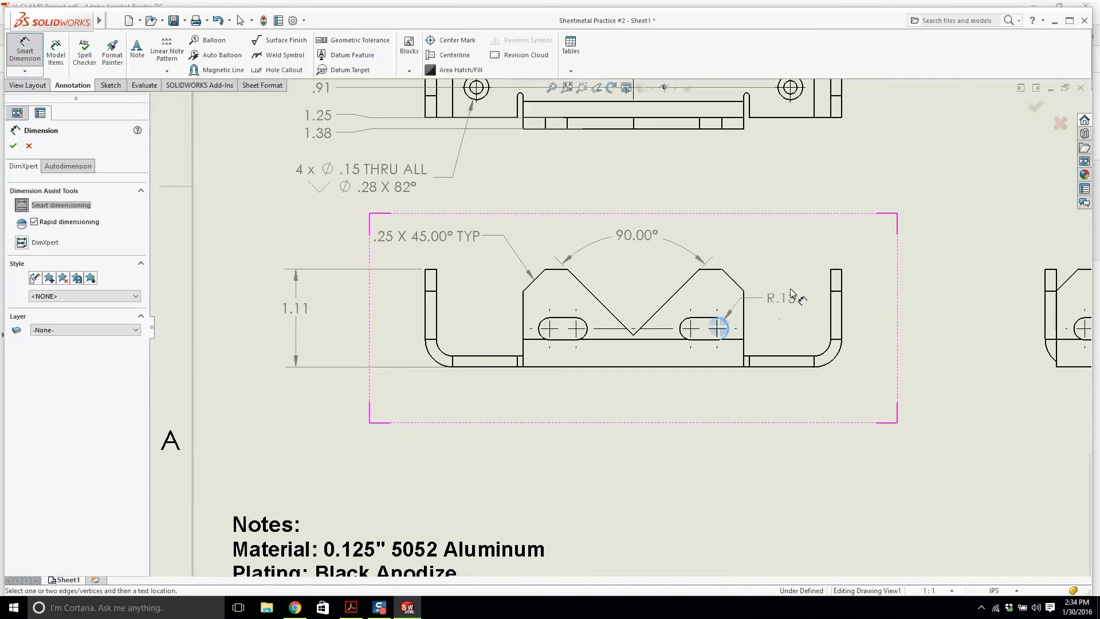
click(827, 245)
key(Escape)
scroll(745, 315, up, 2)
key(Escape)
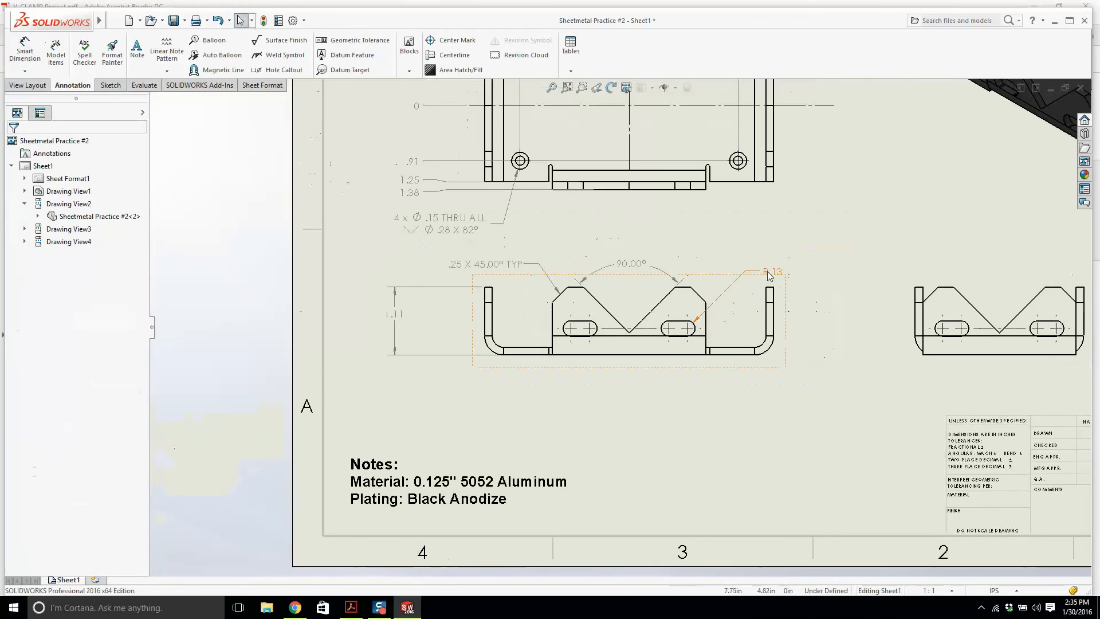
Step: Append TYP to the text of the front view's slot radius dimension
click(772, 272)
text(T)
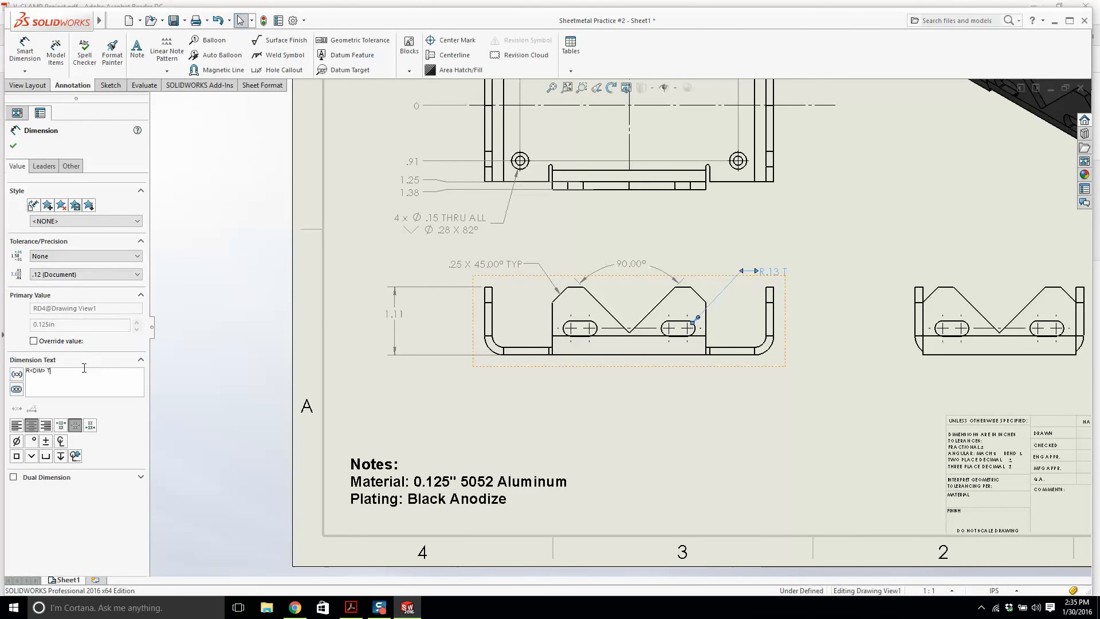
text(YP)
click(13, 146)
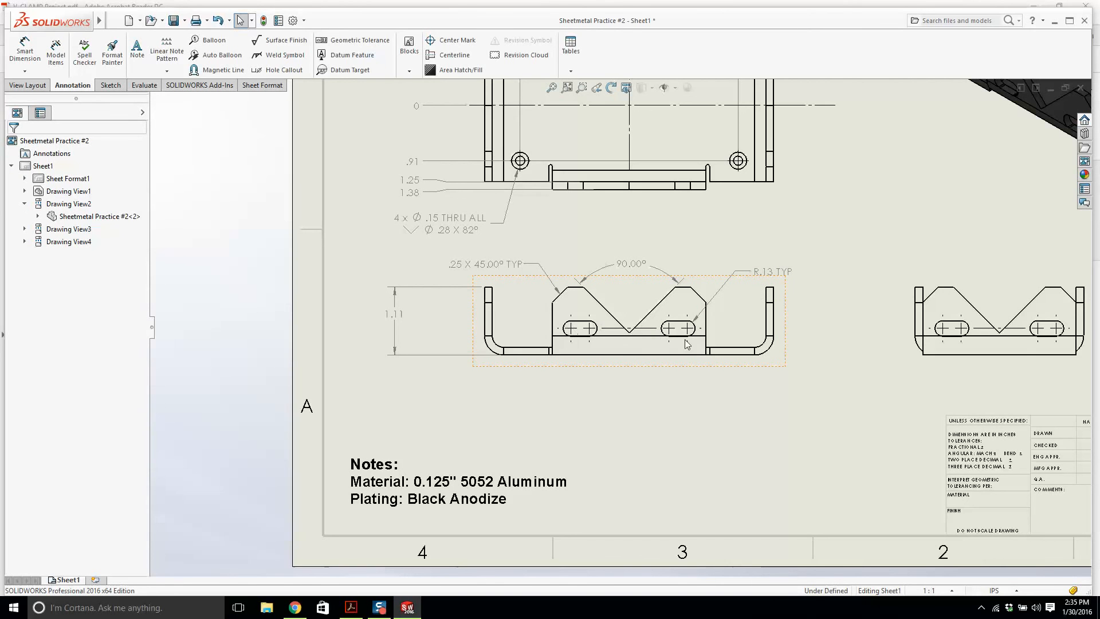
scroll(1057, 341, up, 3)
scroll(748, 321, down, 4)
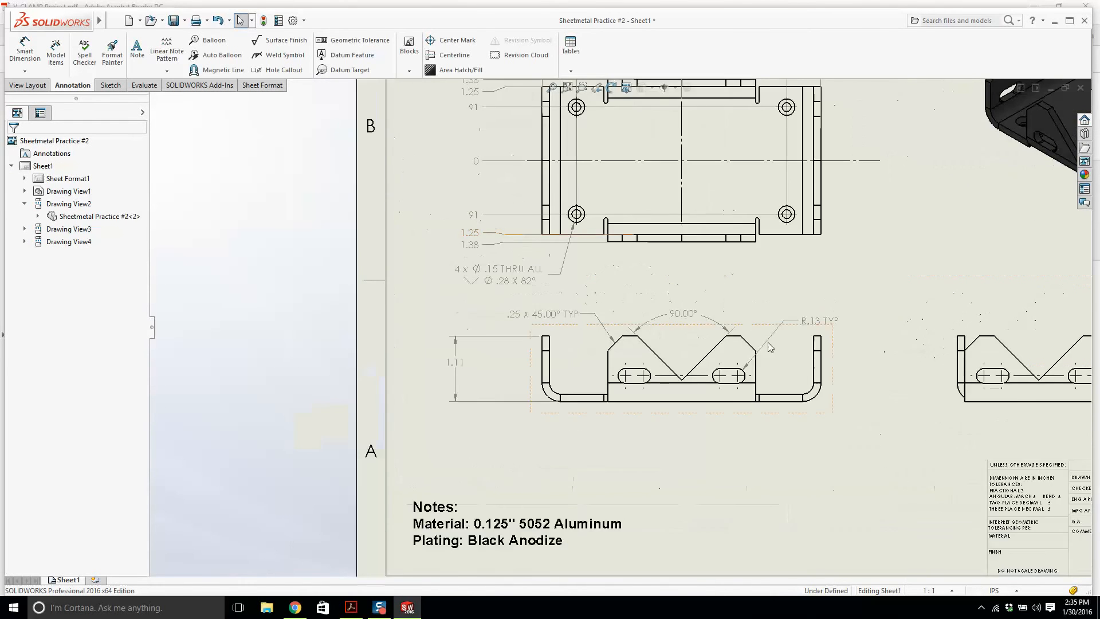
scroll(555, 249, up, 3)
scroll(596, 317, down, 3)
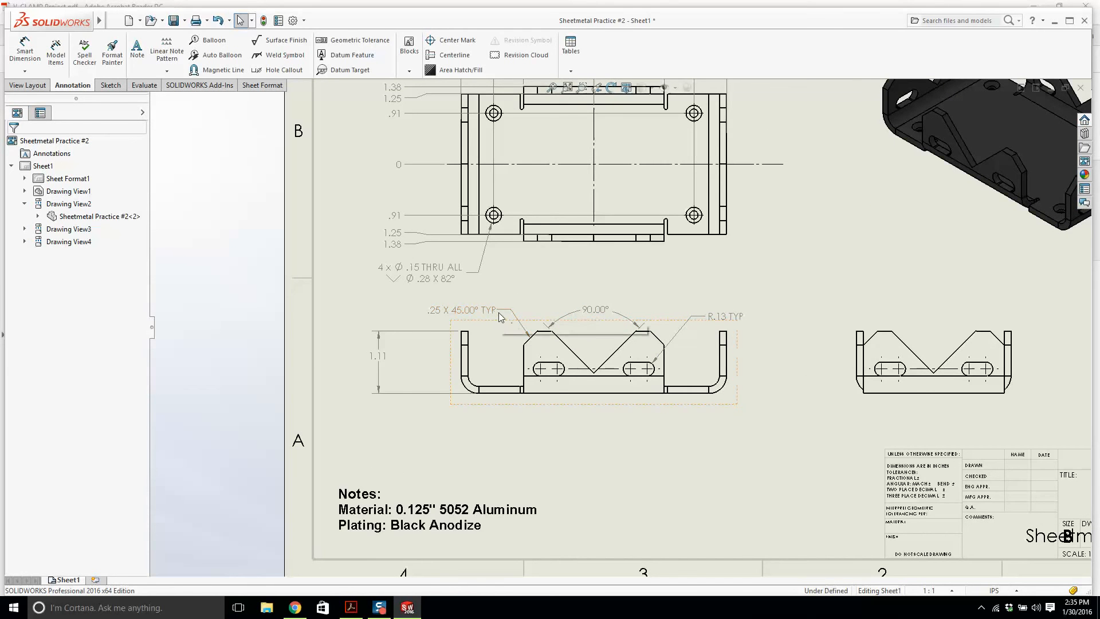
scroll(640, 353, up, 1)
scroll(640, 354, down, 1)
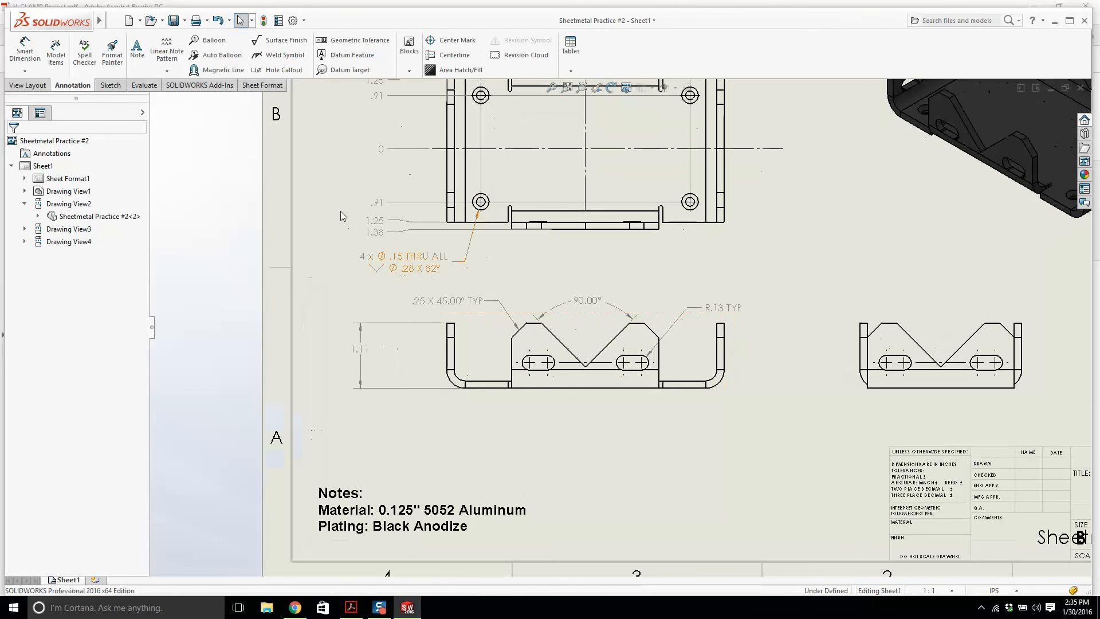
click(25, 71)
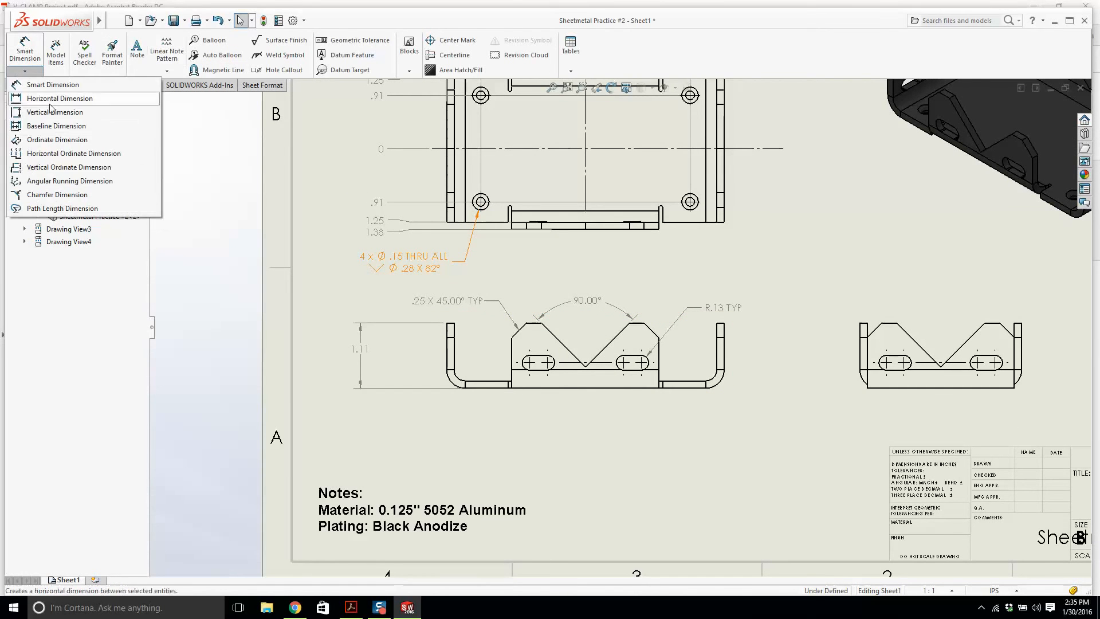
click(63, 140)
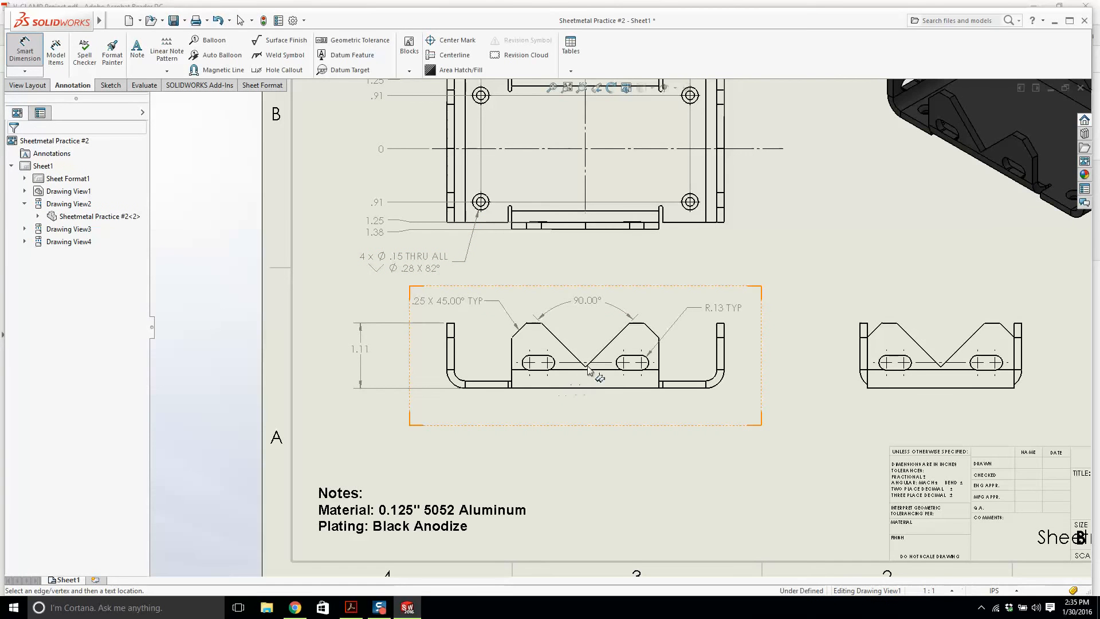
key(Escape)
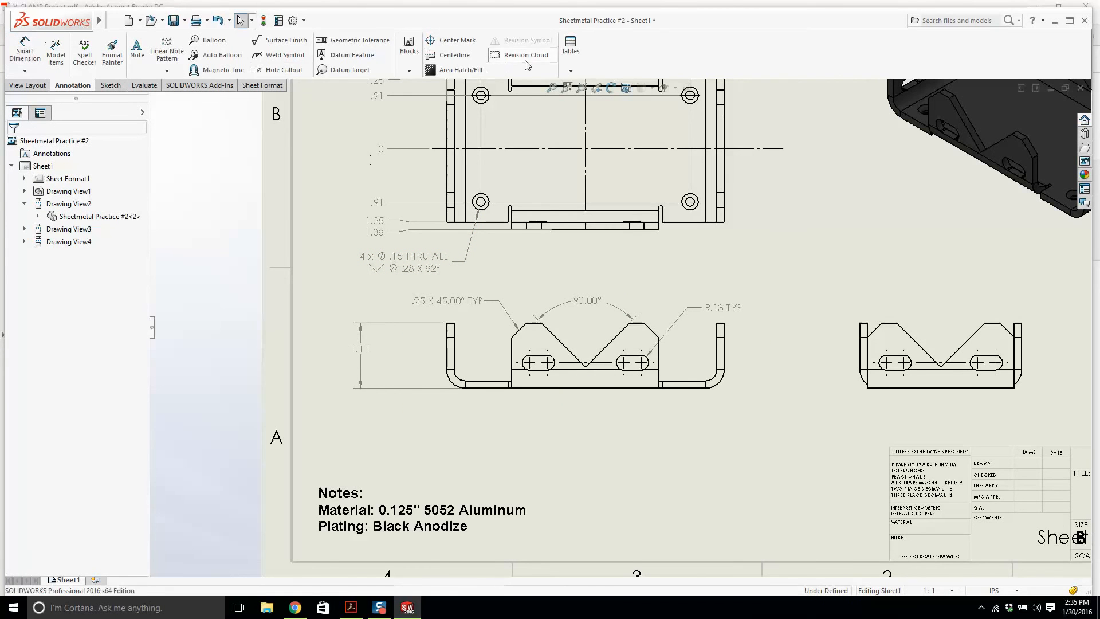
Step: Add a vertical centerline to the front view midway between the two side edges of the V-notched tab
click(450, 55)
scroll(497, 407, down, 2)
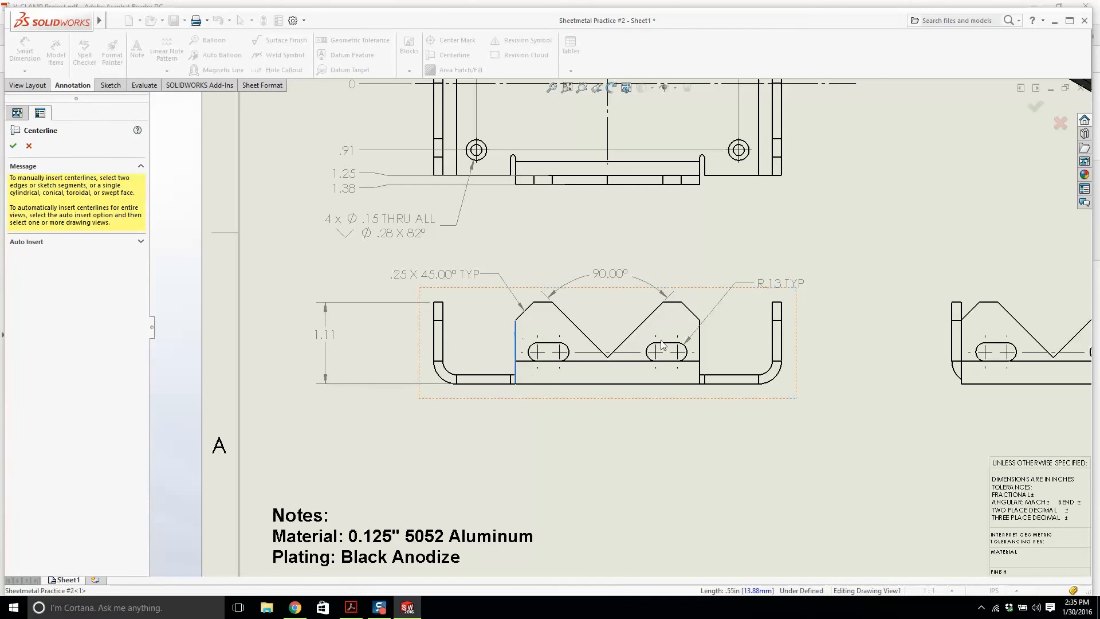
click(697, 340)
key(Escape)
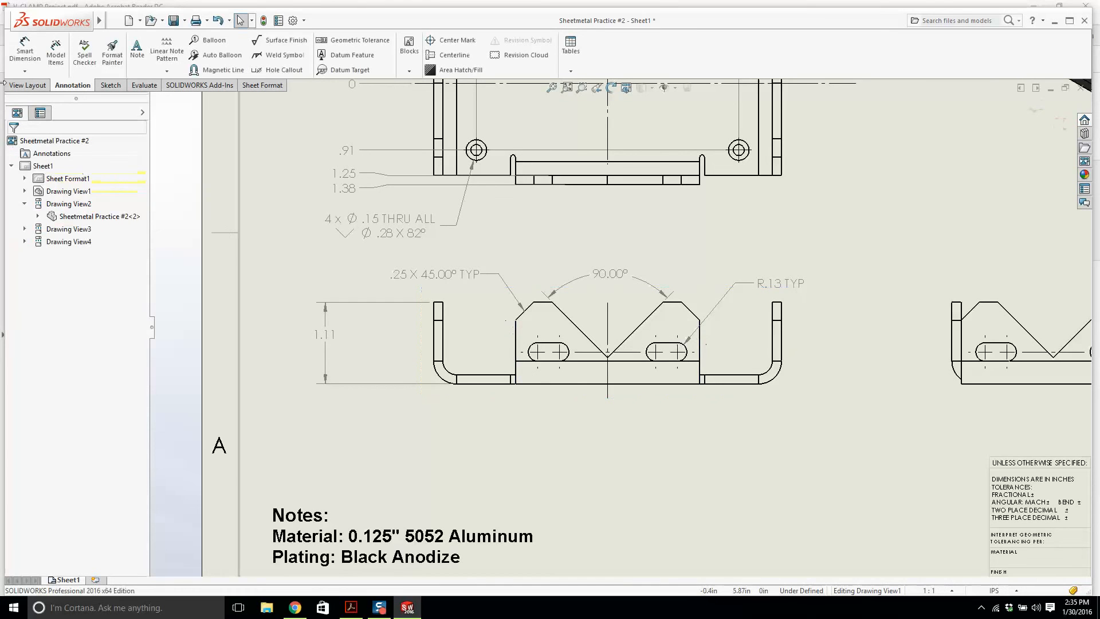
Step: Place horizontal ordinate dimensions below the front view, with zero at the vertical centerline, to the inner and outer arc centers of both slots
click(25, 70)
click(51, 139)
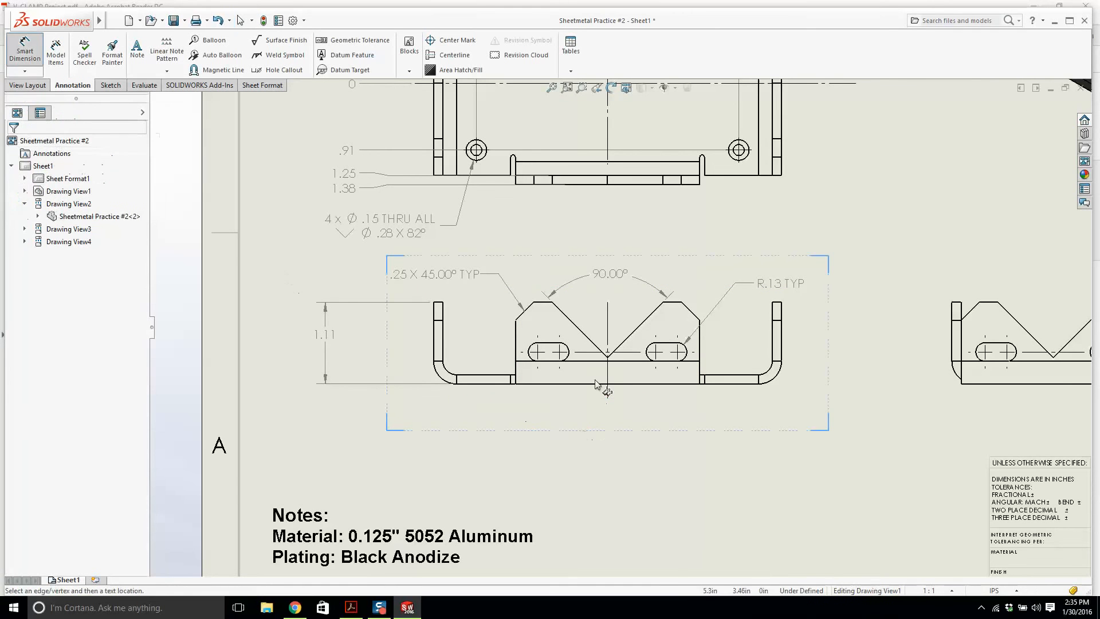
click(606, 432)
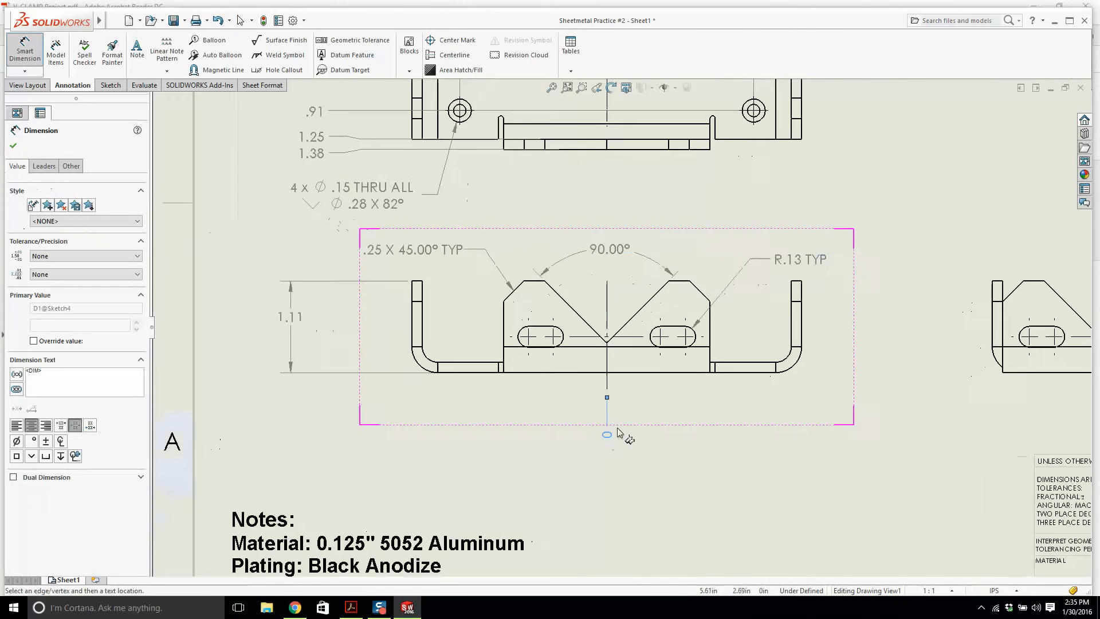
scroll(604, 438, down, 2)
click(538, 304)
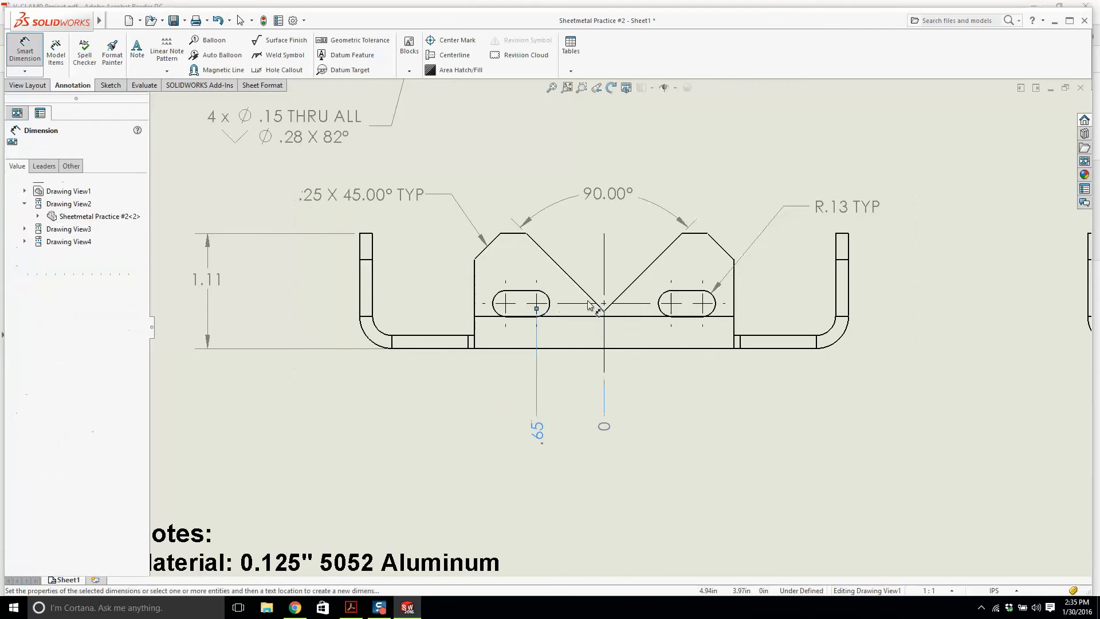
click(671, 304)
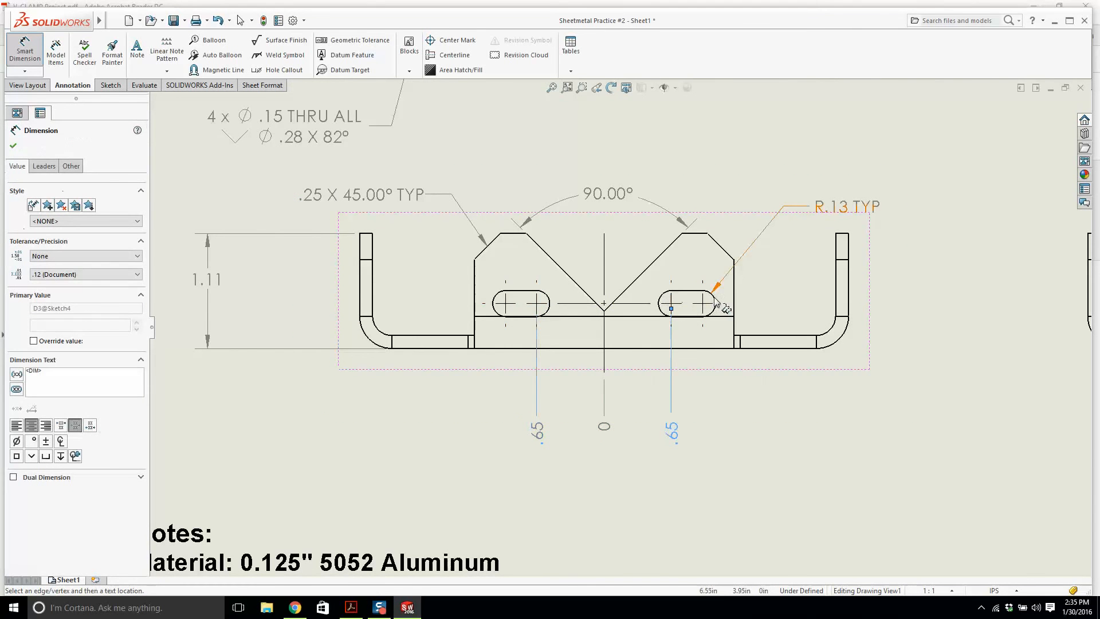
click(715, 304)
click(499, 297)
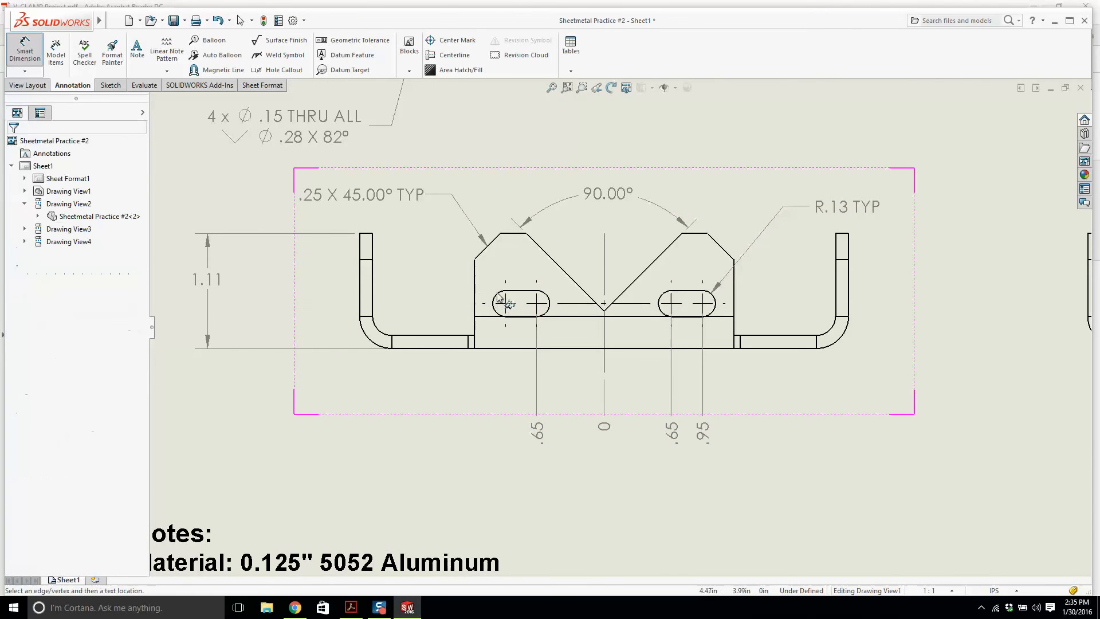
click(496, 295)
Step: Extend the front view's horizontal ordinate dimensions to both outer tab edges and both top corners of the V-notch
click(475, 288)
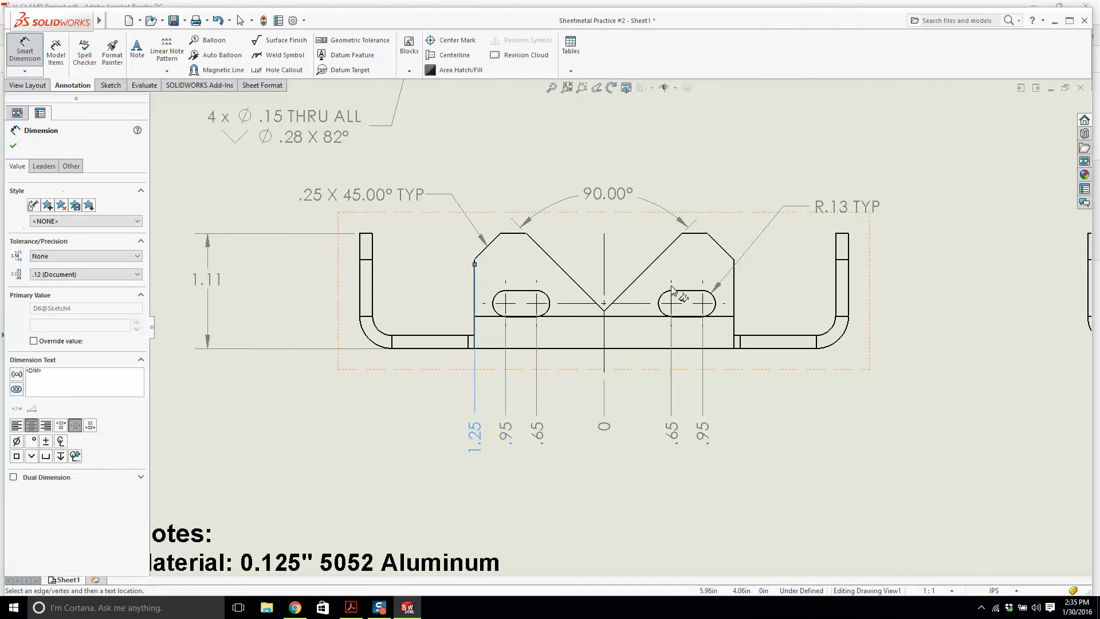
click(734, 289)
scroll(690, 289, up, 1)
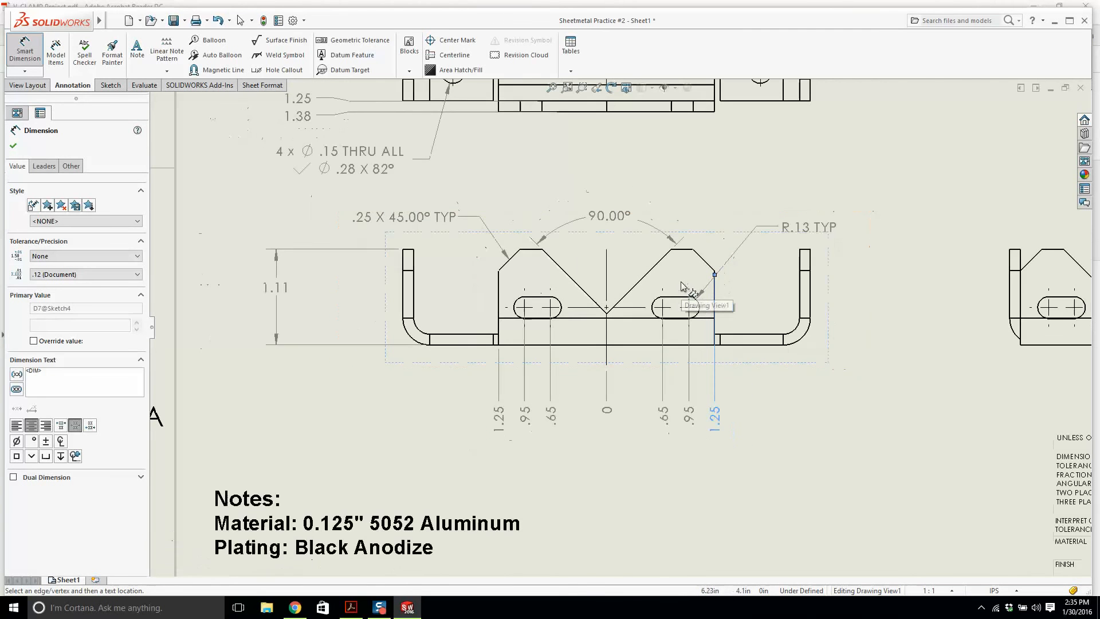
click(541, 253)
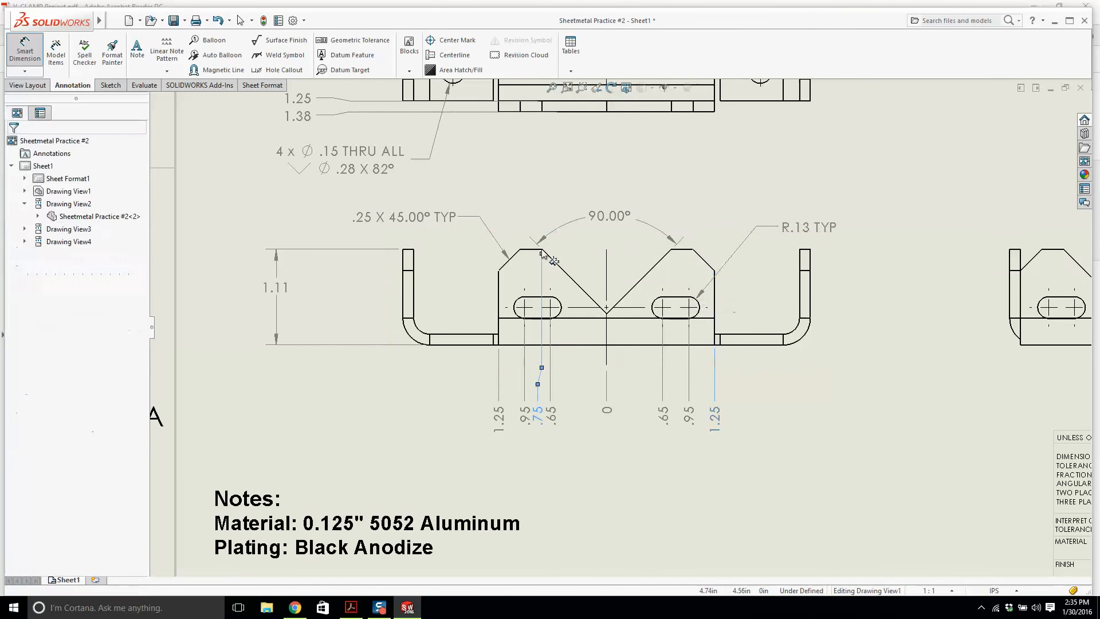
click(671, 253)
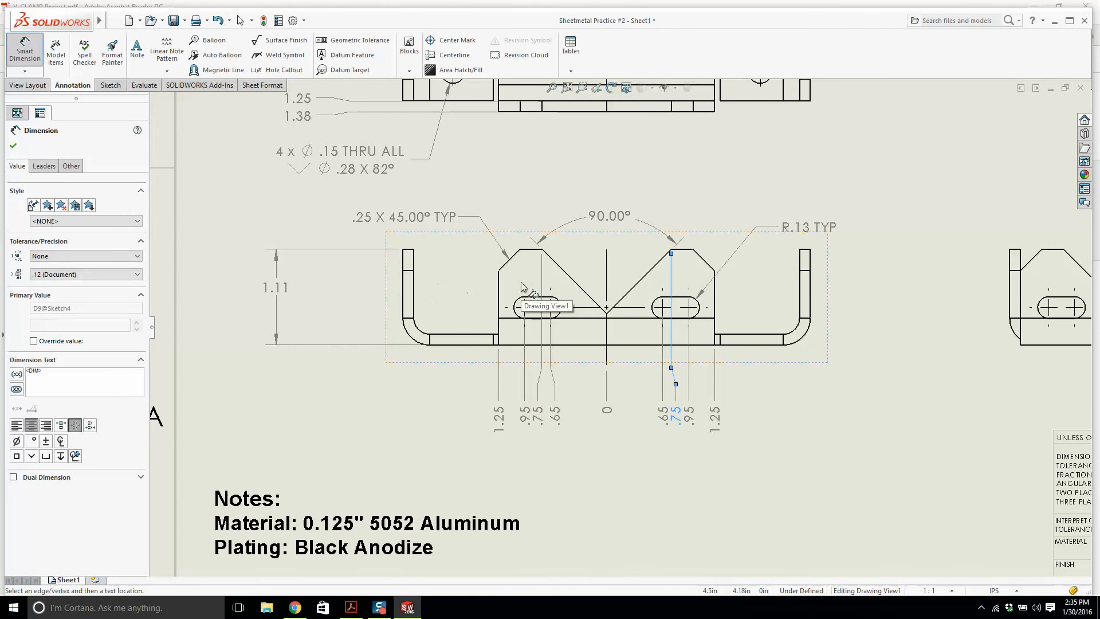
scroll(441, 285, up, 3)
scroll(542, 229, down, 1)
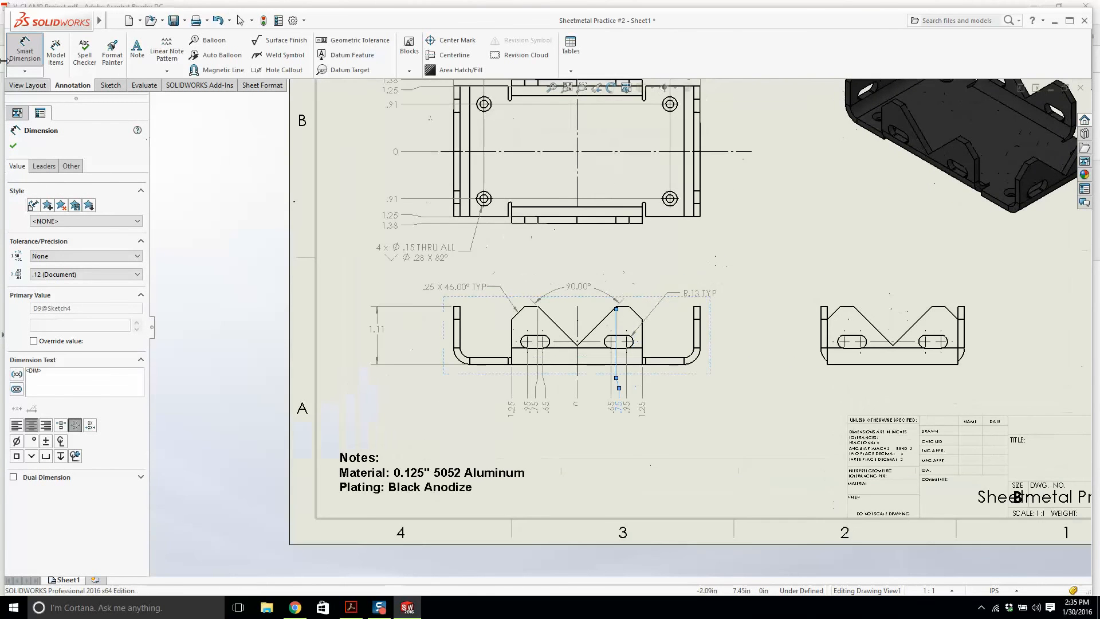
click(25, 51)
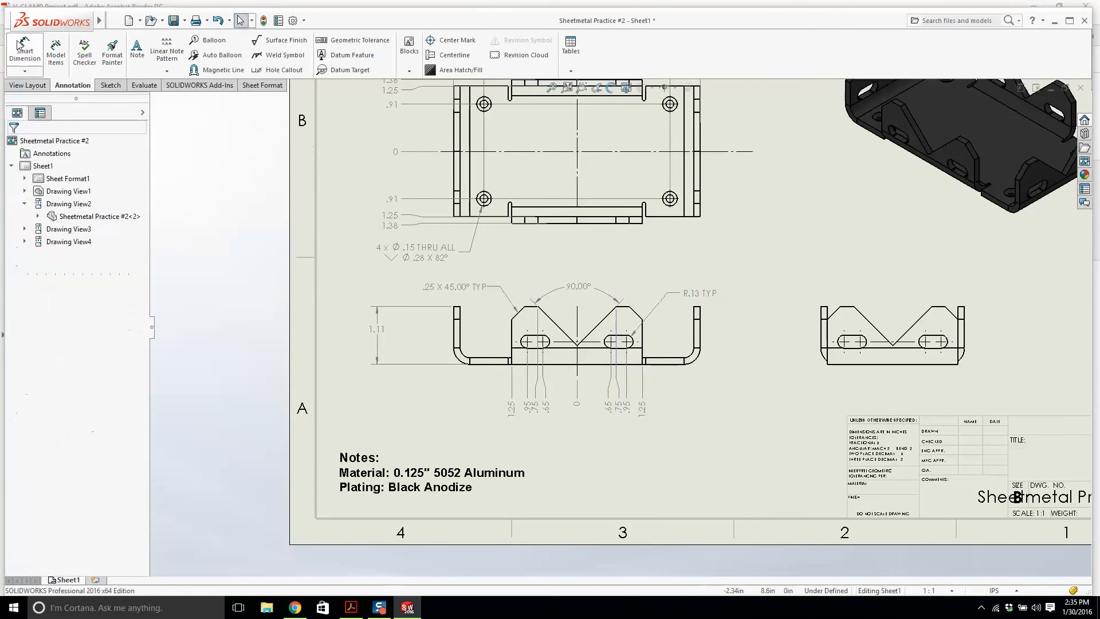
Step: Dimension the sheet thickness at the top of the front view's right flange and raise the slot radius callout to clear it
click(22, 47)
scroll(690, 315, down, 4)
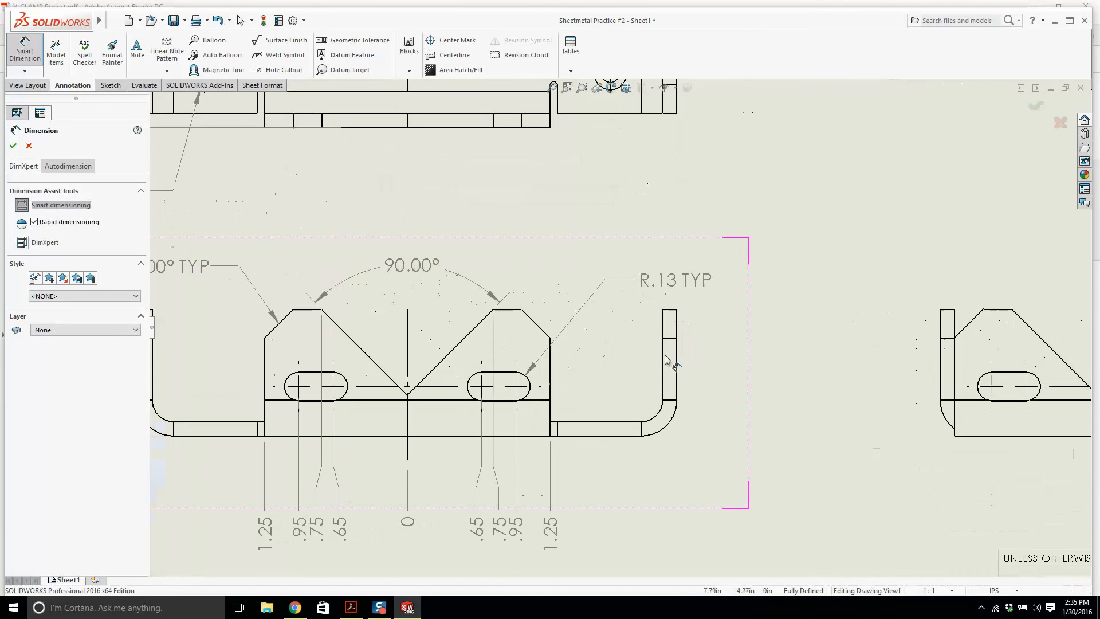
click(672, 338)
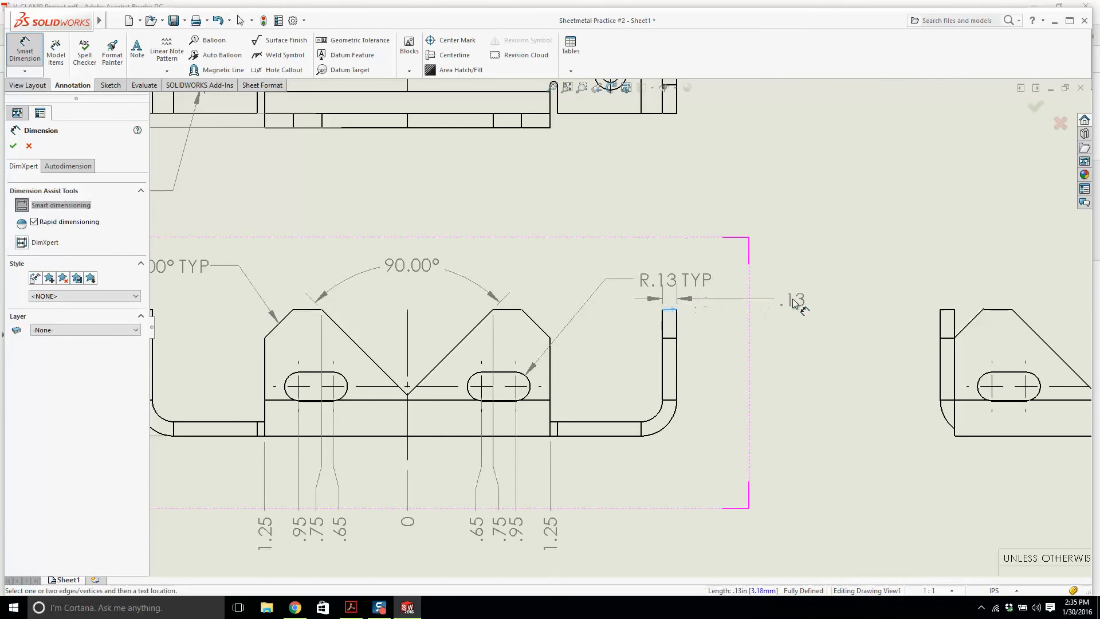
click(796, 300)
drag(692, 283, 694, 236)
key(Escape)
drag(790, 299, 793, 271)
Step: Add THICKNESS on a second line below the value of the front view's sheet thickness dimension
click(792, 279)
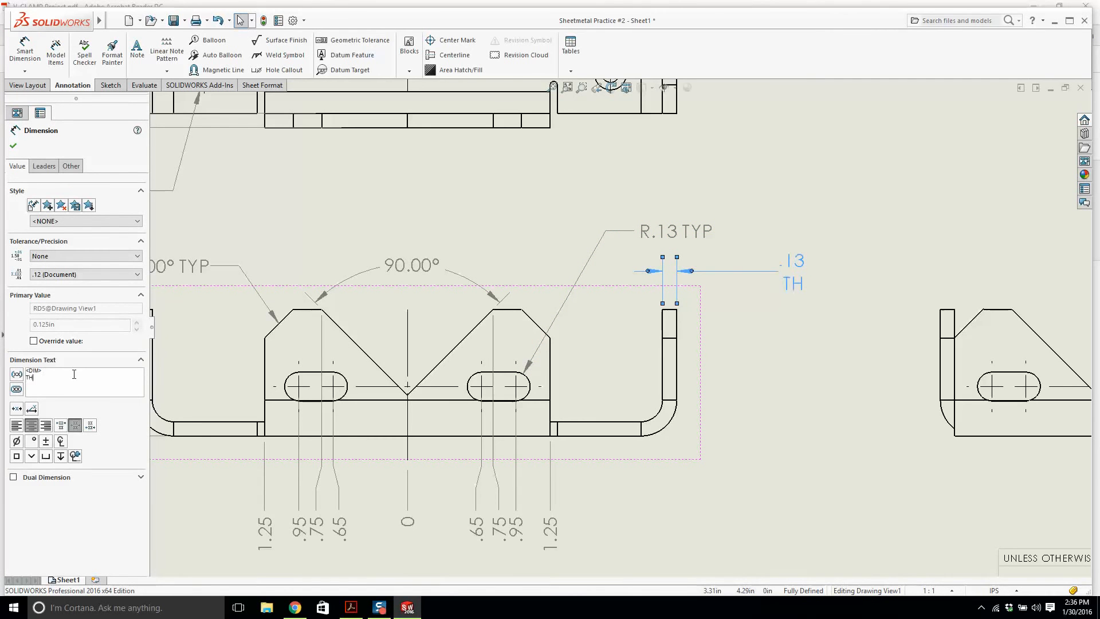
text(NESS)
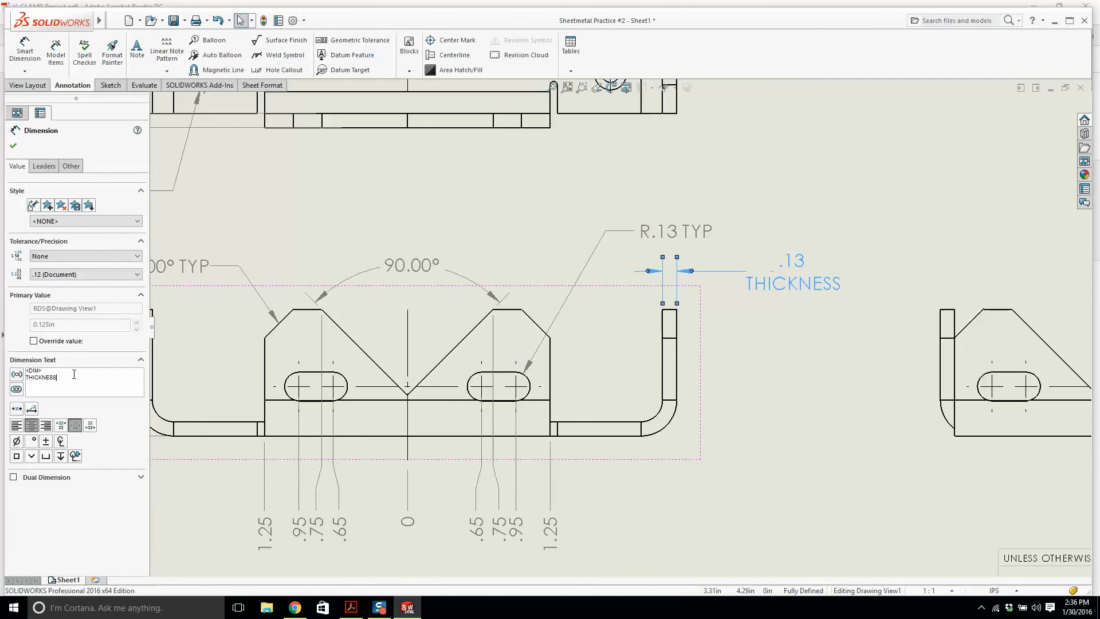
click(14, 145)
Step: Dimension the top view's overall depth between the outer faces of its two tabs, placing the text right of the view
scroll(397, 328, up, 4)
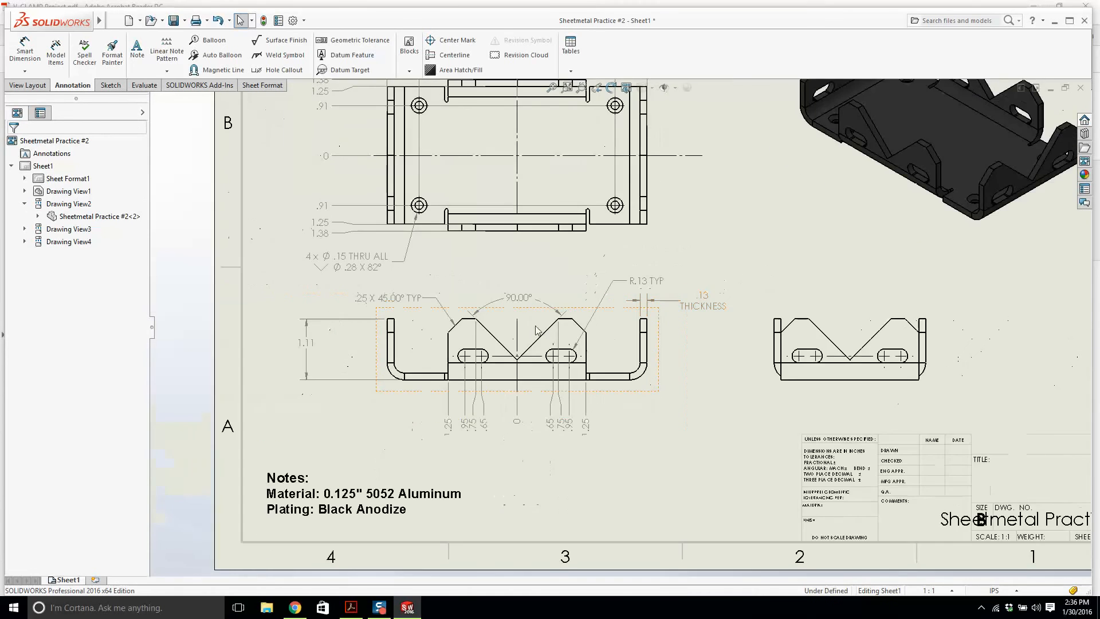
scroll(535, 330, up, 3)
scroll(521, 201, down, 2)
scroll(643, 162, down, 2)
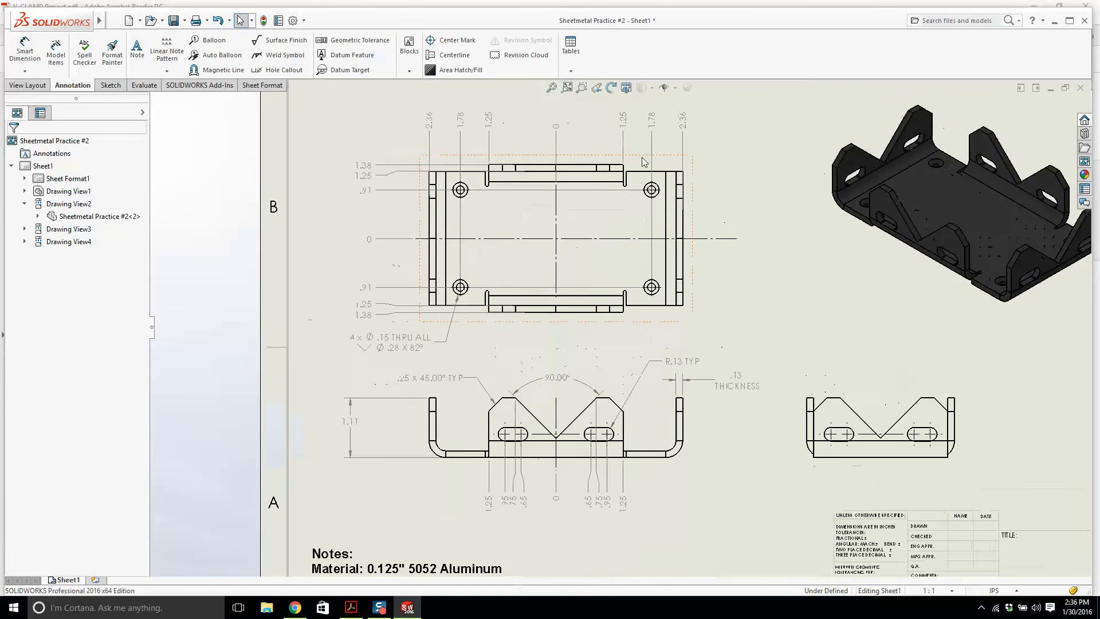
scroll(658, 132, down, 1)
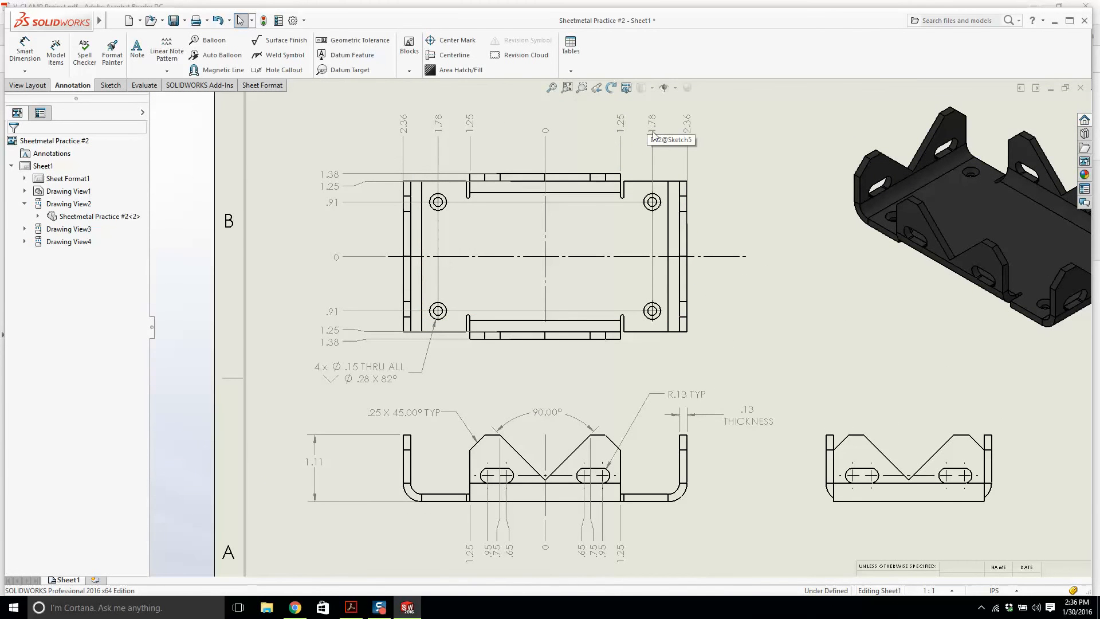
scroll(665, 168, up, 2)
scroll(544, 343, down, 1)
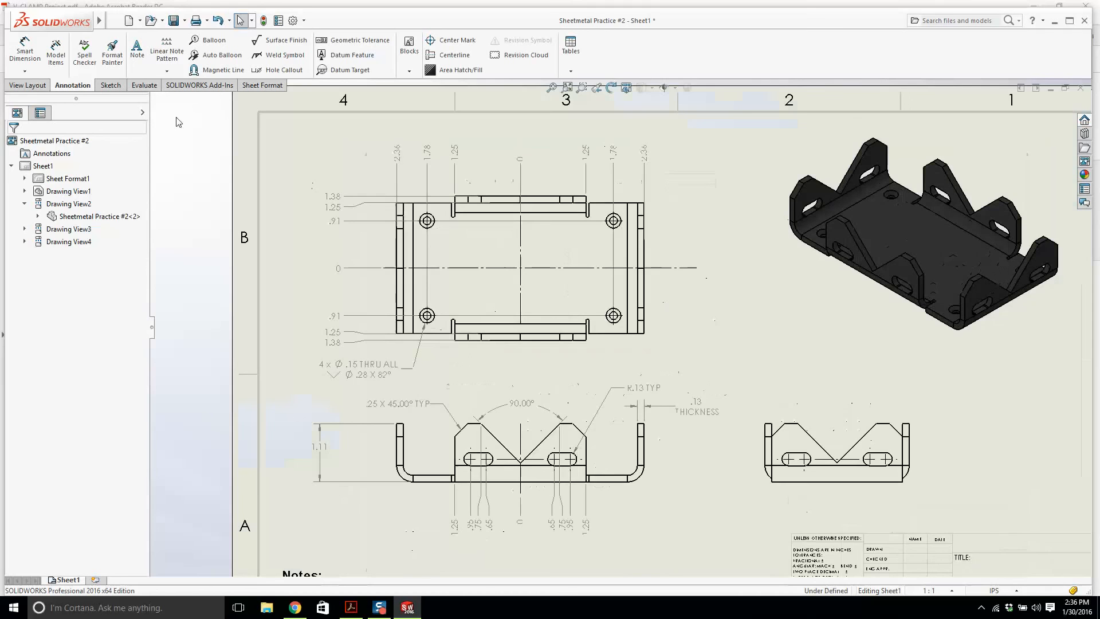
click(25, 50)
scroll(549, 380, down, 2)
scroll(573, 315, up, 3)
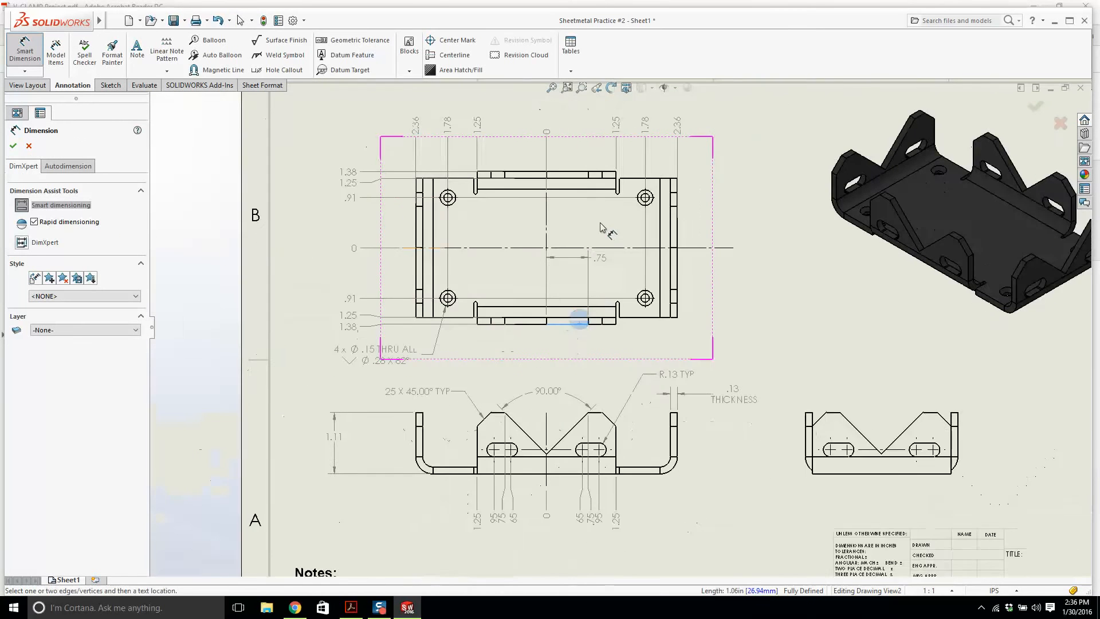
scroll(574, 320, down, 2)
click(576, 176)
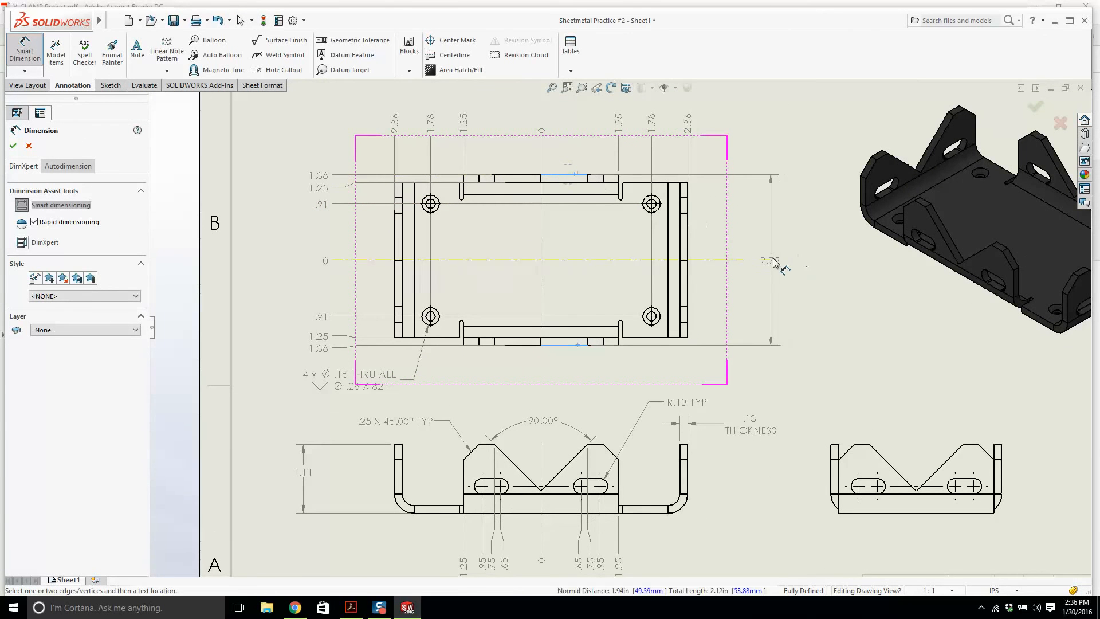
click(779, 264)
key(Escape)
scroll(819, 373, up, 1)
scroll(896, 441, down, 2)
scroll(864, 429, up, 3)
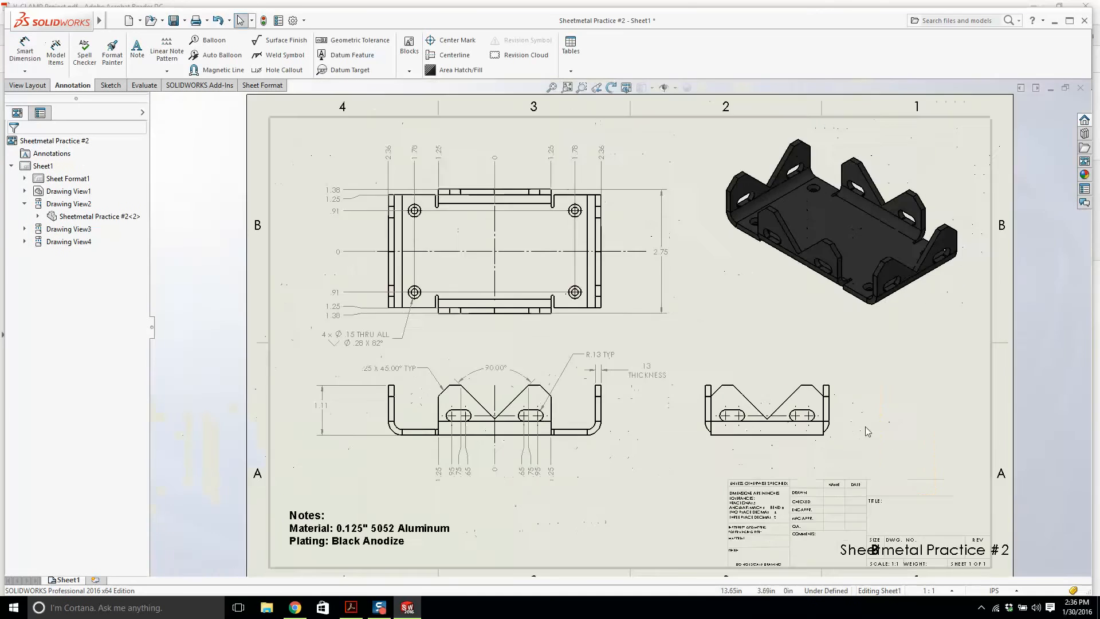
scroll(865, 429, down, 2)
scroll(770, 380, up, 2)
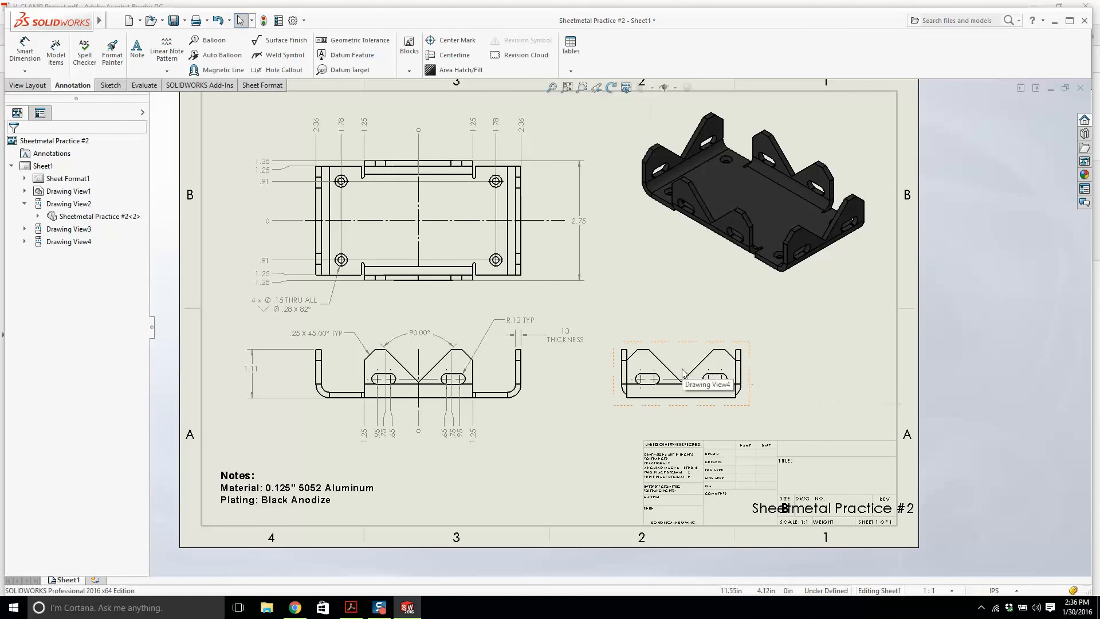
scroll(696, 377, down, 2)
scroll(651, 361, down, 1)
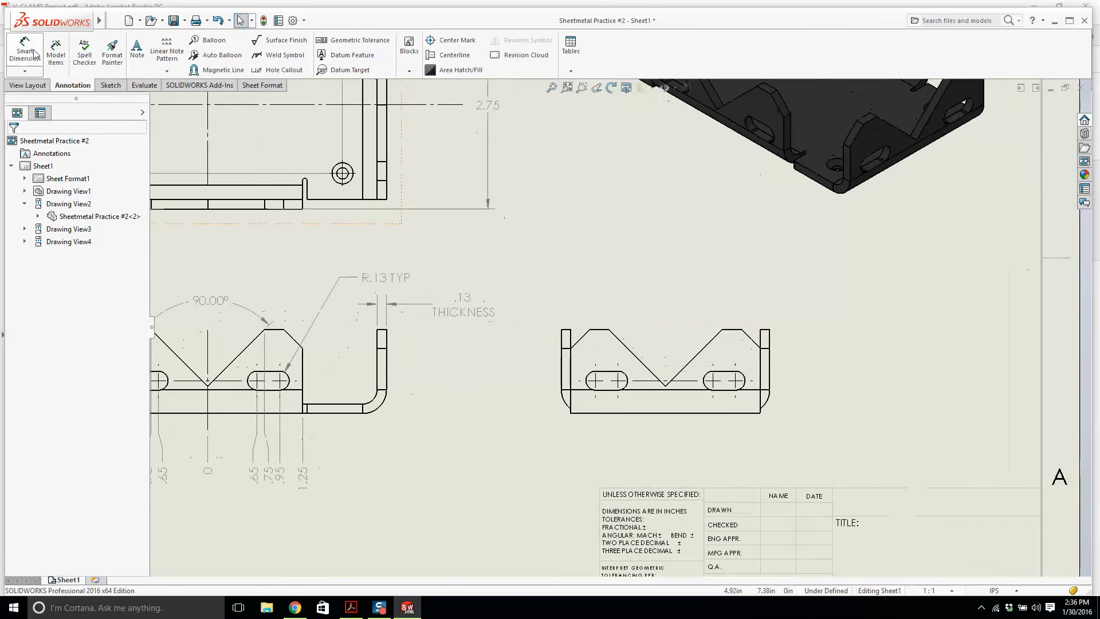
click(24, 71)
click(46, 140)
scroll(670, 383, down, 1)
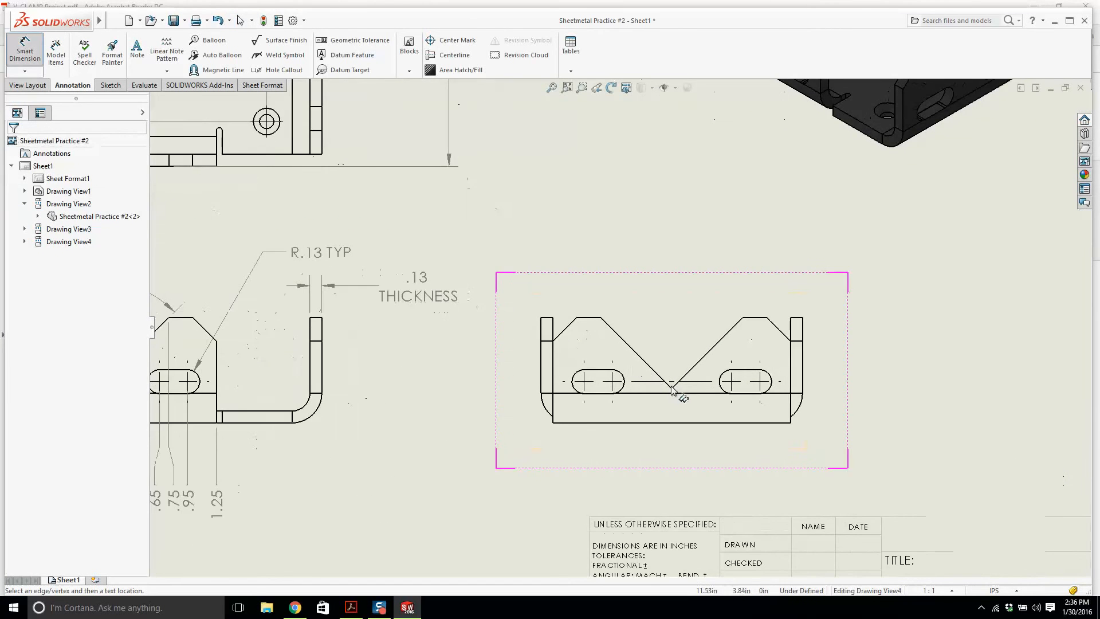
key(Escape)
Step: Add a vertical centerline to the side view midway between its two outermost vertical edges
click(452, 54)
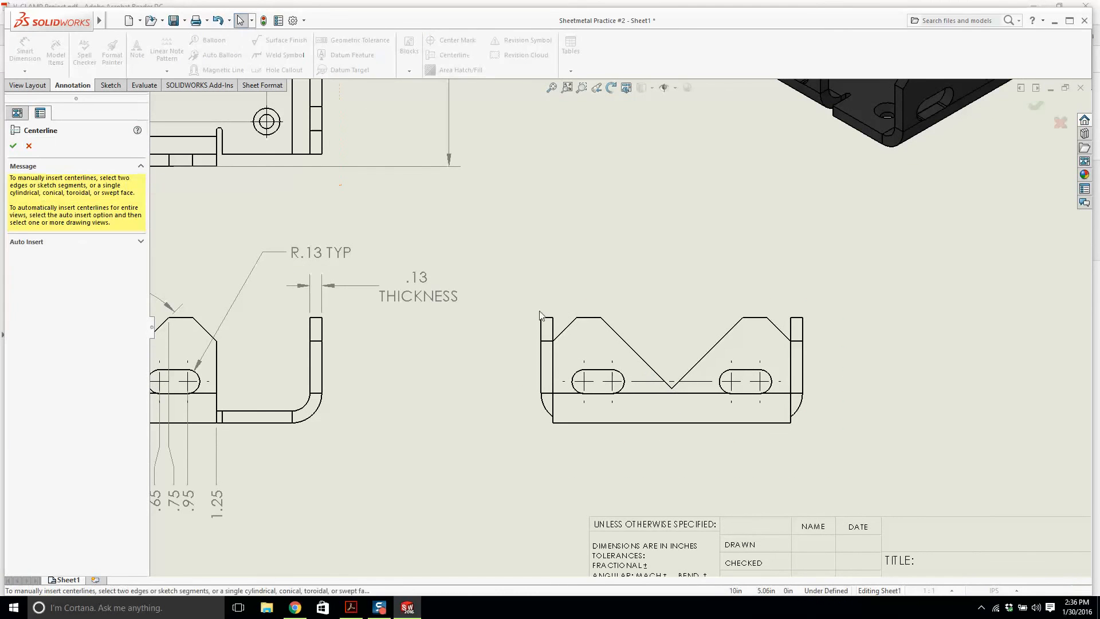
click(541, 364)
click(802, 364)
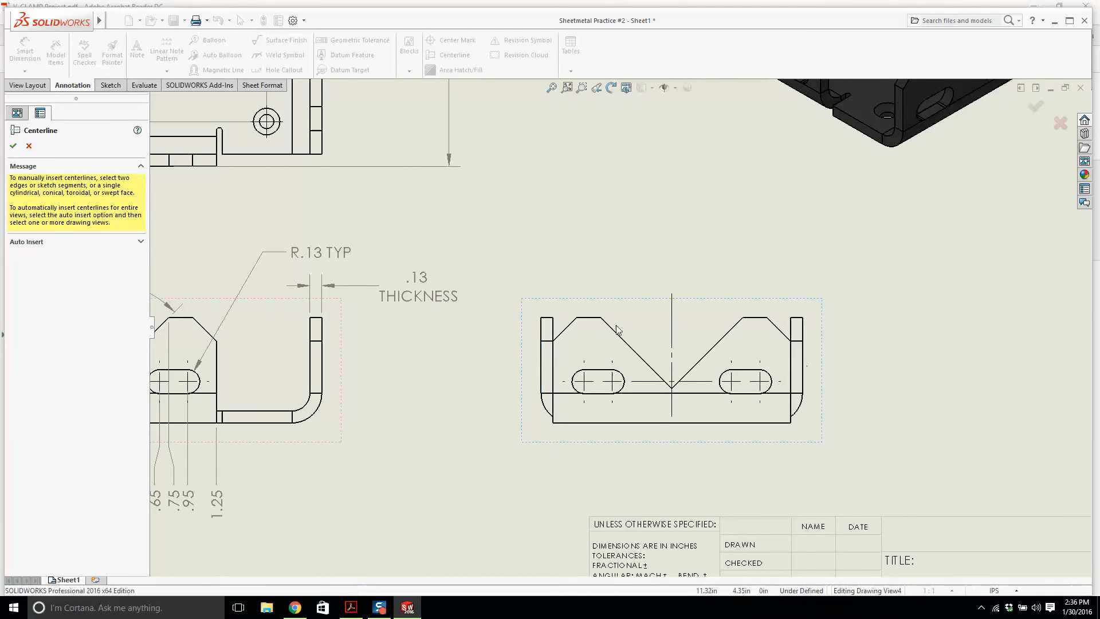
click(12, 145)
Step: Place horizontal ordinate dimensions above the side view, zeroed on its vertical centerline, to the inner and outer arc centers of both slots
click(25, 70)
click(46, 140)
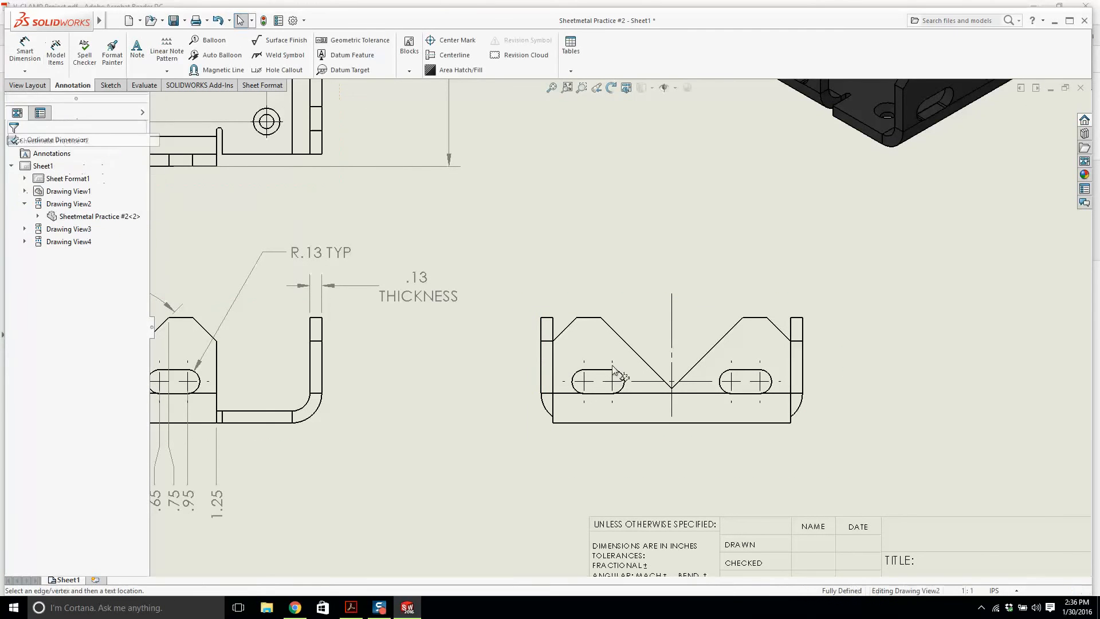
click(676, 245)
scroll(607, 401, down, 1)
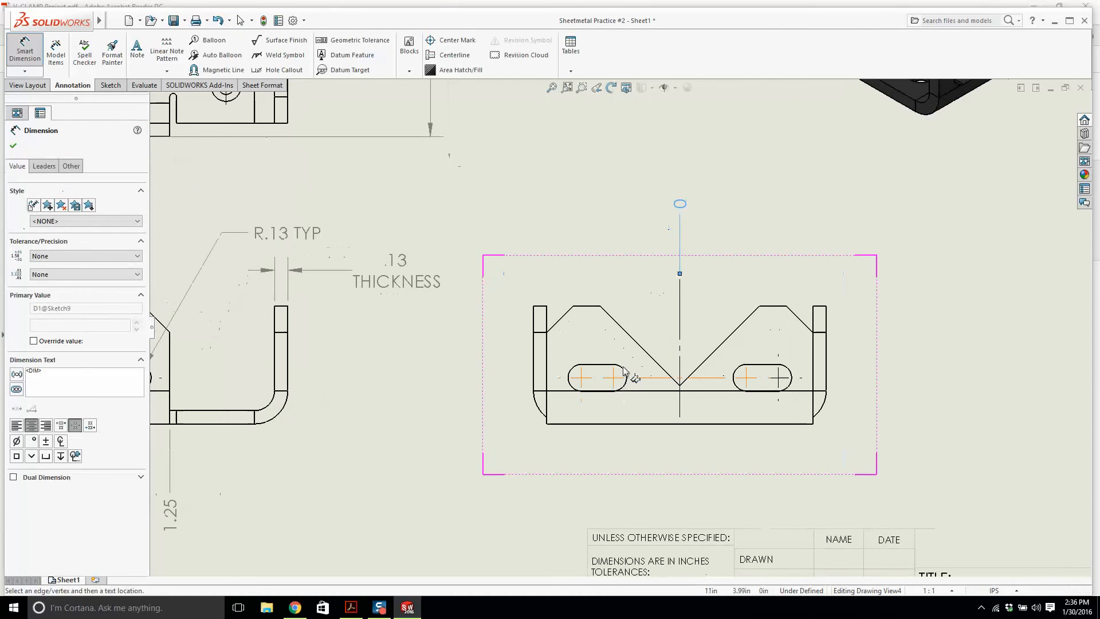
click(612, 381)
click(745, 377)
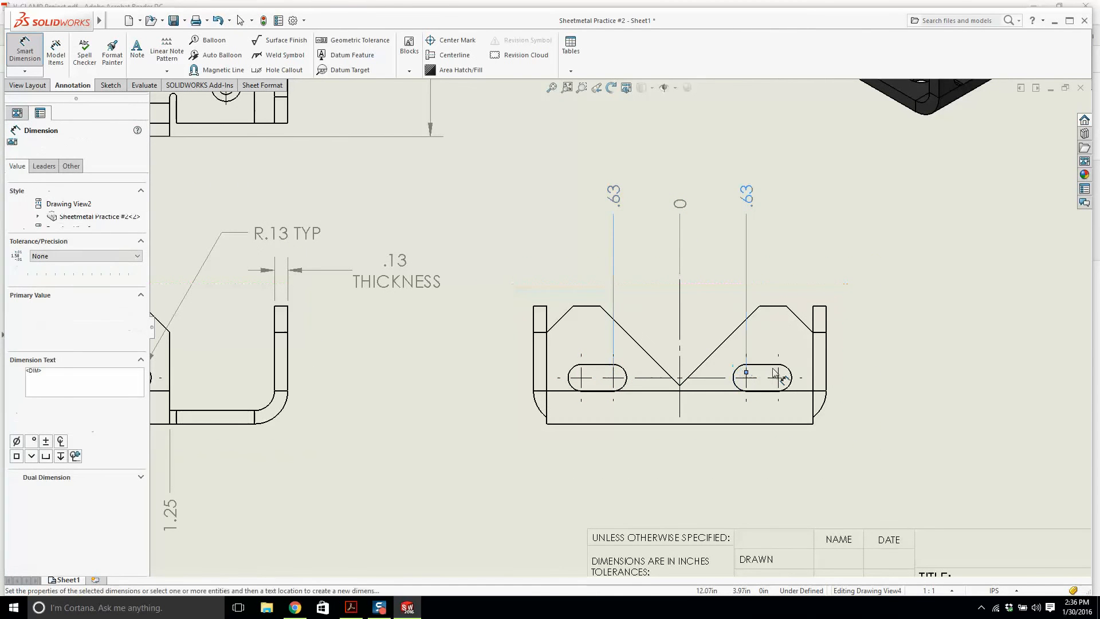
click(778, 378)
click(577, 378)
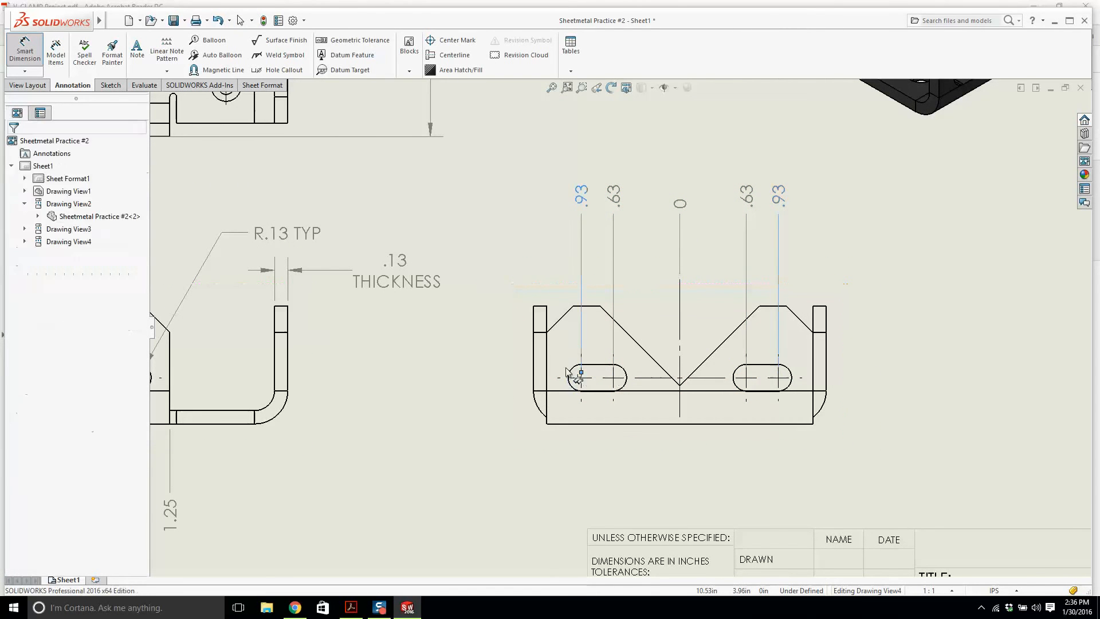
Step: Extend the side view's ordinate dimensions to its two outermost vertical edges and to both top corners of each V-flange peak
click(533, 361)
click(825, 346)
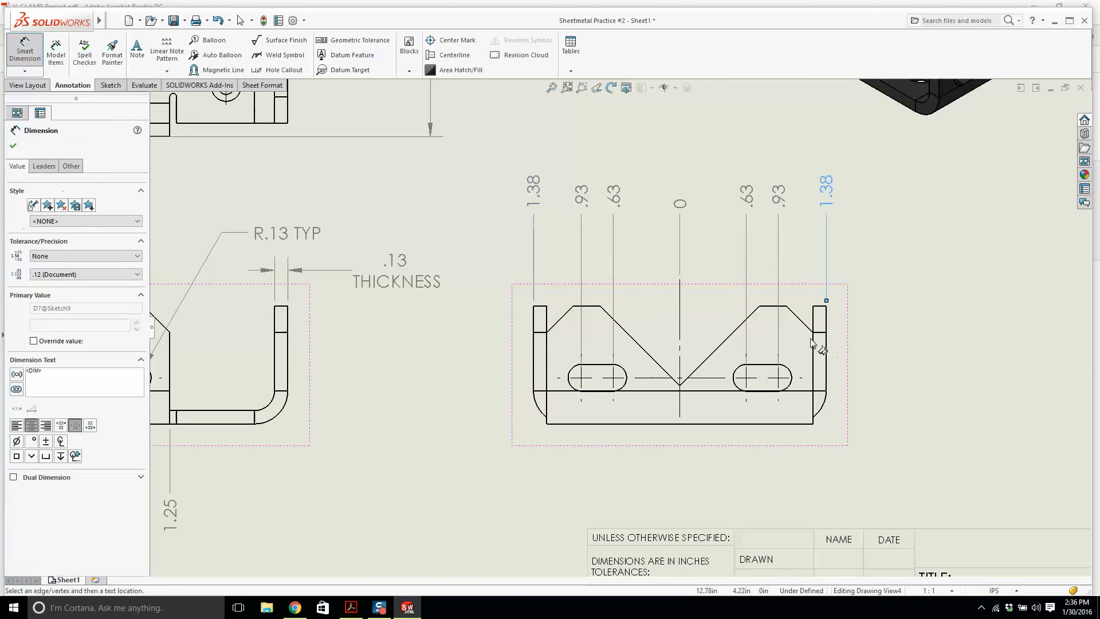
click(784, 310)
key(Escape)
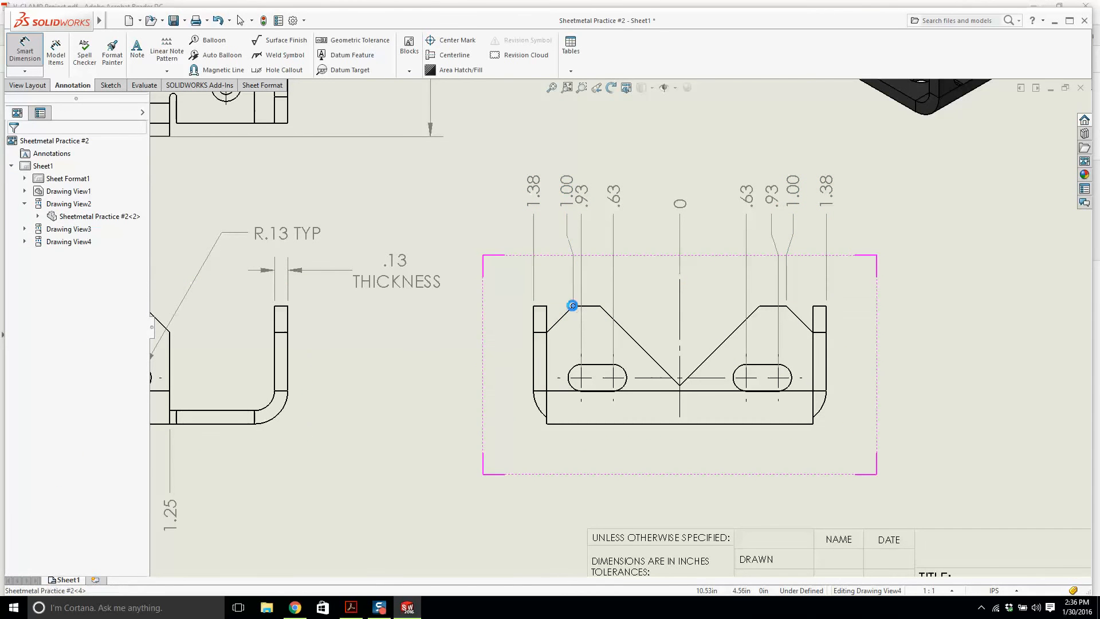
click(572, 306)
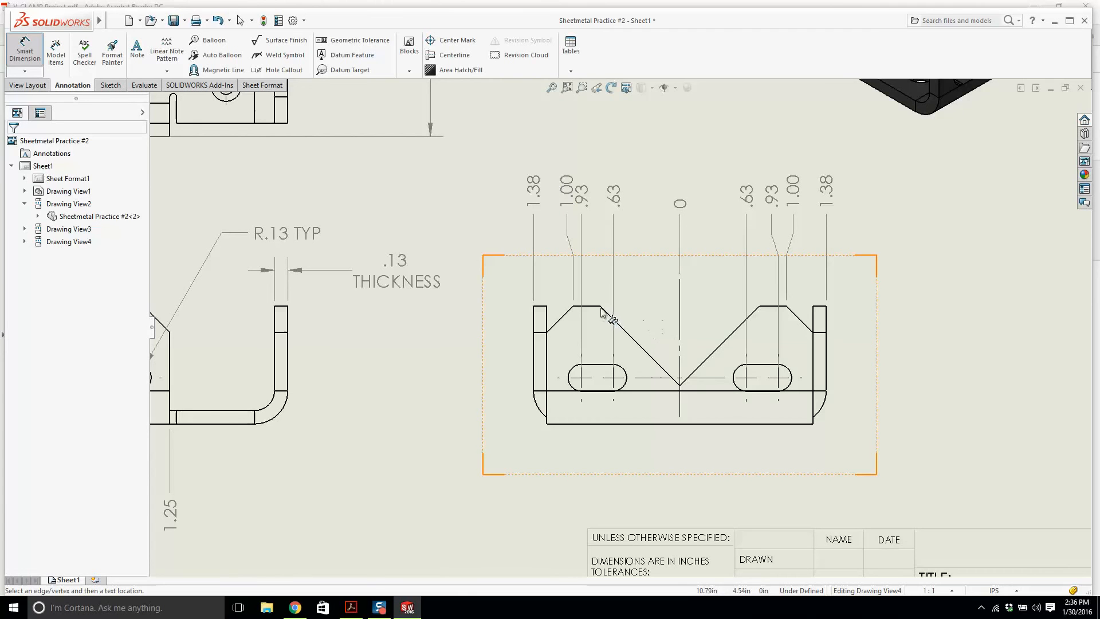
click(602, 311)
click(760, 308)
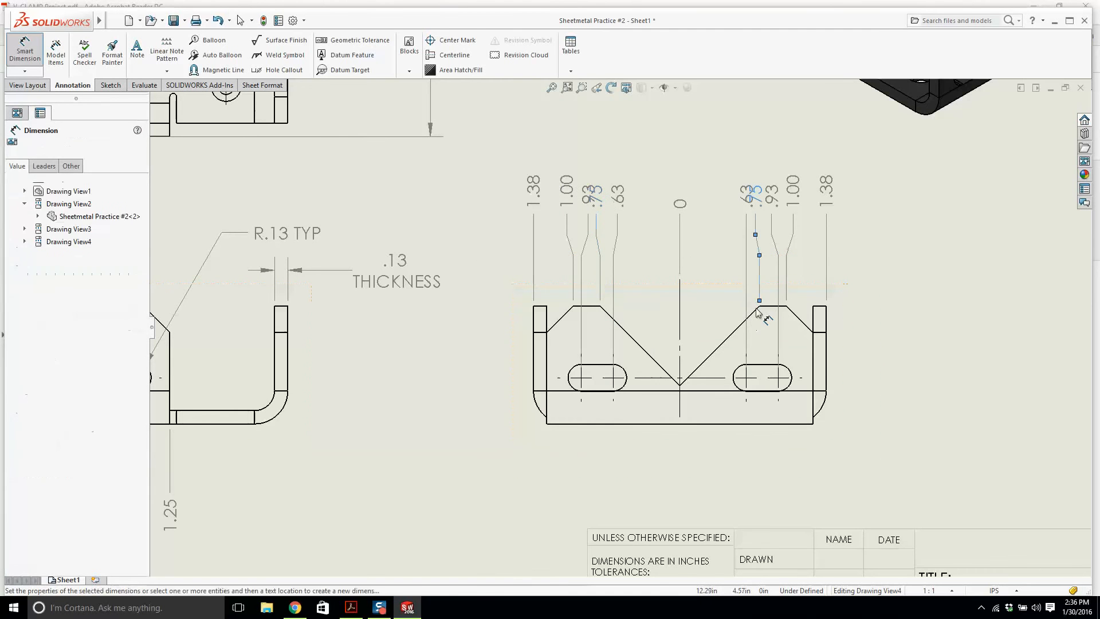
Step: Shift the side view's left .63 and .75 ordinate texts toward the centerline so the neighbouring values no longer overlap
key(Escape)
scroll(727, 286, up, 3)
scroll(616, 270, up, 3)
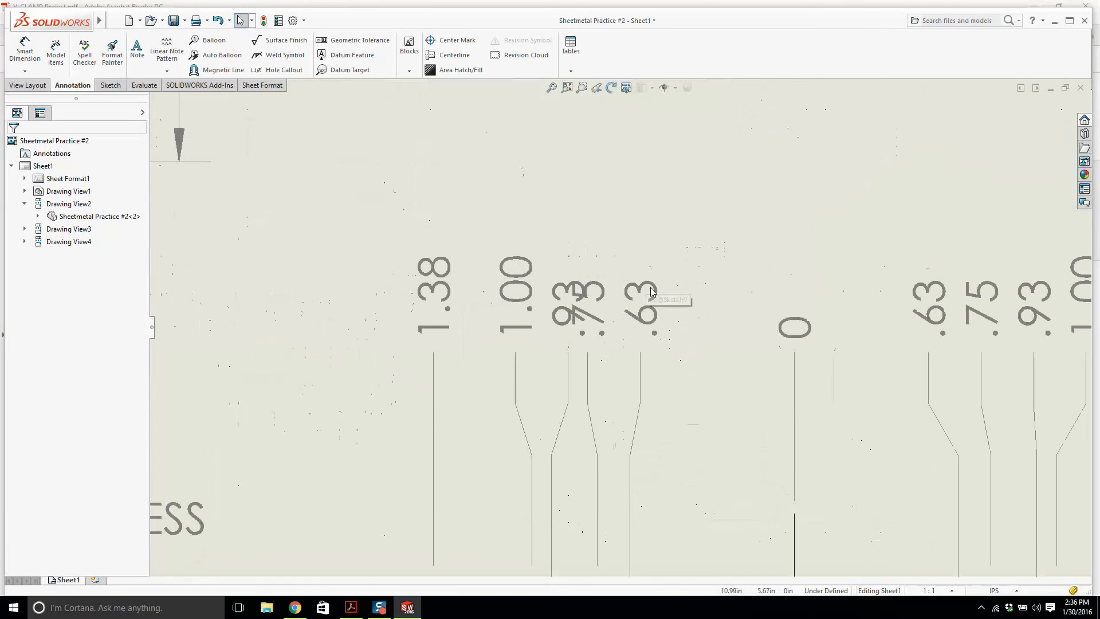
click(672, 303)
drag(595, 307, 625, 305)
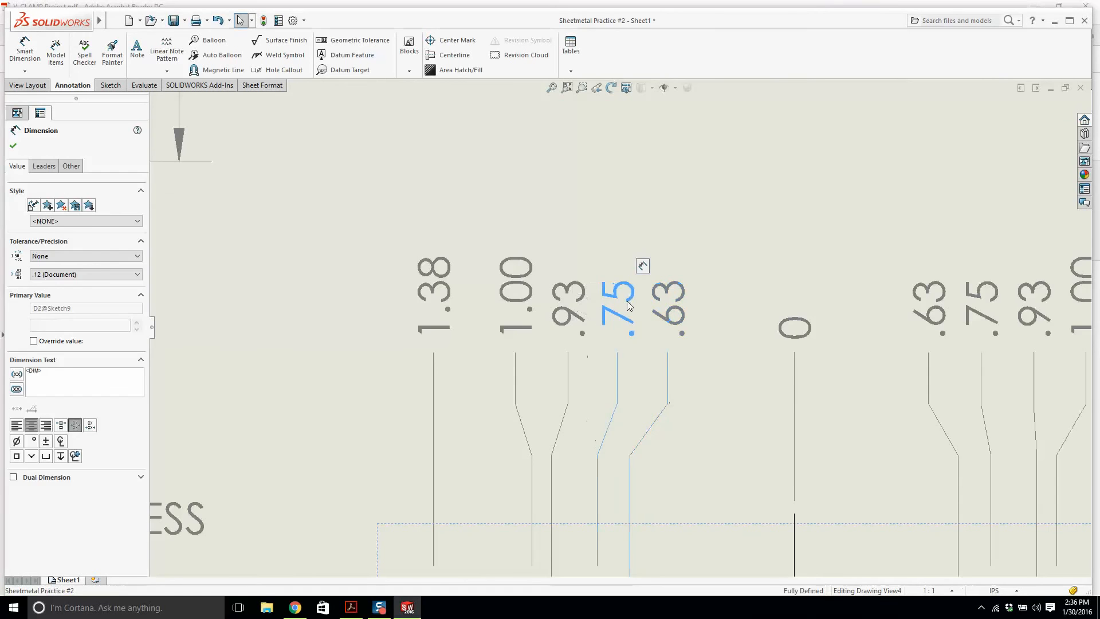
click(690, 298)
Step: Review the whole drawing sheet, checking the dimensioned views, notes and title block
scroll(680, 297, down, 9)
scroll(643, 382, down, 3)
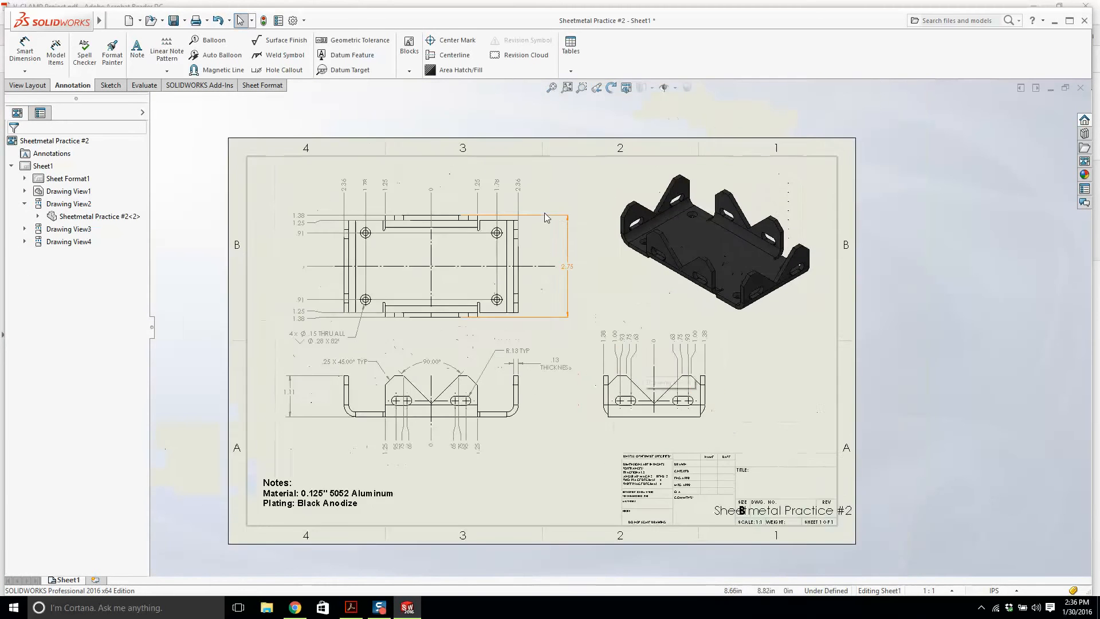
scroll(677, 401, up, 2)
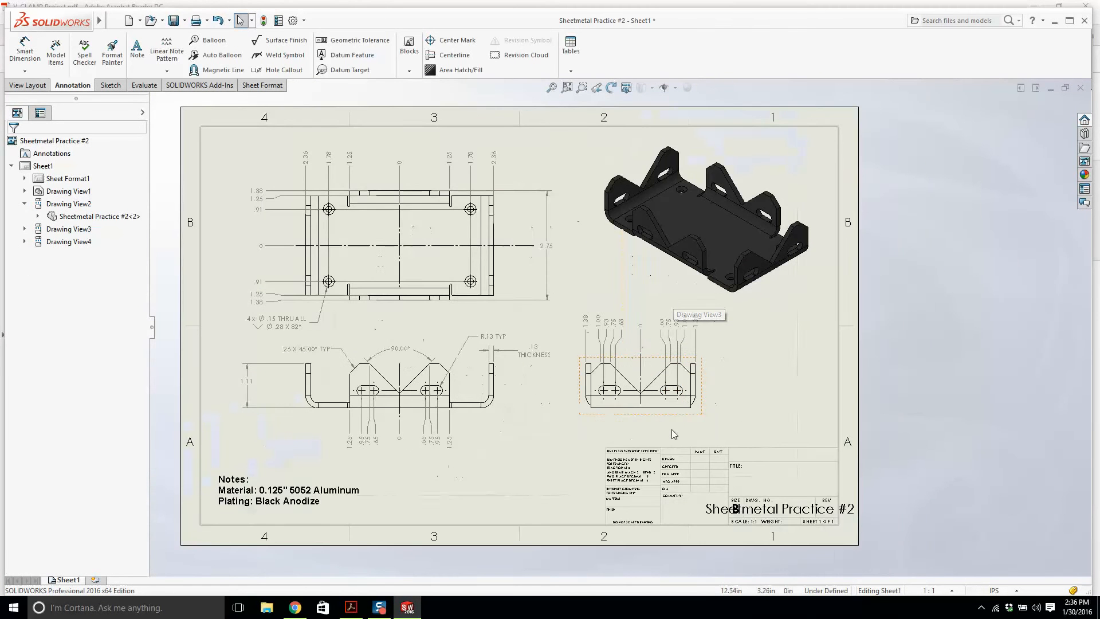
scroll(519, 340, up, 1)
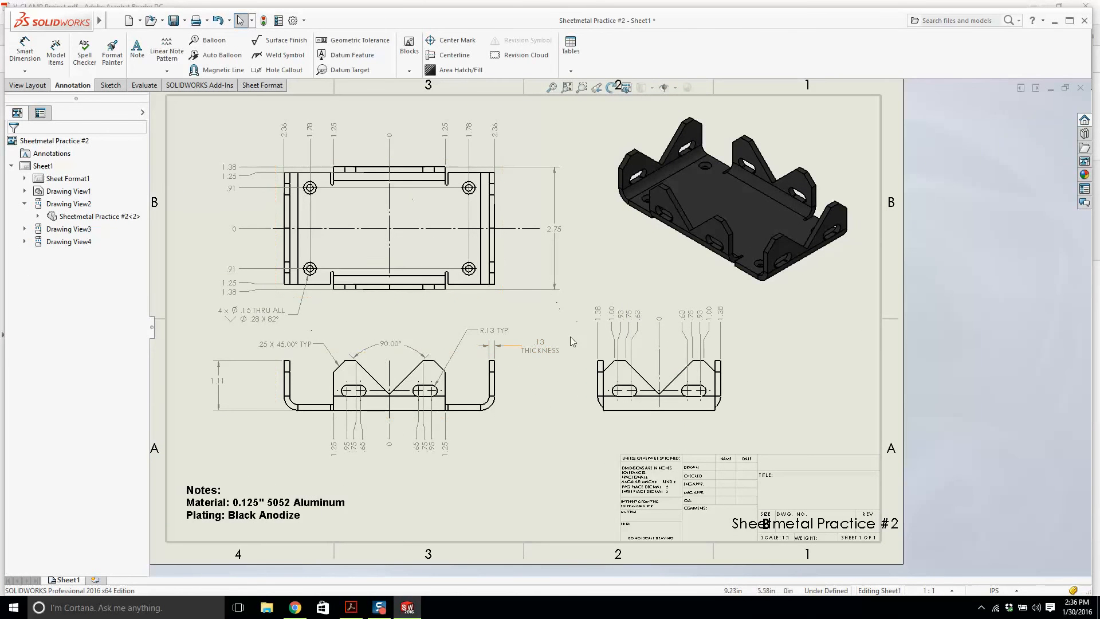
scroll(603, 369, down, 1)
scroll(770, 403, up, 3)
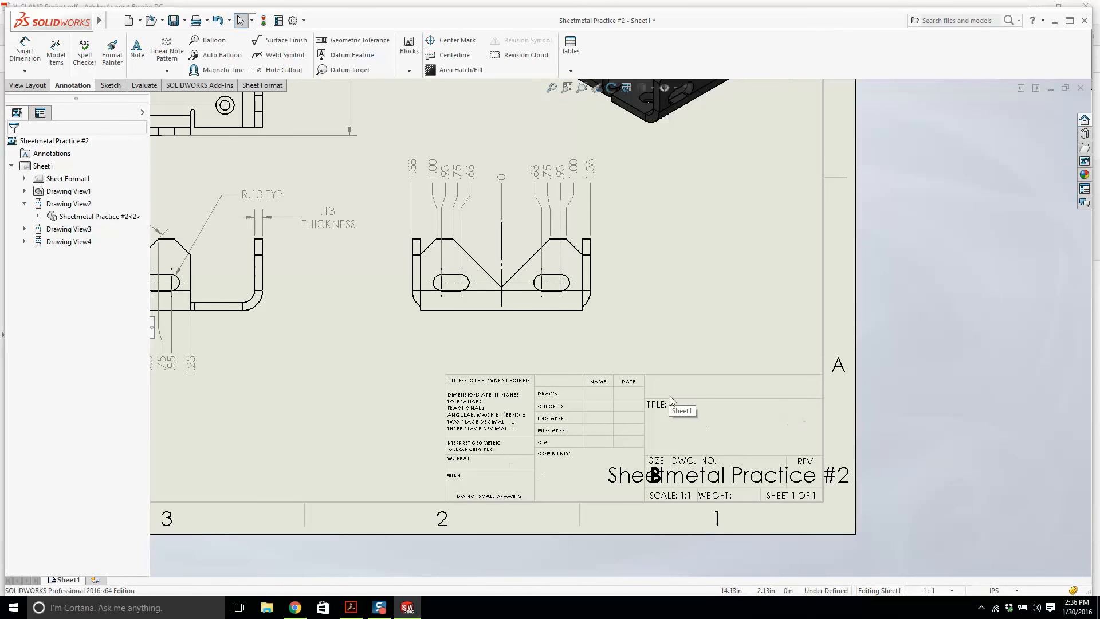
scroll(671, 396, down, 4)
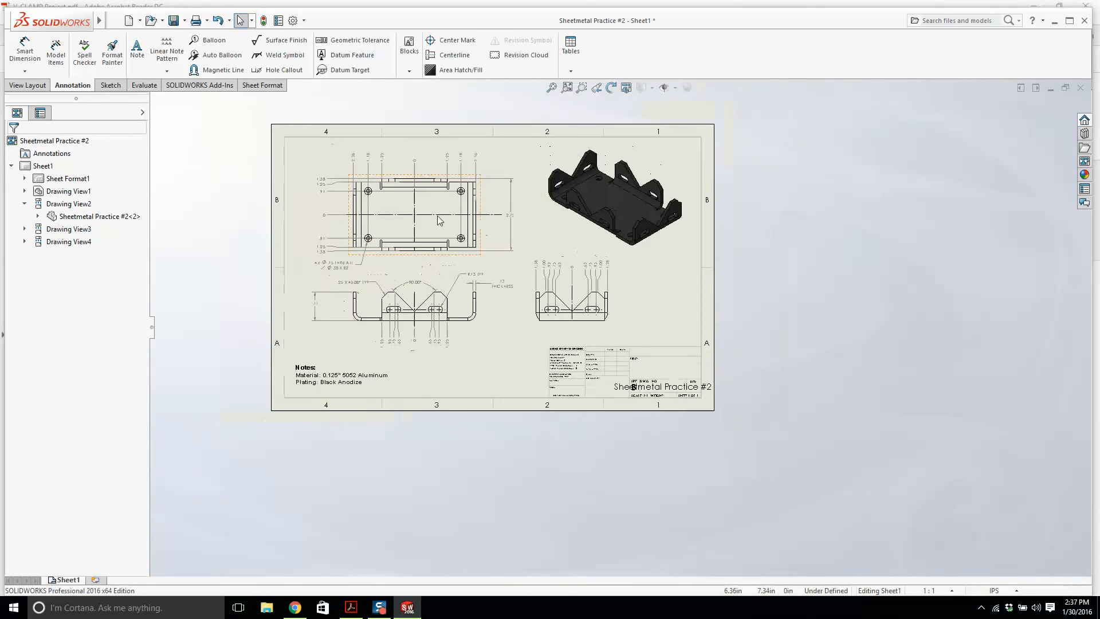
key(f)
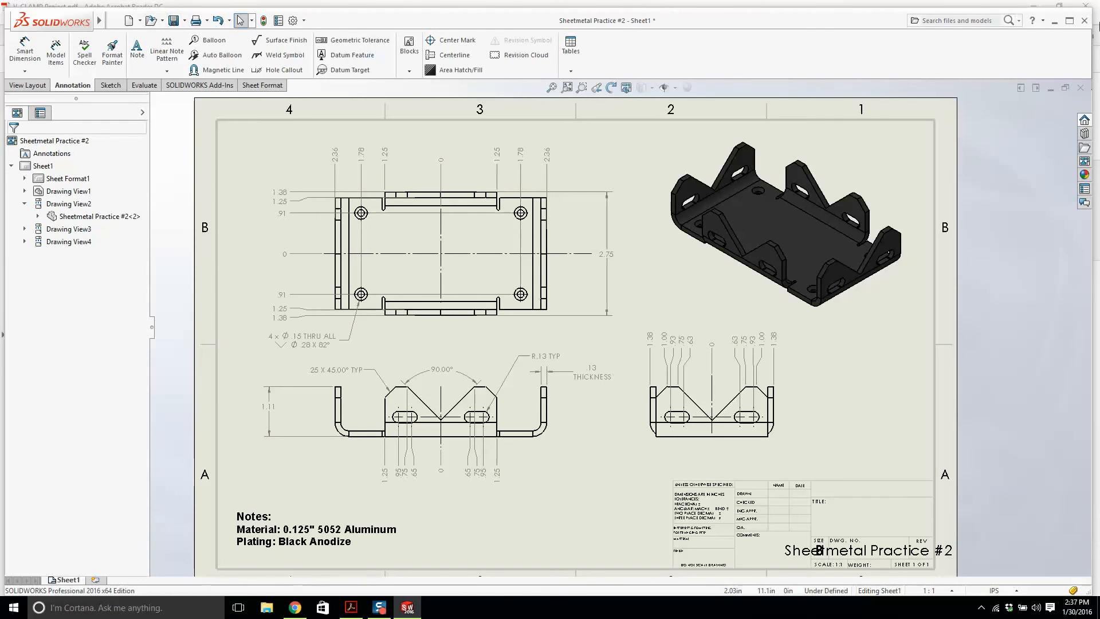
Step: Close the drawing without saving its changes and clear the SOLIDWORKS and V-CLAMP Project PDF windows from the desktop
click(1080, 89)
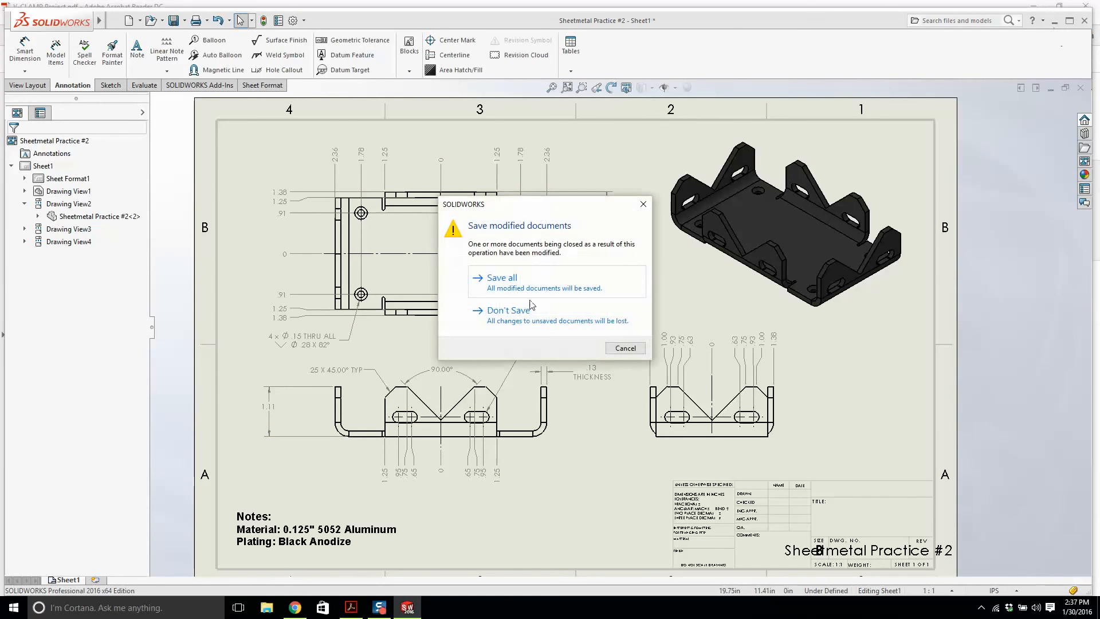
click(530, 310)
click(1054, 21)
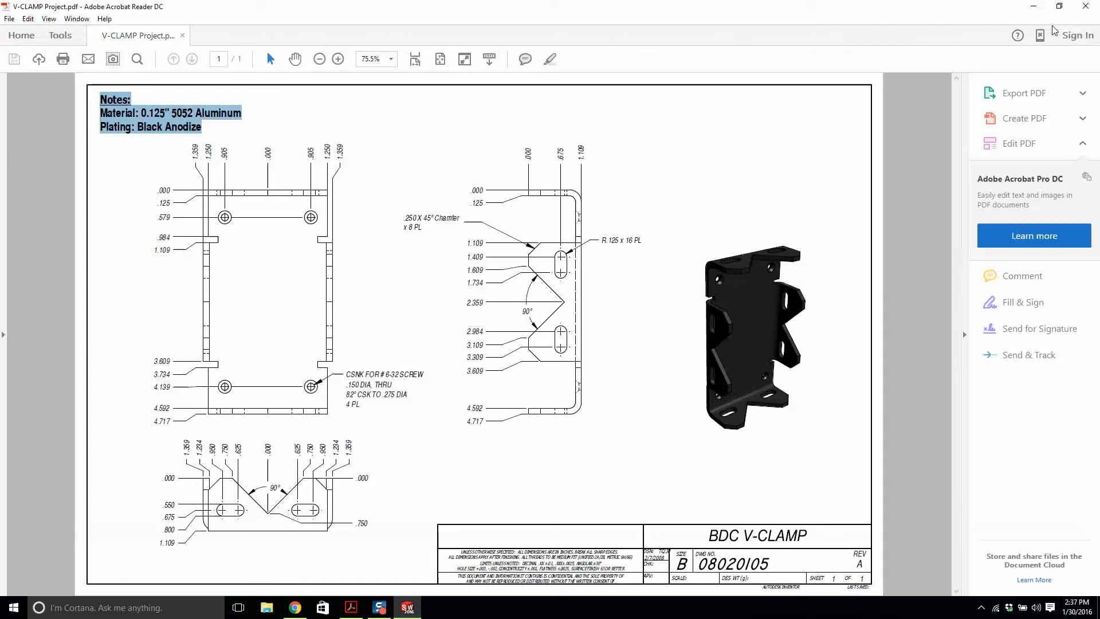
click(1084, 7)
click(1074, 7)
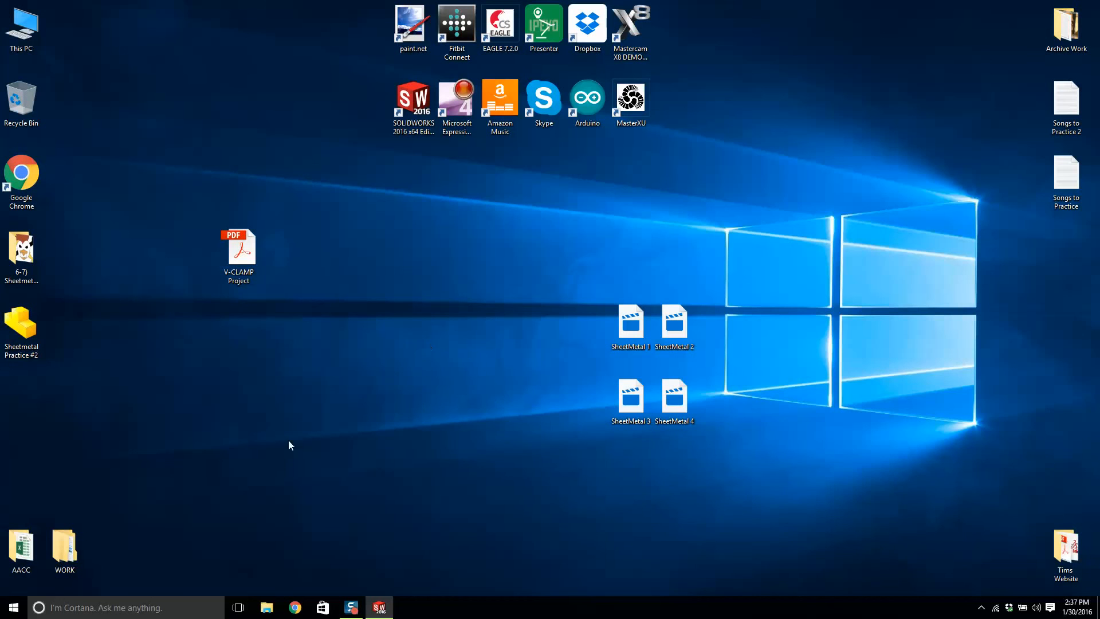
Step: Examine the Mini Electronic Enclosure Project folder inside Sheetmetal 2 of the 6-7) Sheetmetal Projects folder, and close the file window
double_click(21, 251)
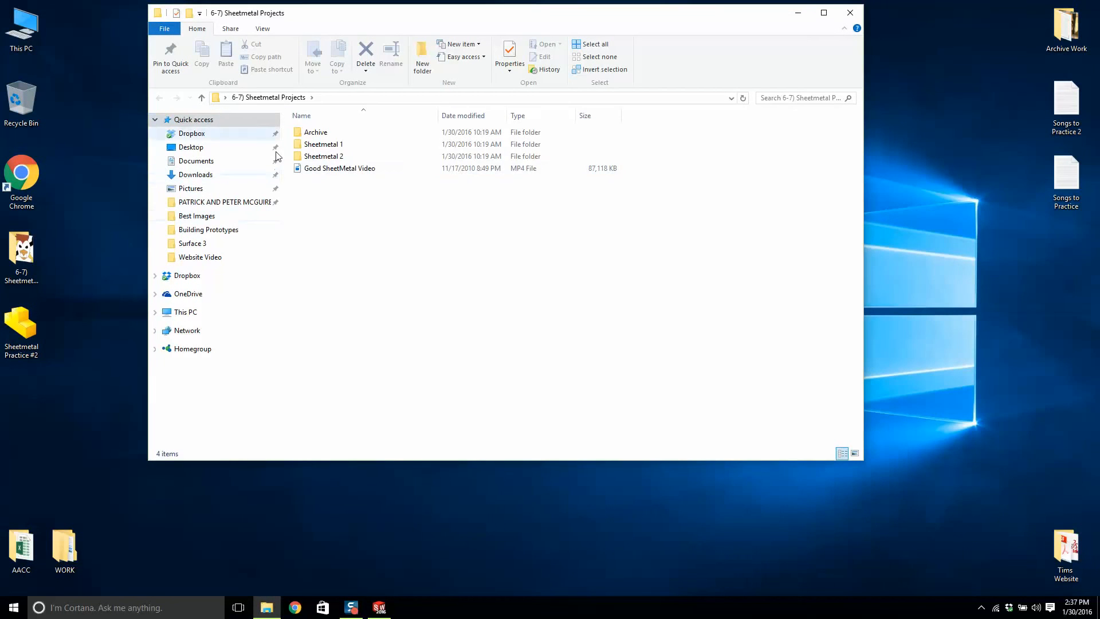
double_click(324, 157)
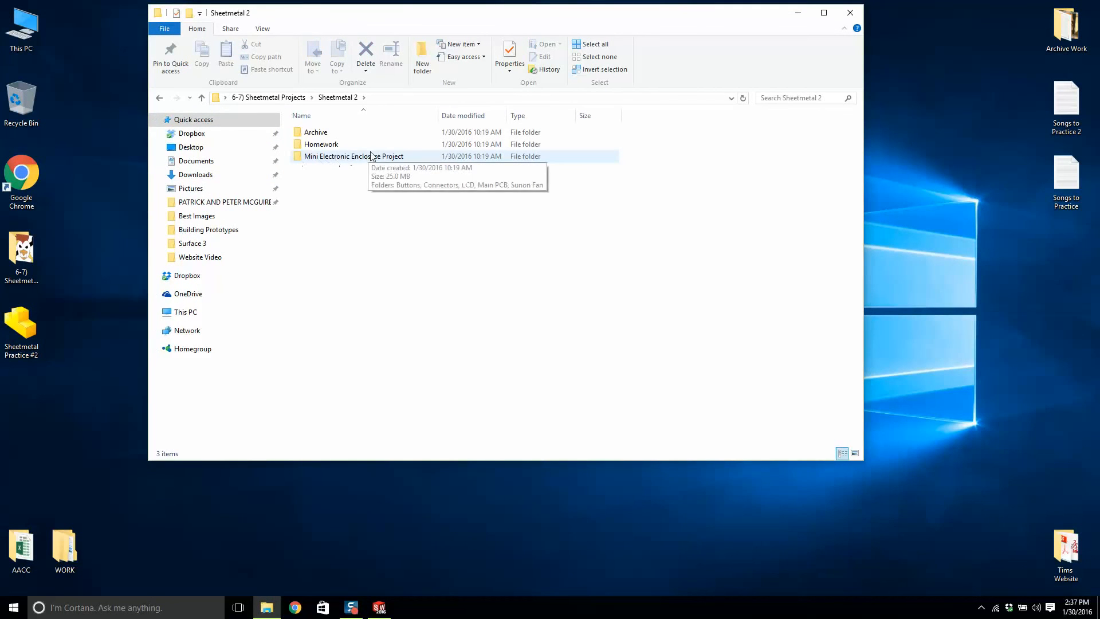
double_click(325, 158)
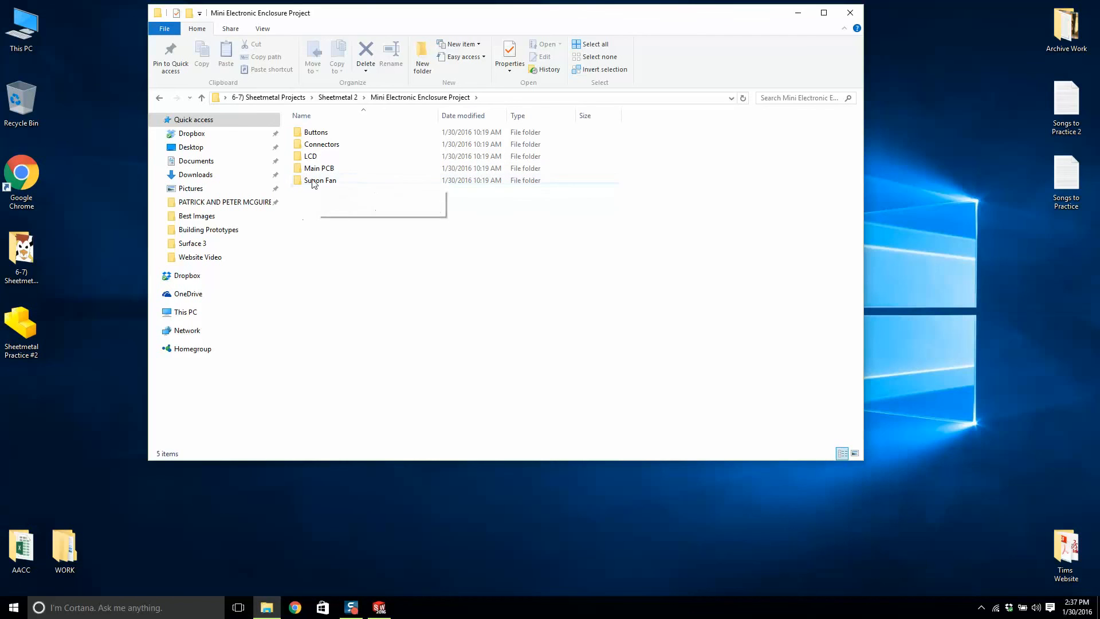
click(156, 97)
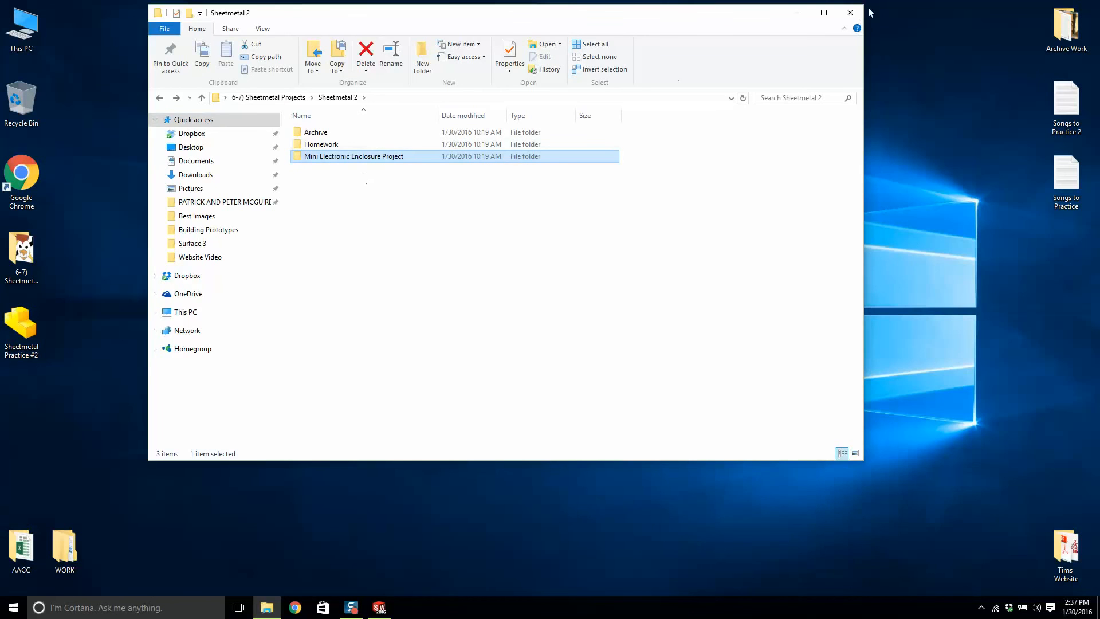
click(850, 13)
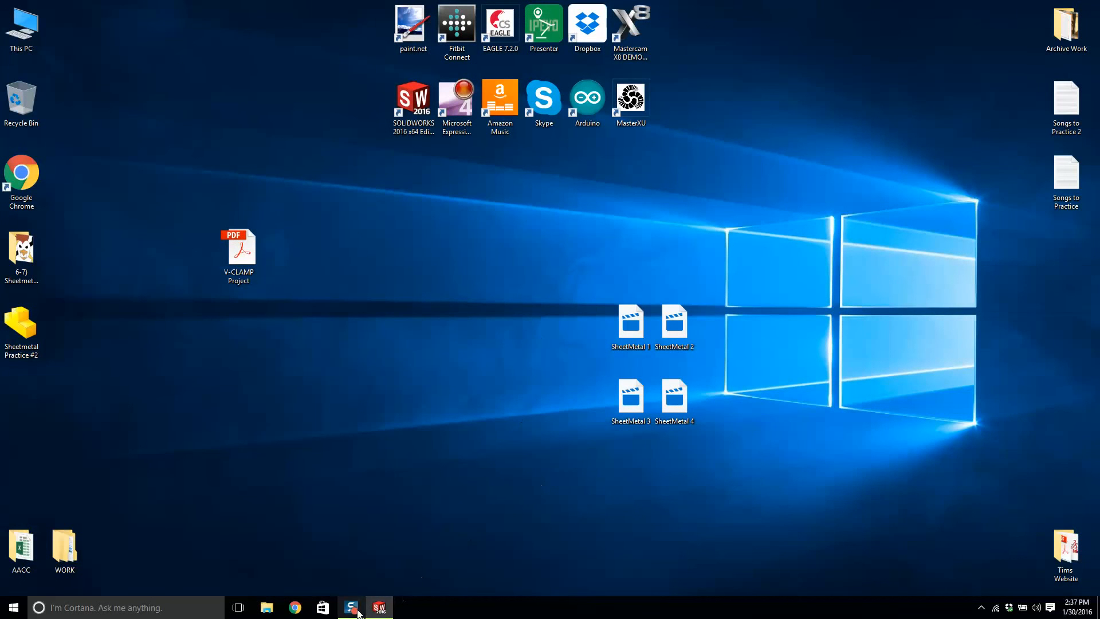
mouse_move(355, 607)
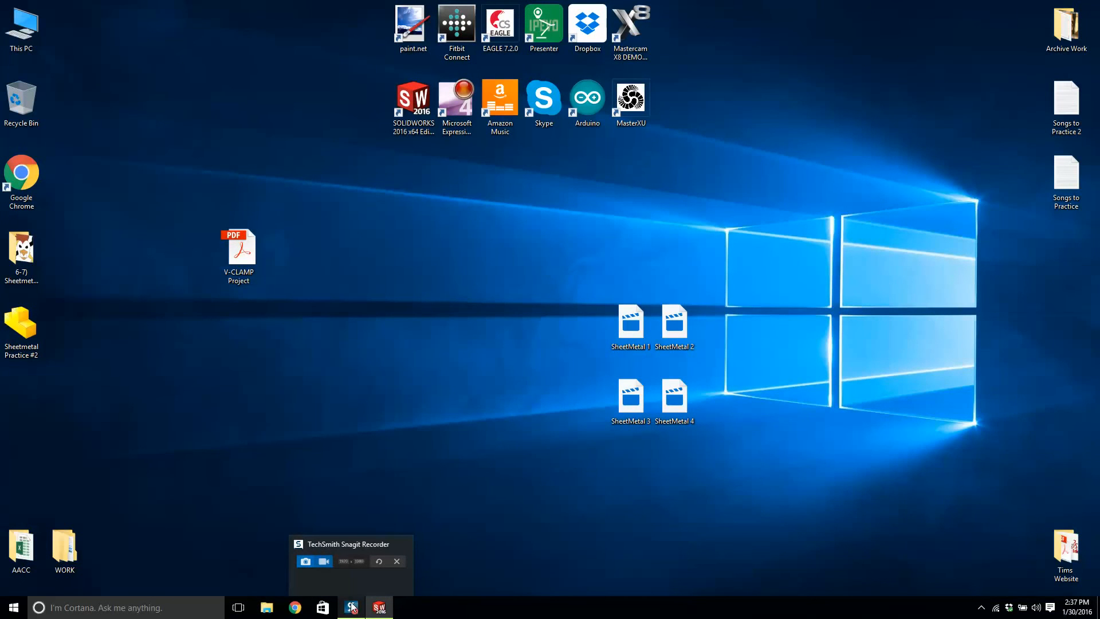